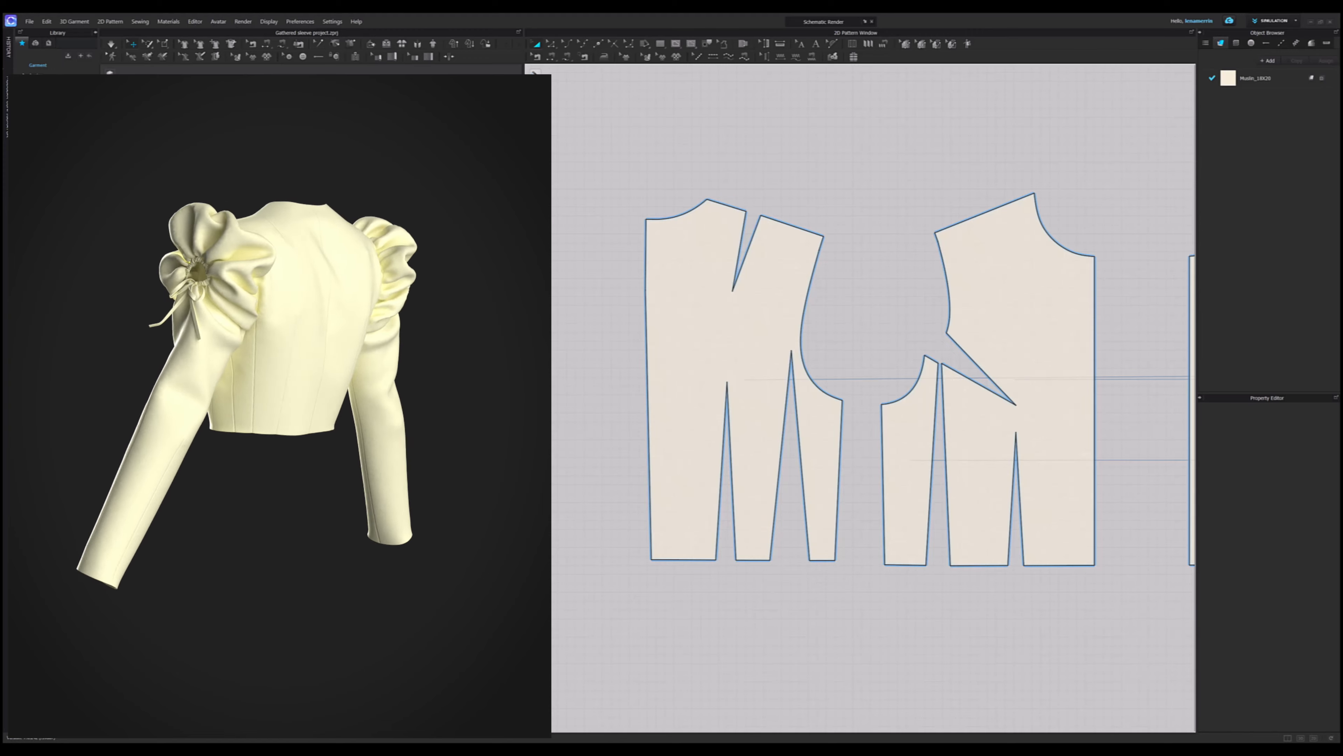
- Create a 50 × 50 cm rectangle pattern piece below the bodice pieces
right_click_drag(810, 549, 796, 382)
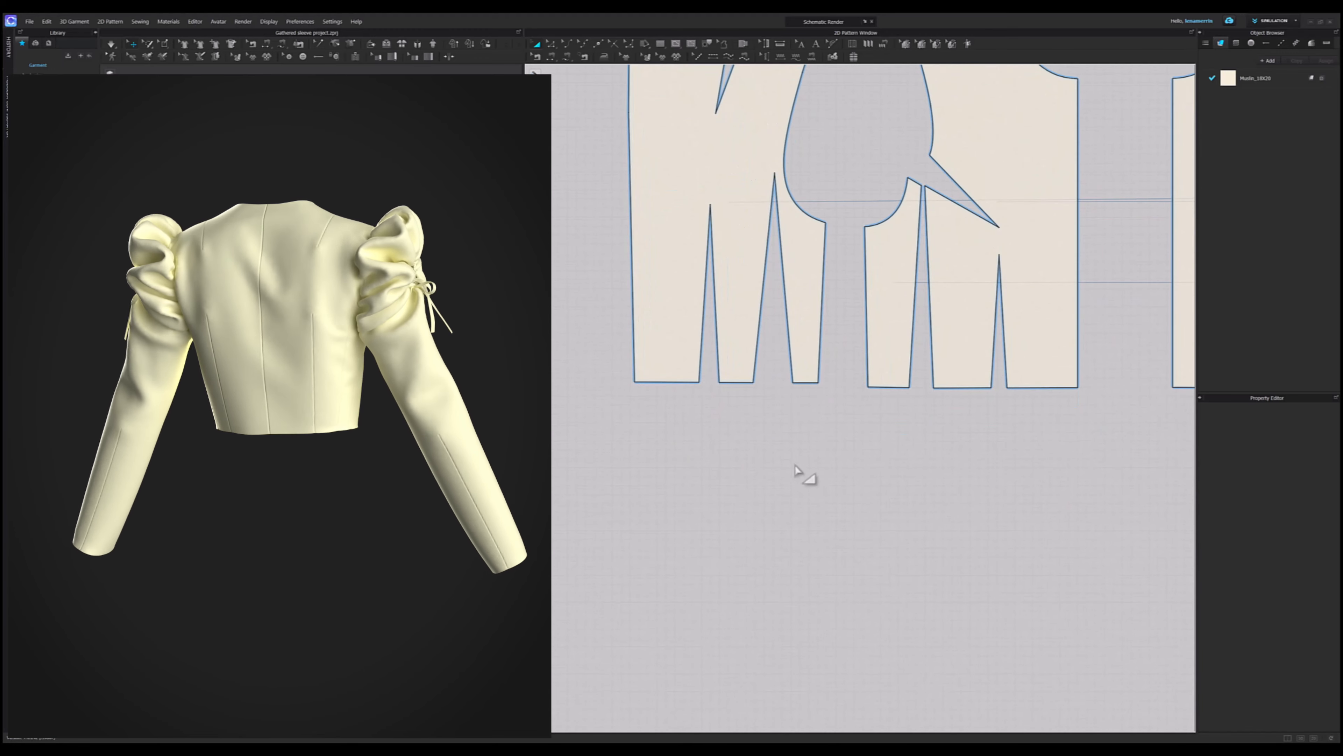
scroll(801, 471, "down", 3)
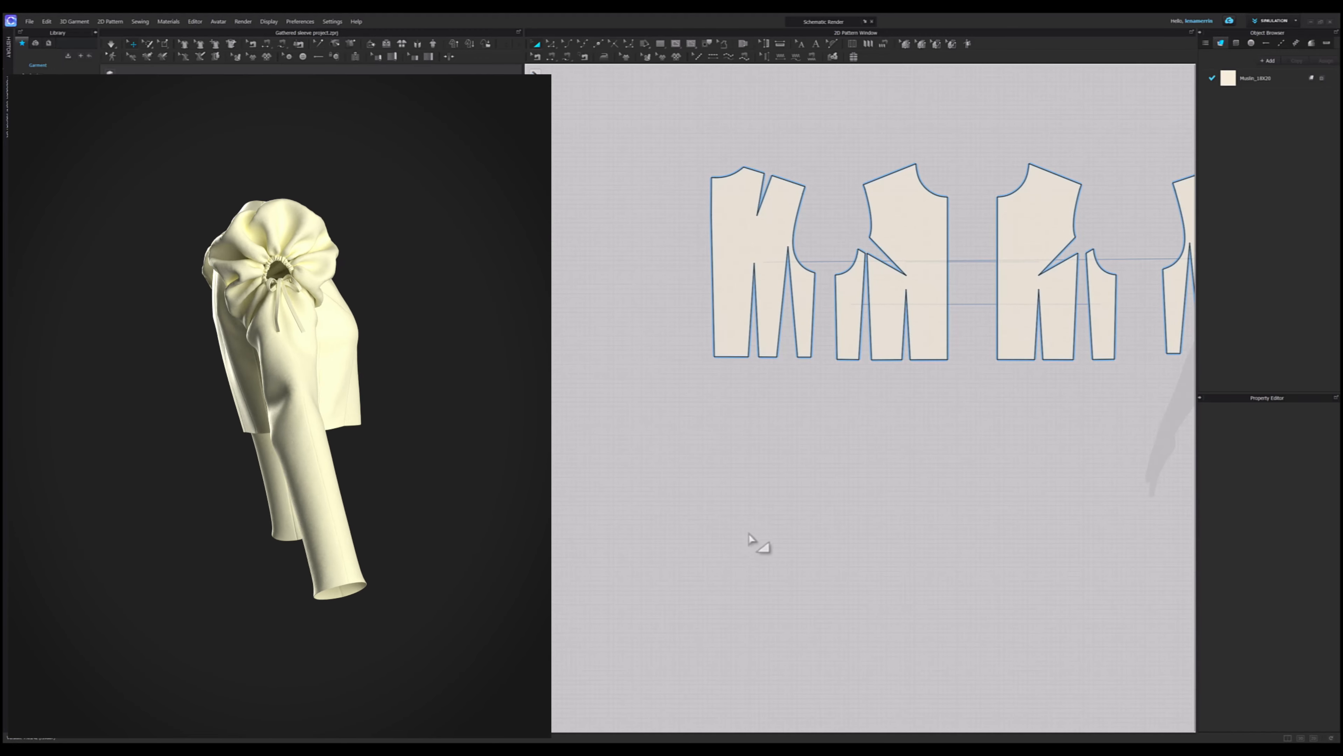
key("s")
left_click(770, 525)
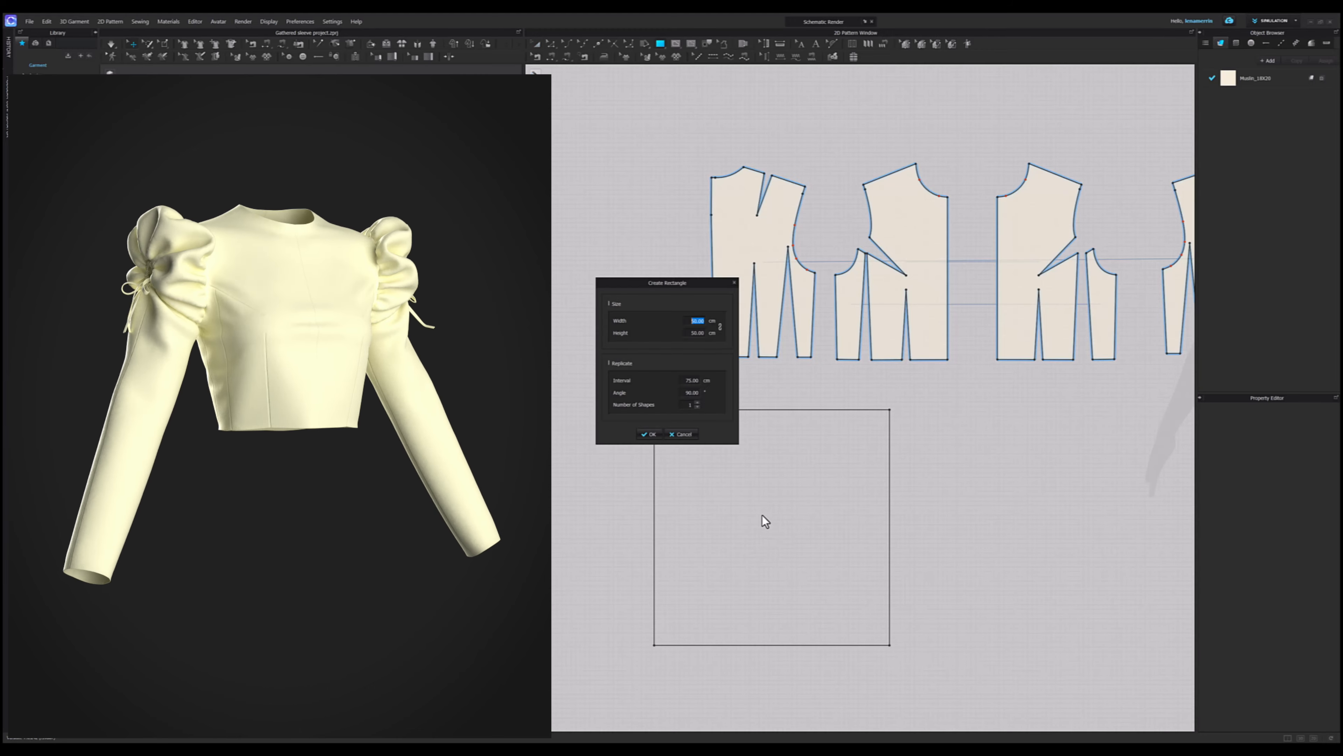
left_click(673, 438)
scroll(735, 516, "up", 4)
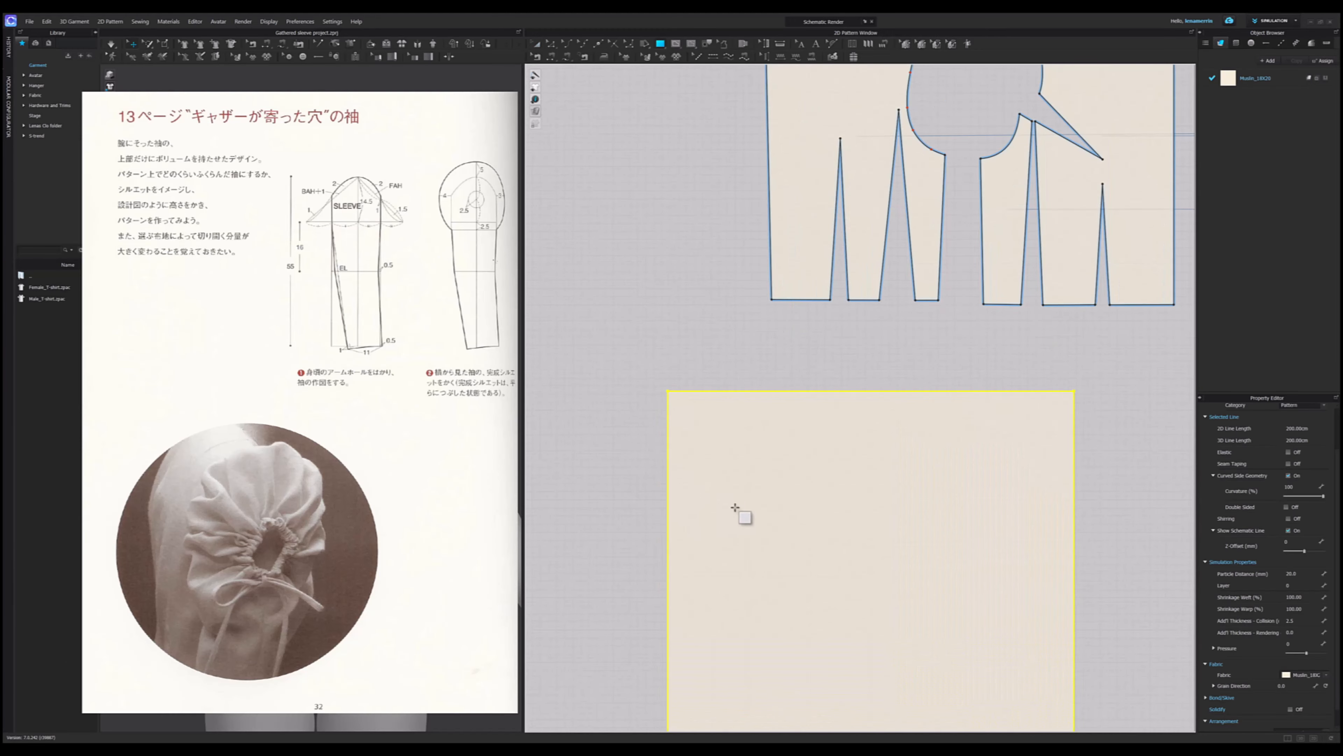
scroll(345, 281, "down", 2)
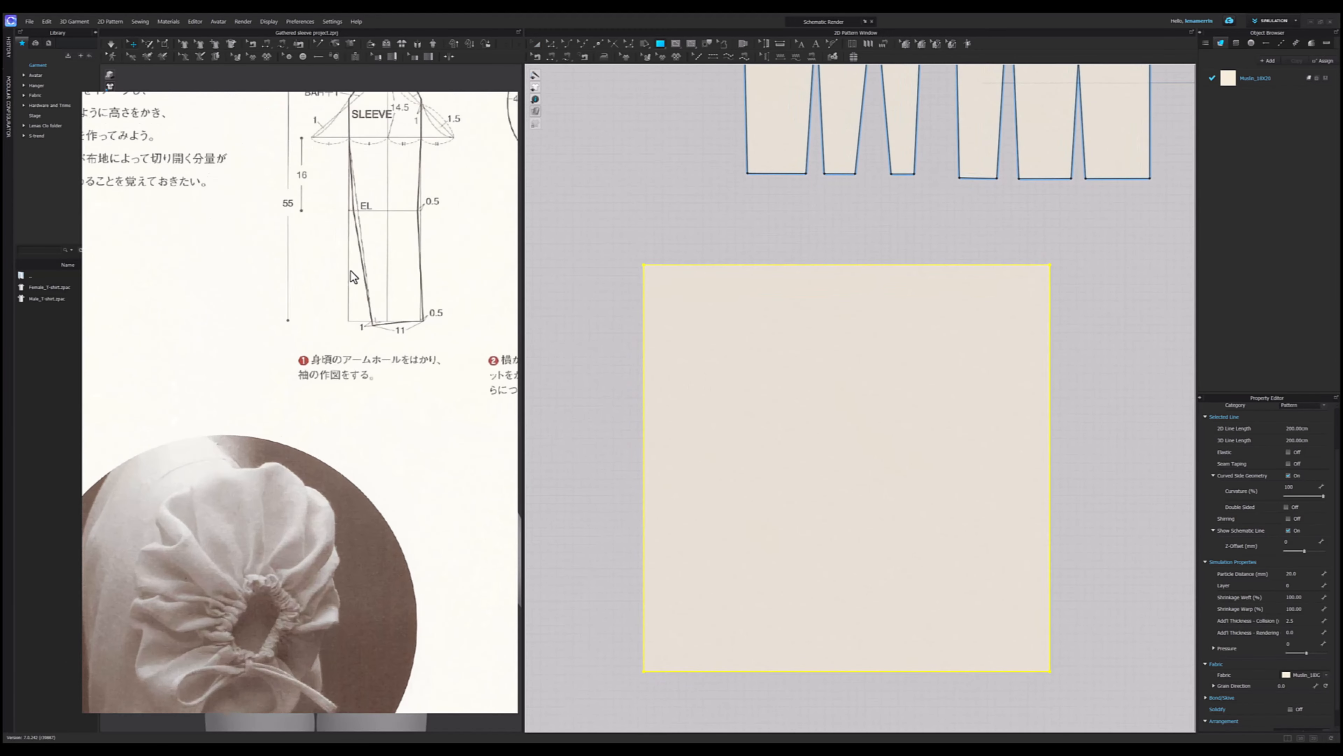
scroll(291, 477, "up", 3)
scroll(311, 418, "up", 1)
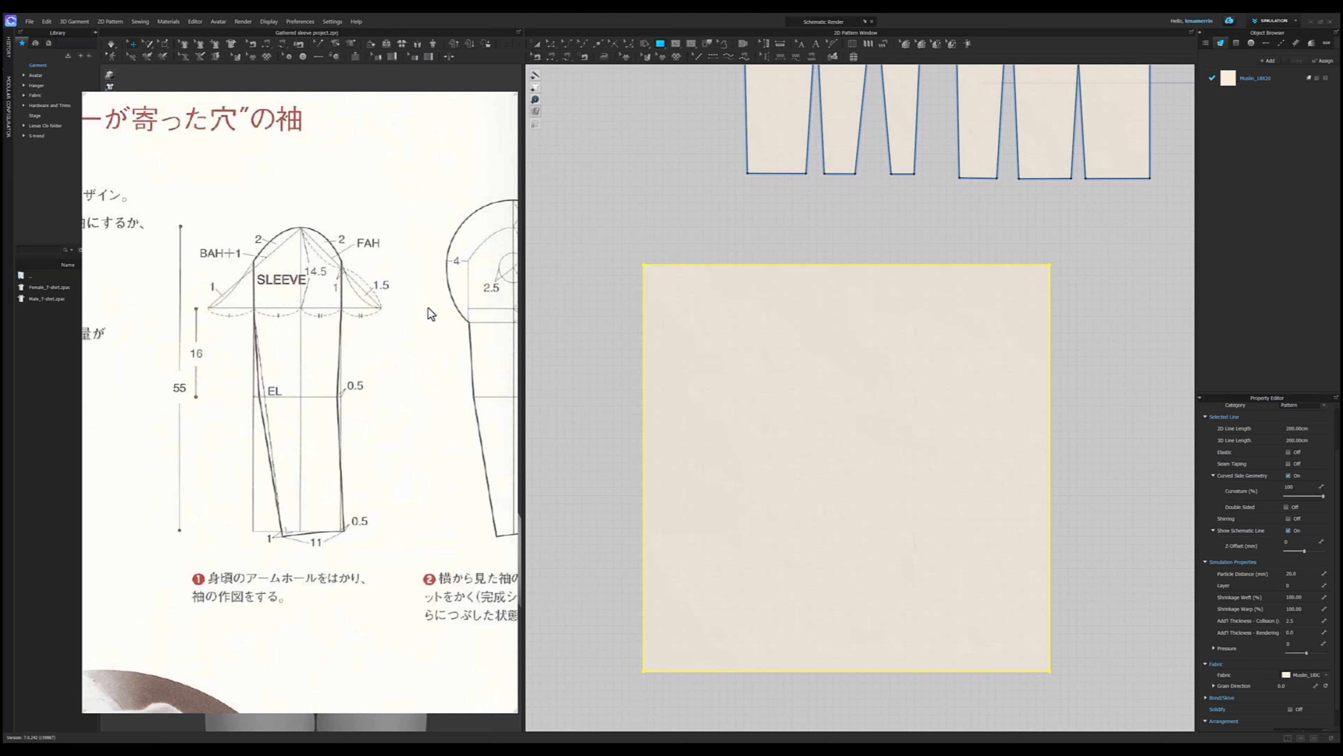
left_click(757, 233)
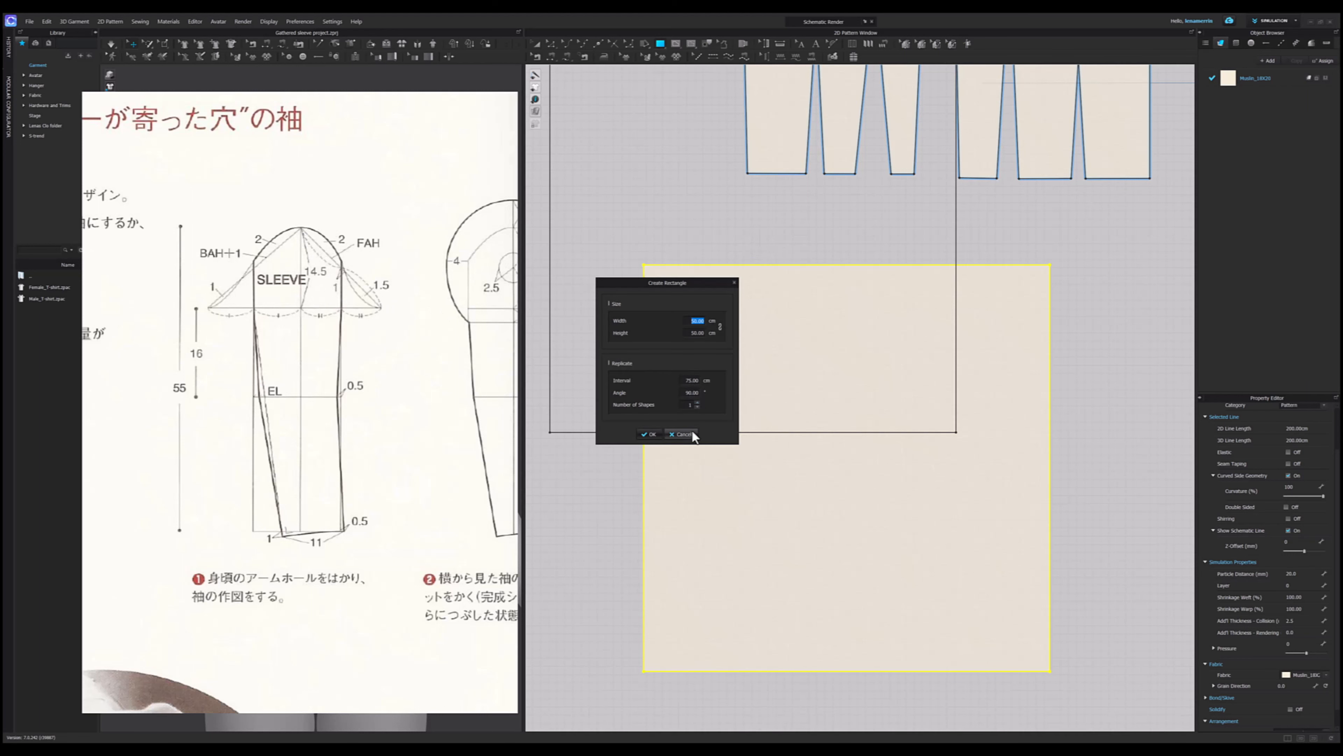
left_click(684, 434)
- Offset the rectangle's upper edge as one internal line at a distance of 14.5 cm
right_click(819, 270)
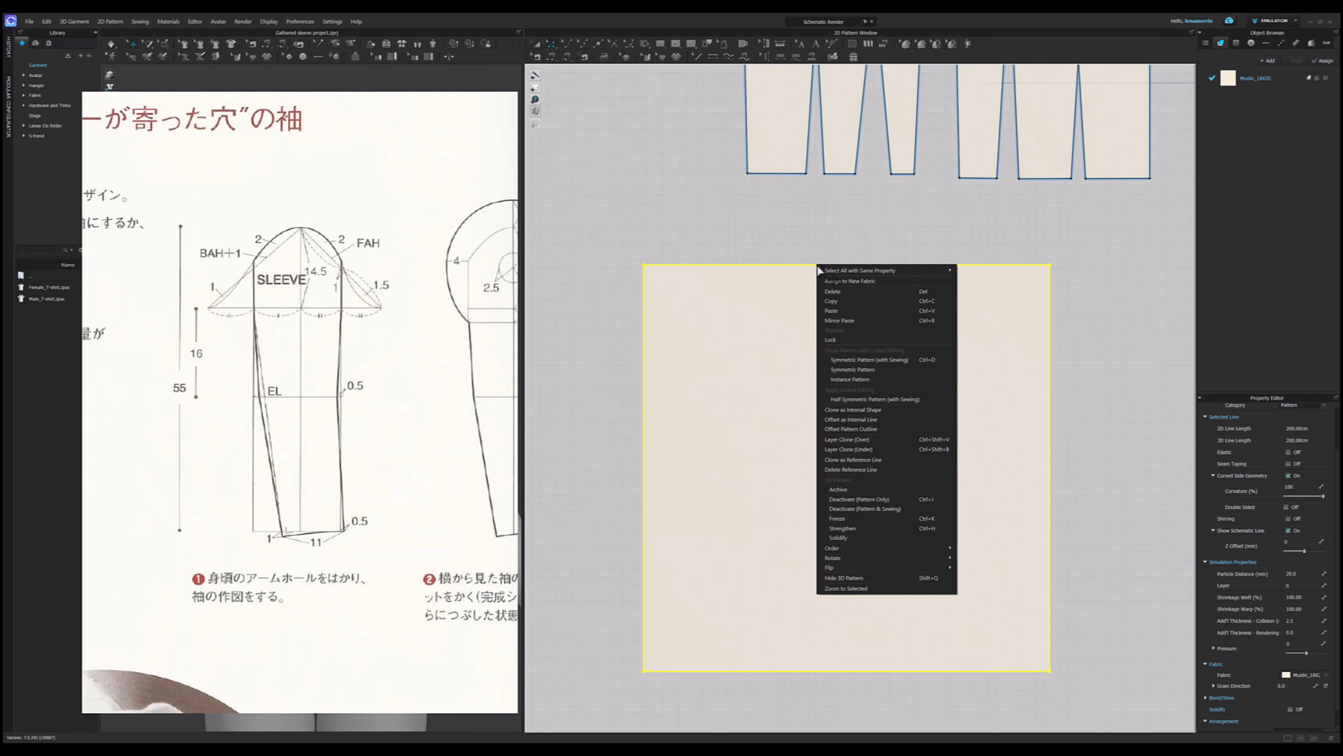
left_click(819, 264)
right_click(820, 265)
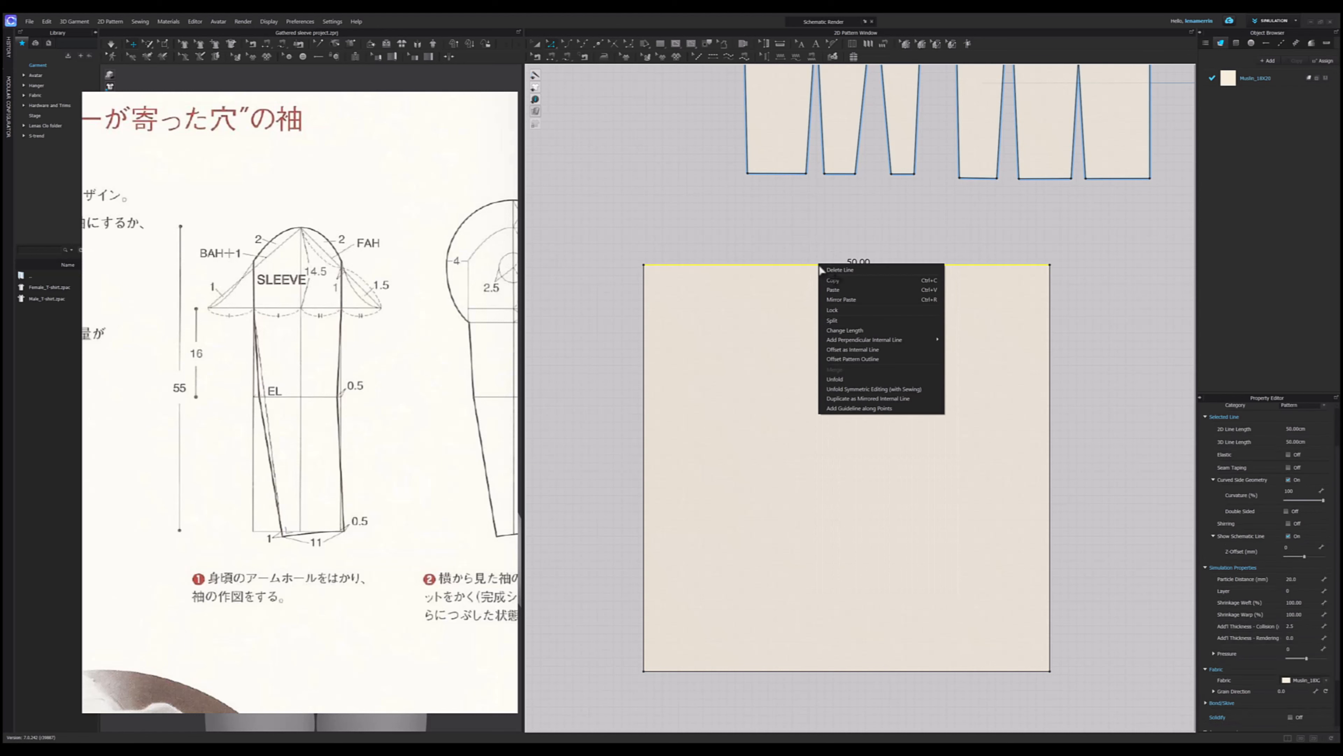
left_click(848, 355)
type("14.5")
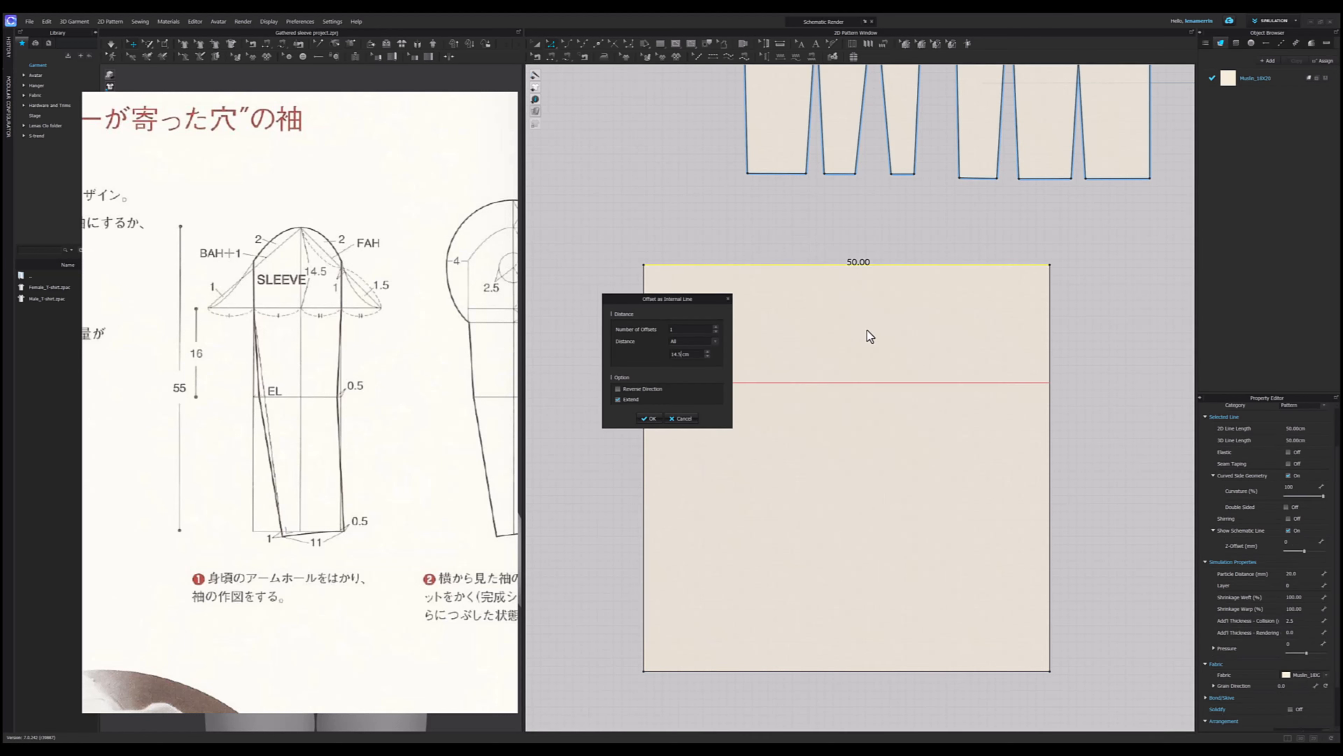
left_click(650, 418)
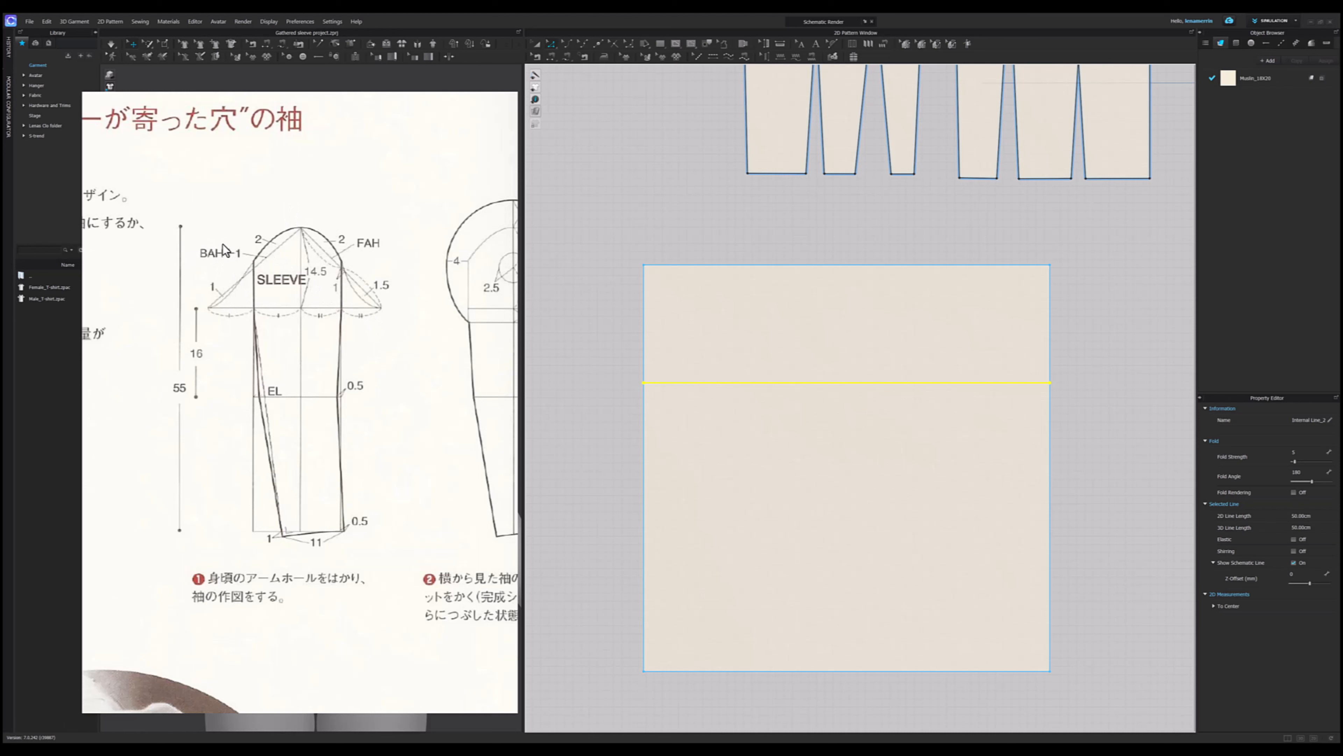
- Add a point at the middle of the rectangle's upper edge
scroll(666, 465, "down", 5)
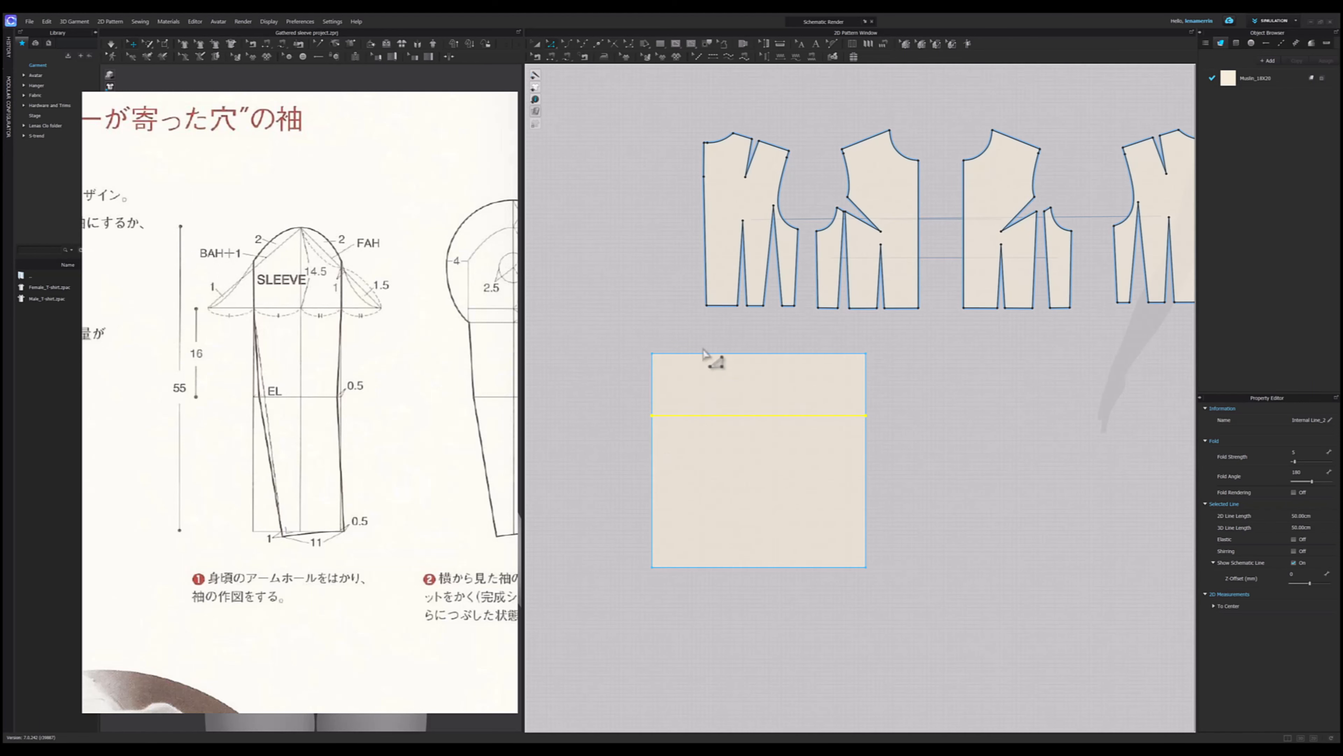
right_click_drag(711, 358, 743, 459)
scroll(779, 479, "up", 2)
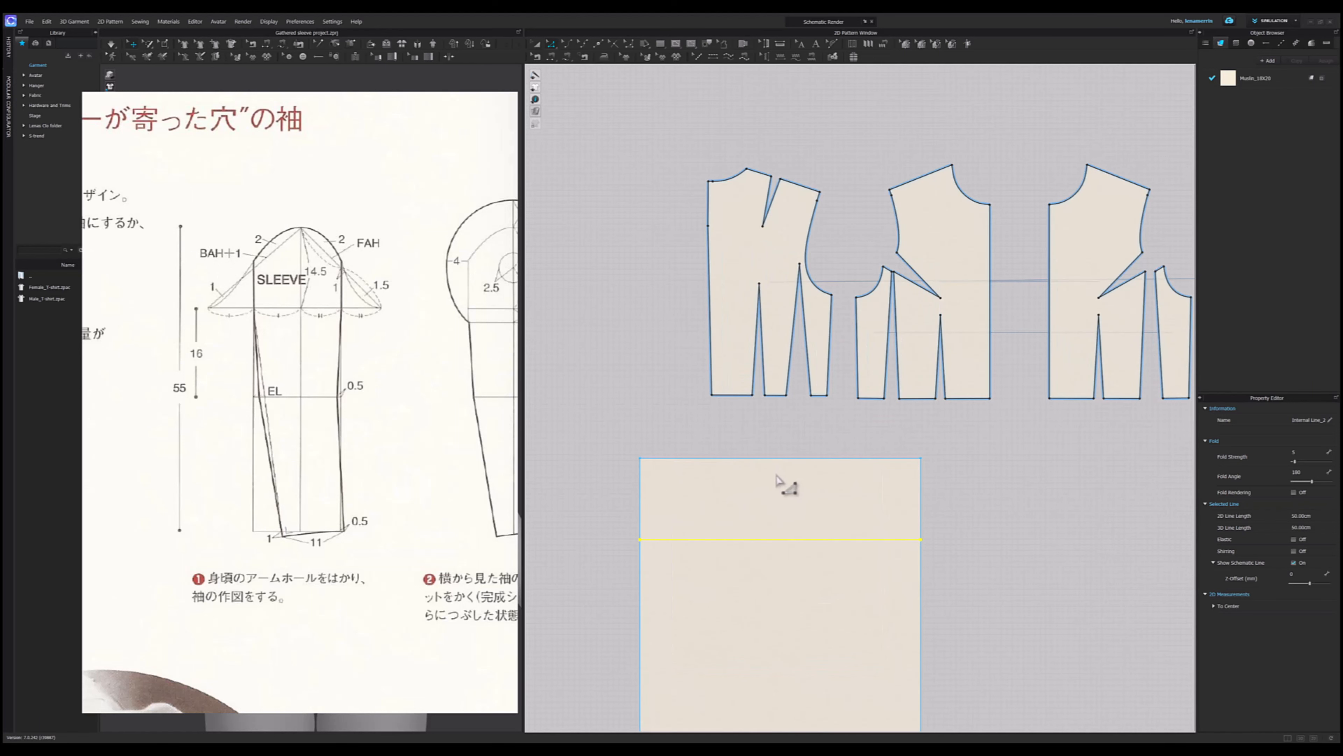
key("x")
left_click(779, 459)
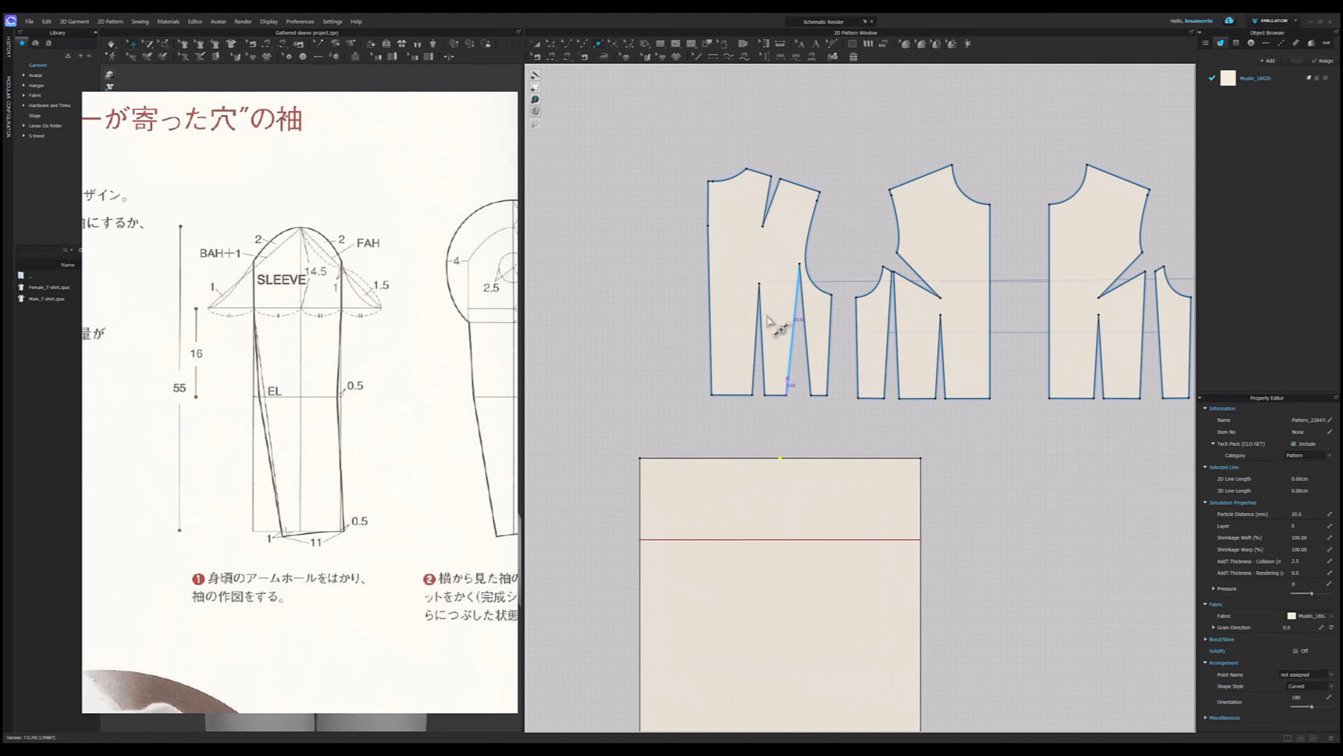
- Select the back bodice's whole armhole curve to measure its length
scroll(801, 267, "up", 1)
left_click(823, 180)
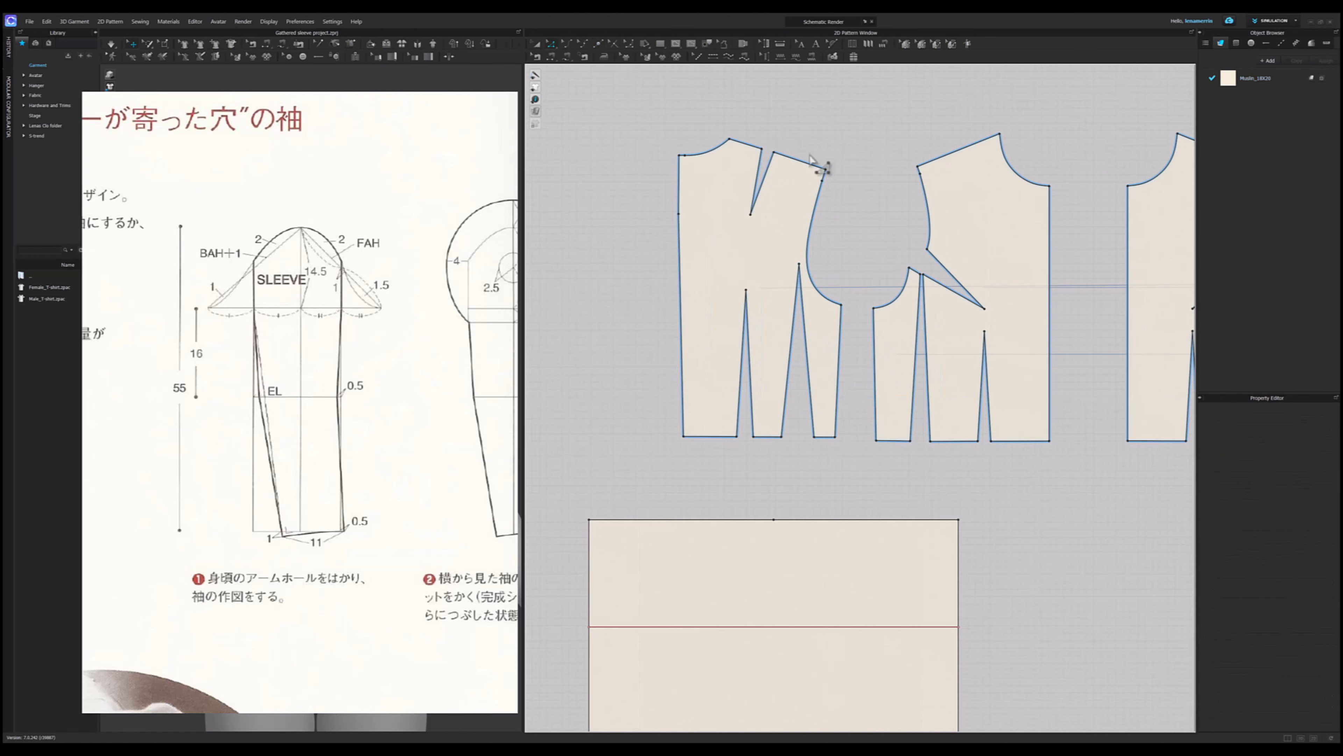
left_click_drag(850, 313, 807, 141)
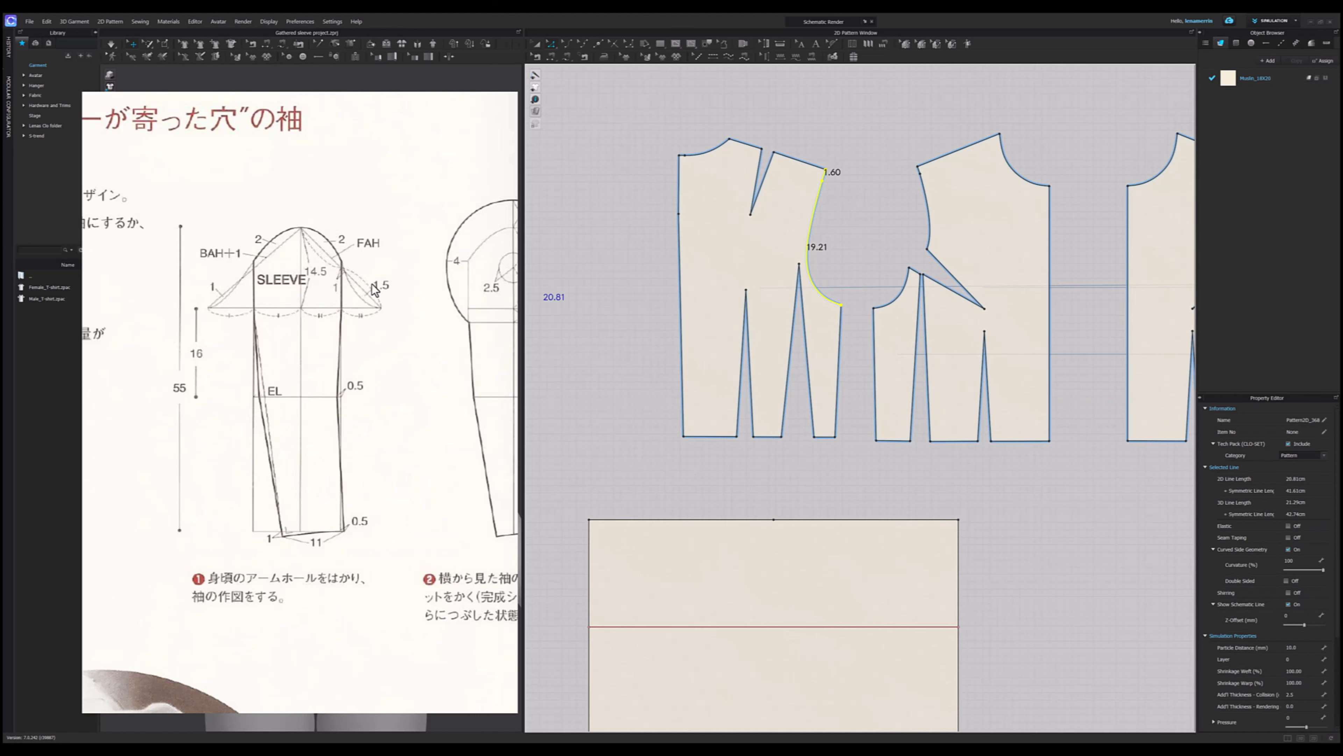
- Draw a 21.80 cm internal line from the upper edge's midpoint down-left to the horizontal internal line
key("g")
right_click_drag(825, 554, 885, 441)
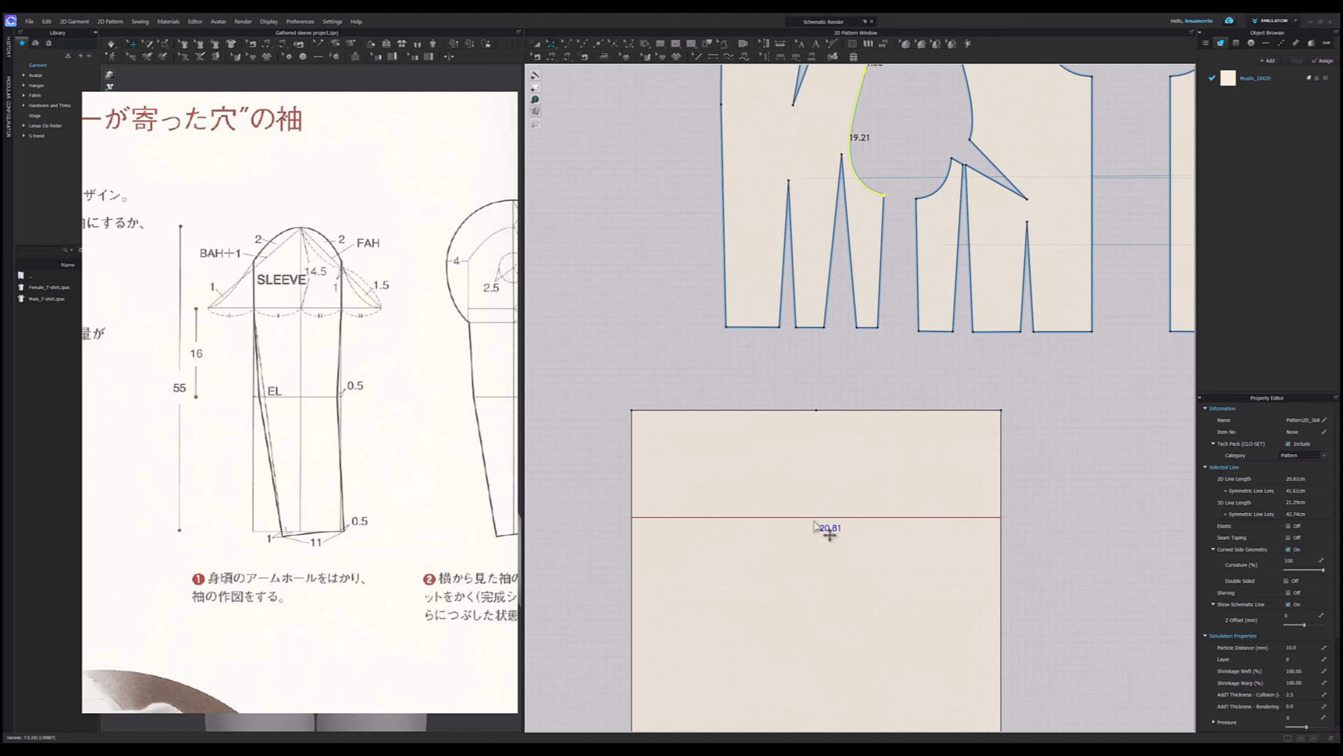
left_click(819, 414)
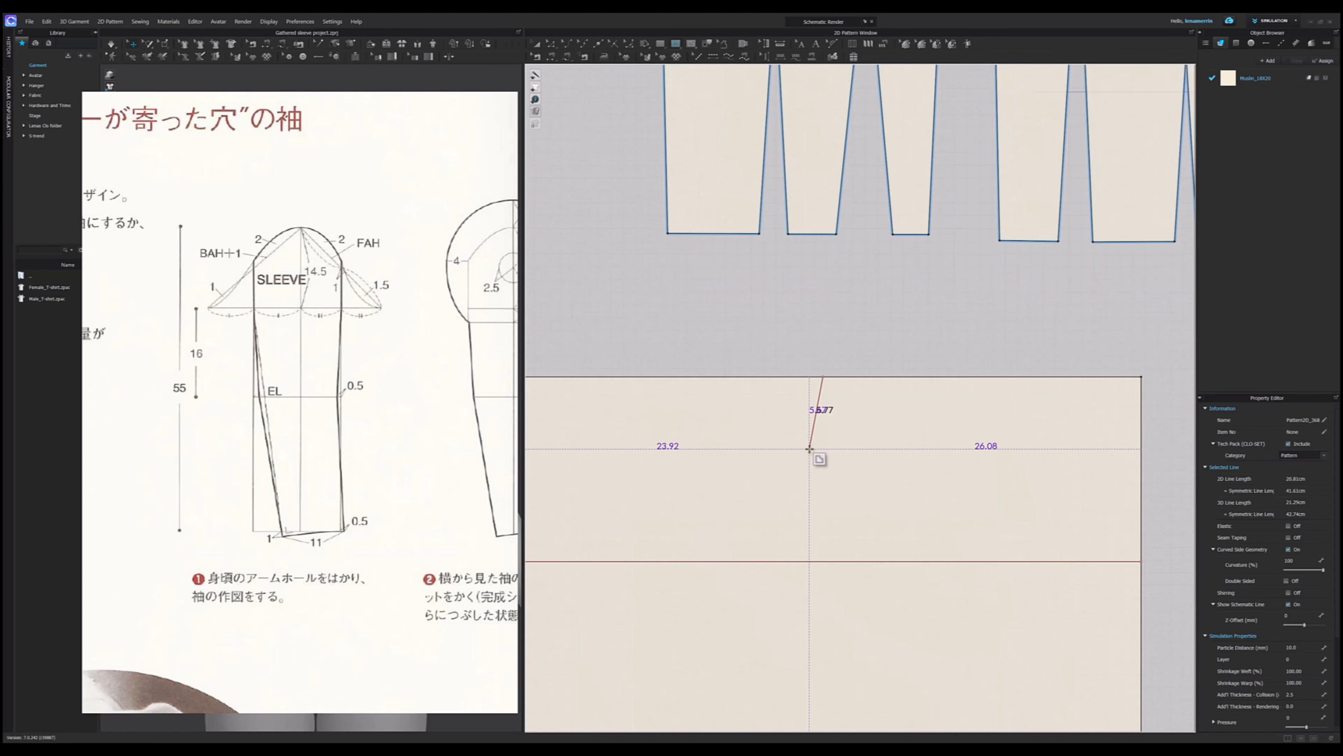
scroll(810, 453, "up", 3)
scroll(627, 556, "up", 3)
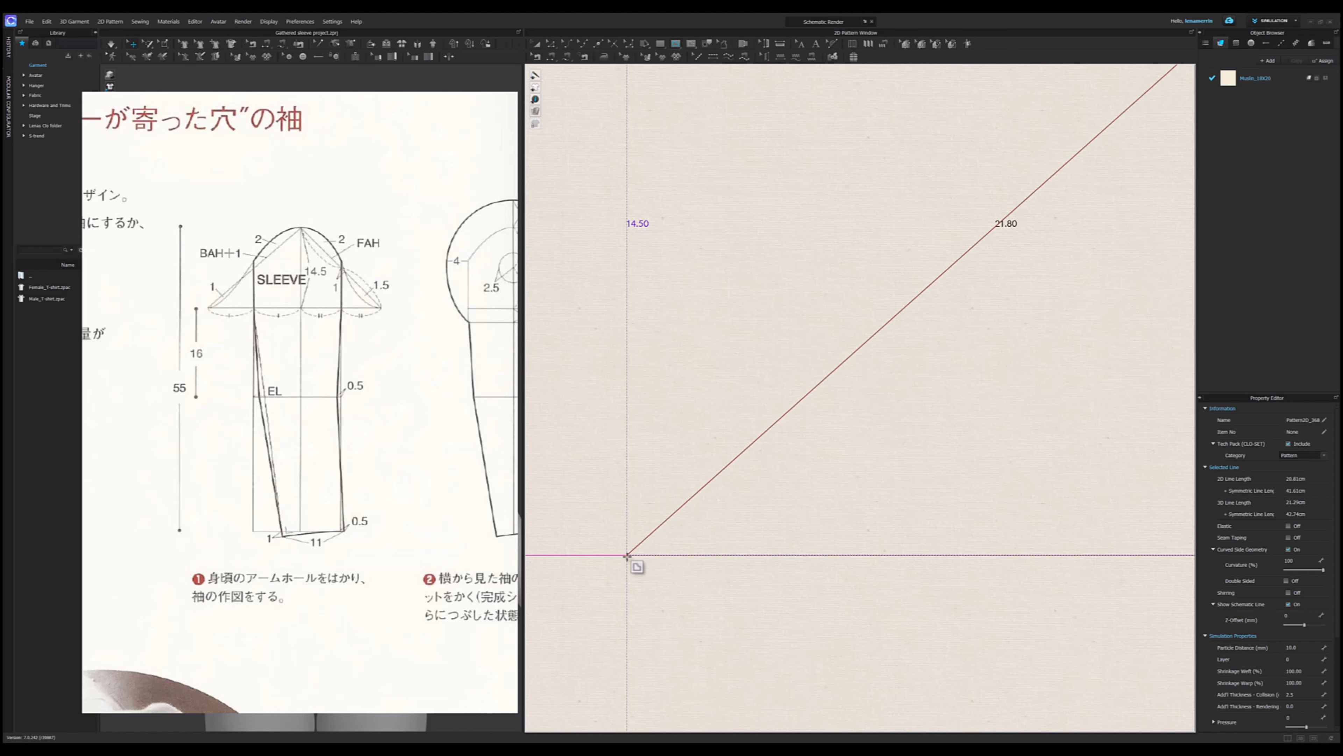
double_click(627, 555)
- Select both parts of the front bodice's armhole, above and below the dart, to measure their combined length
scroll(627, 555, "down", 5)
scroll(765, 549, "down", 1)
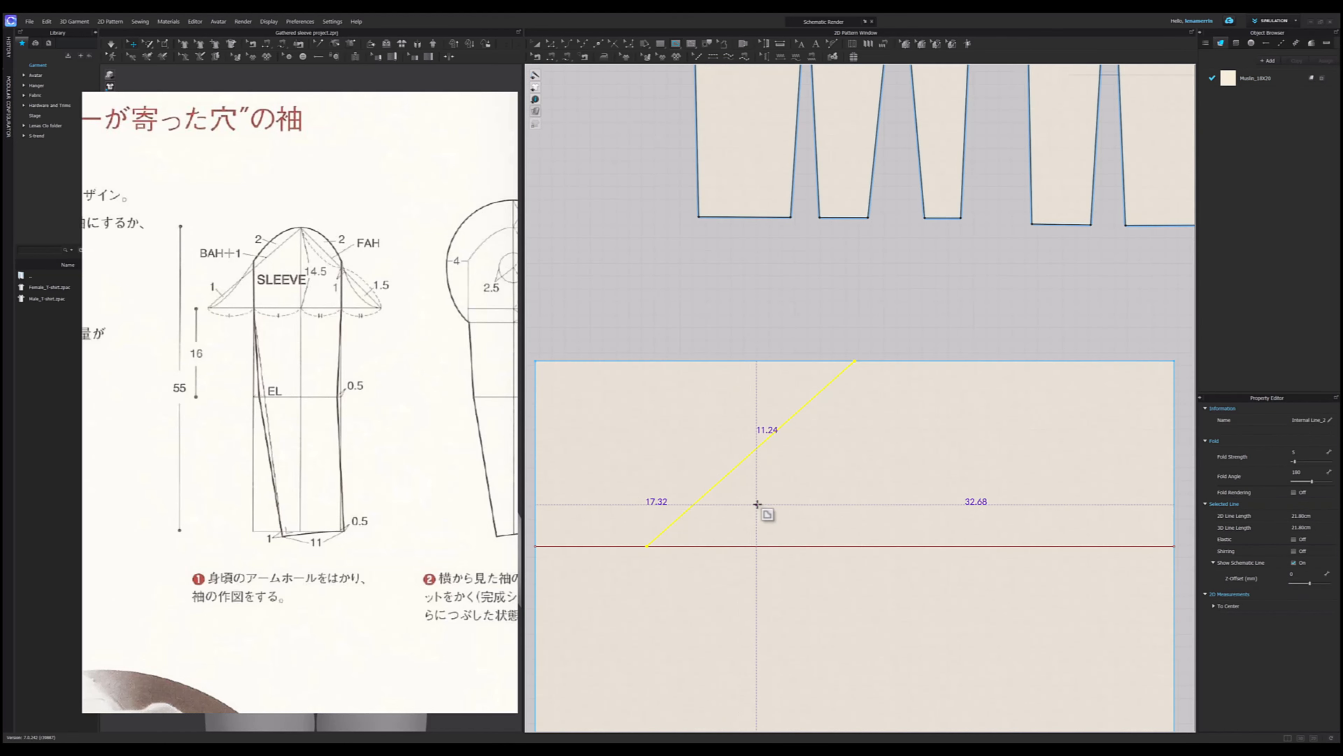
right_click_drag(765, 549, 698, 516)
scroll(698, 516, "down", 3)
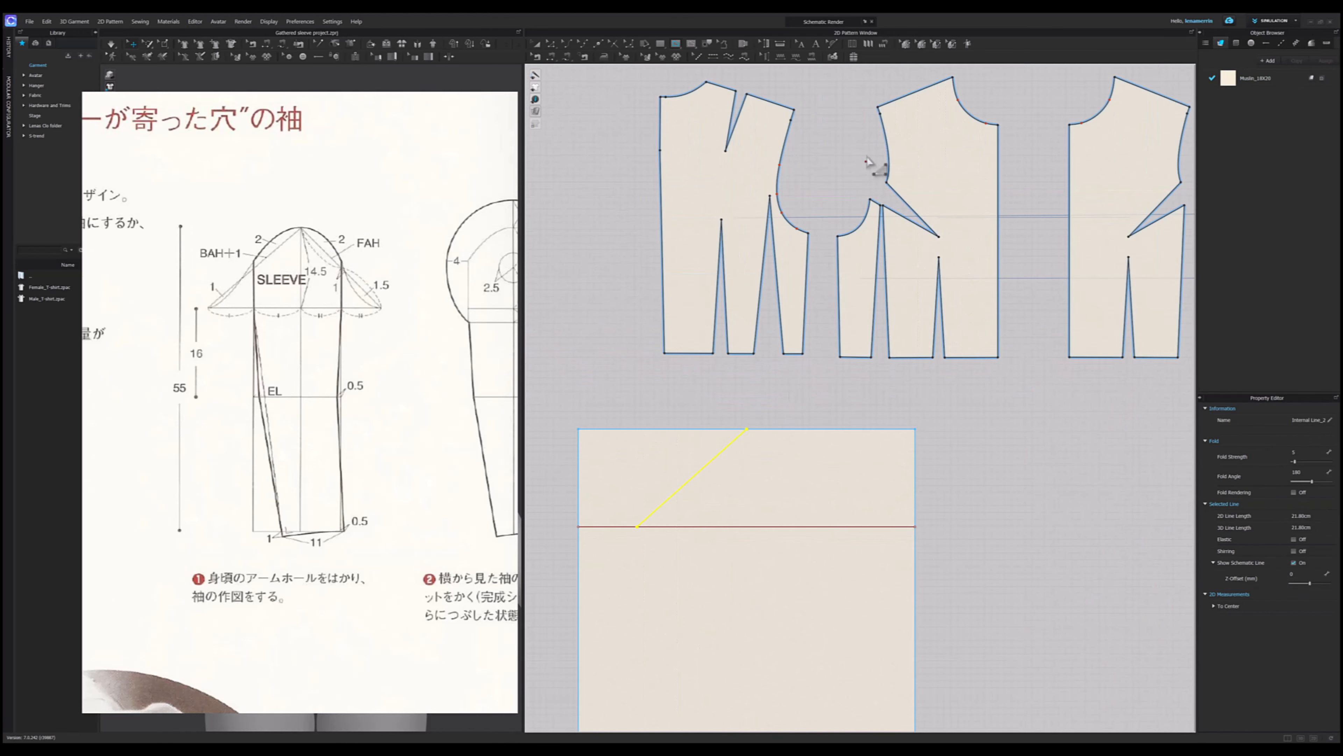
left_click(888, 149)
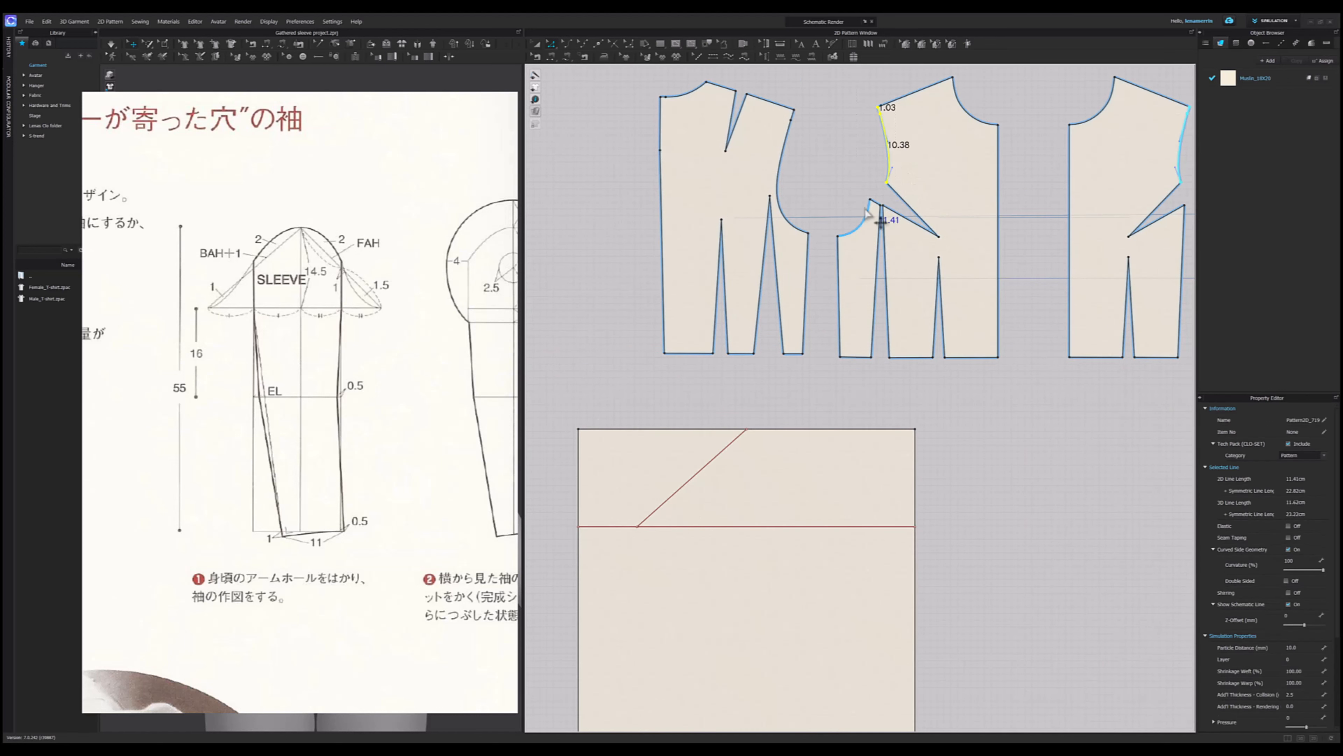
left_click(858, 226, "shift")
- Draw a 19.45 cm internal line from the upper edge's midpoint down-right to the horizontal internal line
scroll(698, 530, "up", 3)
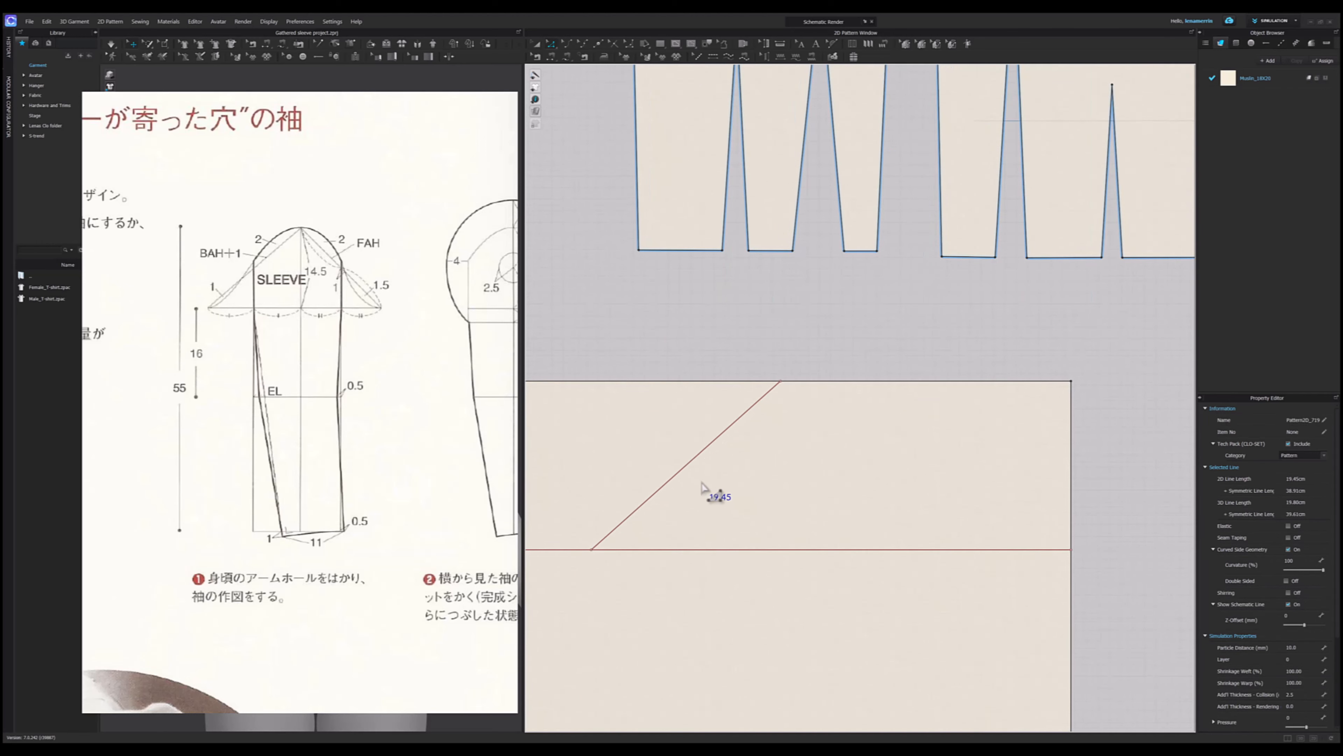
left_click(782, 382)
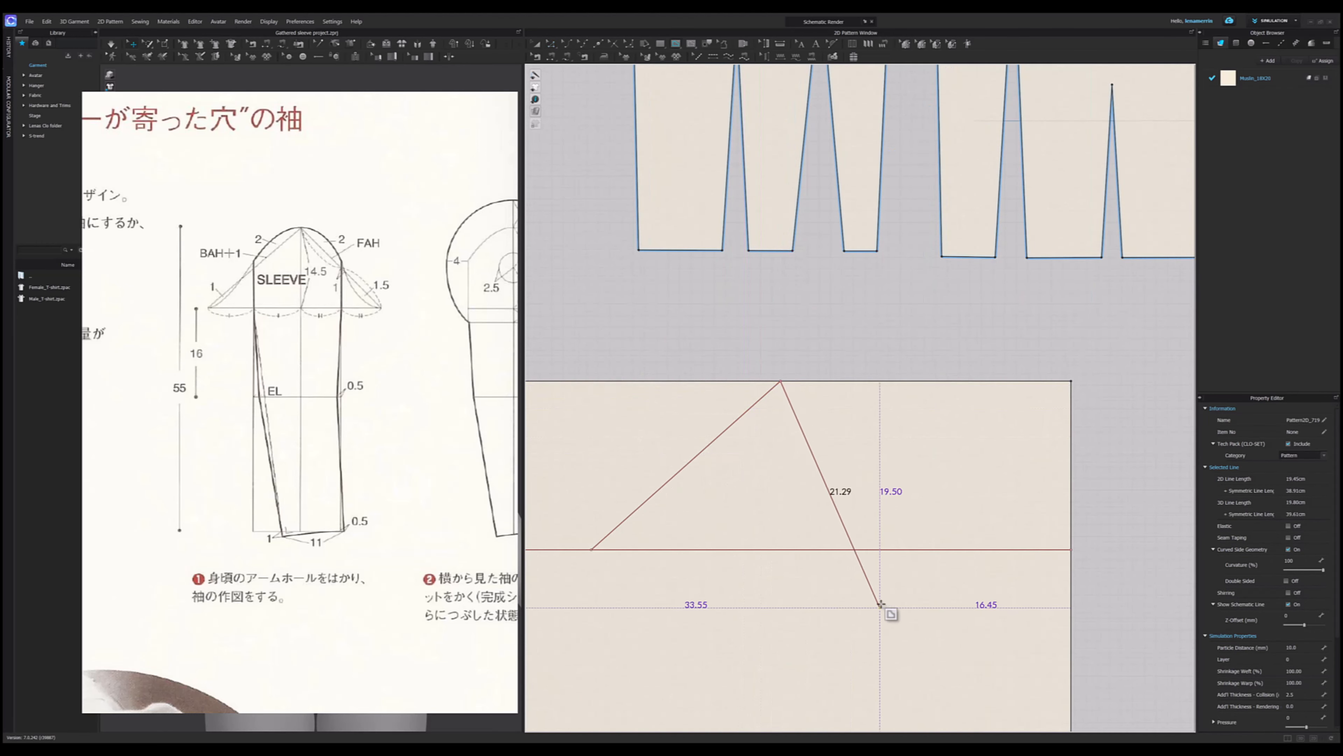
scroll(878, 549, "up", 3)
double_click(1007, 545)
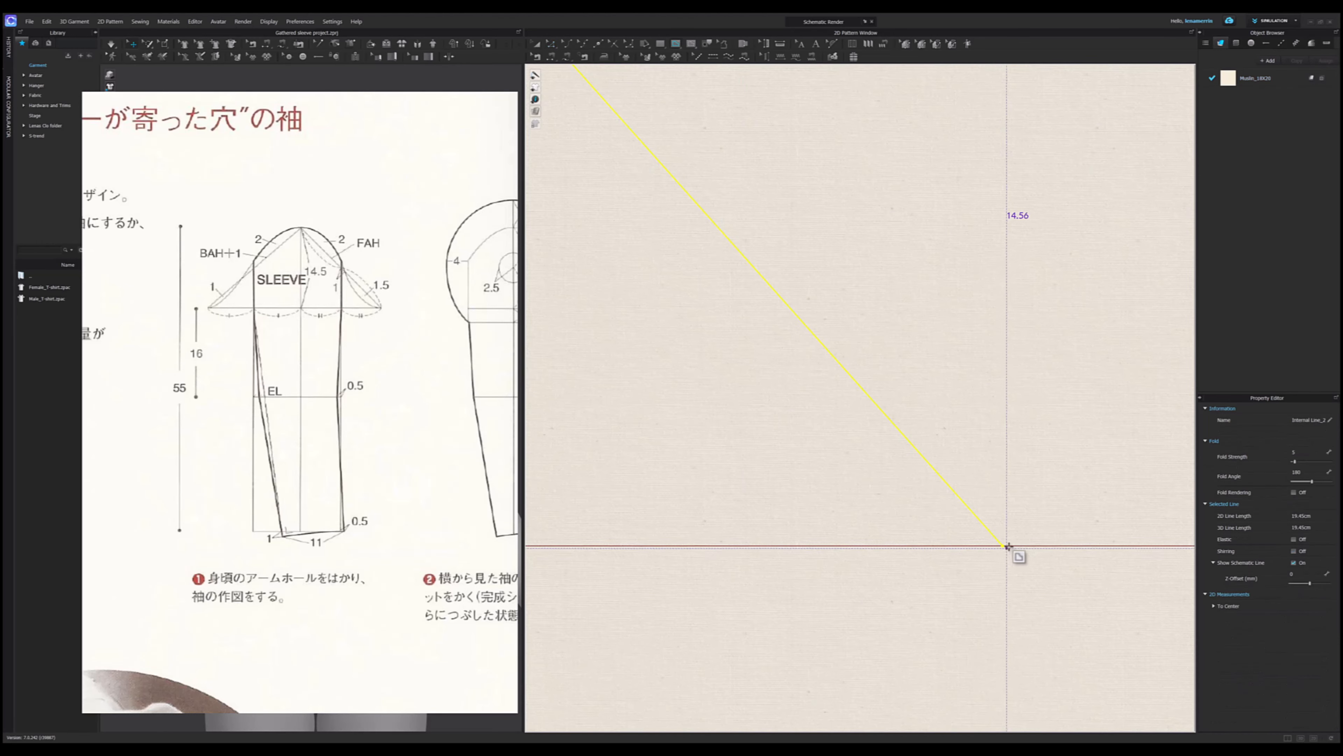
- Draw a vertical internal centre line from the sleeve cap's apex to the rectangle's lower edge
scroll(1007, 545, "down", 5)
left_click(550, 45)
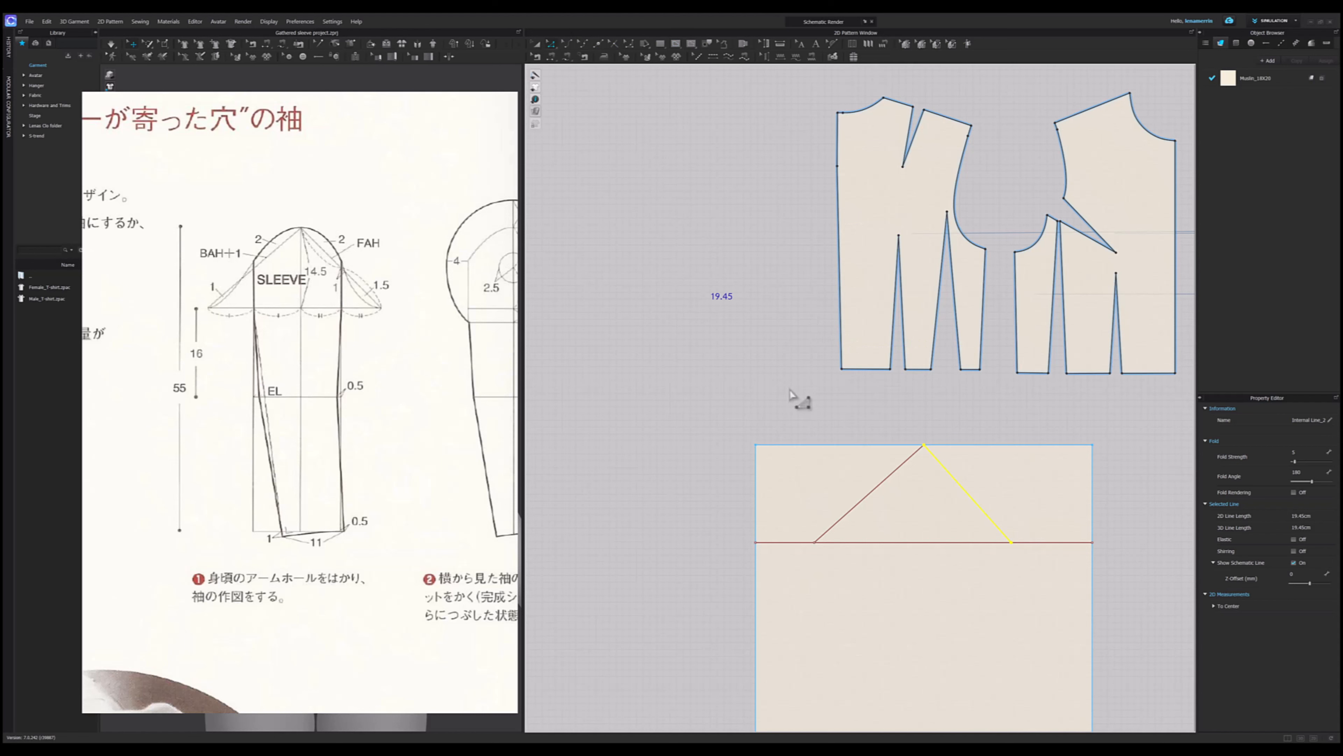
middle_click_drag(973, 555, 914, 414)
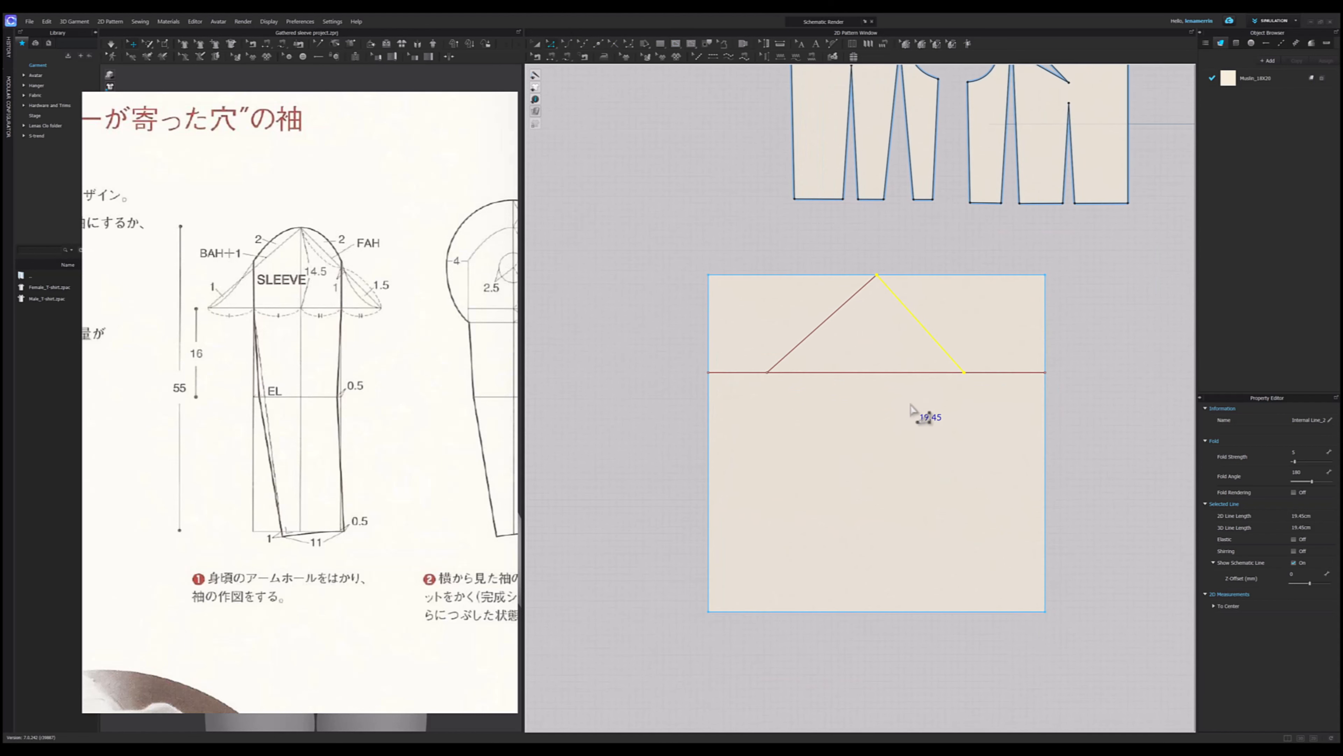
scroll(907, 402, "down", 1)
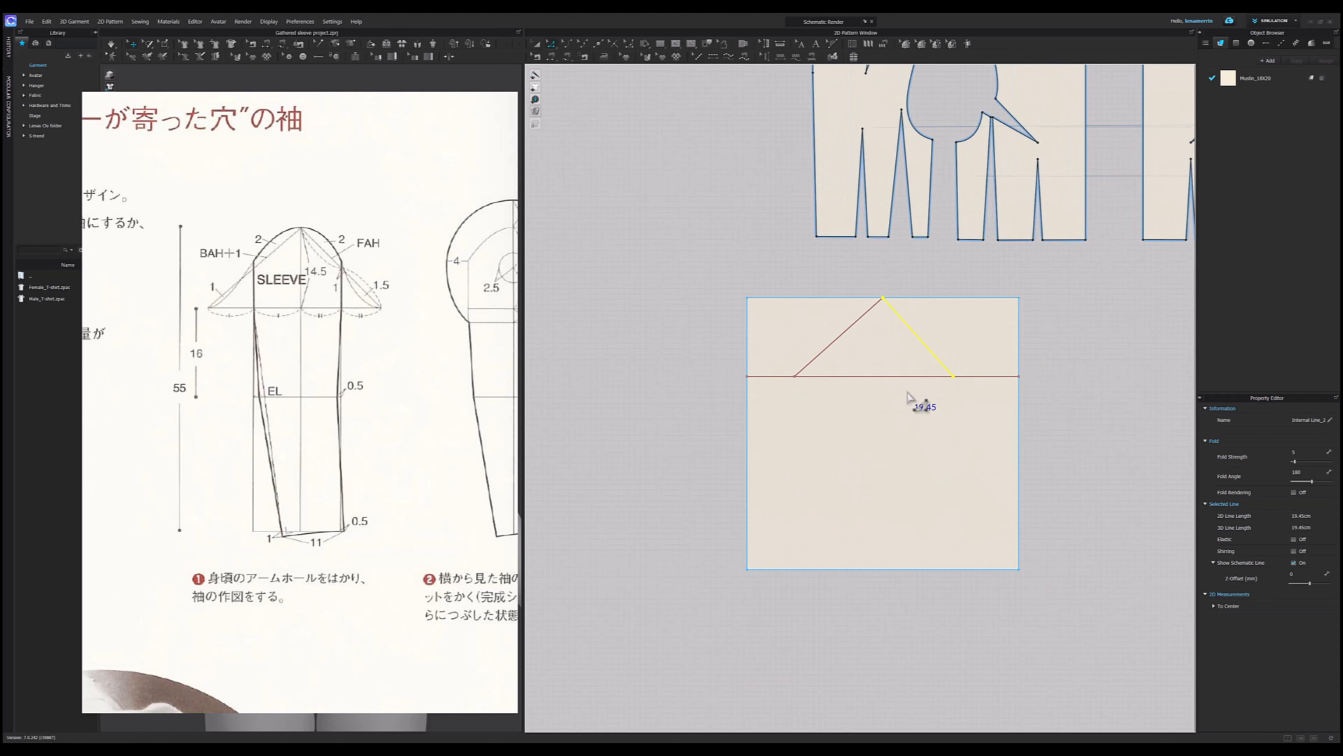
left_click(883, 299)
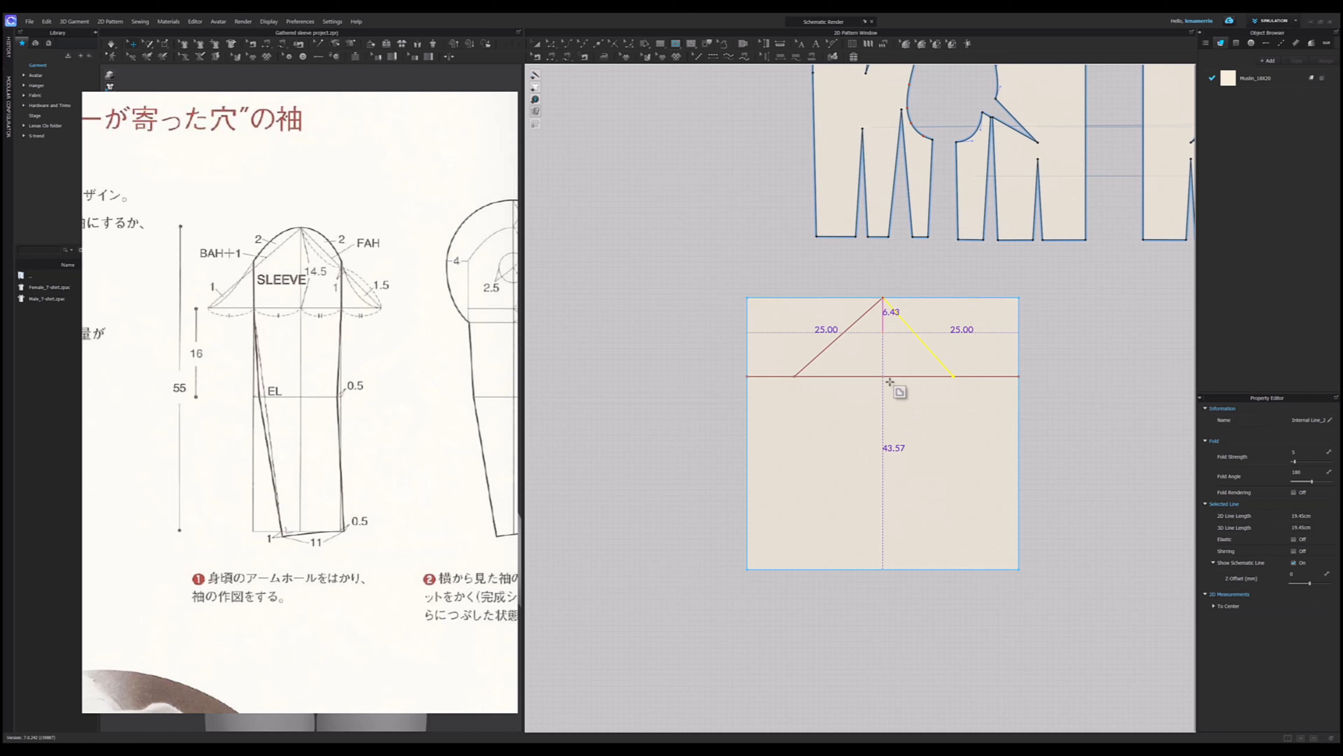
left_click(883, 569)
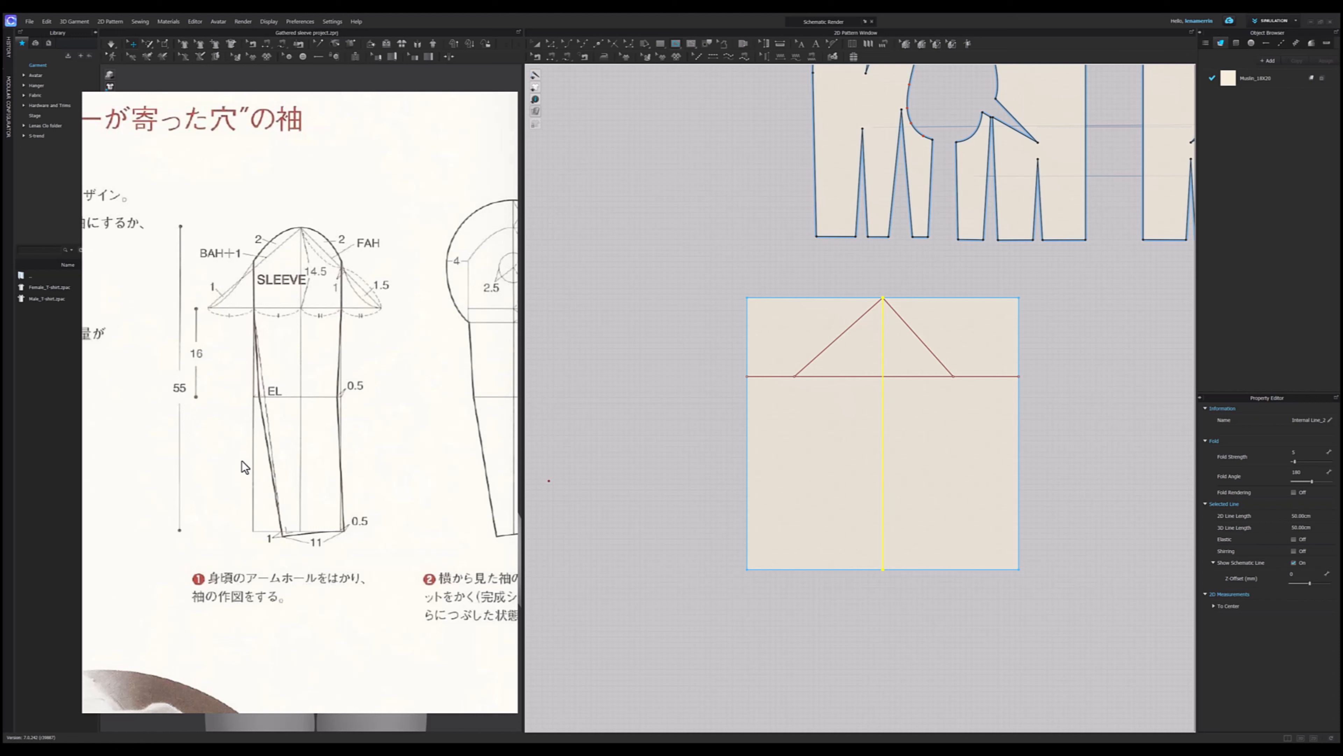
- Offset the rectangle's lower edge outward by 5 cm and extend the vertical centre line to the new lower edge
left_click(830, 611)
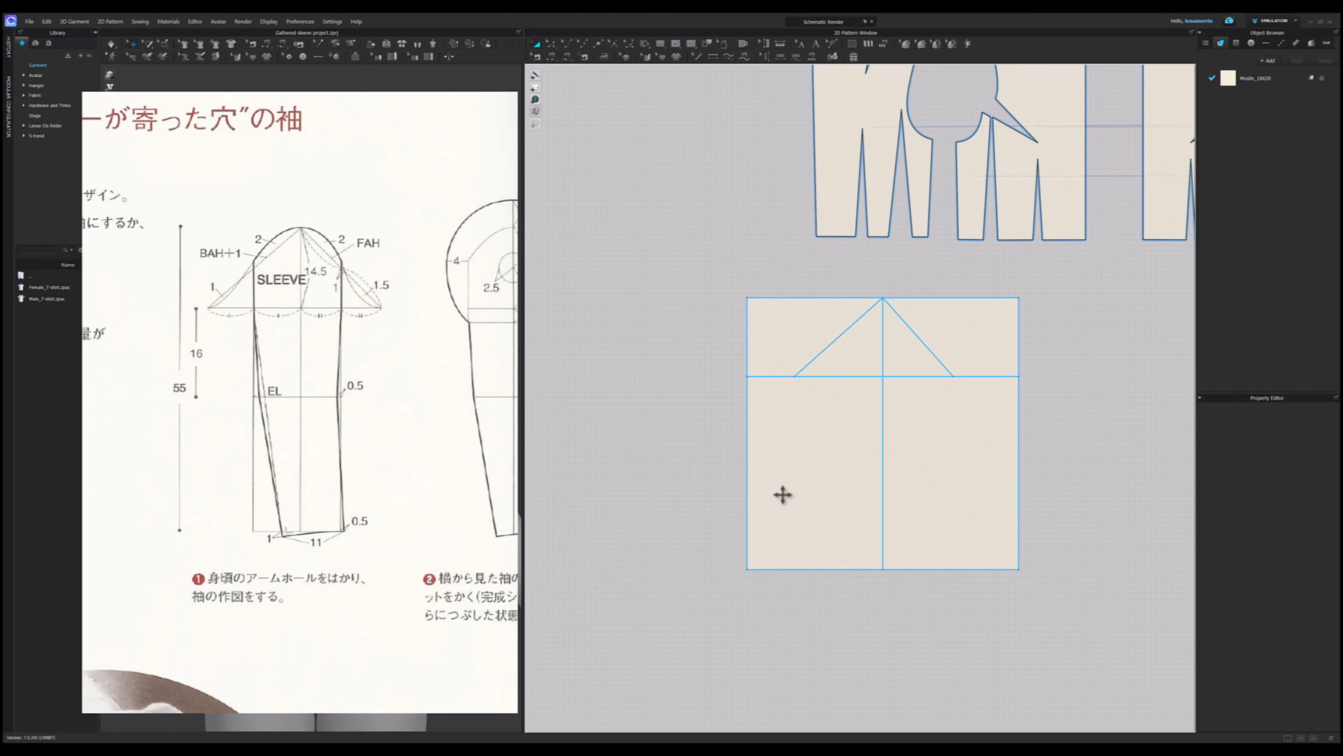
left_click(748, 508)
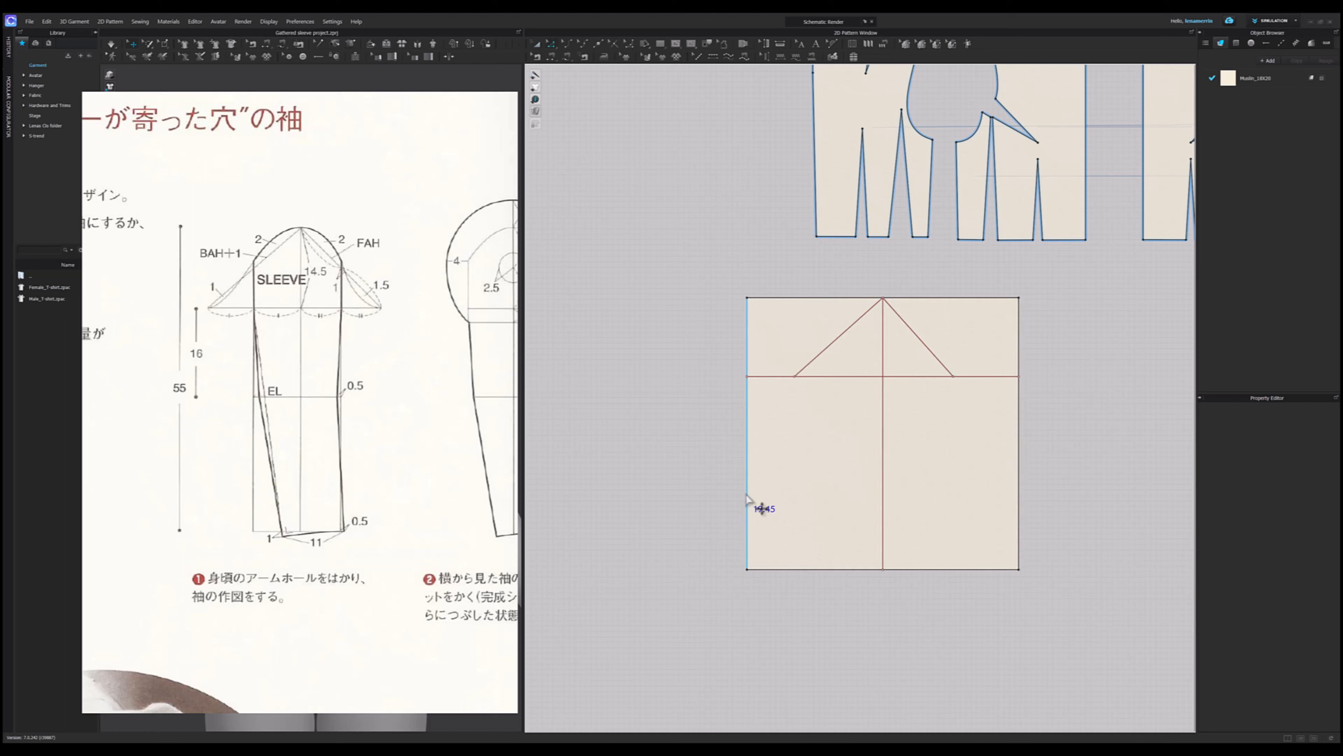
left_click(748, 615)
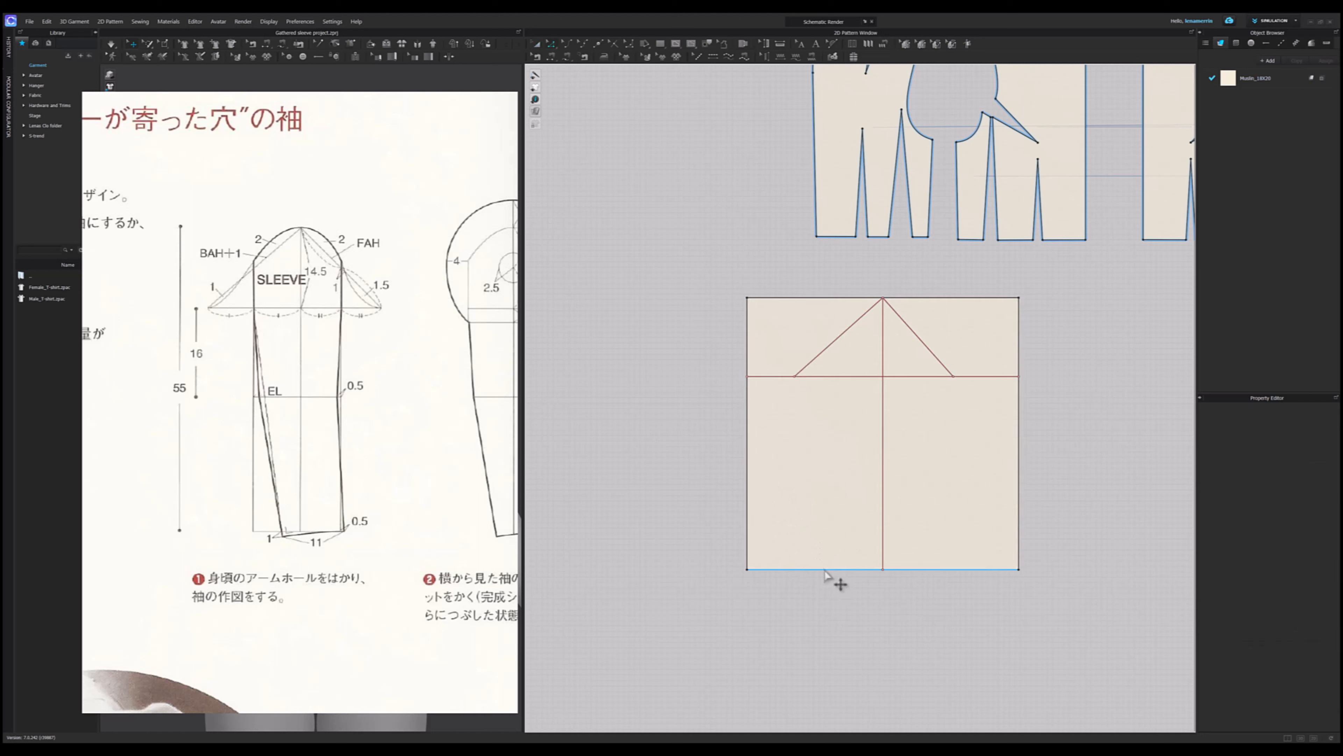
left_click(825, 569)
right_click(824, 570)
left_click(873, 673)
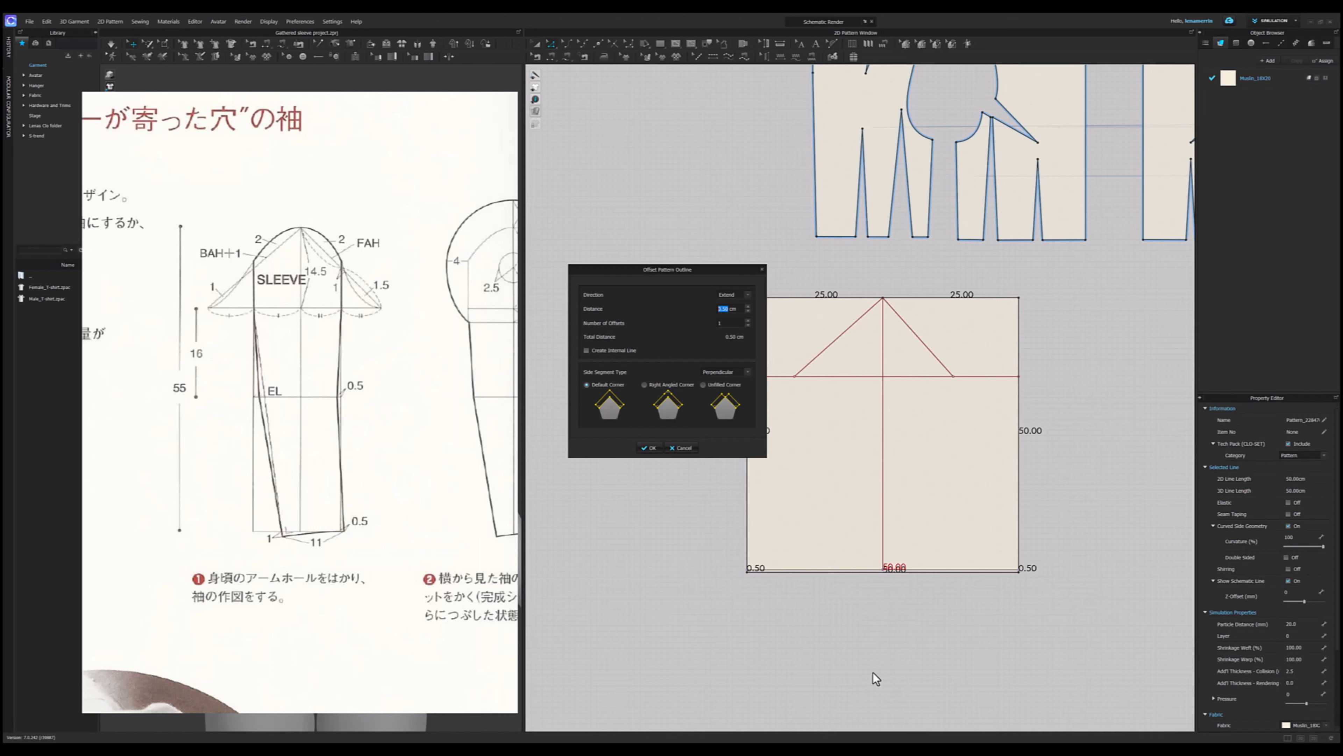
type("5")
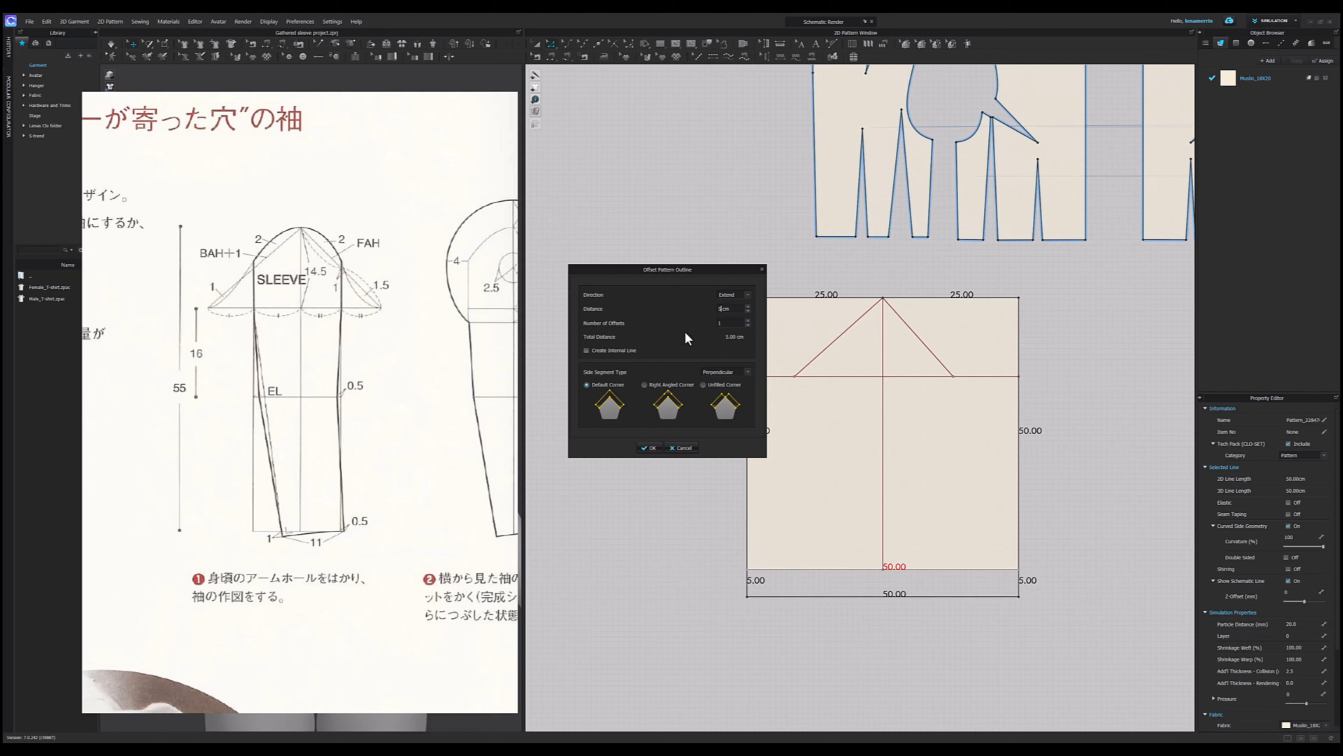
left_click(651, 448)
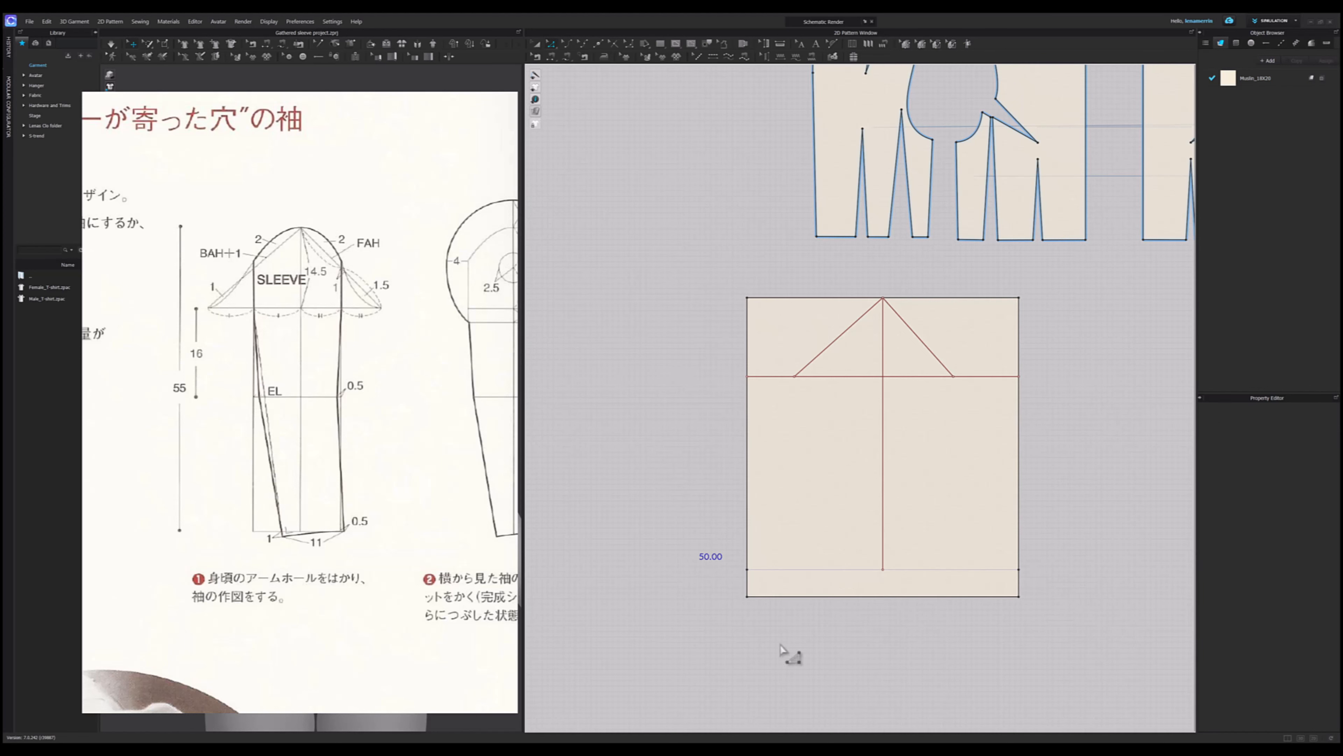
left_click(884, 576)
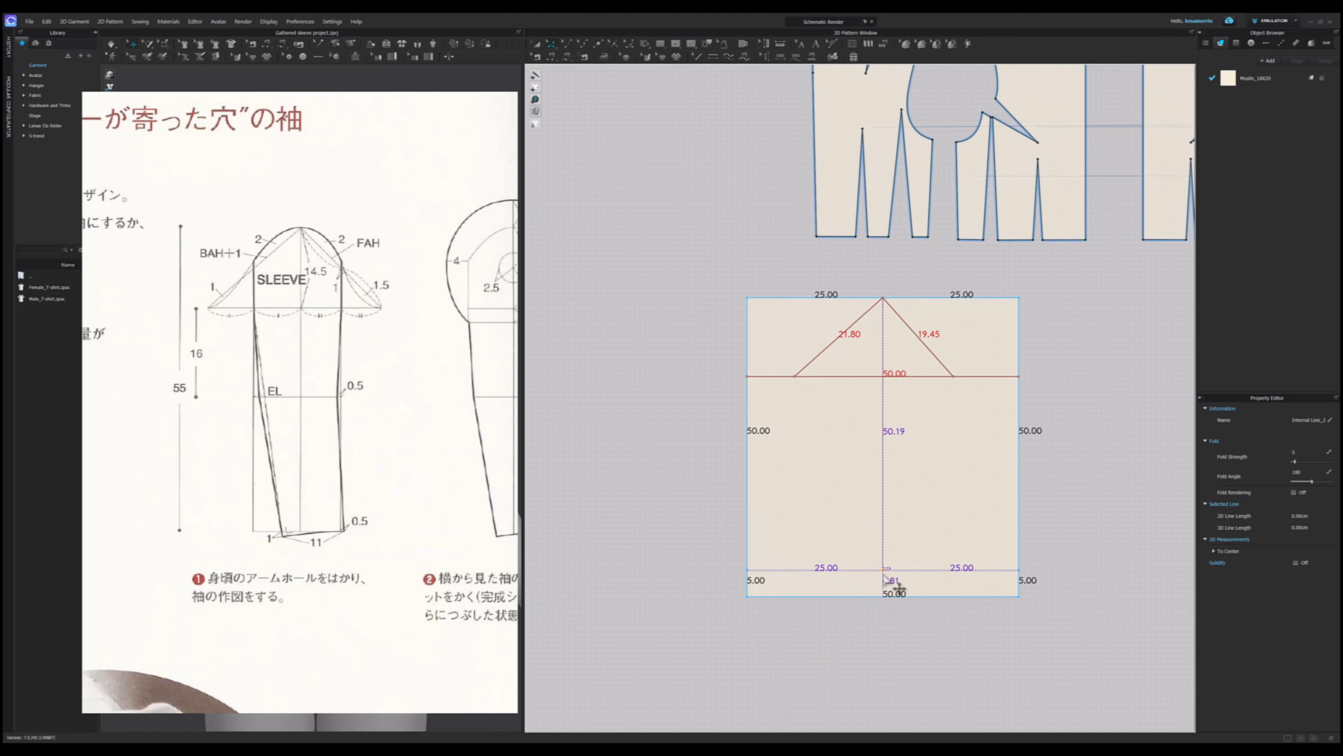
left_click(900, 614)
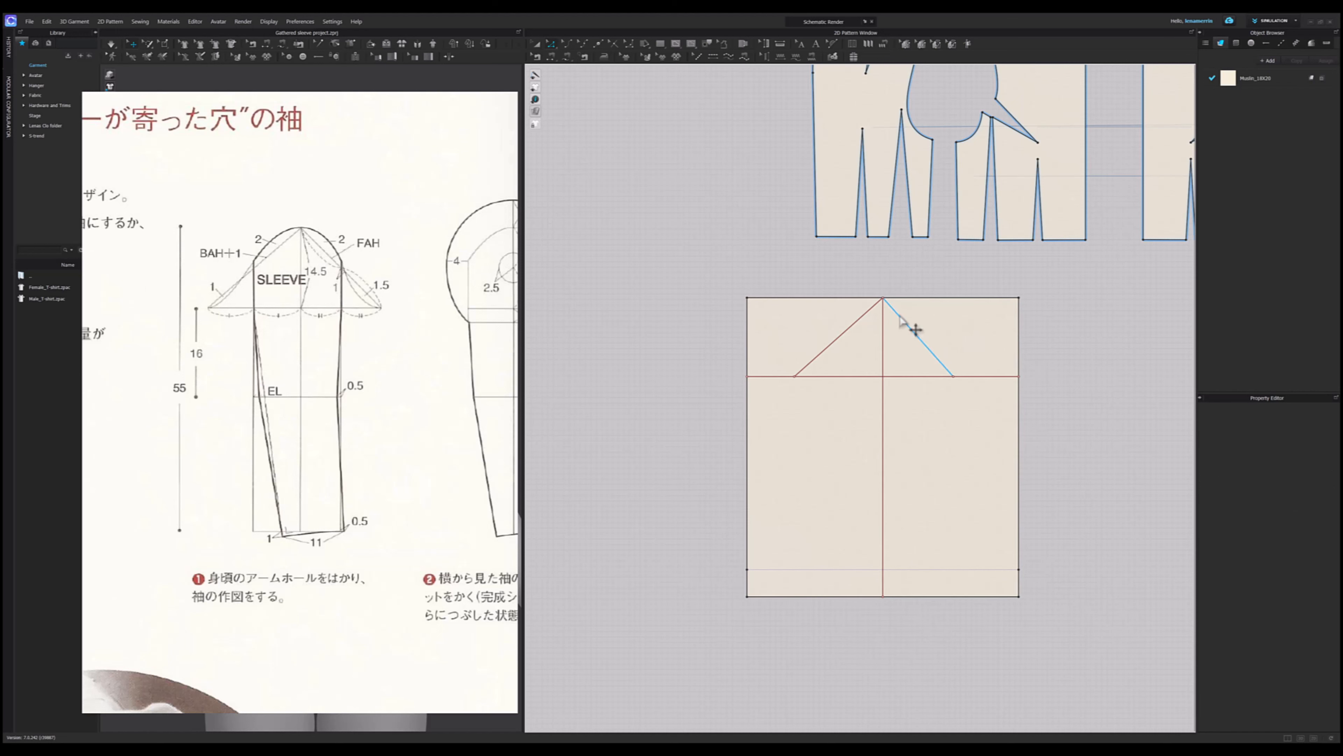
- Split the 21.80 cm back diagonal of the sleeve cap uniformly into four segments
scroll(901, 317, "up", 3)
scroll(393, 312, "down", 1)
scroll(343, 278, "up", 2)
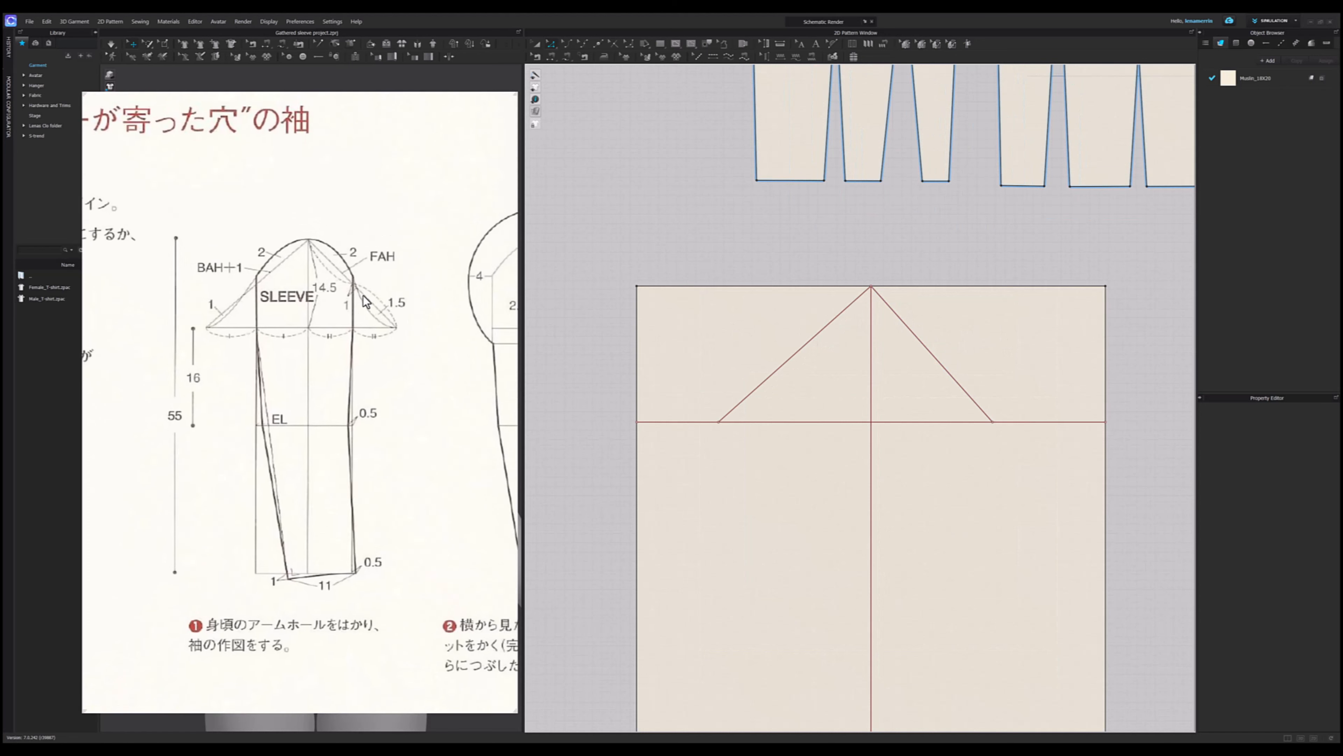
scroll(319, 283, "up", 1)
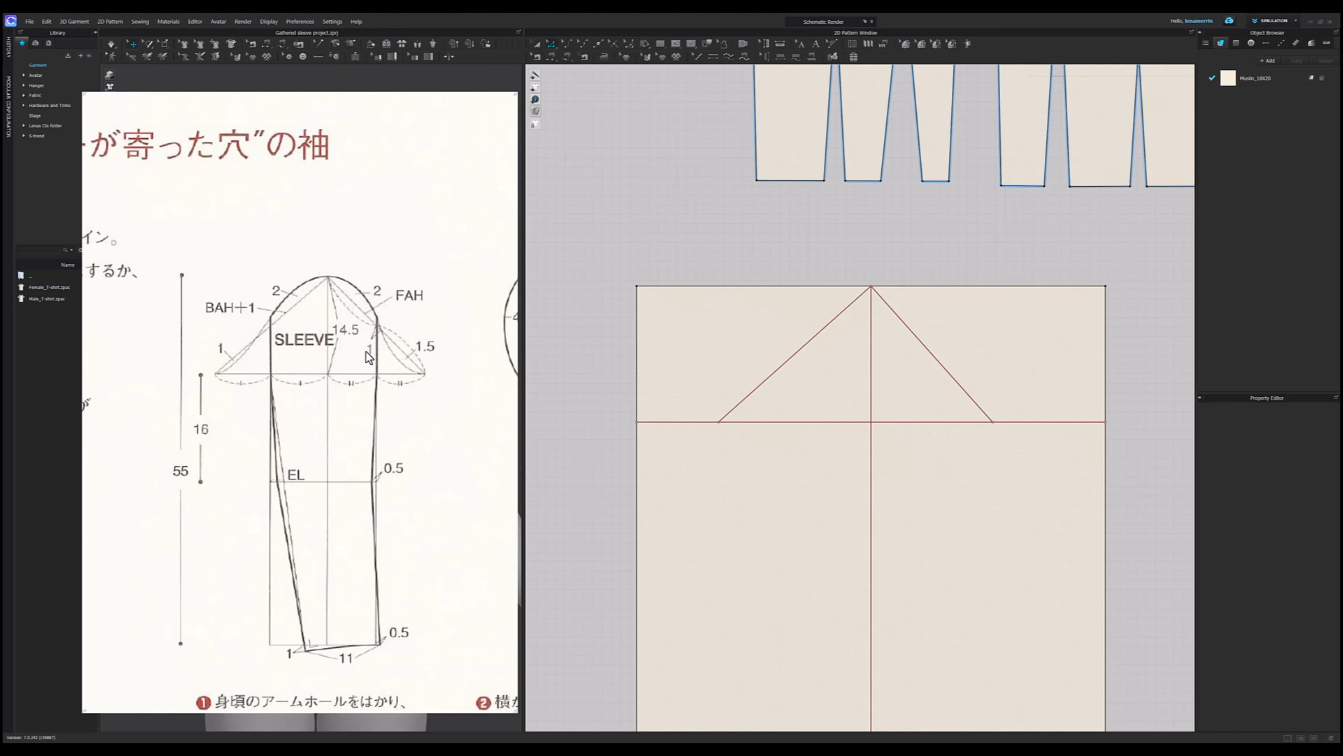
right_click(800, 349)
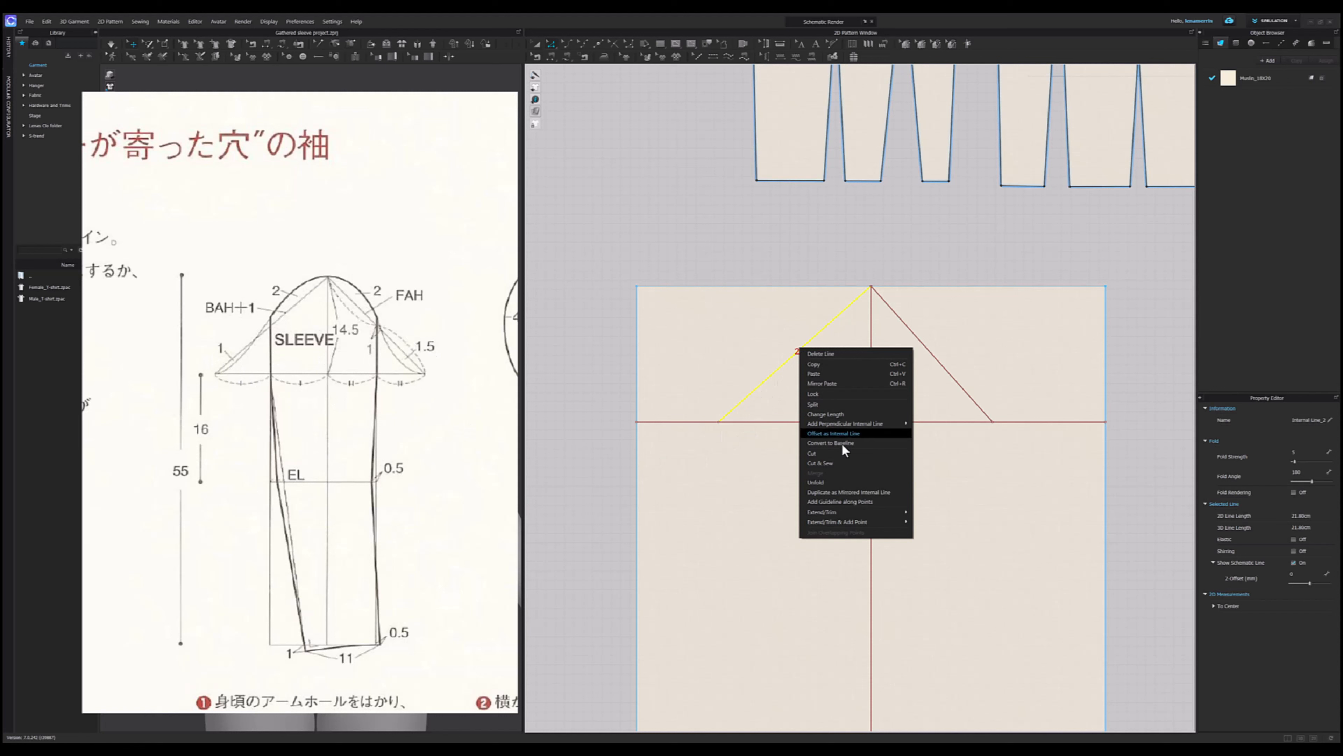
left_click(752, 411)
right_click(797, 356)
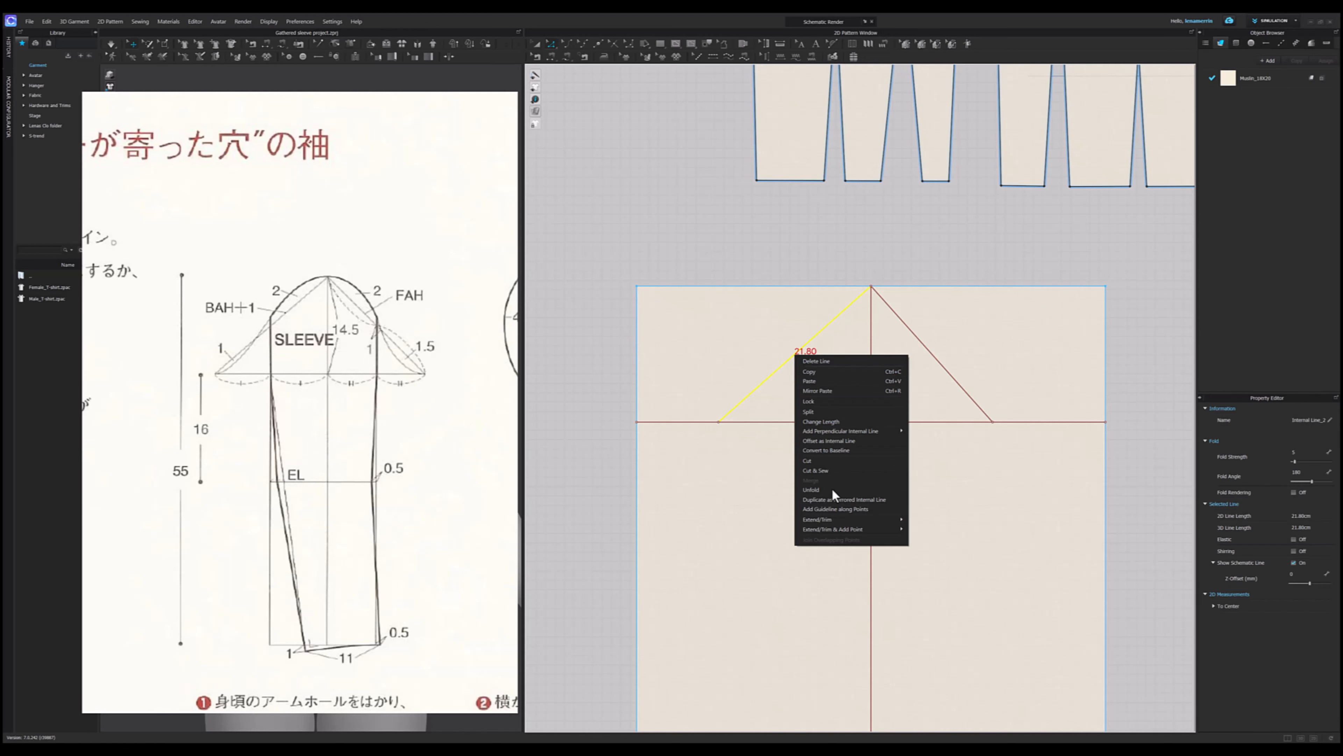
left_click(821, 412)
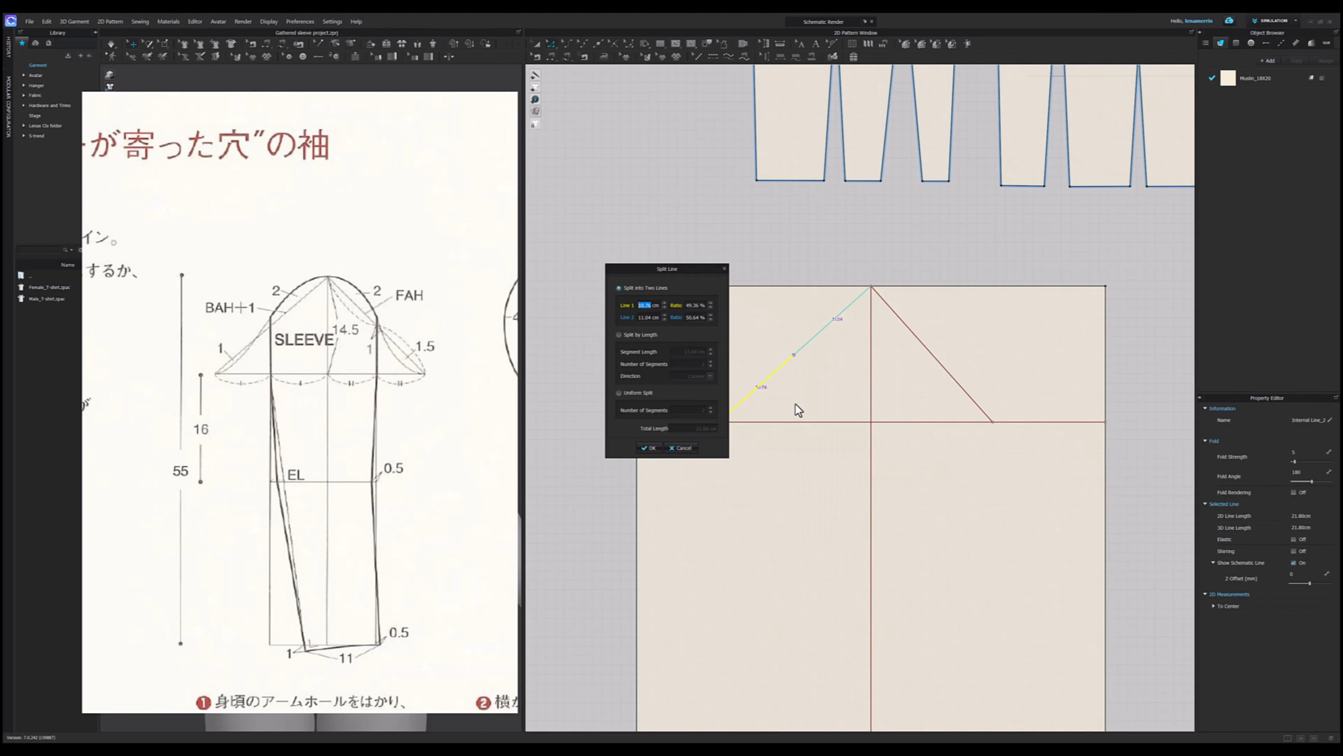
left_click(620, 394)
left_click(650, 448)
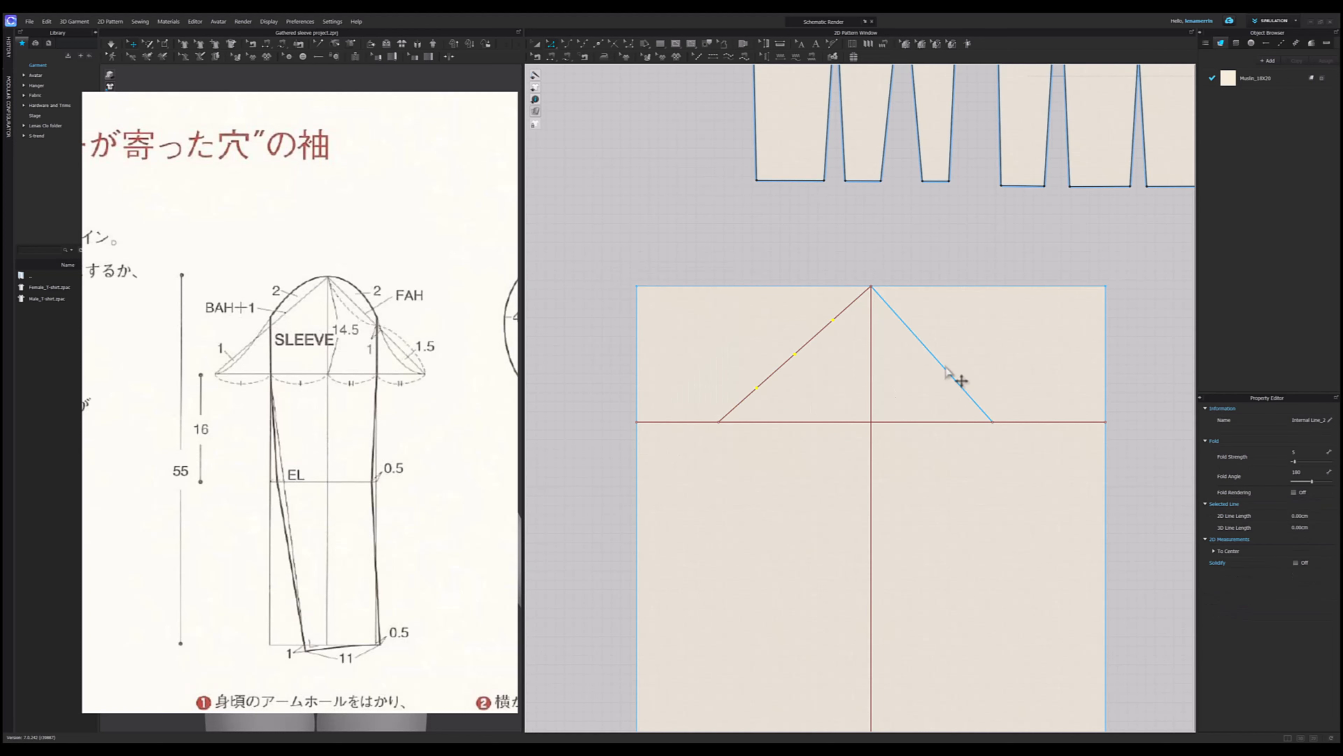
- Split the 19.45 cm front diagonal of the sleeve cap uniformly into four segments
right_click(940, 360)
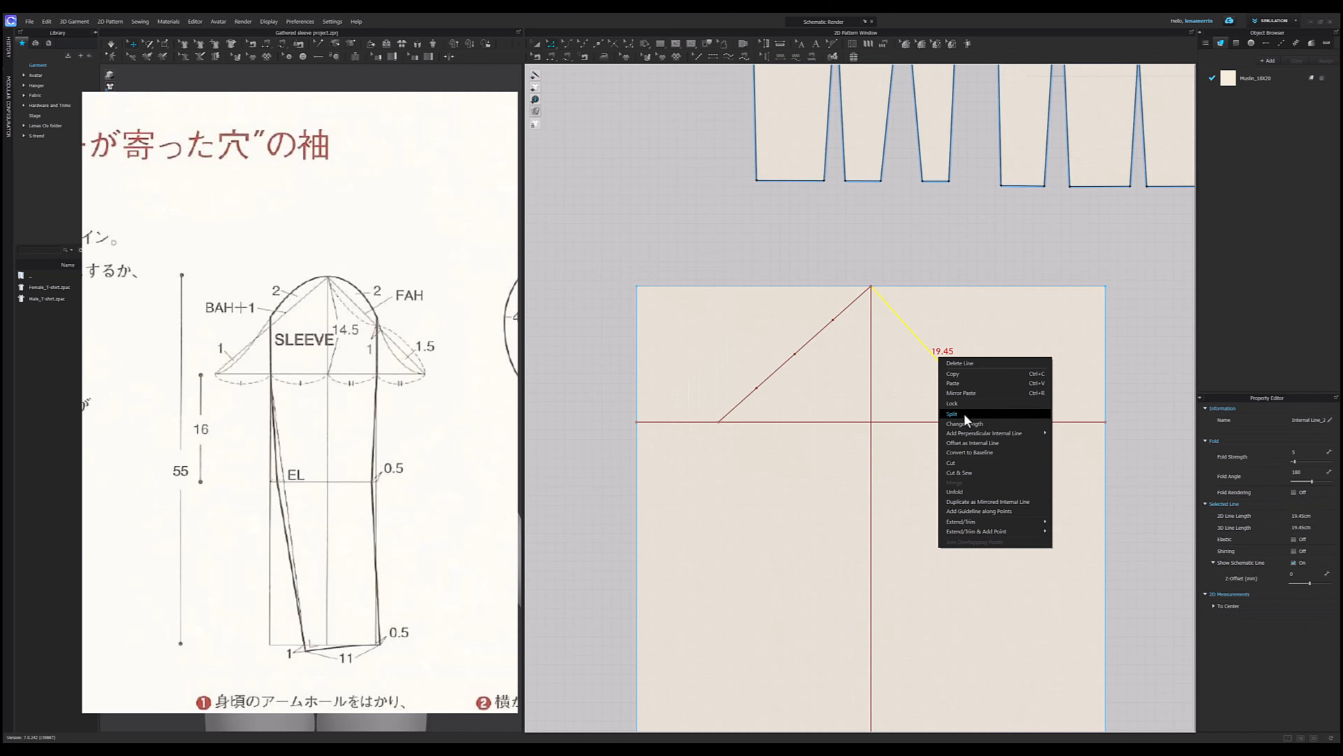
left_click(963, 413)
left_click(619, 393)
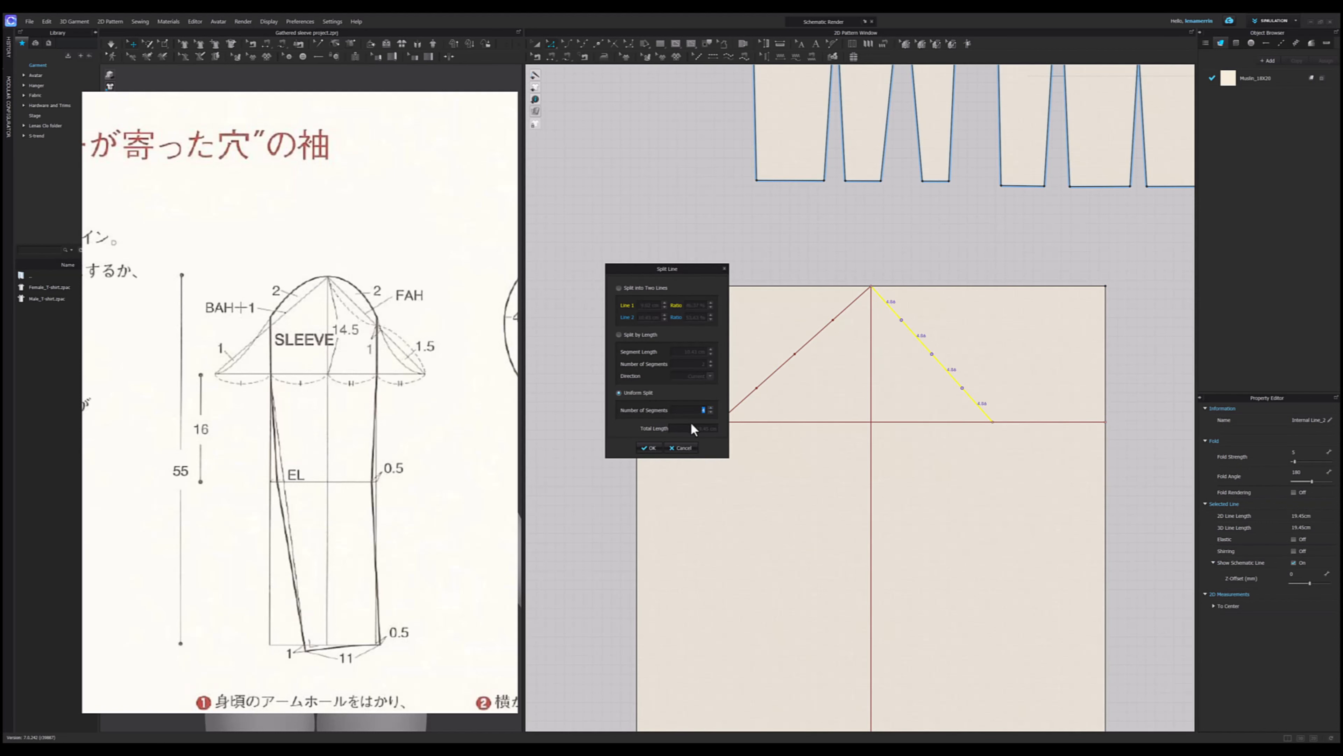
left_click(650, 450)
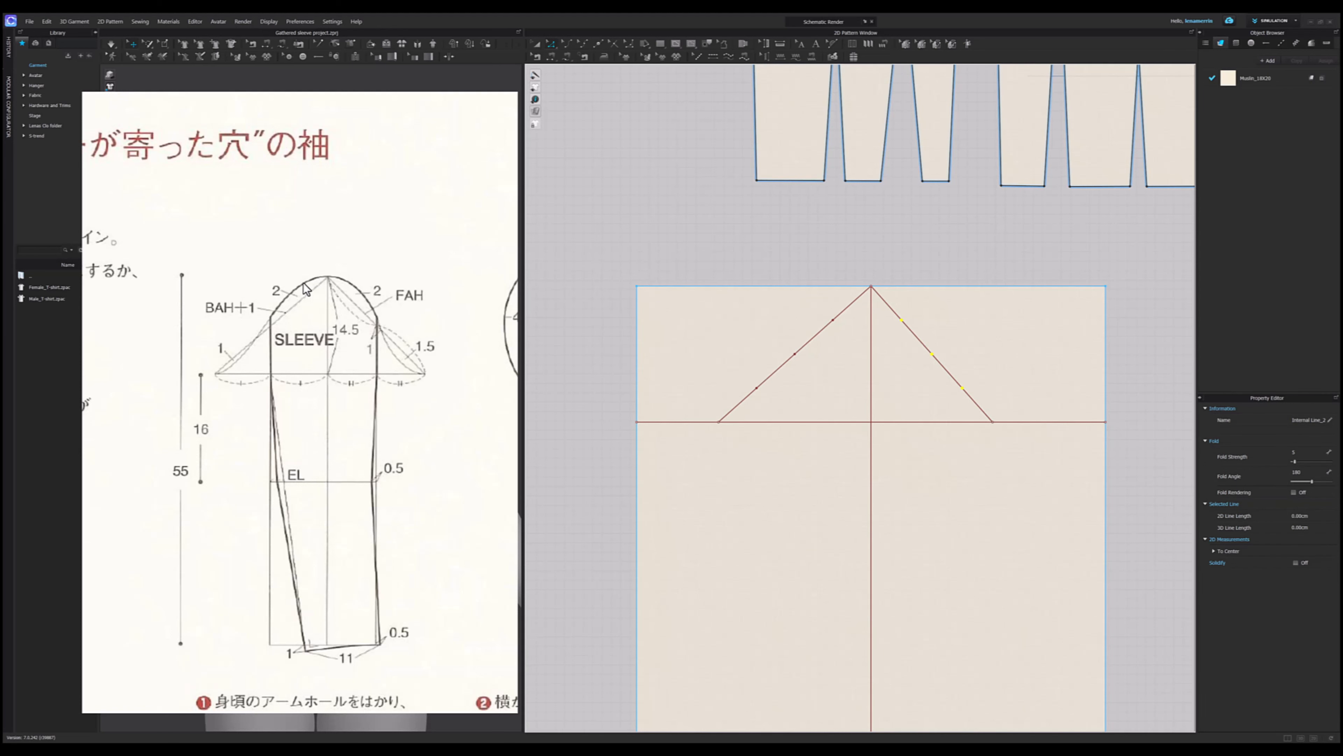
scroll(831, 297, "up", 2)
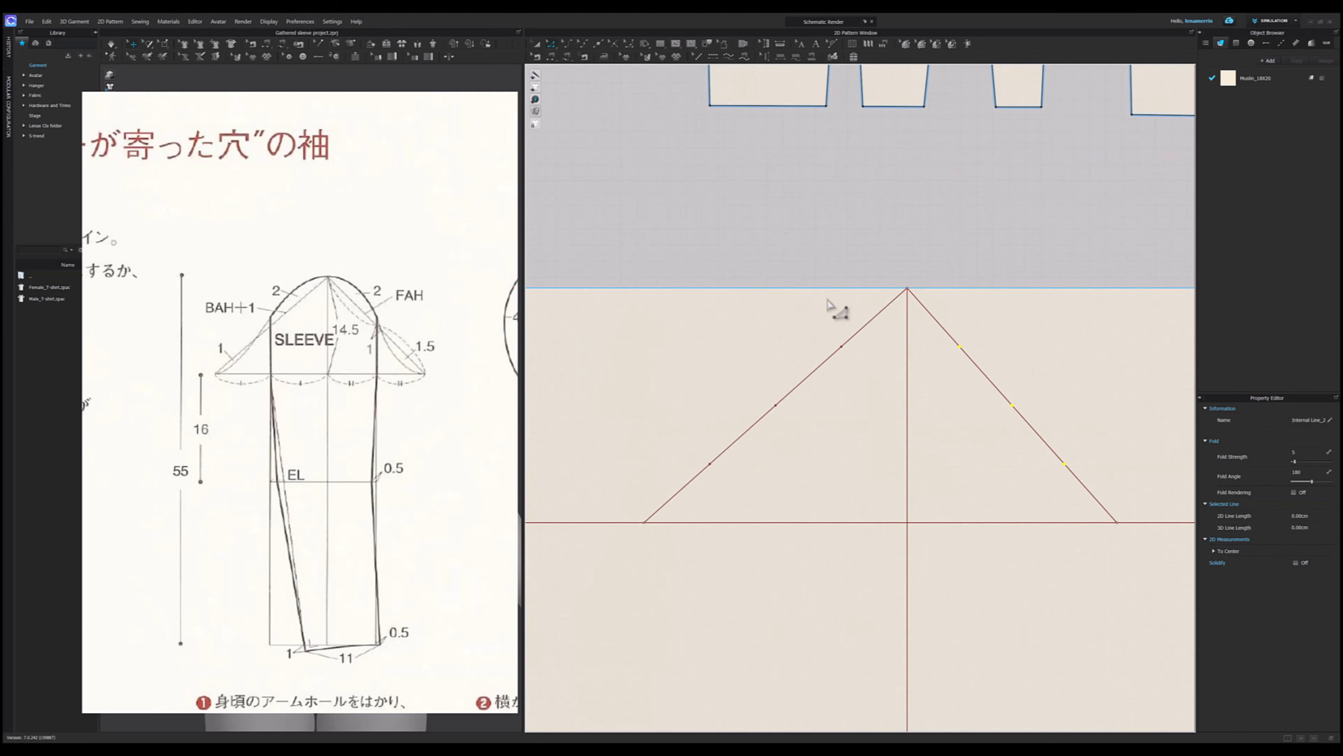
key("g")
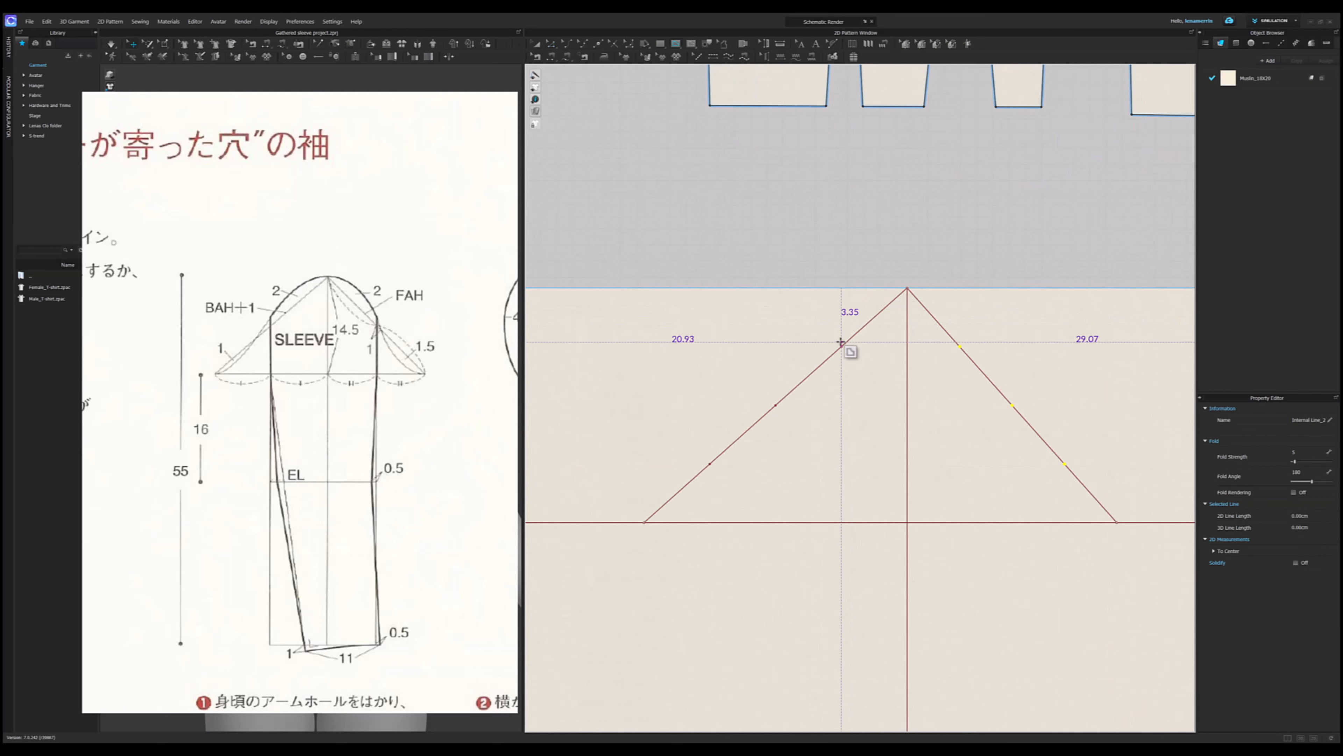
right_click(842, 347)
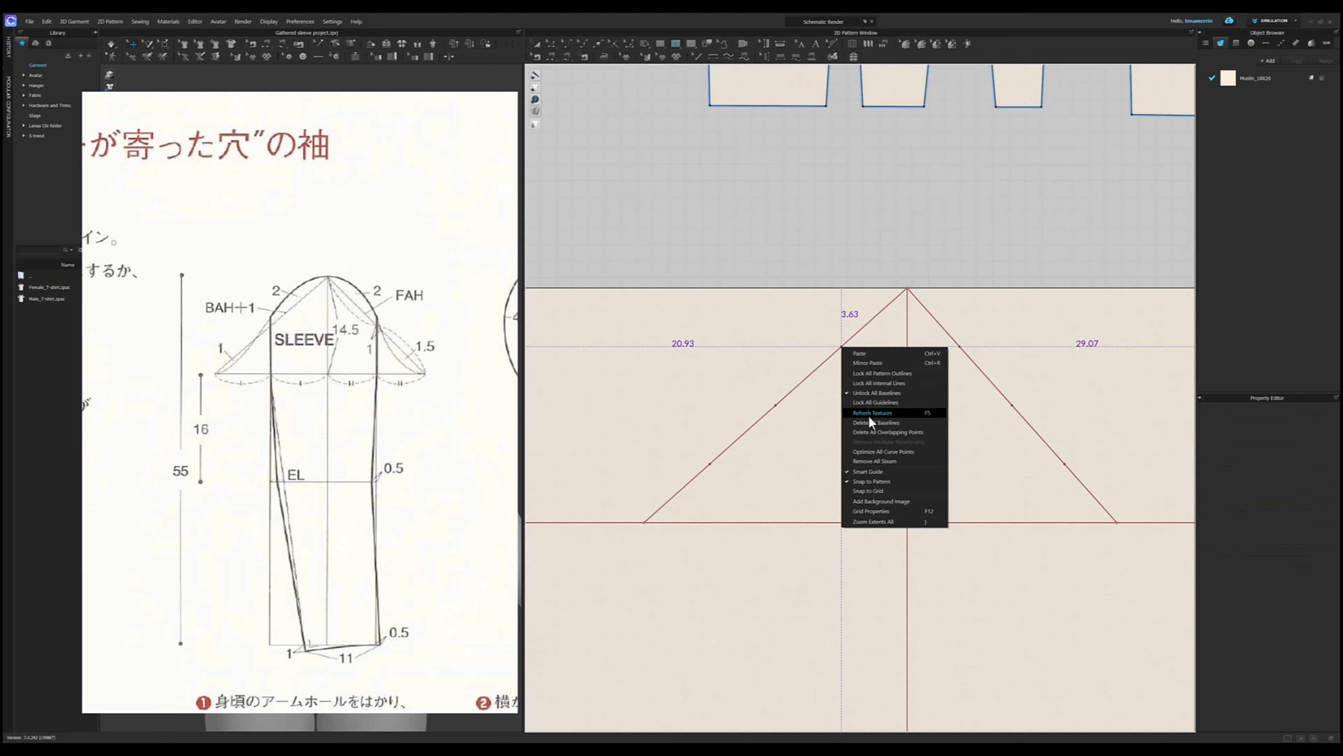
left_click(923, 186)
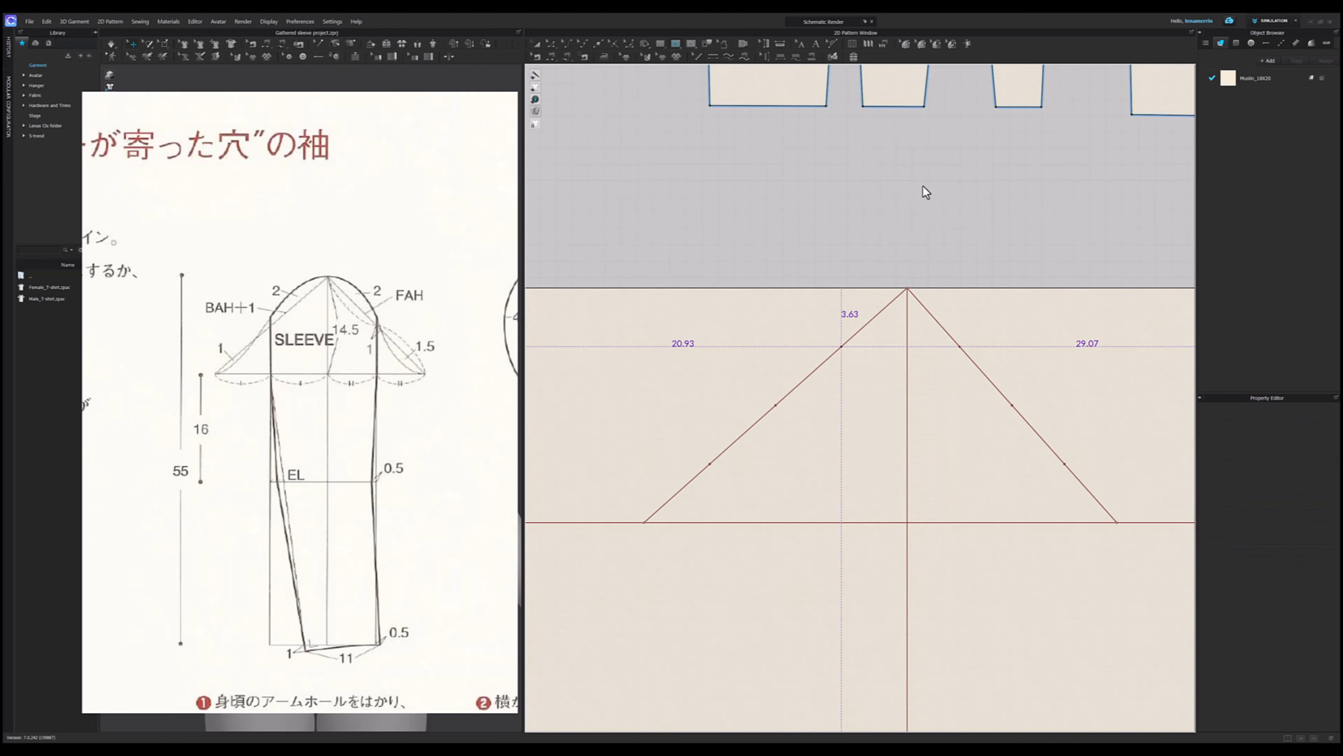
left_click(678, 409)
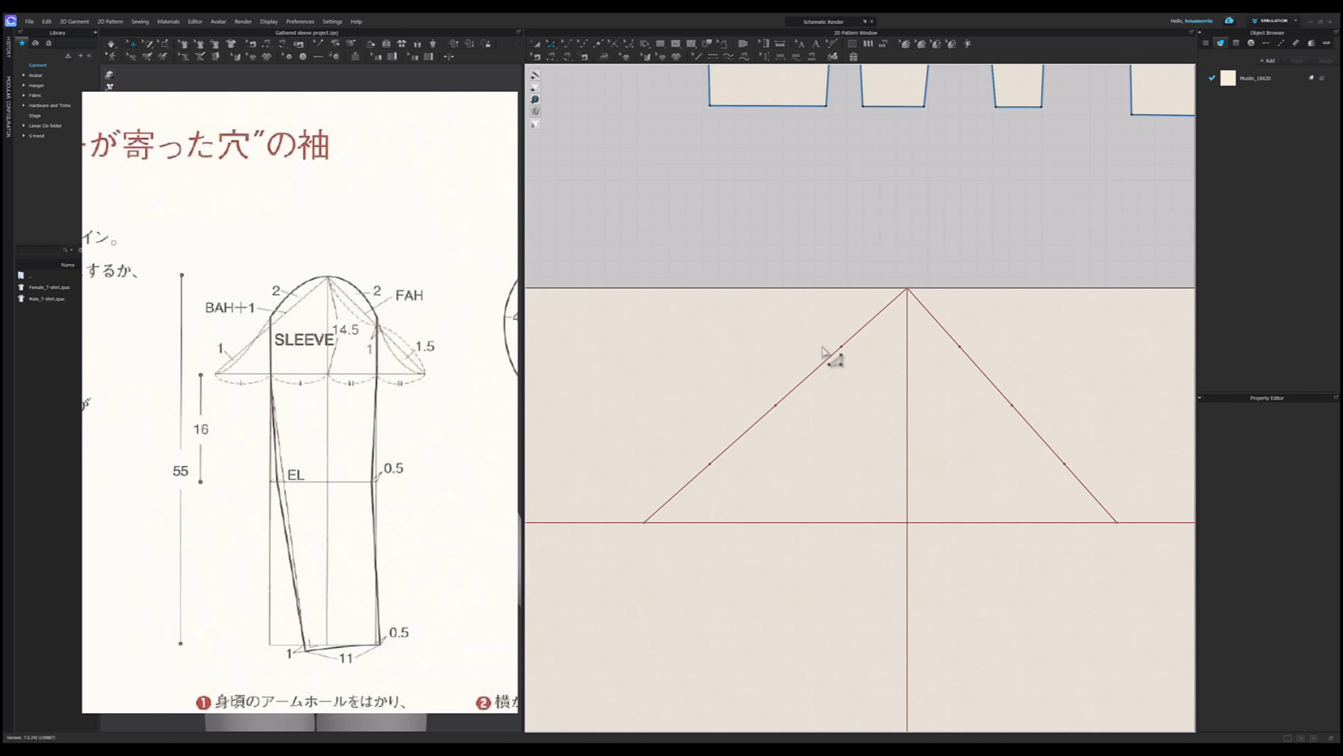
- Add a 2 cm perpendicular internal line pointing outward from the back diagonal's uppermost division point
right_click(842, 348)
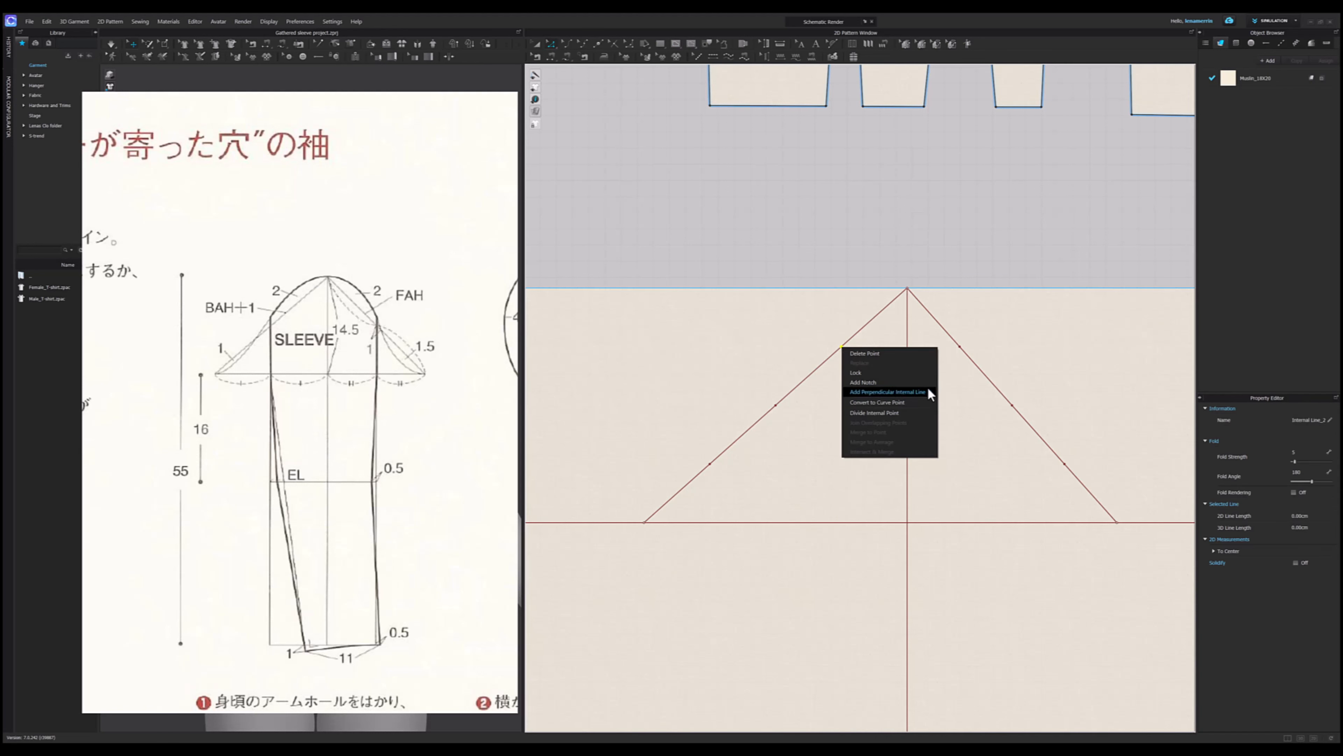
left_click(946, 397)
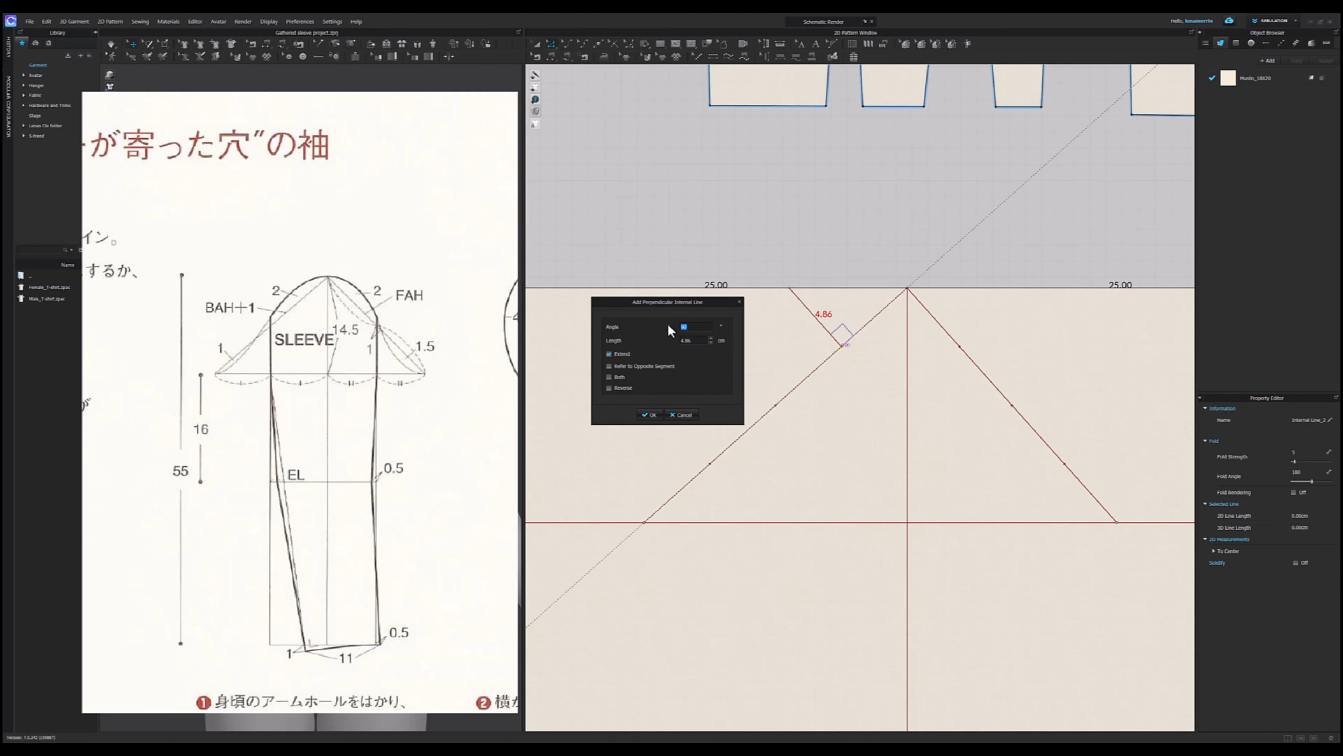
type("2")
key("Return")
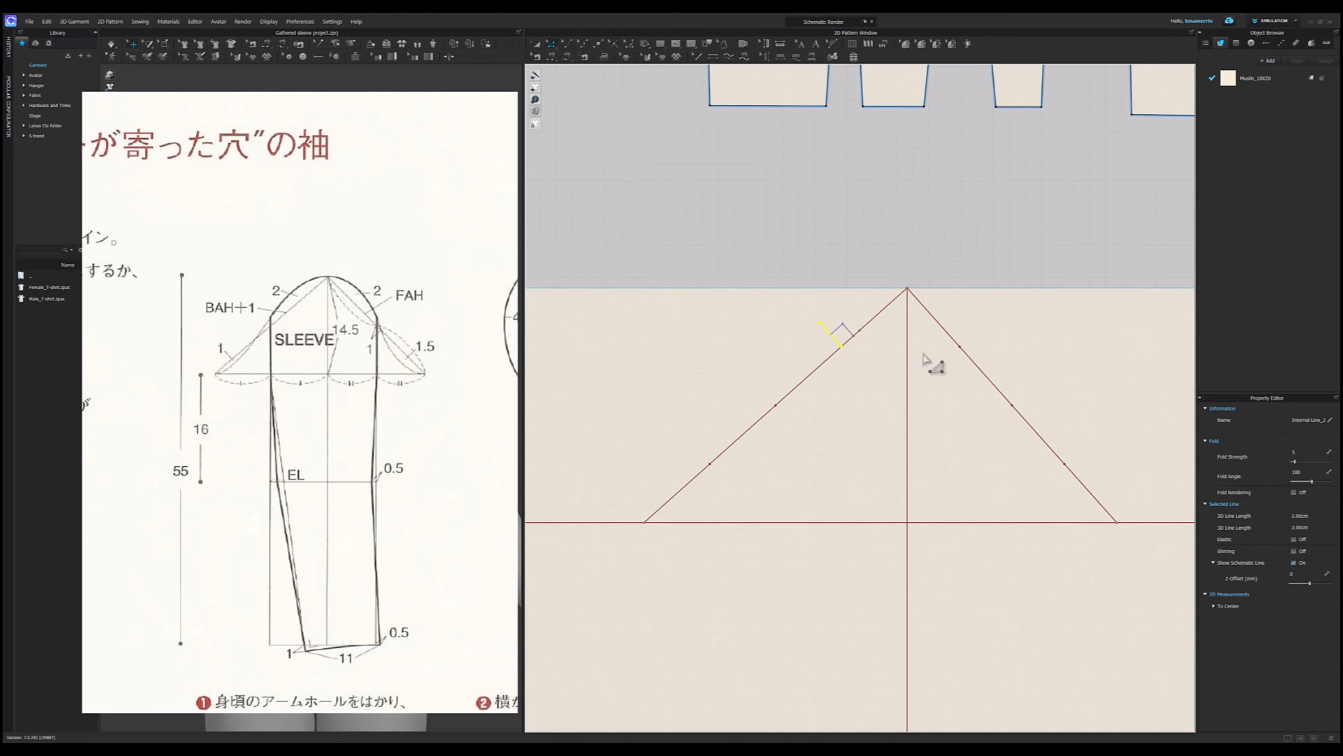
- Add a reversed 2 cm perpendicular internal line pointing outward from the front diagonal's uppermost division point
right_click(960, 347)
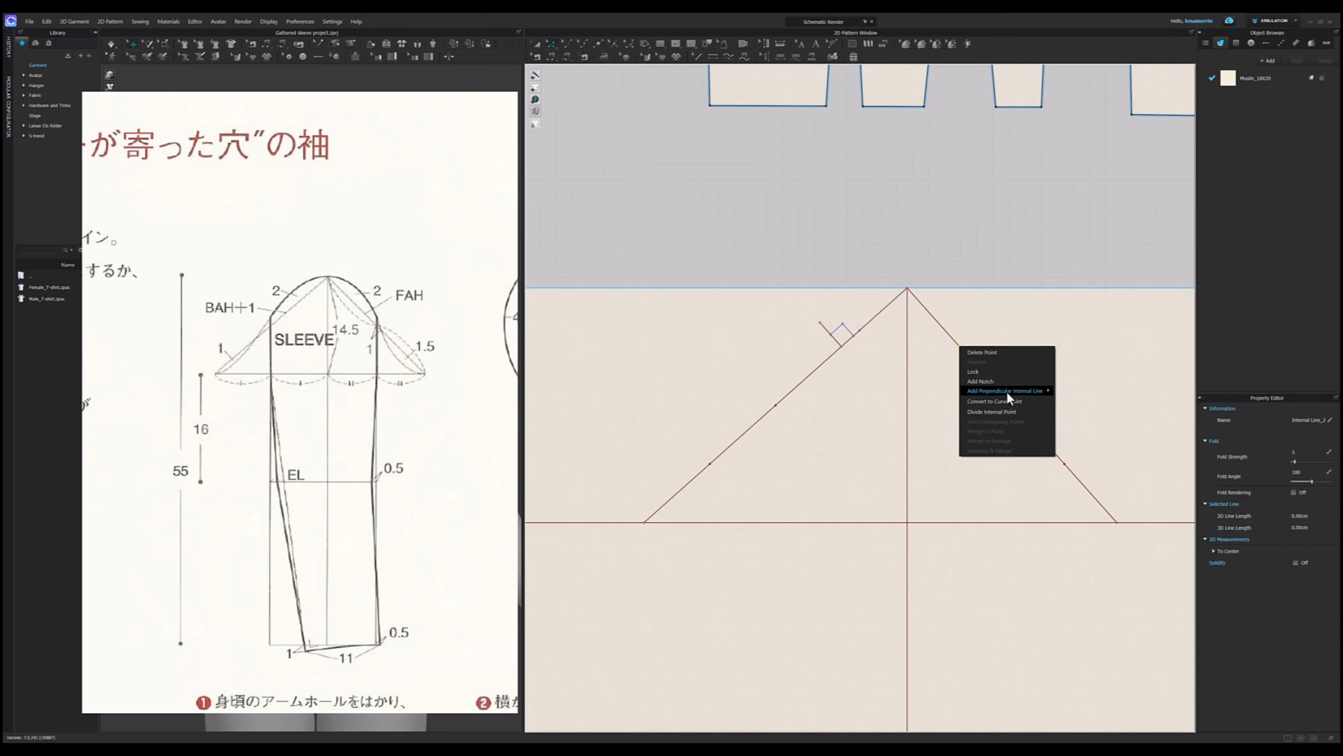
left_click(1071, 410)
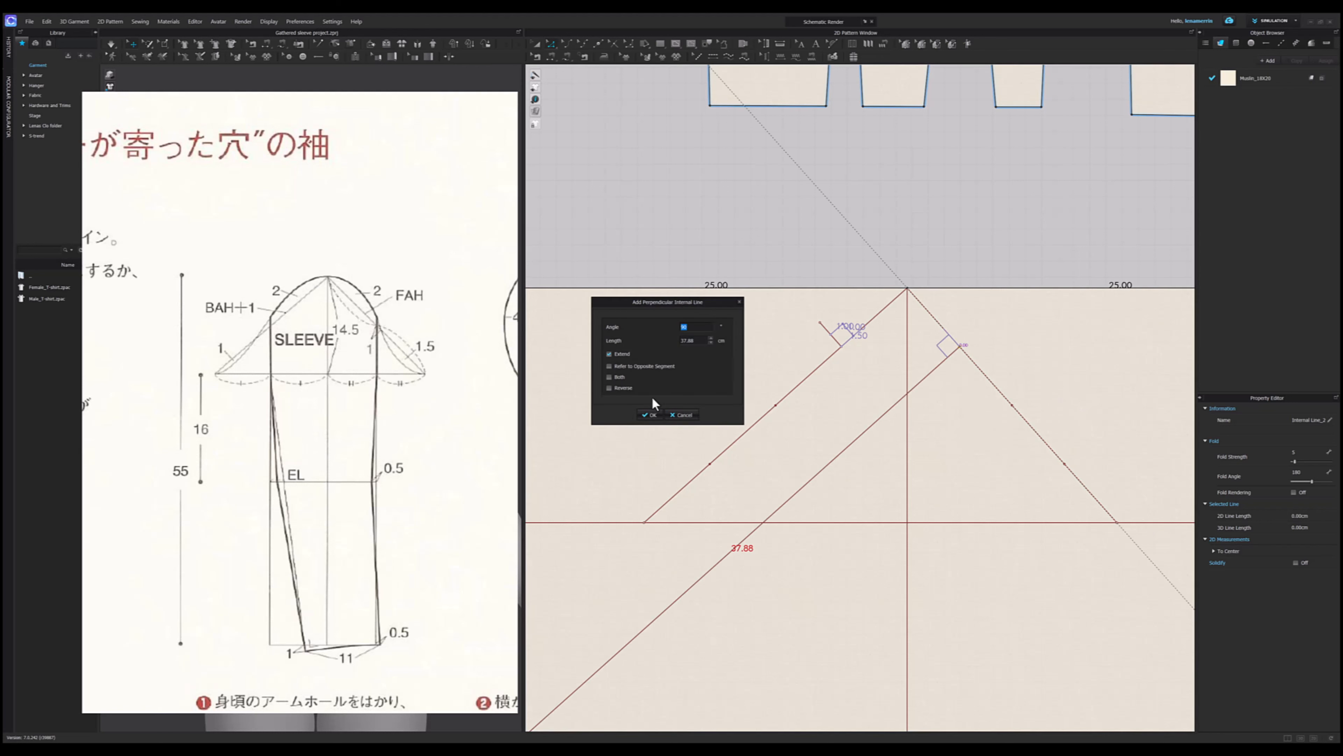
left_click(618, 388)
double_click(686, 341)
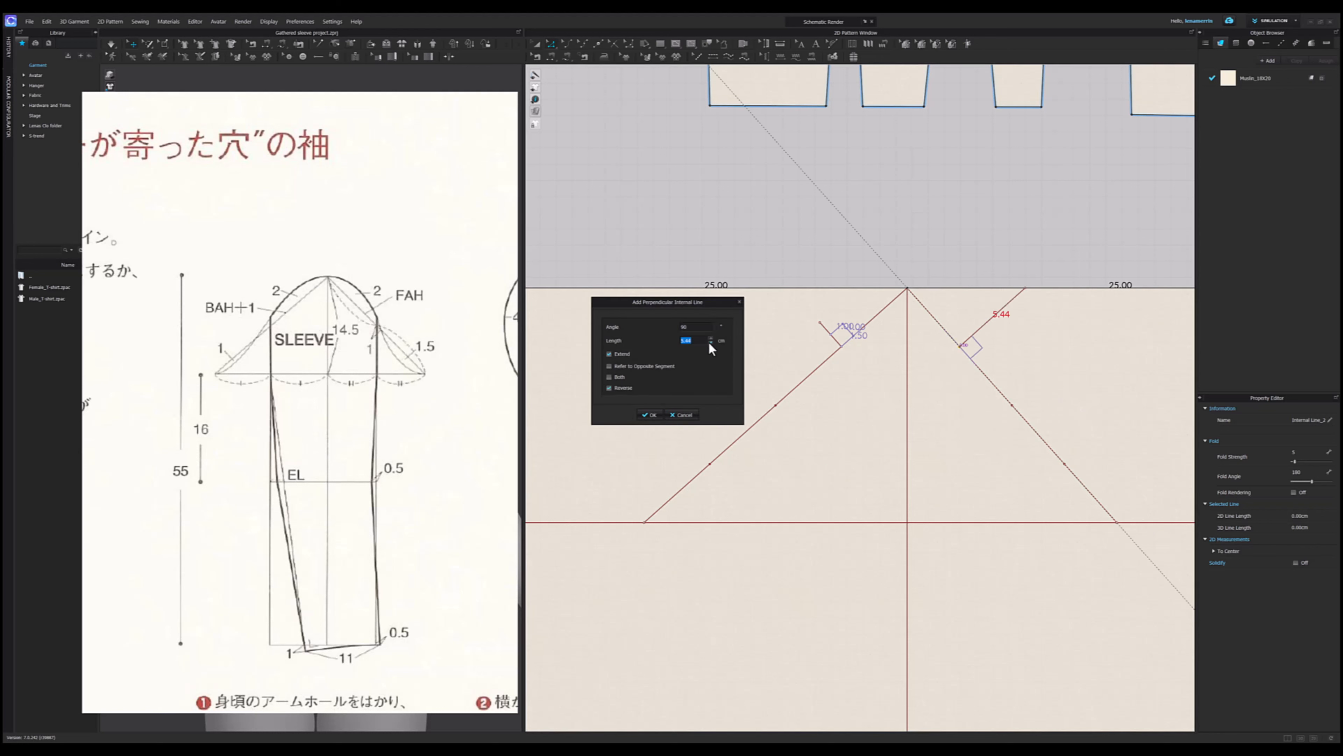
type("2")
key("Return")
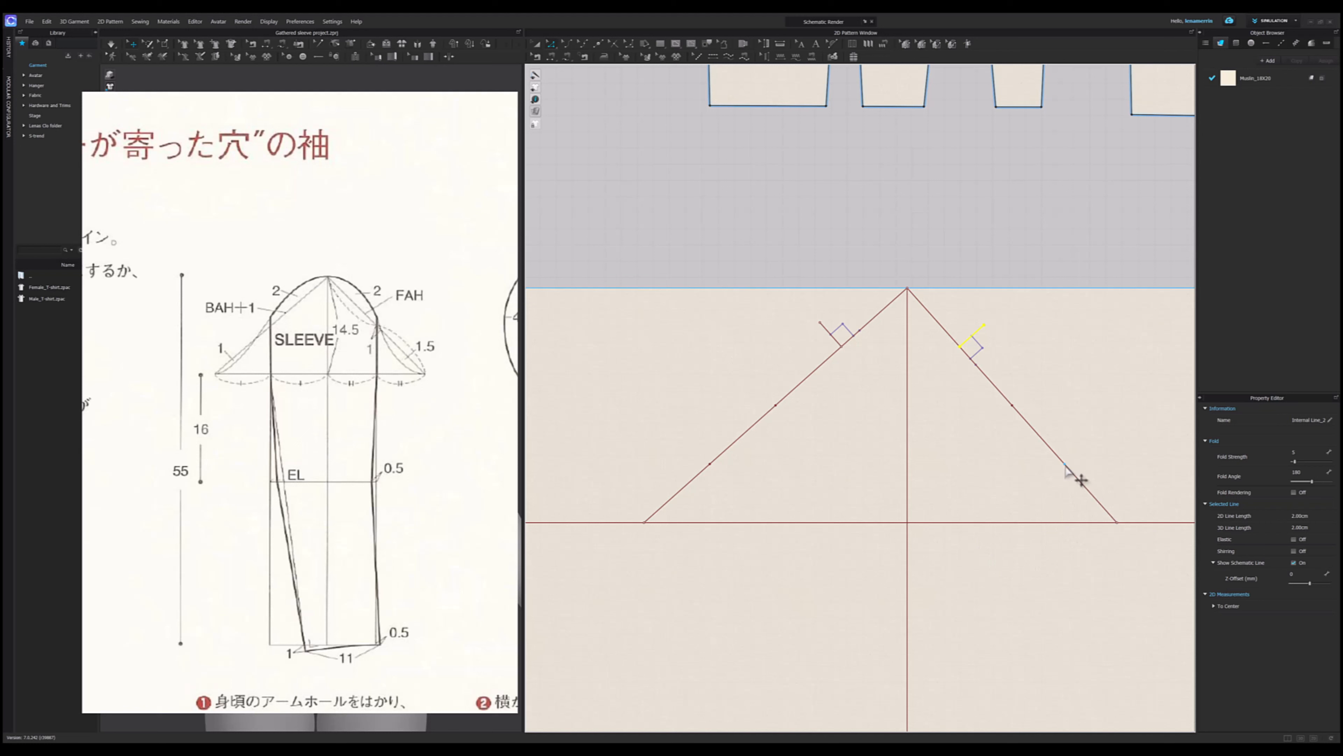
- Add a reversed 1 cm perpendicular internal line pointing inward from the back diagonal's lowest division point
right_click(1065, 465)
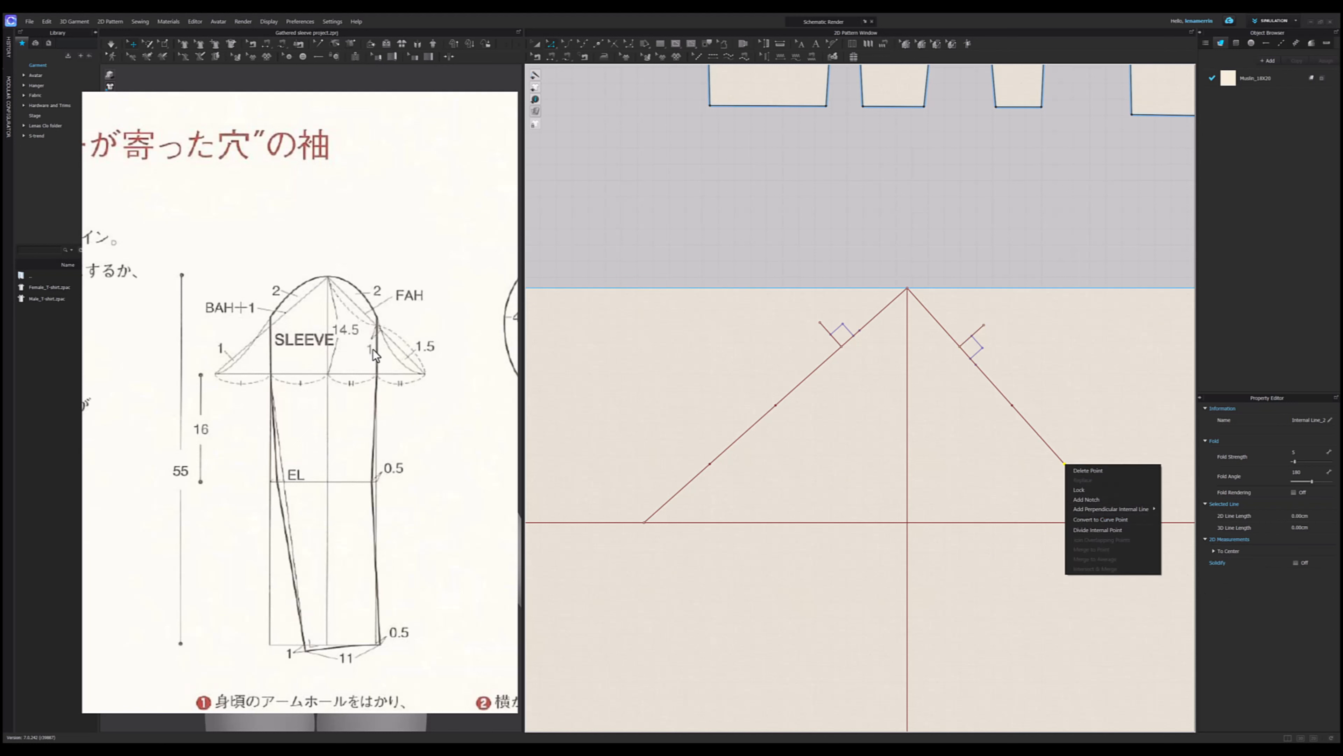
left_click(837, 305)
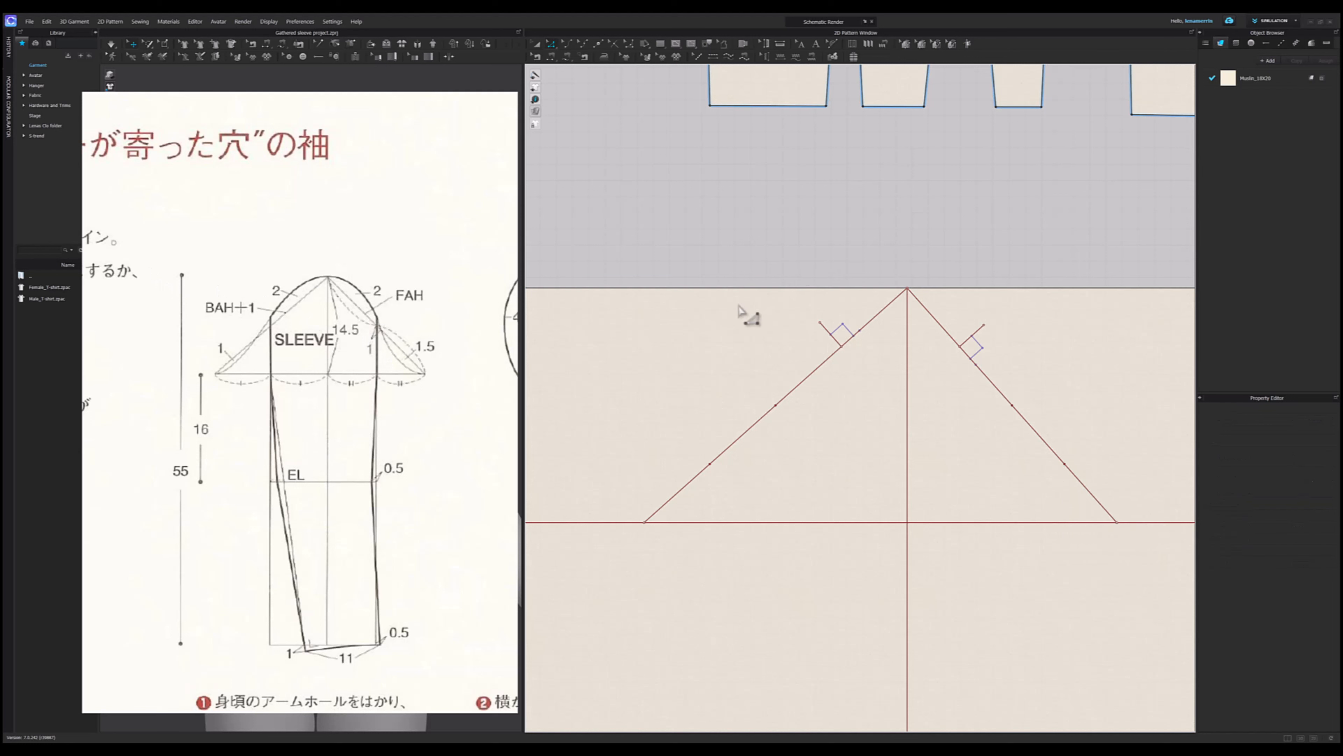
right_click(710, 465)
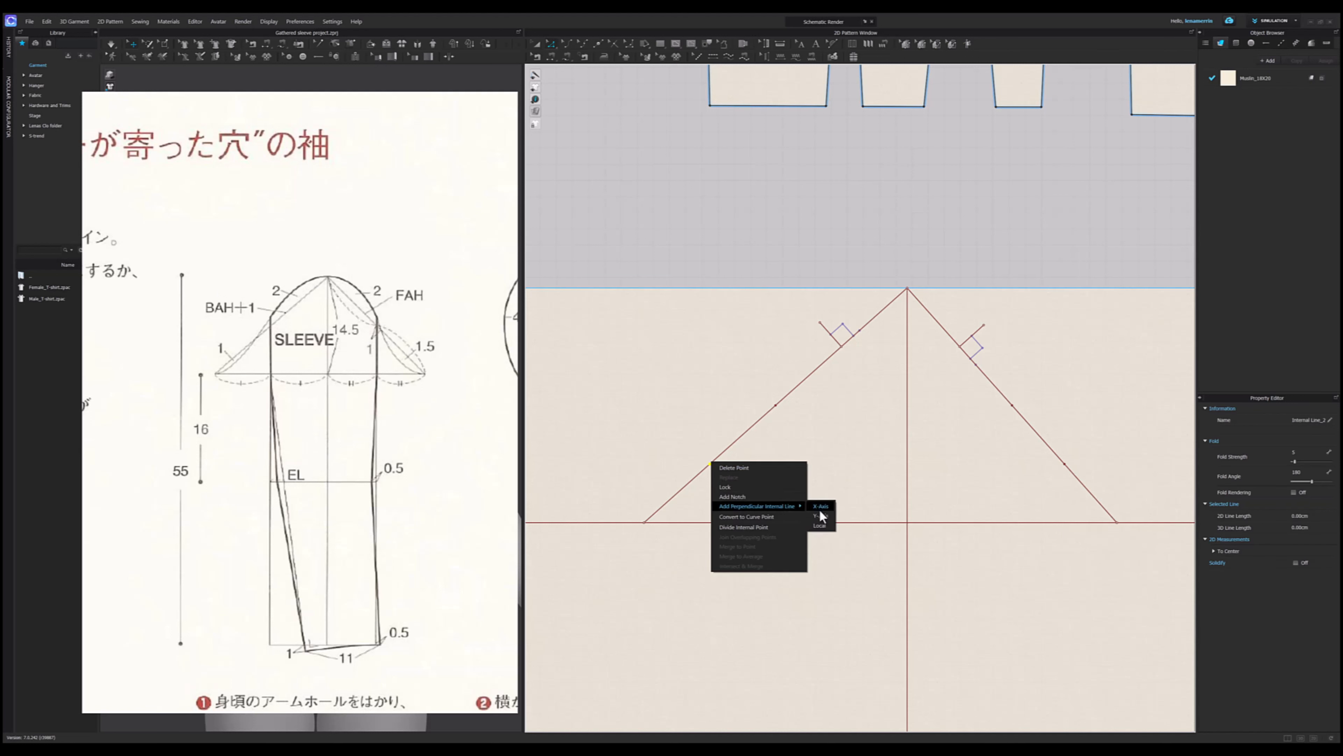
left_click(819, 511)
left_click(819, 525)
left_click(625, 384)
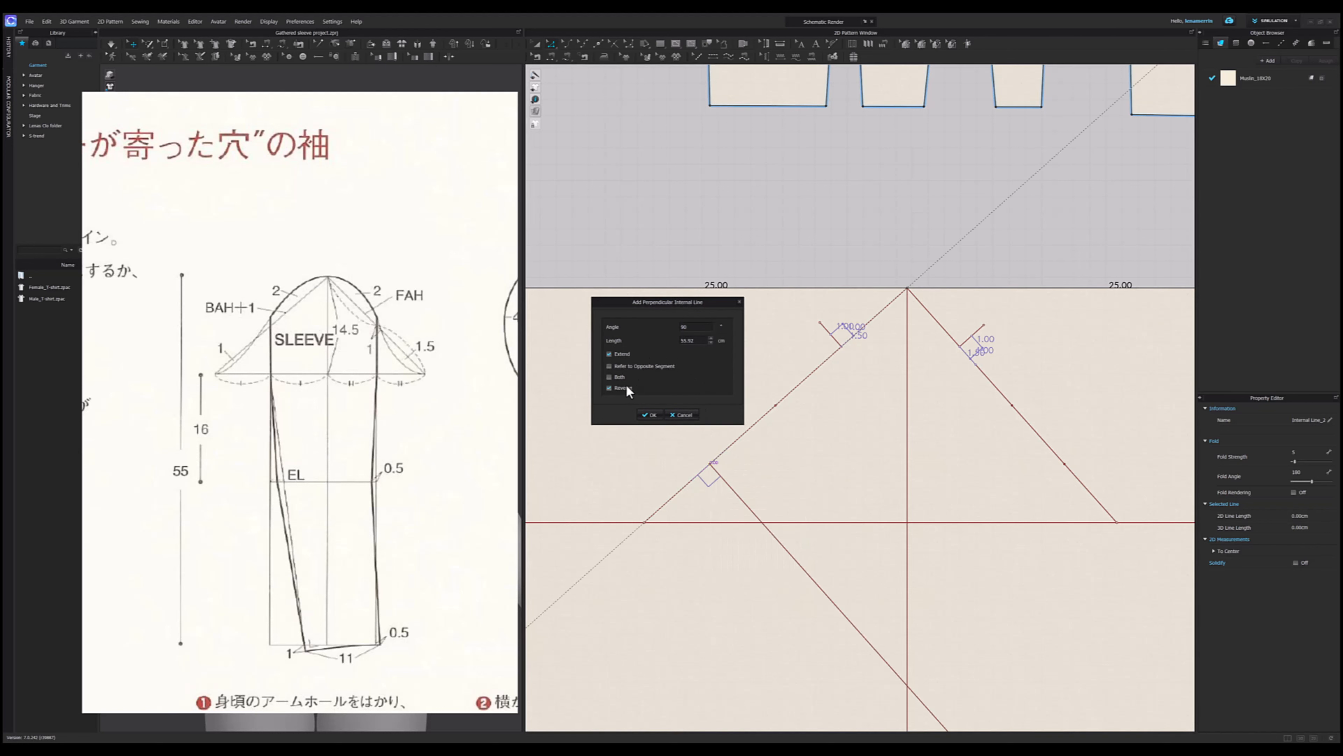
left_click(690, 340)
type("1")
key("Return")
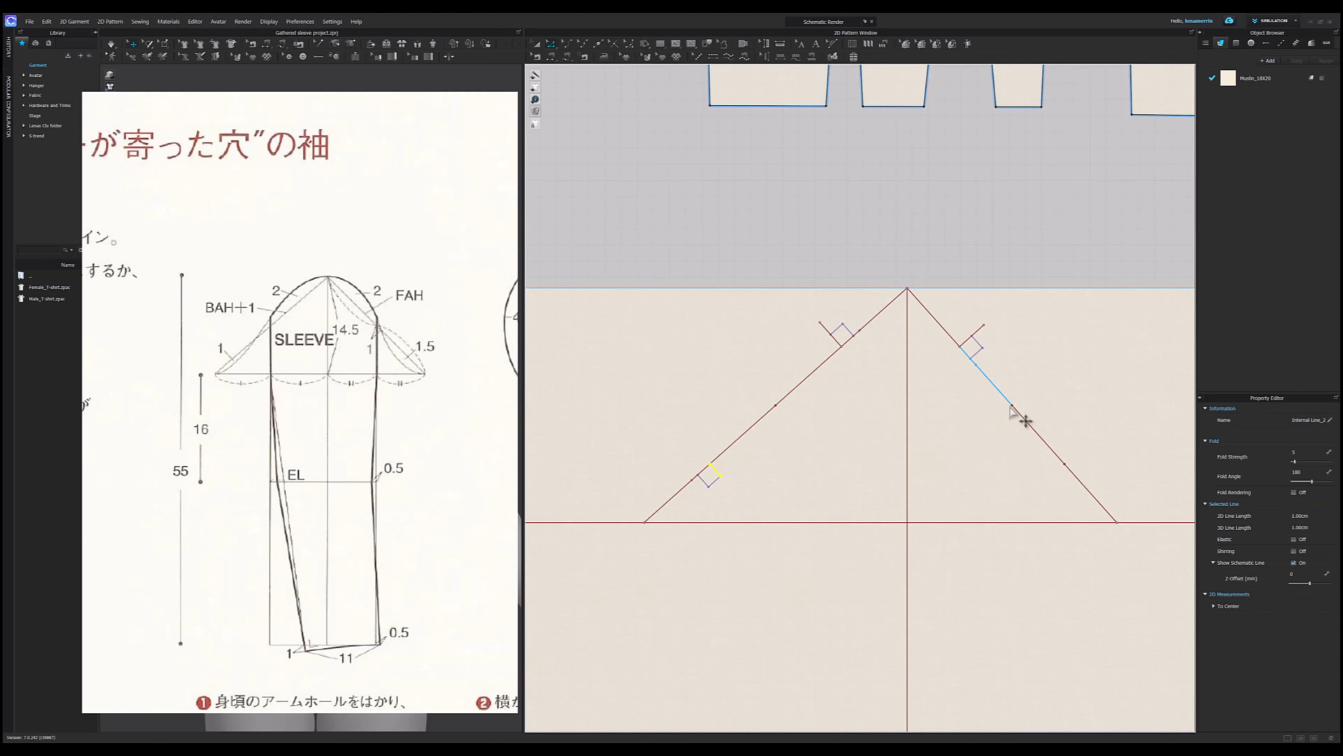
scroll(435, 334, "up", 3)
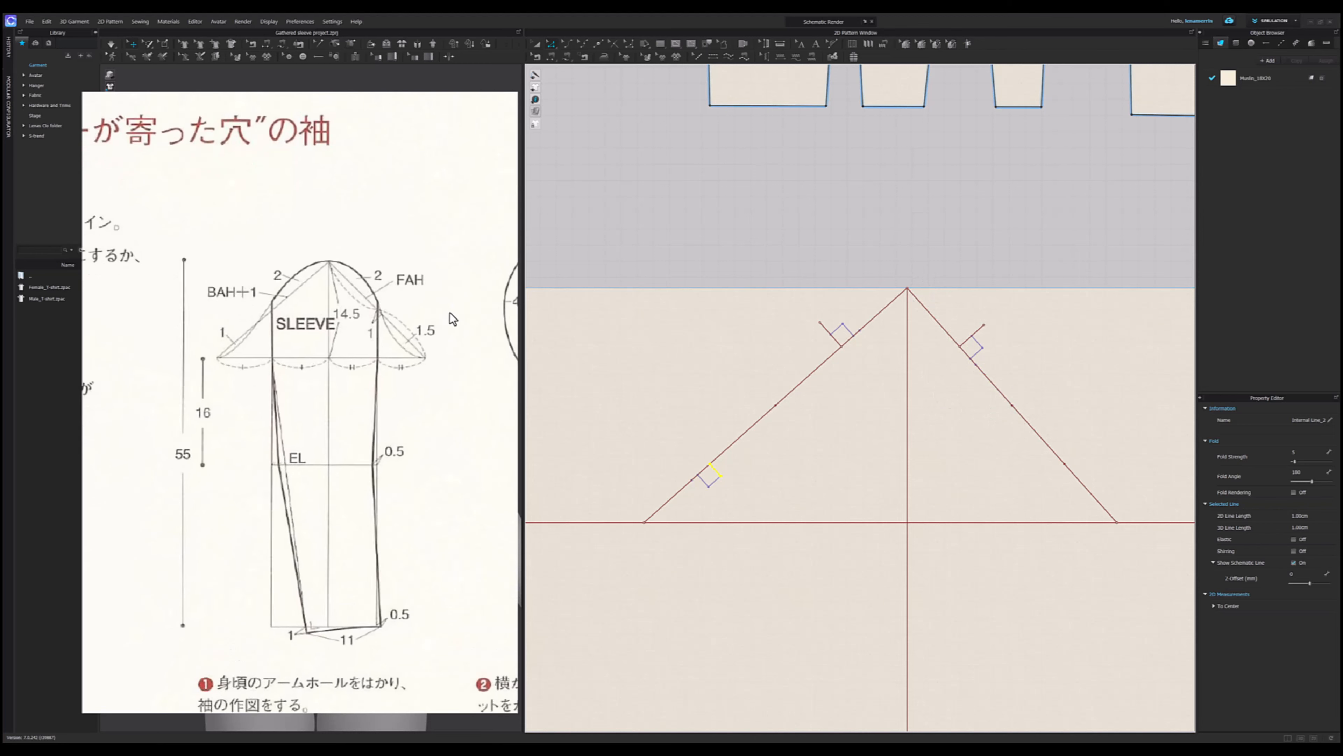
- Shift the front diagonal's middle division point 1 cm down along the diagonal
scroll(414, 282, "up", 1)
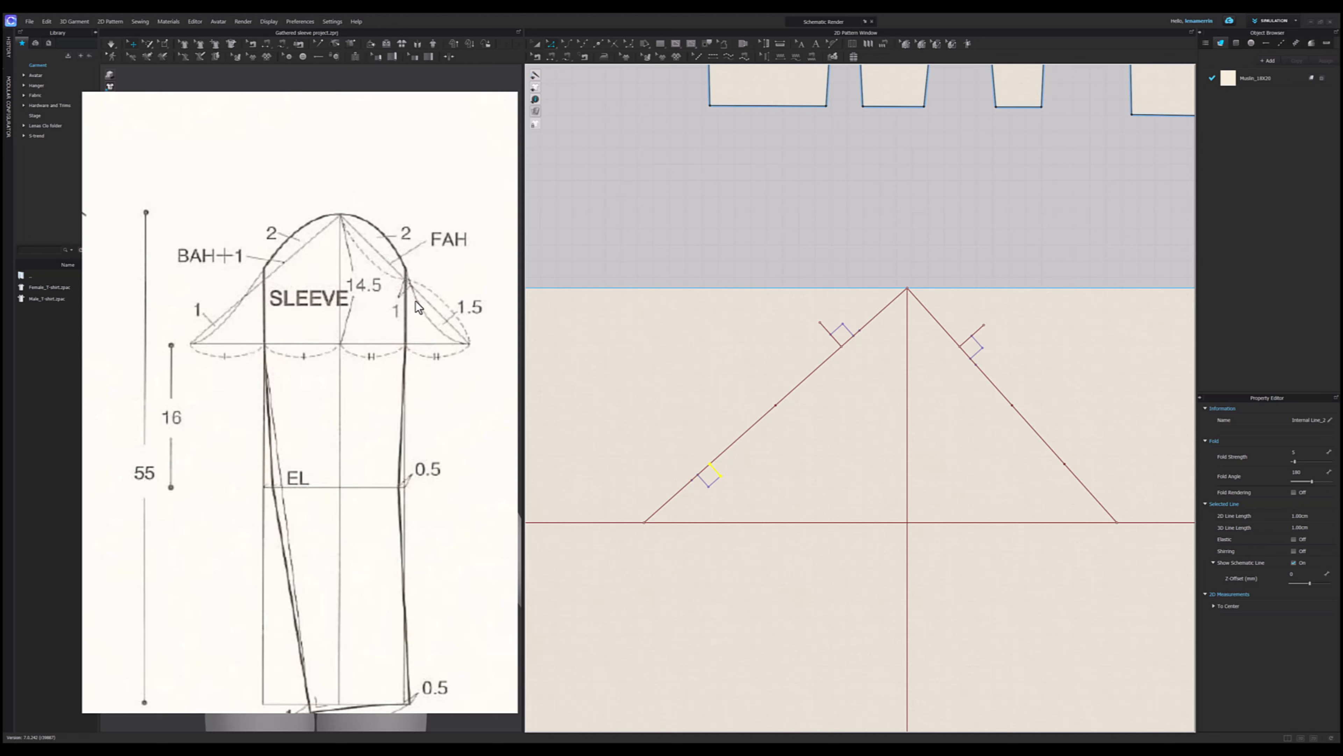
scroll(1019, 431, "up", 3)
left_click(1053, 405)
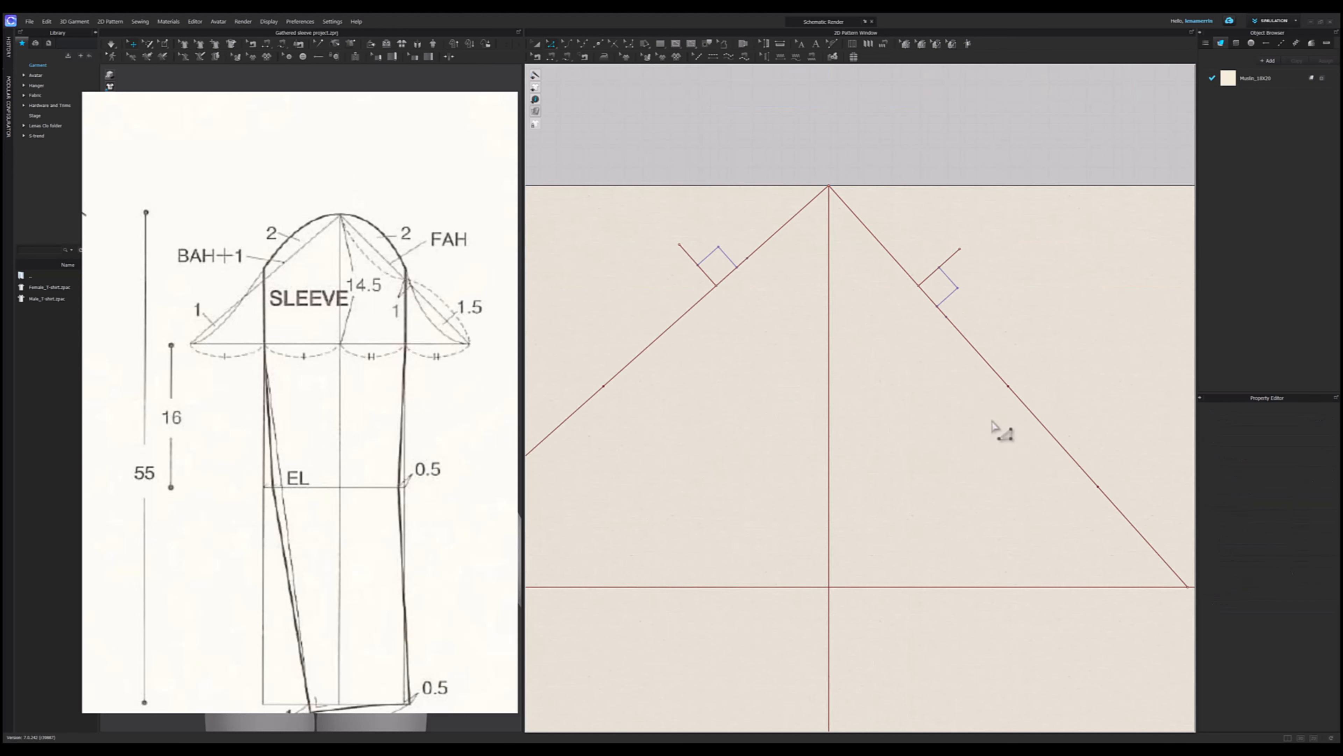
mouse_move(969, 426)
left_mouse_down()
mouse_move(1090, 408)
mouse_move(1087, 385)
left_mouse_up()
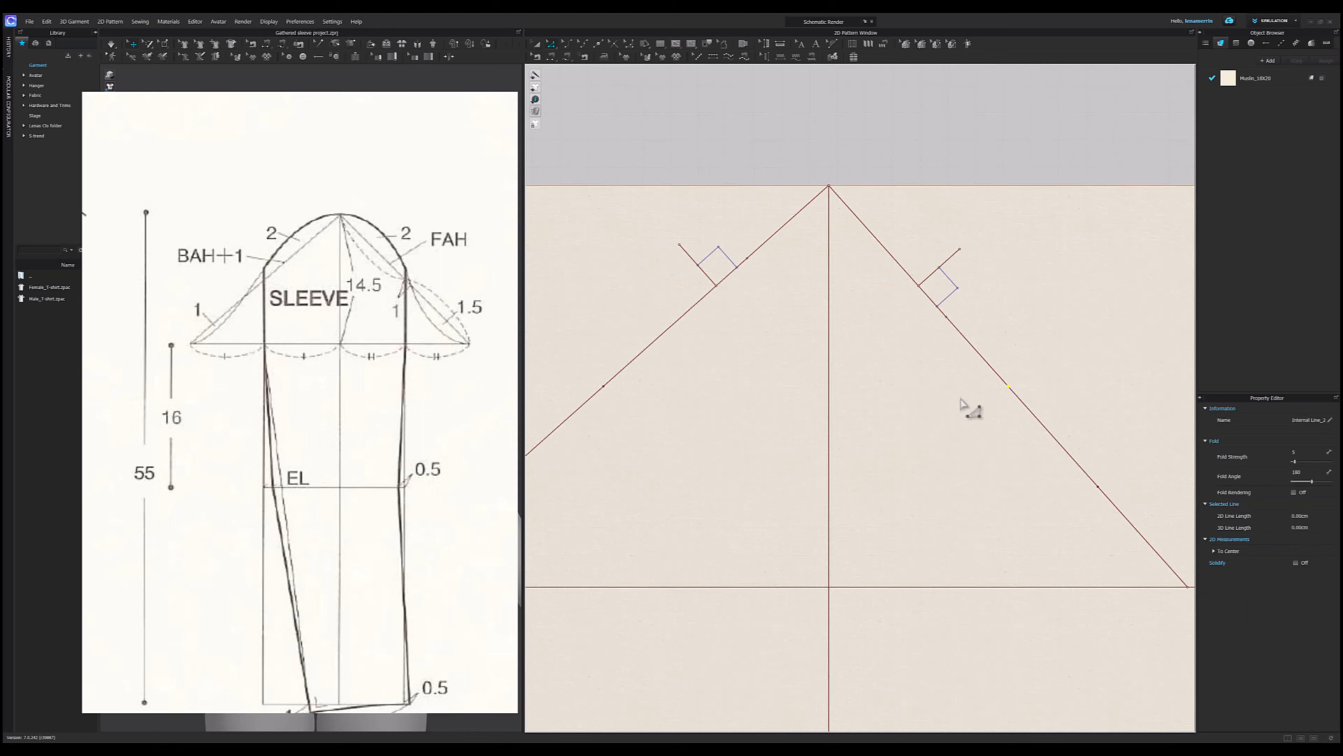
left_click(1050, 433)
scroll(1050, 433, "up", 3)
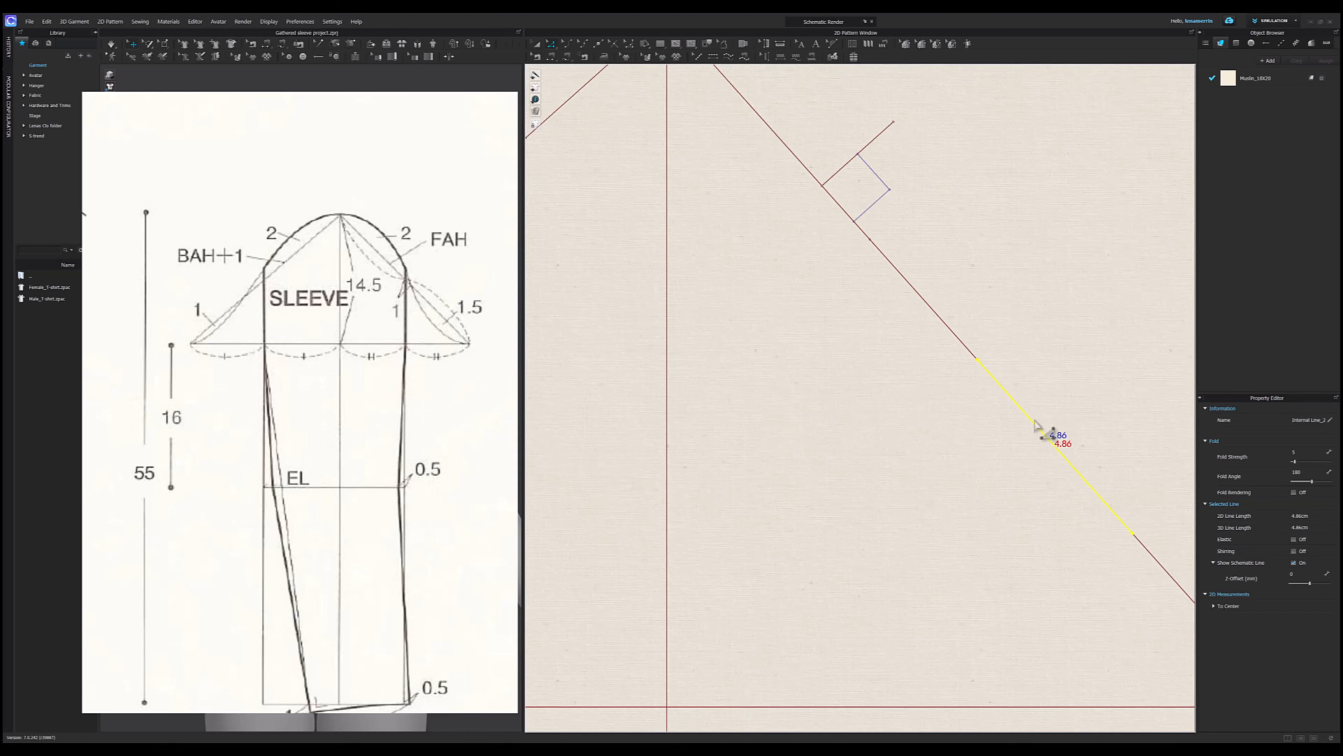
left_click_drag(978, 364, 998, 387)
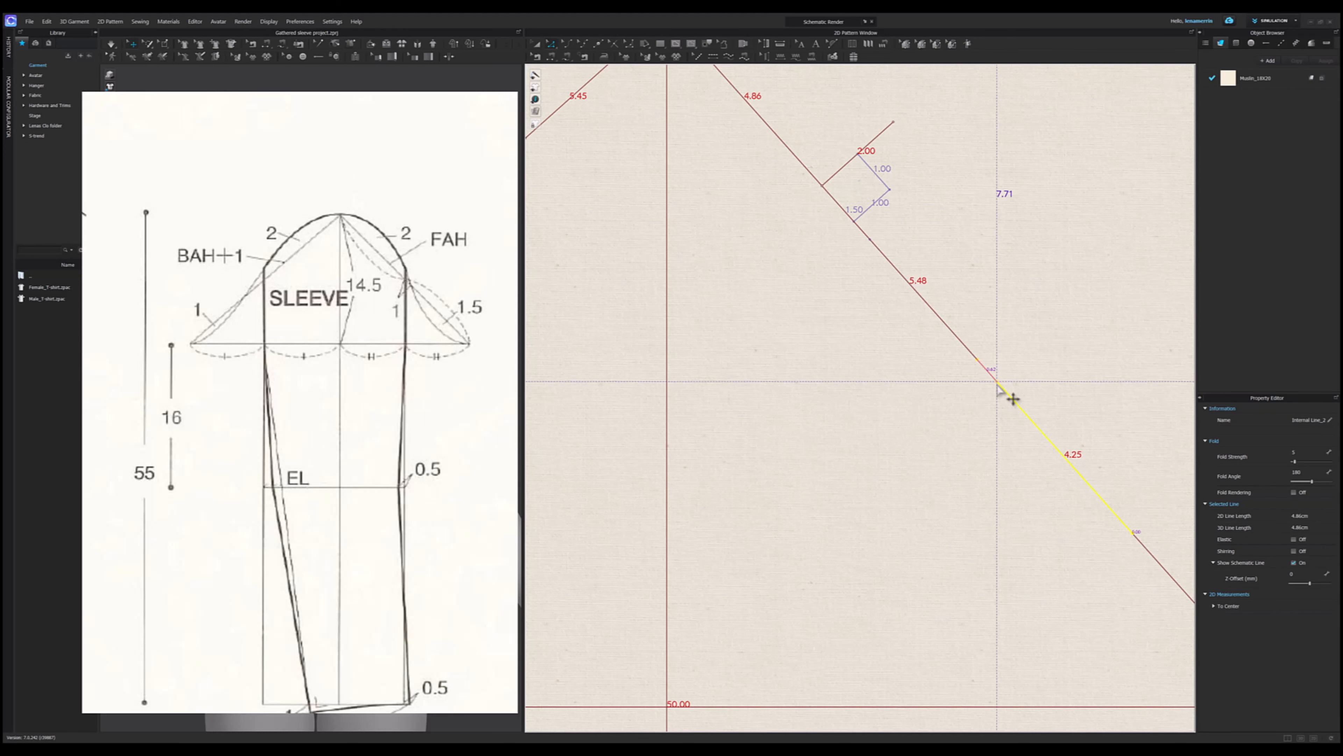
right_click(998, 389)
key("Return")
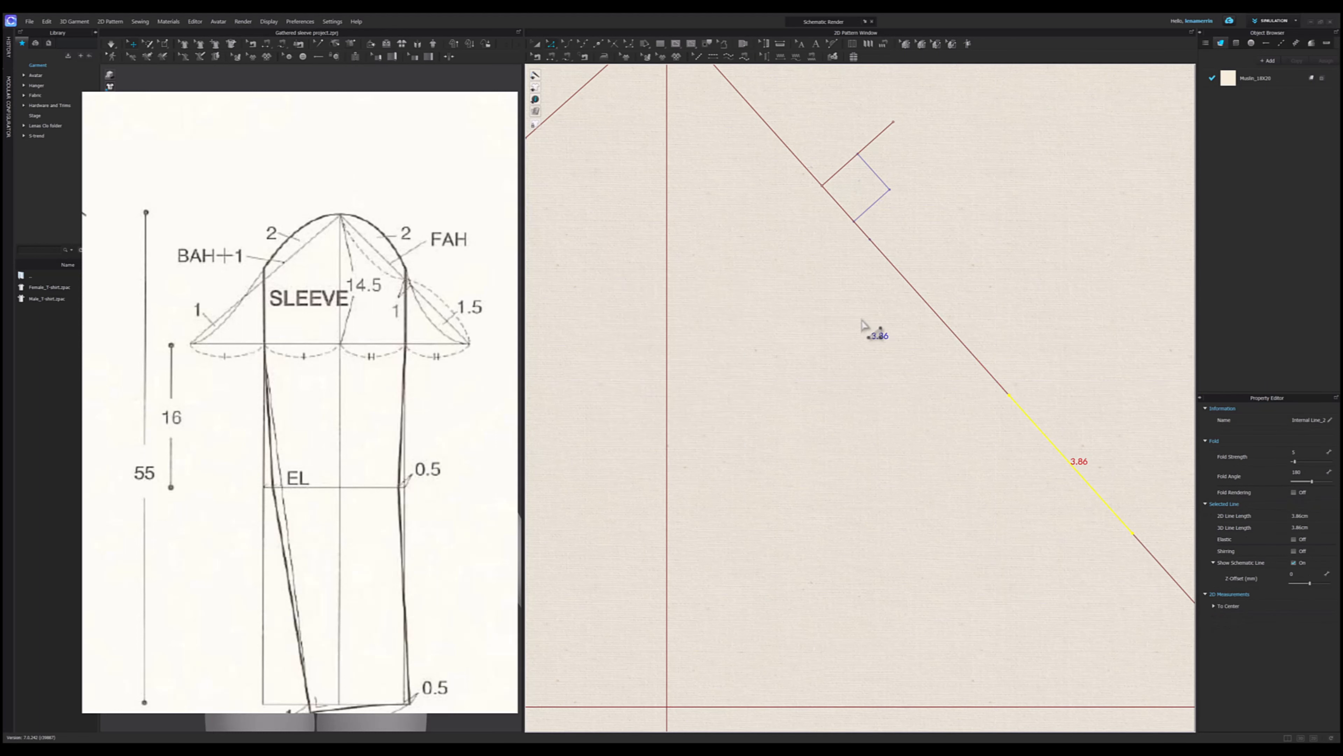
key("Escape")
- Add a 1.5 cm perpendicular internal line pointing inward from the front diagonal's lowest division point
scroll(905, 238, "down", 3)
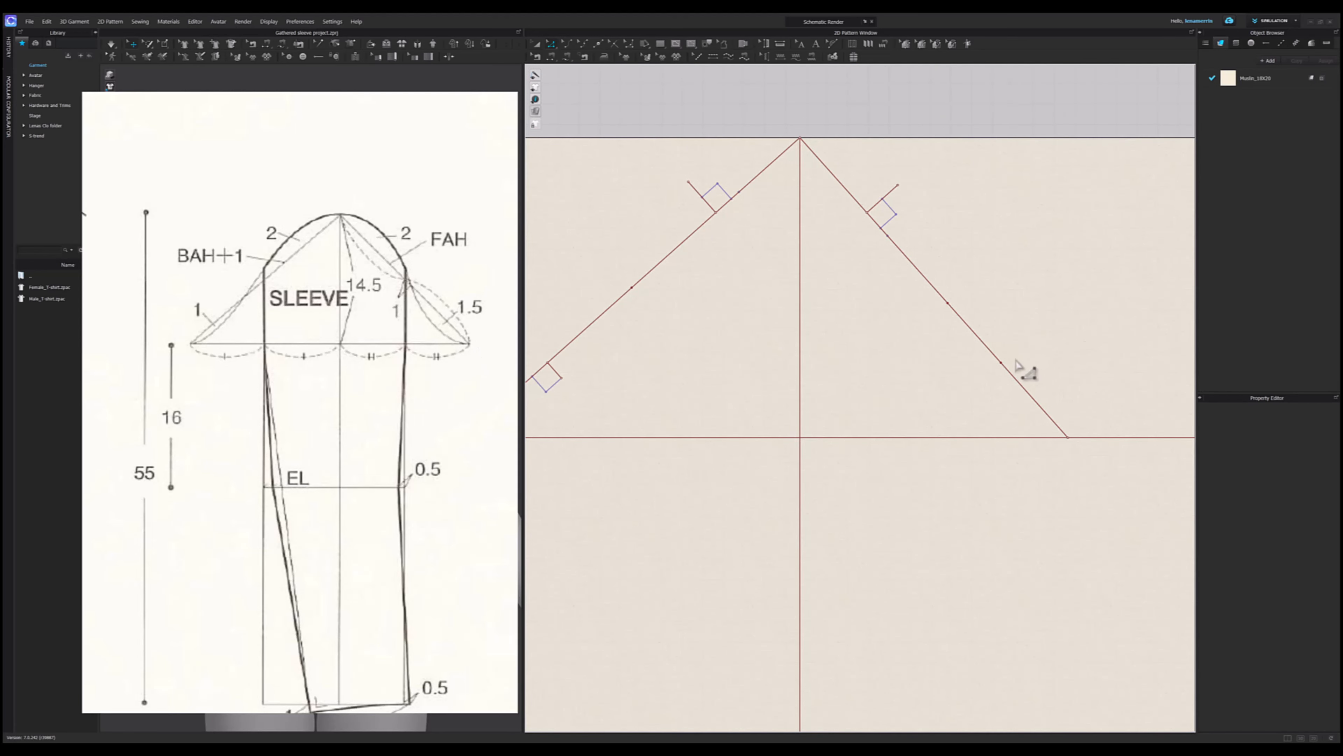
right_click(1002, 364)
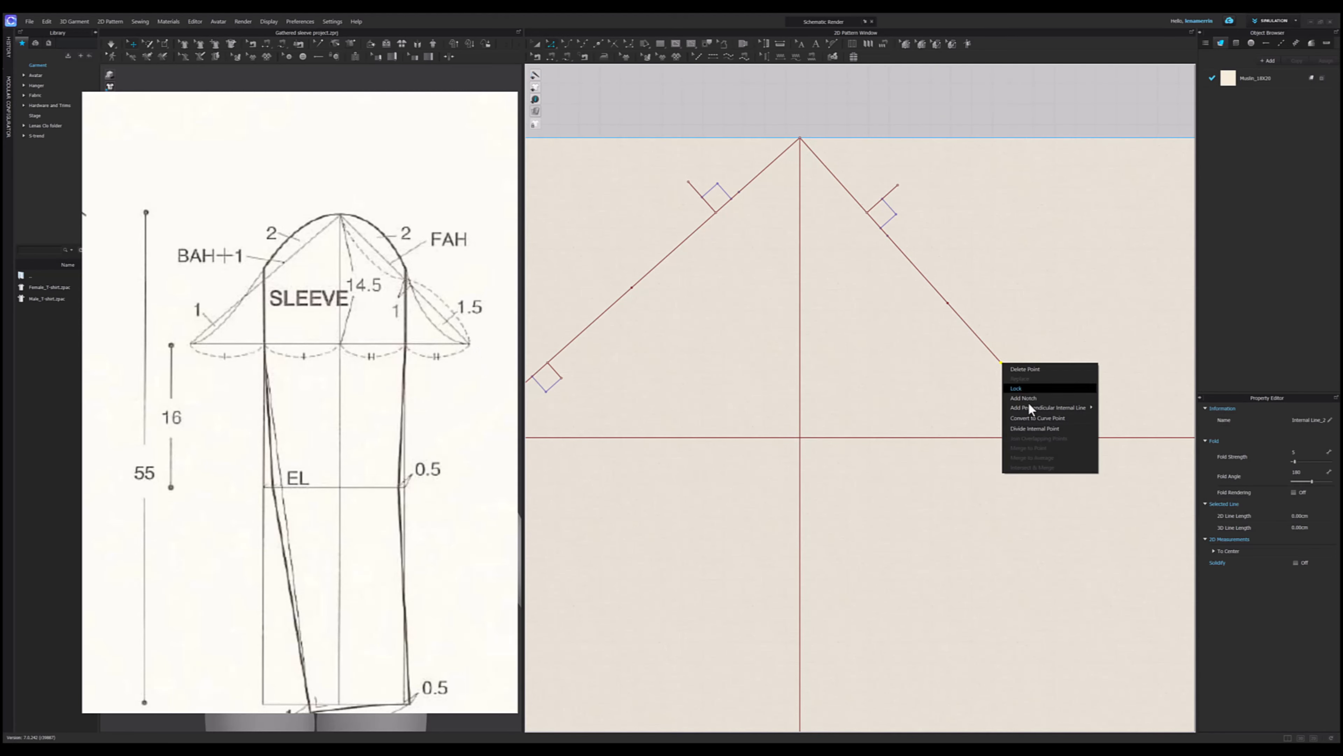
mouse_move(1051, 407)
left_click(1109, 419)
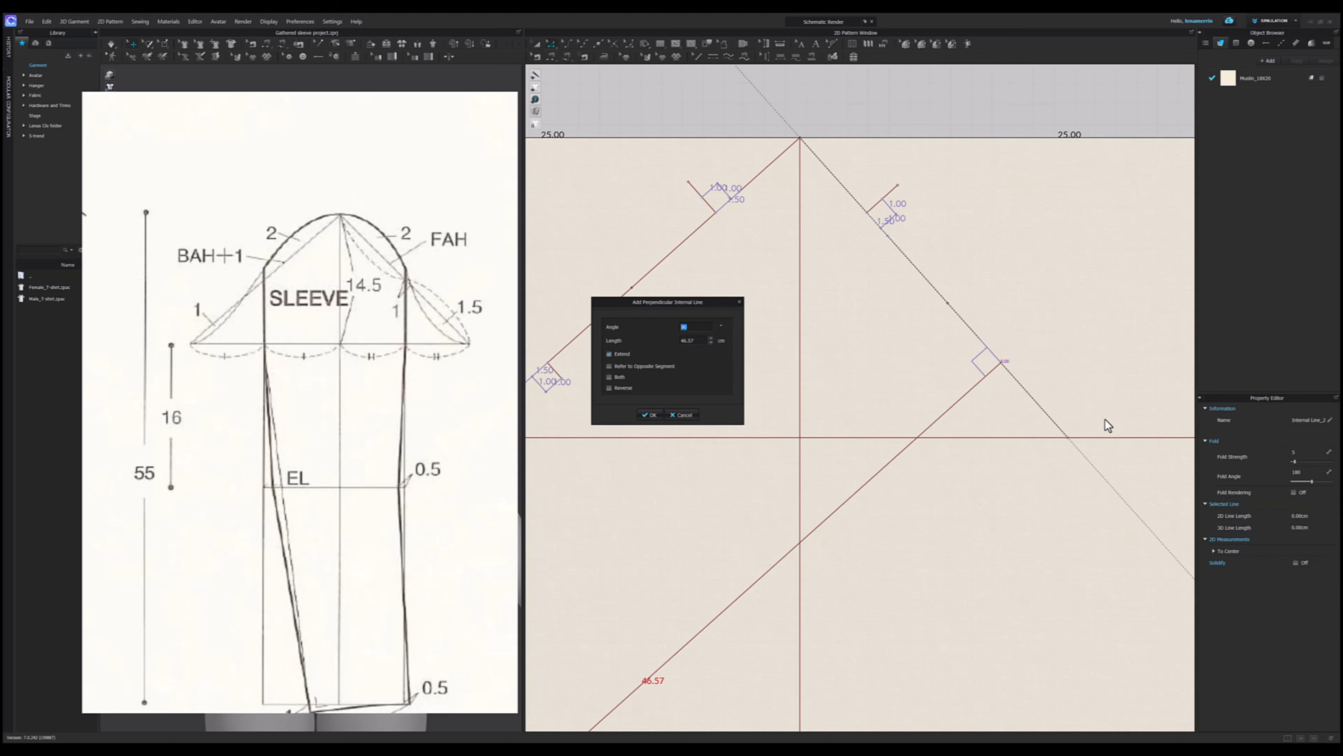
type("1")
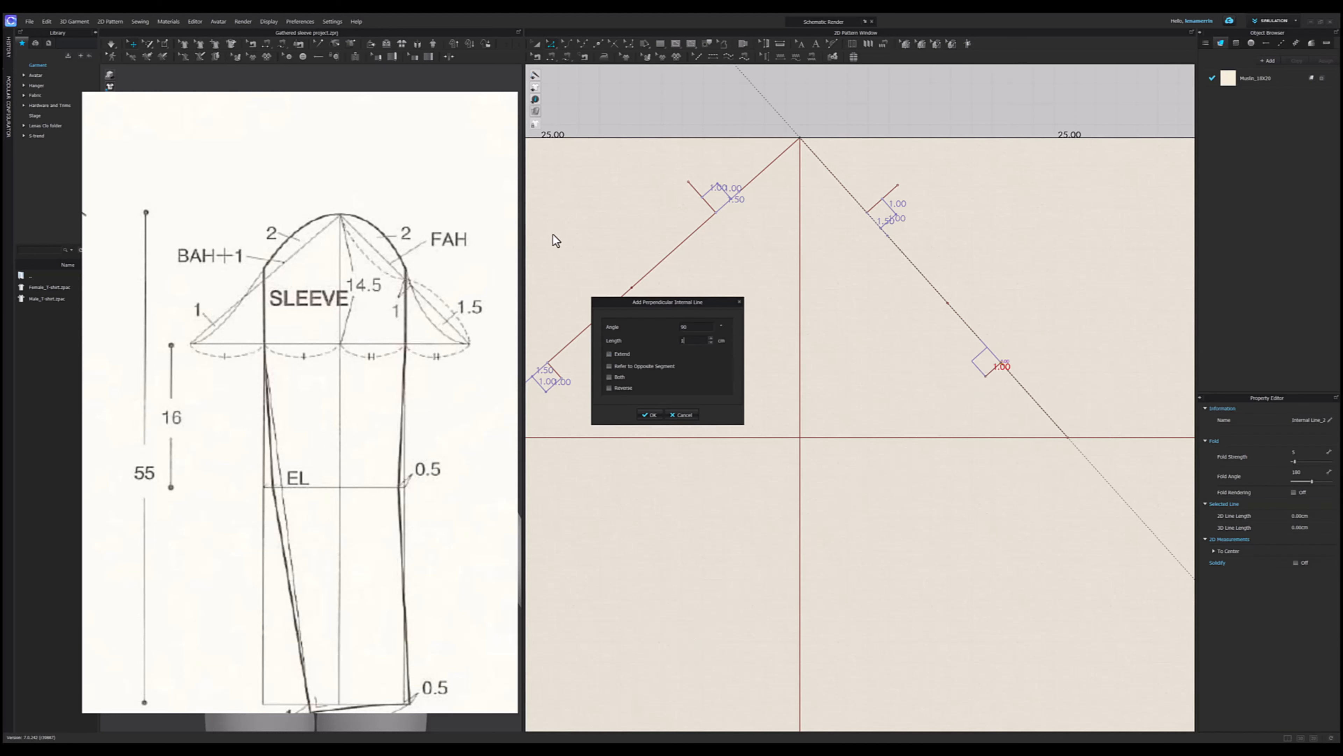
type(".5")
left_click(650, 415)
scroll(939, 442, "down", 2)
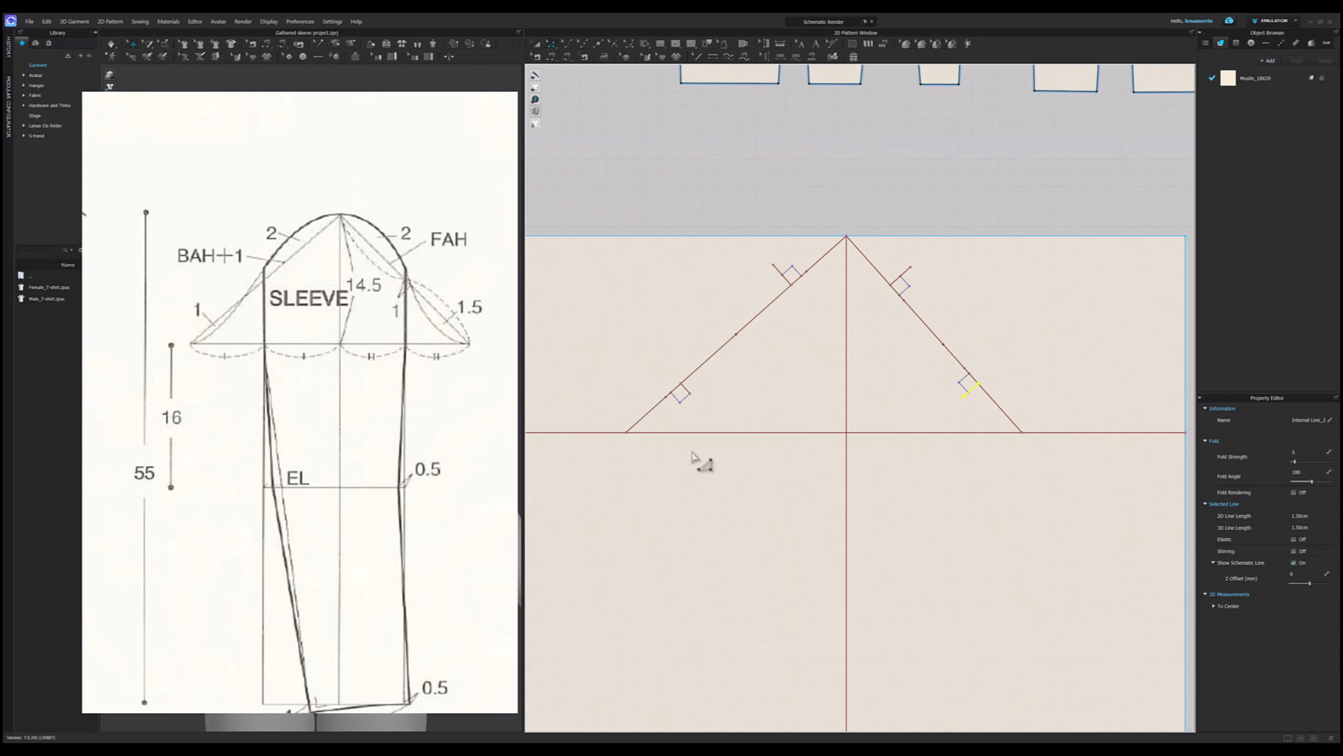
- Lock all baselines while keeping the internal lines unlocked for editing
right_click(738, 152)
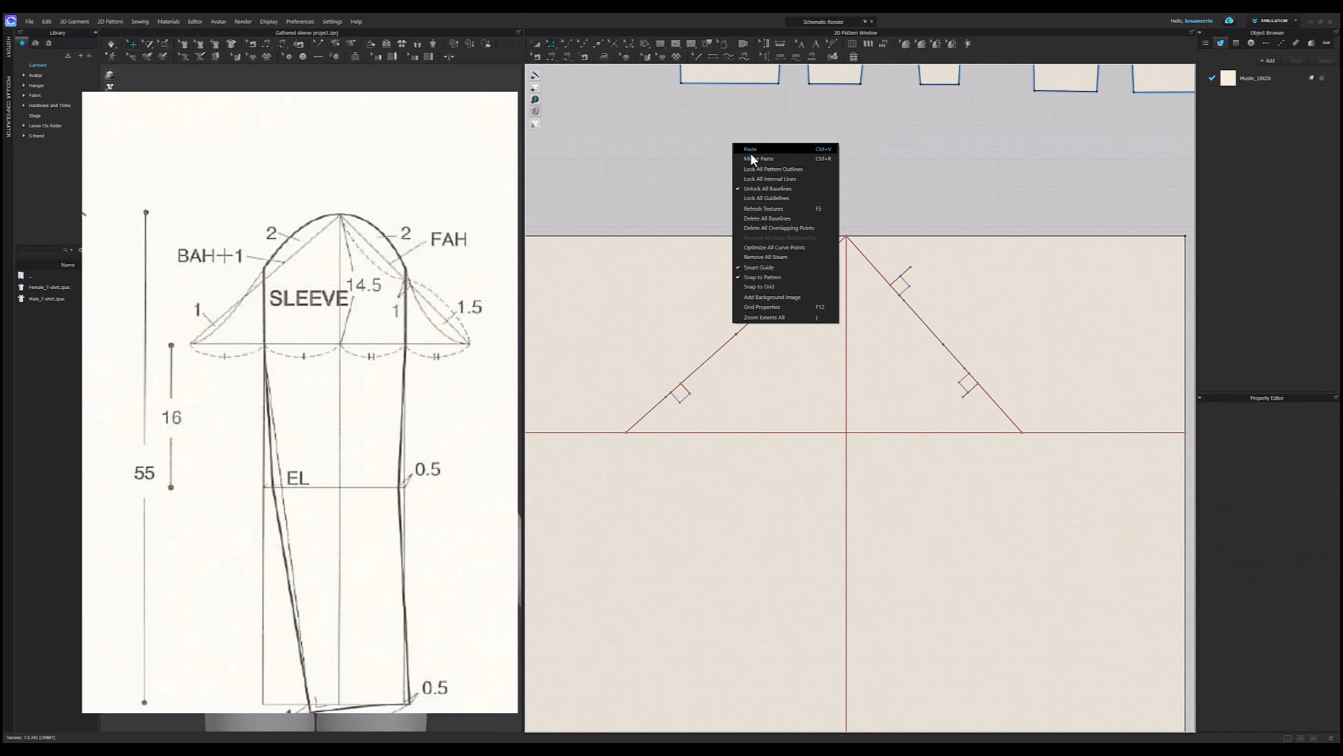
left_click(760, 195)
right_click(757, 172)
left_click(773, 205)
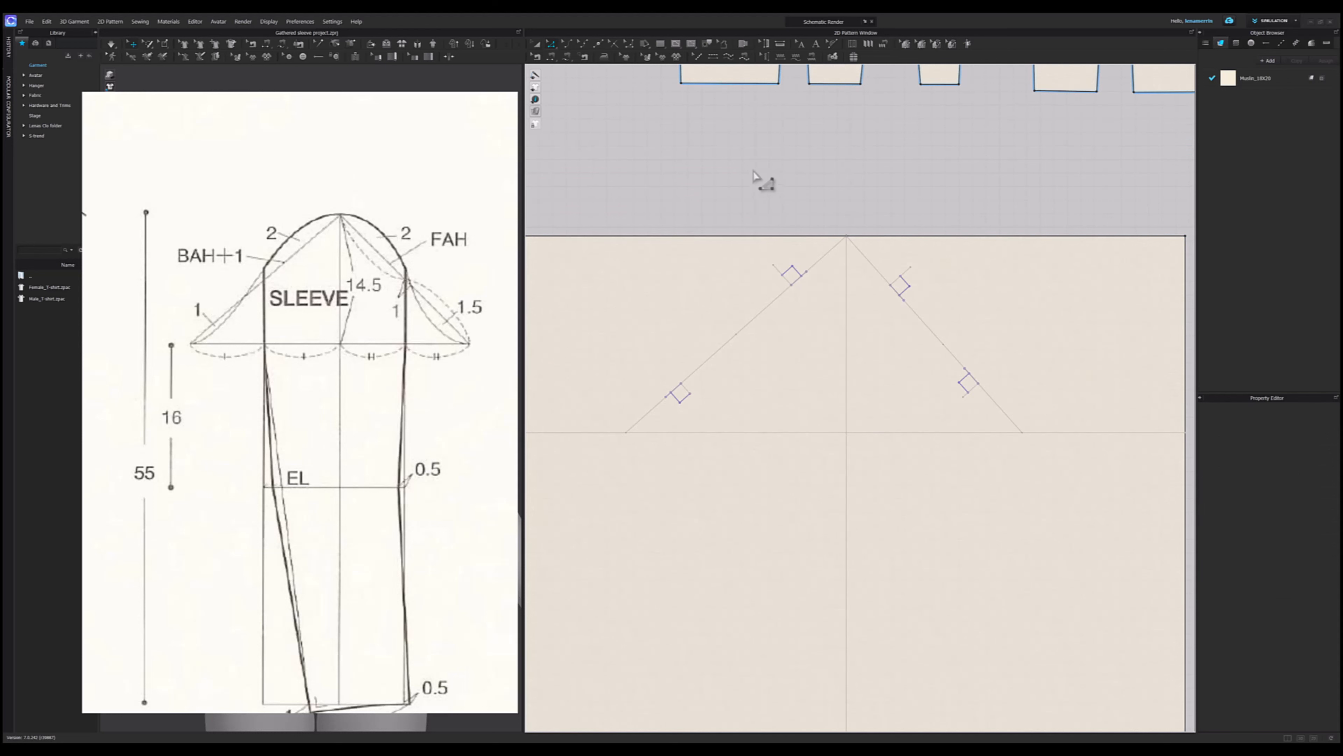
right_click(758, 171)
left_click(777, 204)
right_click(773, 196)
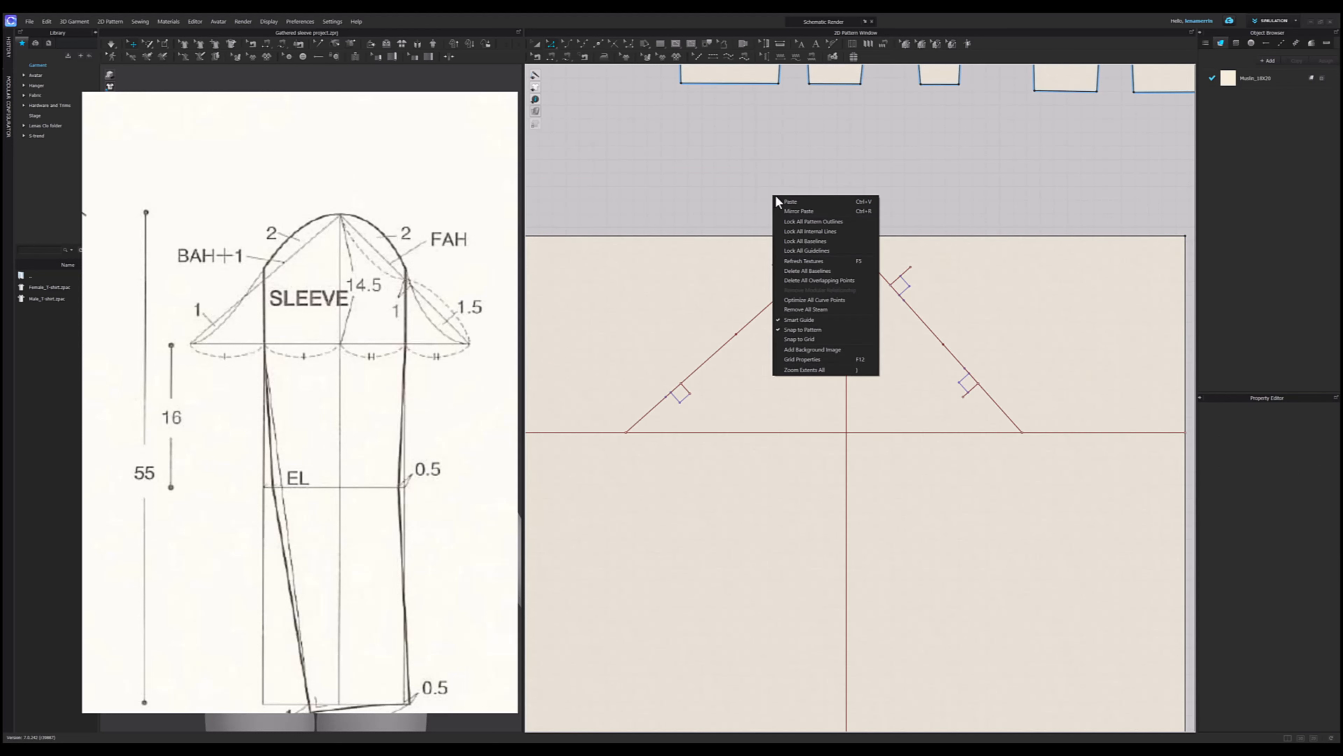
left_click(790, 242)
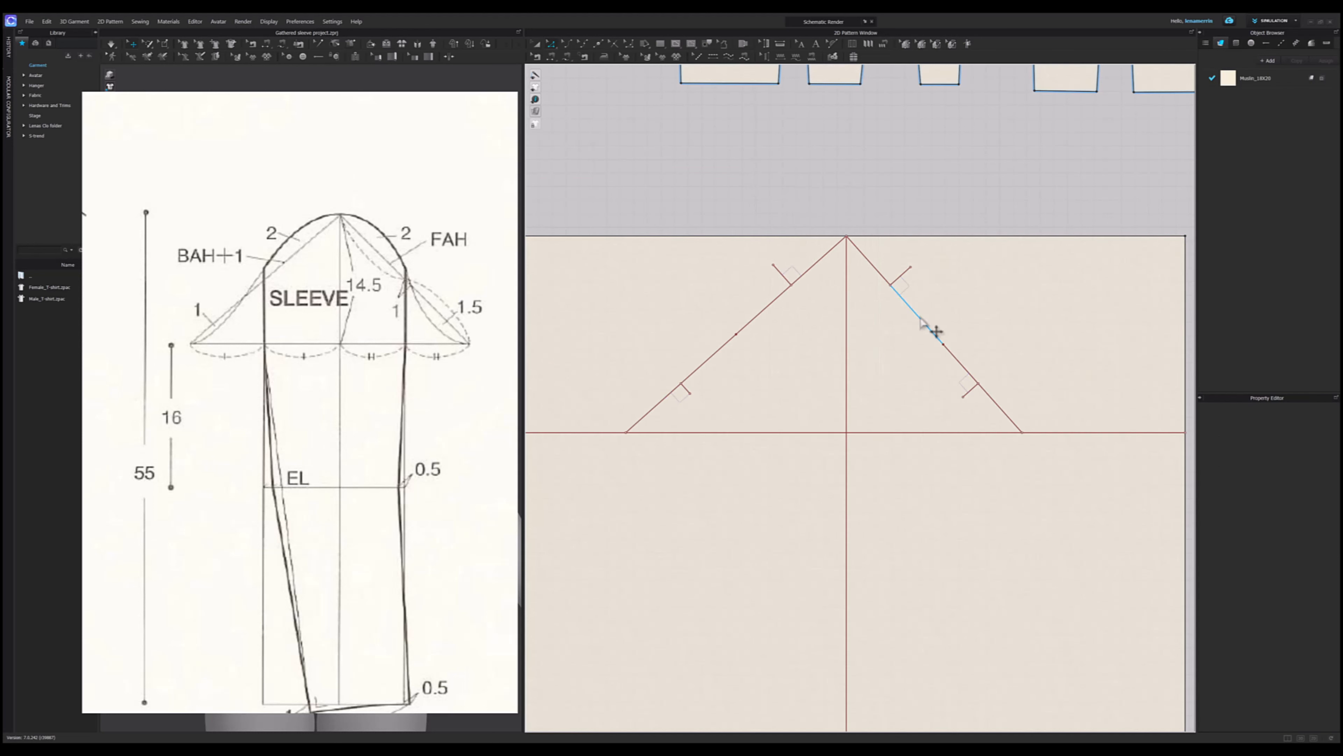
- Draw an internal line between the lower ends of both diagonals and curve its middle up to the cap's apex
key("s")
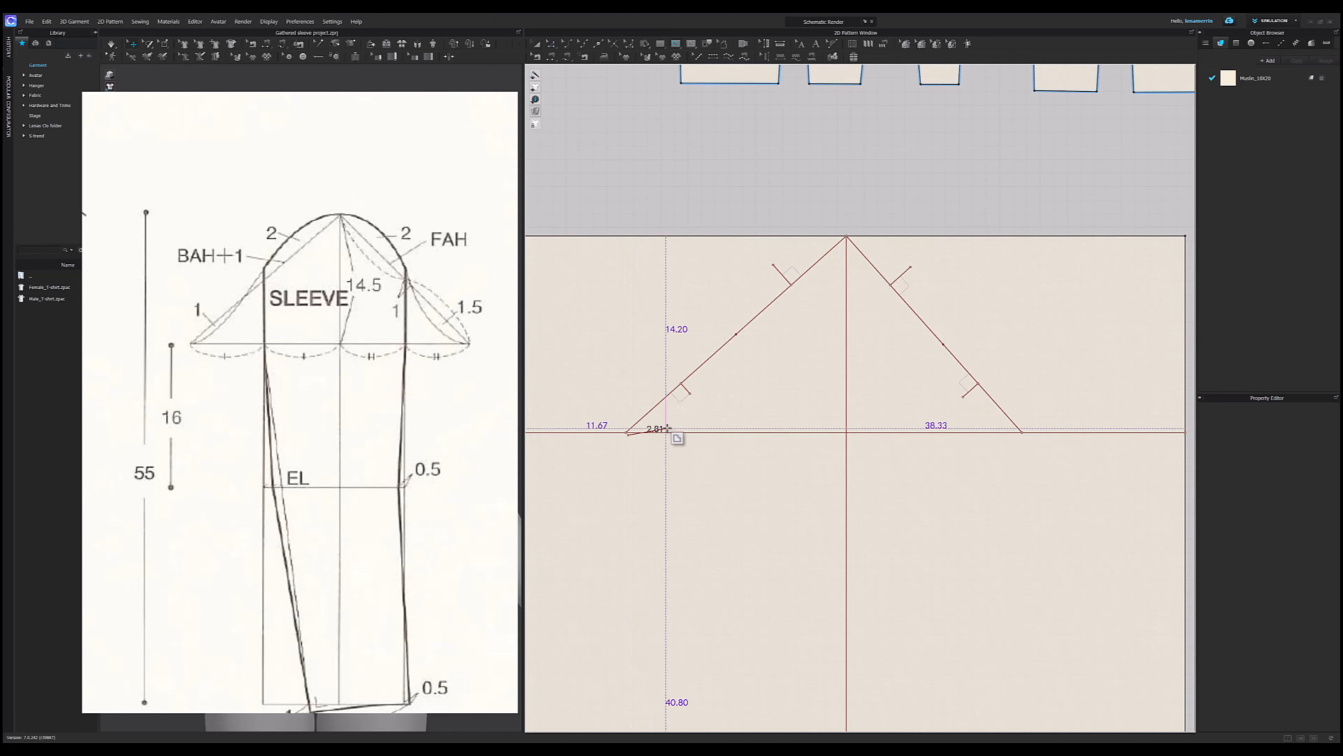
left_click_drag(627, 432, 1022, 430)
double_click(1023, 432)
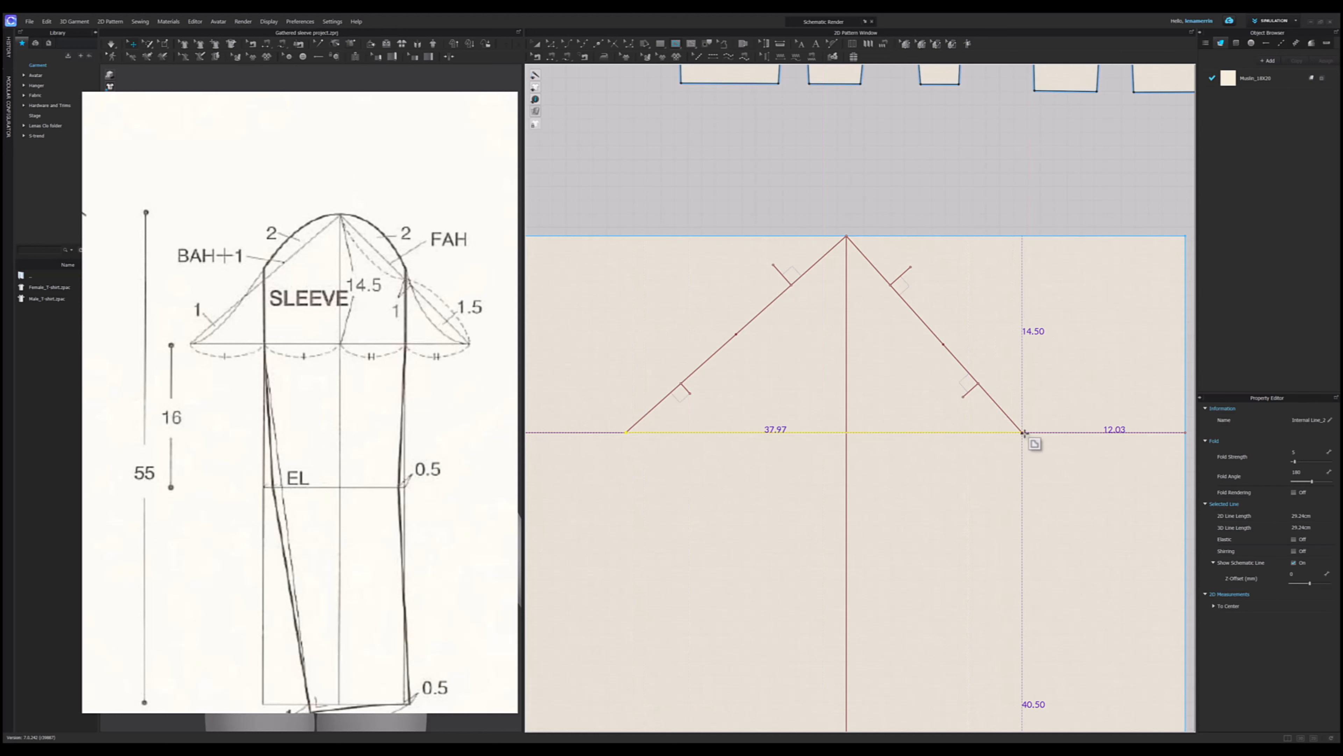
left_click_drag(842, 433, 849, 239)
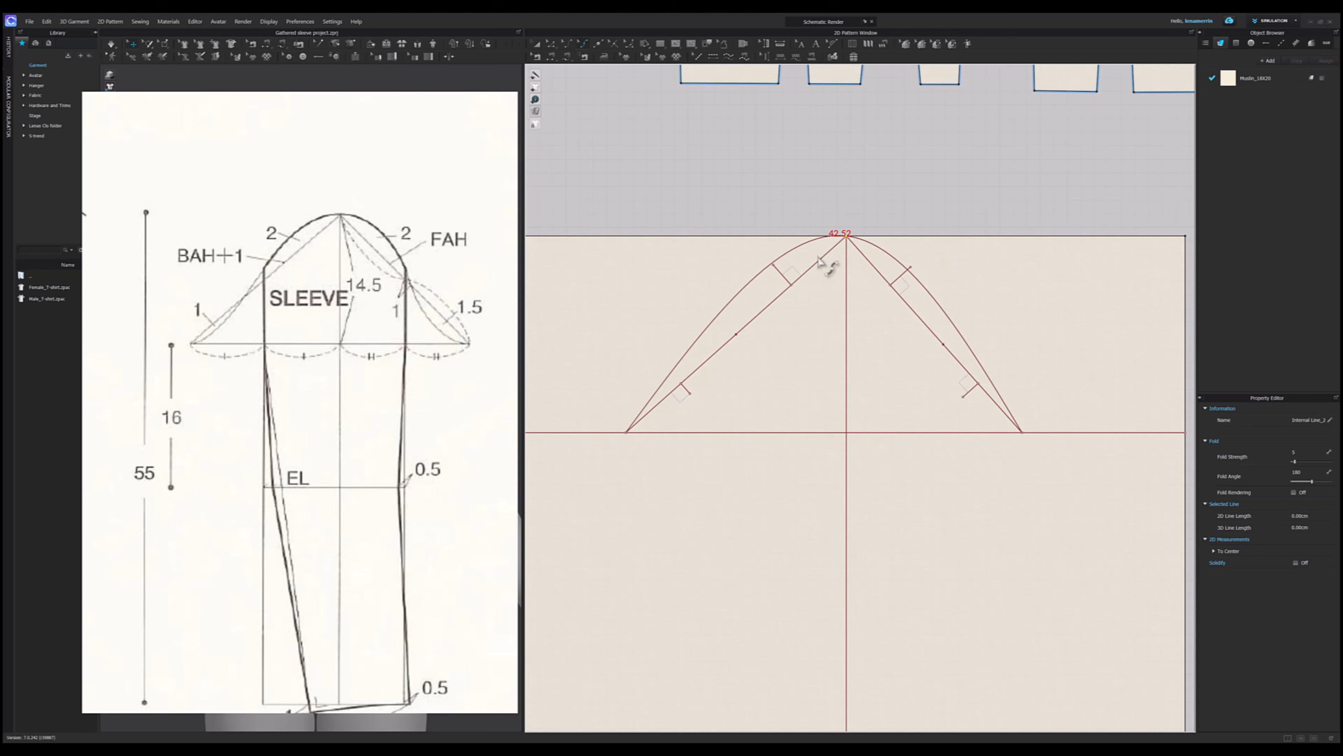
- Bend the sleeve cap curve through the outer ends of the back and front 2 cm guide lines
scroll(809, 257, "up", 5)
left_click_drag(701, 275, 711, 286)
scroll(828, 231, "down", 1)
scroll(997, 270, "up", 3)
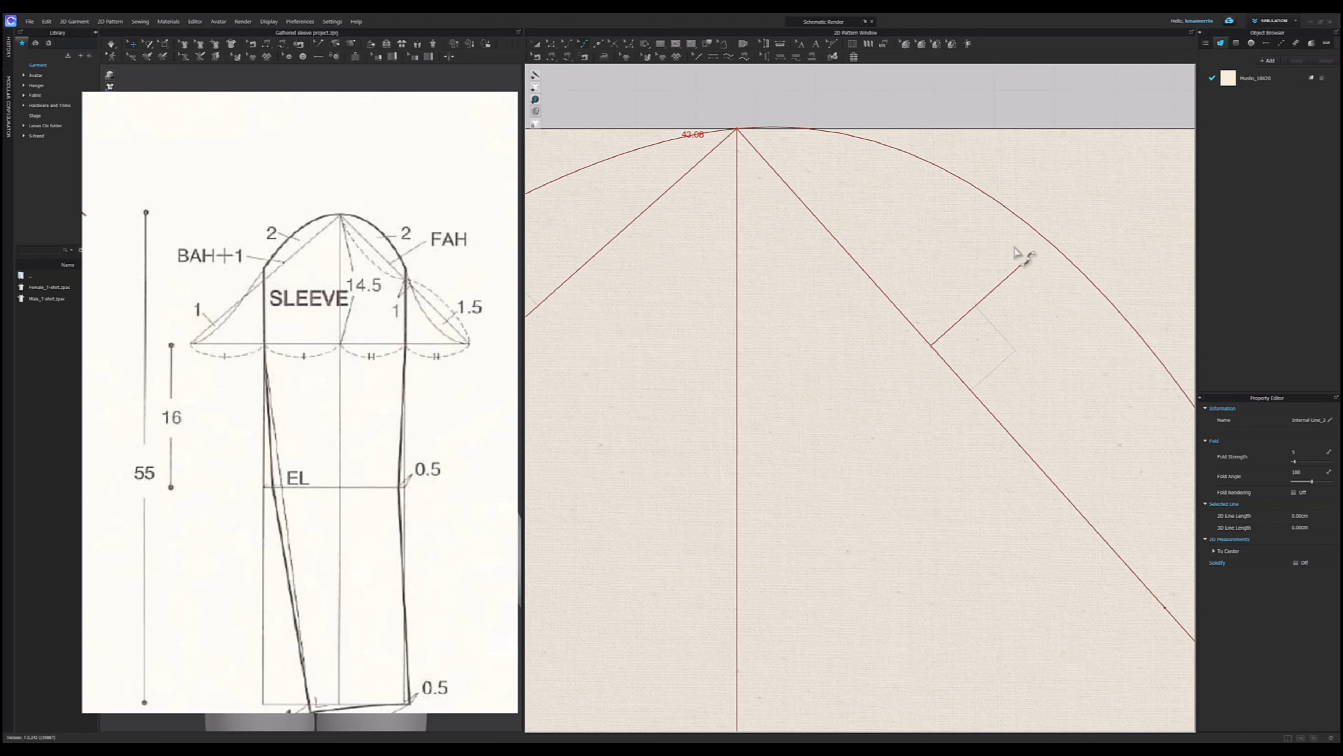
left_click_drag(1048, 245, 1023, 269)
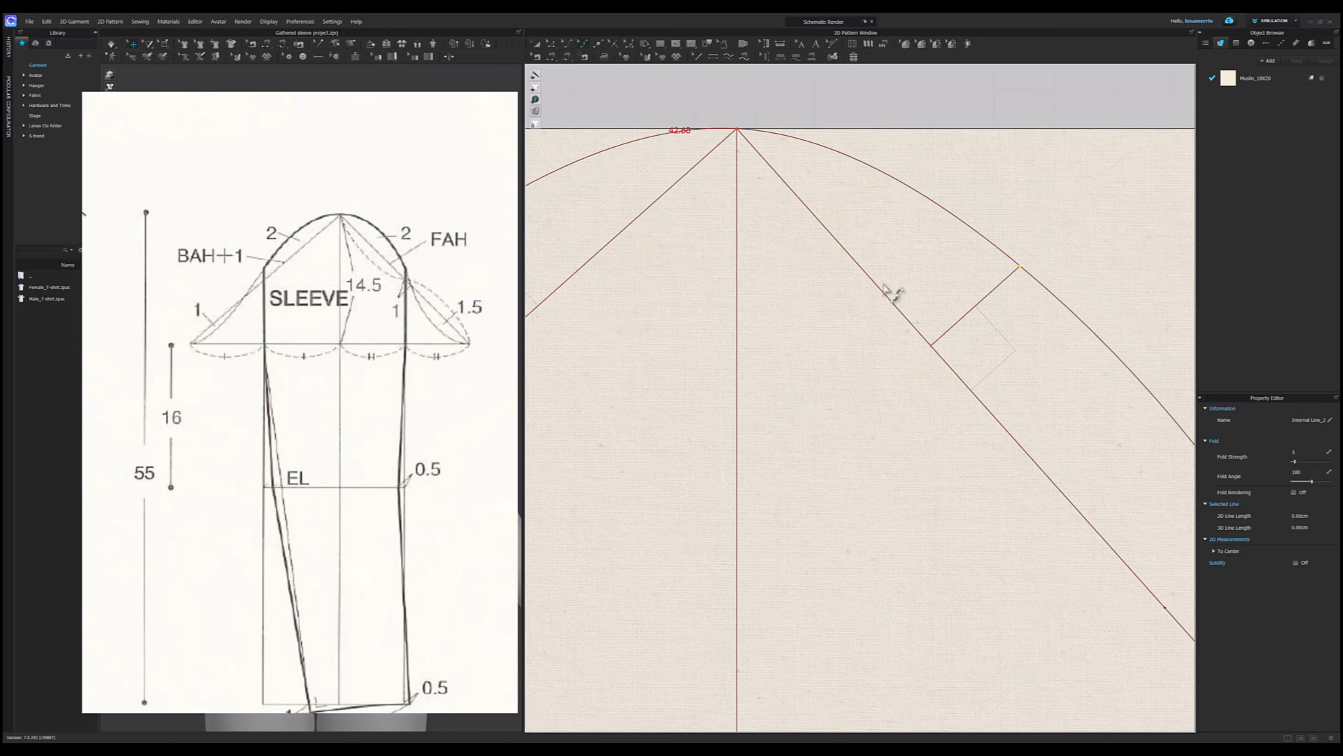
- Bend the back part of the cap curve inward through the end of the 1 cm guide line
scroll(875, 269, "down", 5)
scroll(741, 339, "up", 3)
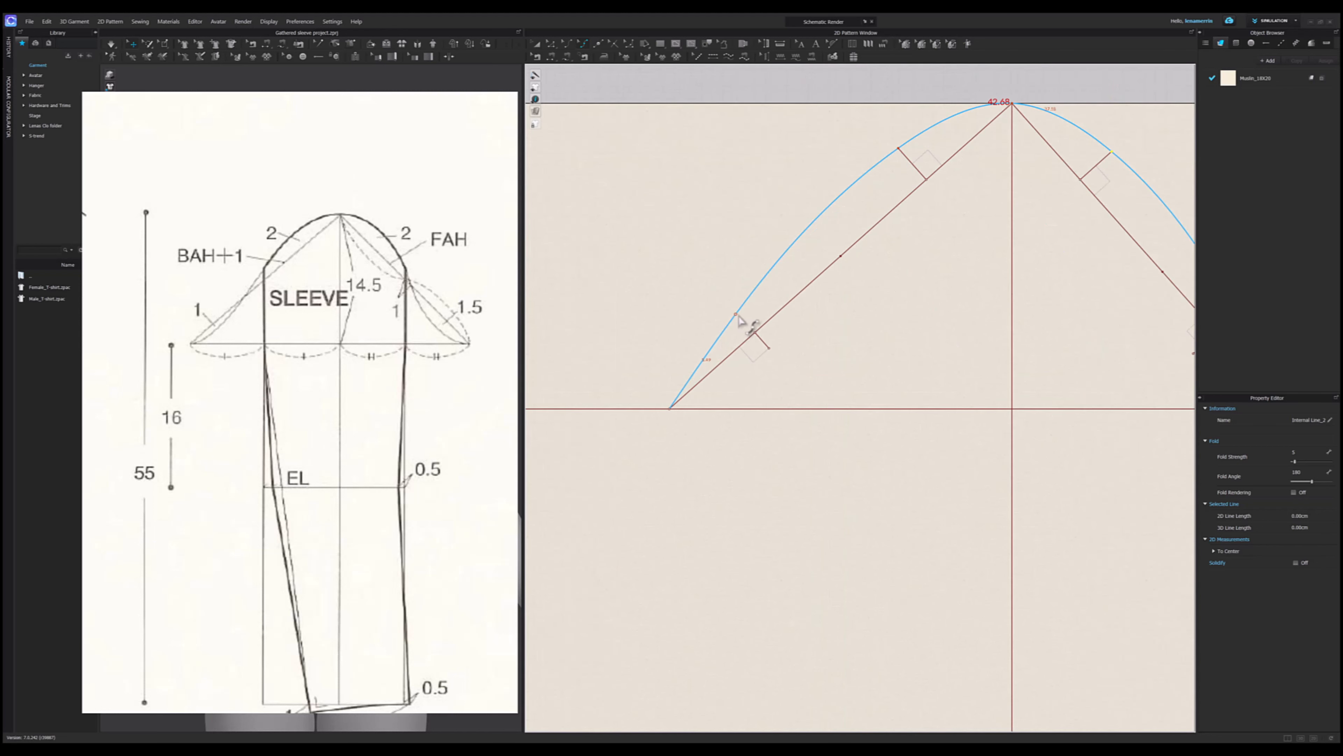
left_click_drag(739, 312, 776, 352)
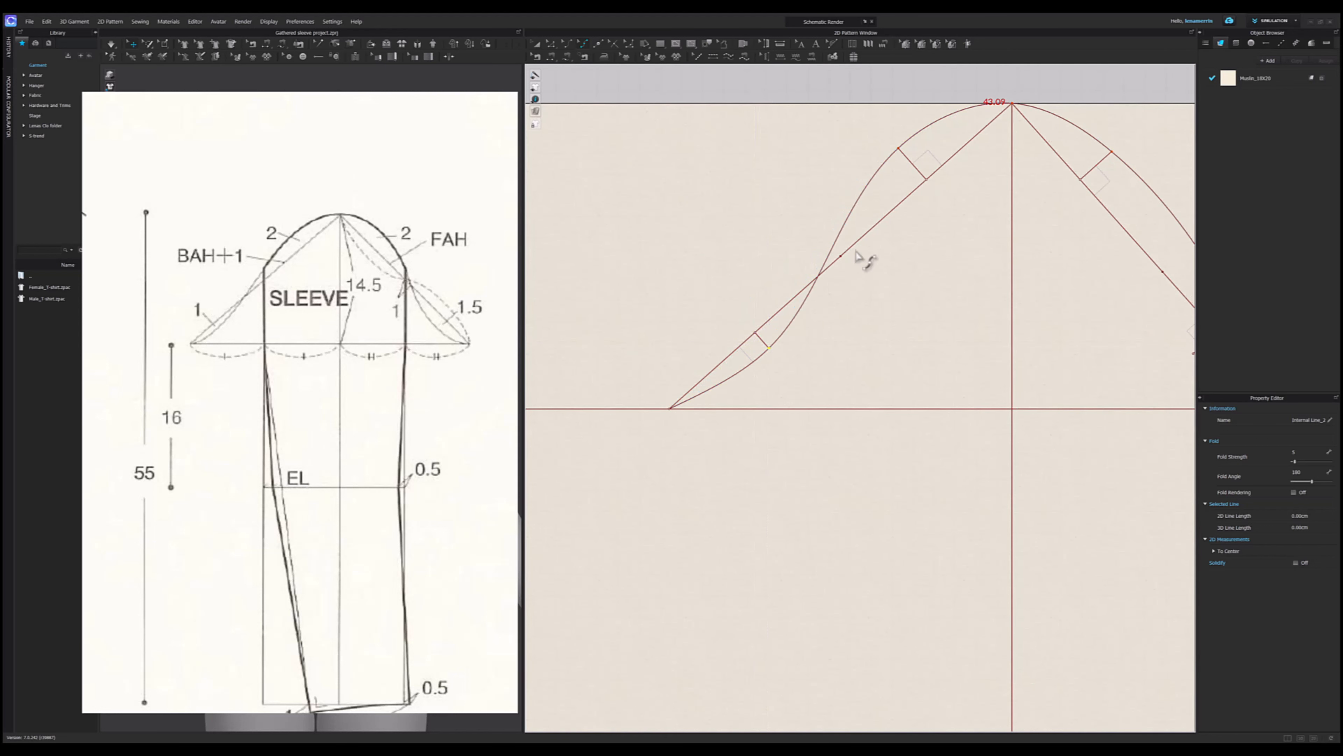
left_click_drag(830, 258, 843, 259)
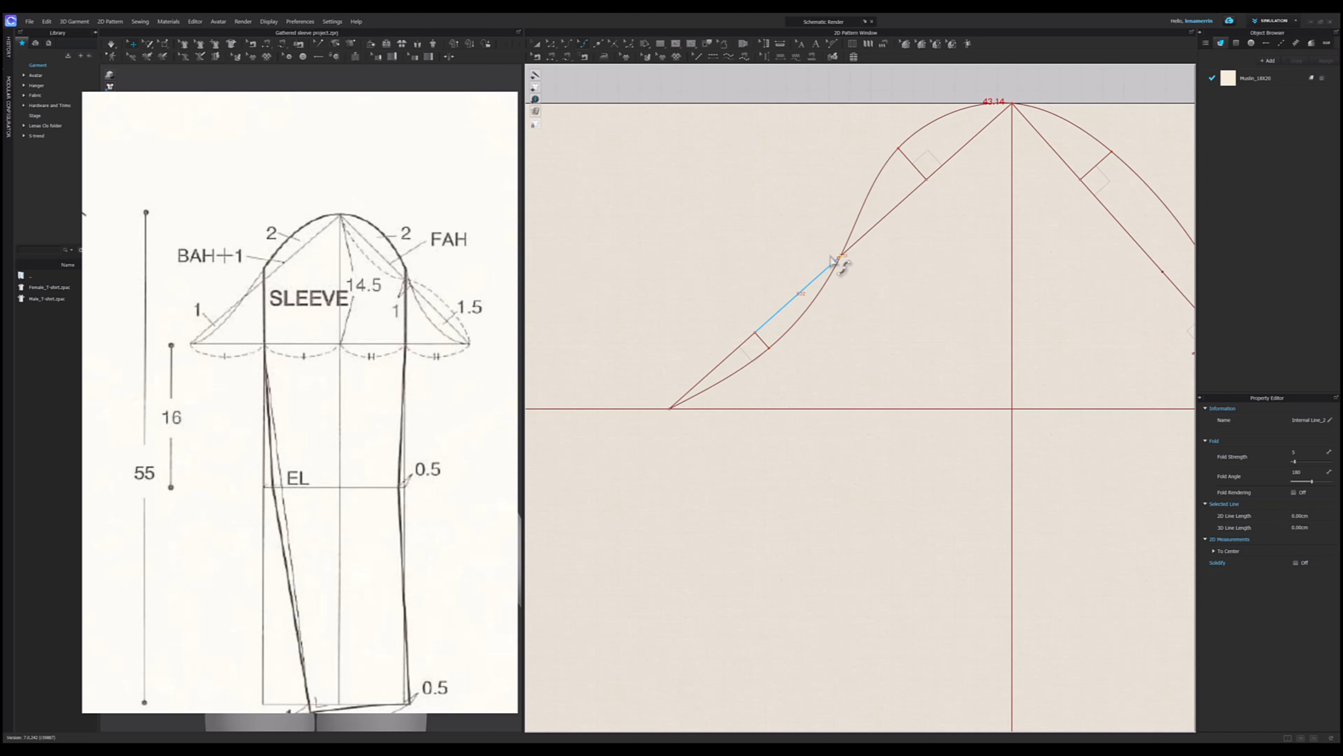
left_click_drag(708, 396, 718, 394)
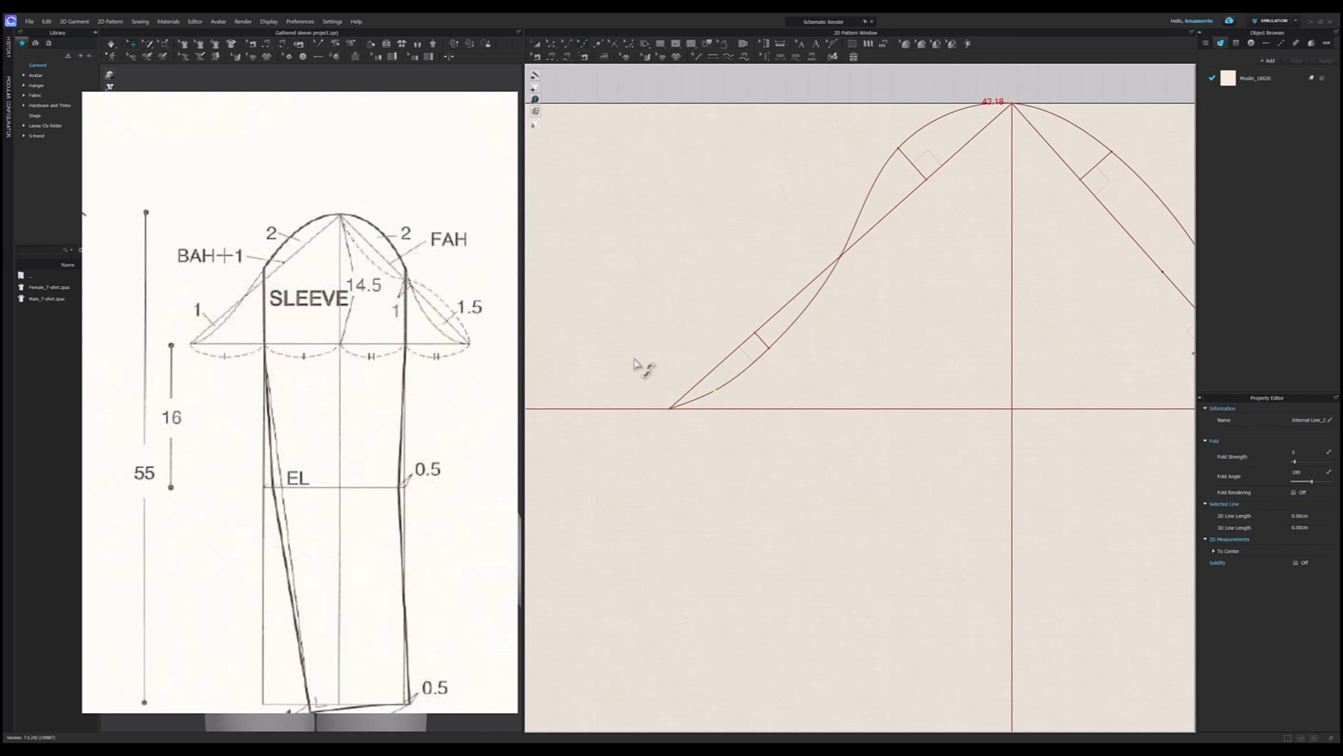
scroll(642, 364, "down", 3)
key("ctrl+z")
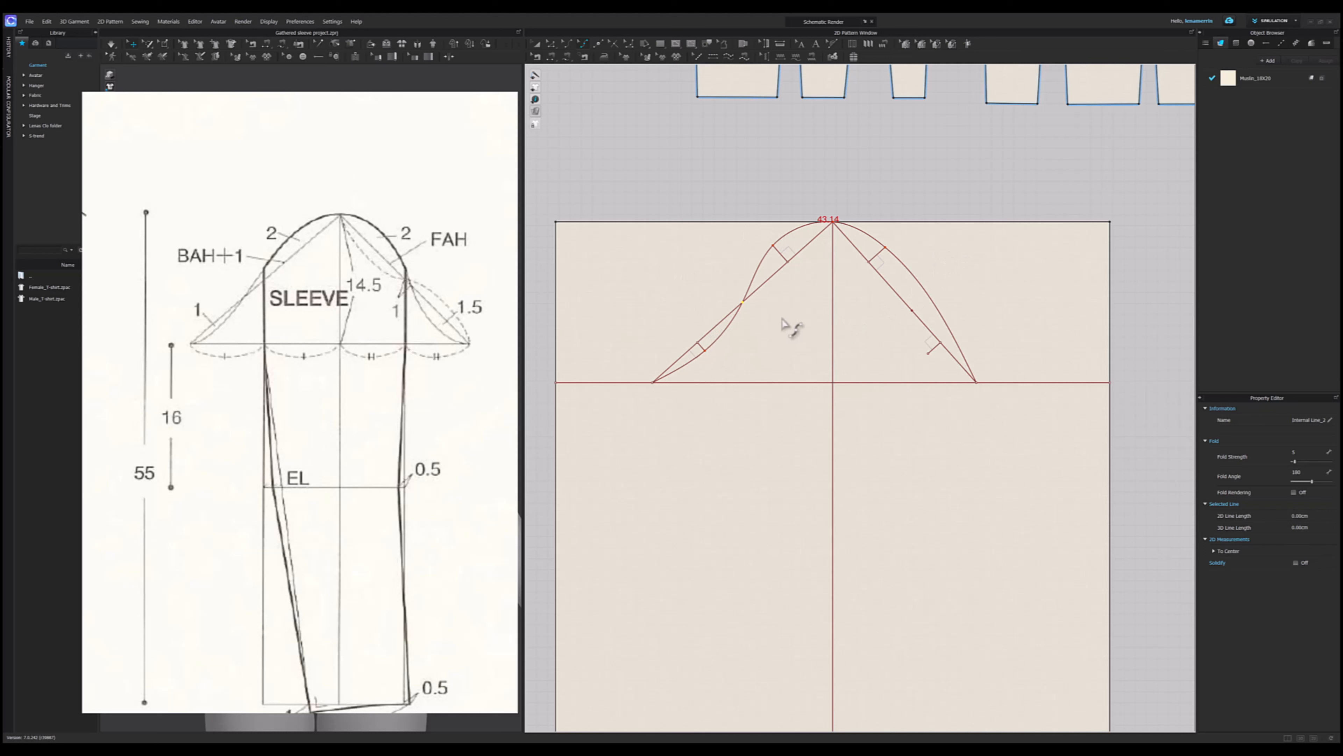
key("ctrl+z")
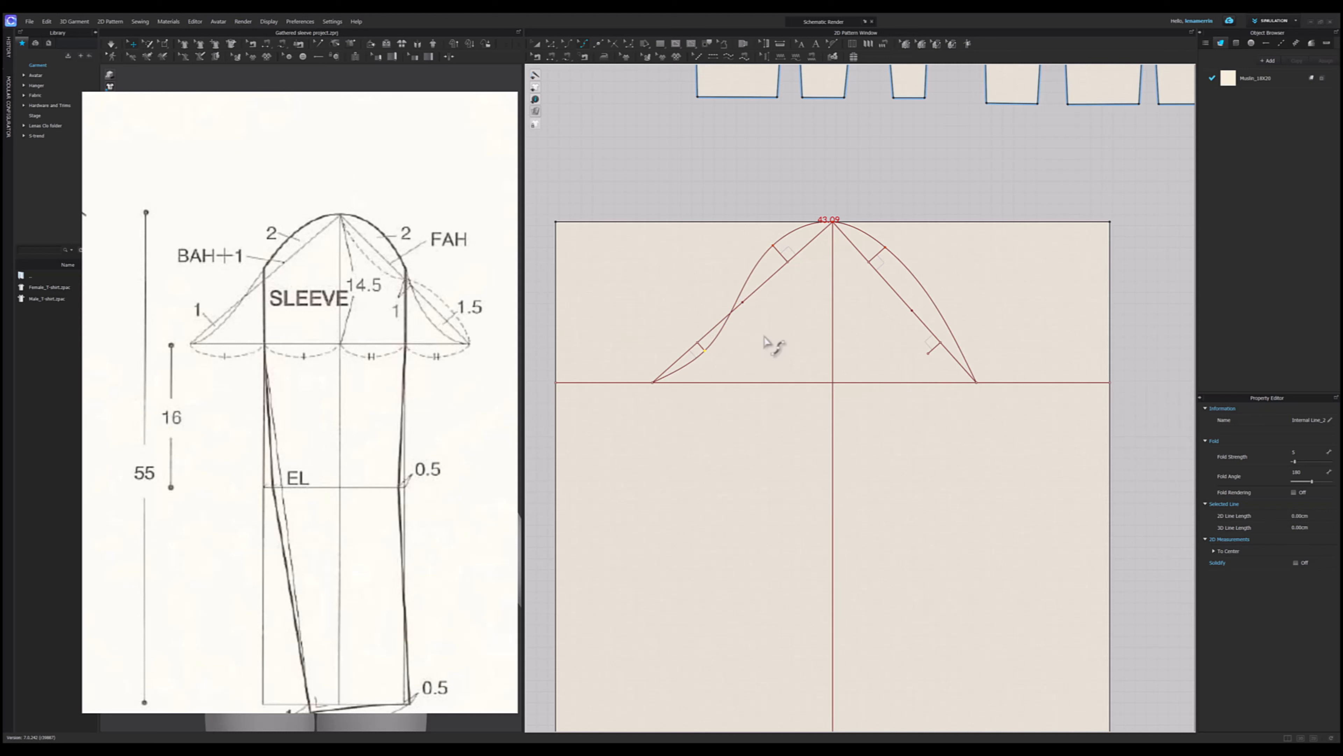
- Bend the front cap curve through the 1.5 cm guide line's inner end and the front diagonal's shifted middle point
scroll(935, 318, "up", 2)
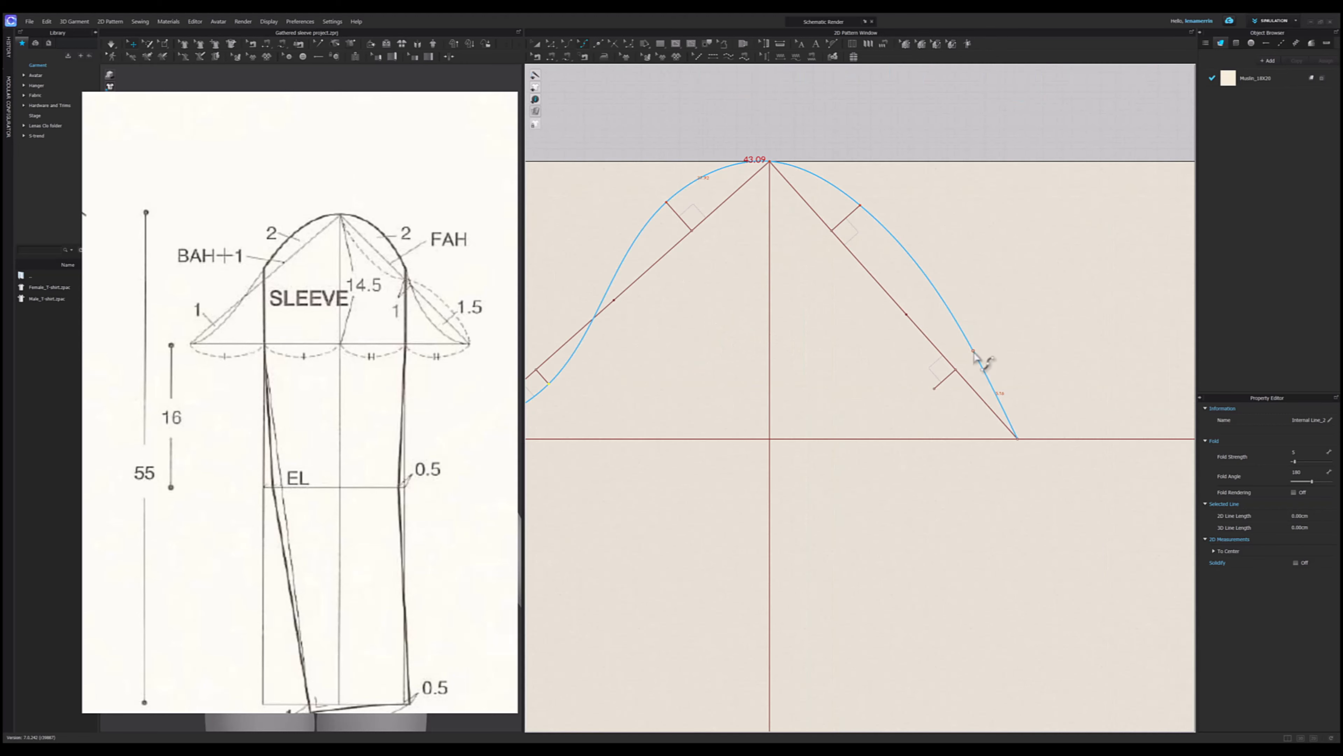
left_click_drag(977, 357, 936, 390)
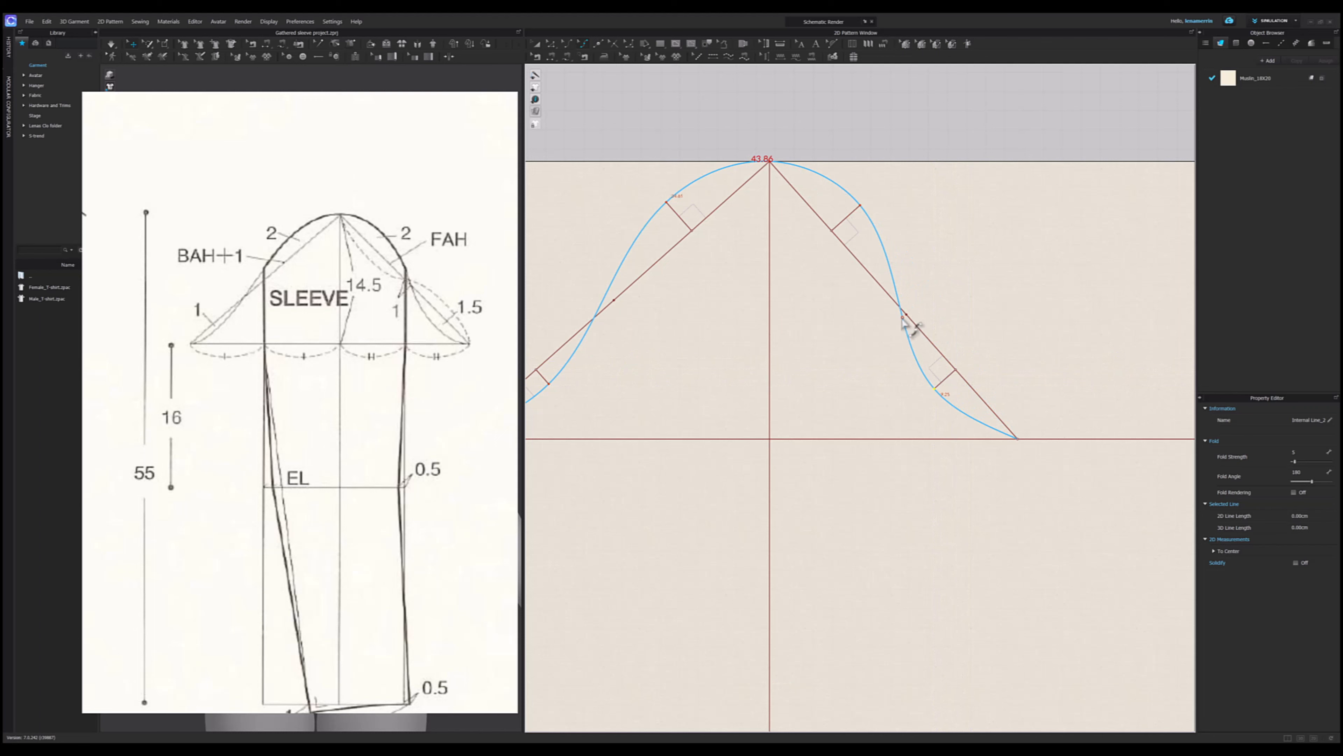
scroll(903, 321, "up", 3)
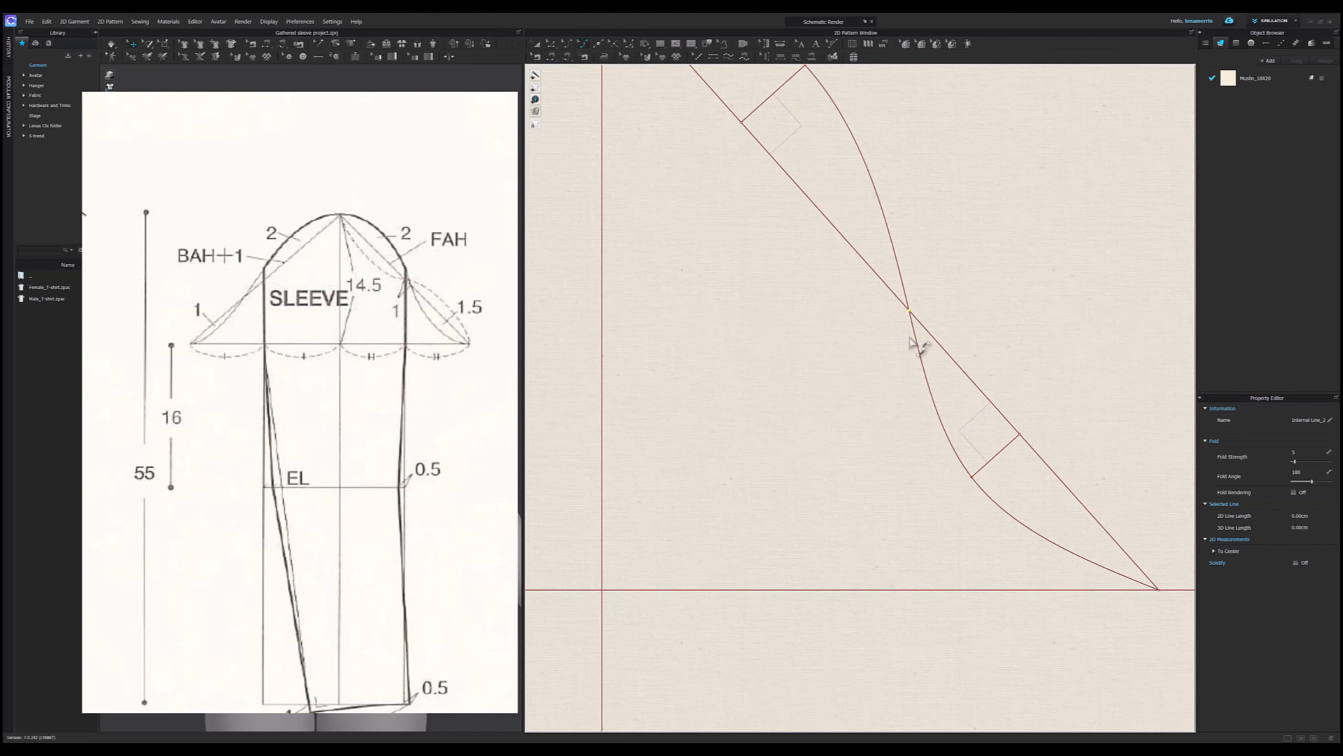
scroll(920, 347, "down", 5)
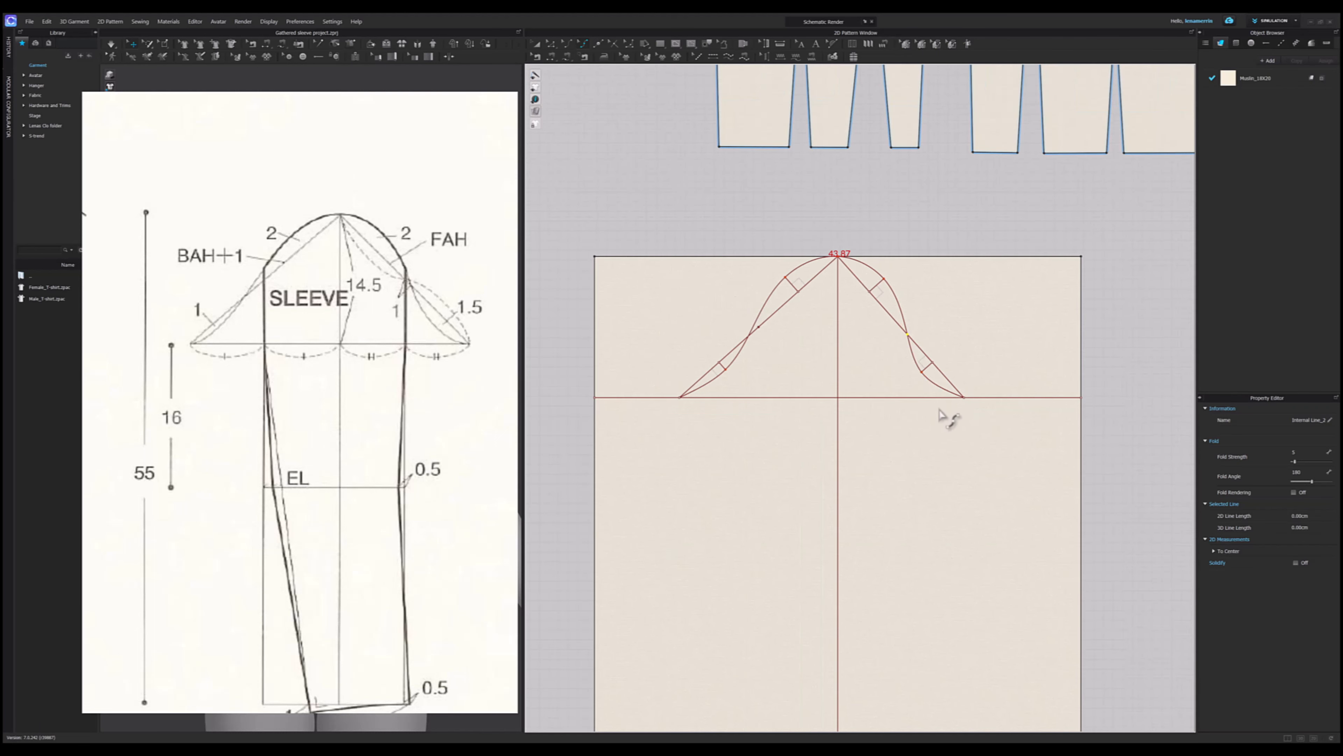
- Round the cap curve slightly downward near its front and back underarm ends
scroll(953, 395, "up", 3)
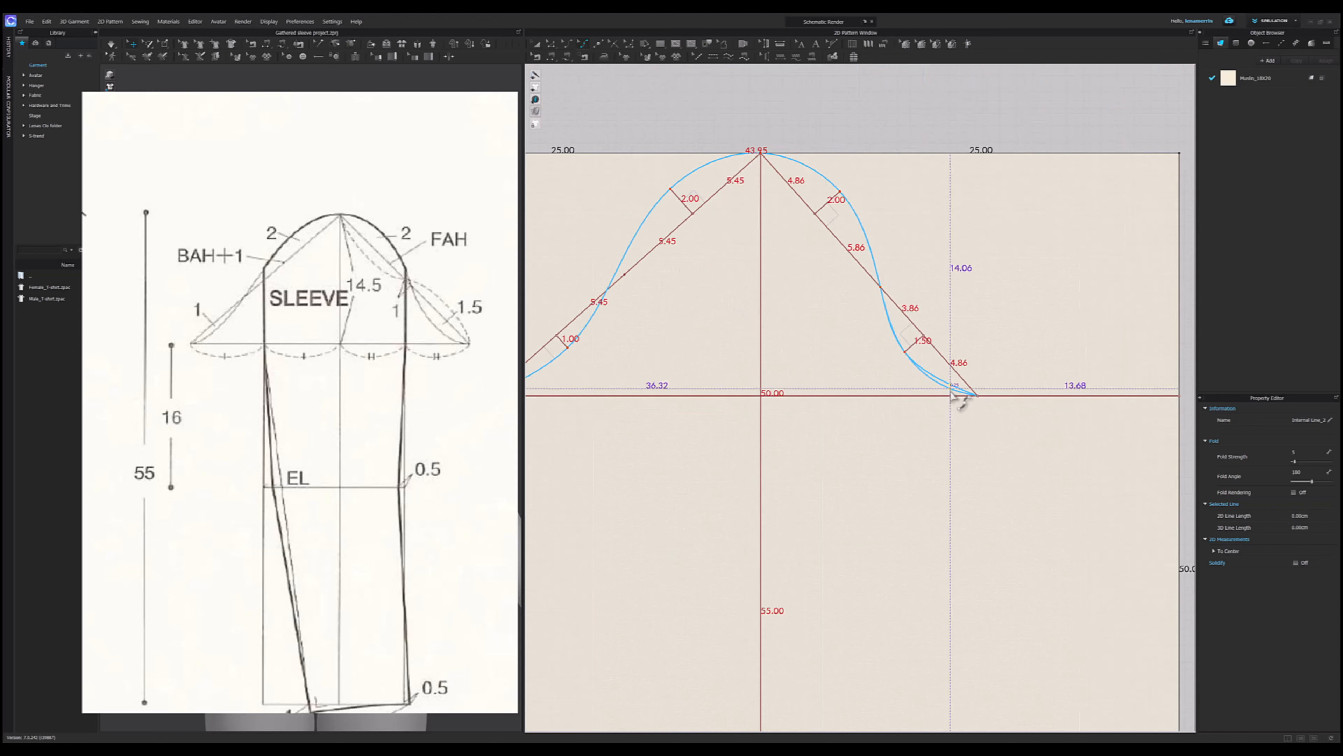
scroll(956, 396, "down", 2)
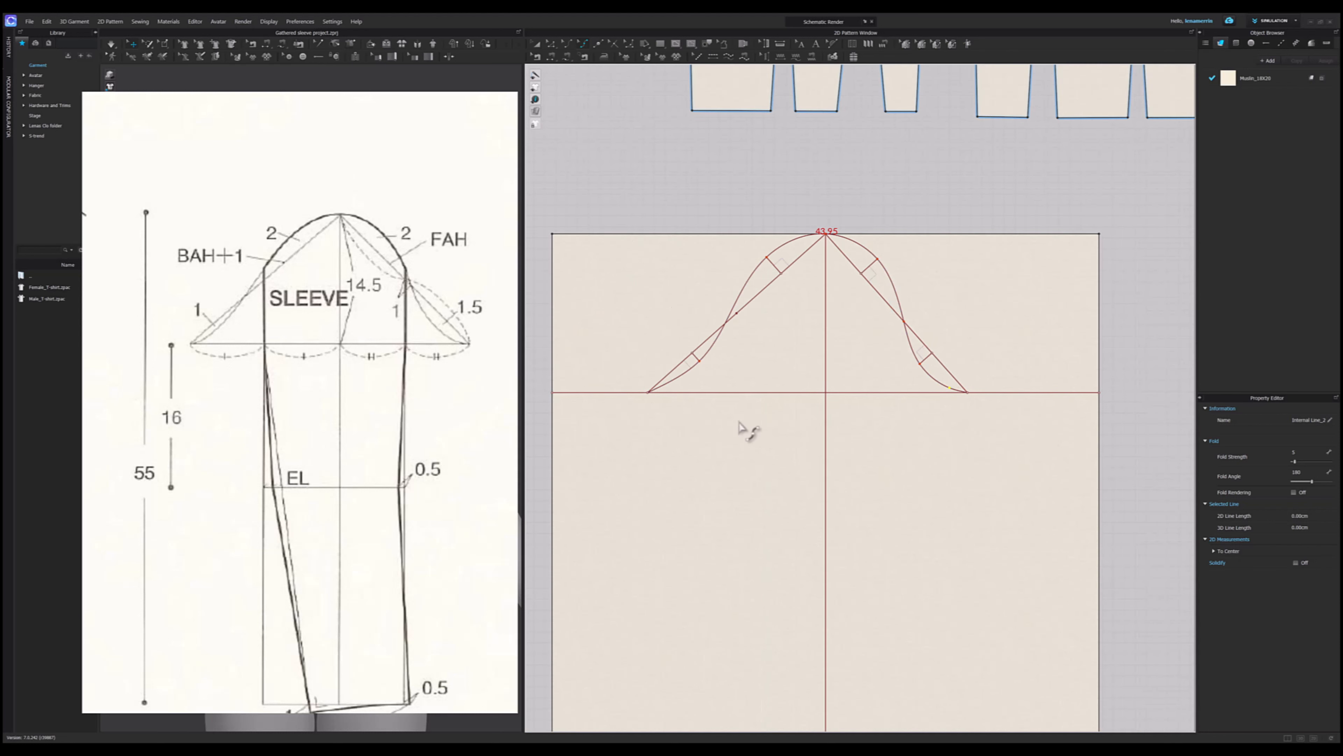
left_click_drag(665, 385, 666, 388)
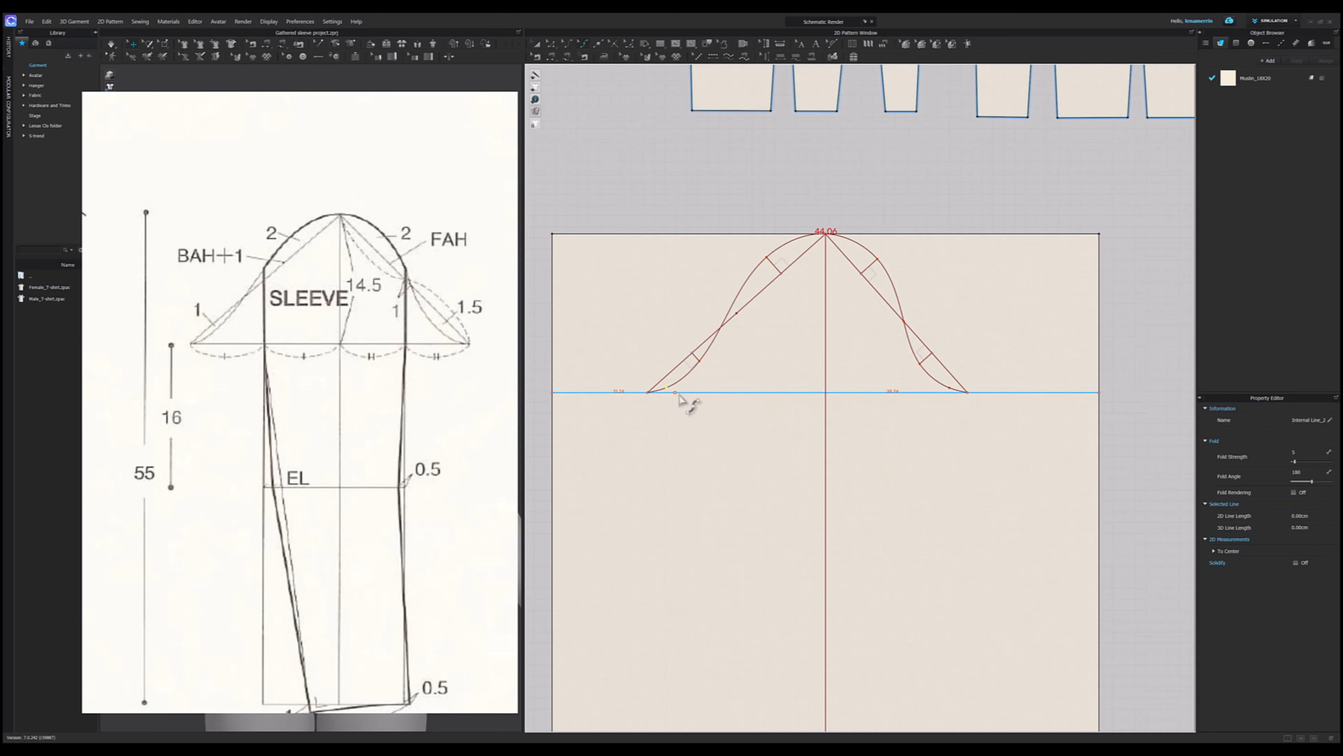
- Offset the sleeve cap's base line 16 cm downward as an internal elbow line extended to the pattern outline
scroll(890, 238, "down", 2)
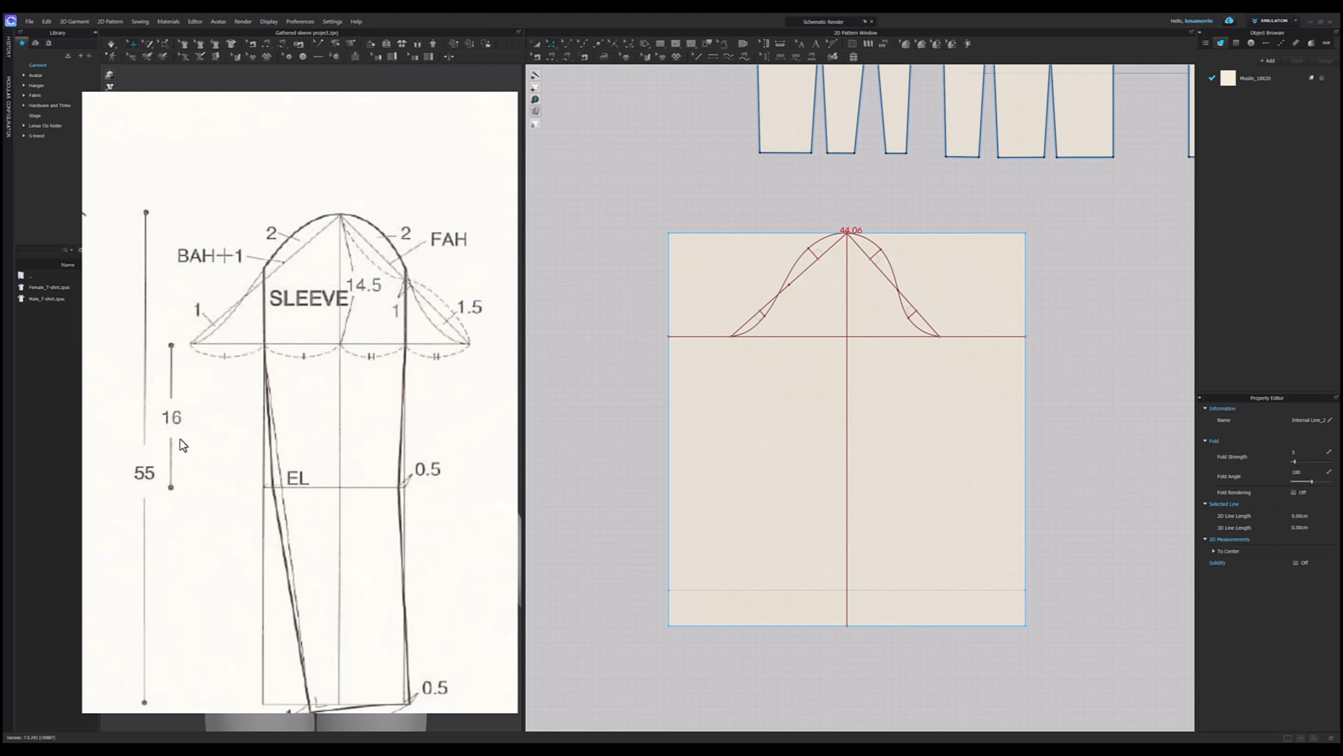
right_click(818, 343)
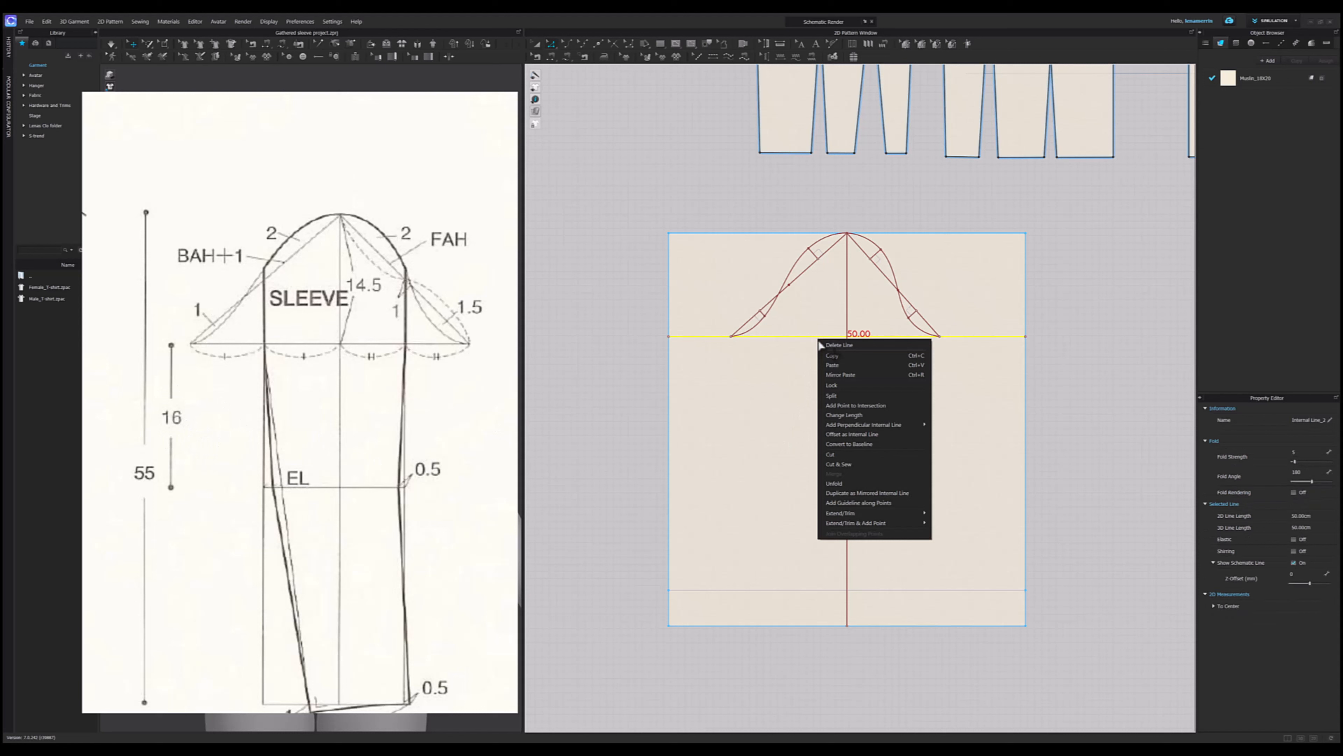
left_click(850, 435)
type("16cm")
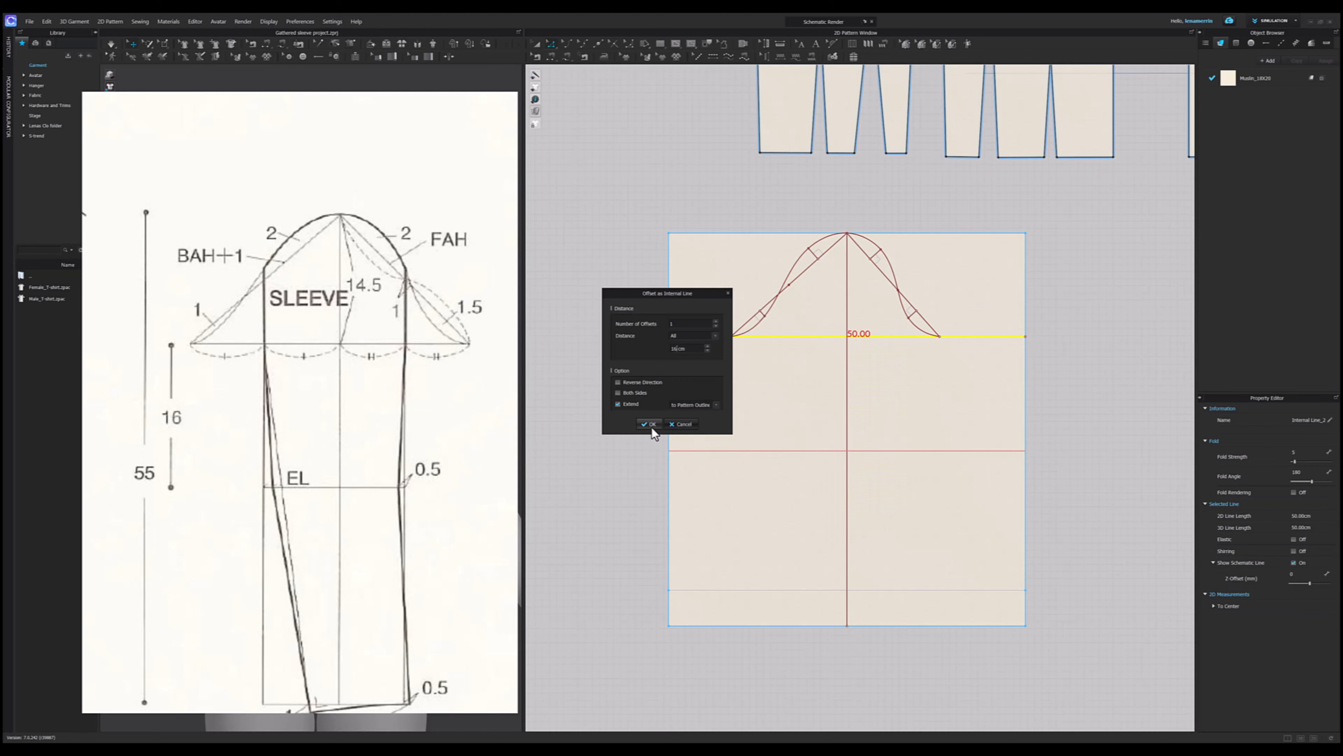
left_click(650, 424)
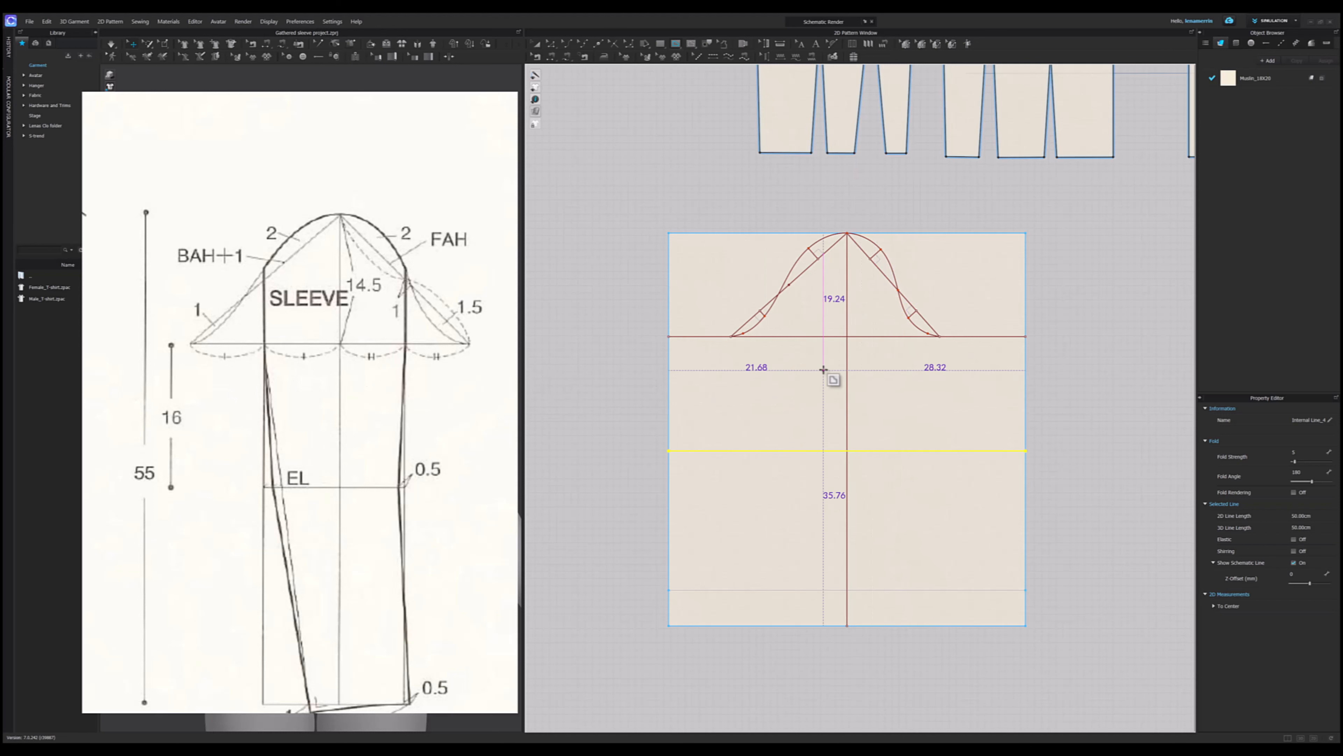
- Shorten the cap base line so both of its ends meet the back and front ends of the cap curve
scroll(788, 362, "up", 3)
left_click(570, 312)
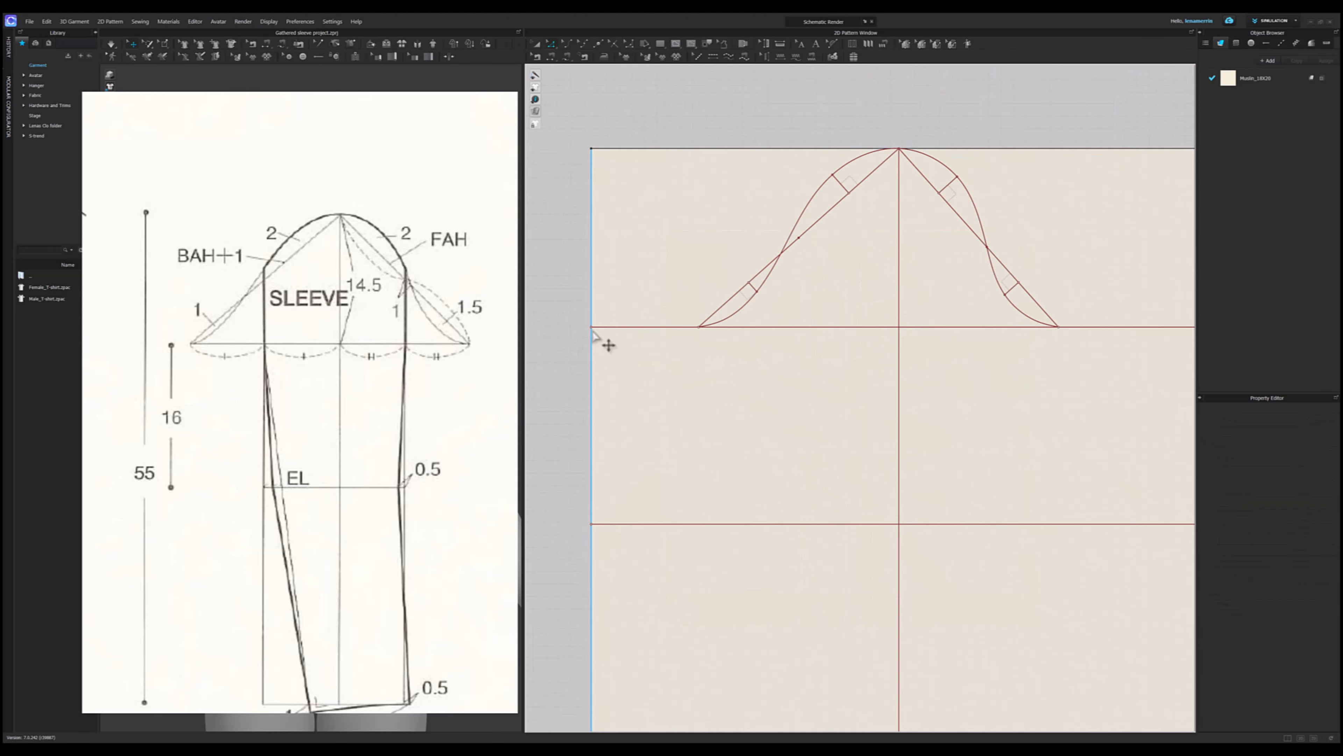
left_click_drag(591, 327, 699, 327)
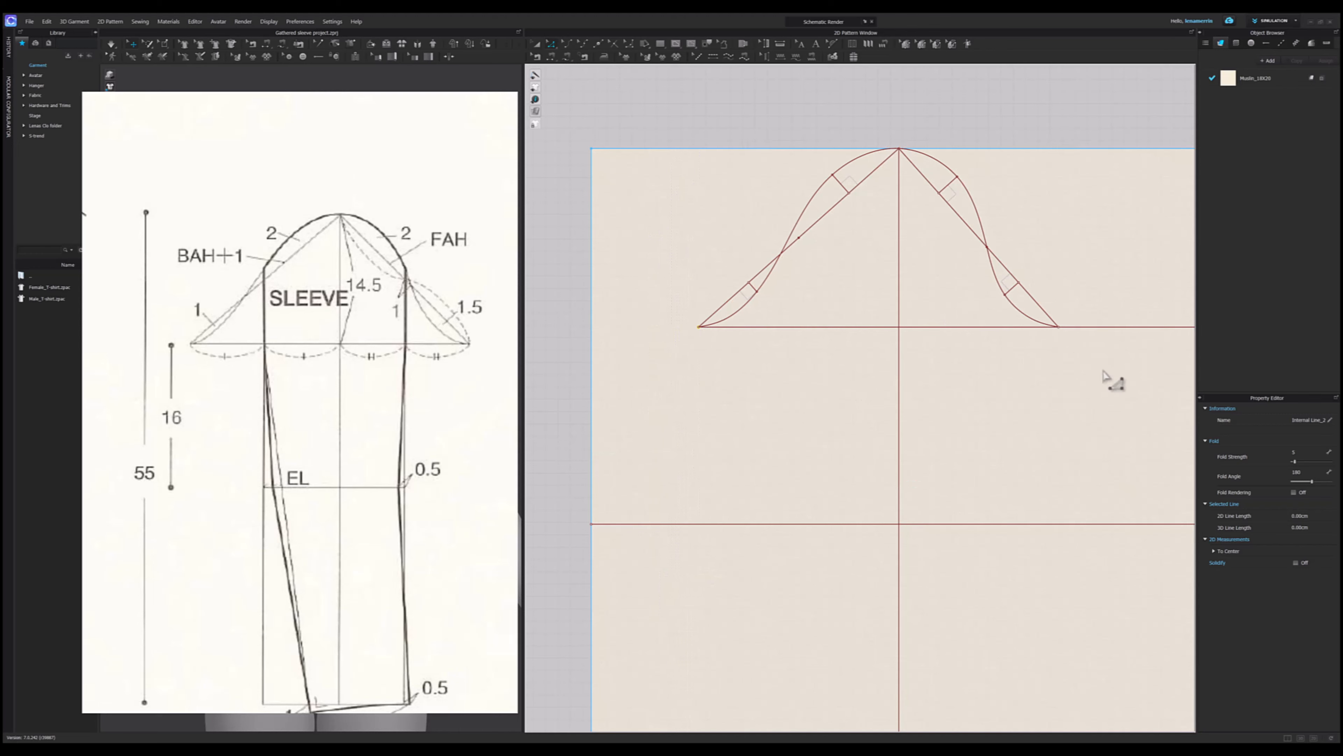
scroll(871, 327, "down", 3)
scroll(872, 328, "down", 1)
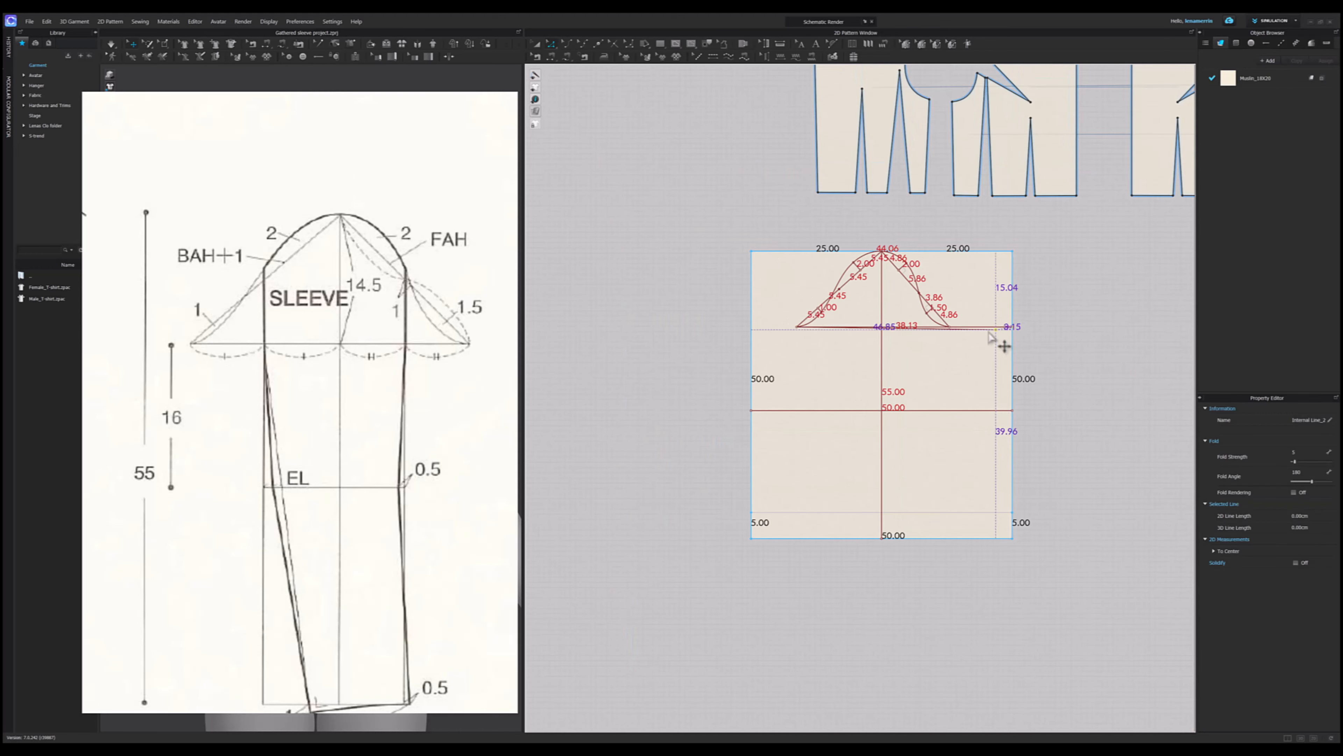
scroll(851, 330, "up", 2)
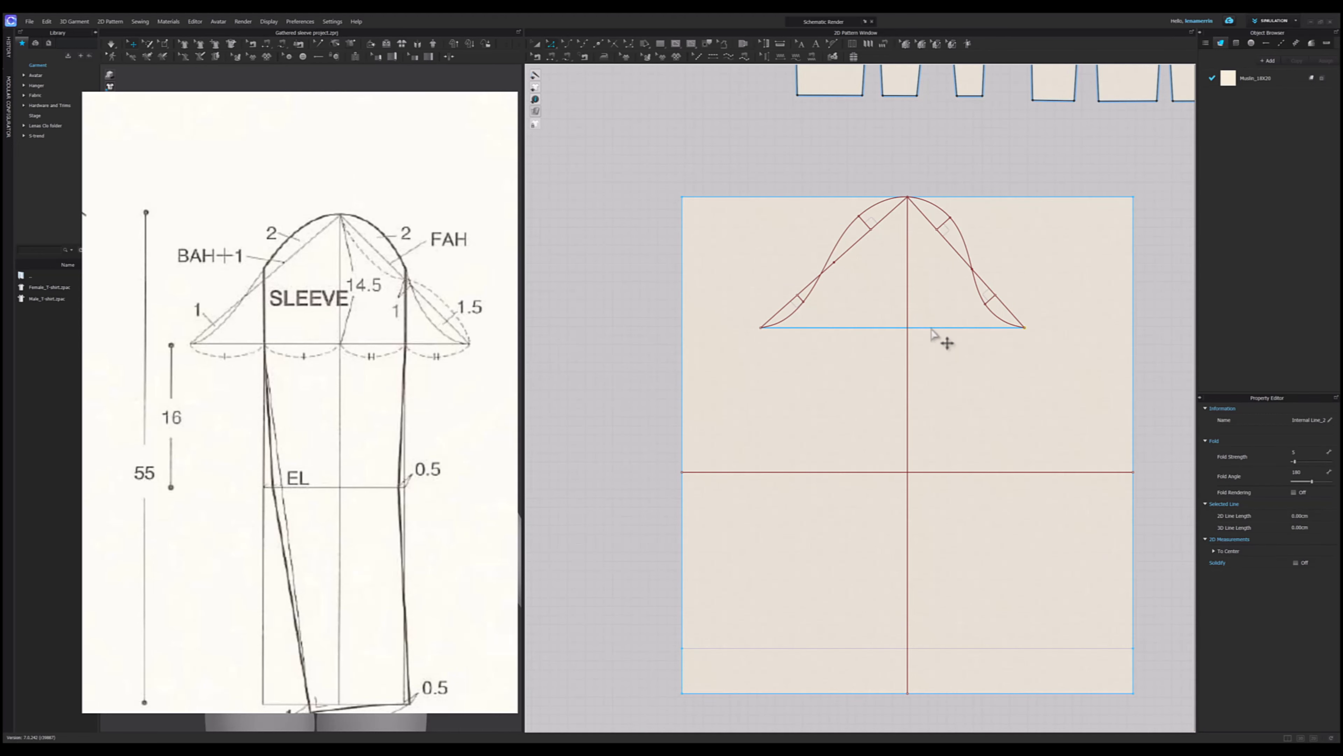
- Add a point where the cap base line crosses the centre line, and split the front half into two equal segments
right_click(932, 328)
left_click(986, 393)
right_click(960, 329)
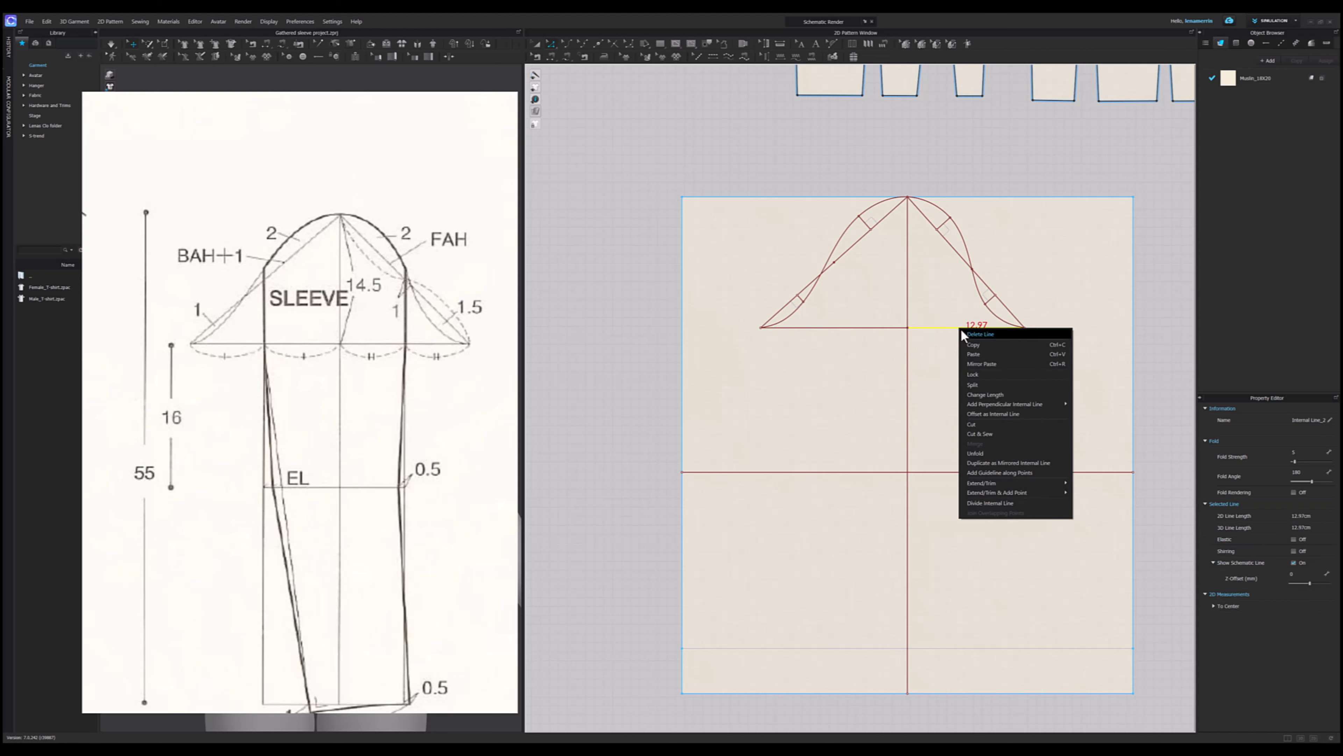
left_click(987, 386)
left_click(621, 393)
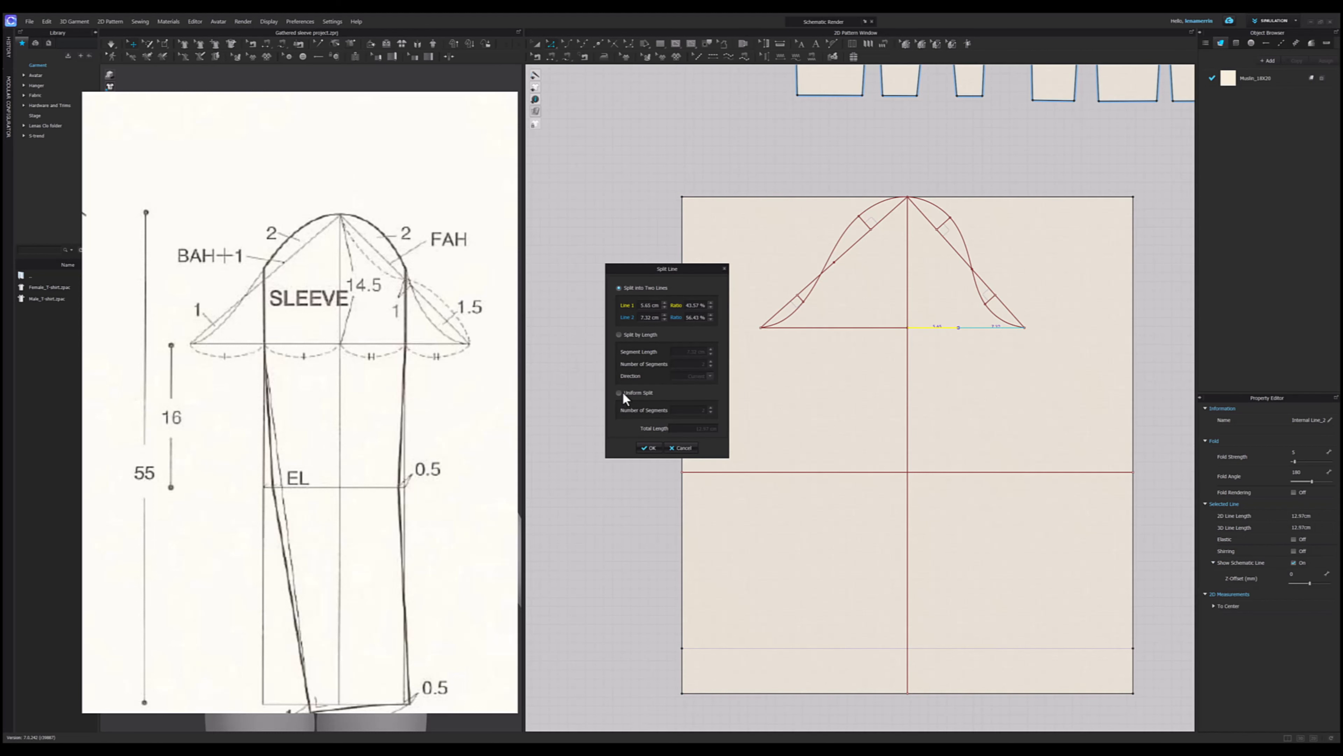
left_click(655, 449)
- Split the back half of the cap base line uniformly into two equal segments
right_click(870, 330)
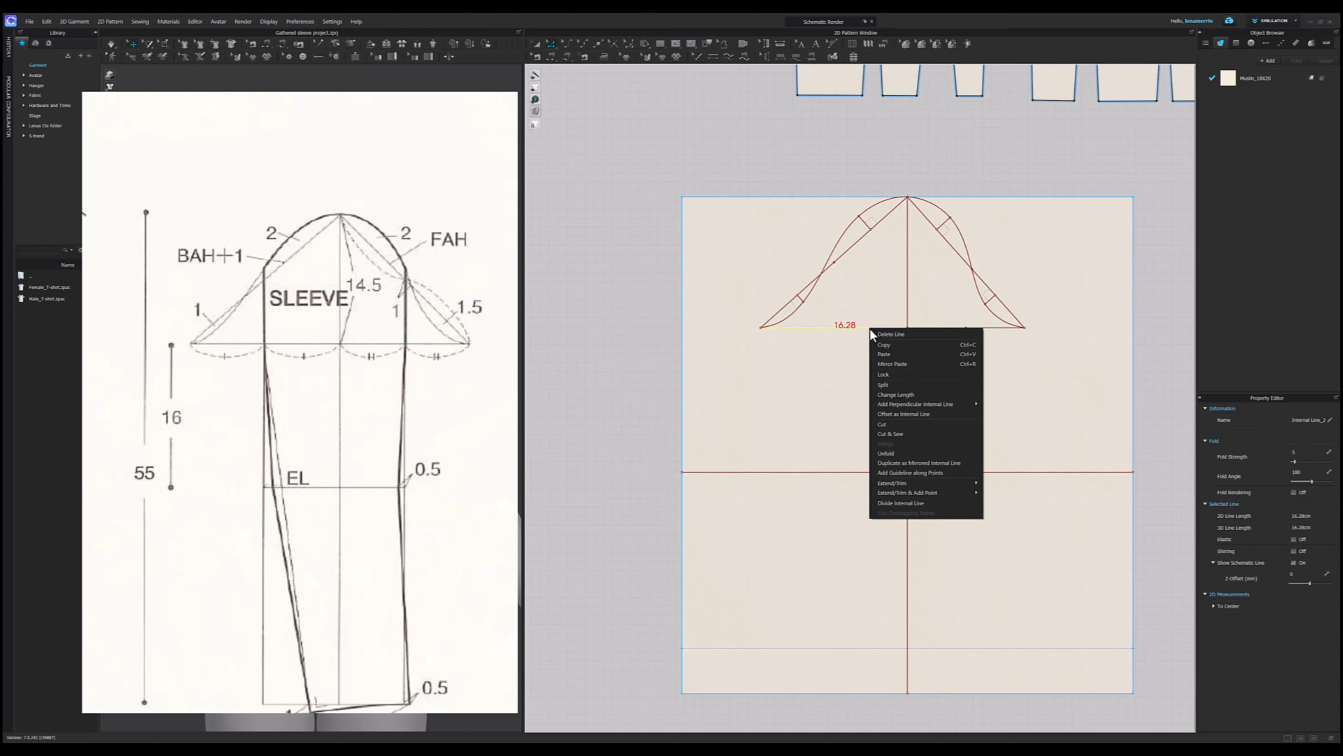
left_click(893, 385)
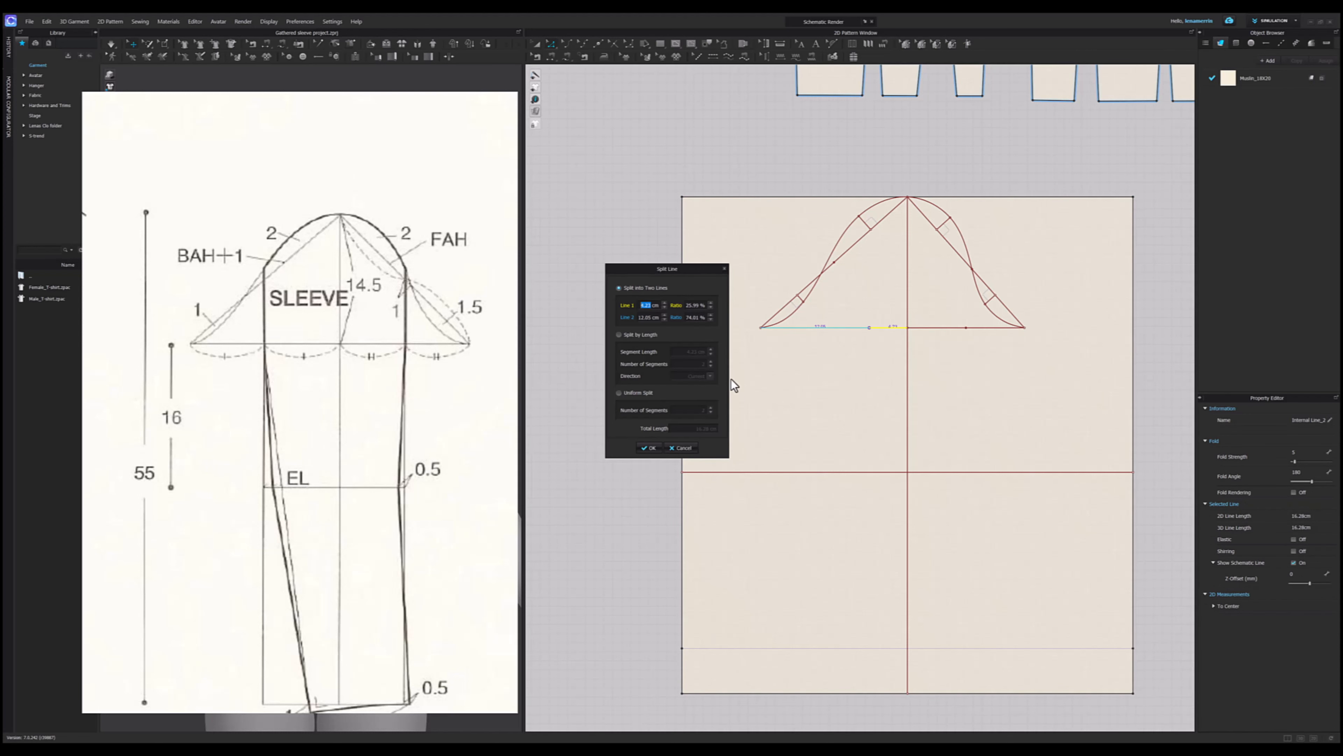
left_click(620, 394)
left_click(650, 448)
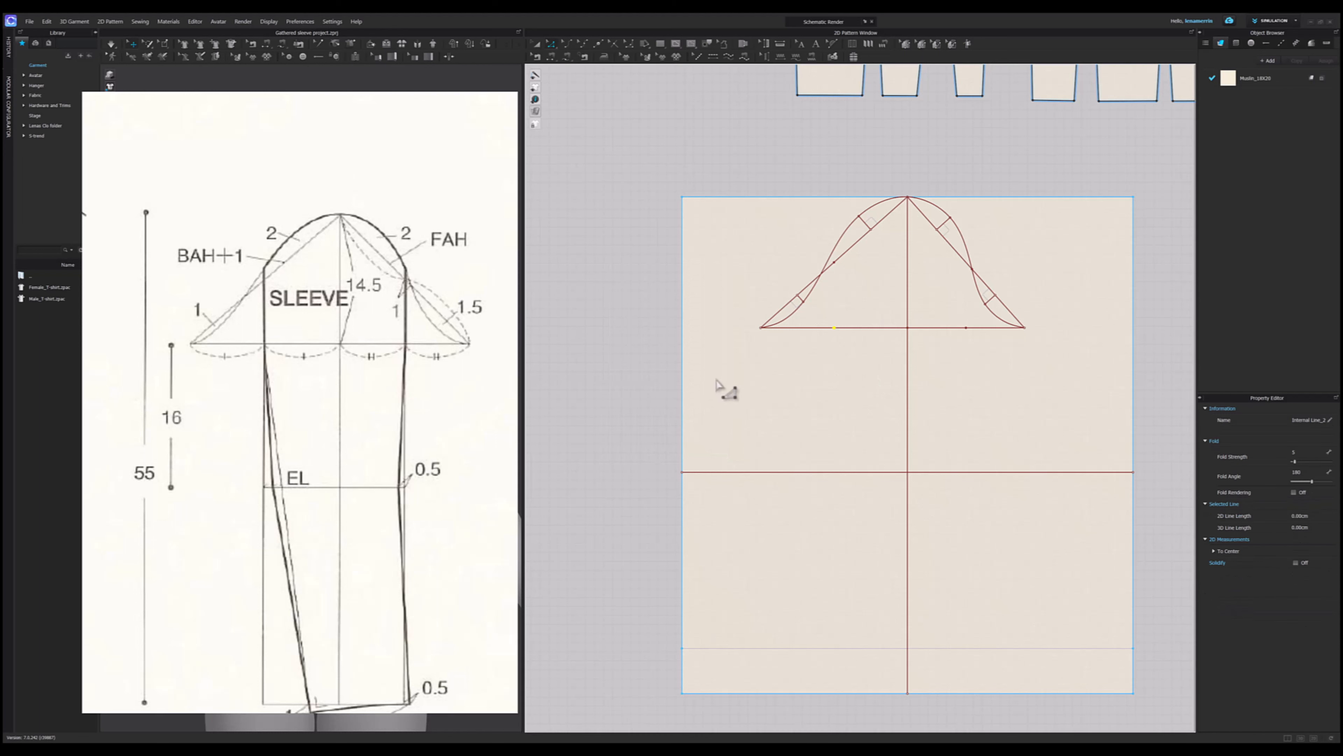
- Draw a vertical internal line from the back half's midpoint on the base line down to the hem
key("g")
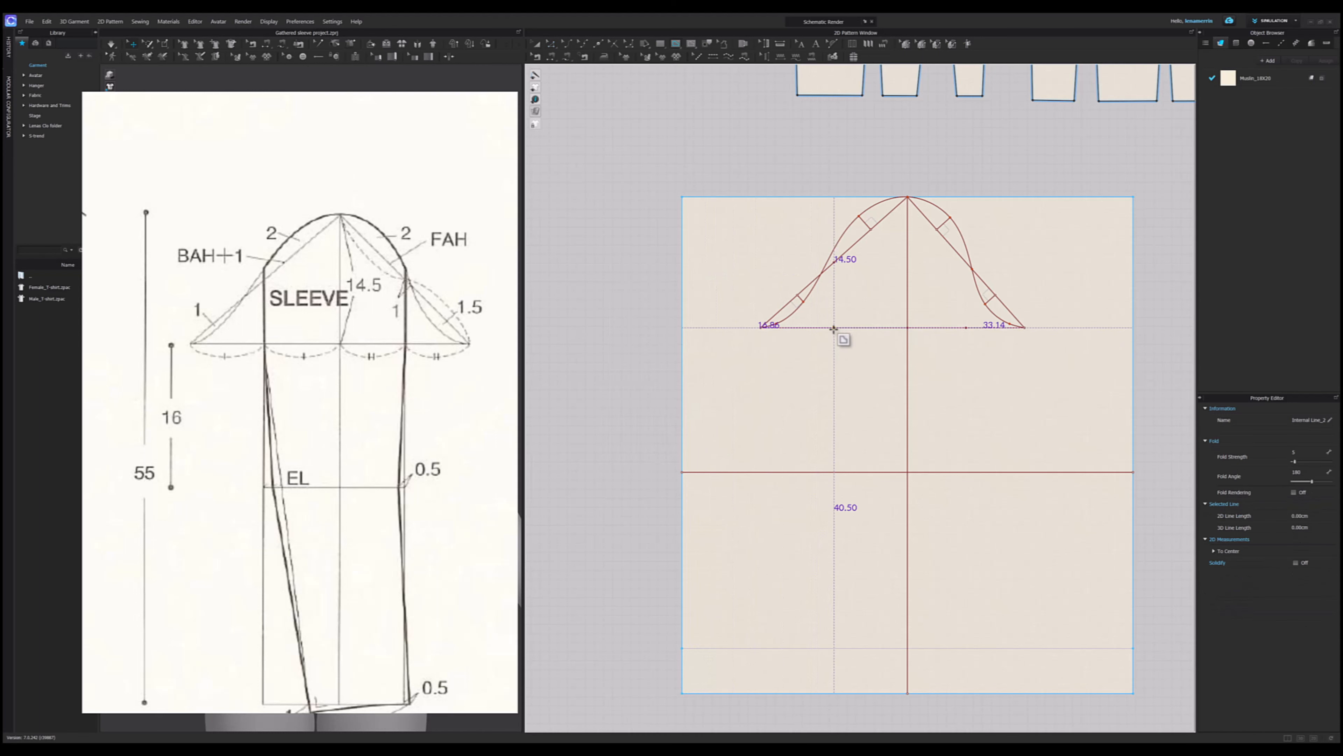
left_click(833, 330)
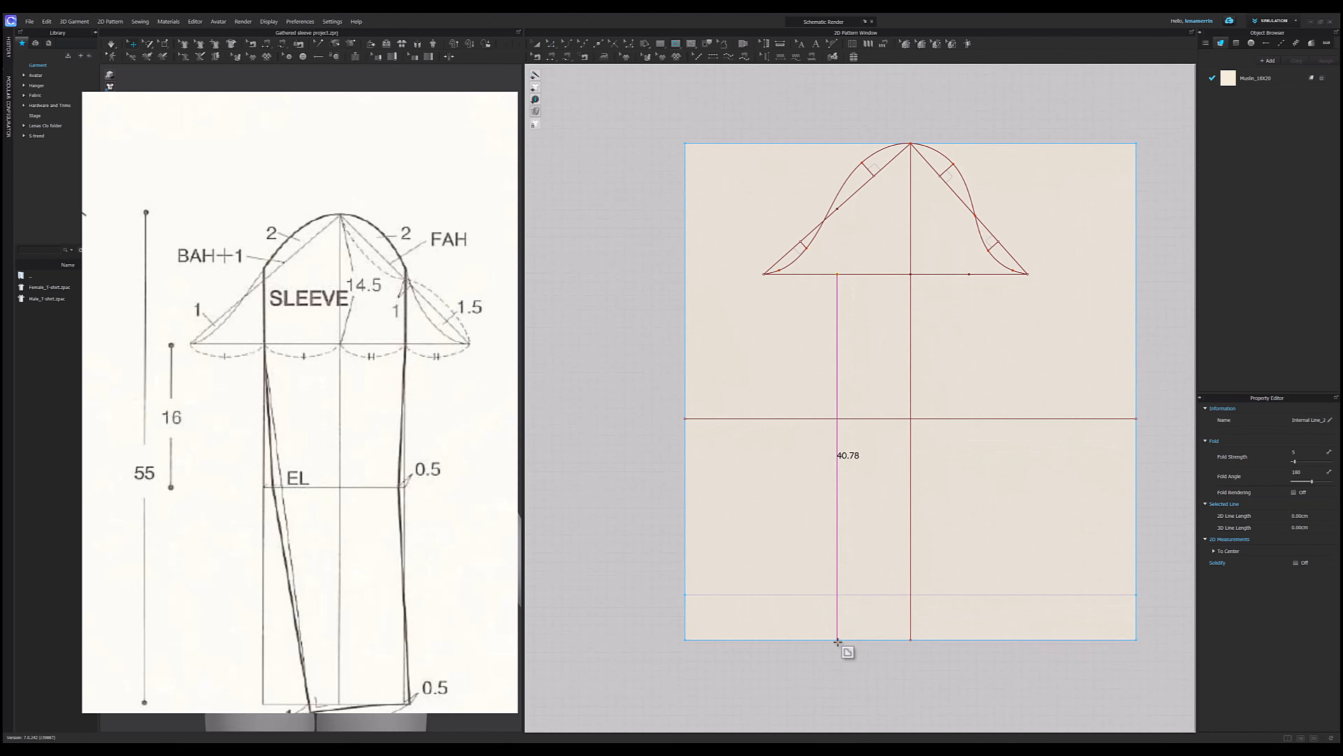
left_click(839, 639)
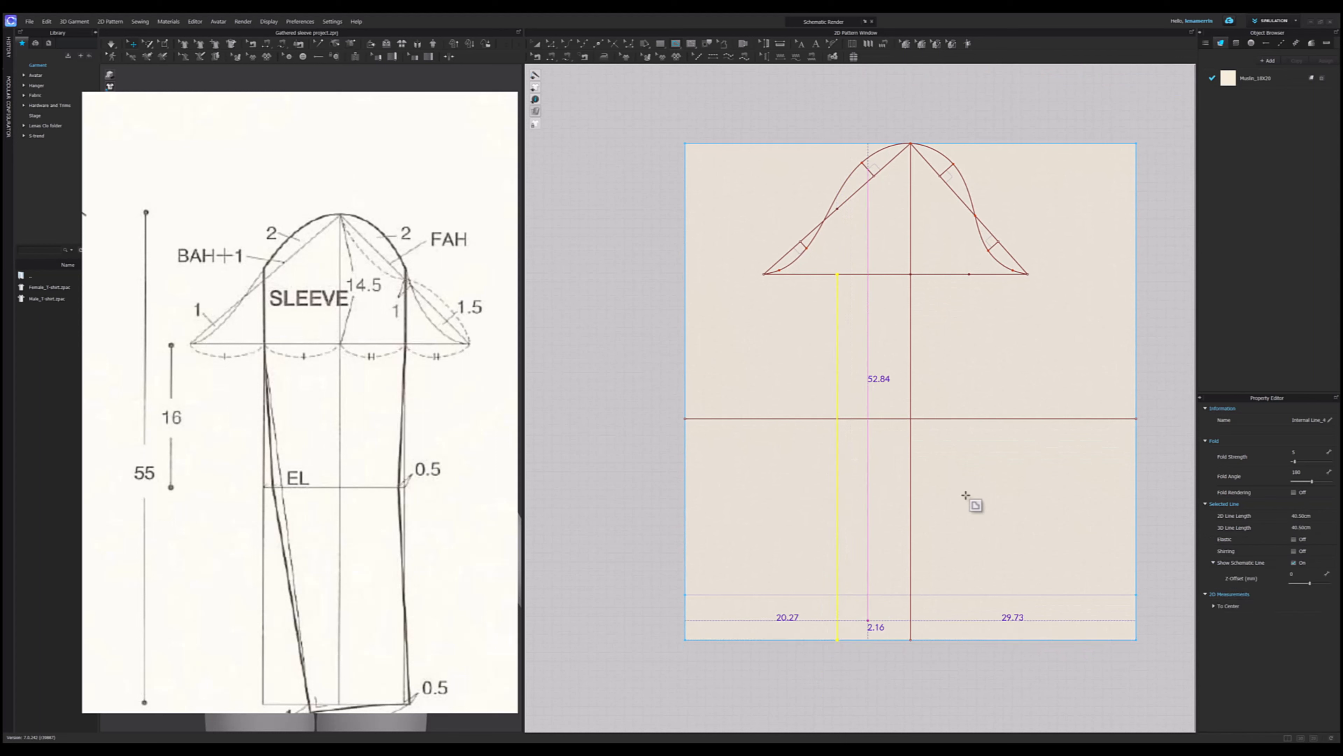
left_click(969, 273)
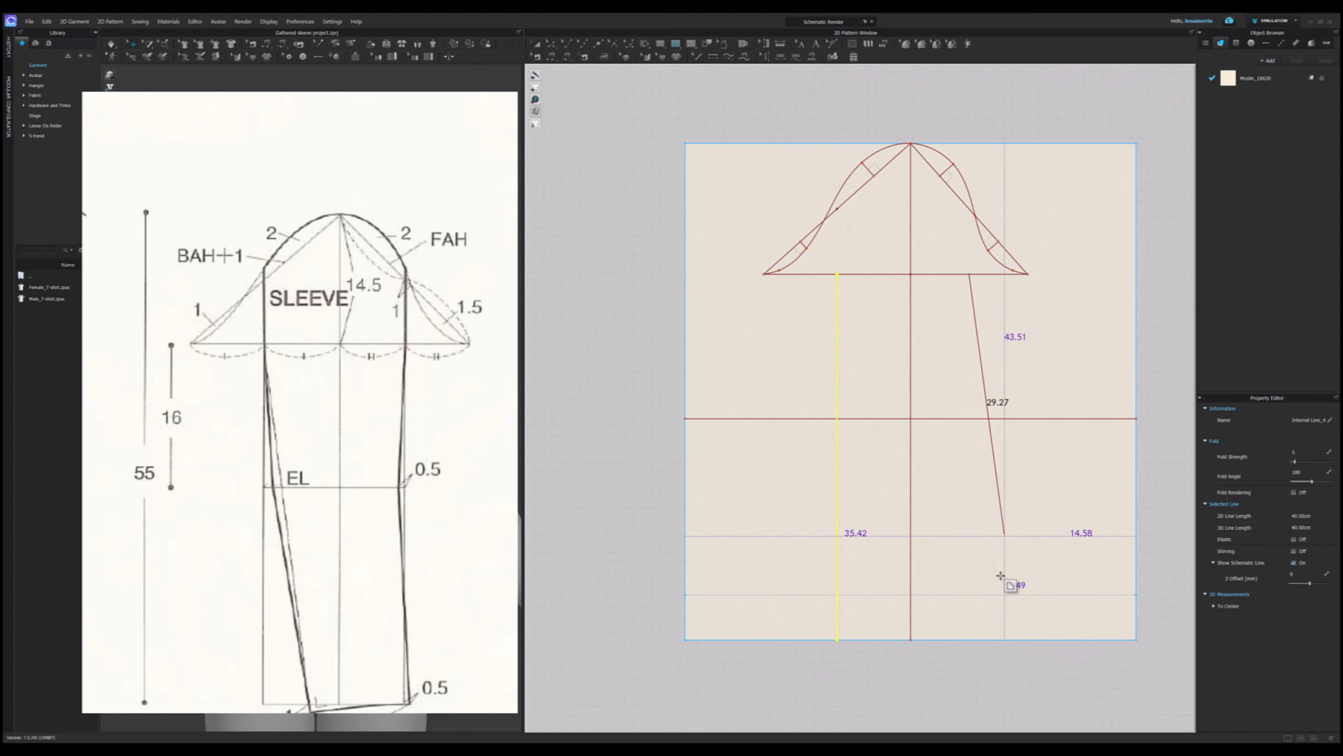
left_click(970, 638)
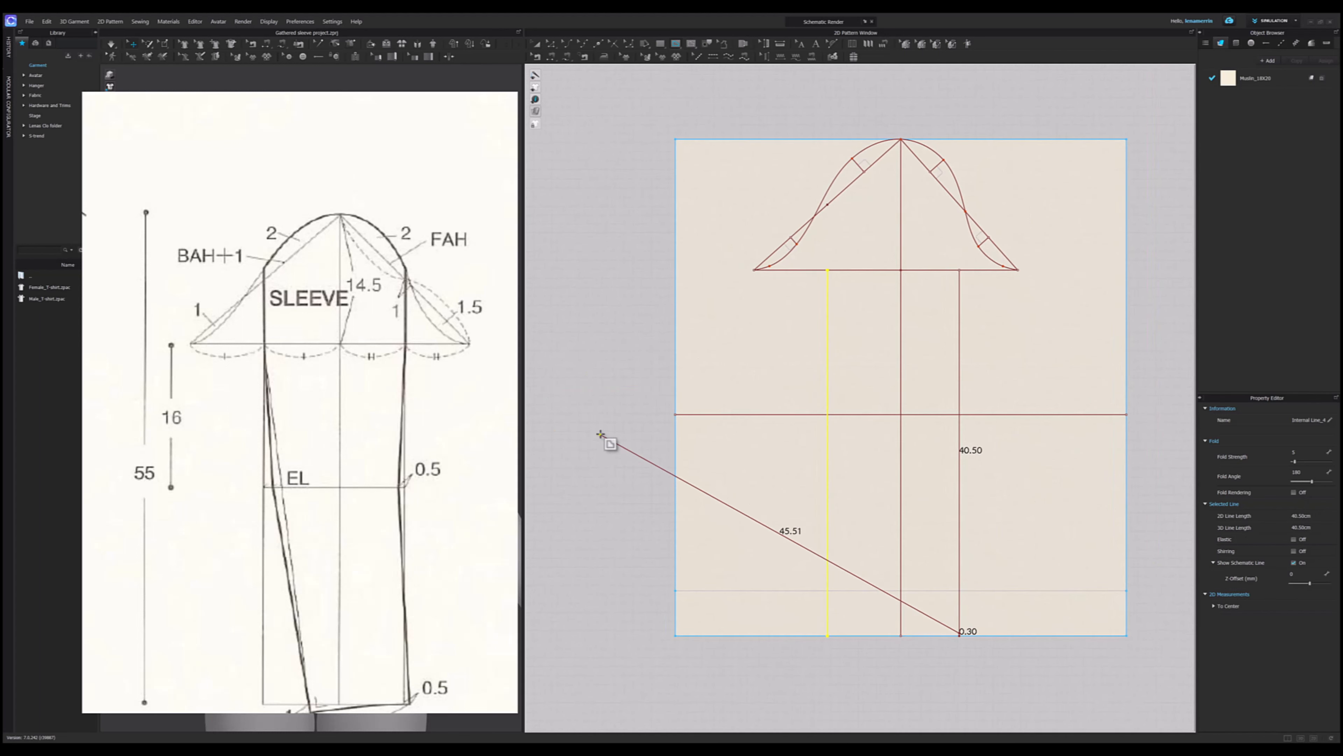
key("Escape")
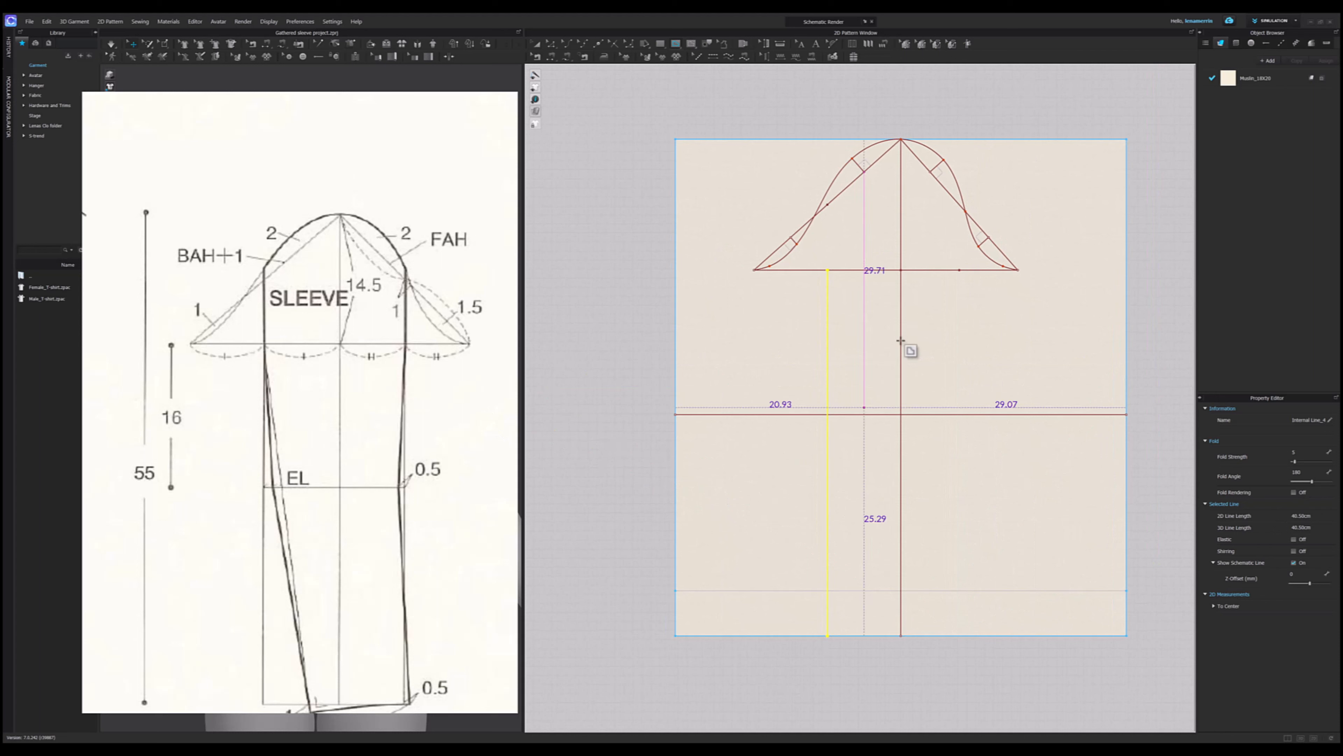
- Draw a vertical internal line from the front half's midpoint on the base line down to the hem
left_click(959, 270)
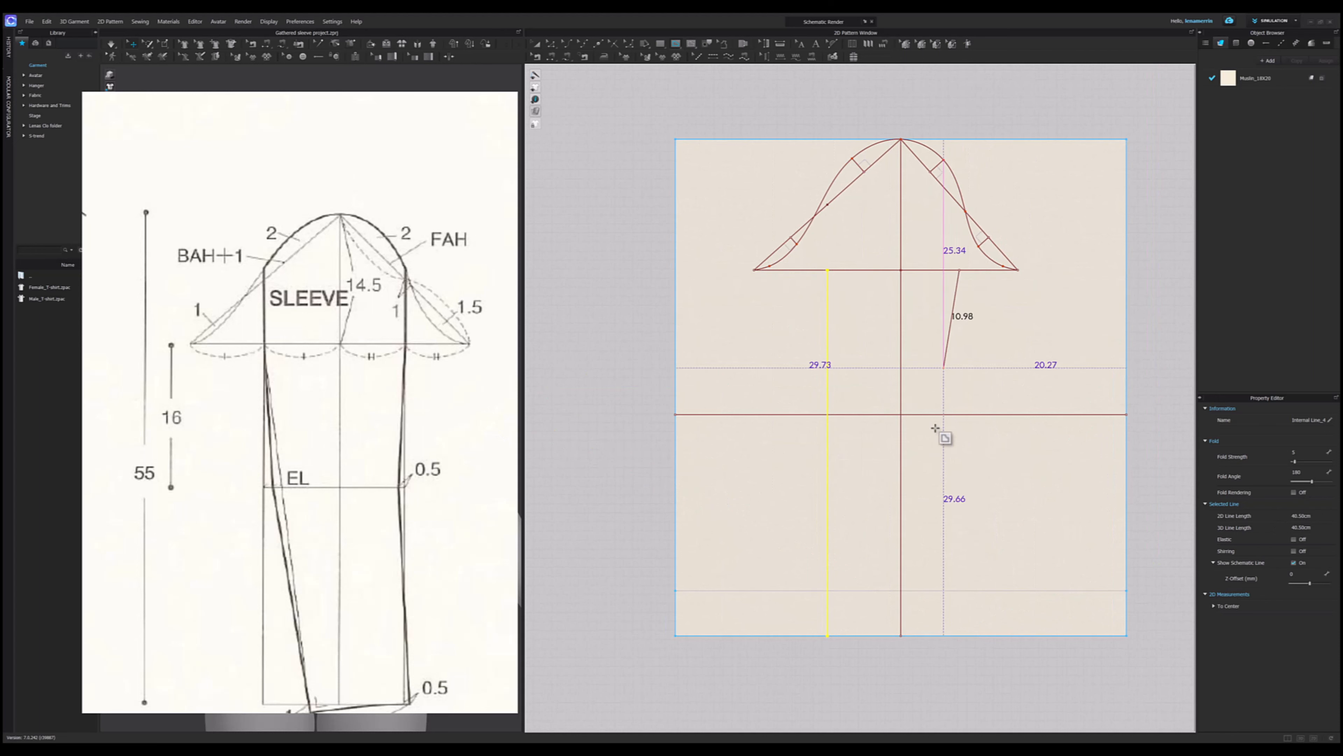
left_click(961, 635)
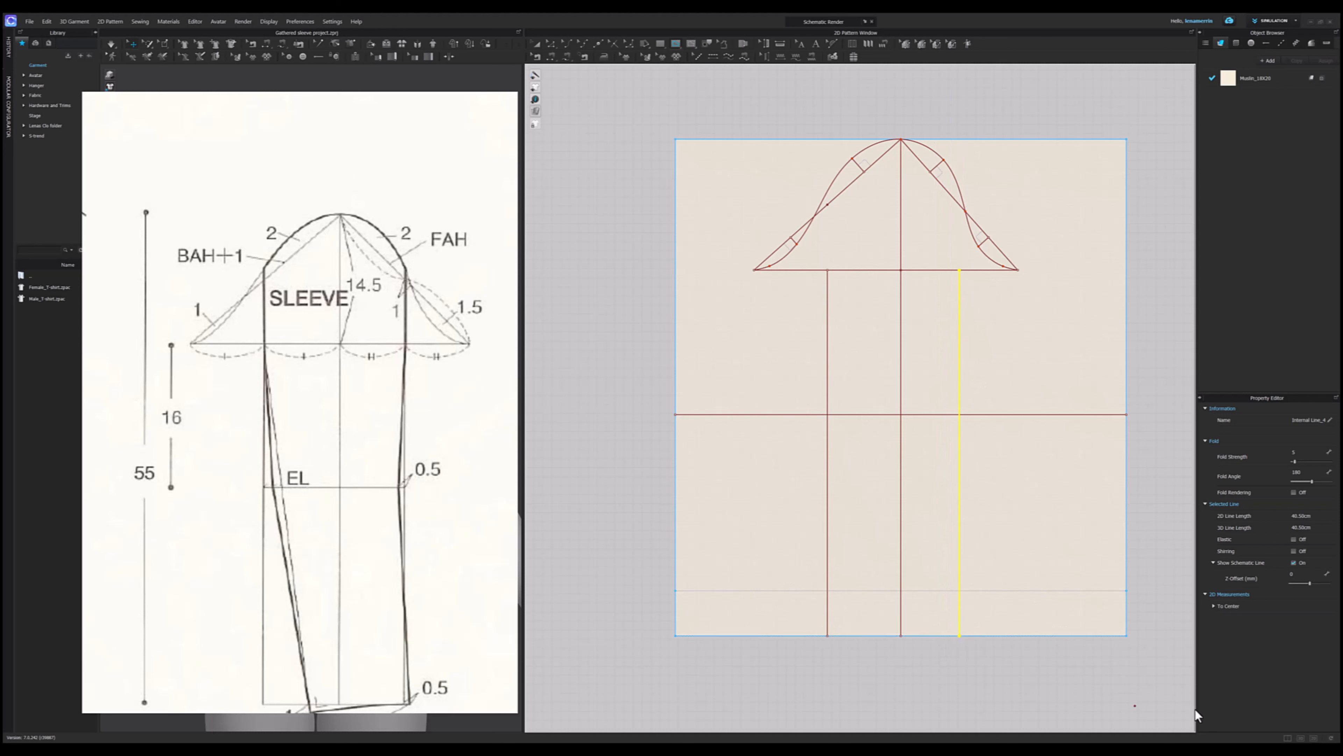
- Add an intersection point where the front vertical line crosses the elbow line
scroll(396, 358, "down", 3)
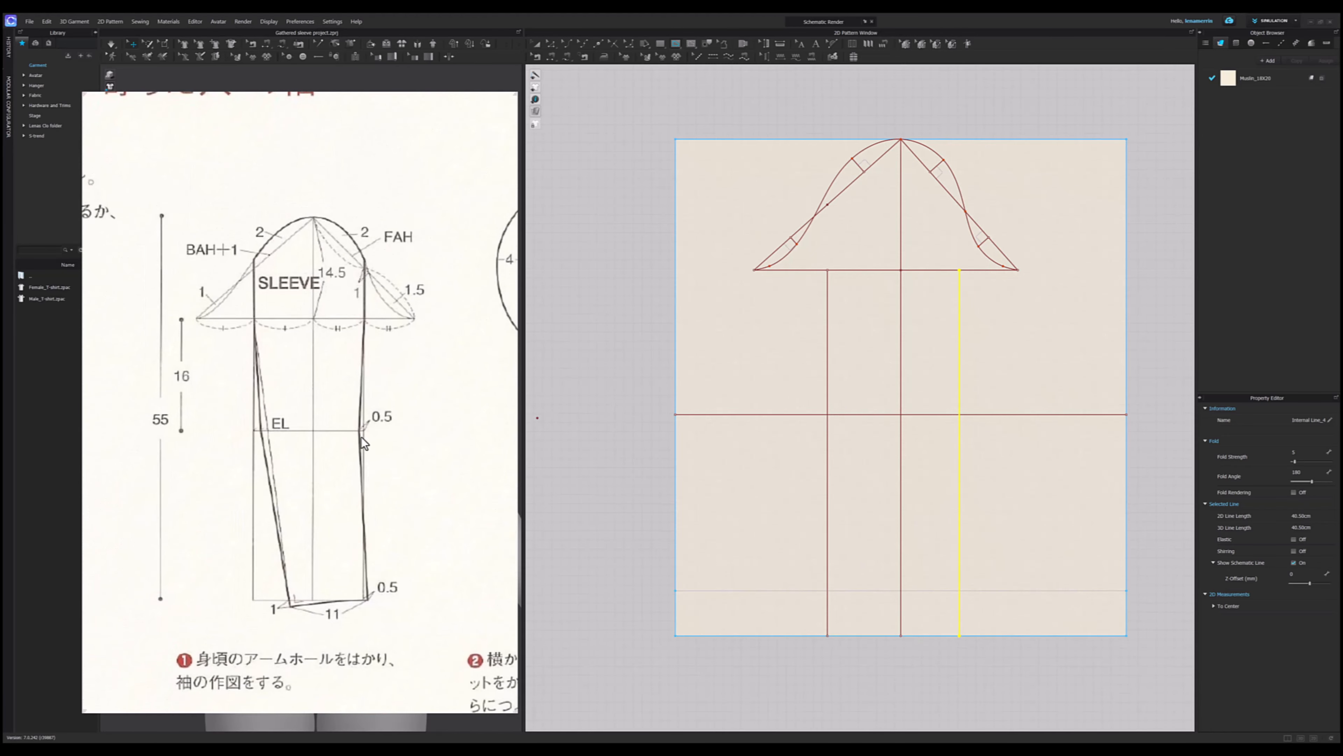
left_click(551, 44)
scroll(1042, 508, "up", 2)
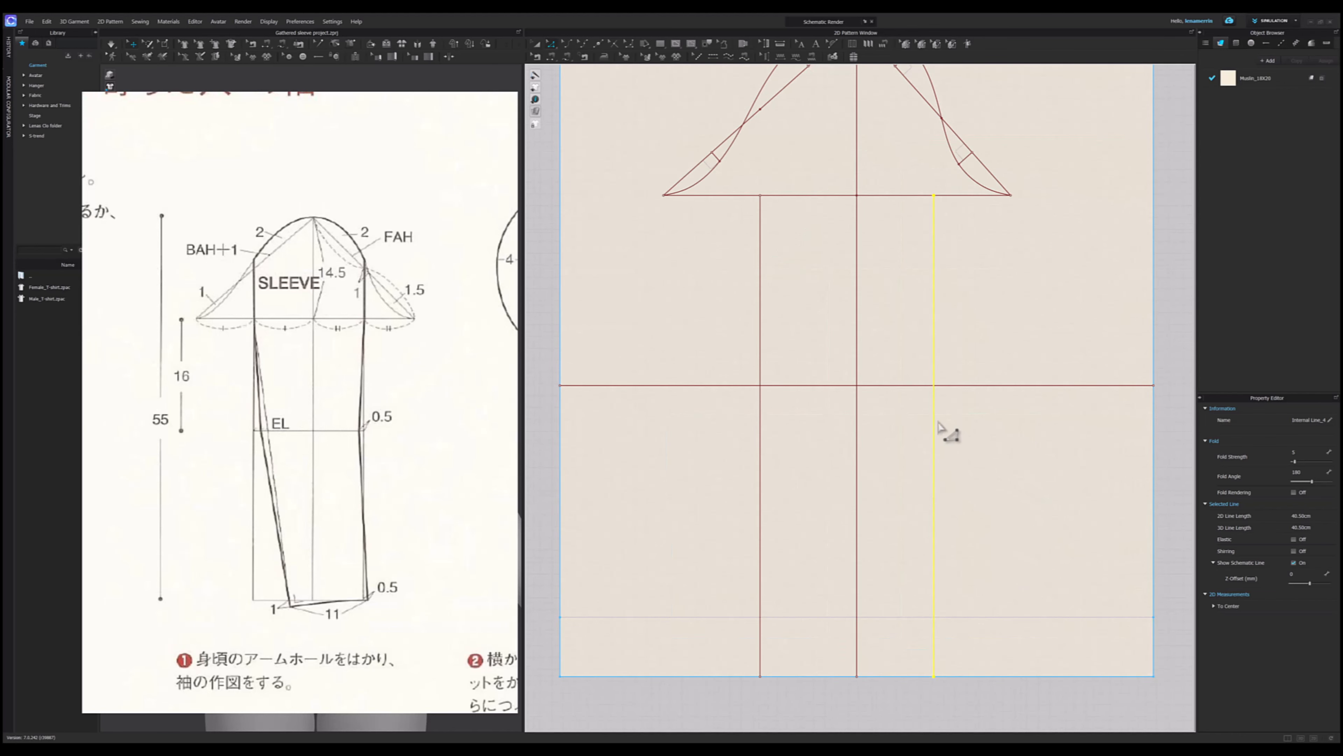
right_click(936, 421)
left_click(982, 492)
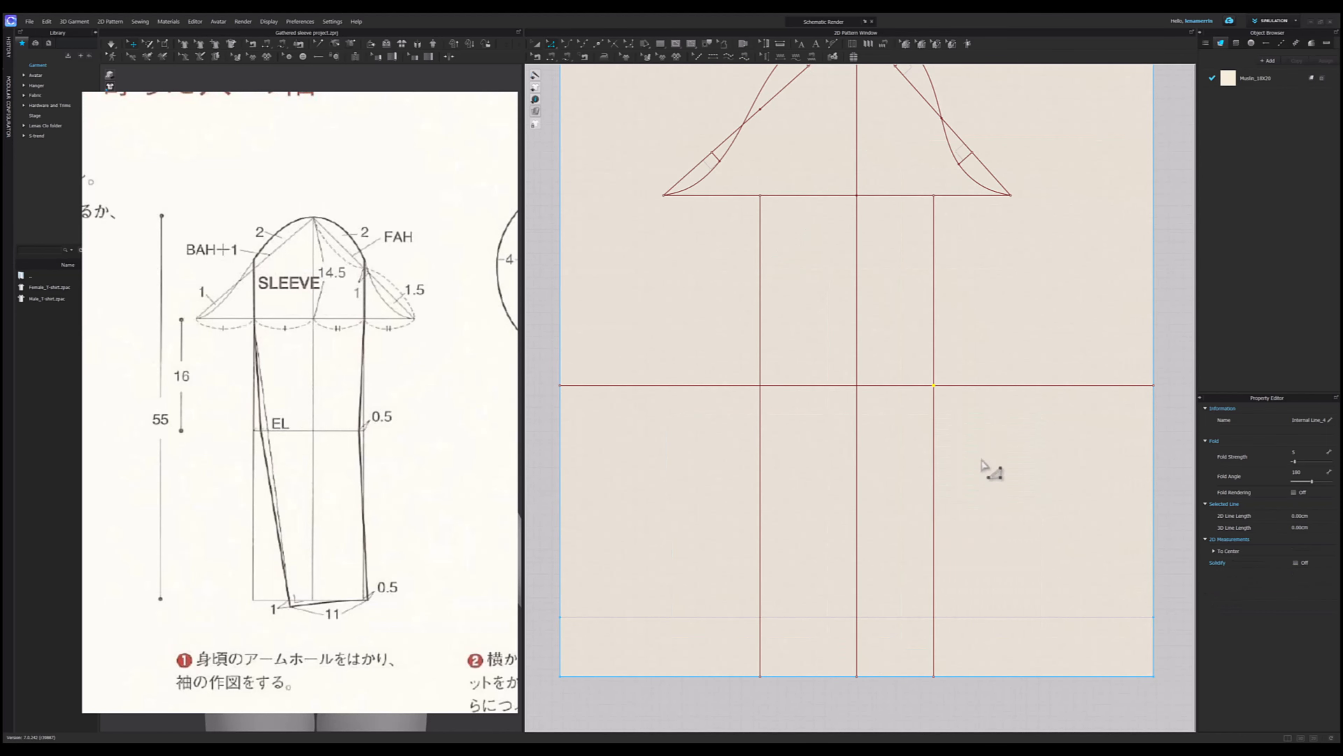
- Move the front line's elbow point 0.5 cm inward along the elbow line
scroll(960, 360, "up", 3)
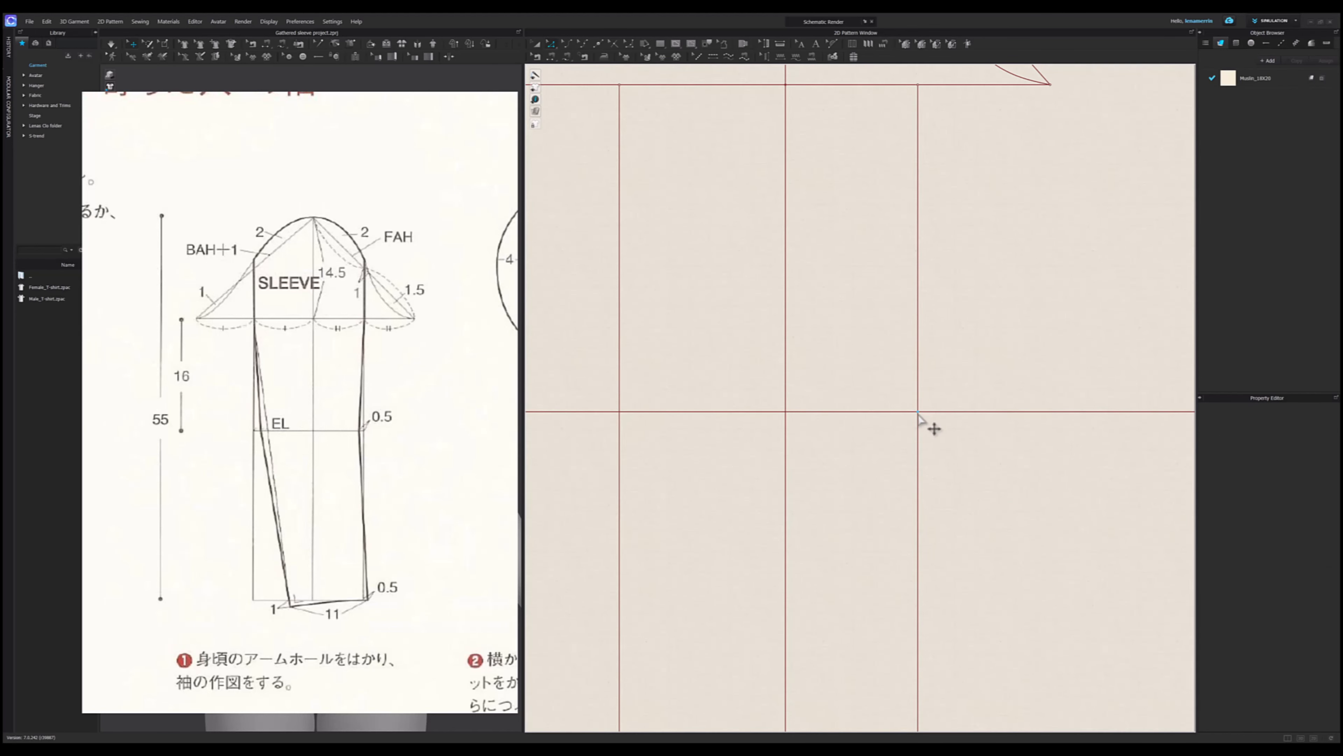
left_click_drag(918, 412, 905, 412)
right_click(904, 412)
type("0.")
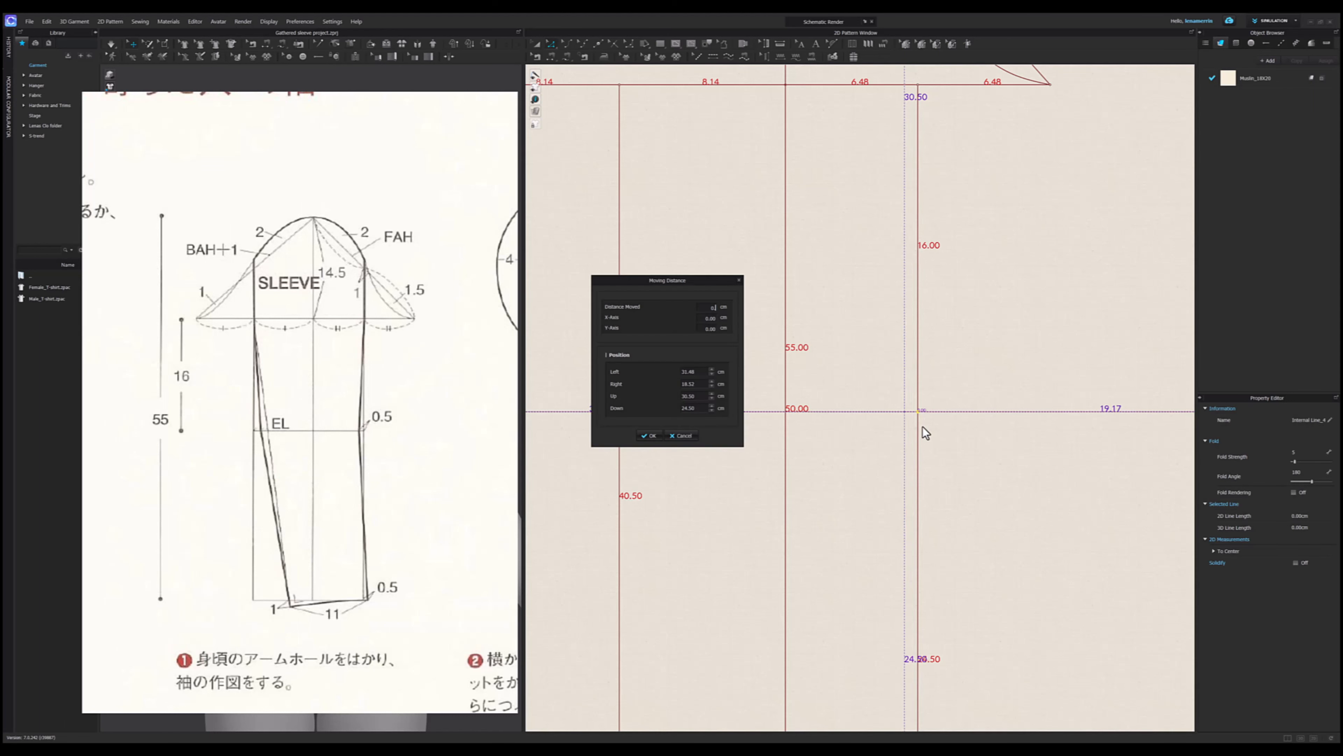
key("Return")
- Move the front line's hem end 0.5 cm outward along the hem
scroll(959, 360, "down", 5)
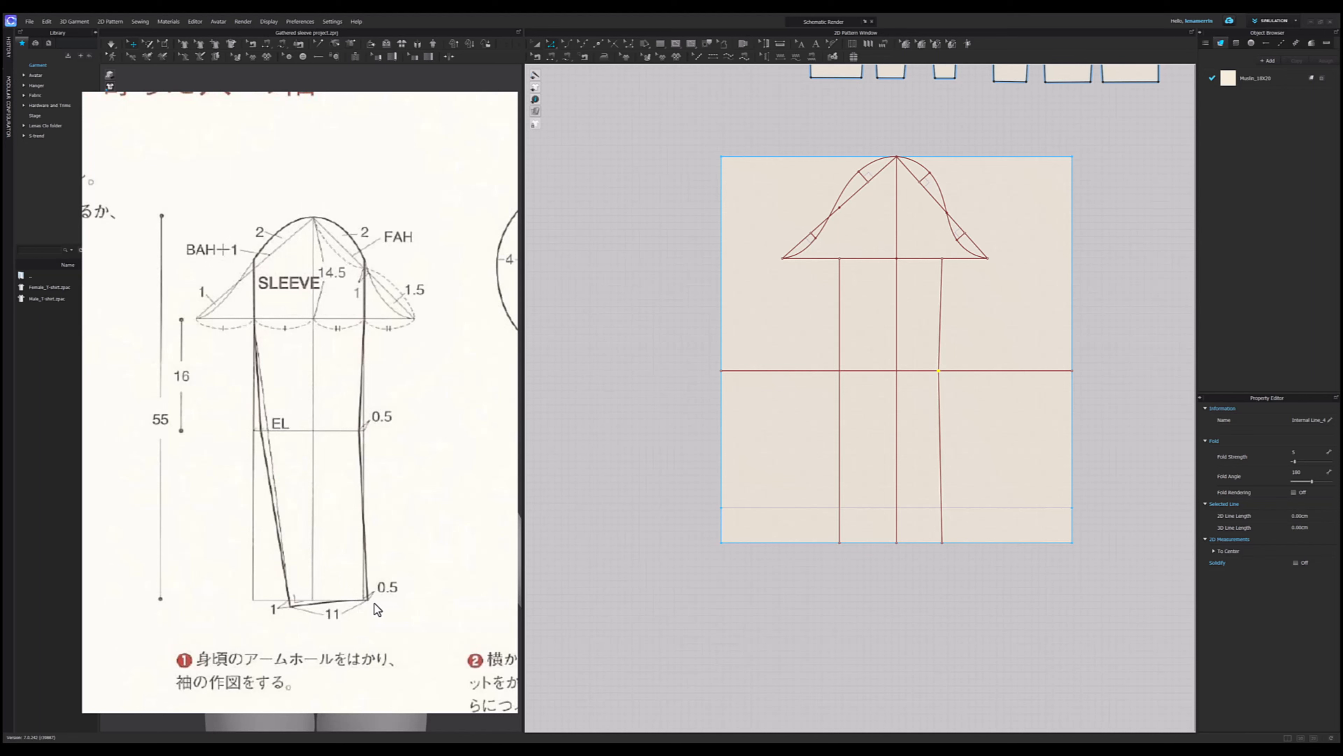
scroll(817, 595, "up", 3)
scroll(1008, 545, "up", 3)
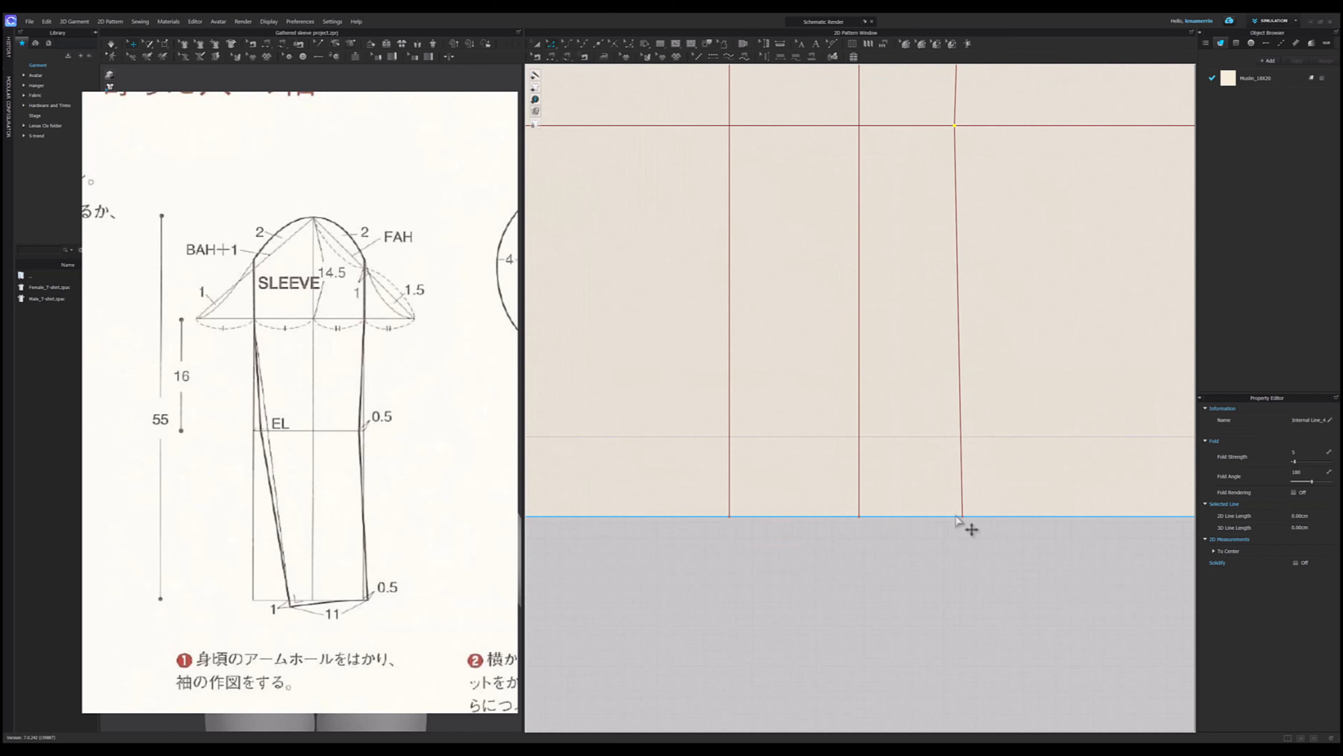
left_click_drag(963, 518, 976, 517)
right_click(989, 516)
key("Return")
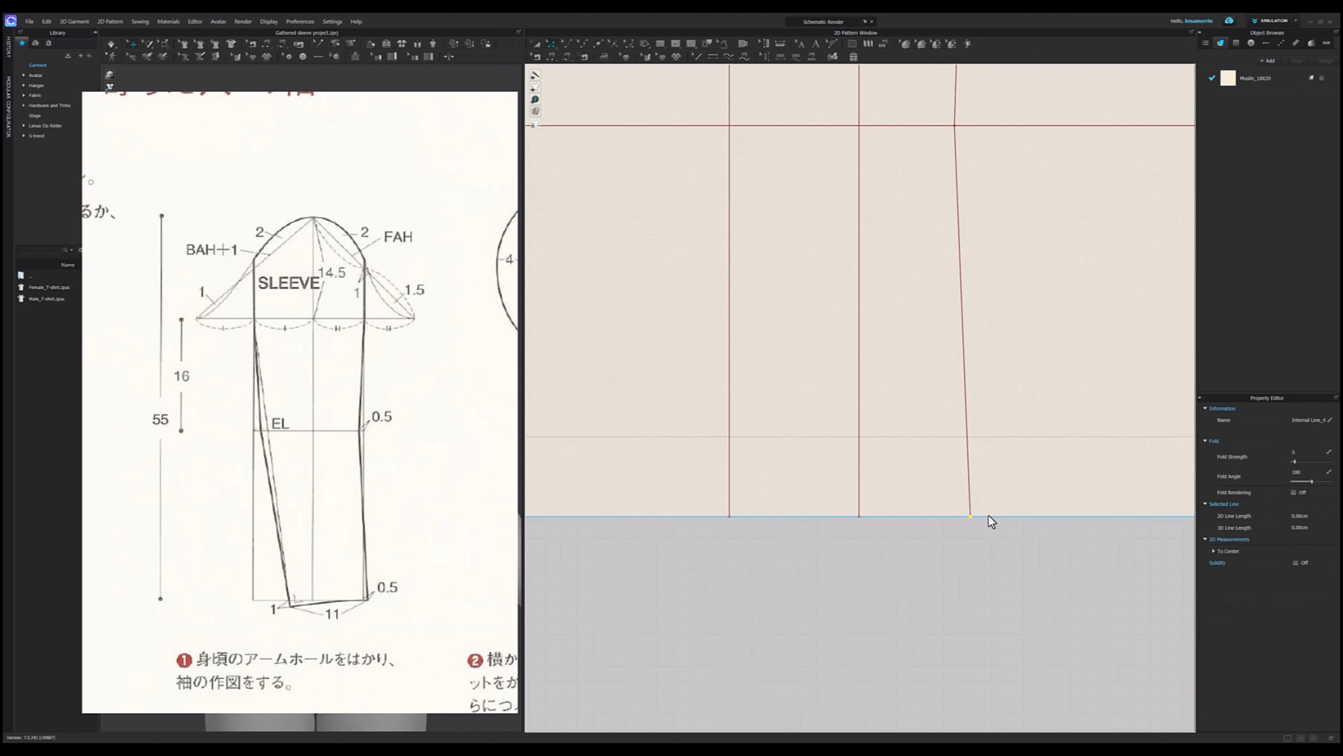
- Create an internal circle with an 11 cm radius centred on the front line's hem end
scroll(994, 520, "down", 5)
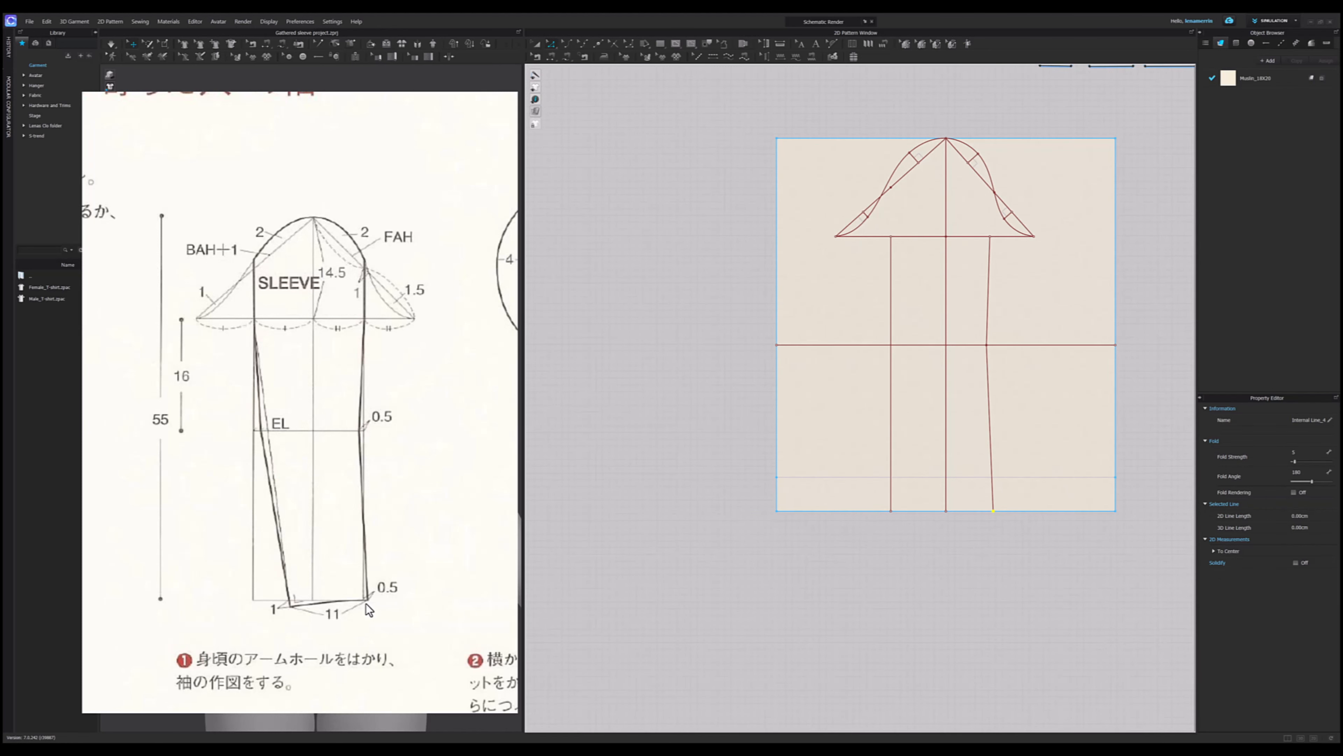
scroll(993, 522, "up", 3)
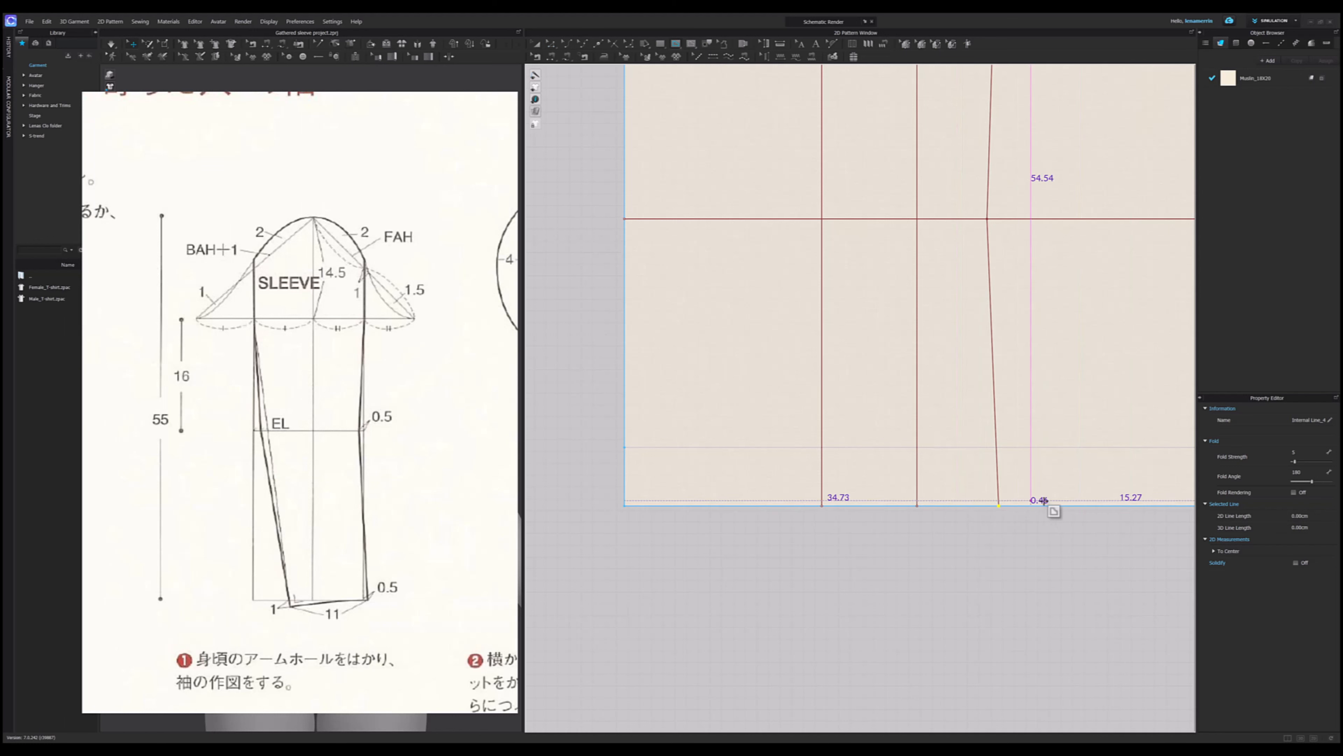
left_click(1000, 506)
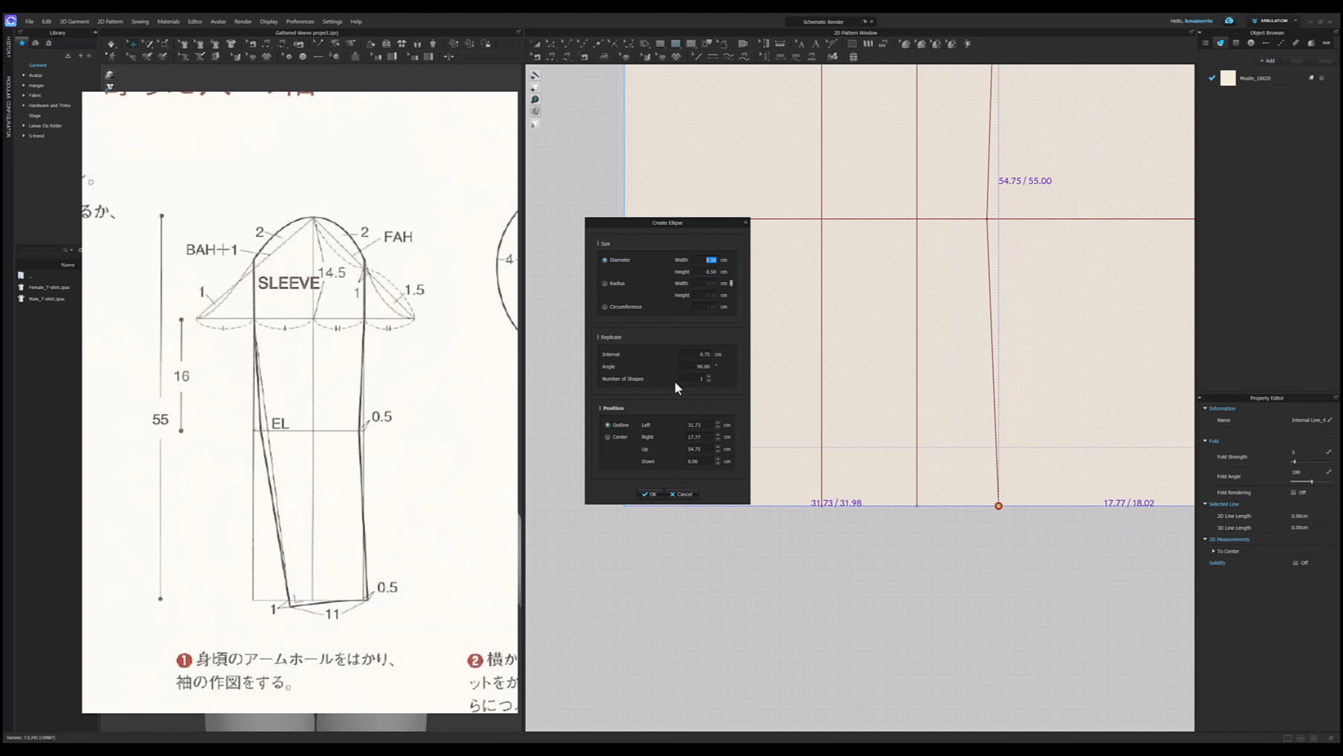
left_click(615, 284)
type("11")
left_click(649, 493)
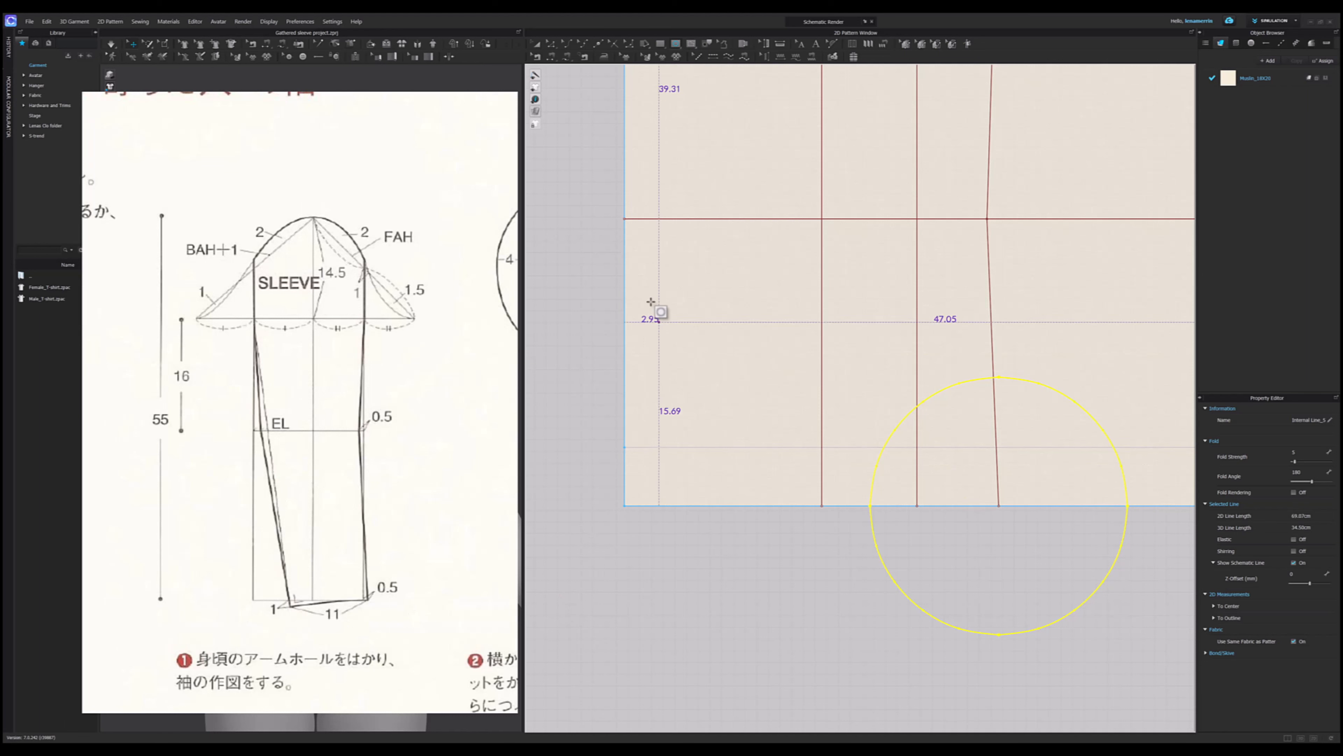
scroll(810, 435, "down", 3)
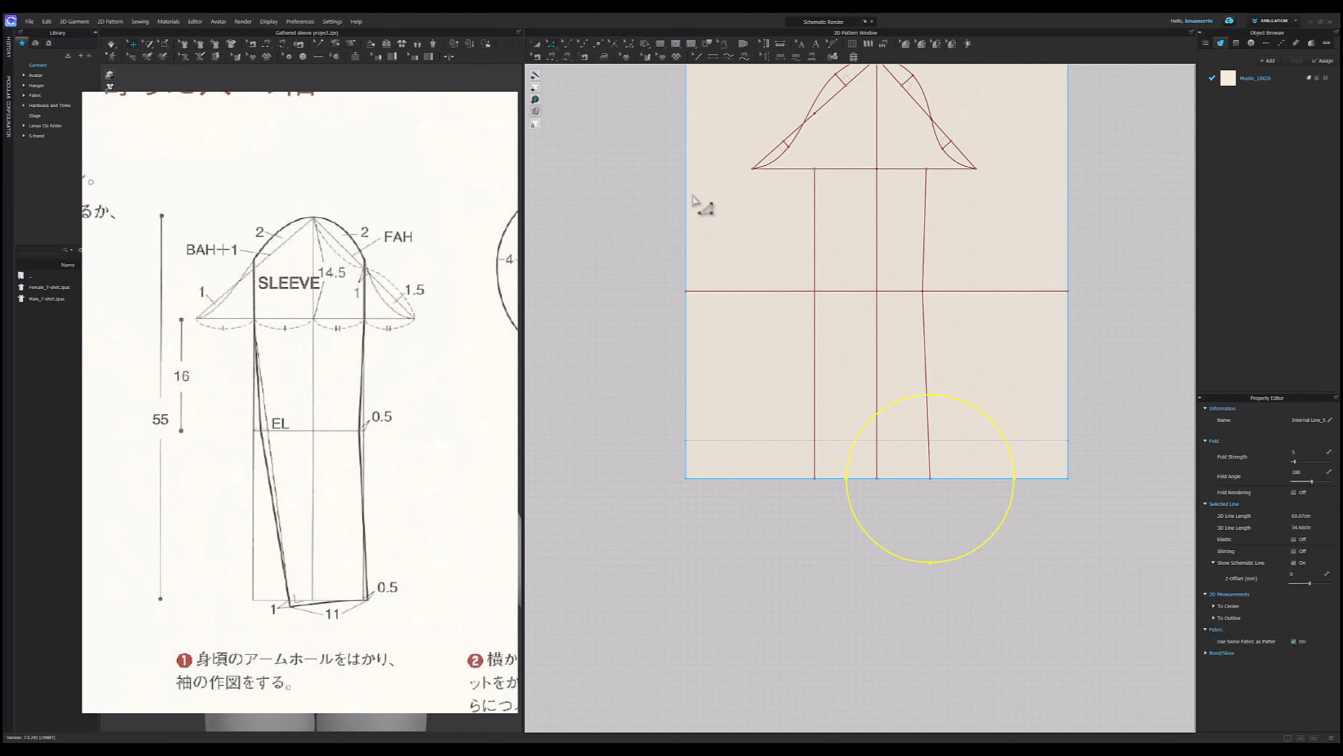
scroll(812, 524, "up", 2)
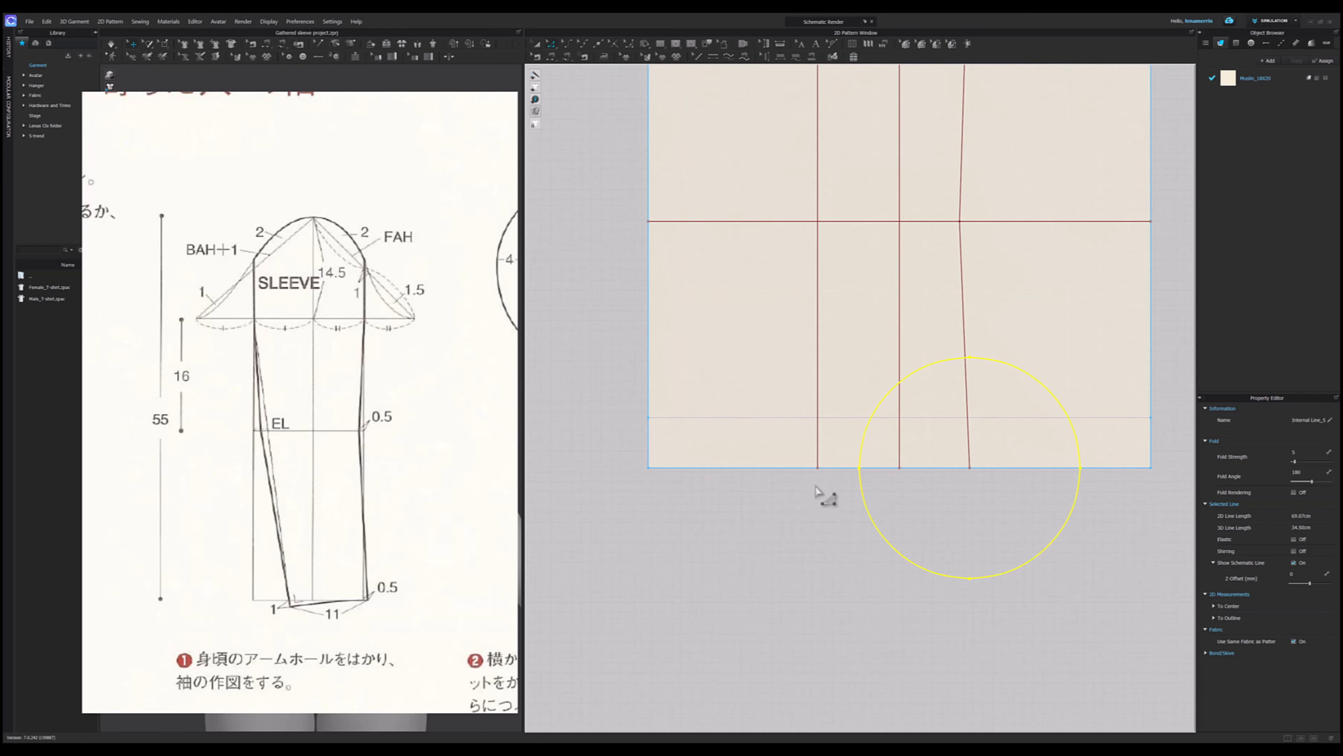
- Move the back line's hem end to the point where the 11 cm circle crosses the hem
left_click(817, 477)
left_click_drag(819, 469, 860, 469)
scroll(860, 471, "up", 2)
scroll(861, 471, "up", 4)
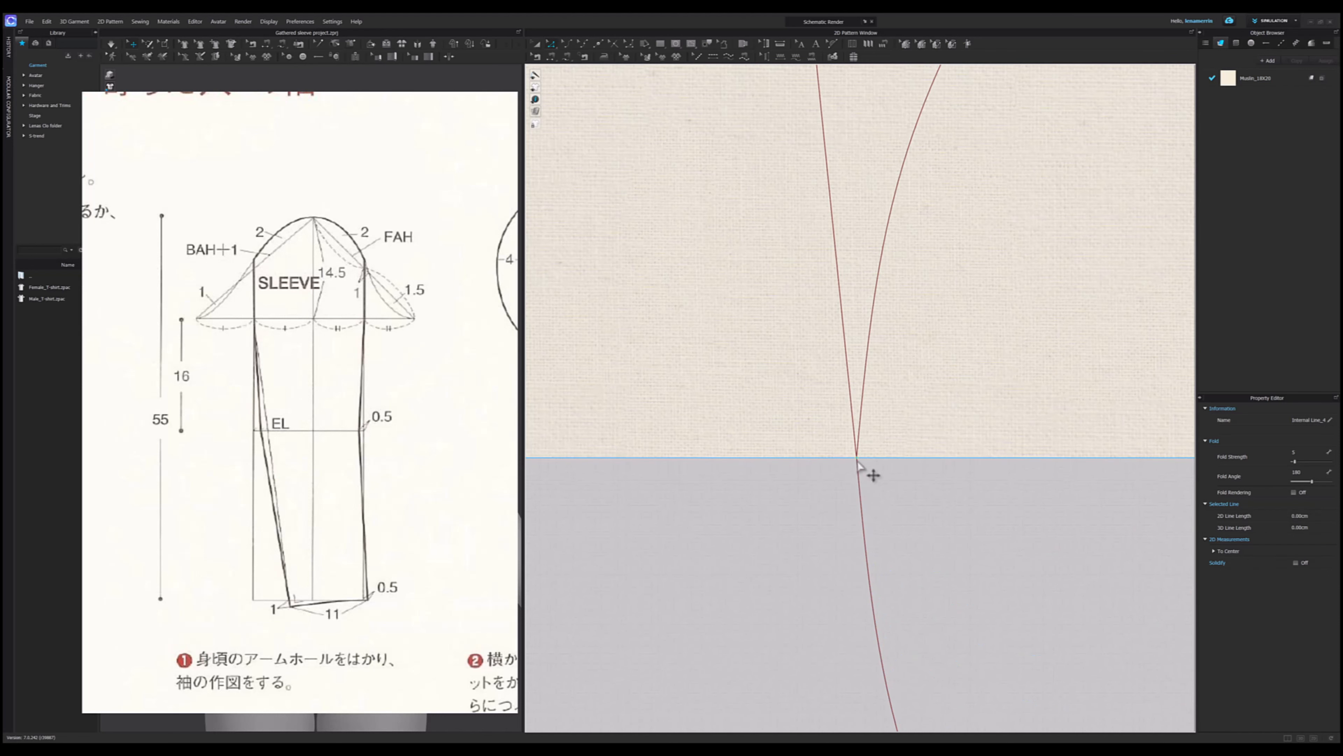
- Extend the back line's lower end 1 cm past the hem along the line's own direction
left_click_drag(860, 473, 862, 491)
right_click(861, 487)
key("Return")
scroll(820, 464, "down", 3)
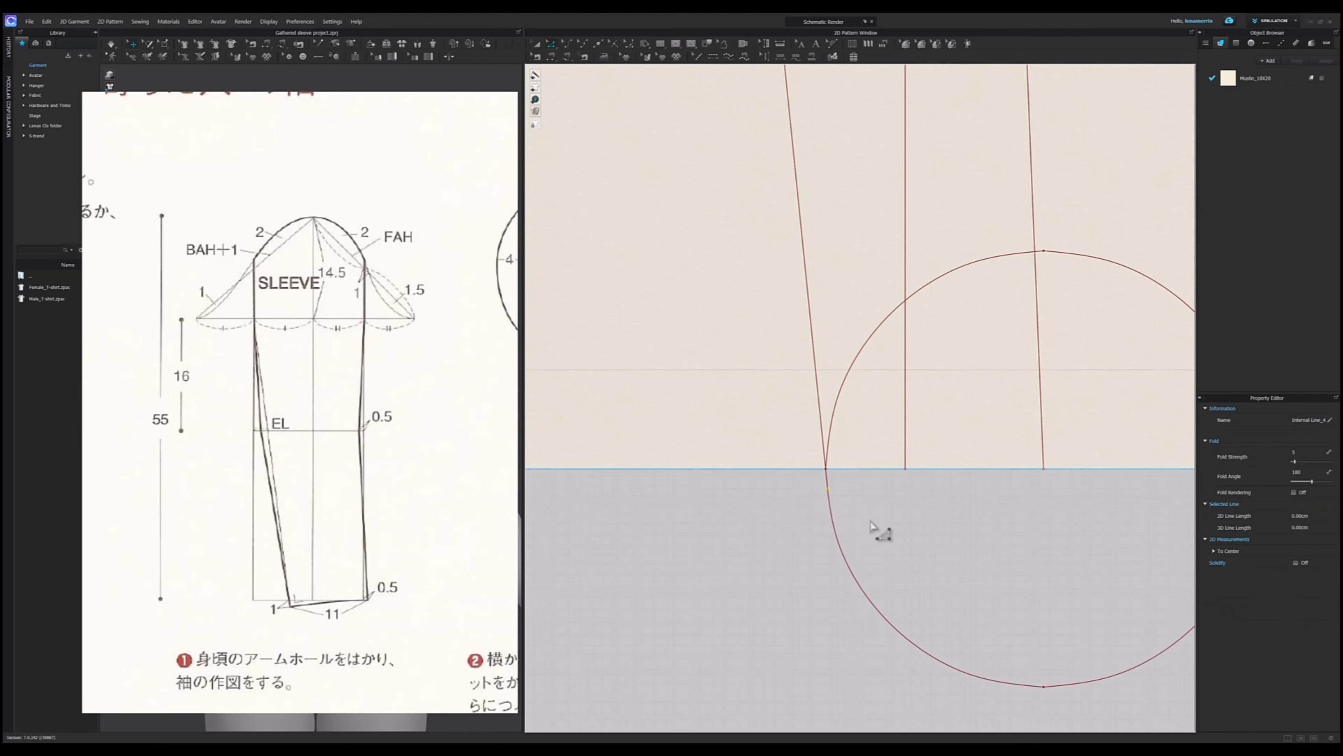
- Delete the 11 cm radius construction circle around the front line's hem end
key("a")
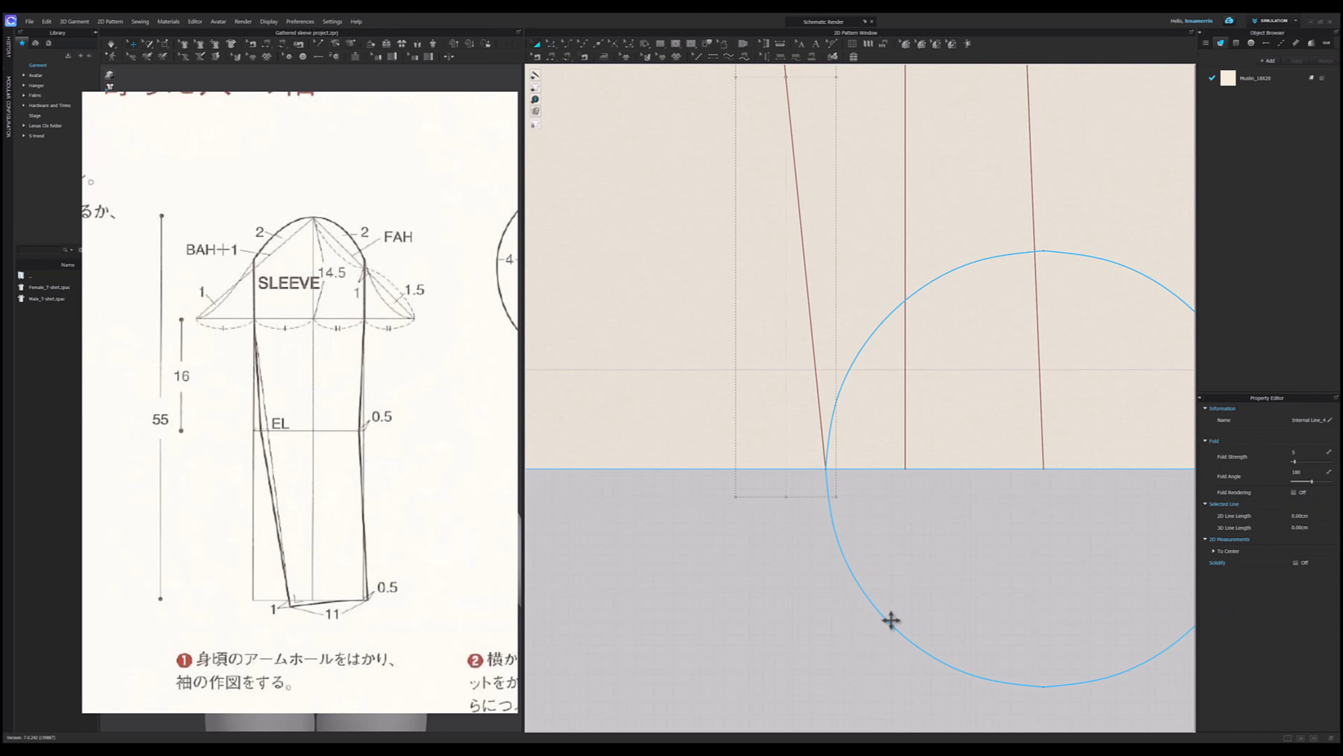
left_click(889, 621)
key("Delete")
scroll(777, 664, "down", 2)
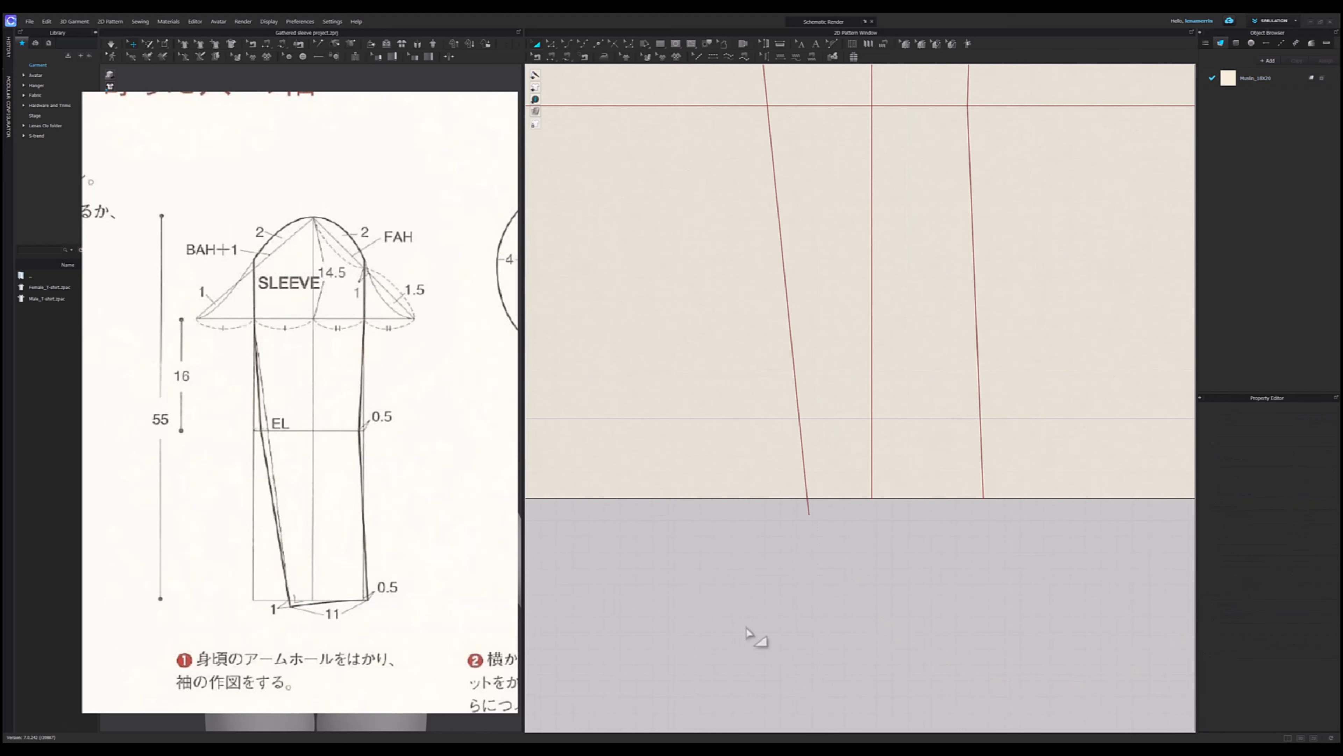
- Add a reversed perpendicular internal line at 90°, 11 cm long, from the back line's lower end towards the front line
key("g")
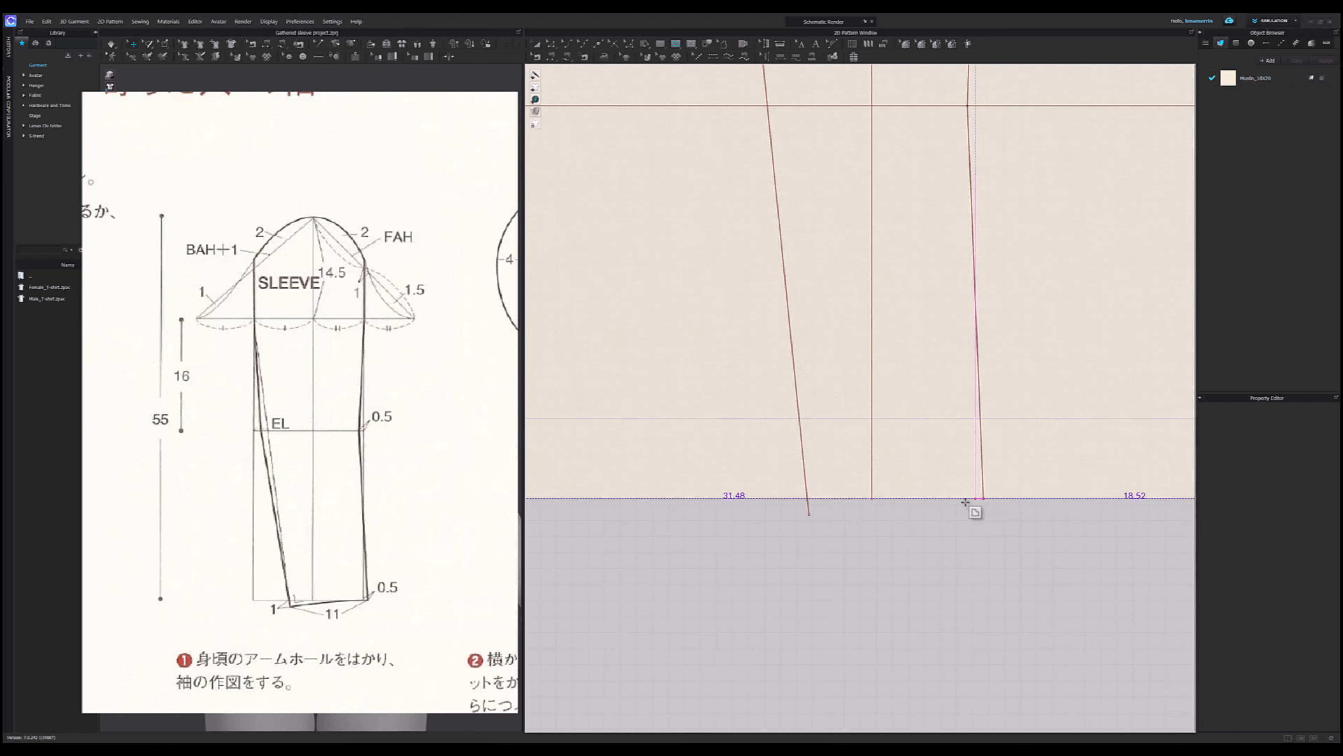
scroll(836, 511, "up", 2)
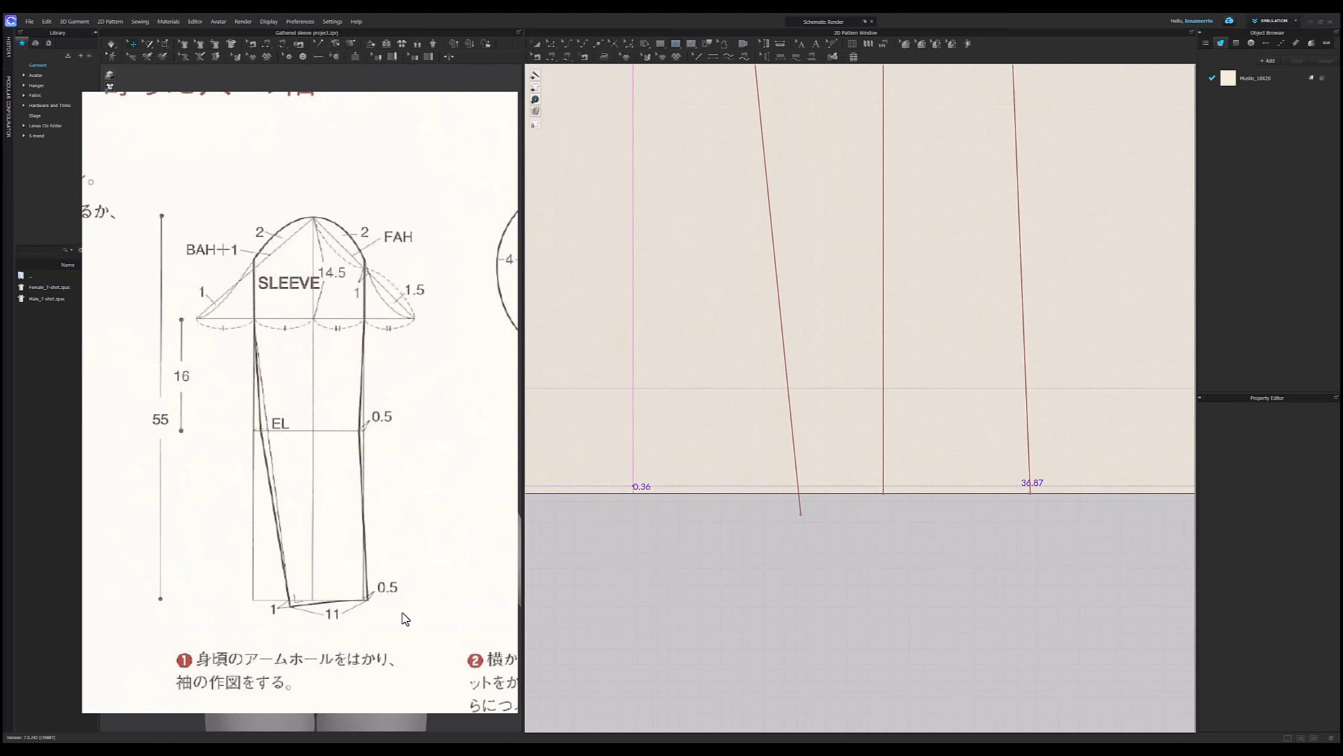
right_click(802, 520)
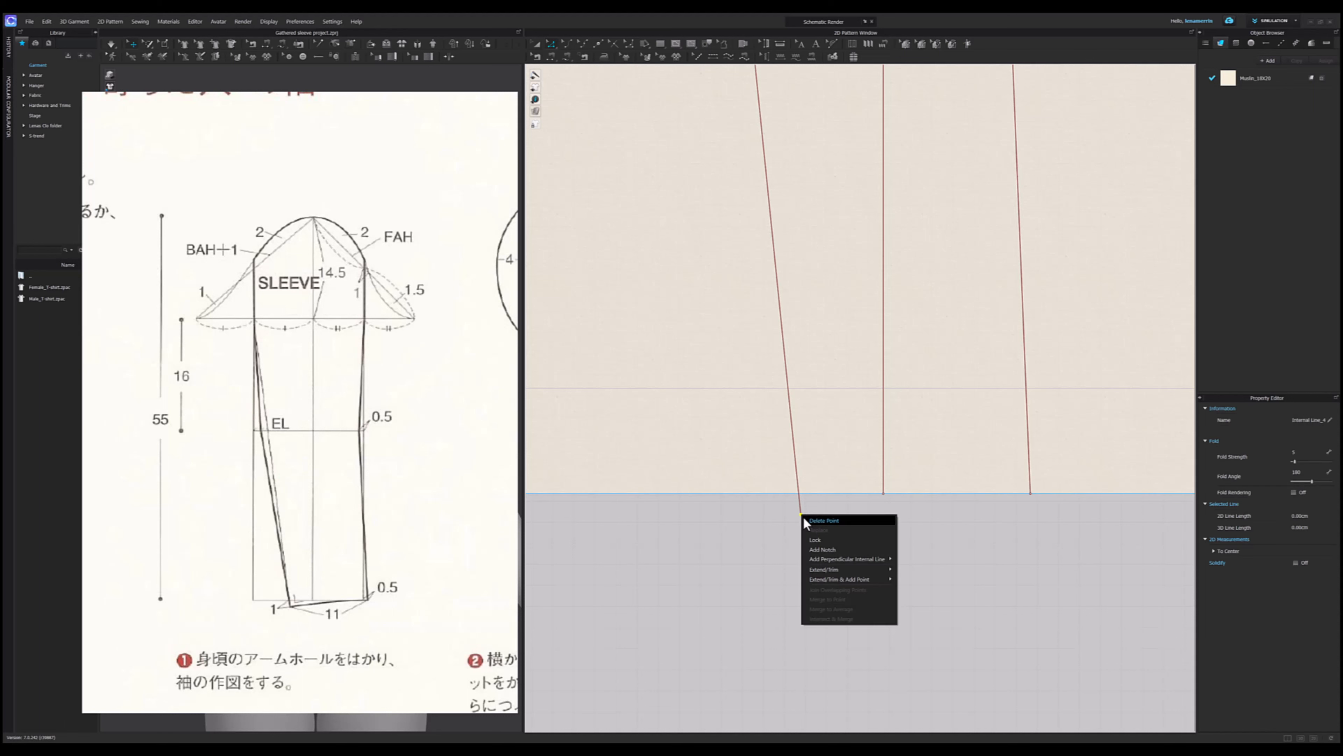
left_click(916, 577)
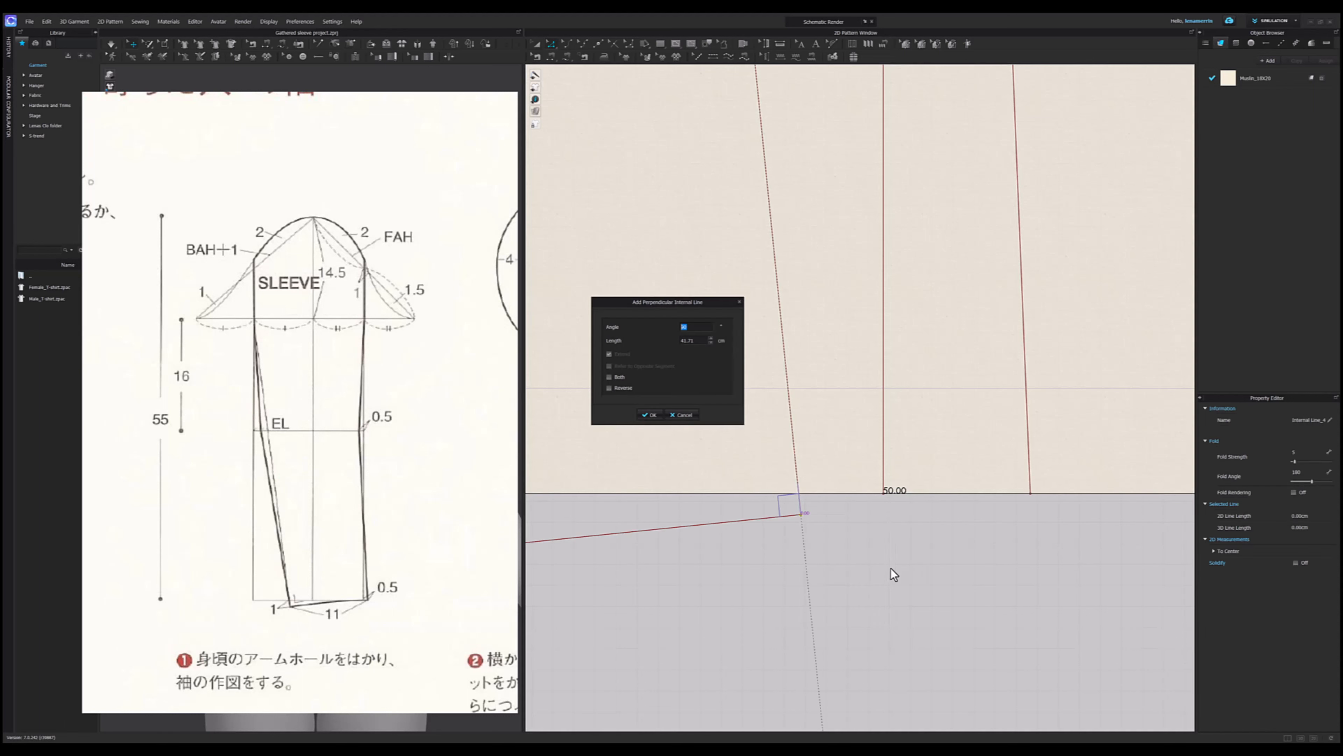
left_click(625, 388)
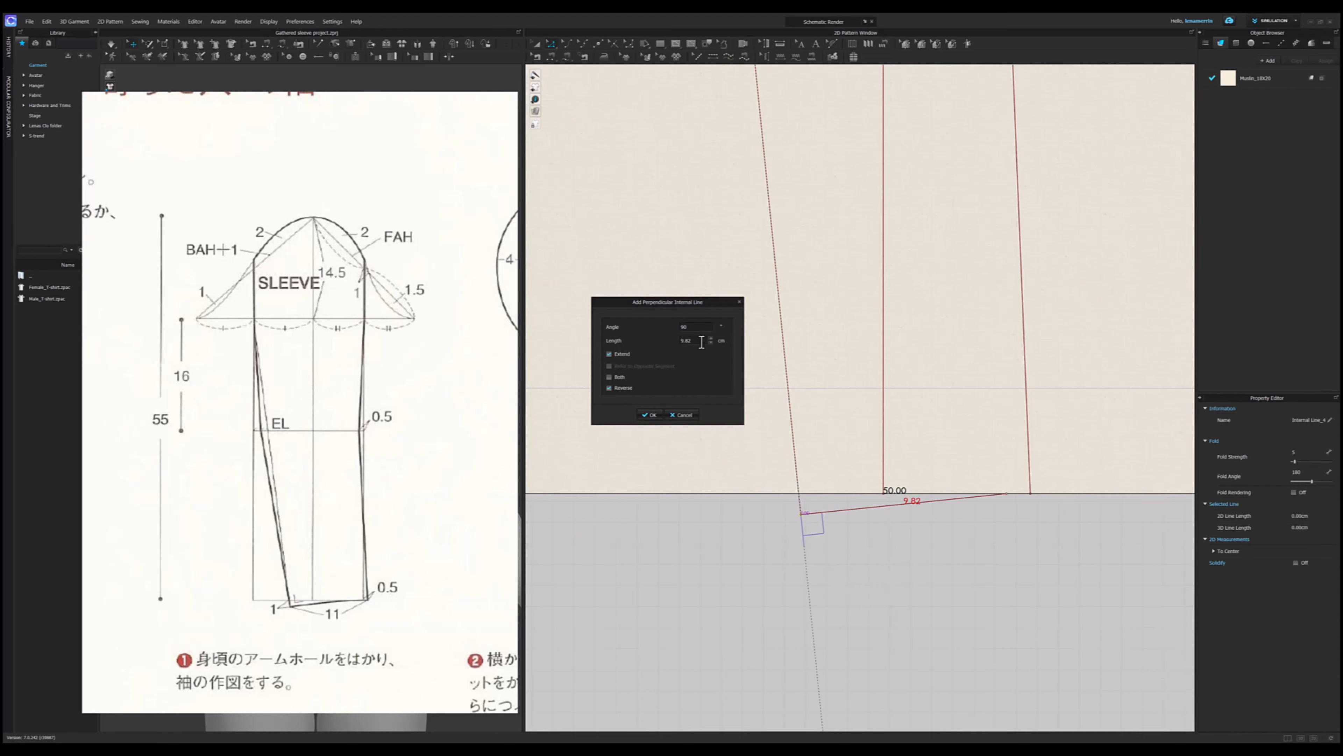
type("11")
left_click(651, 416)
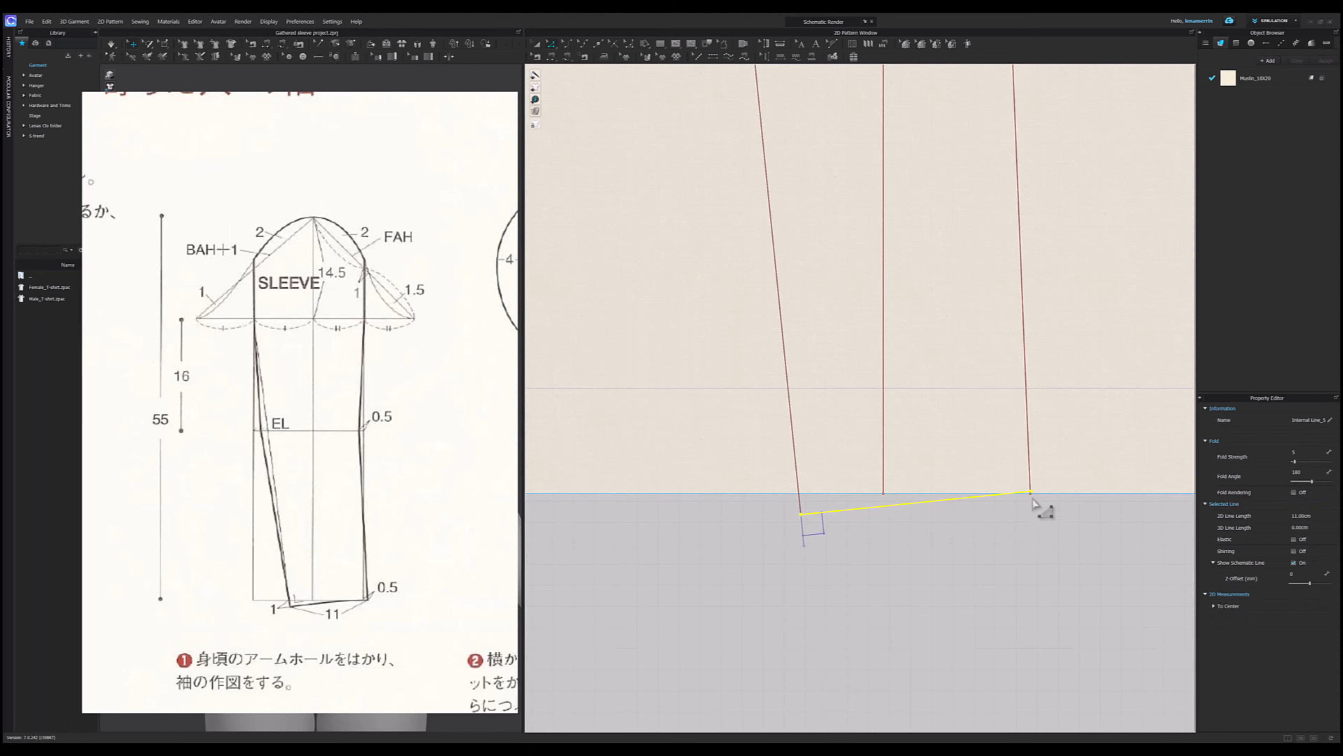
- Shift the 11 cm hem line slightly down so its front end sits on the rectangle's lower edge
scroll(1035, 503, "up", 5)
scroll(1004, 511, "down", 4)
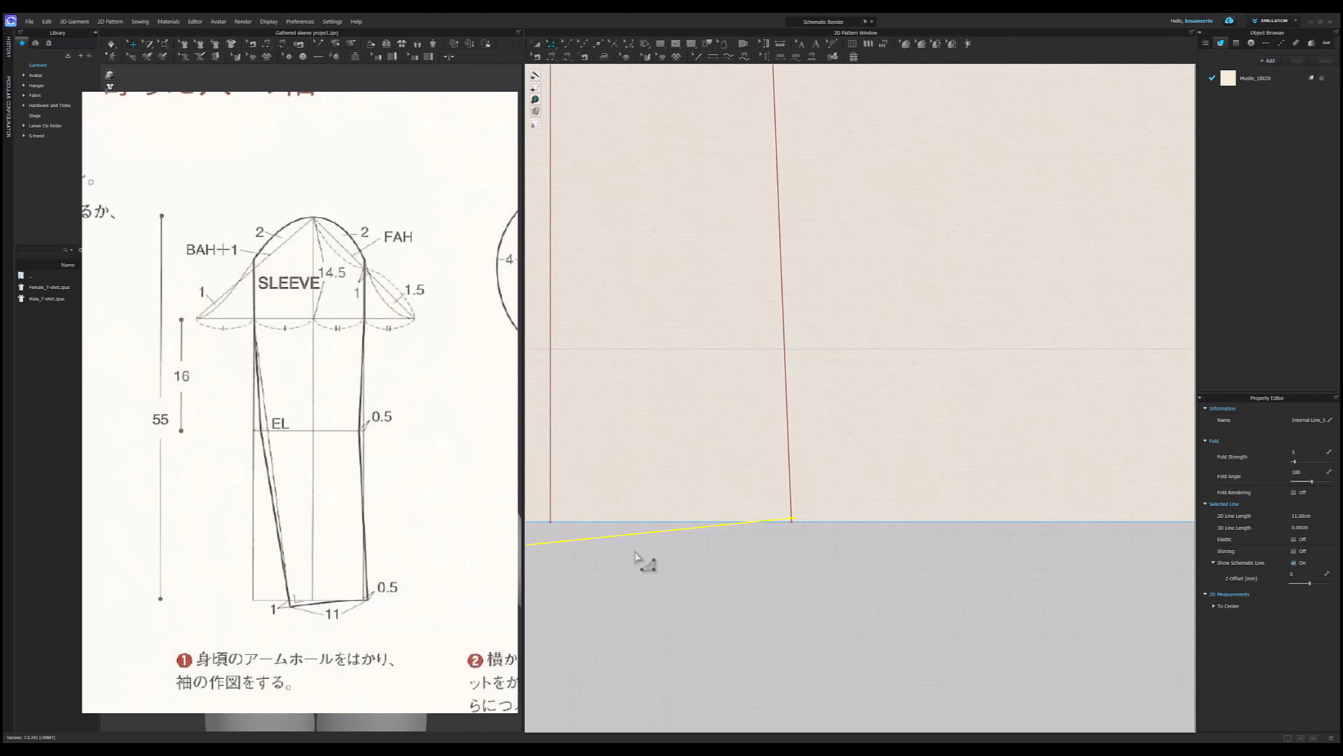
scroll(669, 494, "up", 2)
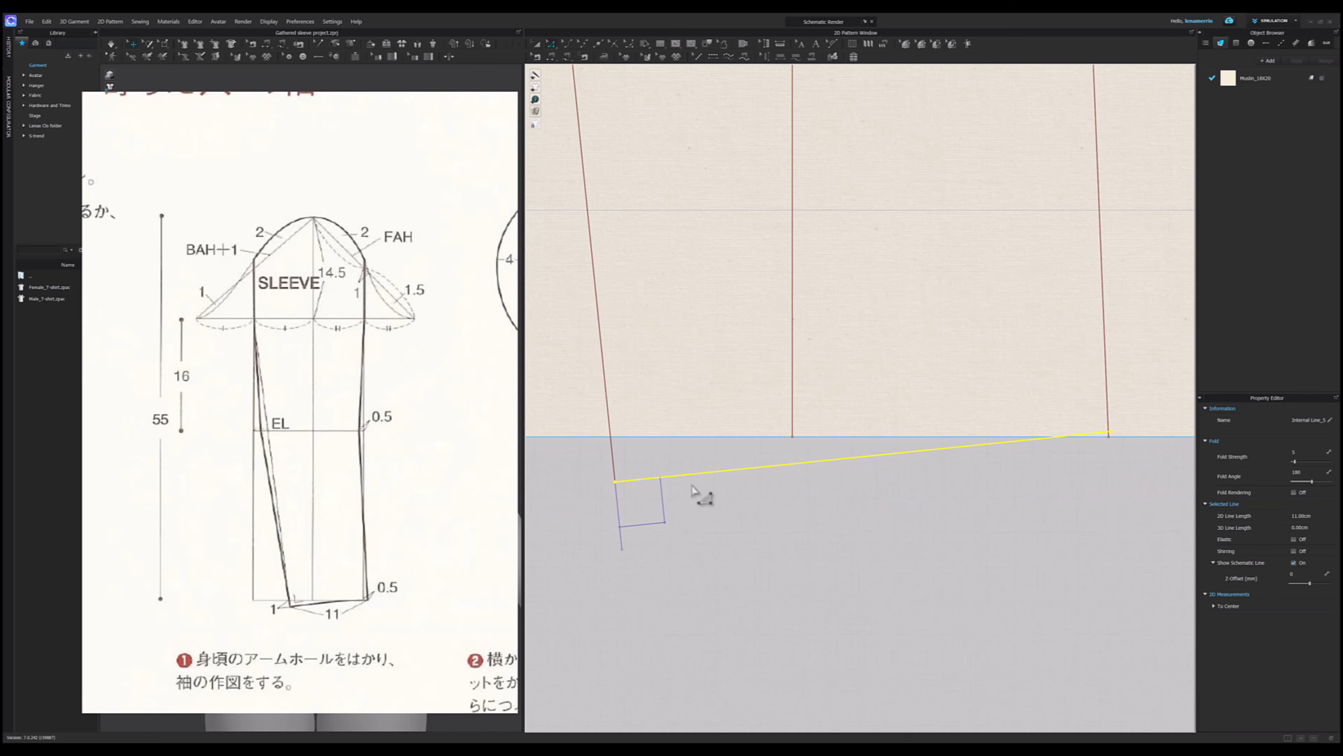
left_click(613, 463)
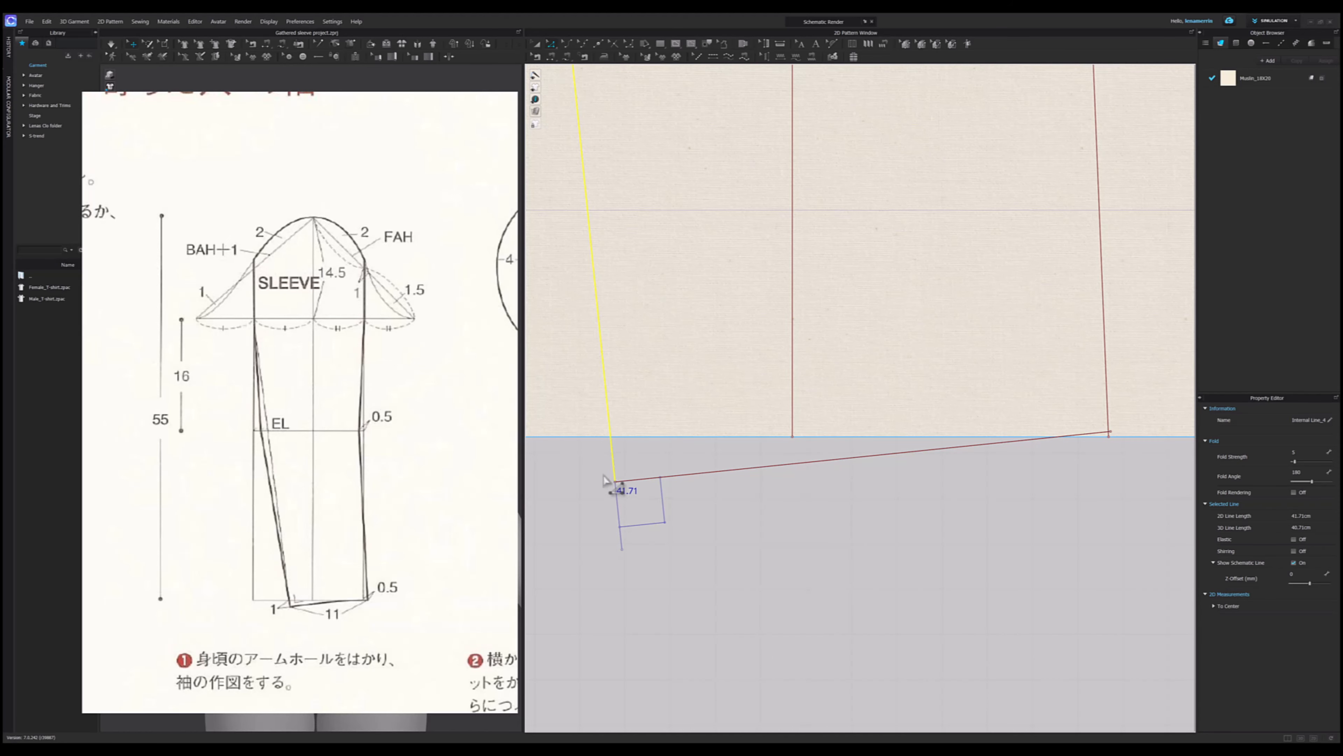
left_click(615, 481)
left_click(655, 483)
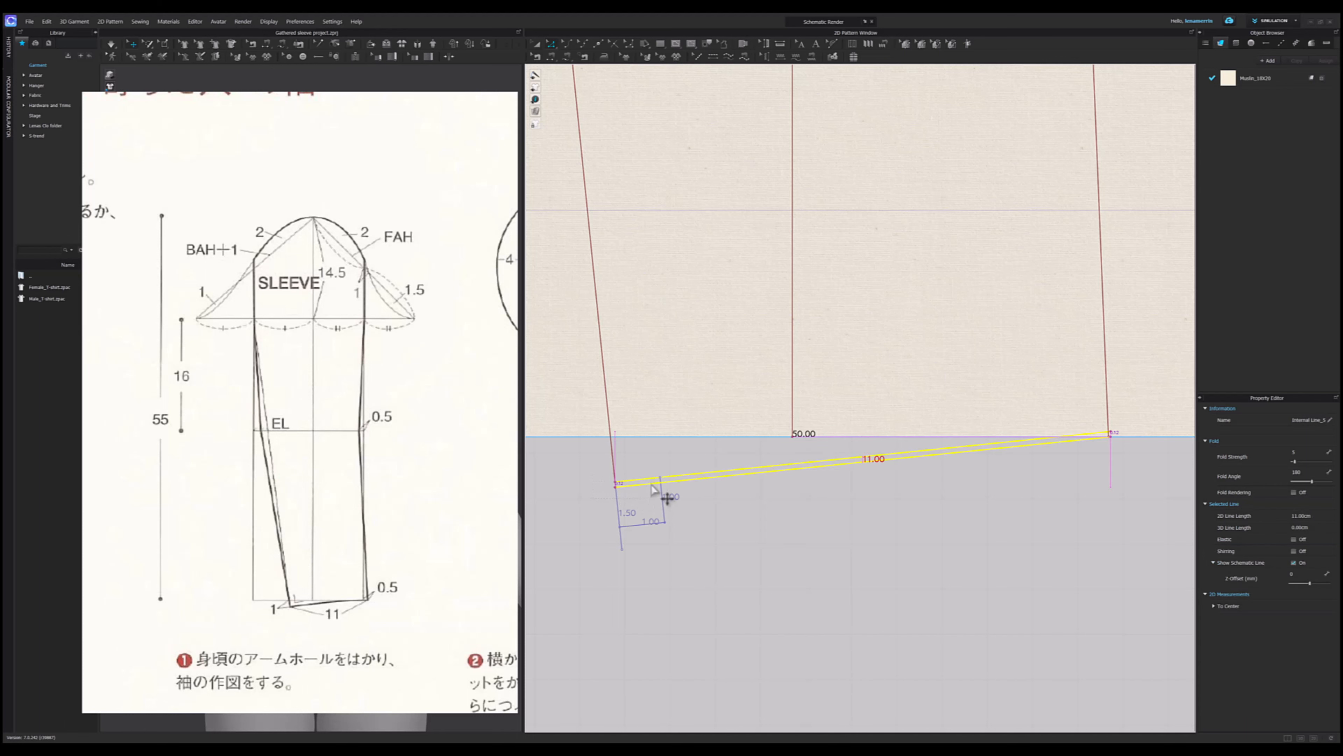
- Snap the front line's hem end onto the front end of the 11 cm hem line
scroll(1058, 529, "up", 3)
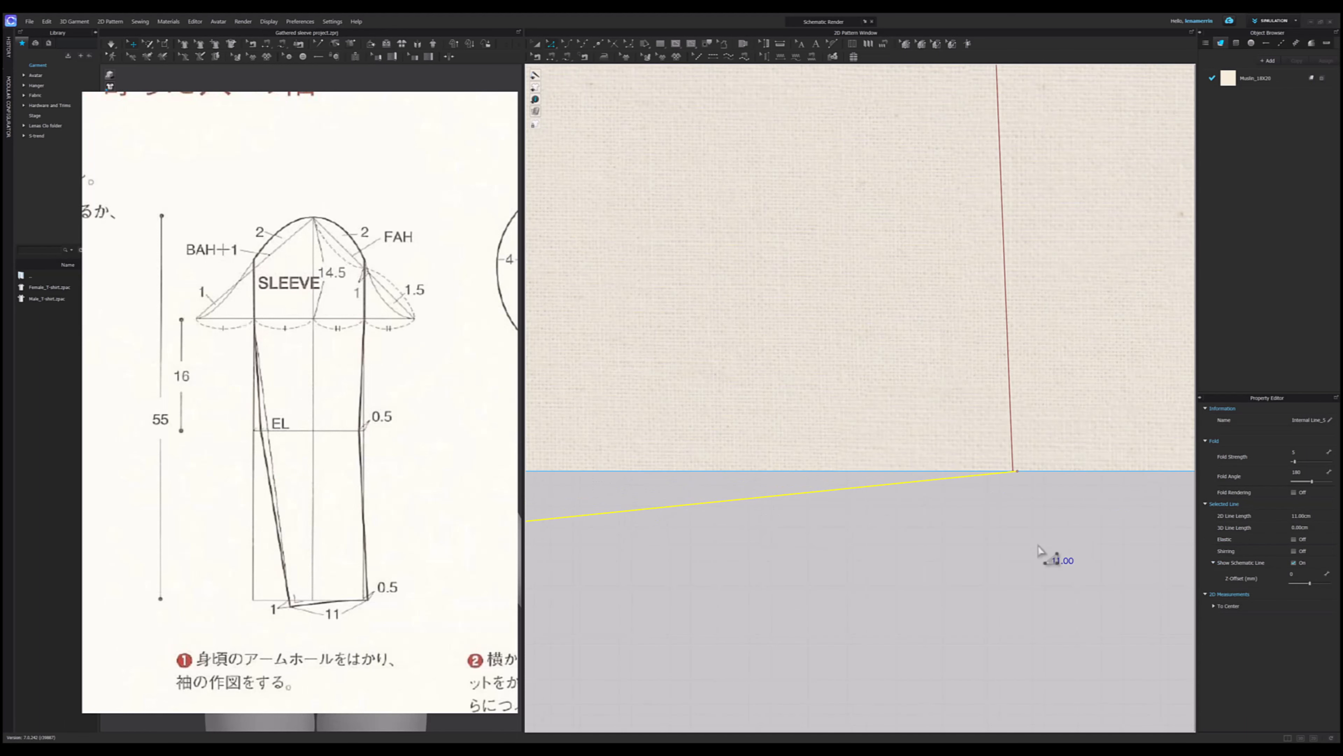
left_click(1034, 483)
left_click(1018, 435)
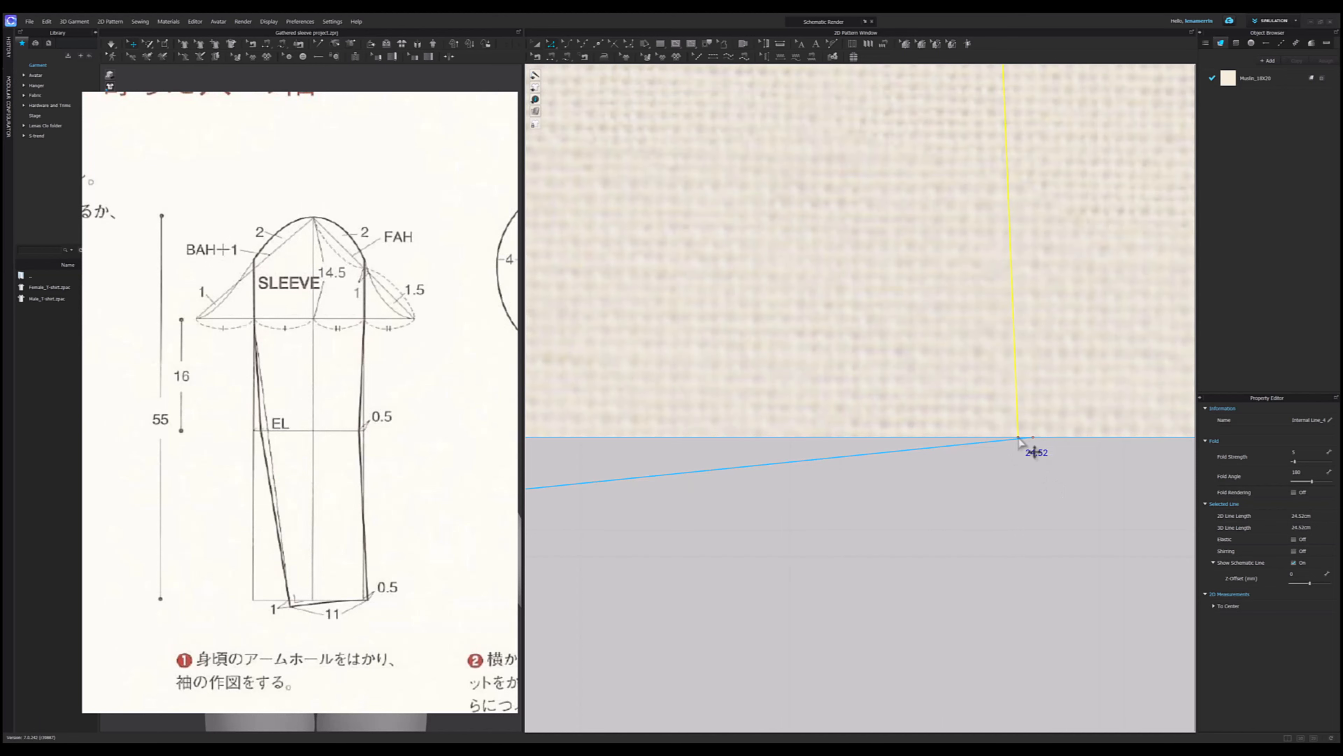
left_click(1034, 445)
scroll(1031, 484, "down", 3)
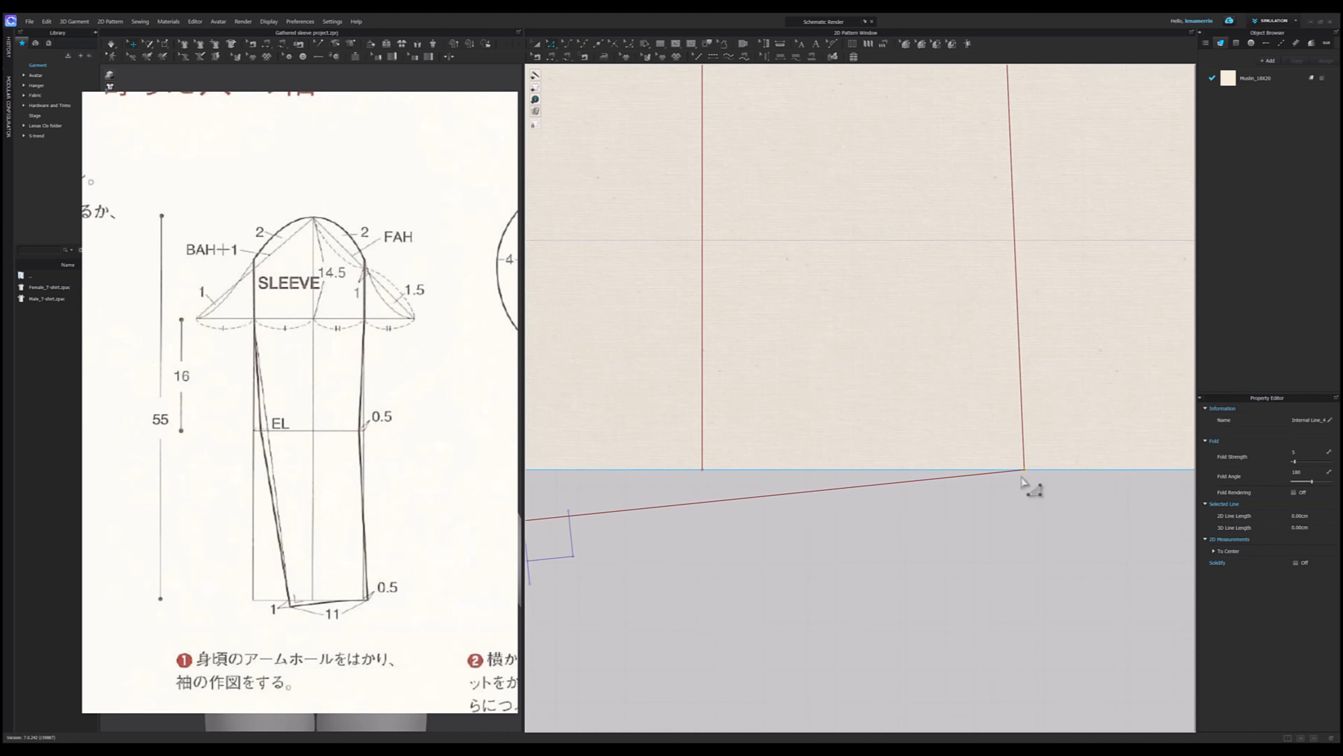
- Bend the slanted hem line between the back and front lines into a slight upward curve
scroll(1023, 479, "down", 3)
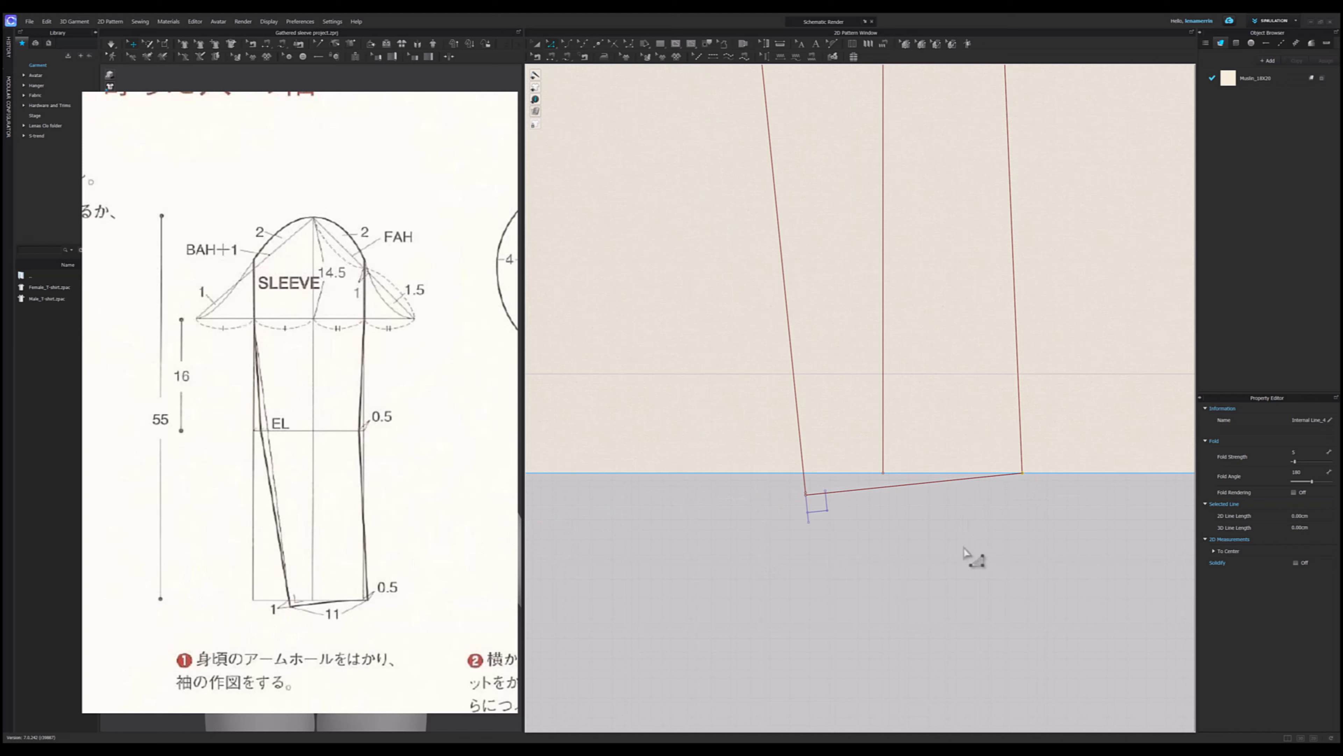
scroll(929, 531, "up", 3)
key("c")
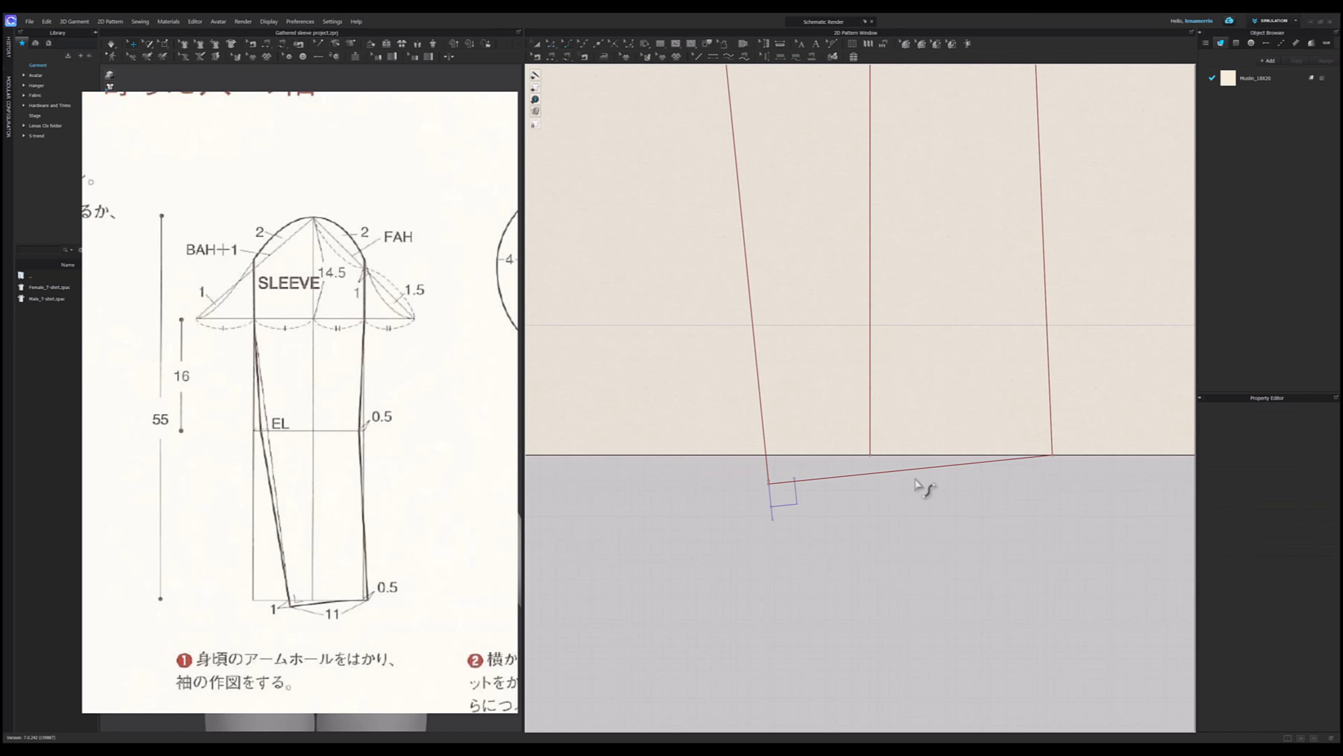
left_click_drag(915, 479, 919, 469)
left_click(918, 530)
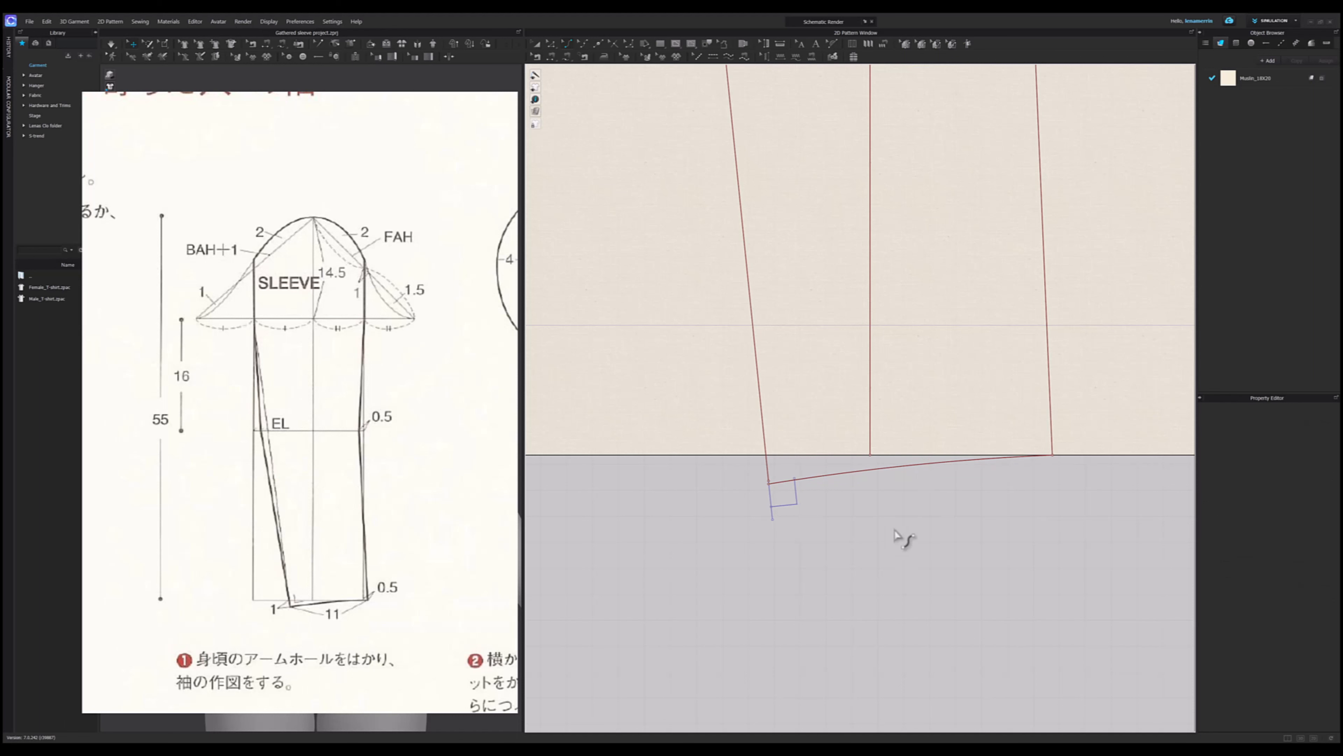
- Snap the back line's lower end onto the back end of the curved hem line
scroll(895, 529, "down", 2)
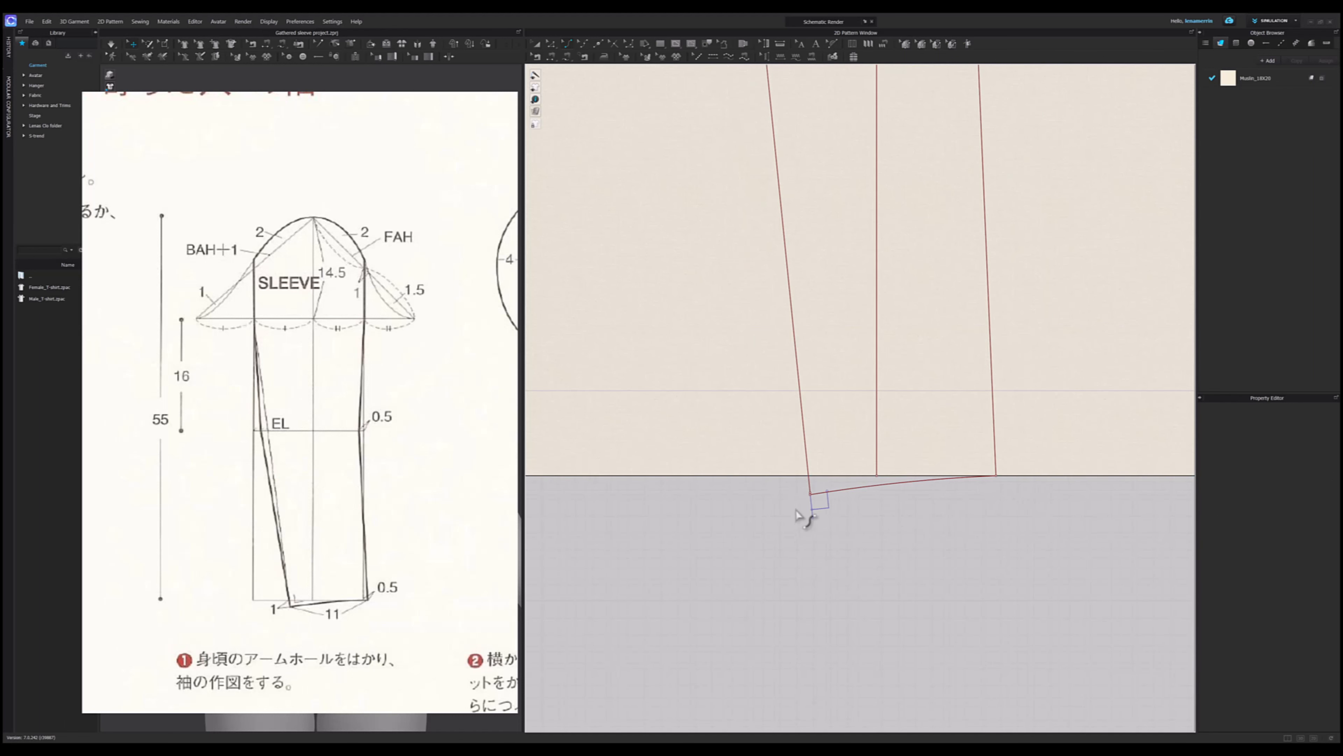
scroll(819, 494, "up", 5)
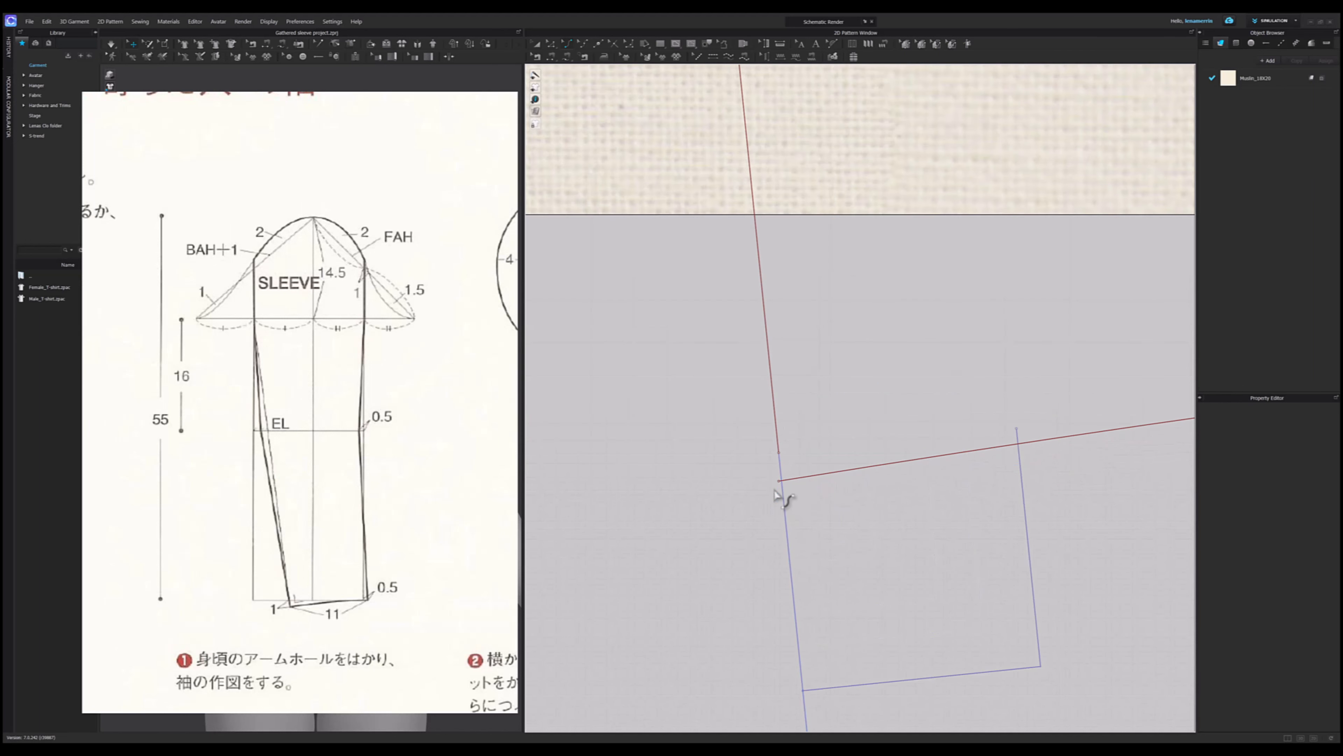
left_click(779, 454)
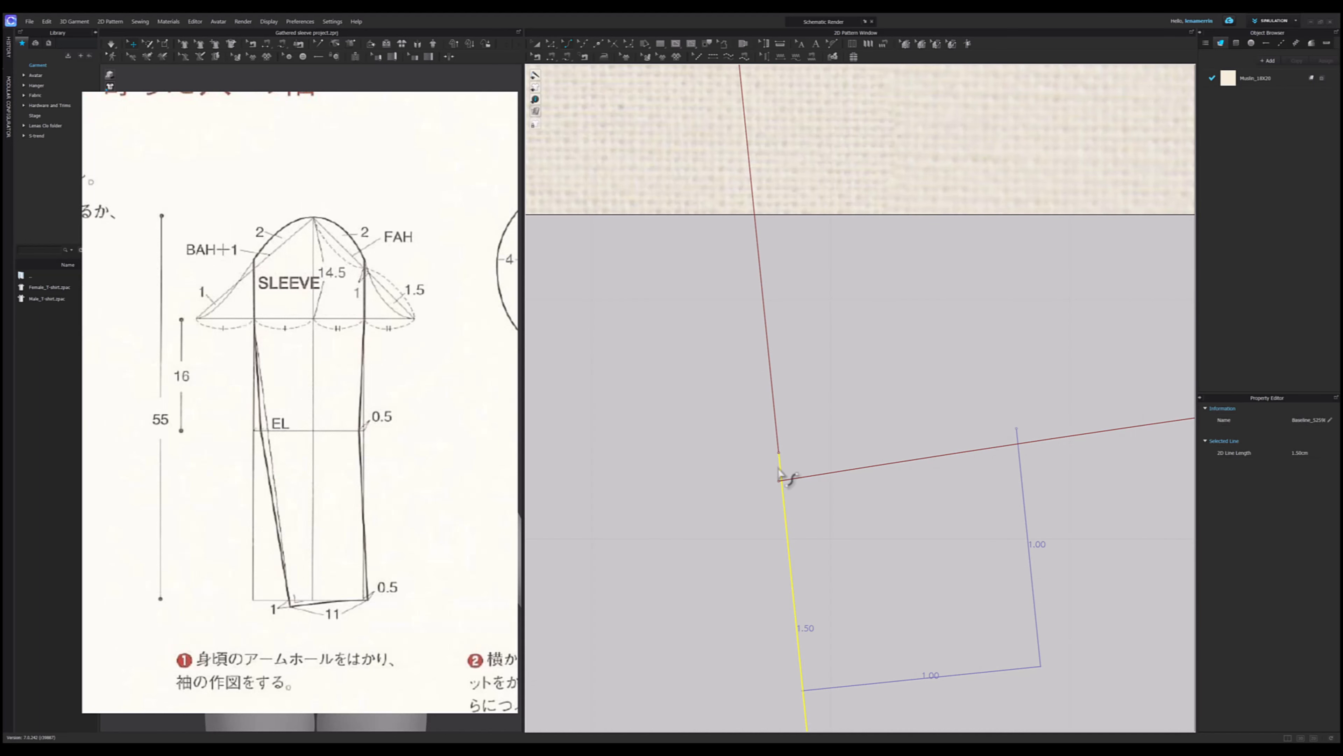
left_click(733, 531)
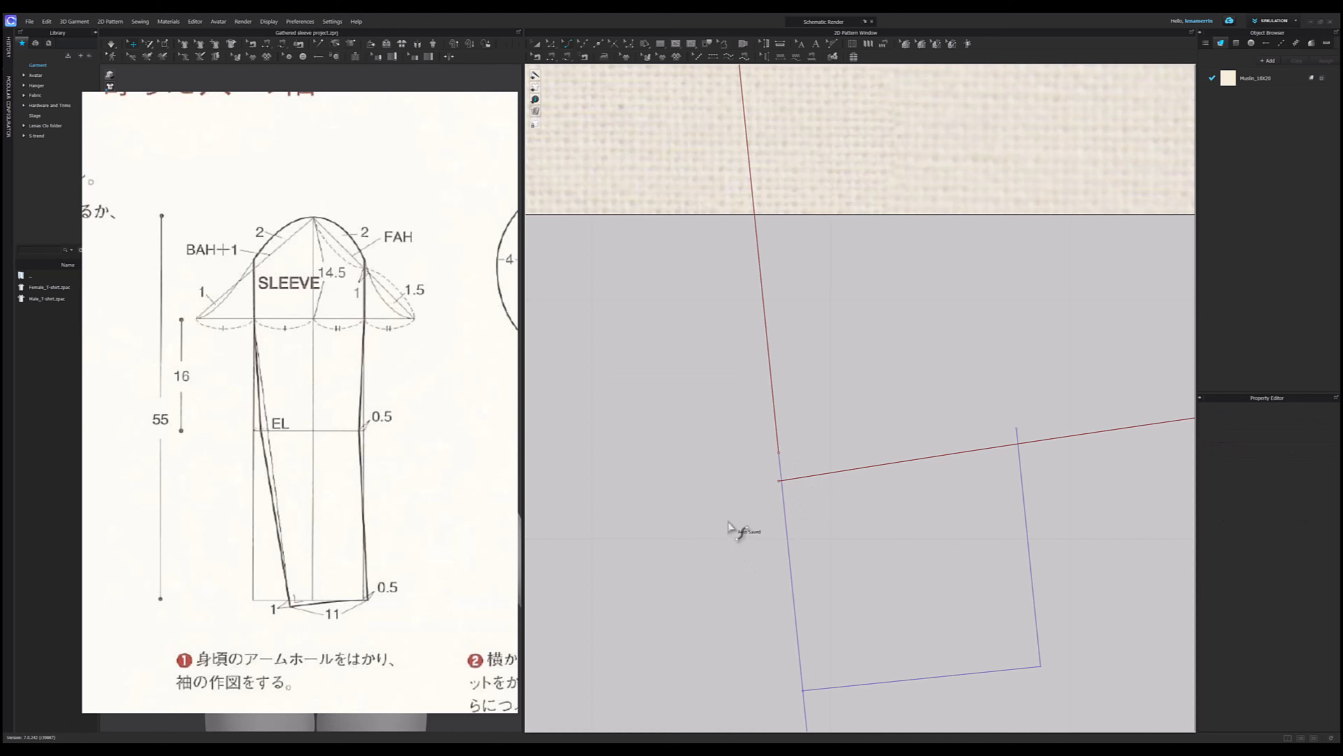
left_click(779, 453)
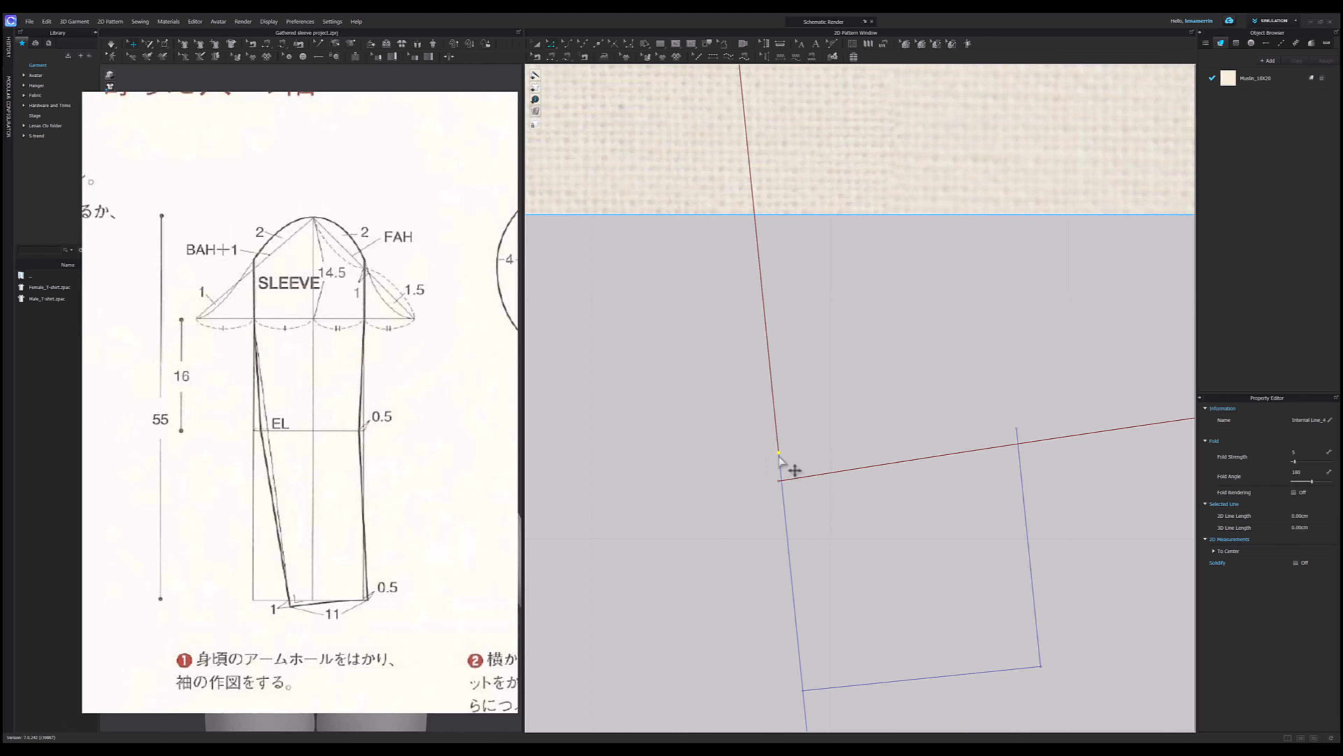
scroll(782, 476, "down", 5)
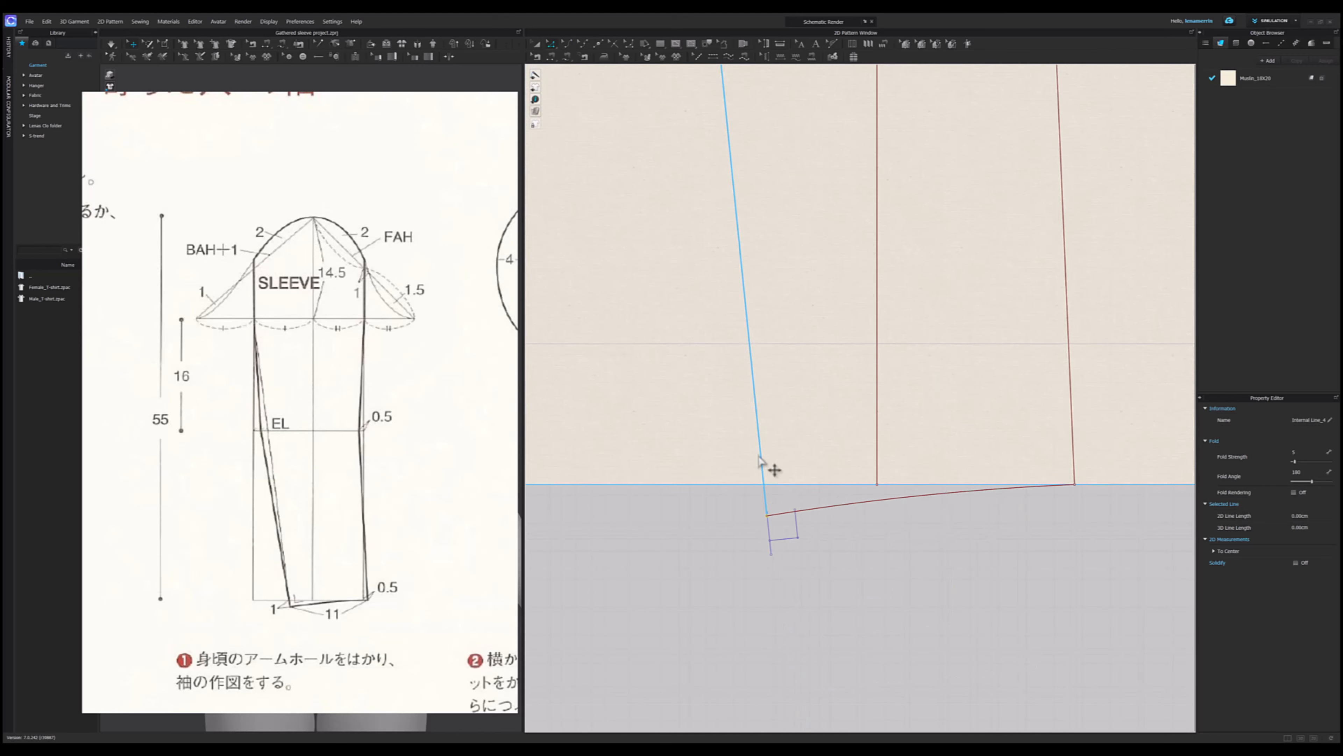
- Draw a 16 cm vertical internal line from the back line's top end down to the elbow line
scroll(798, 532, "down", 5)
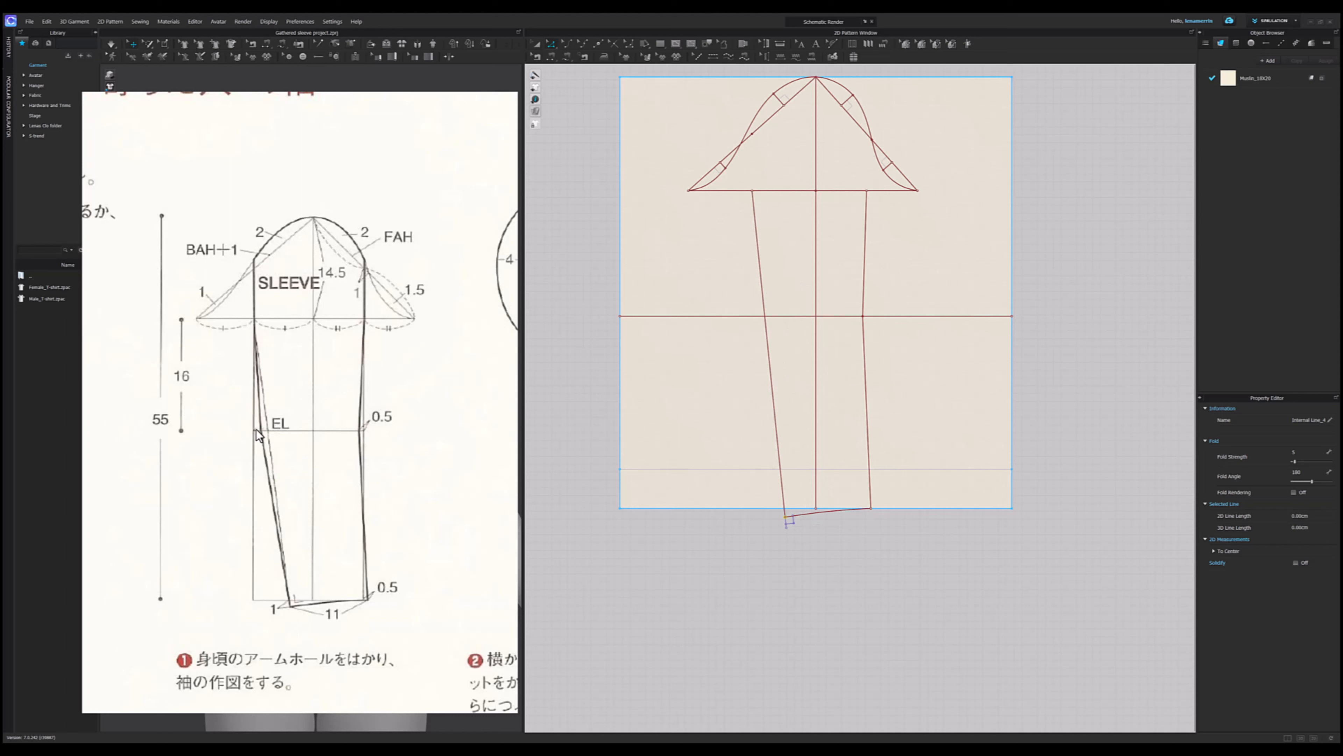
scroll(256, 430, "down", 1)
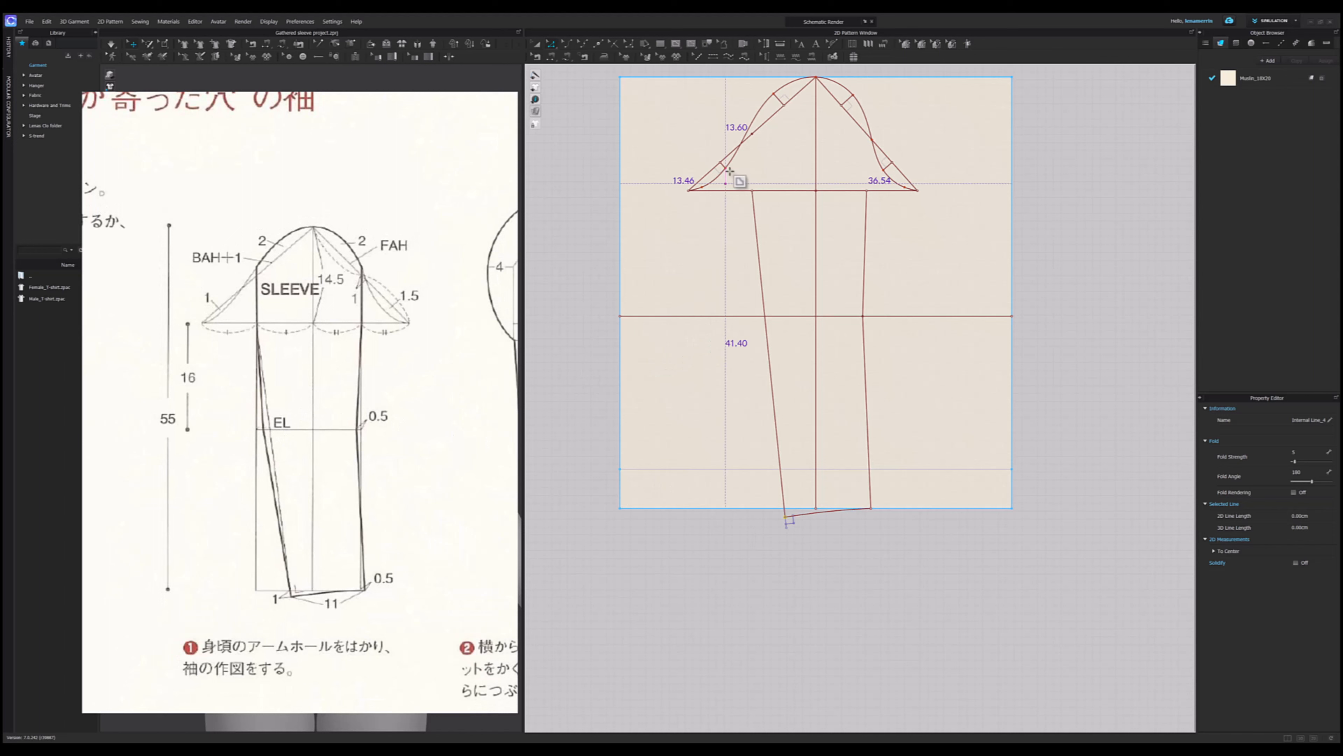
left_click(752, 191)
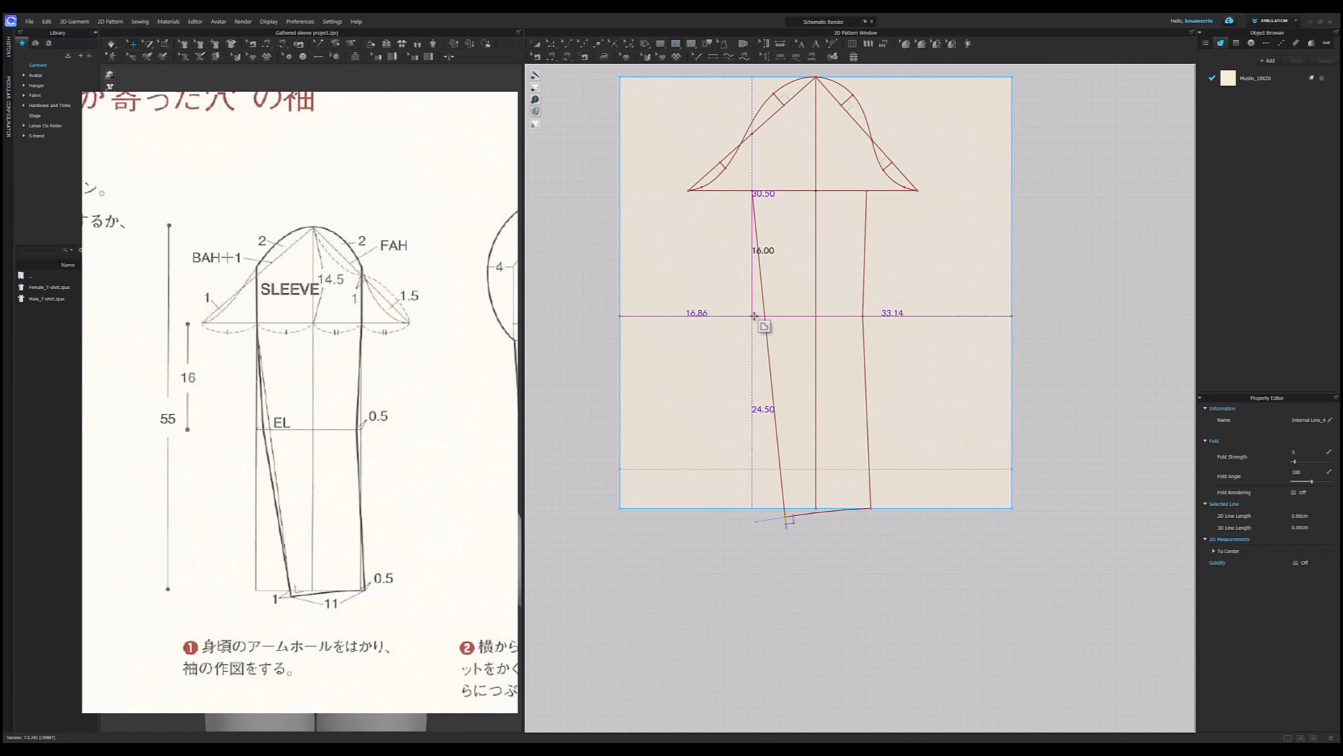
double_click(754, 315)
- Add intersection points on the elbow line where the vertical lines and the slanted back line cross it
scroll(756, 312, "up", 3)
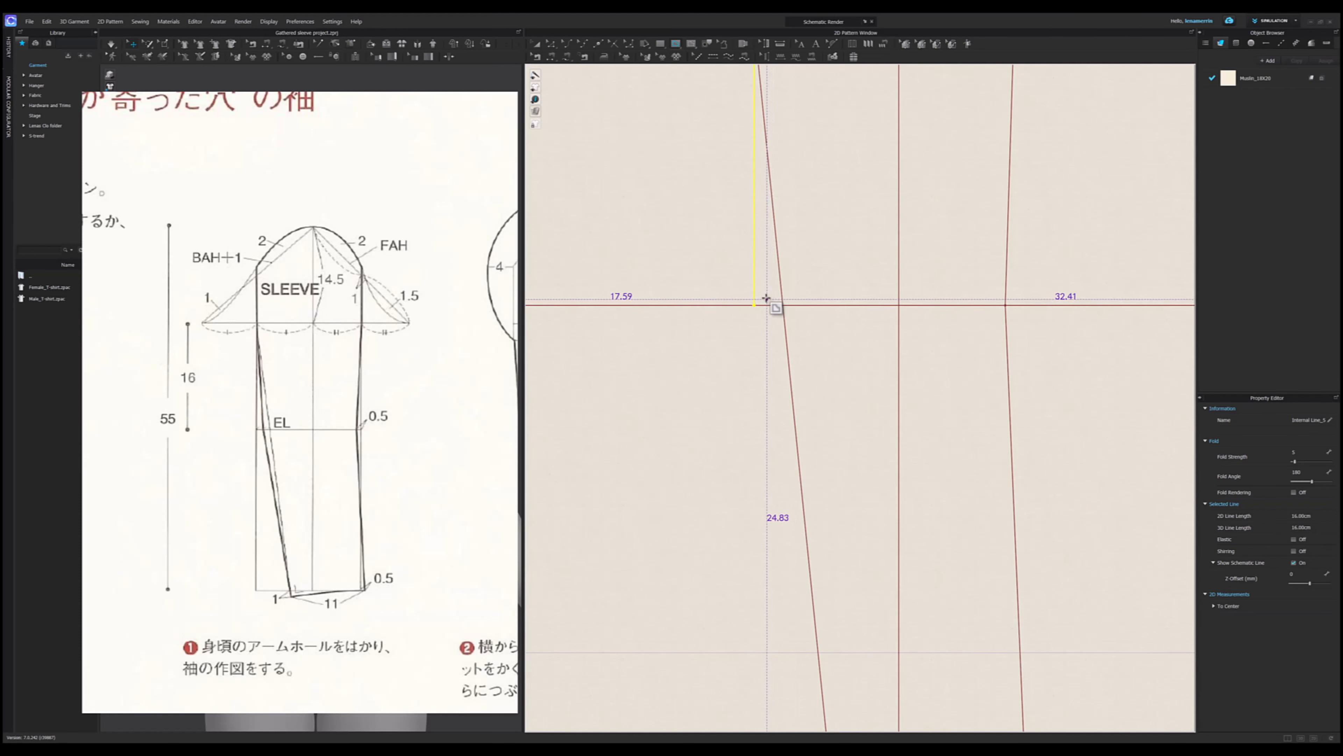
key("z")
right_click(767, 304)
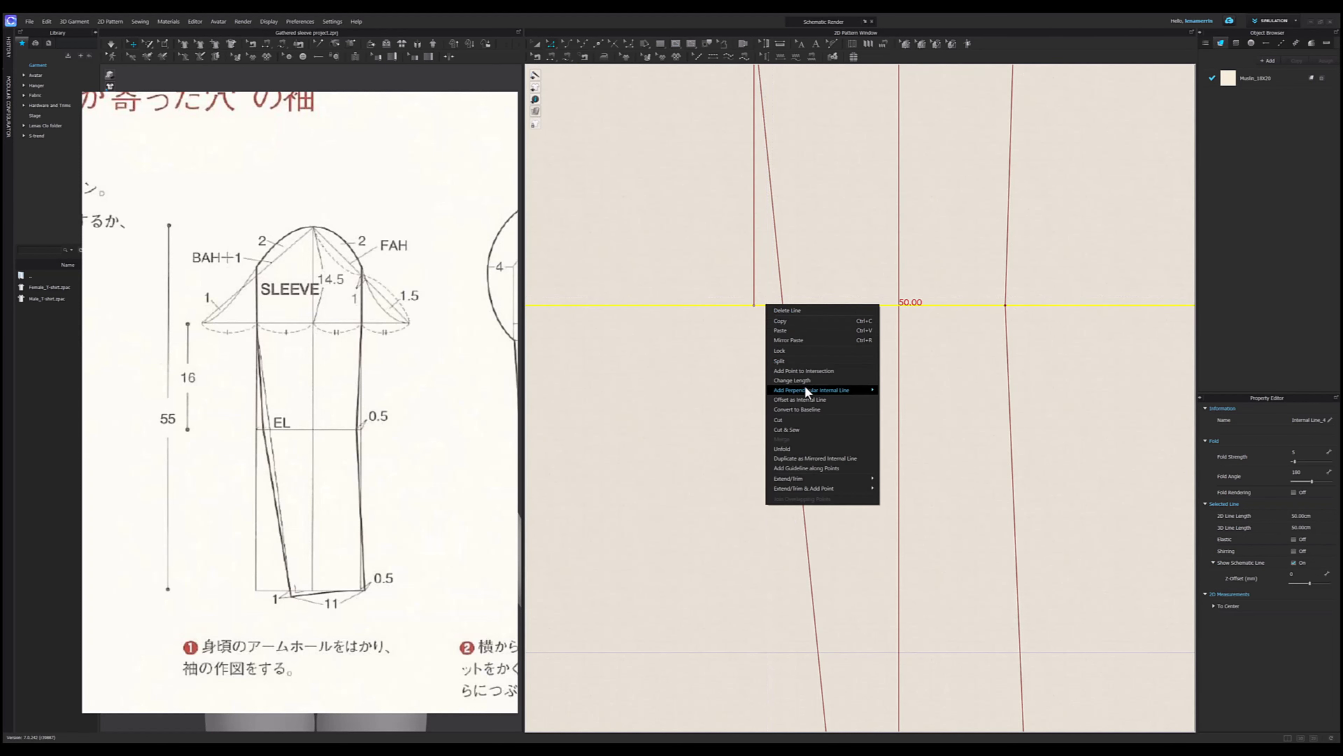
left_click(803, 371)
- Split the elbow line segment between the vertical and slanted back lines uniformly into two equal parts
right_click(768, 306)
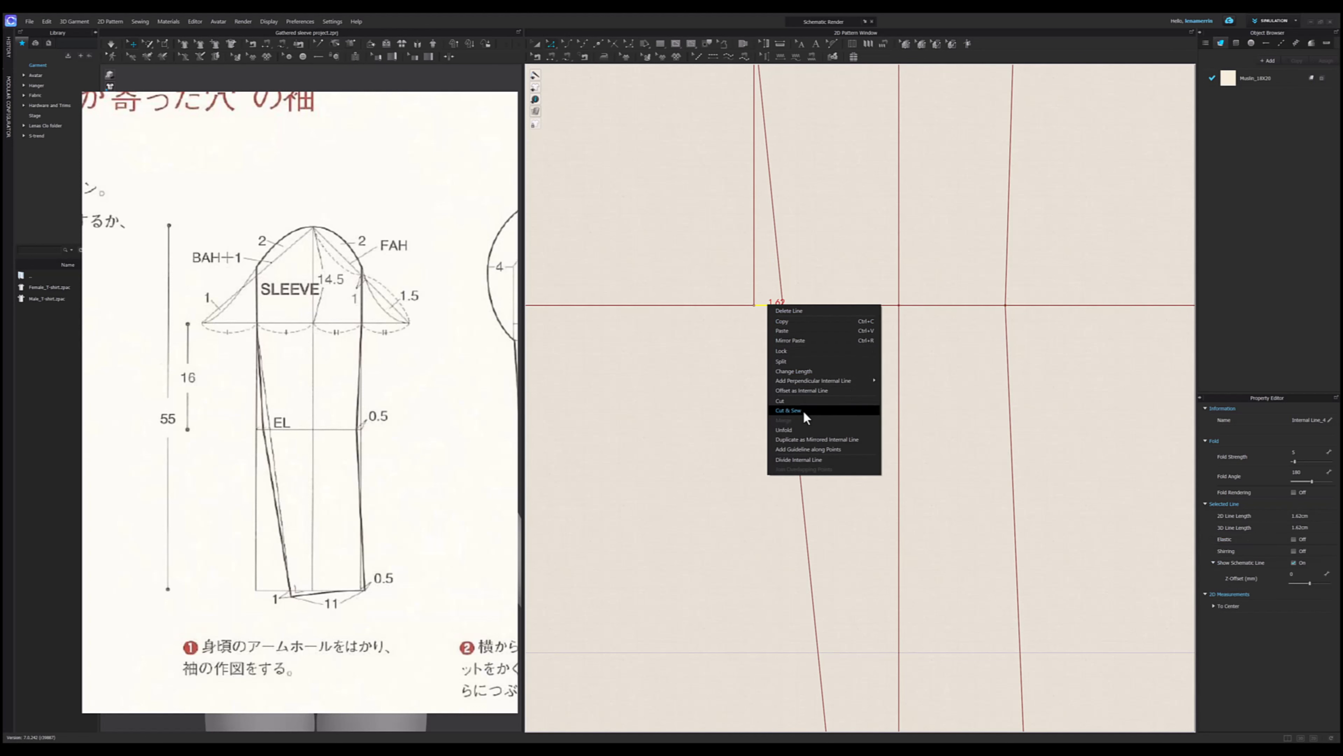
left_click(788, 361)
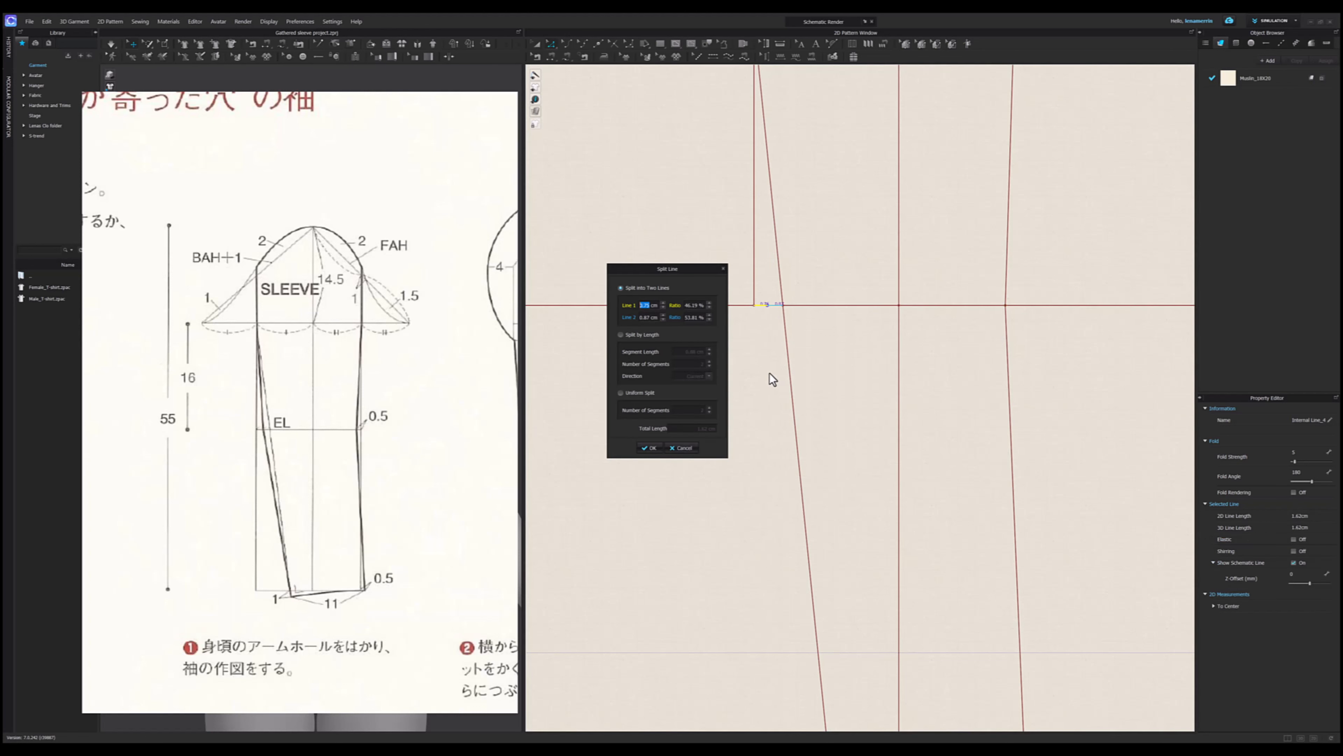
left_click(621, 392)
left_click(648, 448)
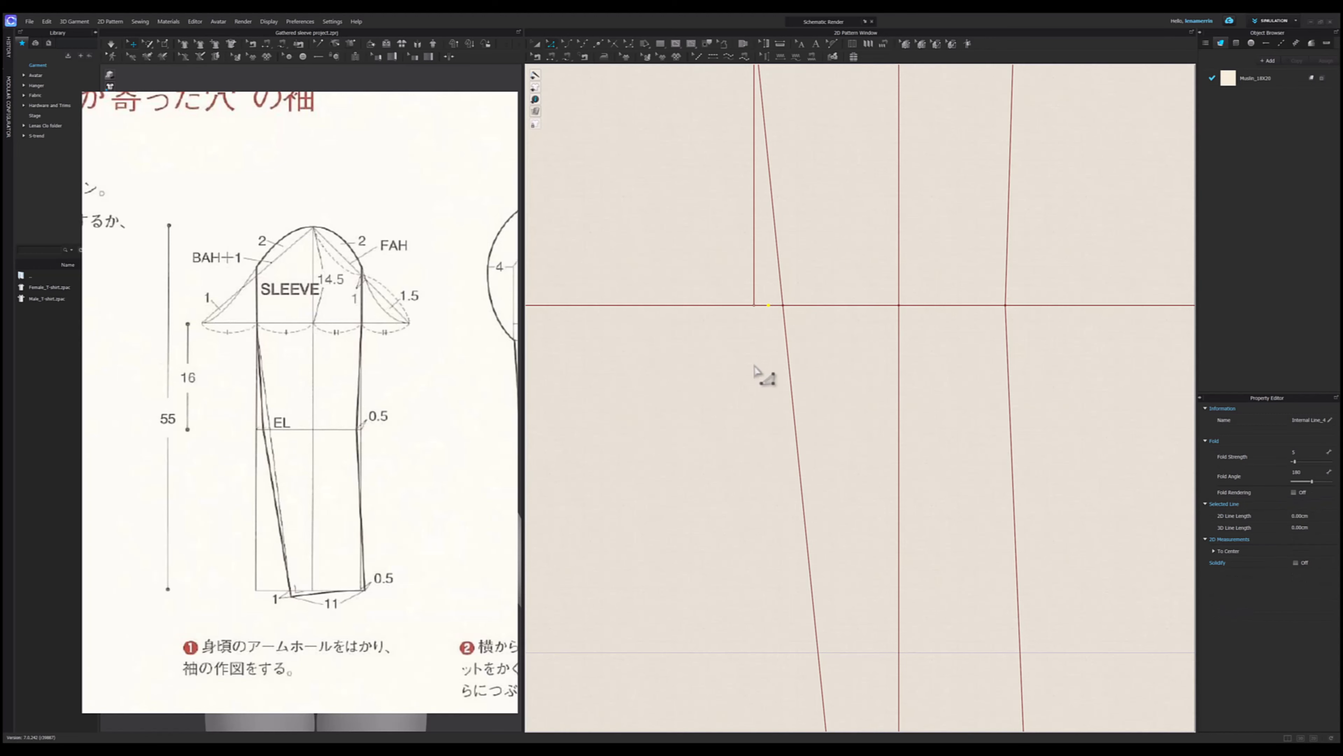
scroll(762, 370, "down", 5)
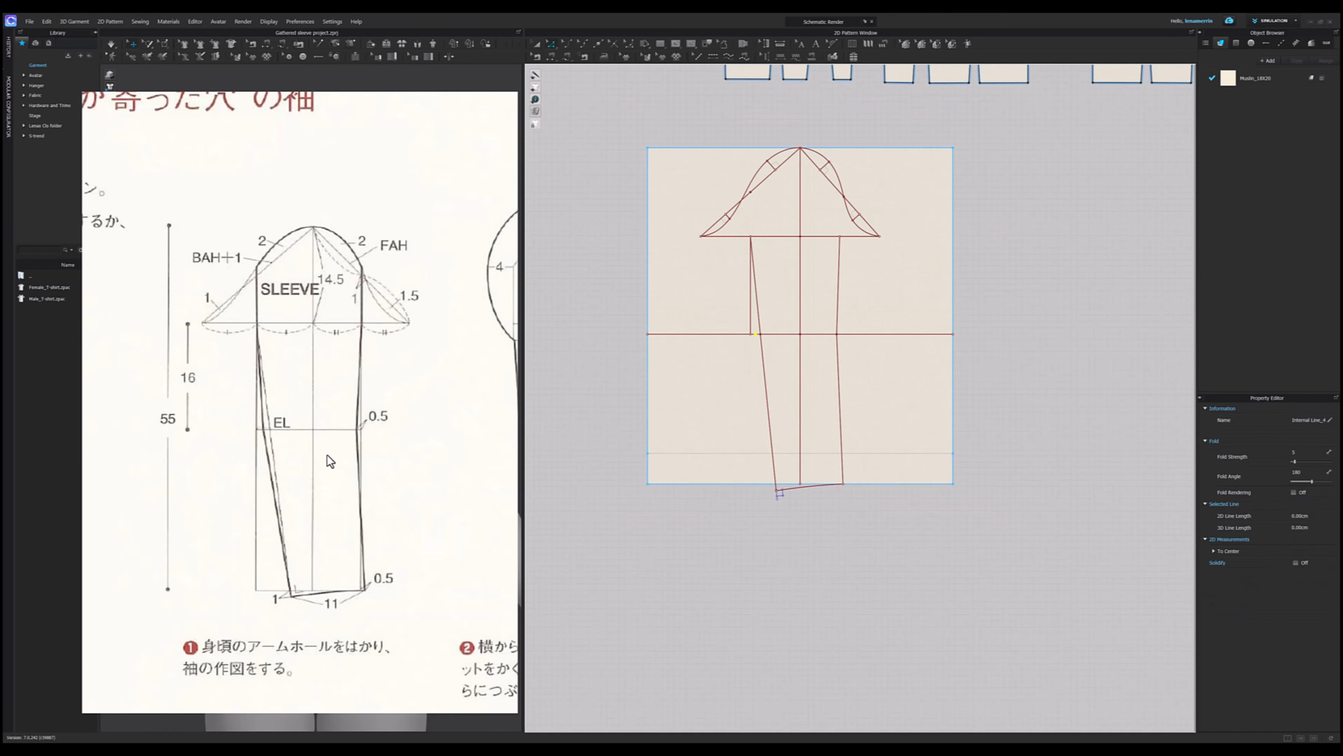
- Add intersection points to the slanted back line and move its elbow-line point onto the midpoint of the split segment
scroll(751, 343, "up", 2)
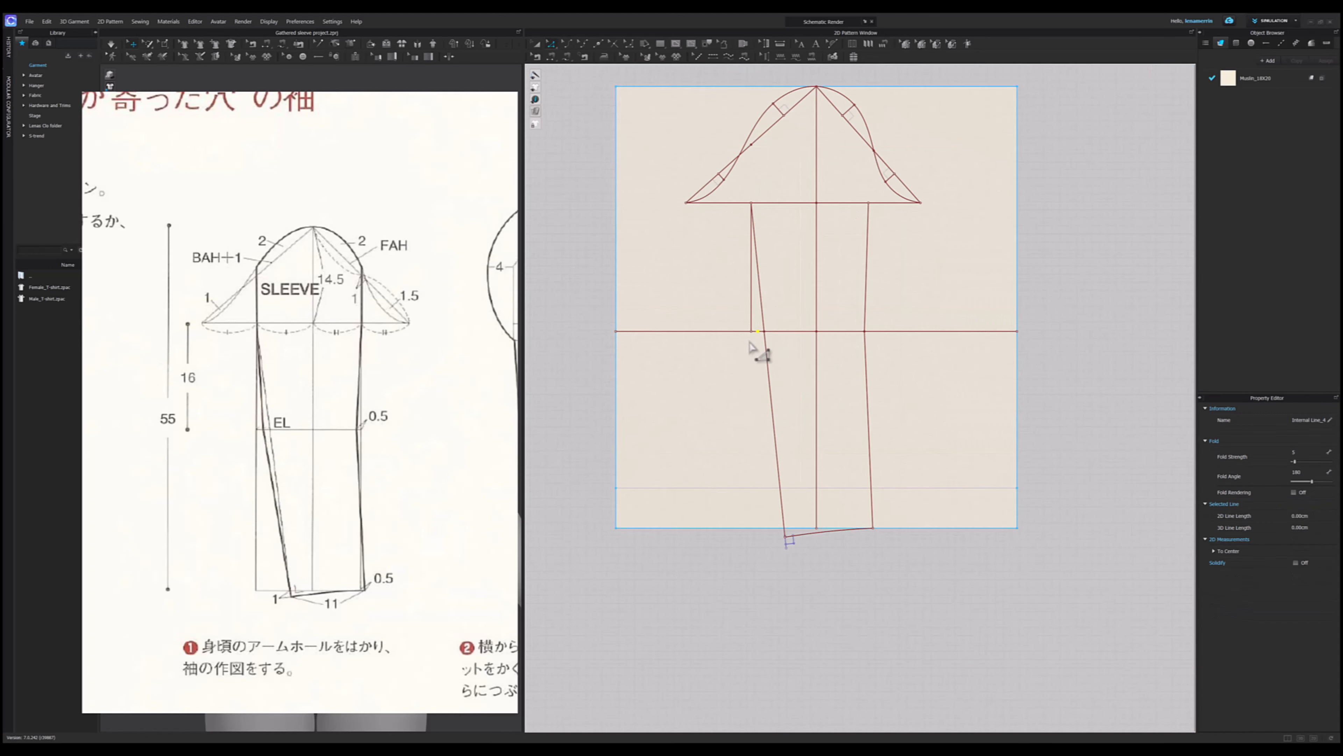
scroll(766, 335, "up", 4)
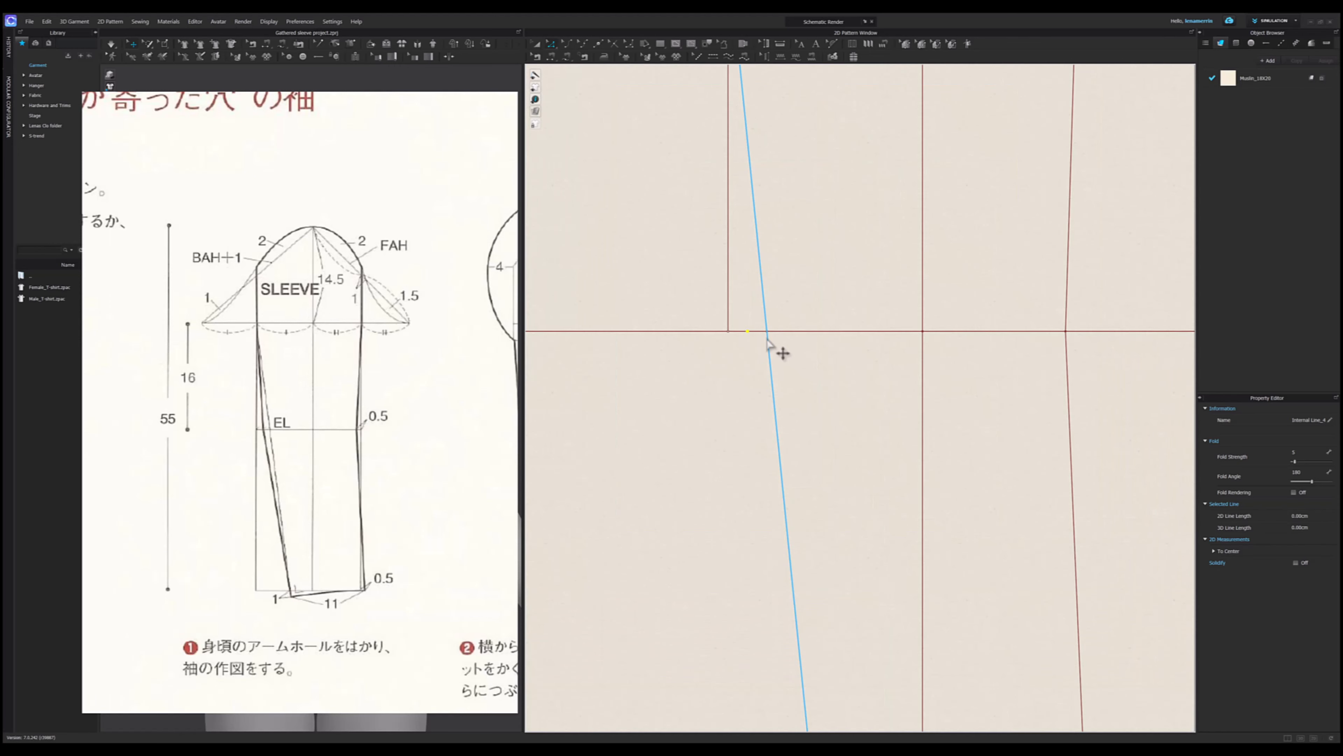
right_click(769, 344)
left_click(795, 392)
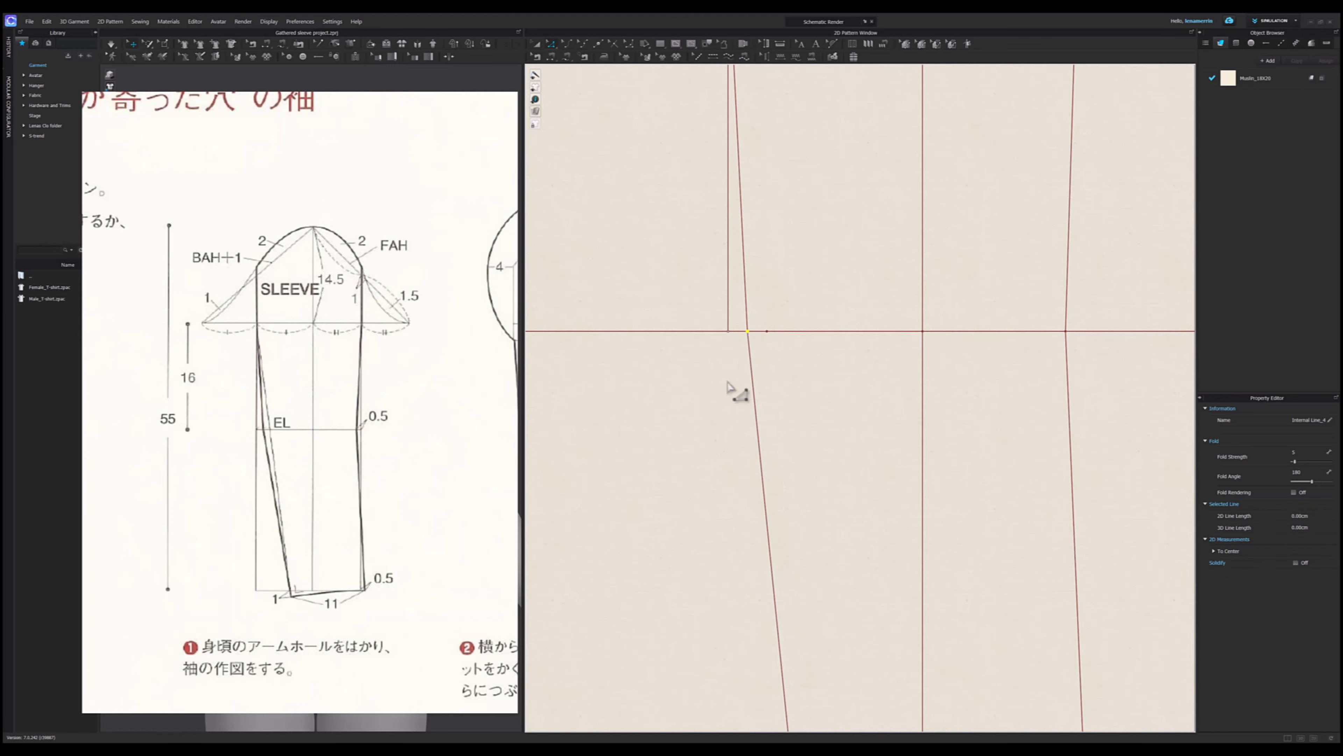
scroll(732, 385, "down", 5)
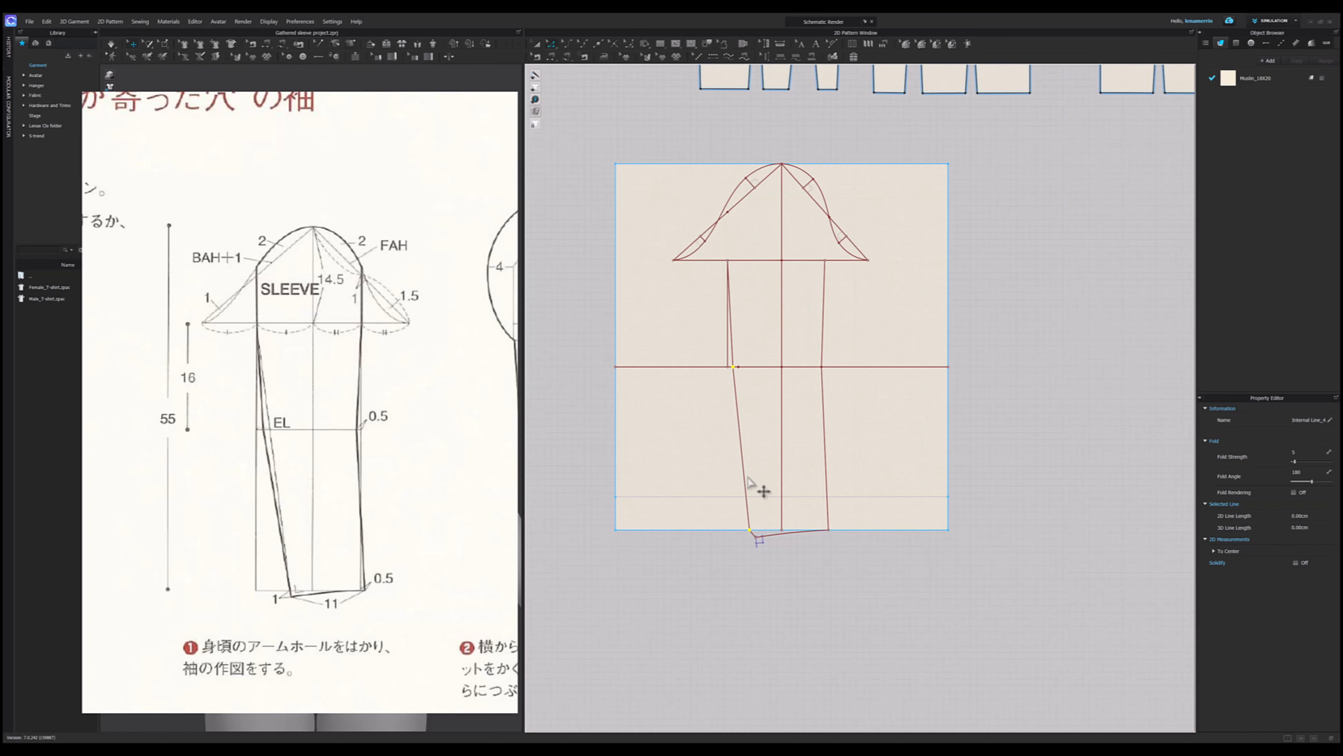
scroll(739, 370, "up", 2)
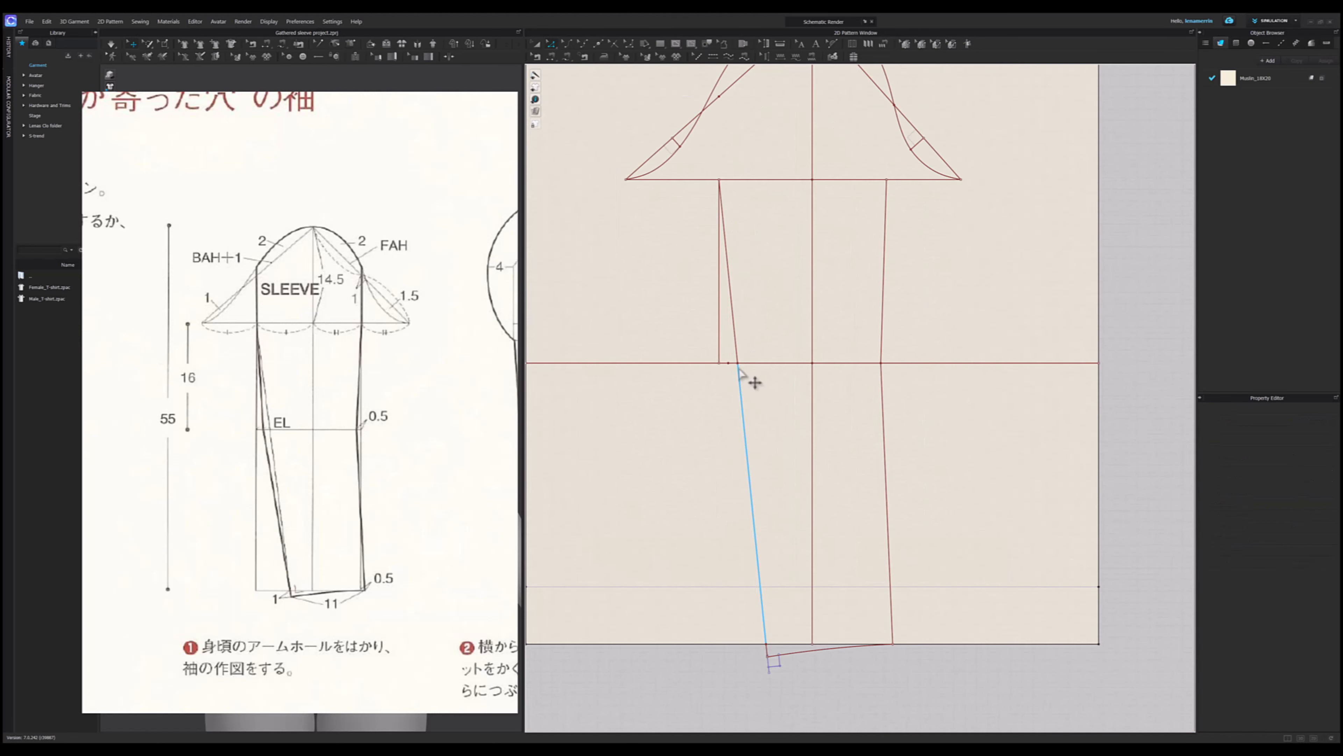
right_click(738, 365)
left_click(756, 371)
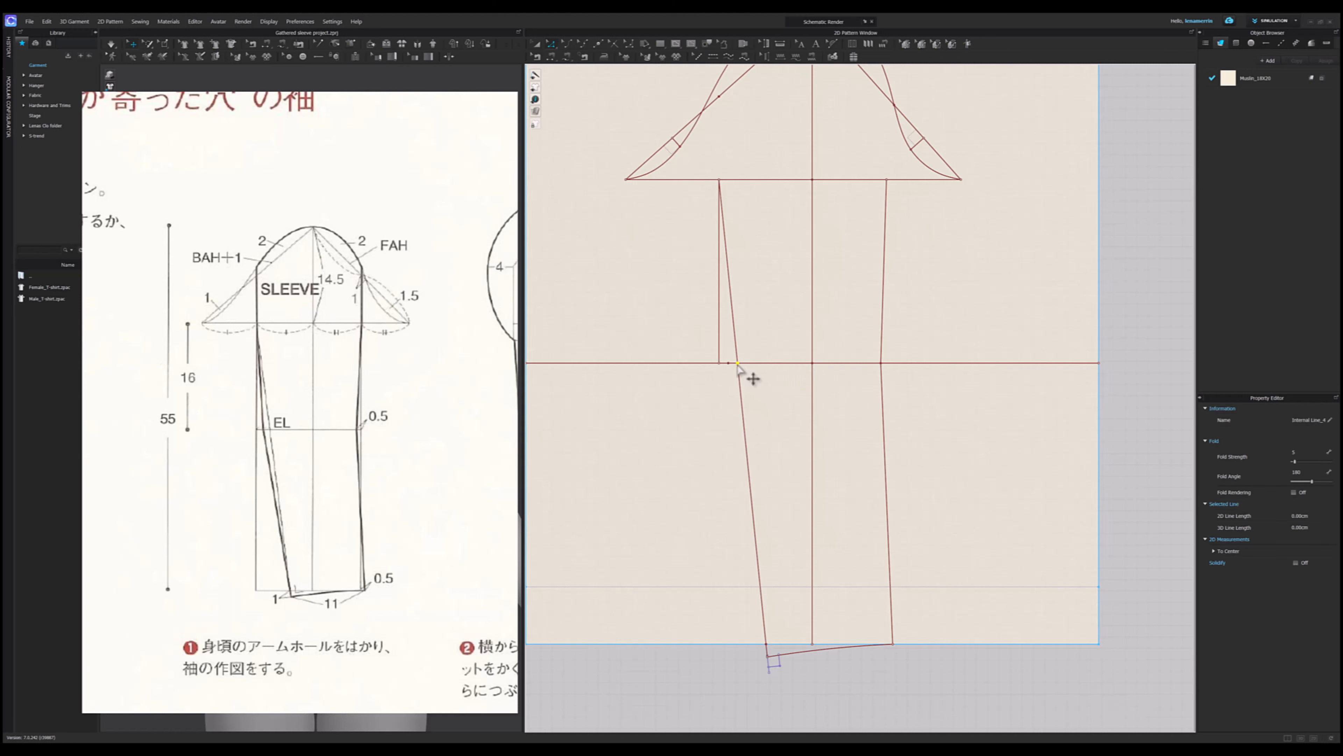
scroll(722, 423, "down", 2)
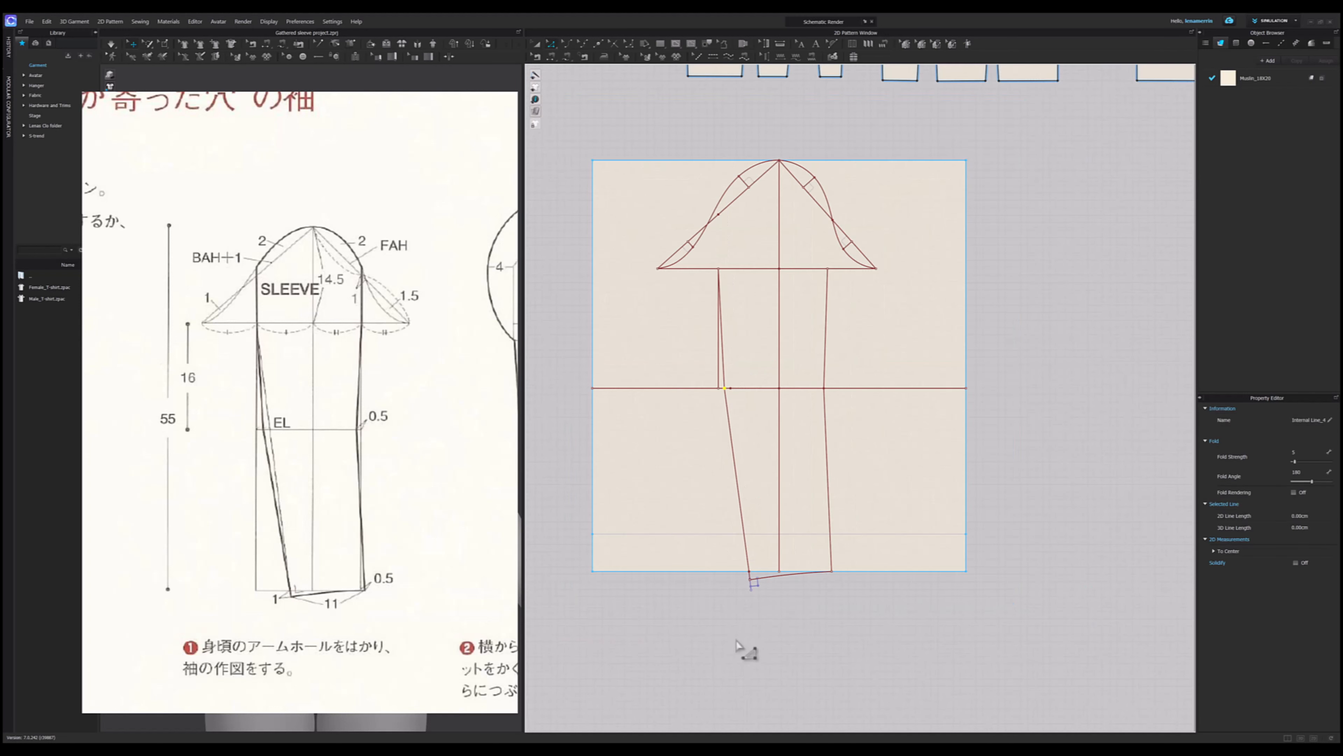
- Delete the extra point on the back line where it crosses the rectangle's lower edge
scroll(746, 625, "up", 3)
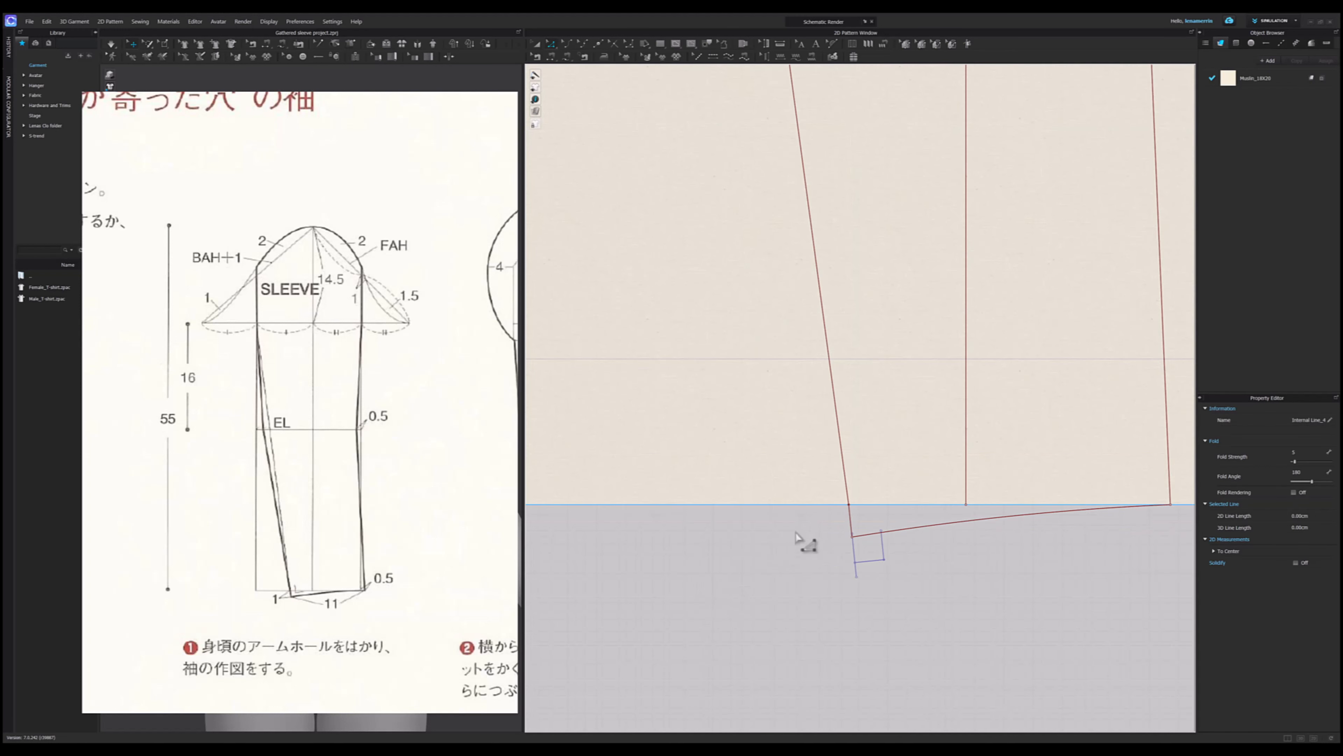
scroll(698, 600, "up", 2)
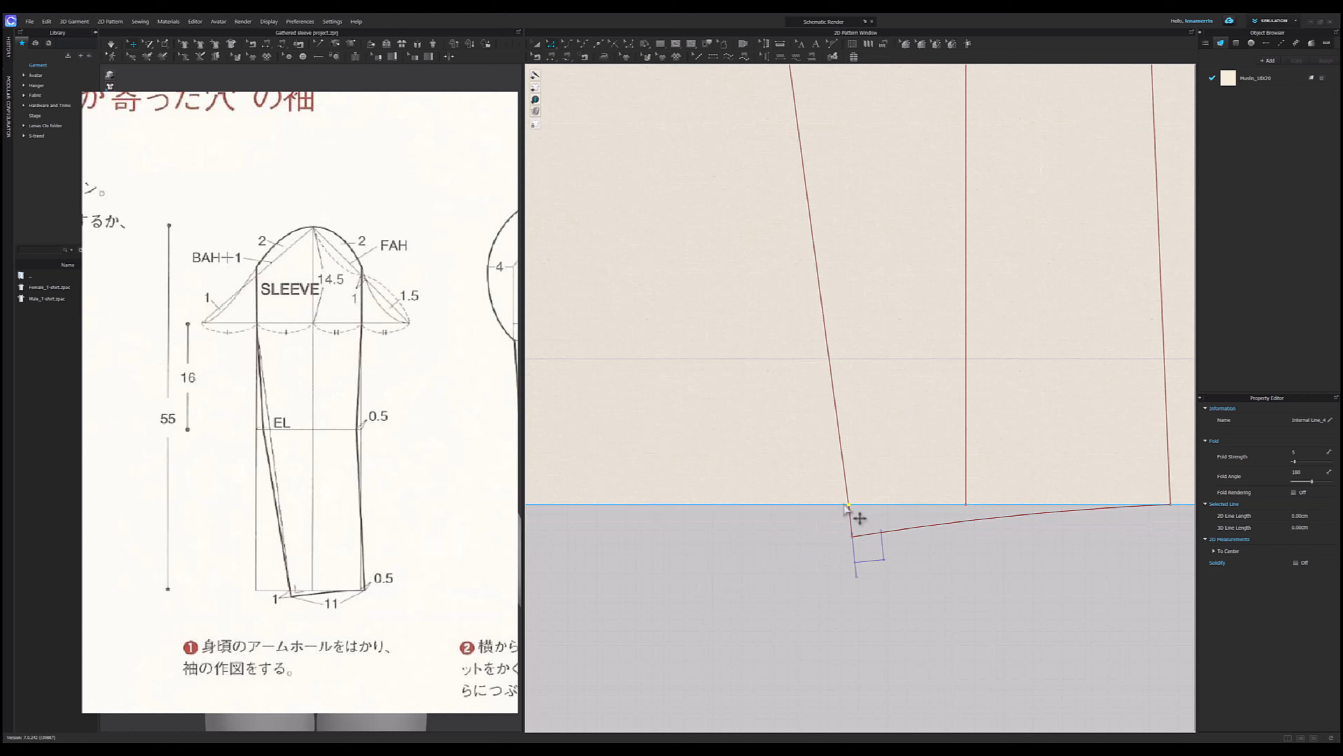
scroll(682, 542, "down", 3)
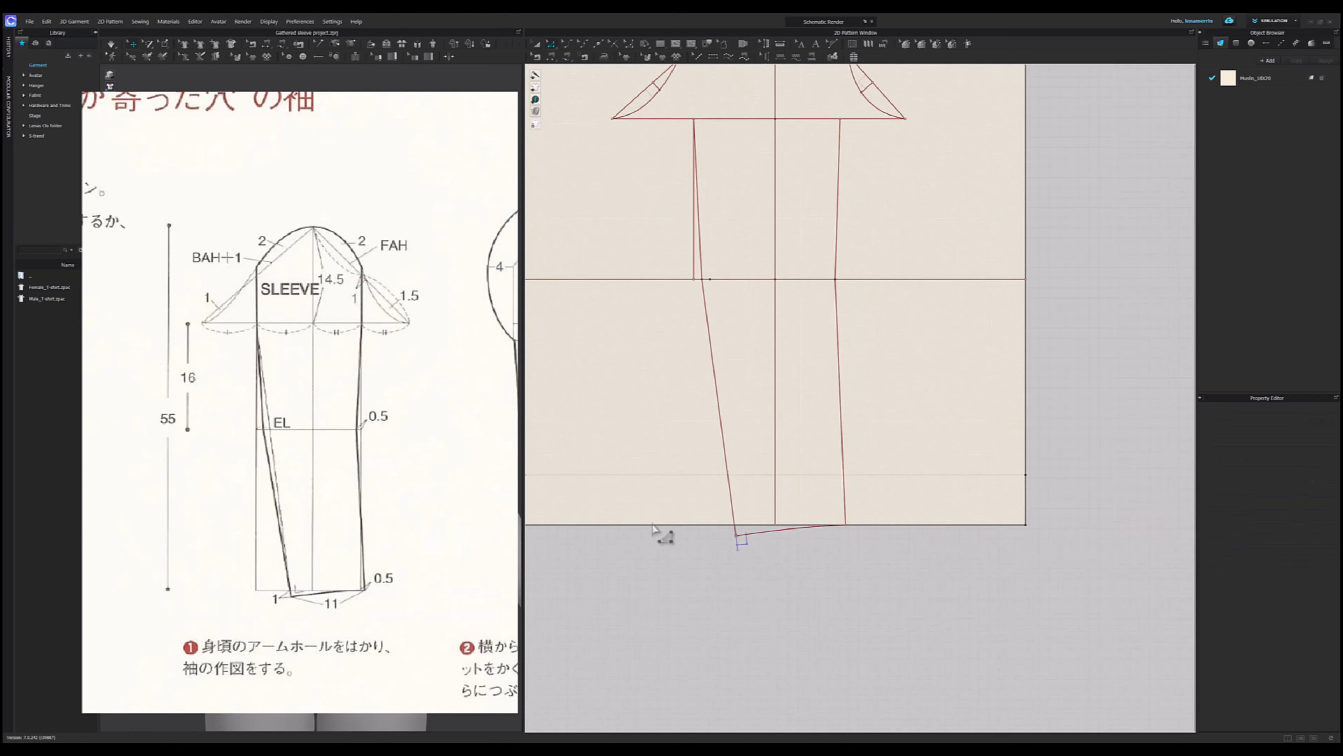
scroll(655, 531, "down", 1)
middle_click_drag(731, 532, 784, 588)
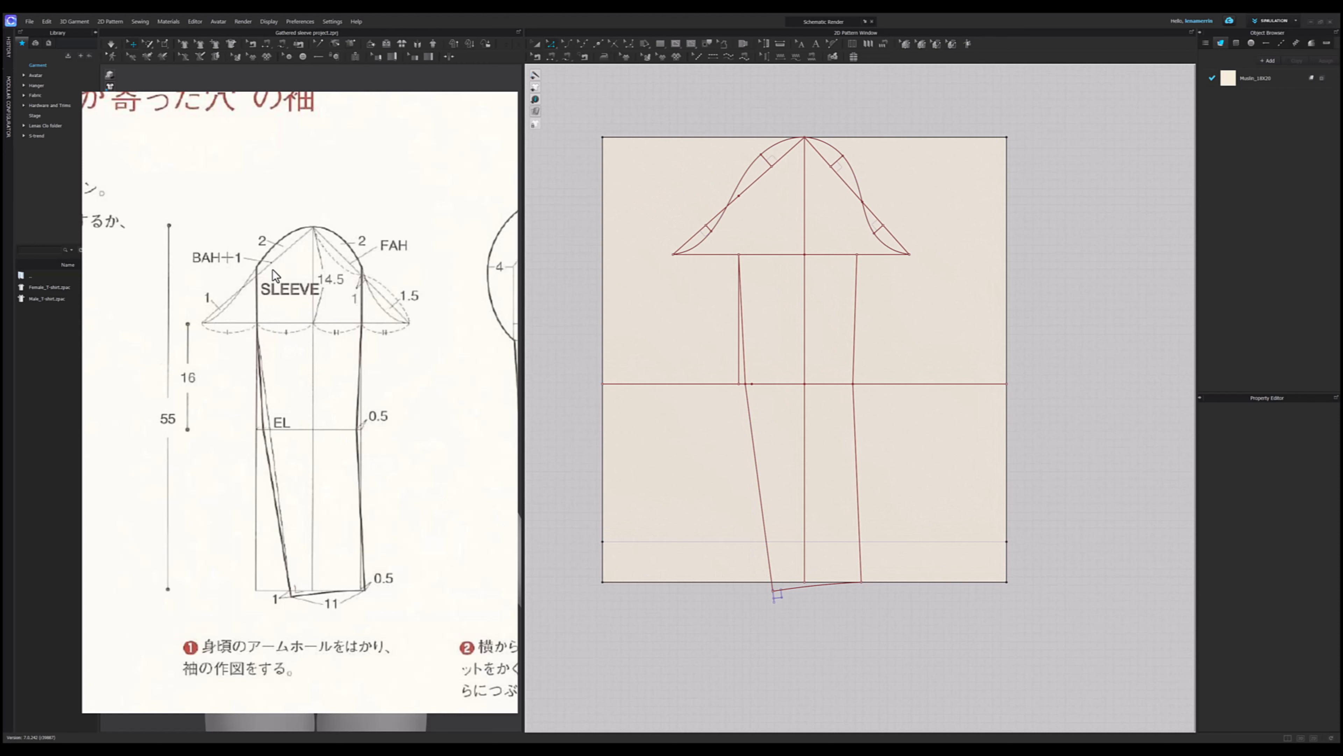
- Extend the vertical back line from the sleeve base line straight up to the cap curve
scroll(664, 168, "up", 2)
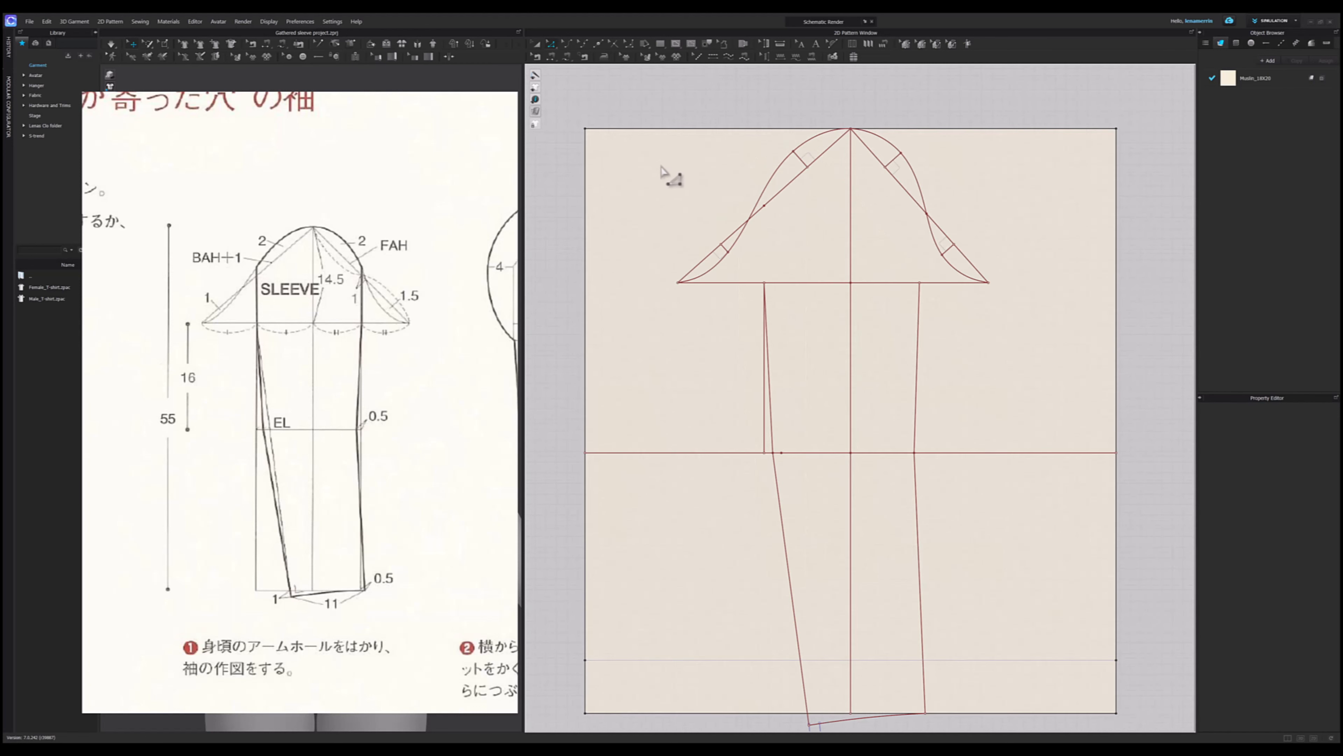
left_click(766, 283)
left_click_drag(765, 284, 782, 204)
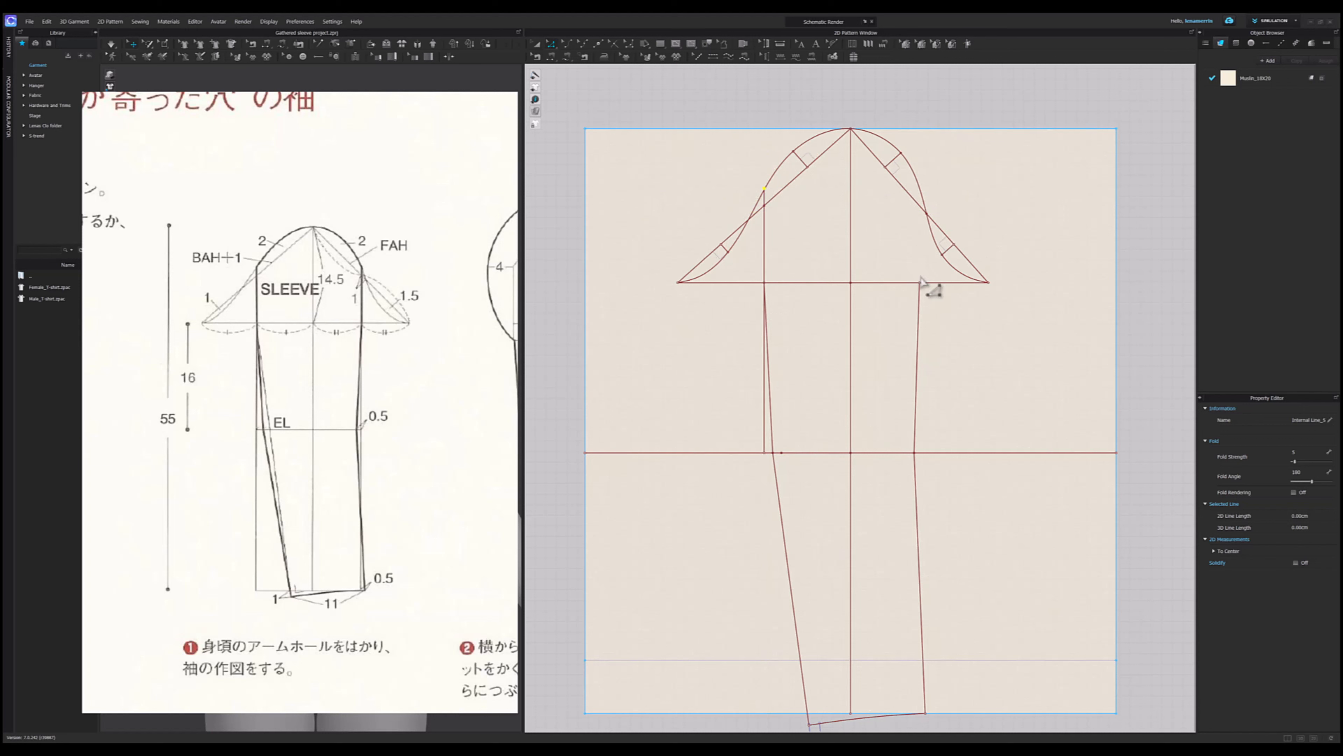
- Draw a vertical internal line about 9 cm long from the front line's top end up to the cap curve
key("g")
scroll(924, 277, "up", 2)
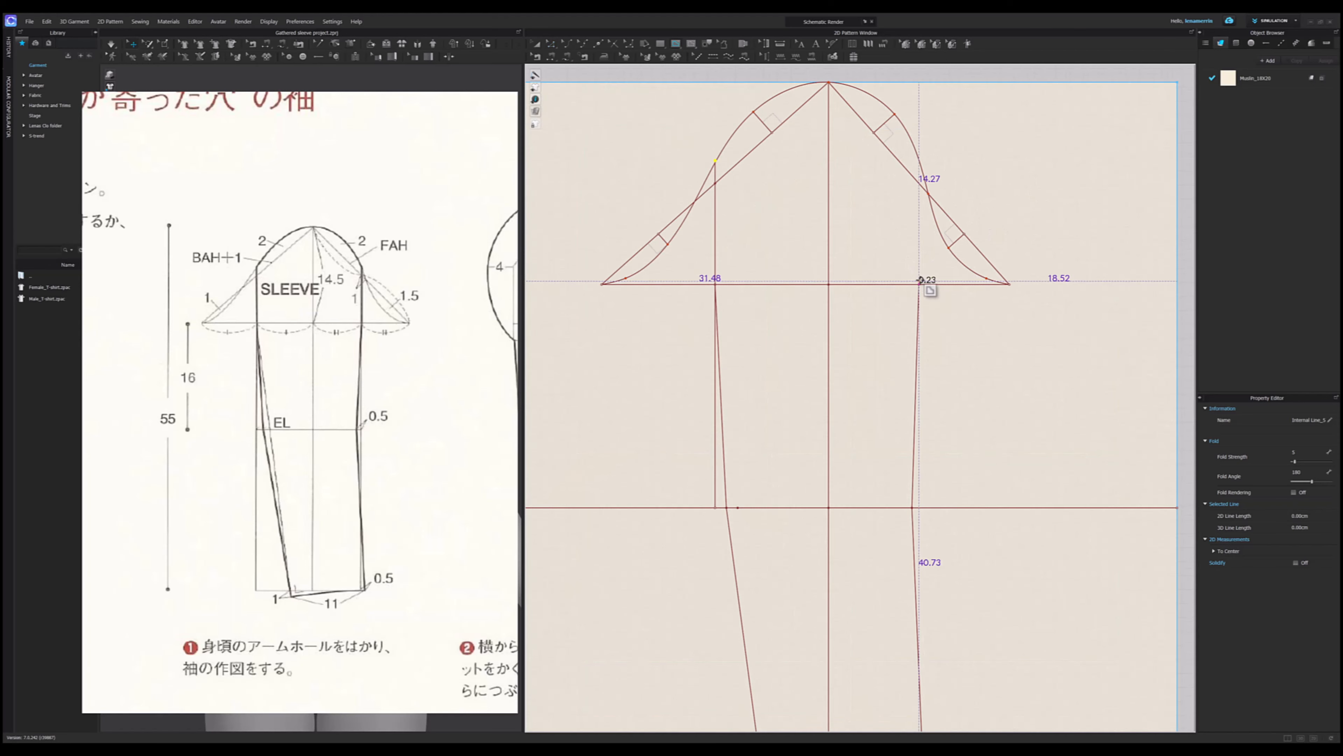
left_click(920, 157)
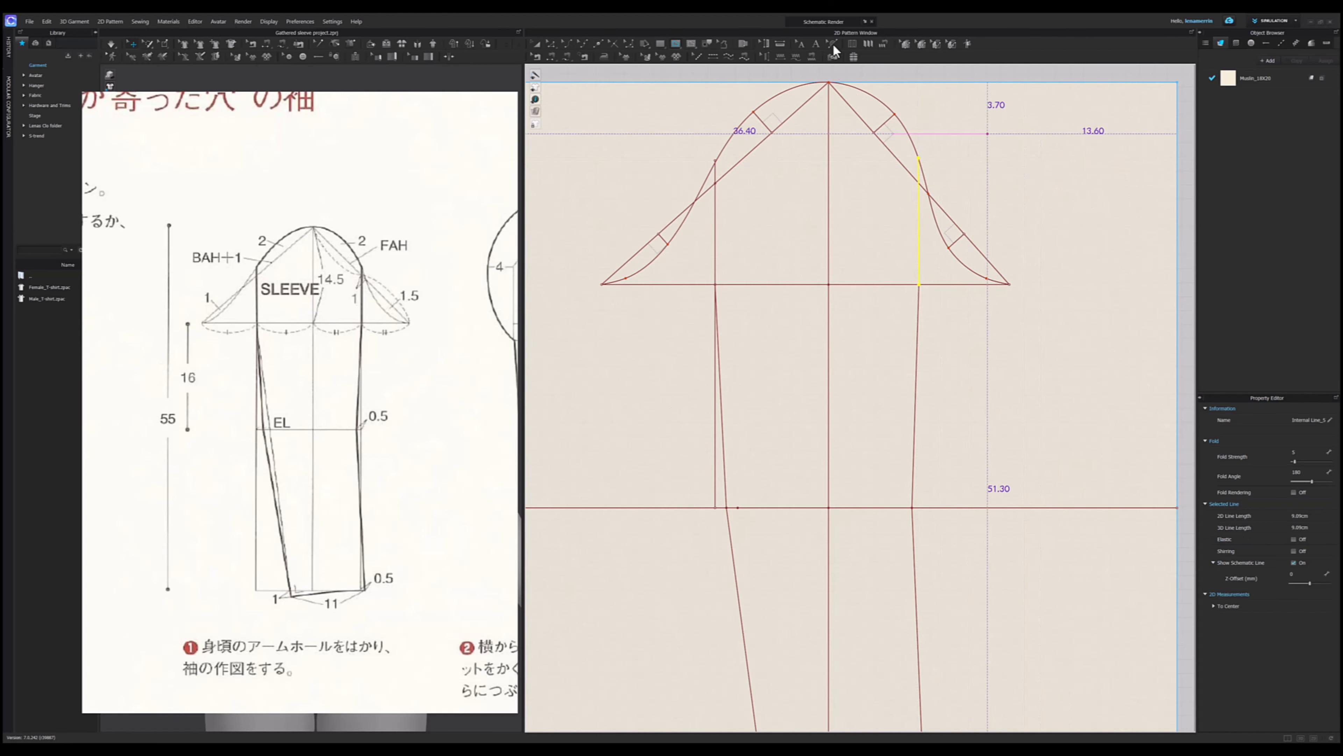
key("z")
scroll(770, 225, "down", 2)
middle_click_drag(785, 208, 797, 244)
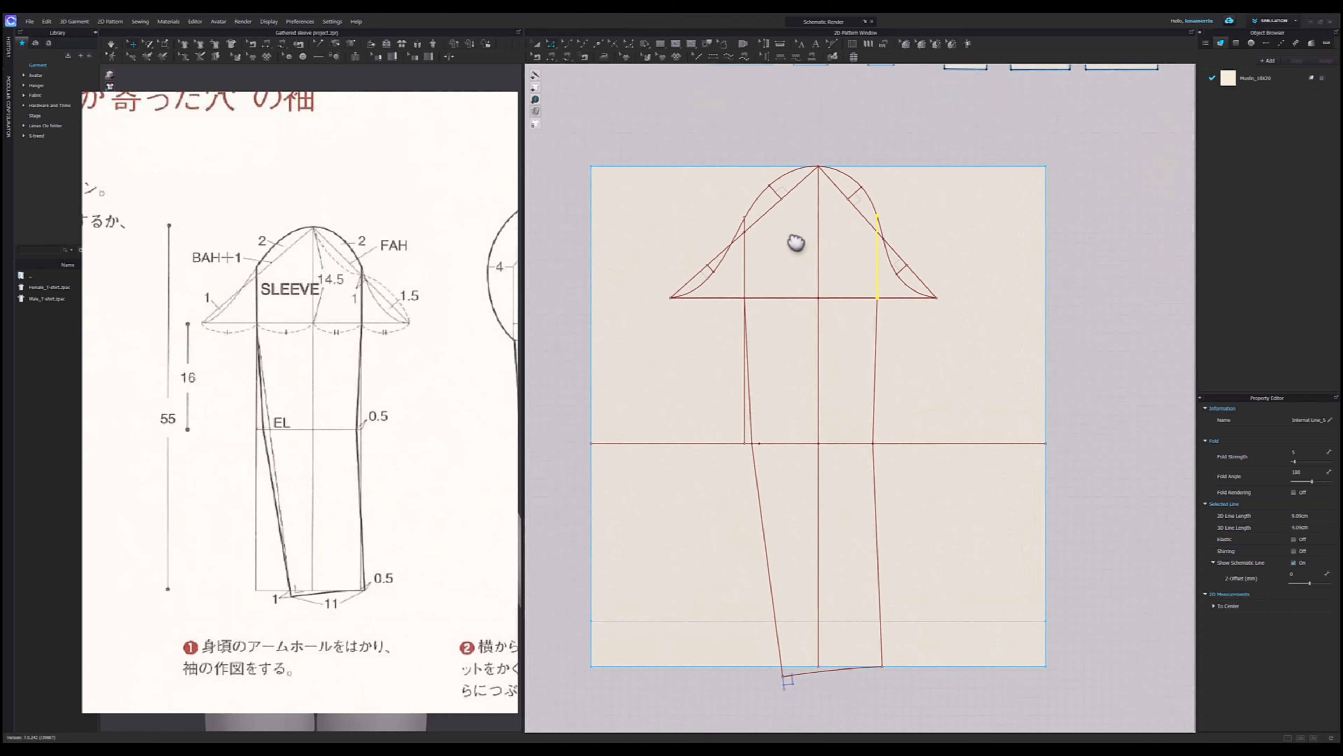
- Examine the book's second diagram with the side-view sleeve silhouette
scroll(775, 407, "down", 2)
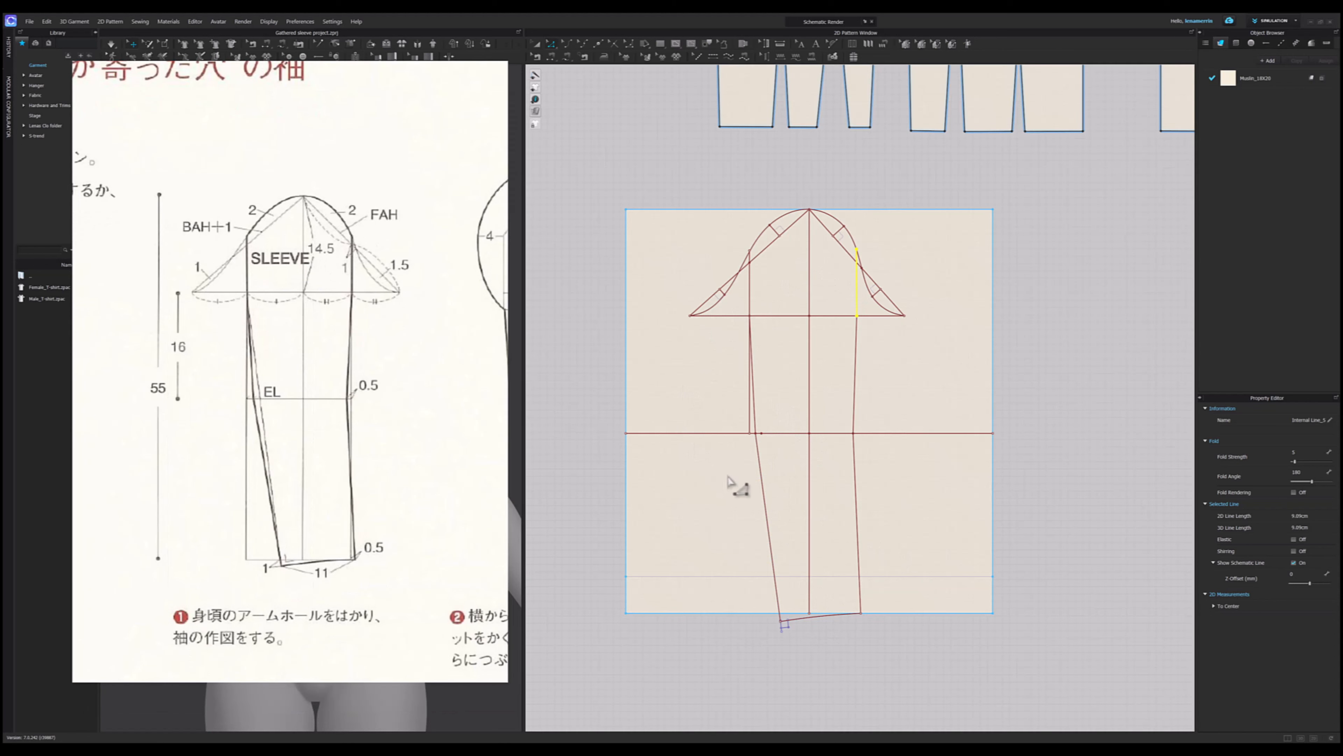
middle_click_drag(416, 404, 379, 409)
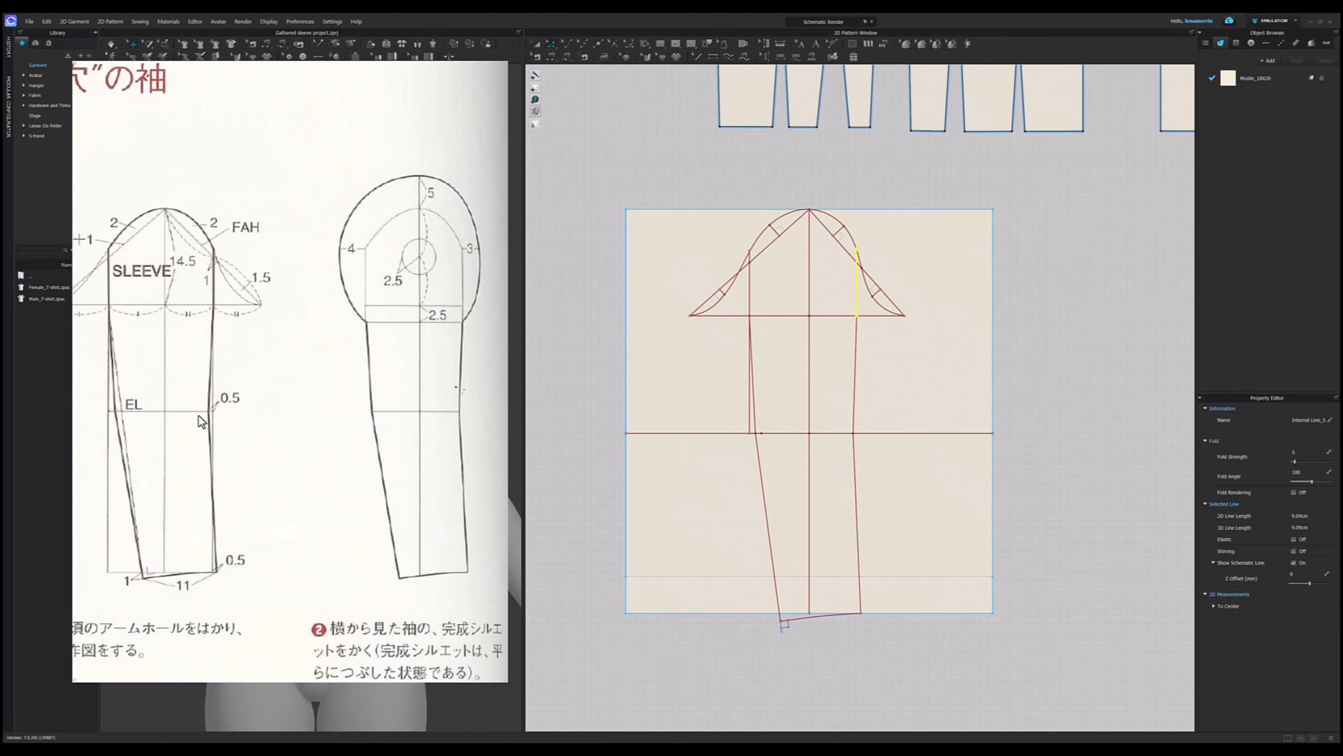
scroll(364, 426, "up", 1)
mouse_move(349, 427)
middle_mouse_down()
mouse_move(381, 431)
mouse_move(371, 421)
middle_mouse_up()
scroll(384, 430, "down", 1)
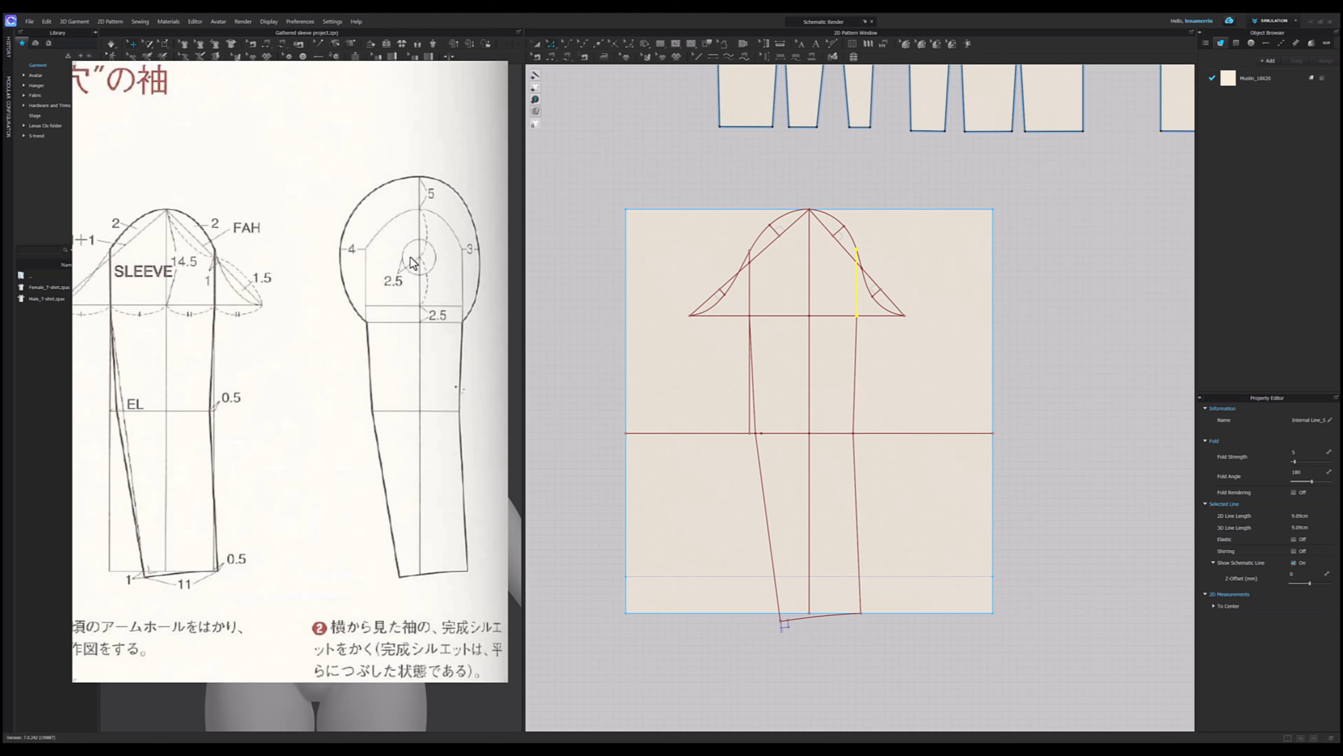
- Duplicate the whole sleeve draft pattern and place the copy in the empty area below and to the right of the original
scroll(639, 394, "down", 3)
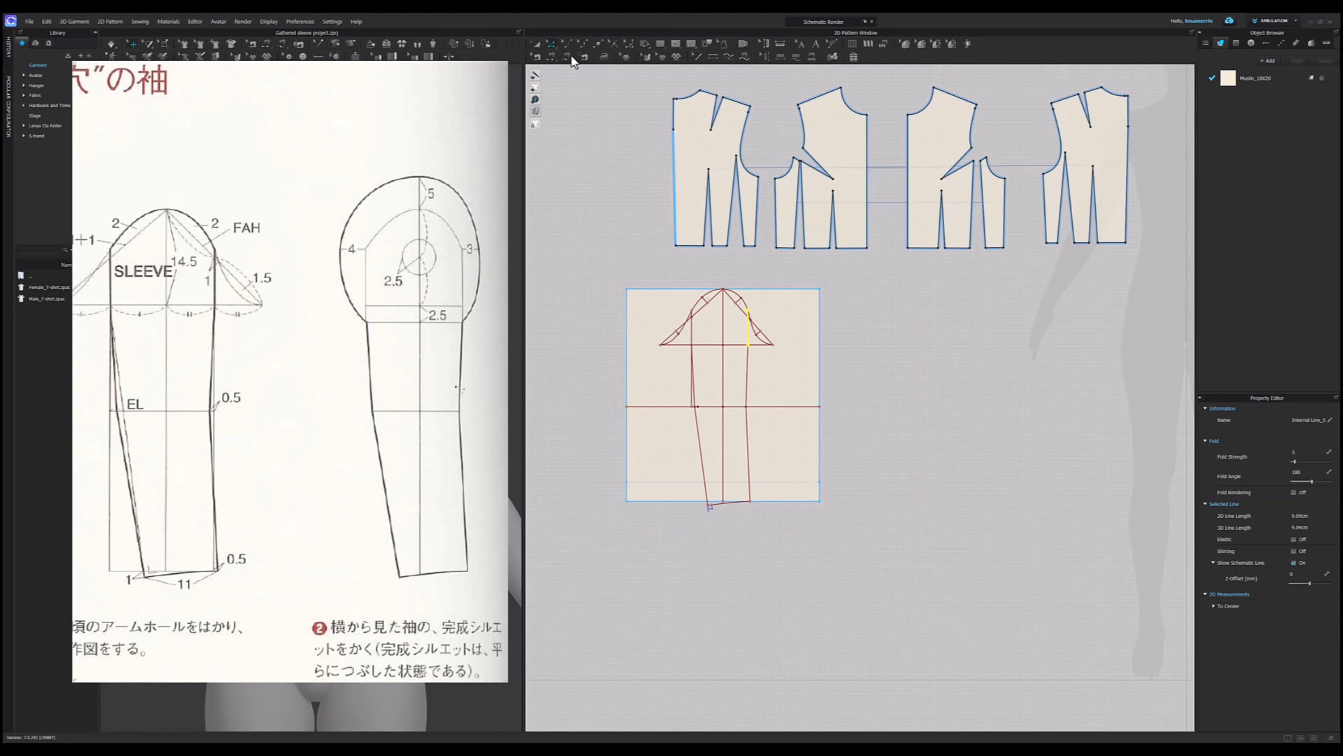
left_click(536, 44)
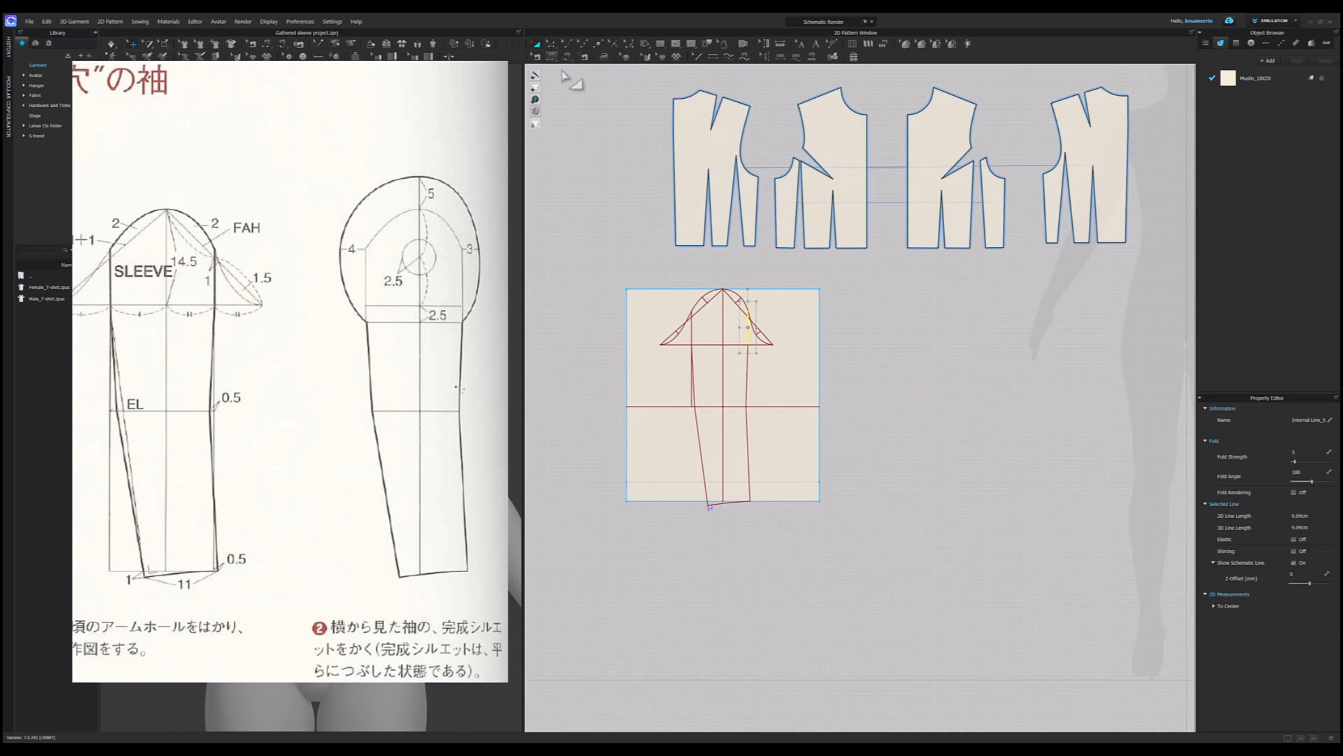
left_click(801, 389)
key("ctrl+c")
key("ctrl+v")
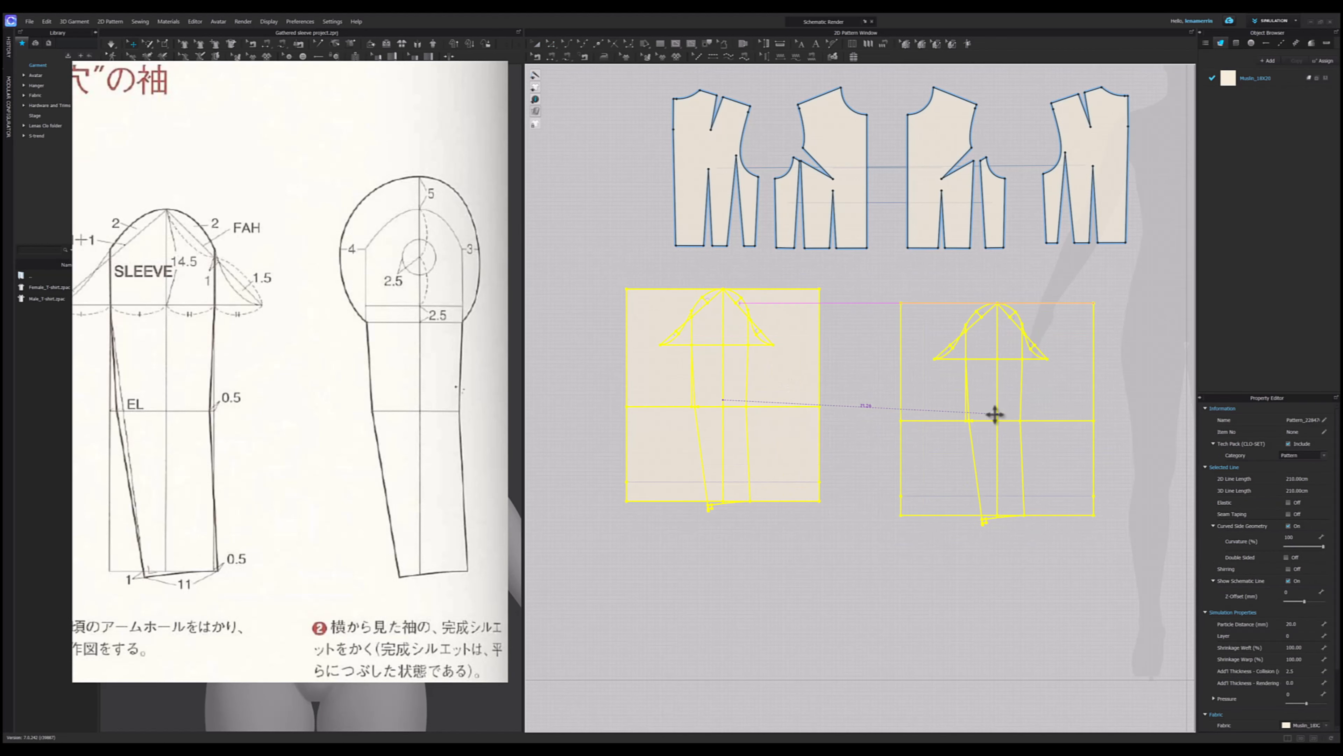
left_click(965, 400)
scroll(966, 408, "up", 1)
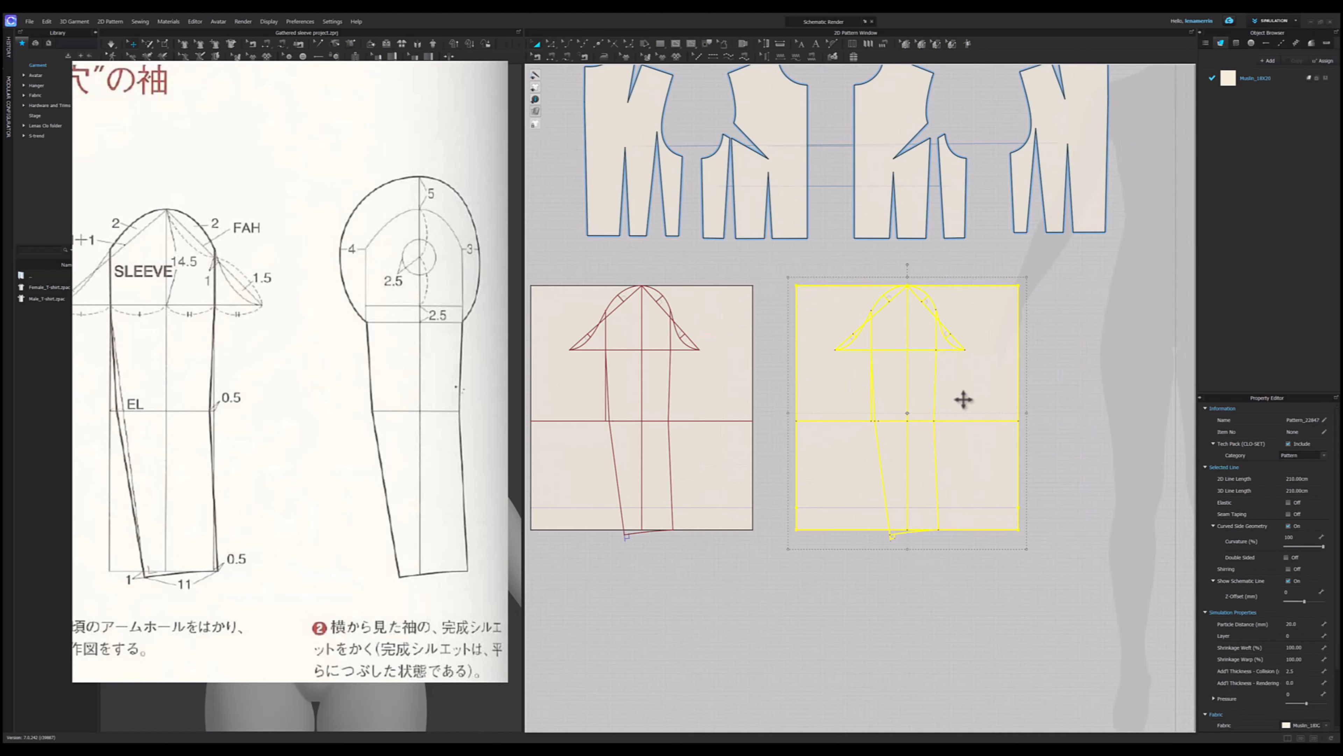
left_click_drag(966, 400, 1083, 510)
middle_click_drag(1083, 509, 981, 434)
scroll(961, 447, "up", 3)
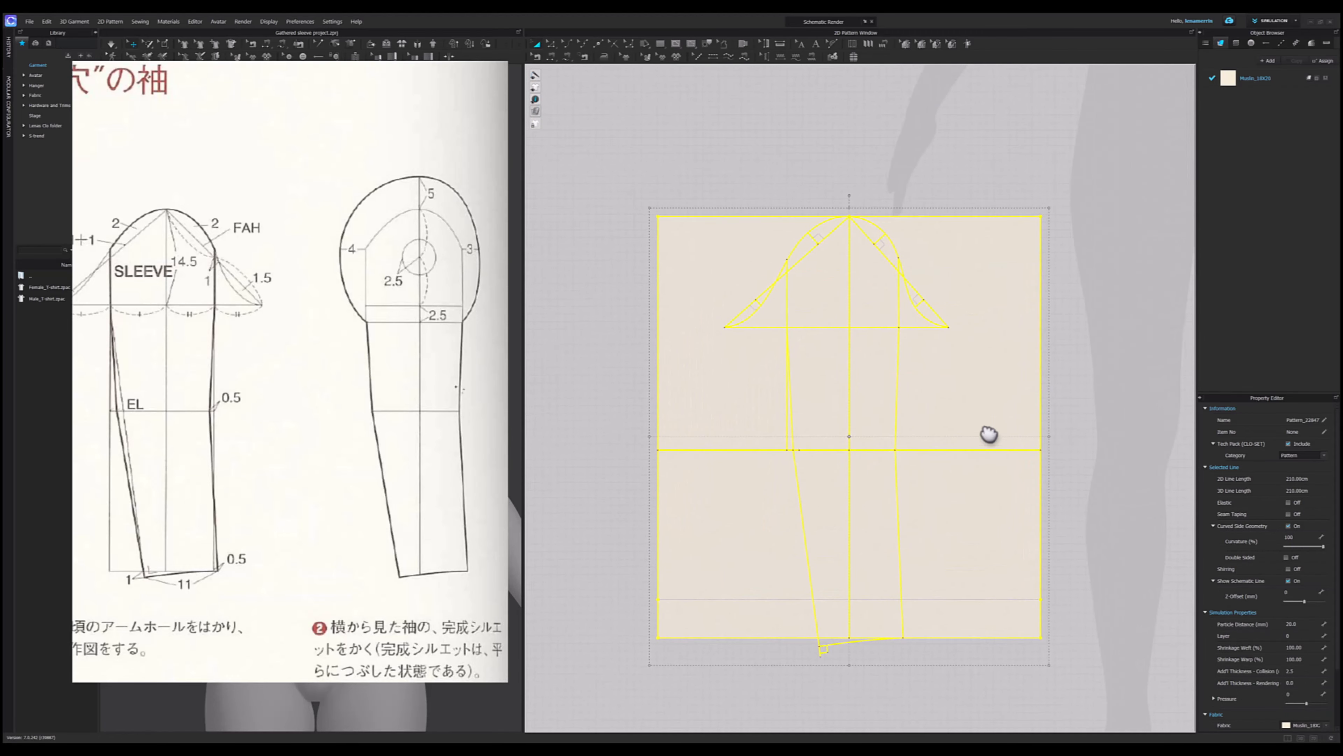
left_click(635, 306)
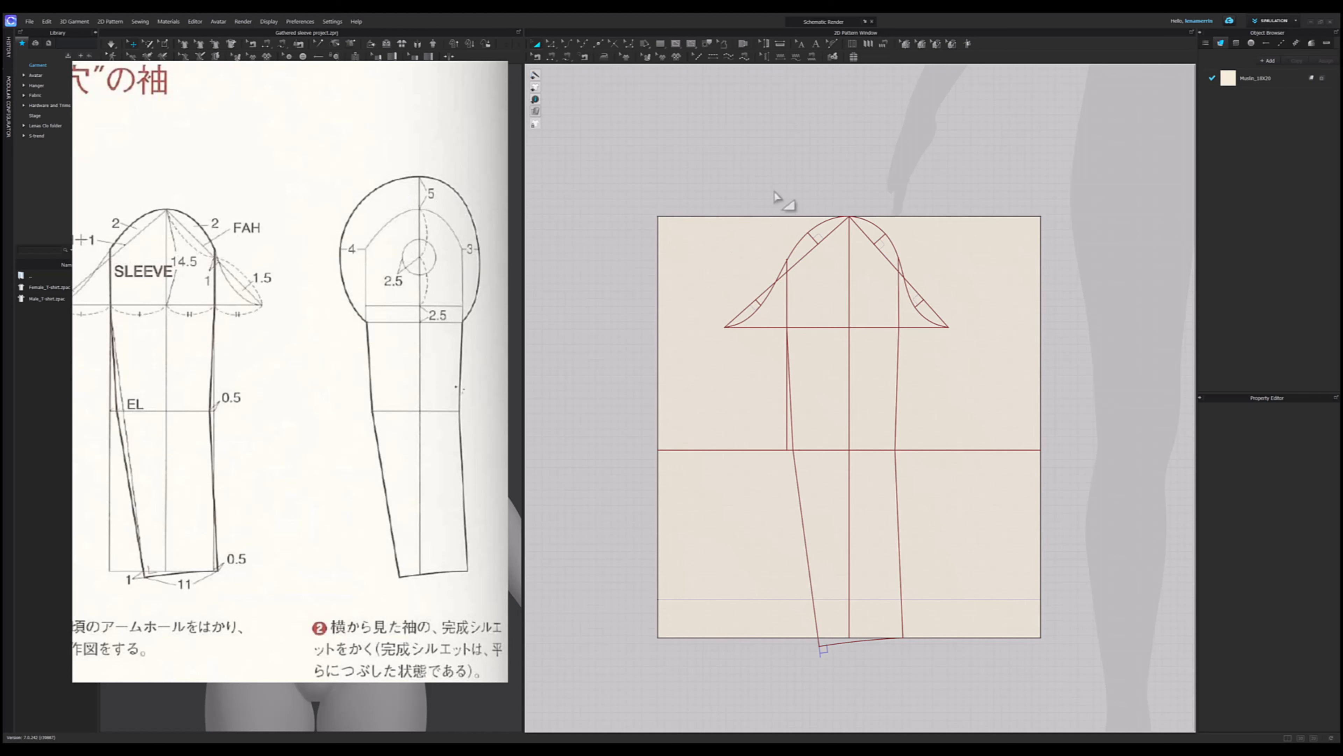
- Enlarge the copied rectangle by raising its upper edge until the sides are about 65.6 cm and lowering its bottom edge below the hem
key("z")
left_click(766, 217)
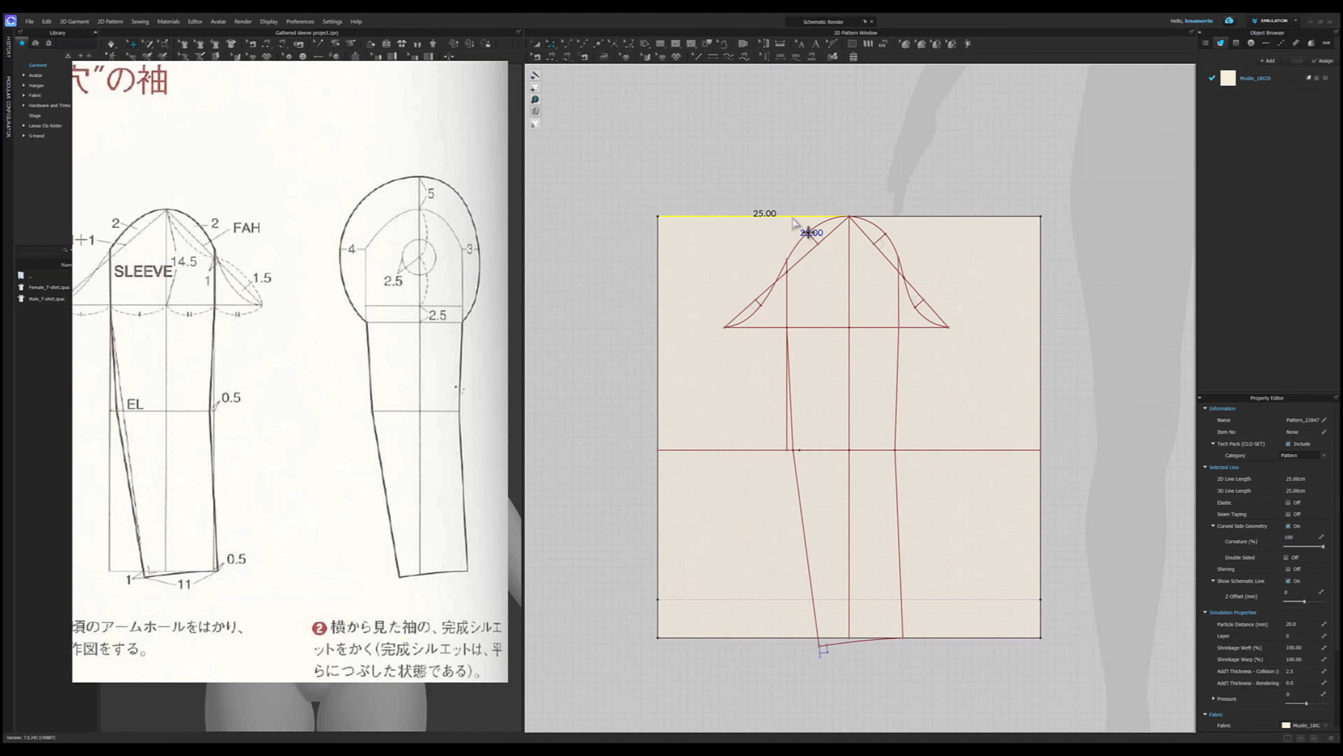
left_click(930, 216, "shift")
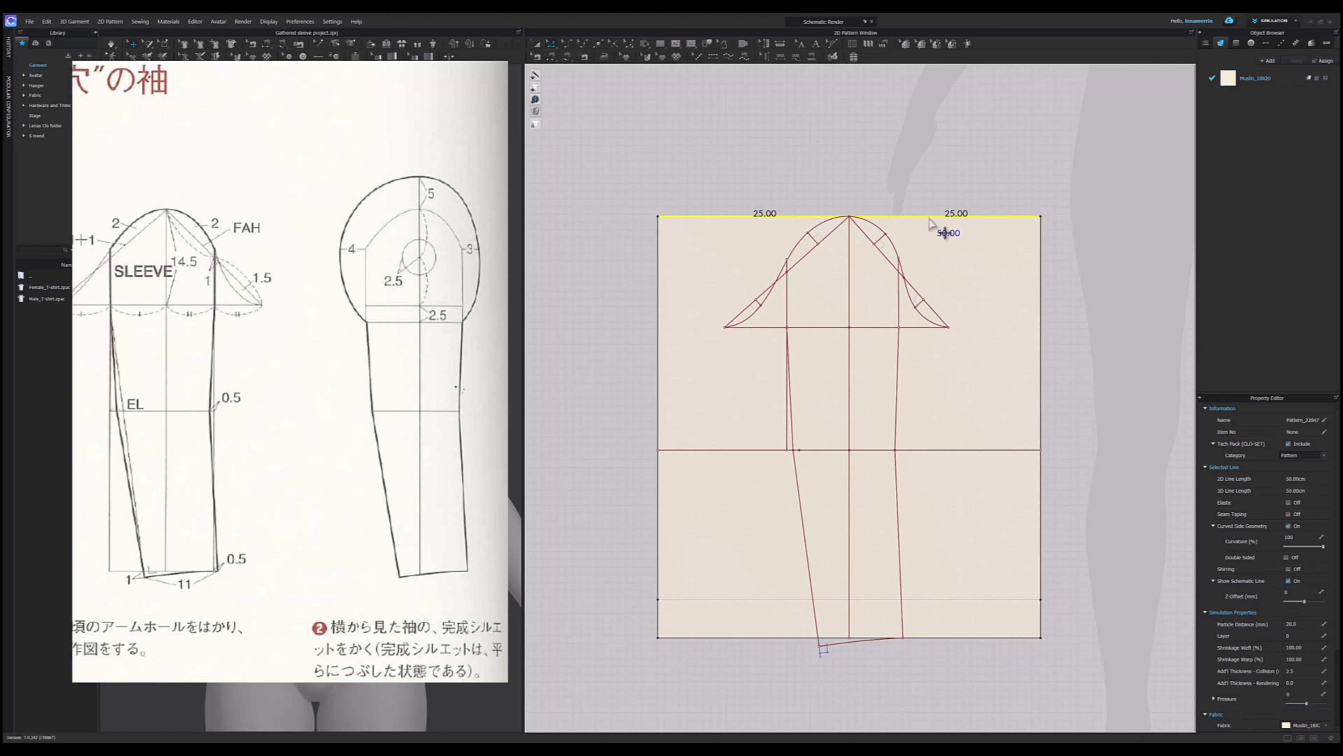
left_click_drag(931, 225, 935, 144)
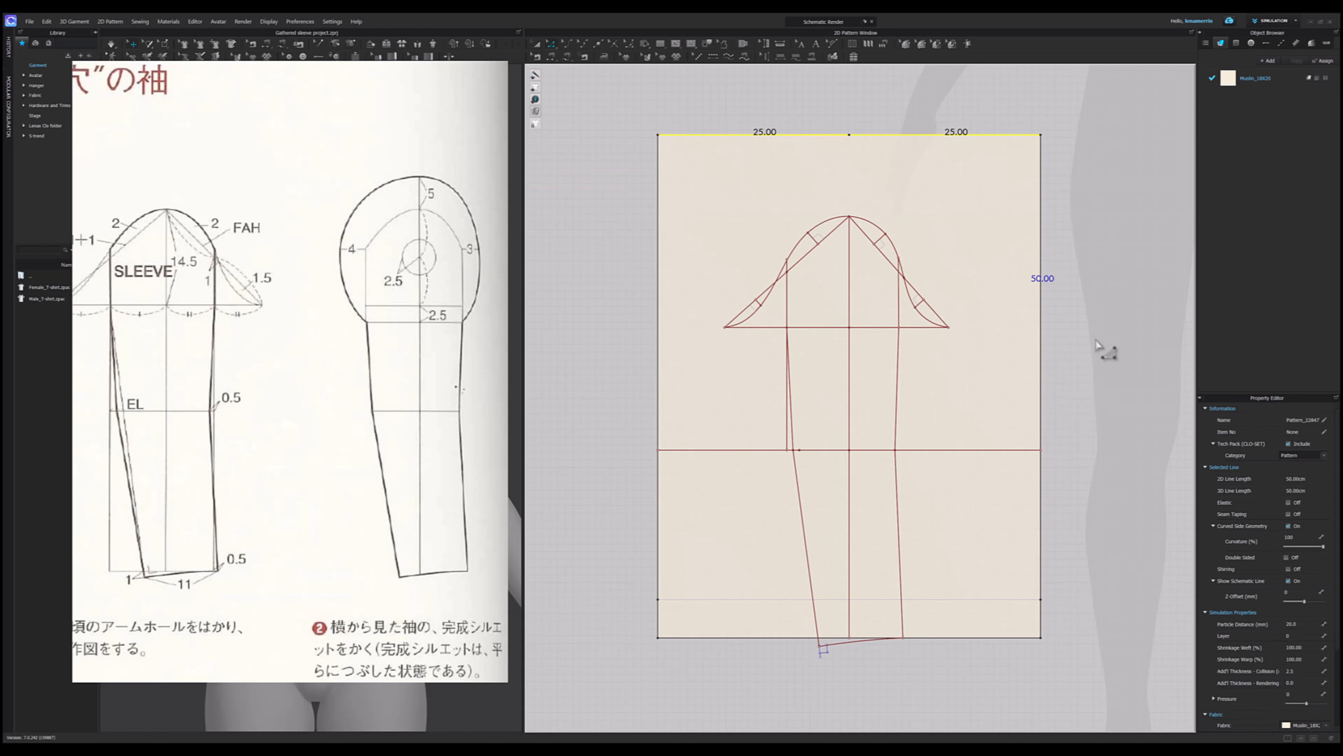
left_click(1041, 545)
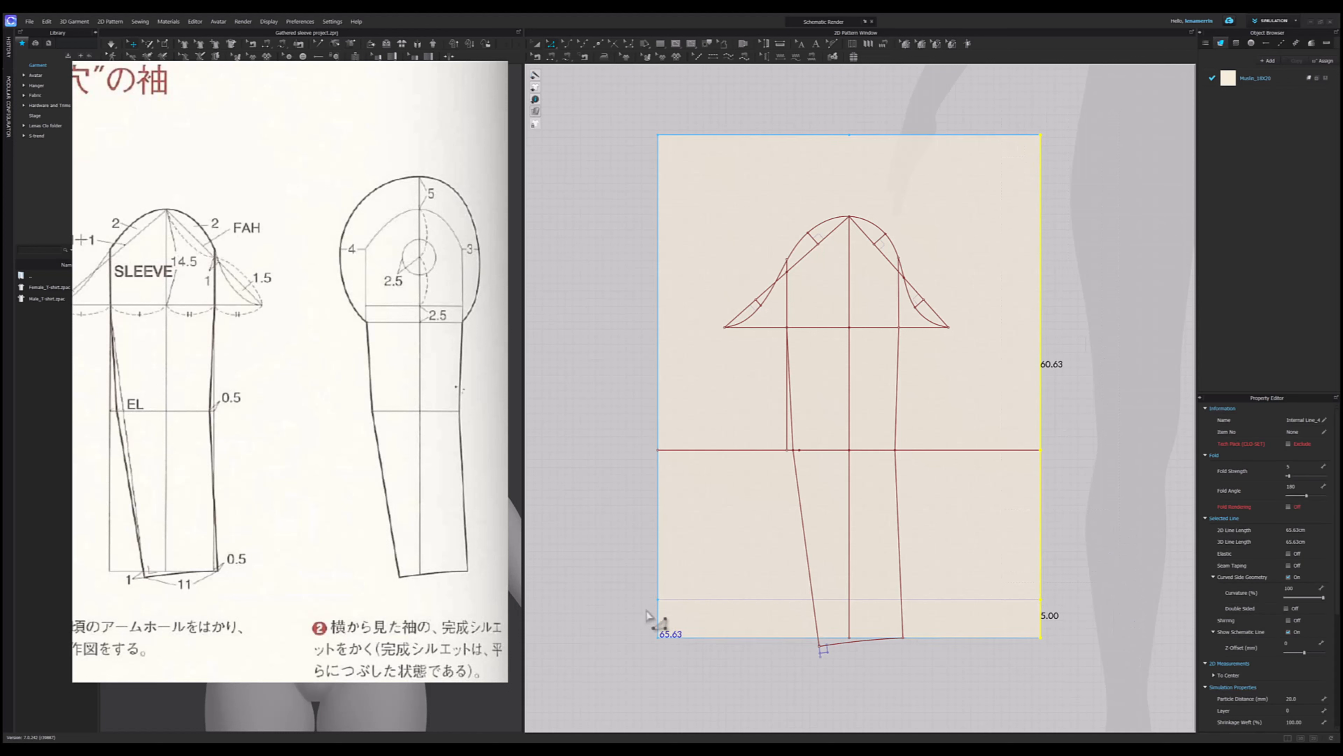
left_click_drag(598, 597, 774, 710)
left_click(774, 710)
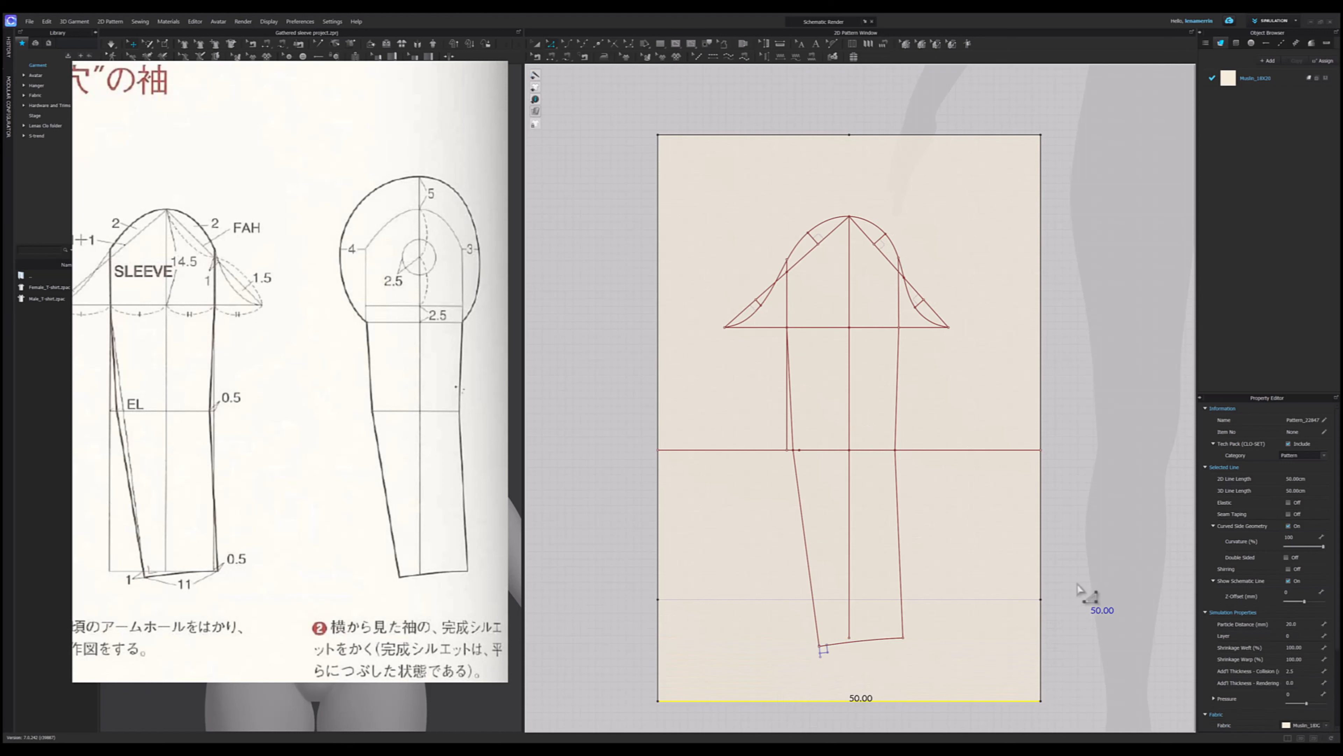
- Remove the back diagonal construction line and add an intersection point where the vertical back line meets the cap curve
scroll(824, 277, "up", 1)
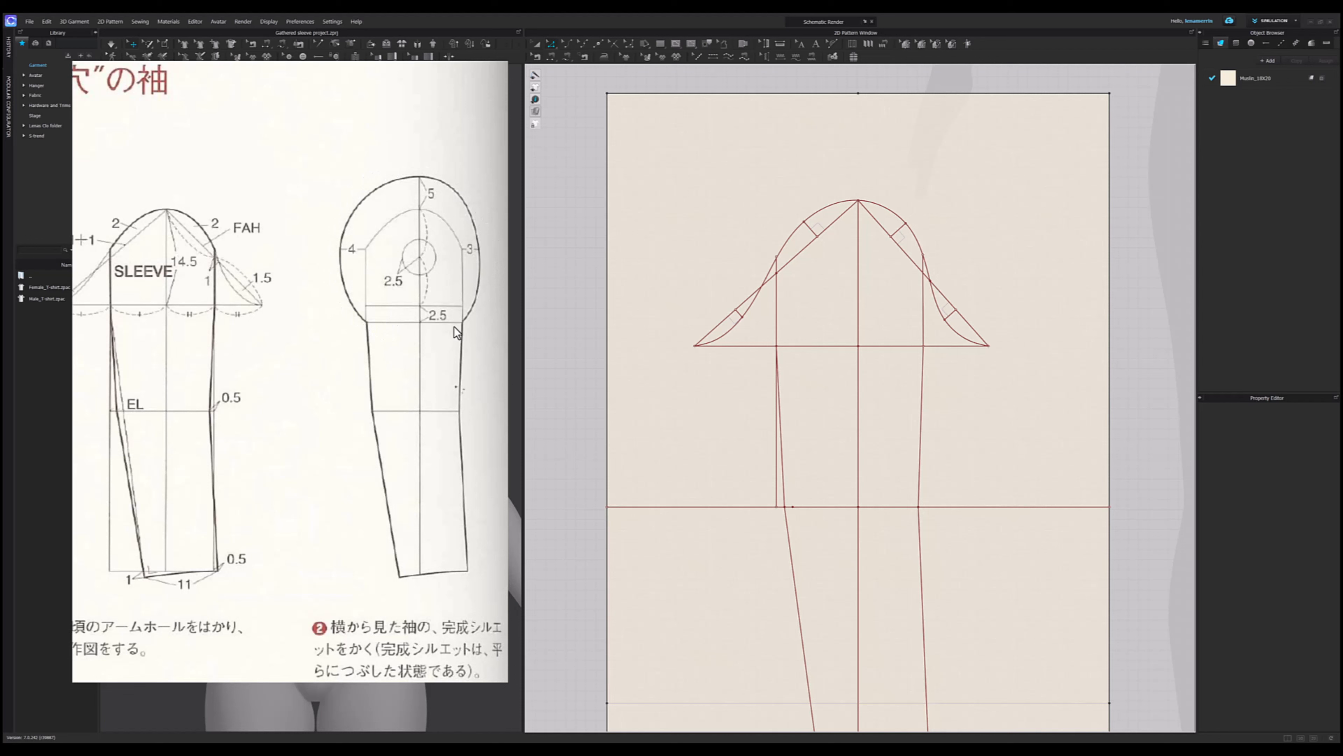
right_click(787, 283)
left_click(815, 345)
scroll(710, 338, "up", 5)
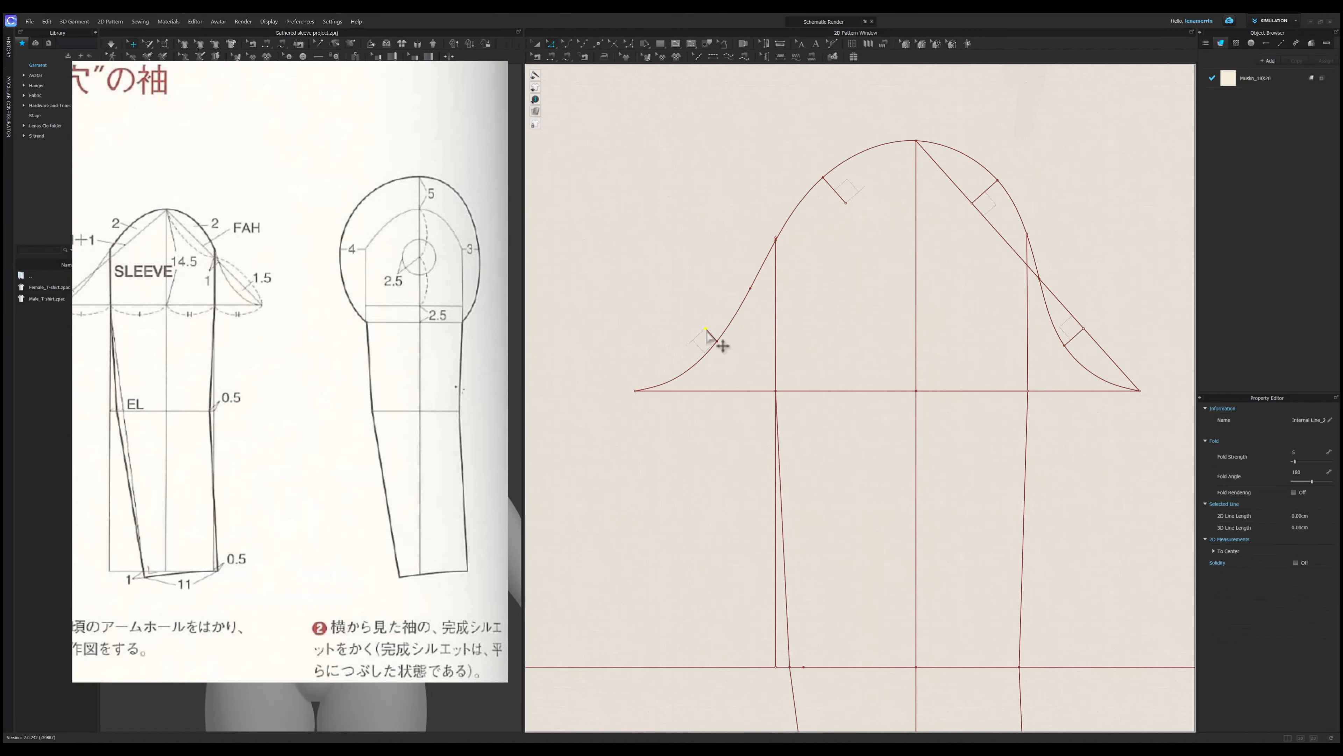
scroll(756, 291, "up", 2)
left_click(785, 371)
right_click(783, 369)
left_click(809, 546)
scroll(762, 439, "down", 6)
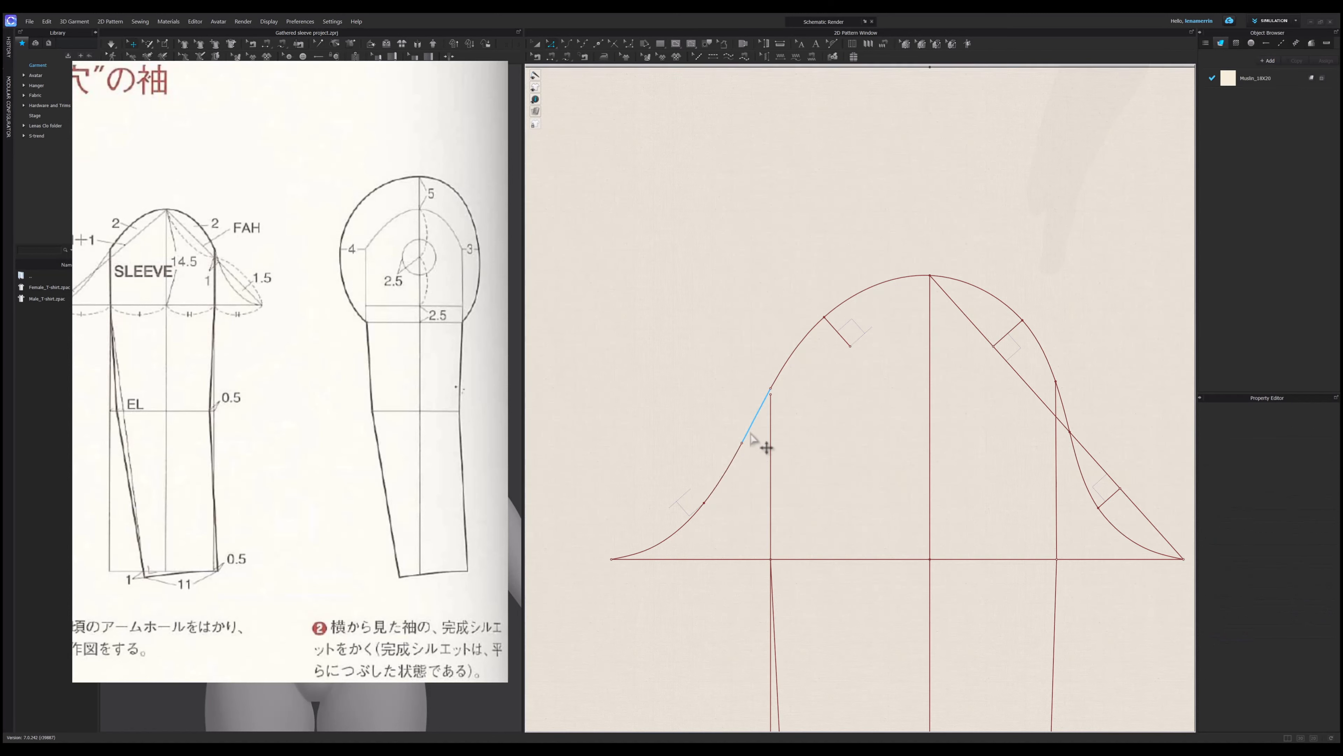
- Delete the parts of the cap curve that lie outside the vertical sleeve lines
left_click(753, 437)
key("Delete")
scroll(770, 389, "up", 5)
scroll(737, 403, "down", 6)
left_click(762, 410)
scroll(902, 411, "up", 6)
left_click(872, 260)
mouse_move(872, 260)
left_mouse_down()
mouse_move(871, 285)
mouse_move(871, 260)
left_mouse_up()
left_click(880, 285)
key("Delete")
- Delete the remaining construction lines around the sleeve cap, including the wide horizontal base line
scroll(867, 290, "down", 6)
left_click(985, 473)
key("Delete")
left_click(733, 463)
key("Delete")
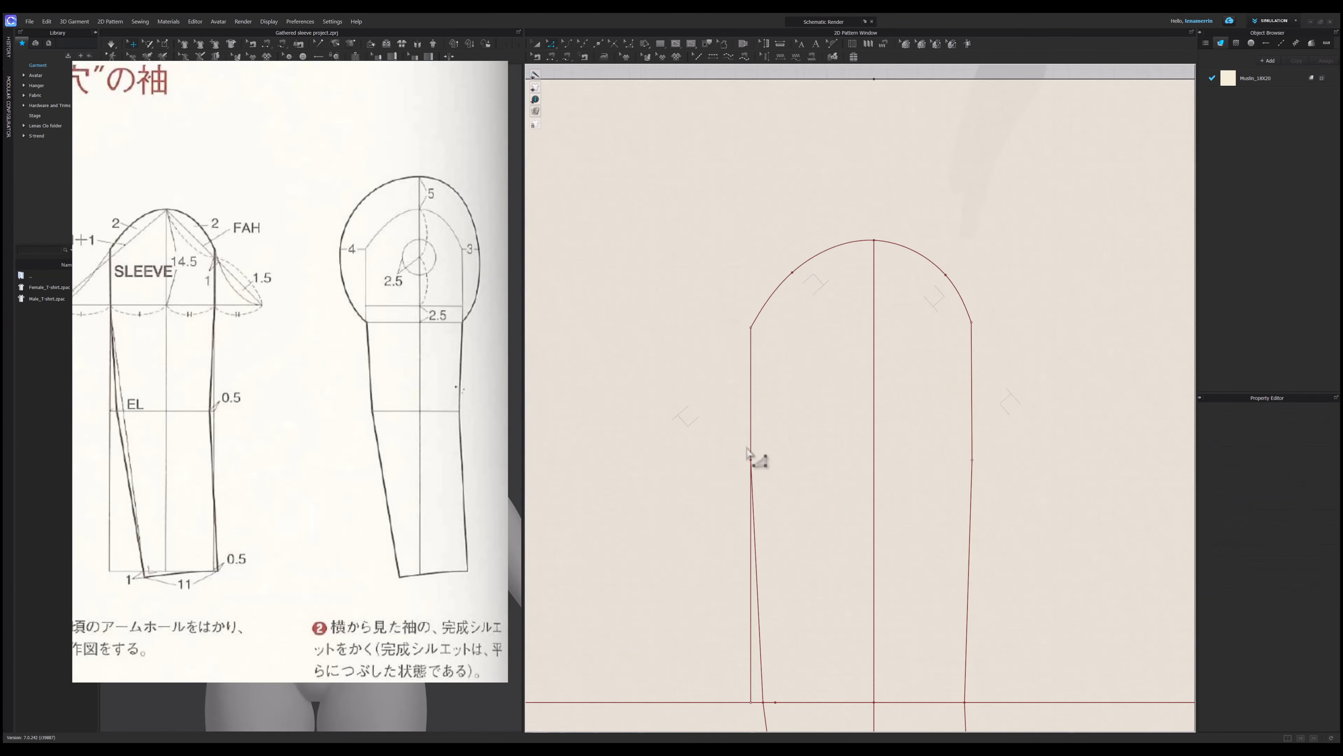
- Draw a horizontal internal line across the sleeve at the cap base and delete the leftover vertical back line above the elbow line
left_click(750, 459)
double_click(973, 460)
middle_click_drag(745, 475, 745, 338)
left_click(770, 415)
key("Delete")
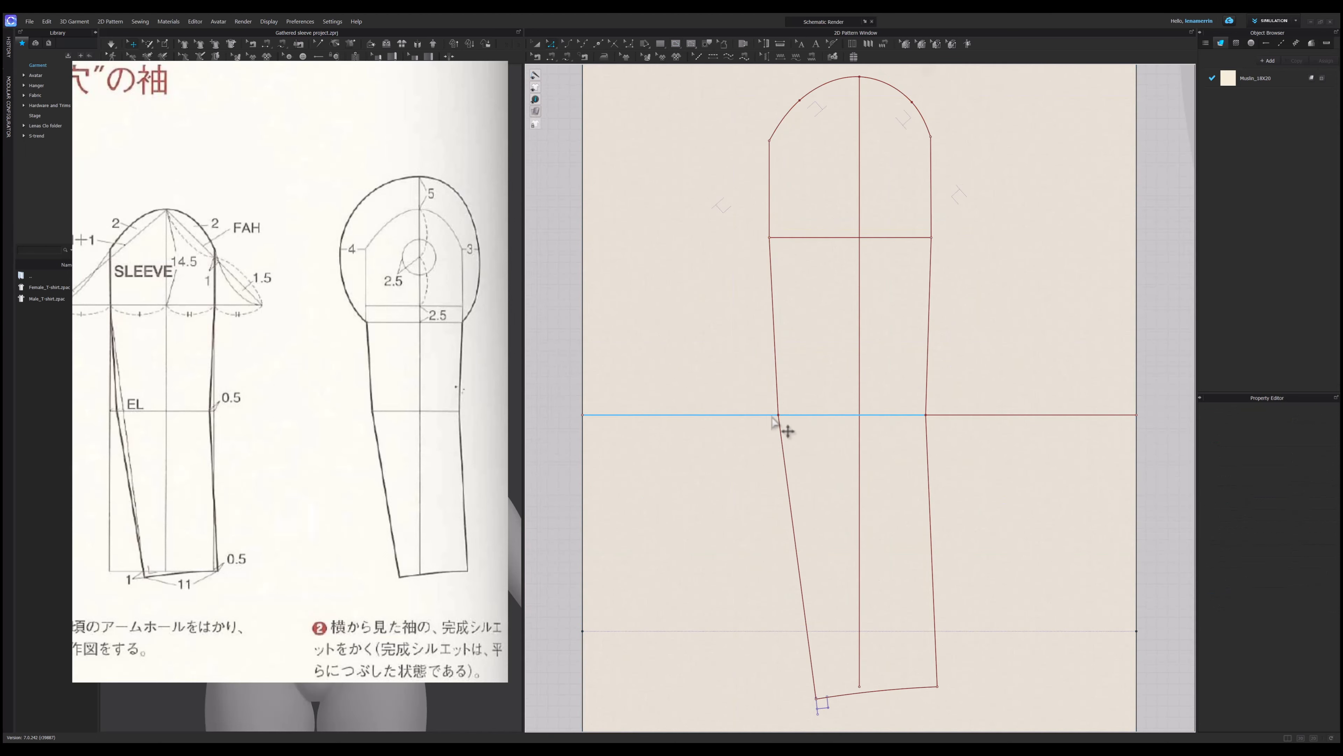
- Delete the wide horizontal elbow line and draw an internal line spanning only the sleeve's width at elbow level
left_click(778, 417)
key("Delete")
left_click(779, 415)
double_click(926, 415)
key("z")
- Offset the cap base line as an internal line 2.5 cm below it, using the reverse direction
scroll(894, 444, "down", 4)
scroll(923, 285, "up", 3)
scroll(923, 285, "down", 3)
scroll(825, 276, "up", 3)
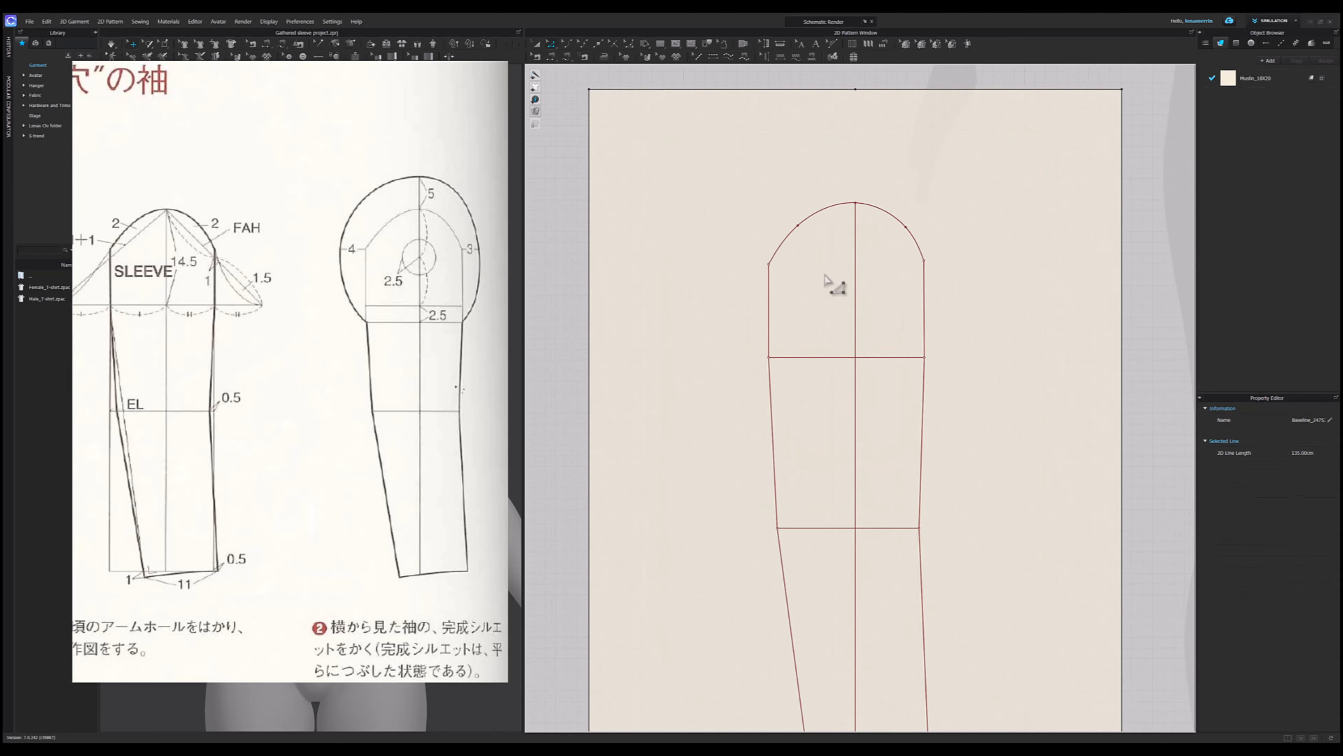
right_click(835, 359)
left_click(864, 455)
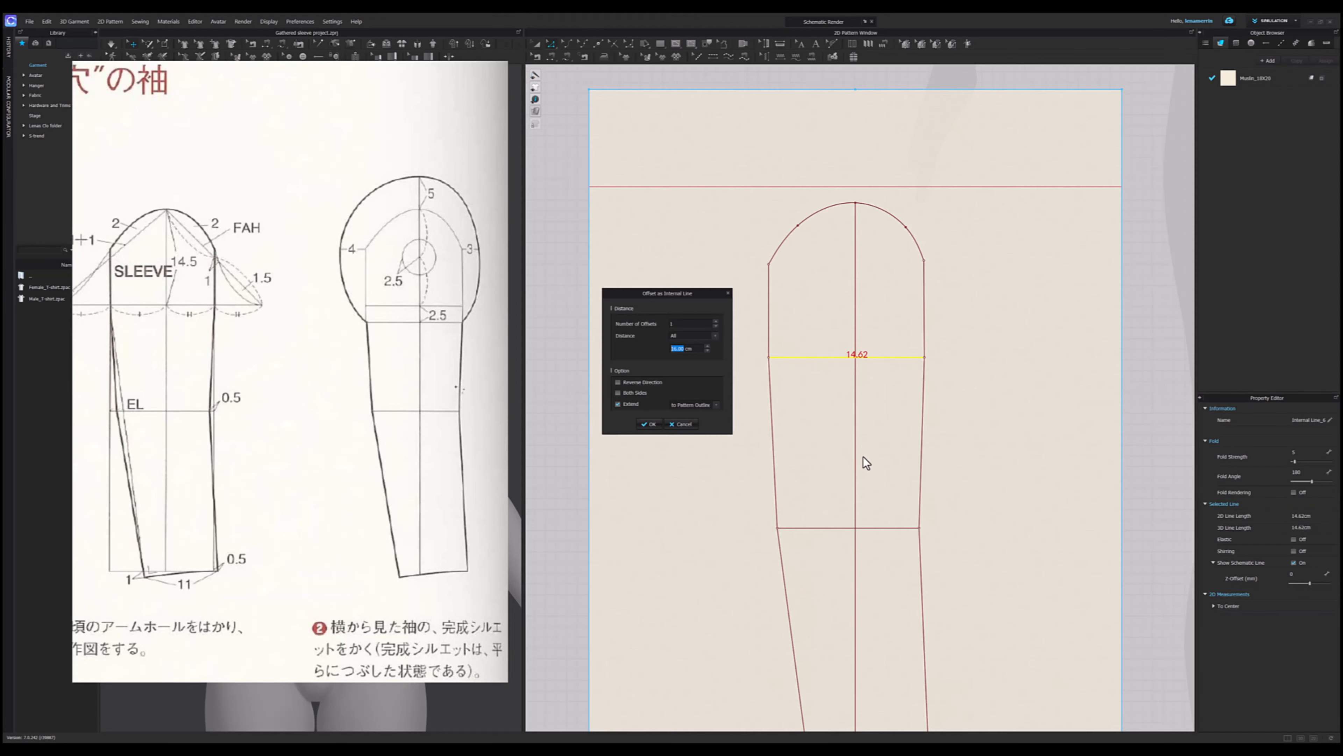
type("2.5")
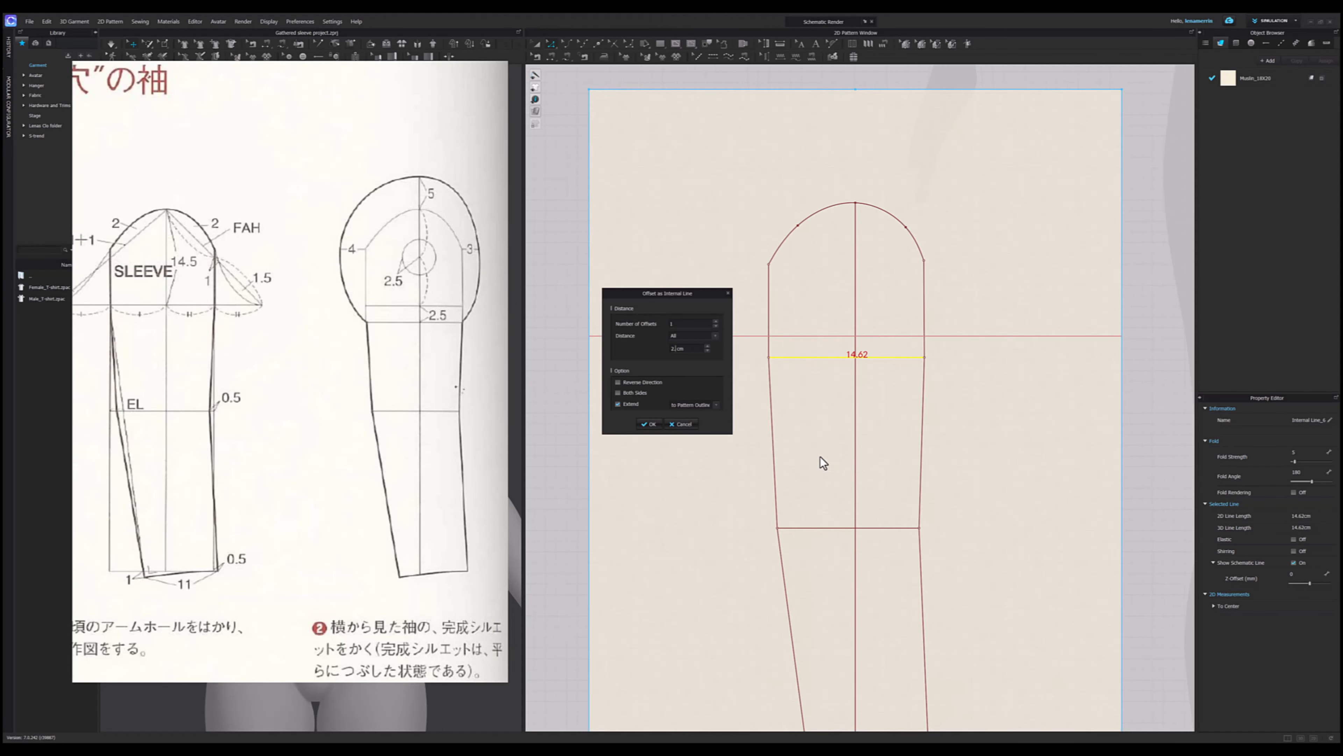
left_click(618, 382)
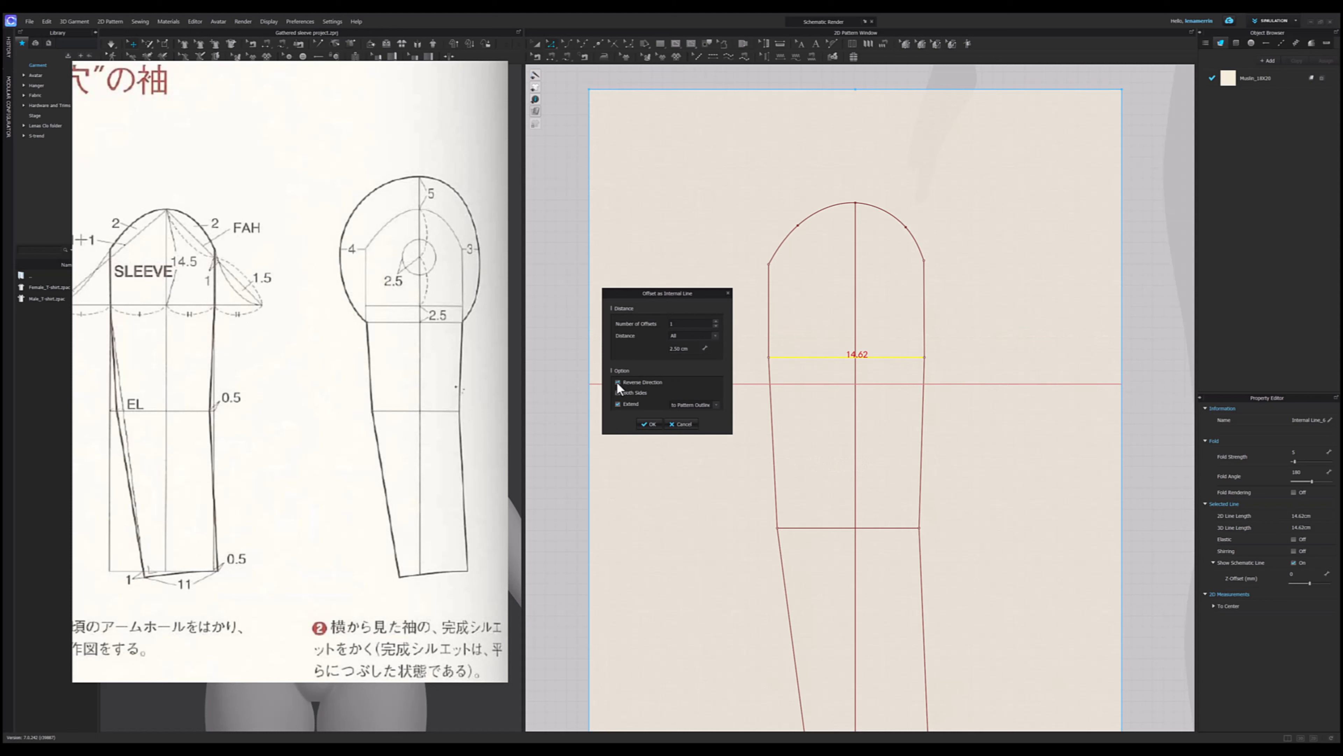
left_click(651, 424)
key("Escape")
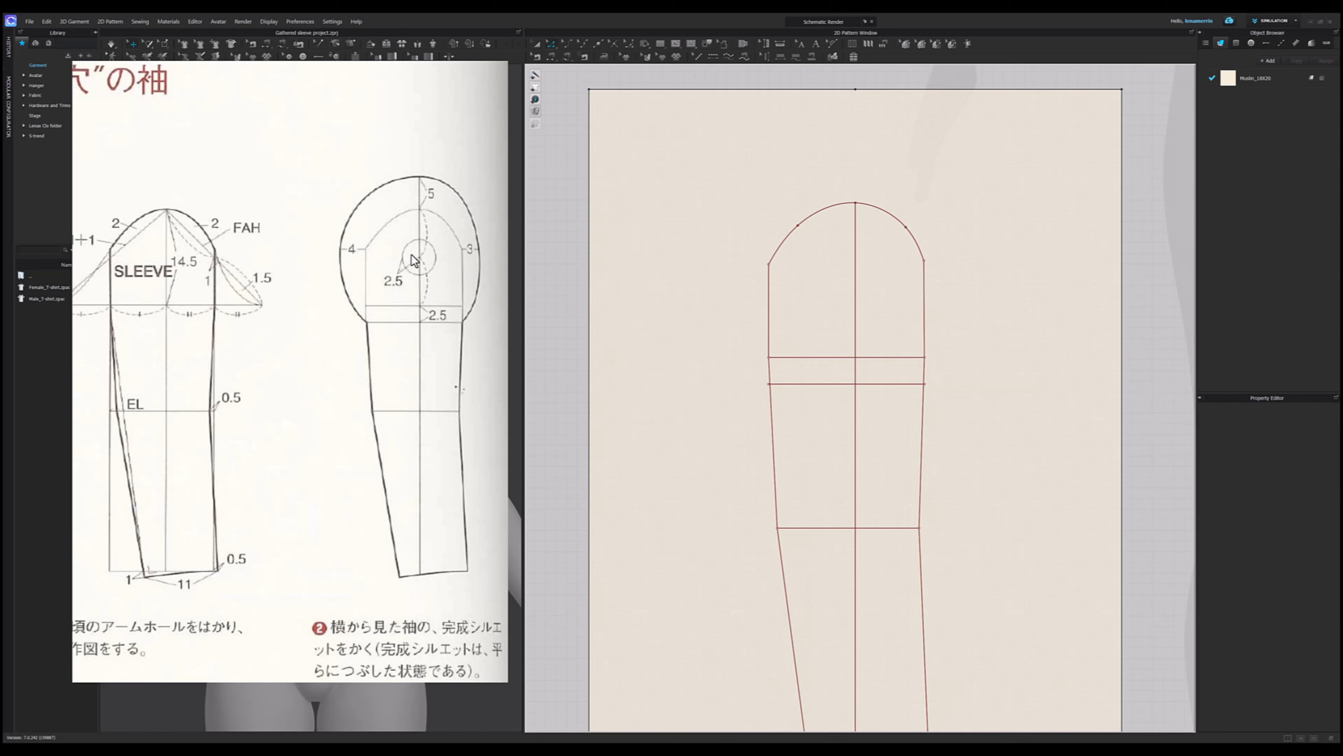
- Split the centre line at the cap base and add a point on its upper segment 5 cm below the cap top
scroll(426, 260, "down", 3)
scroll(416, 329, "up", 3)
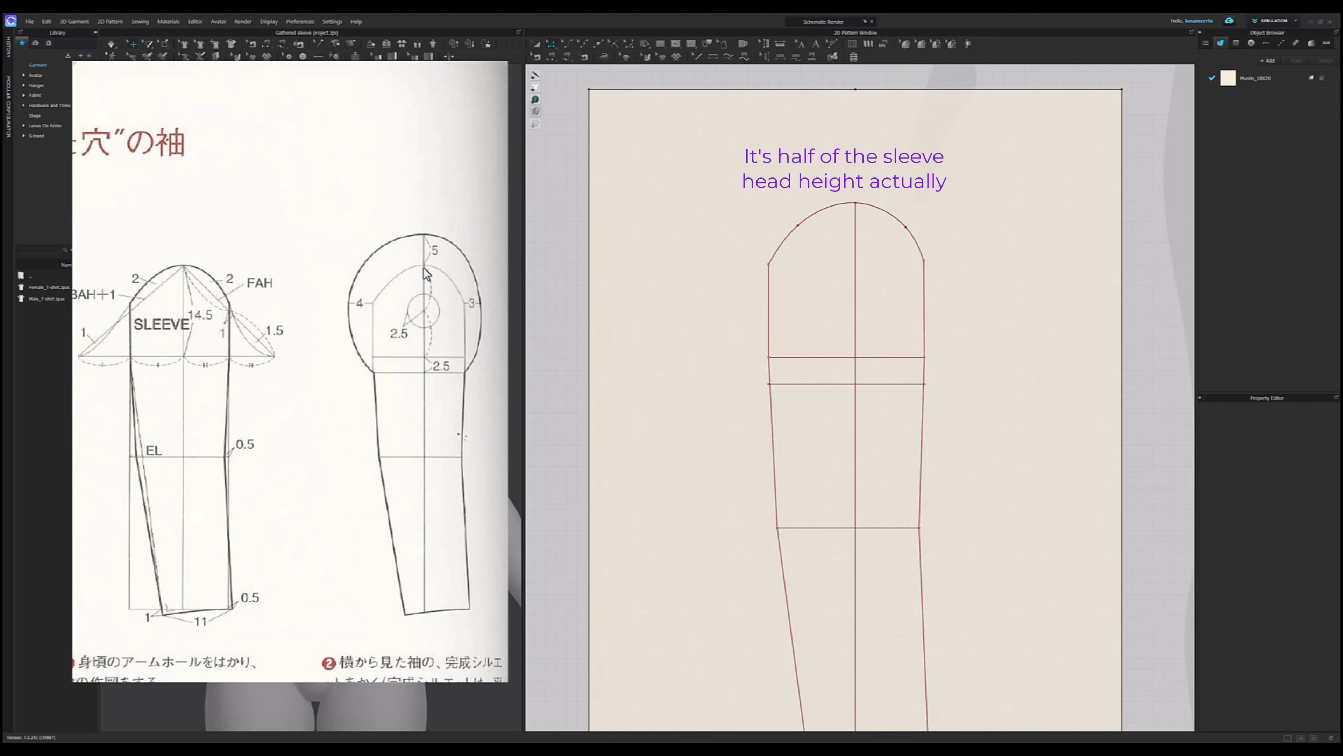
right_click(856, 267)
left_click(893, 339)
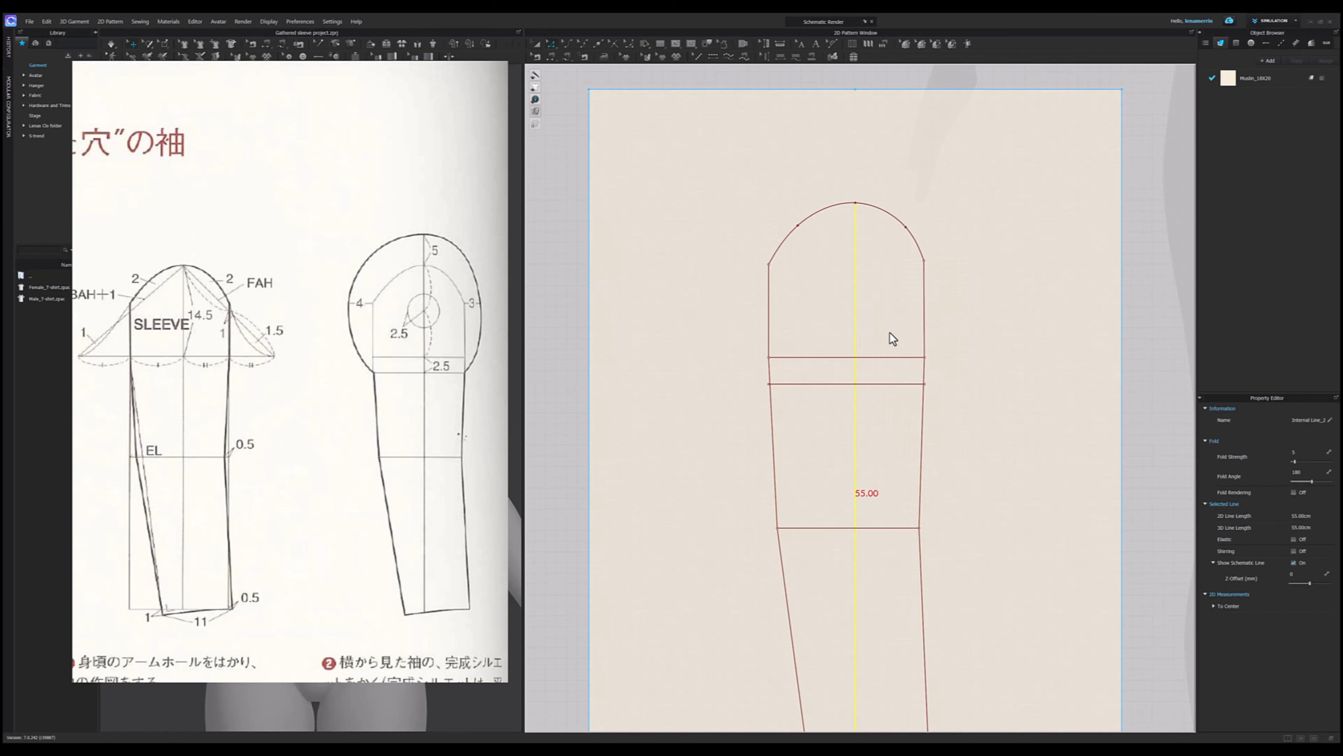
right_click(857, 247)
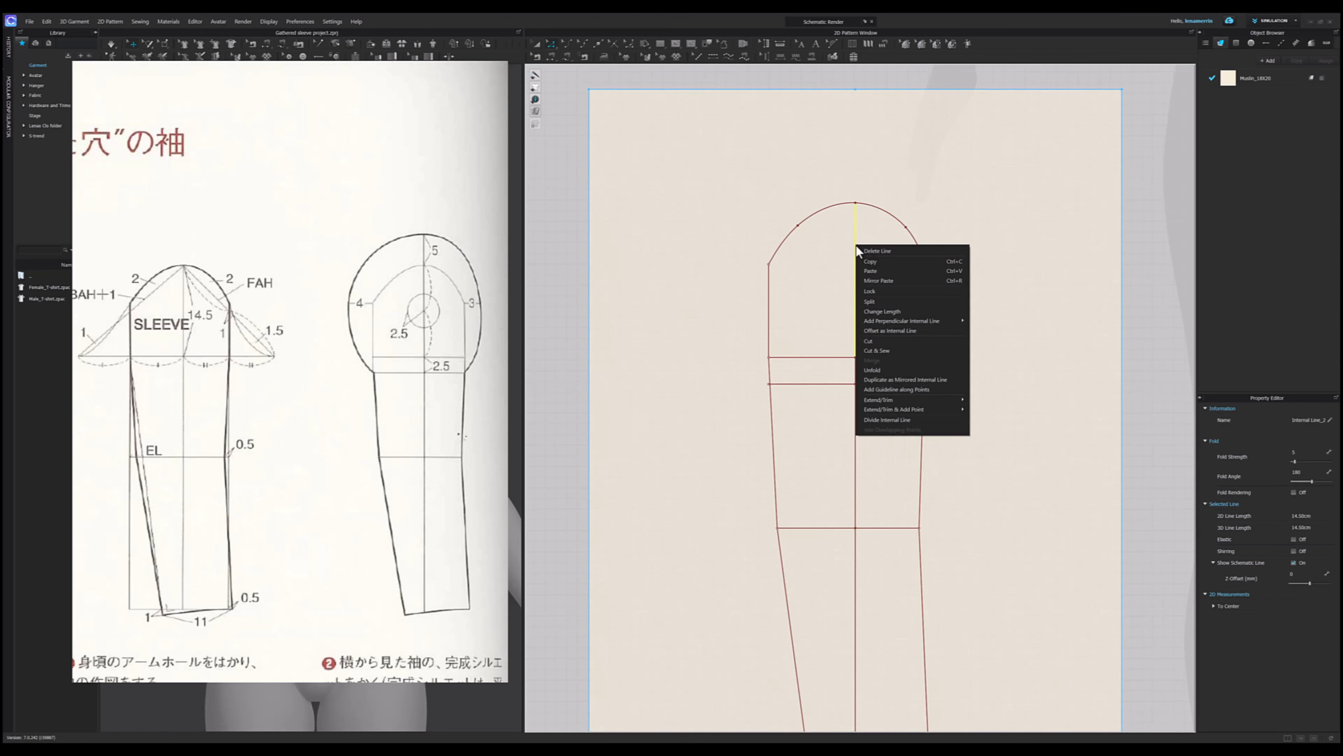
left_click(907, 158)
key("x")
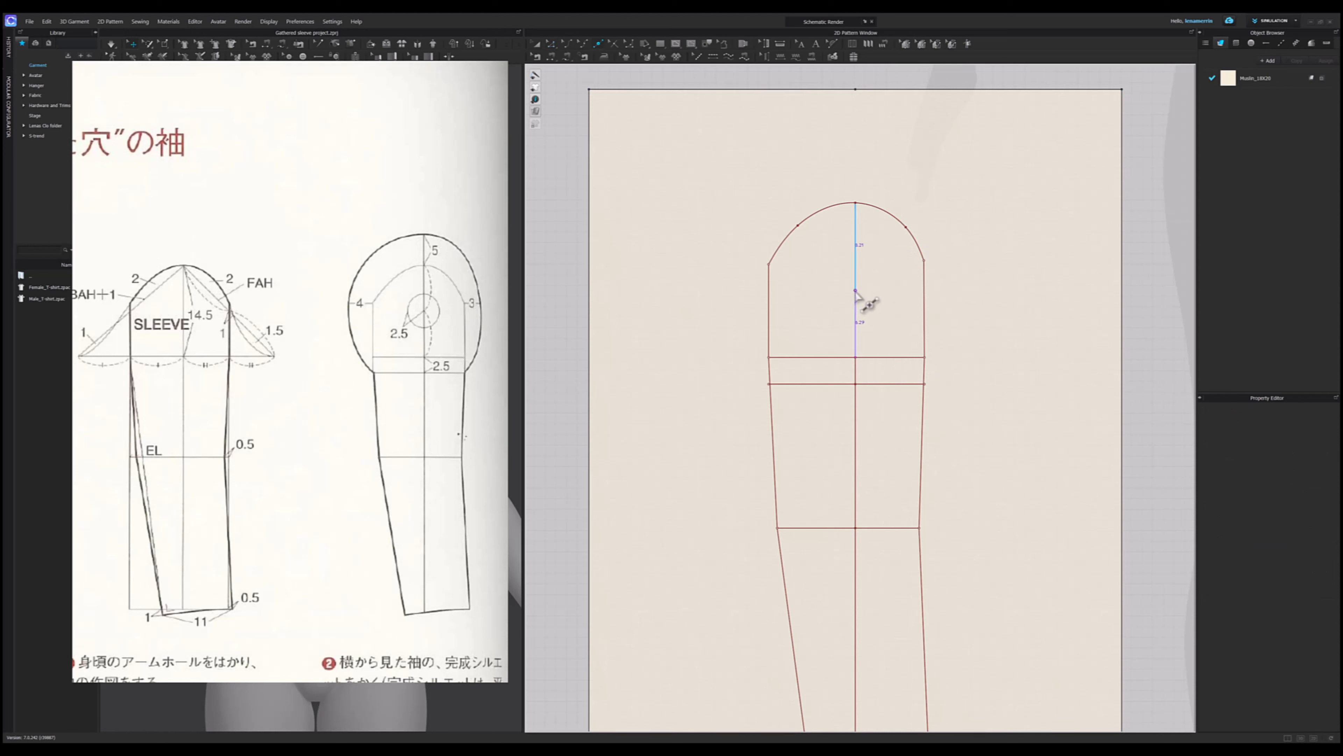
left_click(855, 290)
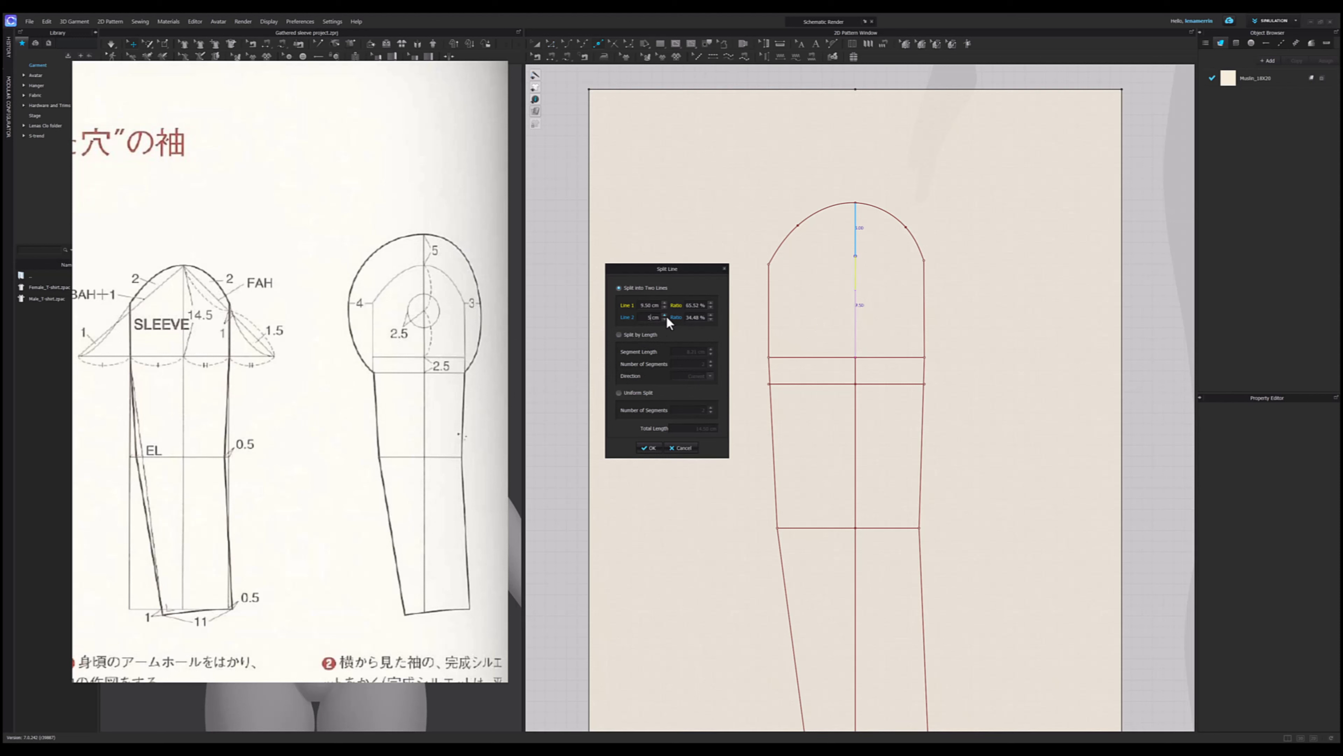
left_click(651, 447)
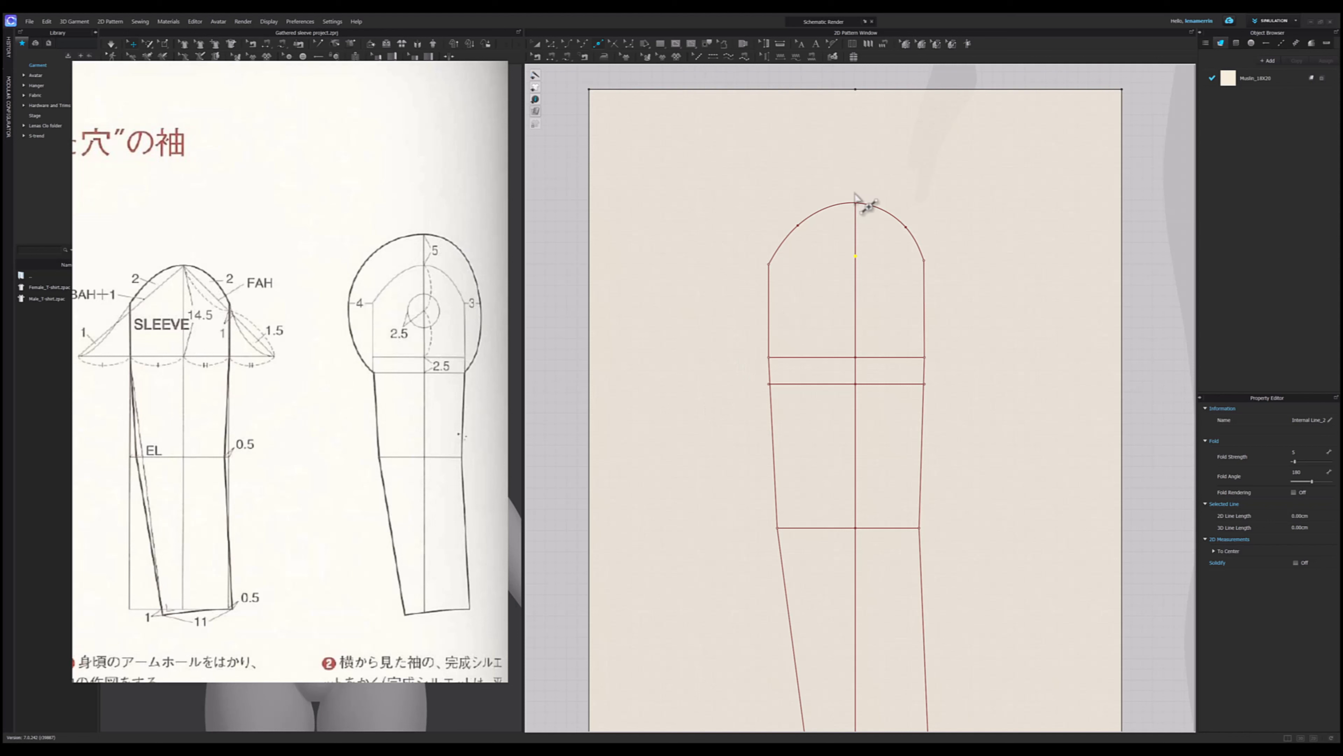
- Draw an internal circle with a 2.5 cm radius centred on the split point of the centre line
key("r")
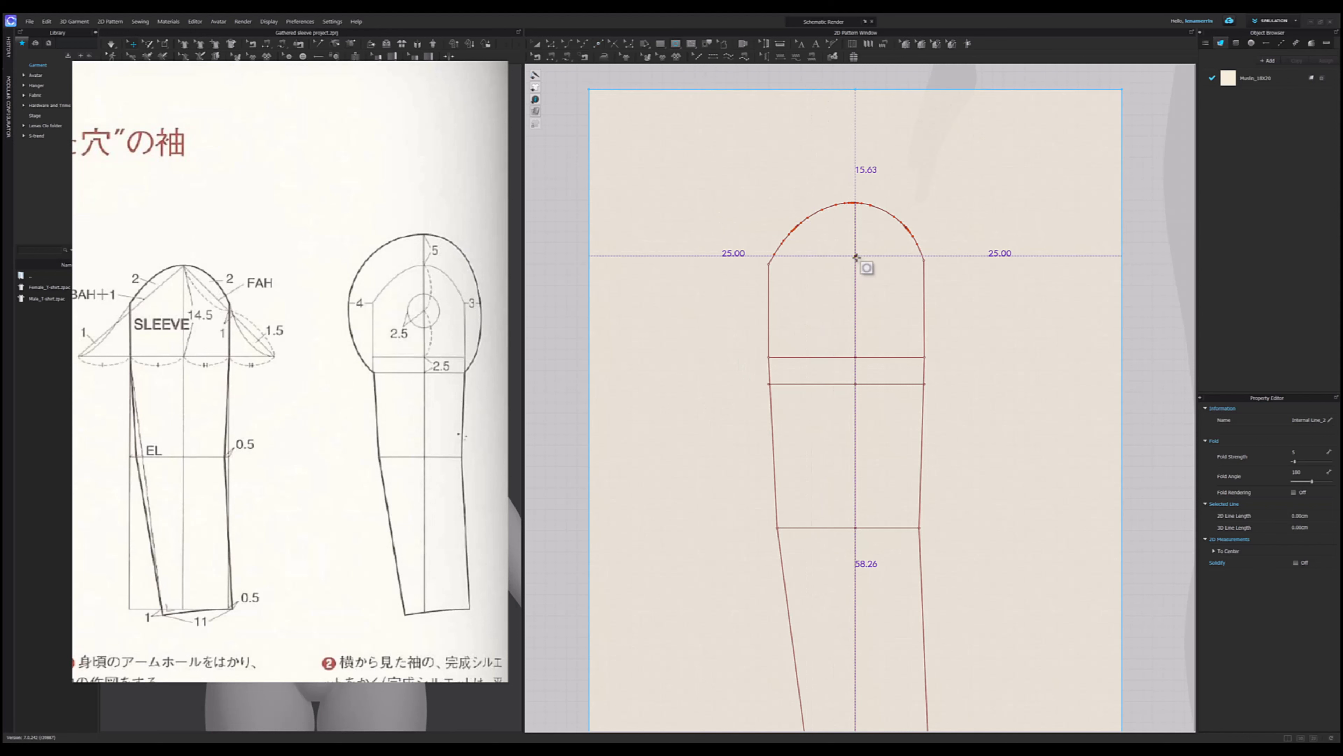
left_click(856, 257)
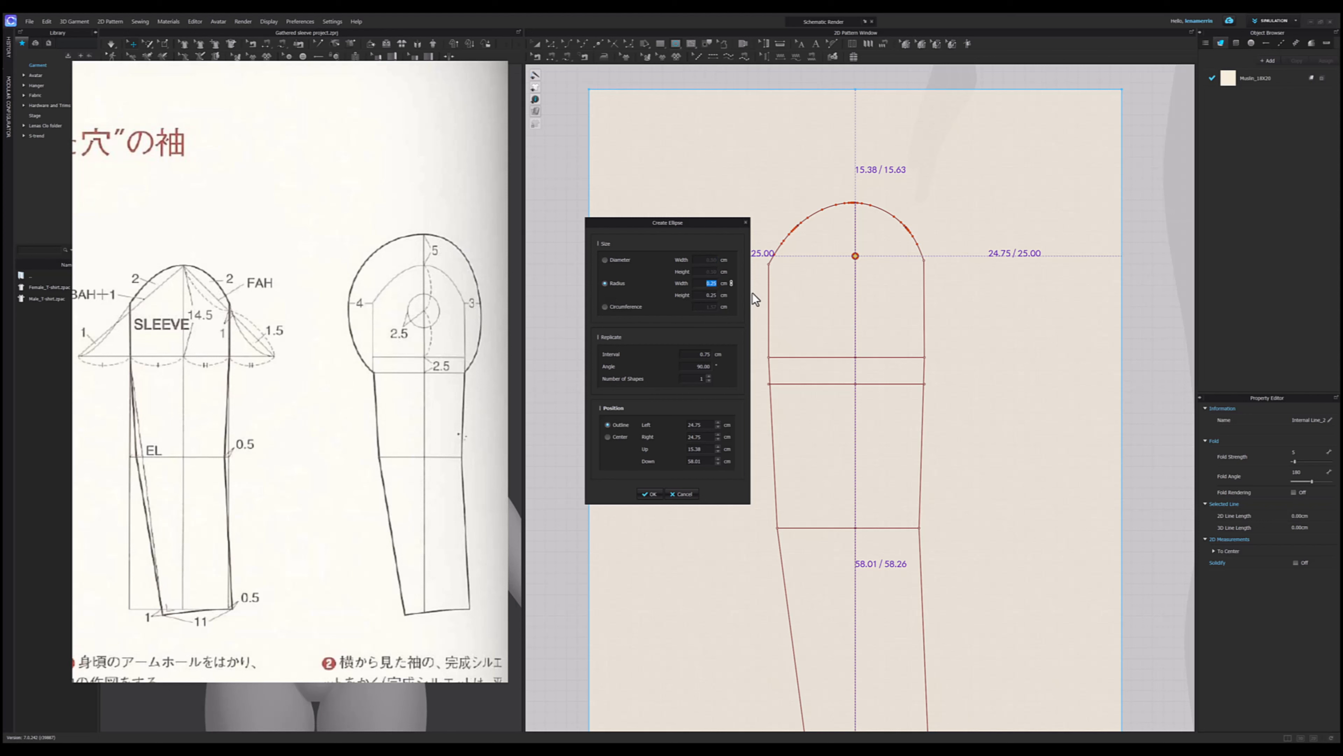
type("2.5")
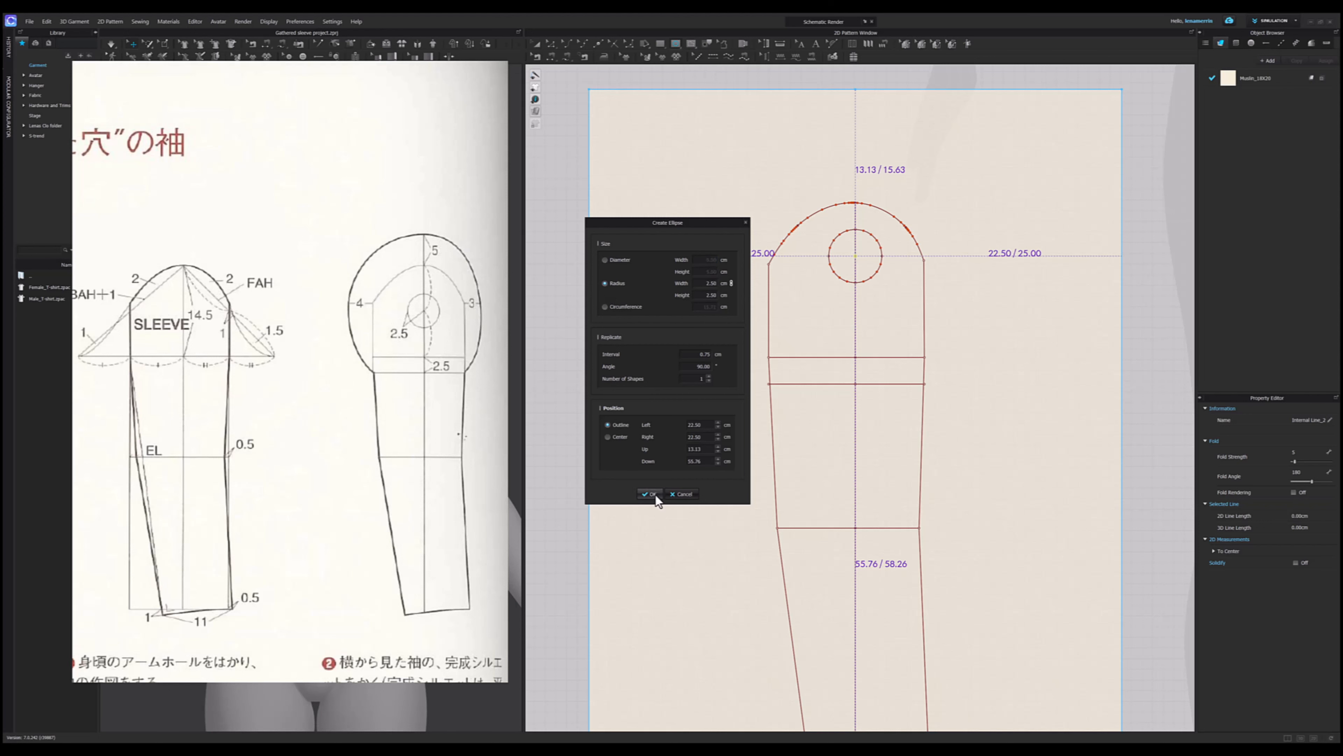
left_click(656, 496)
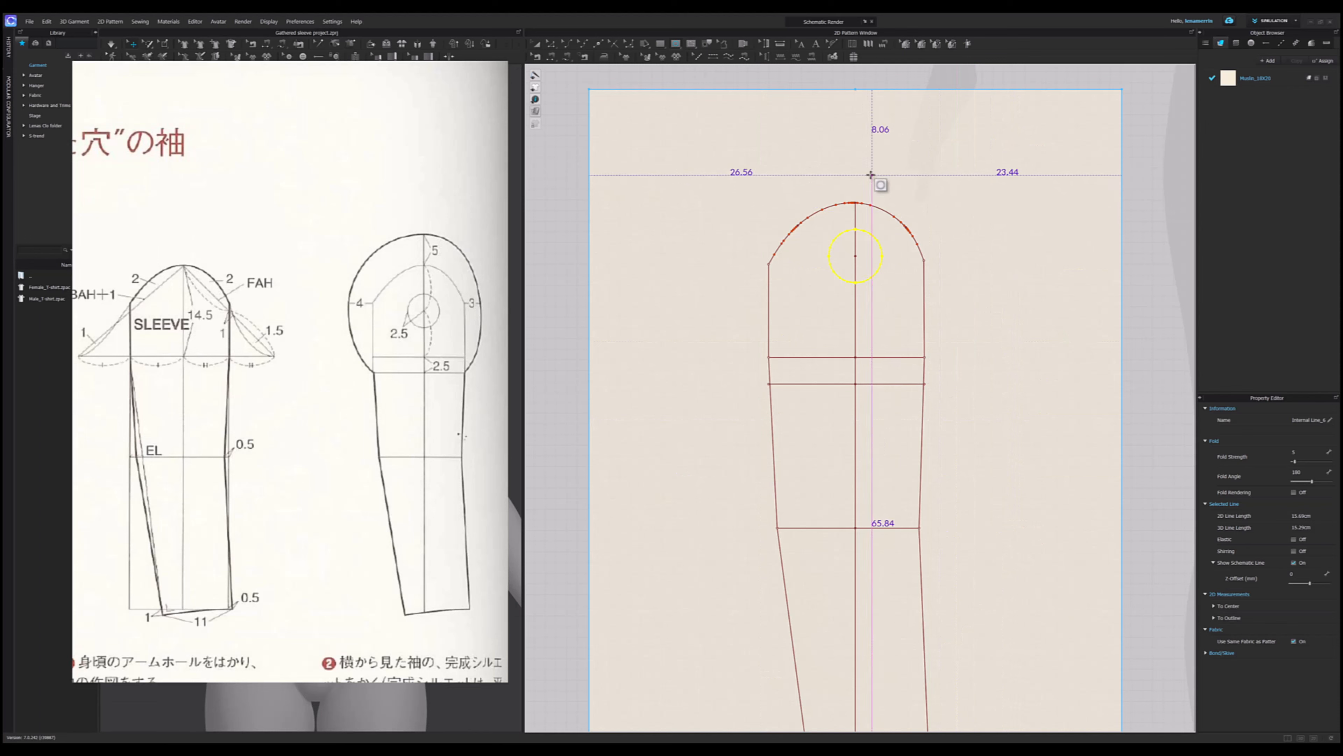
- Add a 4 cm perpendicular internal line extending outward from the back end of the sleeve cap curve
scroll(888, 184, "up", 2)
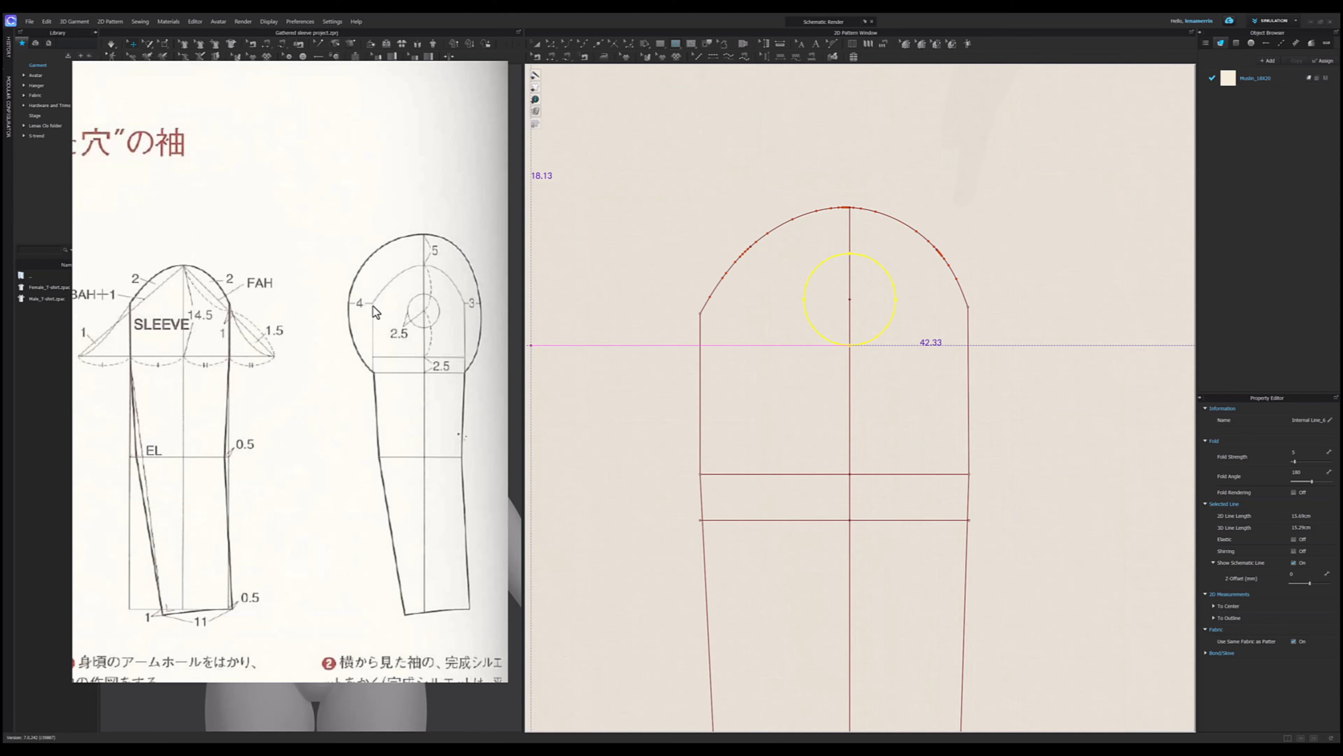
right_click(702, 314)
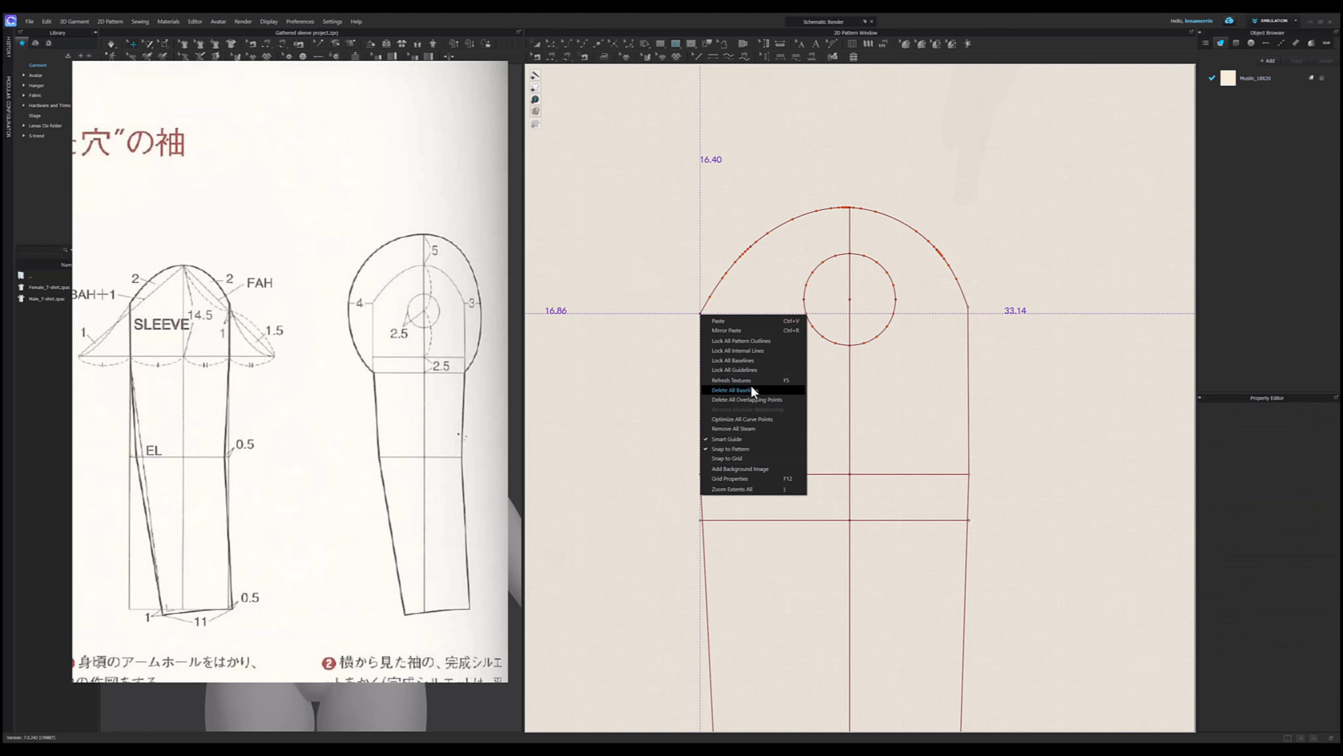
left_click(760, 400)
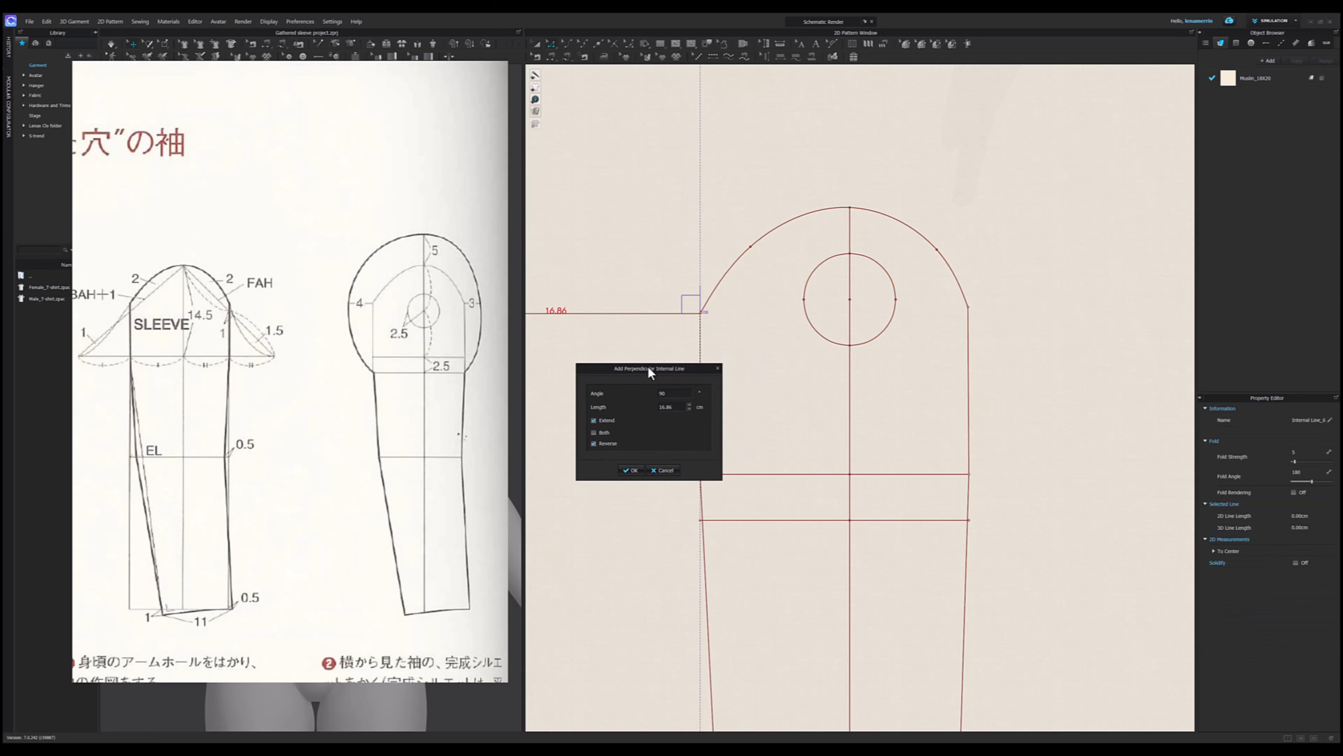
type("4")
left_click(631, 470)
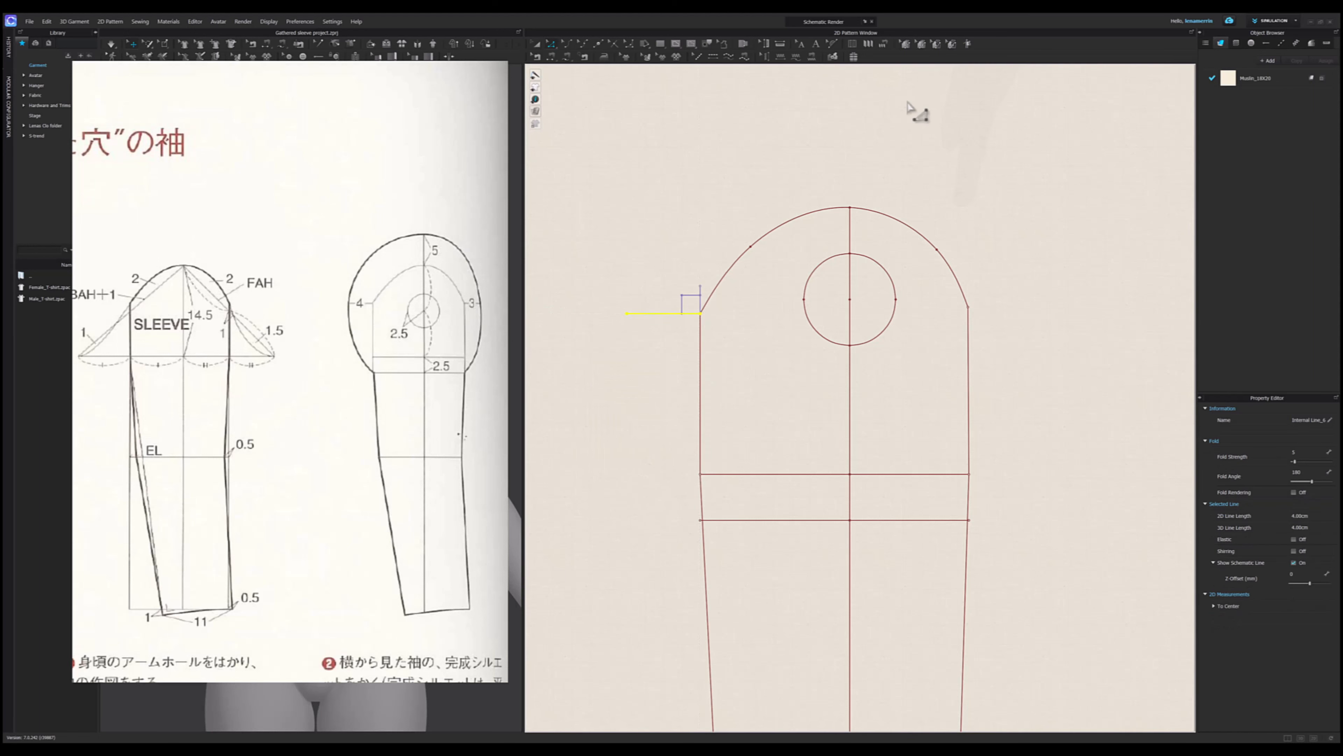
- Extend the vertical centre line 5 cm above the top of the sleeve cap
left_click(852, 207)
left_click_drag(852, 205, 853, 182)
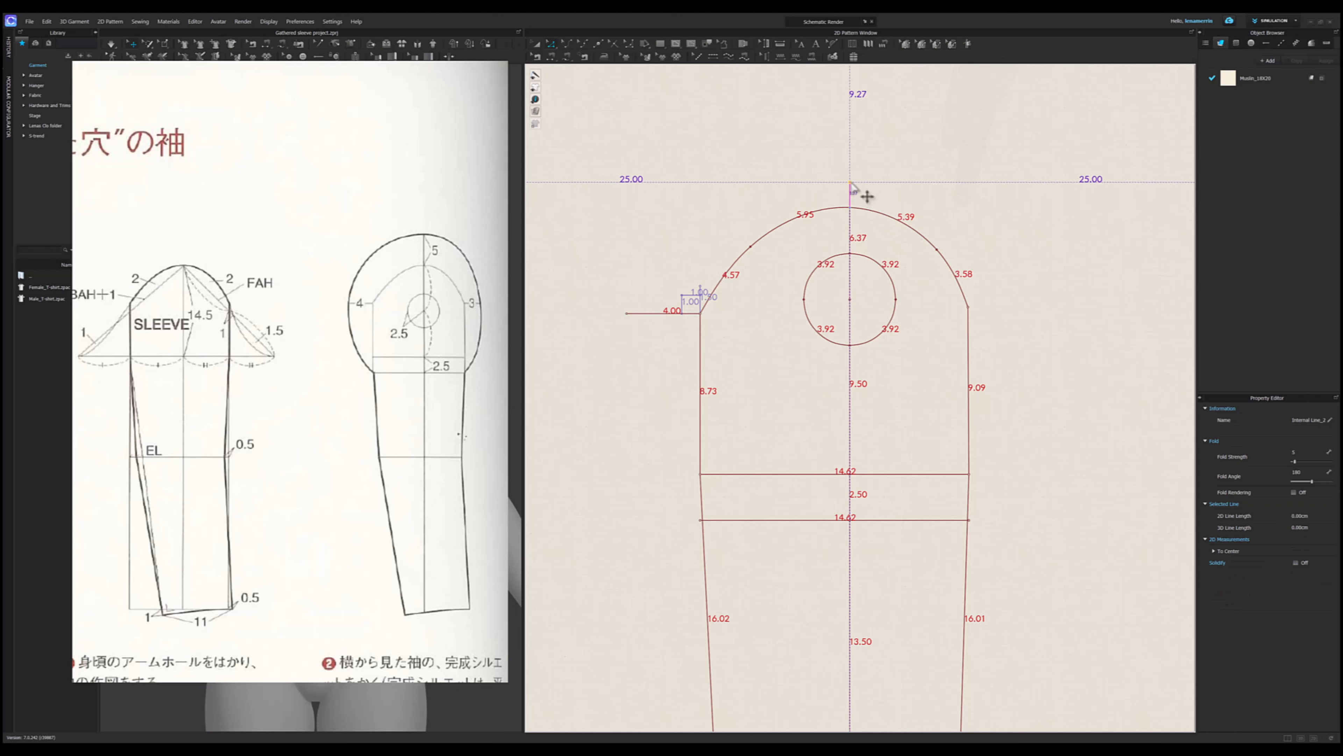
right_click(852, 181)
type("5")
key("Return")
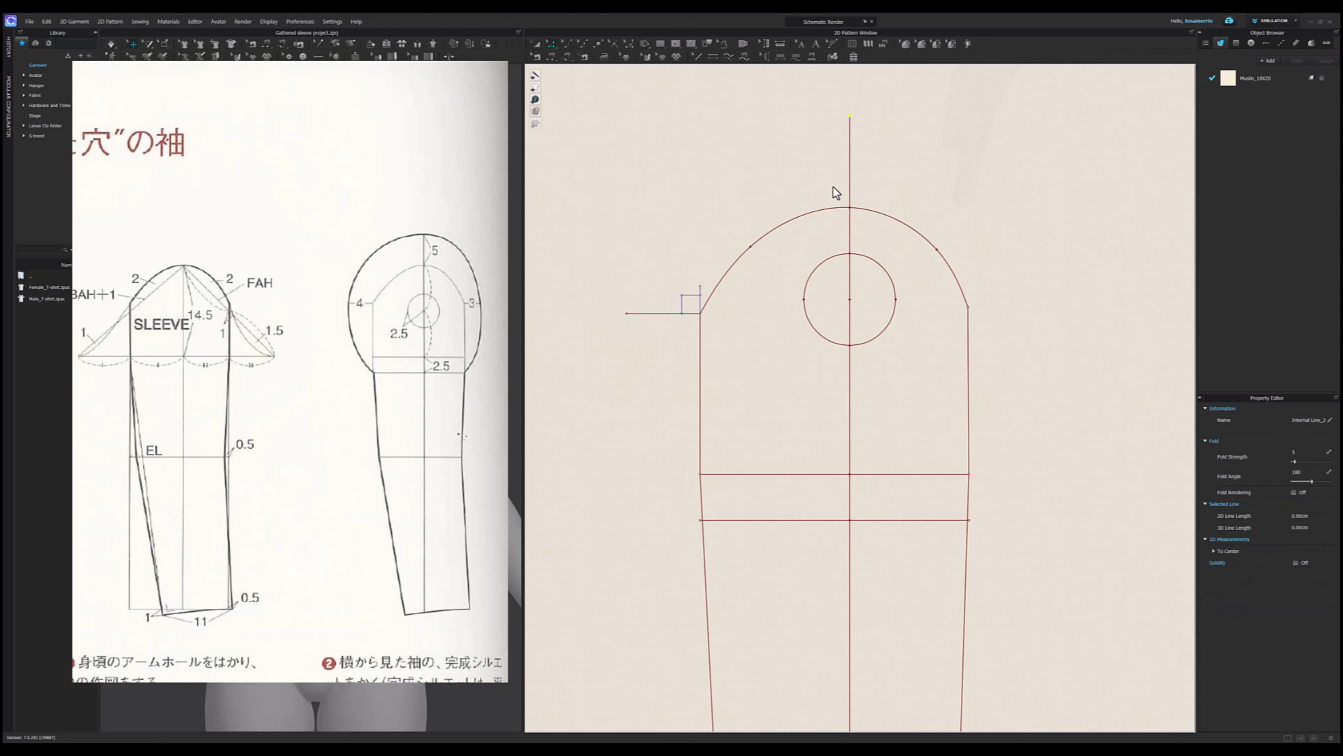
- Draw a 3 cm horizontal internal line outward from the front end of the sleeve cap curve
left_click(976, 312)
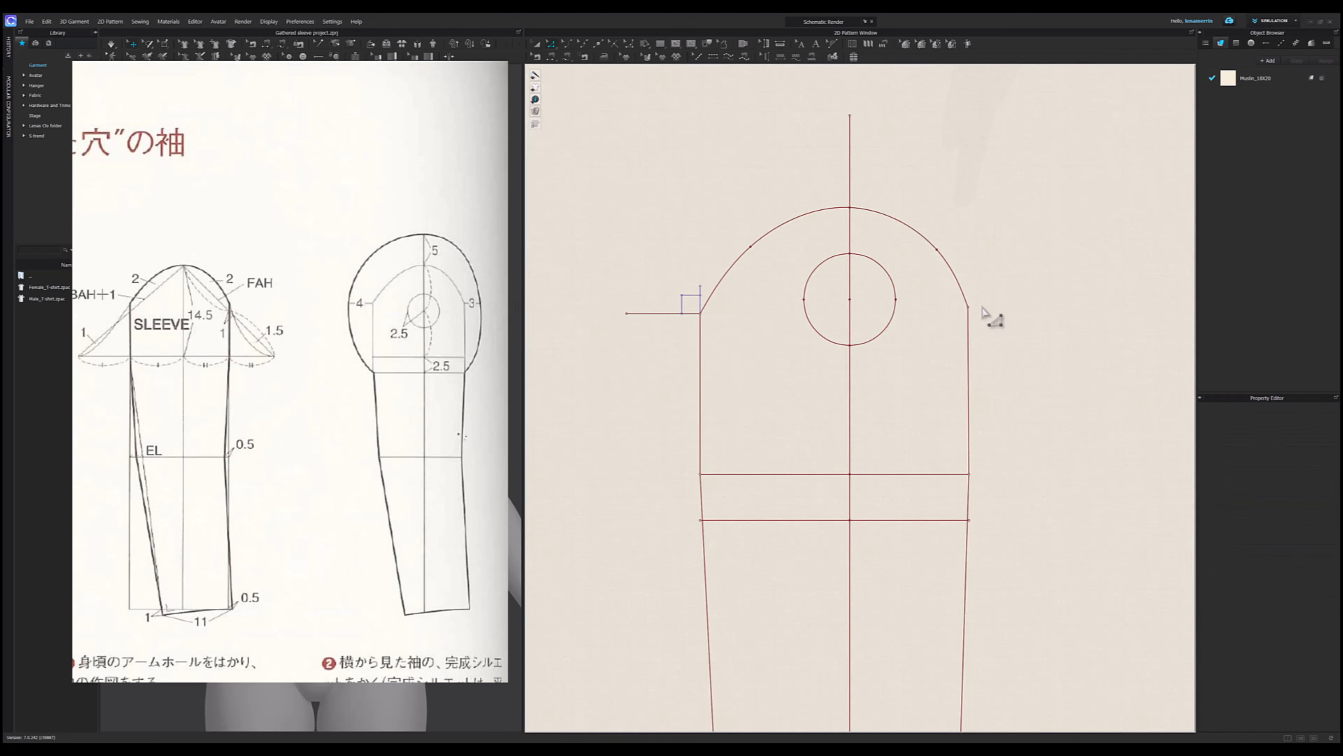
key("g")
left_click(969, 308)
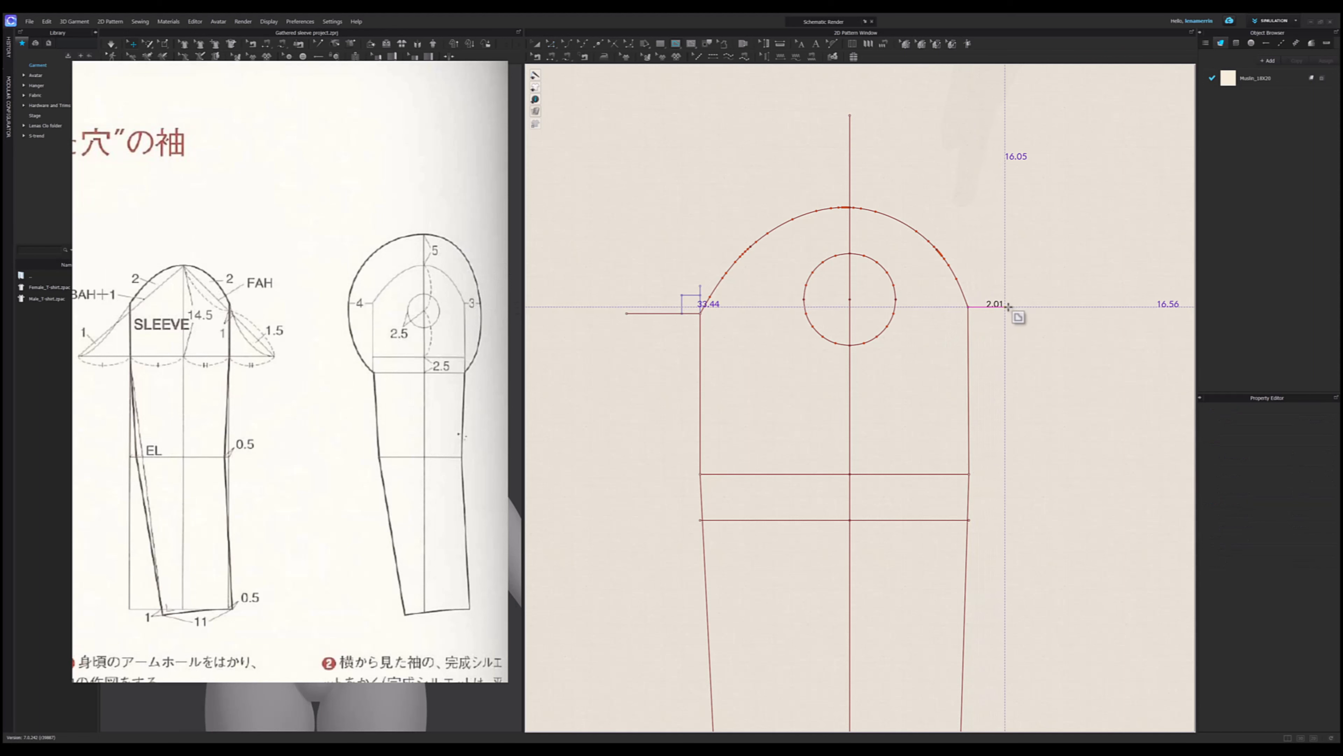
right_click(1010, 308)
type("3")
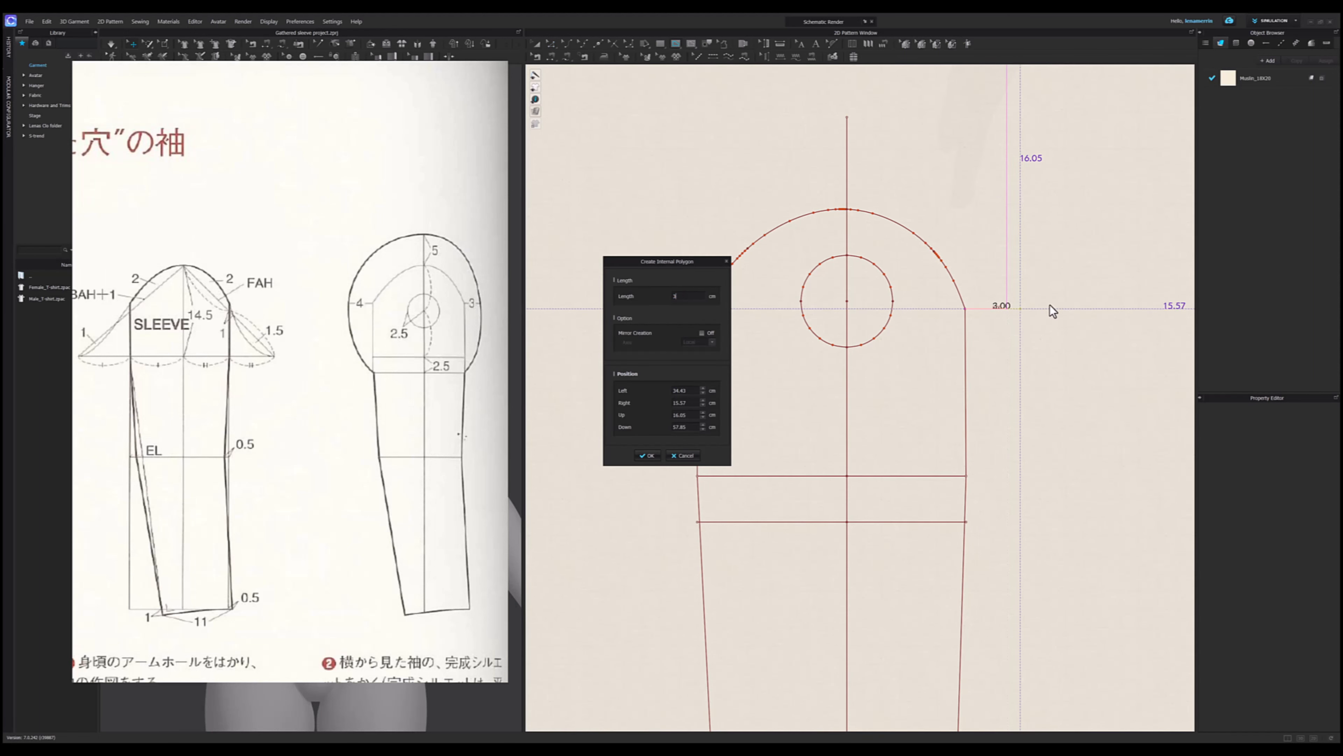
left_click(646, 456)
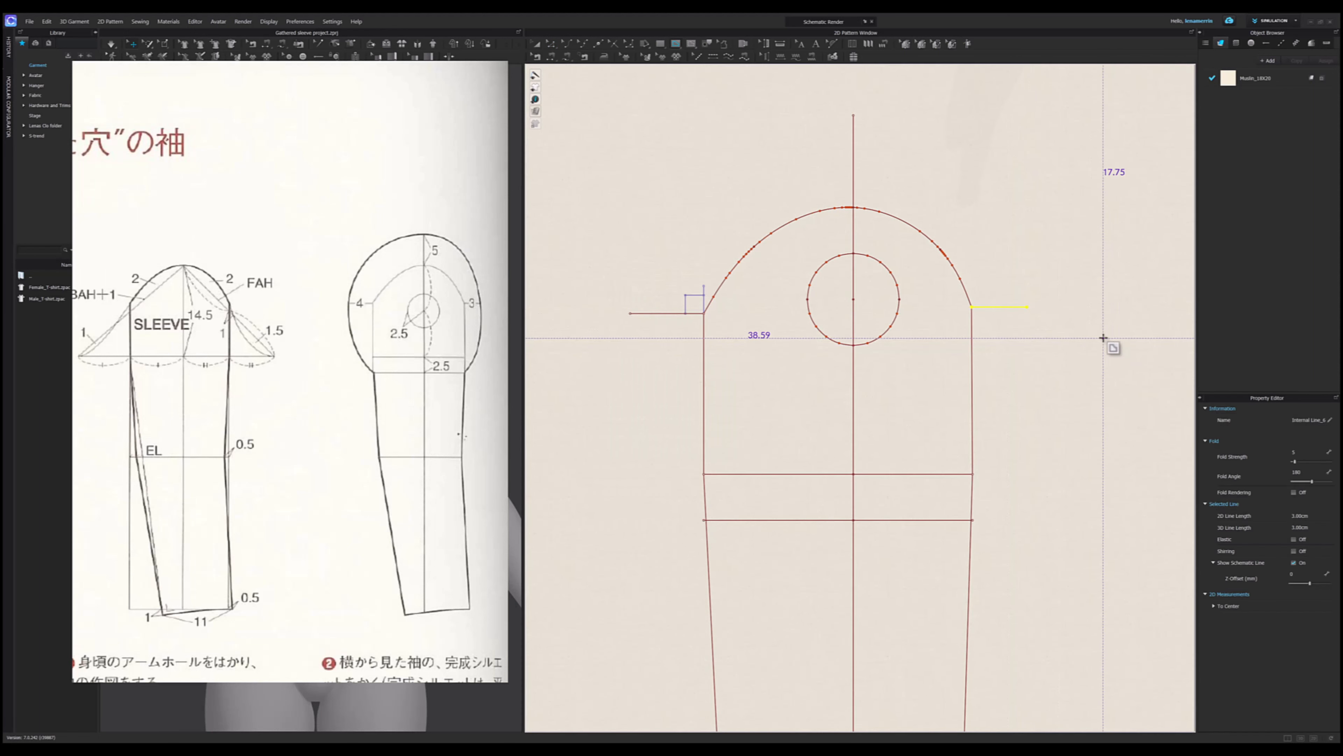
- Draw an internal line across the sleeve along the offset line, ending exactly on both sleeve side lines
scroll(1010, 355, "down", 1)
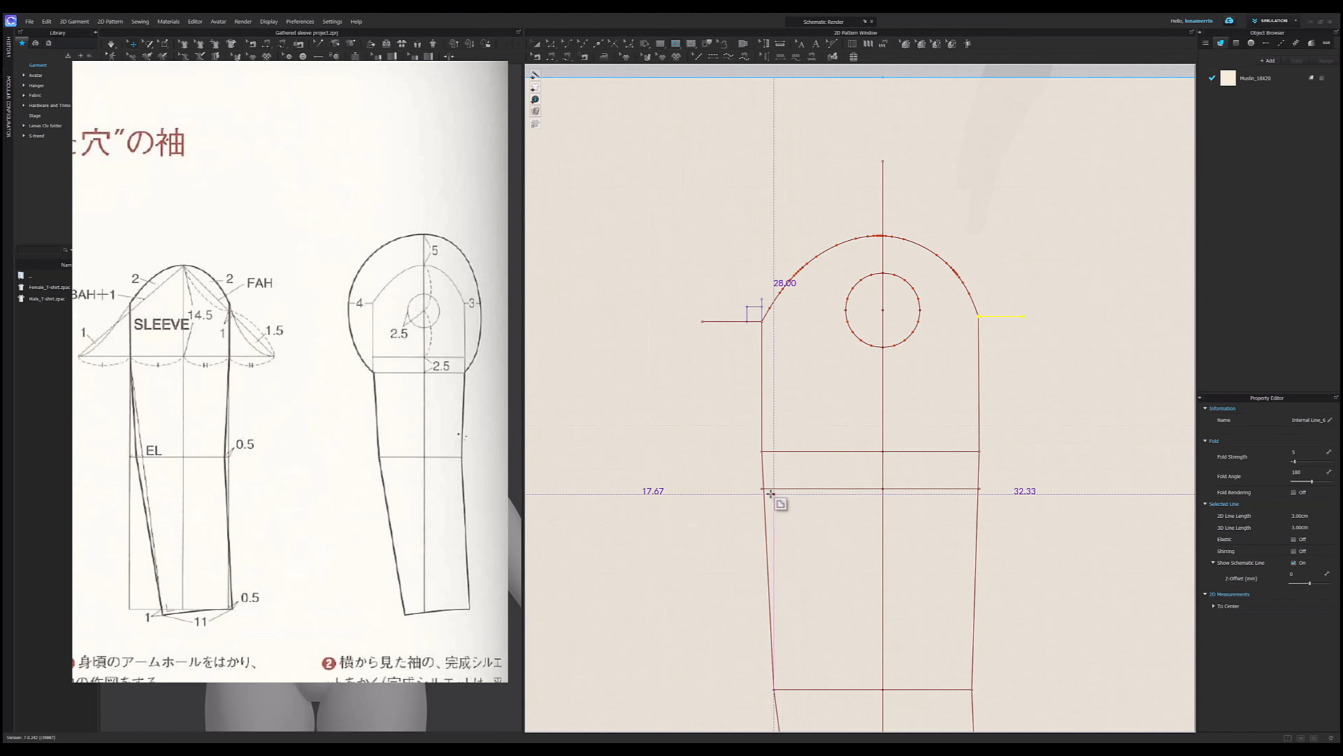
scroll(893, 473, "up", 1)
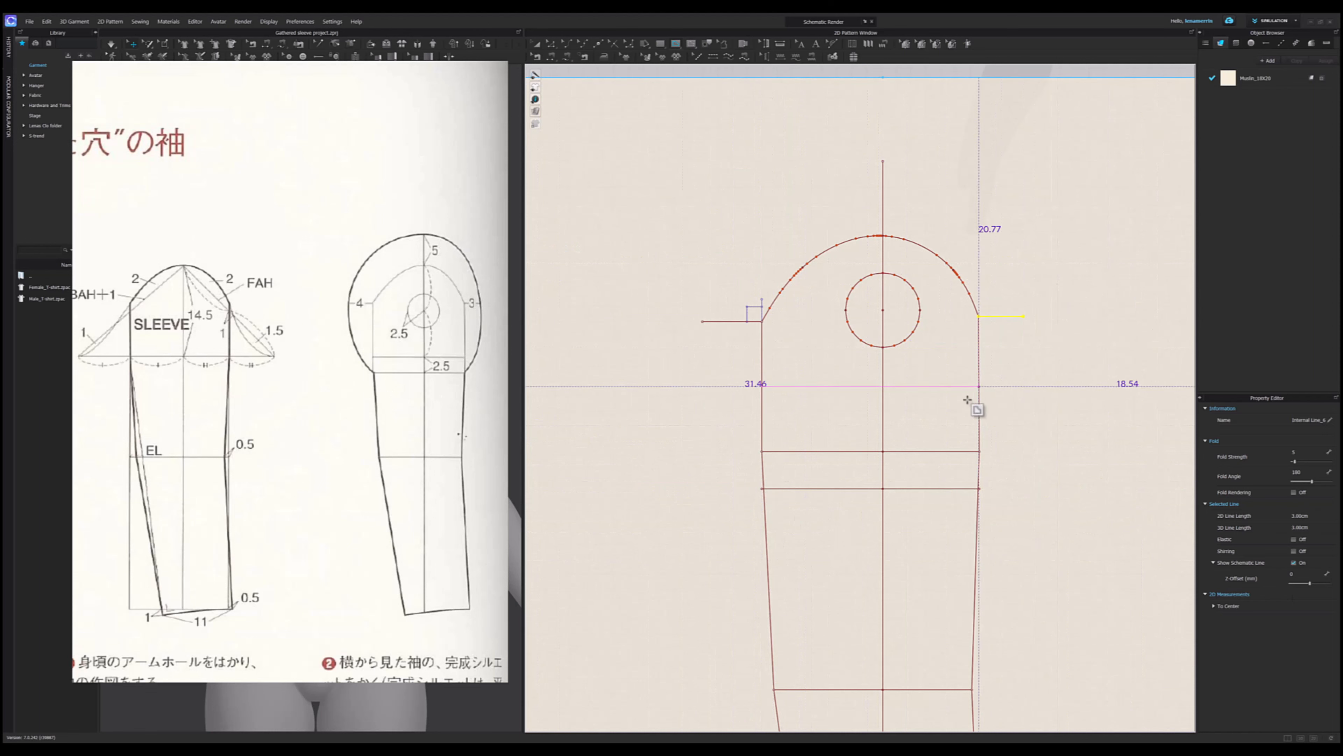
scroll(933, 491, "up", 5)
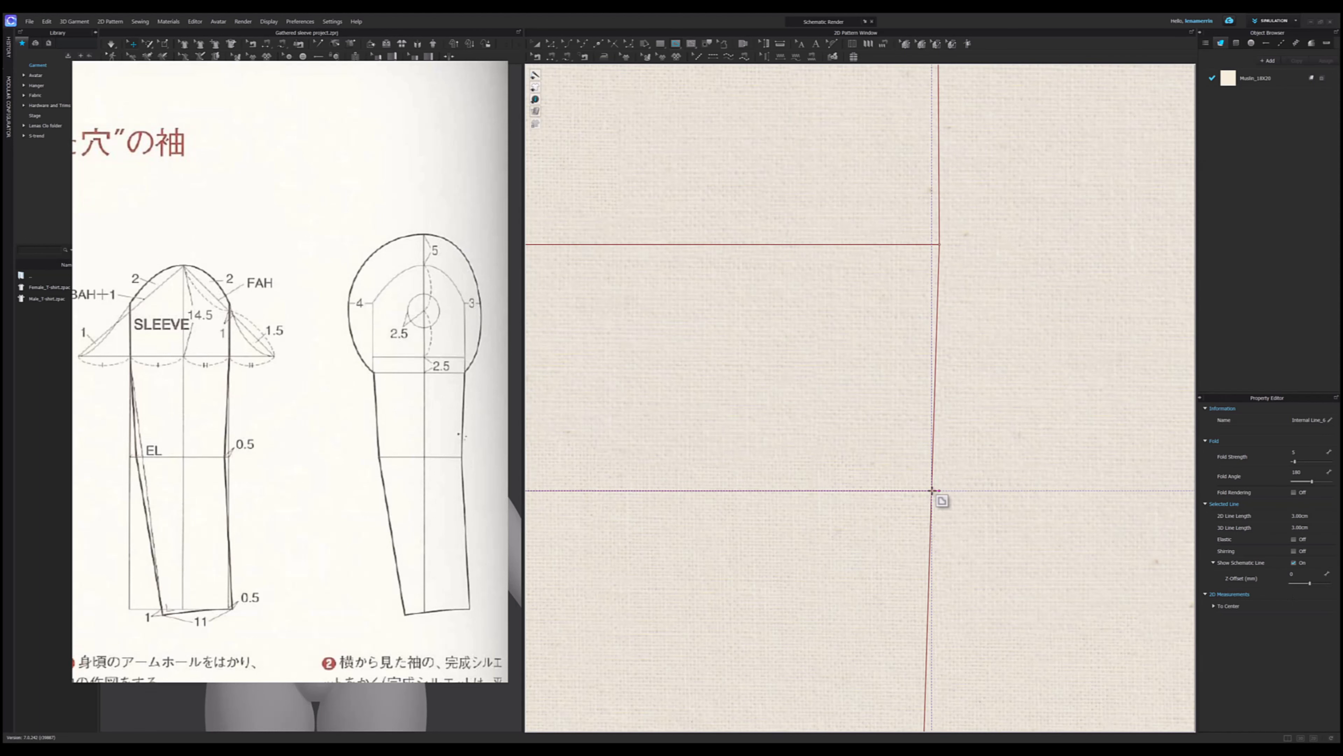
left_click(932, 491)
scroll(941, 476, "down", 4)
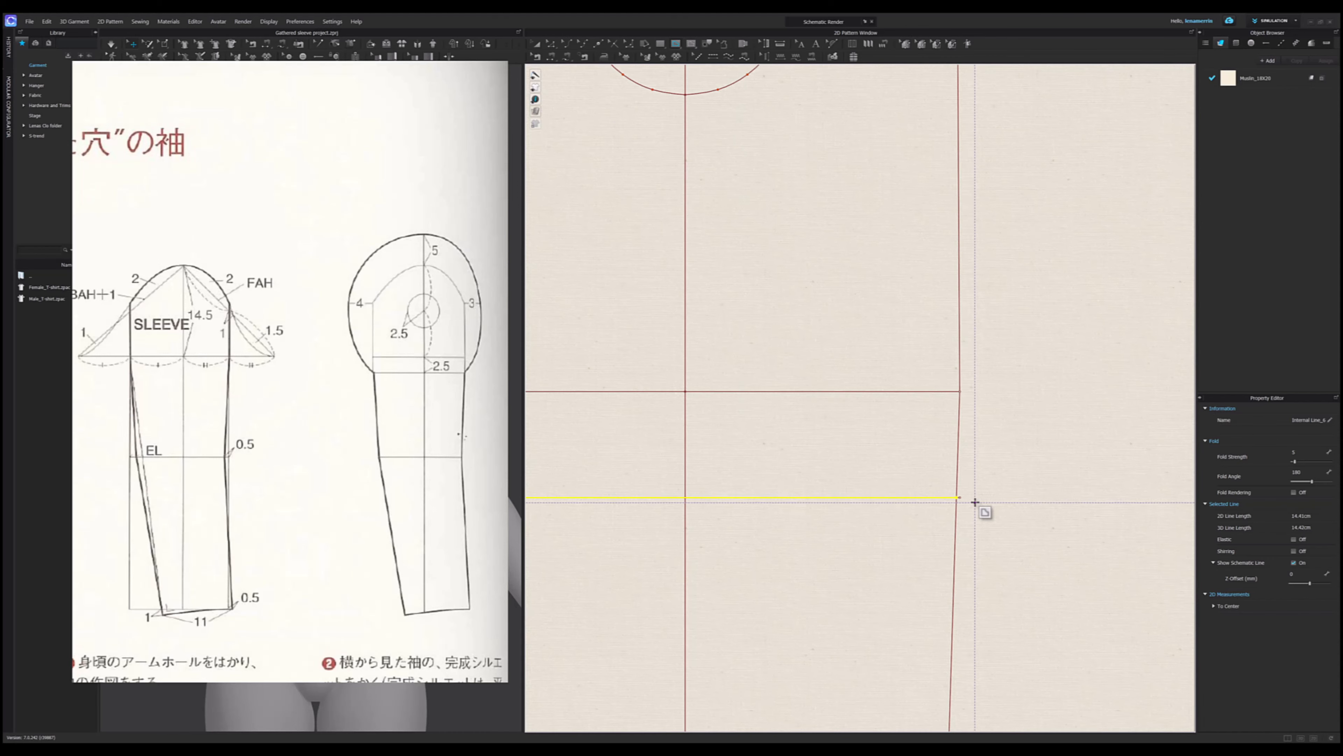
- Bend the new line into a silhouette curve through the raised centre line's top and the 4 cm and 3 cm guide ends
key("v")
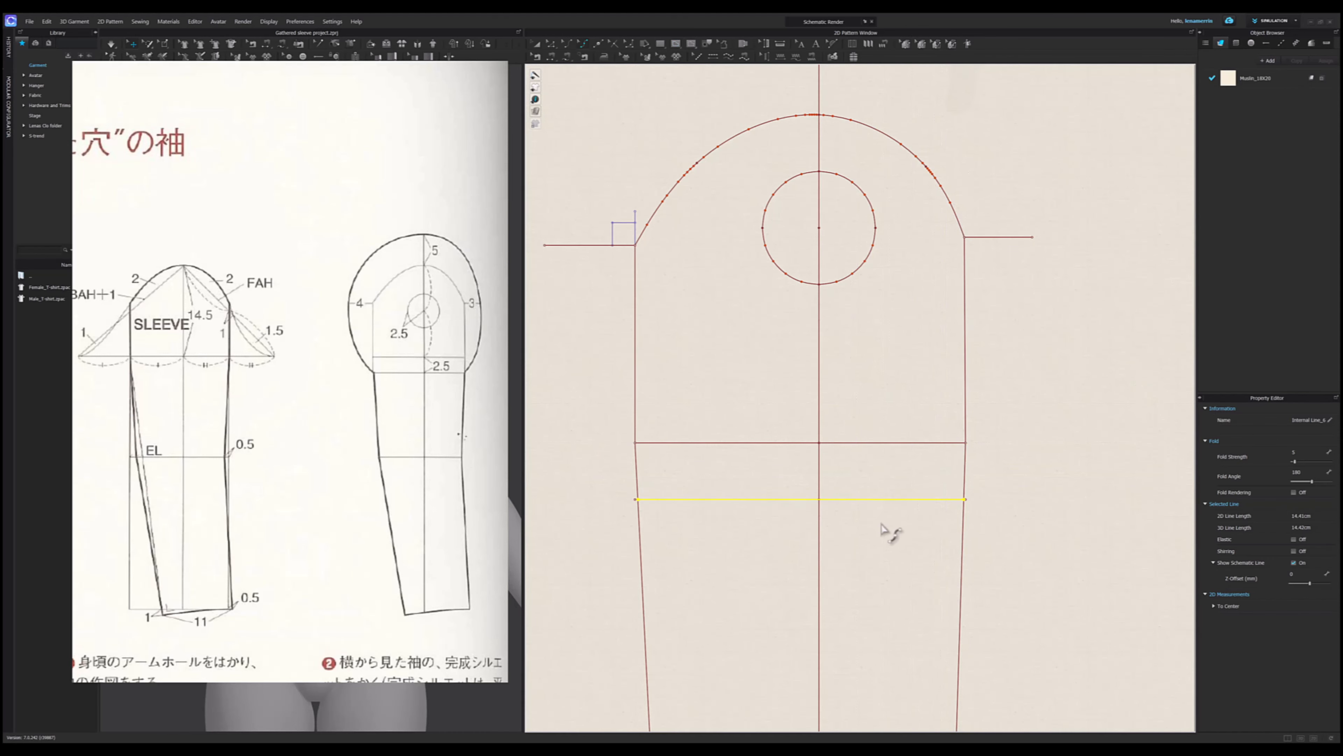
middle_click_drag(921, 514, 934, 628)
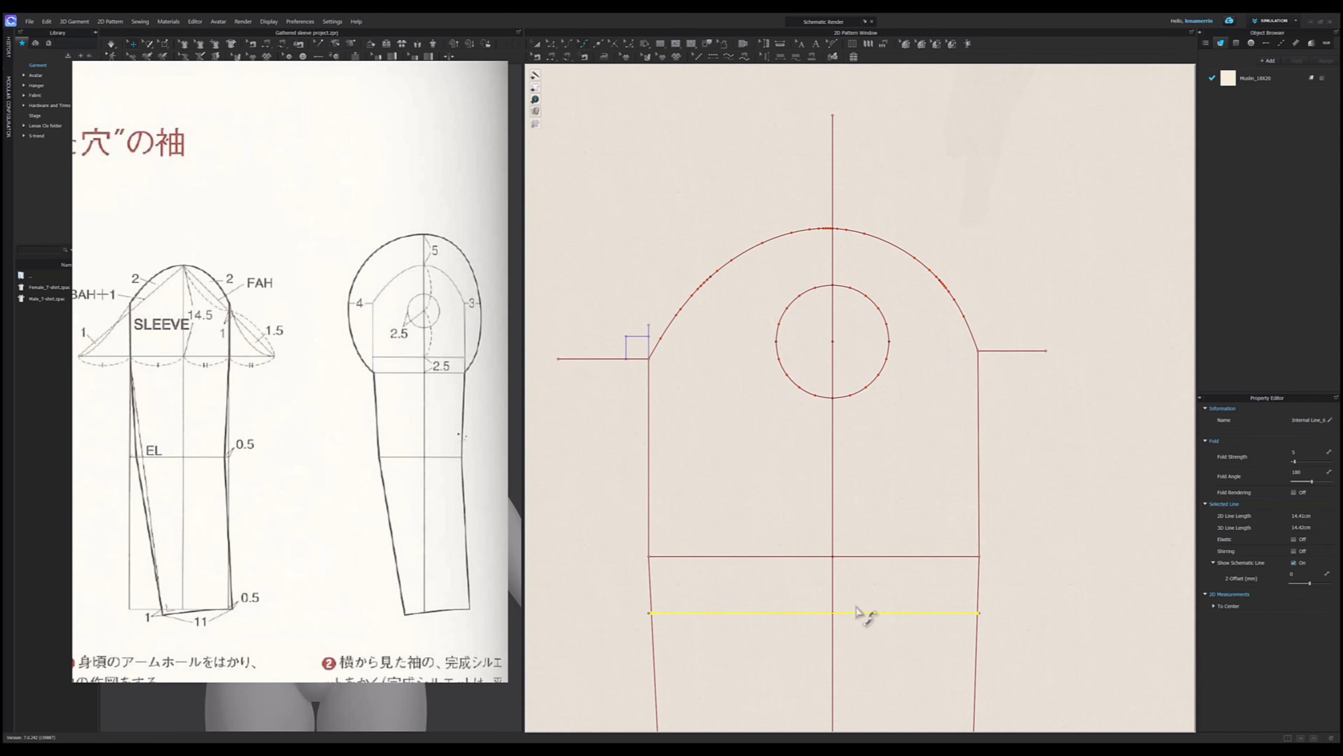
left_click_drag(840, 614, 834, 114)
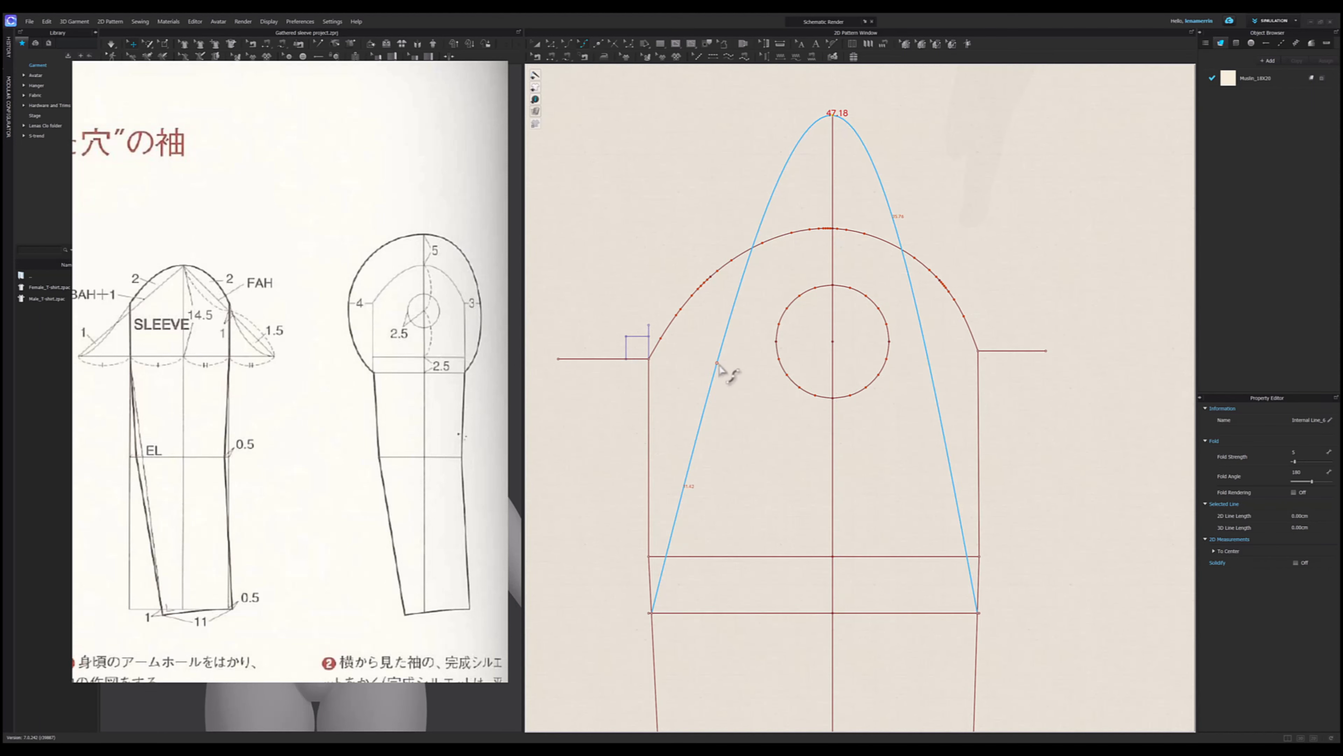
left_click_drag(727, 377, 558, 373)
left_click_drag(972, 373, 1050, 358)
- Refine the silhouette curve with extra curve points, rounding its lower sides and upper front and back outward
scroll(1069, 392, "down", 3)
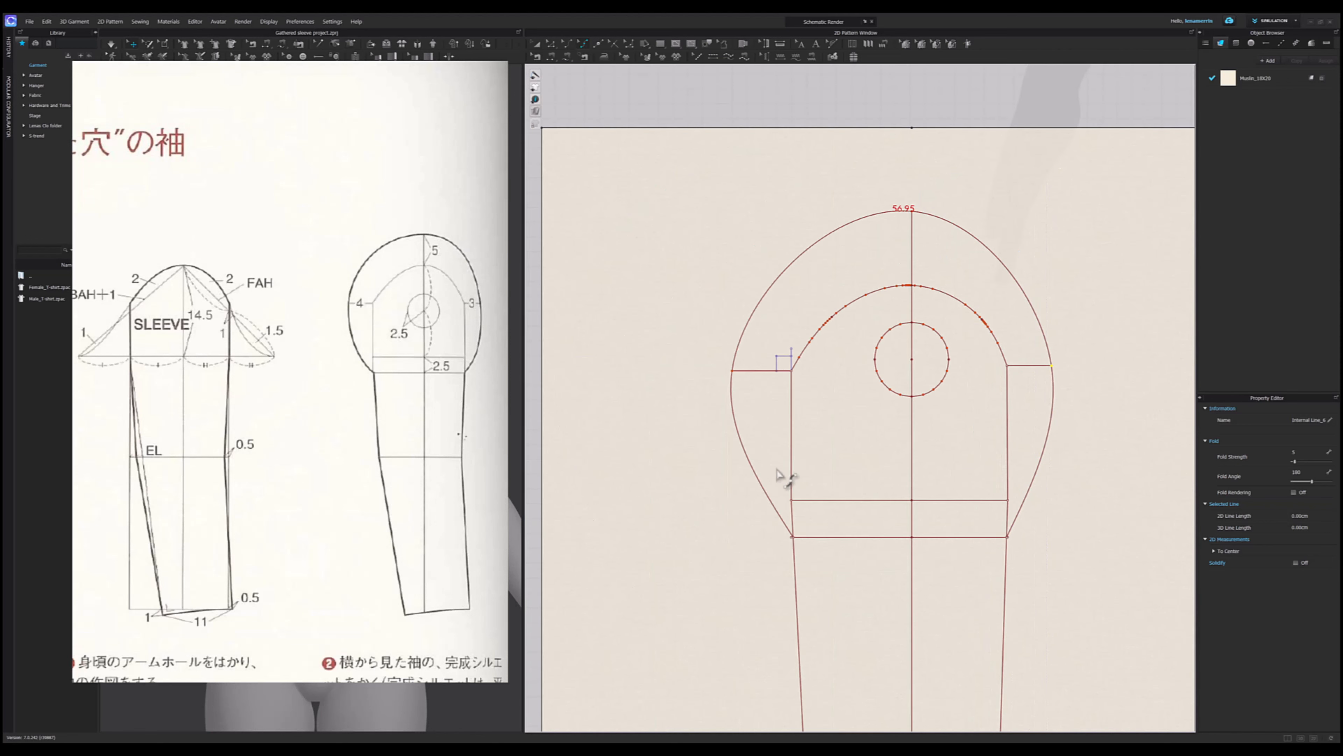
middle_click_drag(1096, 499, 1066, 466)
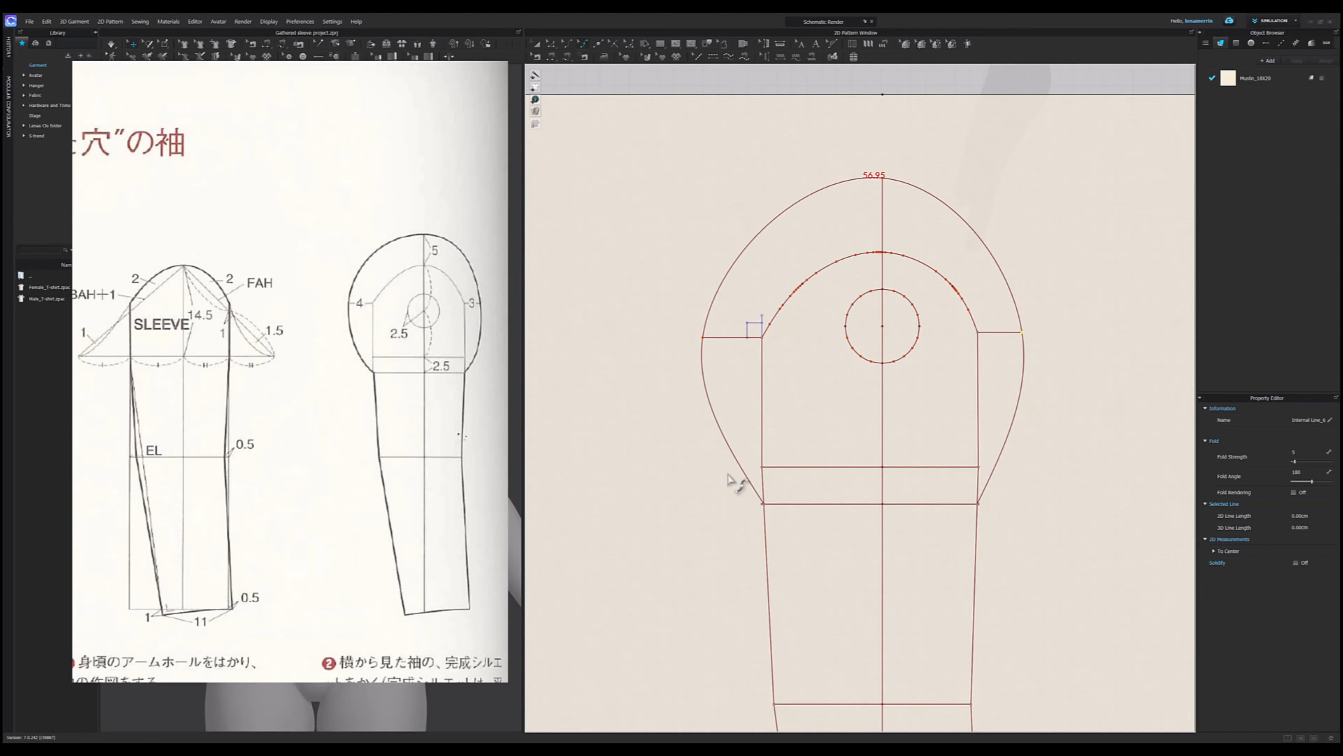
left_click_drag(728, 445, 723, 451)
left_click_drag(1011, 441, 1017, 439)
left_click_drag(1003, 257, 987, 233)
left_click(779, 216)
left_click_drag(781, 212, 771, 212)
scroll(1011, 317, "down", 3)
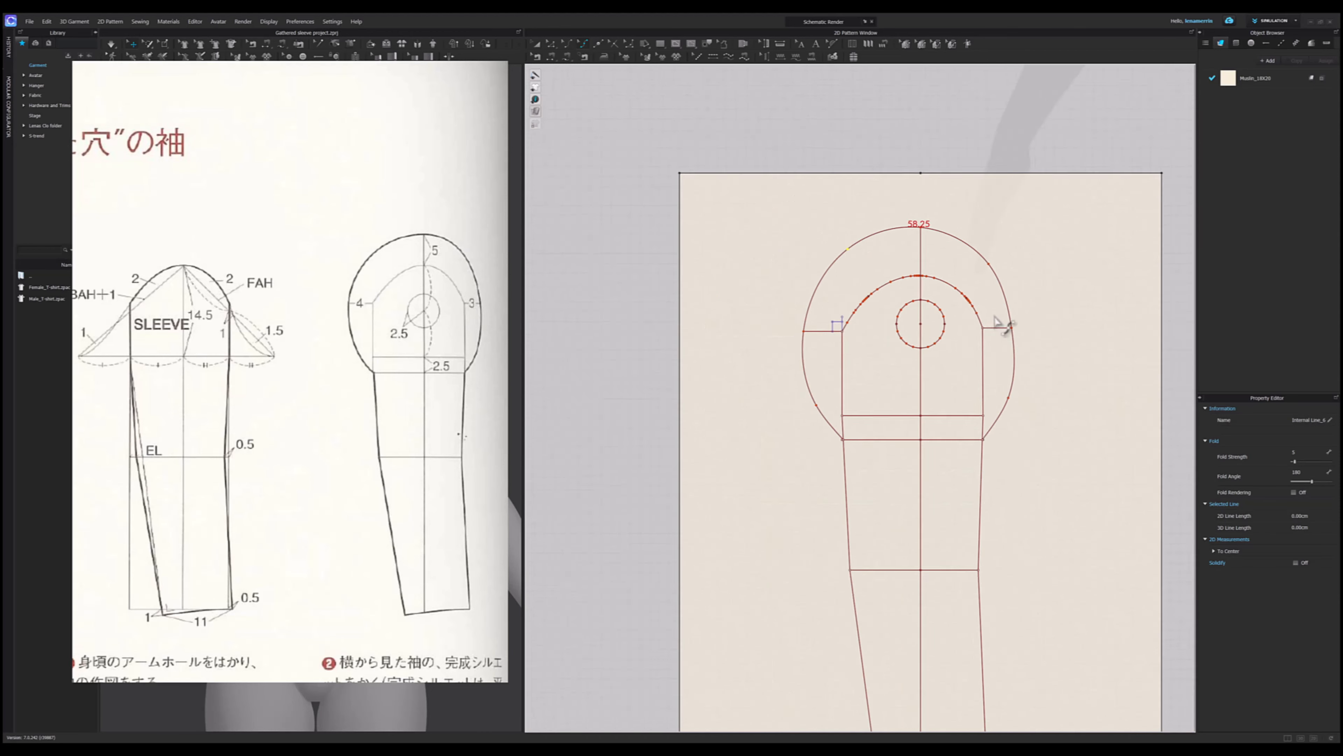
- Move the finished side-view silhouette piece farther from the original sleeve draft, and paste a copy of the original directly below it
scroll(1029, 445, "up", 2)
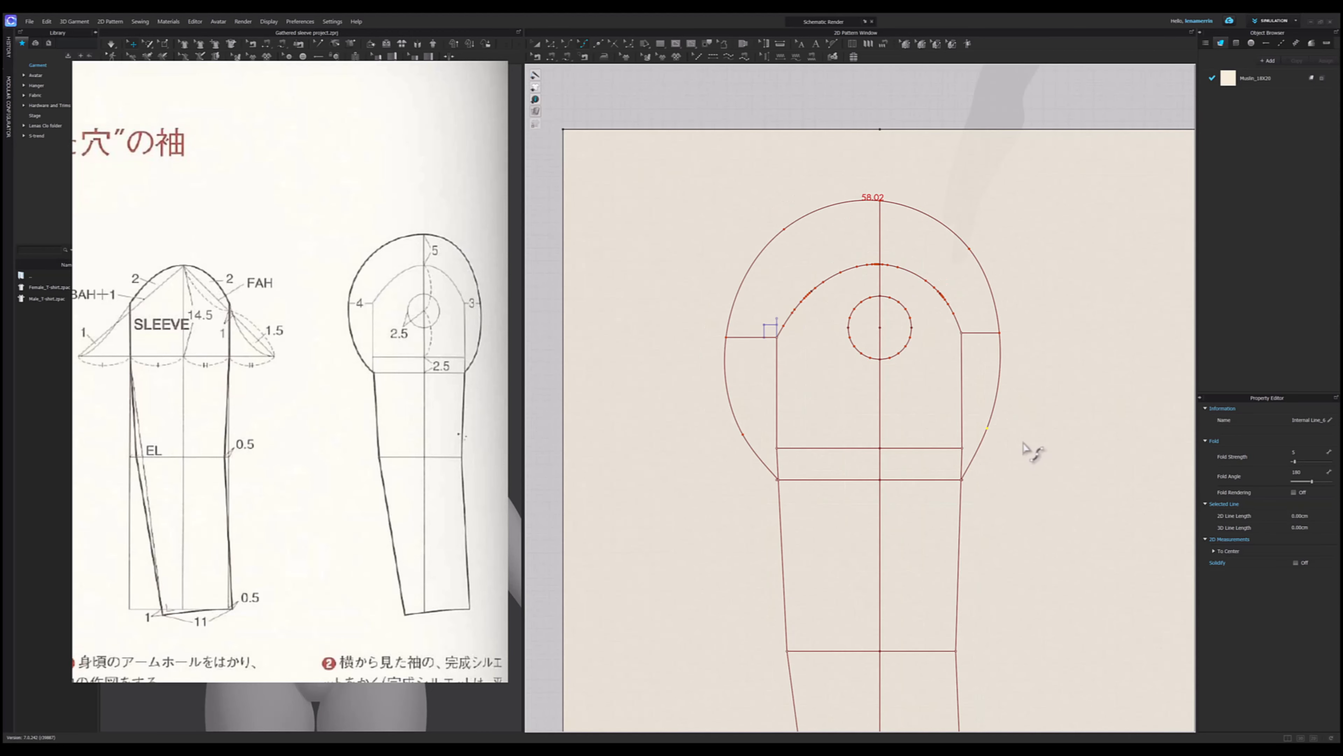
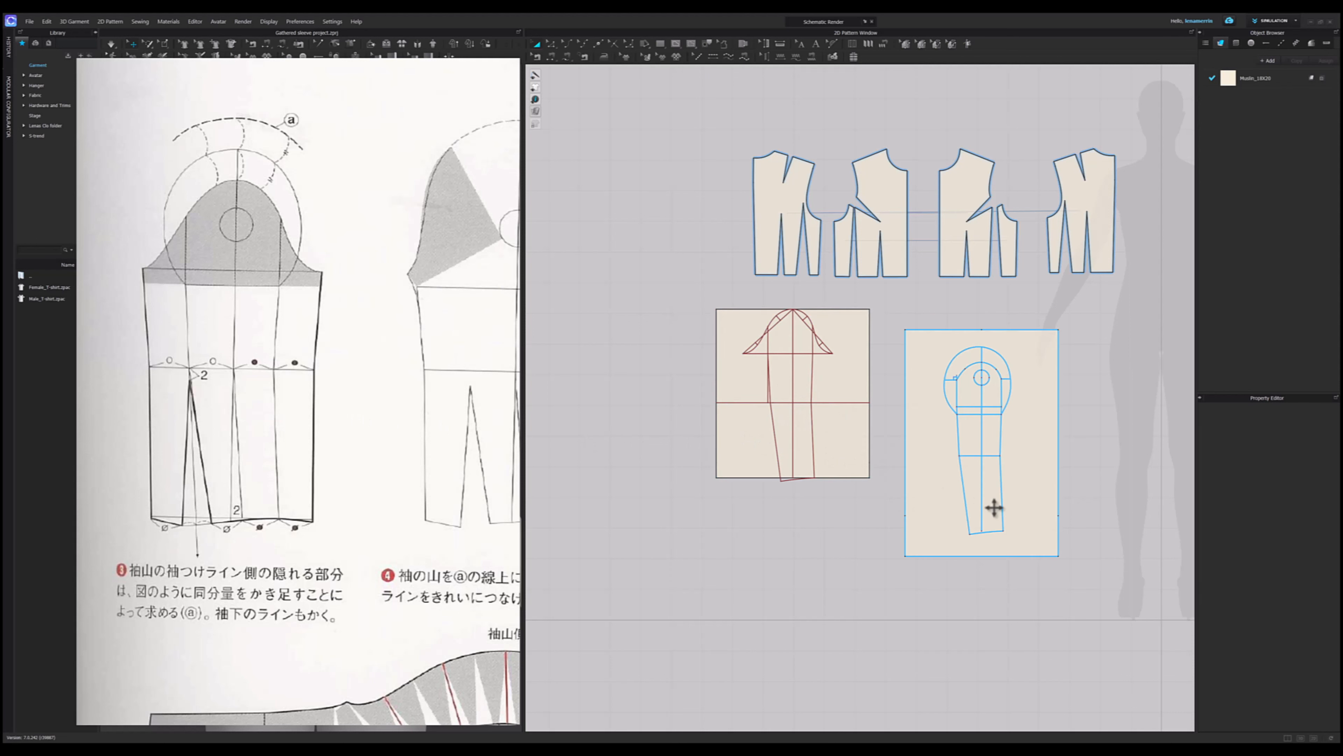
left_click_drag(945, 494, 994, 464)
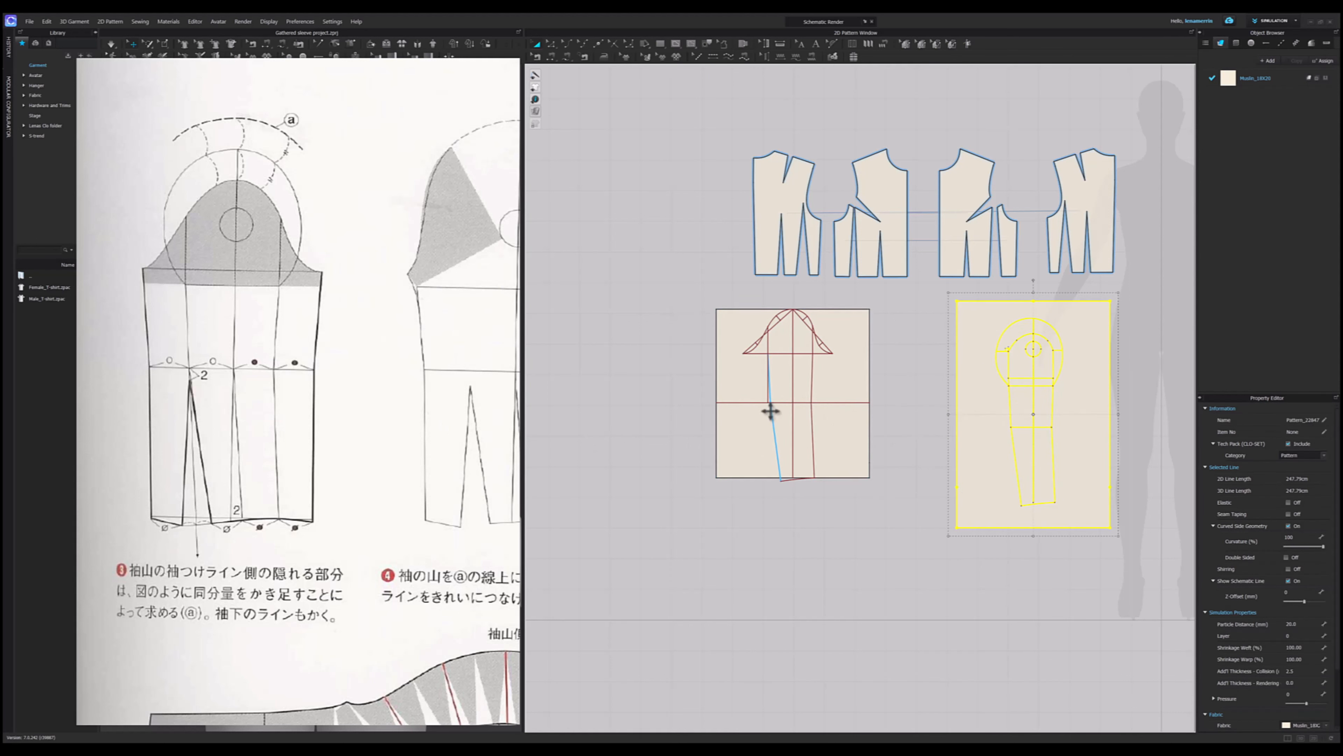
scroll(779, 441, "up", 3)
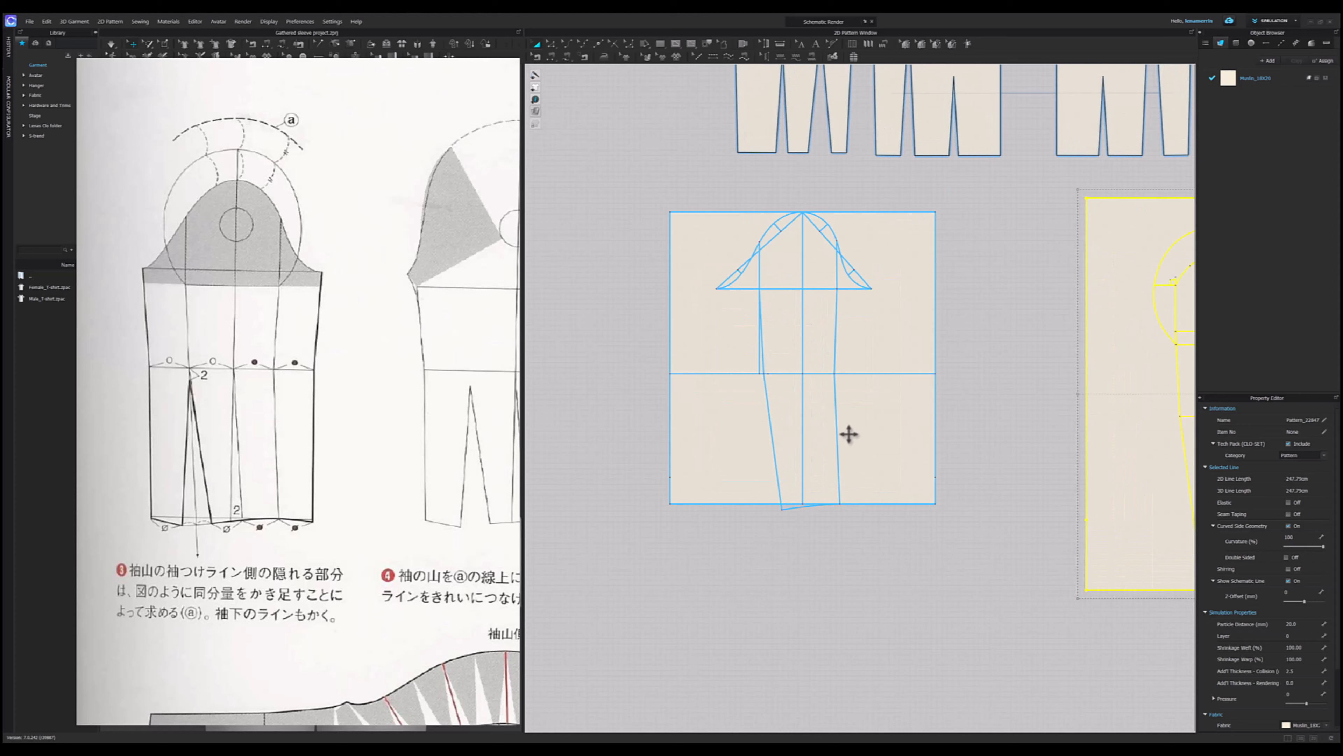
scroll(849, 435, "down", 2)
left_click(858, 425)
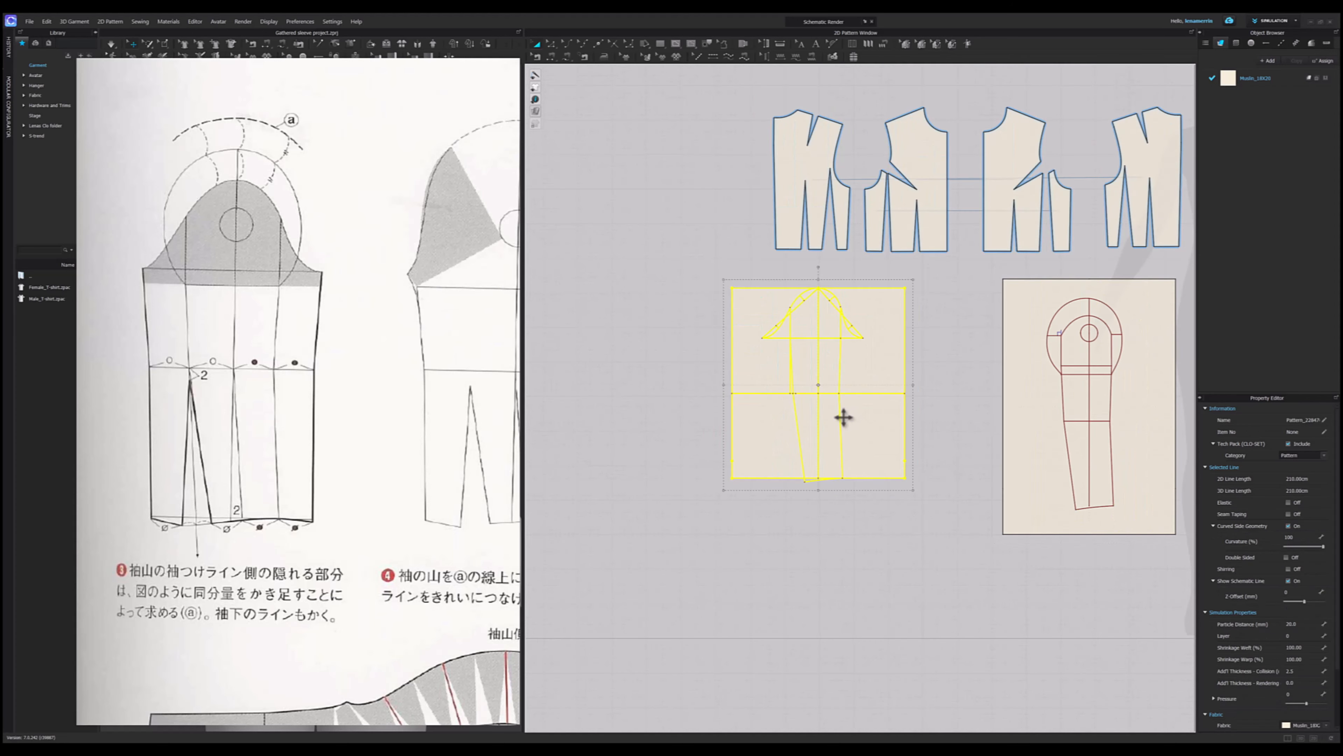
key("ctrl+c")
key("ctrl+v")
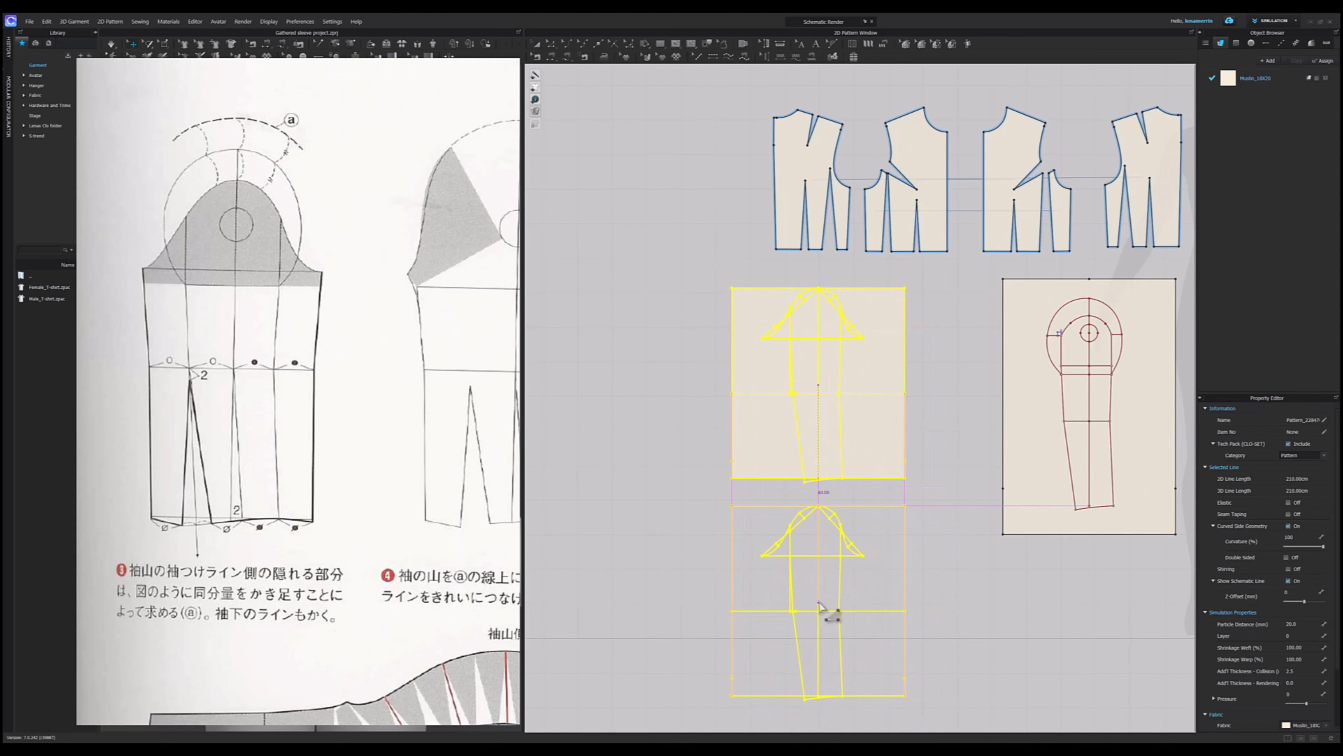
left_click(825, 612)
- Move the original sleeve draft up and away from its new copy, leaving the copy deselected and isolated for drafting
right_click_drag(876, 560, 936, 339)
scroll(890, 399, "up", 4)
scroll(920, 370, "down", 5)
right_click_drag(908, 272, 905, 378)
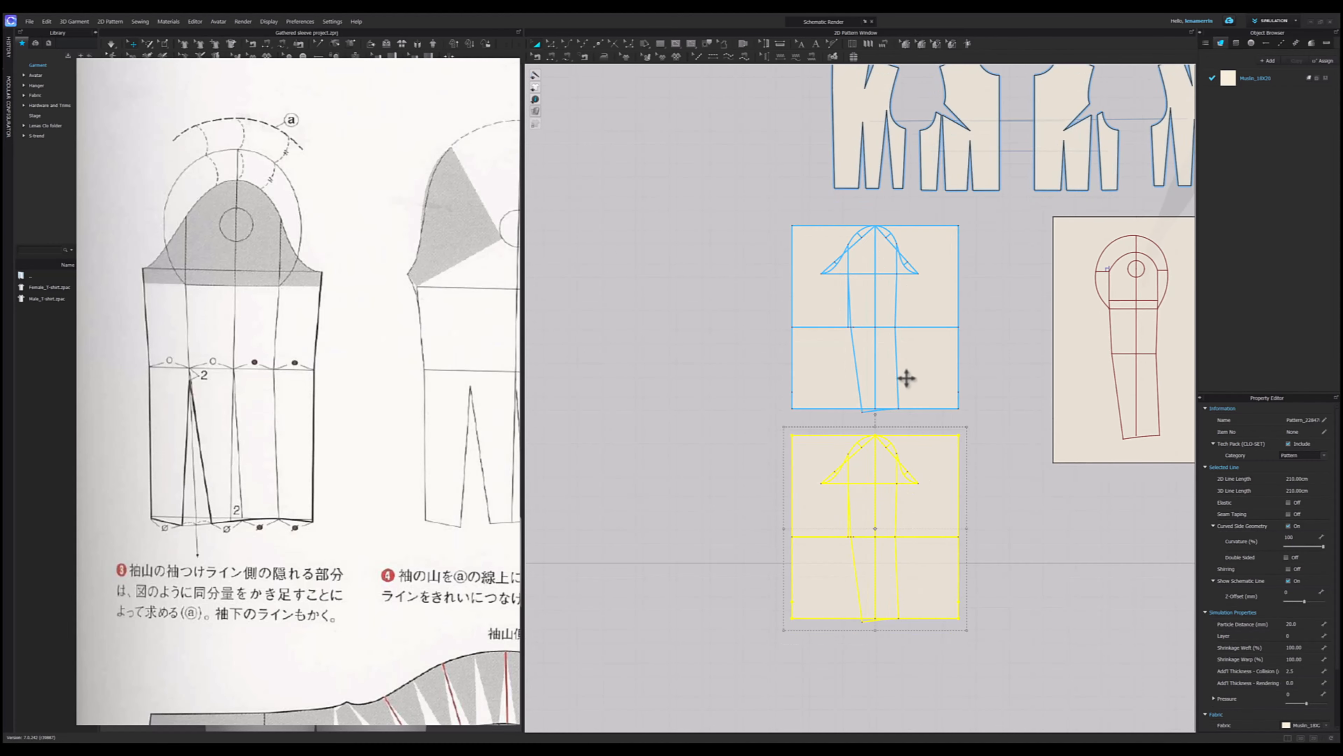
left_click_drag(915, 355, 740, 291)
scroll(863, 543, "up", 4)
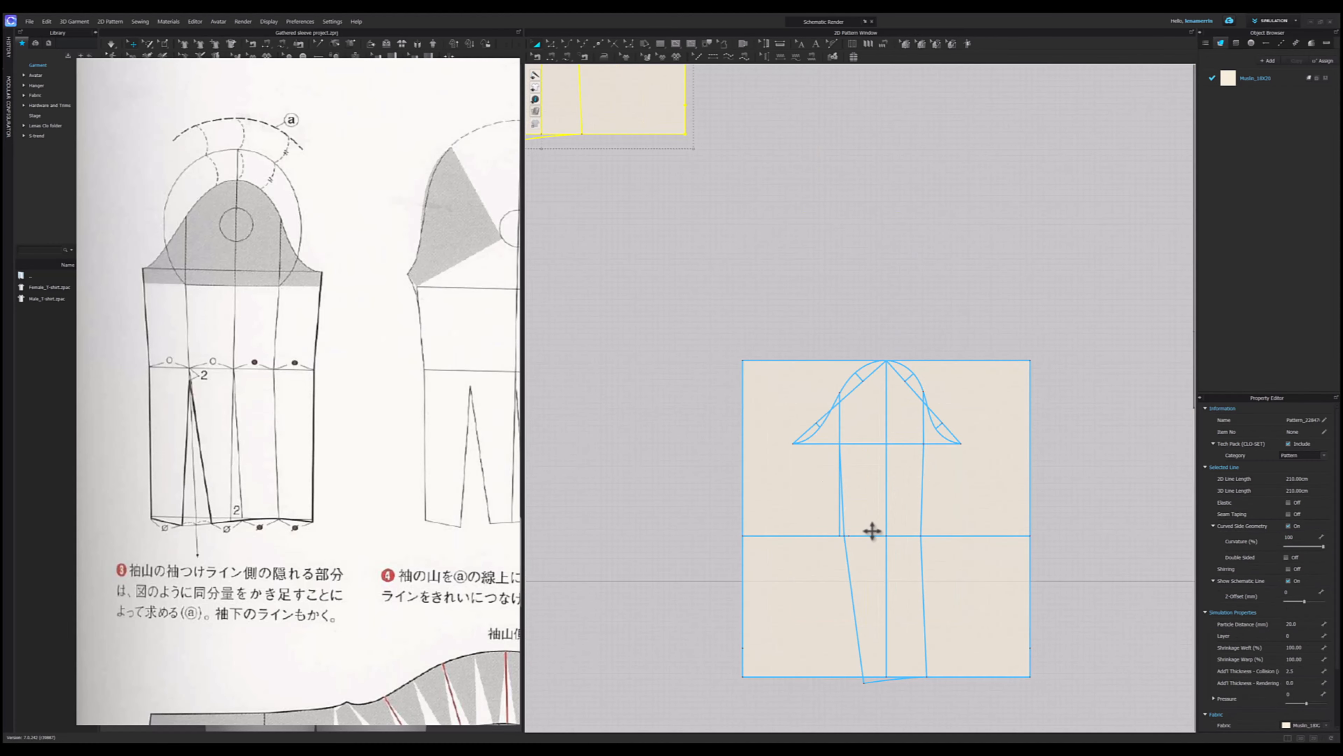
right_click_drag(872, 534, 881, 459)
scroll(881, 459, "up", 2)
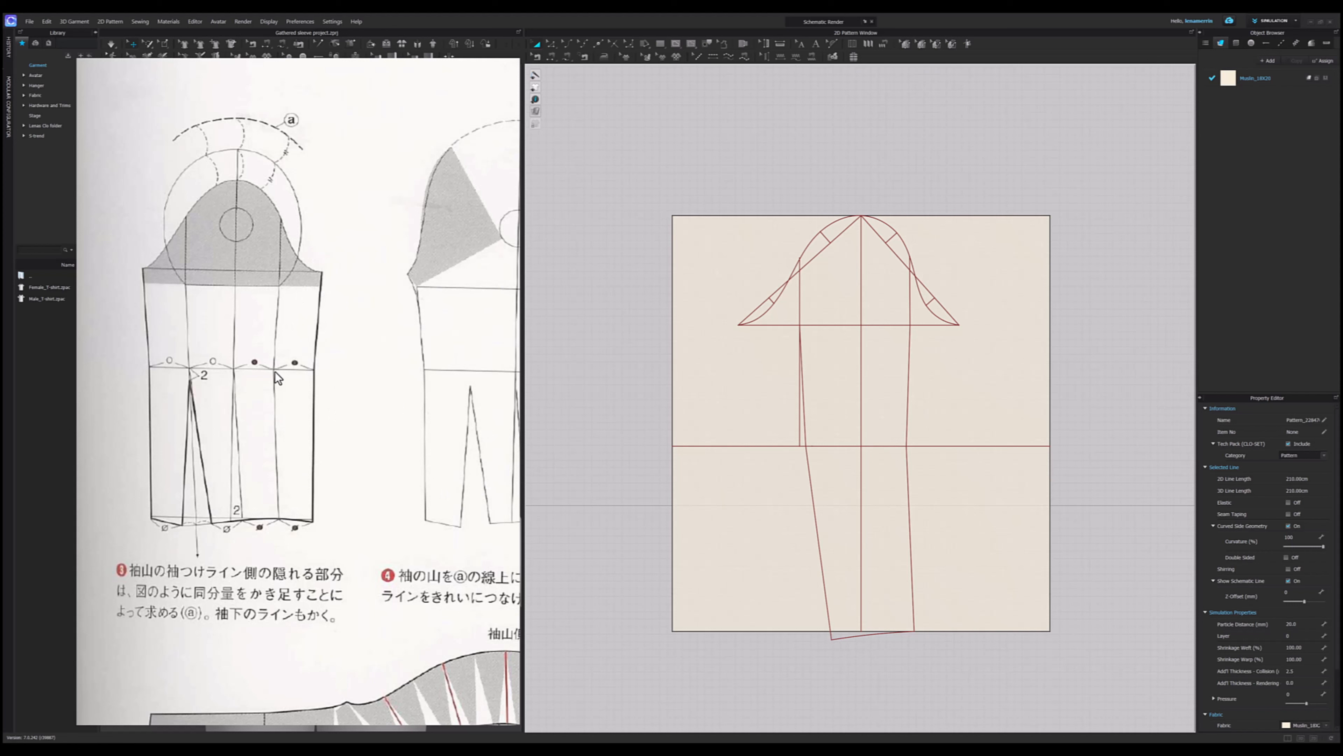
left_click(1094, 348)
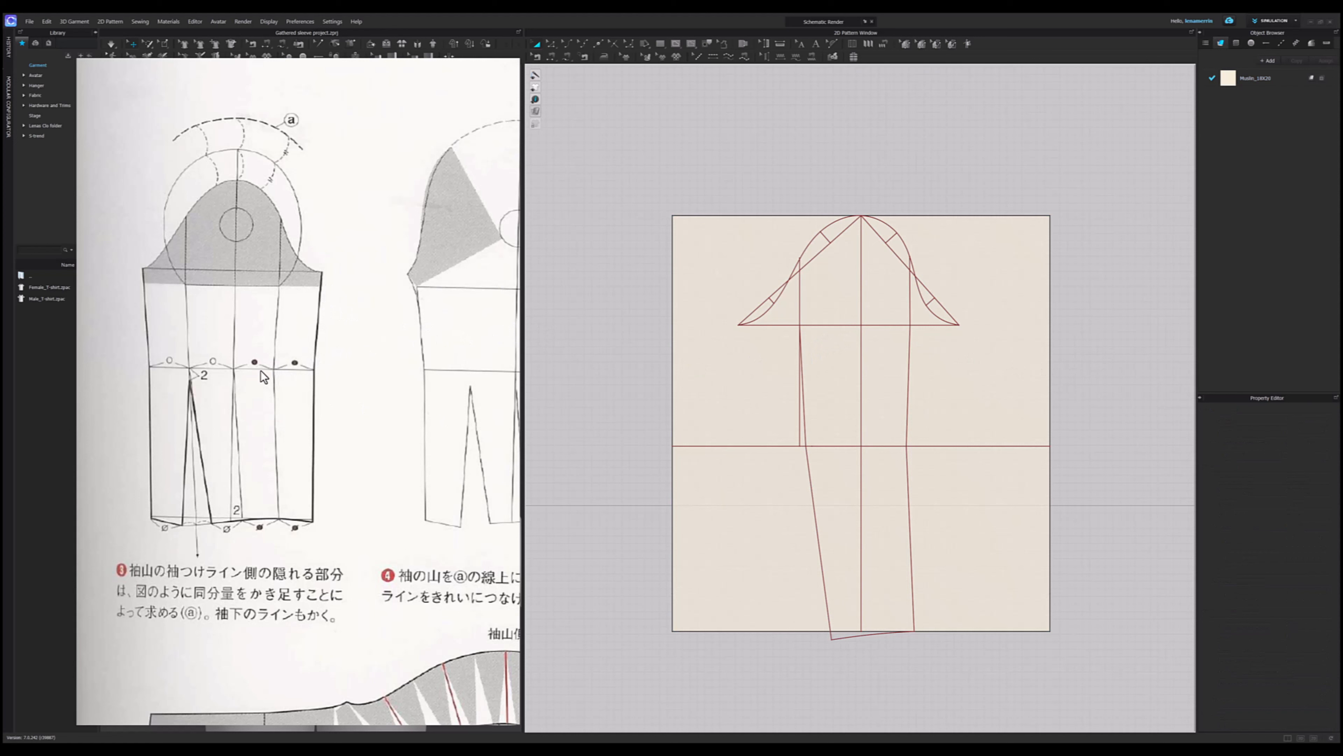
- Split the elbow line's outer front segment 5.98 cm beyond the front sleeve line, matching the centre-to-front width
left_click(891, 446)
left_click(919, 451)
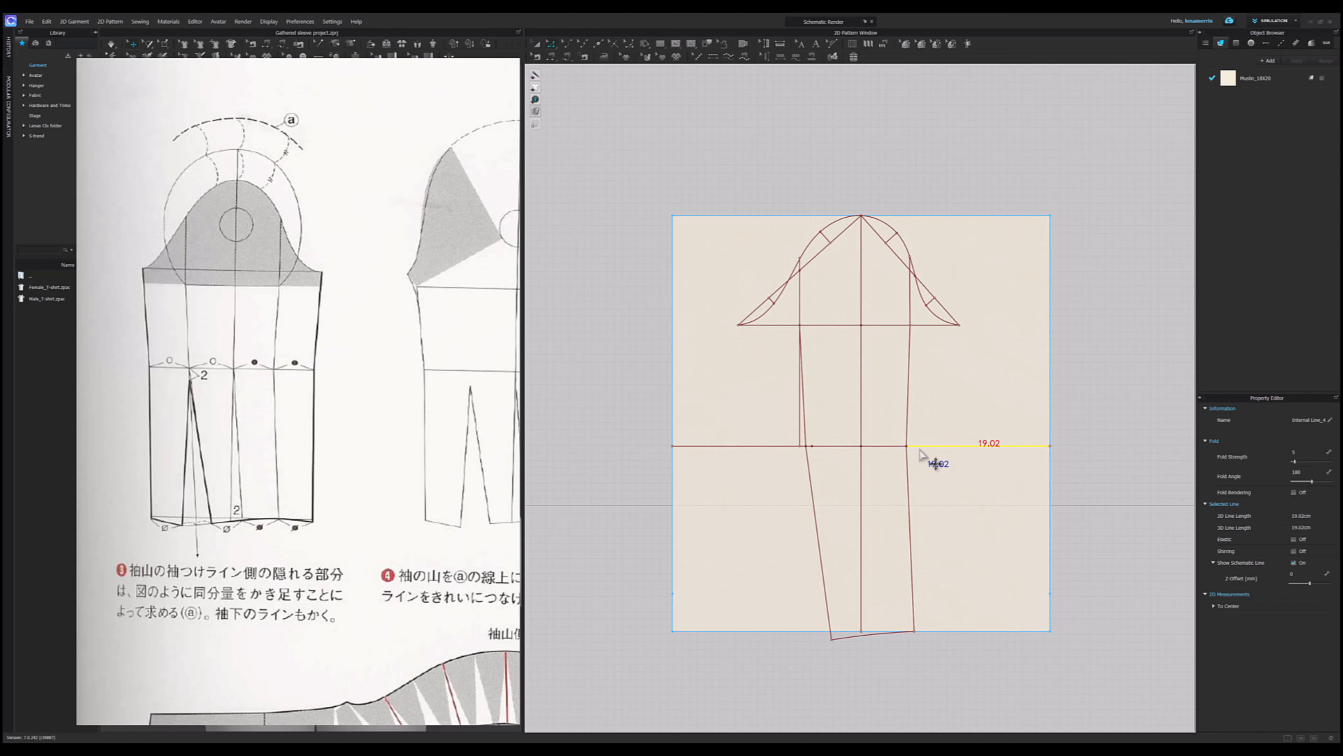
key("x")
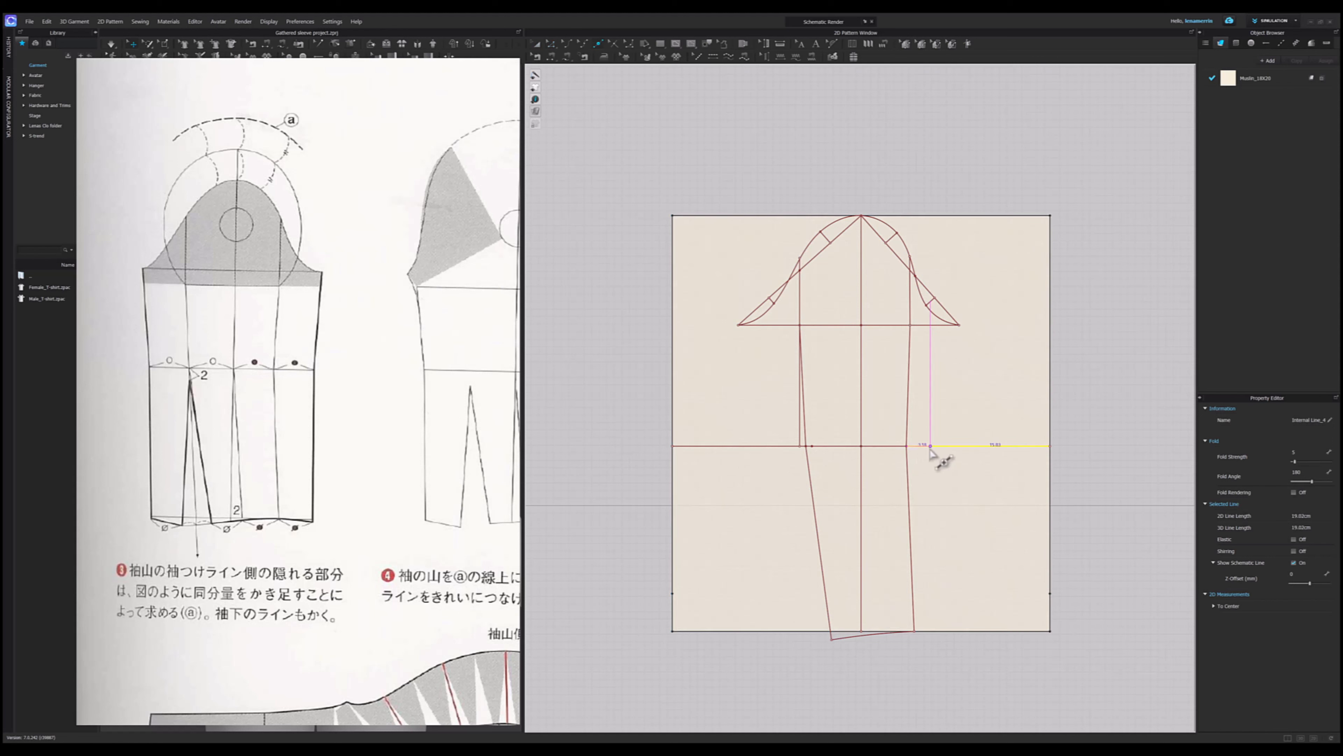
left_click(926, 446)
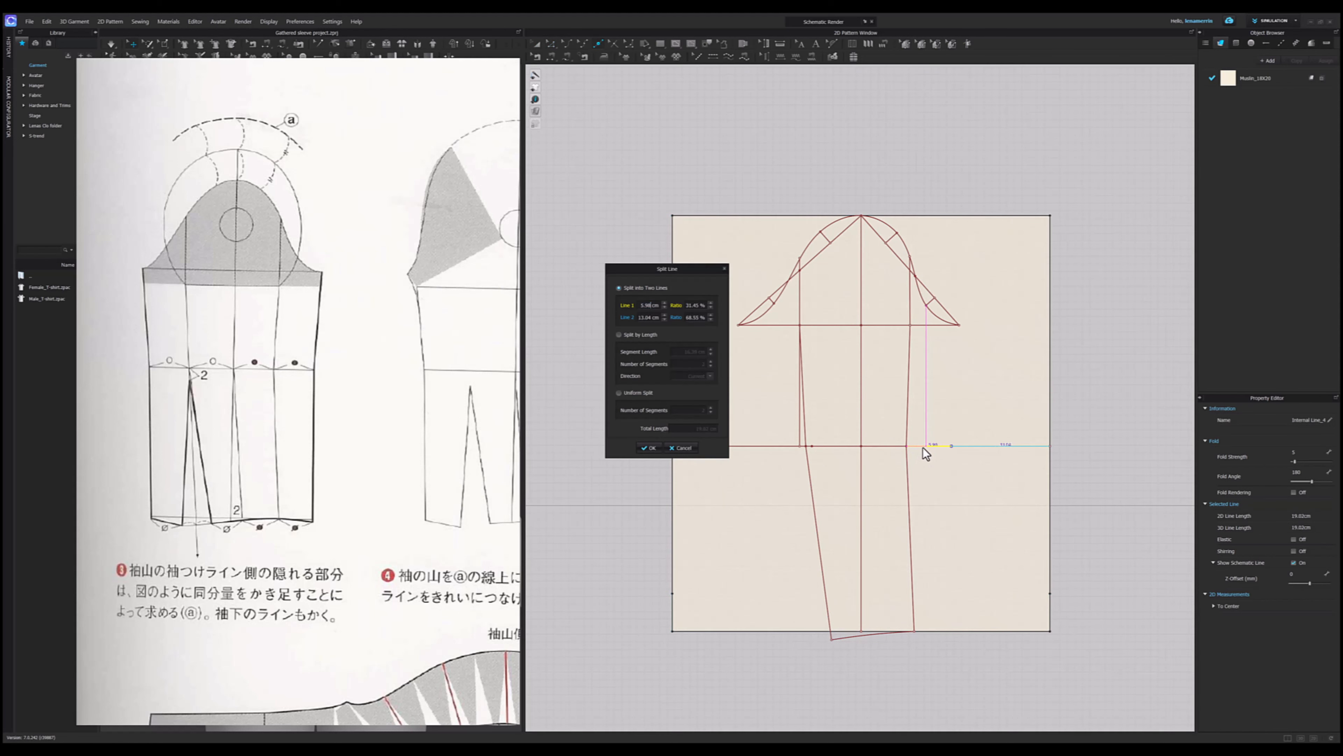
left_click(650, 448)
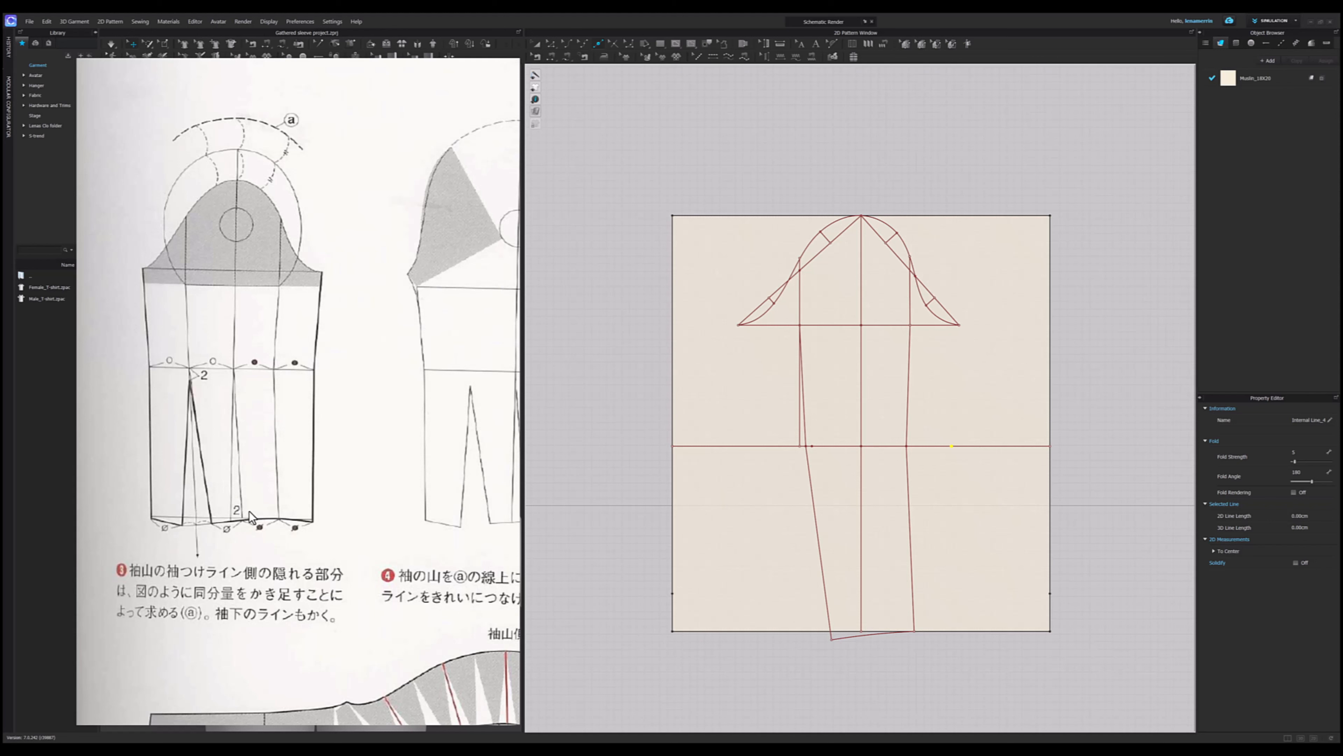
- Add points to the vertical centre line at its intersections with the crossing lines, including the elbow line
scroll(873, 658, "up", 3)
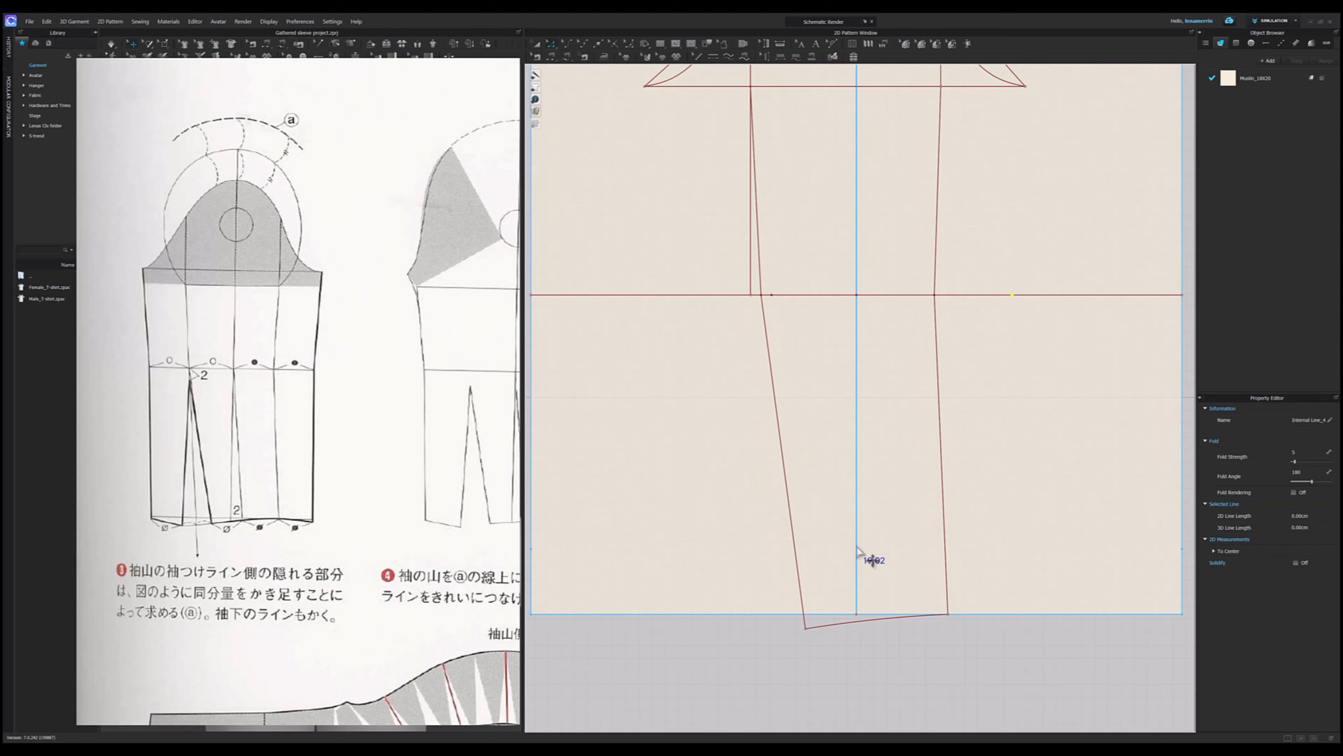
left_click(857, 550)
right_click(857, 550)
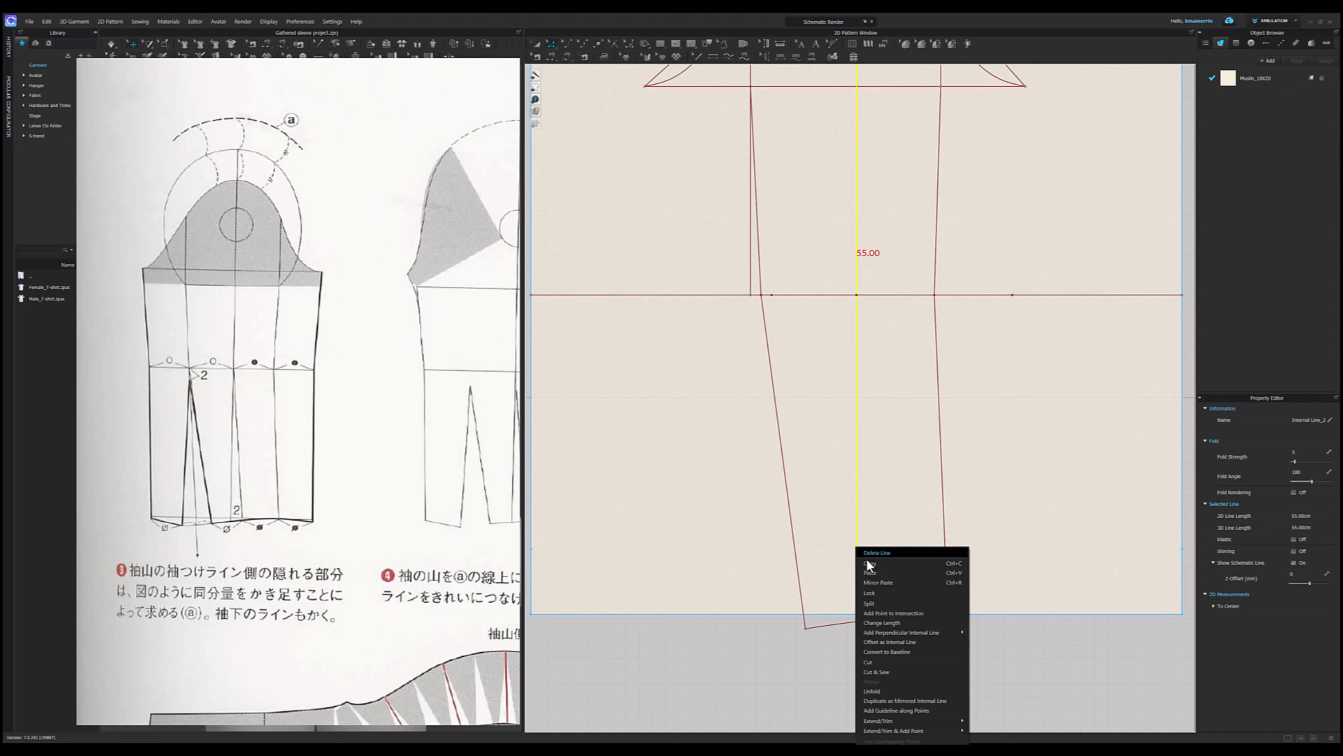
left_click(894, 614)
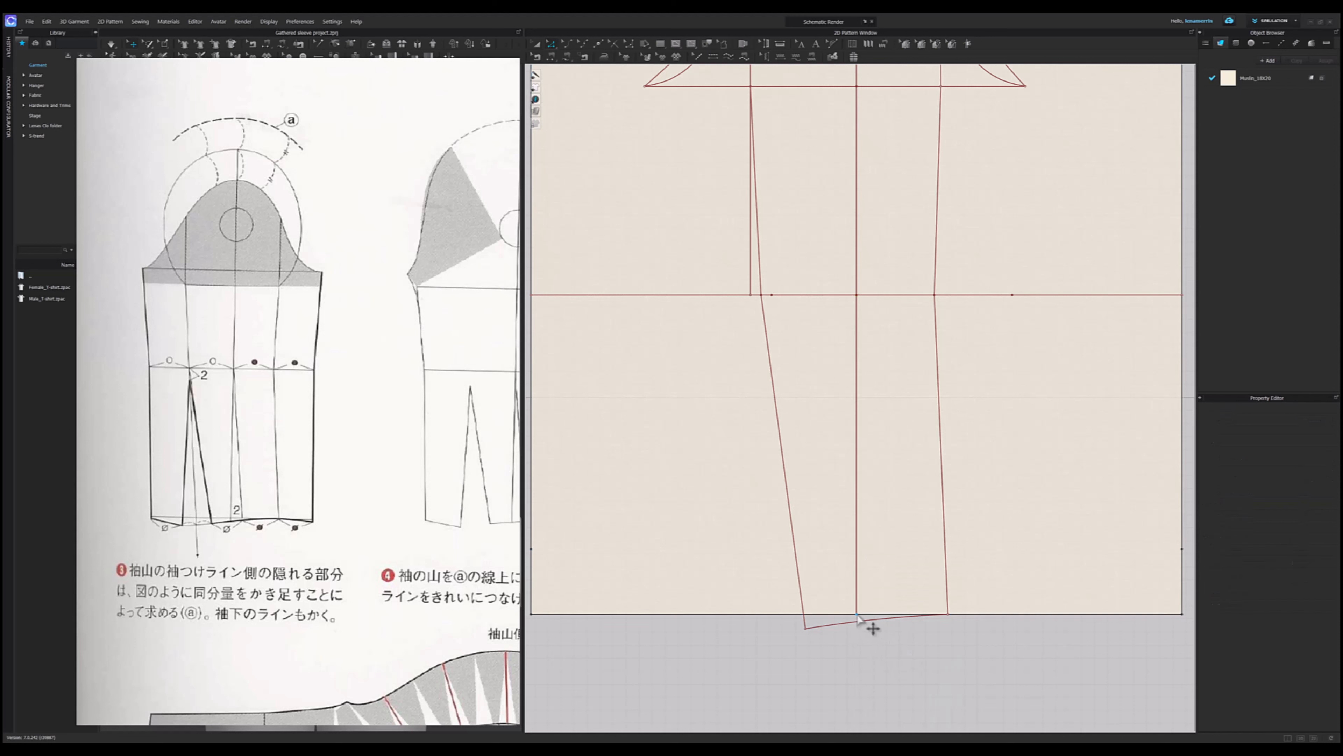
- Shift the centre line's hem end 2 cm horizontally toward the front, keeping its elbow point in place
left_click_drag(857, 615, 875, 616)
right_click(875, 616)
type("2")
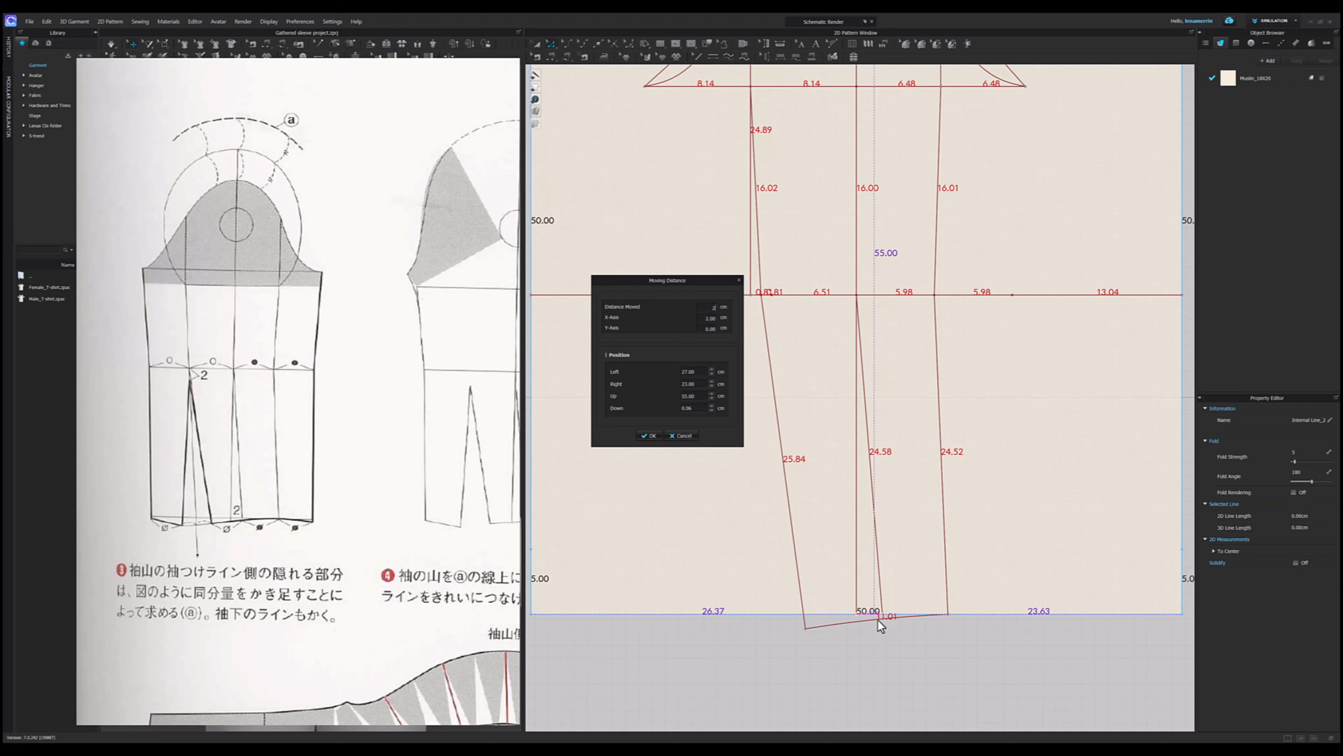
key("Return")
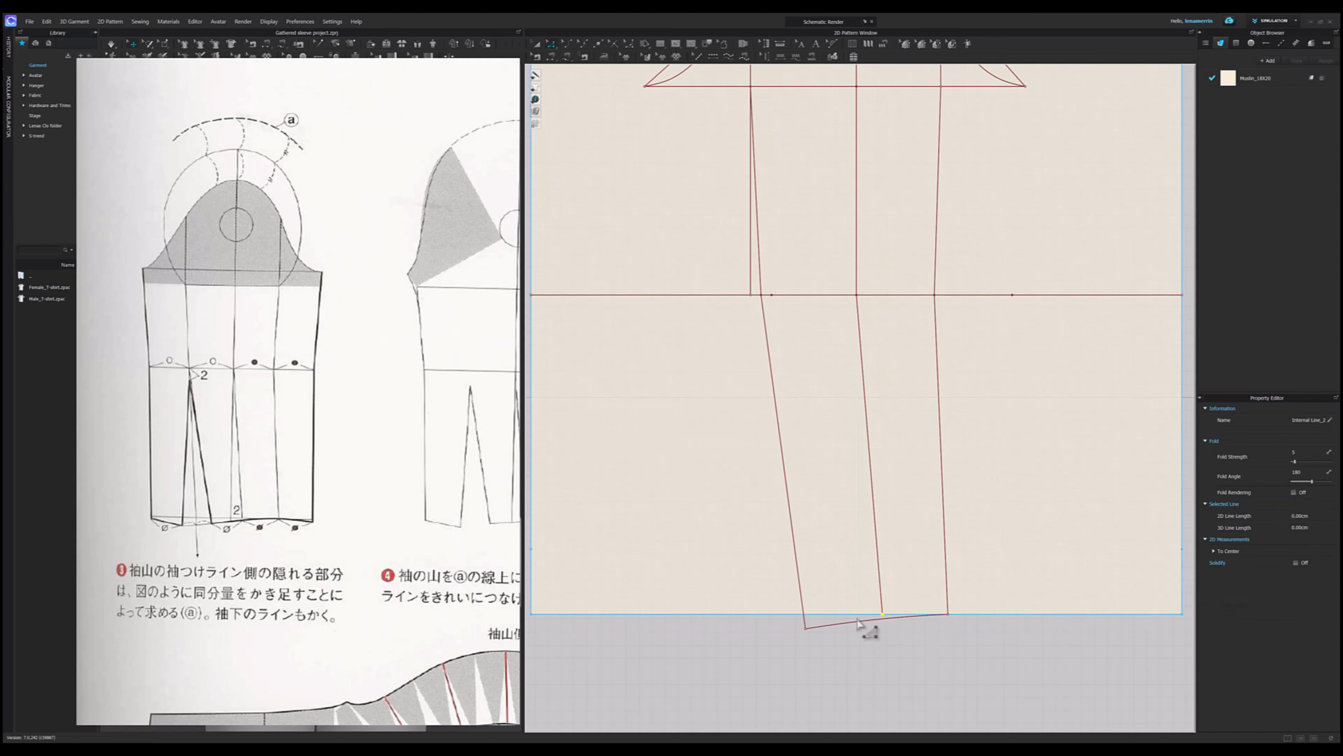
- Extend the slanted lower centre line down past the block's bottom edge to end on the curved hem line
scroll(861, 641, "up", 3)
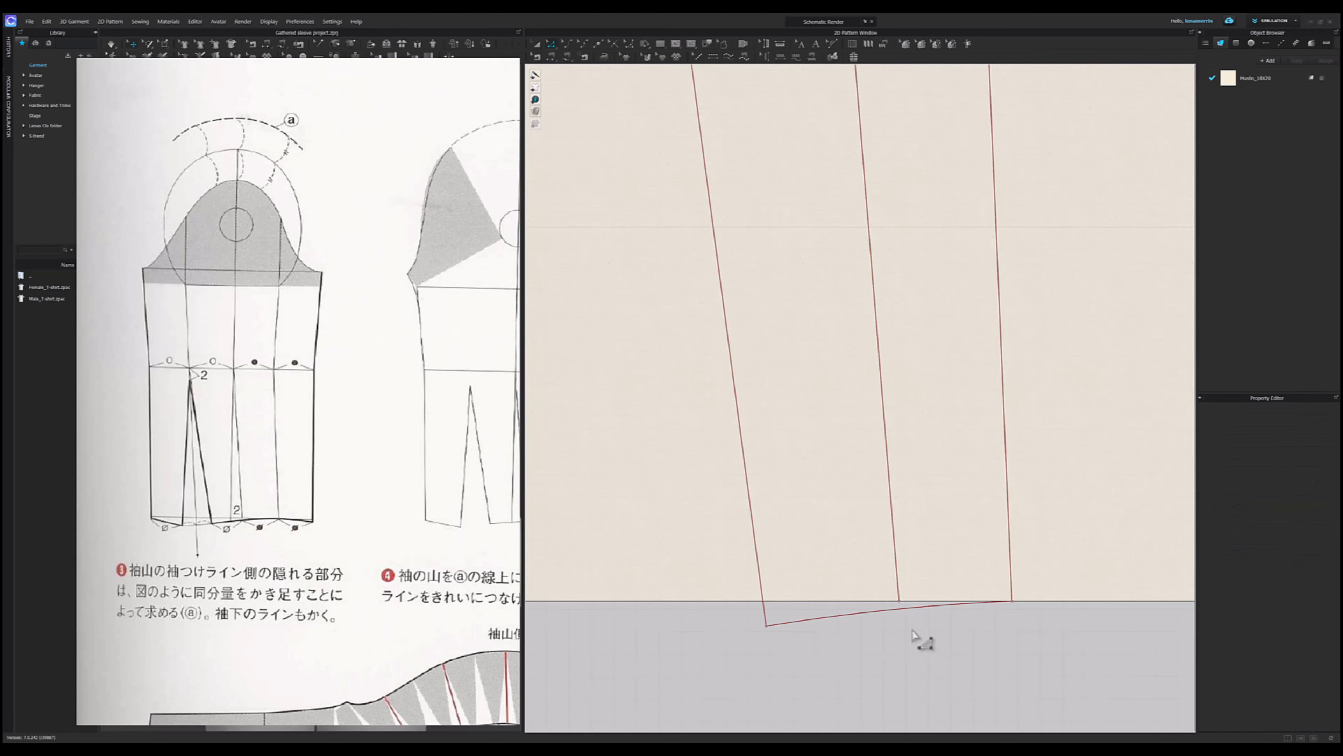
scroll(920, 633, "up", 2)
left_click_drag(895, 595, 898, 604)
left_click(922, 603)
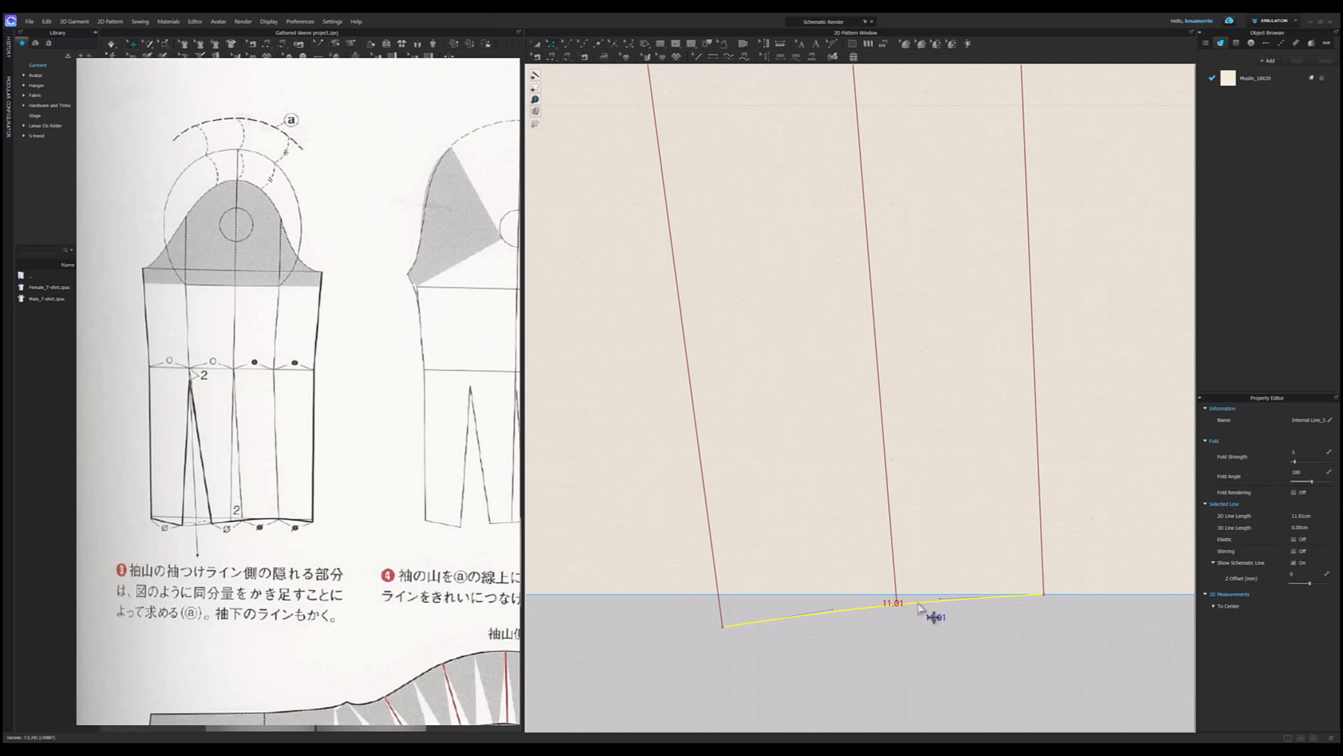
right_click(918, 605)
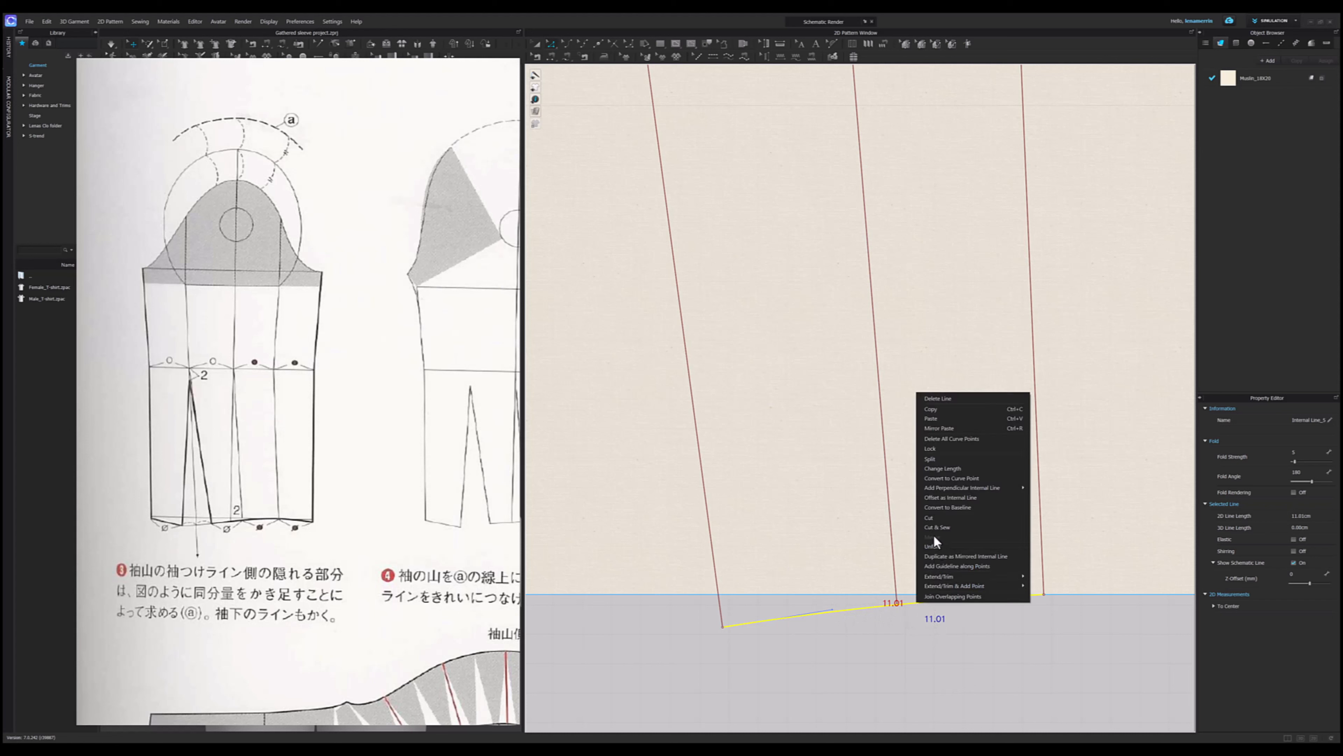
left_click(942, 459)
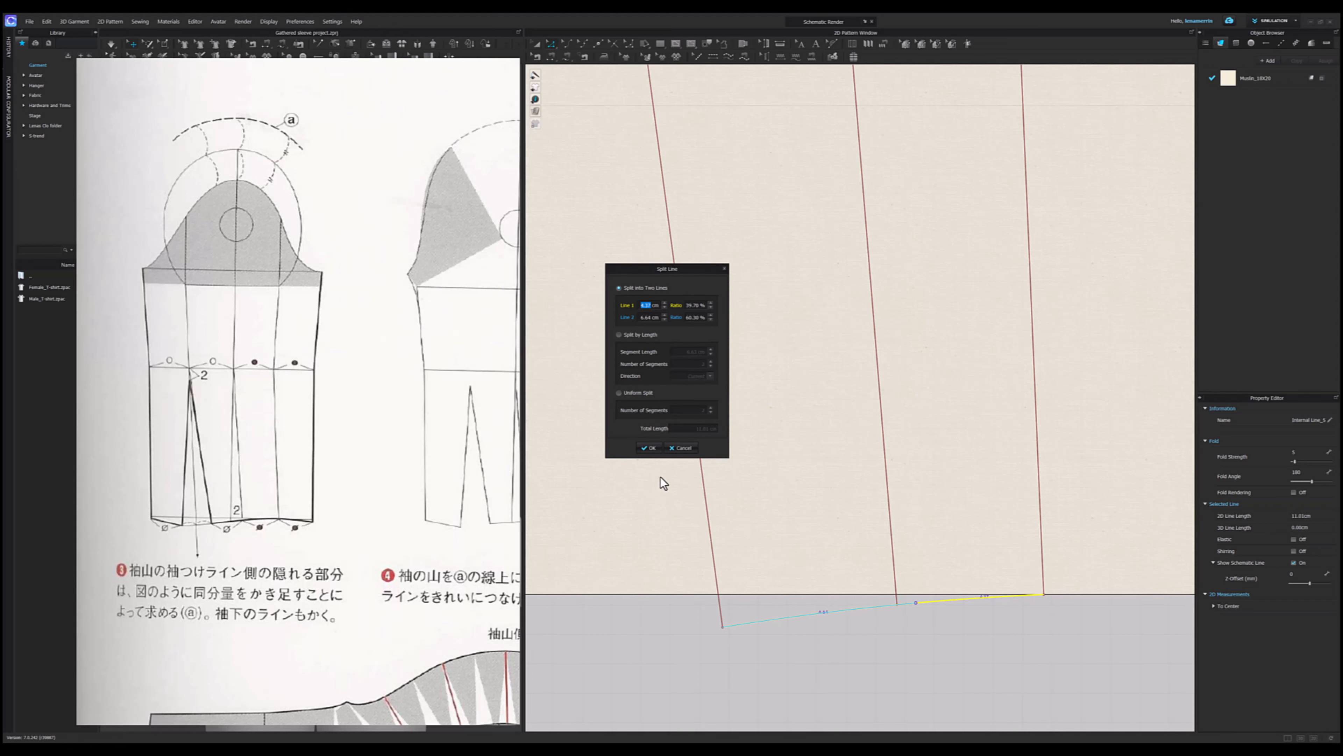
left_click(684, 448)
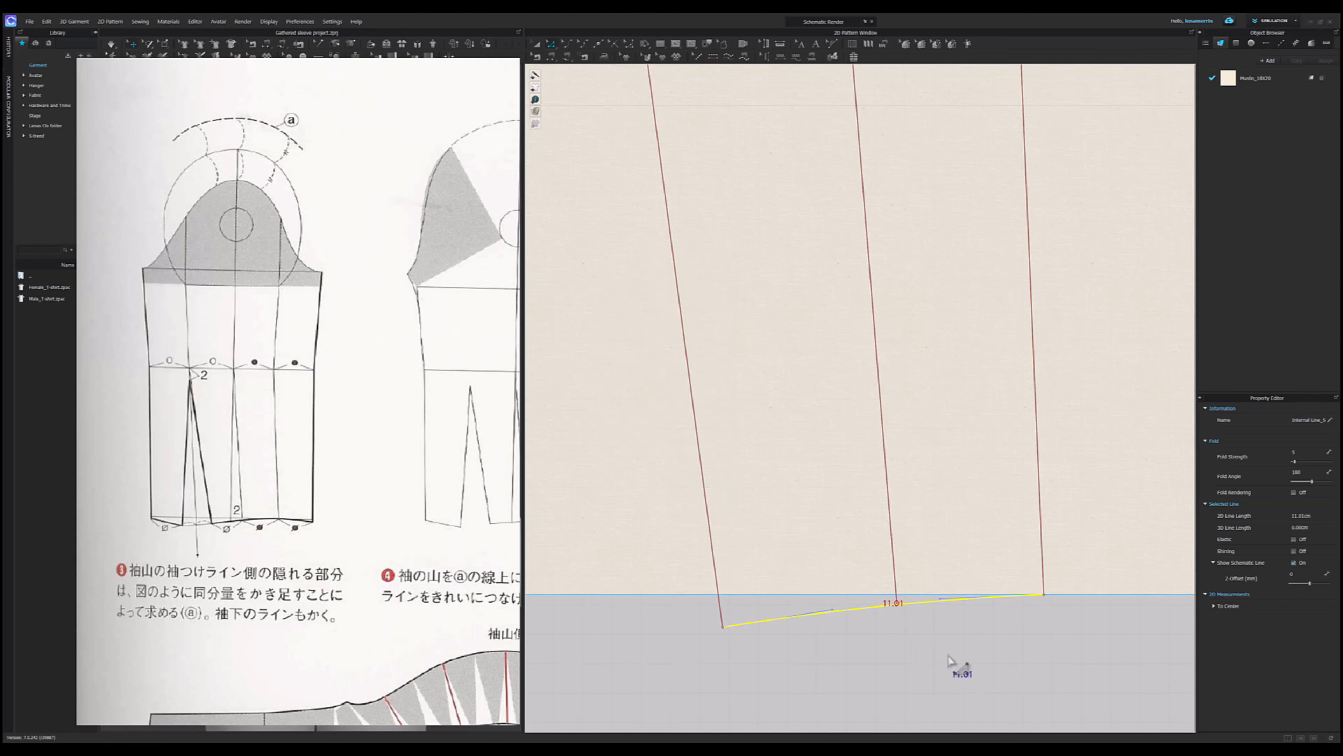
right_click(931, 609)
left_click(978, 549)
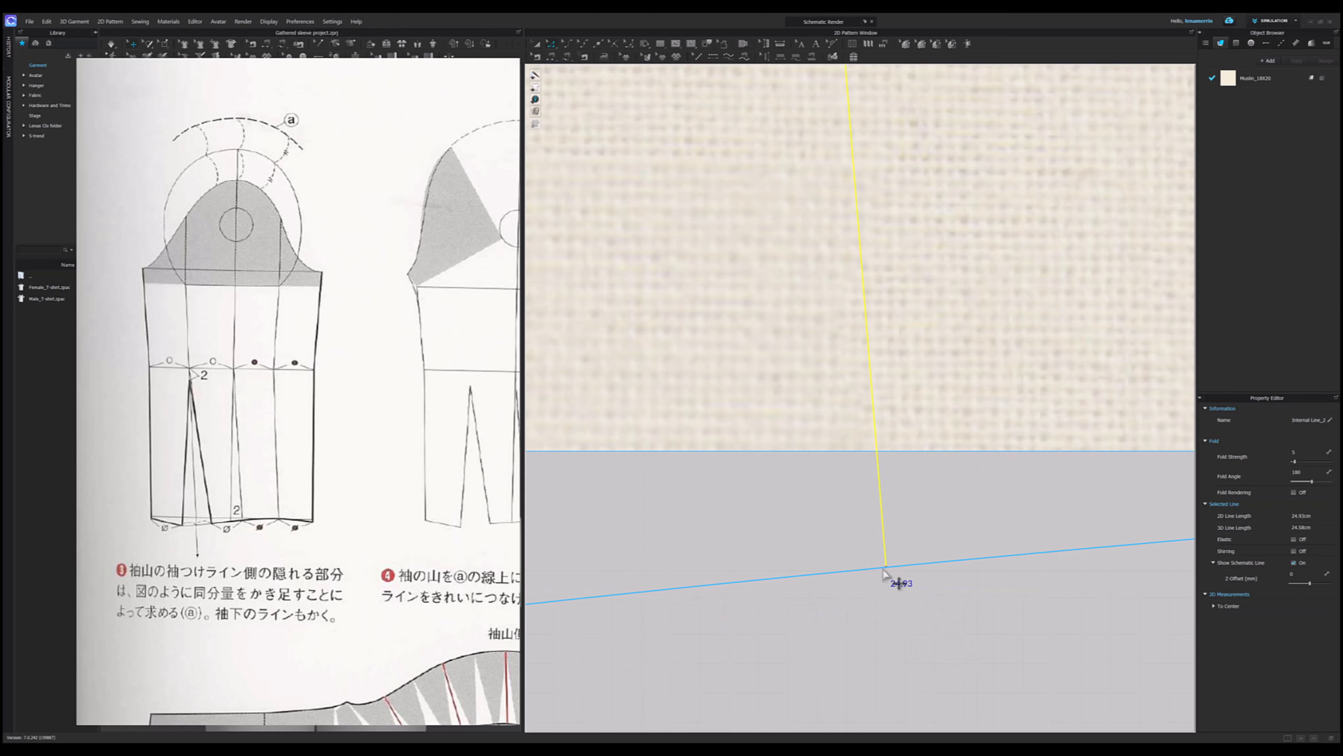
- Split the curved hem line at the point where the slanted centre line meets it
key("x")
left_click(886, 569)
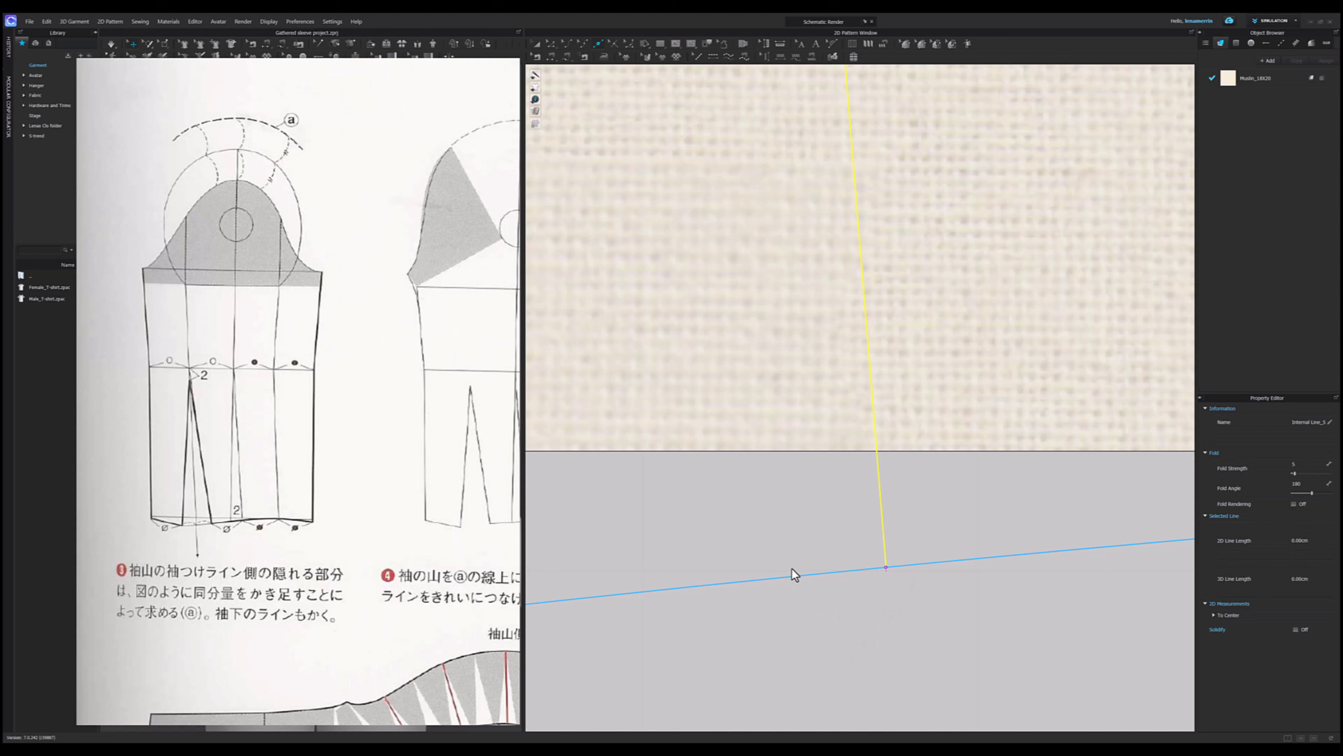
scroll(793, 570, "down", 6)
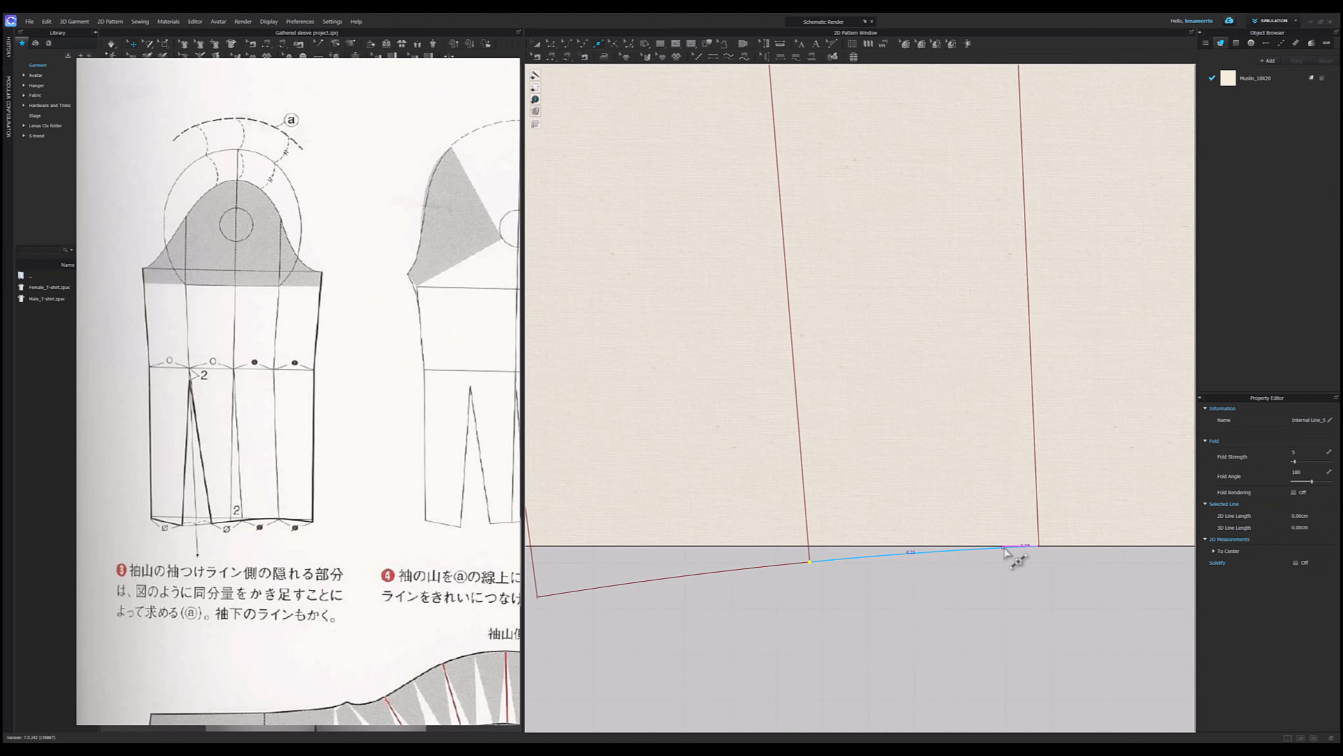
scroll(849, 549, "down", 2)
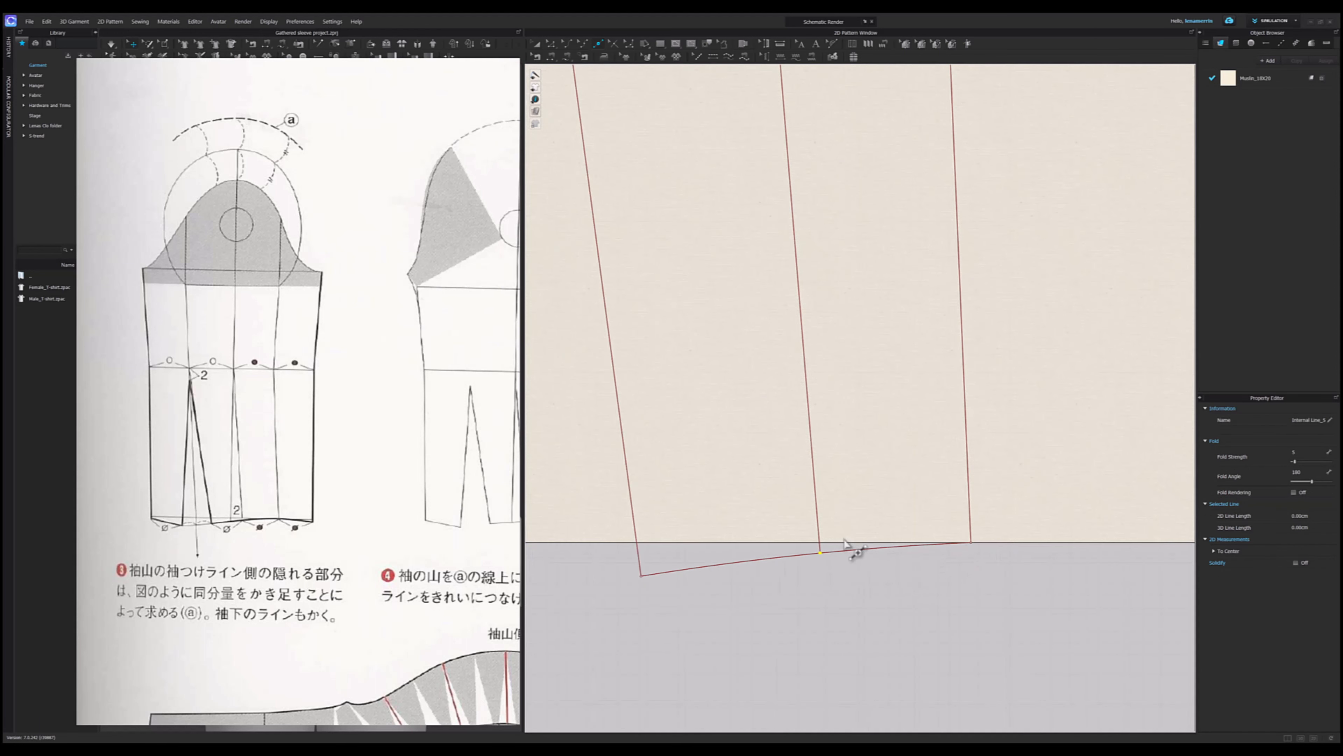
- Try to mirror-paste the front hem segment outward from the front hem corner, beyond the pattern block
left_click(904, 549)
scroll(824, 576, "down", 2)
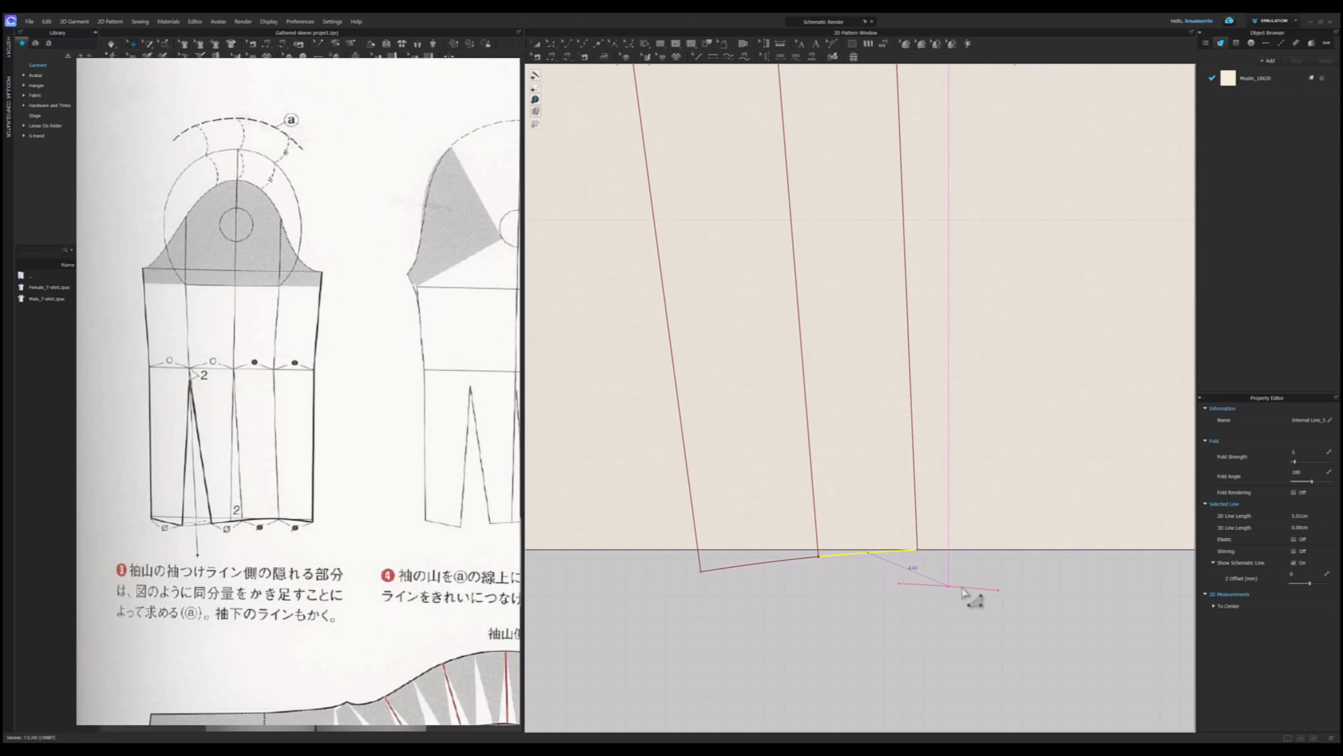
scroll(972, 593, "up", 3)
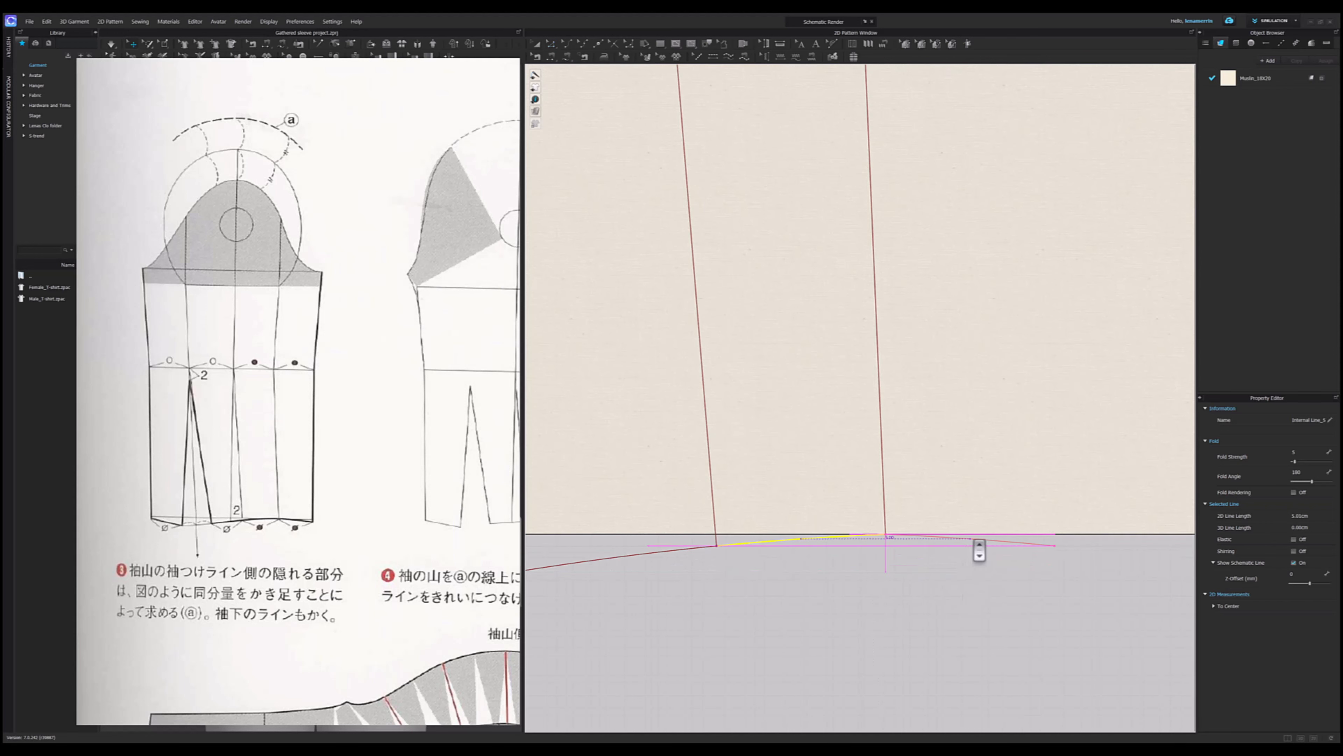
left_click(972, 541)
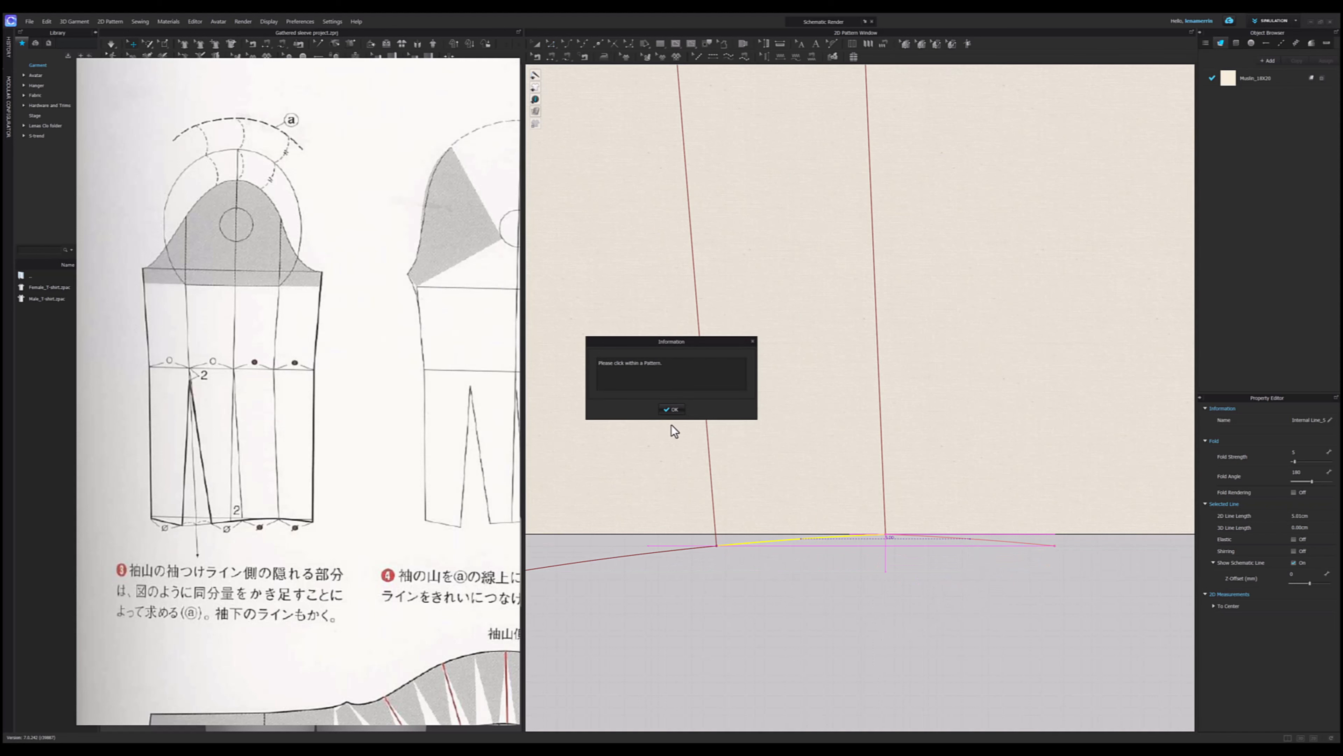
left_click(672, 409)
scroll(910, 614, "down", 3)
scroll(899, 608, "up", 1)
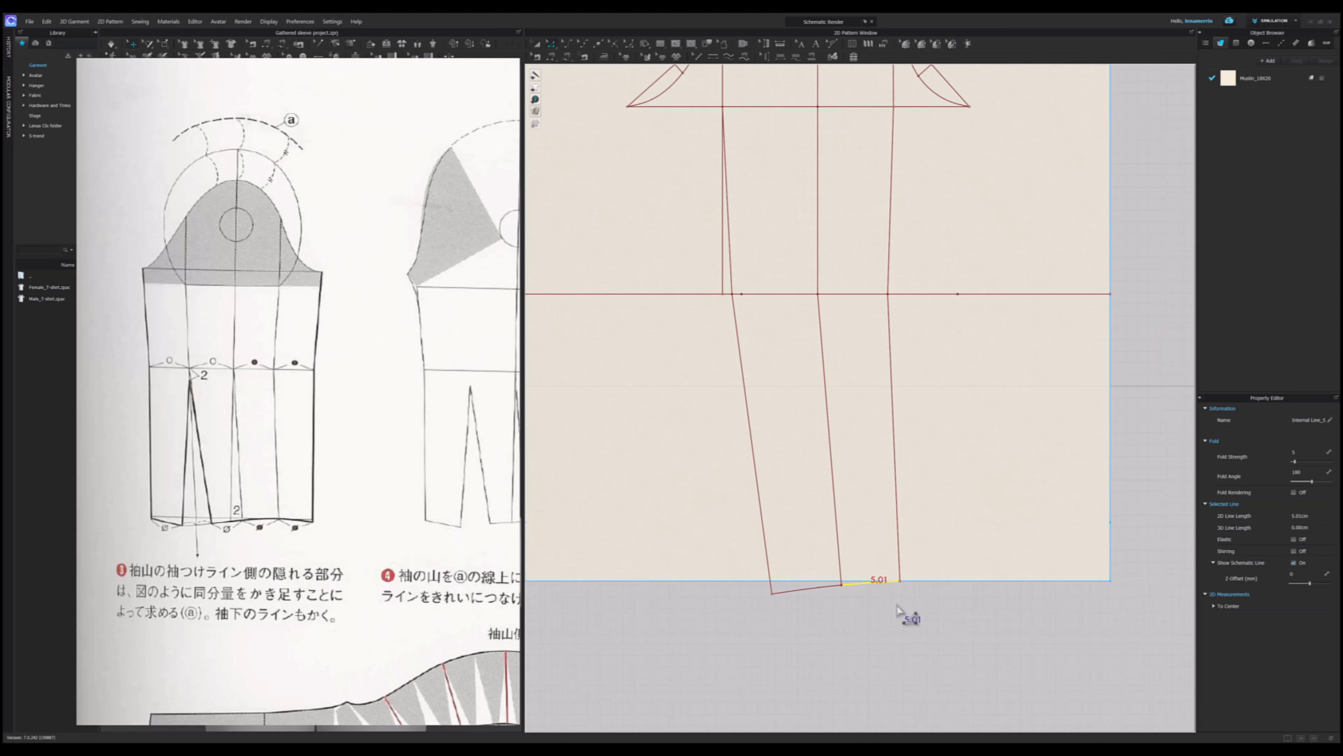
scroll(909, 617, "down", 2)
left_click(877, 661)
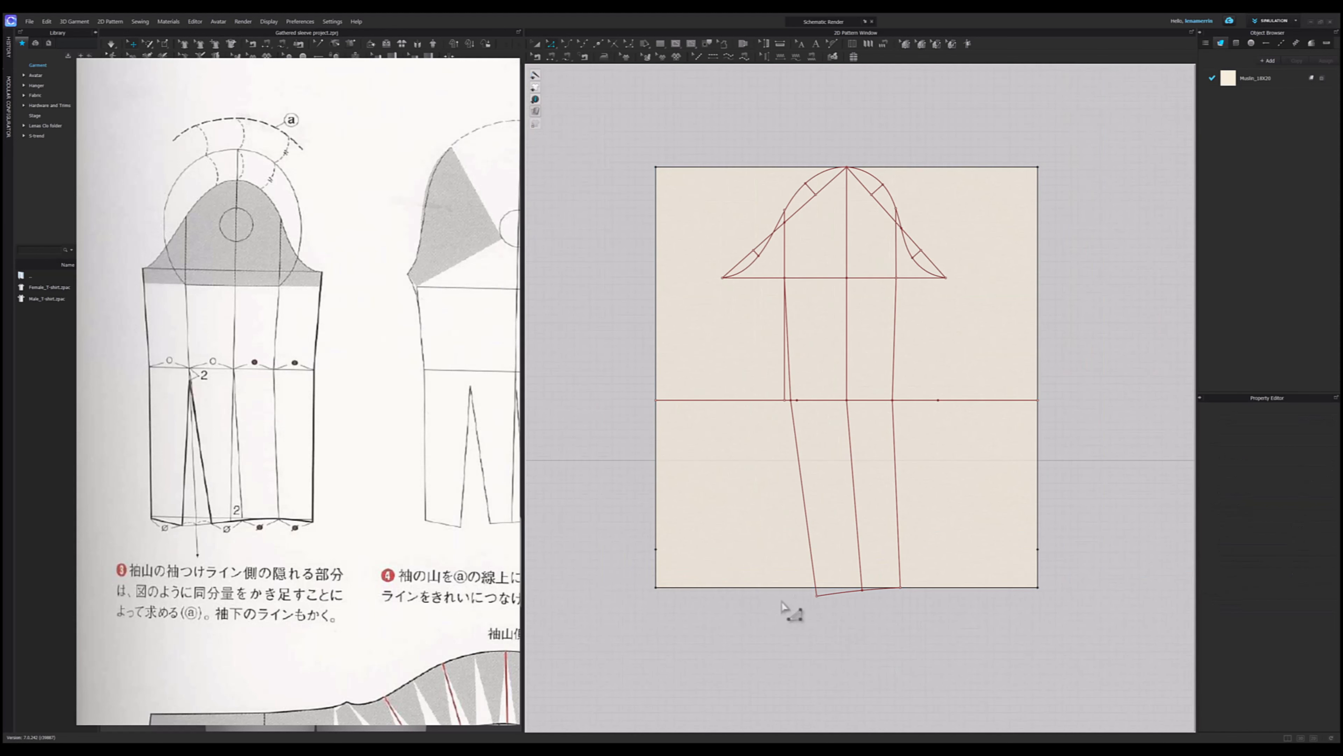
- Lower the pattern block's bottom edge so the curved hem falls inside, lengthening its lower side segments to about 12.73 cm
left_click_drag(794, 596, 789, 655)
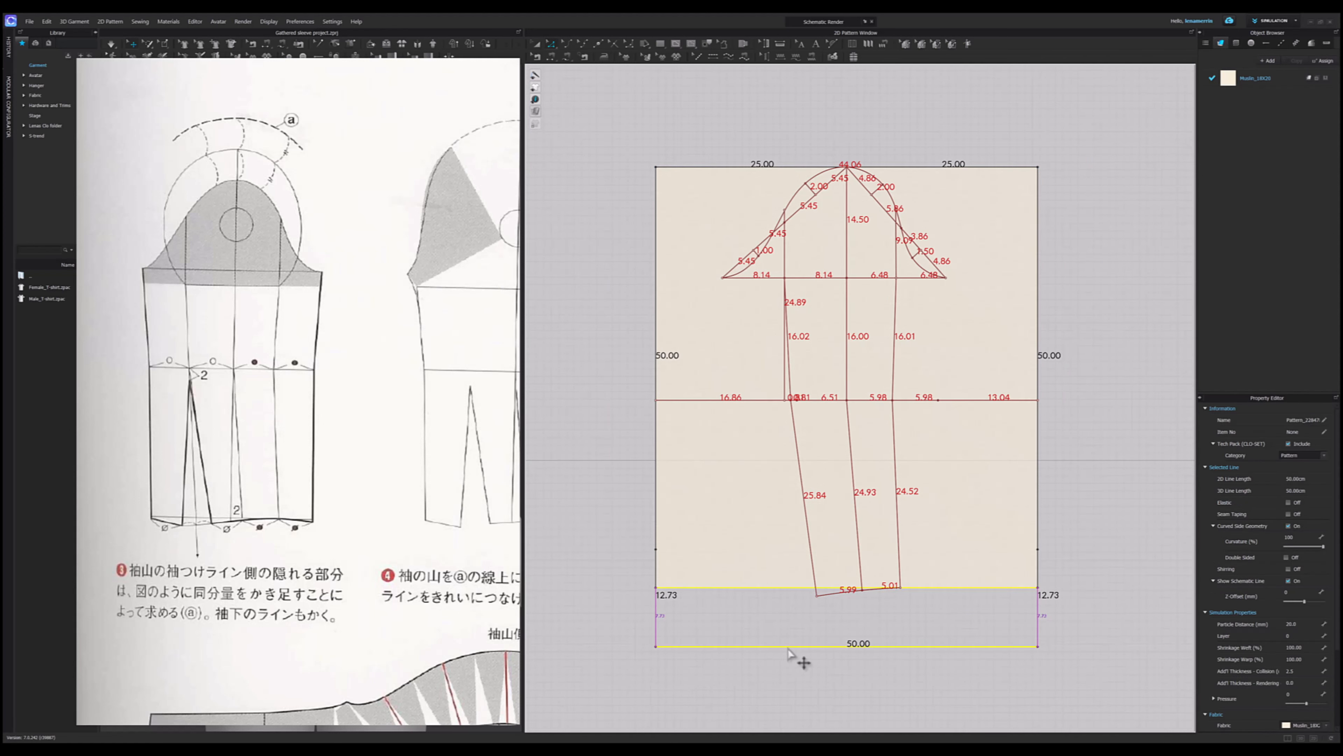
scroll(899, 592, "up", 3)
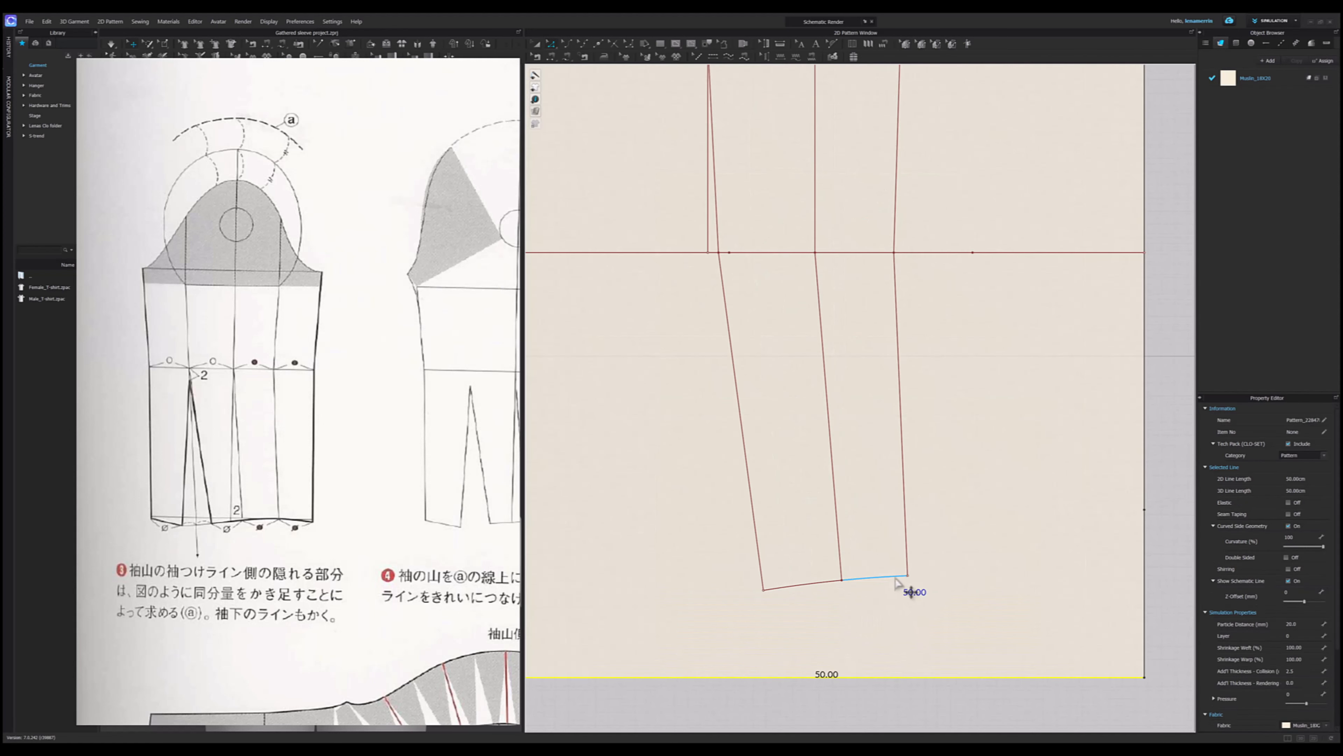
- Mirror-paste the front hem segment outward from the front hem corner, within the enlarged pattern block
left_click(895, 586)
scroll(883, 598, "up", 5)
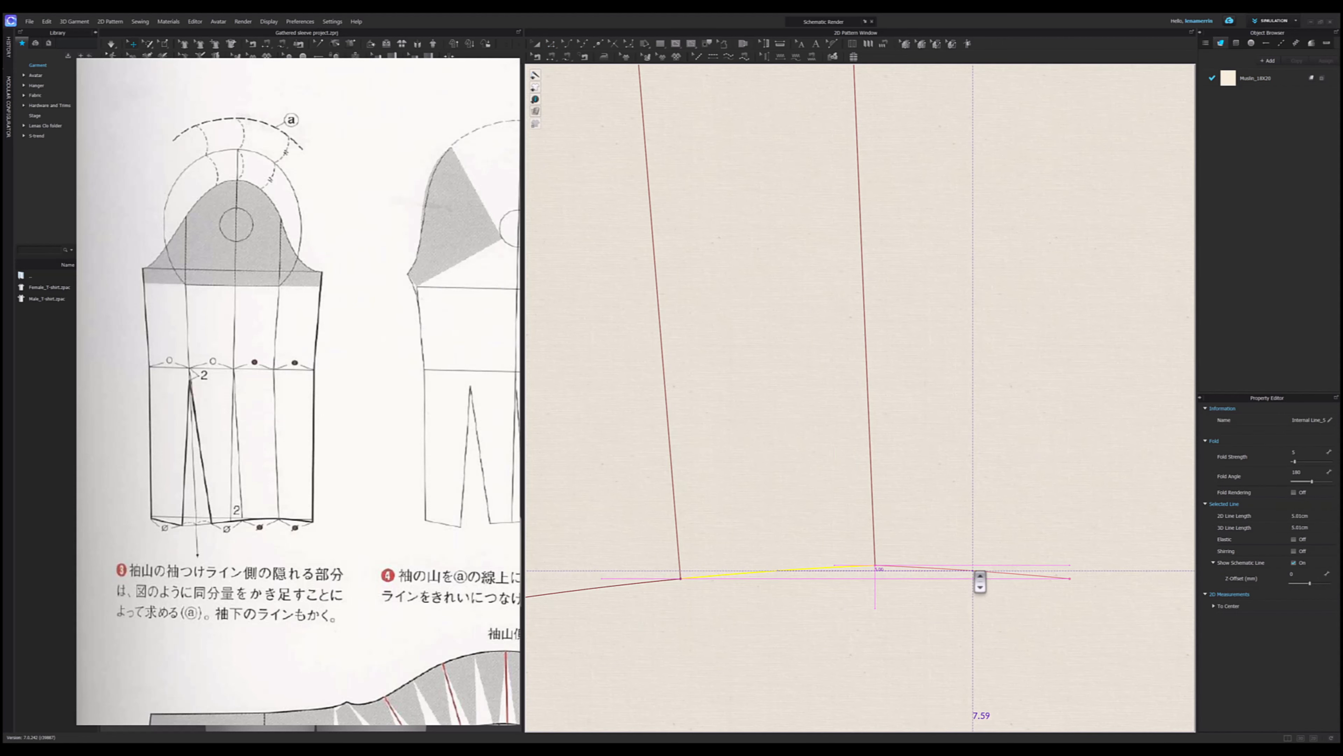
scroll(867, 625, "down", 6)
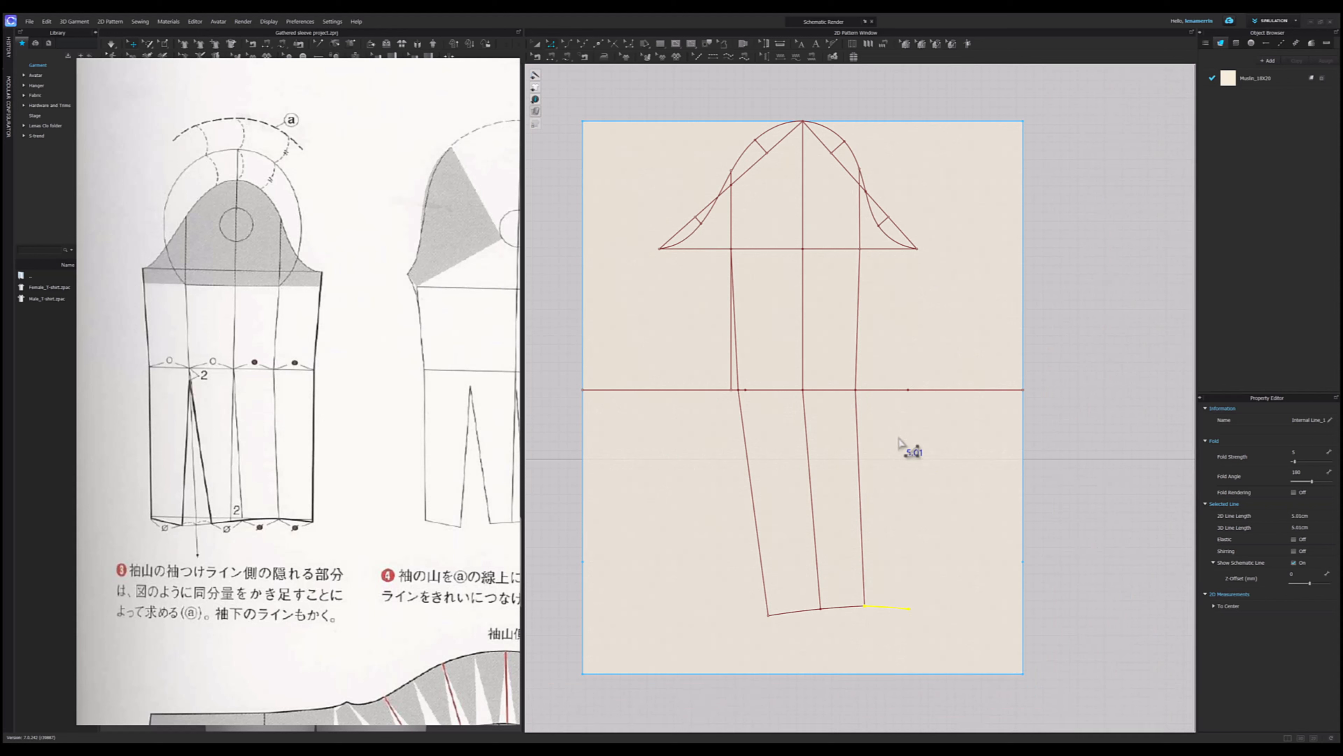
- Draw the front underarm line from the cap's front corner through the outer front elbow point to the mirrored hem segment's end
left_click(916, 249)
left_click(908, 389)
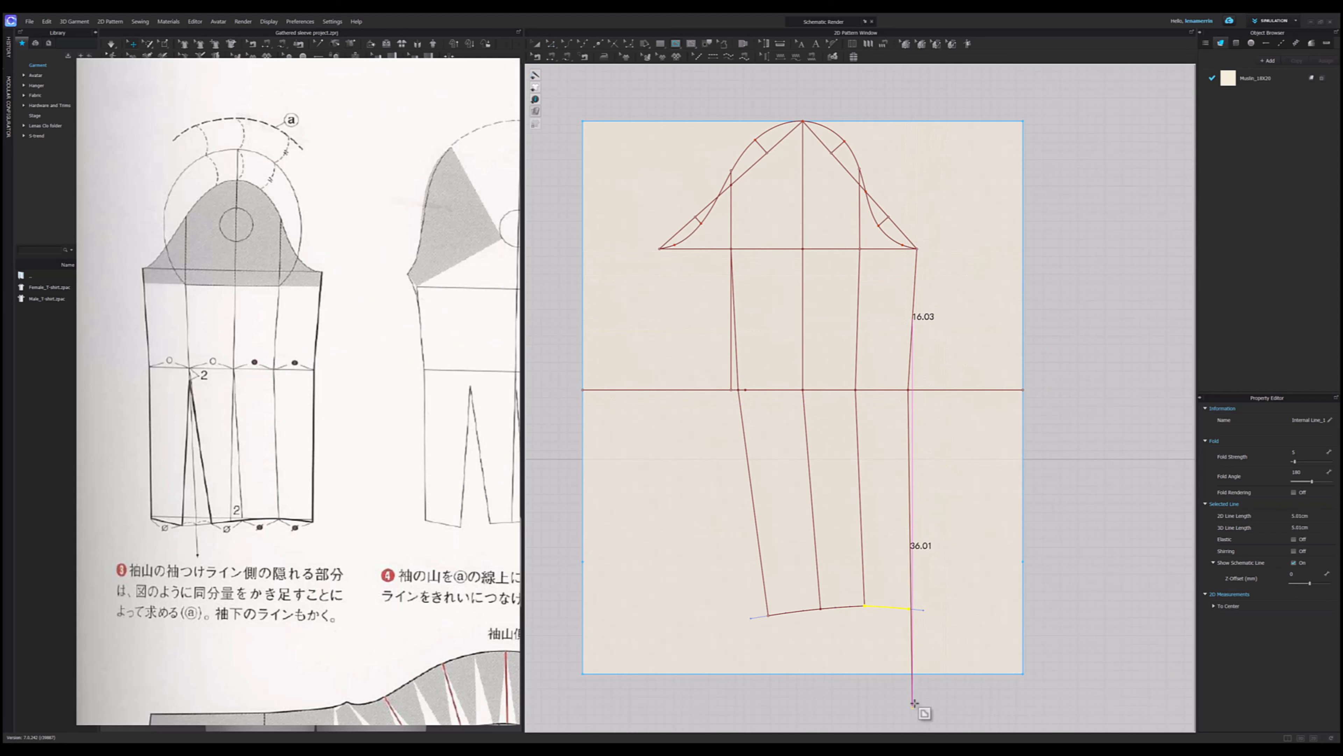
double_click(908, 608)
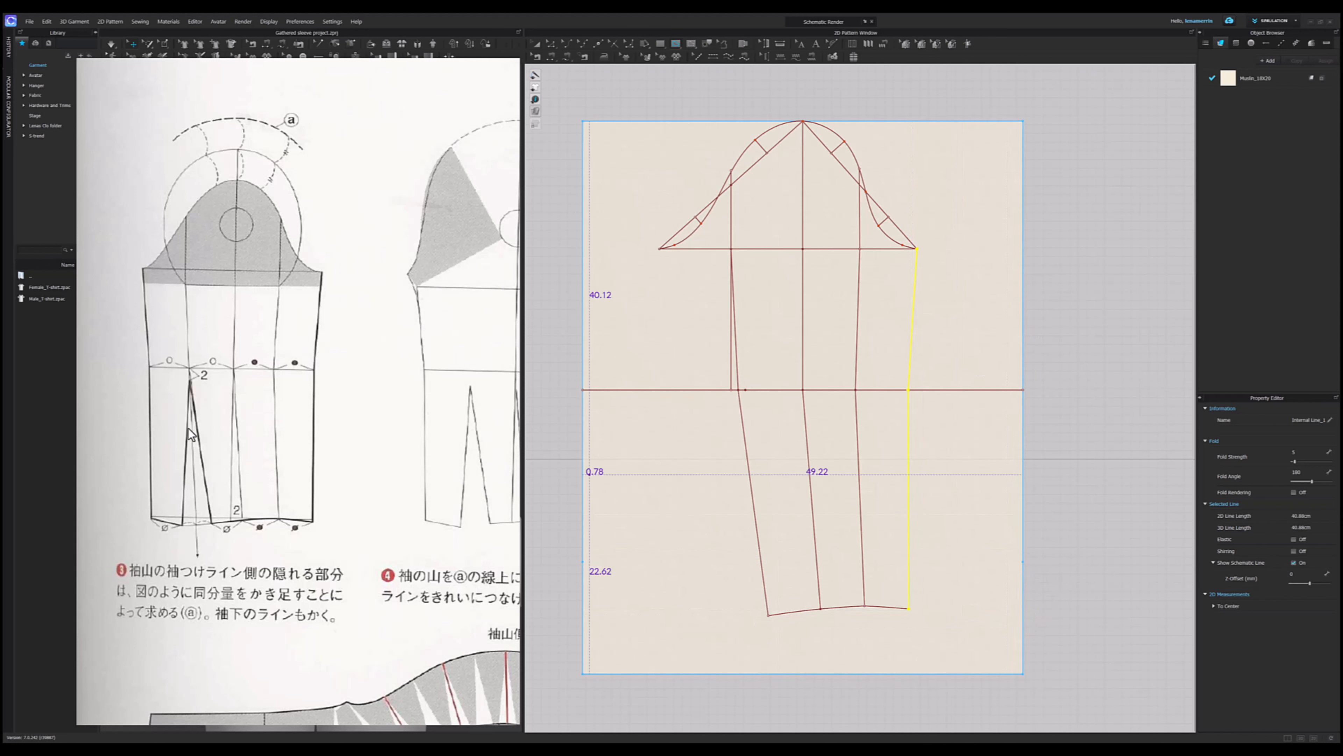
- Draw a guide line about 43.27 cm long from the back bicep-line point through the back elbow point to just below the hem
scroll(188, 459, "up", 3)
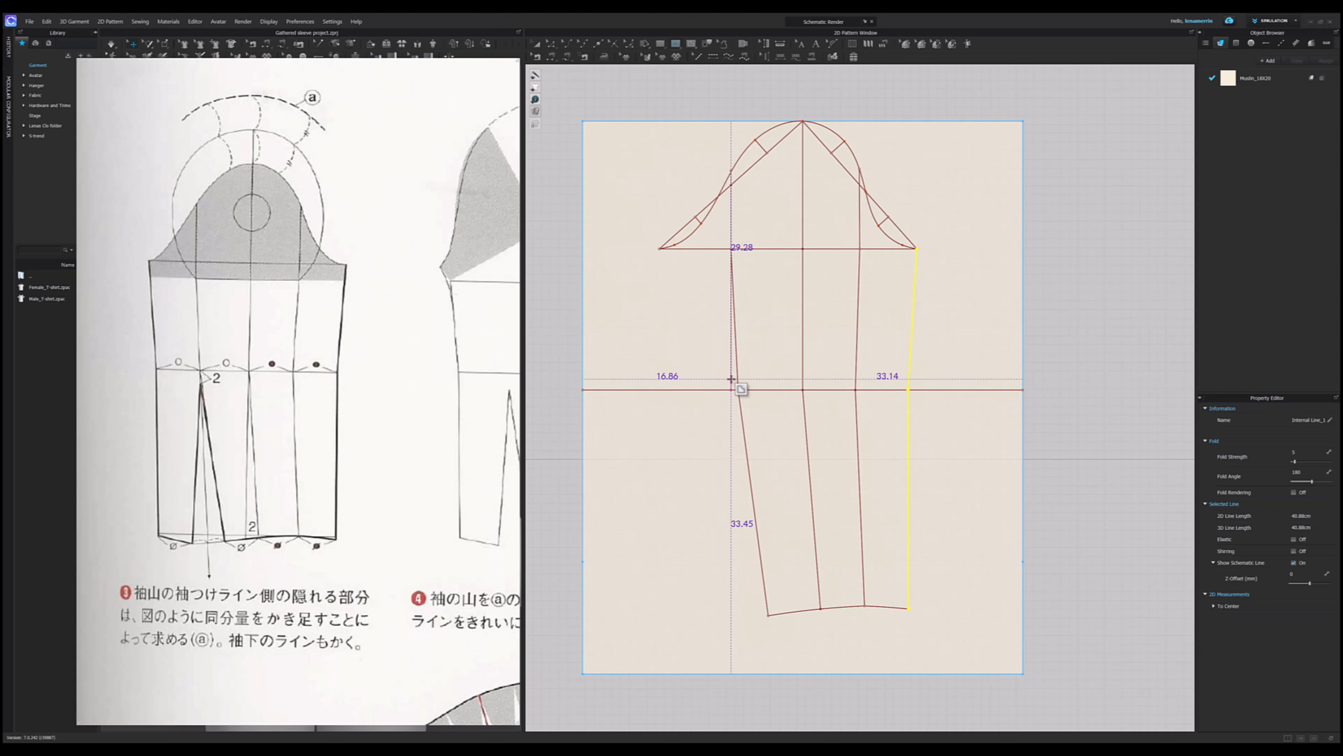
left_click(738, 390)
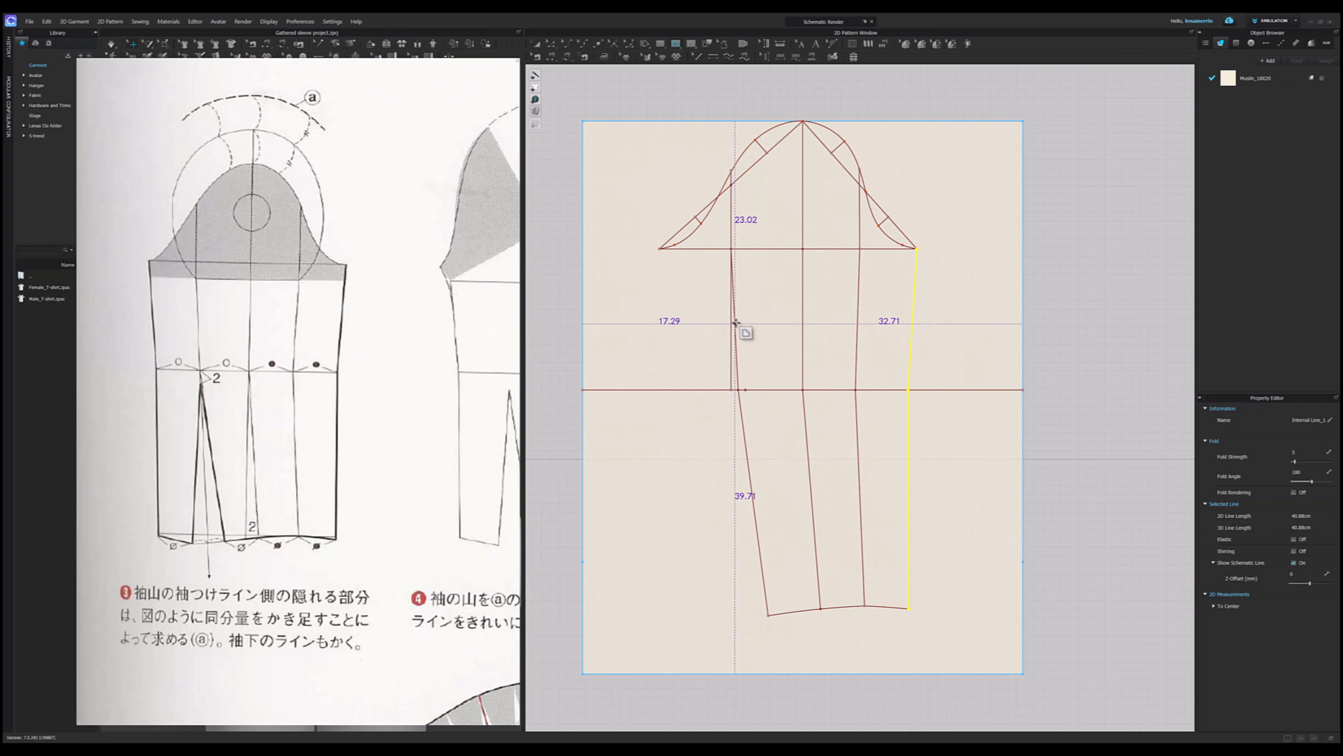
left_click(732, 248)
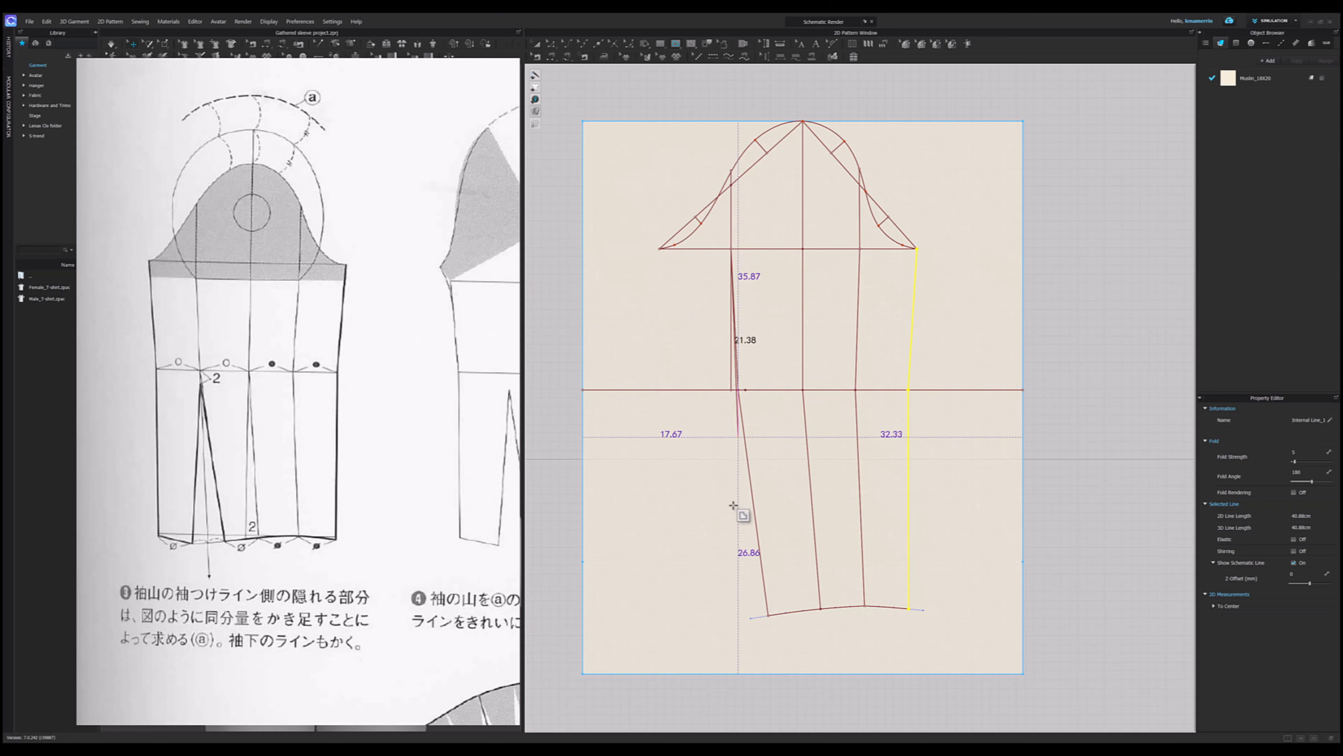
left_click(739, 390)
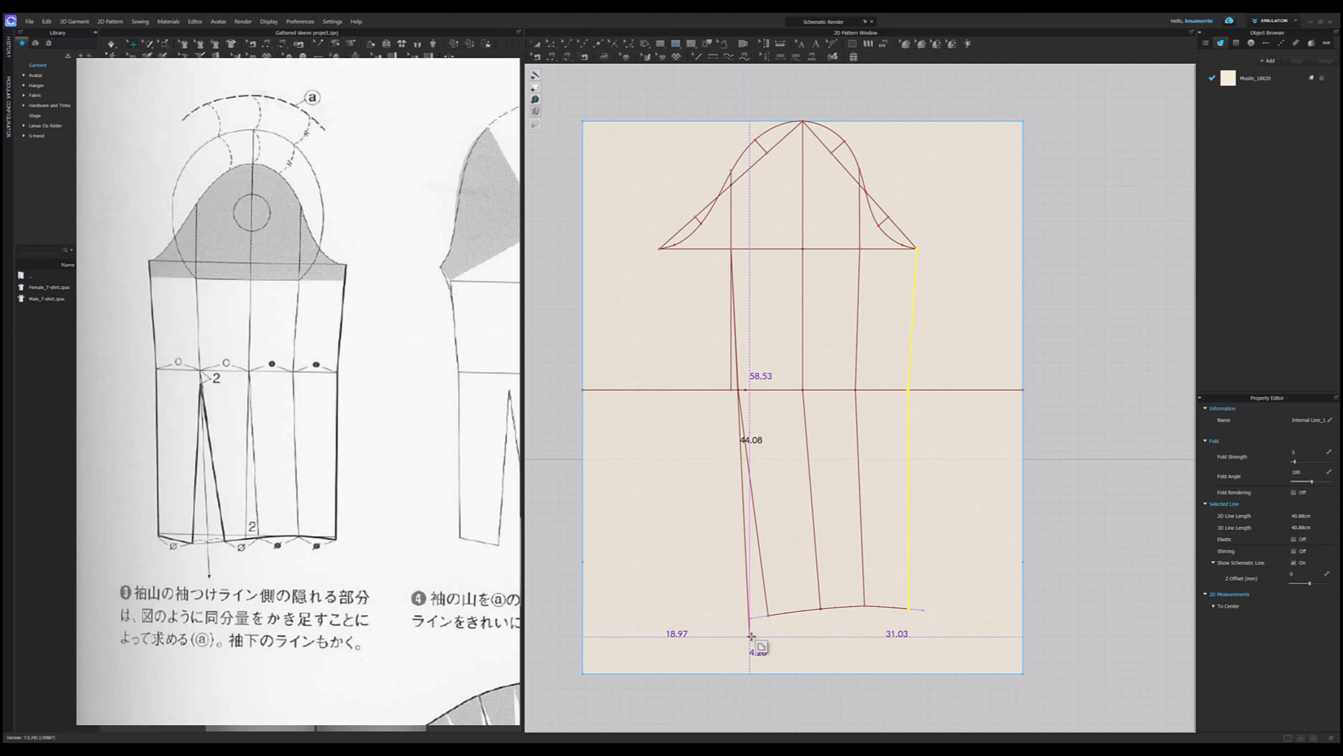
scroll(753, 636, "up", 2)
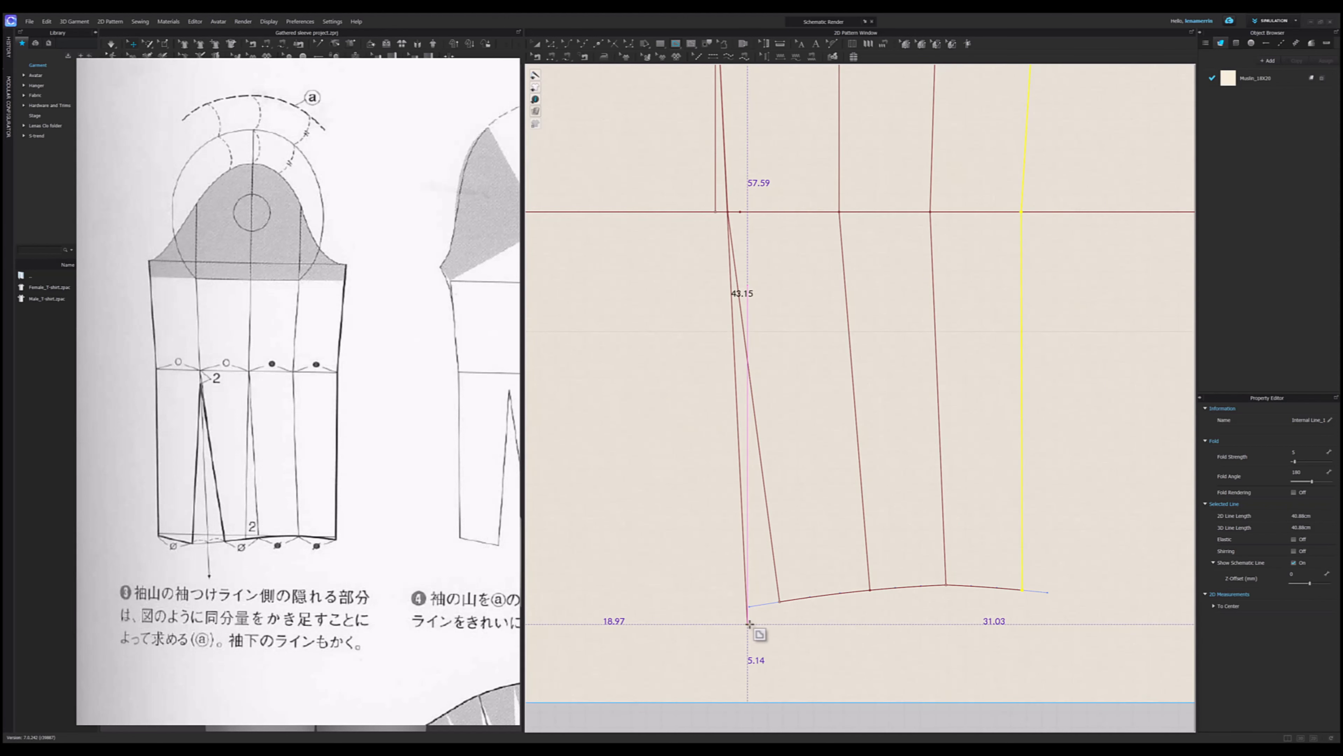
double_click(750, 625)
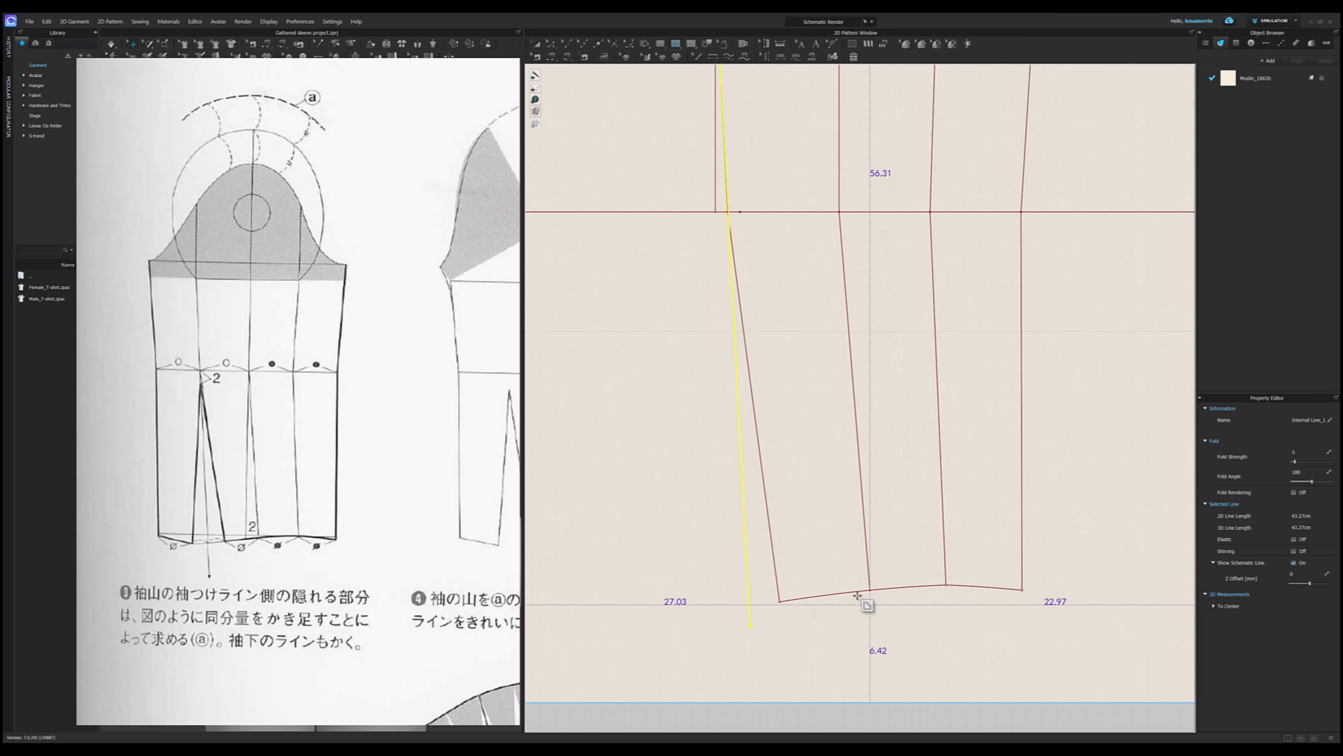
scroll(767, 523, "down", 3)
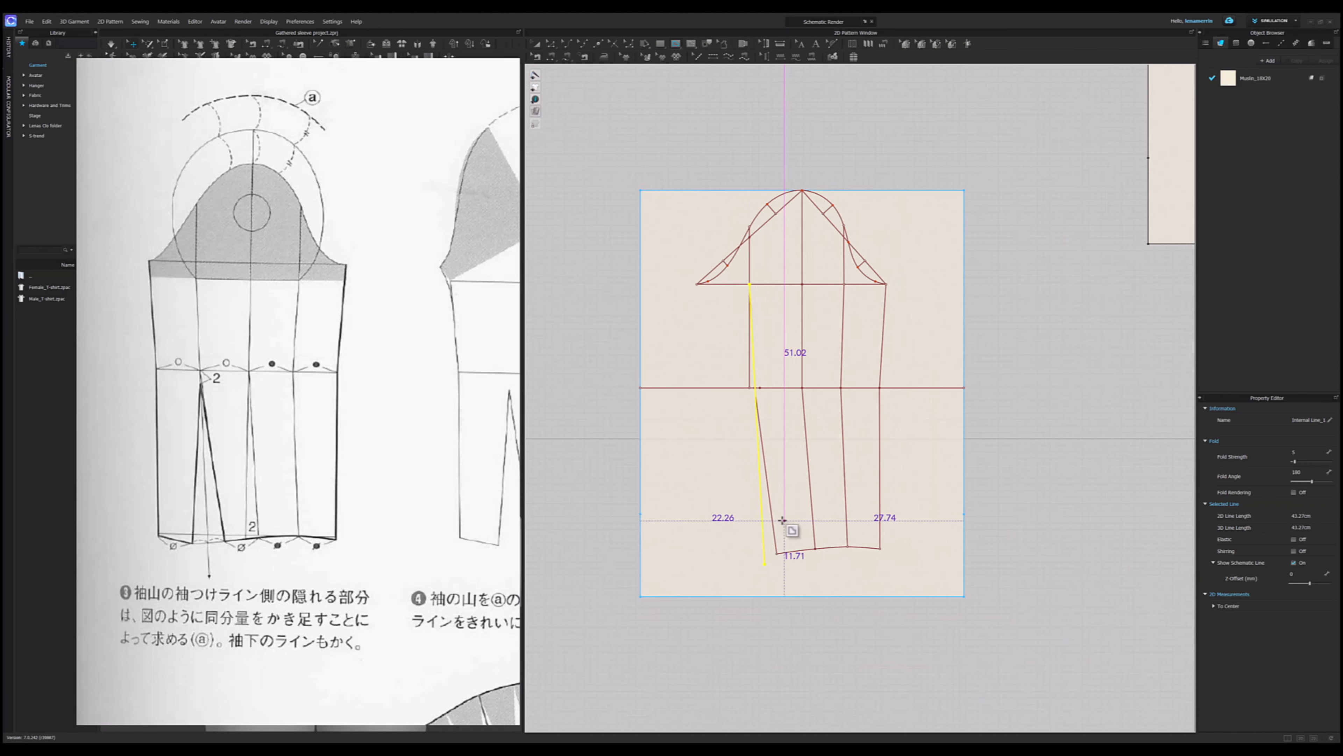
- Adjust the long slanted guide line so it passes exactly through the back elbow point
left_click(552, 43)
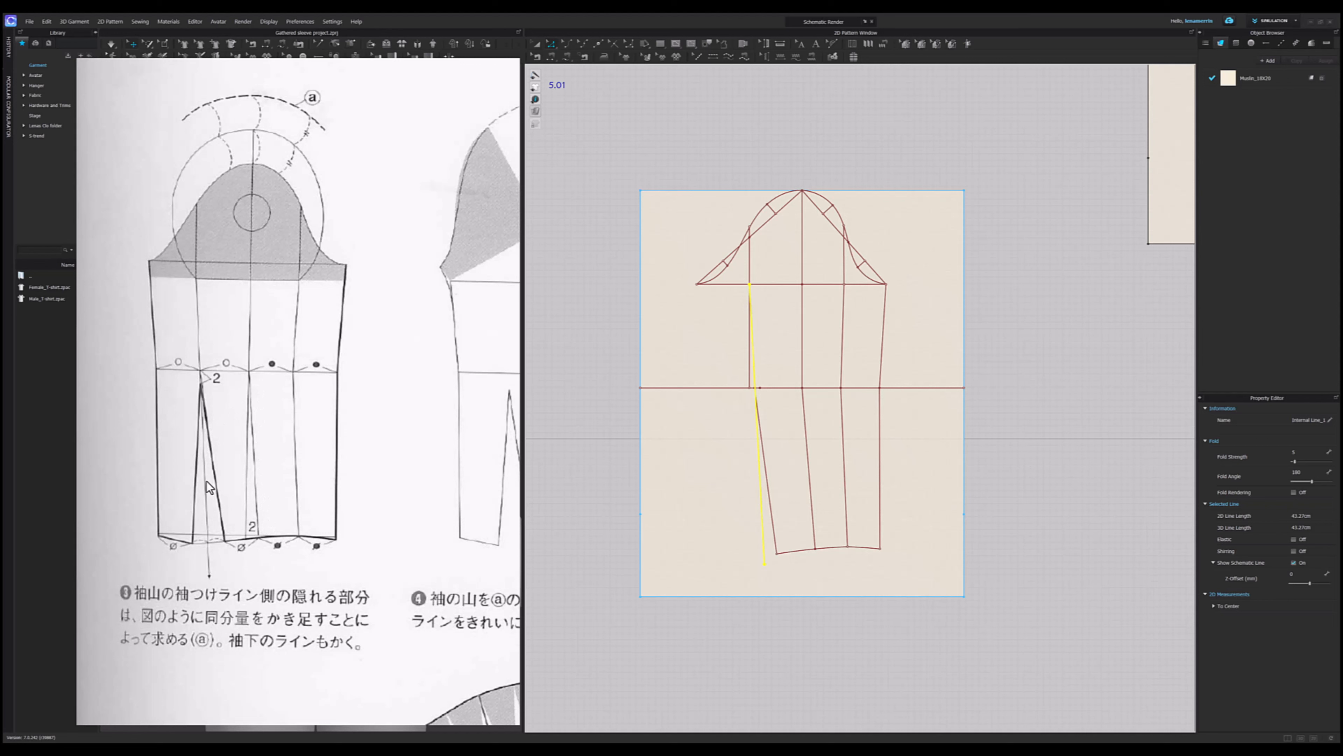
scroll(752, 389, "up", 10)
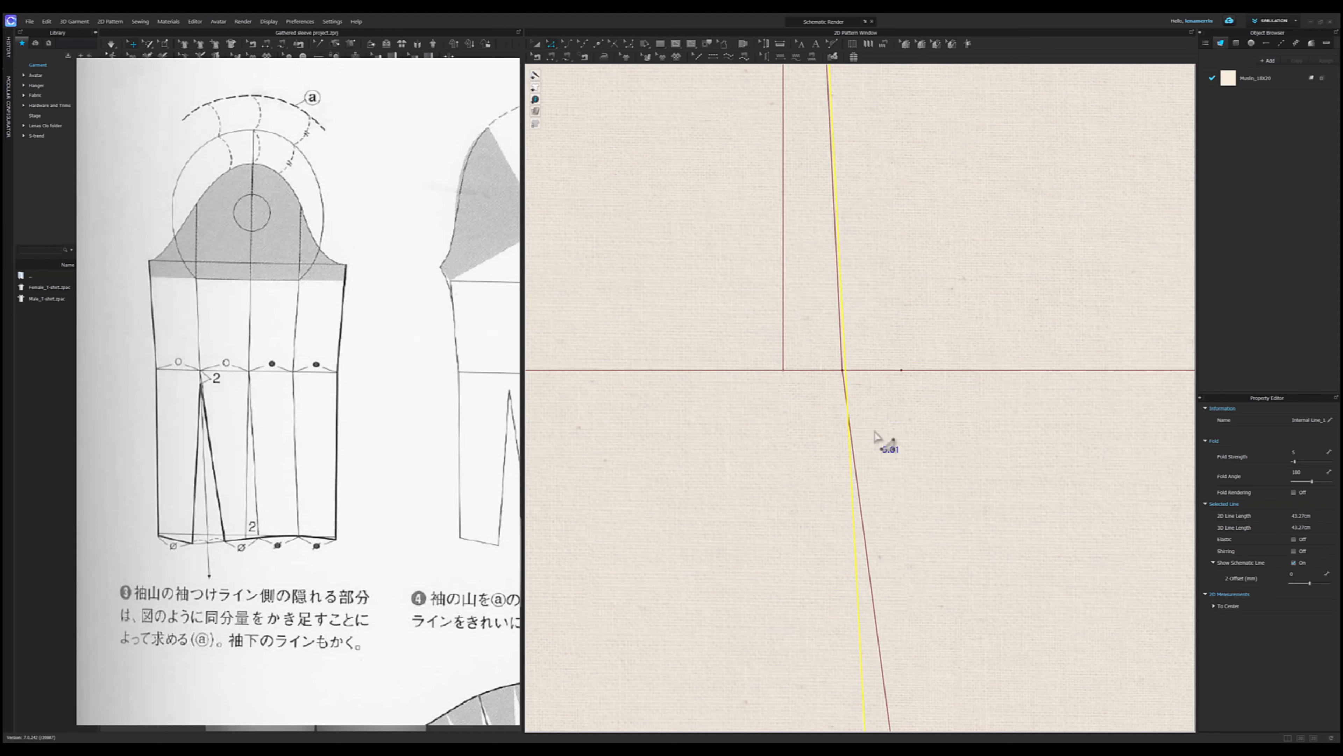
left_click(900, 430)
scroll(851, 368, "up", 2)
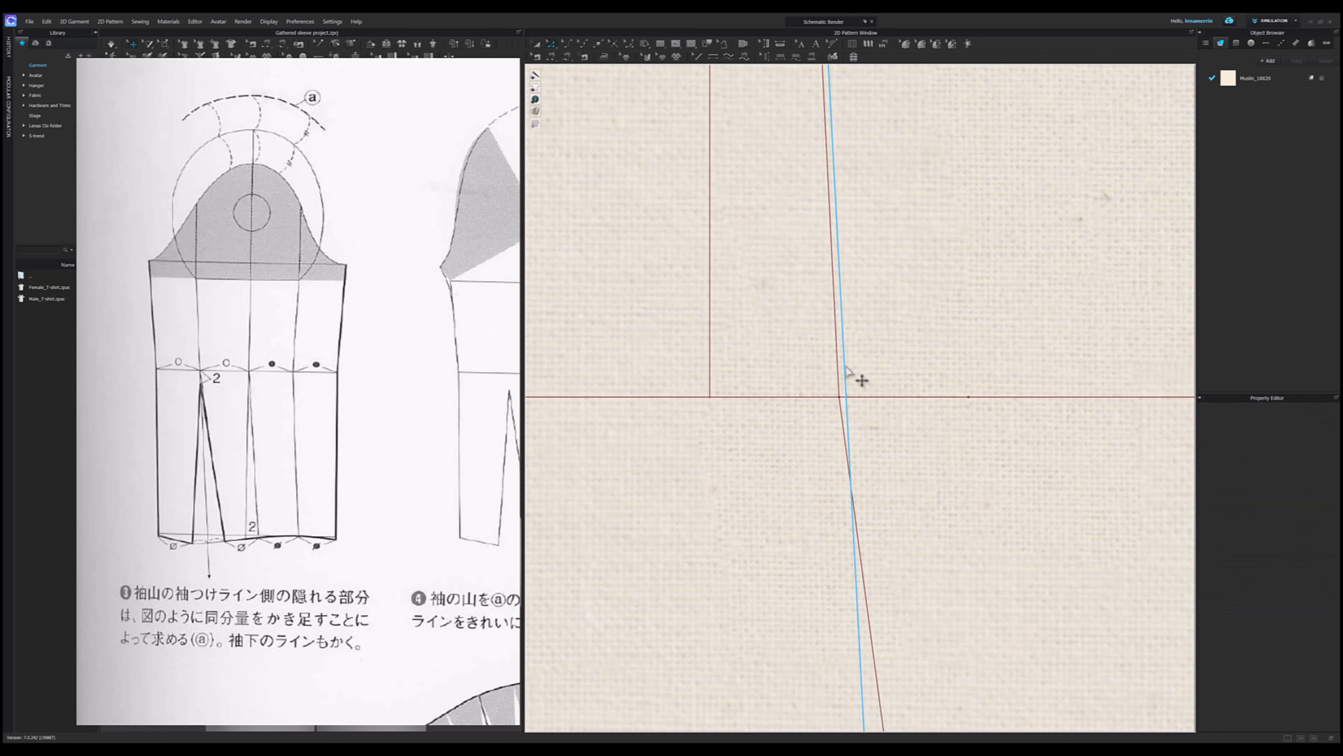
left_click(846, 368)
scroll(849, 381, "down", 5)
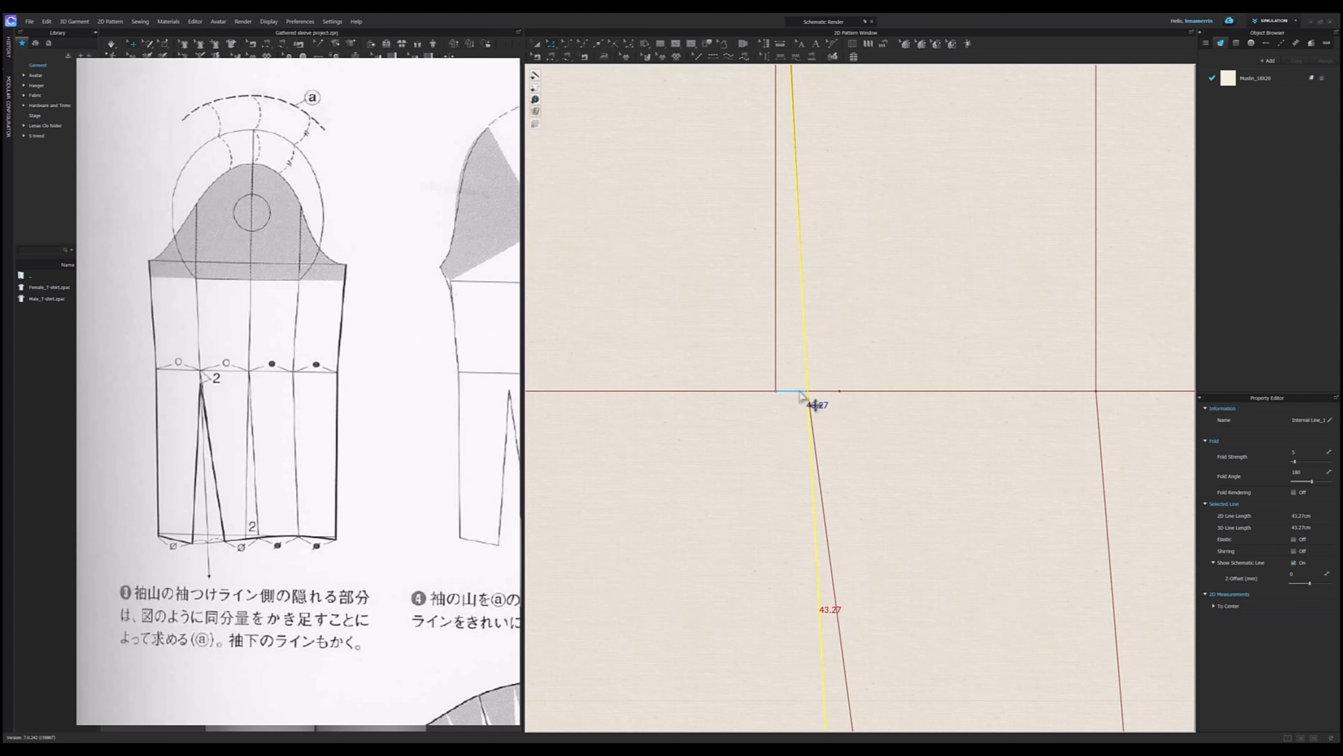
- Duplicate the back lower panel outline as a mirrored internal line, using the long slanted guide line as the reference
scroll(801, 396, "down", 6)
left_click(855, 585)
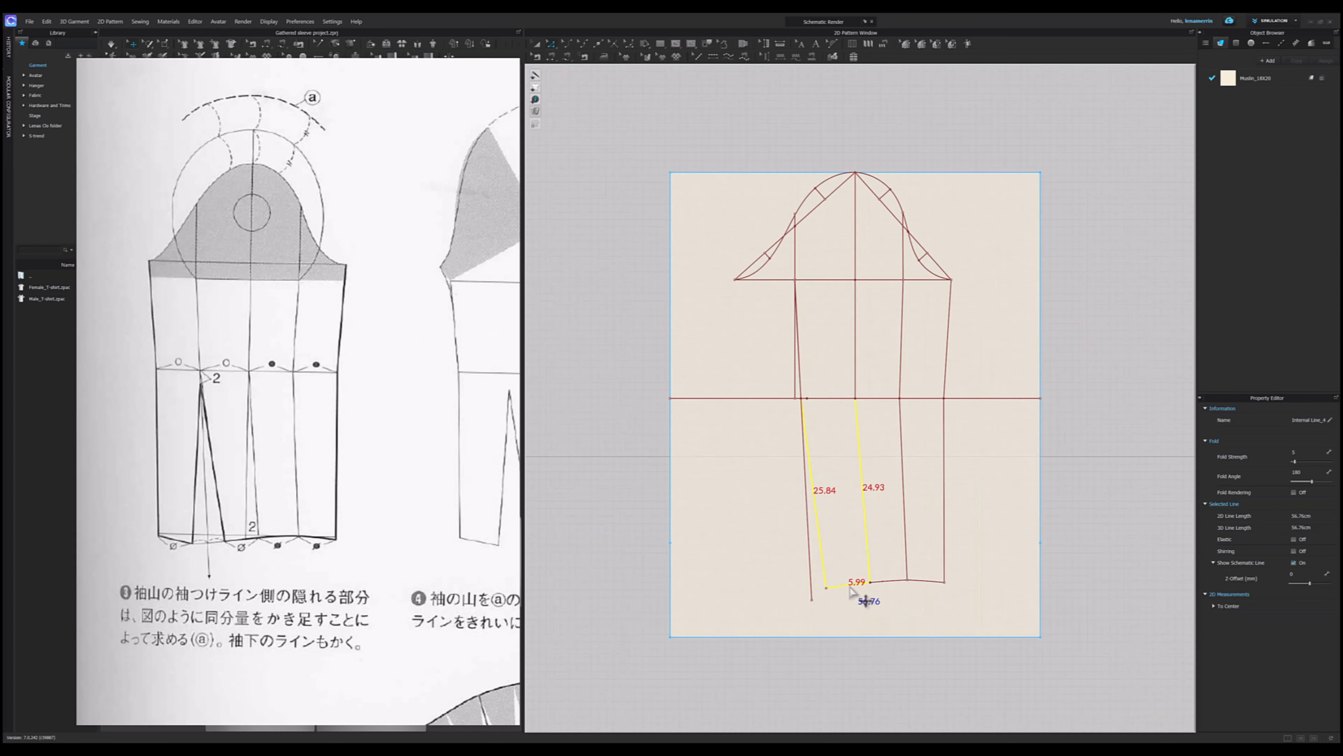
right_click(846, 584)
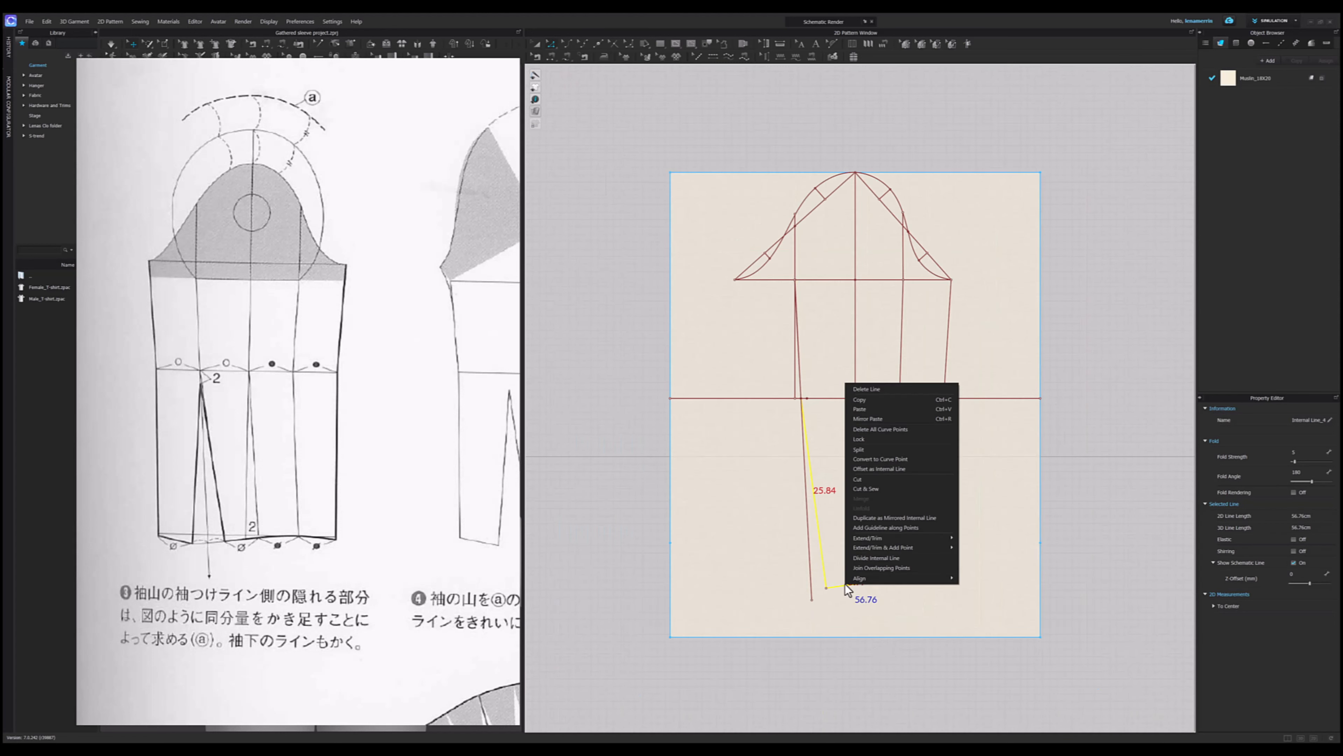
left_click(882, 516)
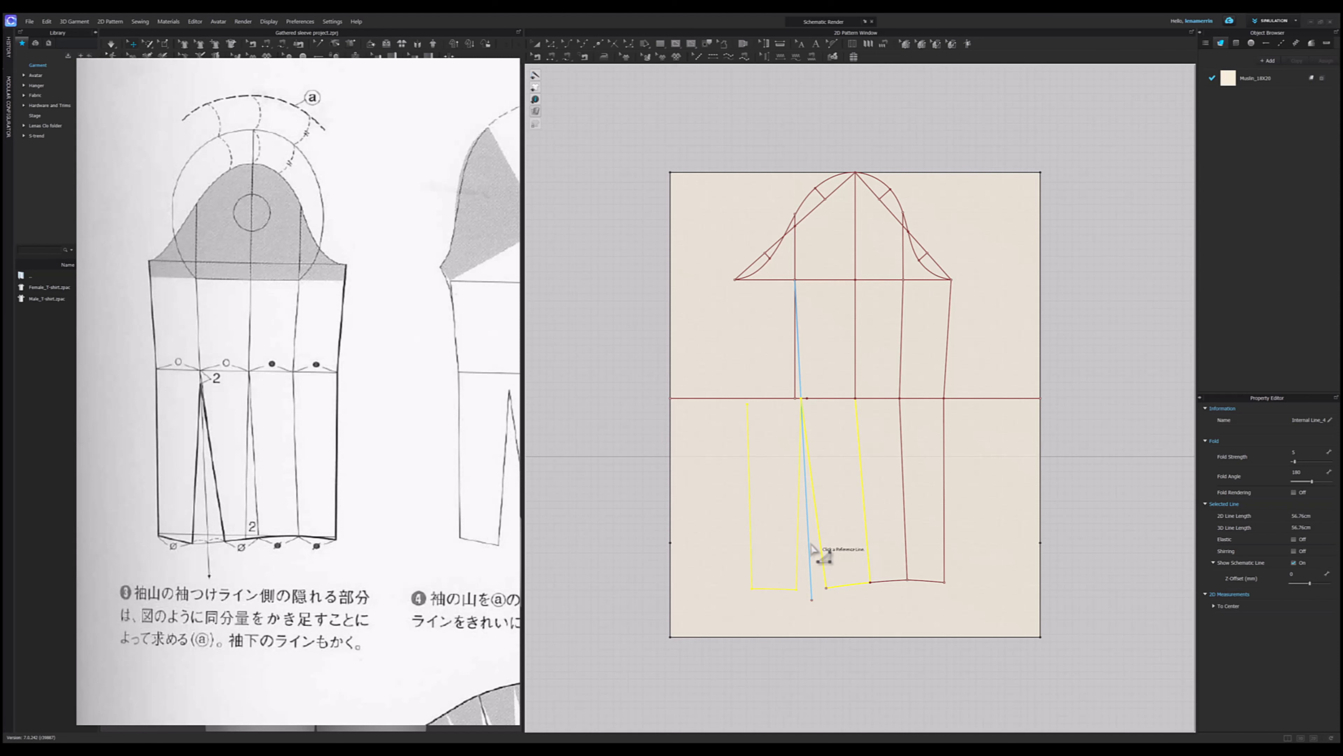
left_click(811, 549)
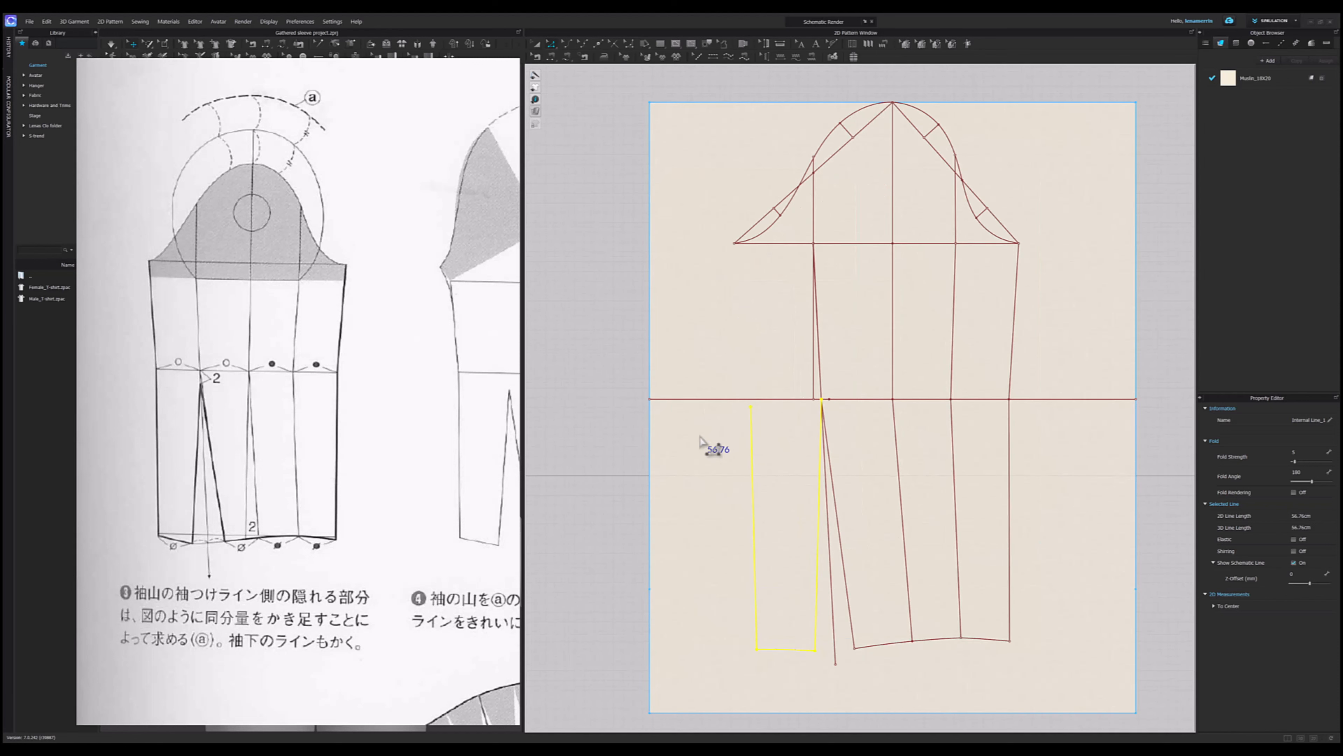
left_click(607, 299)
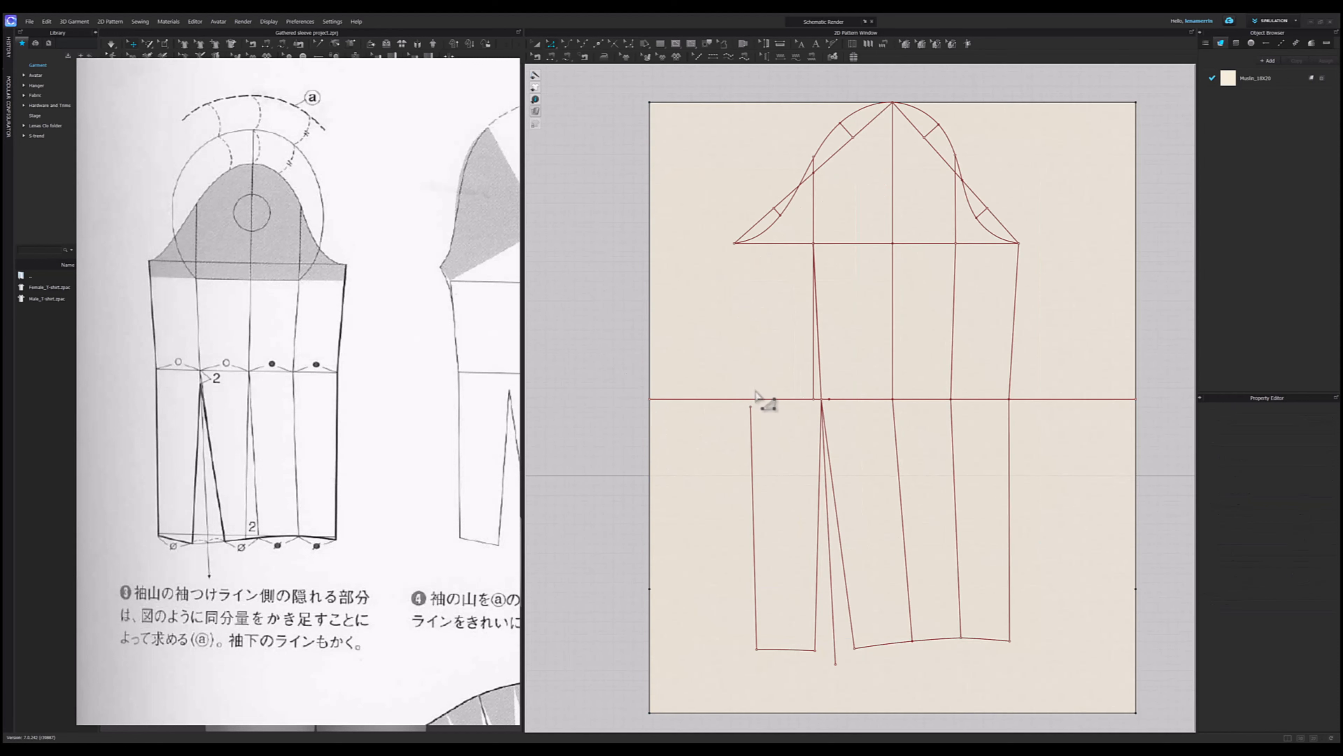
- Extend the outer side of the mirrored lower panel up so its top end sits on the elbow line
scroll(762, 407, "up", 2)
left_click_drag(750, 413, 751, 405)
scroll(751, 405, "up", 4)
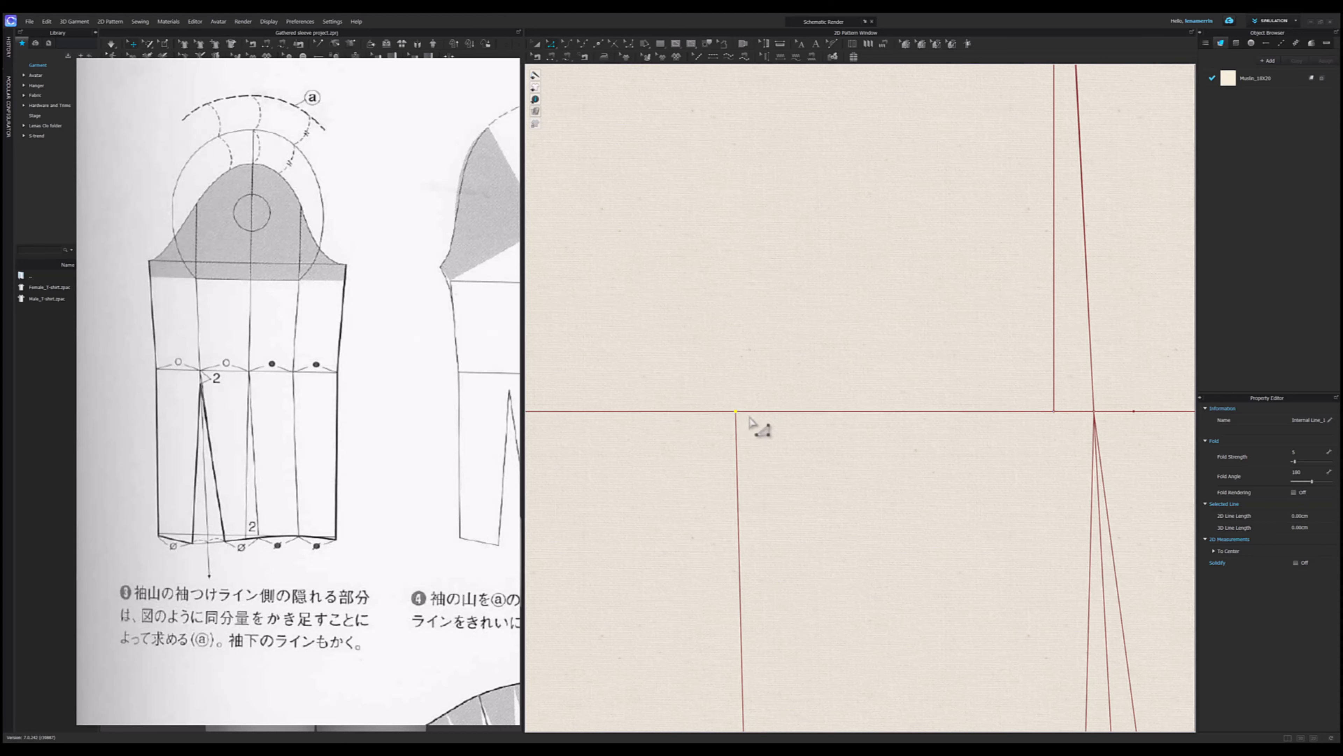
scroll(758, 429, "down", 6)
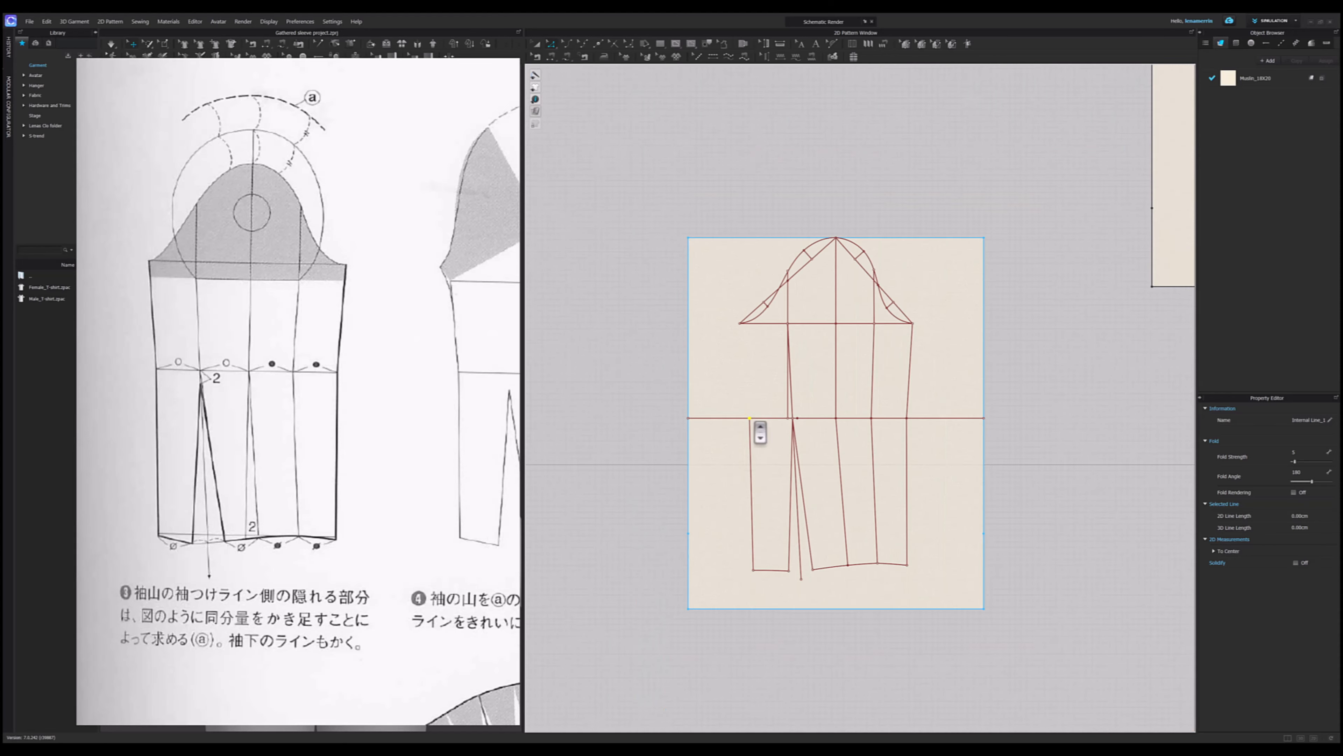
- Draw the back underarm line from the cap's back corner to the mirrored panel's outer point on the elbow line
left_click(740, 323)
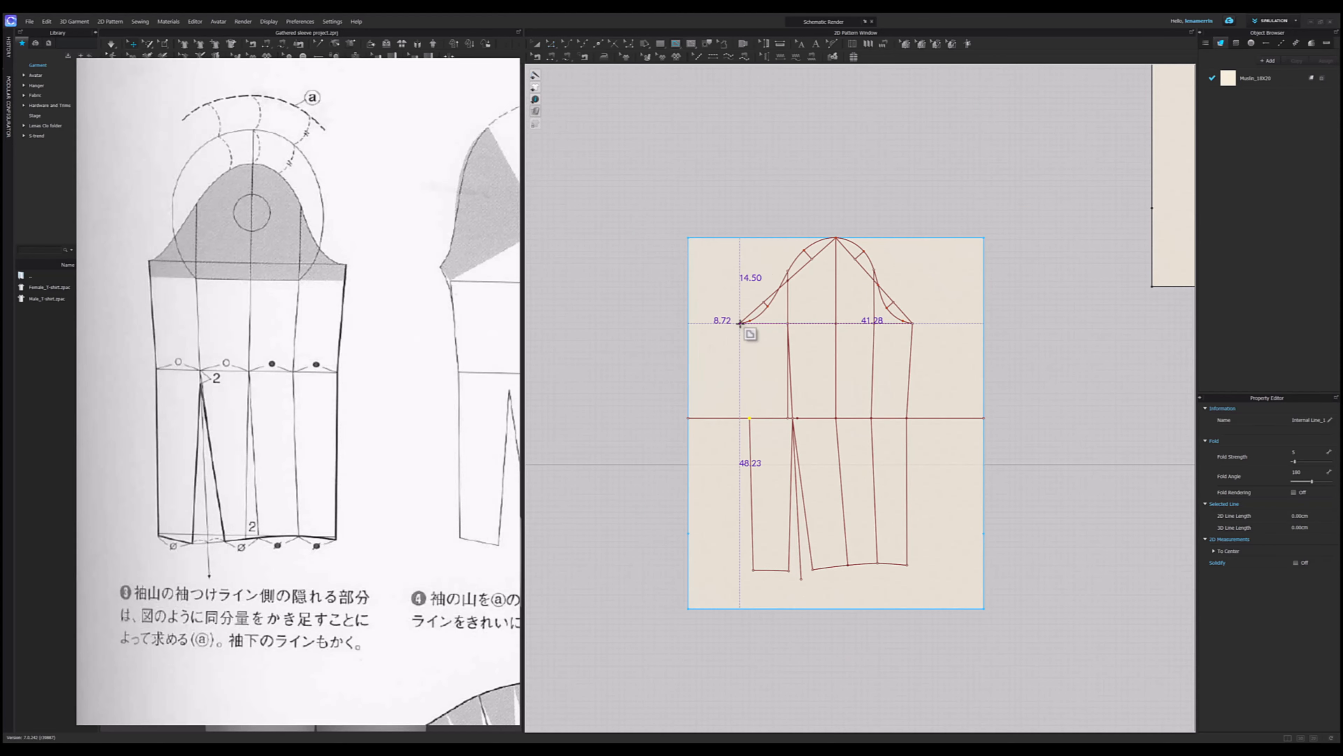
left_click(751, 418)
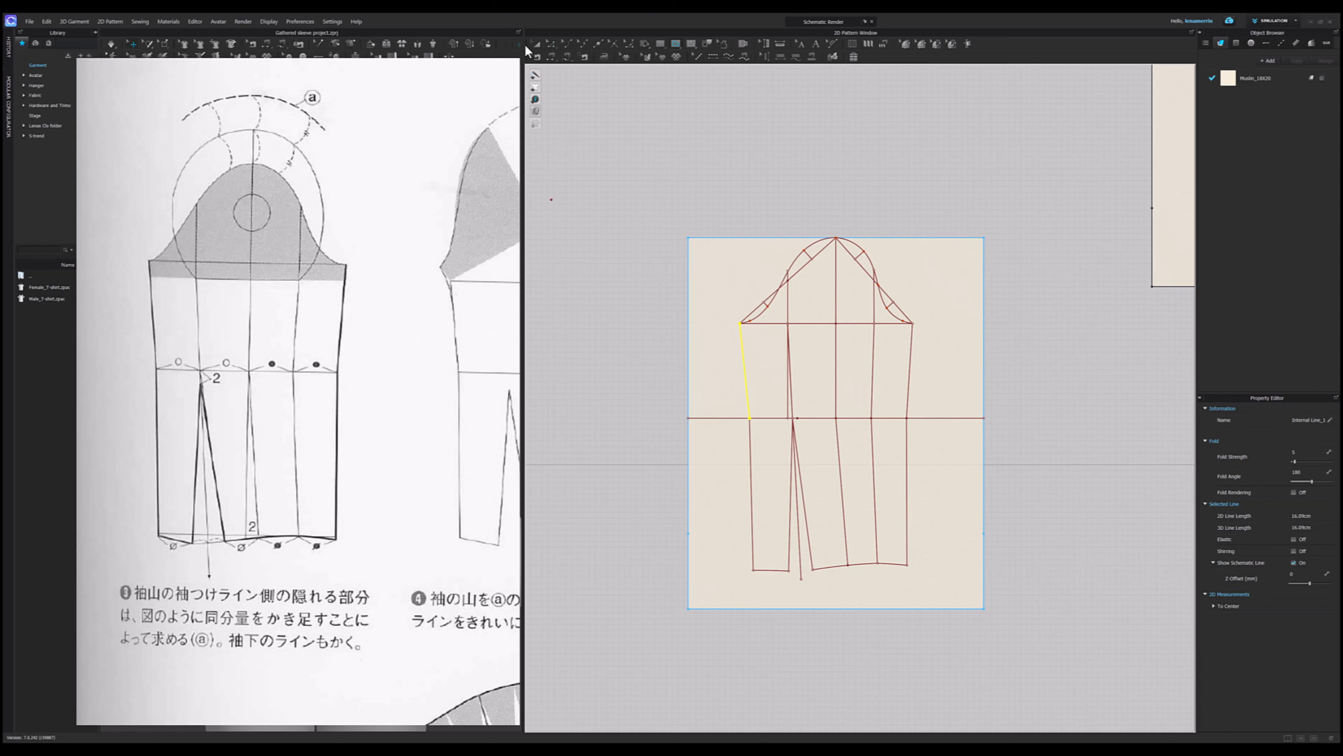
scroll(796, 381, "down", 2)
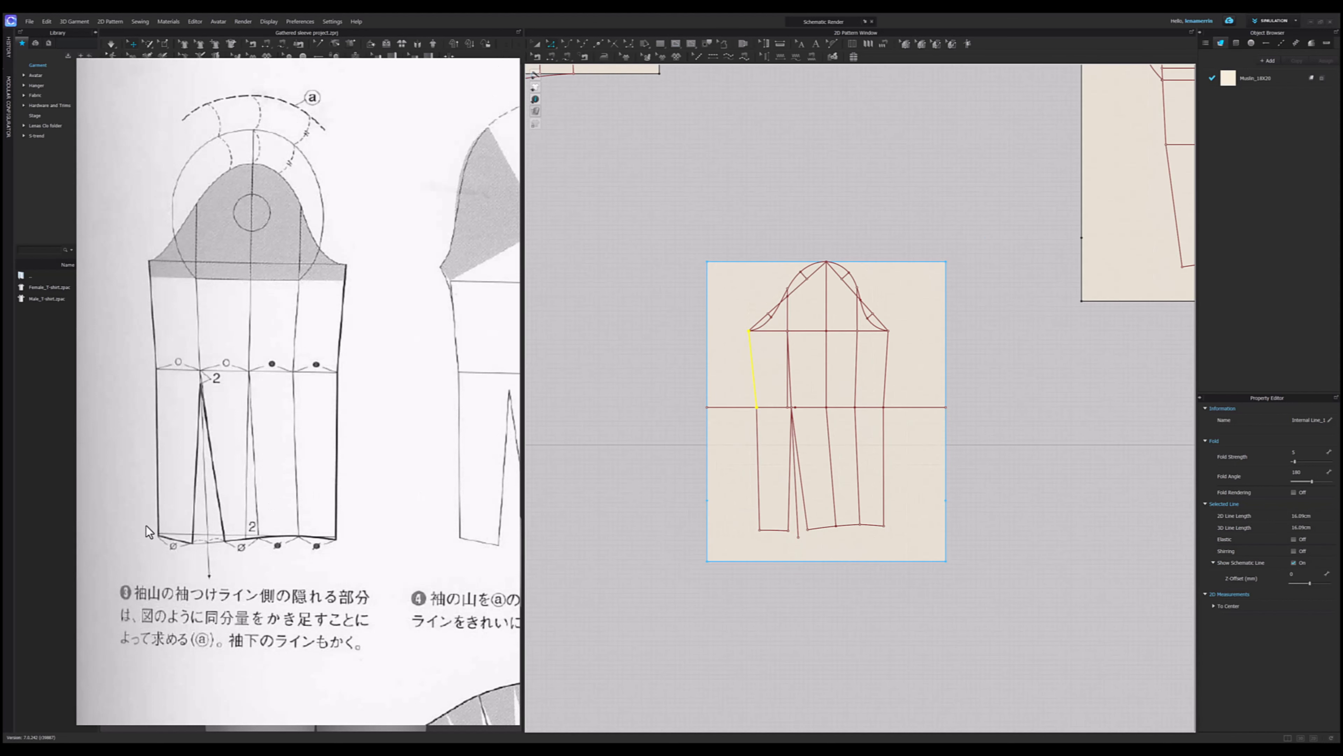
- Draw a guide circle of 2 cm radius centred on the back elbow point, following the book's slit measurement
scroll(809, 431, "up", 4)
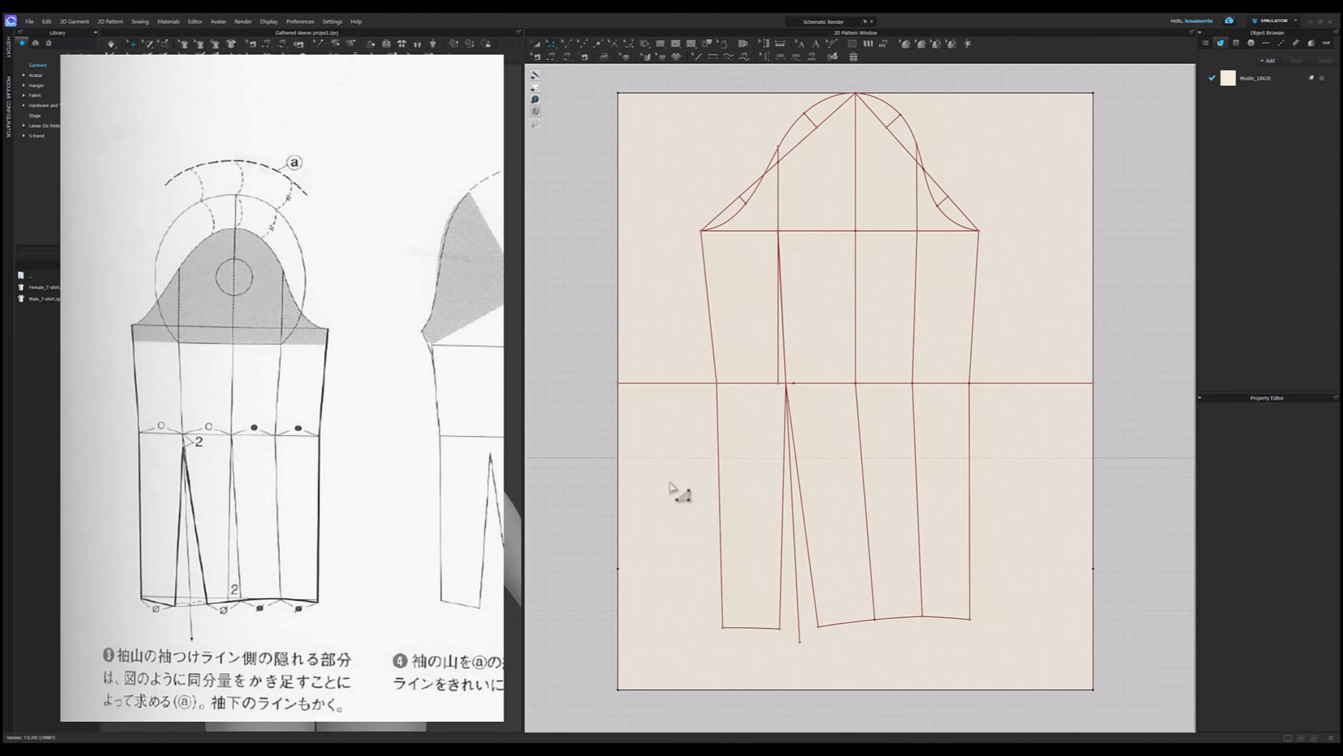
scroll(801, 402, "up", 3)
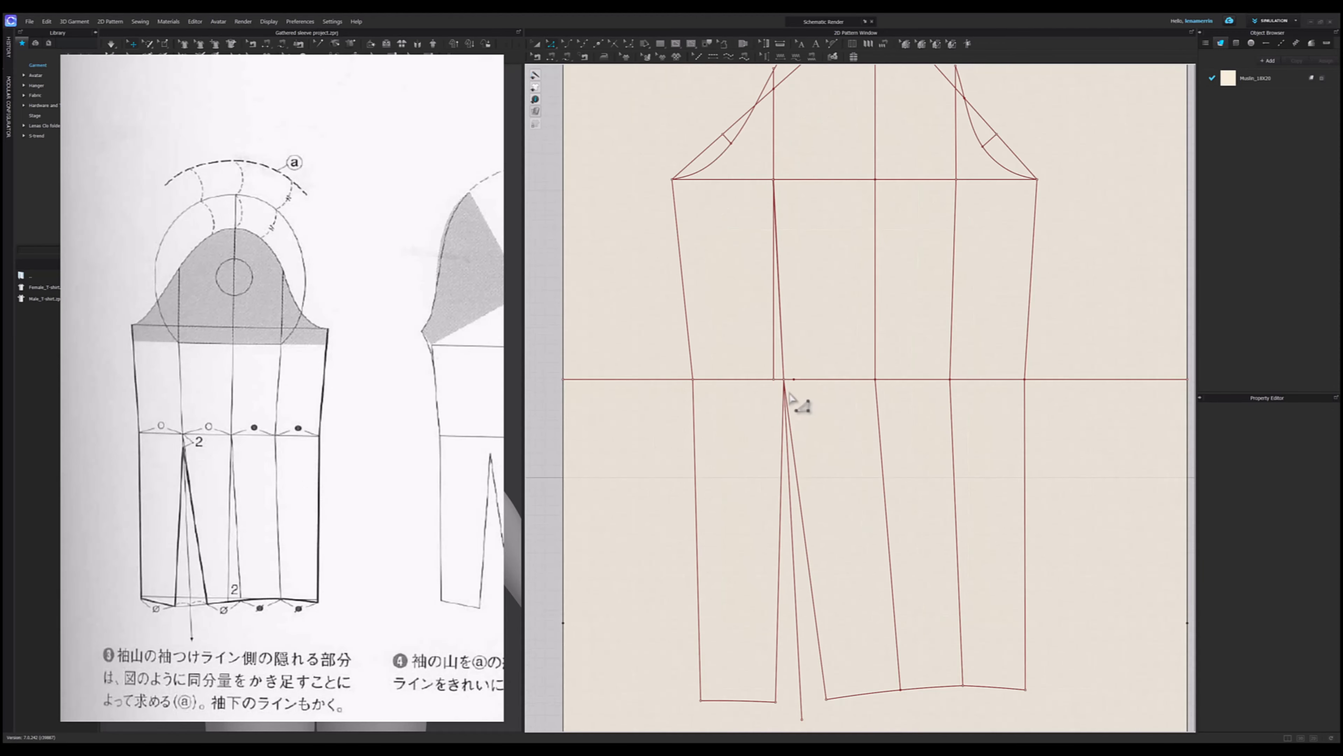
left_click(783, 376)
scroll(784, 377, "up", 4)
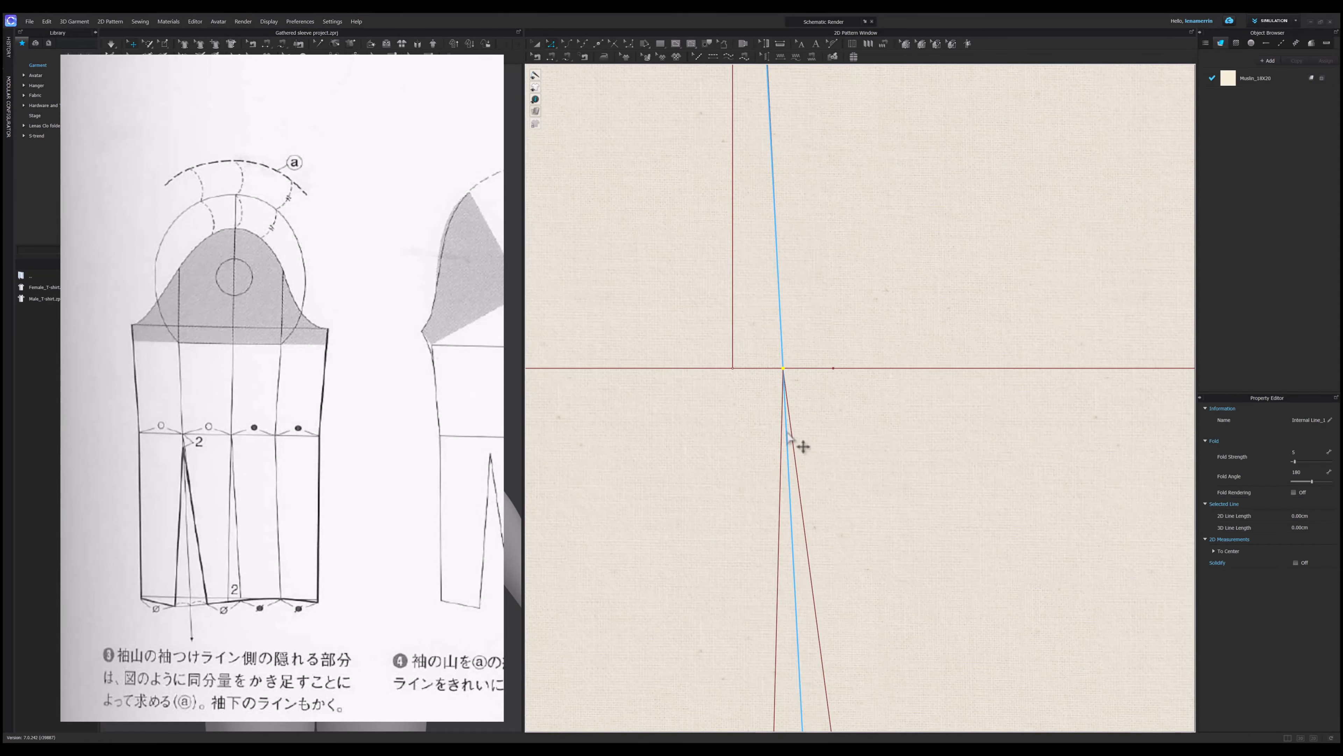
left_click_drag(788, 299, 760, 392)
scroll(804, 474, "down", 3)
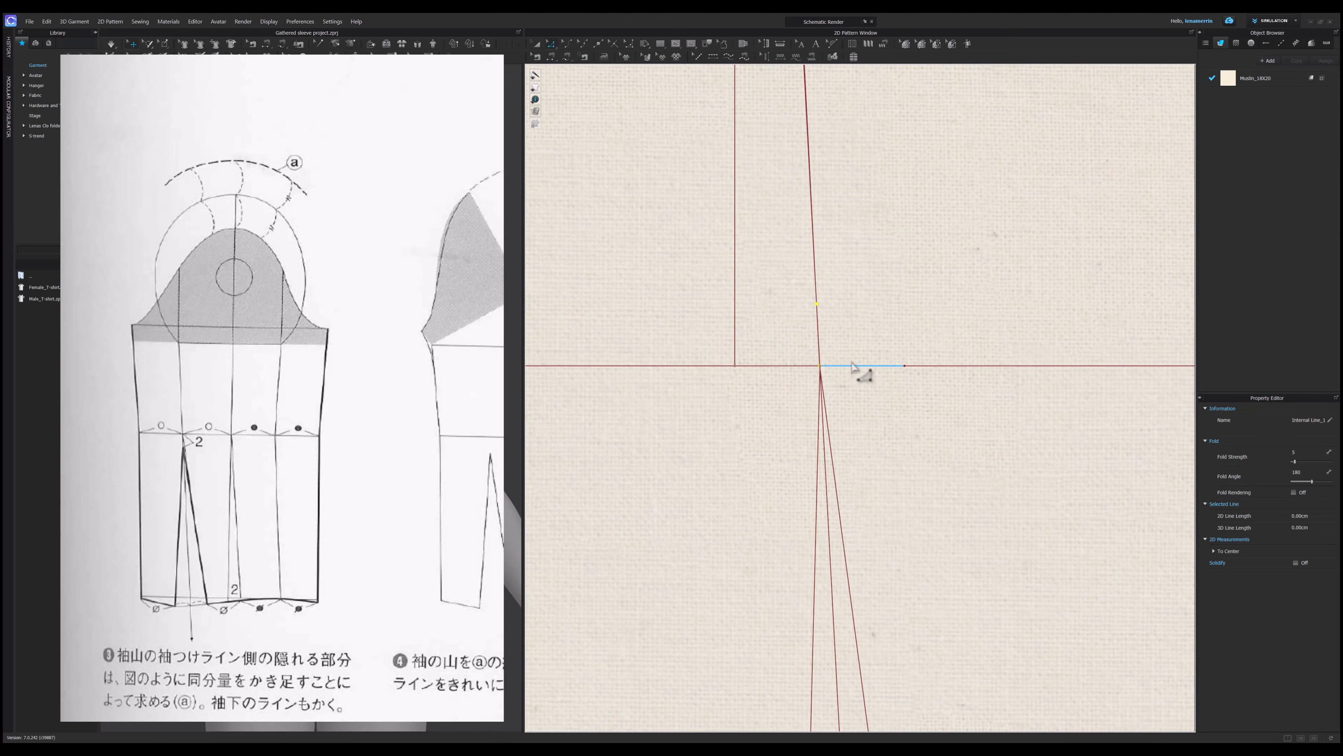
left_click(820, 365)
key("Return")
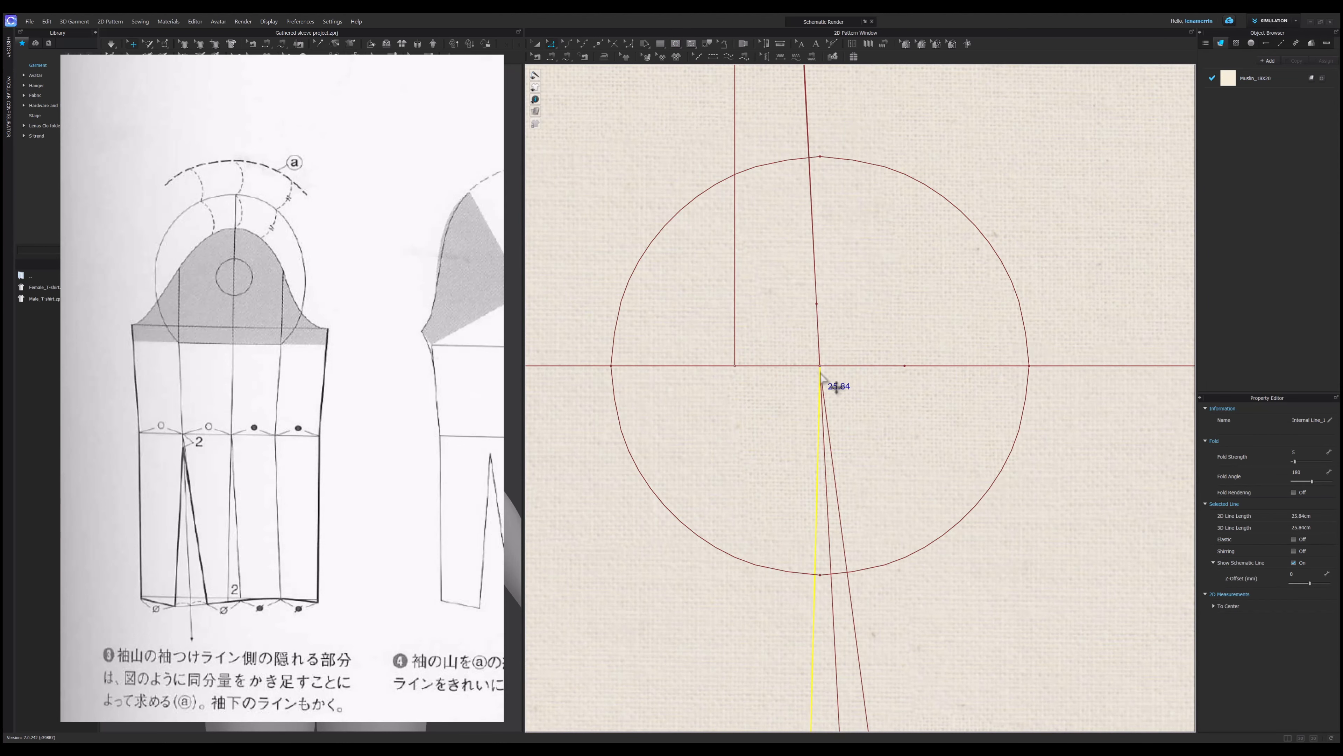
- Move the top end of the mirrored slit line down to where the guide line crosses the circle
scroll(844, 577, "up", 5)
left_click(833, 558)
scroll(836, 577, "down", 6)
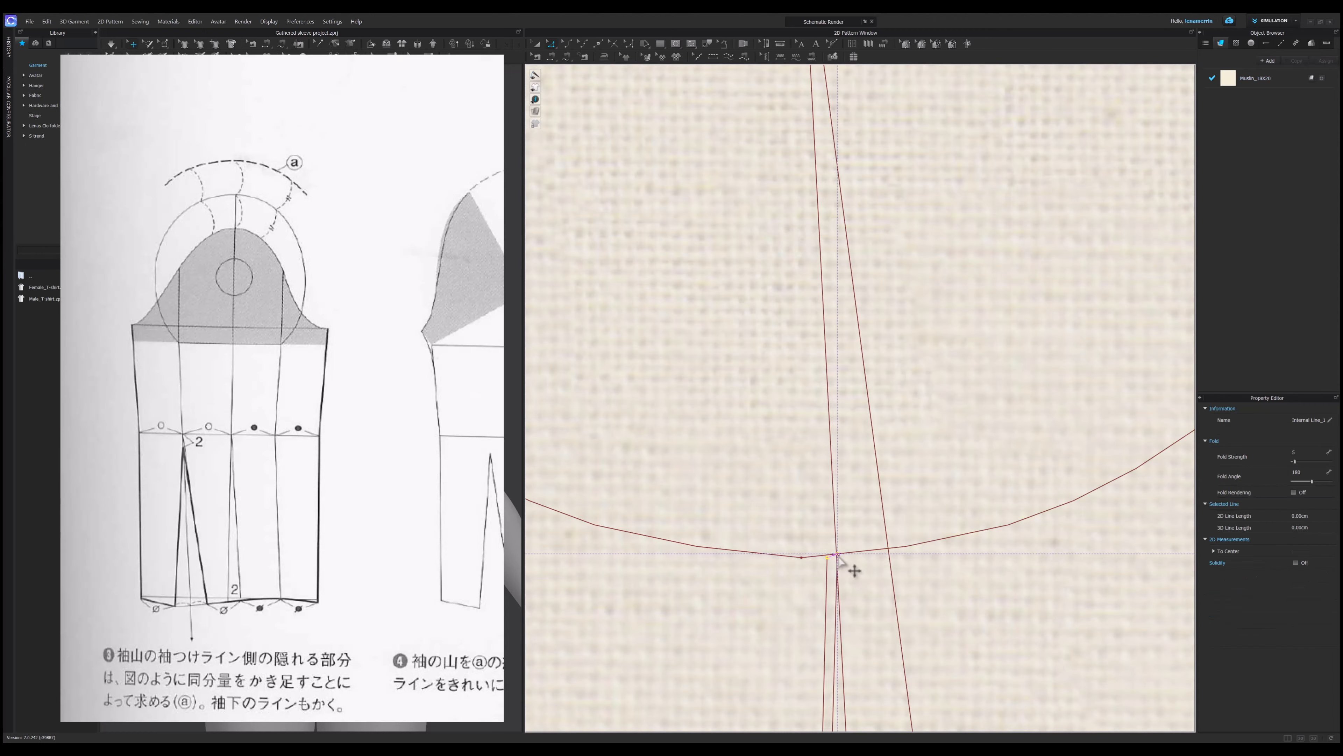
- Divide the back line at its elbow vertex, leaving its lower part at the circle intersection and returning its upper part to the elbow point
right_click(795, 359)
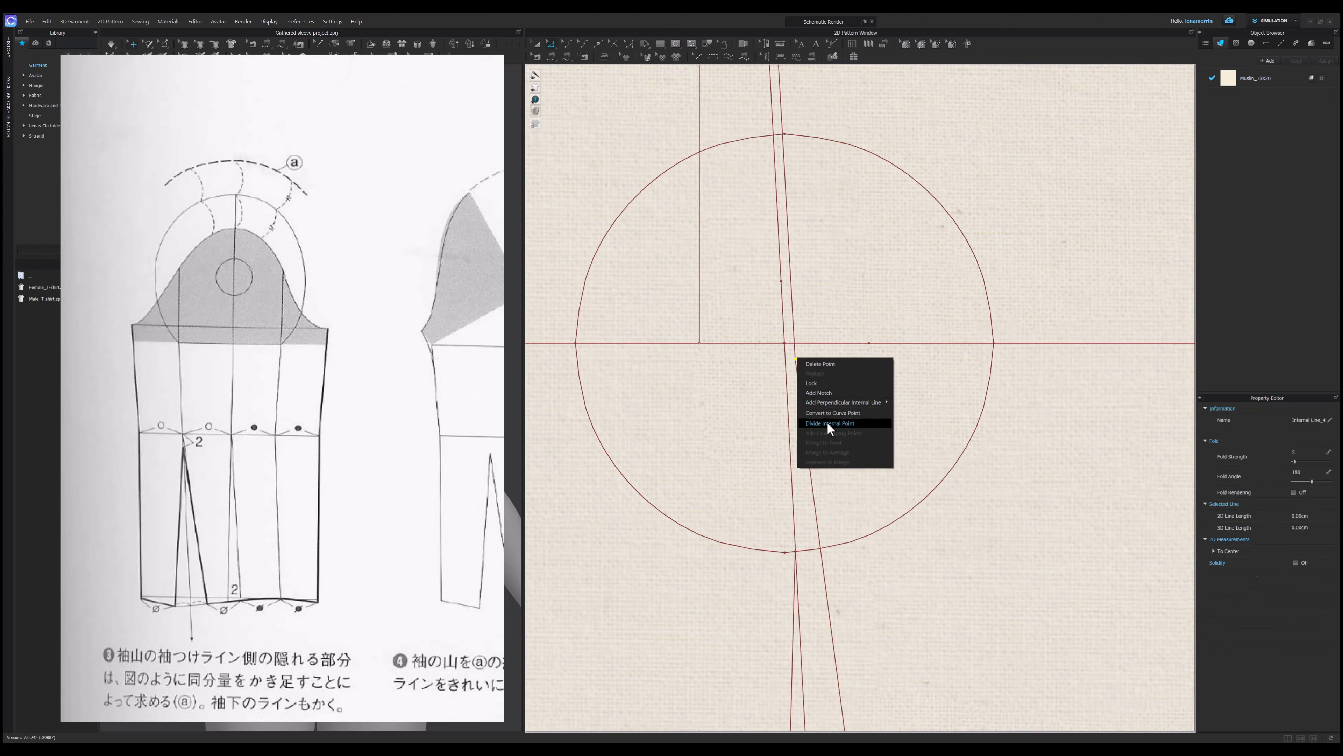
left_click(827, 424)
left_click(796, 359)
left_click(809, 377)
left_click_drag(795, 359, 761, 347)
scroll(788, 344, "up", 5)
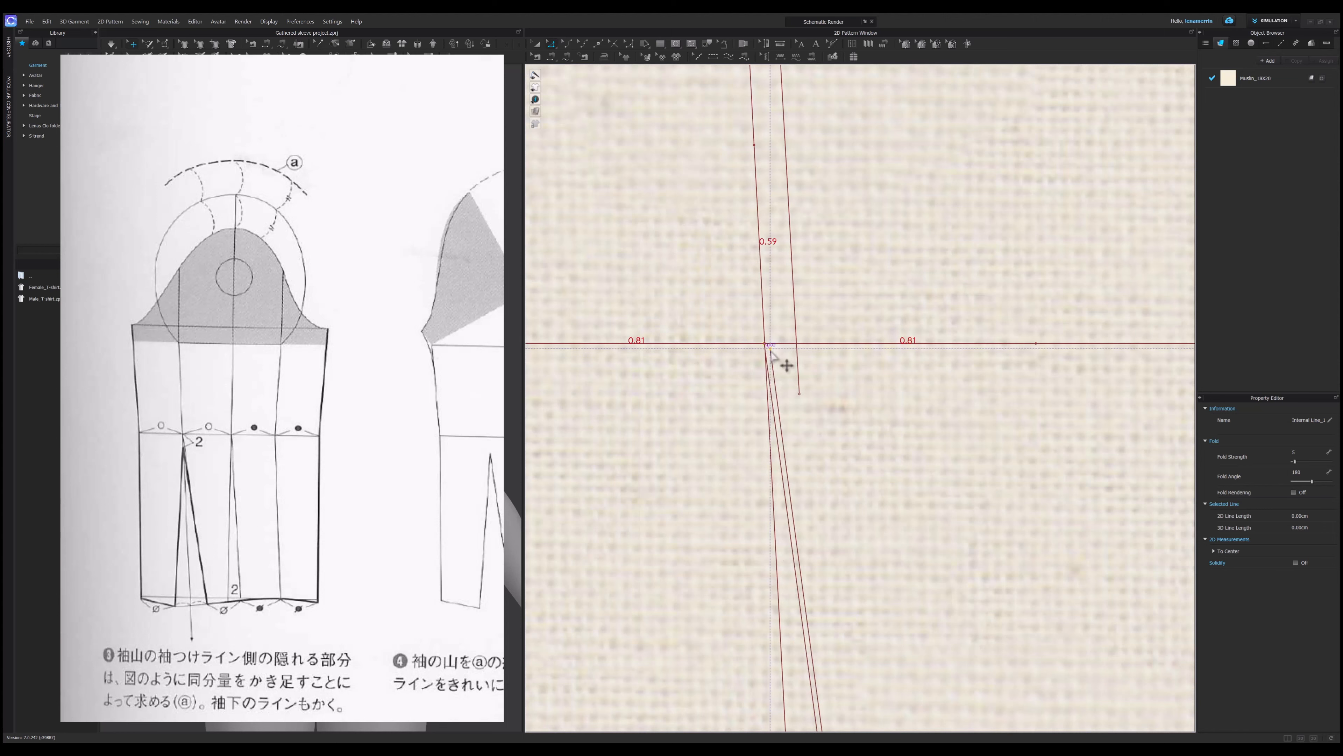
scroll(799, 381, "down", 5)
- Delete the guide circle around the back elbow point
key("a")
scroll(806, 524, "down", 2)
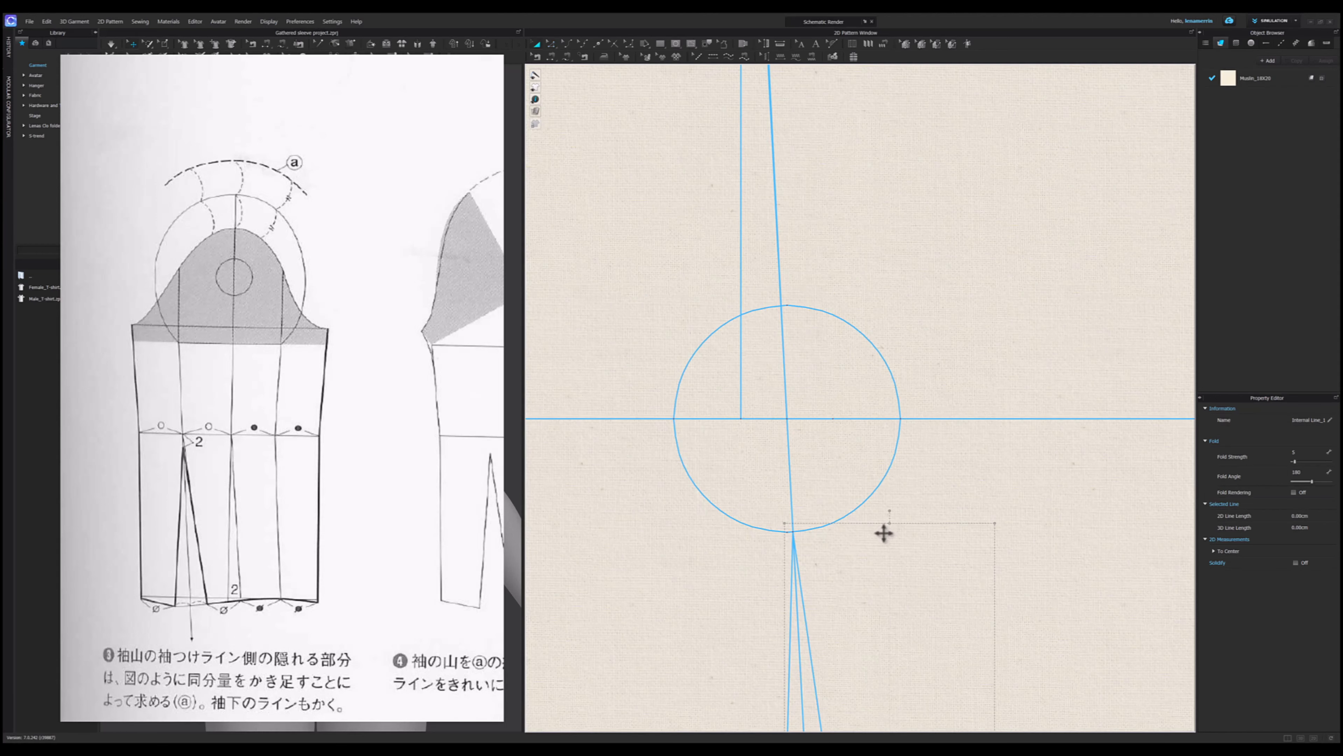
left_click(872, 507)
key("Delete")
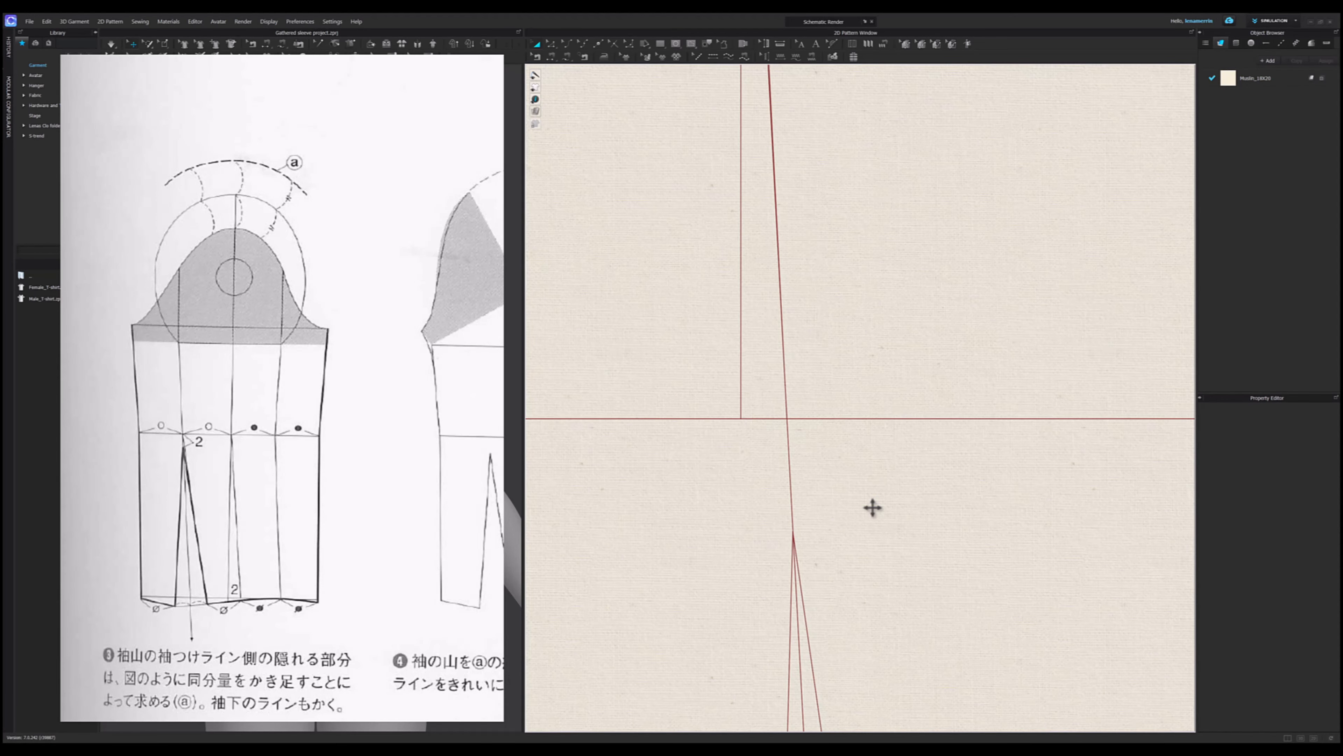
scroll(939, 492, "down", 5)
scroll(818, 468, "up", 1)
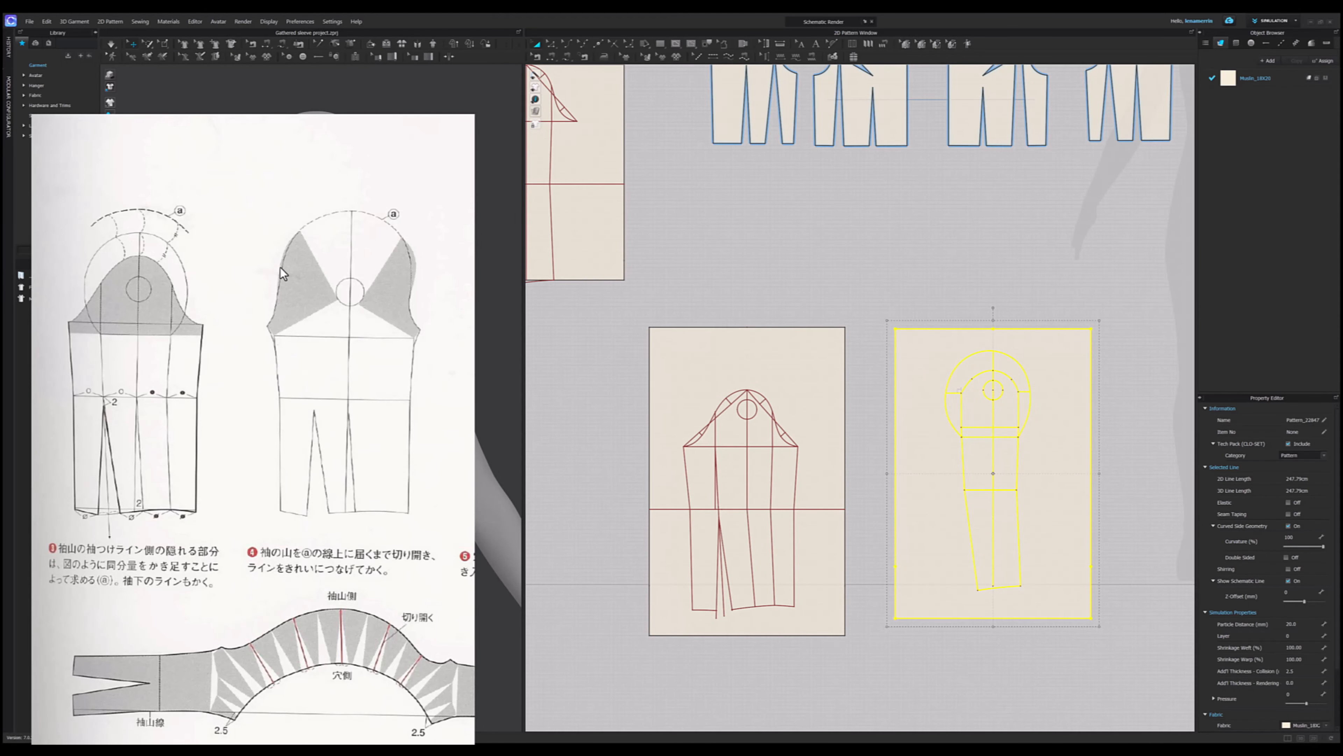
scroll(739, 569, "up", 2)
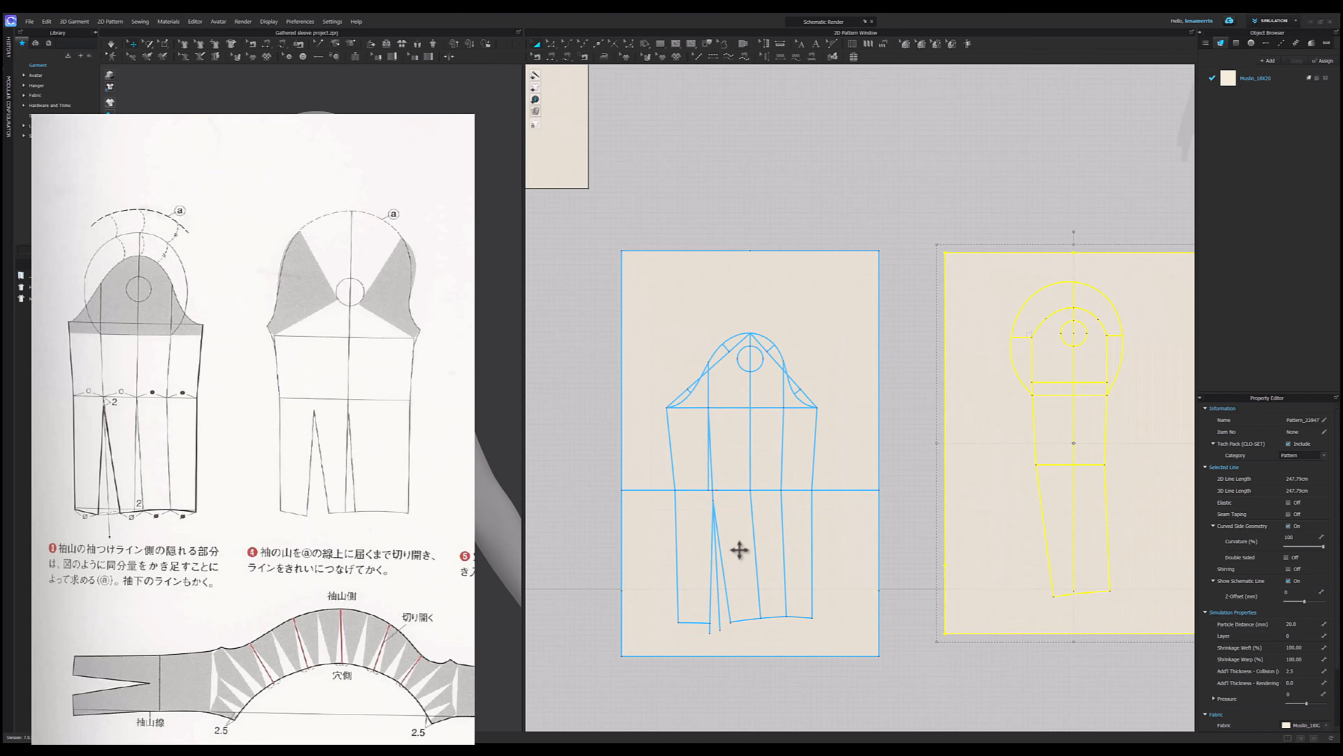
left_click(922, 244)
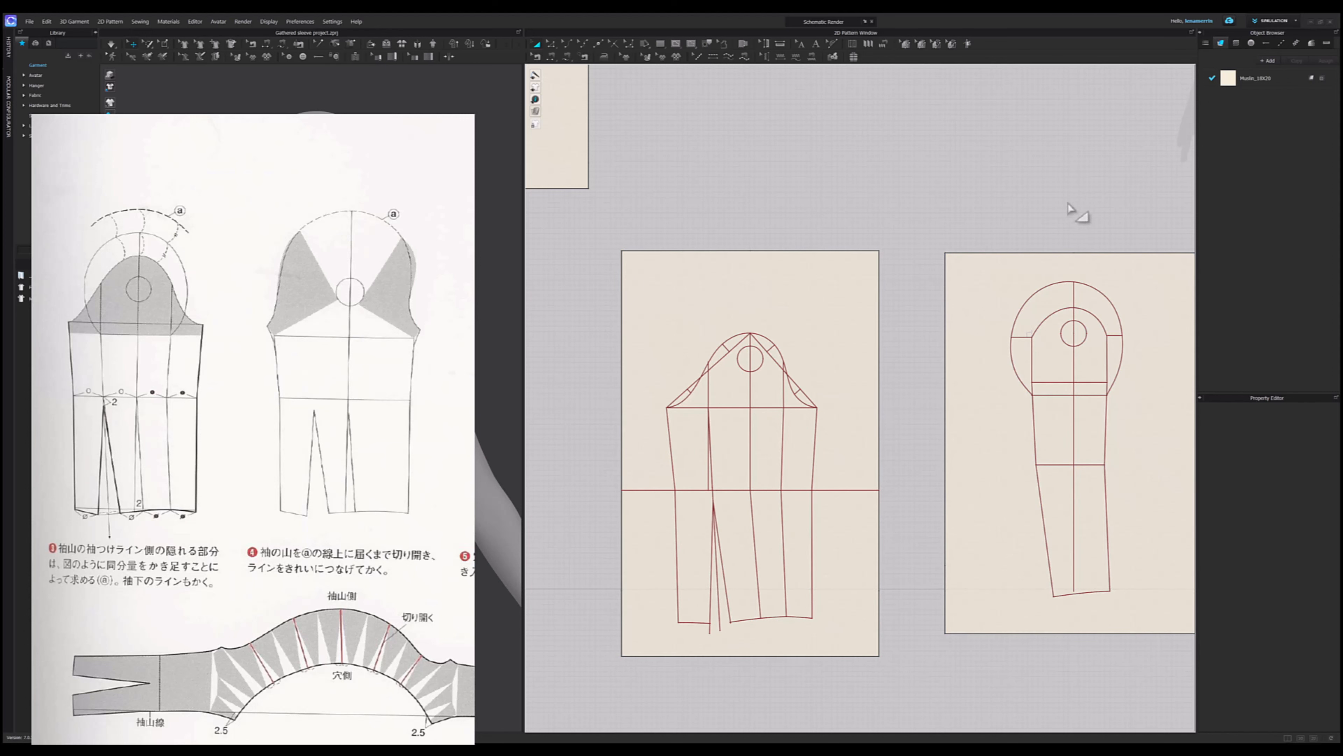
key("z")
left_click(1013, 359)
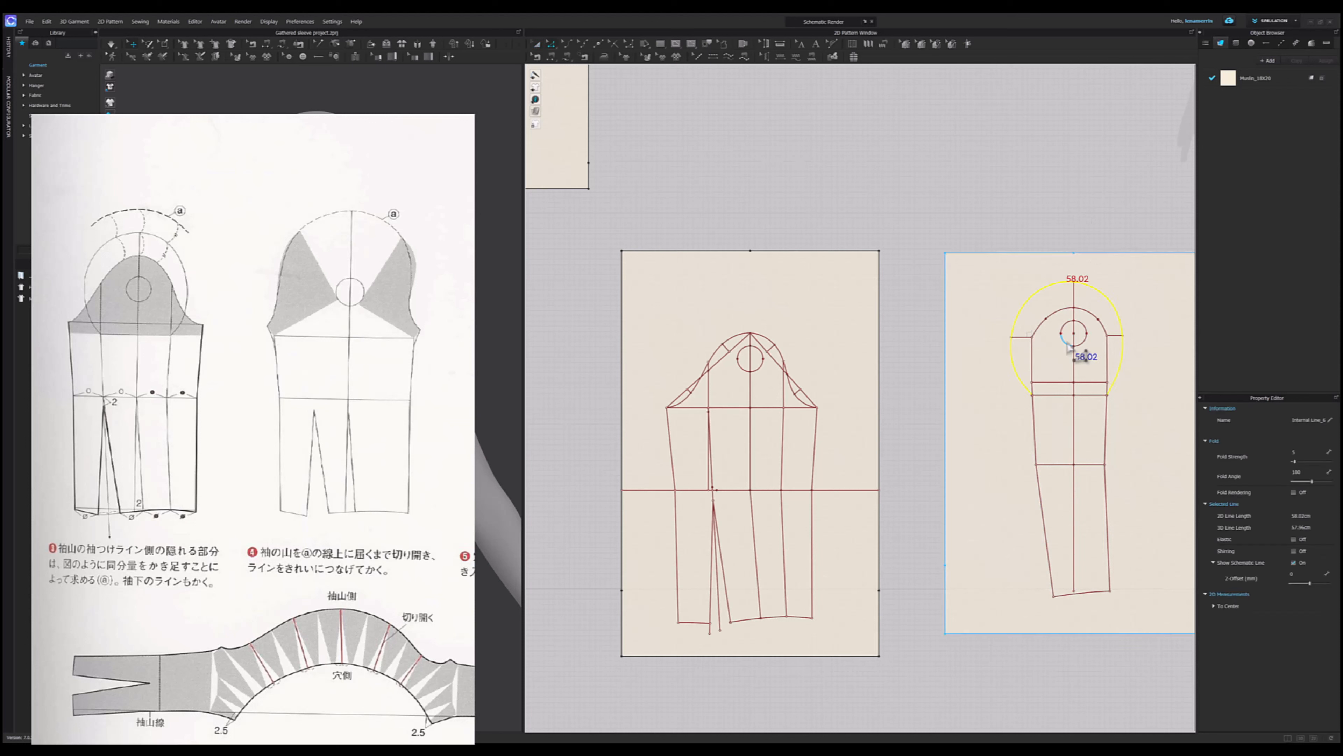
left_click(1069, 330, "shift")
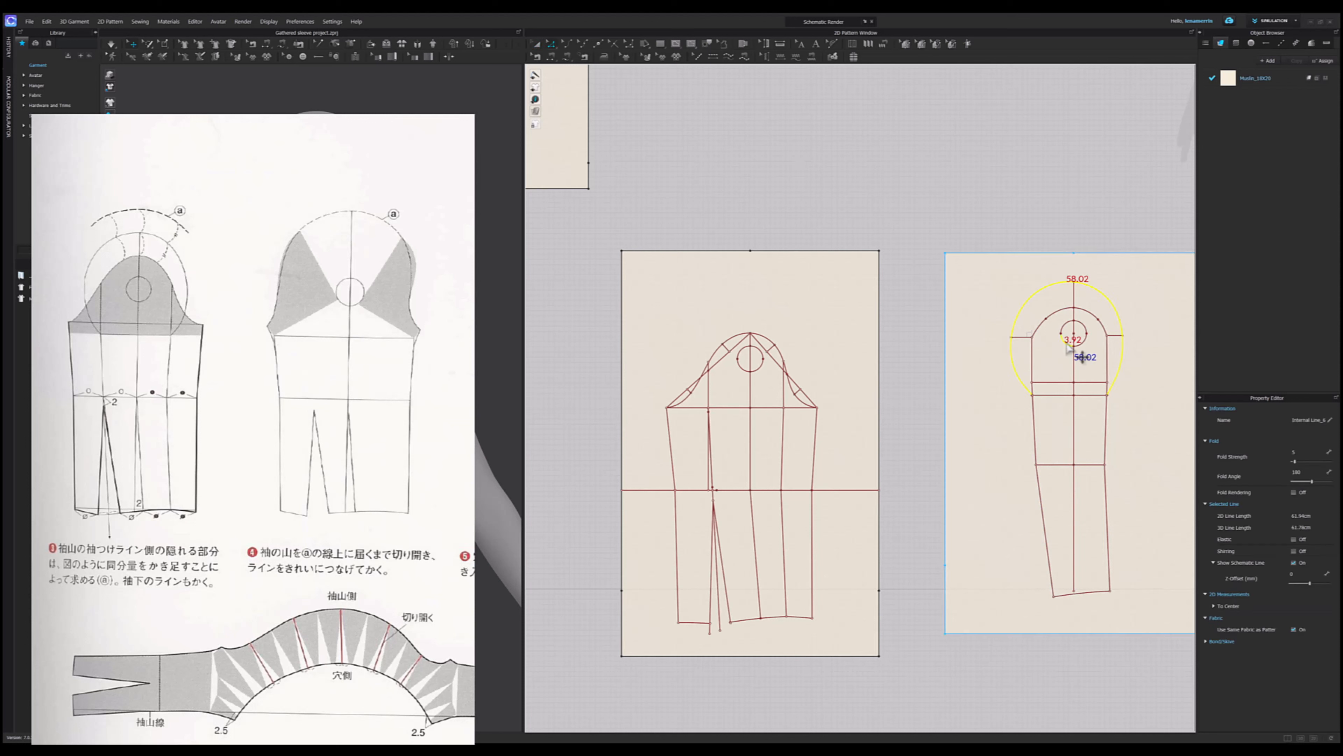
left_click(1083, 325, "shift")
left_click(987, 139)
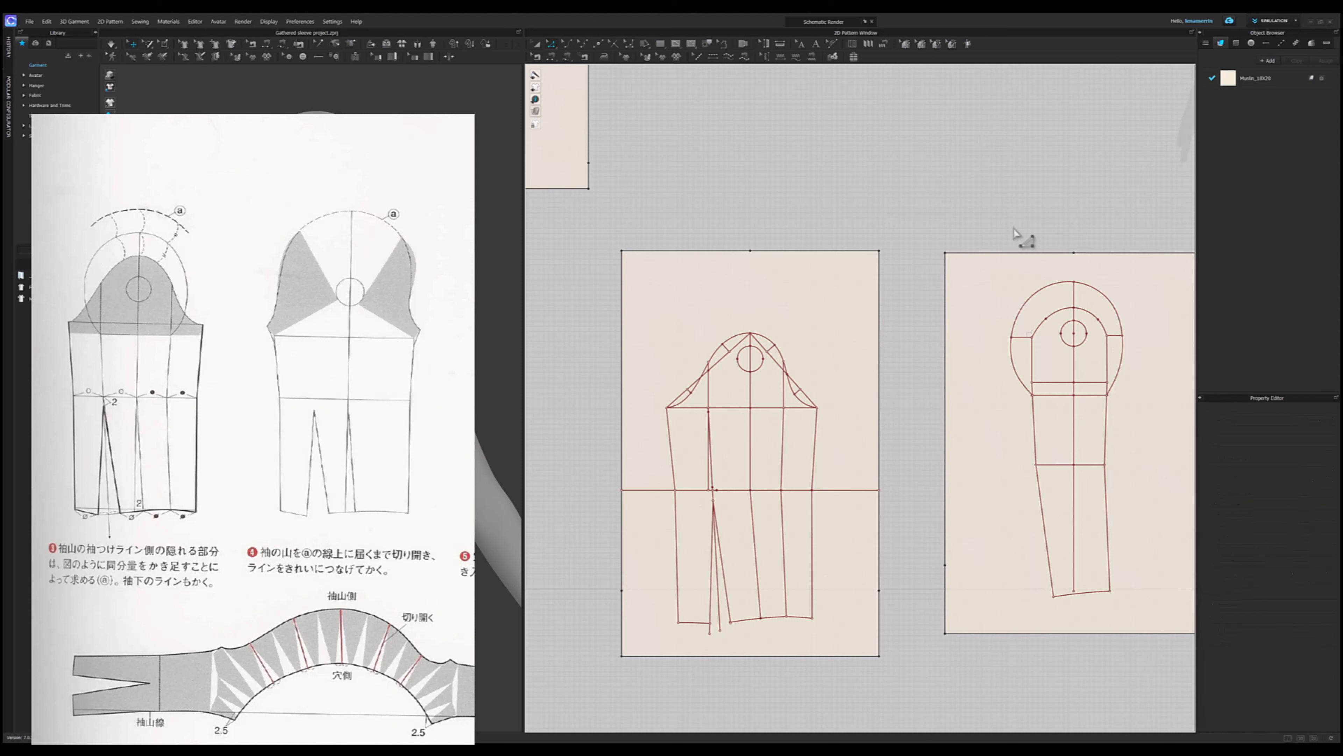
left_click(1016, 377)
key("ctrl+c")
key("ctrl+v")
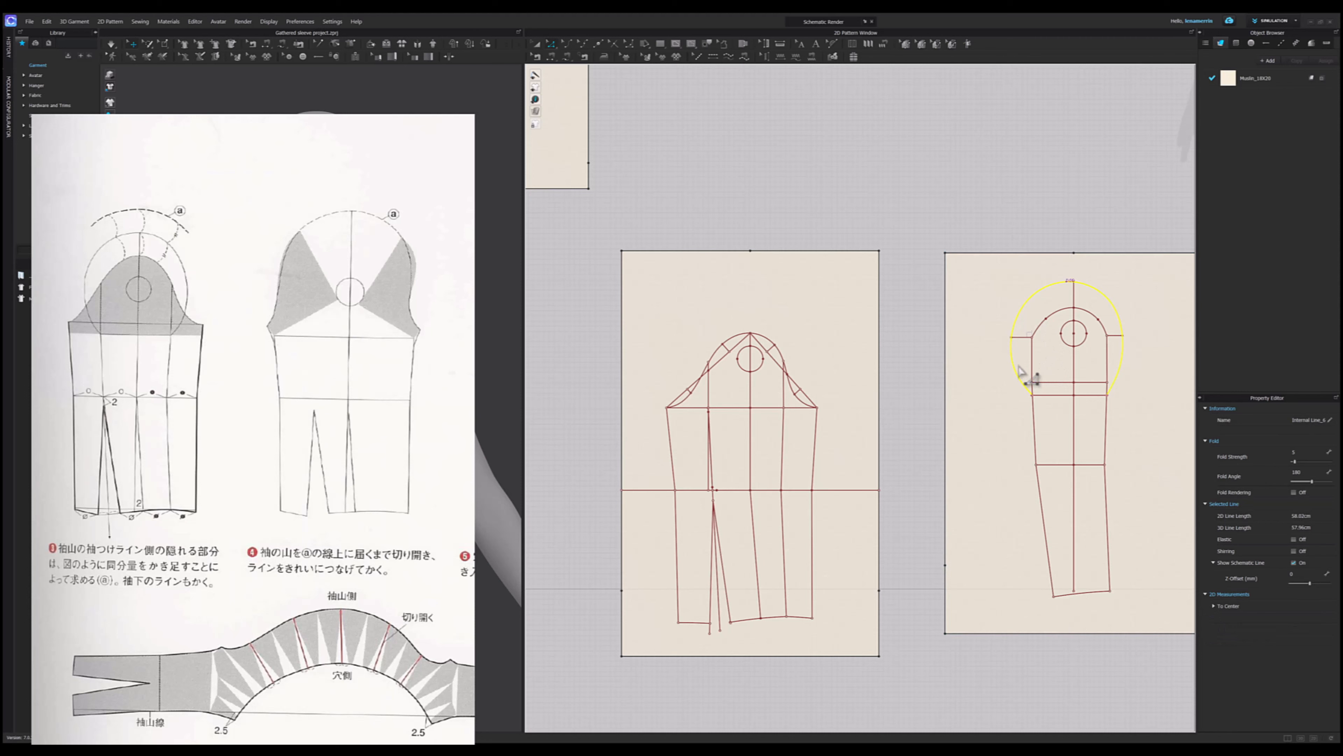
scroll(717, 363, "up", 5)
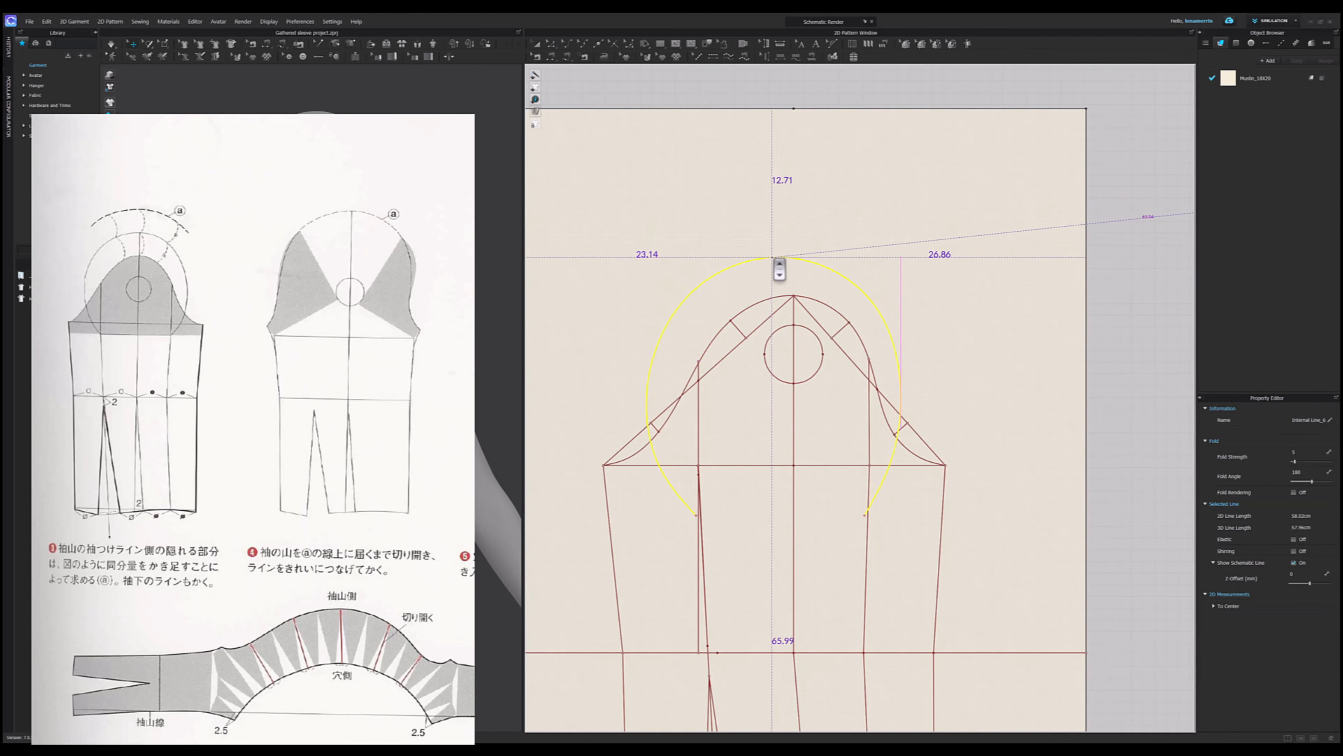
key("Escape")
scroll(776, 264, "down", 4)
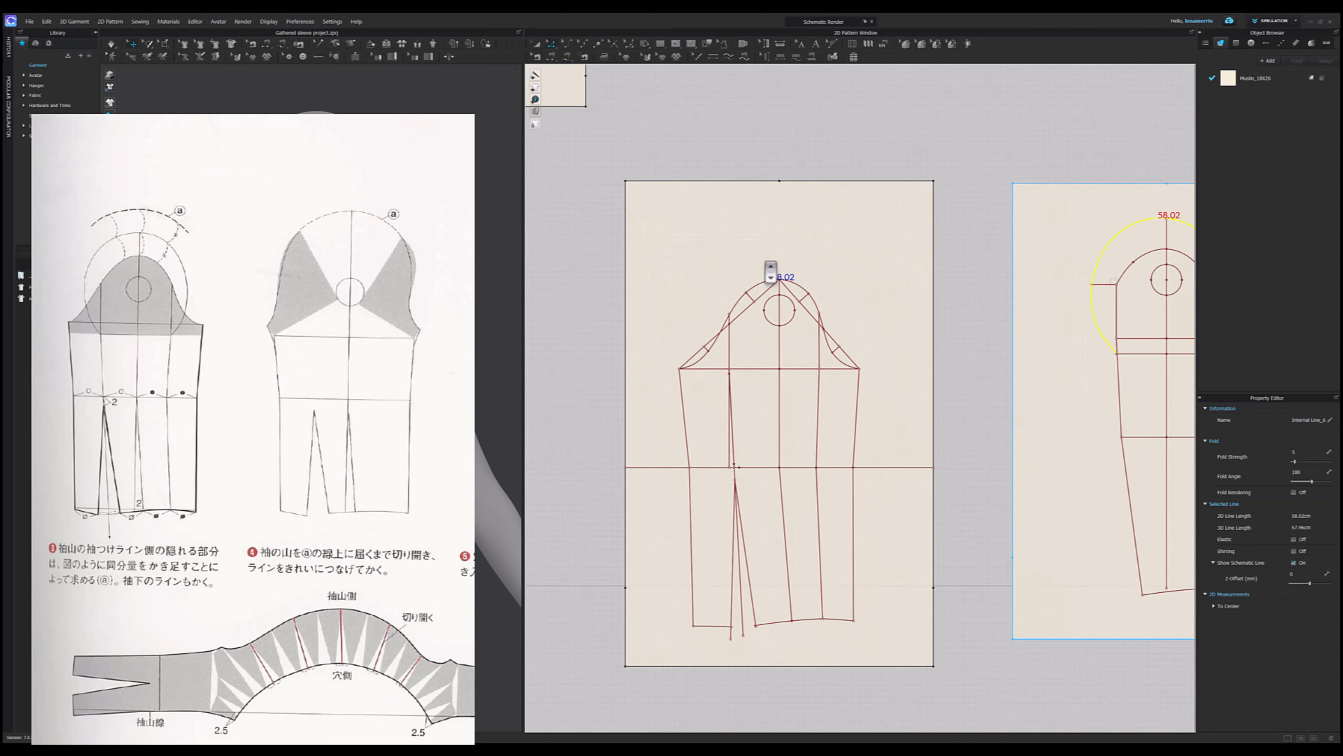
middle_click_drag(890, 279, 866, 301)
left_click(992, 153)
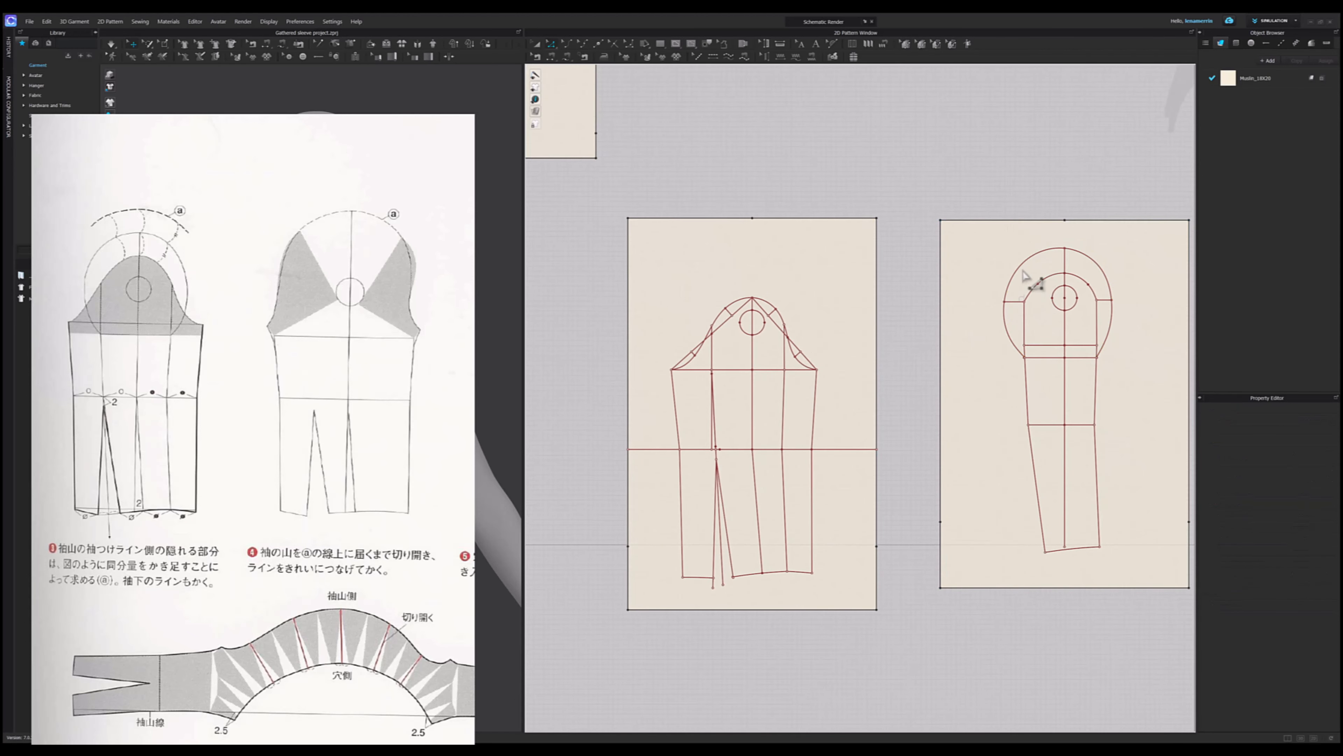
- Copy the outer arc and the upper horizontal line from the neighbouring folded sleeve draft onto the unfolded sleeve draft
left_click(1020, 268)
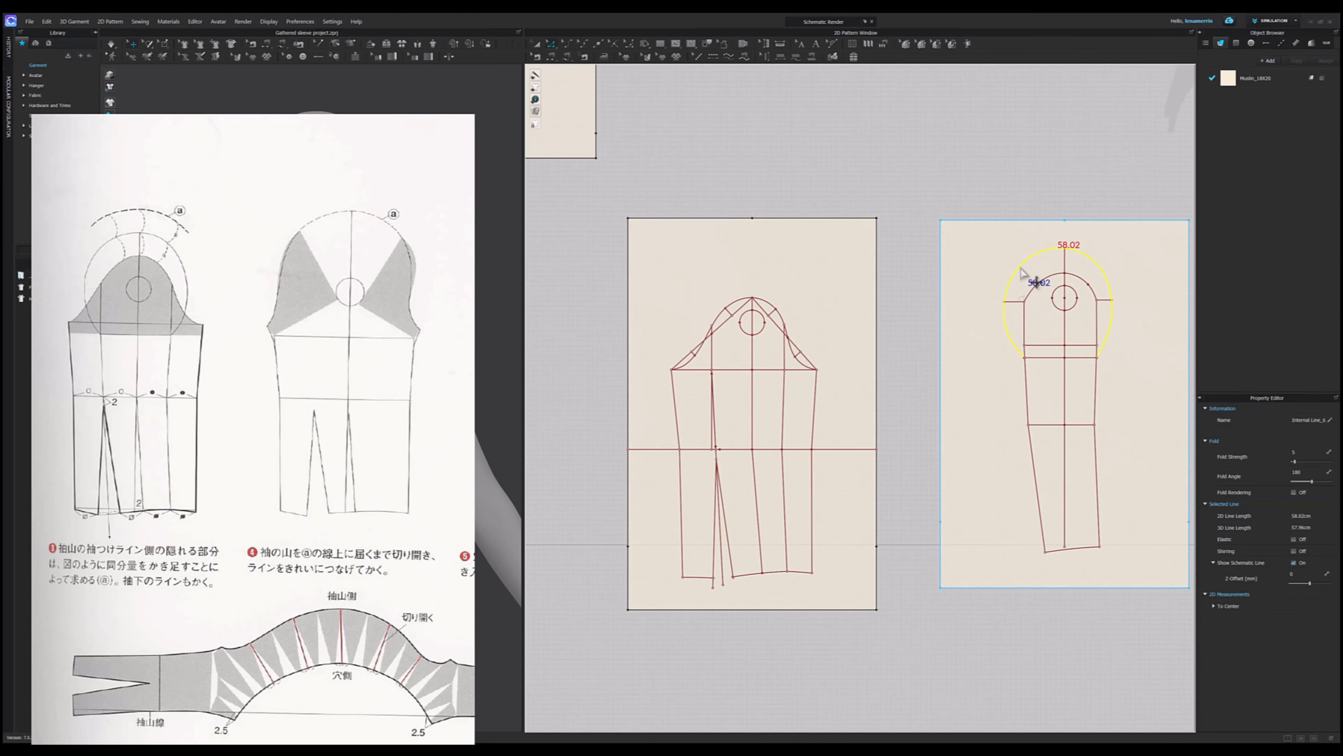
left_click(1044, 346, "shift")
key("ctrl+c")
key("ctrl+v")
scroll(732, 333, "up", 6)
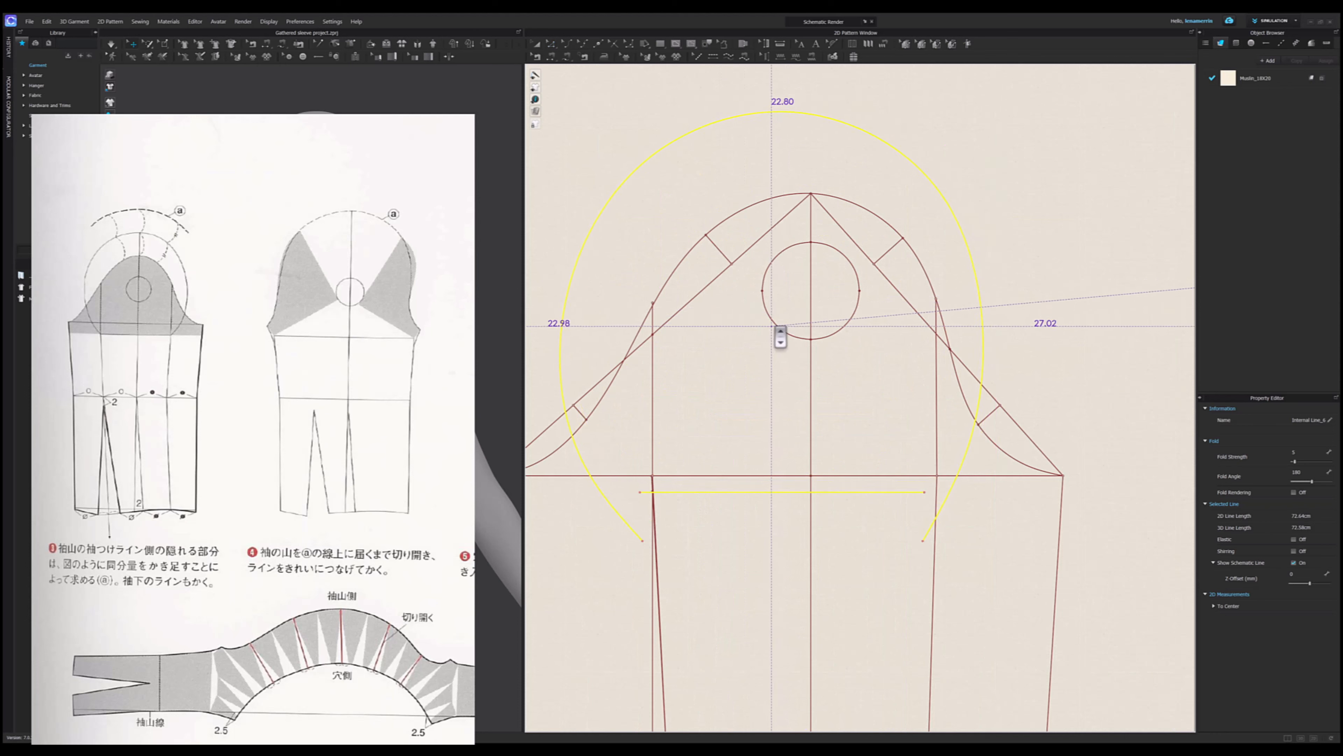
left_click(780, 316)
- Move the copied arc and line together until the line's front end meets the front vertical line on the sleeve's cap base line
scroll(900, 617, "up", 4)
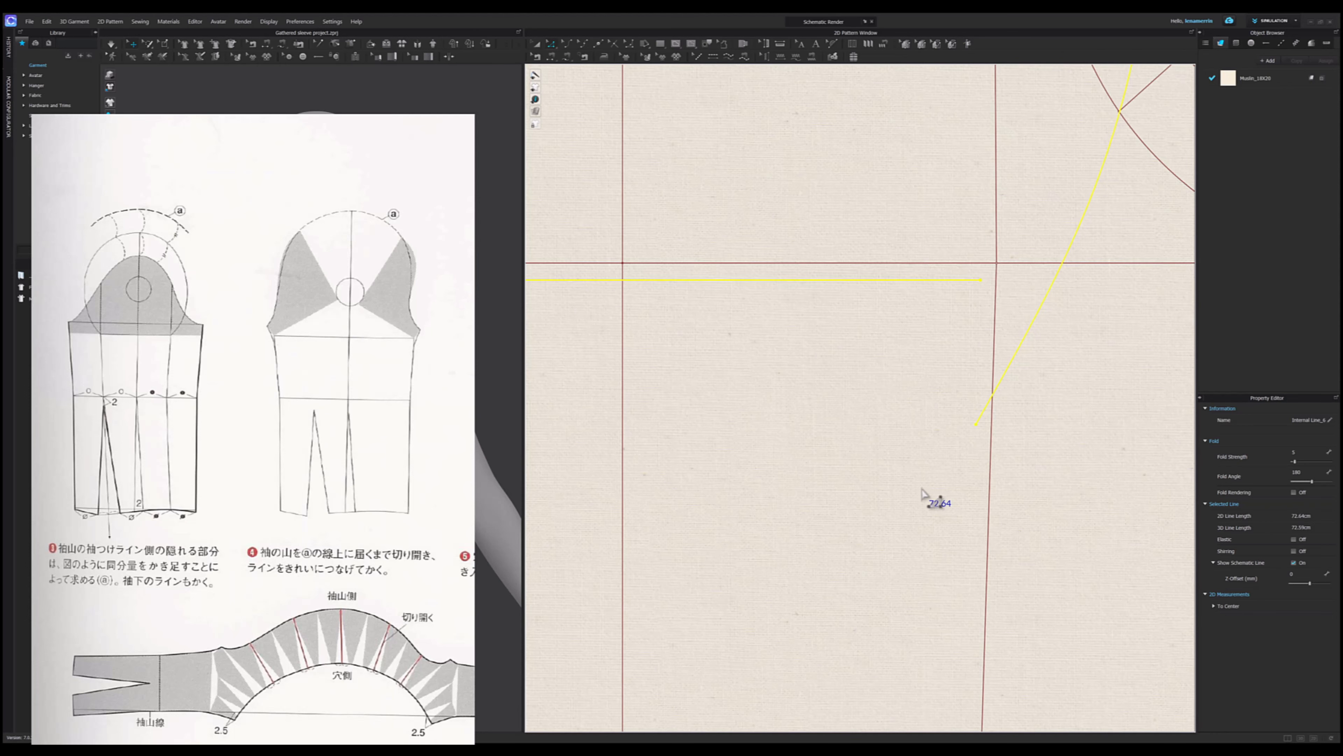
left_click_drag(966, 278, 978, 263)
scroll(952, 309, "down", 3)
scroll(936, 308, "down", 5)
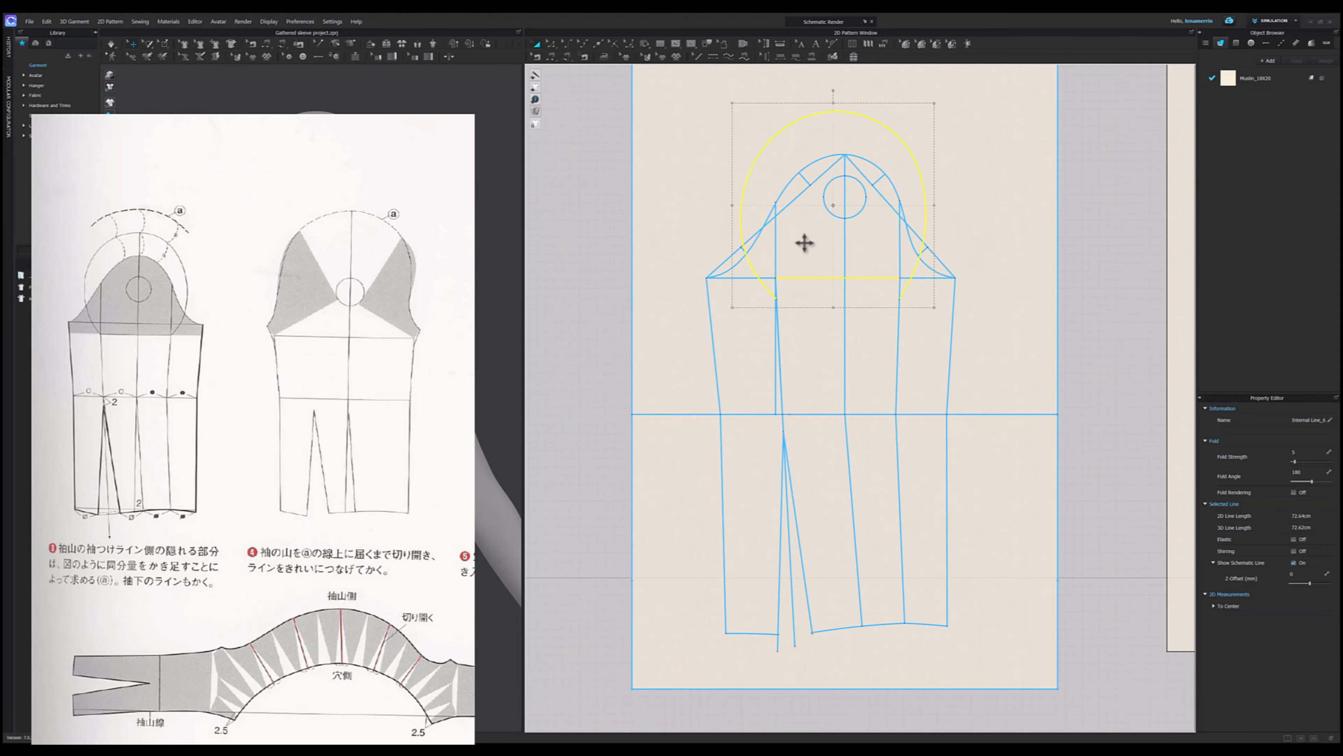
scroll(825, 317, "up", 3)
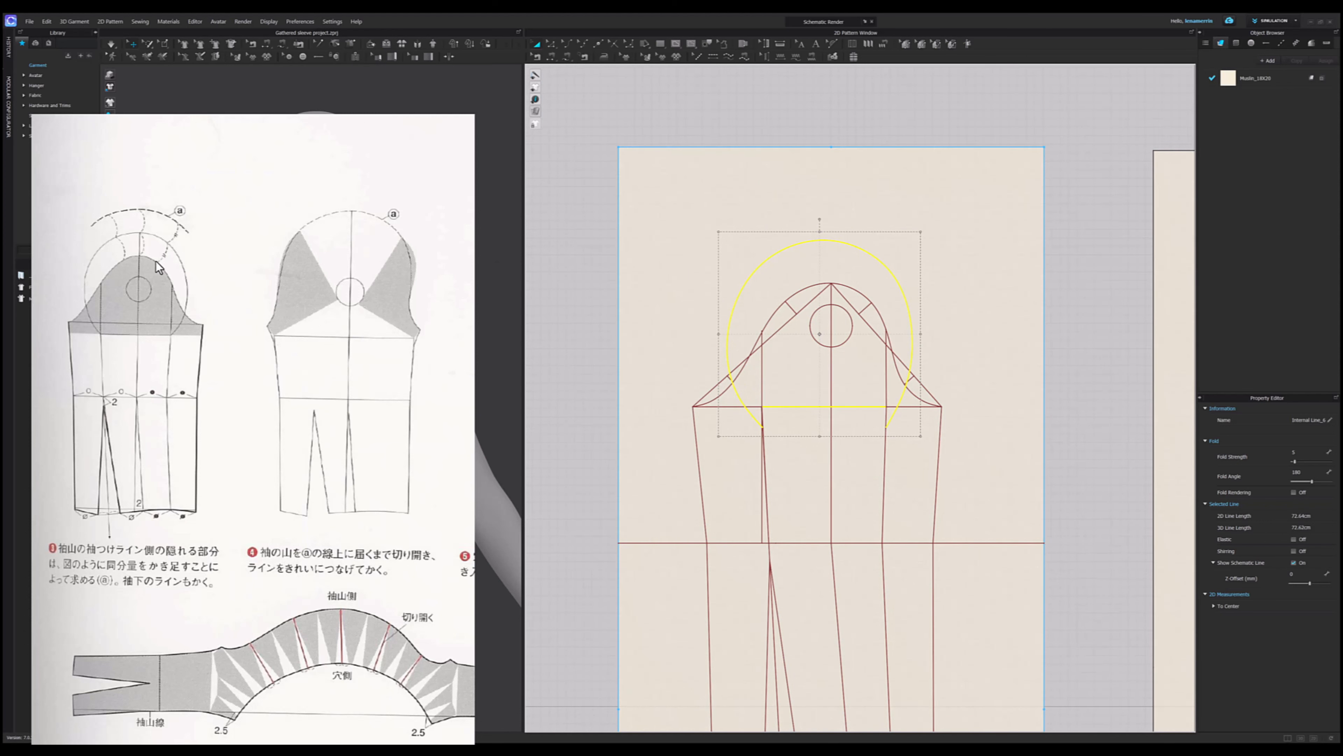
left_click(826, 135)
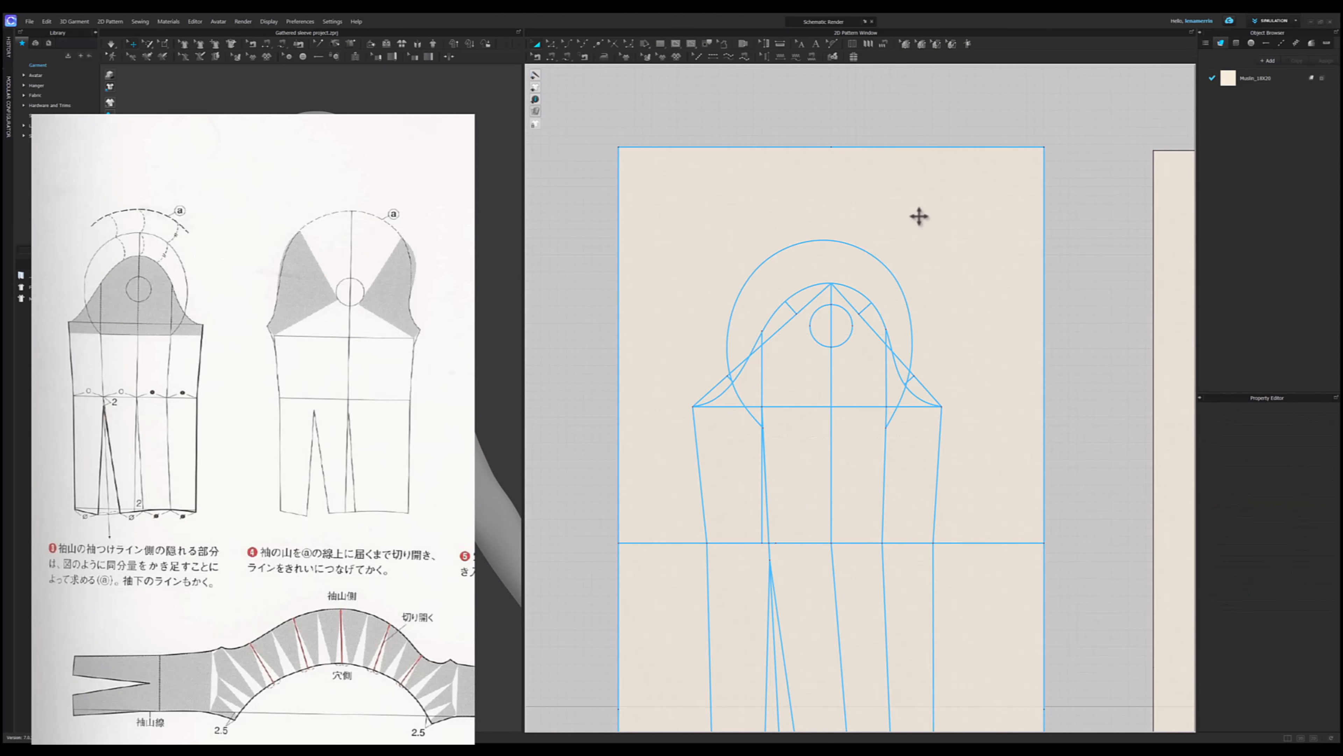
- Measure the gap between the front sleeve cap curve and the copied arc
scroll(894, 220, "up", 2)
key("g")
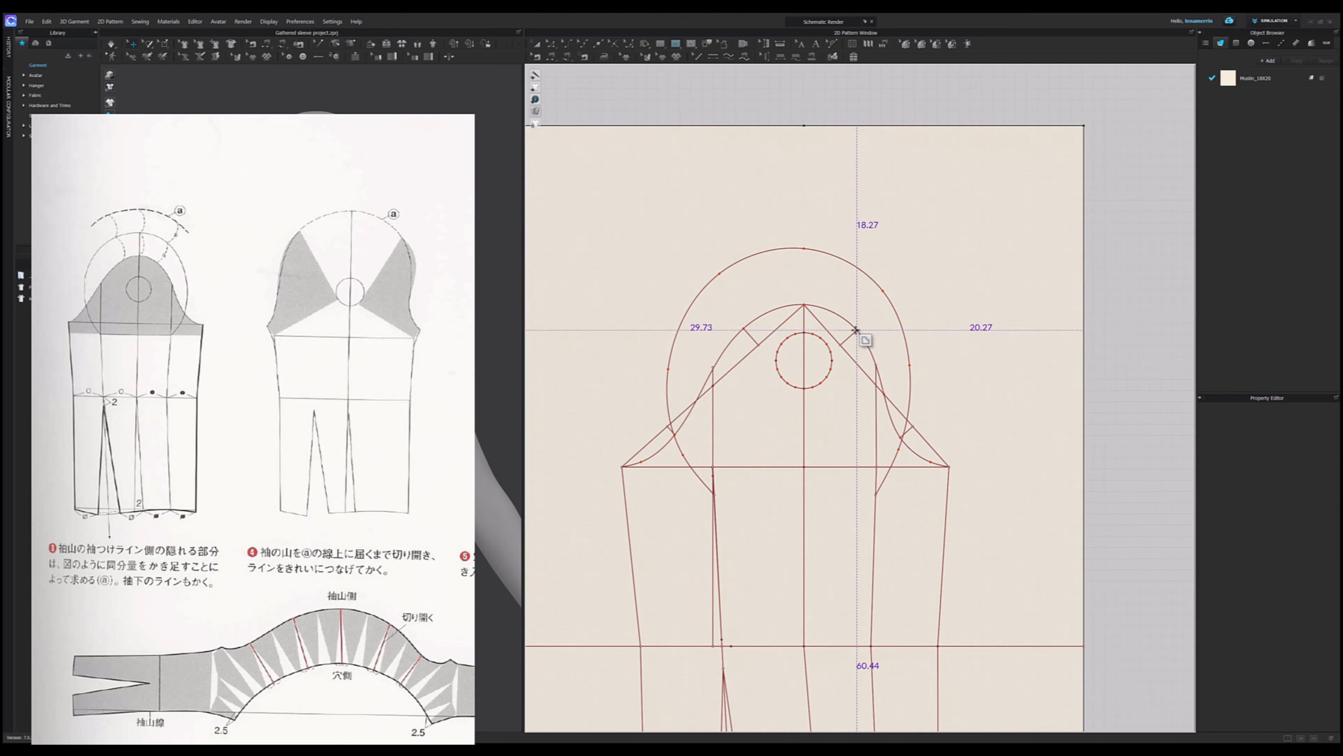
scroll(872, 301, "up", 4)
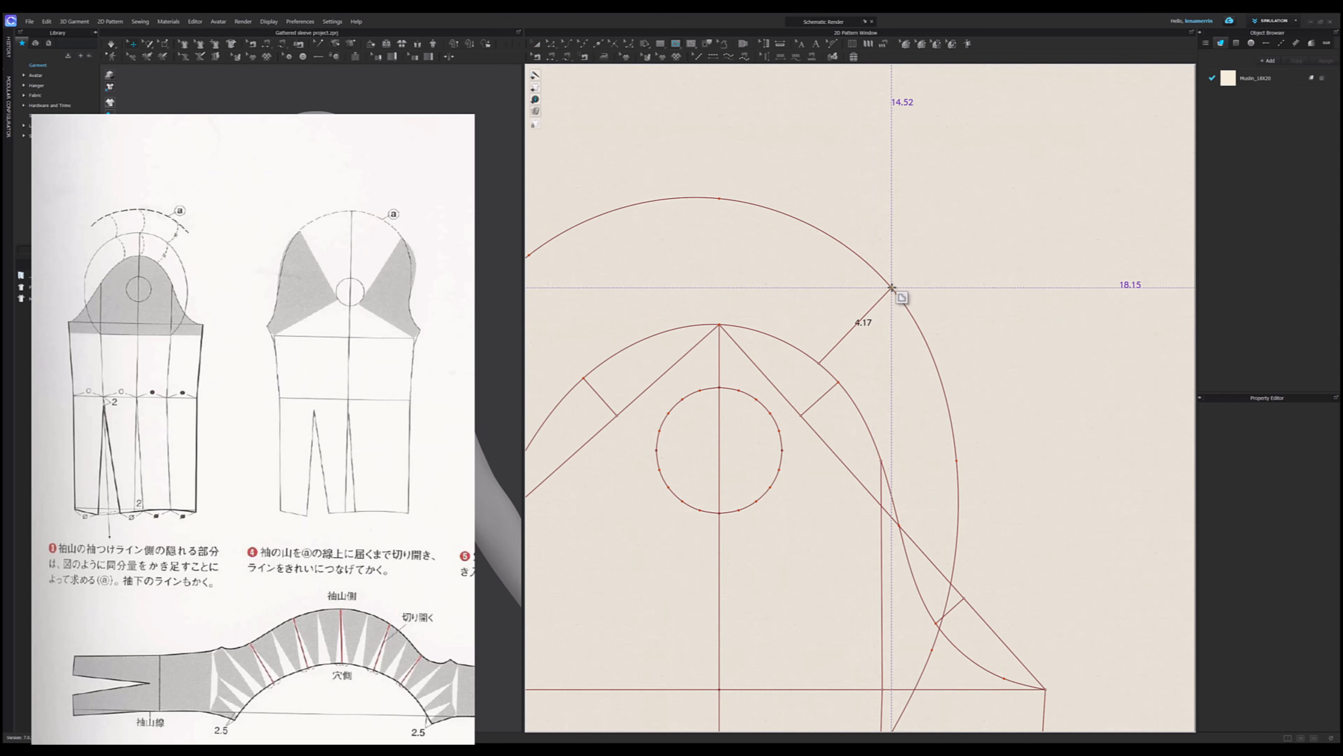
key("Escape")
scroll(894, 292, "down", 4)
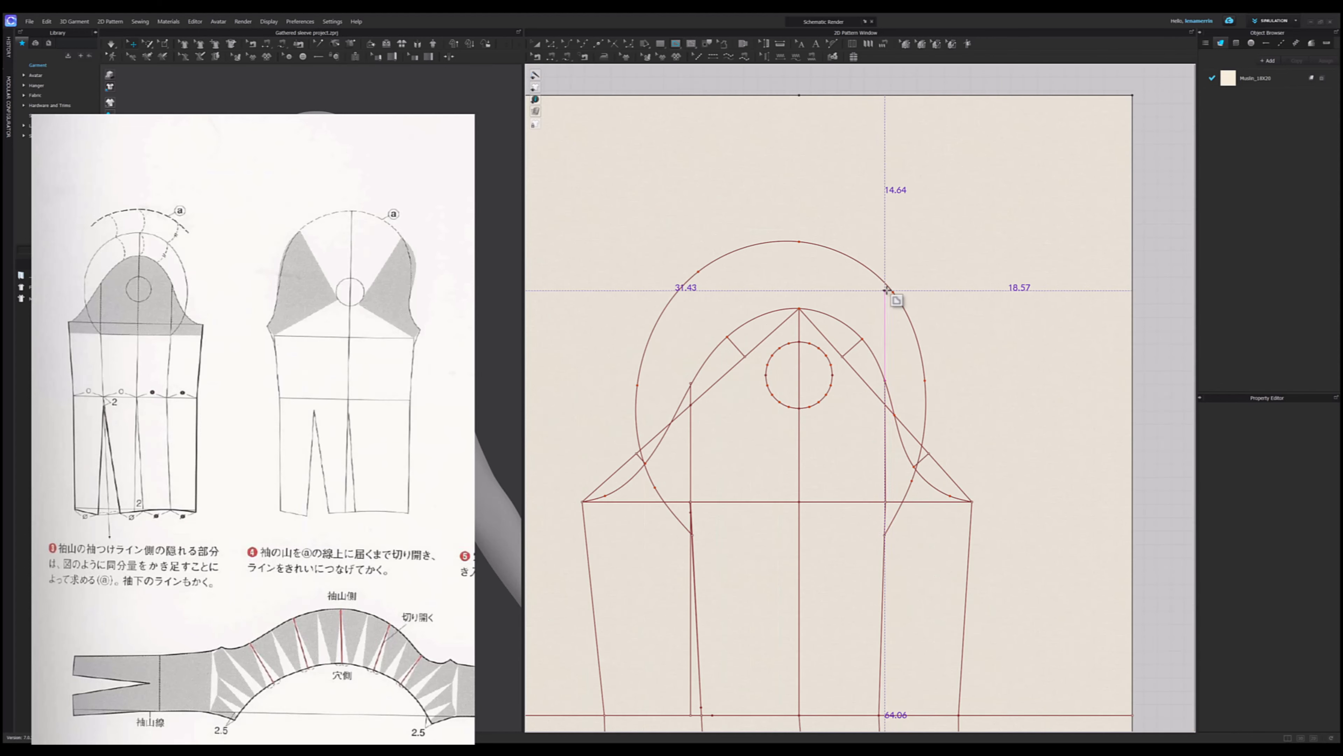
- Offset the copied arc outward by 4.18 cm as an internal line to form arc a
key("z")
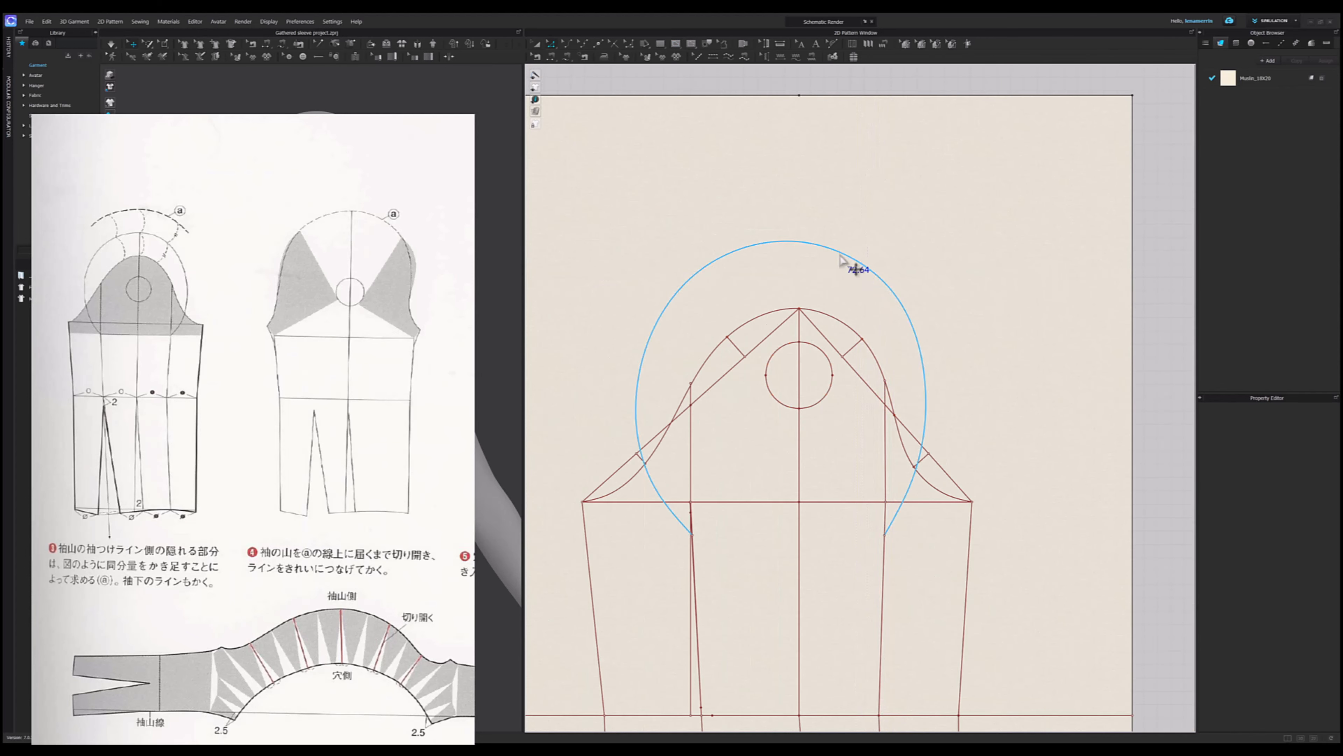
right_click(842, 258)
left_click(880, 359)
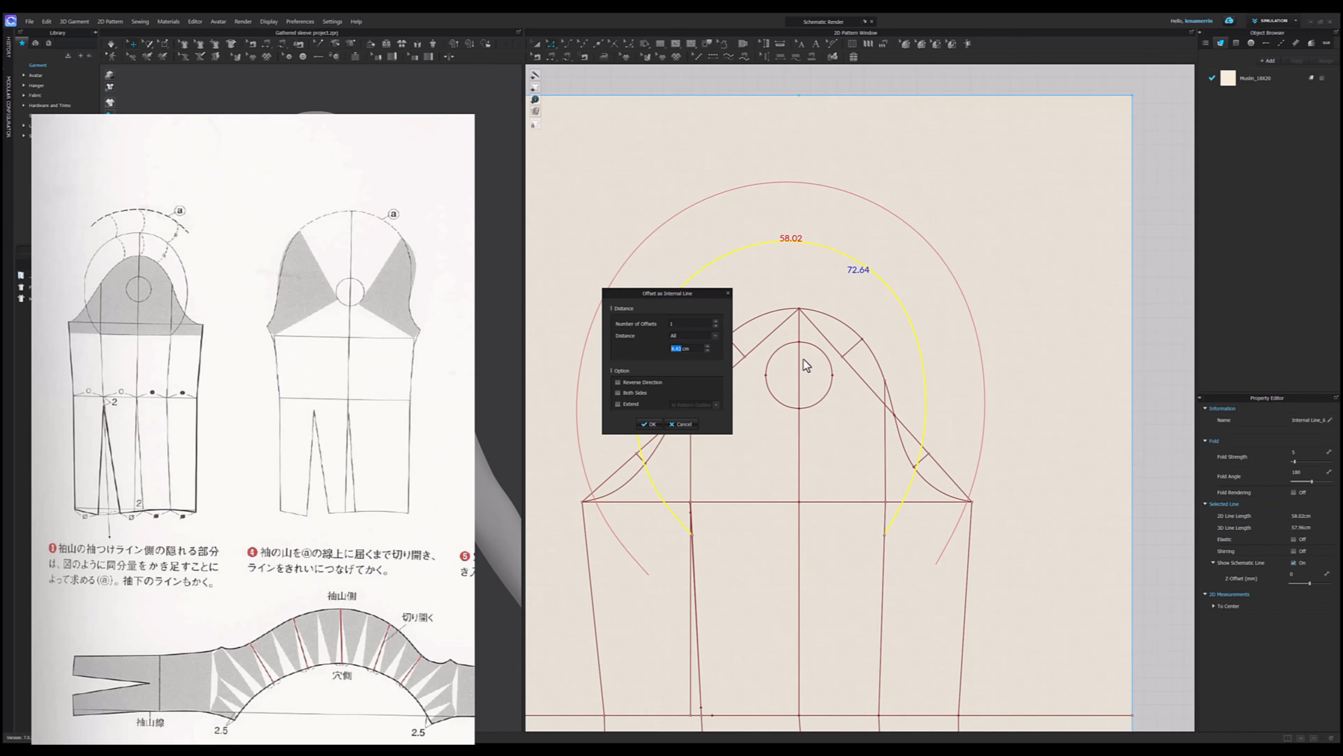
type("4.18")
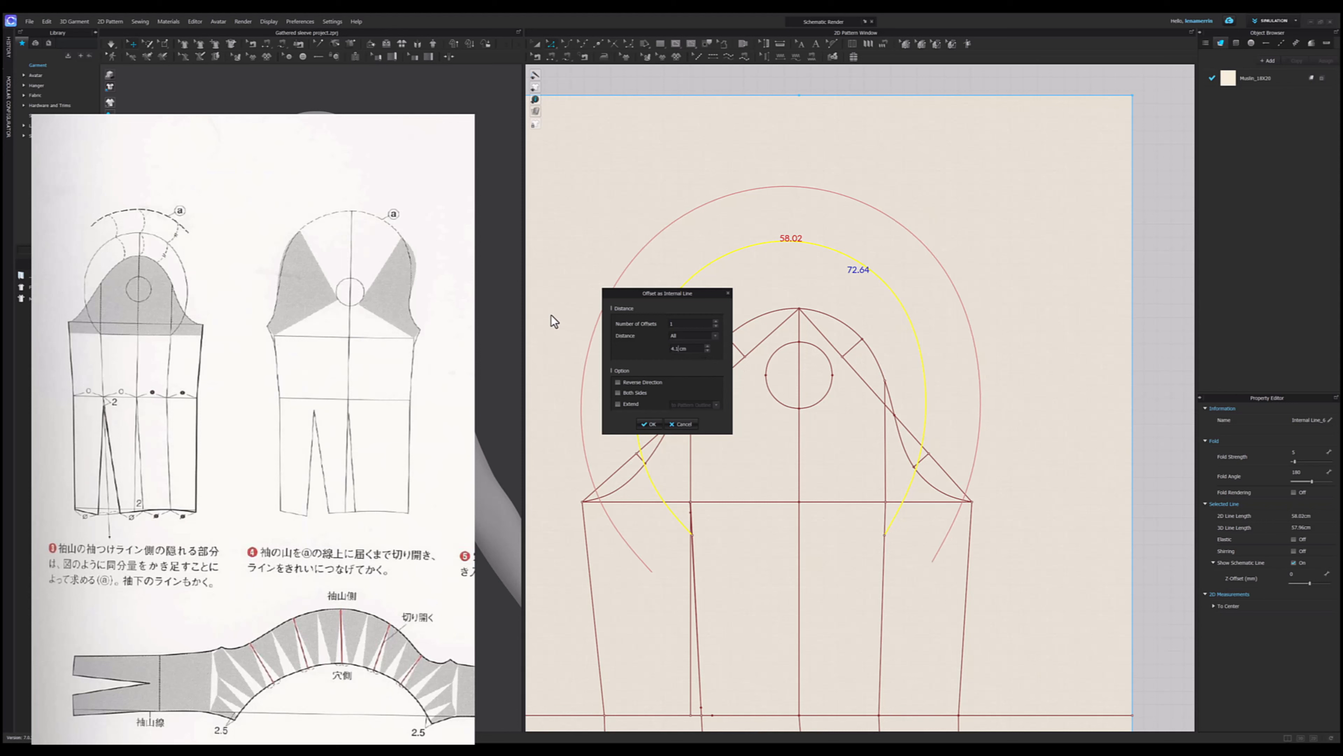
left_click(649, 424)
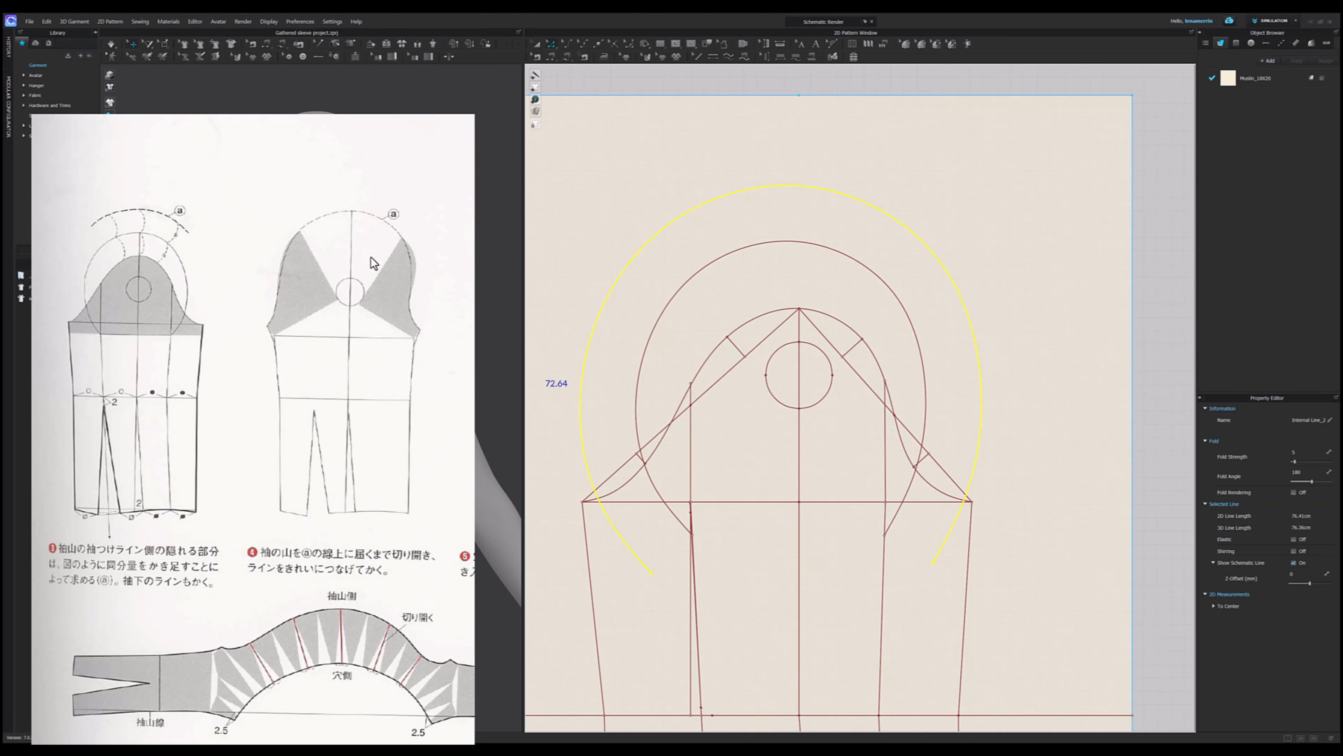
scroll(794, 434, "down", 6)
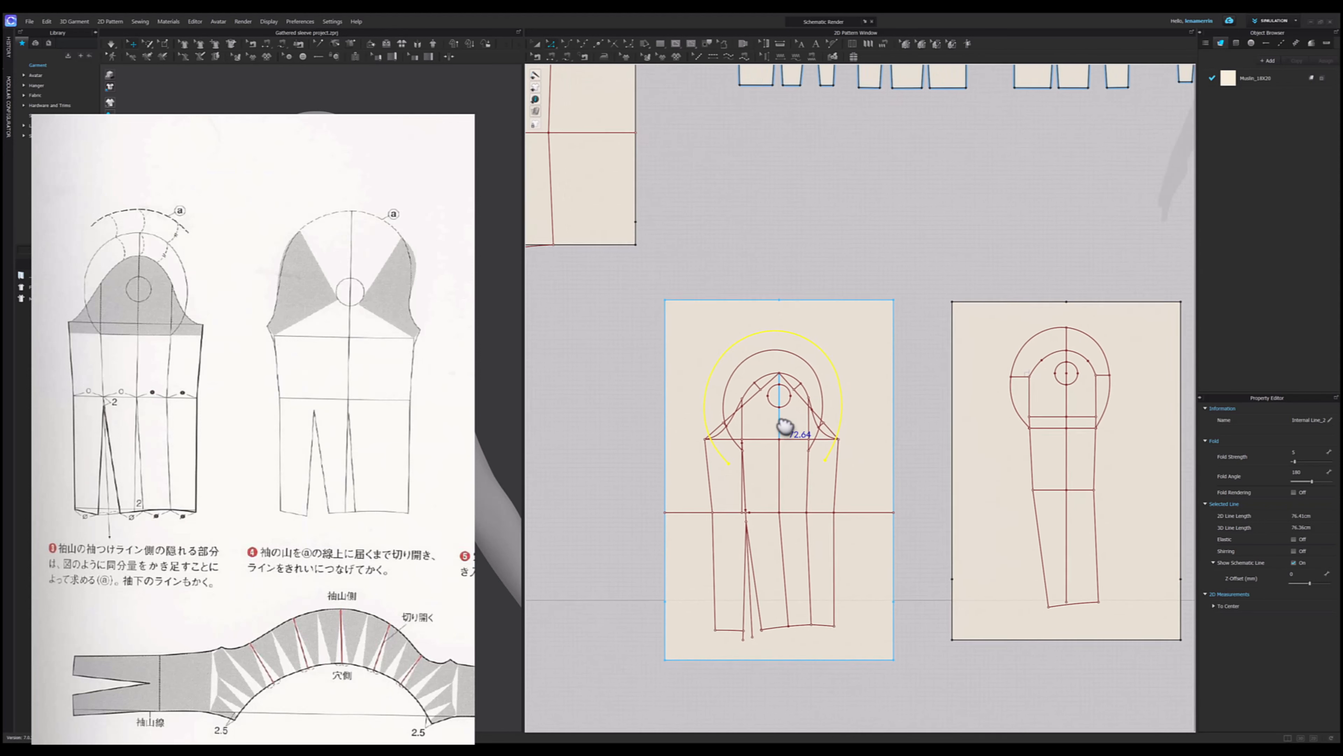
left_click(898, 233)
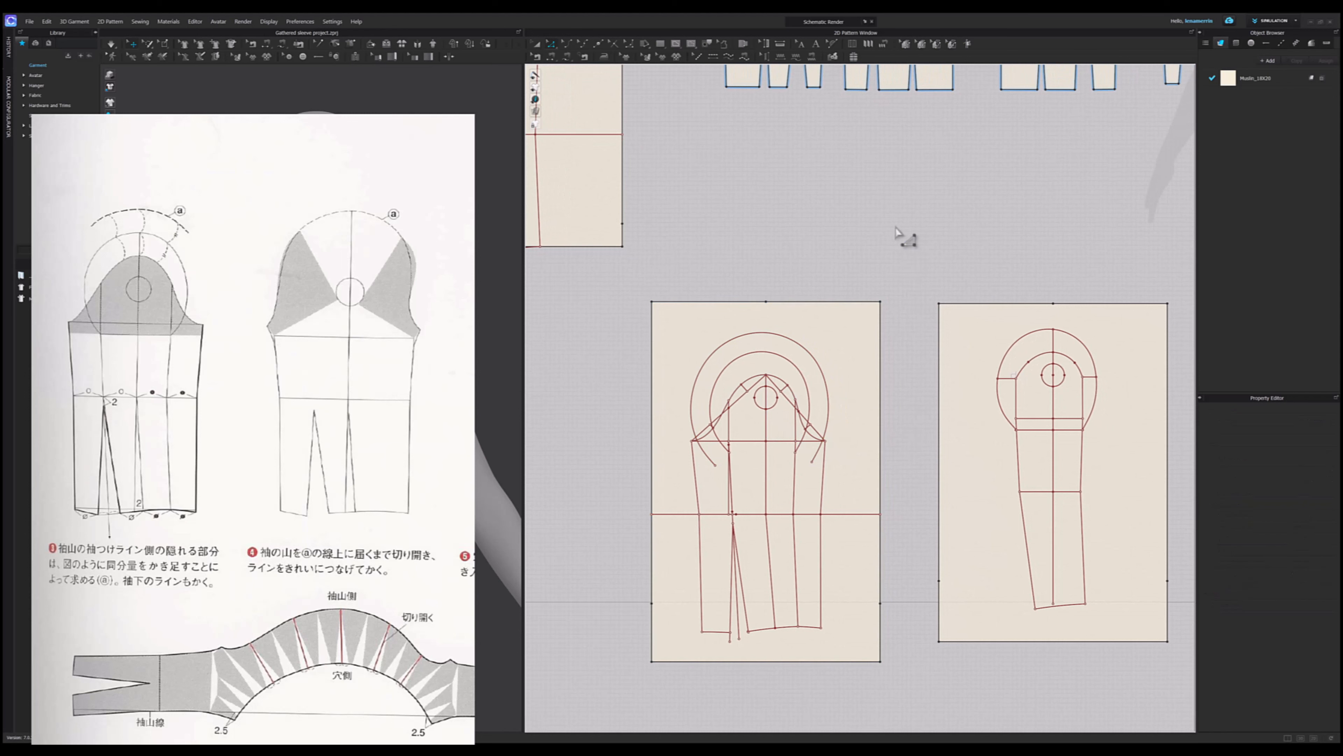
- Move the neighbouring folded sleeve draft up and to the right, leaving free space beside the unfolded sleeve draft
key("a")
left_click(976, 474)
key("ctrl+c")
key("ctrl+v")
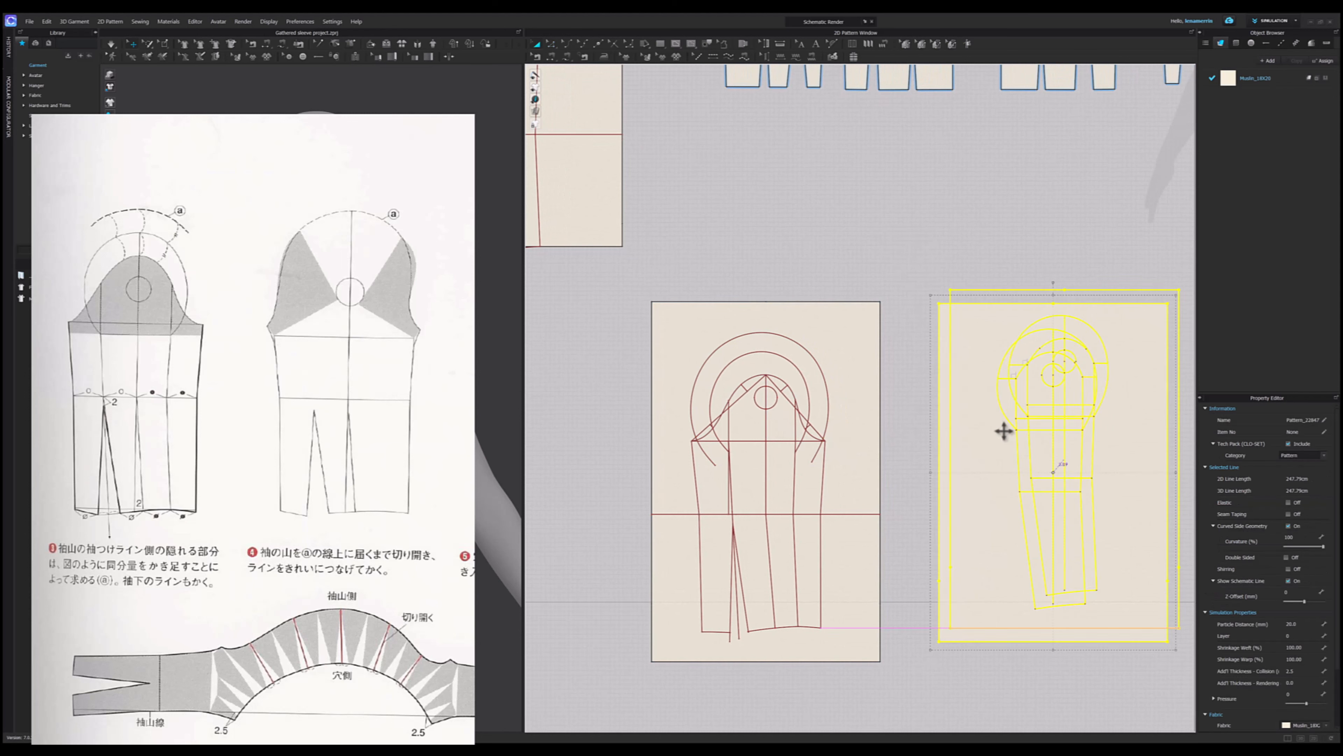
left_click_drag(1036, 321, 1176, 261)
scroll(861, 430, "down", 4)
scroll(819, 501, "up", 3)
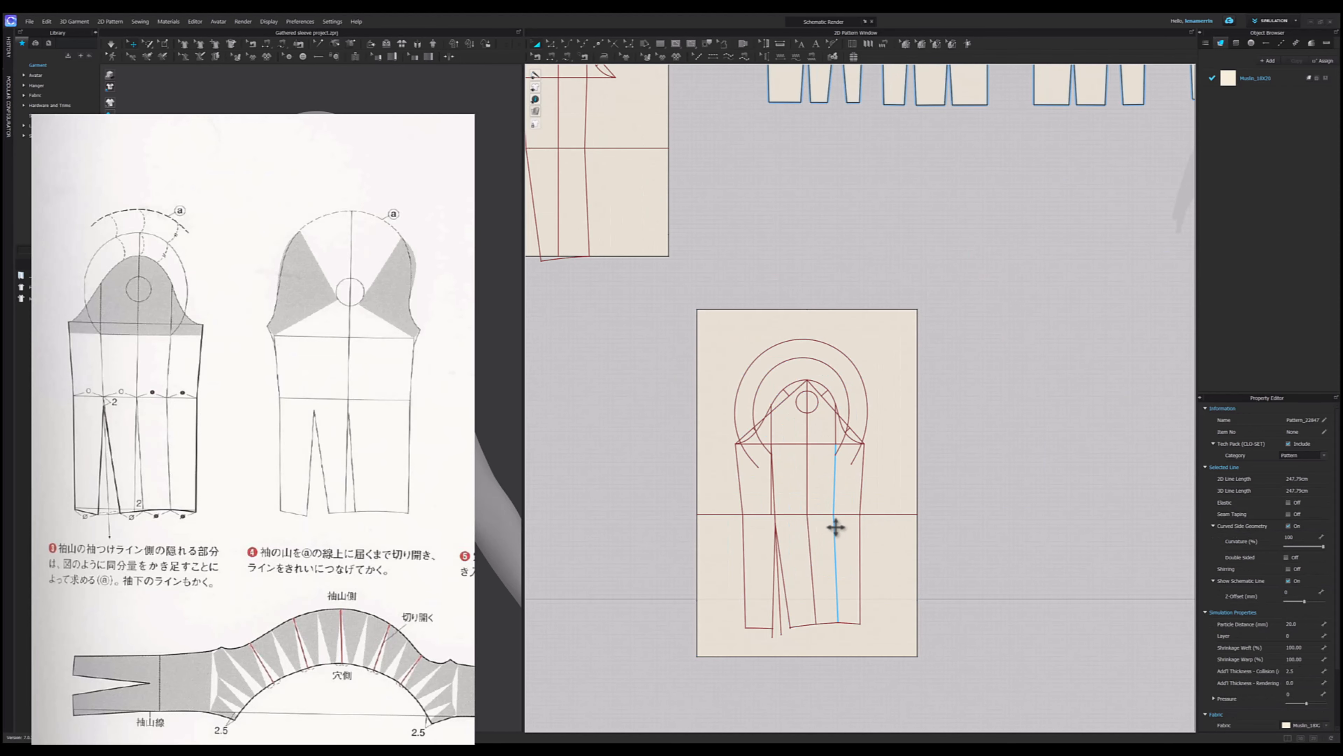
- Trace the unfolded sleeve's cap curve, underarm lines, hem and slit edges as a separate pattern with its internal lines, placed beside the draft
scroll(748, 456, "up", 2)
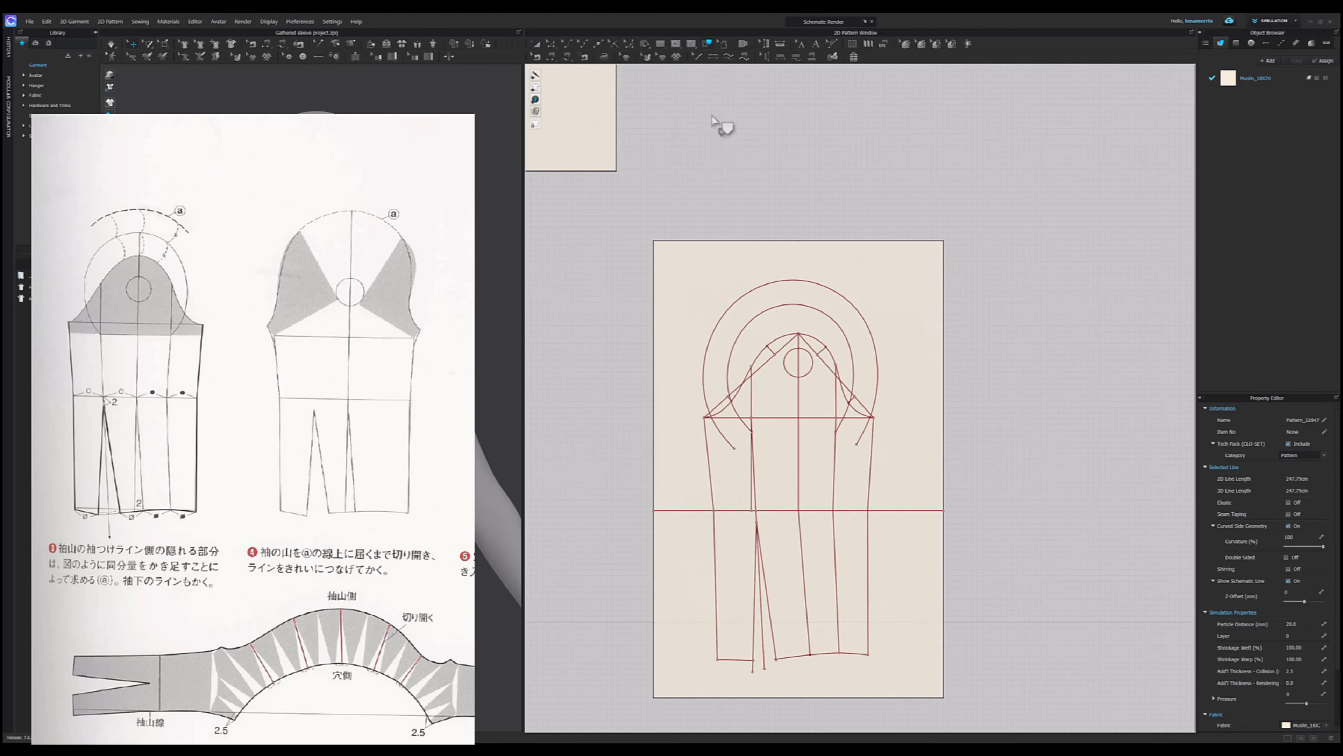
left_click(725, 412)
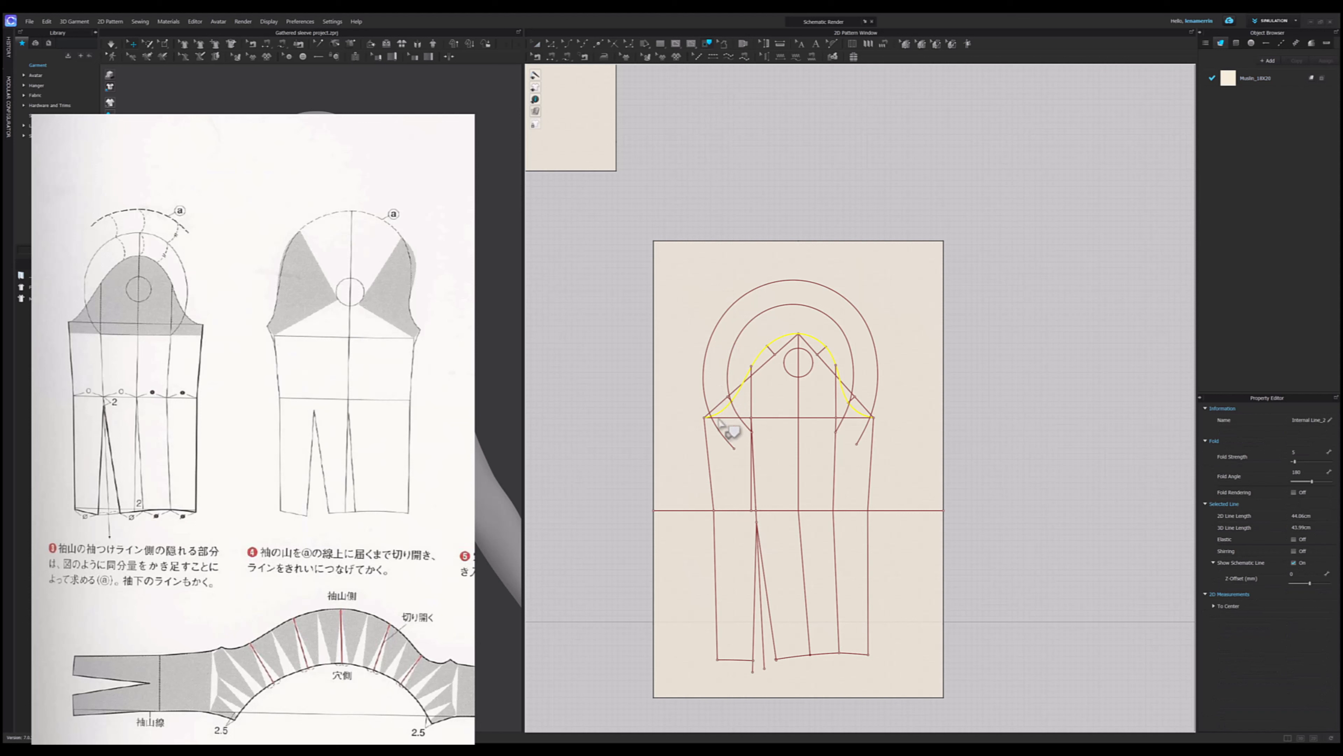
left_click(715, 545, "shift")
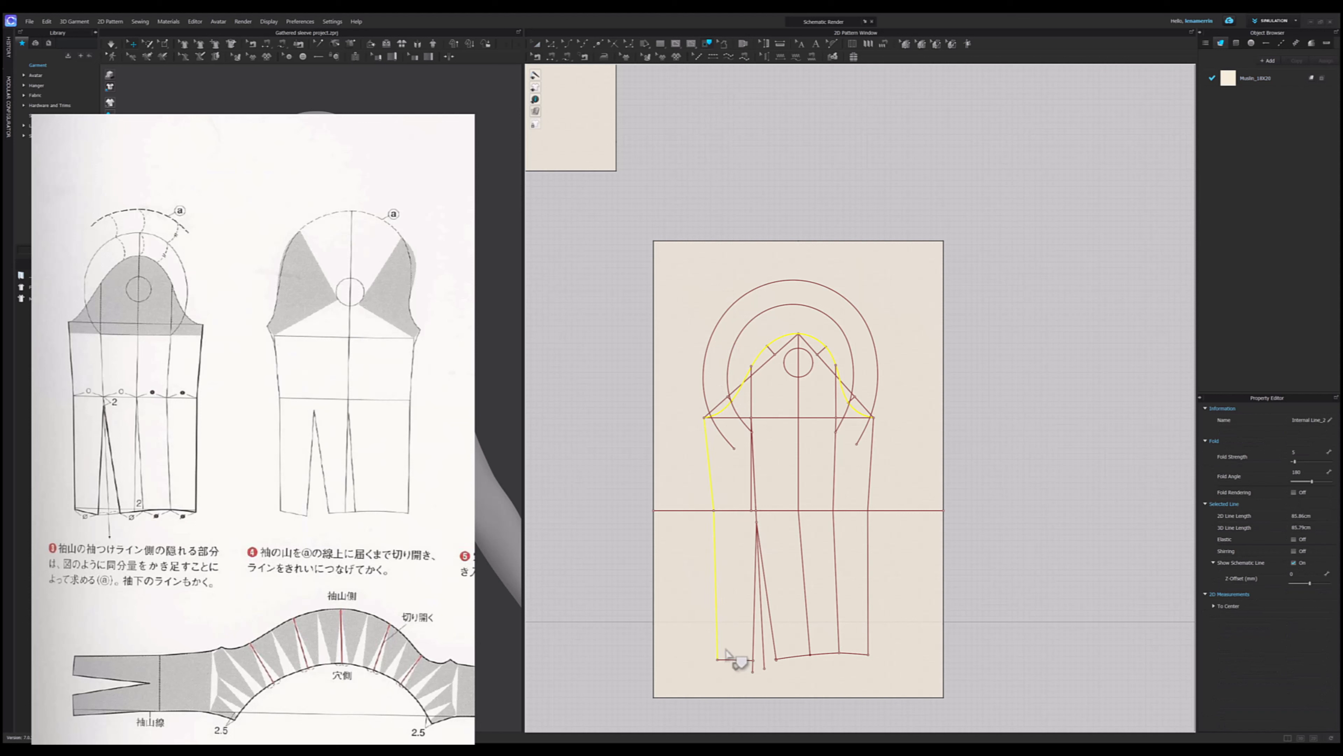
left_click(743, 660, "shift")
left_click(753, 656, "shift")
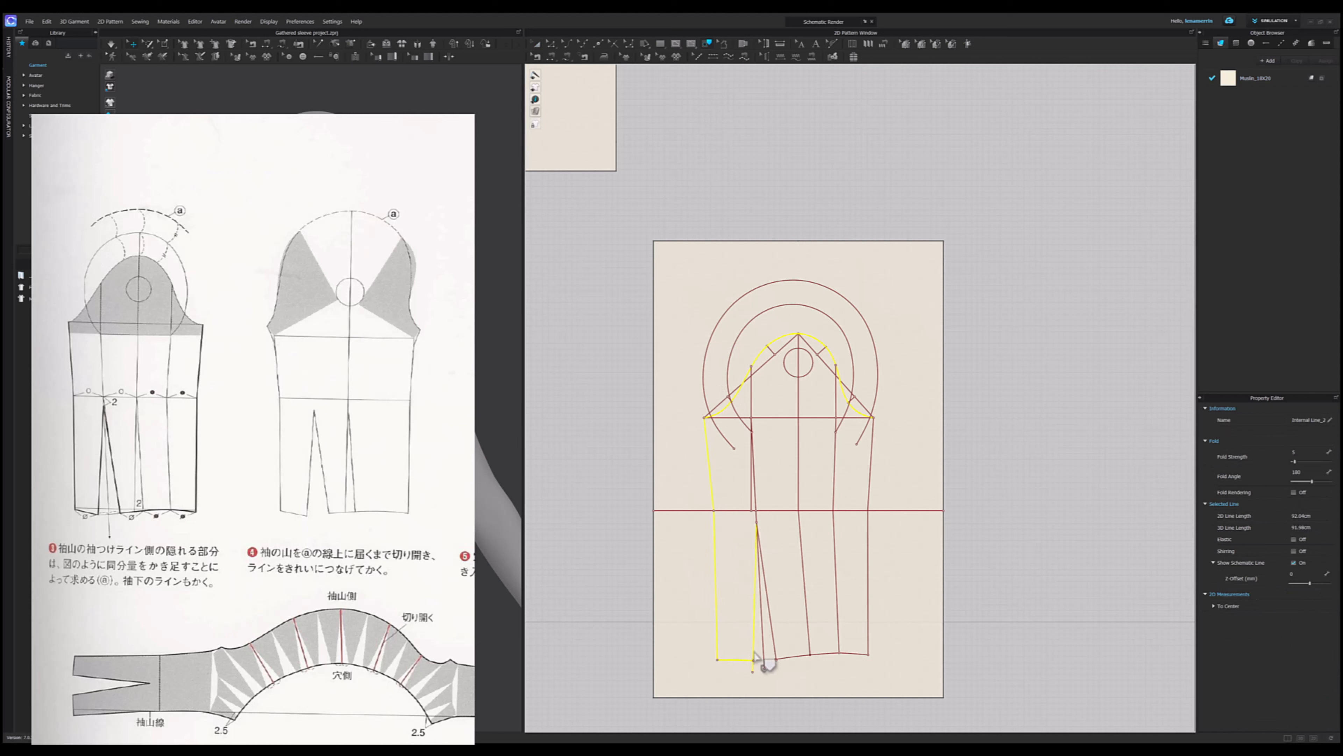
left_click(774, 648, "shift")
left_click(803, 656, "shift")
left_click(825, 653, "shift")
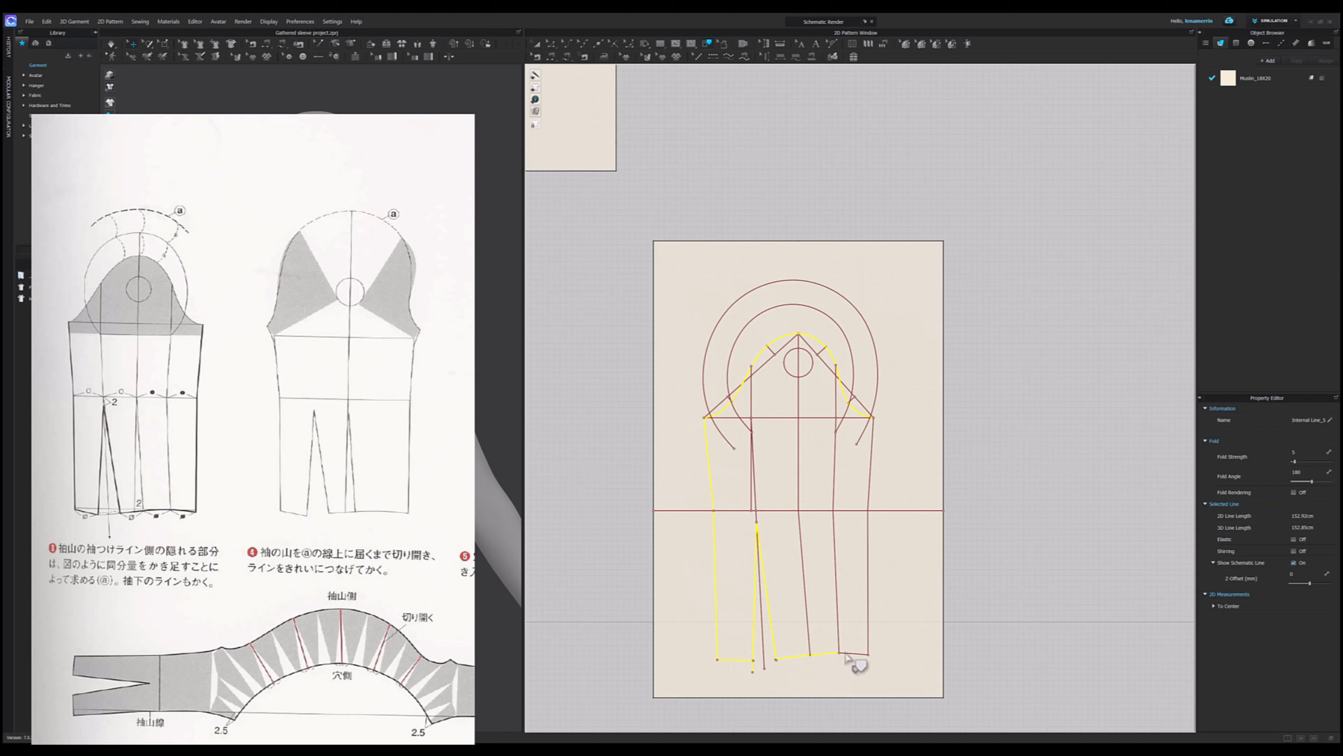
left_click(868, 638, "shift")
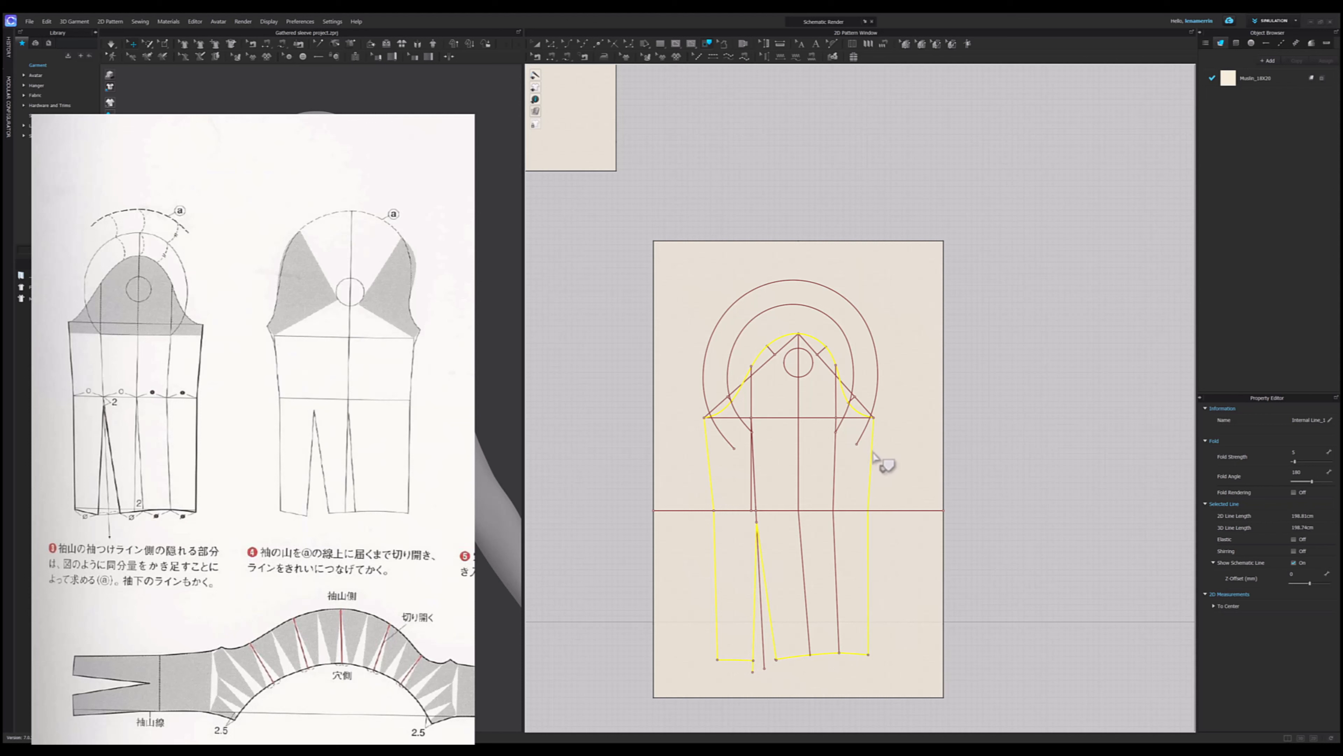
right_click(873, 453)
left_click(884, 457)
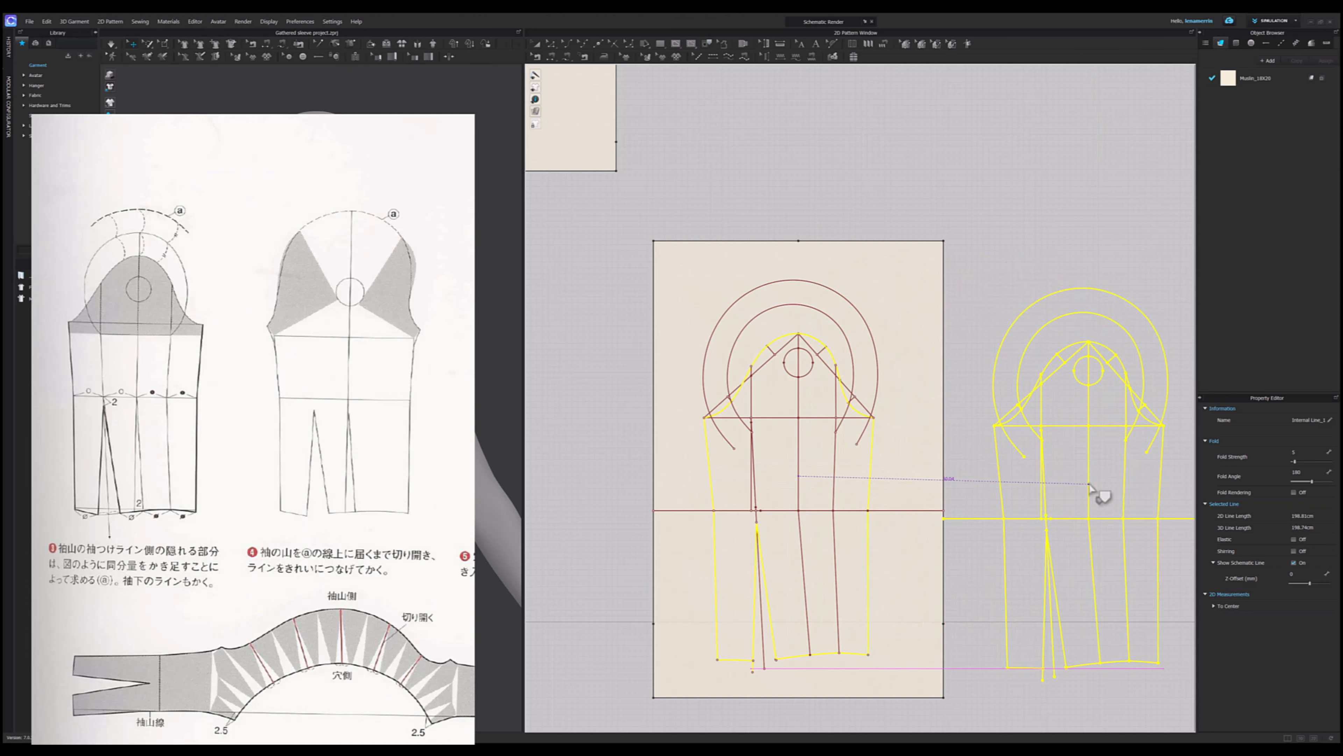
left_click(1090, 485)
scroll(632, 365, "down", 4)
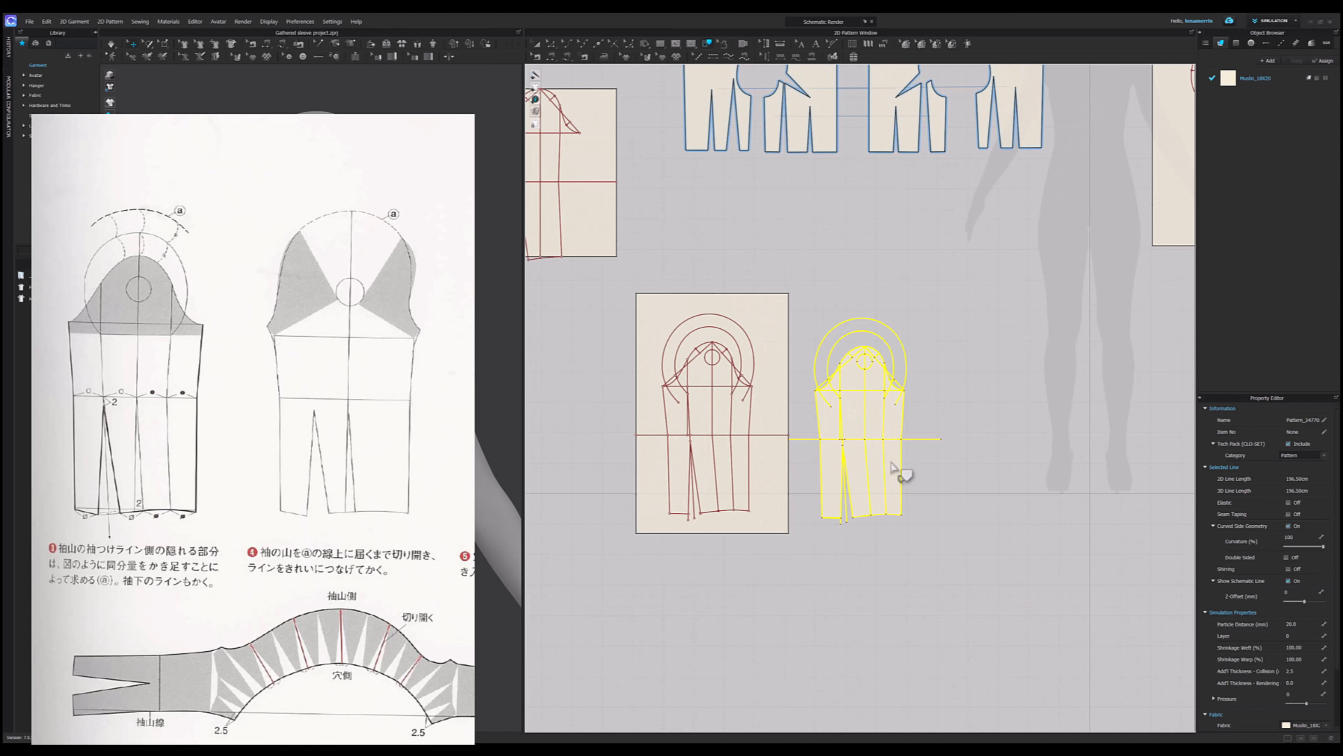
- Delete all internal lines inside the traced sleeve copy, keeping its outline by locking pattern outlines and unlocking them again
right_click(967, 423)
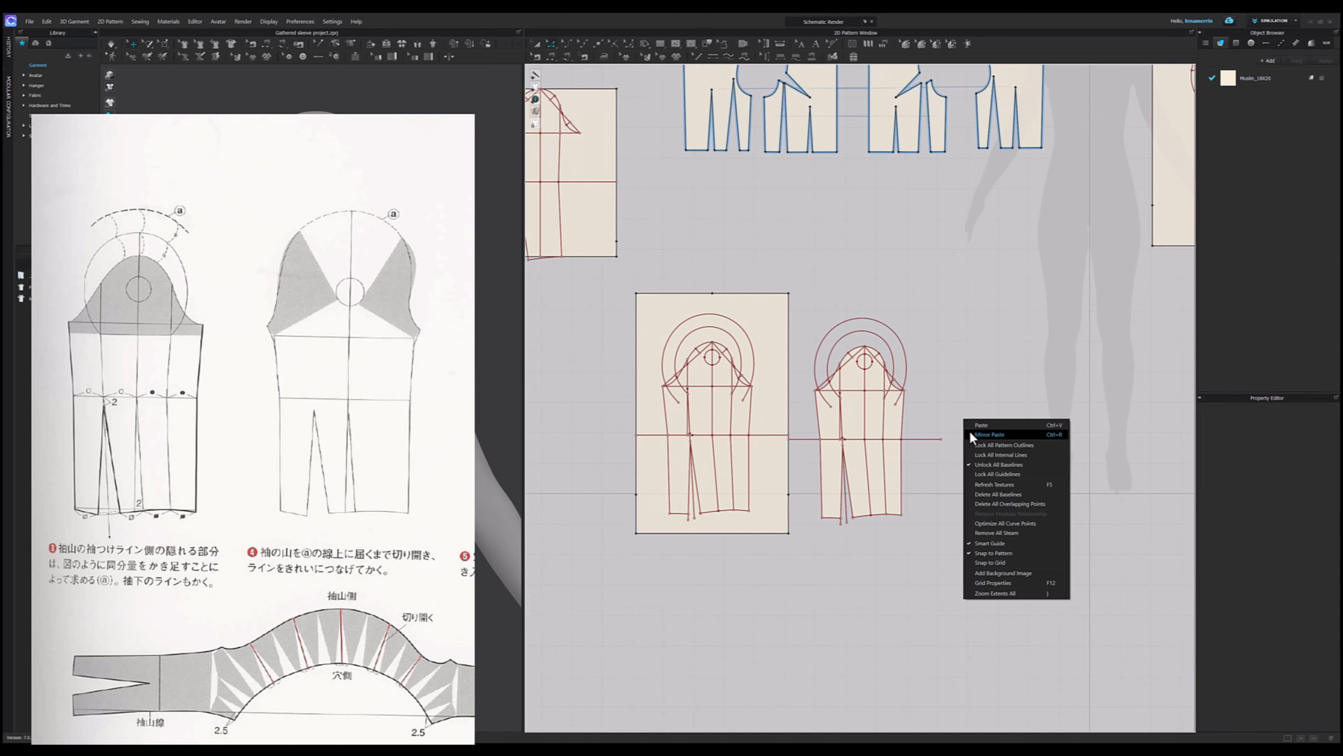
left_click(1017, 444)
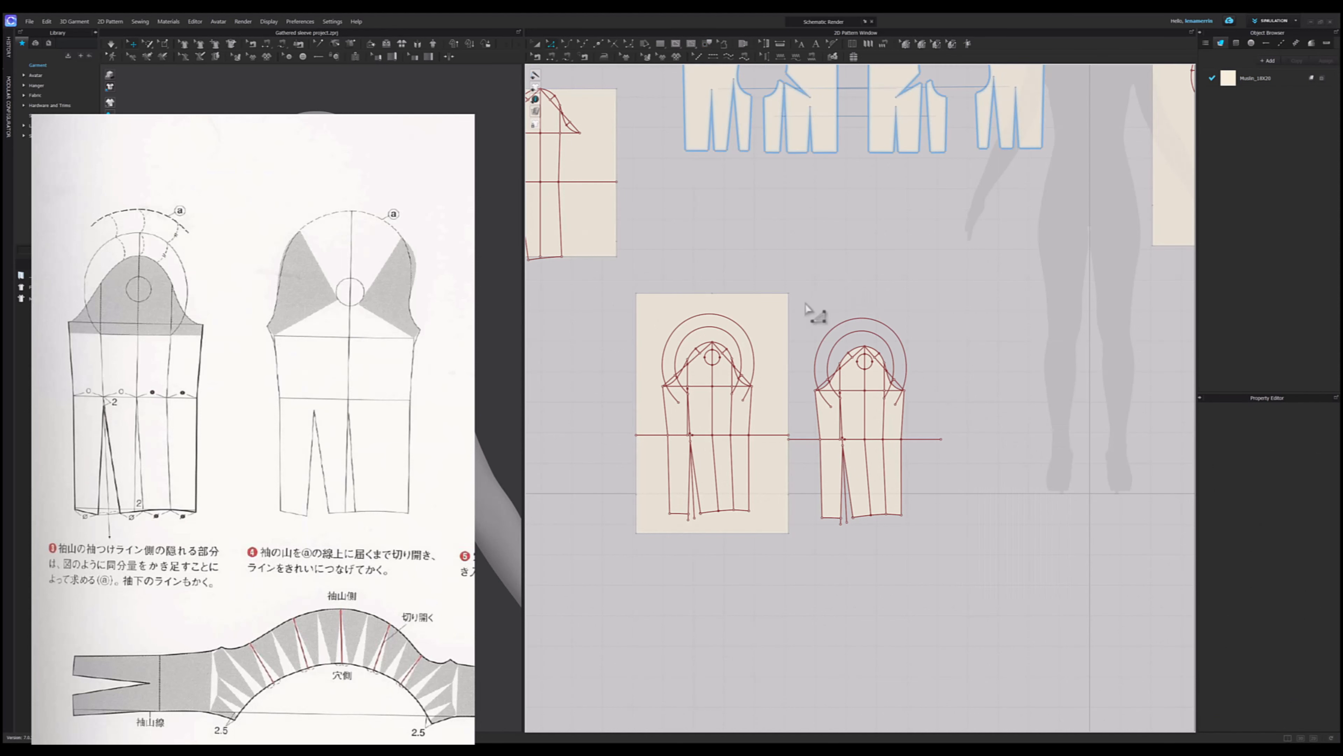
left_click_drag(792, 319, 1023, 553)
key("Delete")
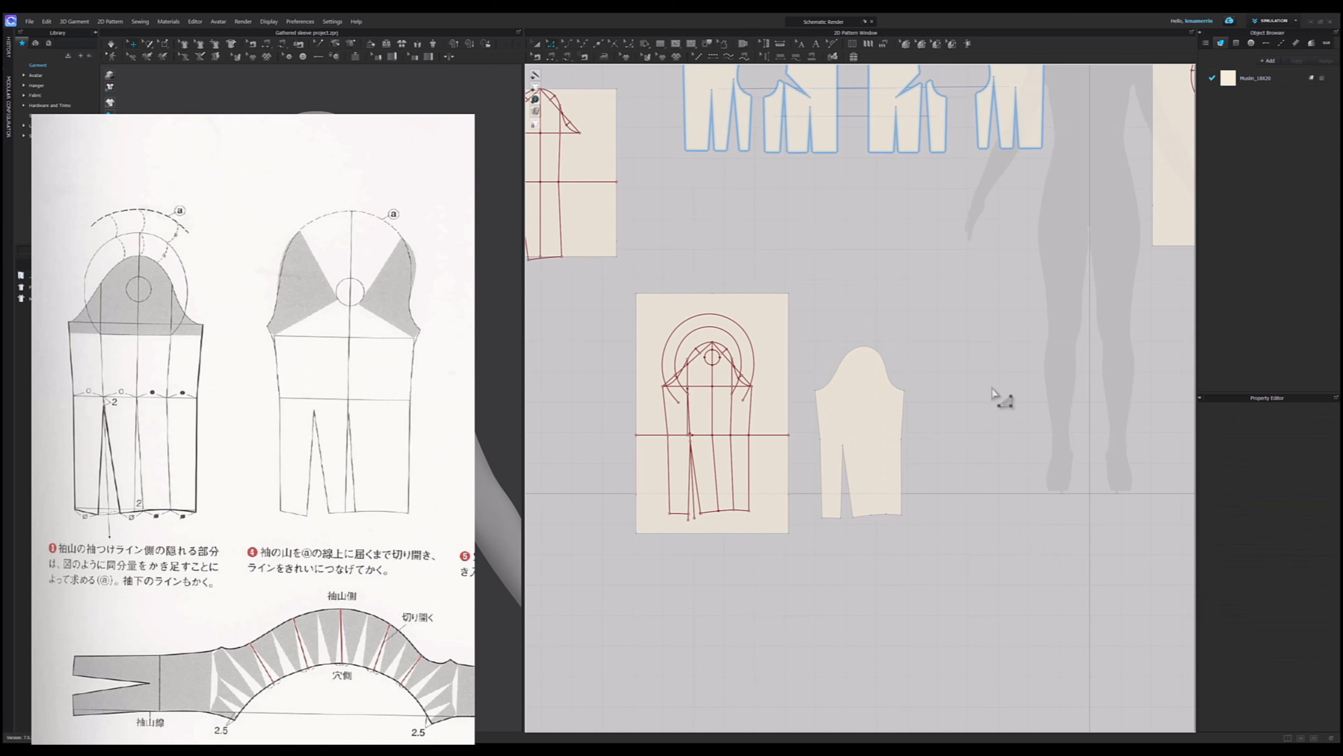
right_click(1005, 394)
left_click(1036, 412)
- Move the cleaned sleeve outline back over the unfolded sleeve draft so its cap and underarm points align
scroll(793, 428, "up", 3)
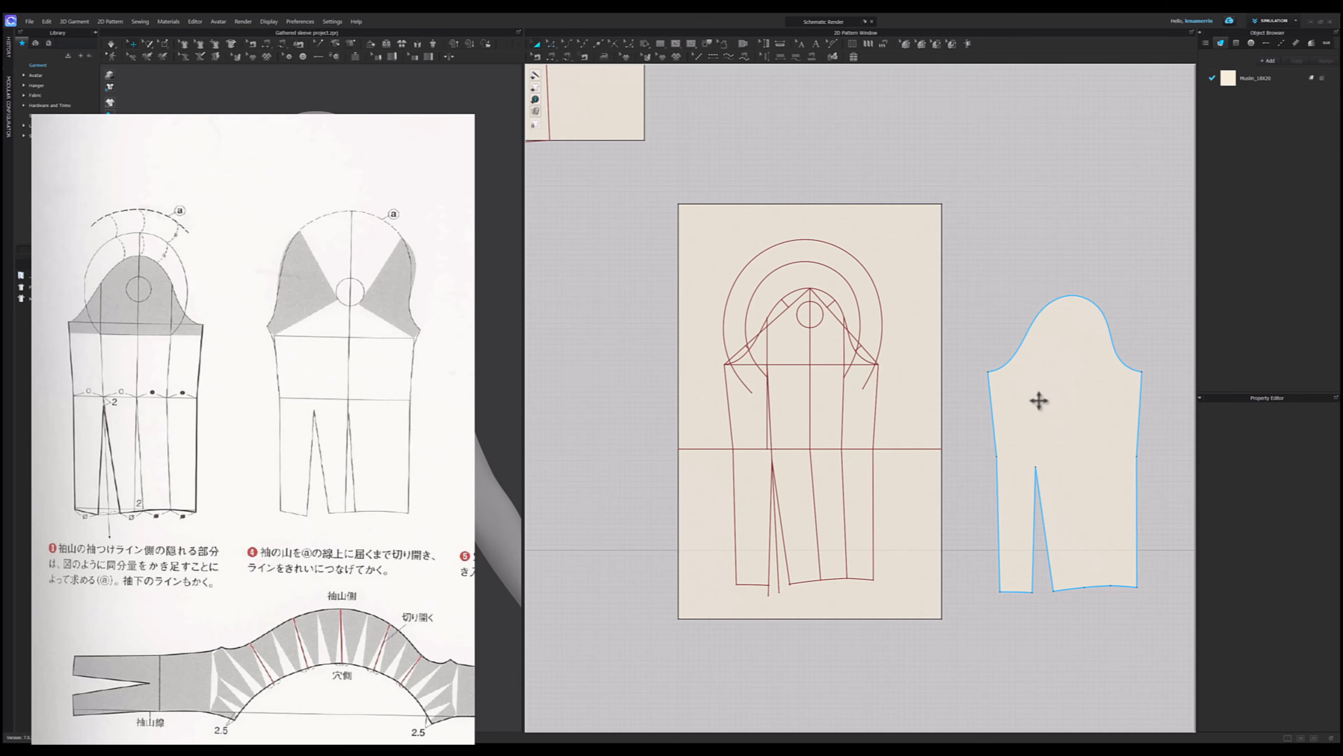
left_click_drag(1041, 393, 722, 324)
scroll(820, 451, "up", 5)
scroll(754, 457, "down", 5)
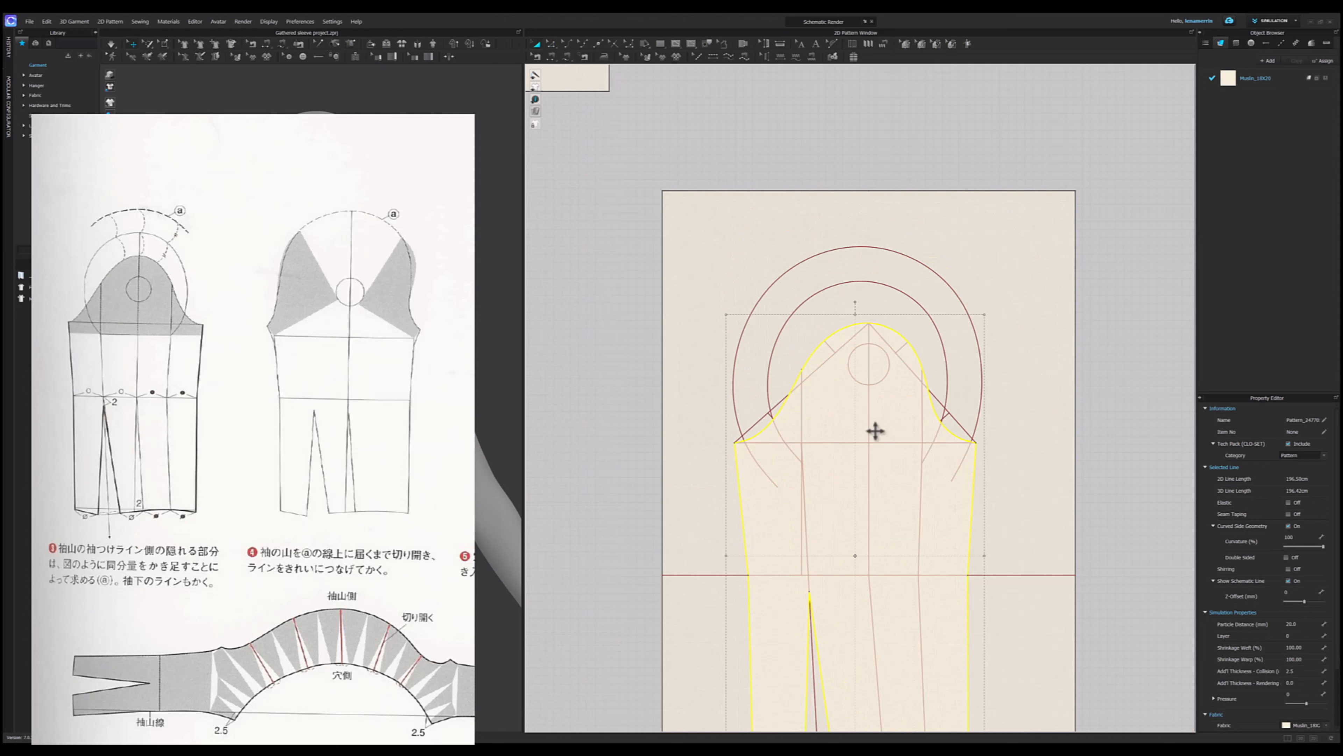
left_click(1125, 349)
- Draw internal lines between the sleeve's underarm corners and from the cap's highest point straight down to that base line
key("g")
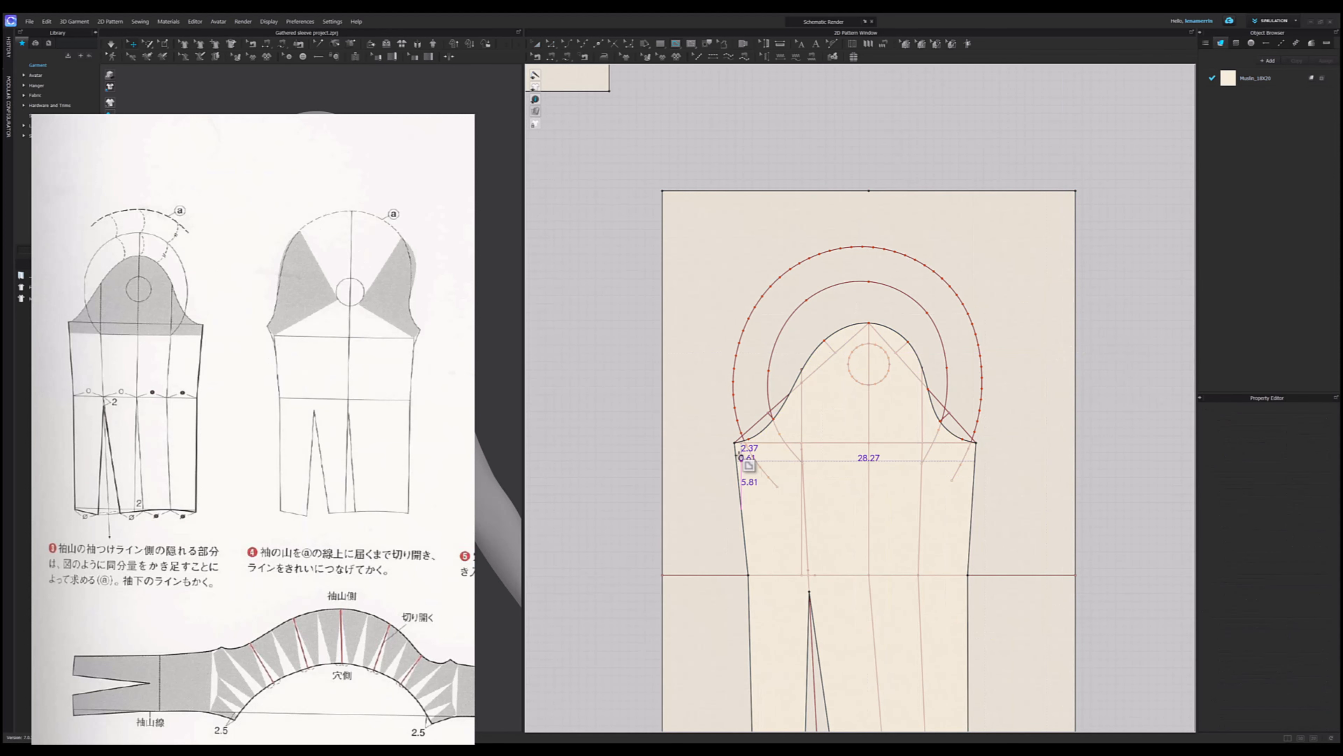
double_click(976, 442)
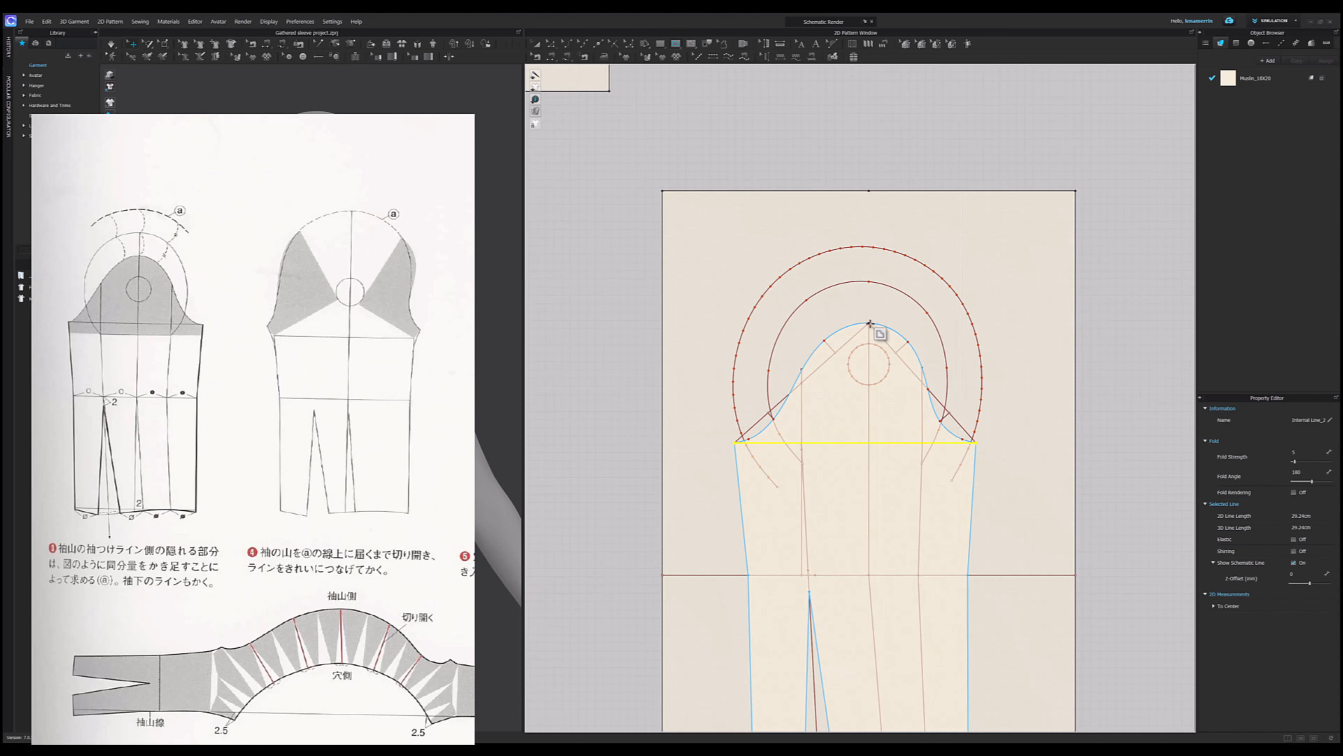
left_click(869, 323)
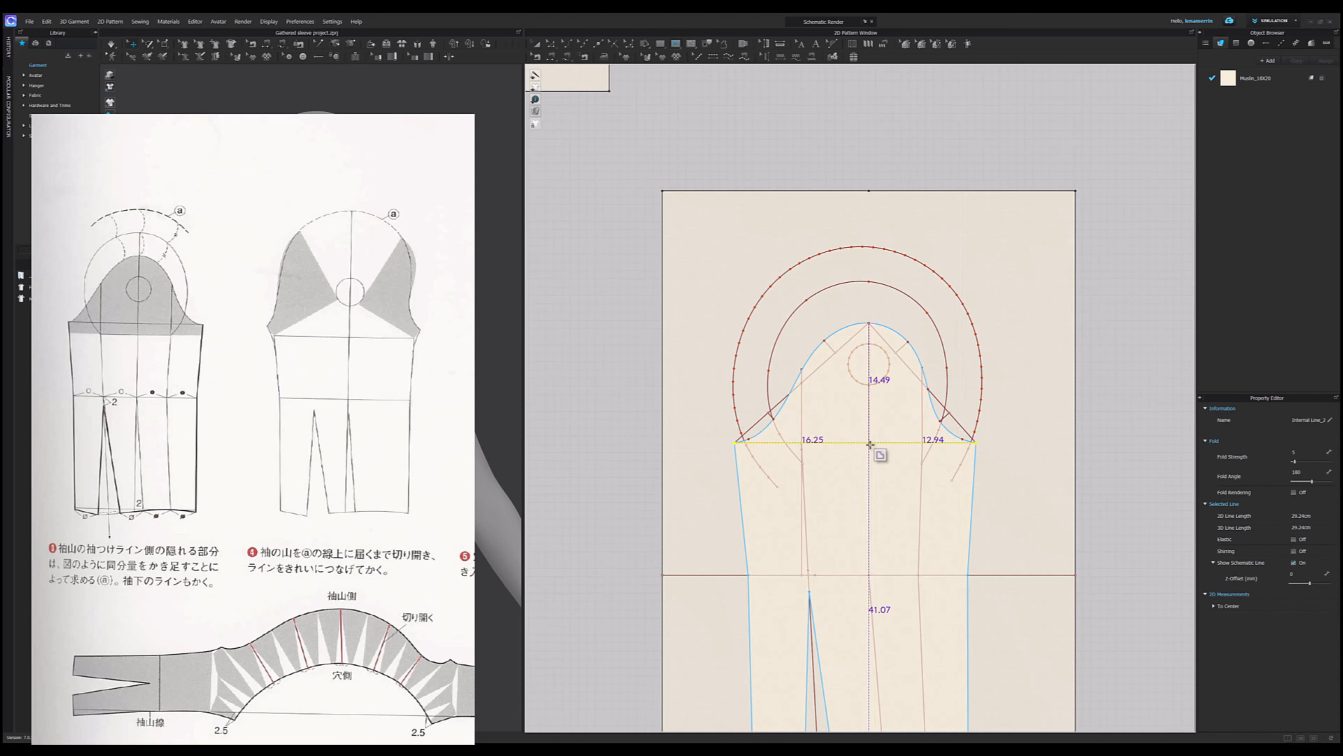
double_click(871, 443)
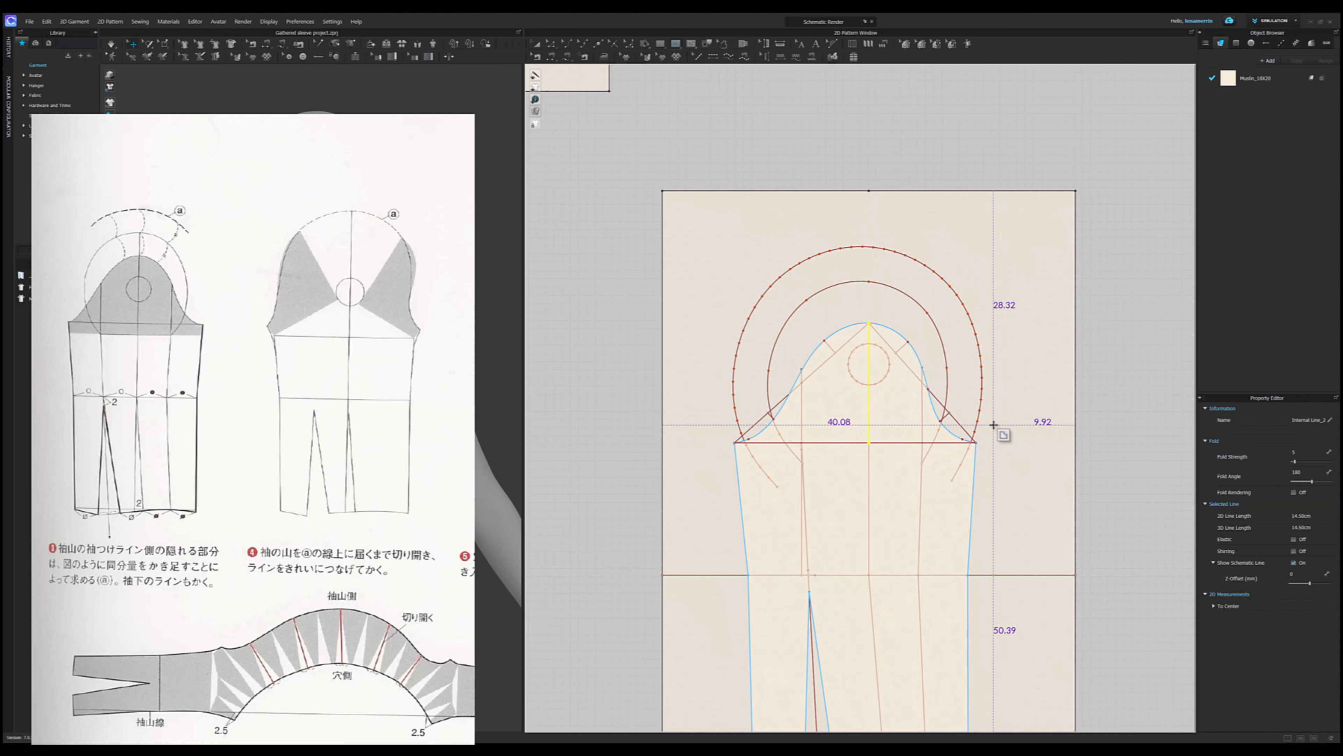
- Cut the sleeve along both internal lines into two cap halves and a lower body
left_click(894, 445, "shift")
right_click(894, 446)
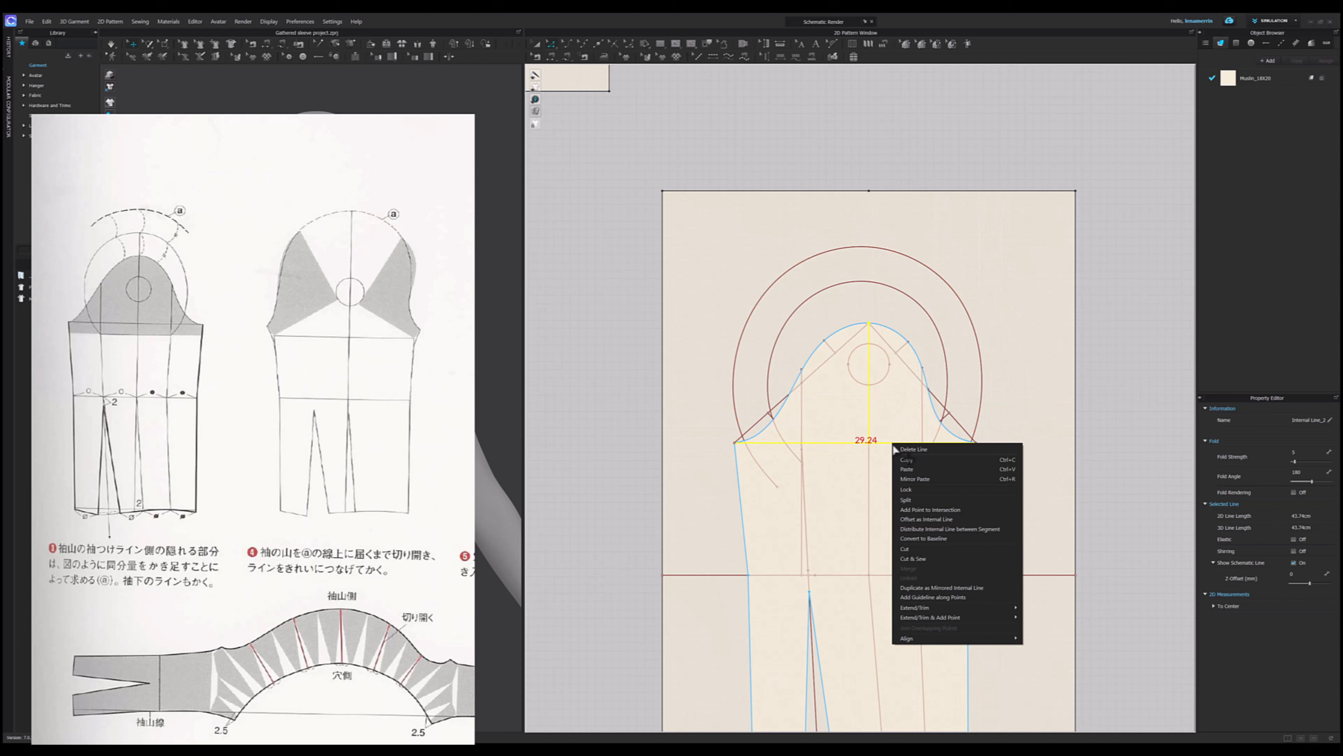
left_click(912, 548)
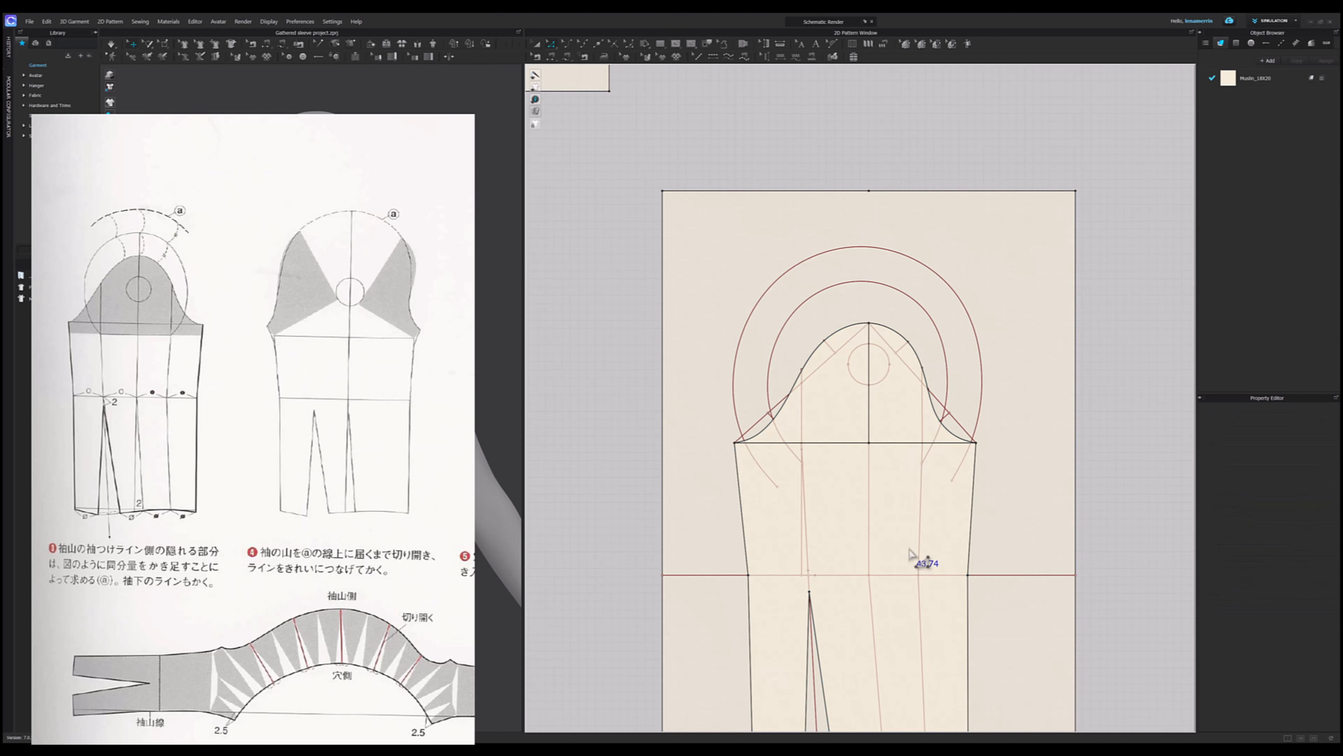
- Rotate the two cap halves outward about their underarm corners until their top points reach arc a
left_click(819, 405)
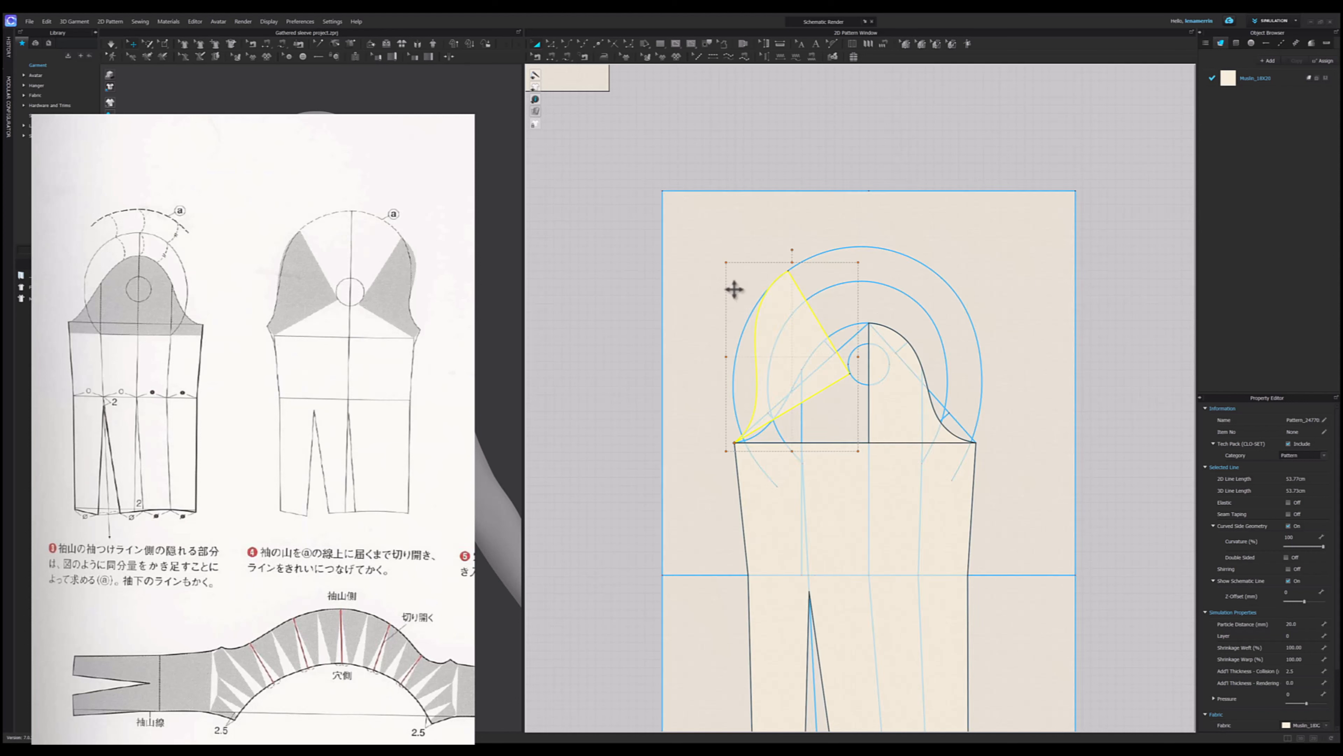
left_click(904, 403)
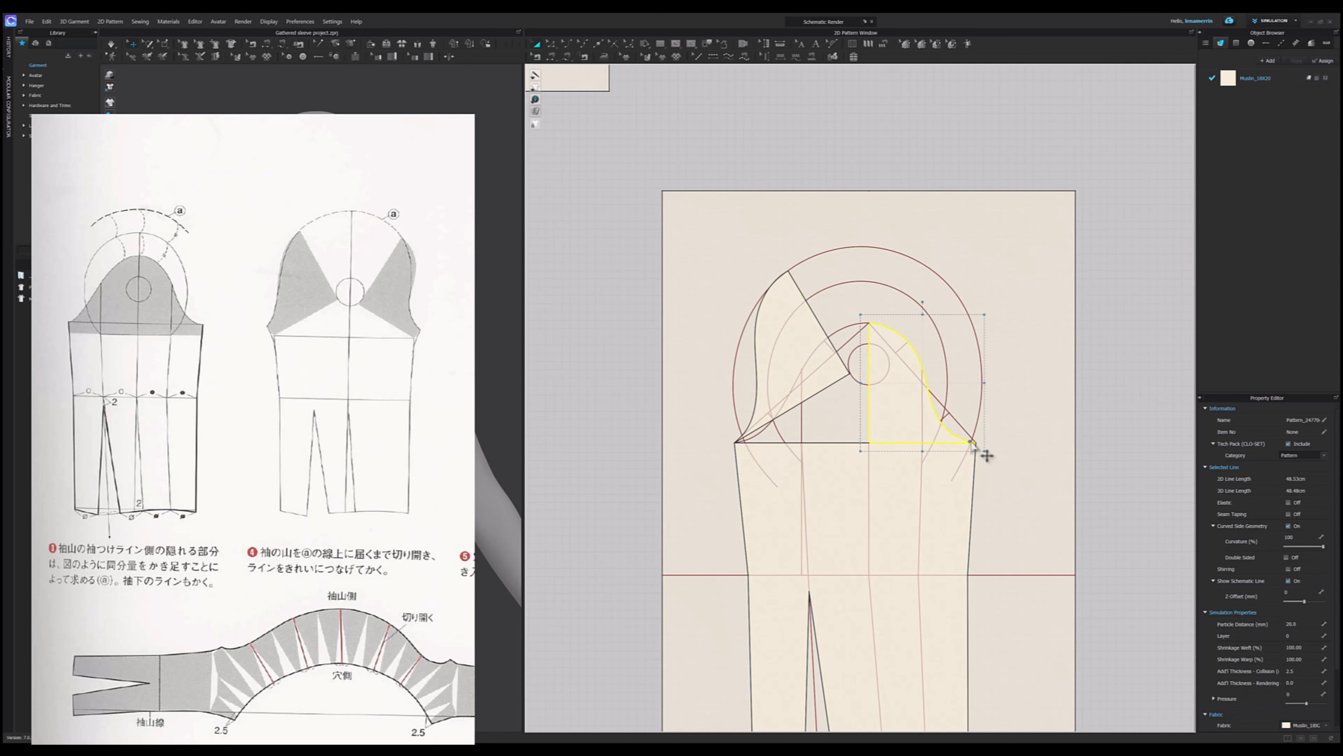
scroll(973, 445, "up", 2)
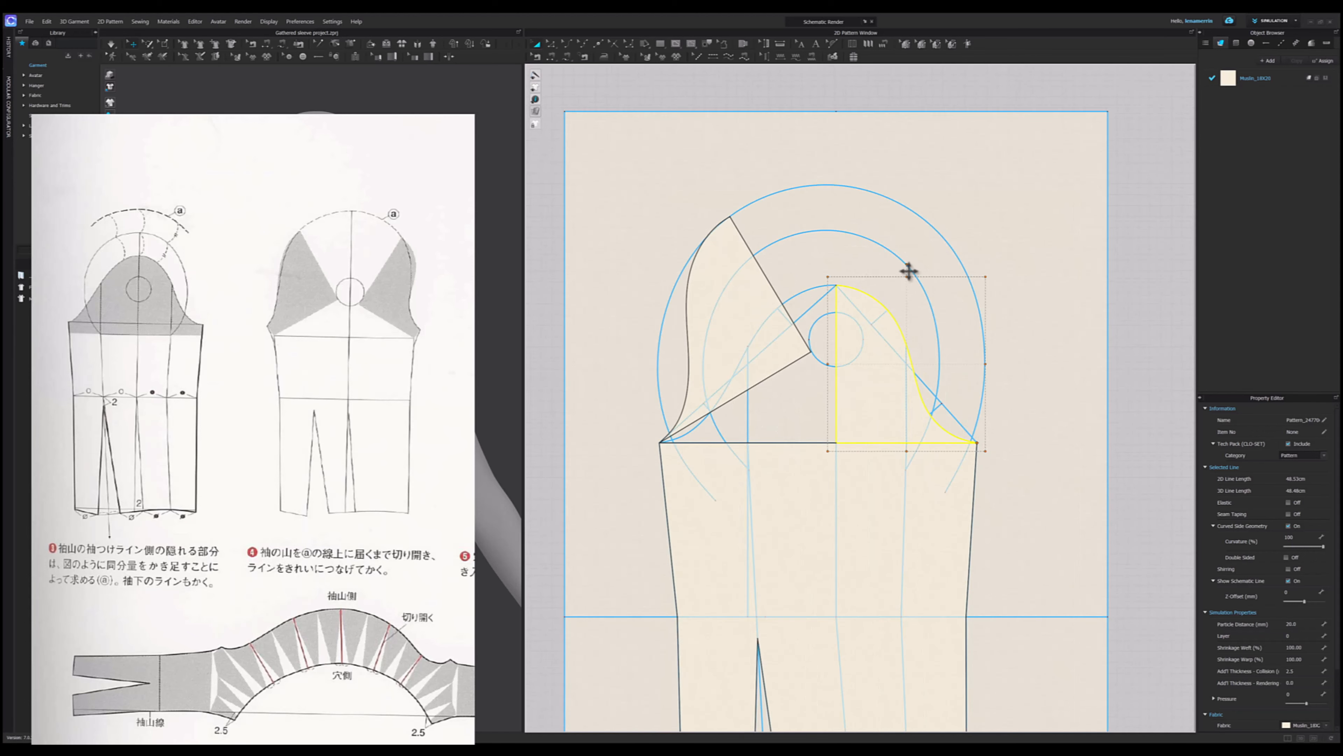
left_click_drag(909, 268, 1004, 300)
- Move both rotated cap halves and the lower sleeve body together off the draft into the free space beside it
scroll(778, 330, "down", 3)
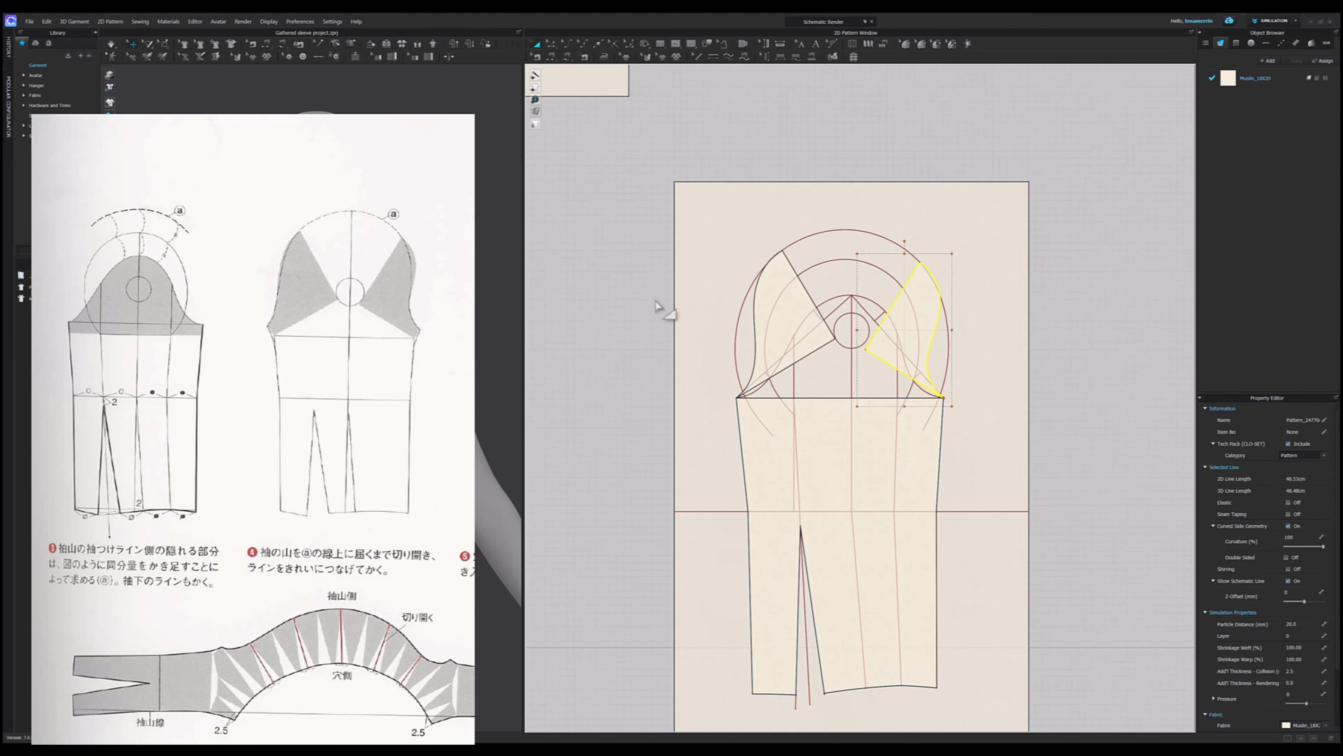
left_click(773, 339, "shift")
left_click(786, 433, "shift")
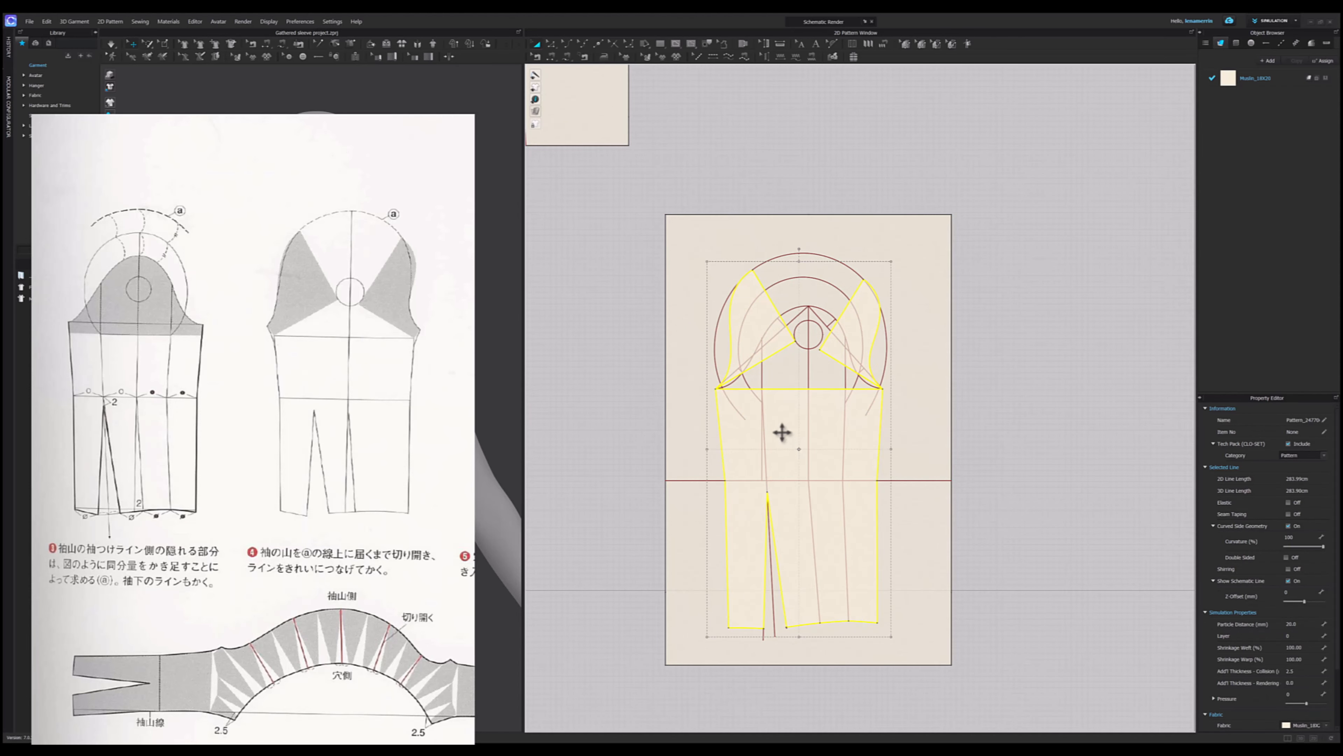
left_click_drag(776, 414, 1064, 423)
scroll(668, 395, "down", 1)
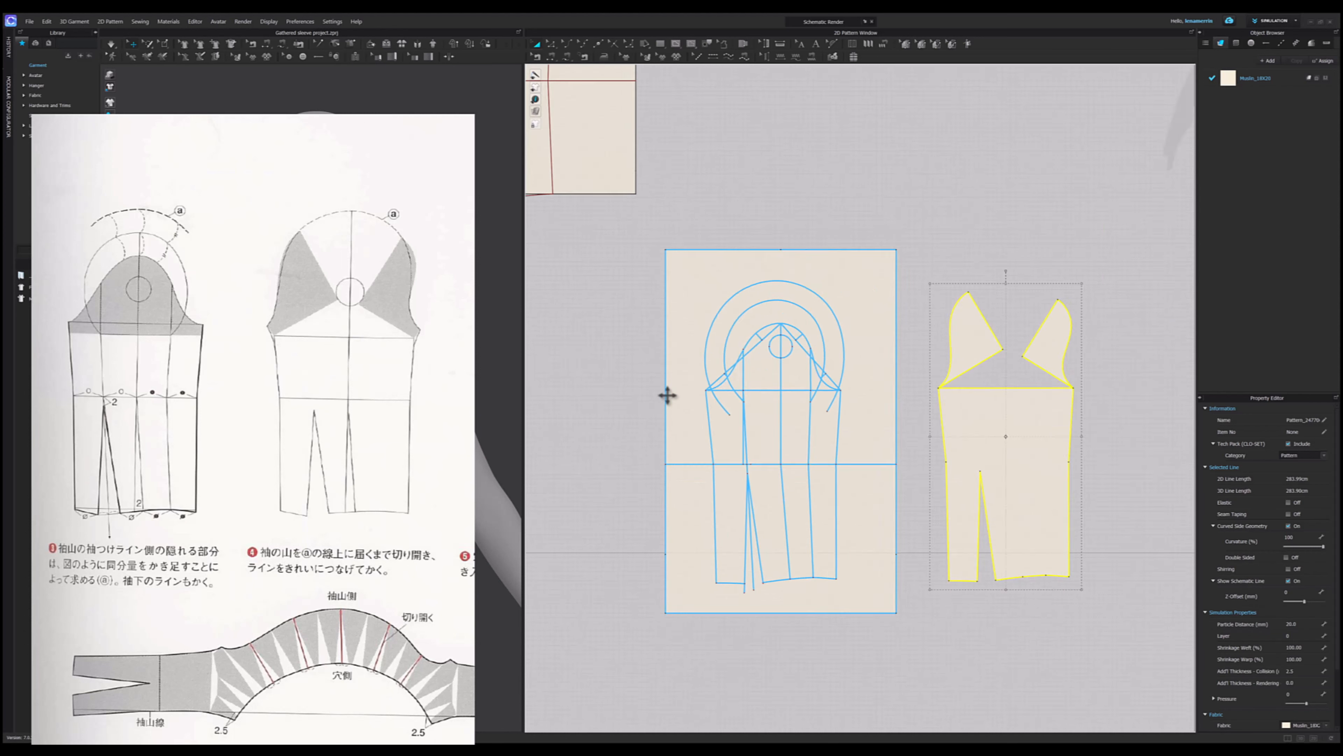
scroll(668, 395, "down", 2)
scroll(920, 403, "up", 2)
left_click(902, 368)
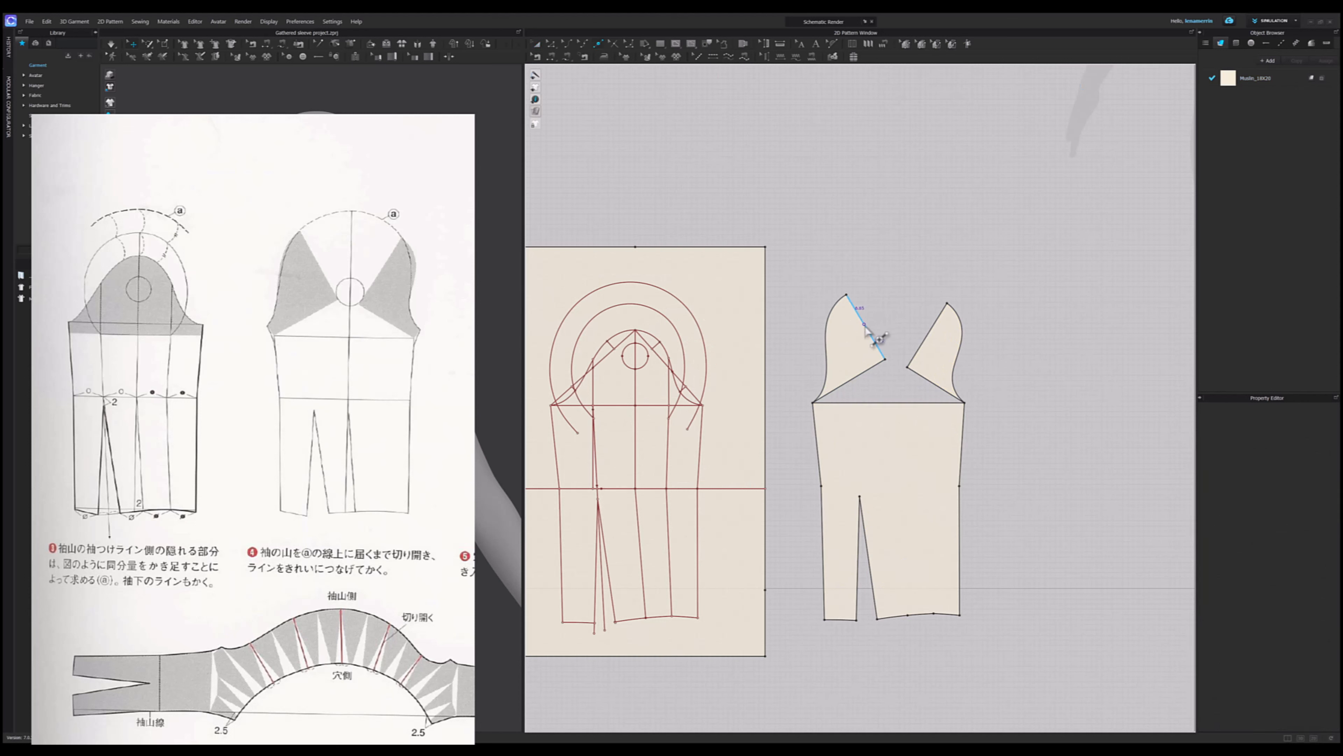
- Add a point near the middle of the slashed centre edge on each cap half
key("a")
left_click(934, 335)
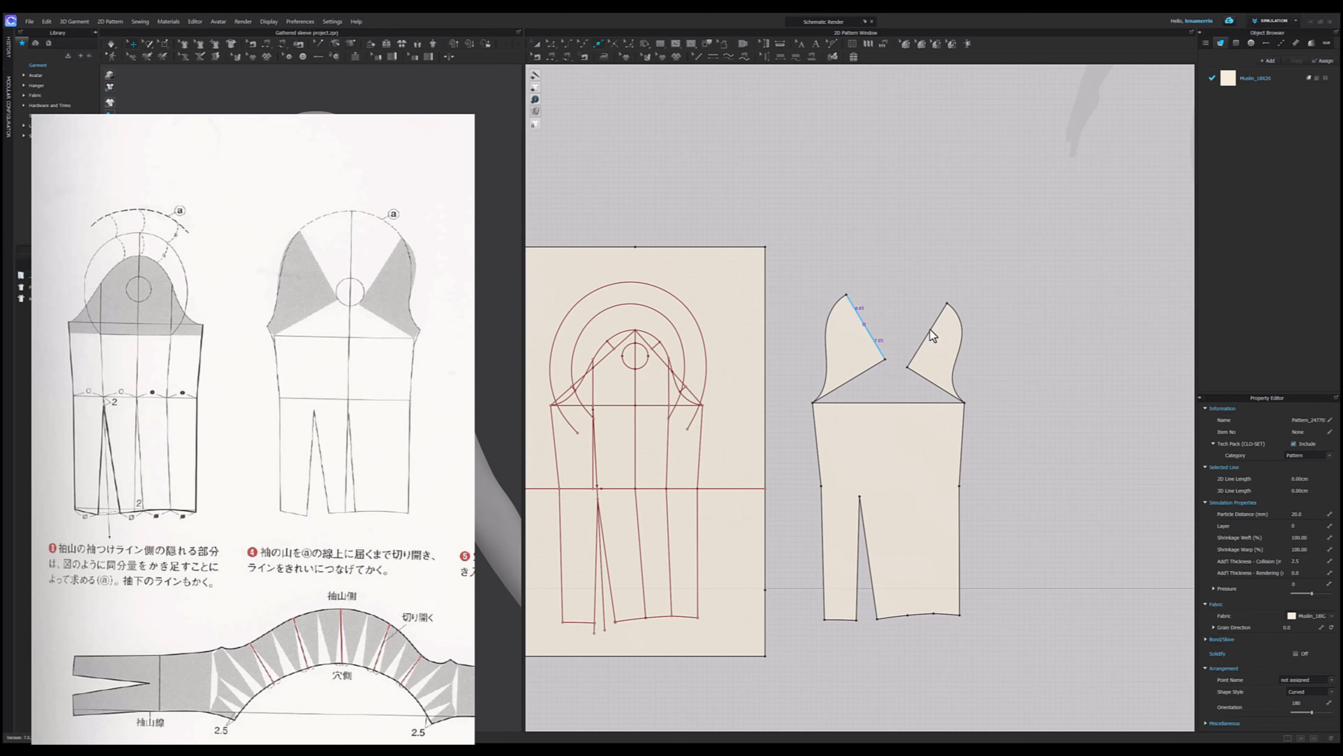
left_click(928, 333)
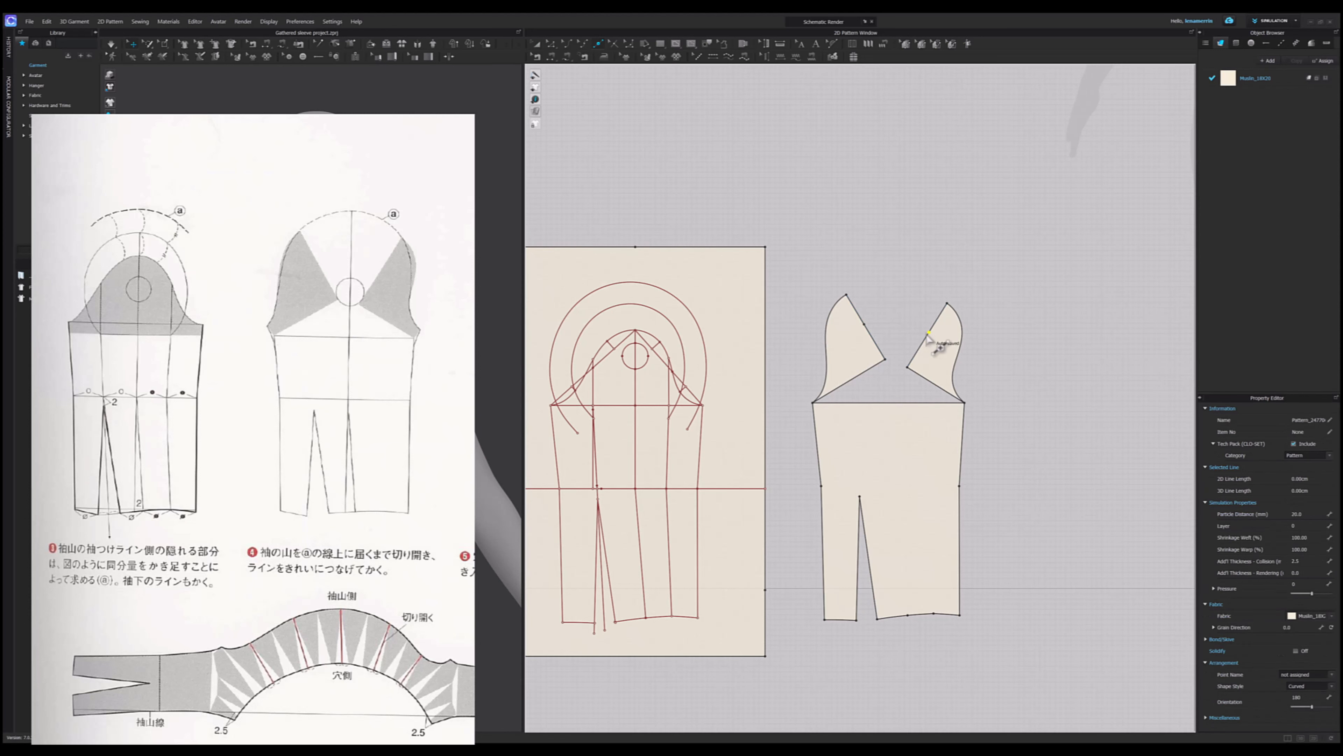
- Move the right cap half's added point and inner corner onto the left half's matching points to close the gap
key("z")
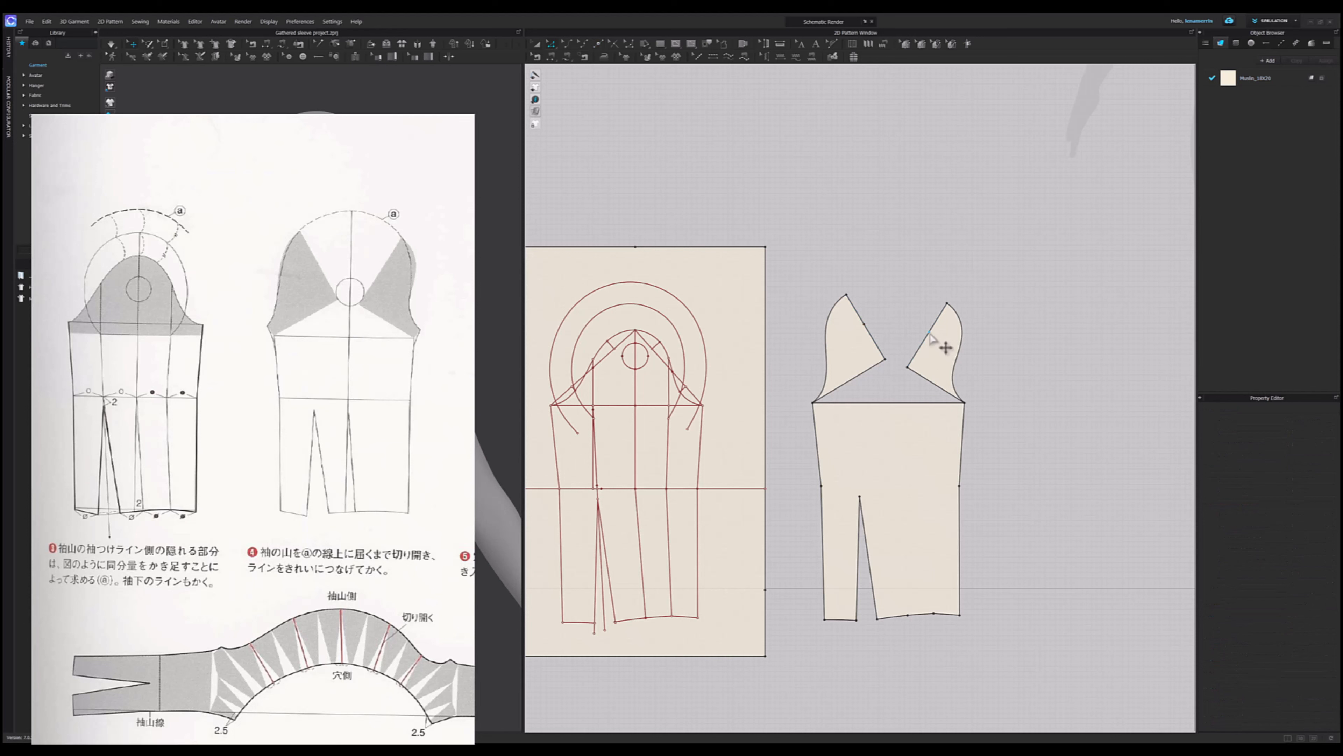
left_click_drag(929, 334, 864, 324)
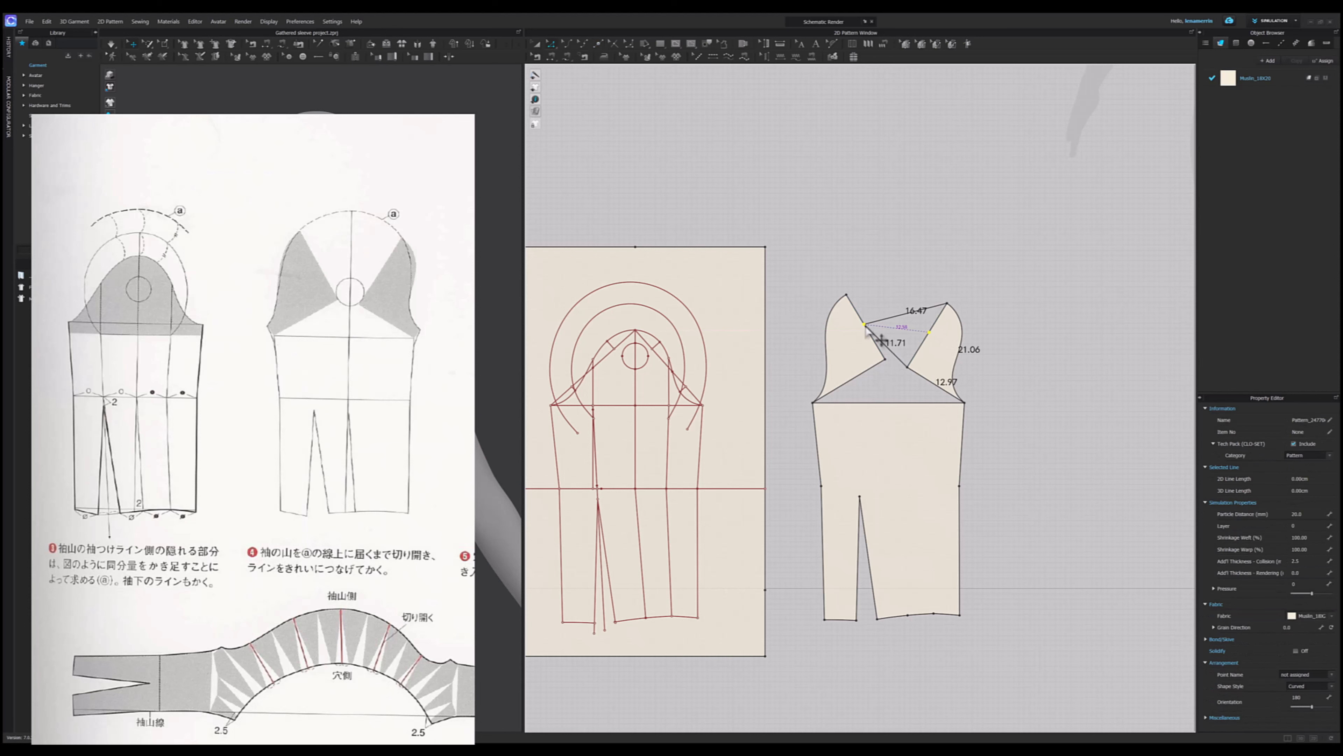
left_click(909, 376)
- Move the right cap half clear of the left one and merge the two halves along their matching centre edges
scroll(885, 355, "up", 1)
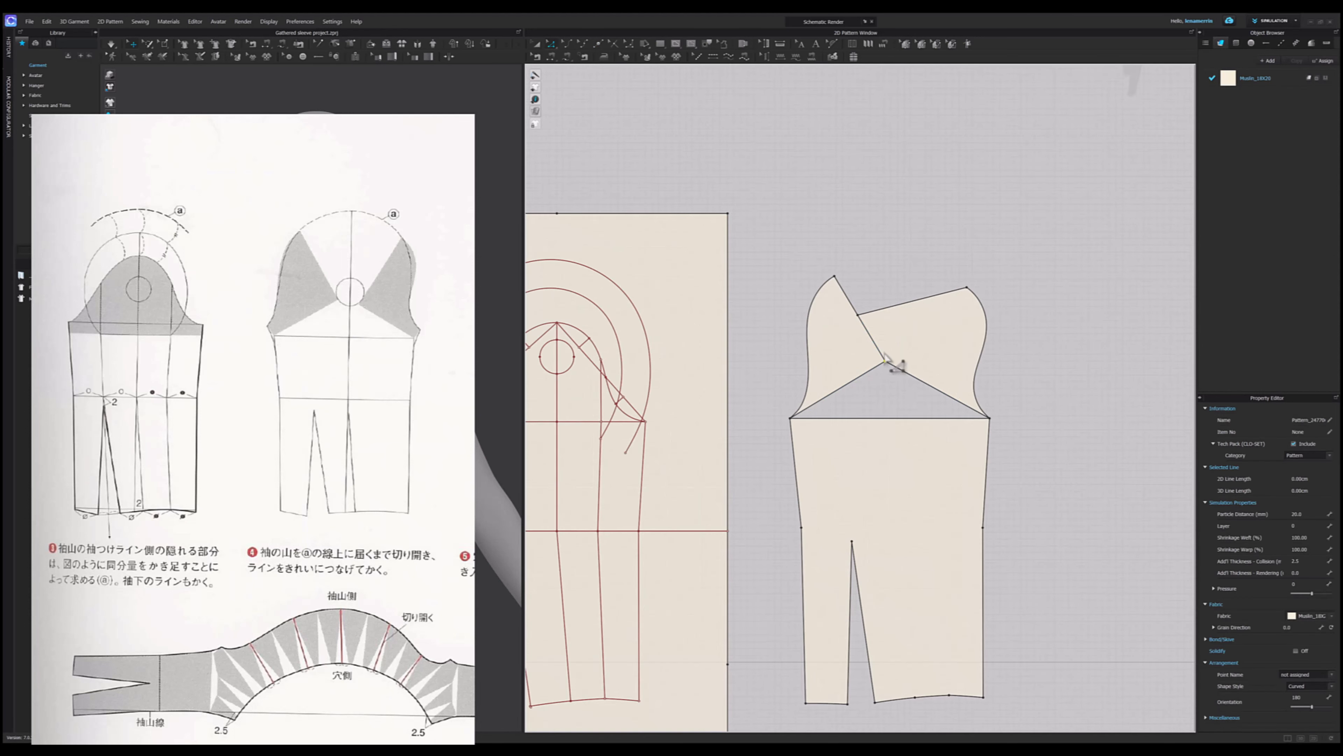
key("a")
left_click_drag(927, 337, 941, 301)
left_click(867, 220)
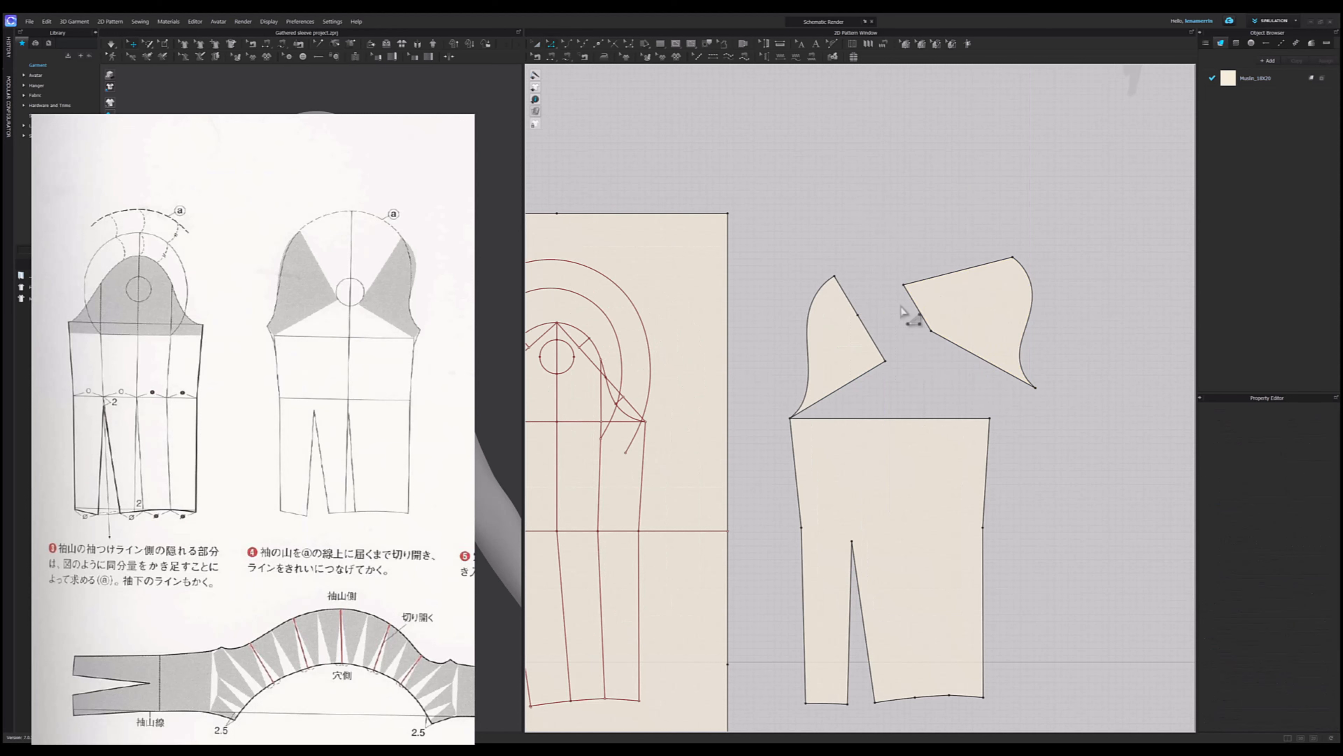
left_click(921, 314)
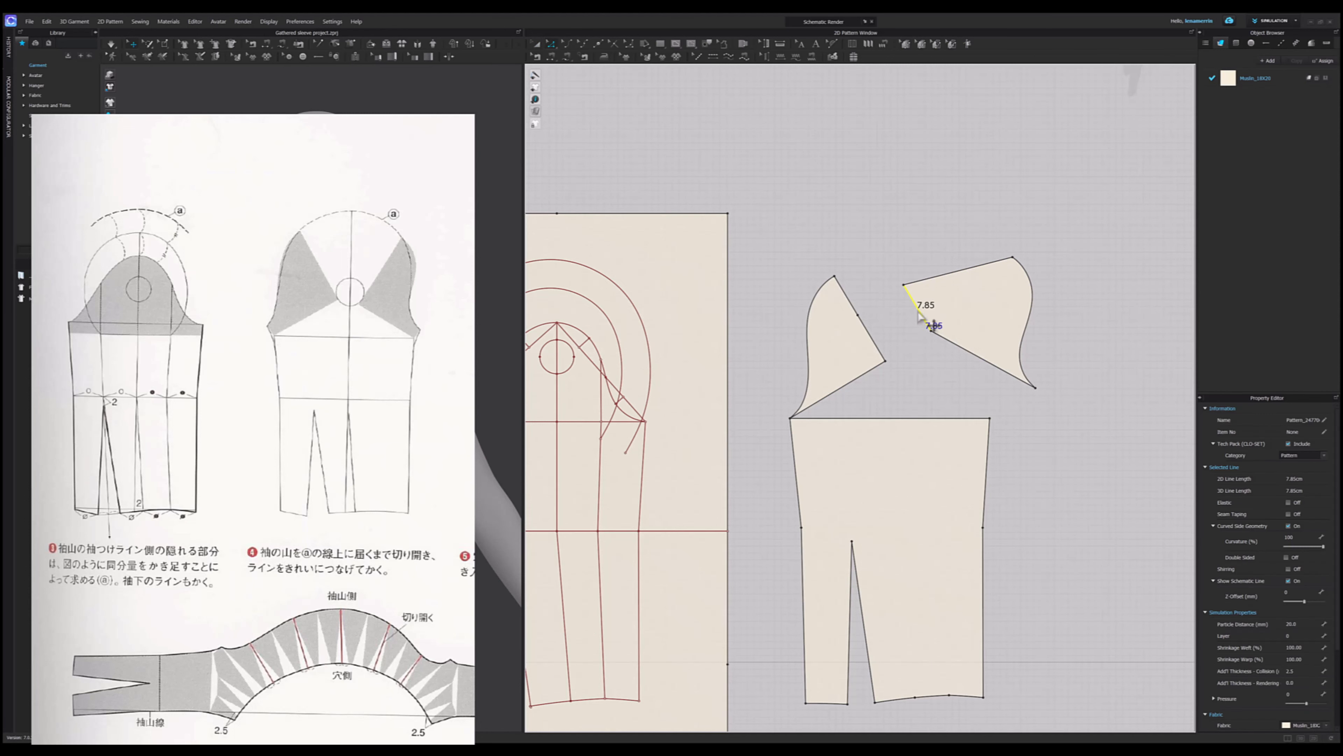
right_click(872, 341)
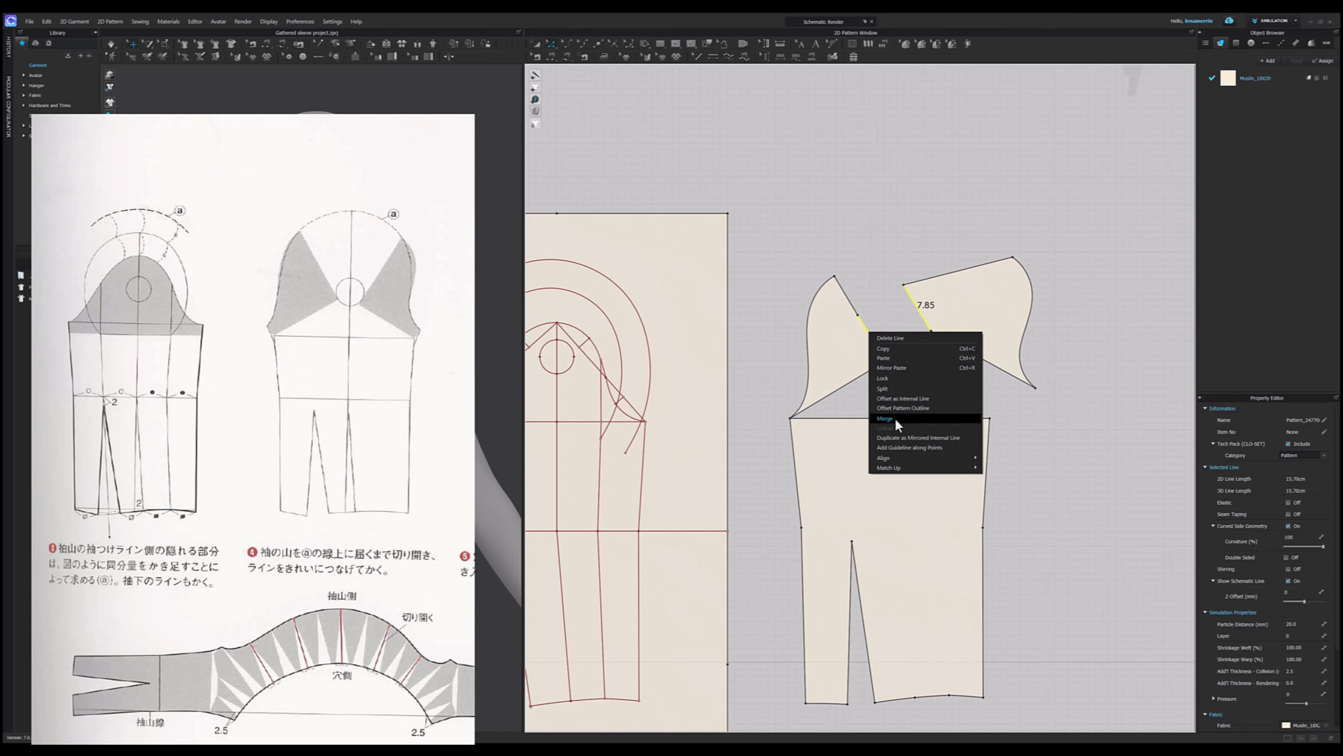
left_click(899, 418)
- Delete the merged cap's inner points on its lower and upper edges so both edges run straight
left_click(881, 380)
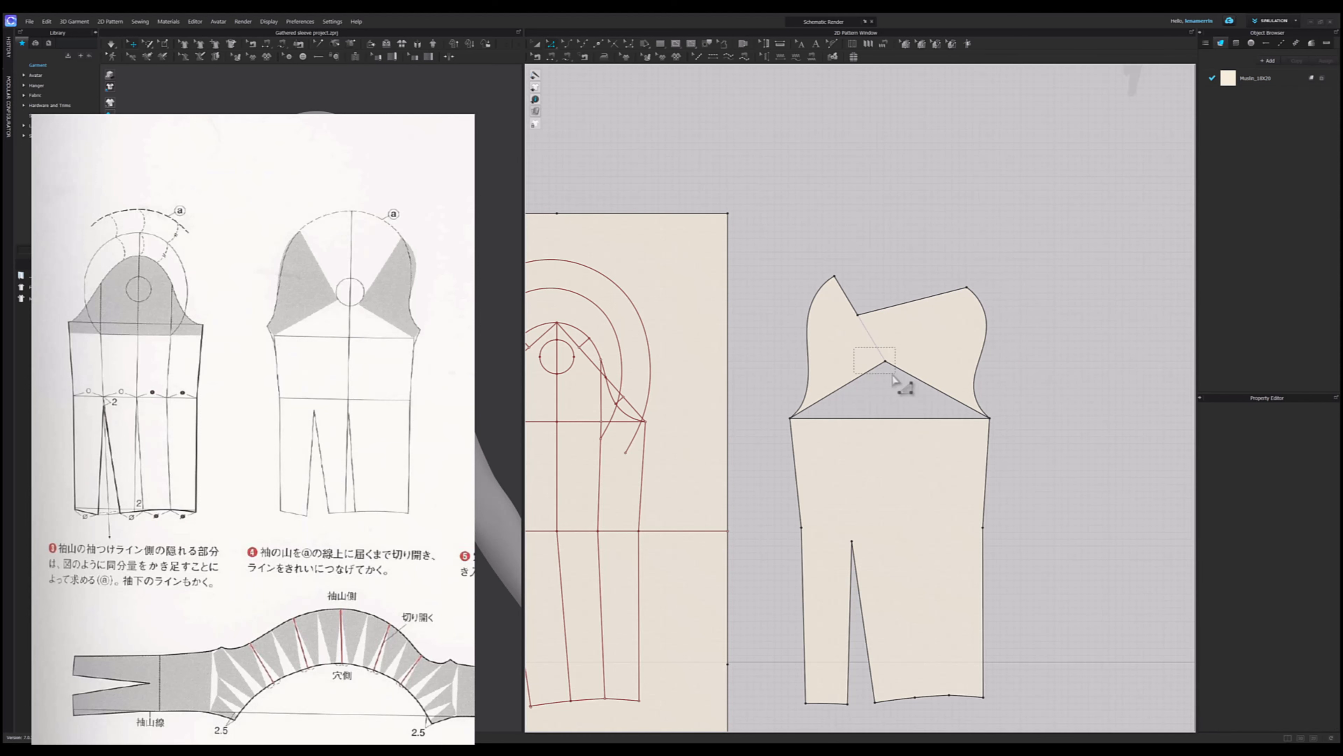
left_click(884, 362)
key("Delete")
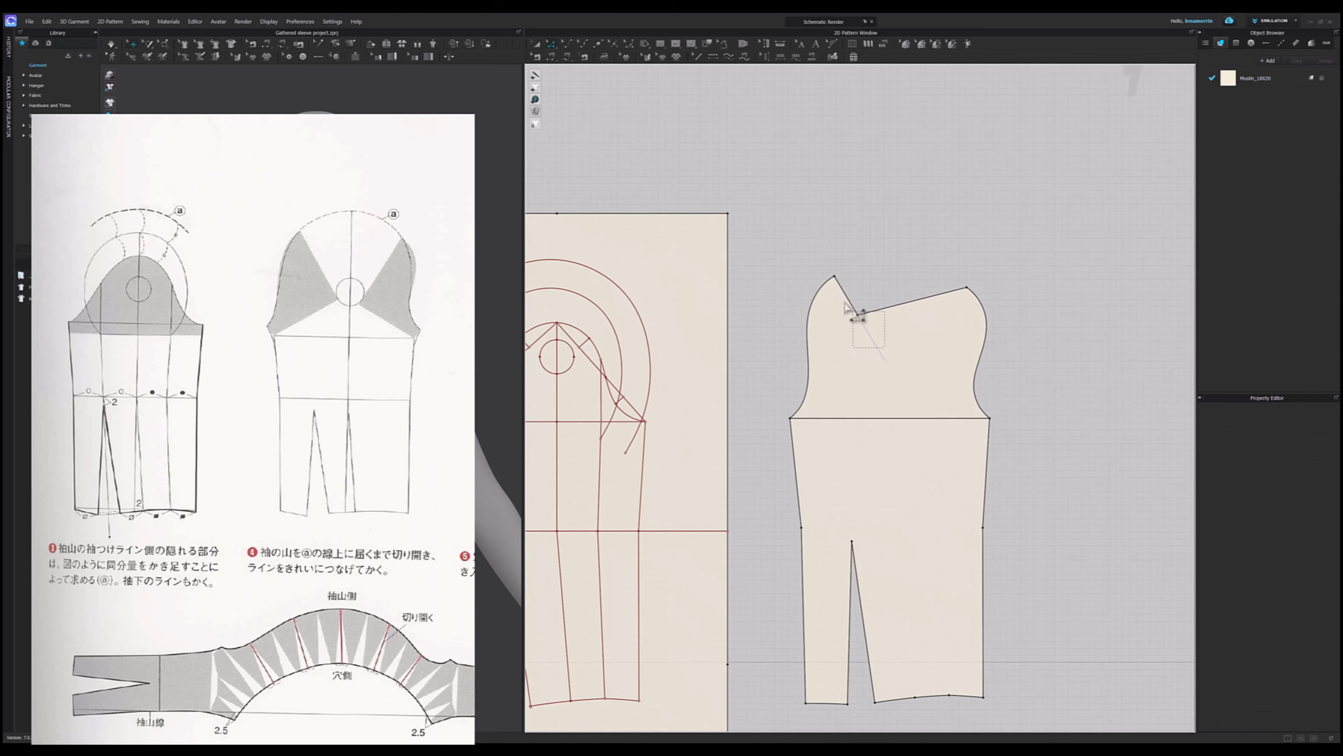
left_click(858, 314)
key("Delete")
- Nudge the merged cap up away from the sleeve body and merge the two pieces along their base line edges
left_click(891, 336)
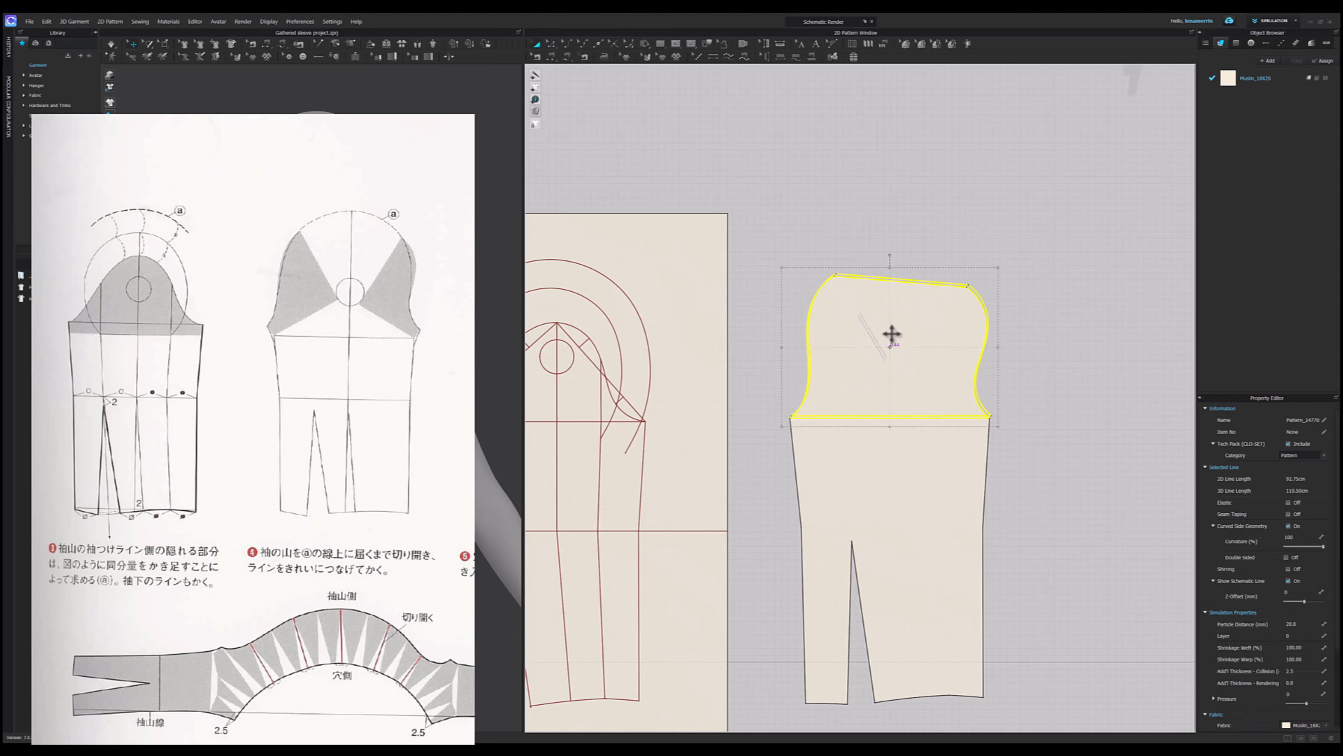
key("Up")
key("Up")
key("Up")
key("Up")
left_click(1034, 434)
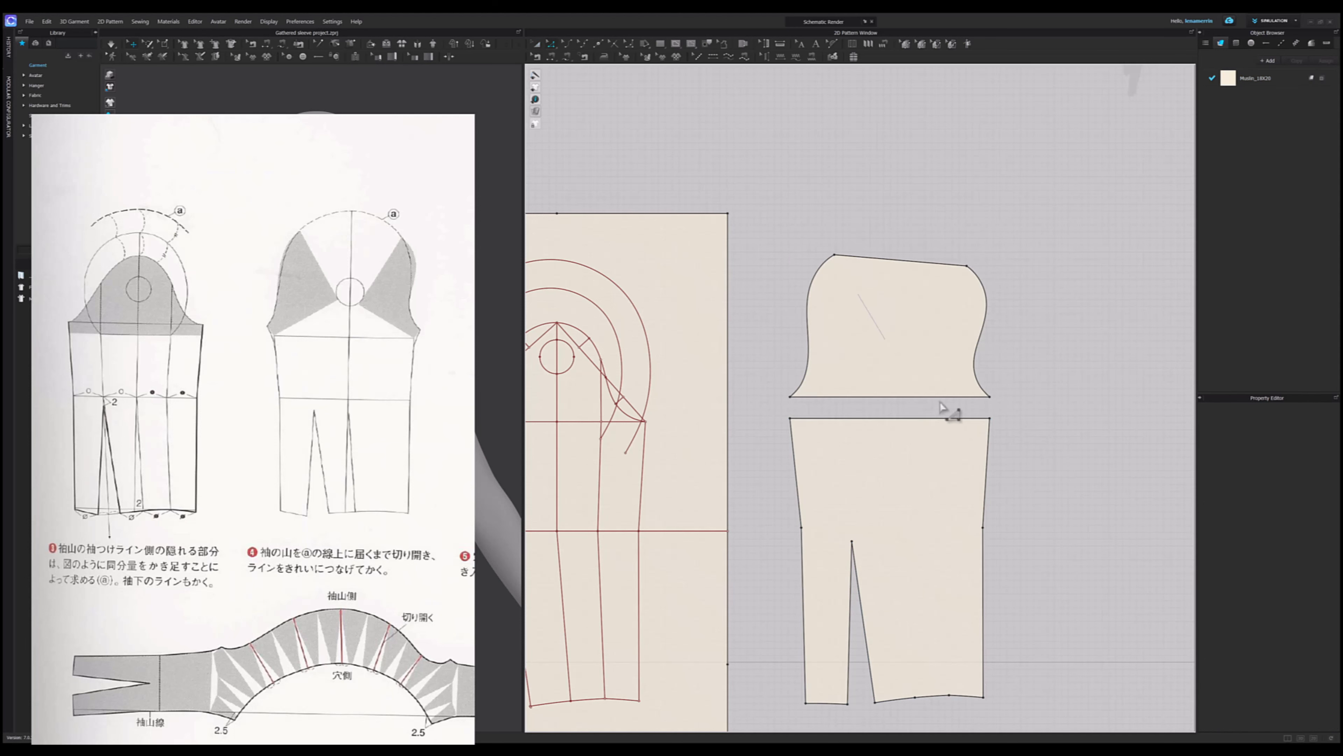
left_click(944, 397)
left_click(958, 418)
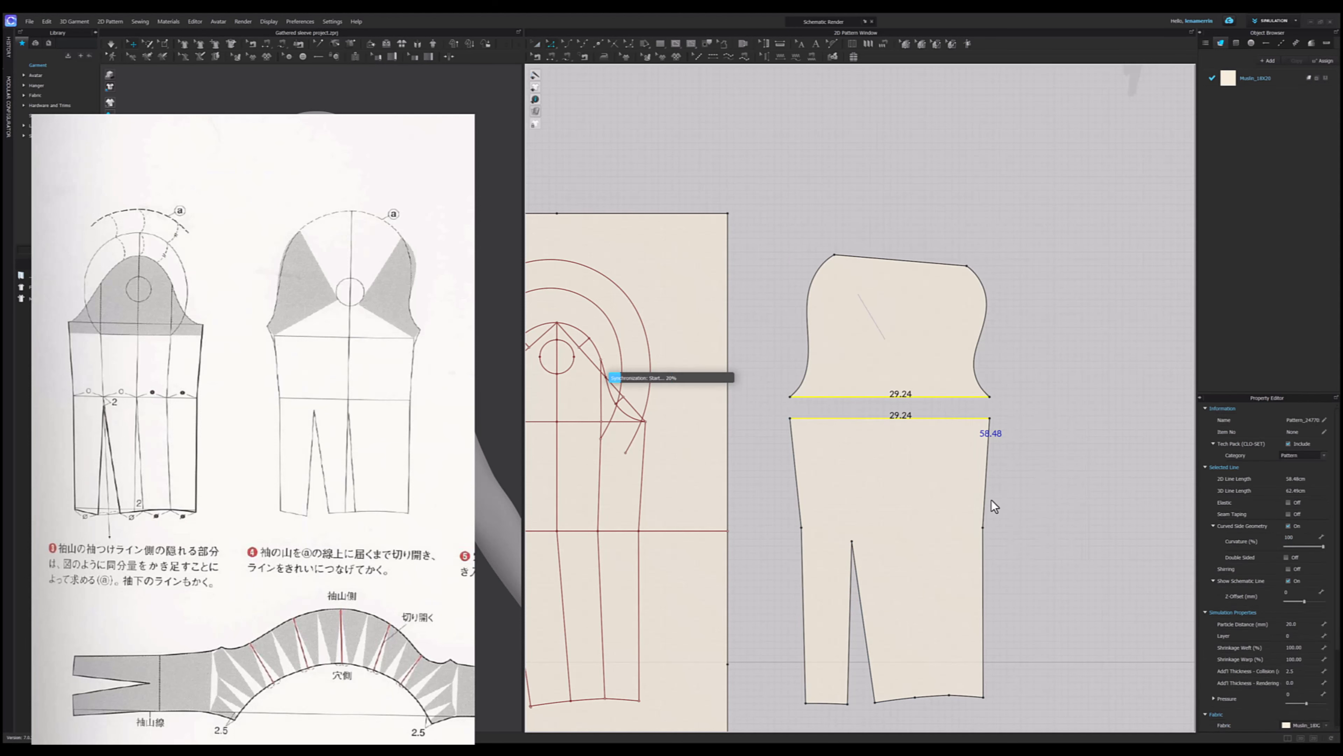
- Move the merged sleeve back onto the draft with its underarm corner aligned to the draft's underarm point
scroll(1002, 460, "down", 5)
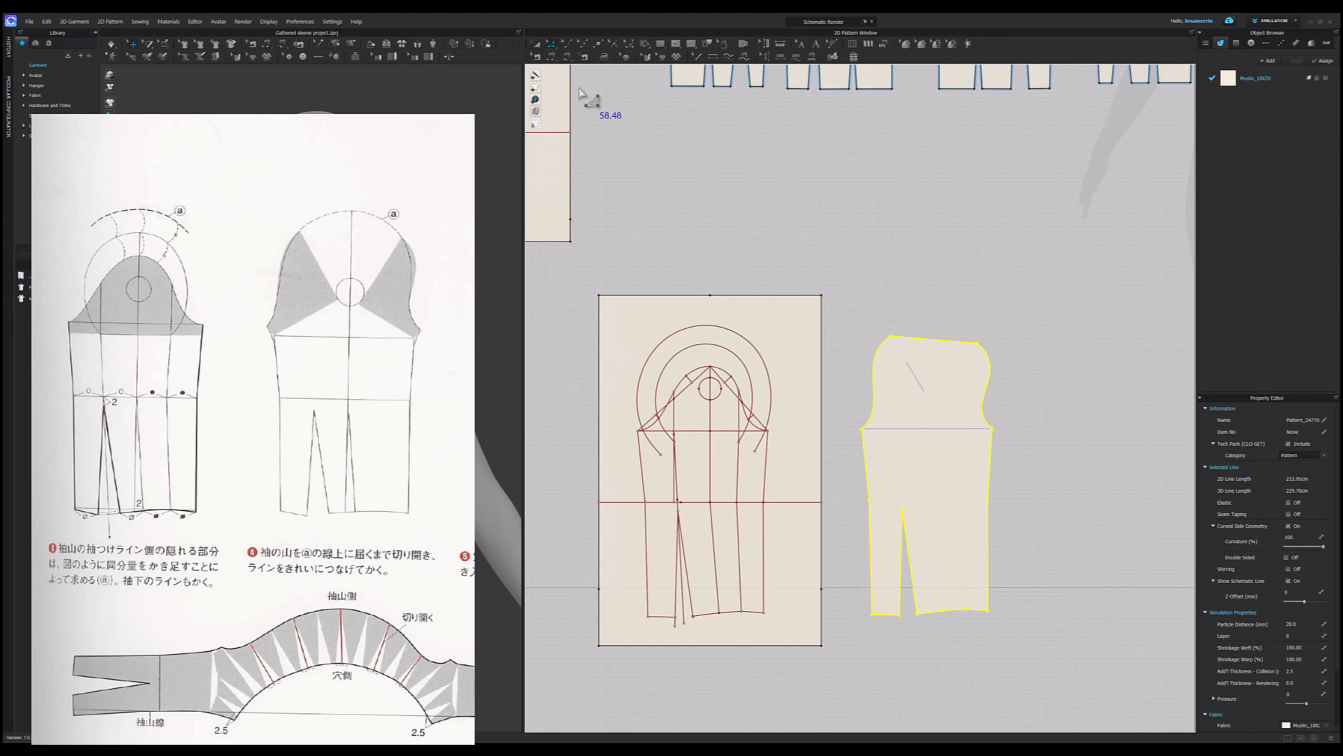
left_click(537, 45)
left_click_drag(900, 465, 700, 399)
scroll(583, 471, "up", 5)
scroll(672, 387, "up", 5)
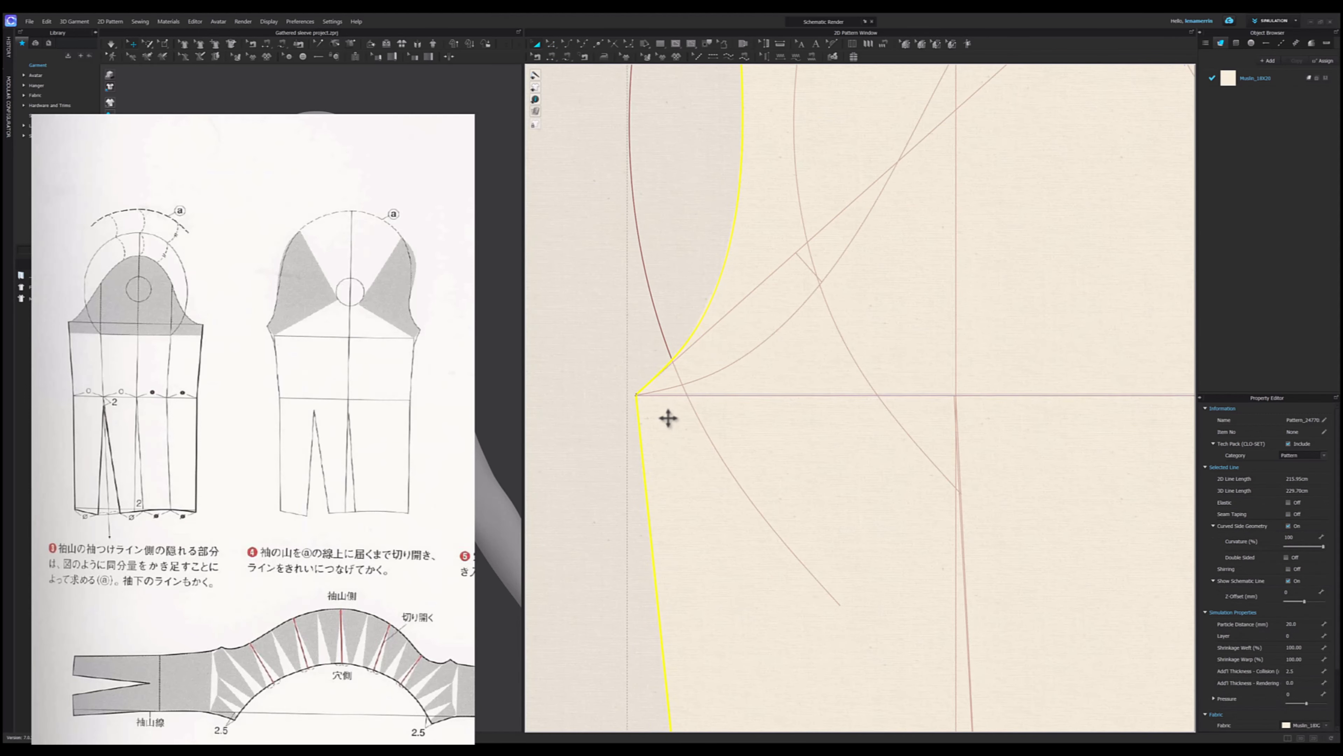
scroll(640, 401, "up", 3)
- Curve the straight top edge of the sleeve cap upward to follow arc a
scroll(639, 400, "down", 5)
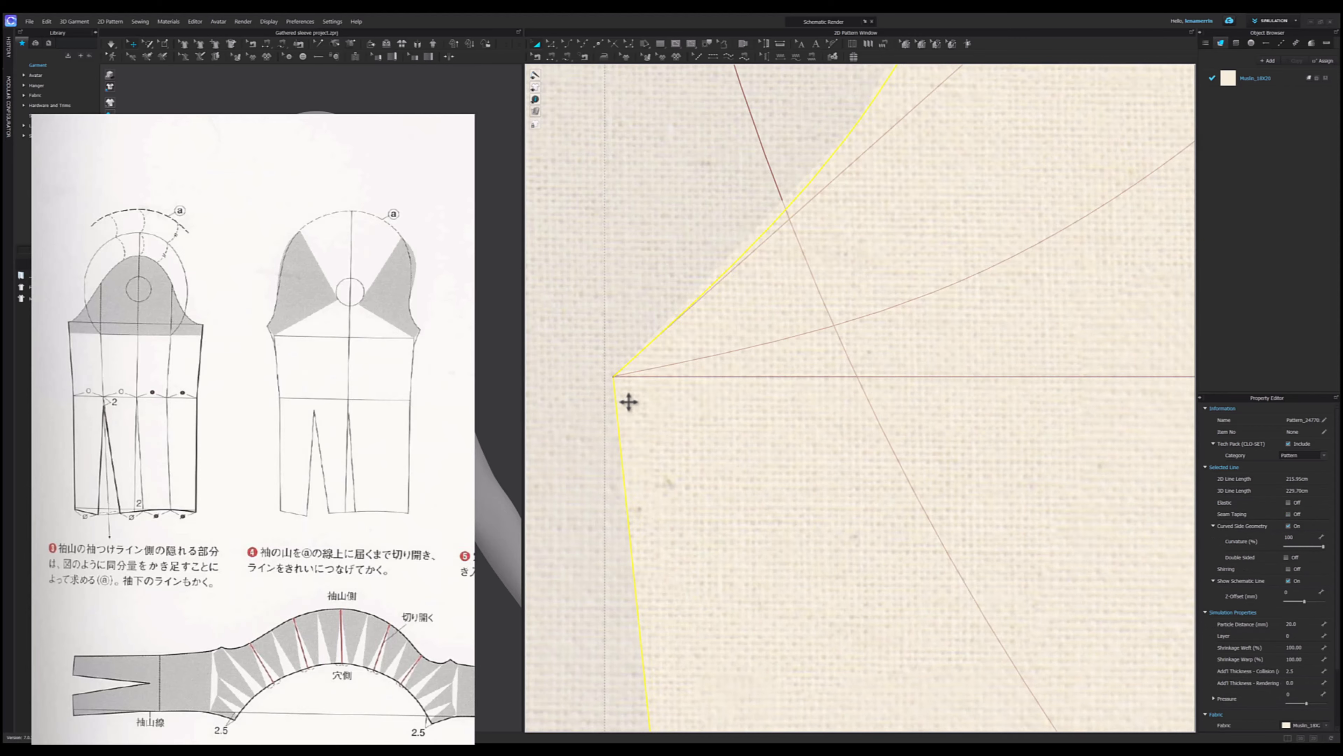
scroll(640, 418, "down", 5)
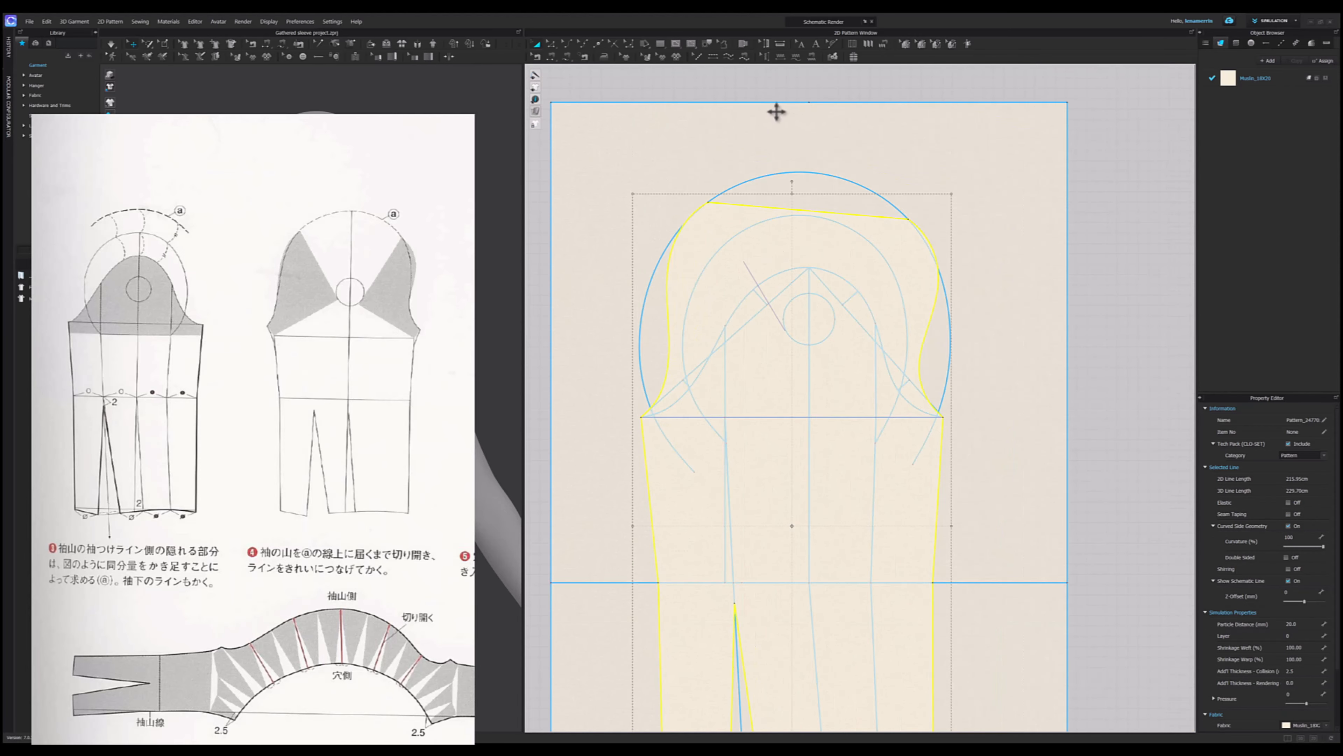
key("v")
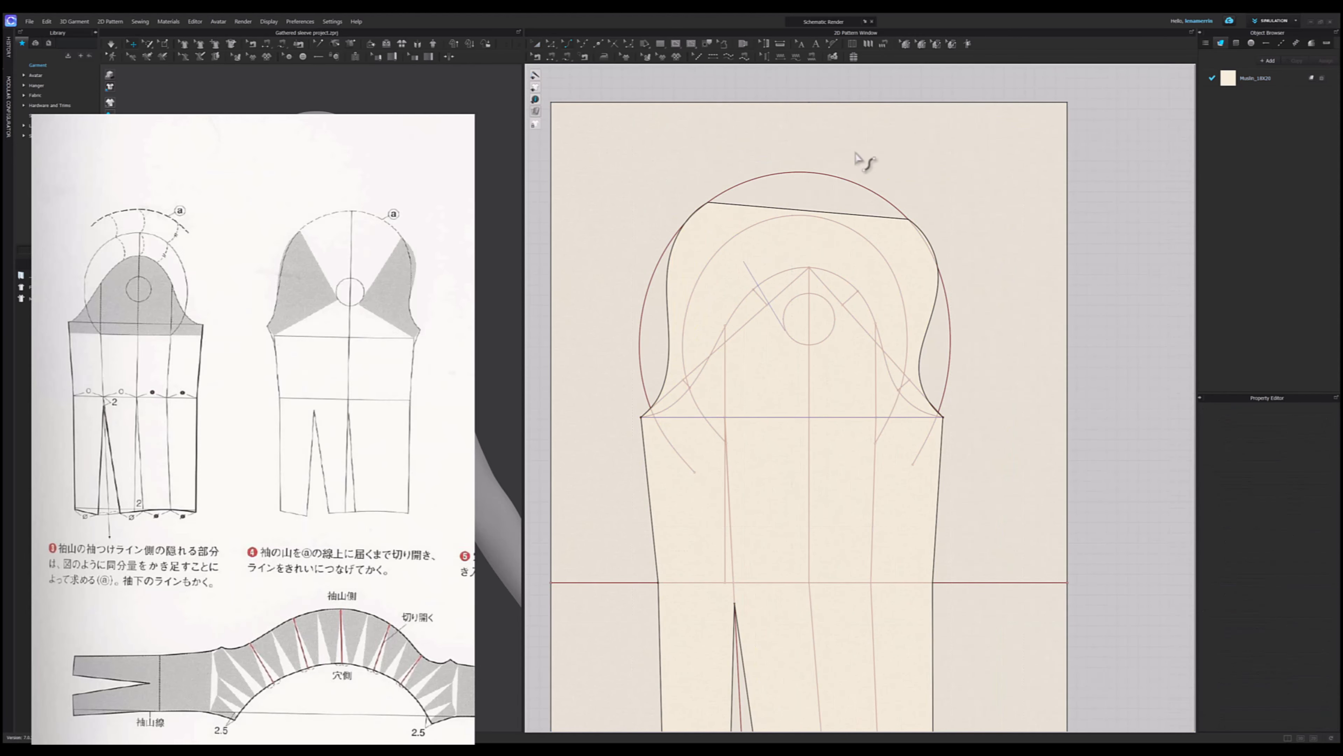
left_click_drag(815, 211, 810, 173)
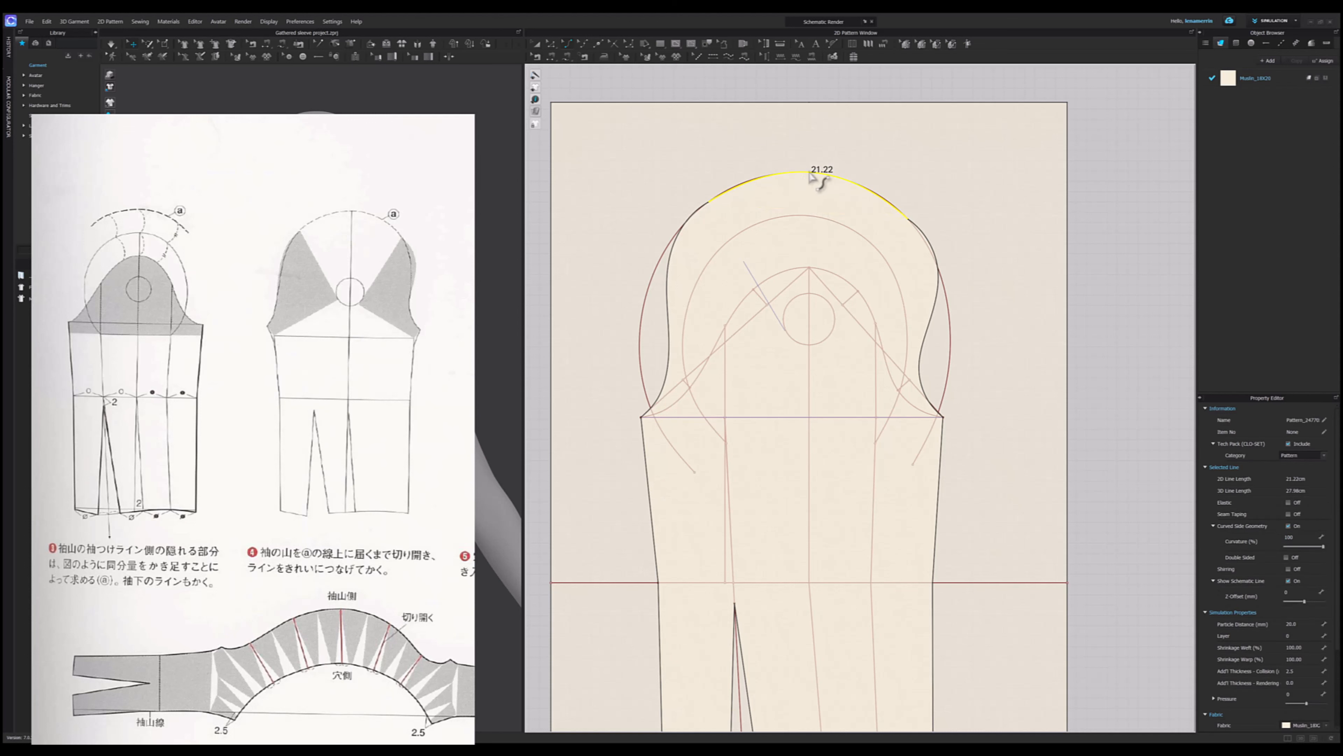
- Trace both halves of the small circle inside the sleeve cap as internal lines on the sleeve pattern
scroll(756, 396, "up", 2)
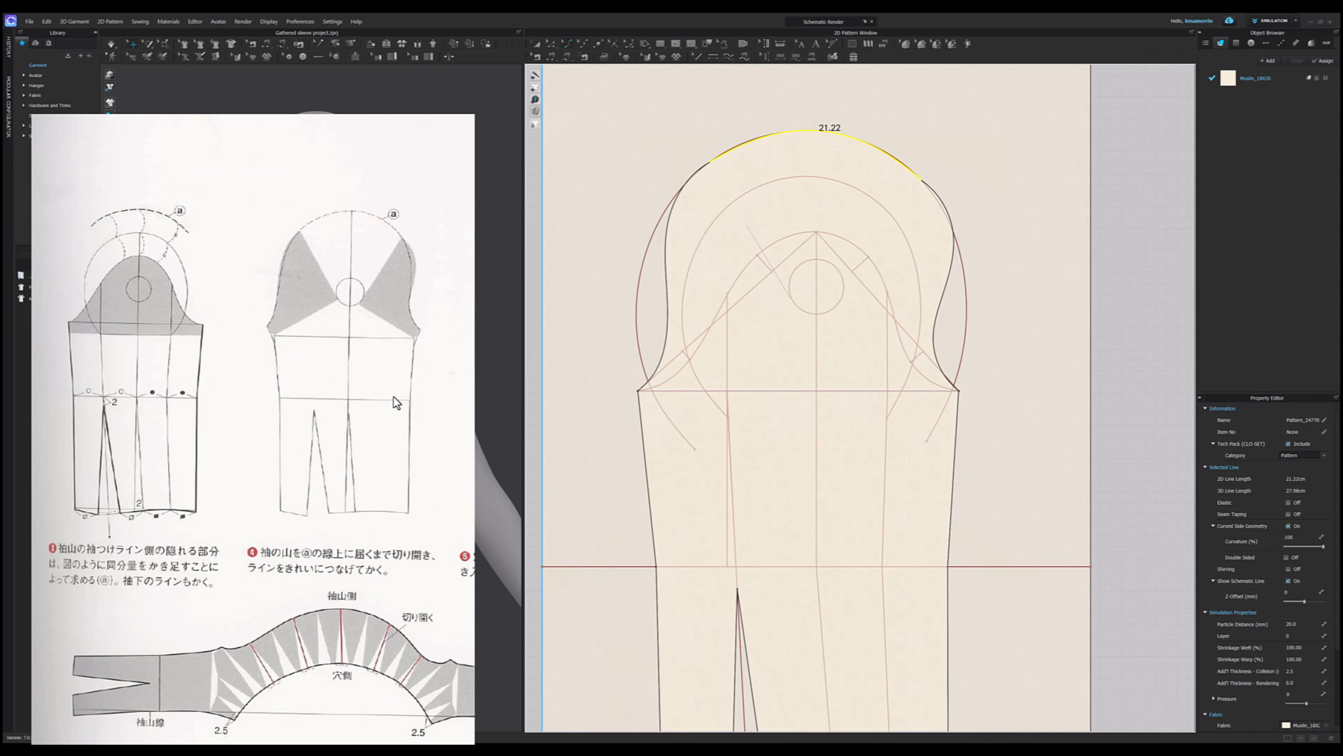
left_click(706, 48)
left_click(827, 265)
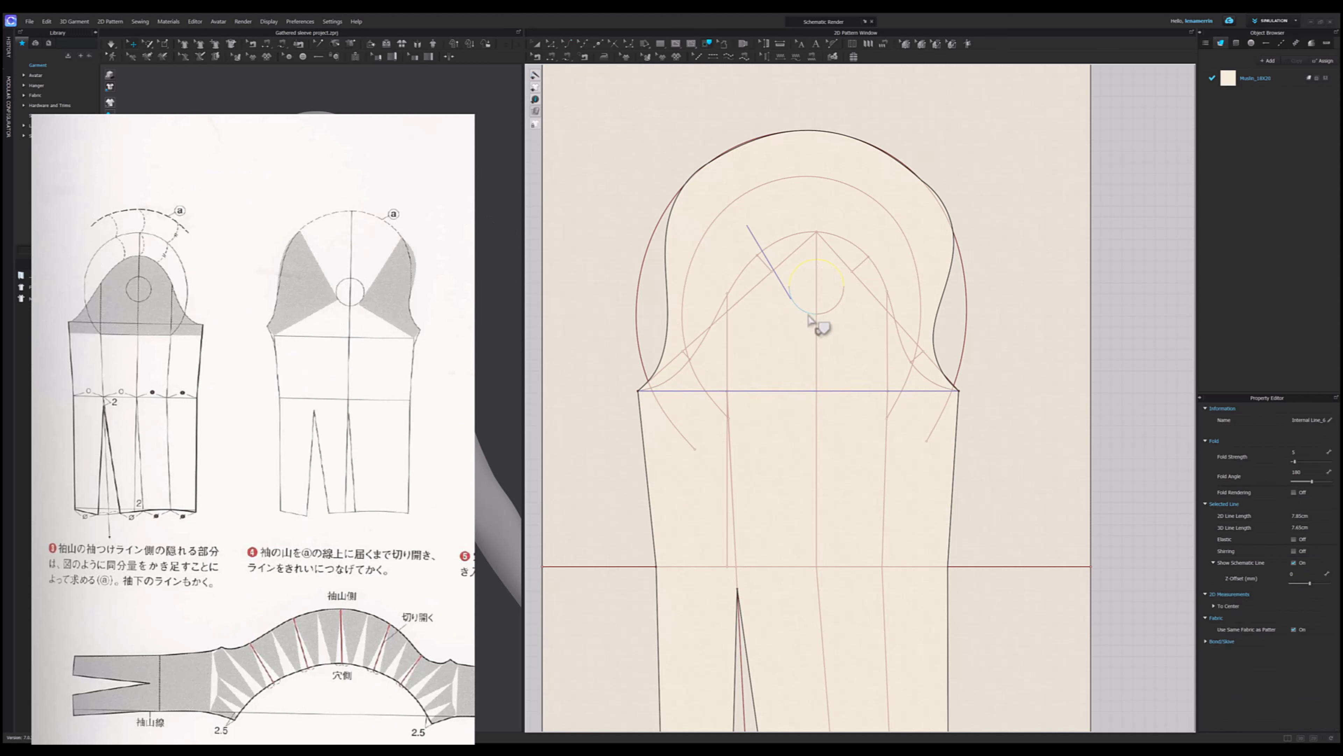
left_click(826, 314)
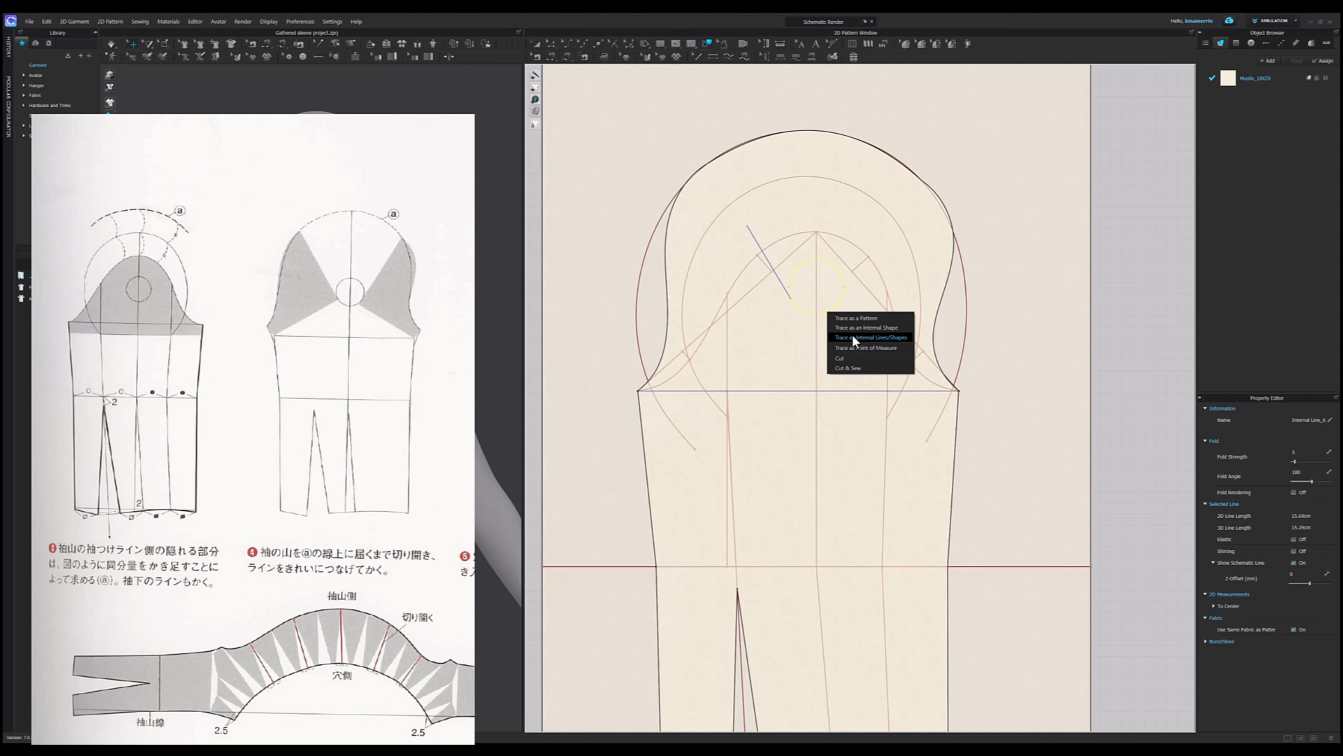
left_click(845, 315)
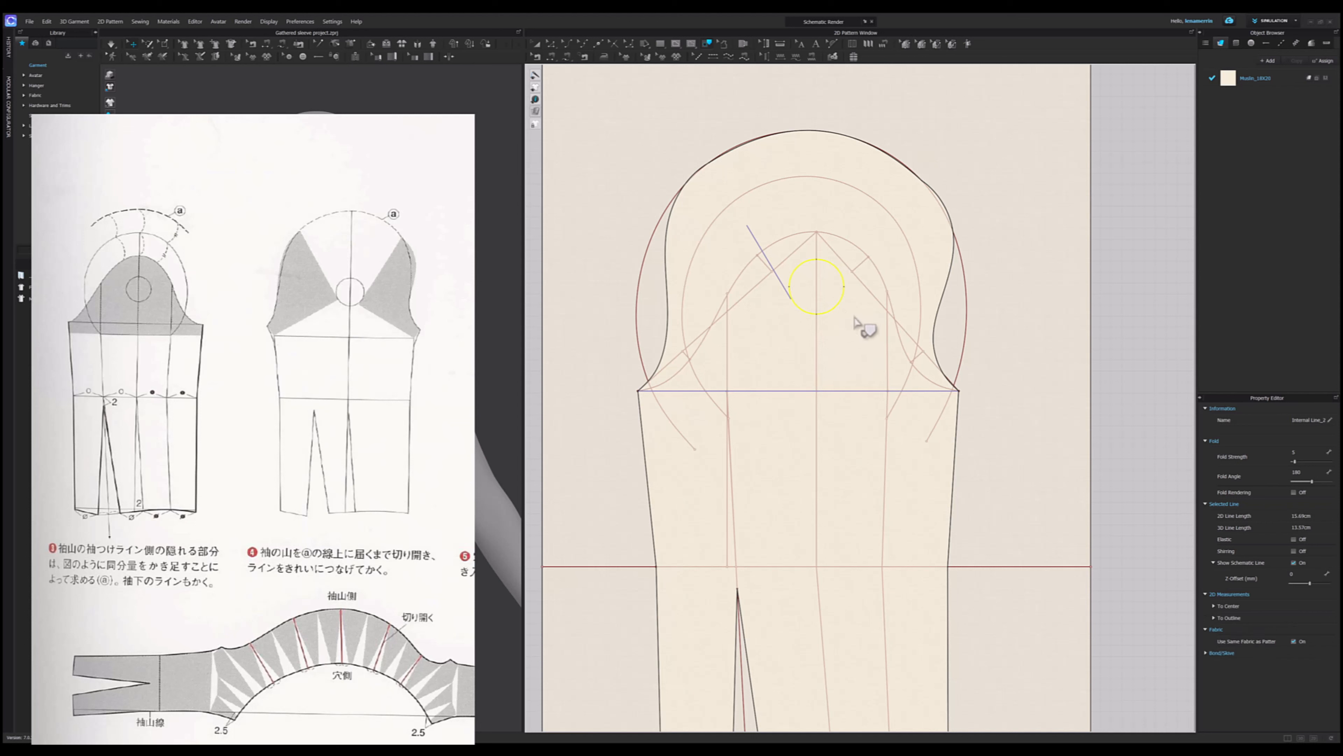
left_click(855, 312)
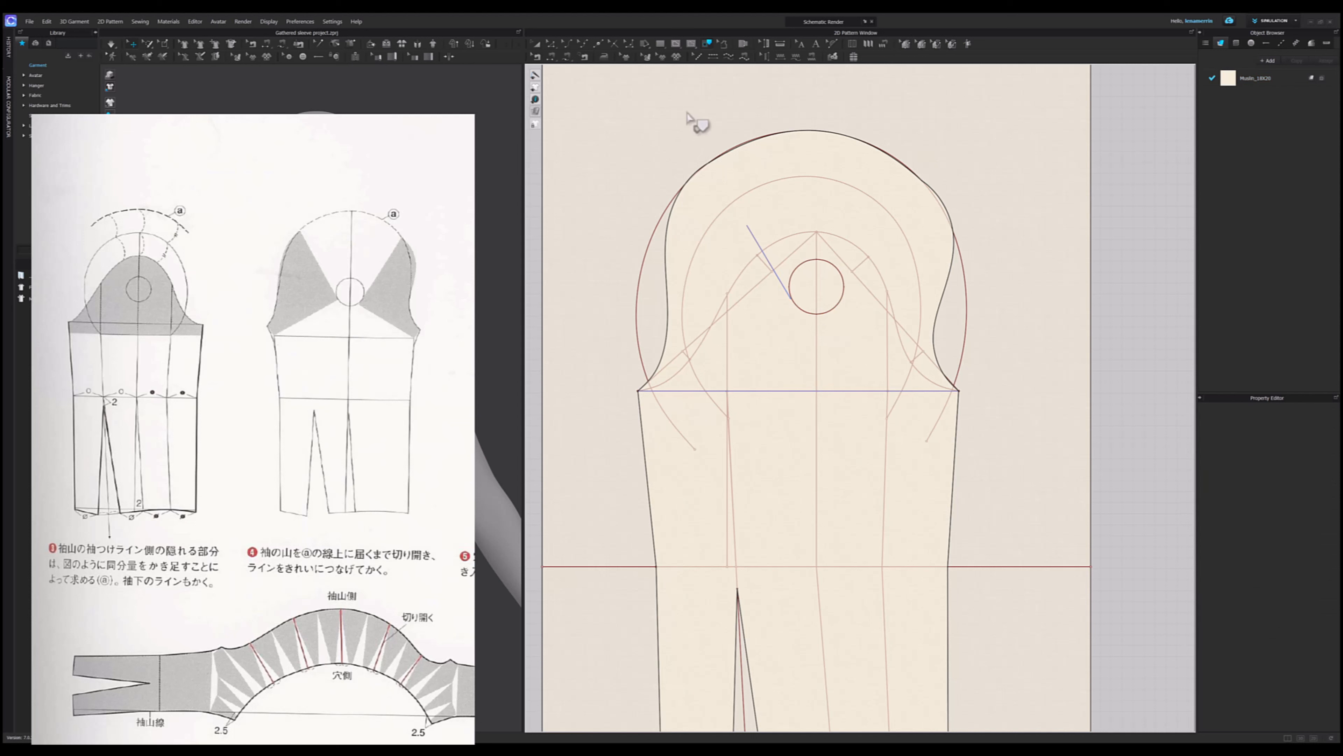
- Draw two horizontal internal lines across the sleeve: about 14.4 cm between the inner arc's lower intersections, and about 26.6 cm along the elbow line
key("g")
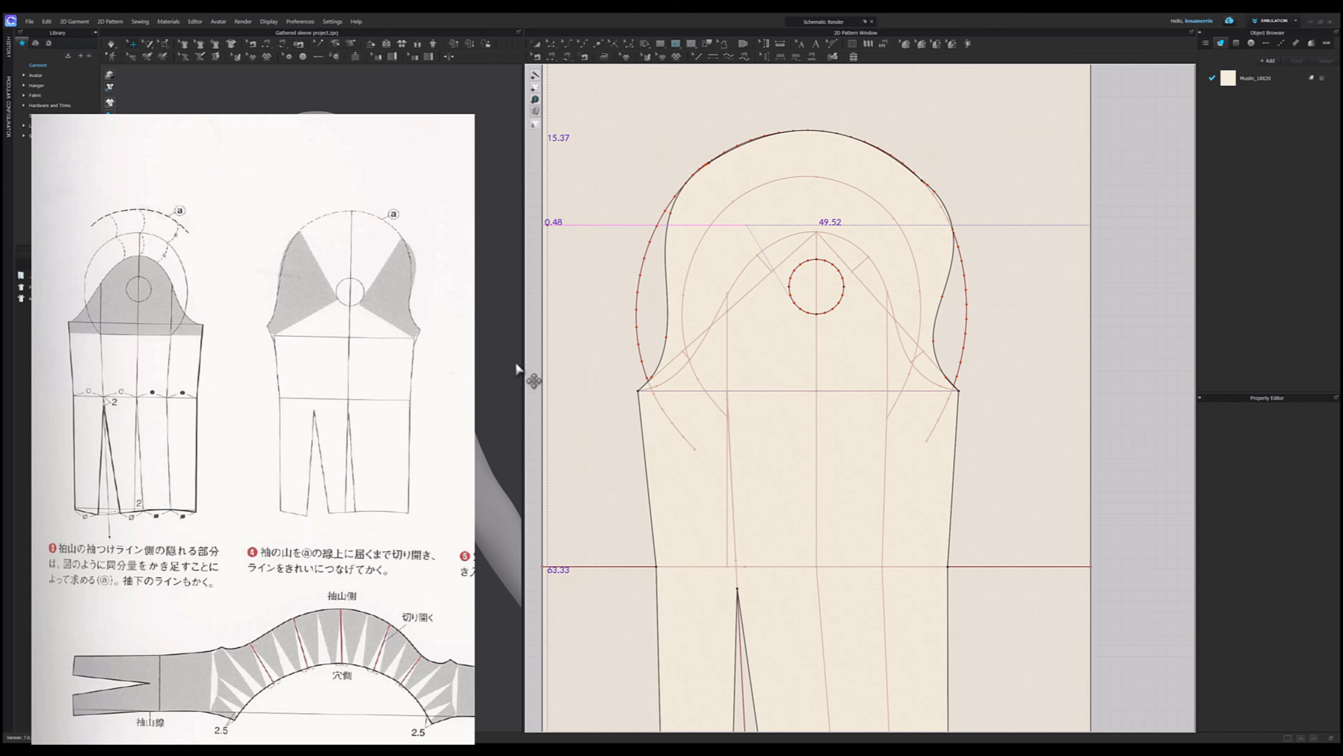
scroll(736, 401, "up", 4)
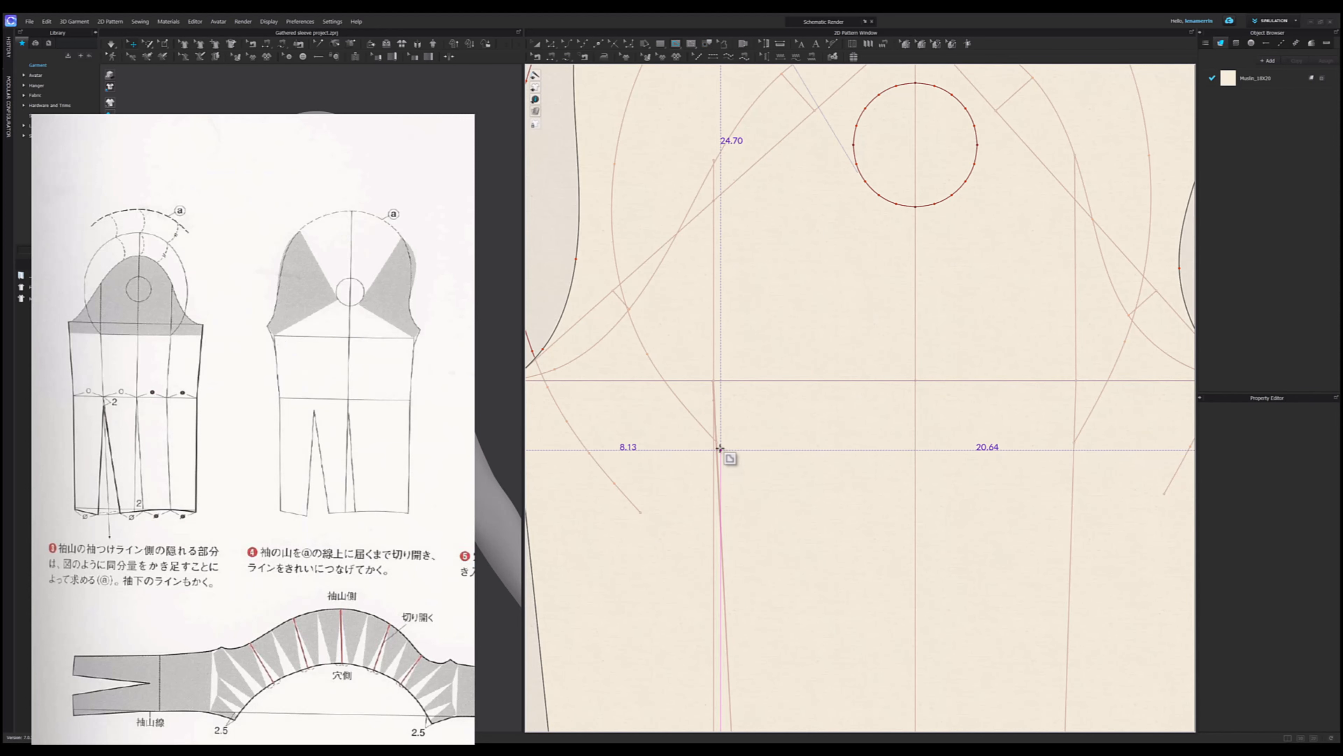
left_click(718, 444)
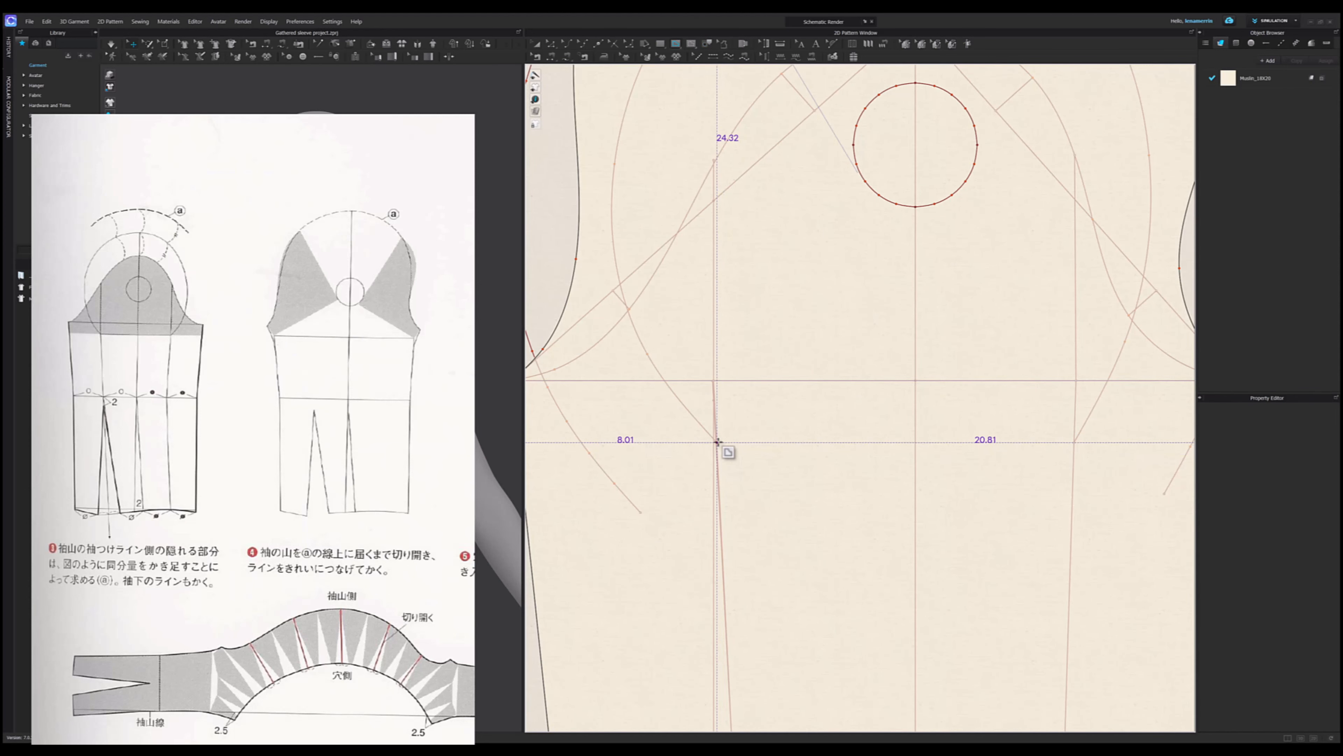
double_click(1074, 441)
scroll(846, 405, "down", 8)
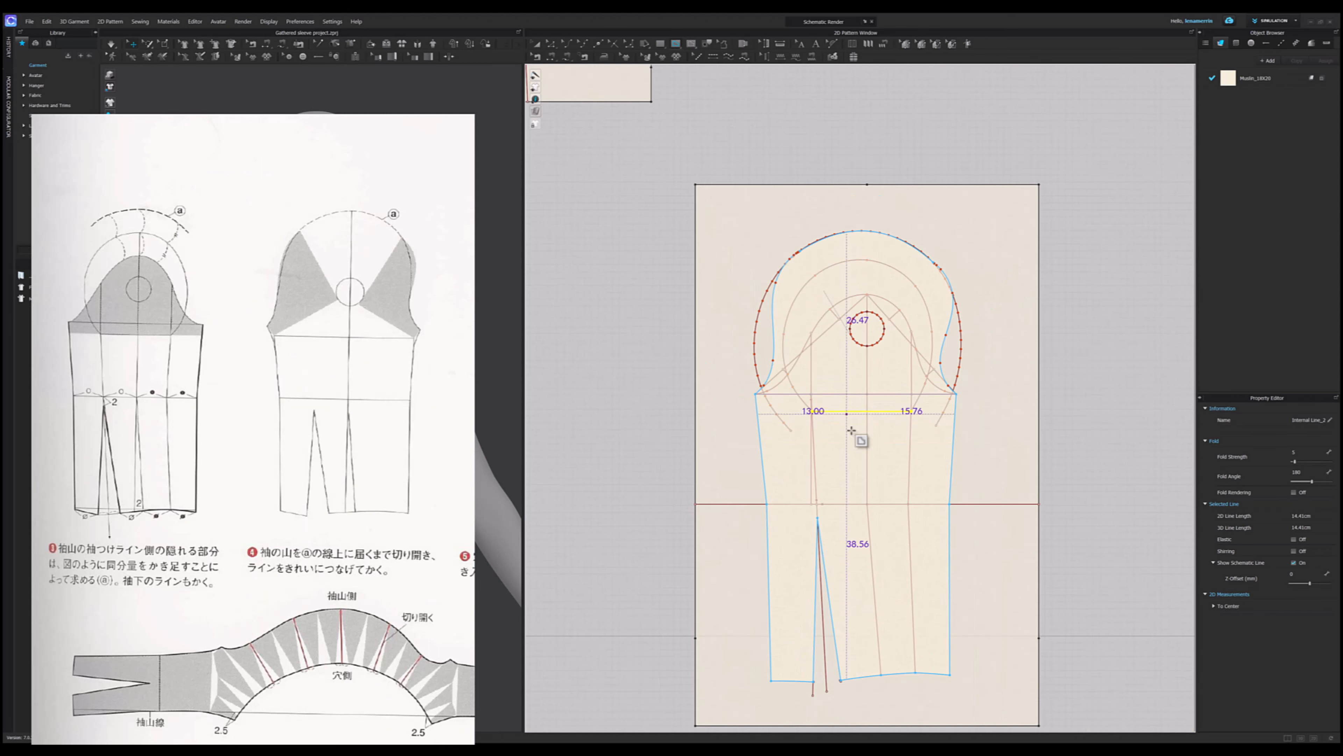
scroll(852, 430, "up", 2)
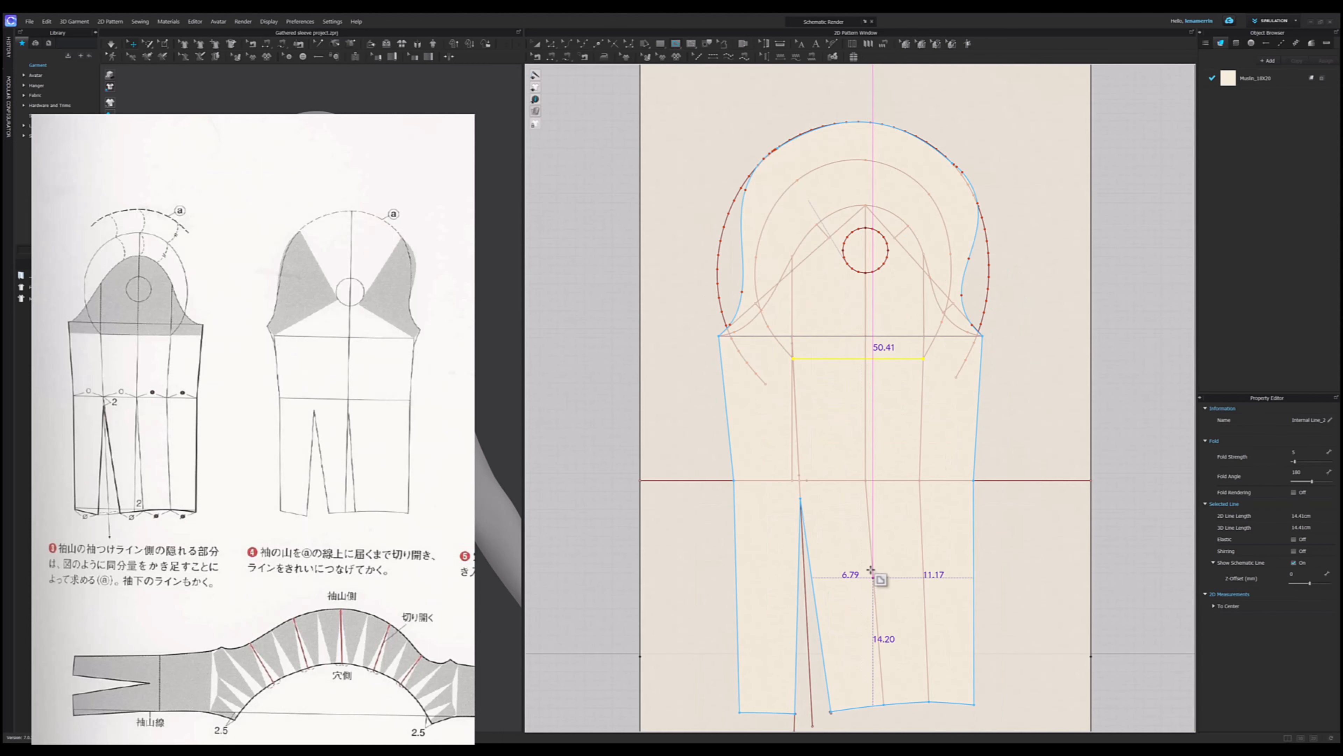
double_click(973, 481)
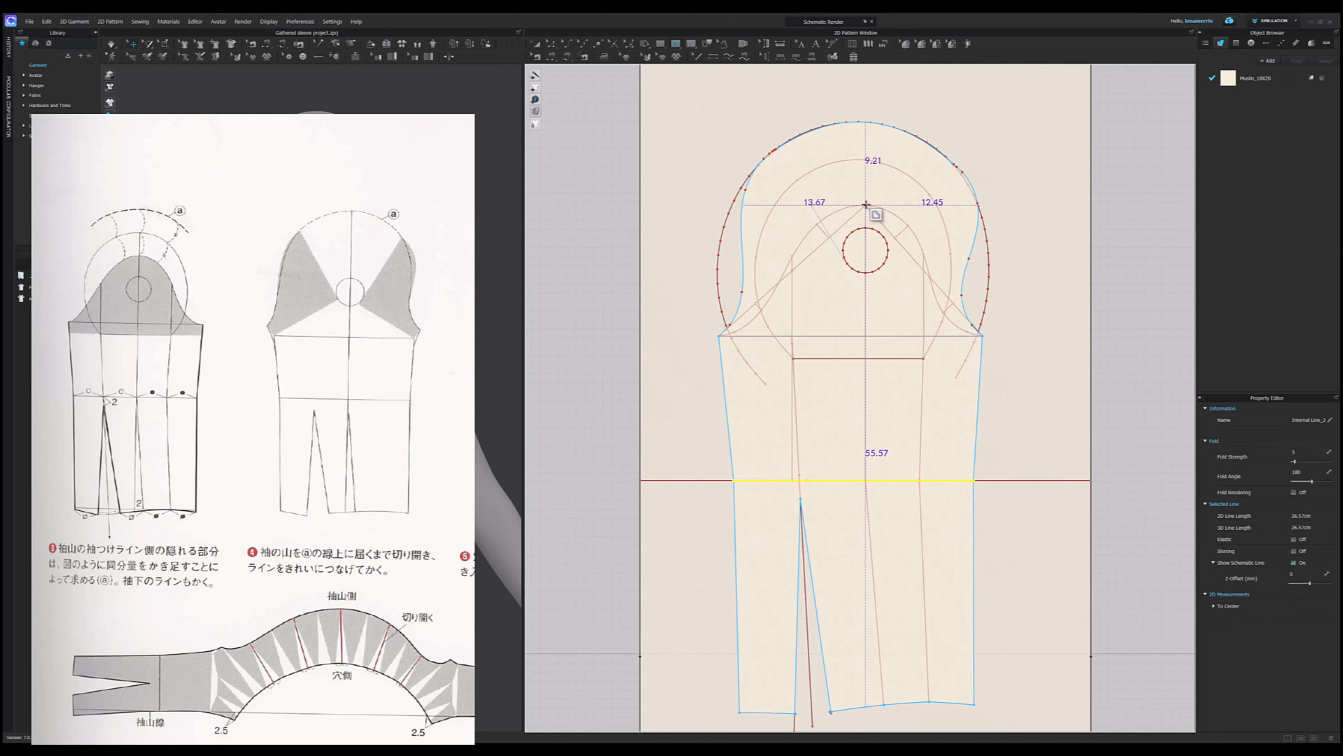
- Draw a vertical internal line about 55.6 cm long from the original sleeve cap peak straight down to the hem
scroll(862, 123, "up", 5)
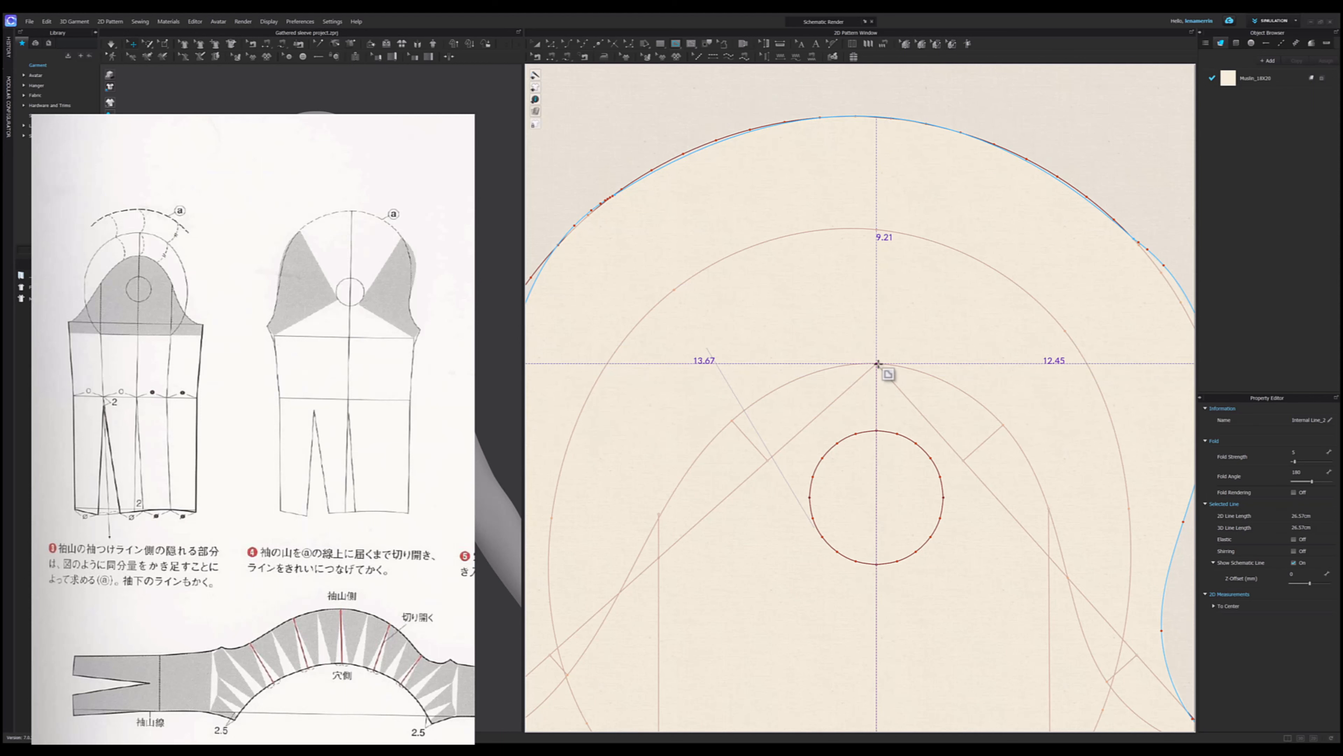
scroll(878, 363, "down", 6)
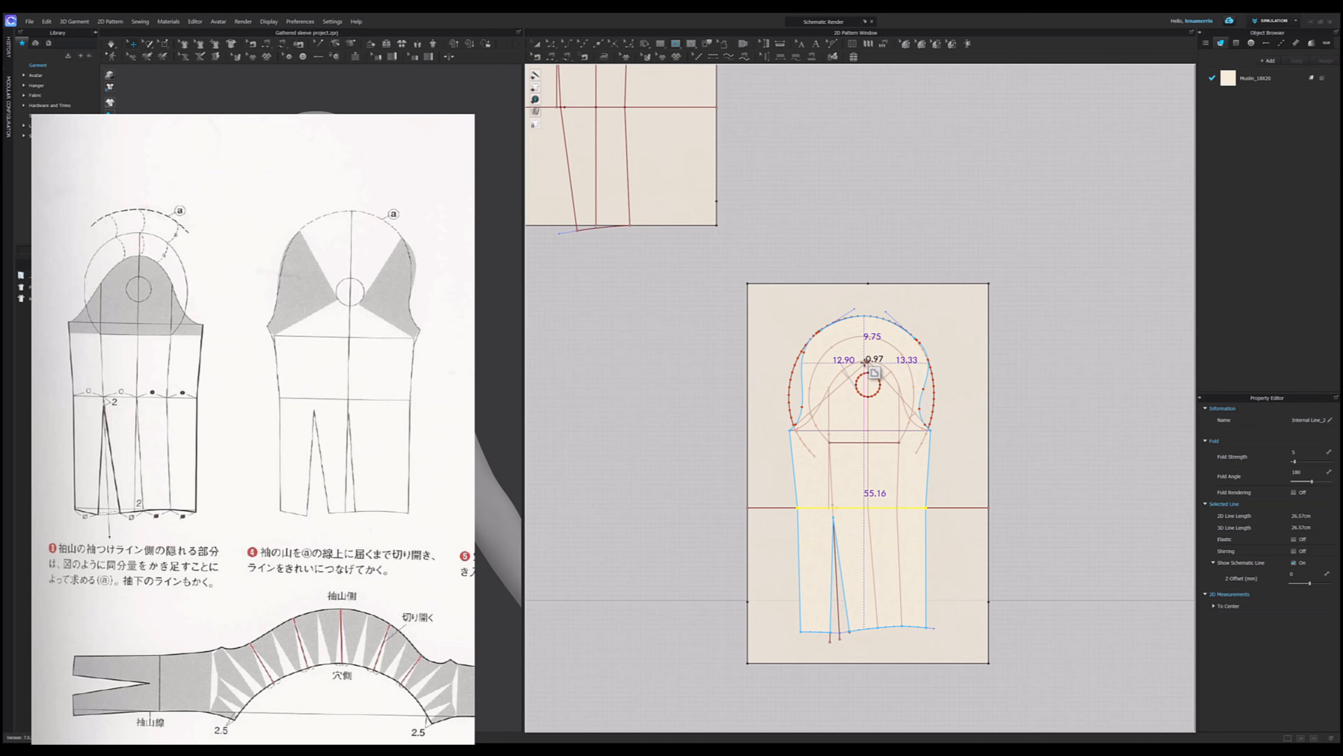
scroll(865, 645, "up", 5)
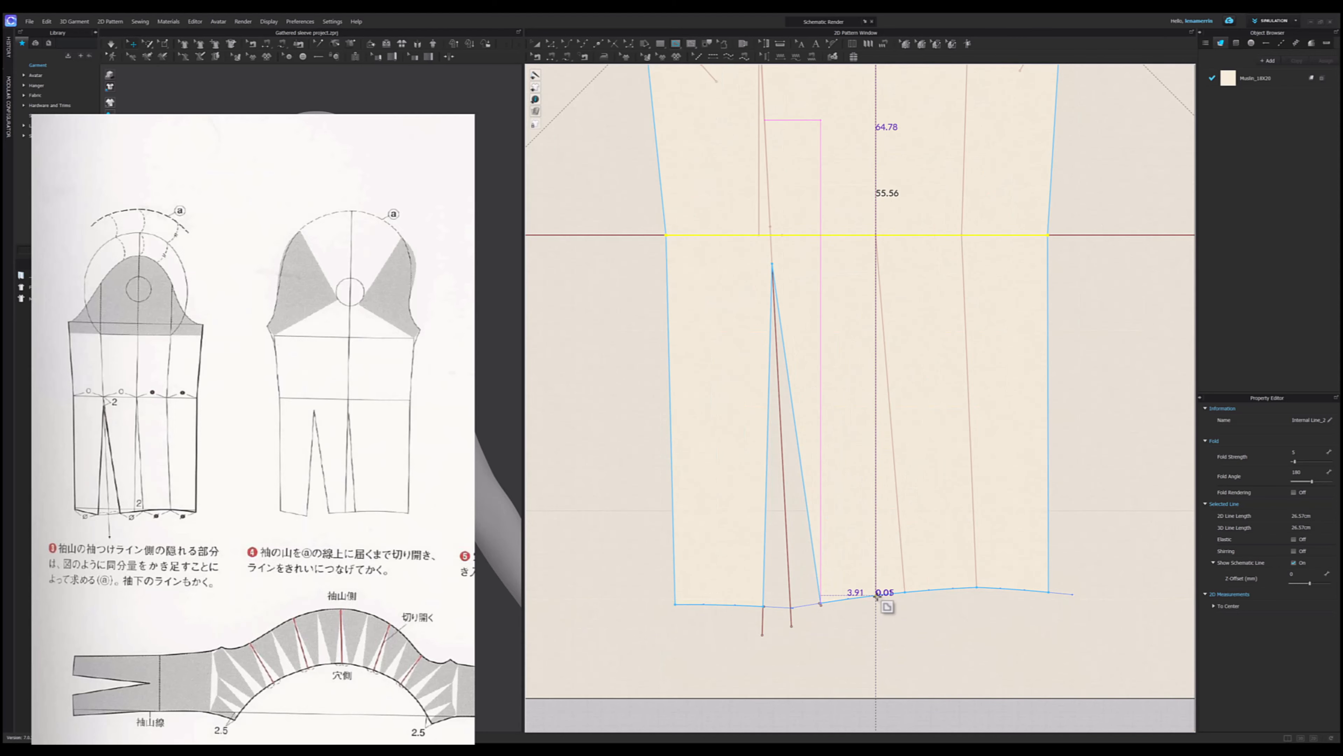
scroll(875, 598, "down", 3)
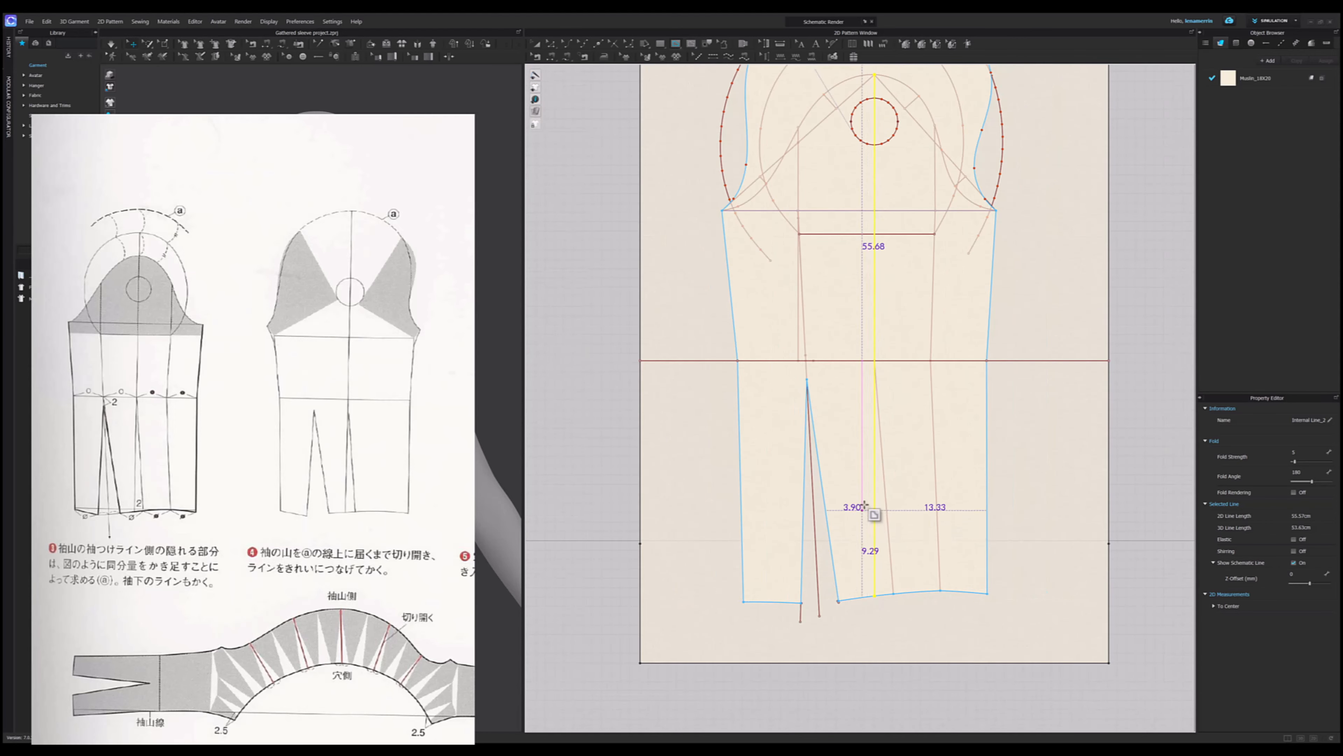
- Extend the upper end of the vertical centre line up to the outer sleeve cap curve
middle_click_drag(907, 222, 860, 483)
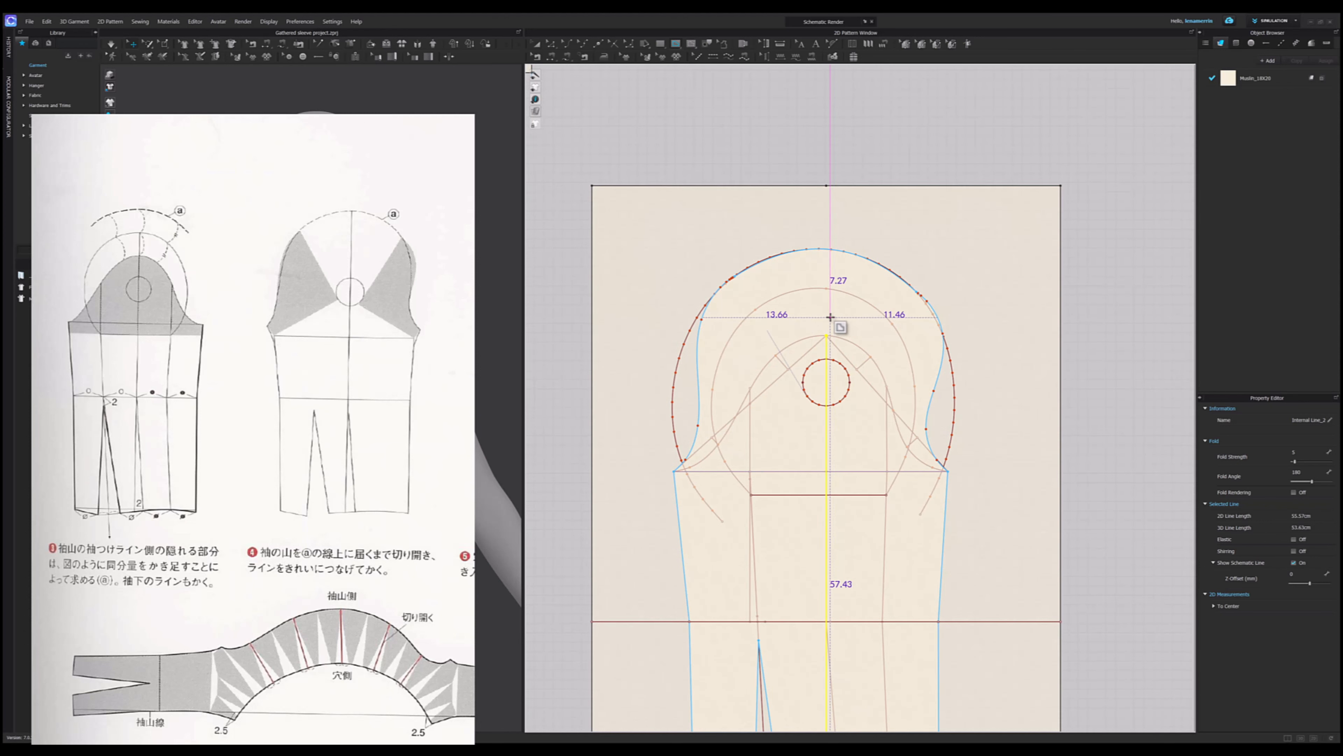
scroll(831, 316, "up", 3)
left_click(823, 368)
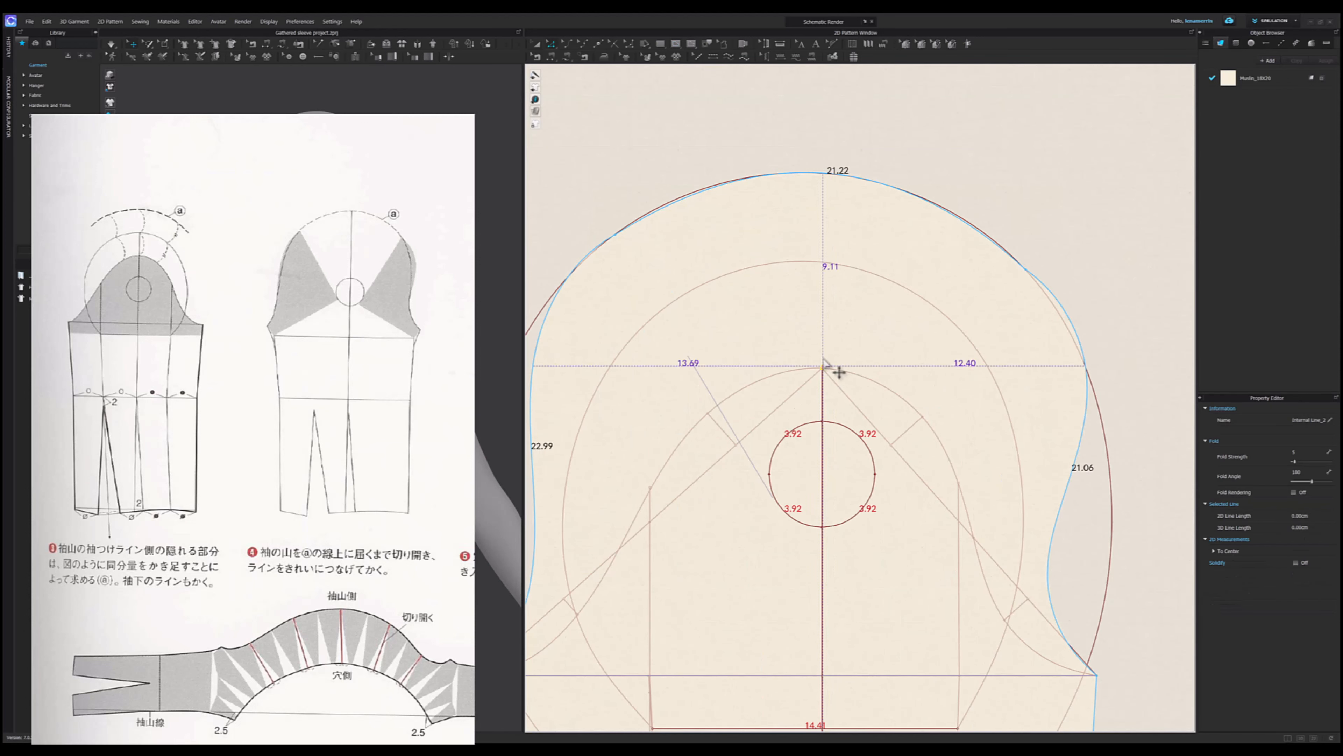
left_click(823, 175)
scroll(818, 233, "down", 3)
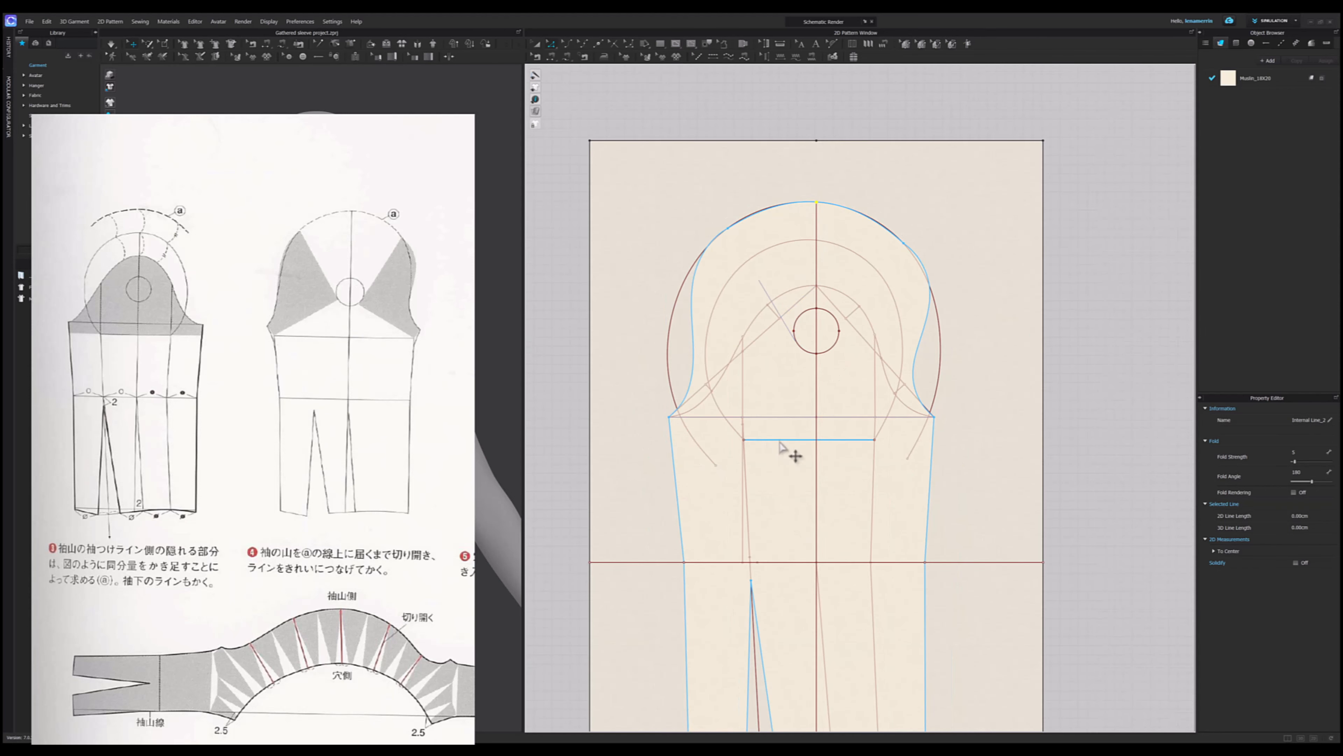
- Draw a slanted internal line about 24.9 cm long from the elbow line's centre point to the guide's end on the hem
middle_click_drag(829, 517, 833, 360)
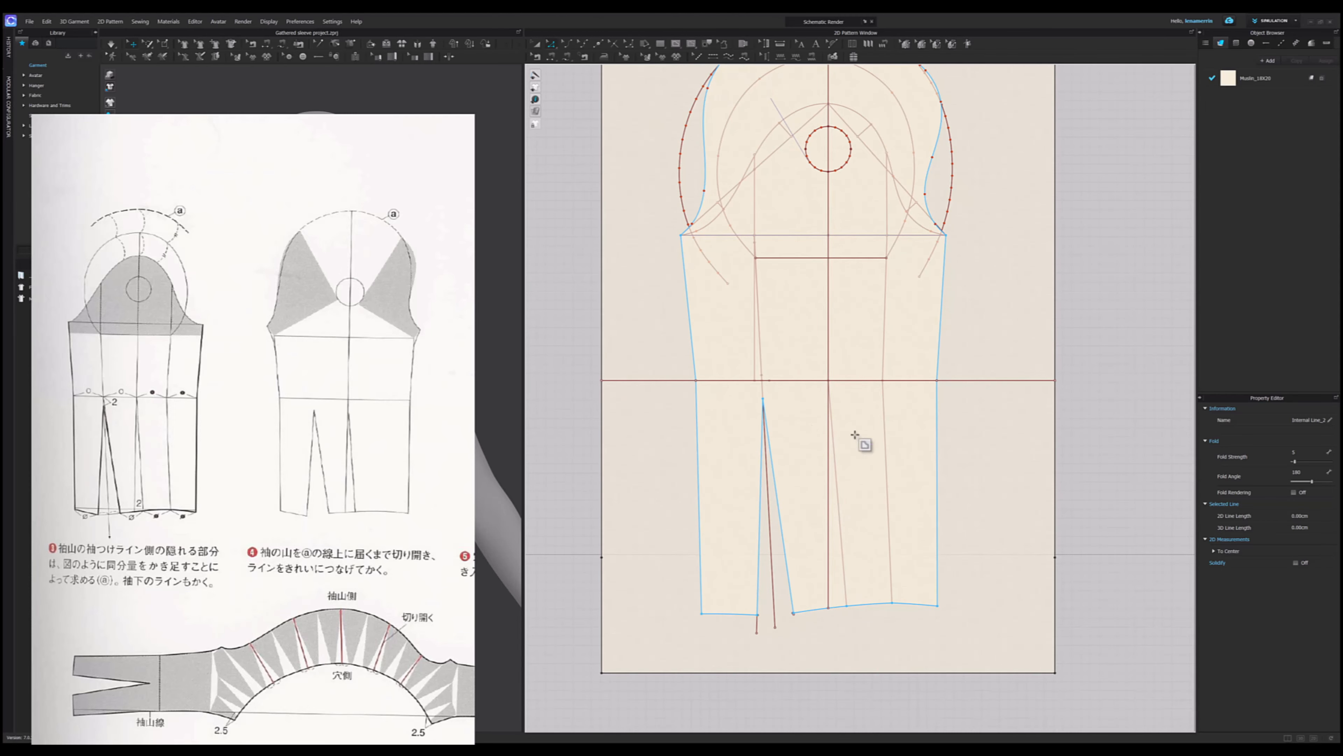
key("x")
left_click(826, 382)
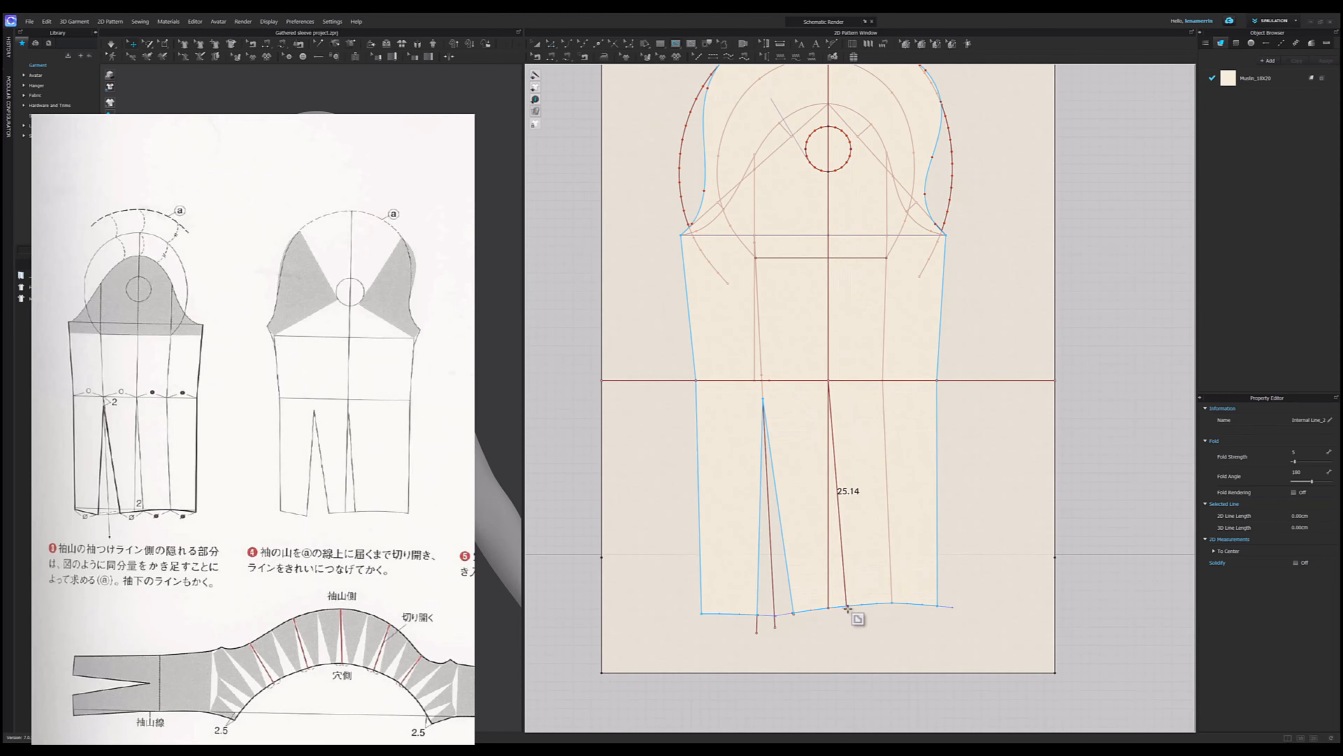
left_click(847, 605)
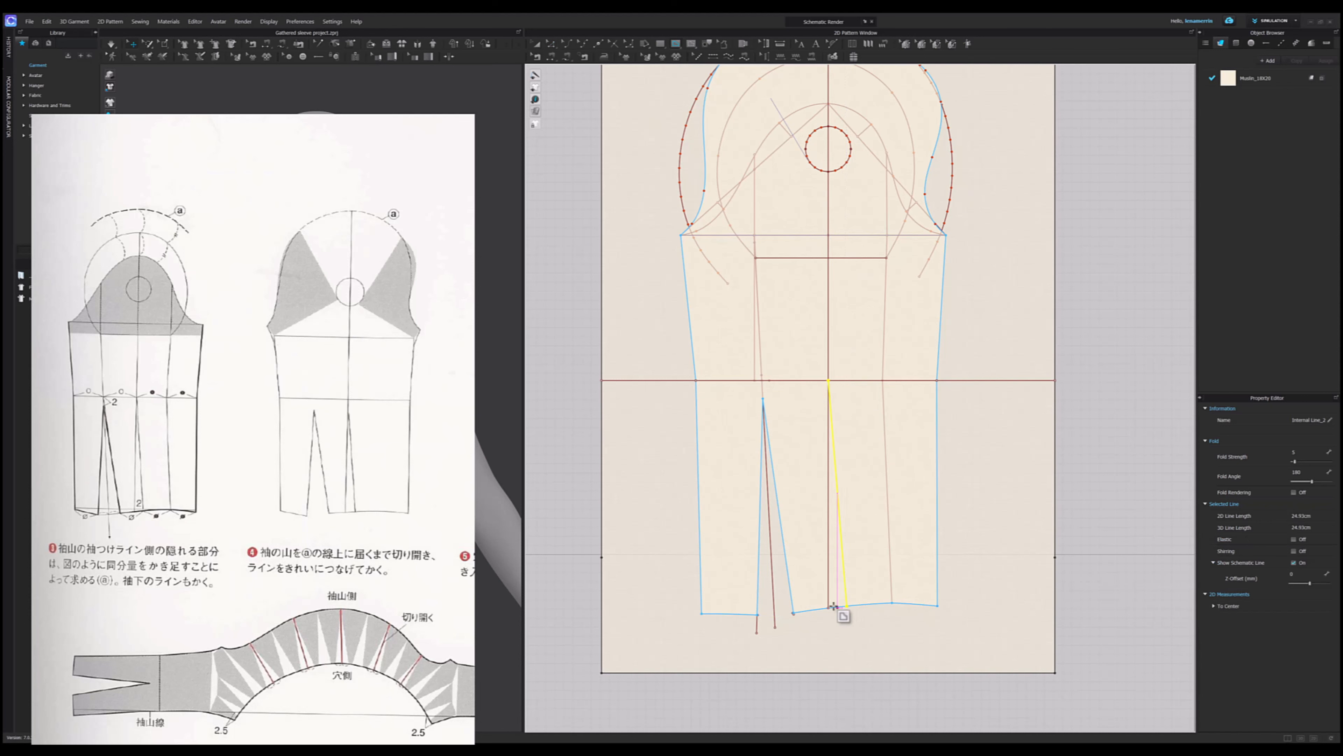
- Copy the traced sleeve pattern with its internal lines and paste the copy beside the original draft
scroll(818, 609, "down", 3)
key("a")
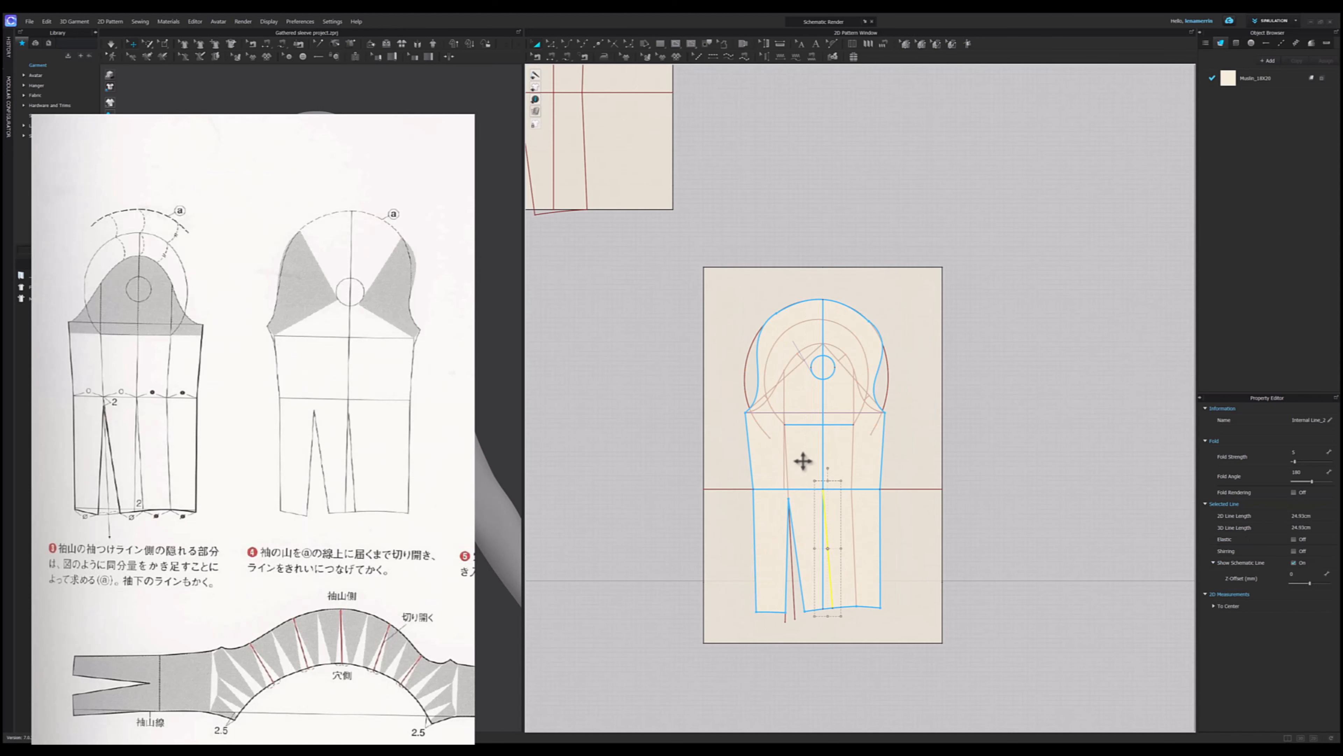
left_click(808, 460)
key("ctrl+c")
key("ctrl+v")
left_click(1064, 459)
scroll(825, 434, "down", 3)
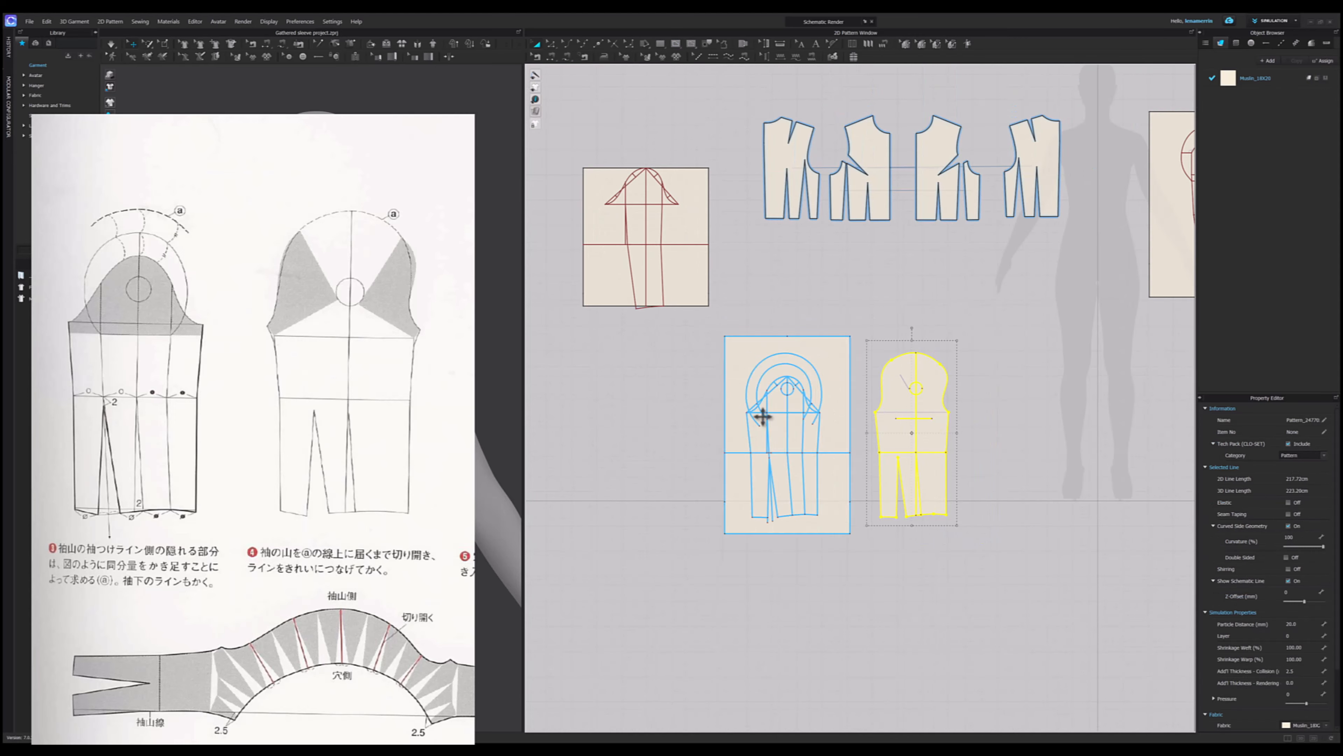
- Extend the short horizontal internal line below the sleeve cap to the copied pattern's outline
scroll(952, 433, "up", 4)
left_click(1029, 444)
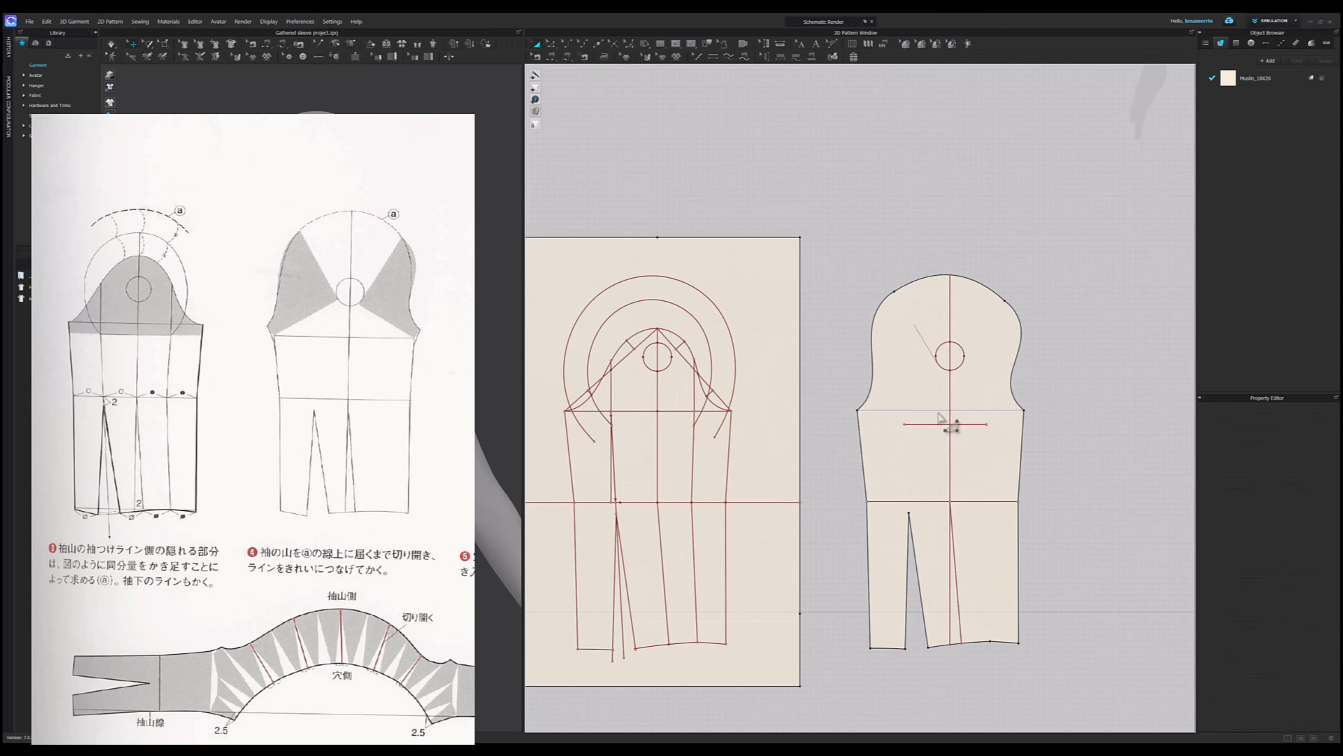
right_click(934, 425)
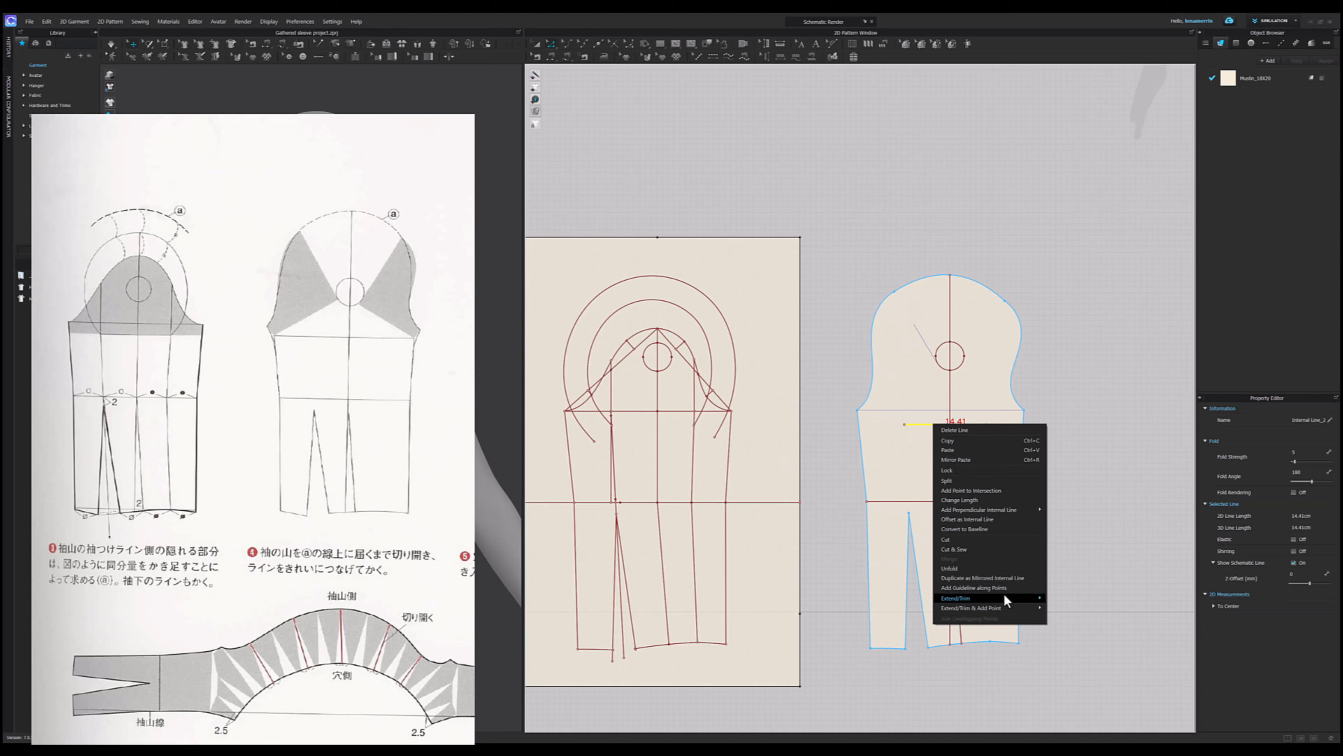
left_click(1058, 598)
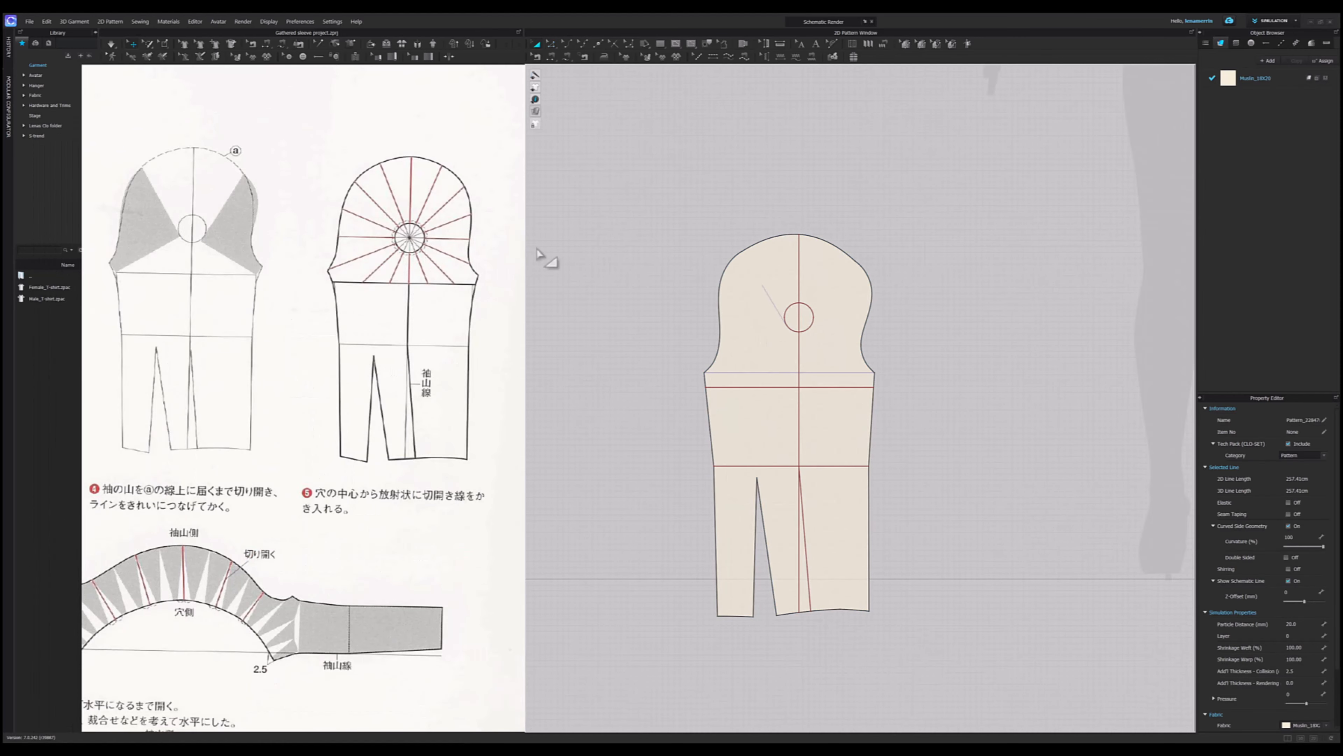
- Split the right half of the small circle uniformly into 8 segments
scroll(788, 285, "up", 3)
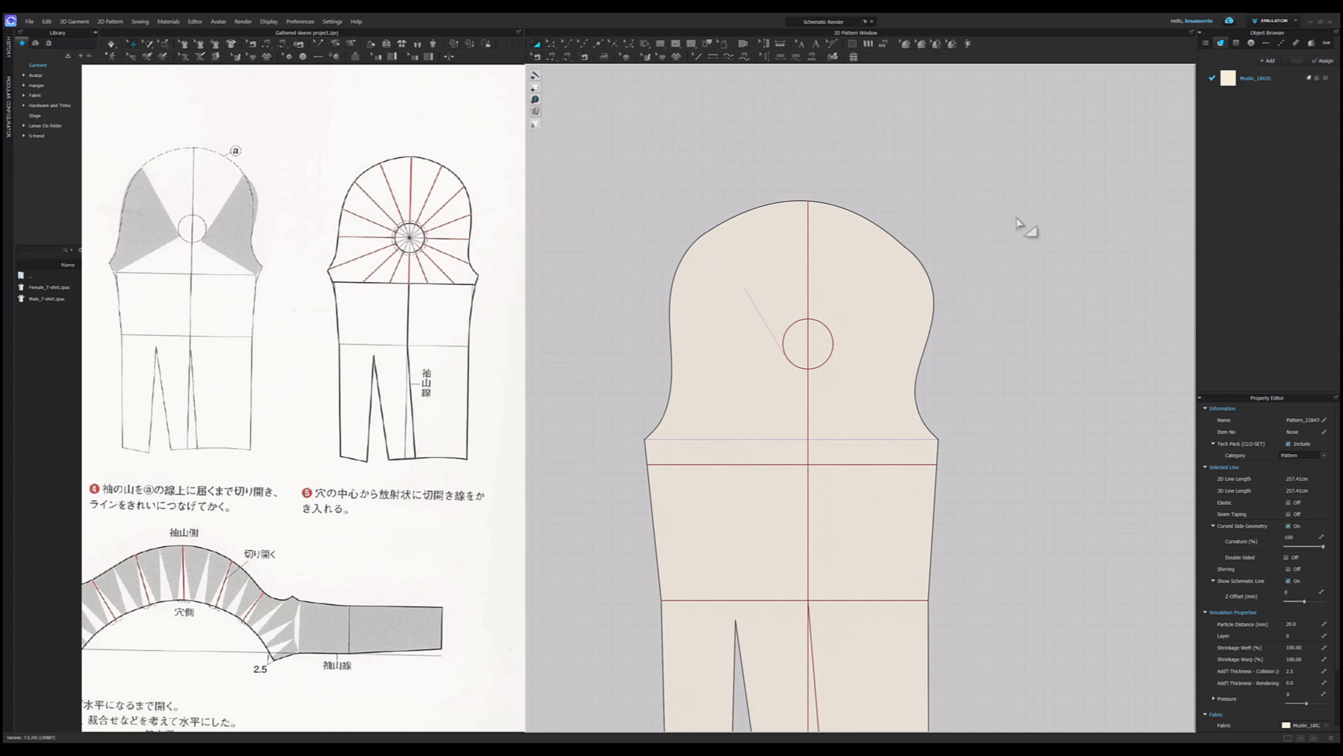
scroll(882, 351, "up", 3)
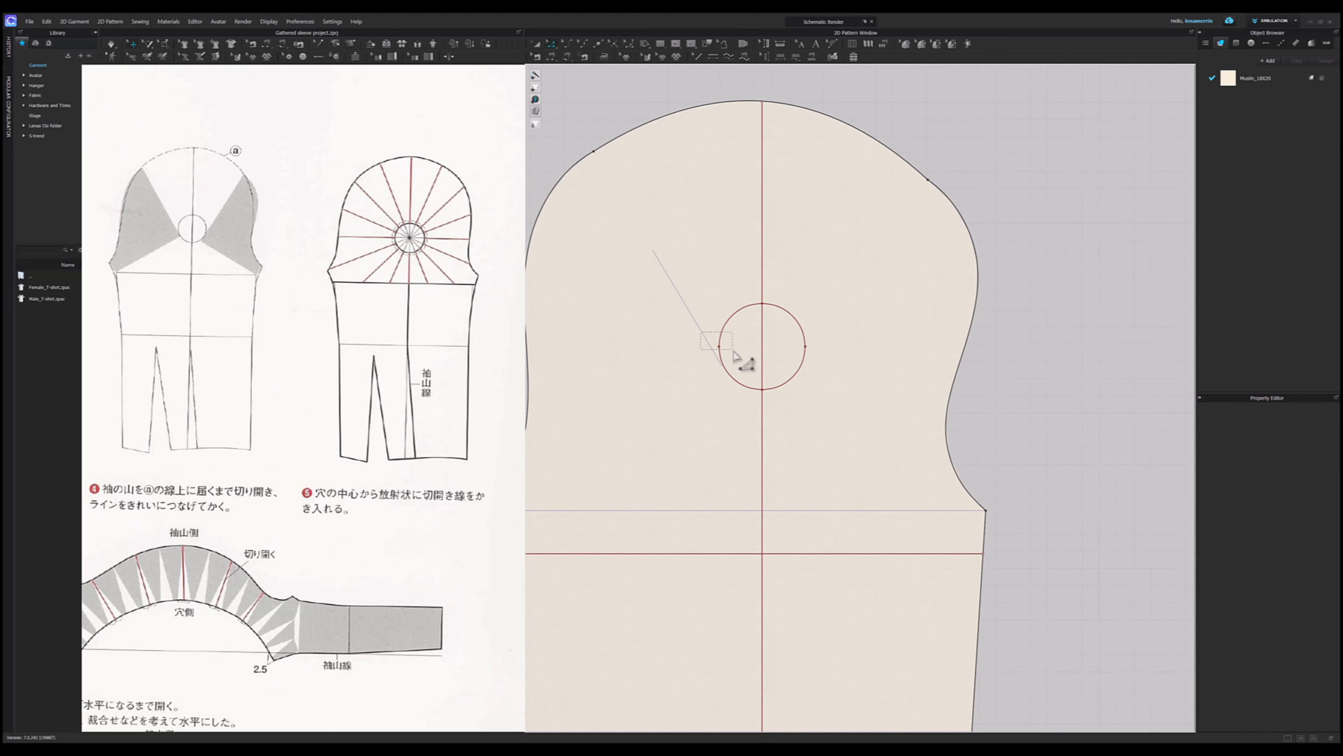
right_click(806, 349)
left_click(825, 406)
left_click(806, 356)
right_click(805, 355)
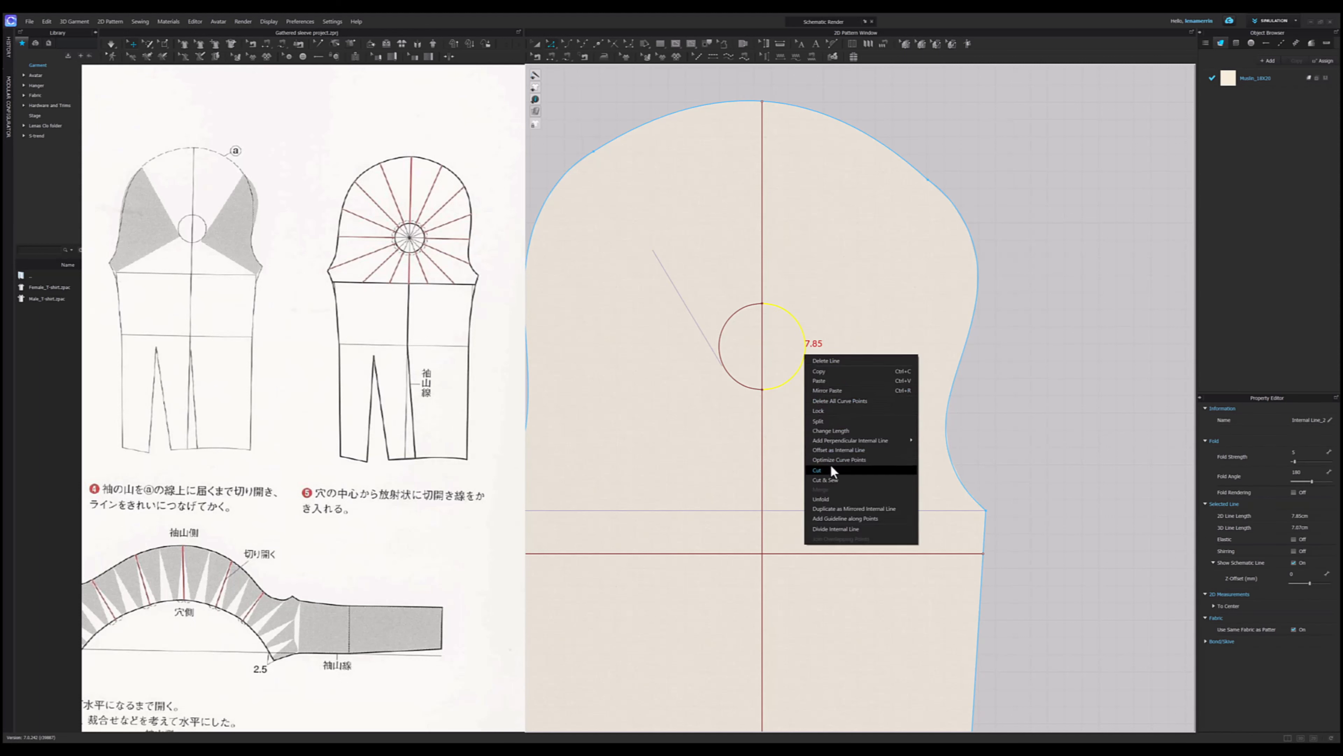
left_click(819, 421)
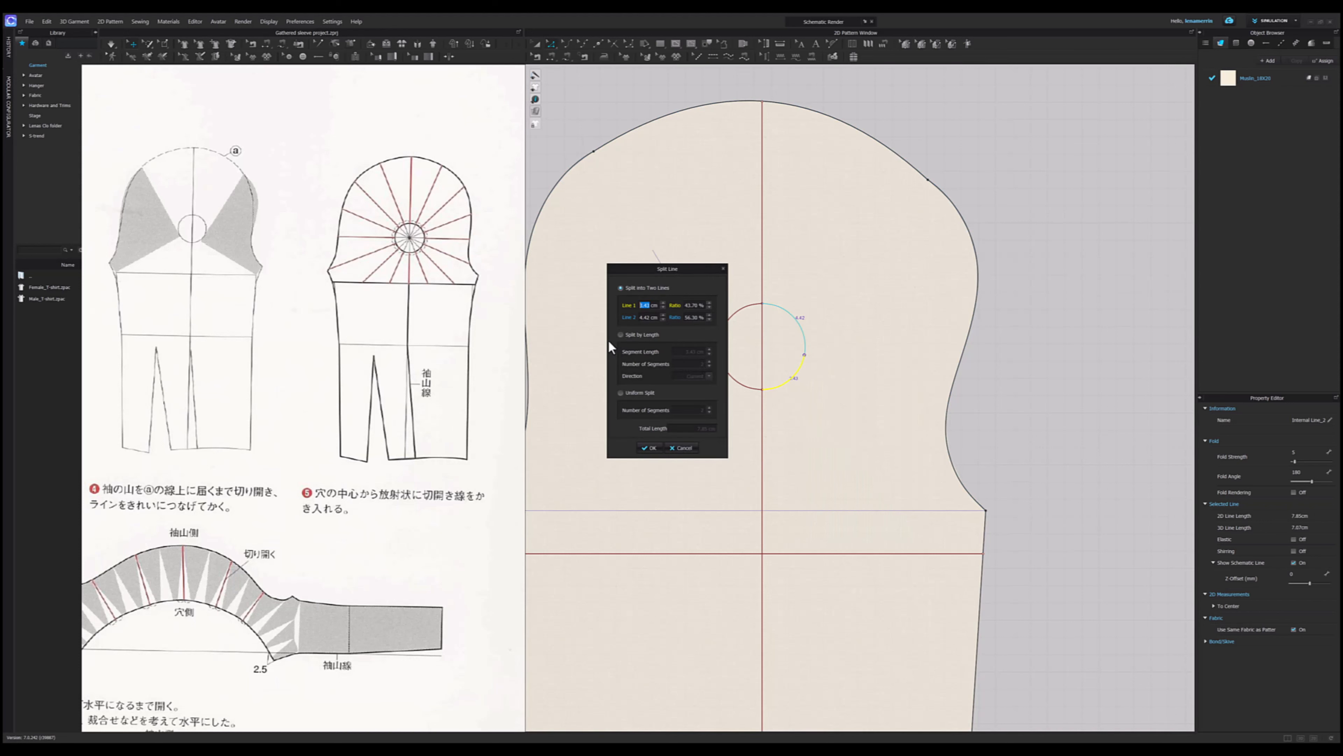
left_click(622, 393)
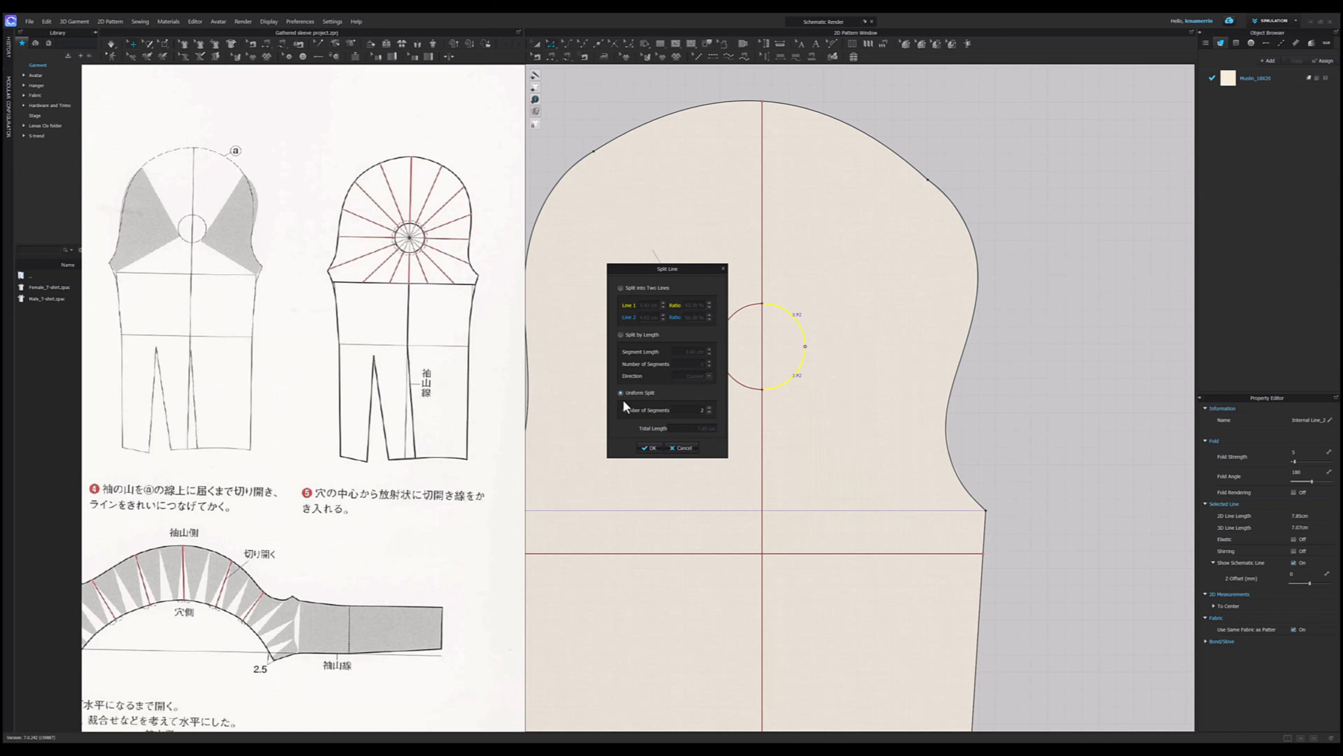
left_click(710, 408)
left_click(709, 408)
left_click(651, 448)
- Split the left half of the small circle uniformly into 8 segments as well
right_click(719, 349)
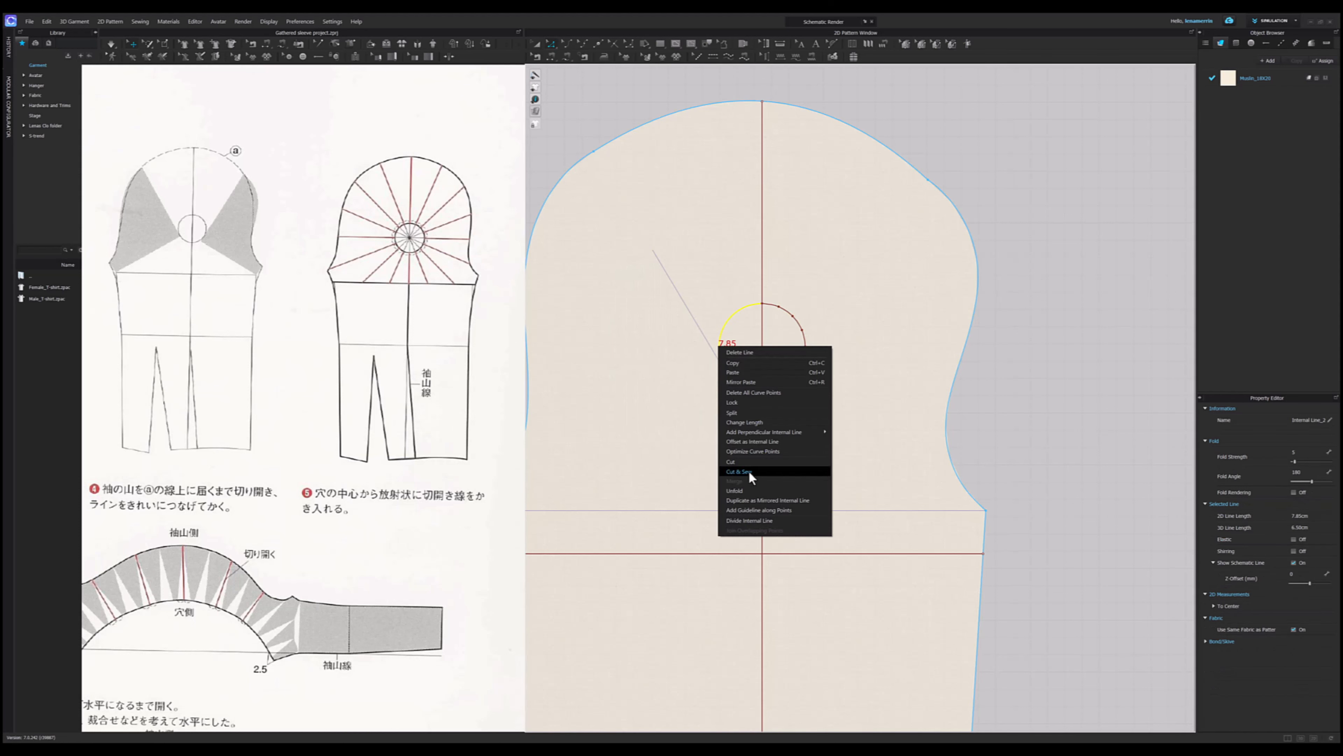
left_click(747, 412)
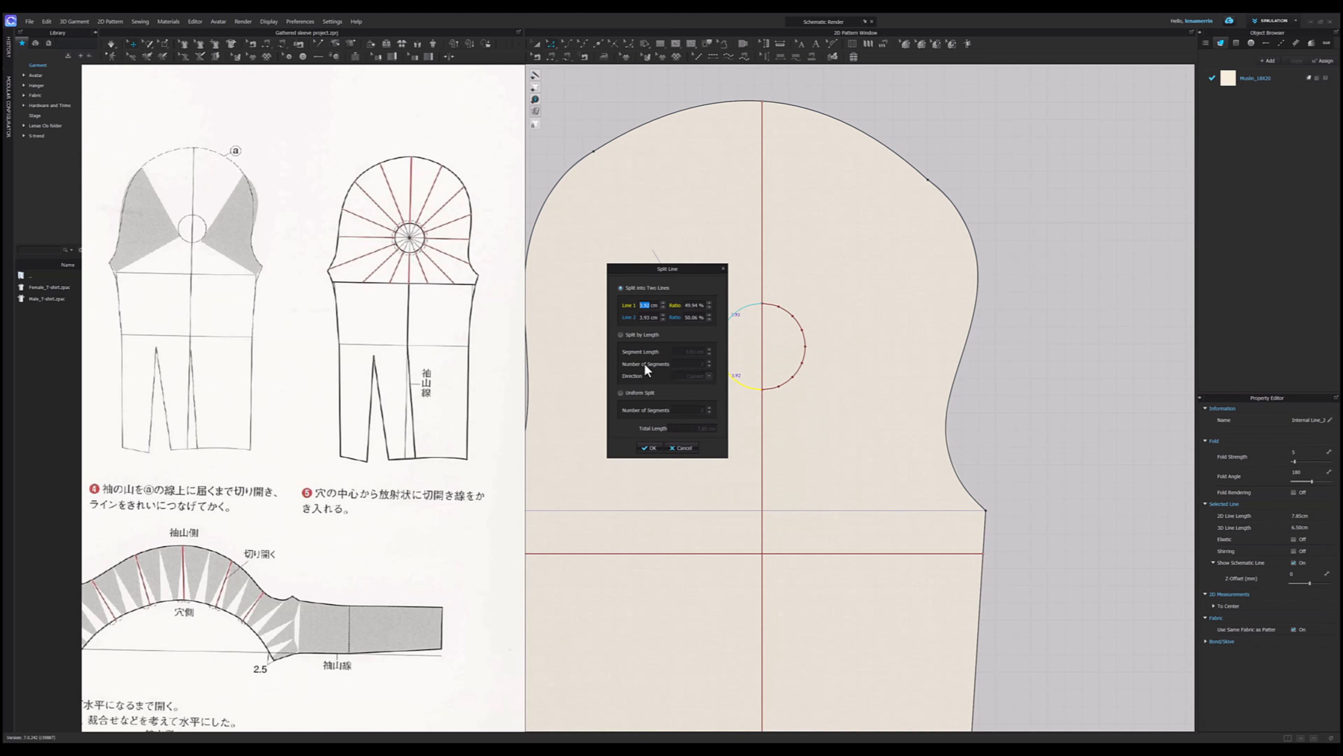
left_click(709, 409)
left_click(650, 448)
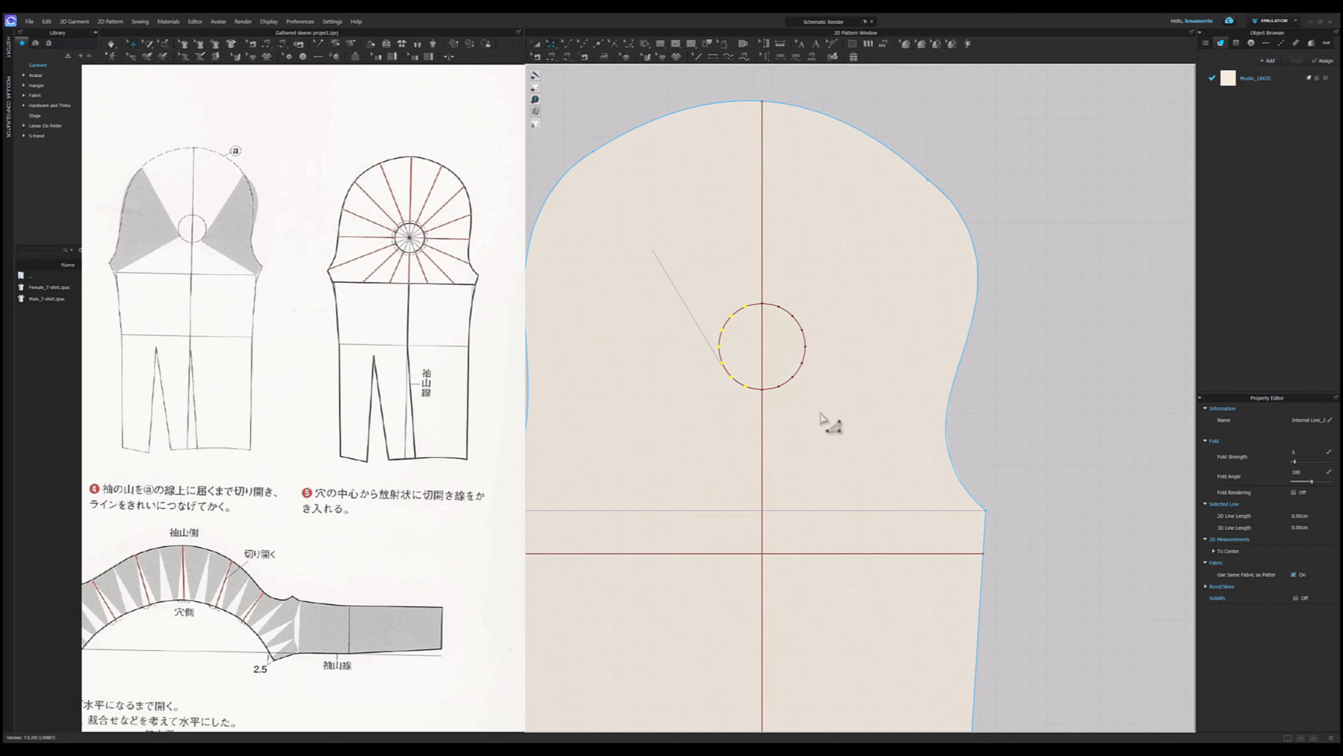
scroll(814, 422, "down", 1)
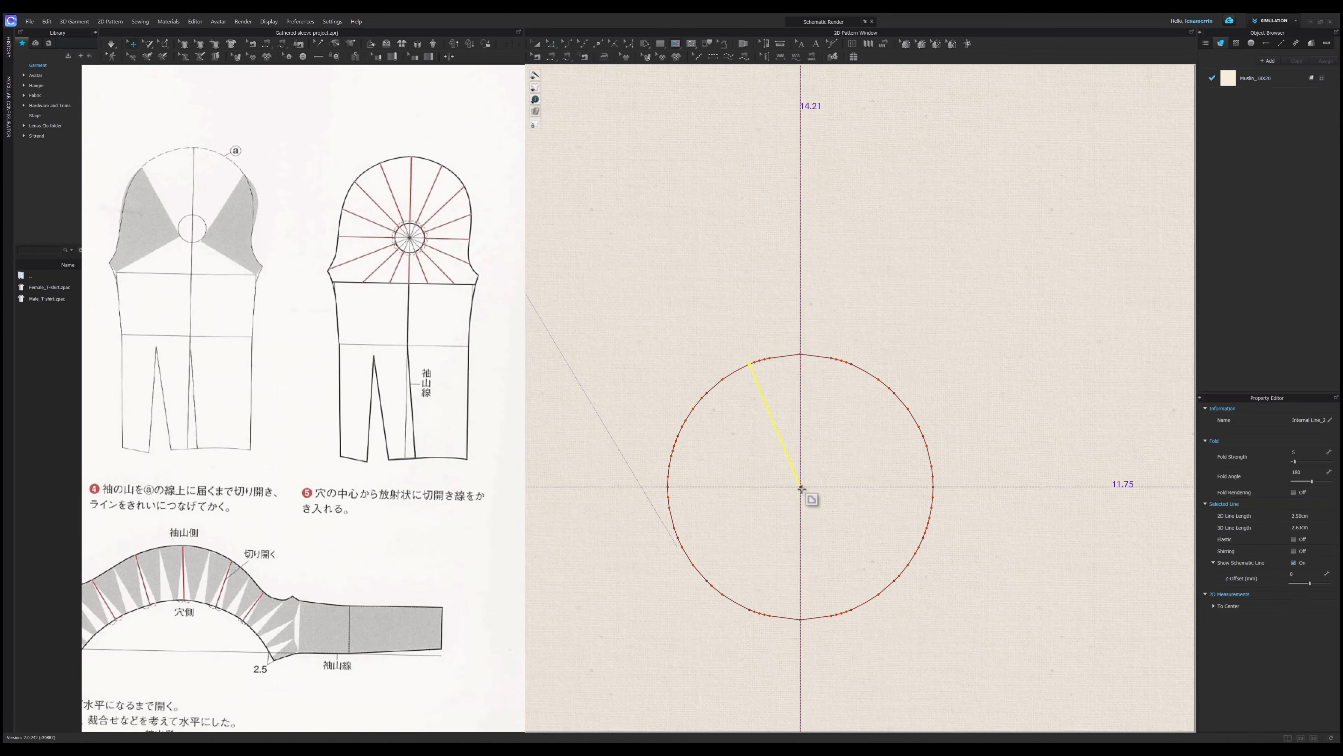
- Draw straight internal lines from the small circle's center to the division points around its upper half and right side
left_click(801, 486)
double_click(706, 393)
left_click(801, 486)
double_click(851, 364)
left_click(801, 486)
double_click(894, 393)
left_click(801, 487)
double_click(924, 436)
left_click(801, 486)
double_click(933, 487)
left_click(801, 486)
double_click(923, 537)
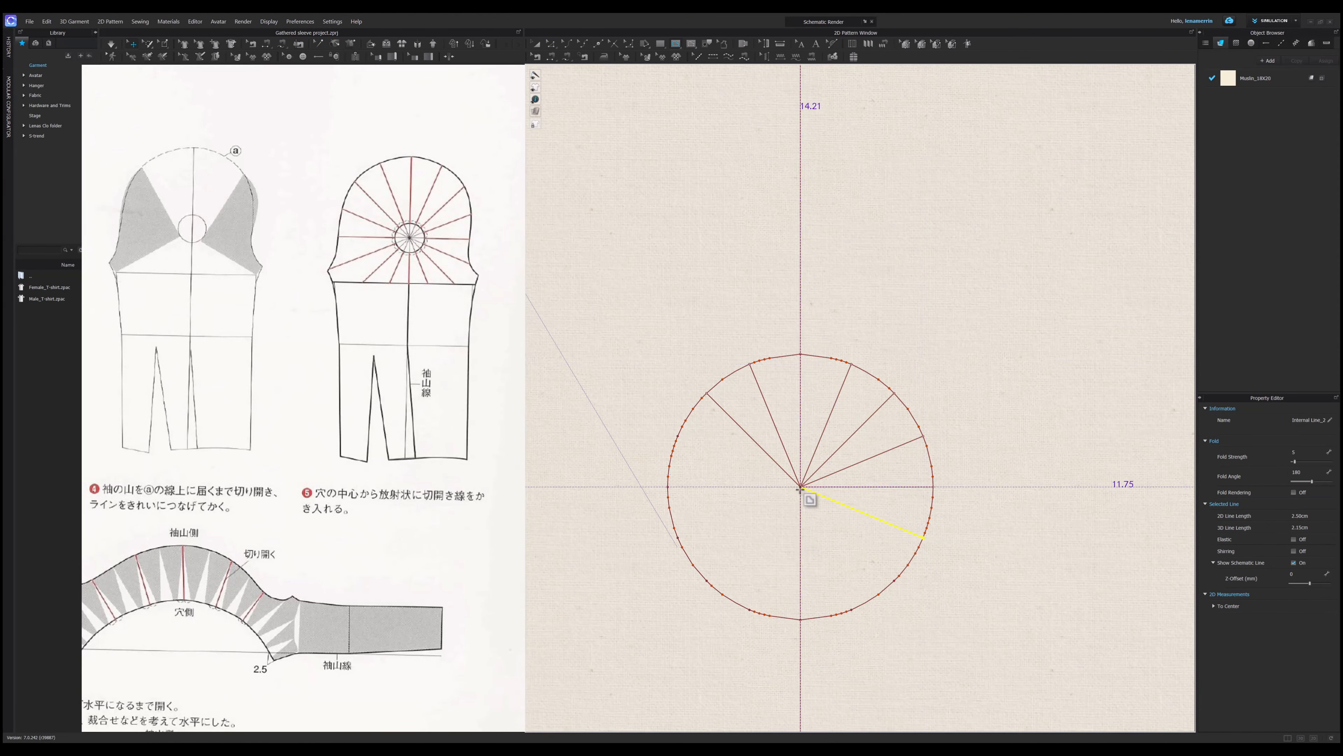
- Draw the remaining radial lines from the circle's center to the division points along its lower half and left side
left_click(801, 486)
double_click(895, 580)
left_click(801, 487)
double_click(852, 608)
double_click(668, 487)
left_click(800, 486)
double_click(679, 435)
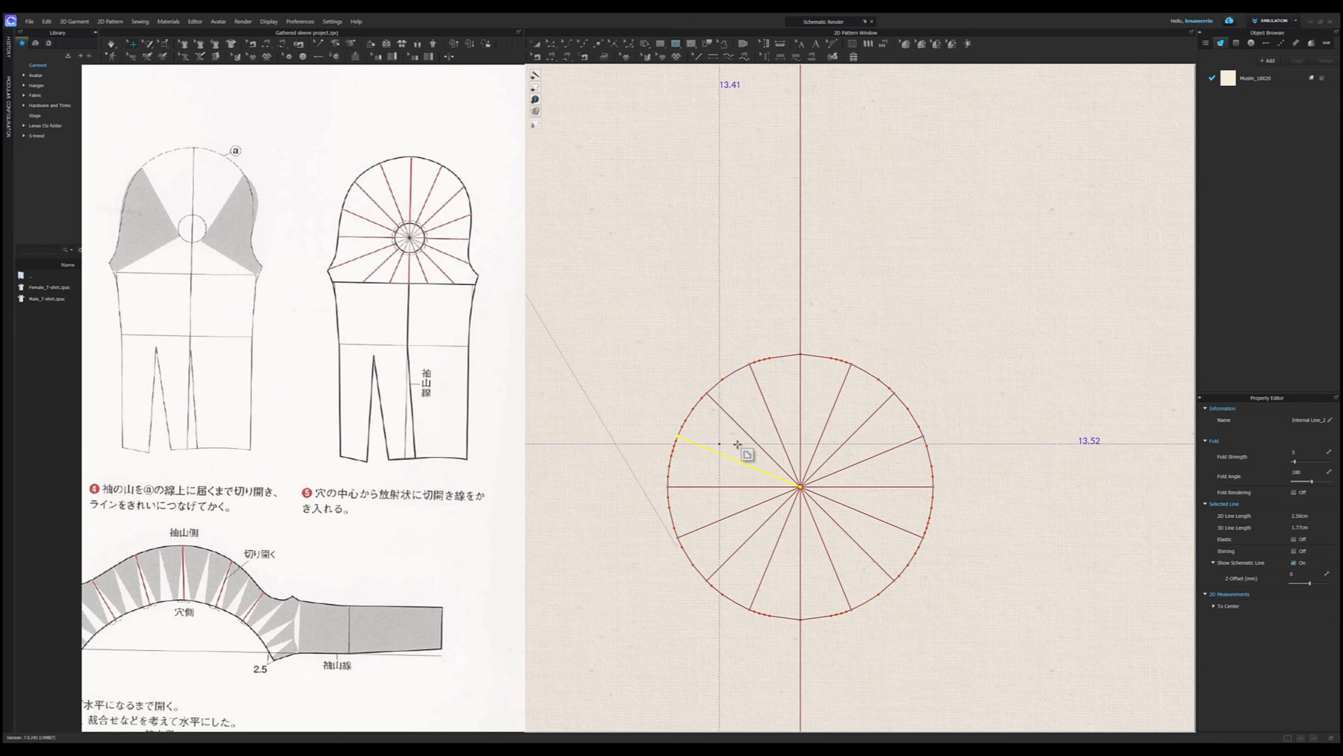
scroll(721, 423, "down", 3)
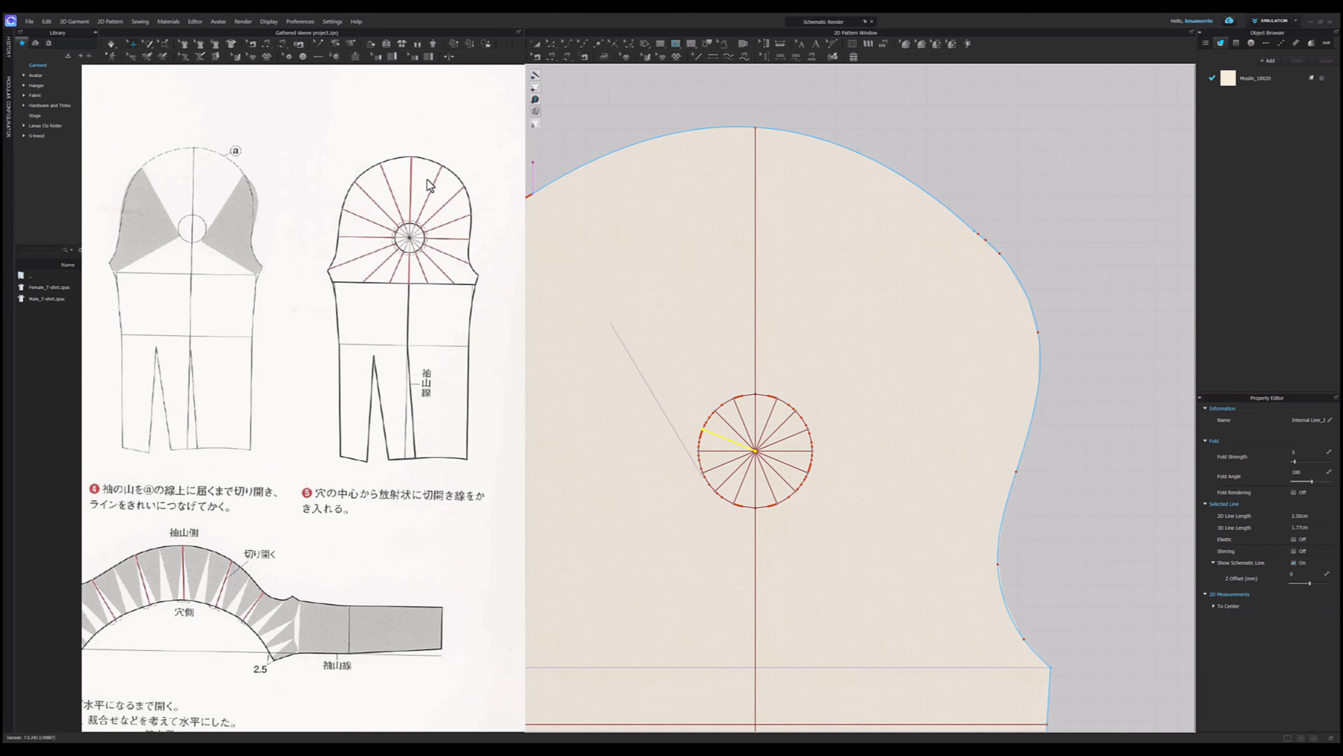
- Extend the radial lines on either side of the vertical center line and the upper-right diagonal to the sleeve cap outline
left_click(551, 45)
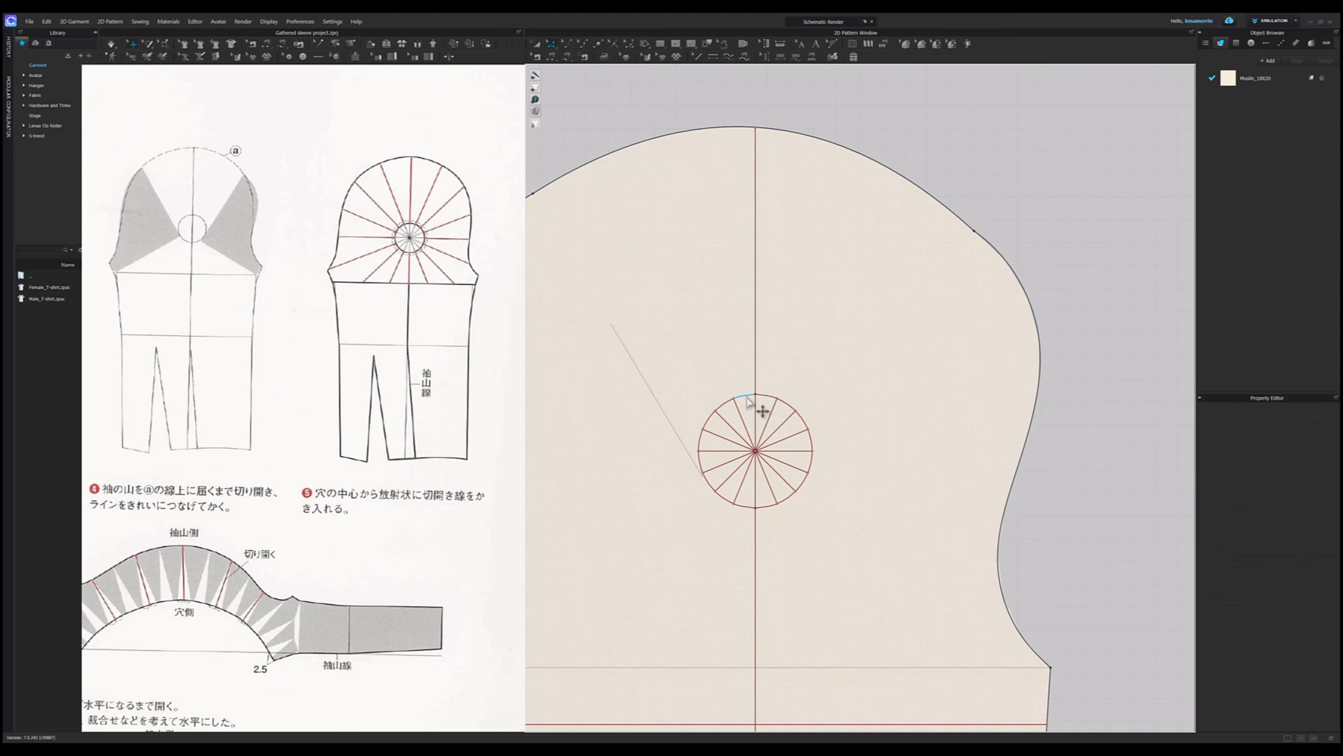
scroll(748, 399, "up", 3)
scroll(793, 455, "down", 1)
right_click(858, 448)
right_click(883, 464)
left_click(1004, 519)
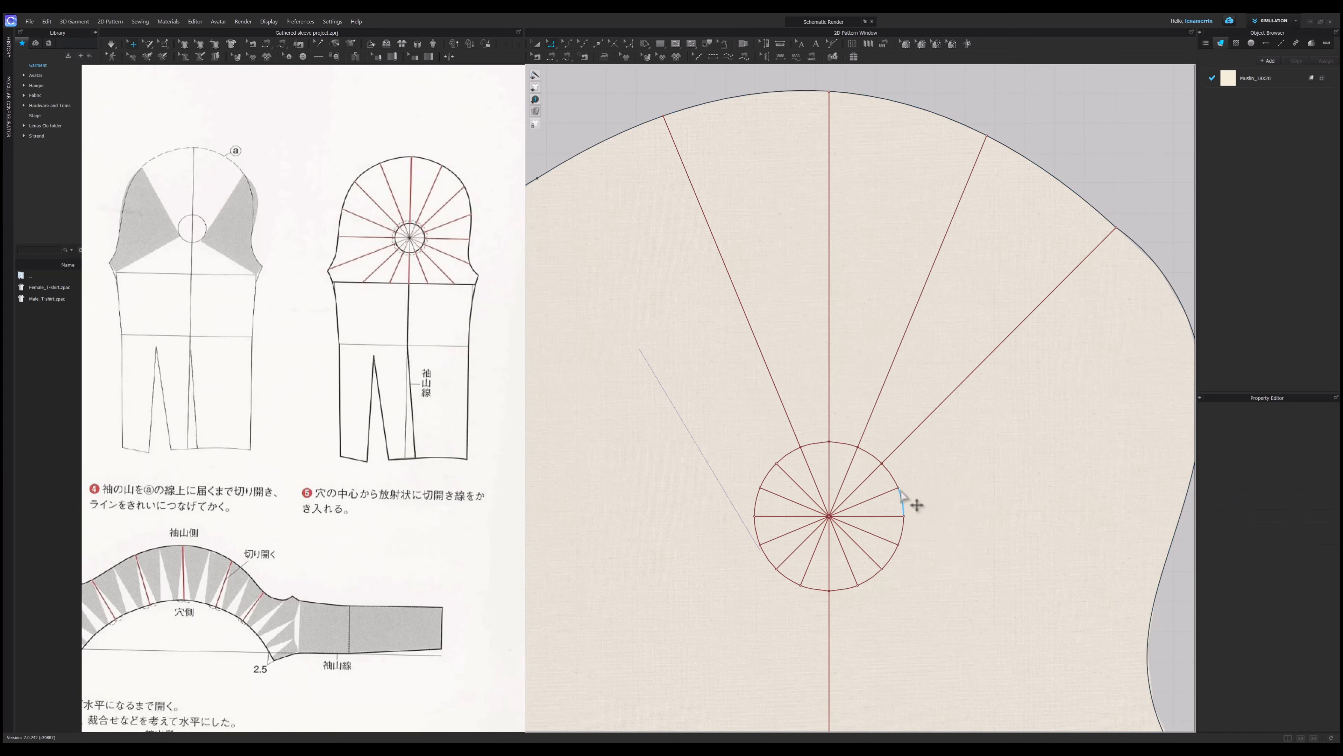
- Extend the three radial lines on the circle's right side, including the horizontal one, to the sleeve outline
right_click(898, 487)
left_click(1020, 542)
right_click(903, 516)
left_click(1026, 571)
right_click(898, 544)
left_click(1020, 600)
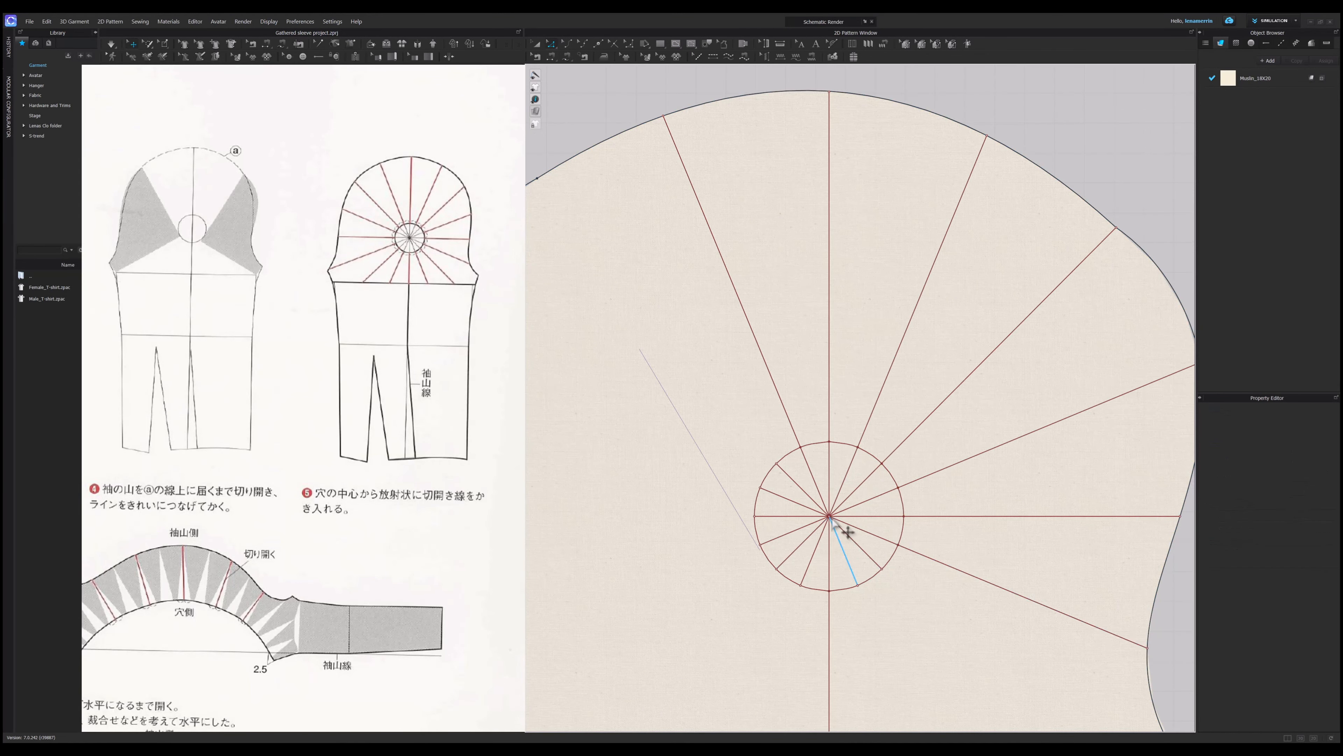
- Extend the two lower-right radial lines from the circle to the pattern outline
right_click(882, 568)
left_click(1004, 624)
scroll(884, 615, "down", 4)
right_click(871, 522)
left_click(994, 578)
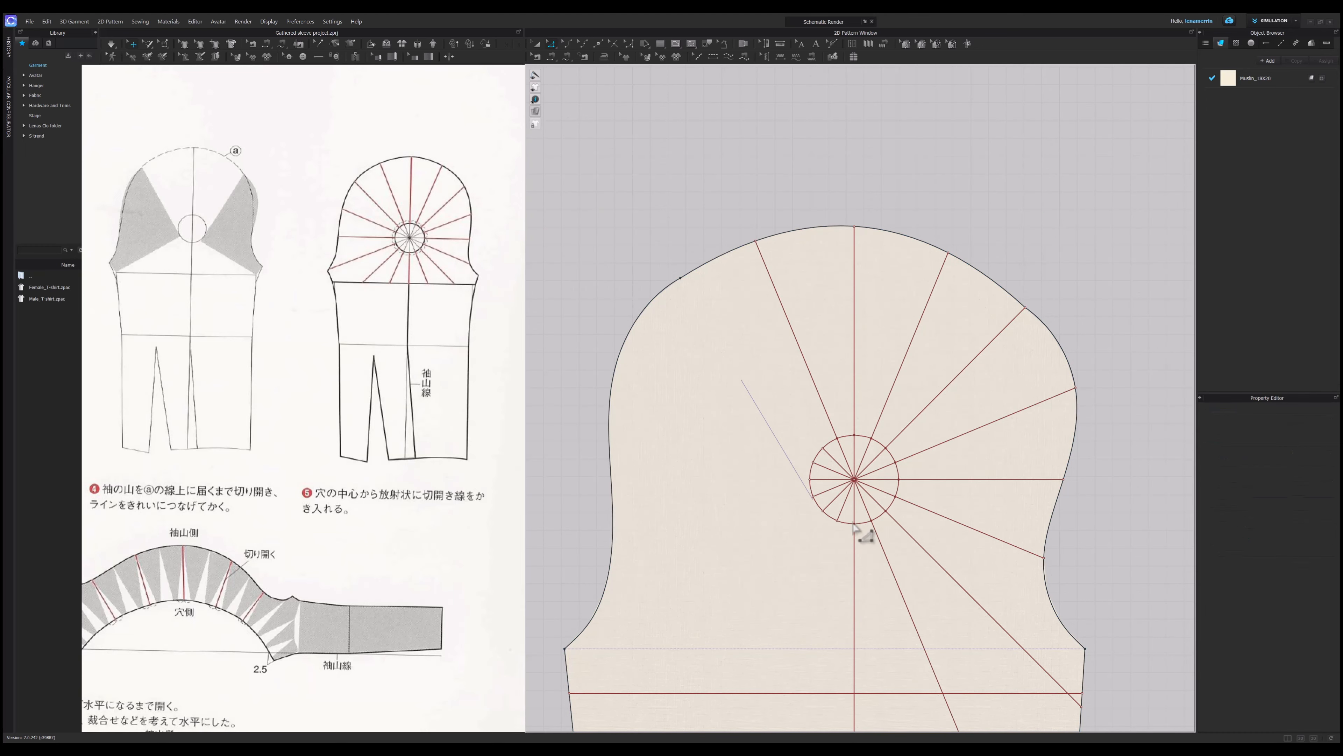
- Extend the three lower-left radial lines from the circle to the pattern outline
right_click(837, 520)
left_click(959, 576)
right_click(823, 511)
left_click(946, 566)
right_click(812, 496)
left_click(934, 552)
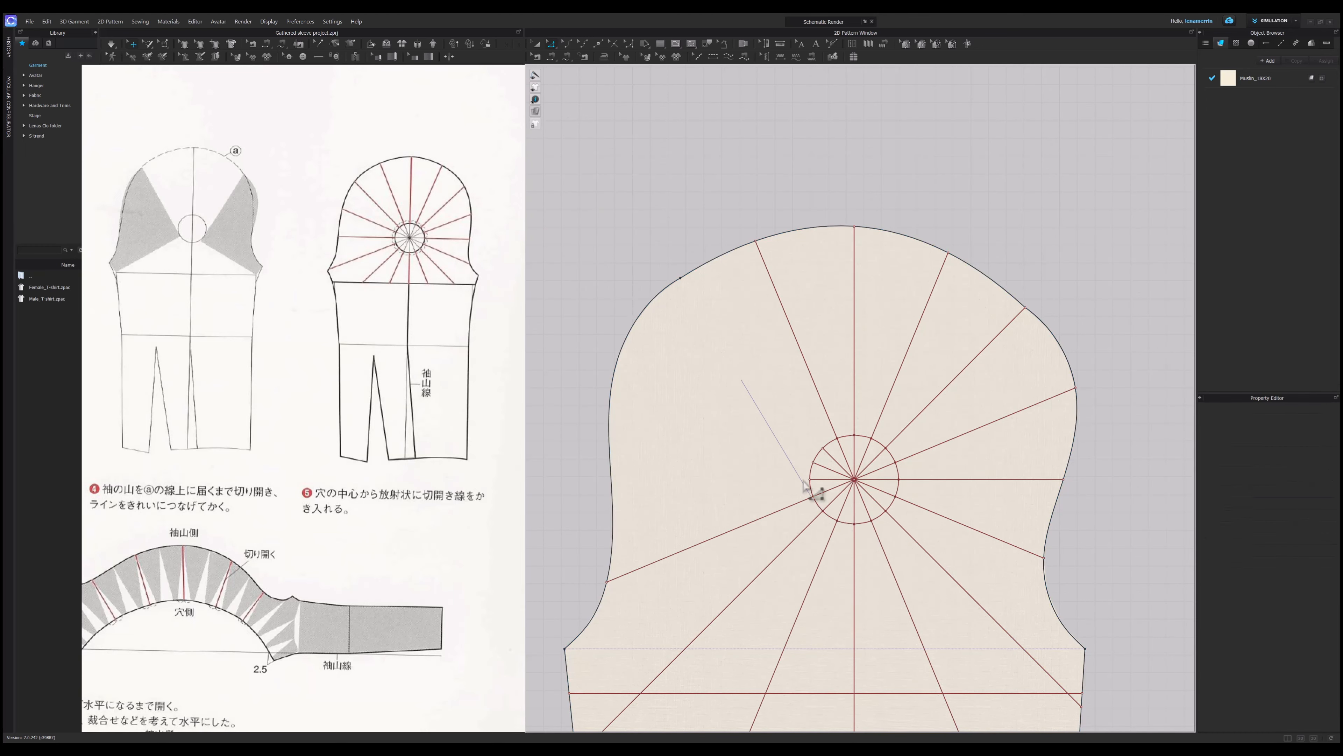
- Extend the left horizontal radial line and the two above it to the sleeve cap outline
right_click(809, 479)
left_click(932, 534)
right_click(812, 461)
left_click(935, 517)
right_click(823, 449)
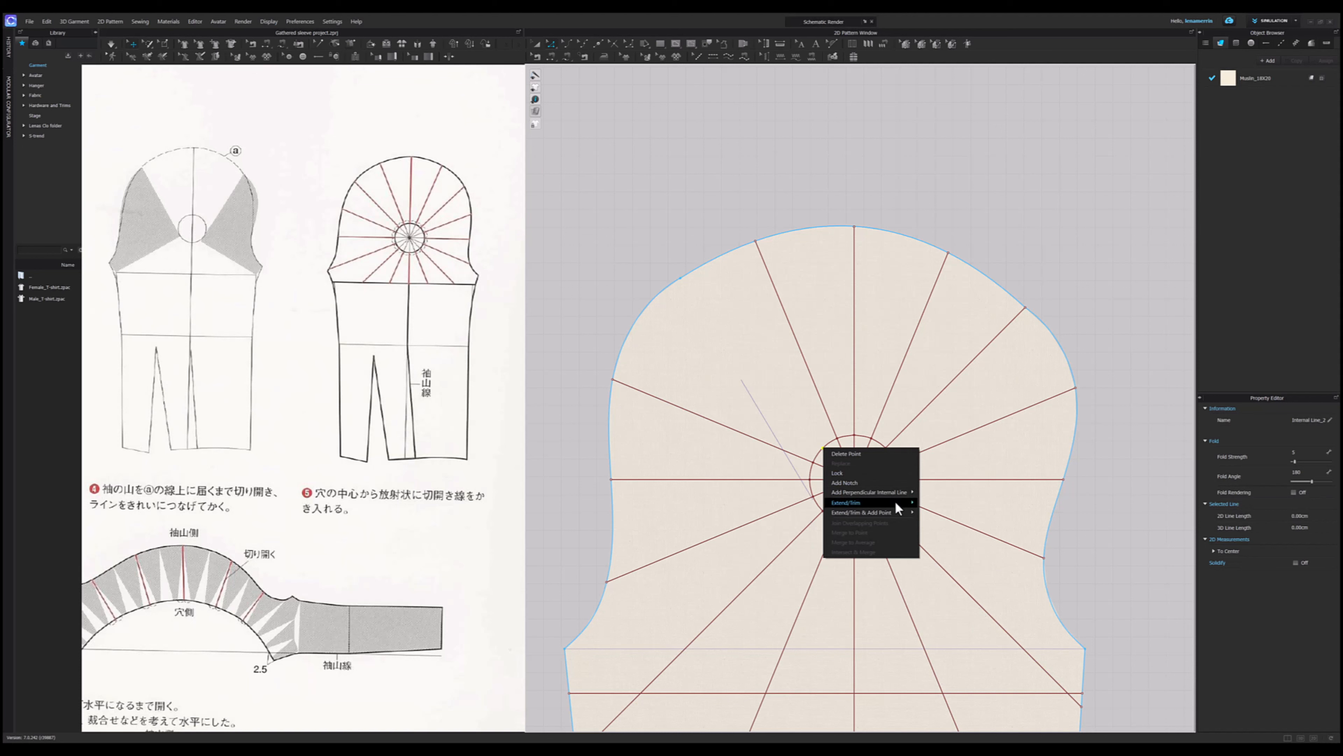
mouse_move(900, 504)
left_click(945, 505)
scroll(776, 437, "down", 5)
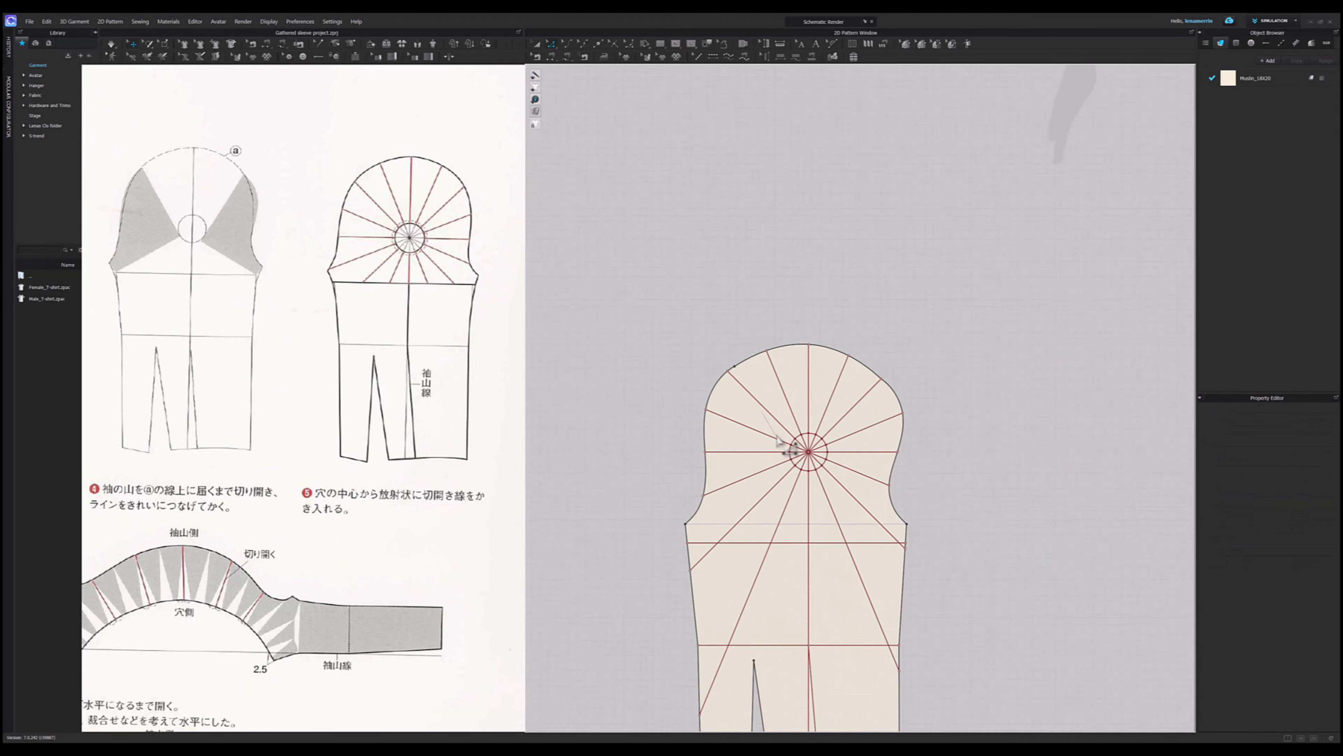
- Trim the four lower radial lines back to the horizontal internal line just below the sleeve cap
scroll(786, 685, "up", 2)
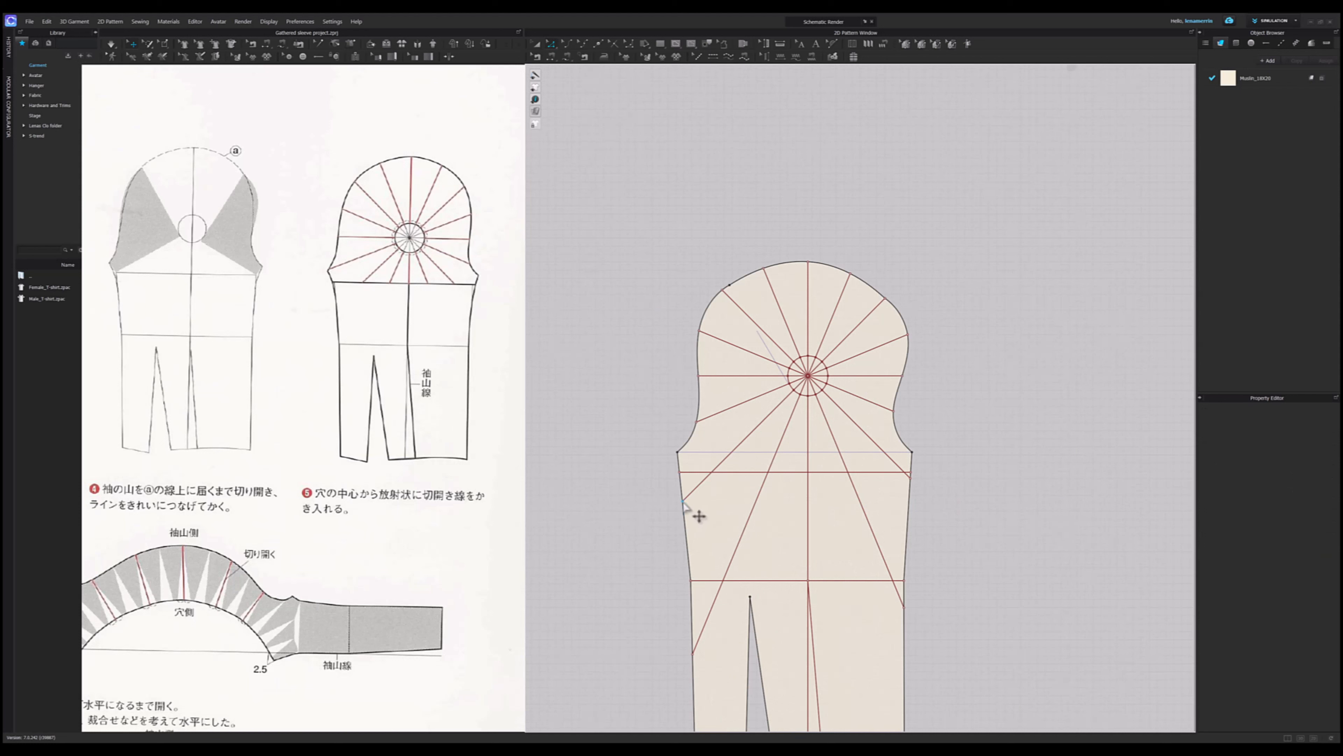
left_click(693, 507)
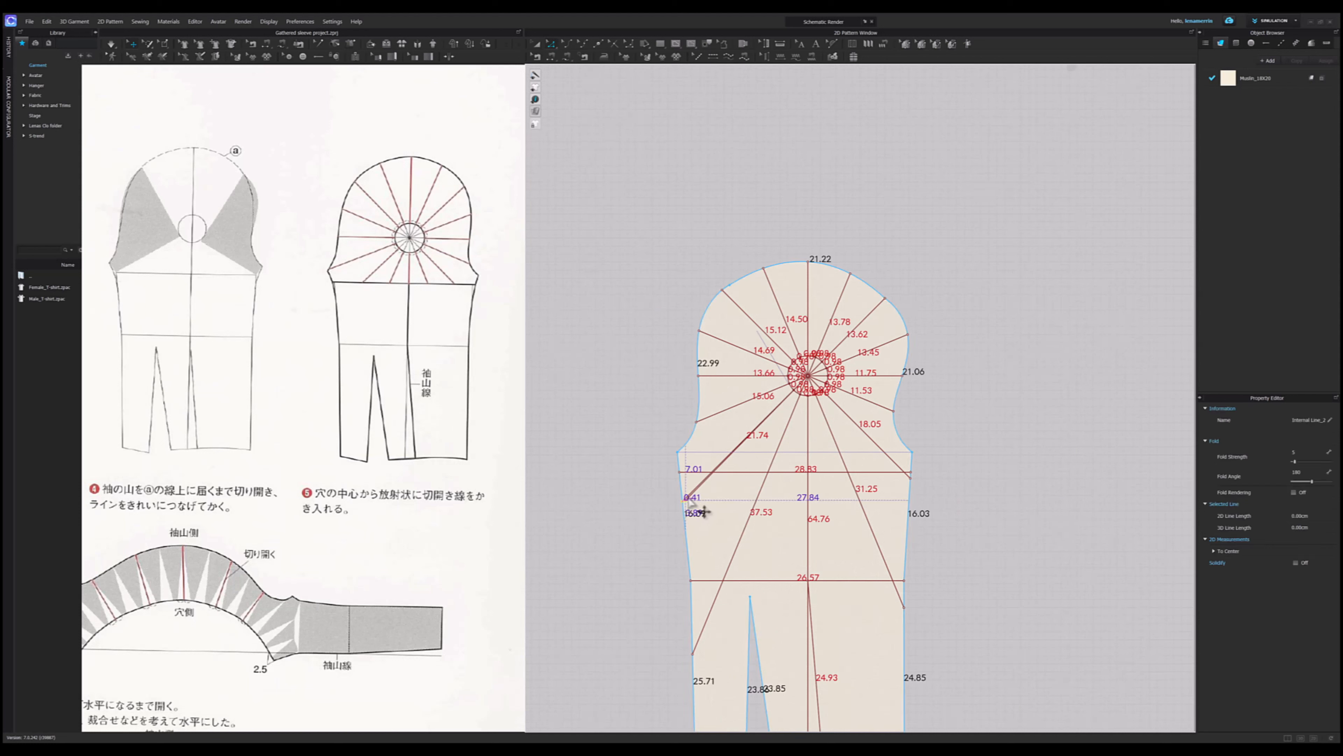
right_click(693, 655)
mouse_move(767, 708)
left_click(812, 719)
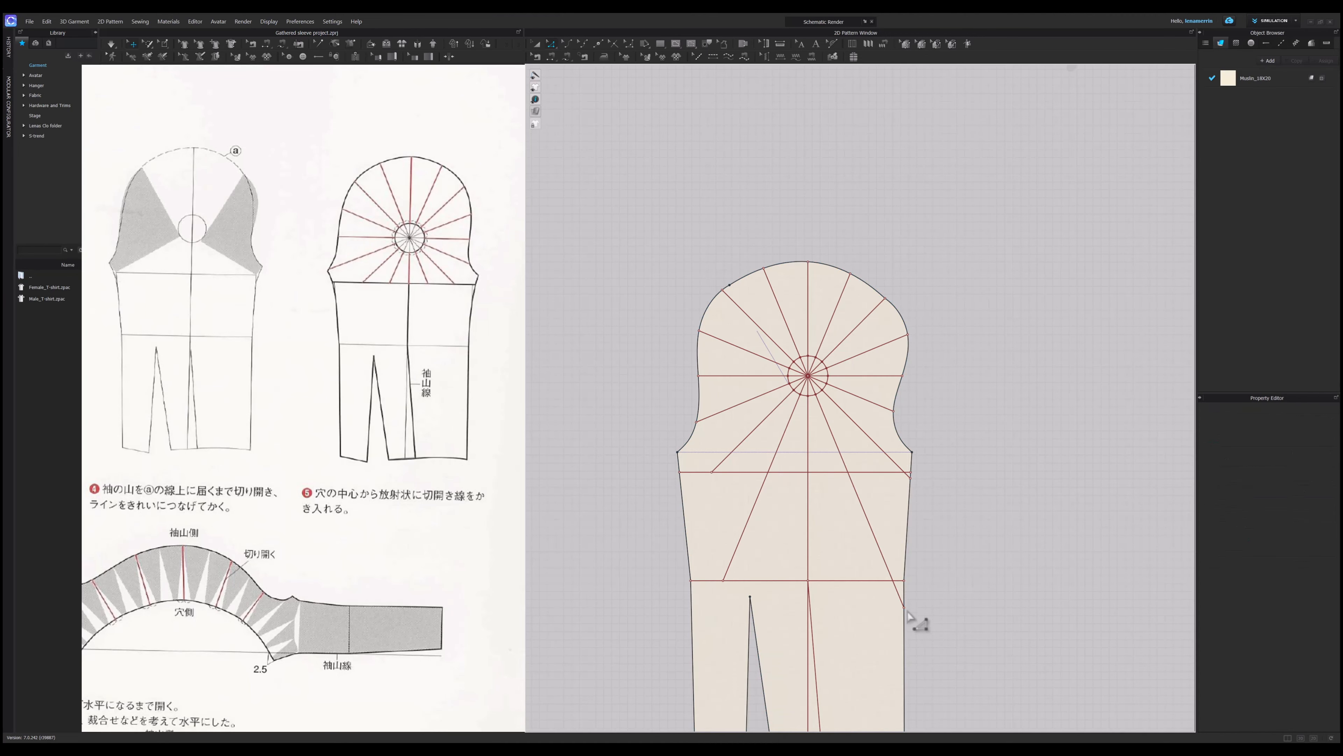
scroll(849, 475, "up", 5)
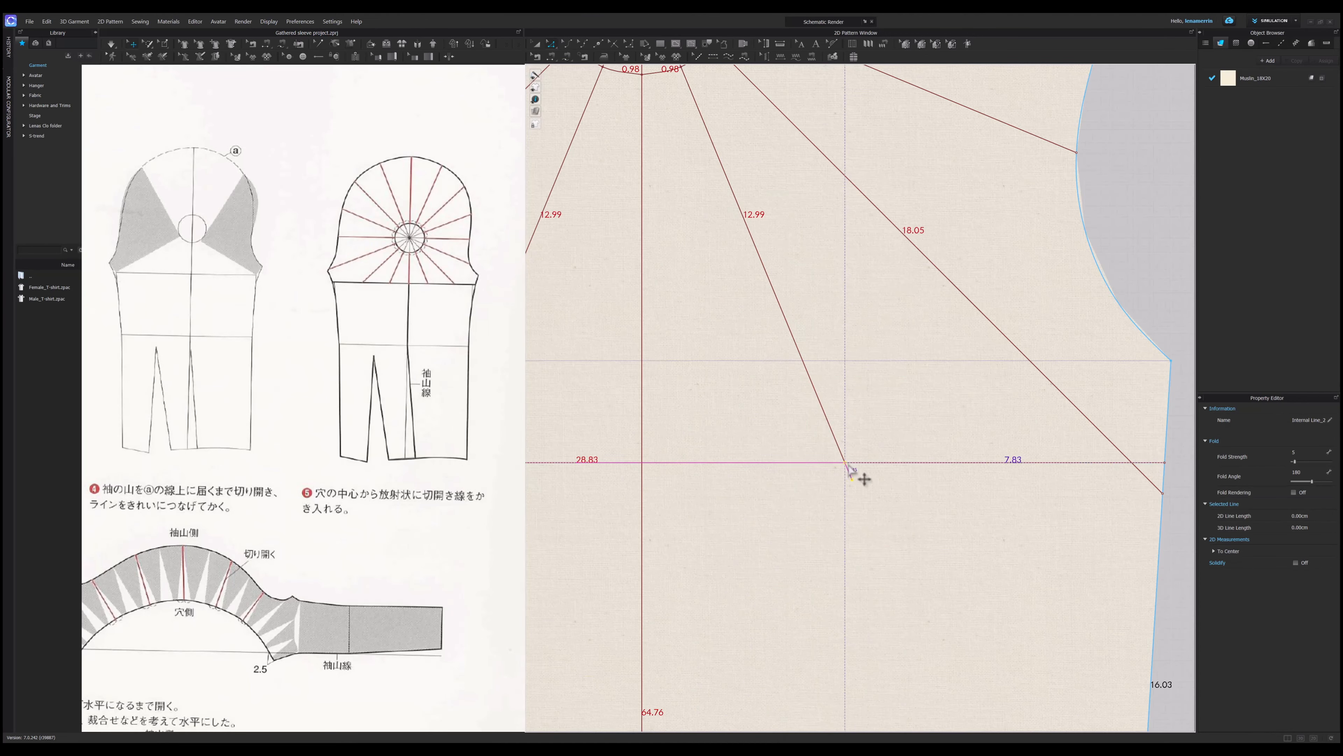
scroll(1067, 492, "down", 5)
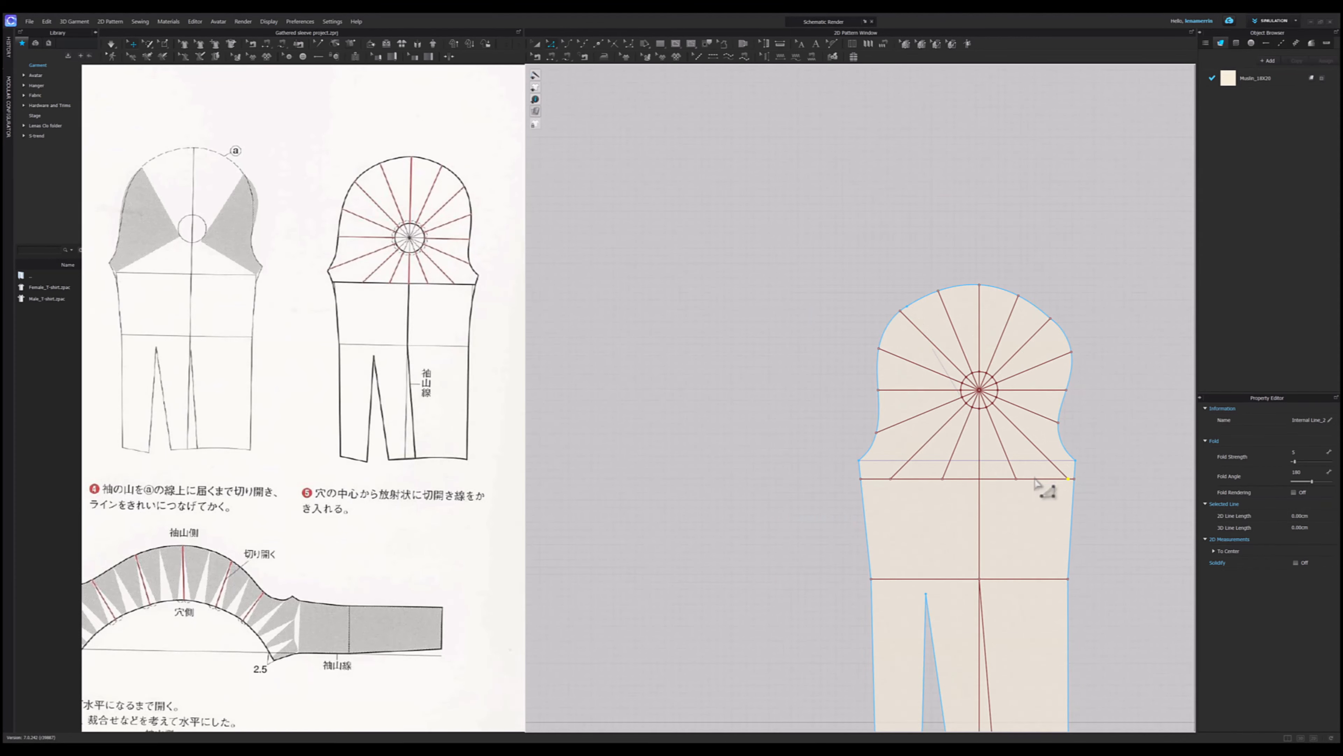
scroll(1046, 489, "up", 2)
scroll(1085, 480, "down", 2)
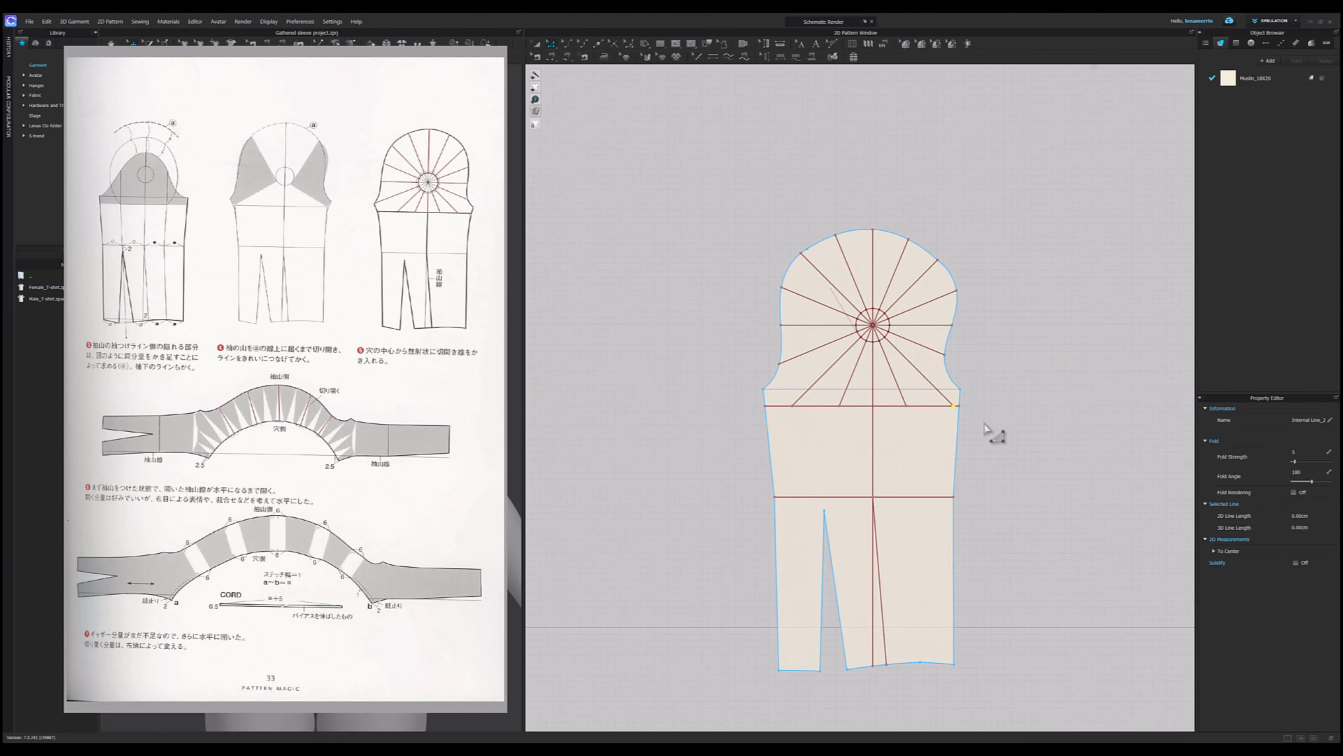
- Select all arc segments of the small circle and cut it out as a hole at the center of the radial lines
scroll(862, 323, "up", 3)
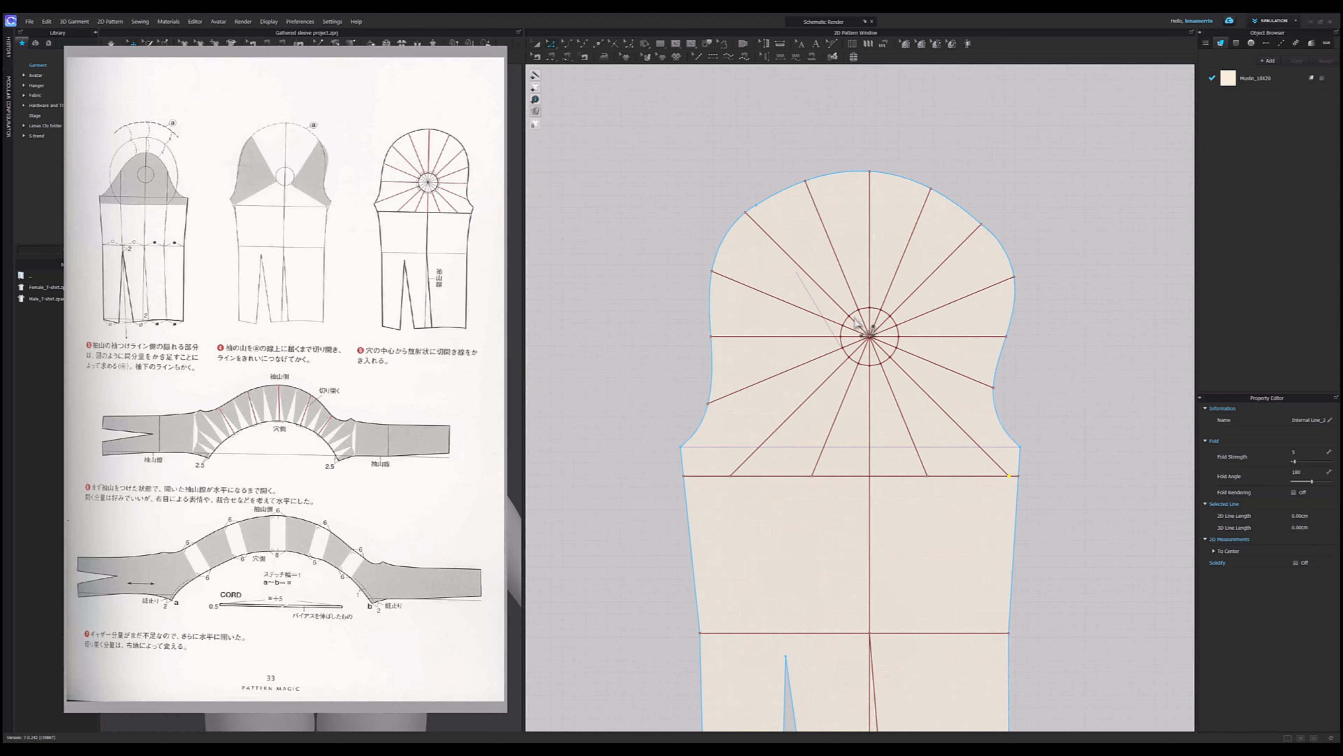
scroll(854, 320, "up", 2)
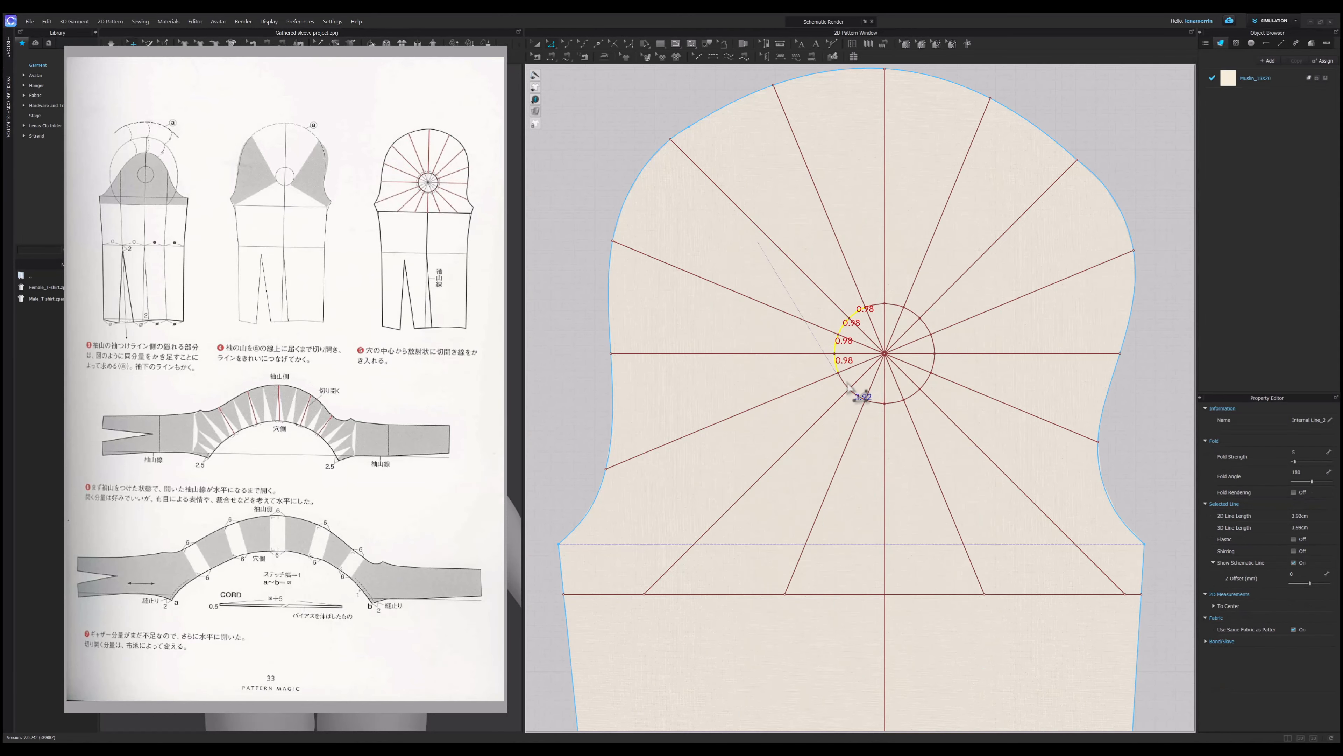
left_click(879, 308)
right_click(879, 307)
left_click(910, 346)
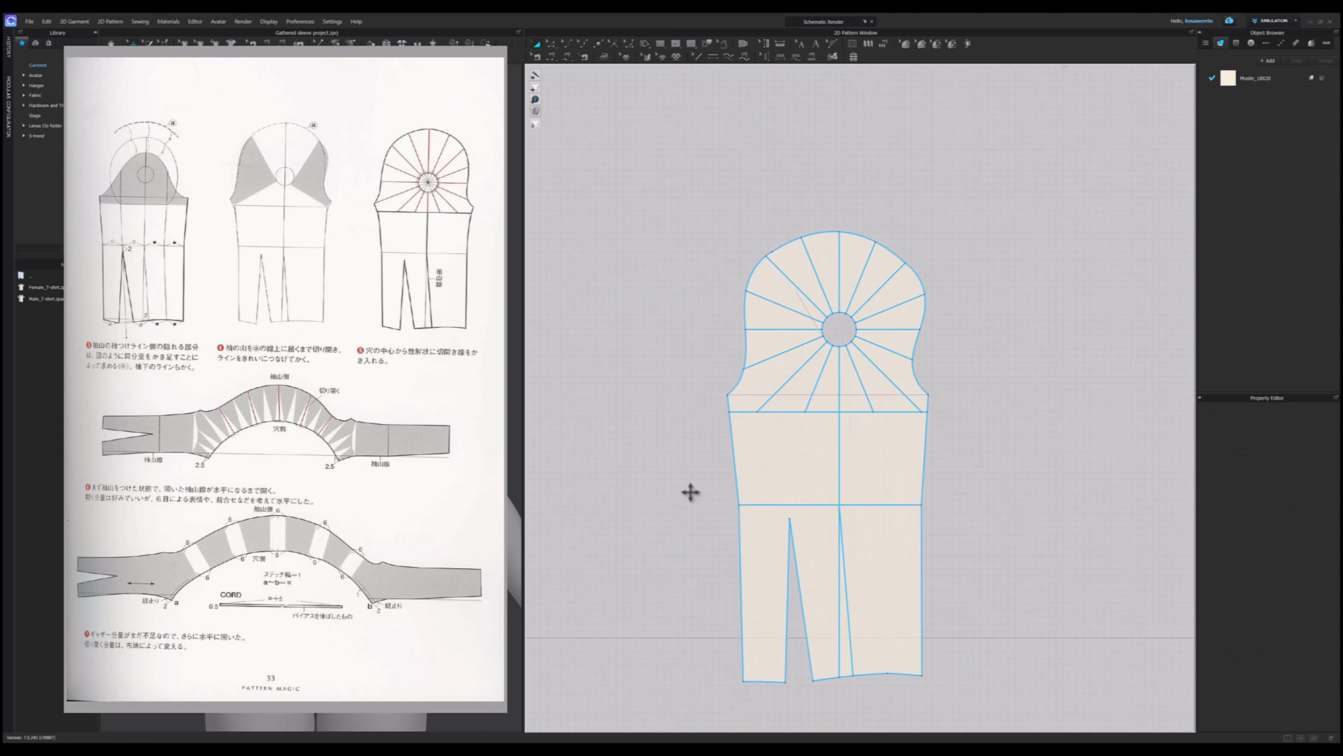
left_click(690, 492)
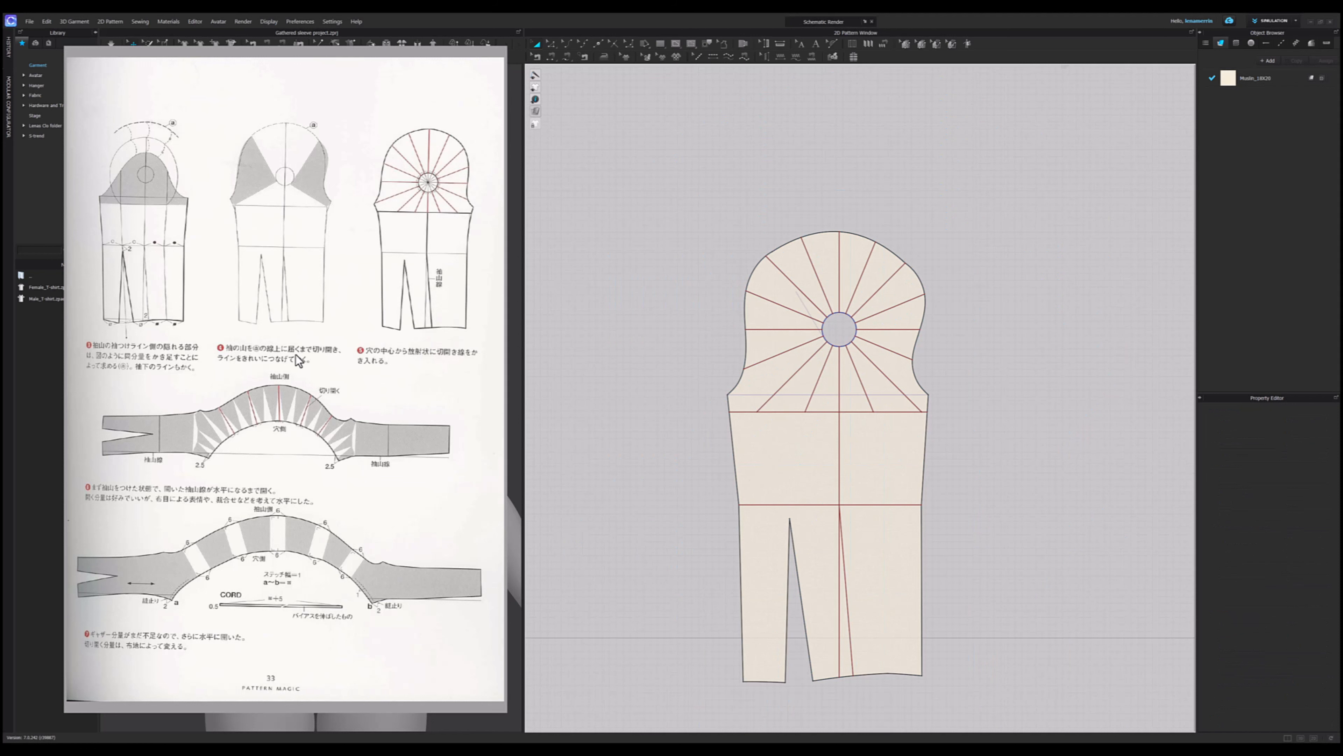
- Cut the sleeve along the horizontal line where the lower radial lines end, separating the cap from the lower sleeve
left_click(781, 494)
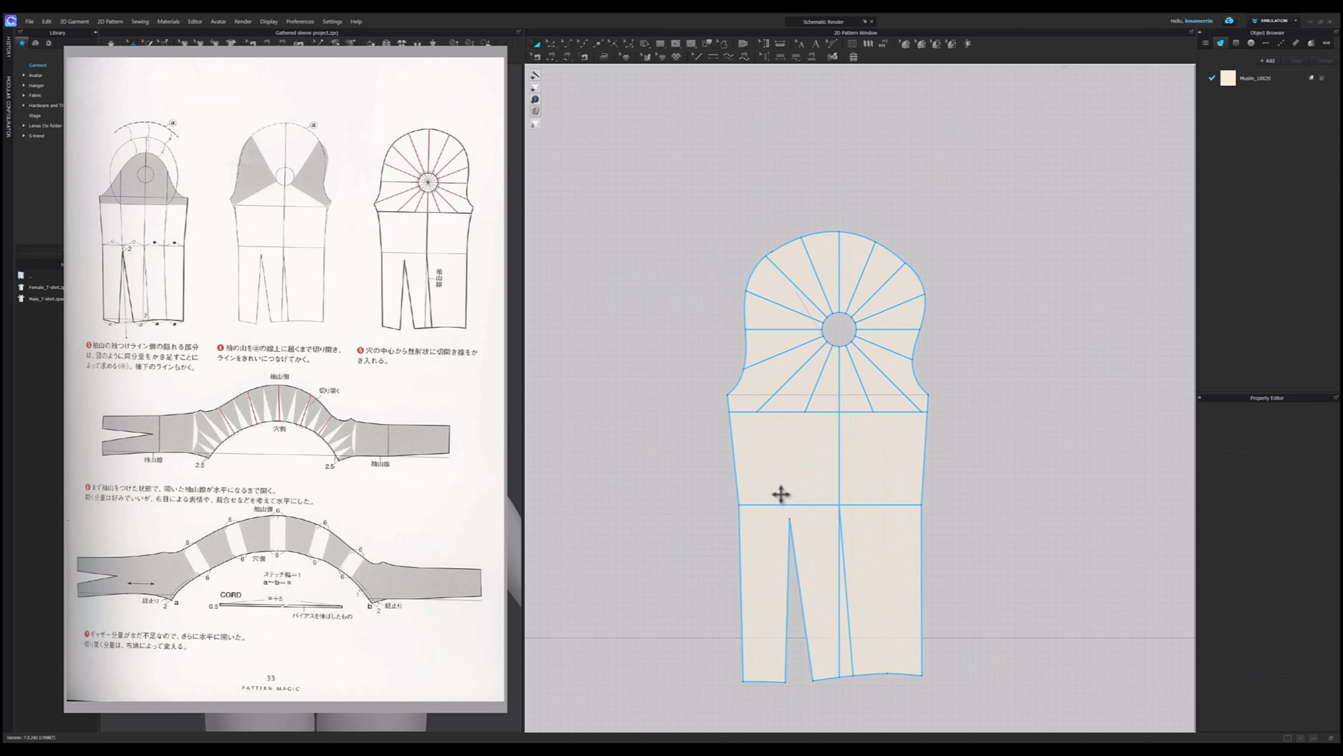
left_click(671, 403)
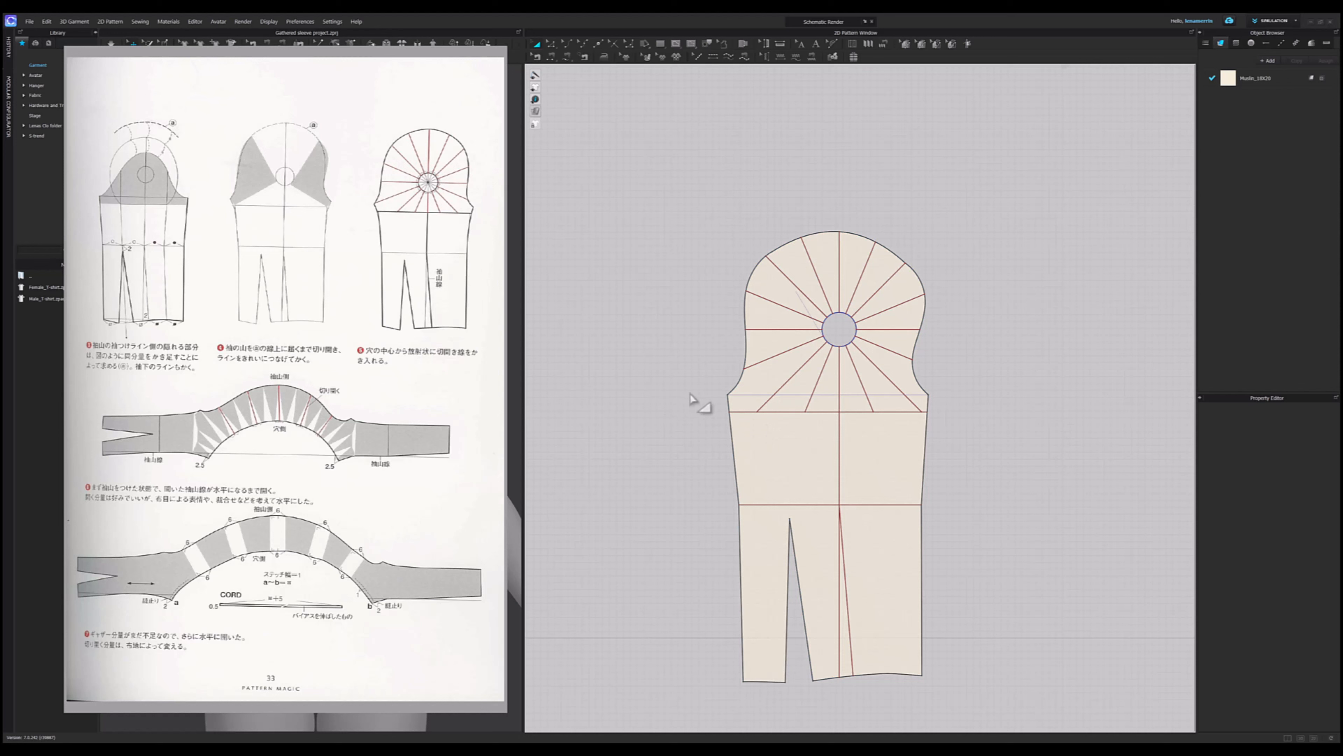
right_click(796, 418)
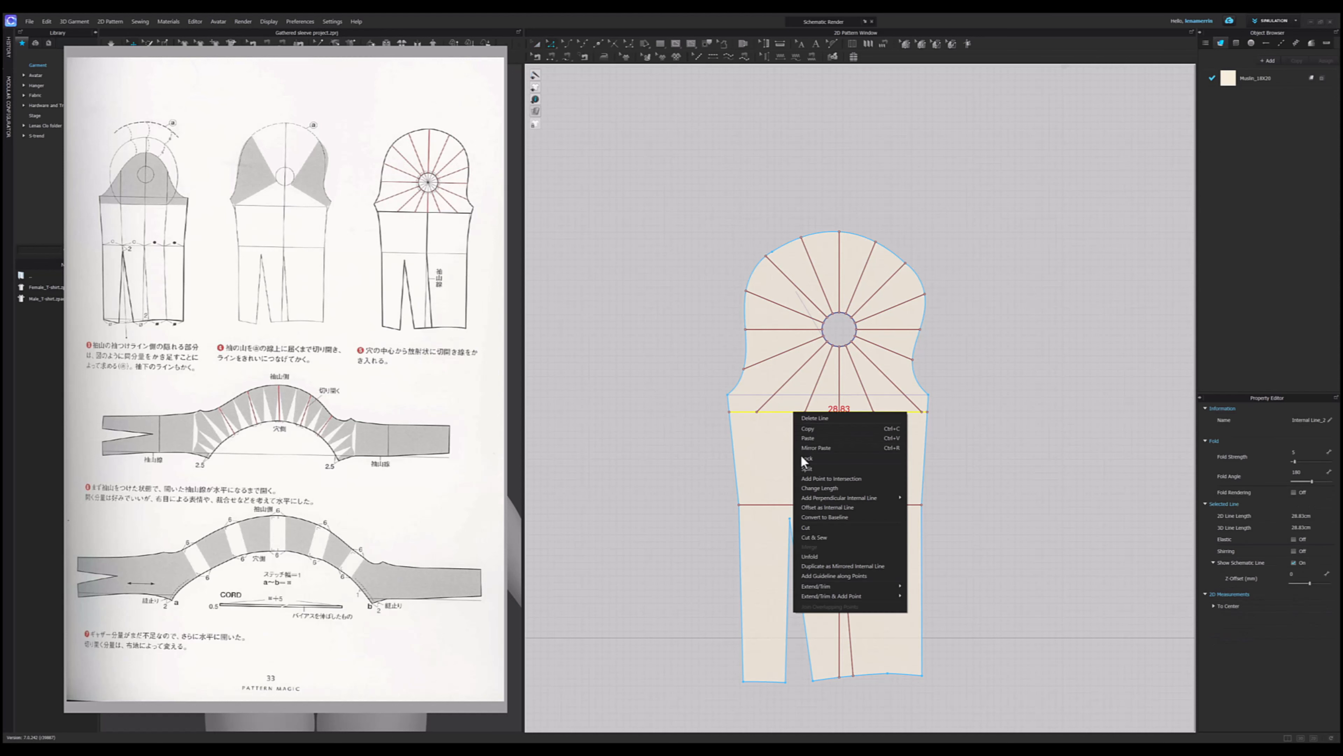
left_click(848, 541)
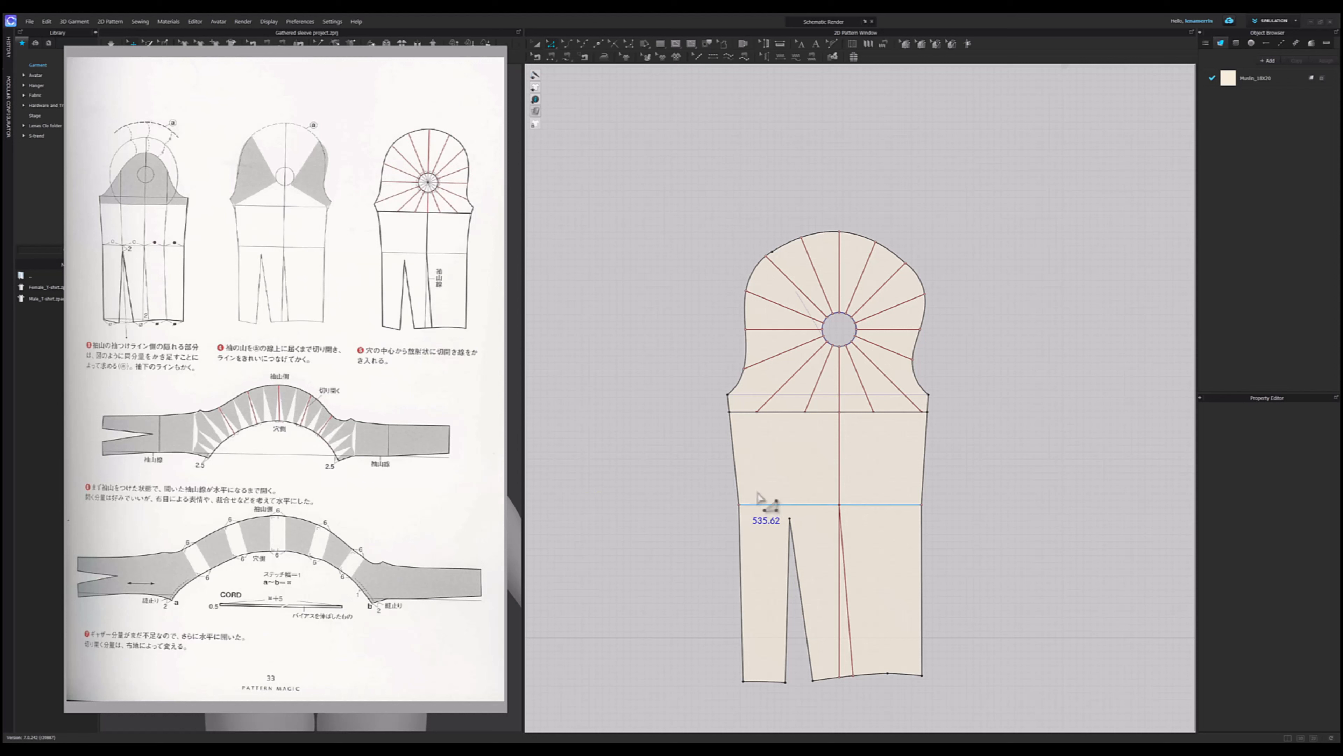
- Cut the lower sleeve along the center line and the slanted line below the elbow, and move the two pieces apart
left_click(840, 474)
right_click(842, 529)
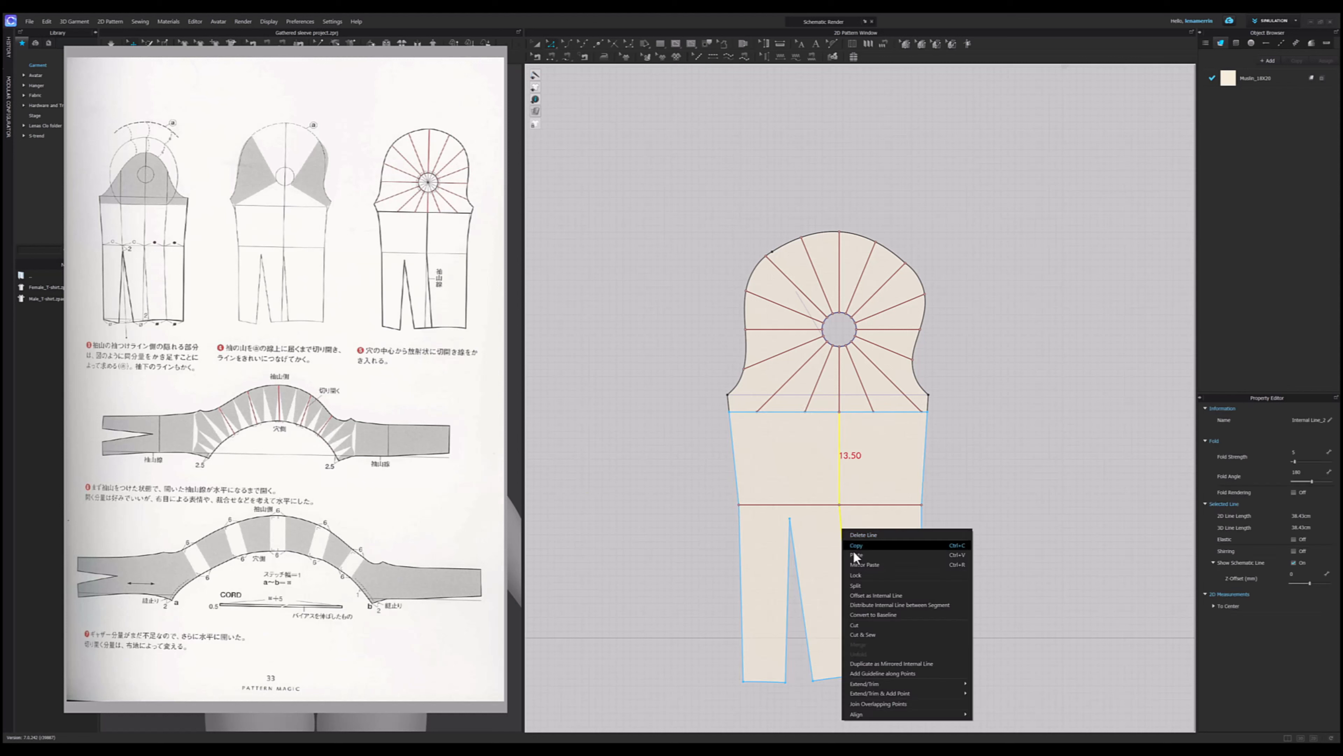
left_click(868, 625)
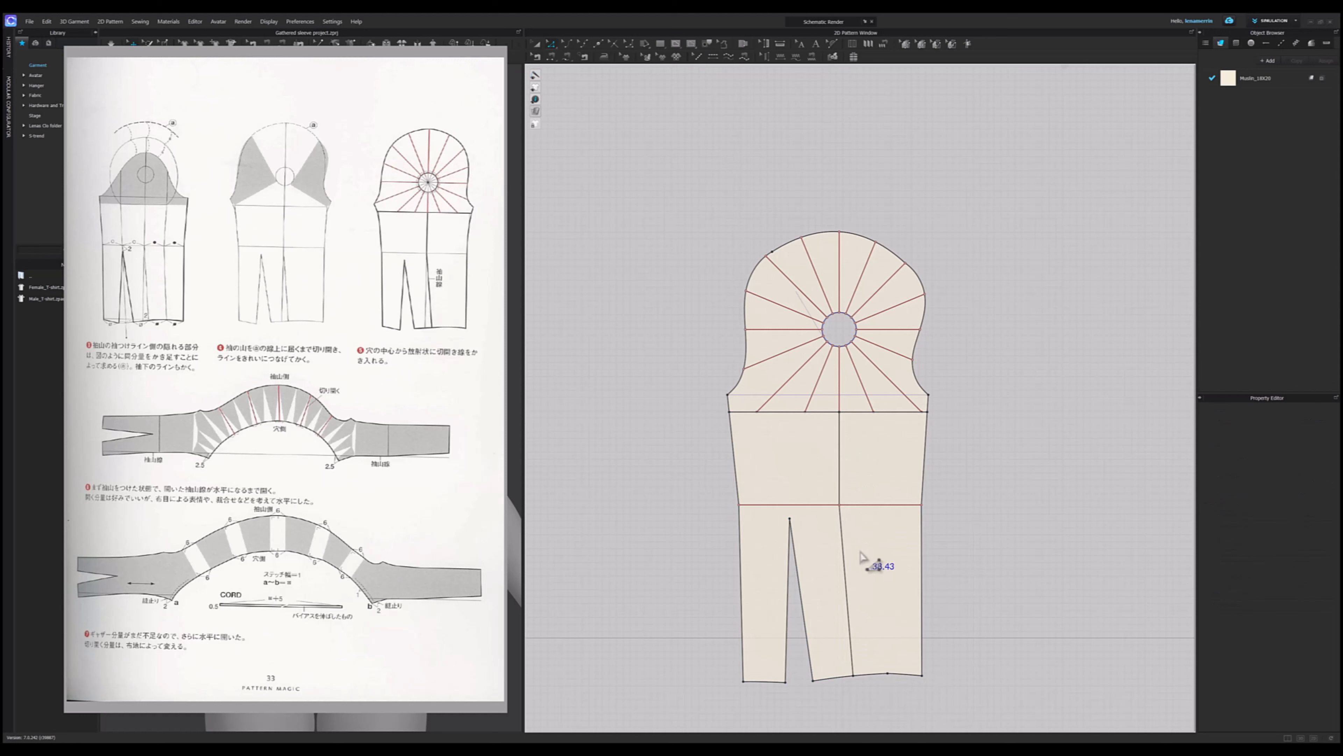
left_click_drag(817, 546, 859, 554)
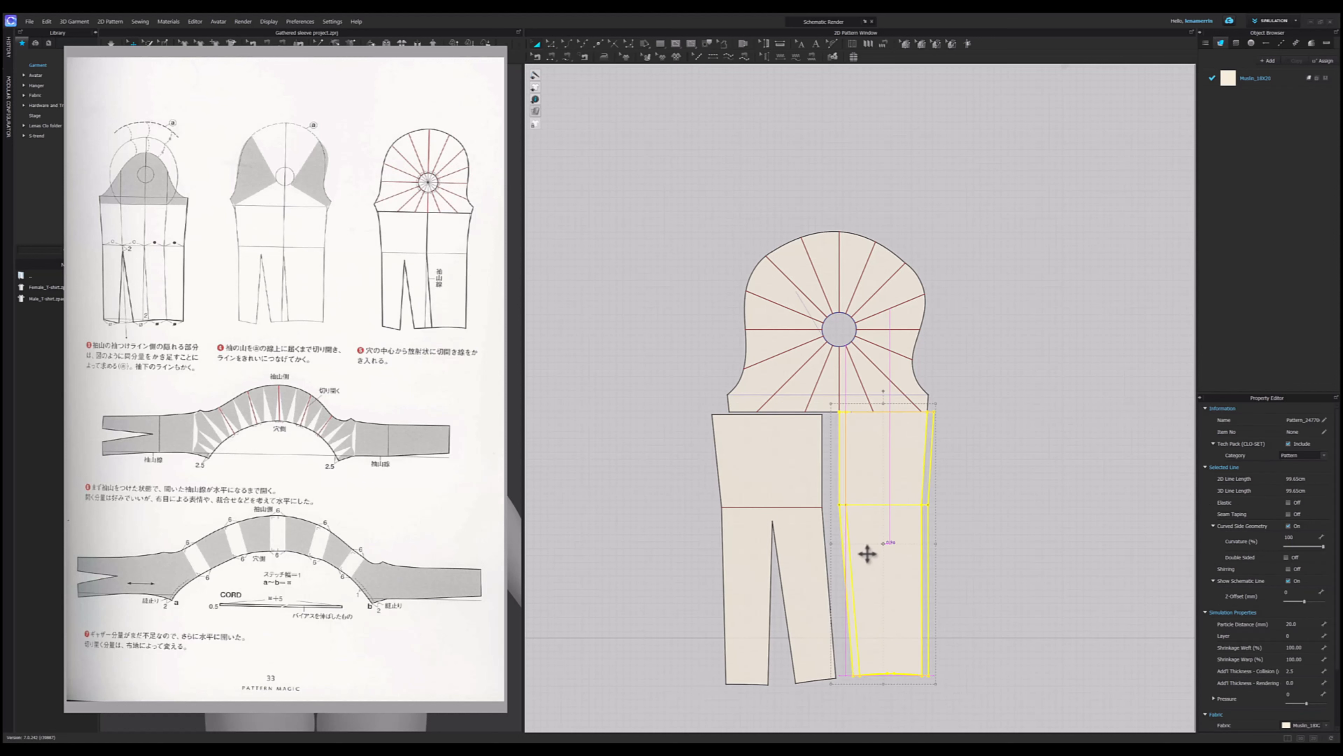
left_click(984, 592)
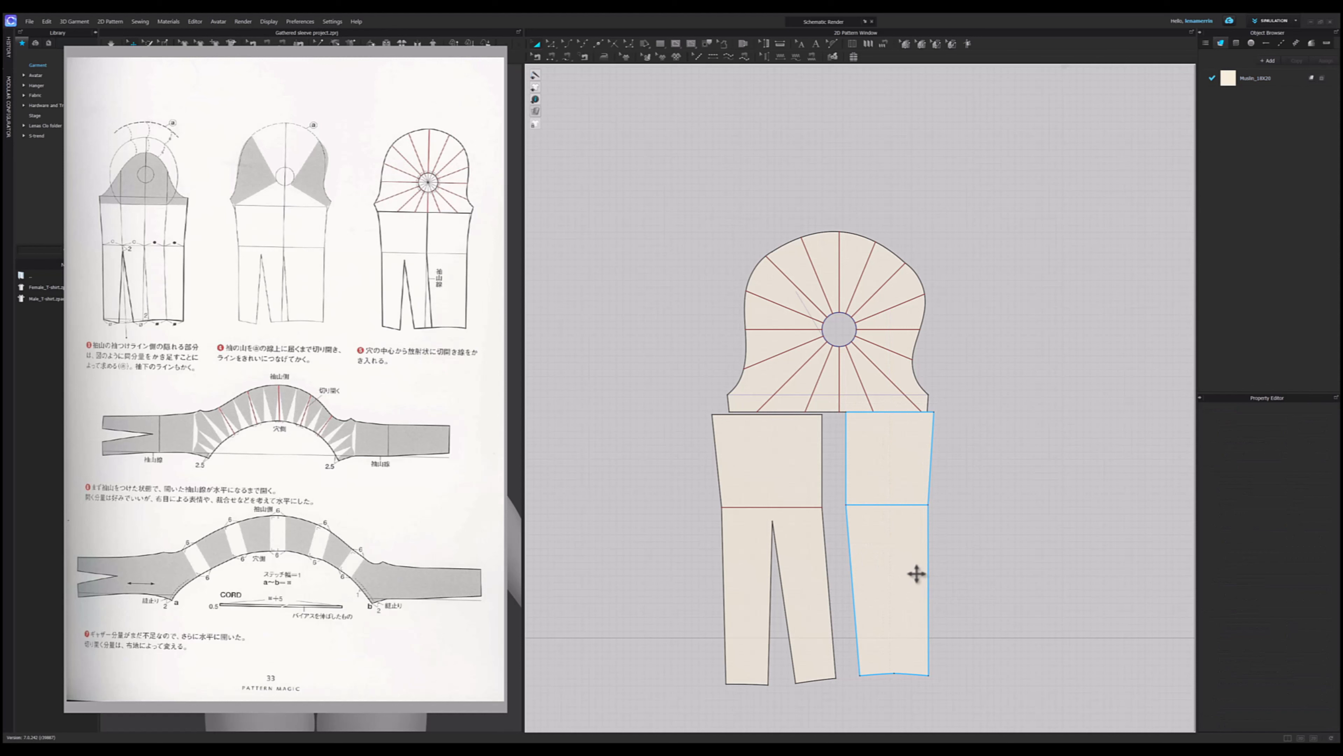
- Rotate the lower sleeve piece with the dart 90° clockwise and place it to the left, below the sleeve cap
scroll(903, 574, "down", 1)
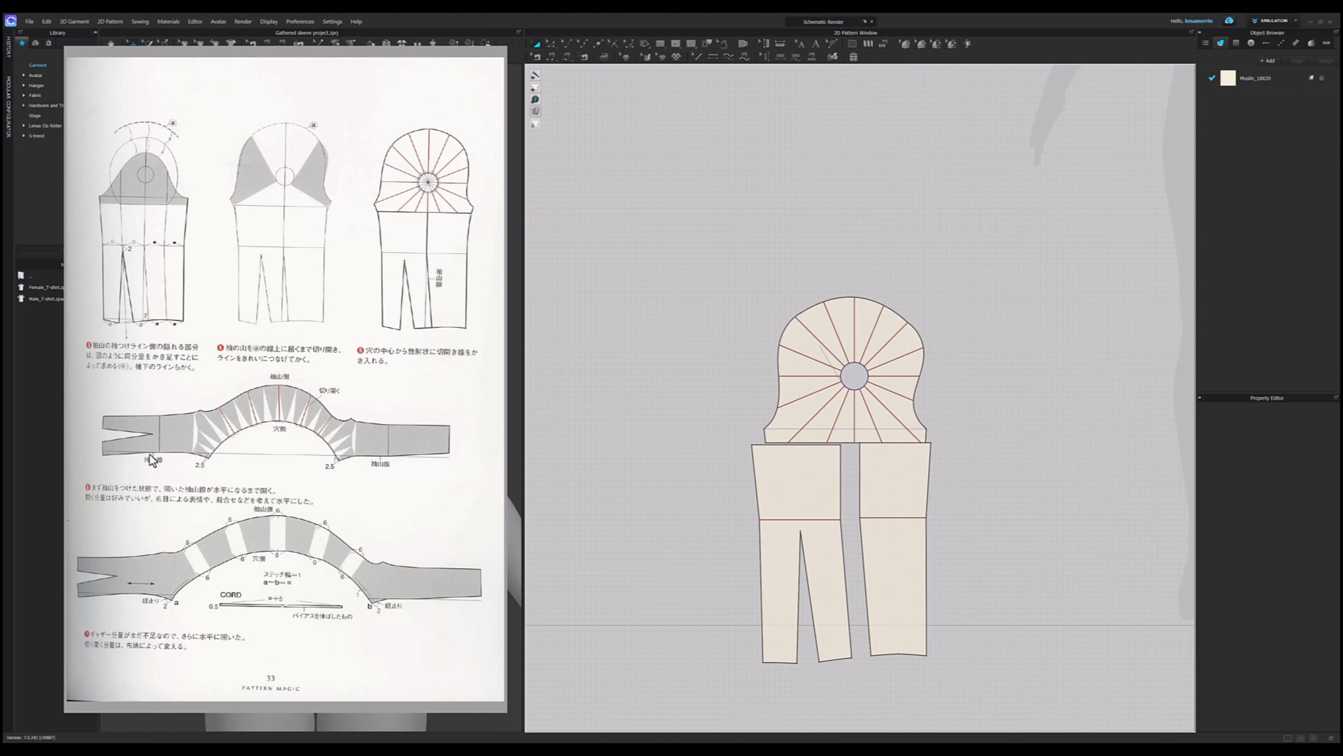
scroll(135, 445, "up", 4)
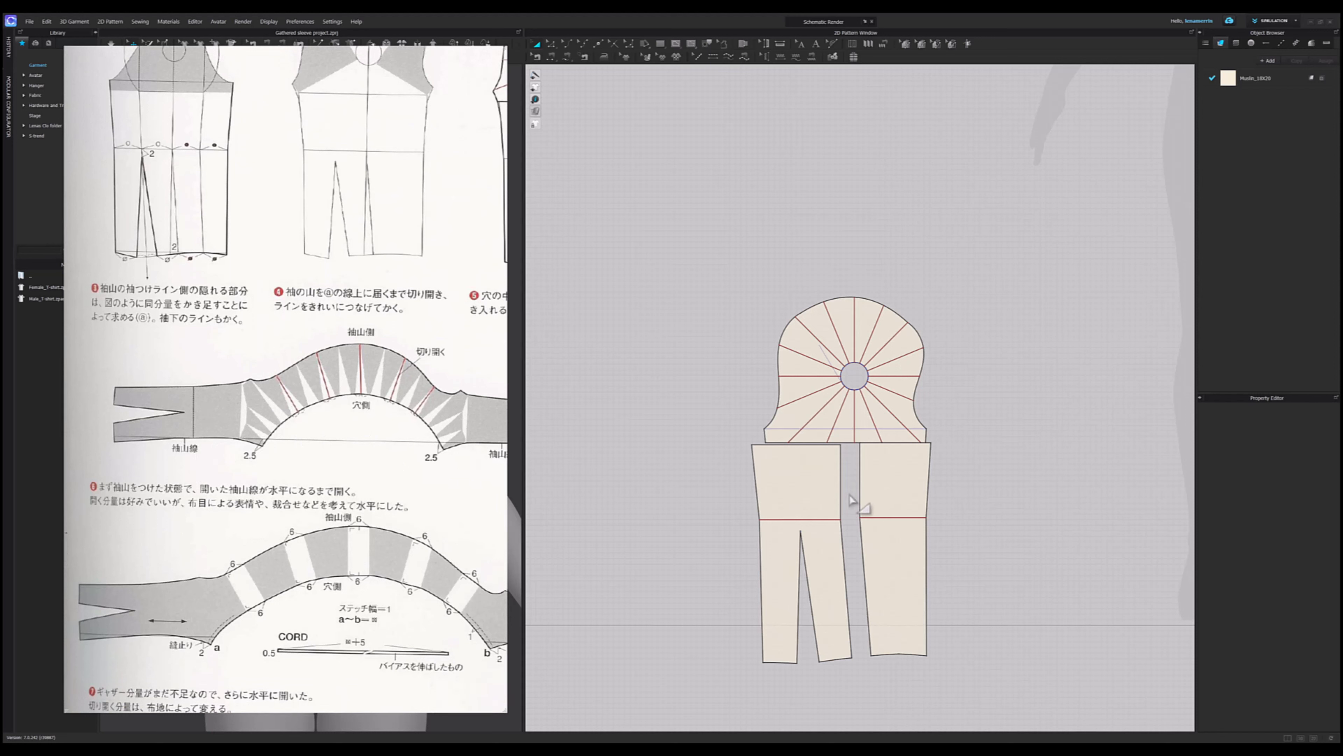
left_click(831, 503)
left_click(800, 500)
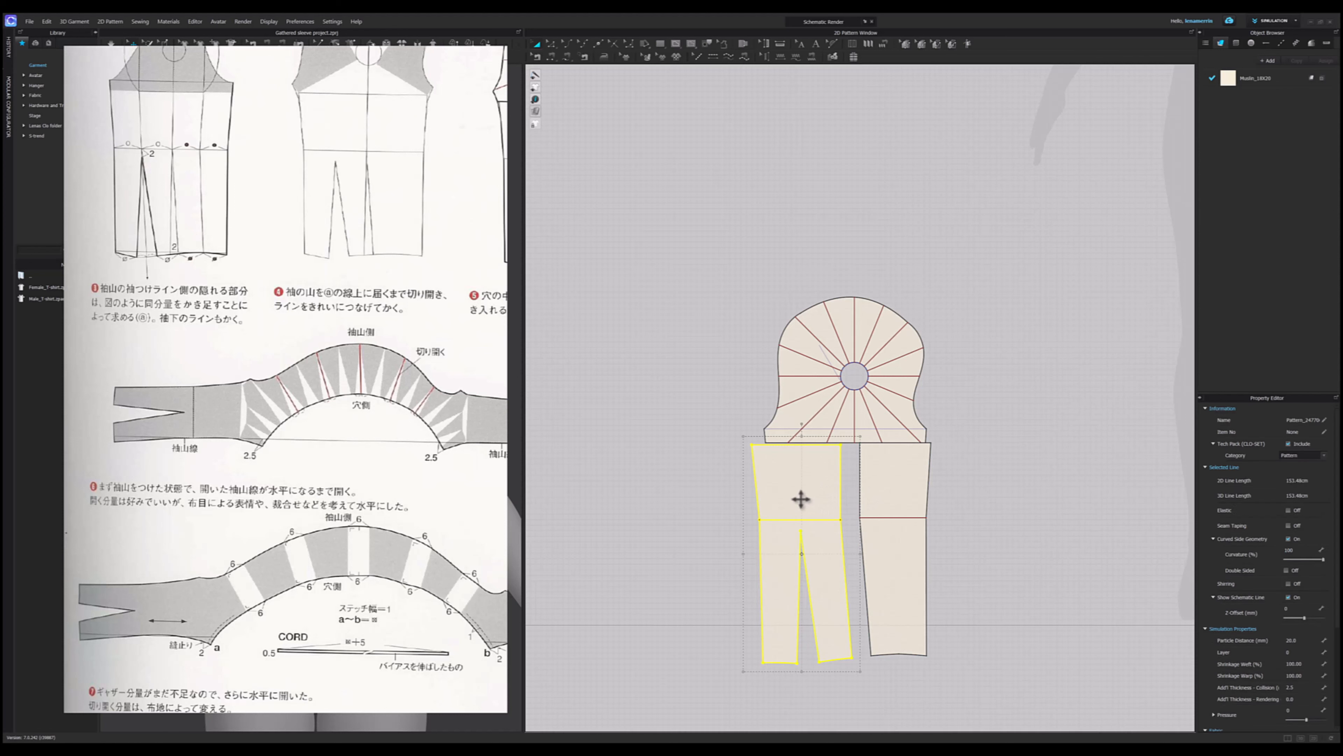
right_click(801, 497)
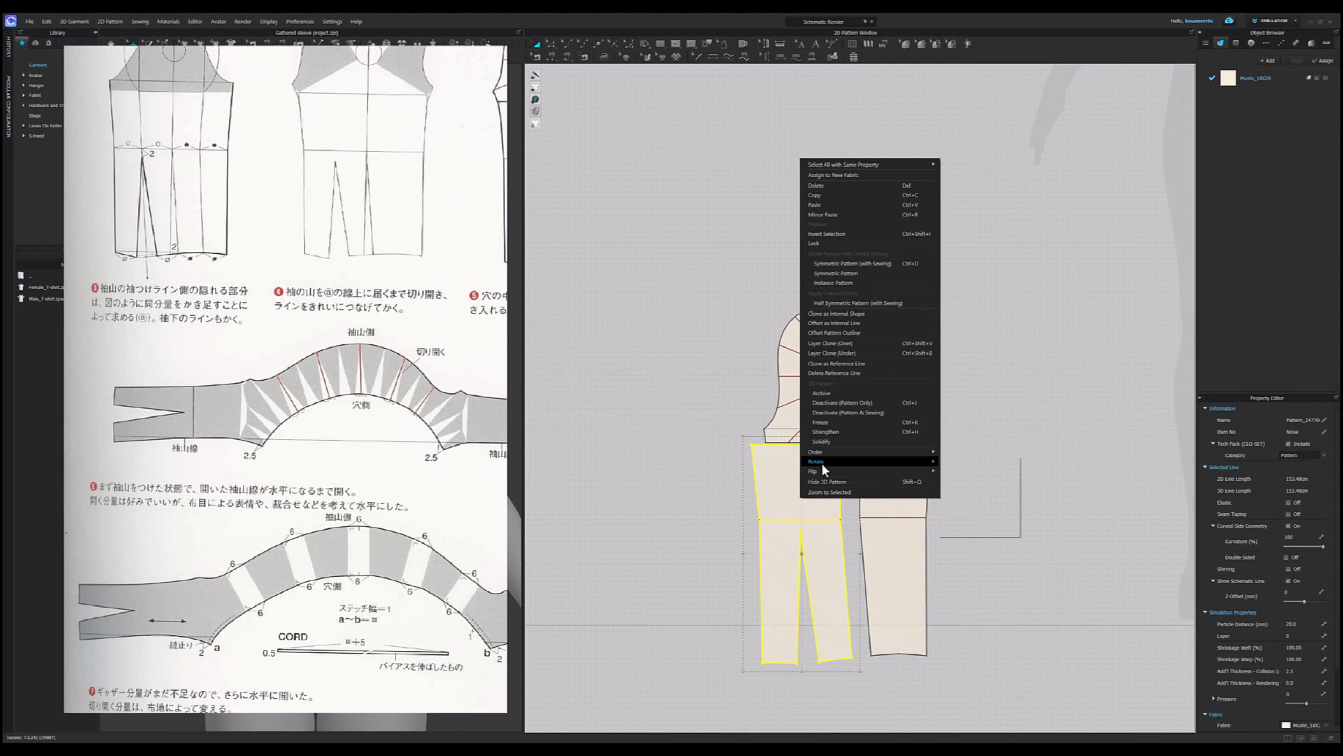
mouse_move(822, 462)
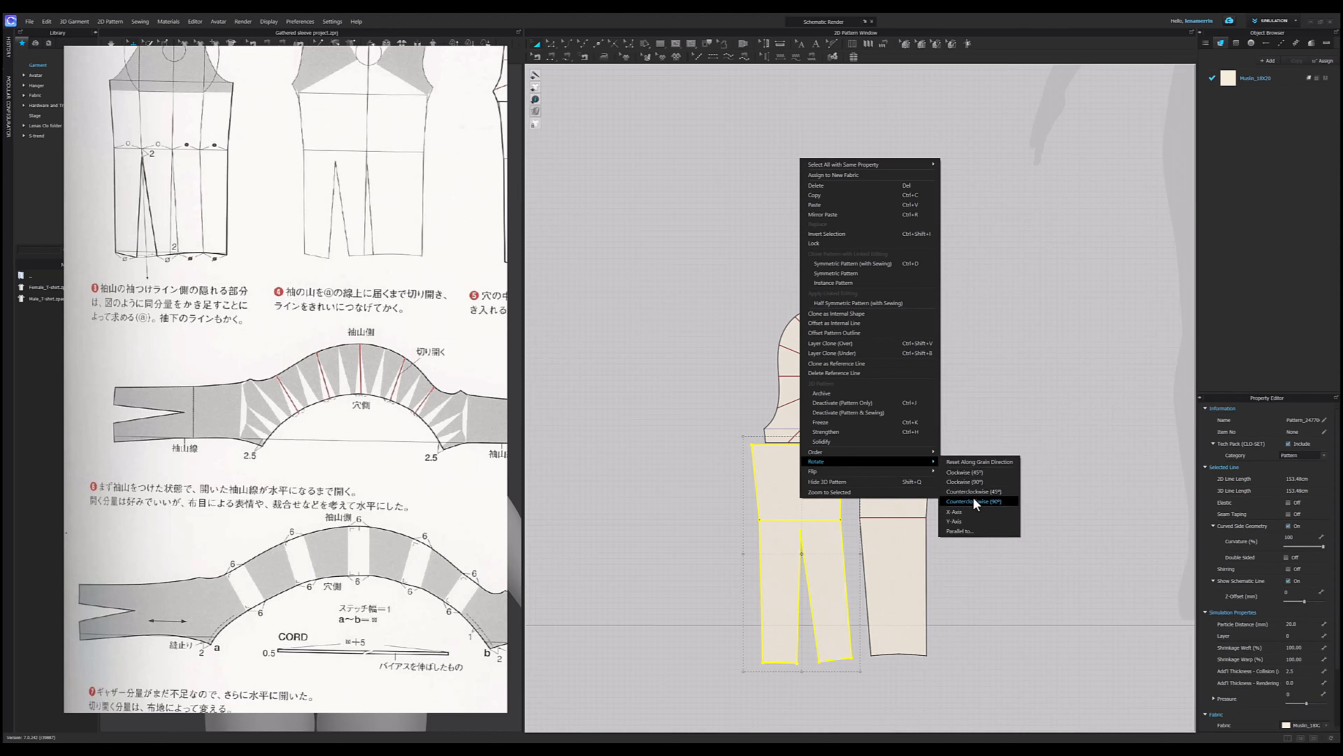
left_click(979, 480)
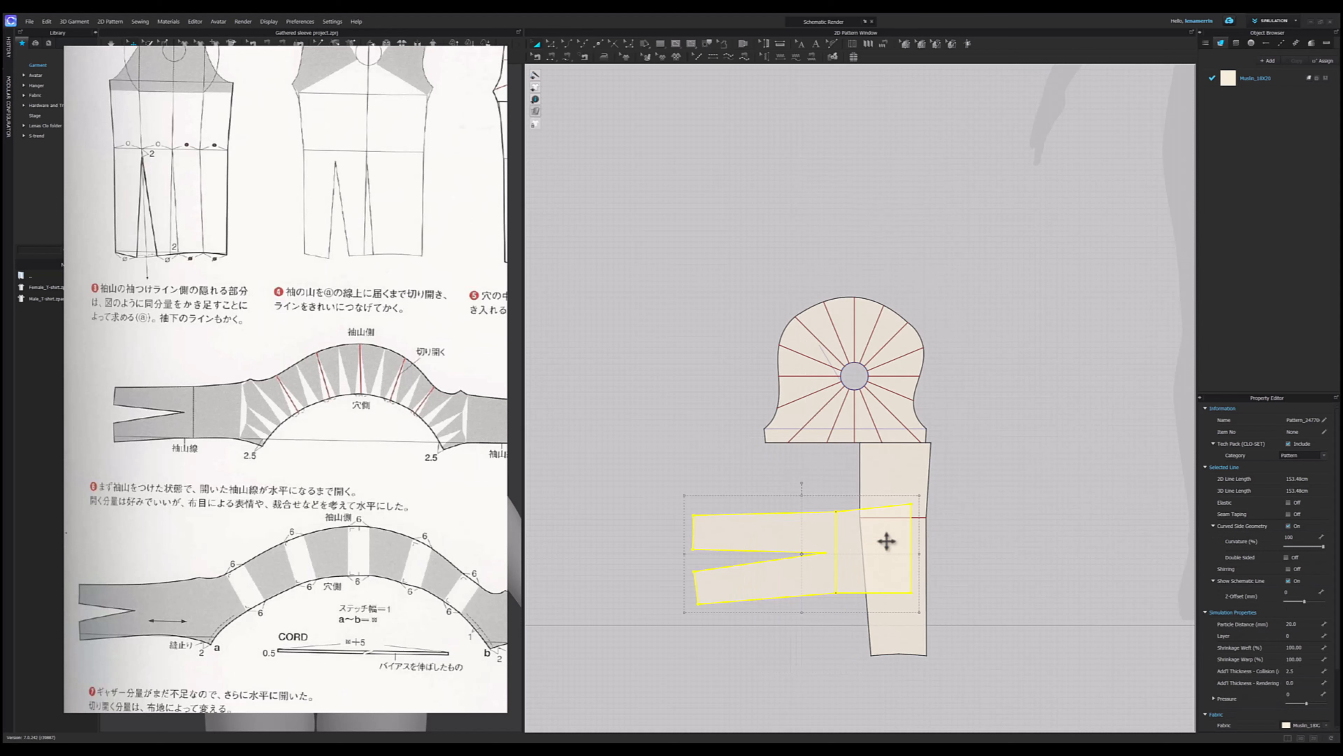
left_click_drag(840, 561, 719, 513)
- Rotate the lower sleeve piece without the dart 90° counterclockwise and place it to the right, below the sleeve cap
right_click(900, 494)
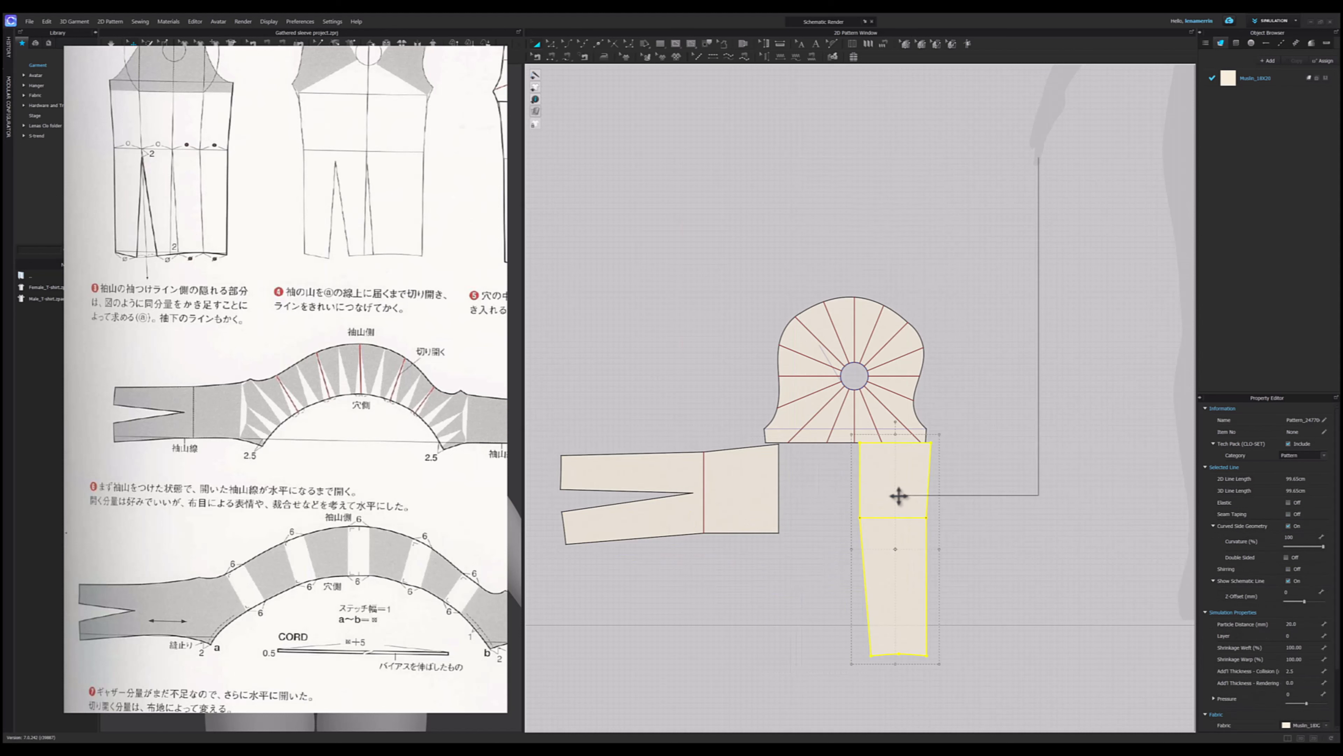
mouse_move(941, 460)
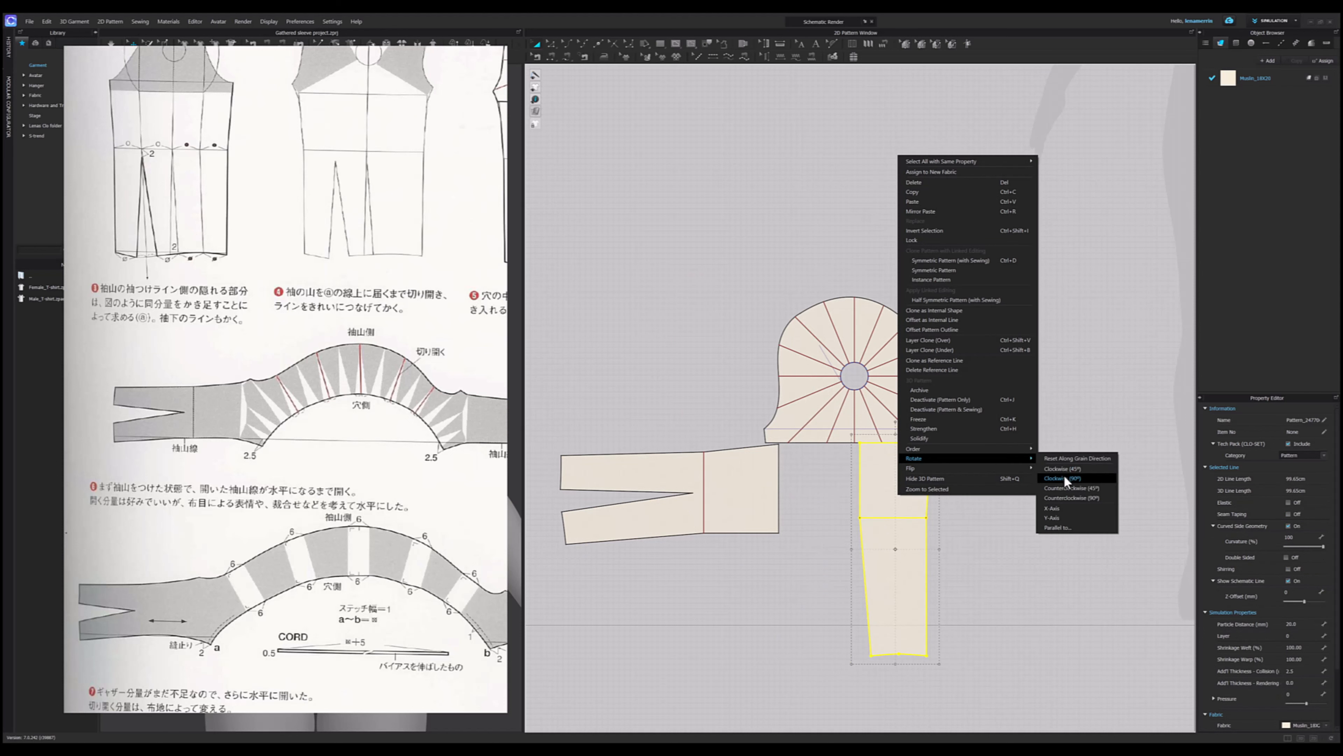
left_click(1083, 500)
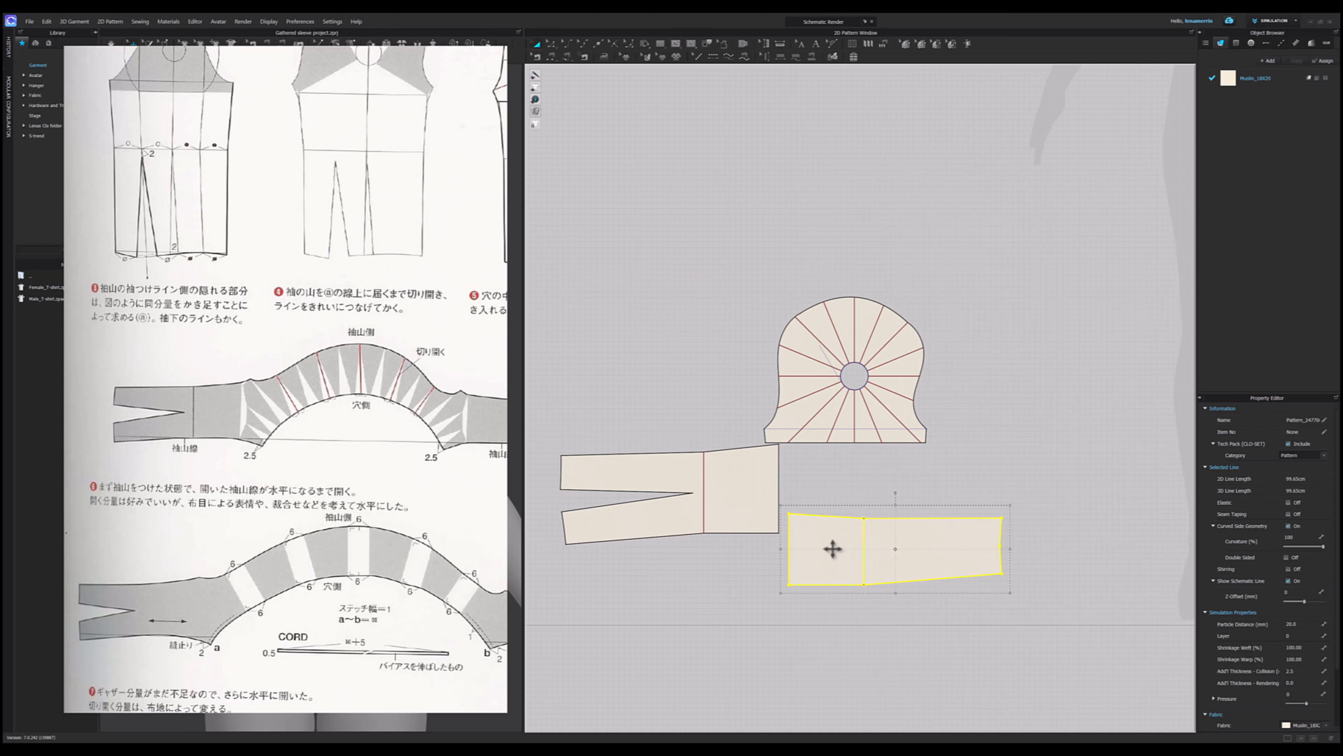
left_click_drag(833, 549, 966, 486)
- Rotate the dart piece to the X-axis, using its lower edge at the cap end as the reference line
left_click(651, 510)
scroll(651, 510, "up", 3)
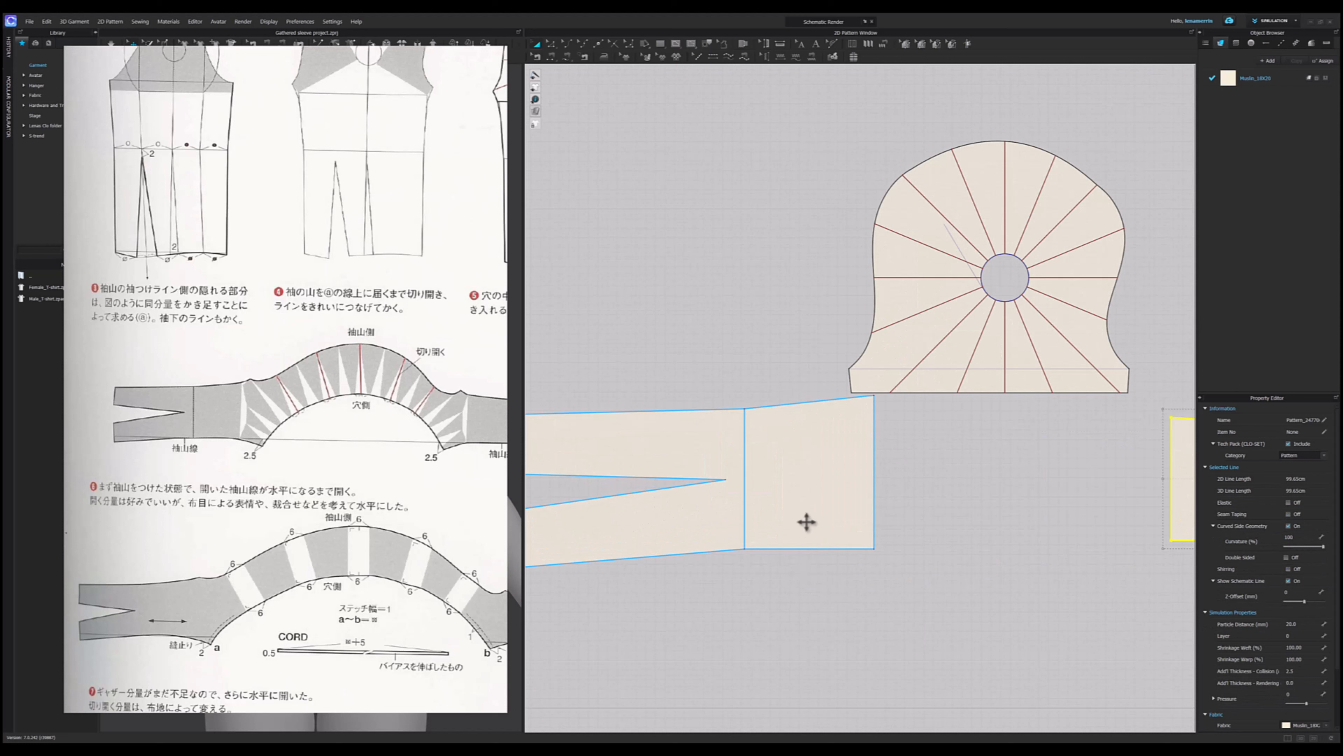
left_click(799, 499)
right_click(799, 497)
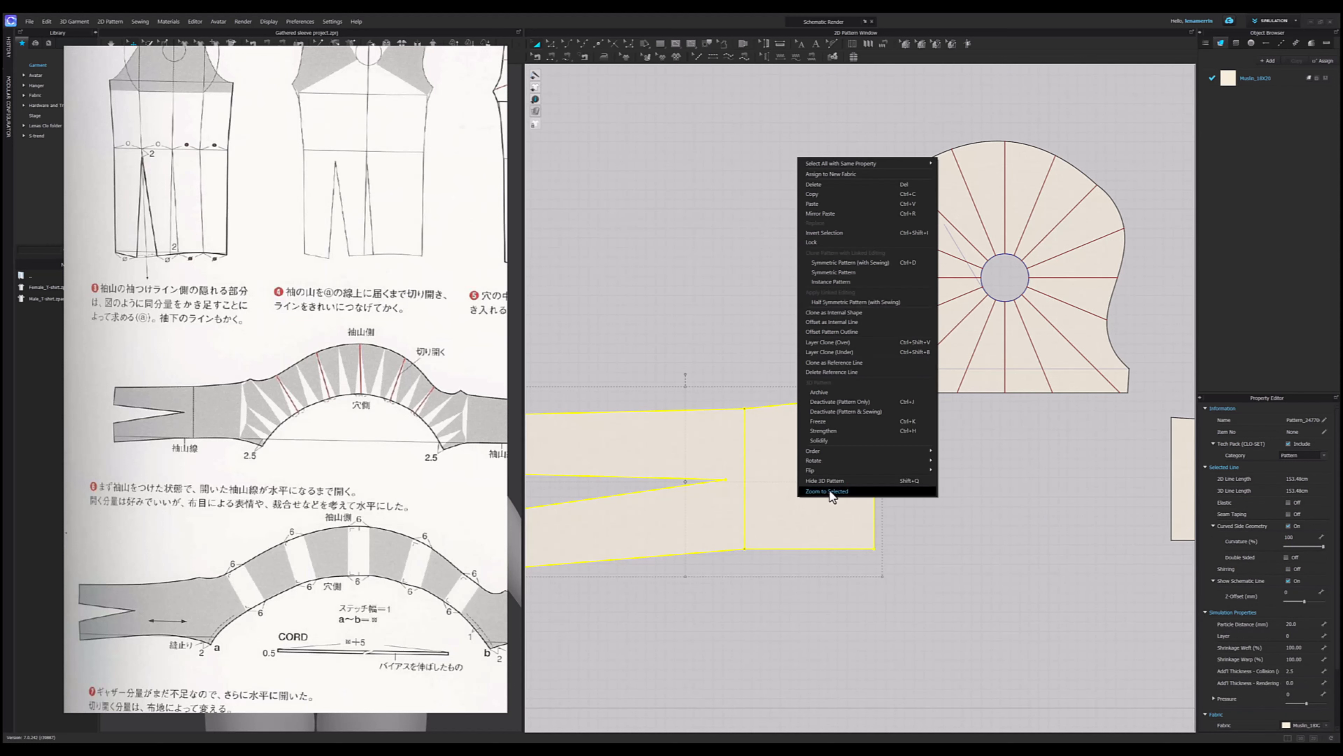
mouse_move(864, 466)
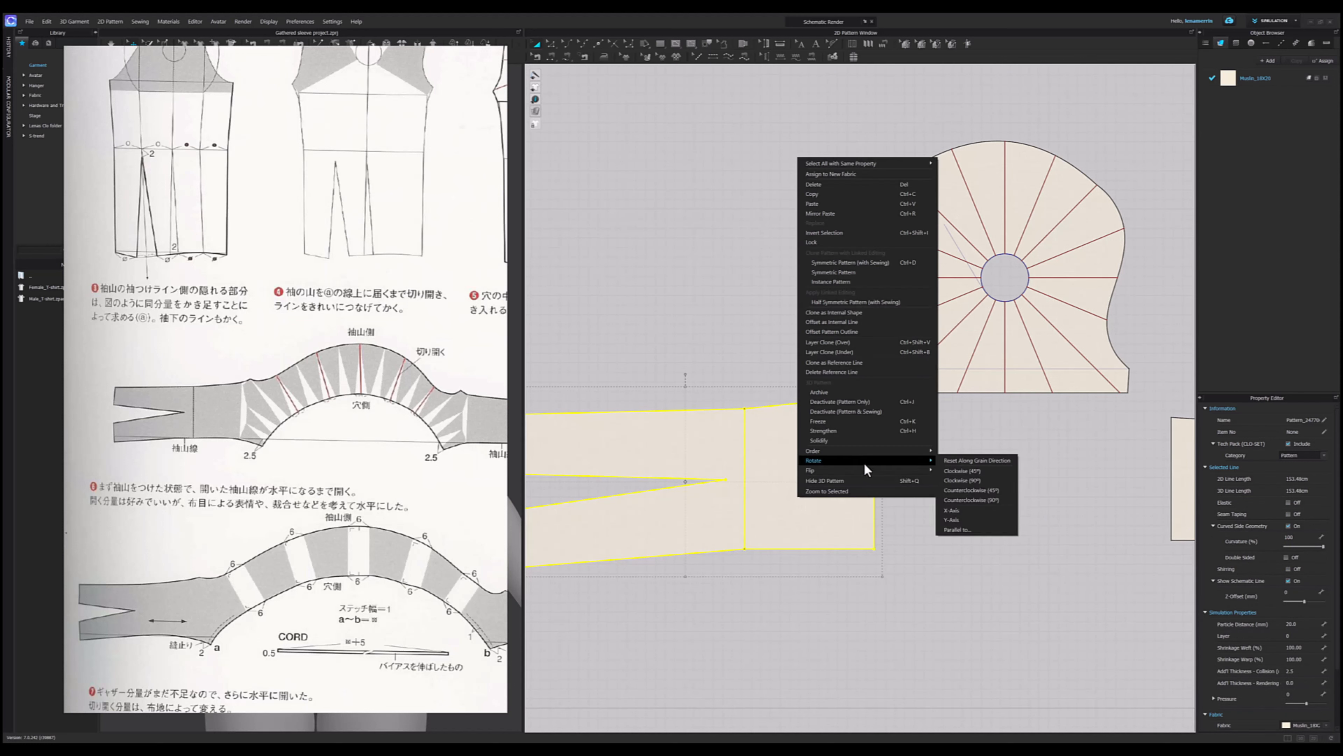
left_click(961, 511)
left_click(848, 550)
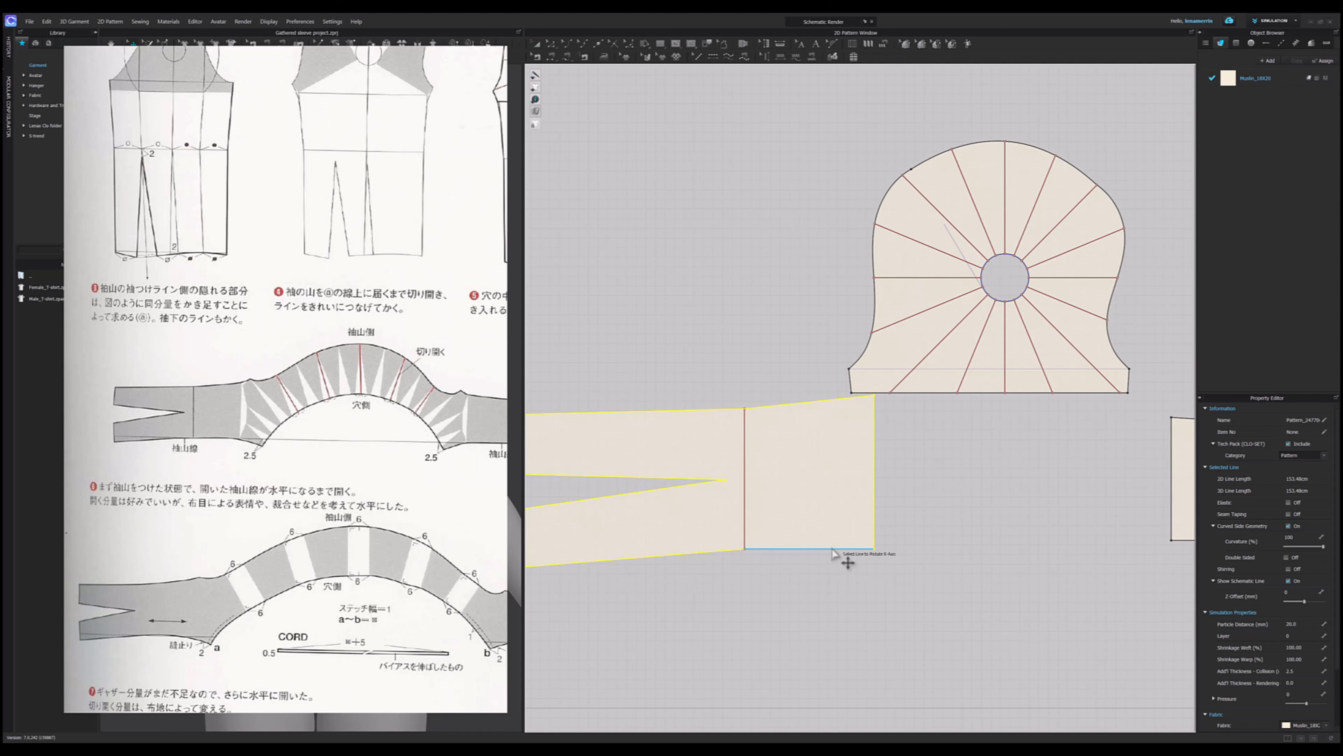
- Rotate the dartless lower sleeve piece to the X-axis, using its lower edge at the cap end
scroll(677, 537, "down", 3)
left_click(962, 520)
right_click(962, 519)
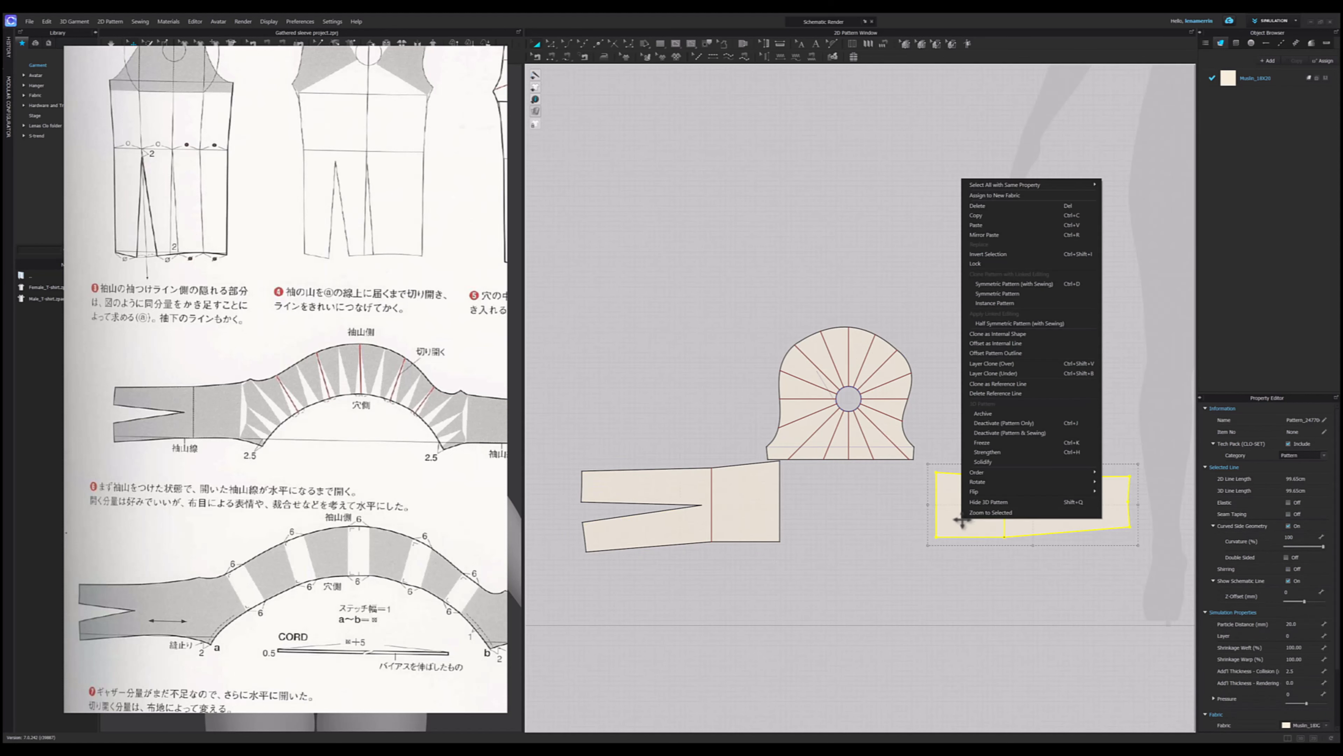
mouse_move(984, 481)
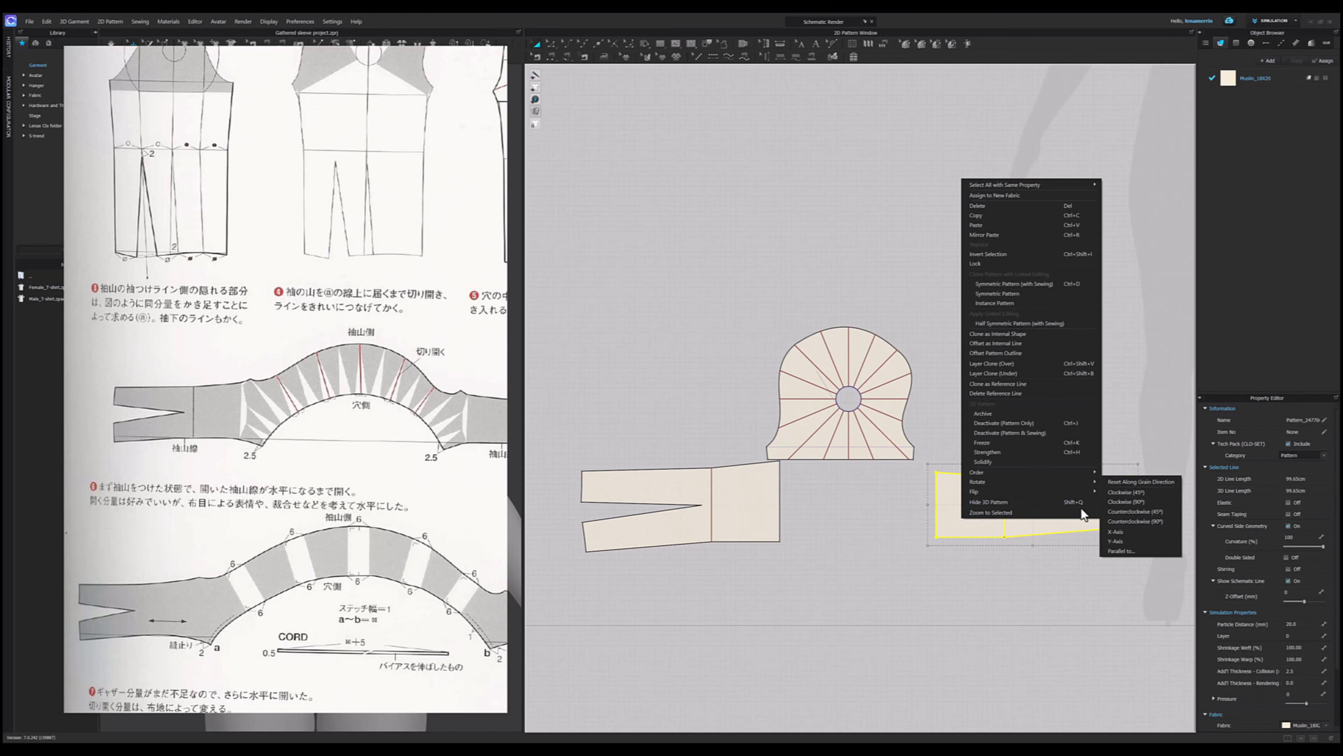
left_click(1108, 533)
- Move the two lower sleeve pieces farther apart, leaving room between them for the spread cap sections
scroll(899, 553, "down", 3)
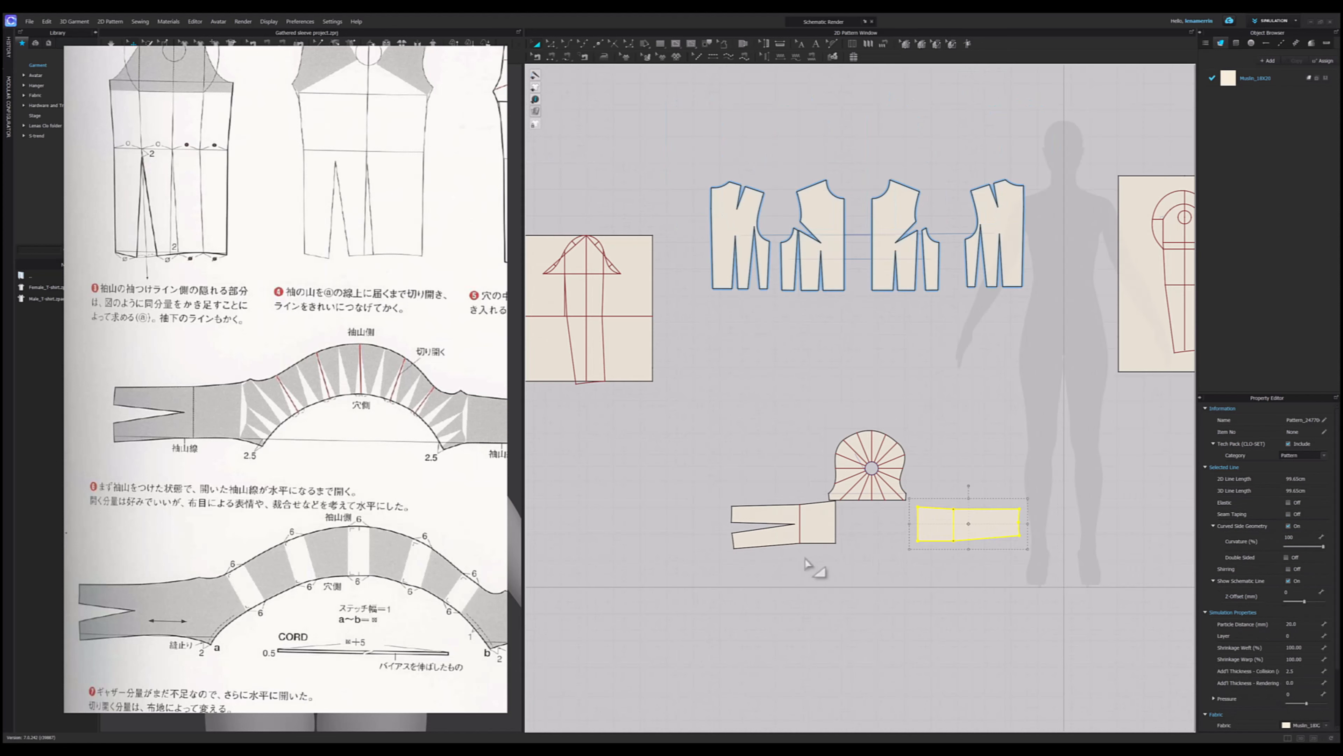
left_click_drag(824, 531, 735, 525)
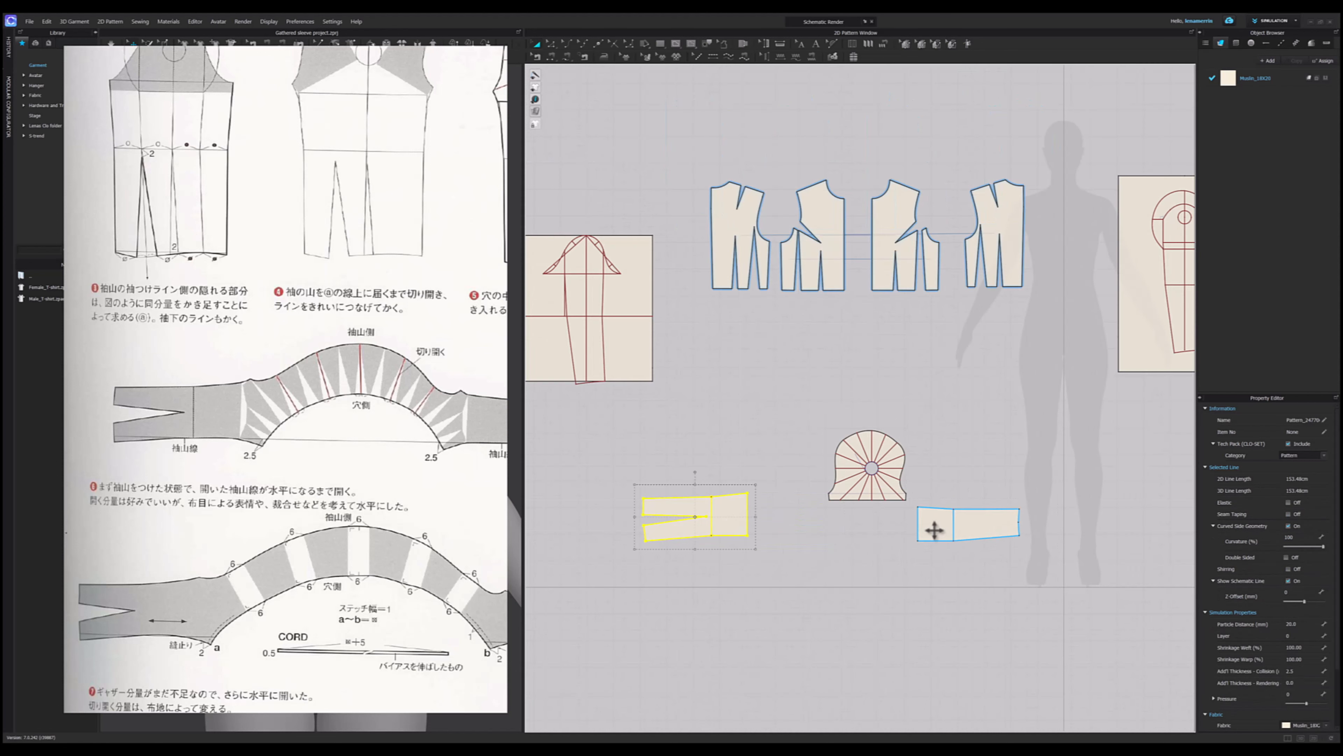
scroll(935, 531, "up", 3)
left_click_drag(935, 528, 1016, 510)
- Show the rulers in the 2D pattern window and place a horizontal guideline along the dart piece's lower edge
mouse_move(533, 99)
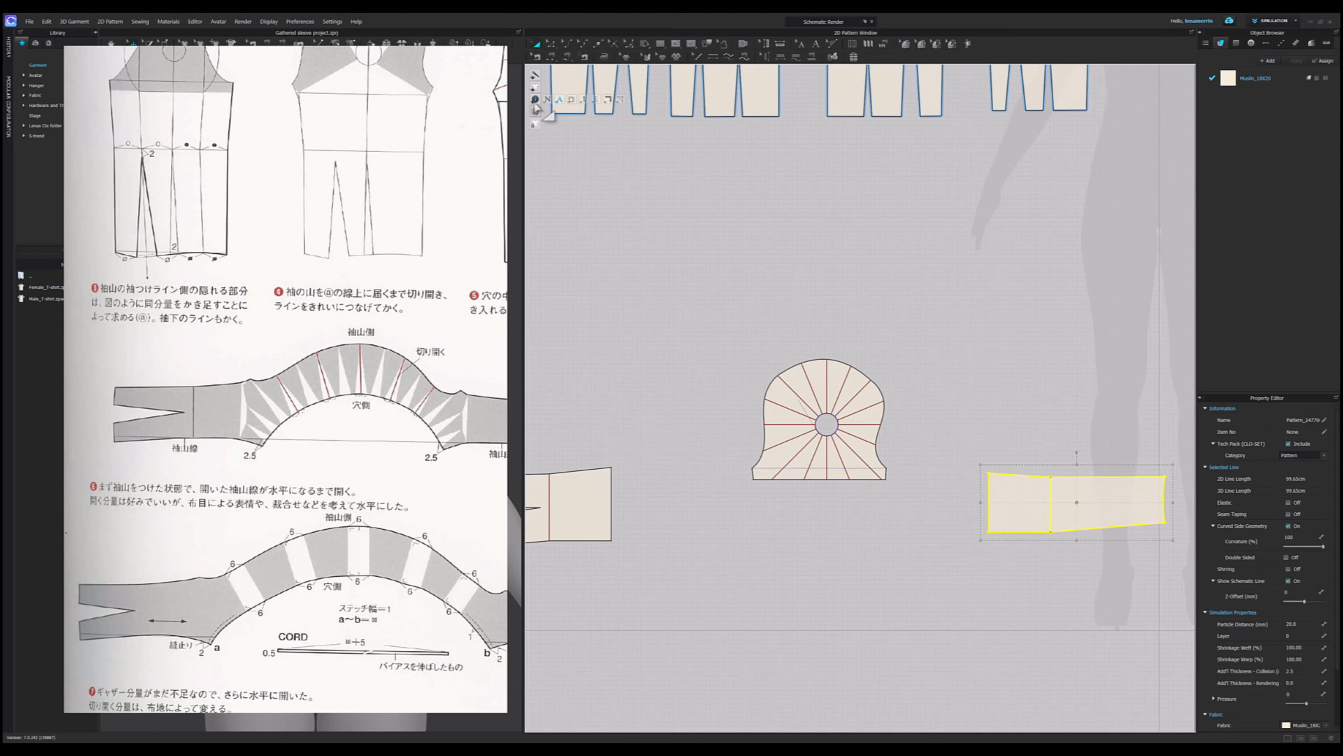
left_click(608, 99)
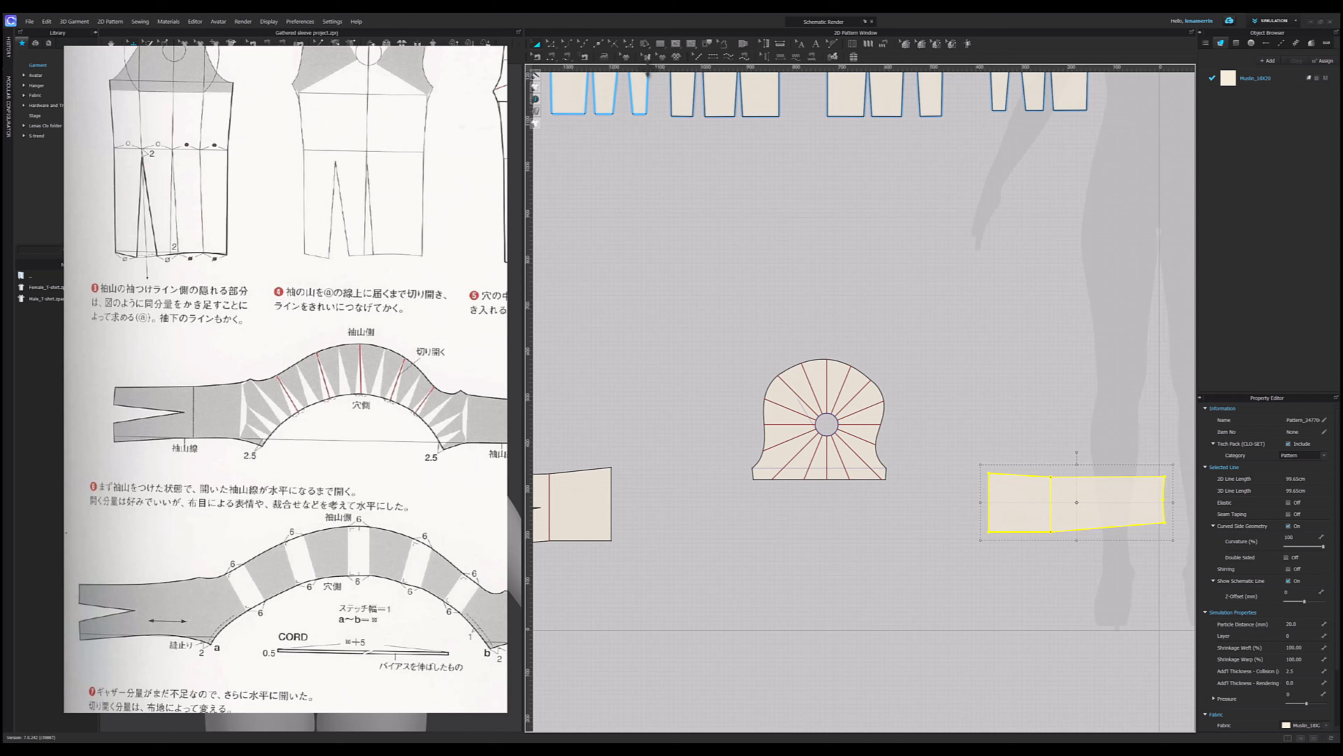
left_click_drag(648, 73, 651, 542)
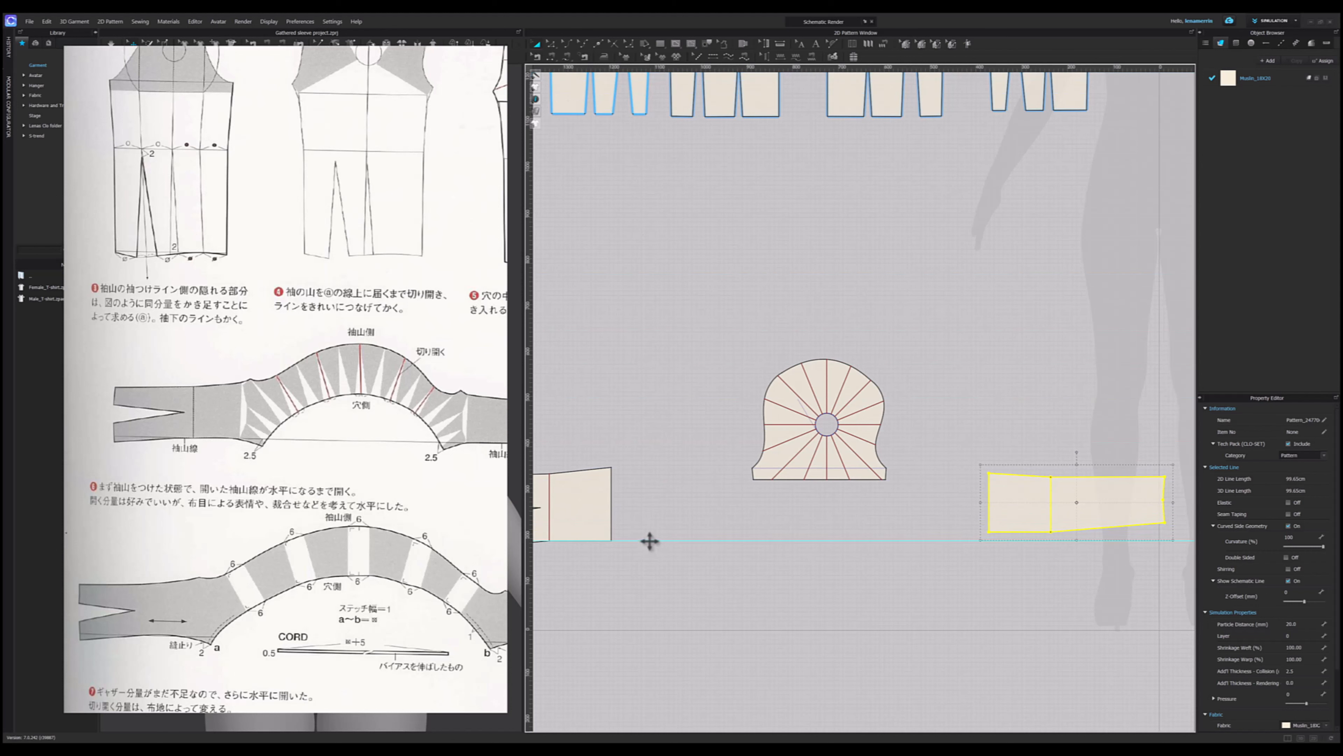
- Move the dartless lower sleeve piece down so its straight lower edge rests on the horizontal guideline
scroll(995, 540, "up", 3)
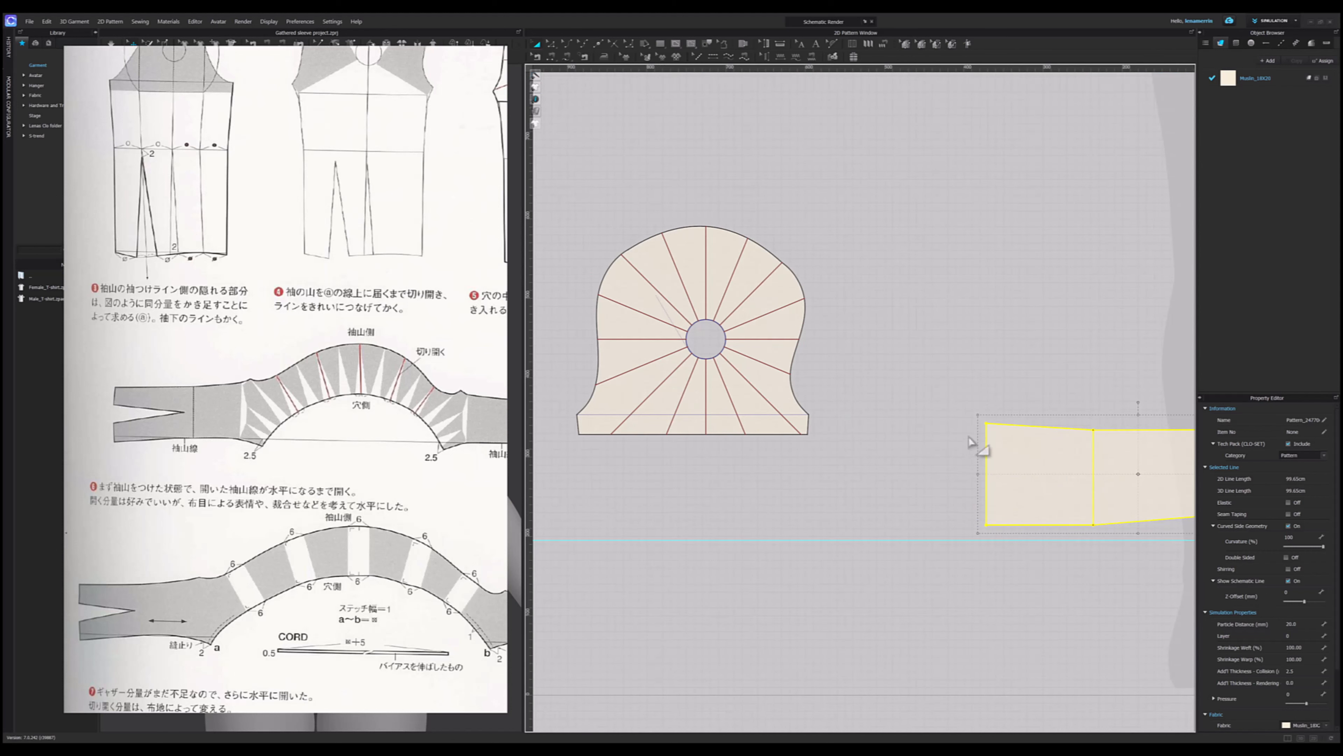
left_click_drag(1015, 486, 999, 548)
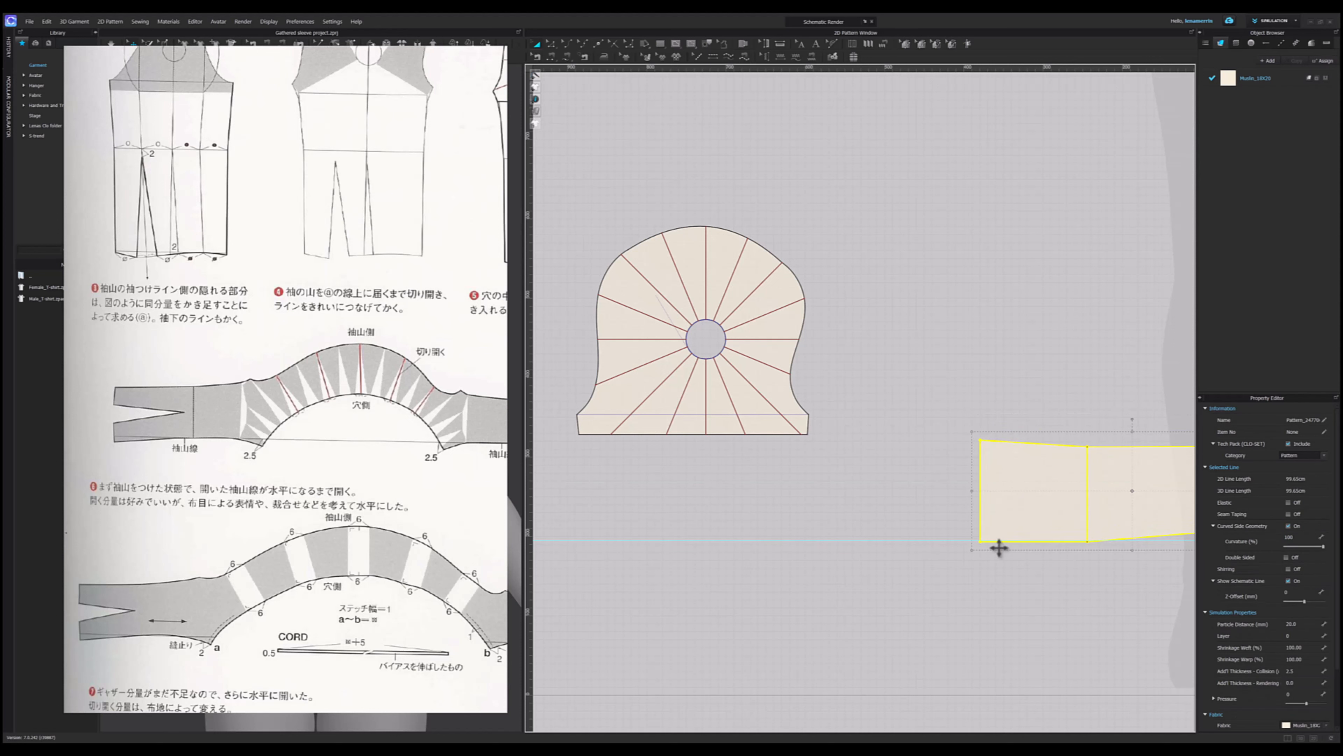
scroll(999, 547, "up", 6)
scroll(975, 510, "down", 5)
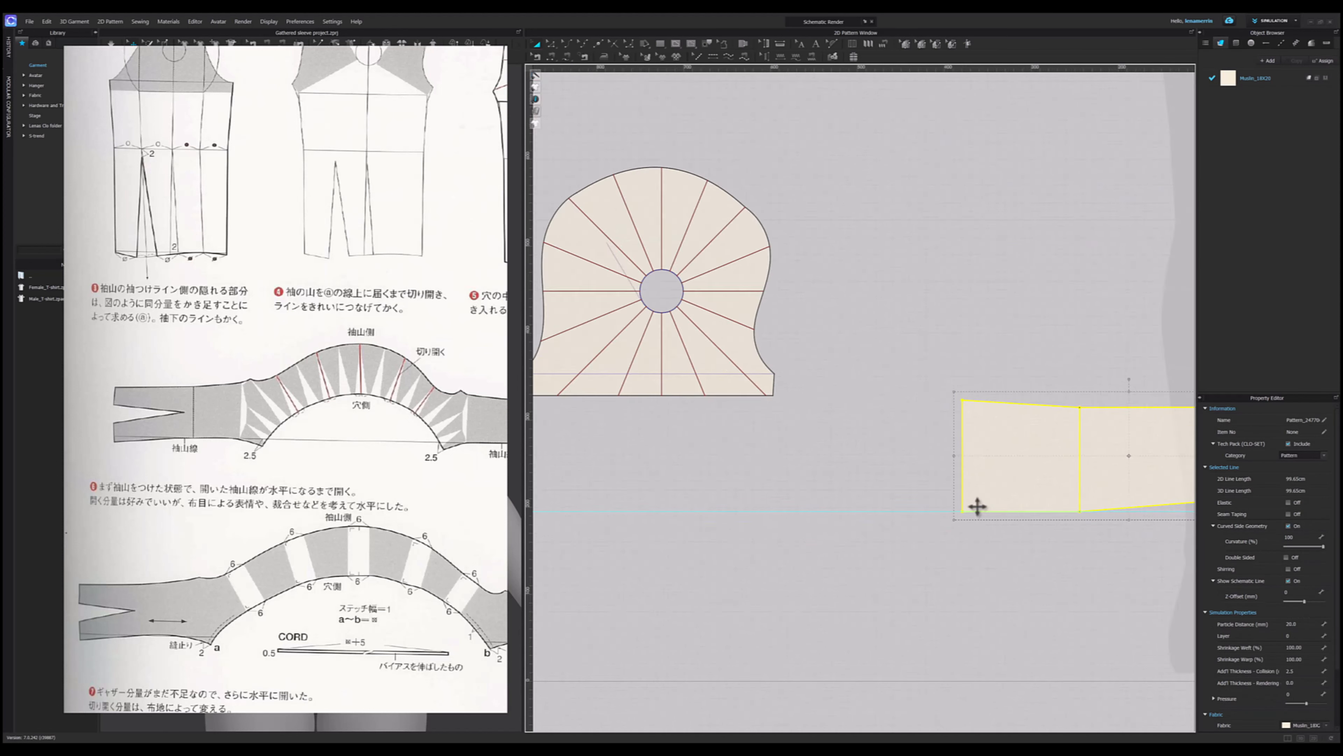
scroll(978, 506, "down", 5)
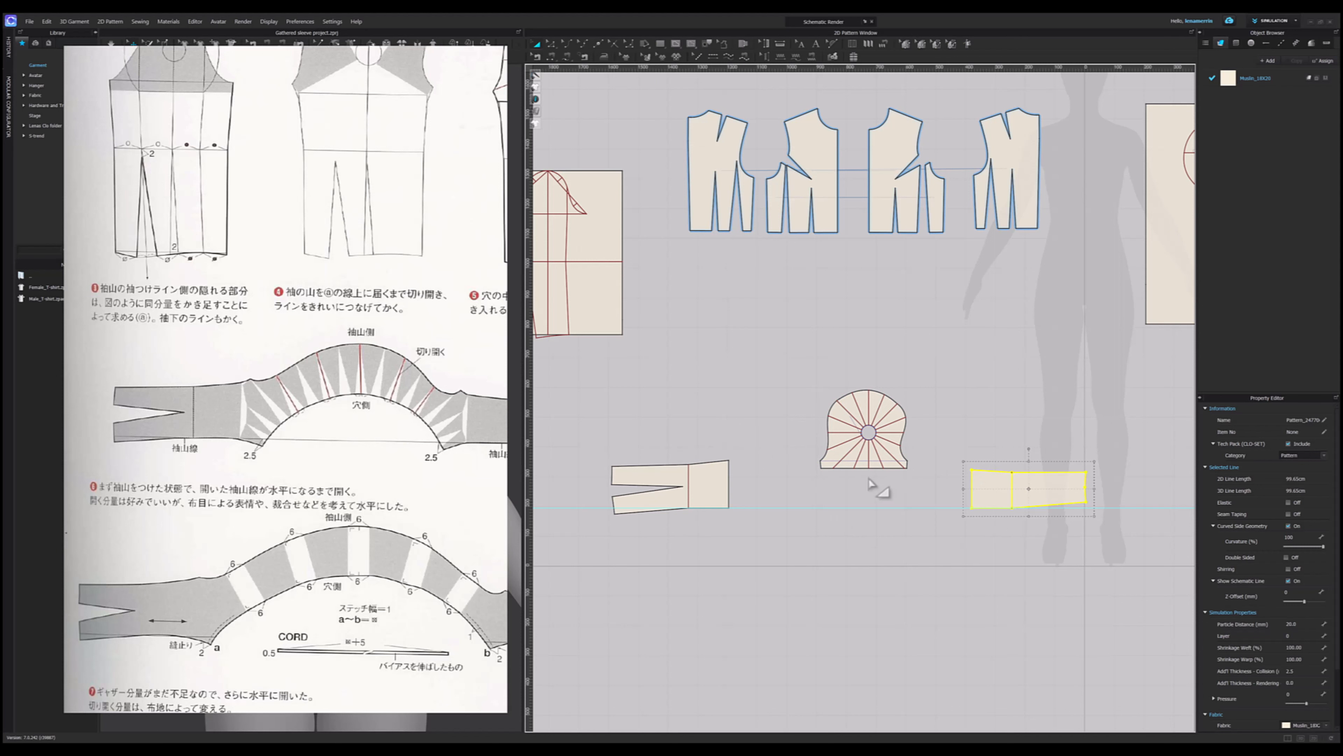
- With the pattern outlines locked, cut the sleeve cap along the three radial lines in its lower-left area
scroll(869, 467, "up", 6)
left_click(757, 434)
left_click(759, 474, "shift")
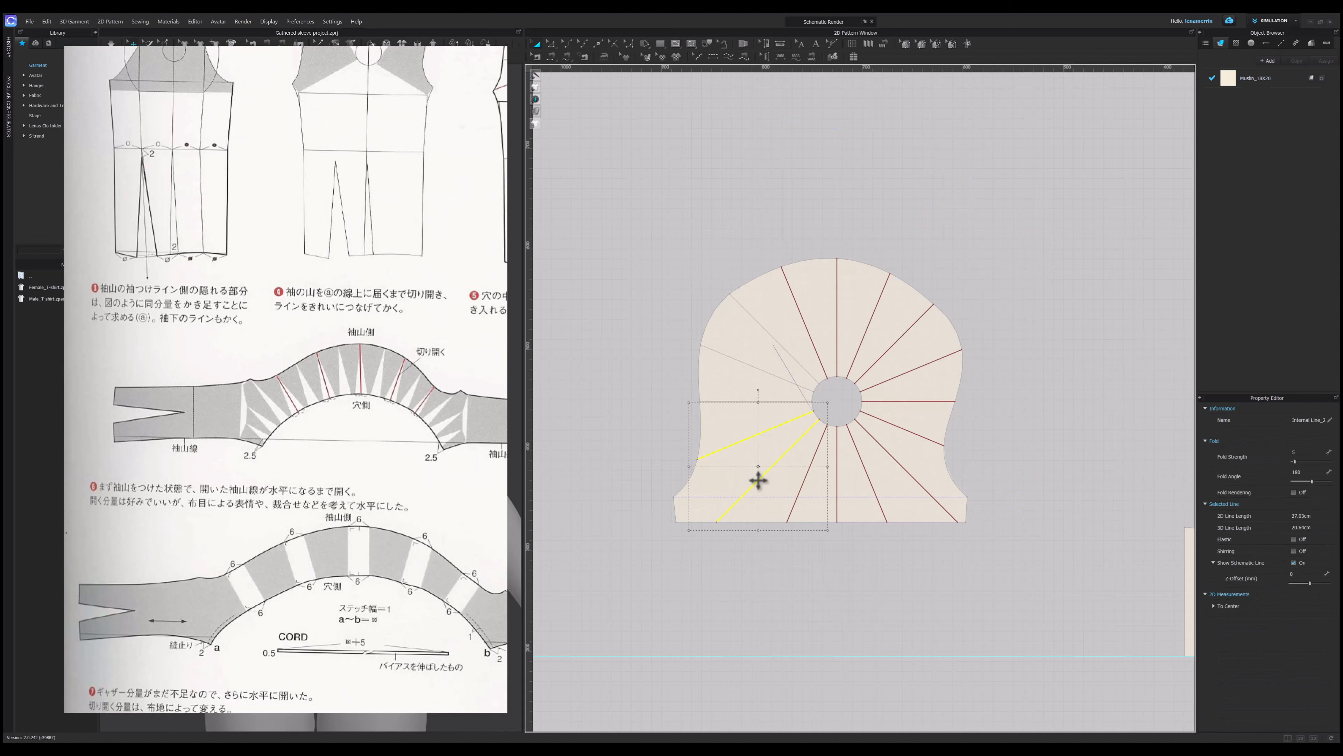
left_click(800, 492, "shift")
right_click(800, 492)
left_click(833, 608)
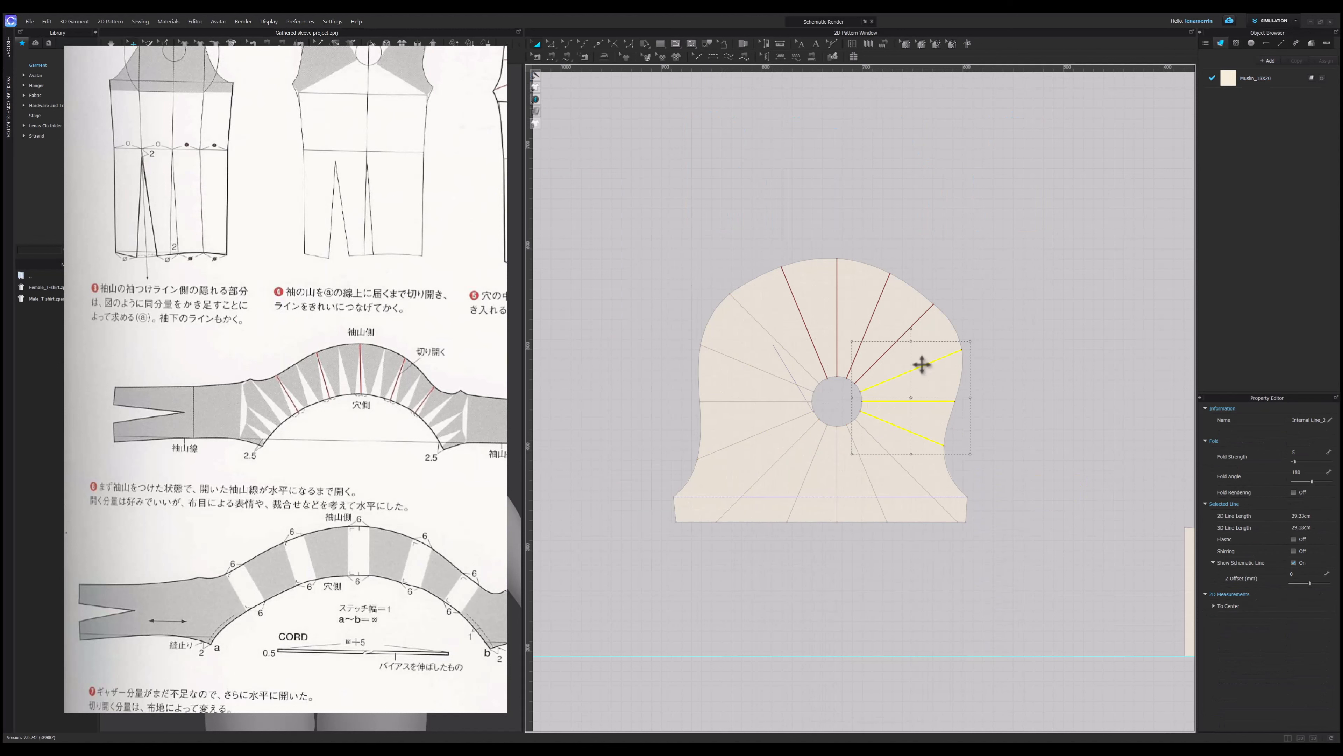
- Cut the sleeve cap along its remaining radial lines, and unlock all pattern outlines
left_click(893, 343)
left_click(1109, 366)
right_click(1004, 294)
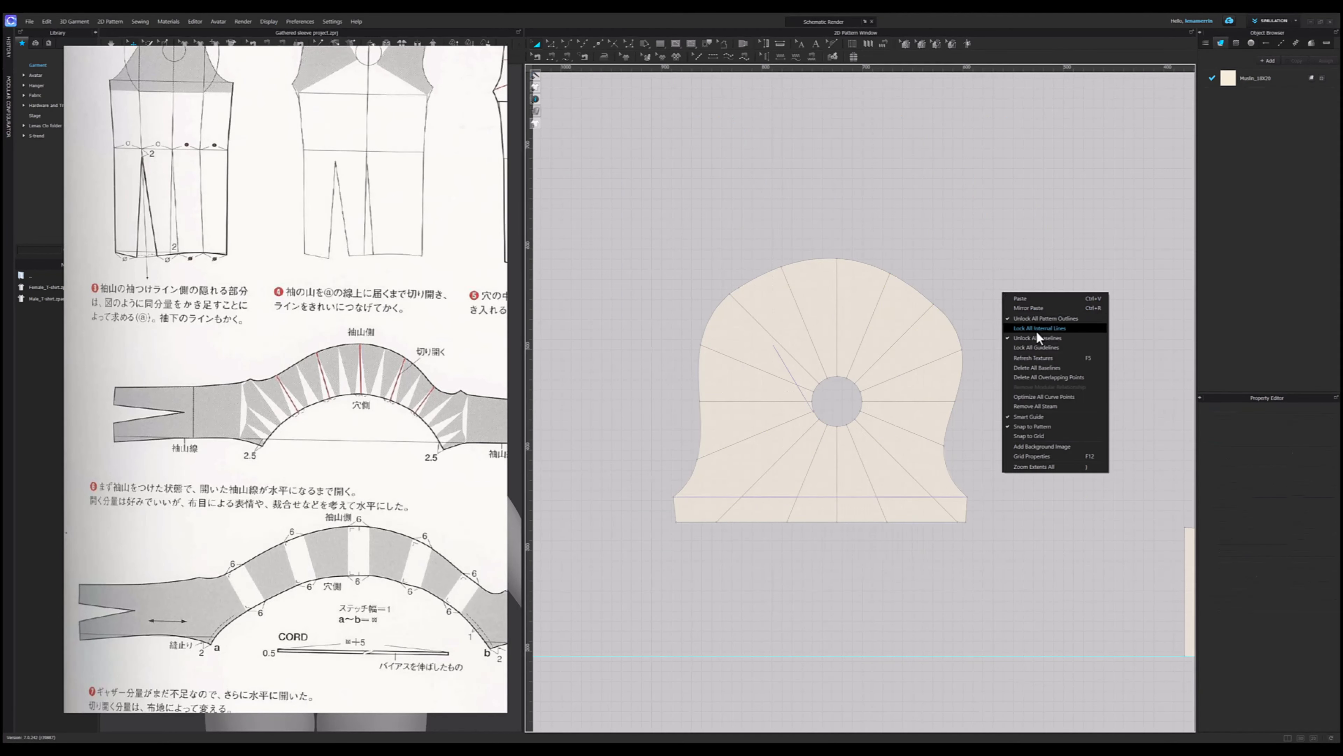
left_click(1038, 325)
scroll(994, 277, "down", 3)
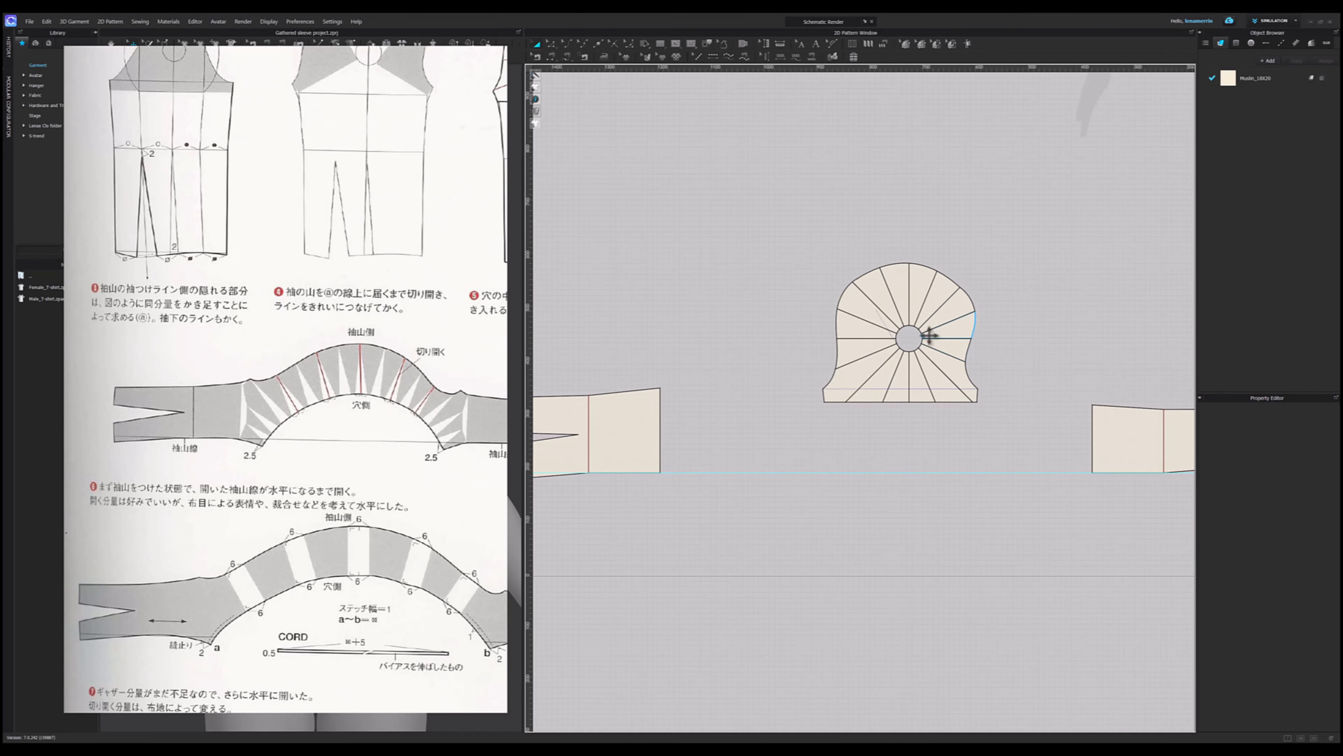
- Examine in the reference diagram how the slashed cap sections fan out between the two lower sleeve pieces
left_click(693, 471)
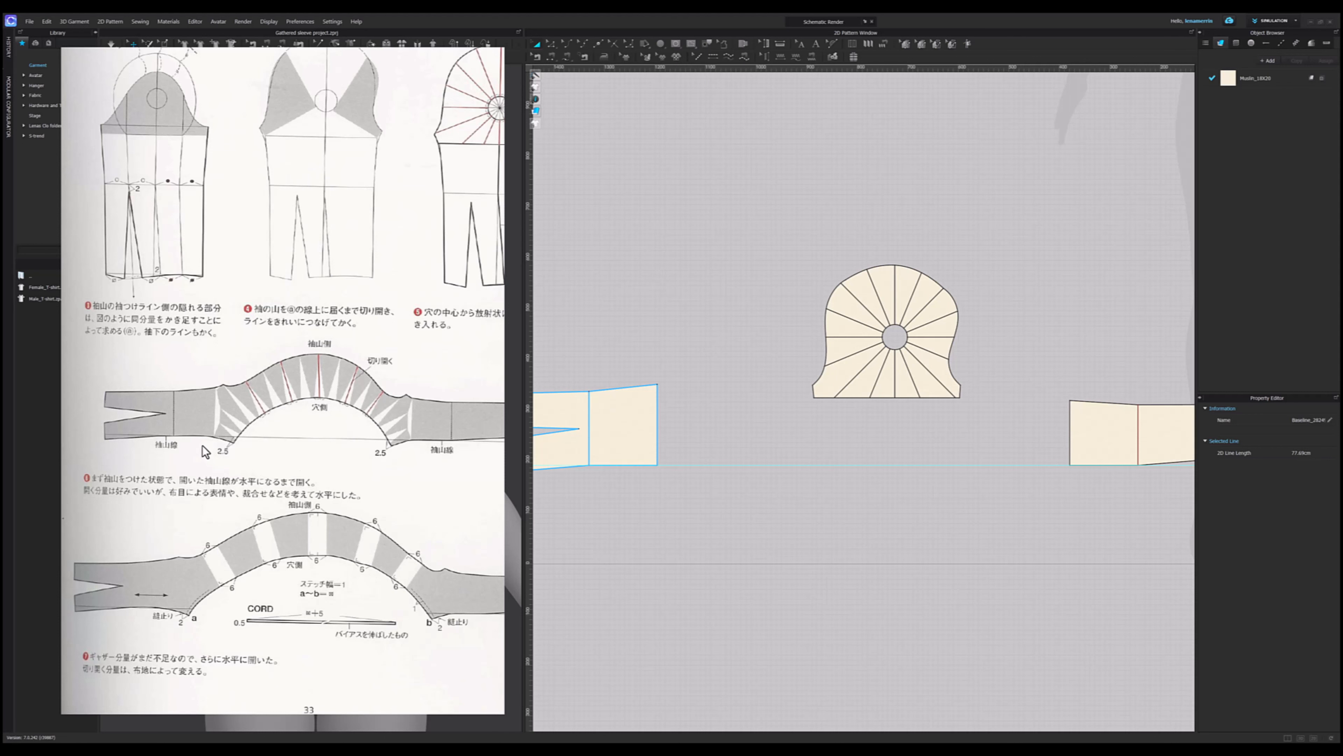
scroll(203, 445, "up", 3, "ctrl")
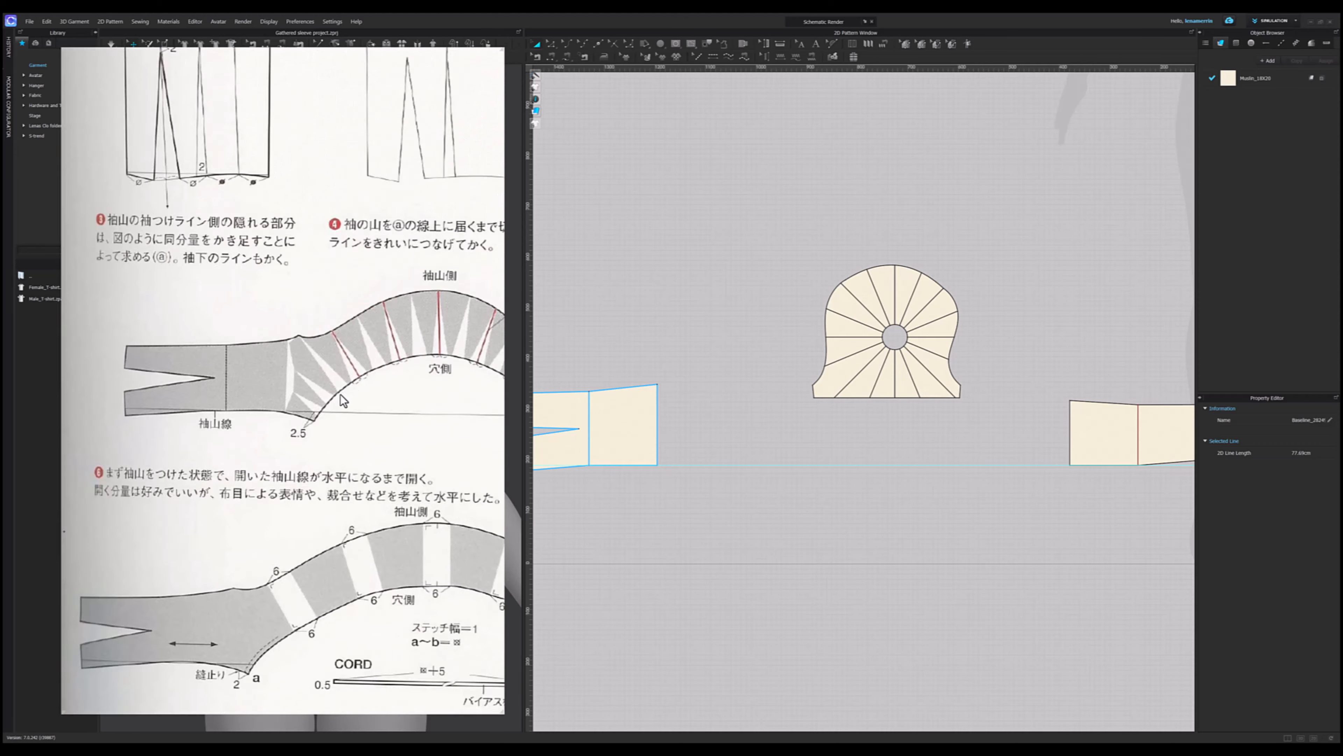
scroll(343, 401, "up", 2, "ctrl")
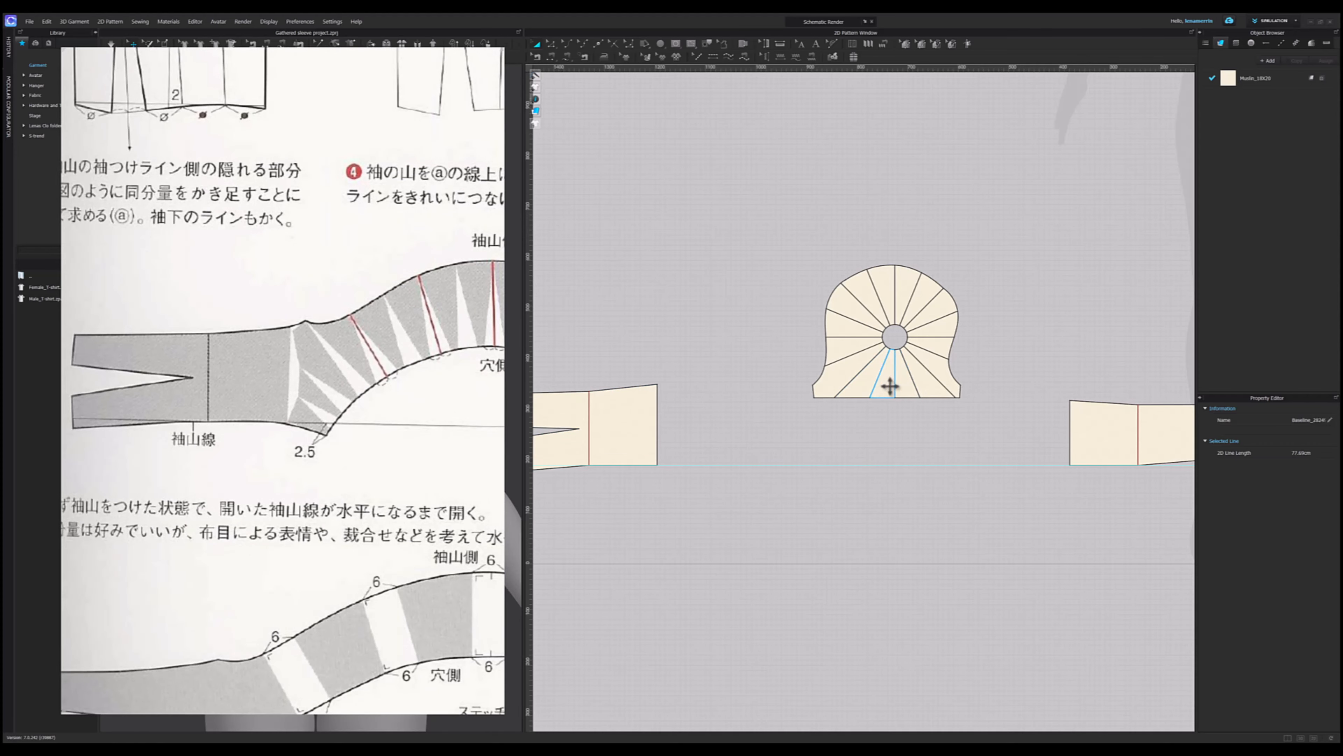
left_click(887, 386)
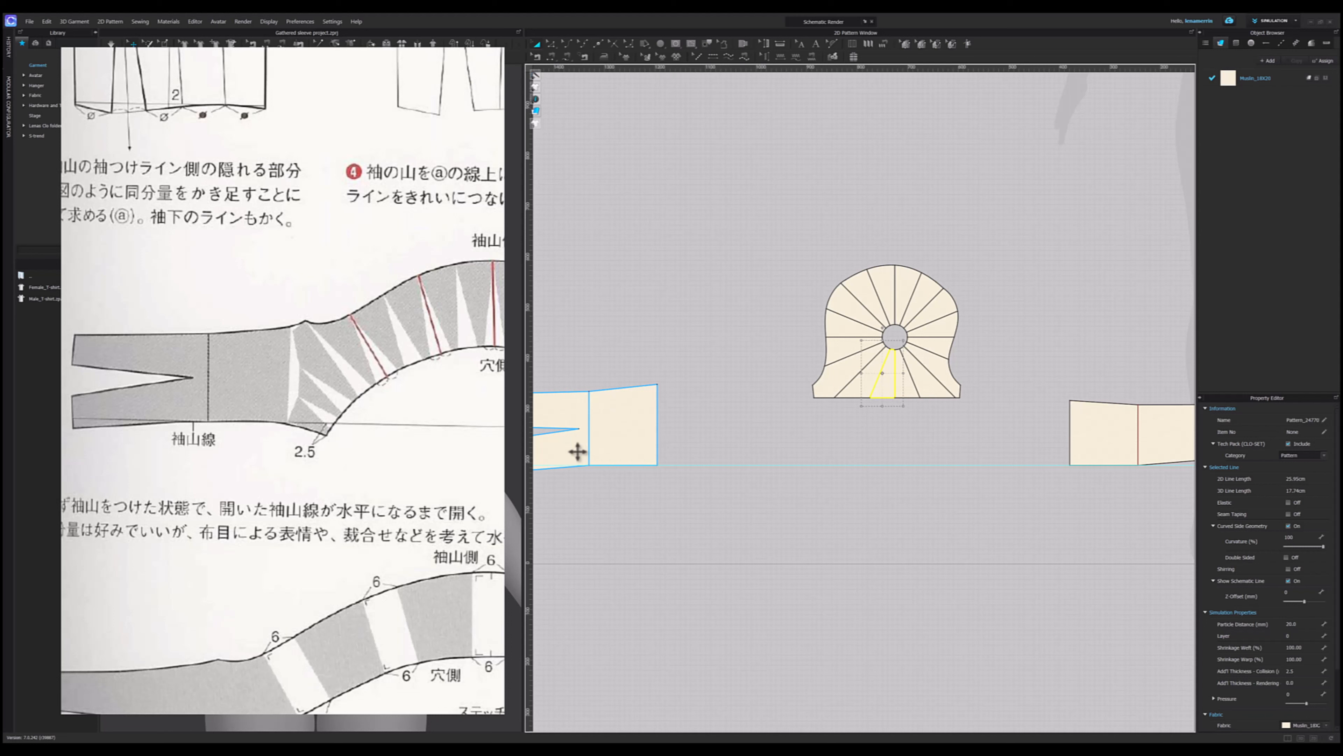
scroll(227, 421, "down", 2)
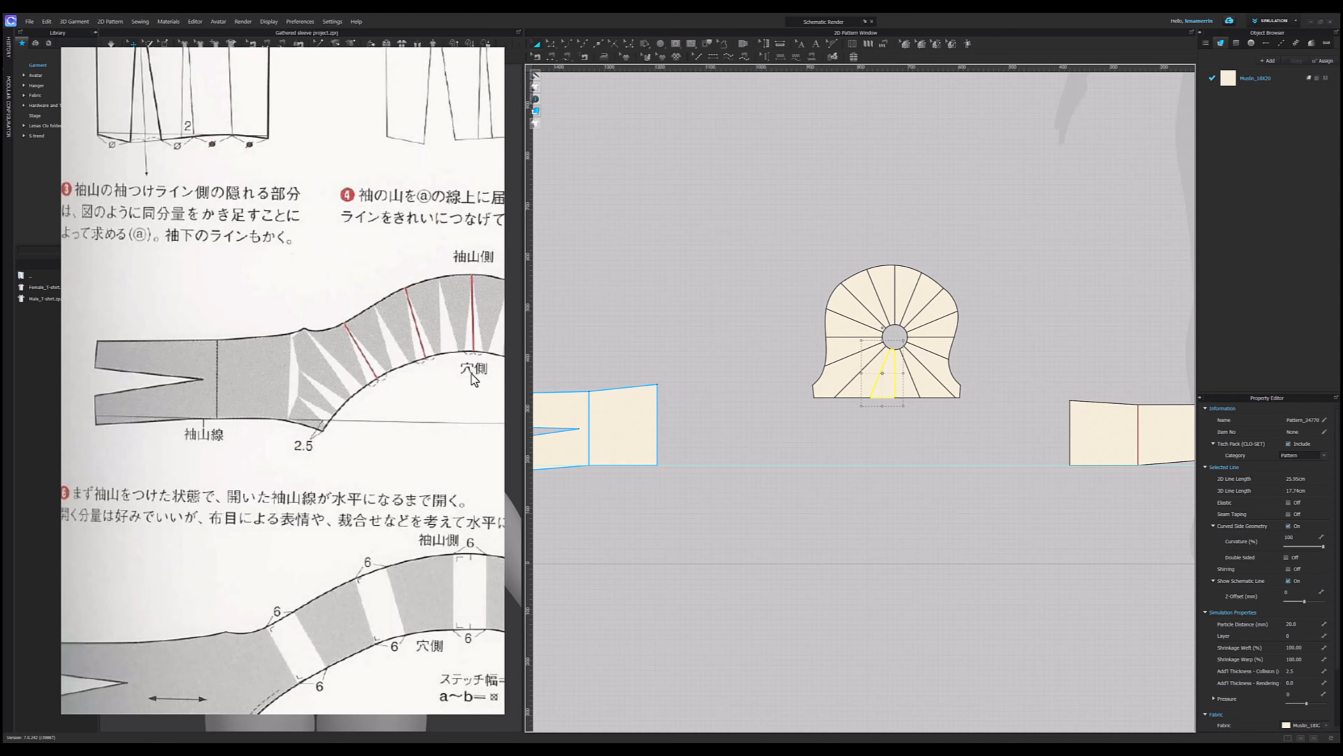
left_click_drag(471, 373, 358, 391)
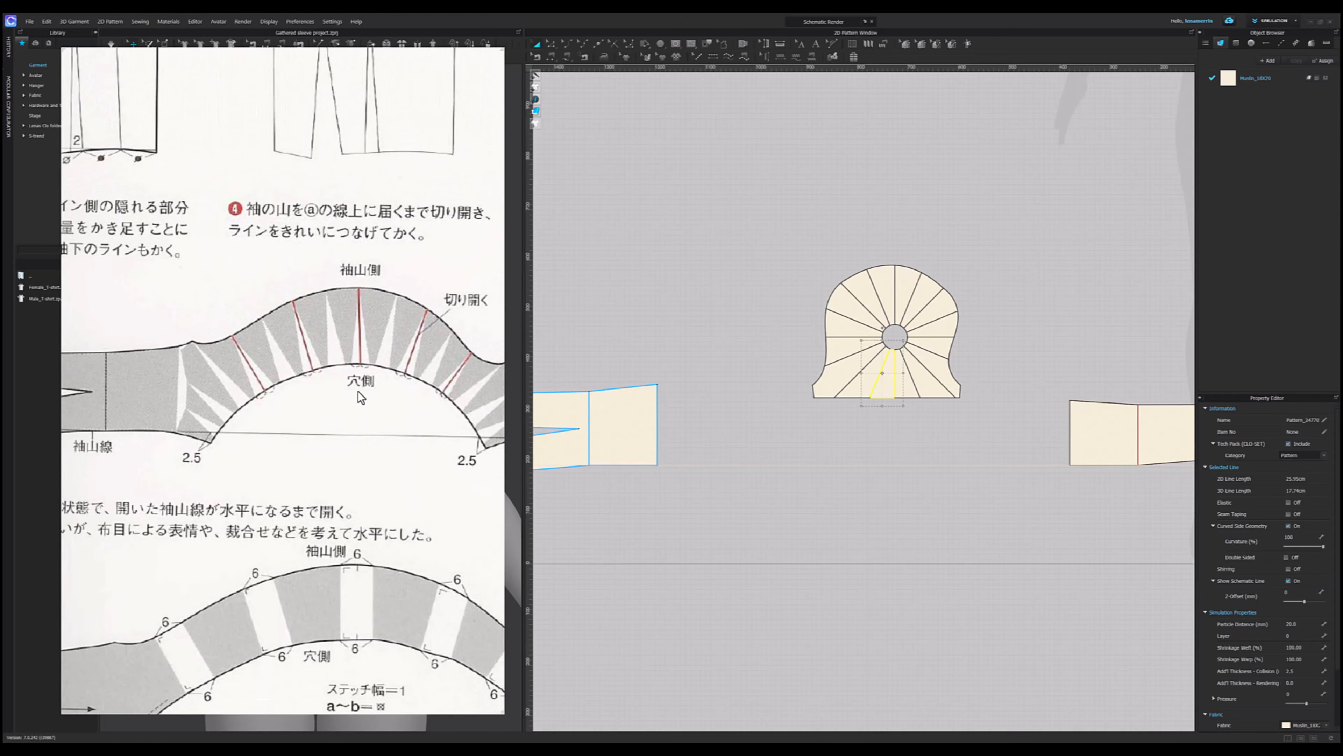
scroll(359, 388, "down", 1)
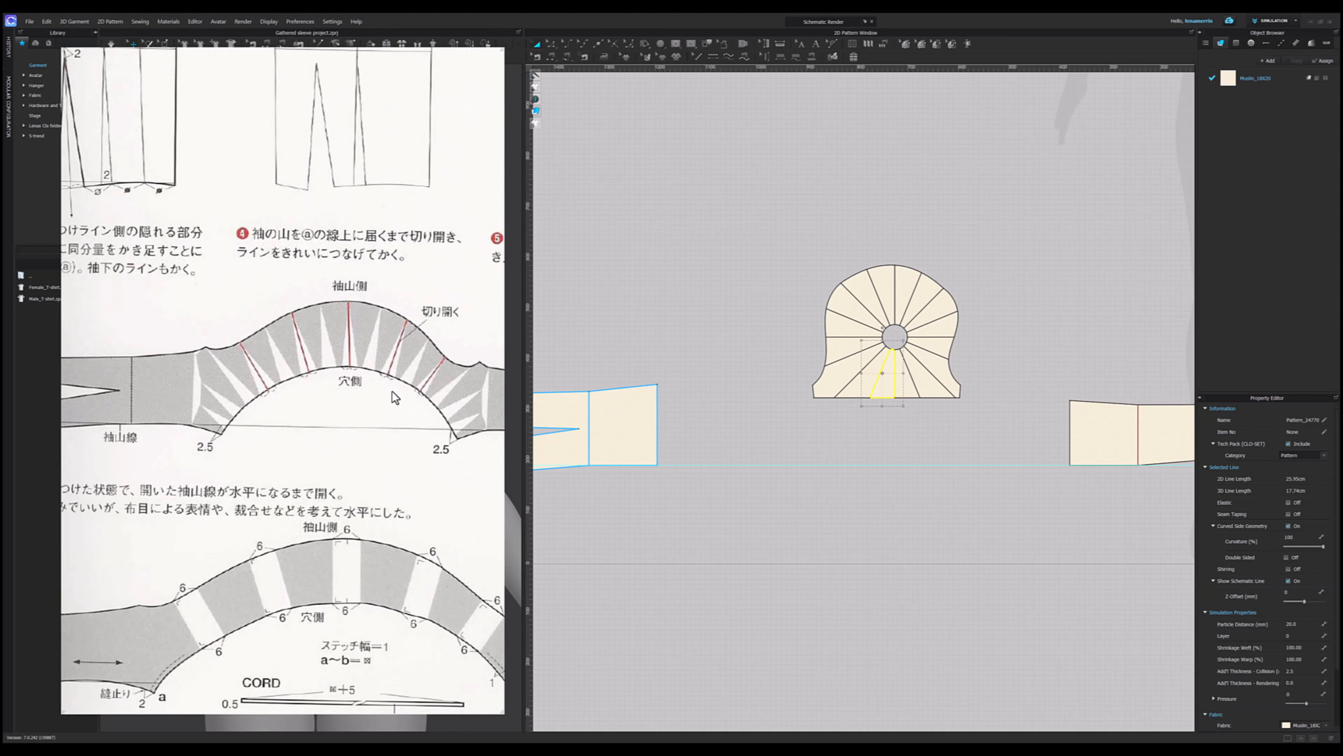
scroll(285, 416, "up", 3)
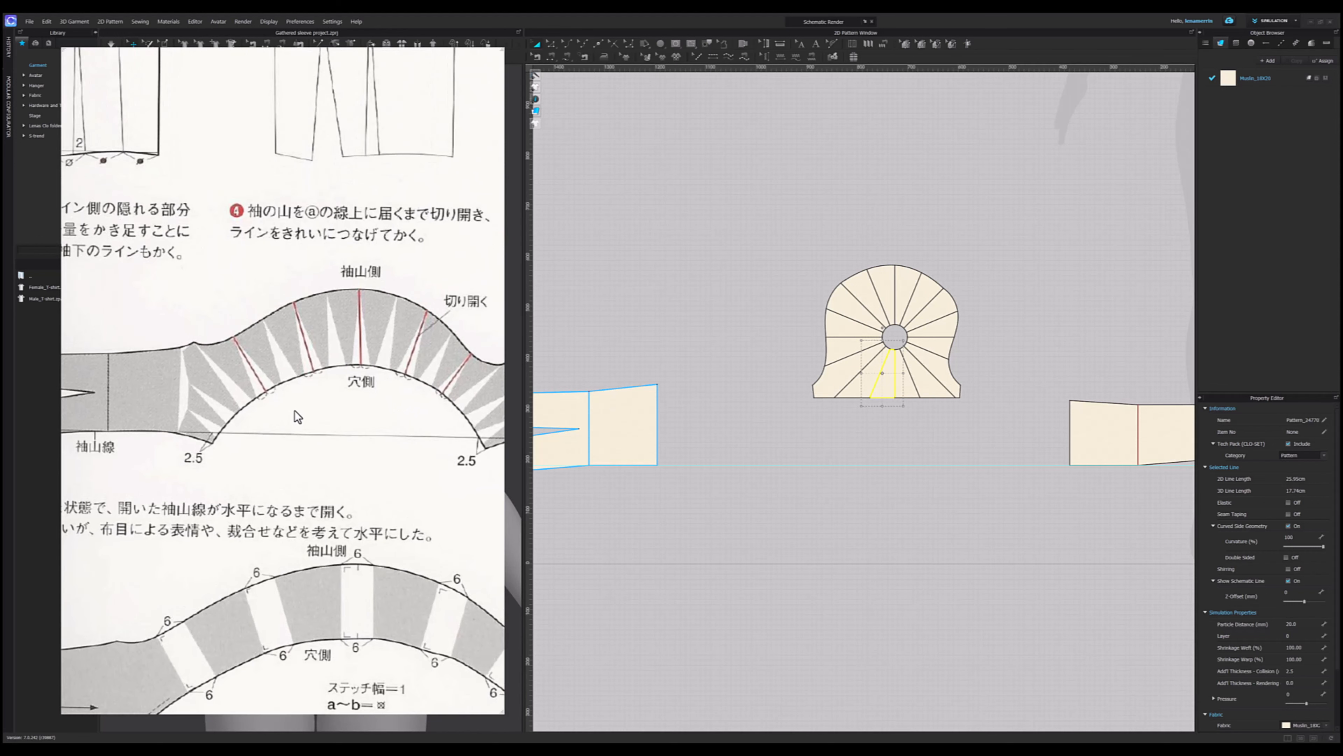
scroll(290, 423, "down", 2)
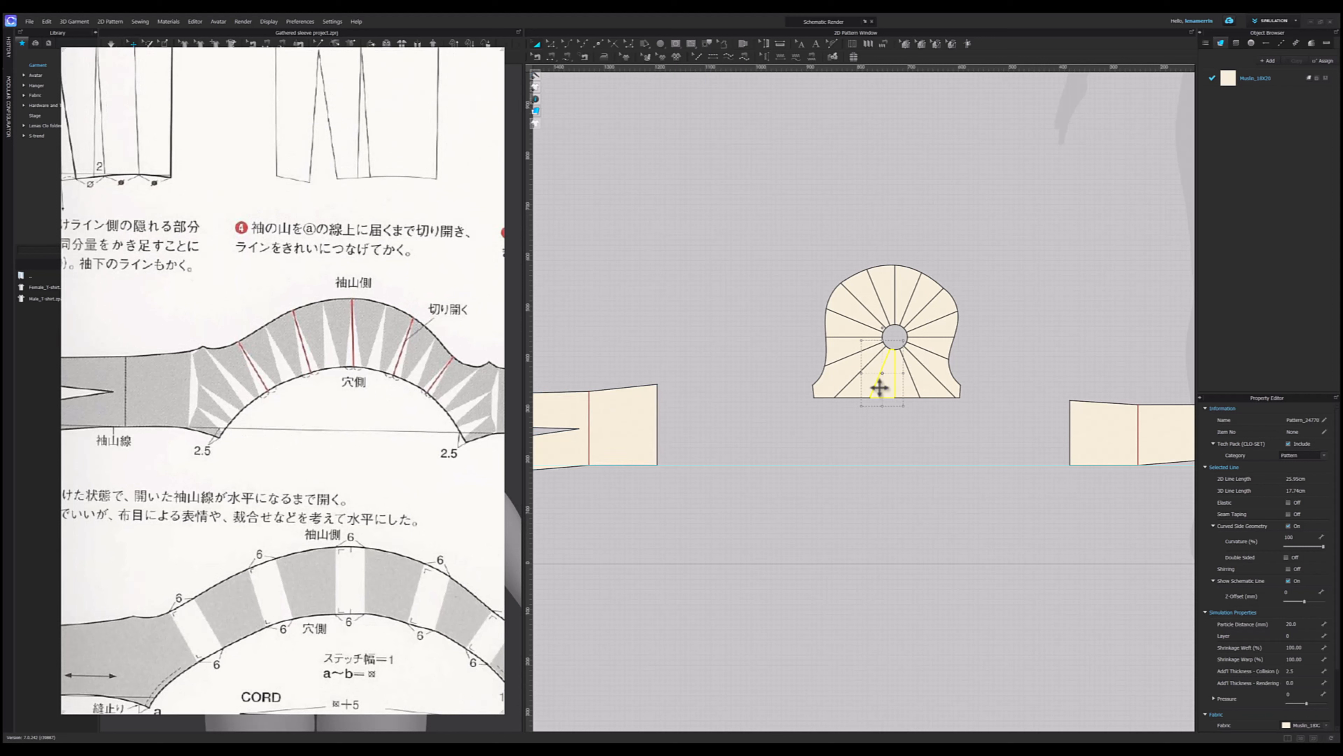
- Pull the two wedges beside the cap's lower center line out of the cap, placing one near each lower sleeve piece
left_click_drag(879, 384, 744, 444)
left_click_drag(907, 389, 1018, 449)
- Rotate the left wedge 90° clockwise and place it on the guideline against the cap end of the dart piece
left_click(748, 440)
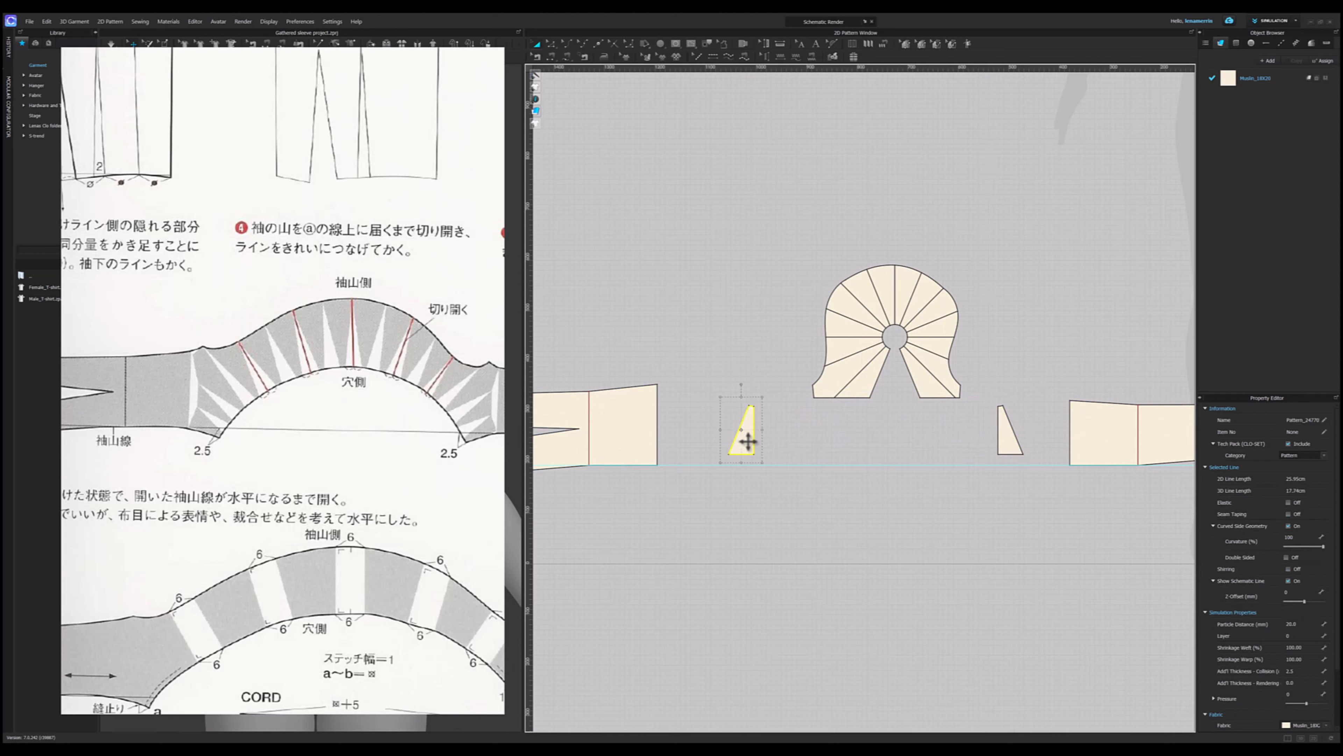
right_click(751, 433)
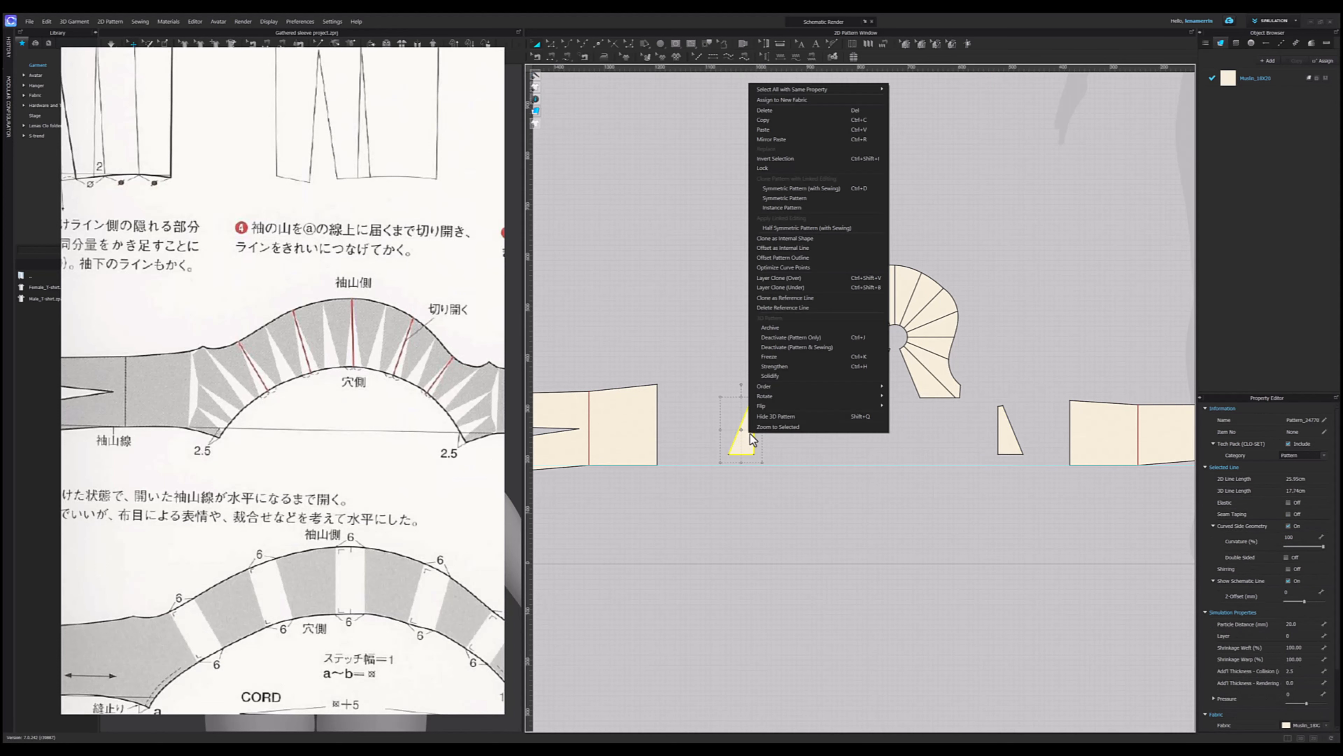
mouse_move(863, 397)
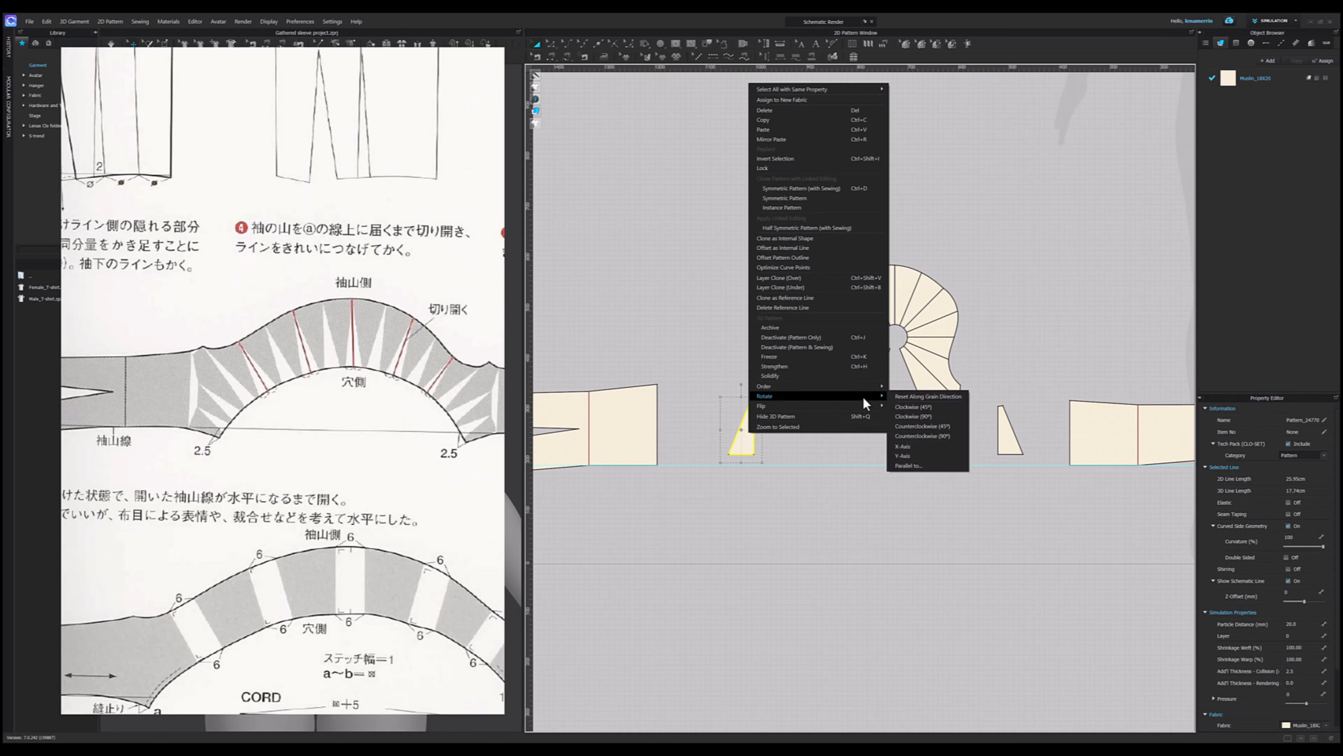
left_click(915, 416)
scroll(688, 457, "up", 3)
left_click_drag(751, 437, 679, 471)
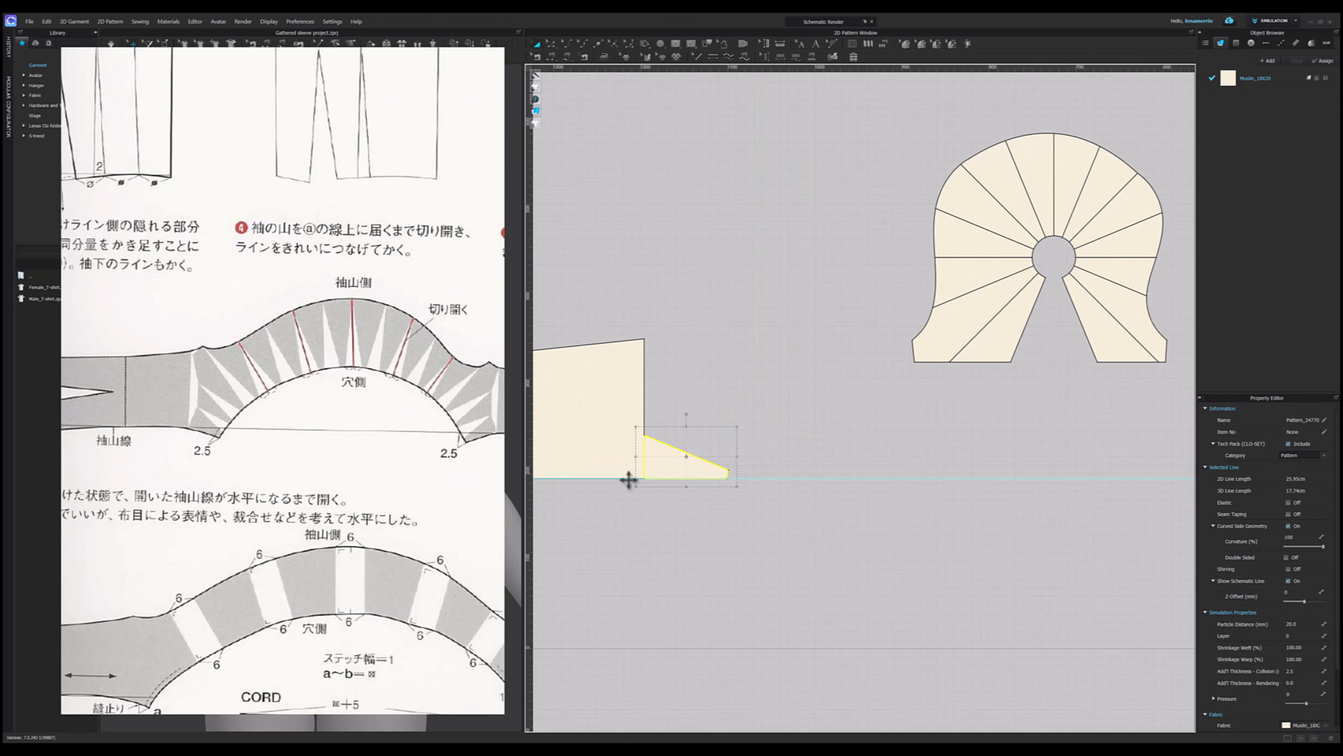
- Create a circle with a 2.5 cm radius centered on the lower tip corner of the wedge joined to the dart piece
scroll(624, 480, "up", 5)
left_click(687, 524)
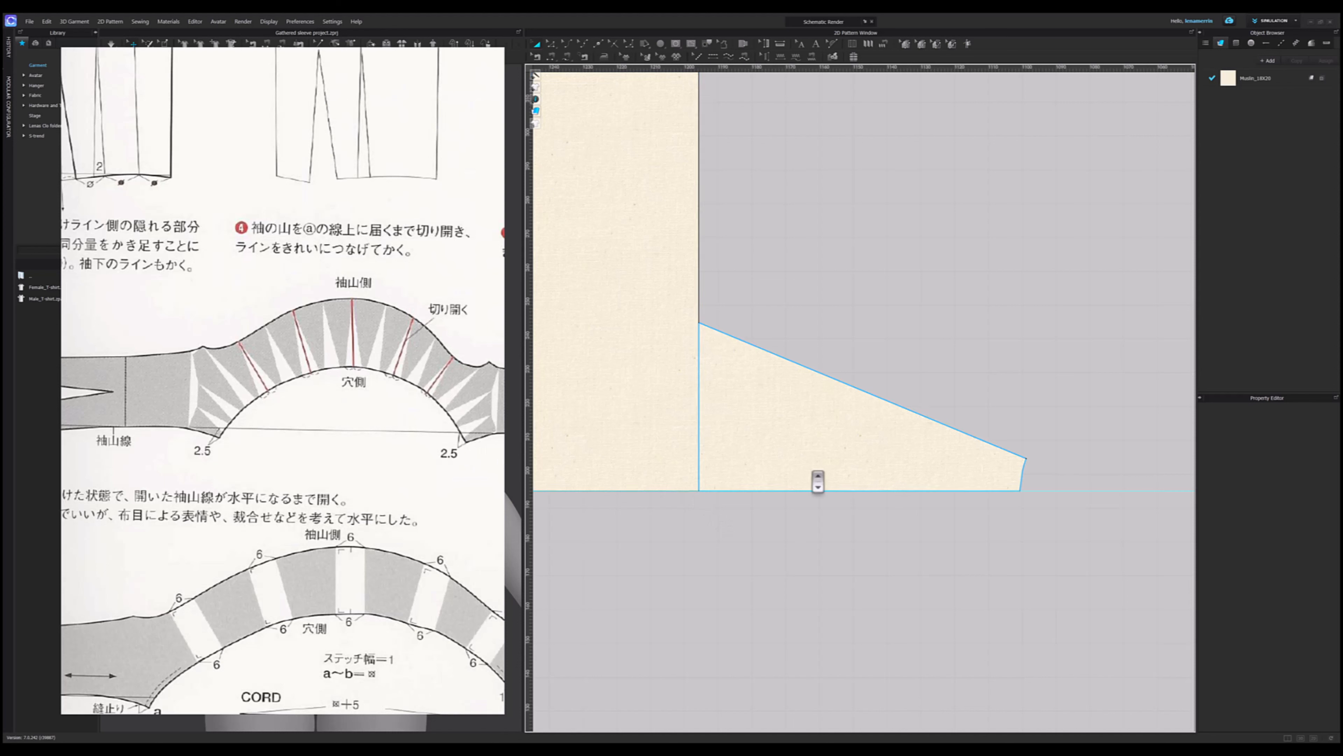
scroll(815, 480, "down", 2)
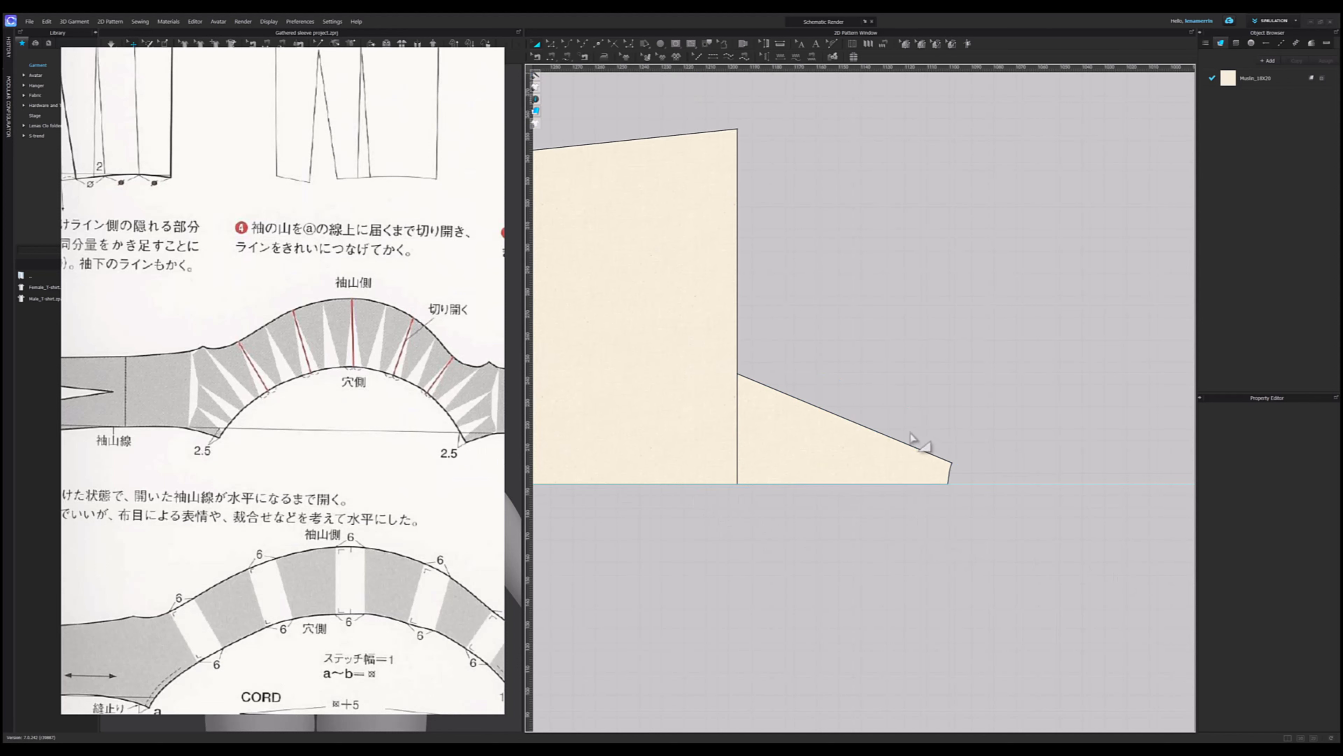
key("e")
scroll(947, 489, "up", 5)
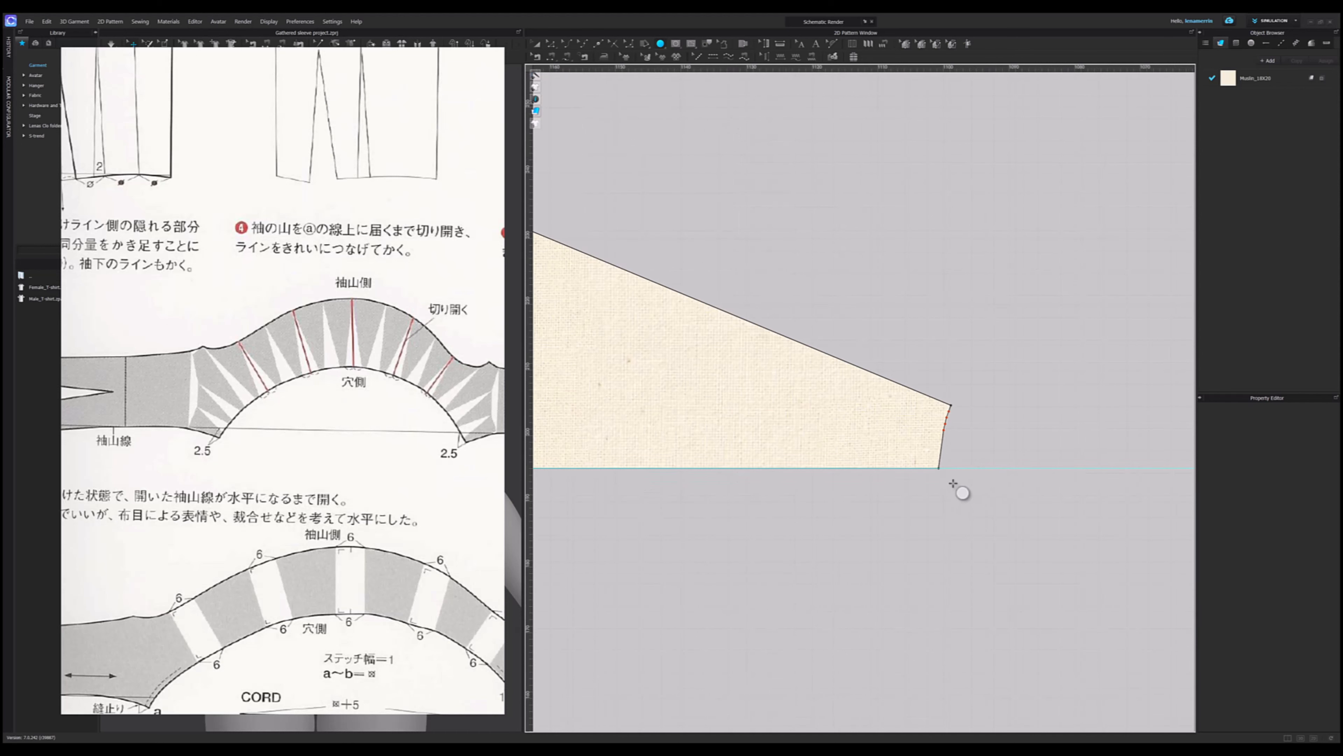
left_click(940, 469)
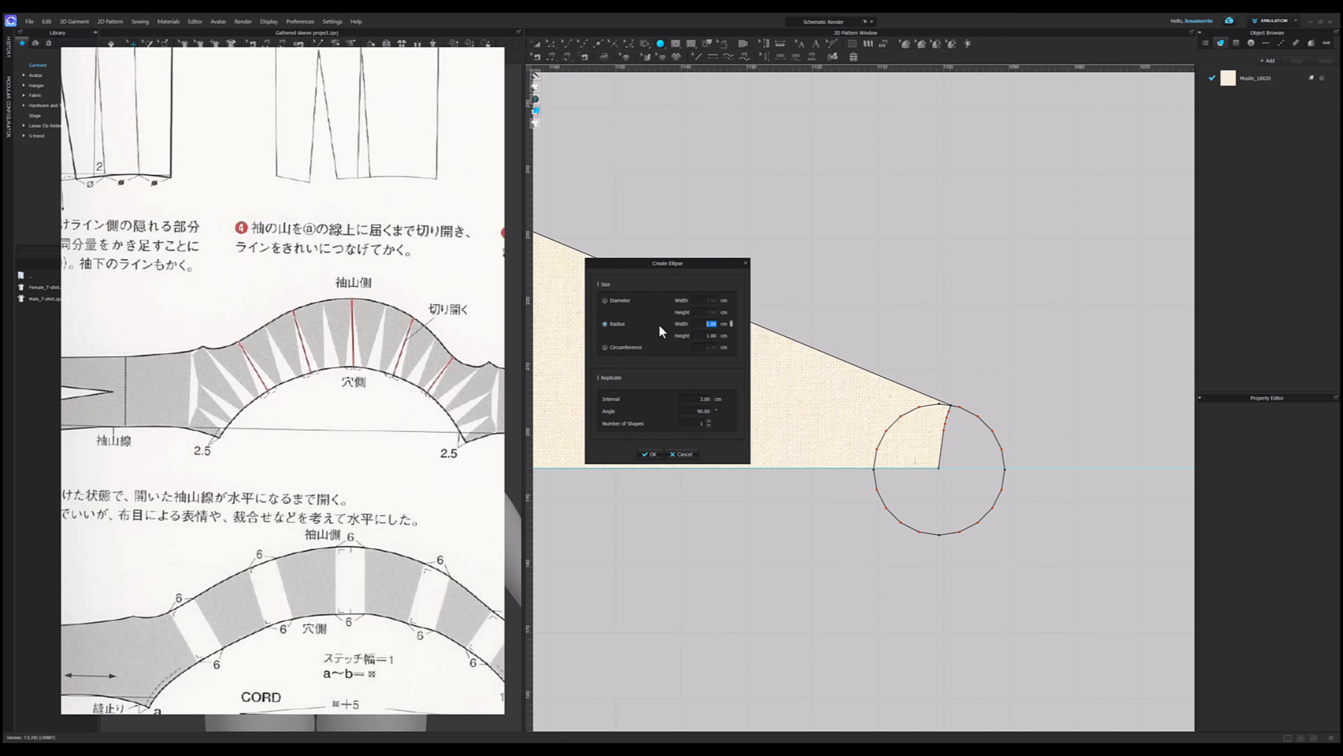
type("2.5")
key("Return")
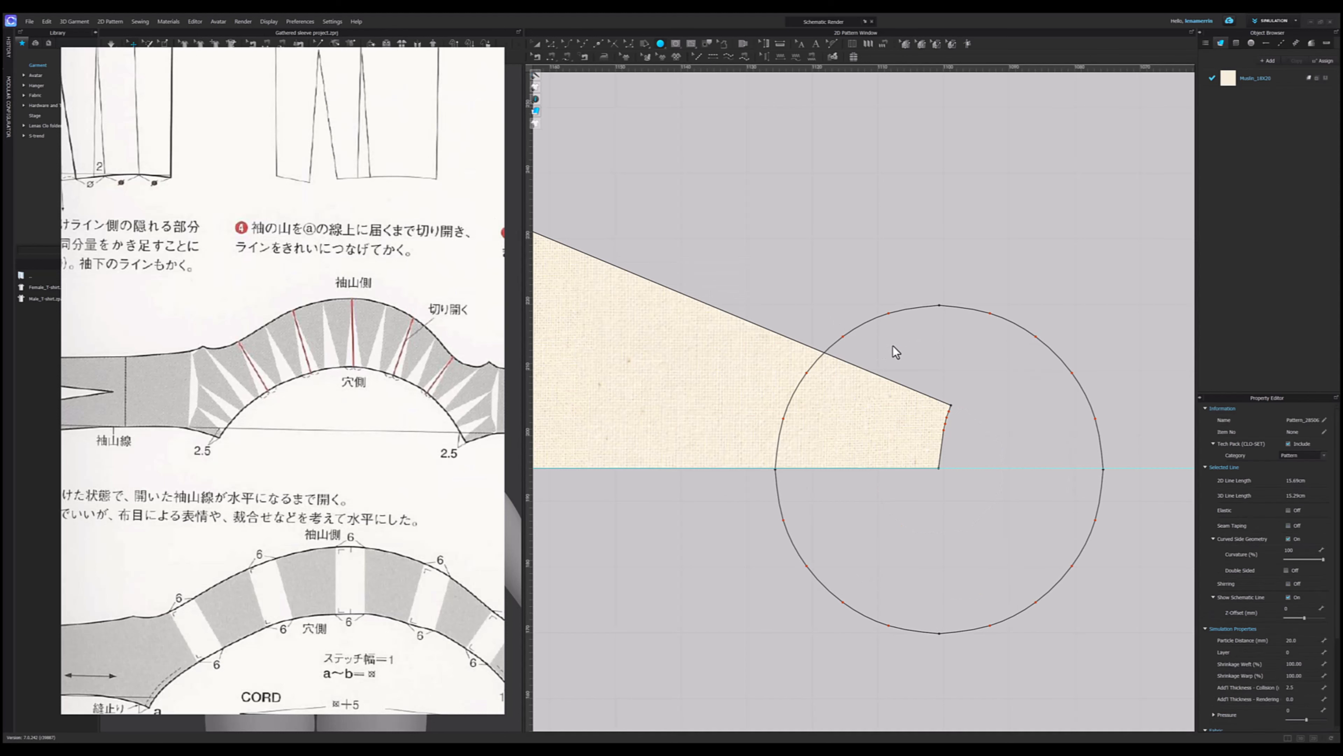
scroll(895, 352, "down", 5)
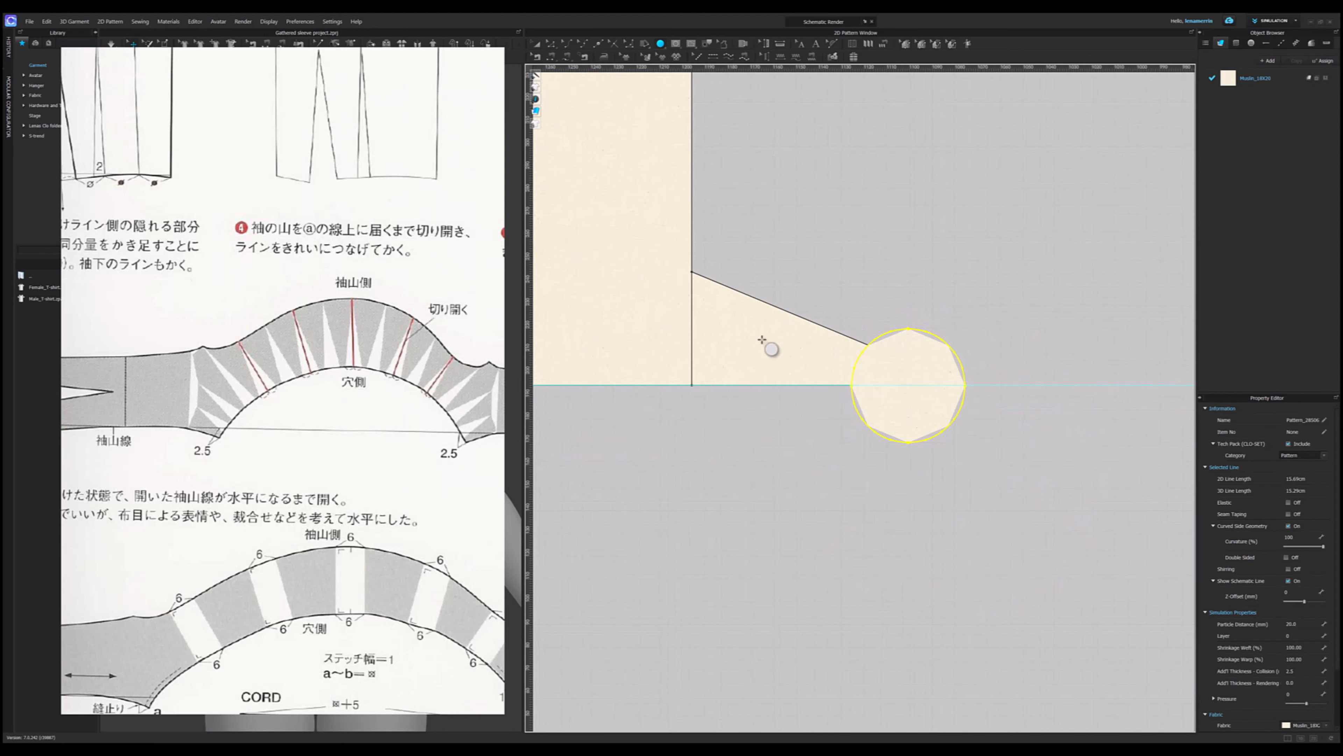
- Rotate that wedge 15.2° clockwise about its corner on the dart piece so its tip drops to the bottom of the circle
key("a")
left_click(776, 335)
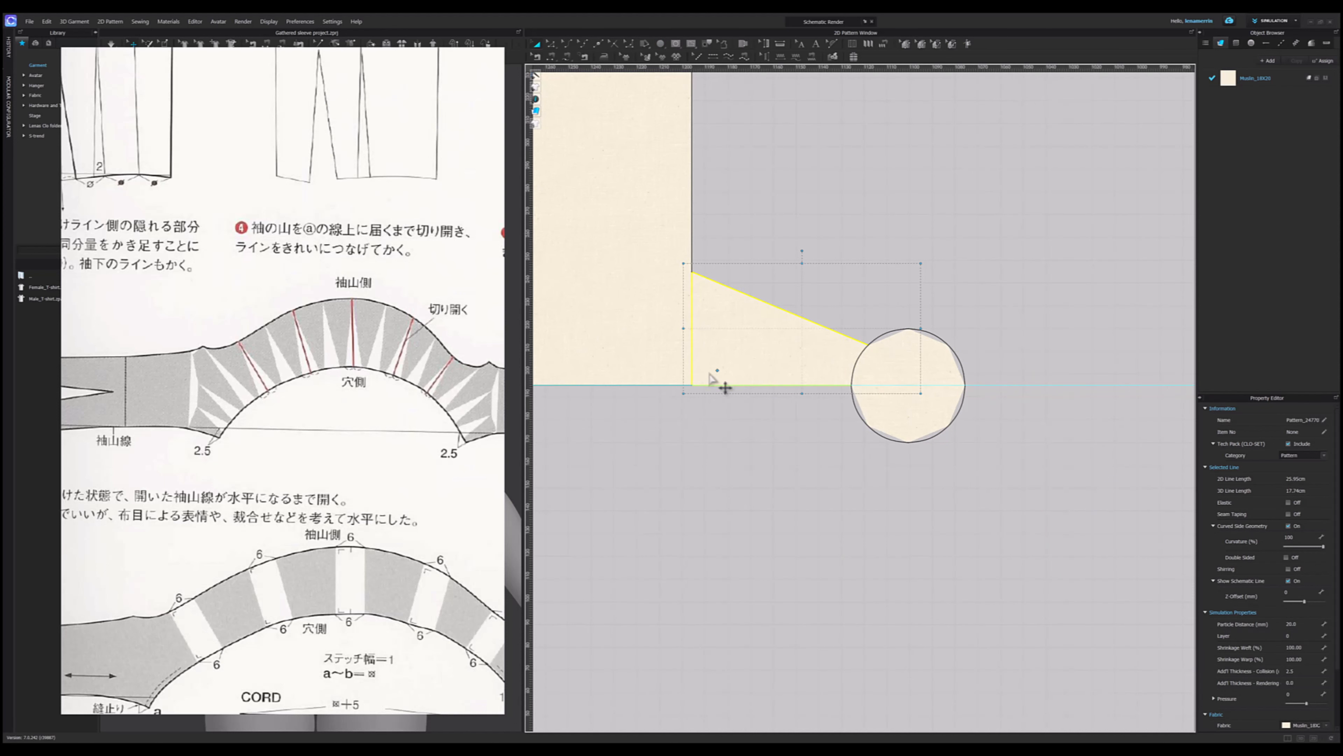
scroll(857, 309, "up", 3)
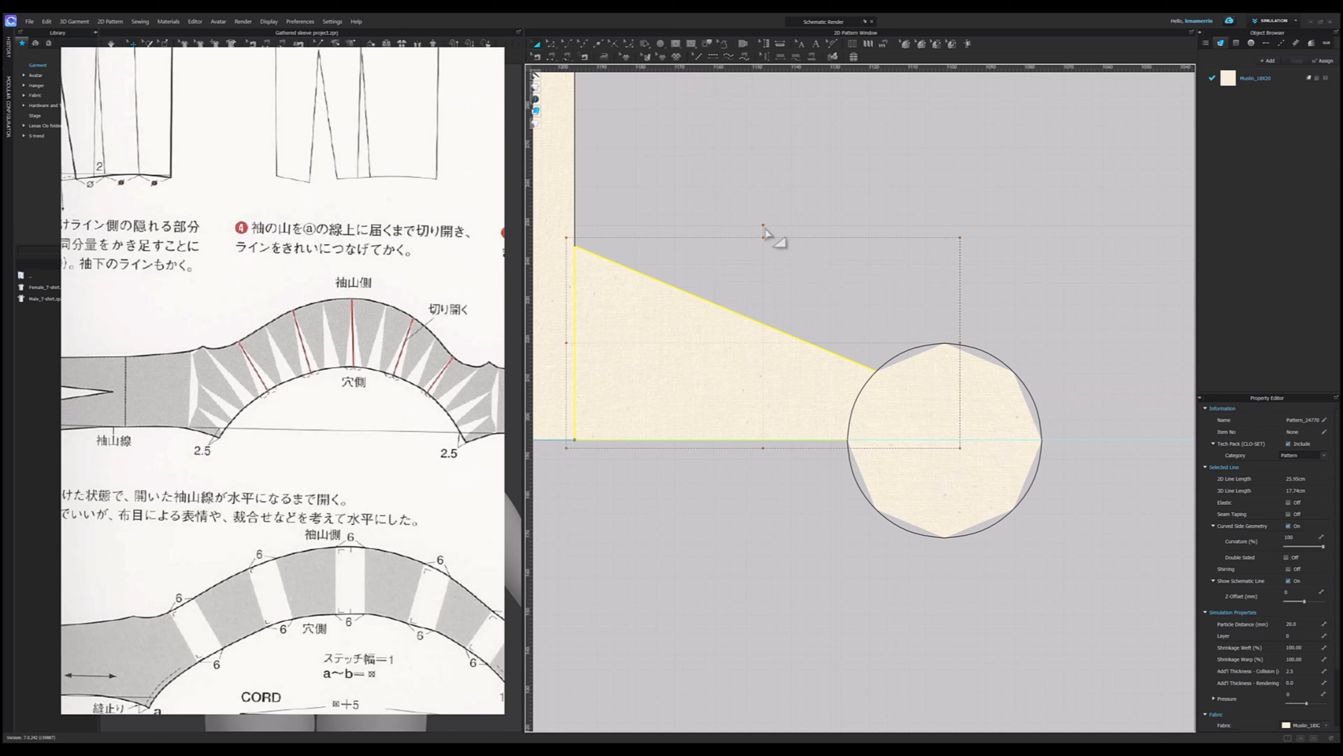
left_click_drag(764, 227, 1054, 128)
right_click(1054, 124)
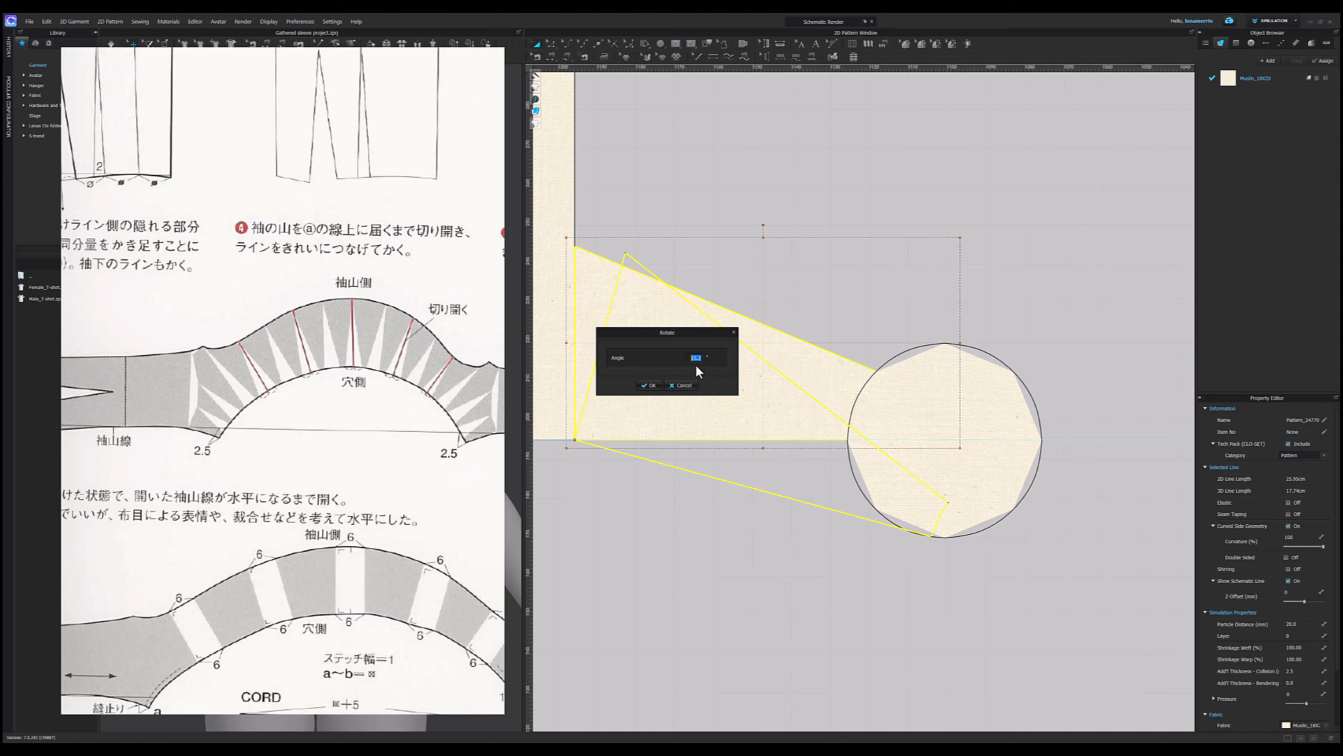
left_click(650, 386)
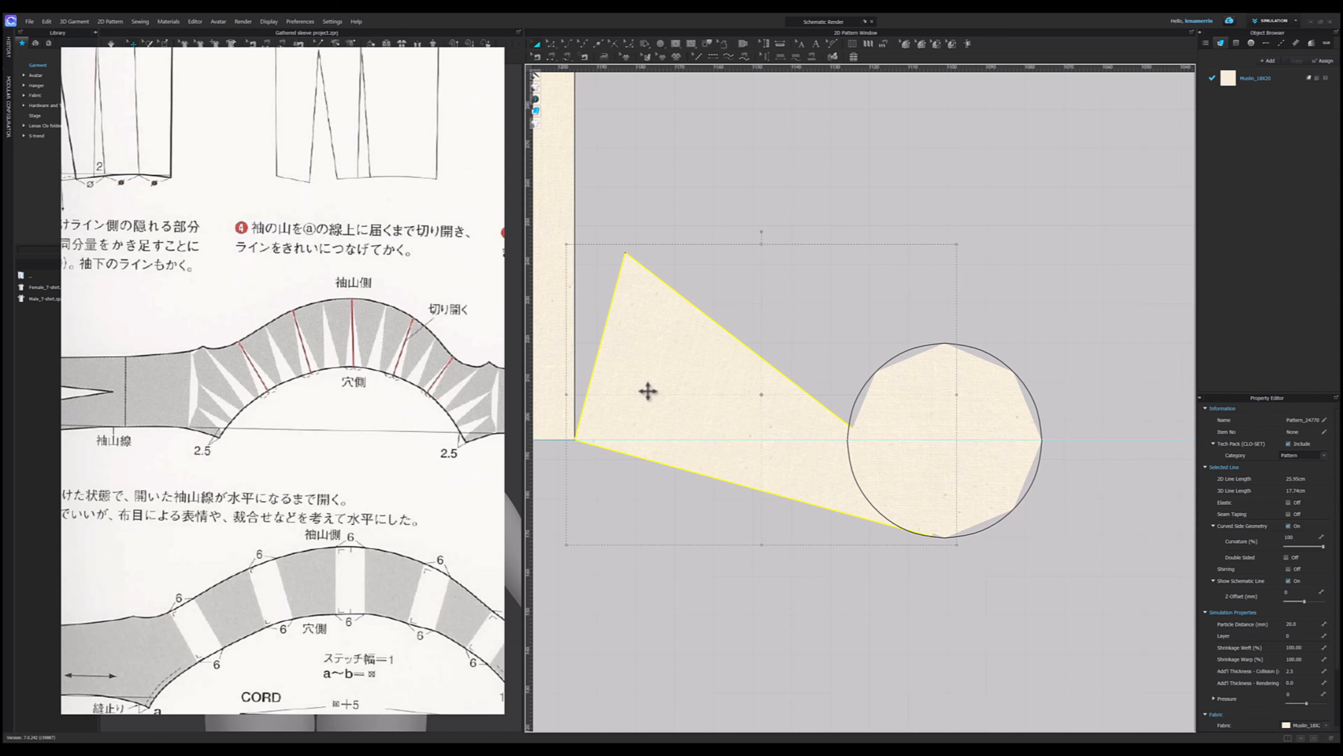
- Move the other loose wedge beneath the sleeve cap and rotate it counterclockwise so its tip points down toward the dart piece
scroll(648, 389, "down", 5)
scroll(1044, 233, "up", 2)
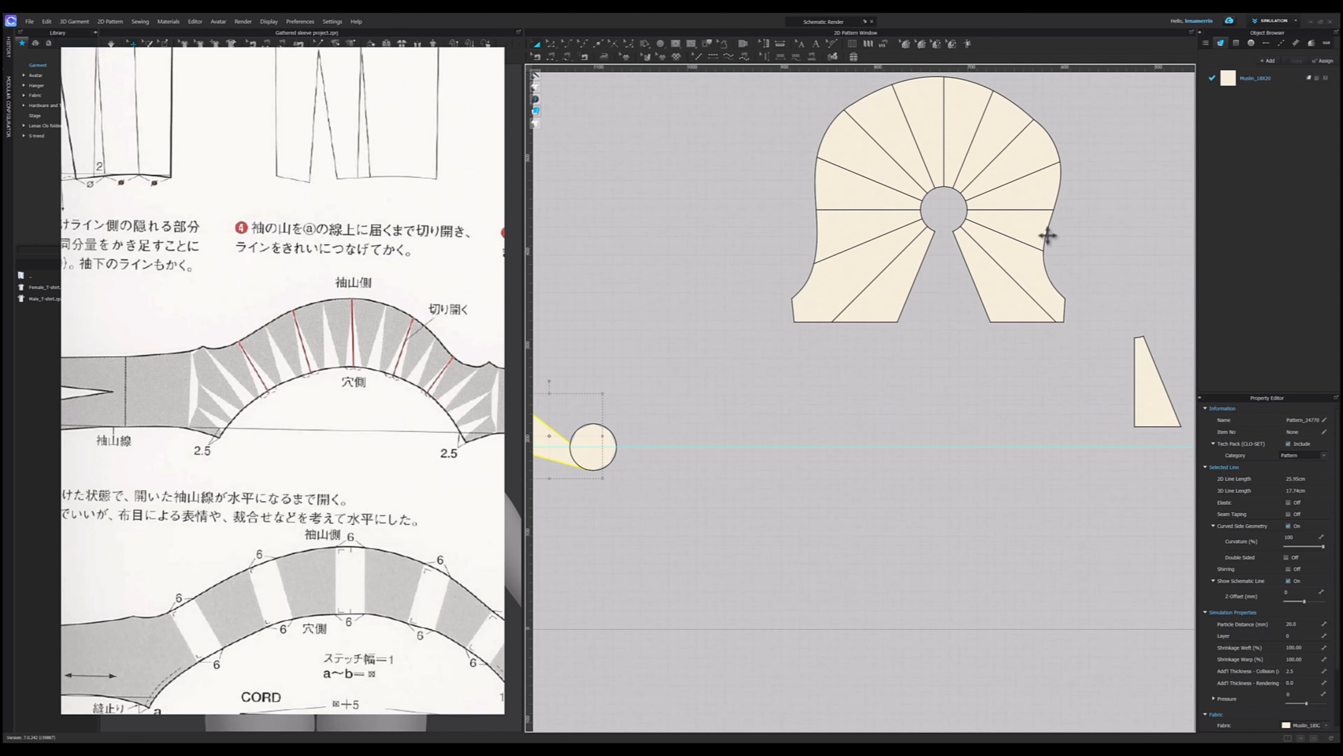
left_click_drag(1151, 399, 960, 419)
left_click(1004, 497)
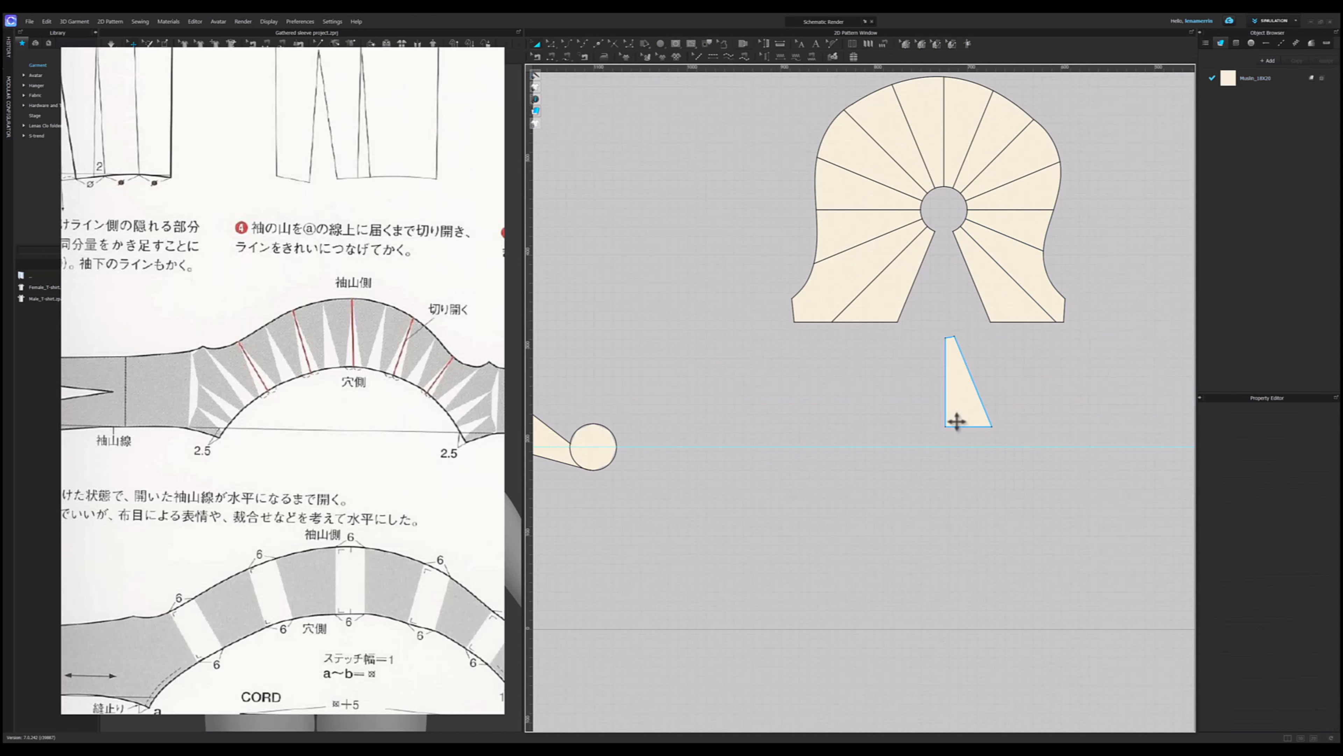
left_click(954, 356)
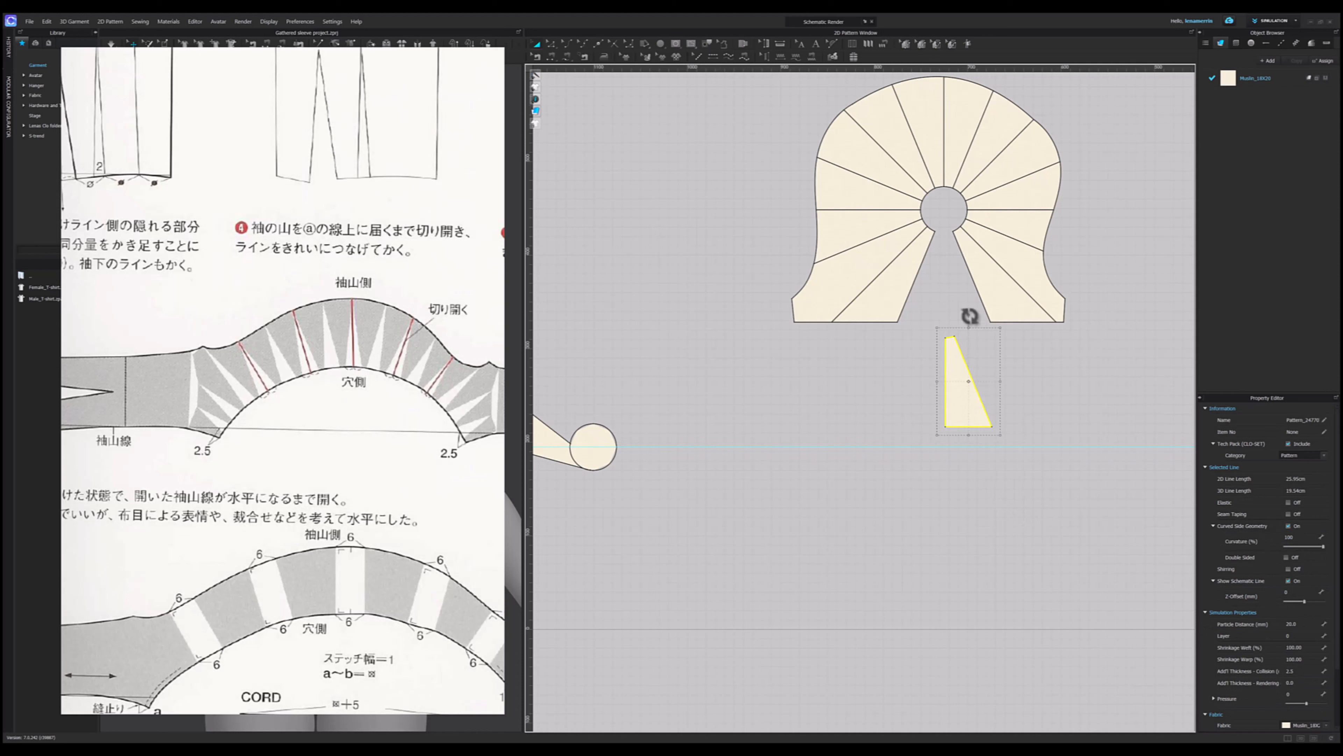
left_click_drag(969, 315, 889, 422)
- Switch to Calculator and work out the spread angle per gap: add 15.2 to 90, double the sum and divide by 15
left_click(691, 739)
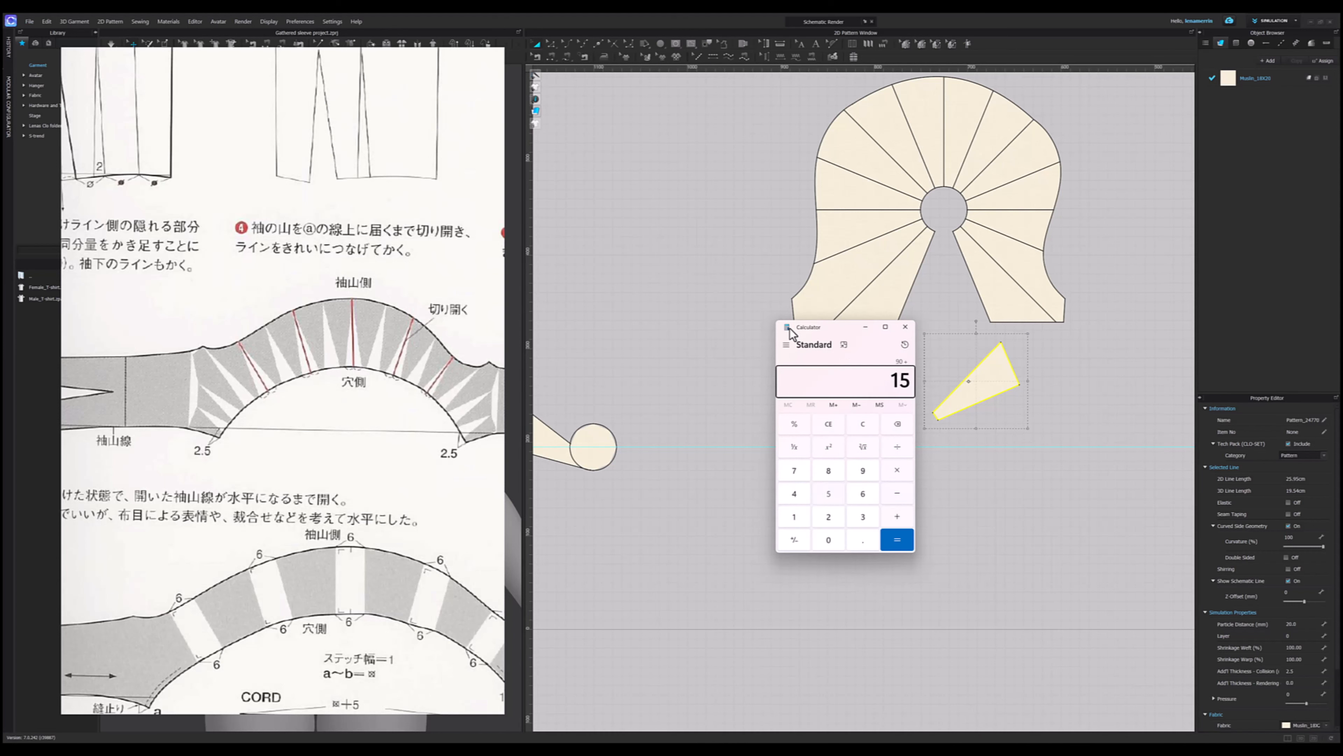
key("Return")
left_click_drag(790, 332, 669, 394)
scroll(598, 444, "down", 1)
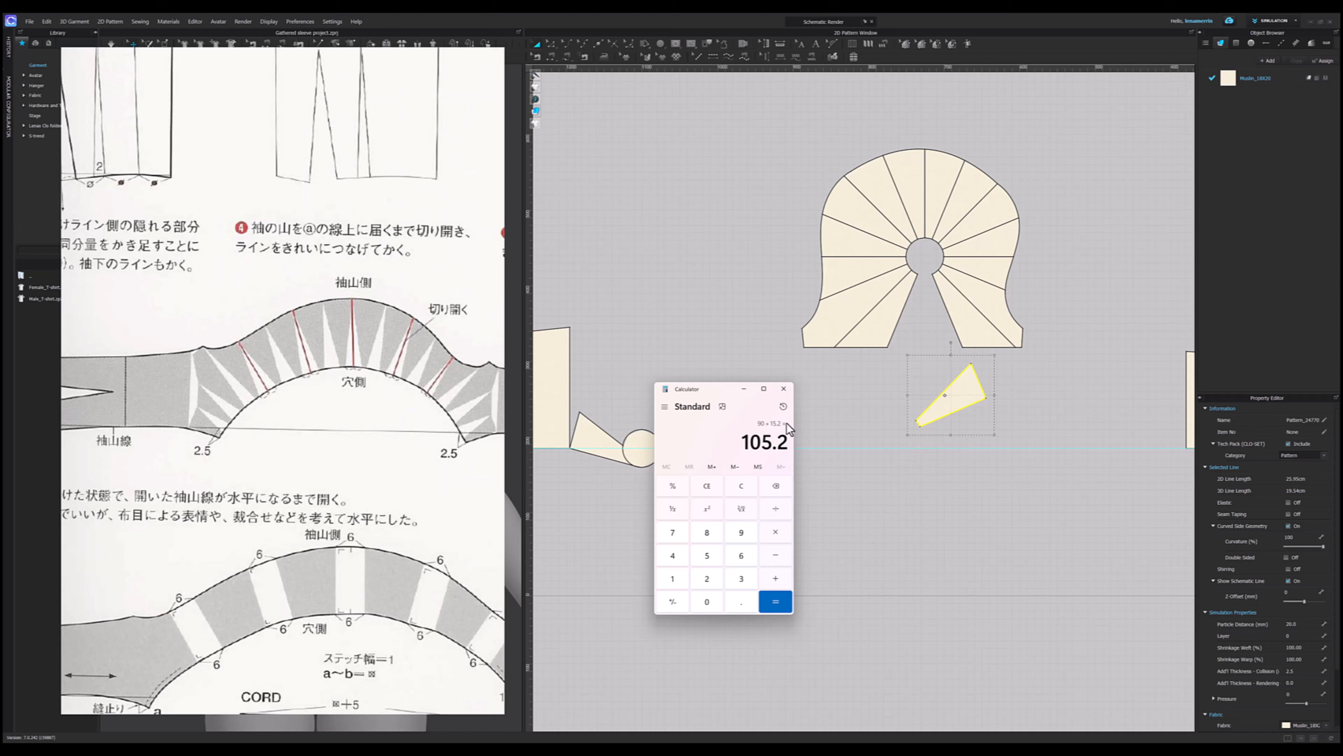
left_click(775, 532)
key("2")
key("Return")
left_click(775, 509)
type("15")
key("Return")
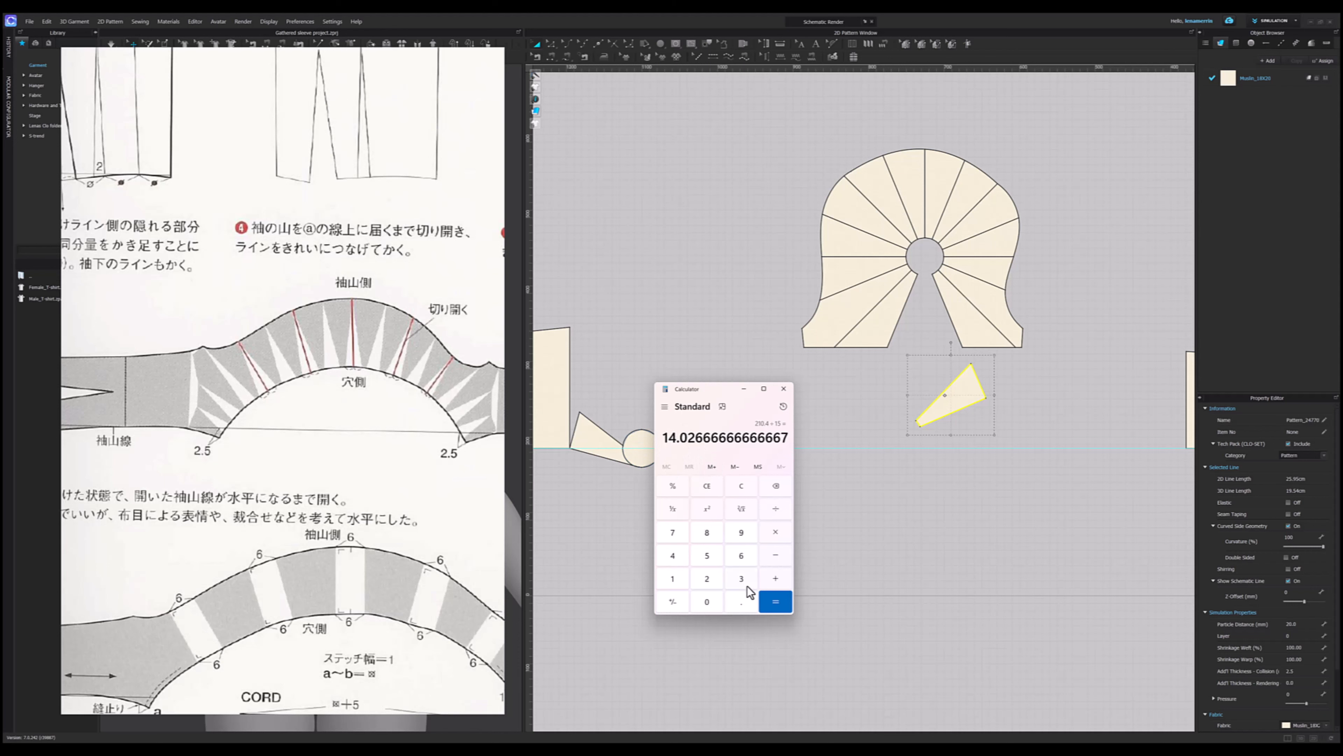
left_click(749, 392)
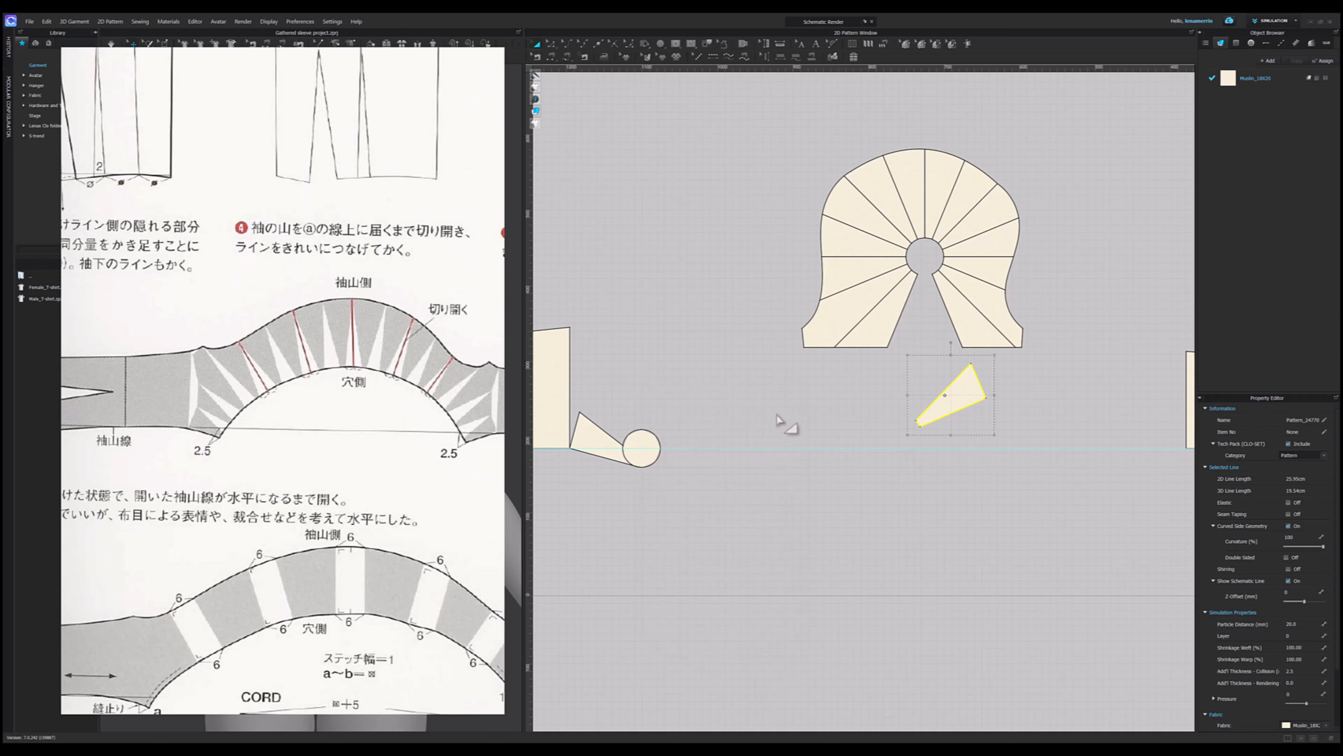
left_click_drag(897, 142, 1053, 386)
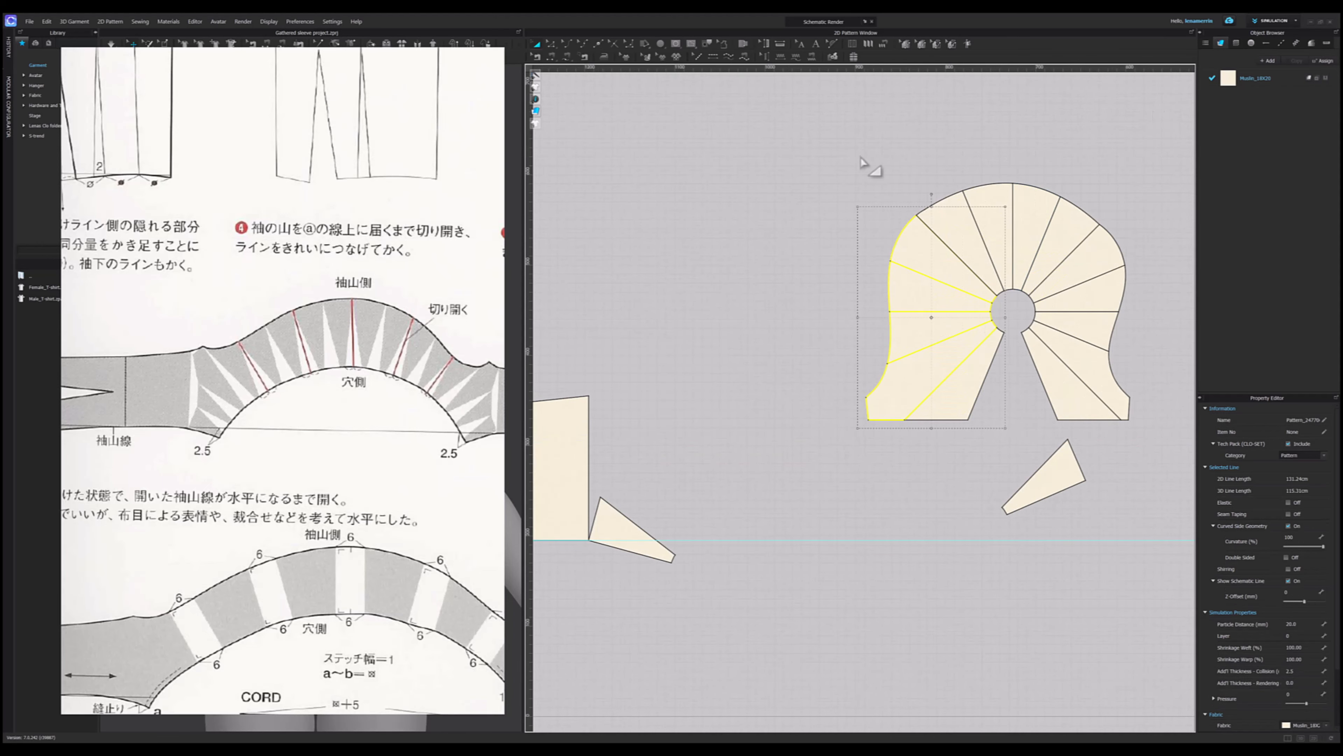
scroll(889, 169, "down", 1)
left_click(1007, 158)
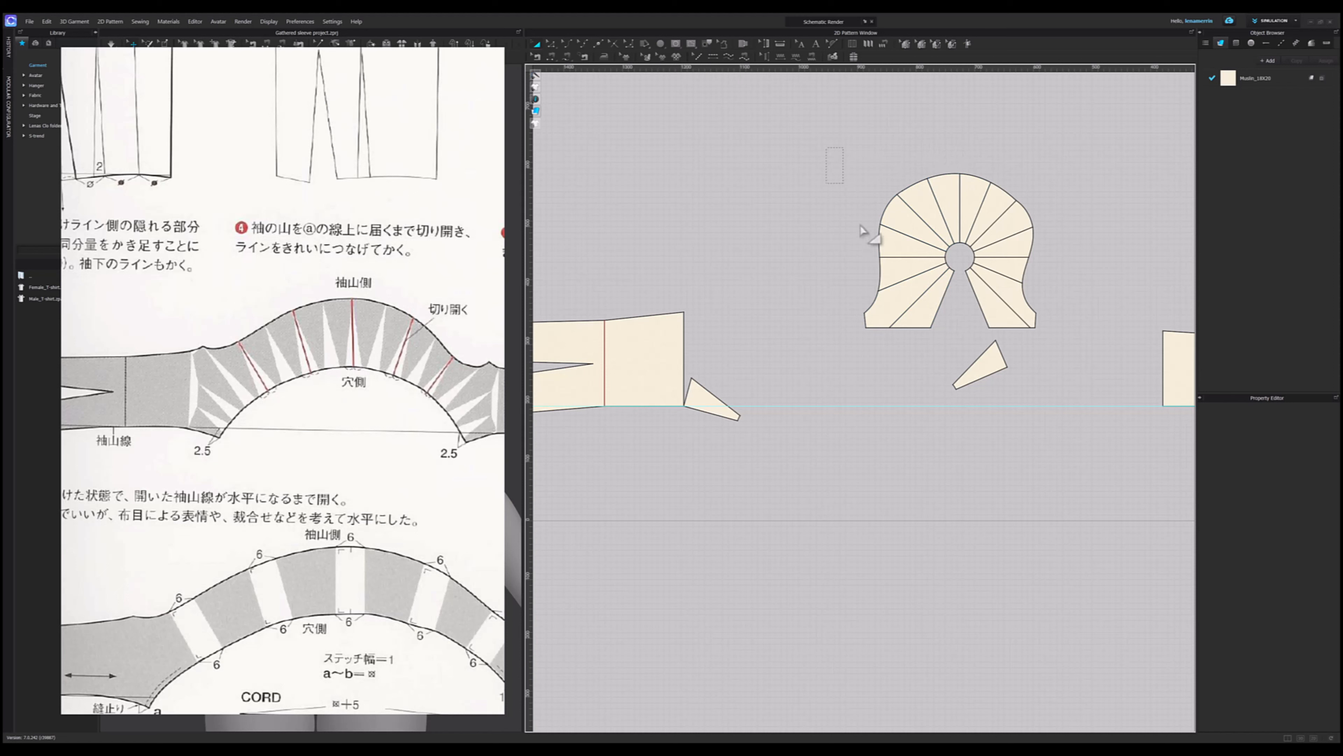
- Select all wedges of the cap's left half and rotate them slightly clockwise about the top of the center line
left_click_drag(826, 148, 955, 349)
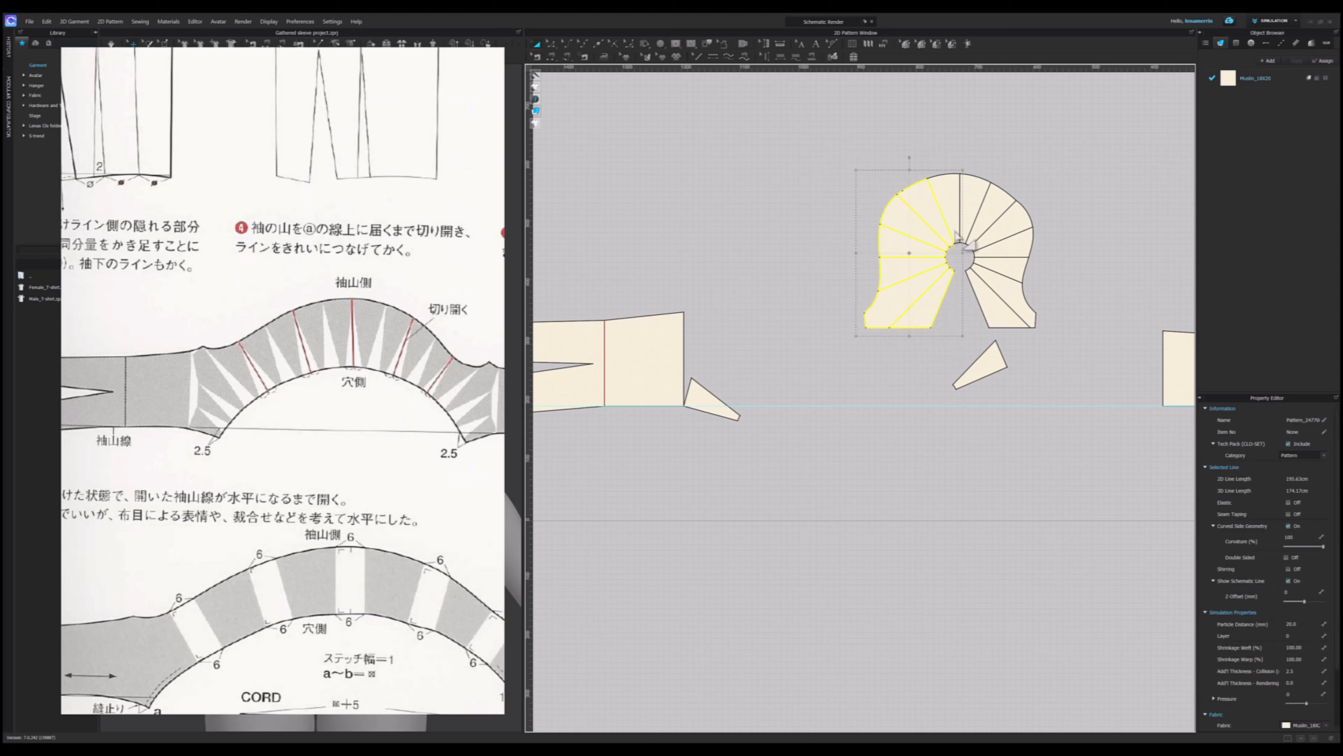
left_click(952, 206, "shift")
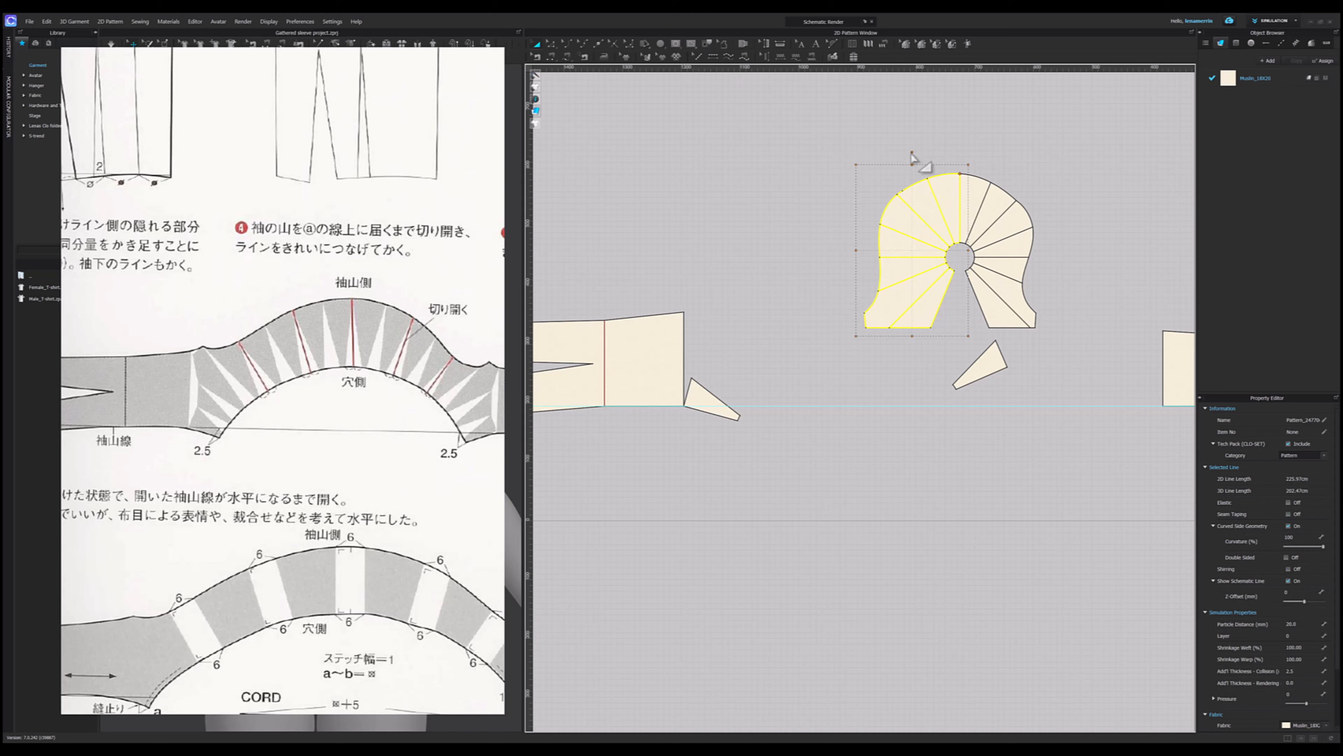
left_click_drag(911, 154, 932, 170)
right_click(932, 170)
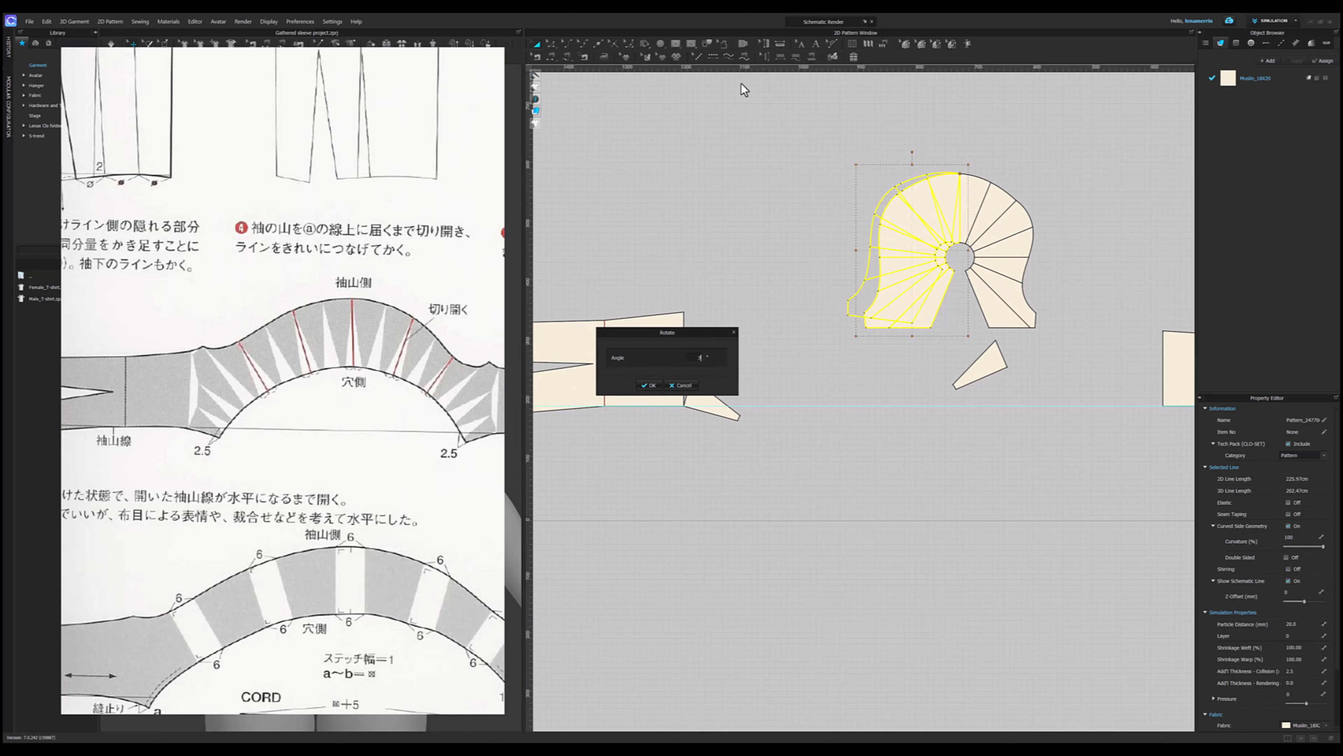
key("Return")
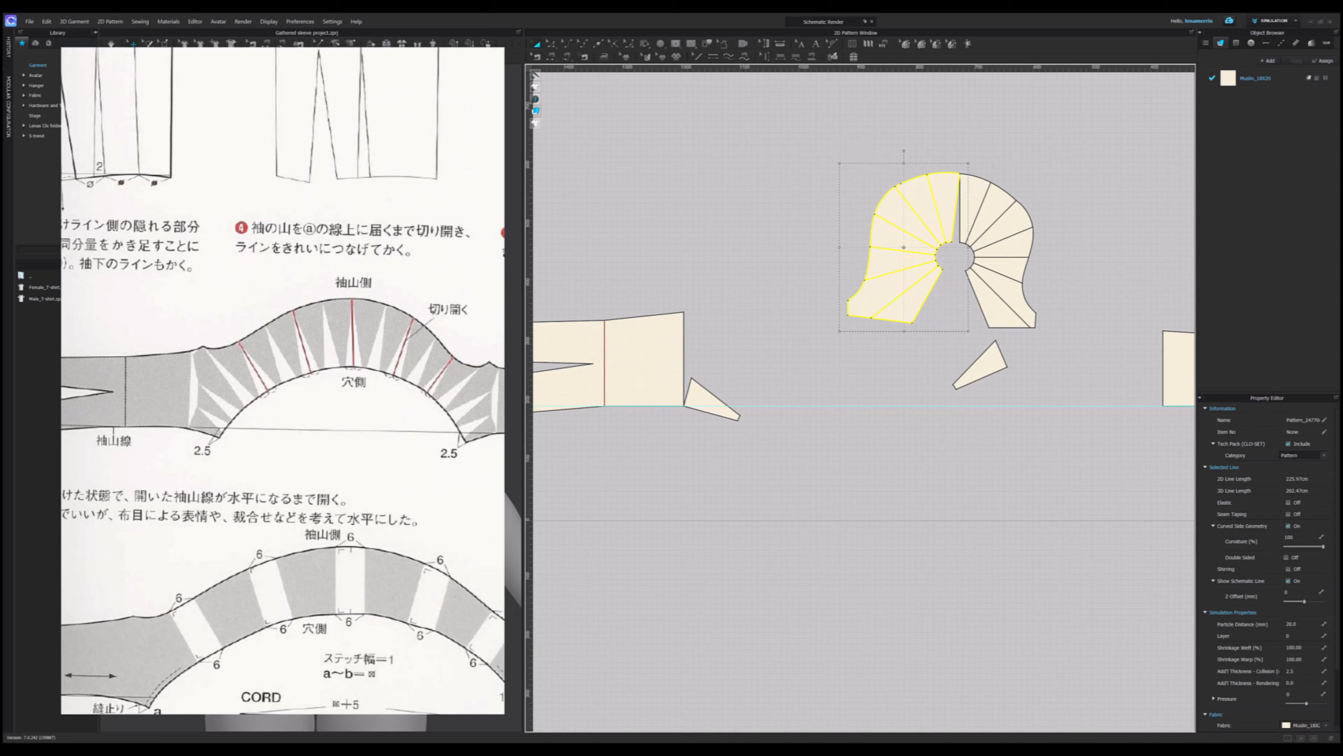
- Exclude the wedge beside the center line and rotate the remaining left wedges about 14° clockwise around their outer corner
left_click(767, 748)
left_click(747, 392)
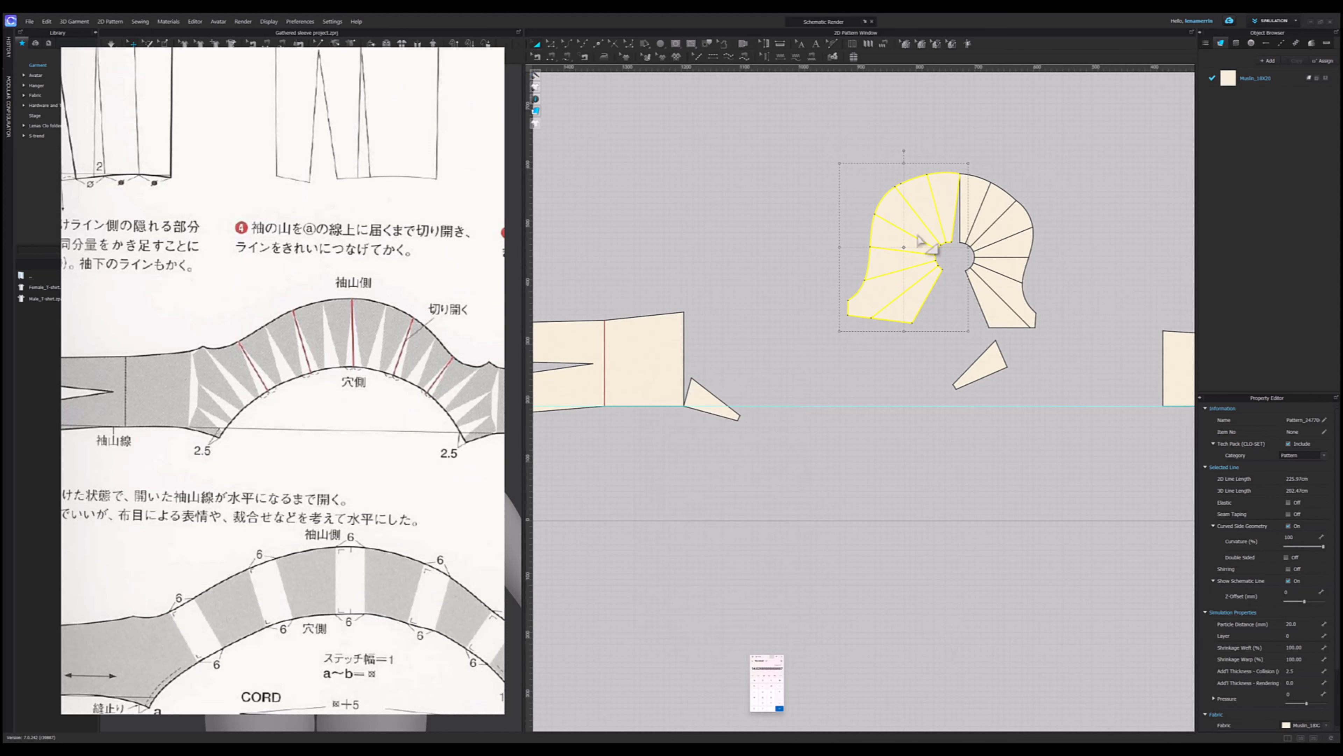
left_click(918, 202, "shift")
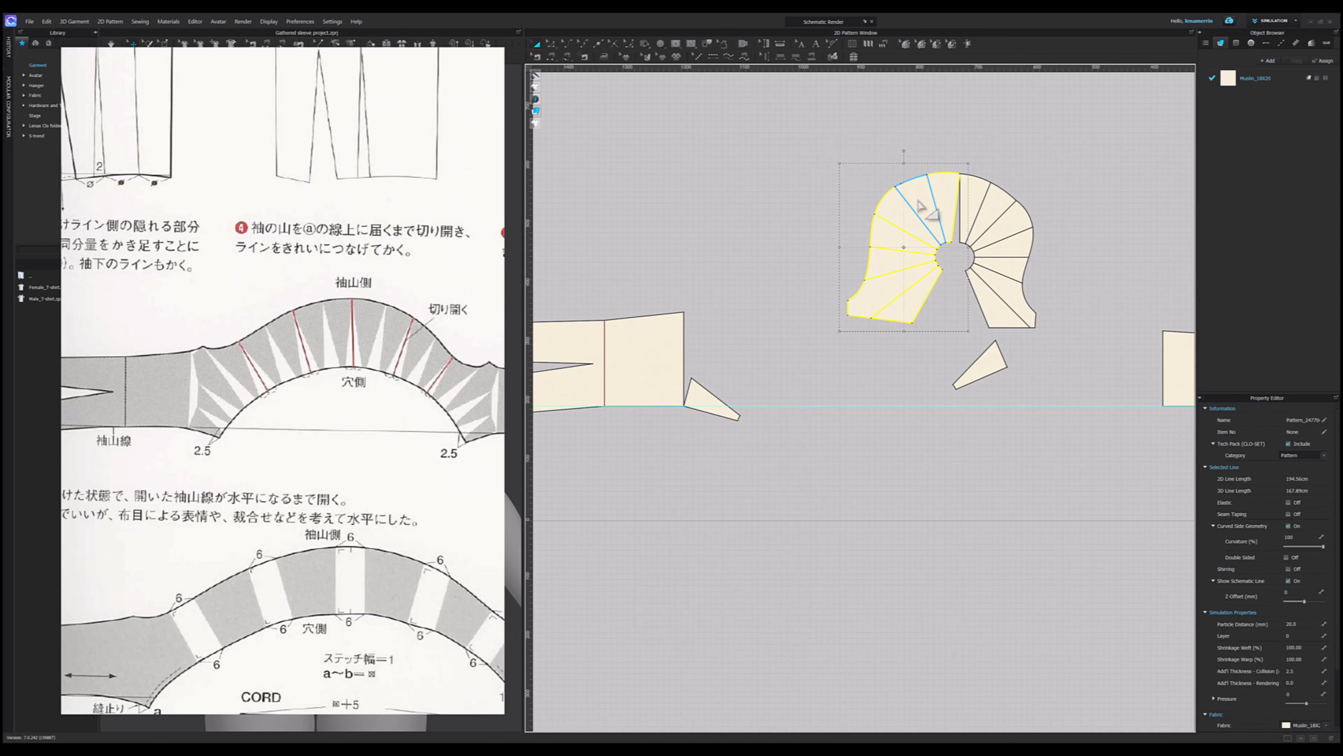
left_click(919, 202, "shift")
left_click(944, 206, "shift")
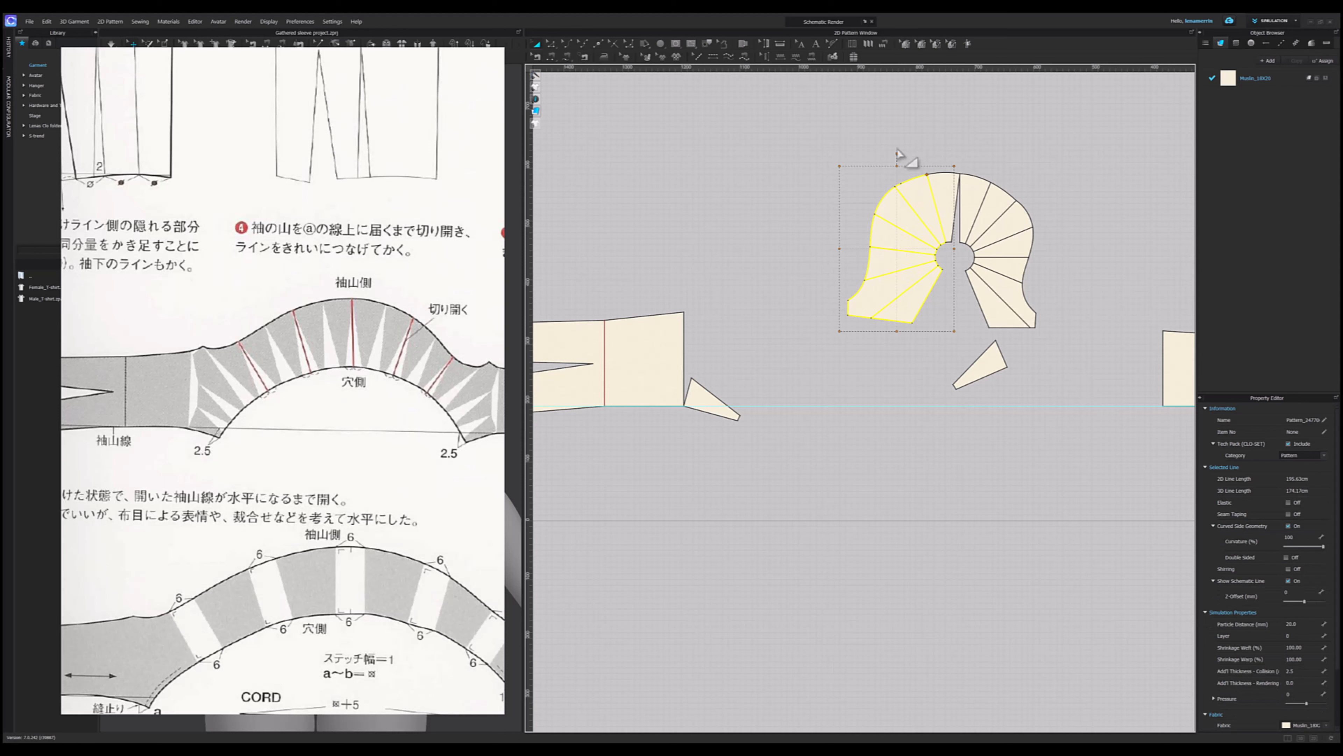
right_click_drag(898, 158, 914, 167)
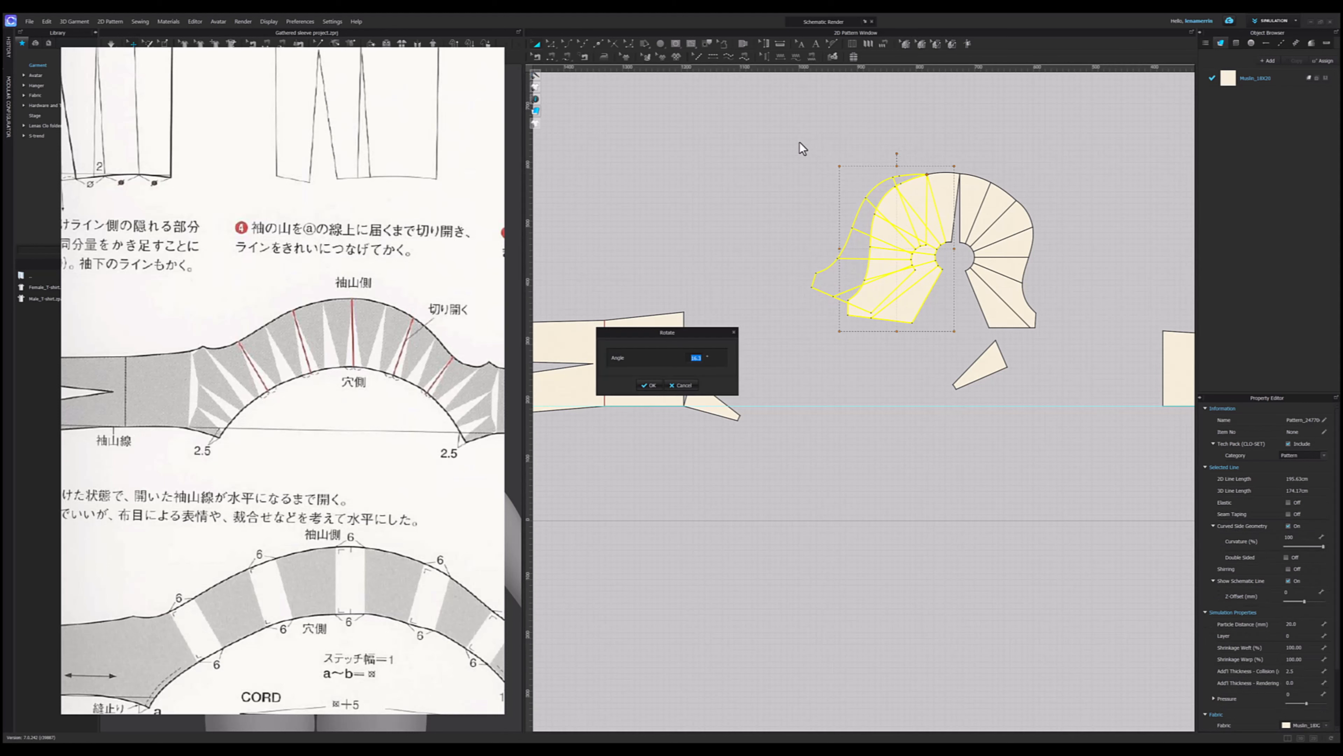
key("Return")
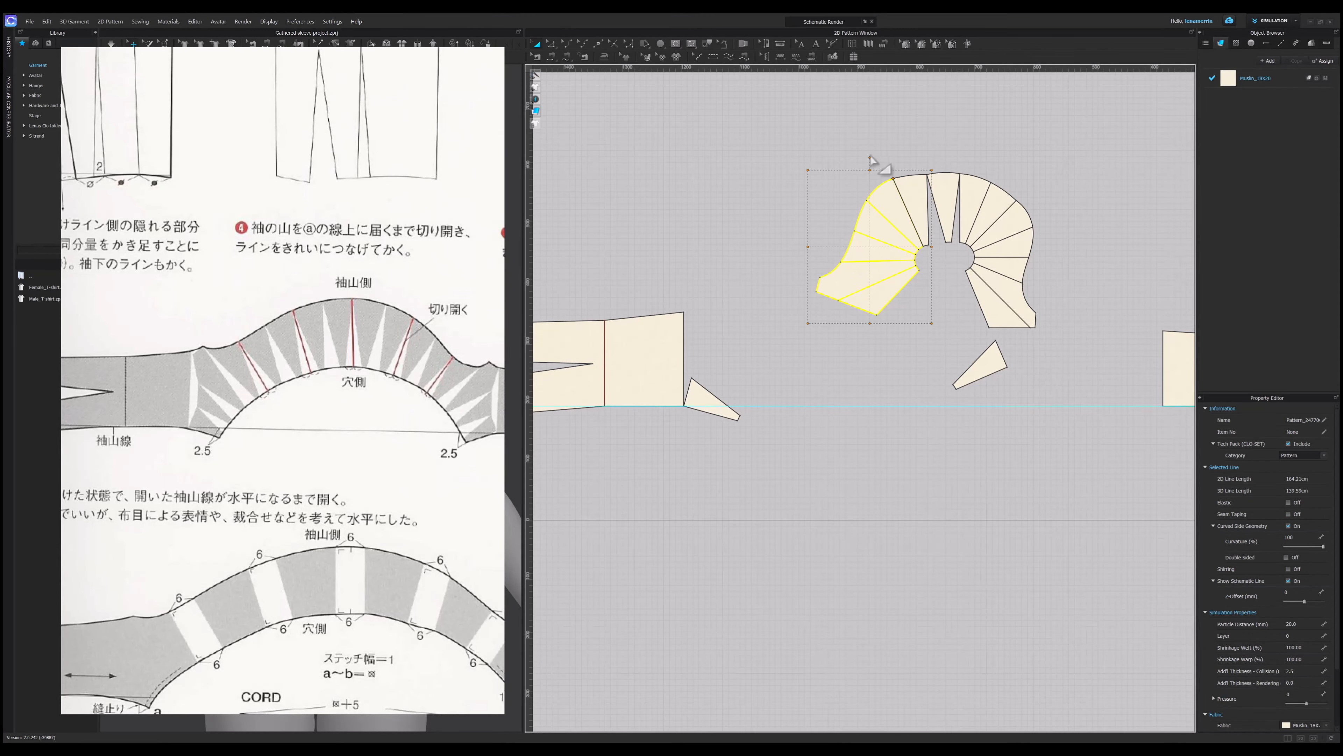
- Open the next three gaps in the left half, dropping one wedge at a time and rotating the rest clockwise about the shared outer corner
key("Return")
left_click(885, 217, "shift")
mouse_move(870, 157)
right_mouse_down()
mouse_move(883, 162)
mouse_move(866, 183)
right_mouse_up()
key("Return")
left_click(858, 249, "shift")
left_click_drag(828, 256, 837, 215)
right_click_drag(828, 194, 841, 202)
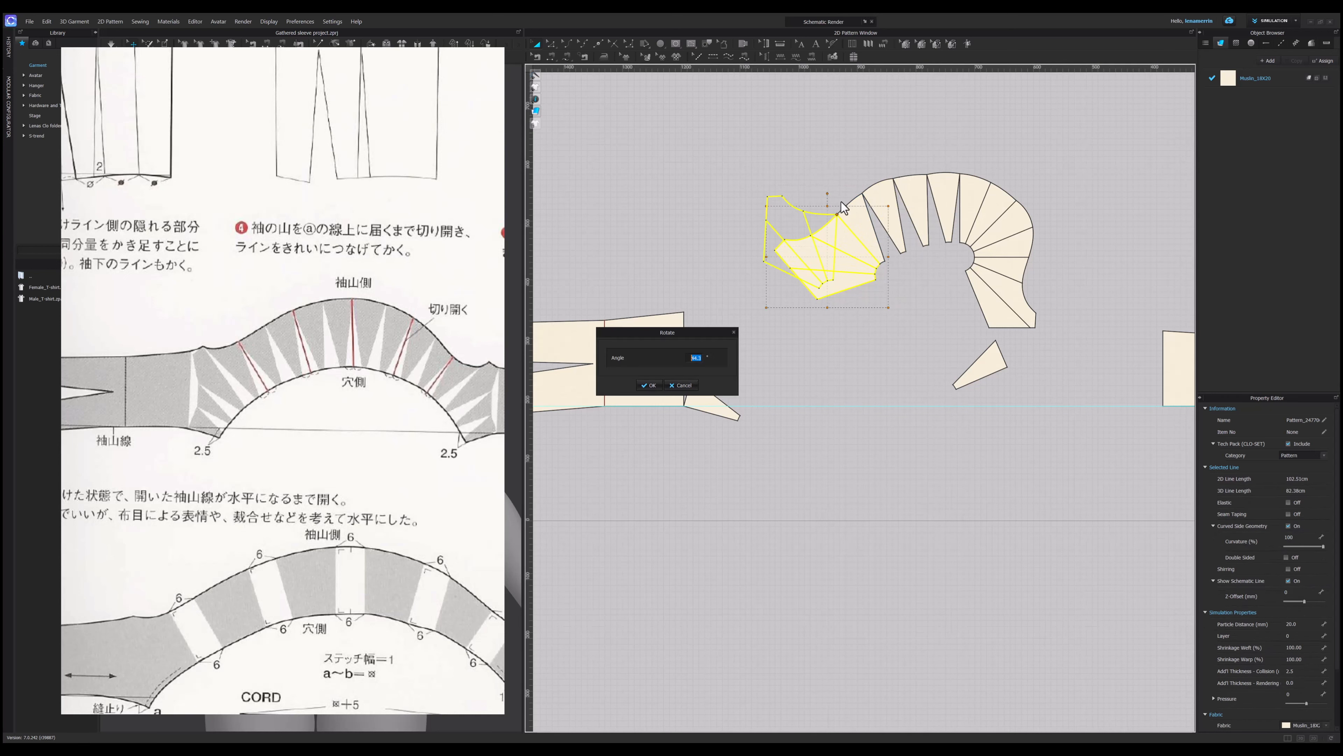
key("Return")
- Open the last two gaps in the left half by rotating the final two wedges and then the end wedge clockwise about their outer corners
left_click(836, 241, "shift")
left_click_drag(816, 255, 807, 229)
right_click_drag(816, 203, 705, 164)
key("Return")
left_click(802, 247, "shift")
left_click_drag(809, 273, 773, 248)
right_click_drag(809, 227, 639, 111)
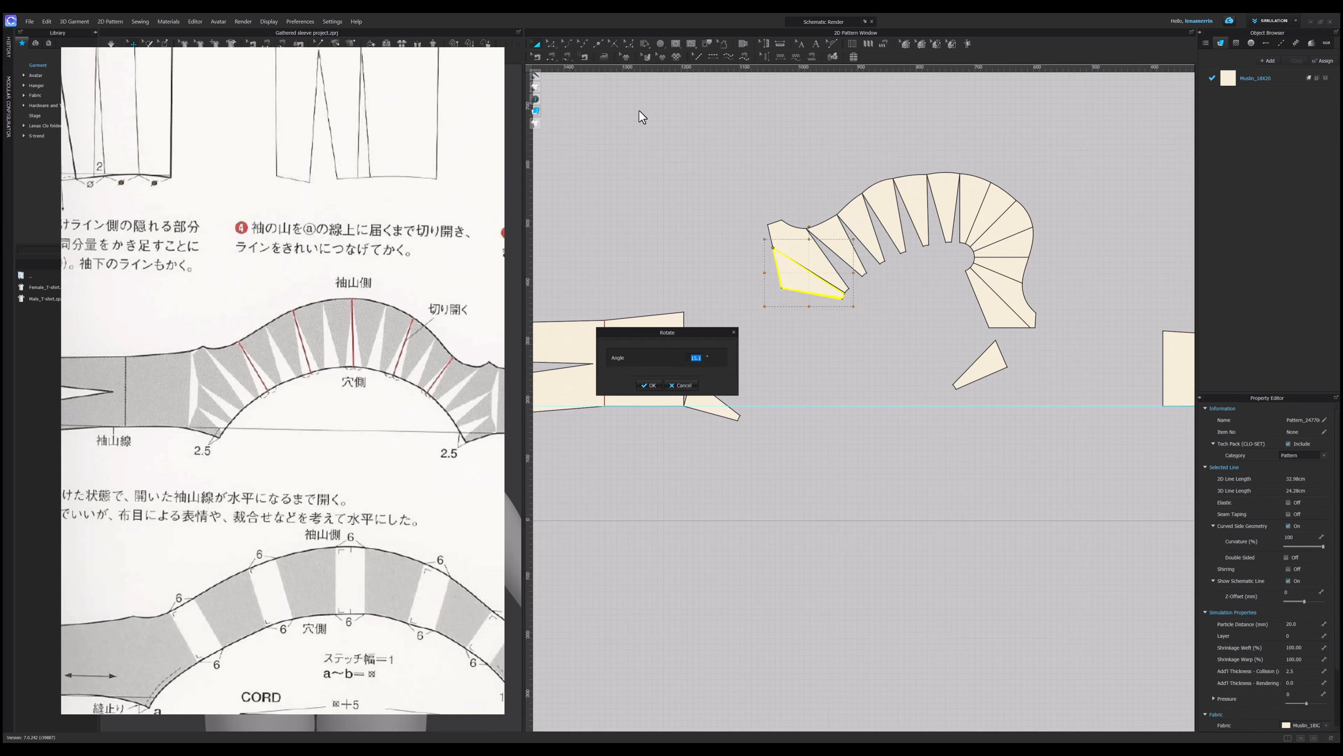
key("Return")
- Move the loose rotated wedge beside the right lower sleeve piece, and select the wedges of the cap's right half
left_click_drag(968, 159, 1060, 338)
left_click_drag(985, 368, 1129, 405)
left_click_drag(972, 159, 1054, 274)
left_click(992, 206, "shift")
right_click_drag(998, 153, 716, 403)
left_click_drag(998, 250, 960, 173)
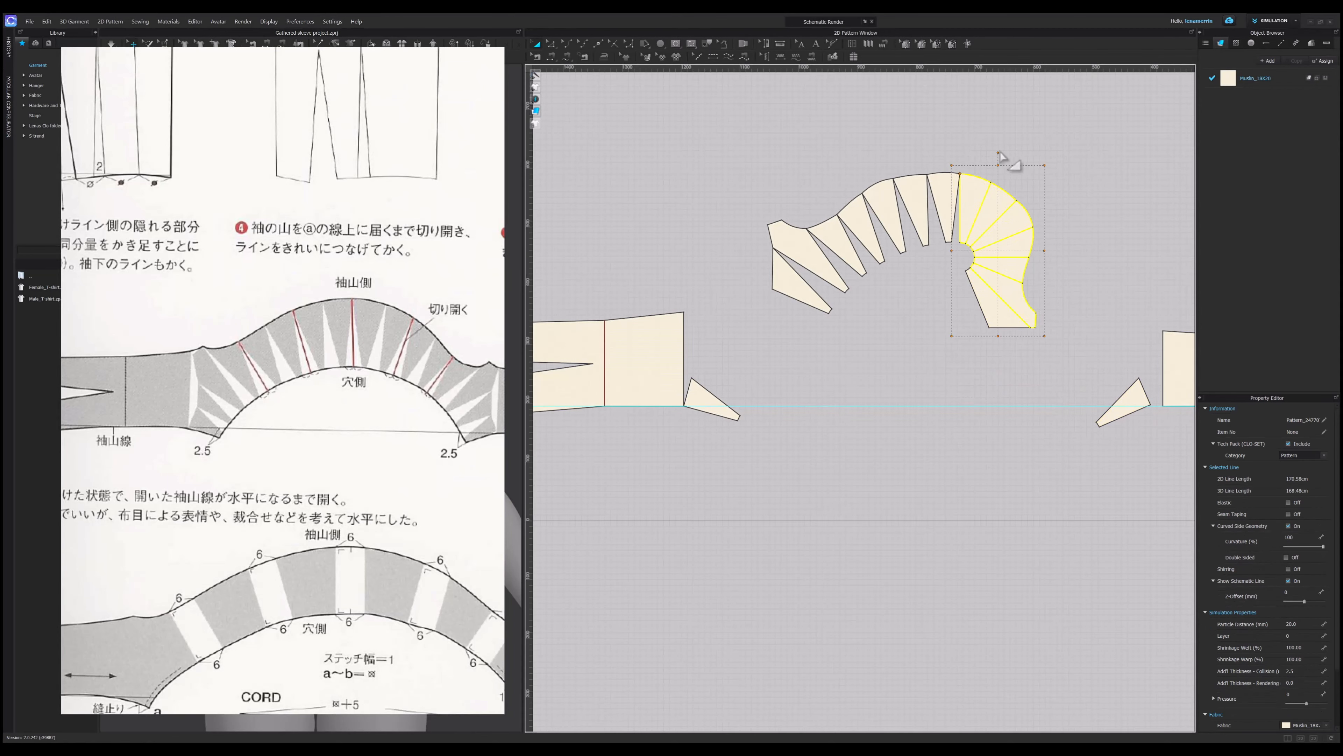
right_click_drag(998, 153, 906, 76)
key("Return")
key("ctrl+z")
- Add the lowest wedge to the selection and rotate the whole right half counterclockwise about the top of the center line
left_click(992, 306, "shift")
left_click_drag(998, 250, 960, 173)
right_click_drag(998, 153, 975, 141)
key("Return")
- Open the first two gaps between the right-half wedges, excluding one wedge each time and rotating the rest counterclockwise about the shared outer corner
left_click(976, 208, "shift")
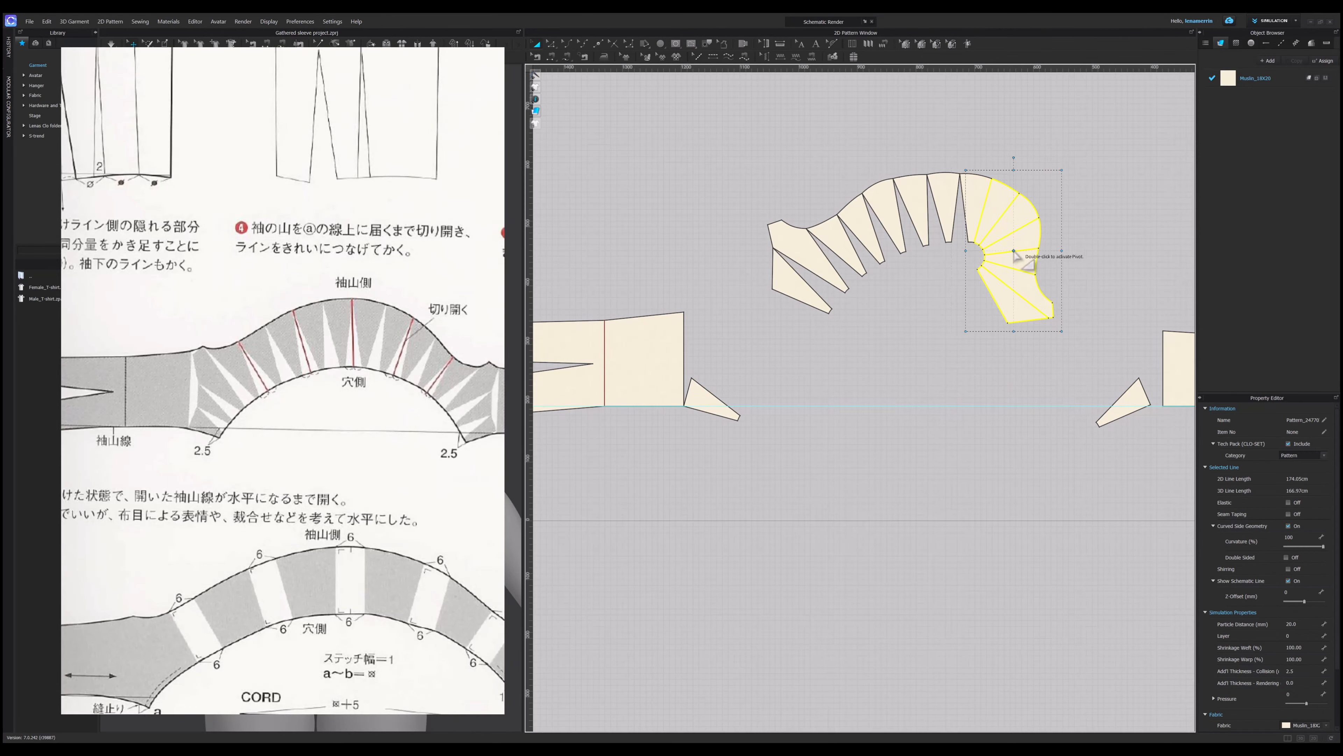
left_click_drag(1014, 250, 992, 178)
right_click_drag(1014, 158, 837, 60)
key("Return")
left_click(1002, 212, "shift")
right_click_drag(1041, 165, 1029, 159)
key("Return")
- Open the third and fourth gaps in the right half by rotating the remaining wedges counterclockwise about their outer corners
left_click(1033, 212, "shift")
left_click_drag(1064, 251, 1050, 198)
right_click_drag(1064, 177, 1056, 176)
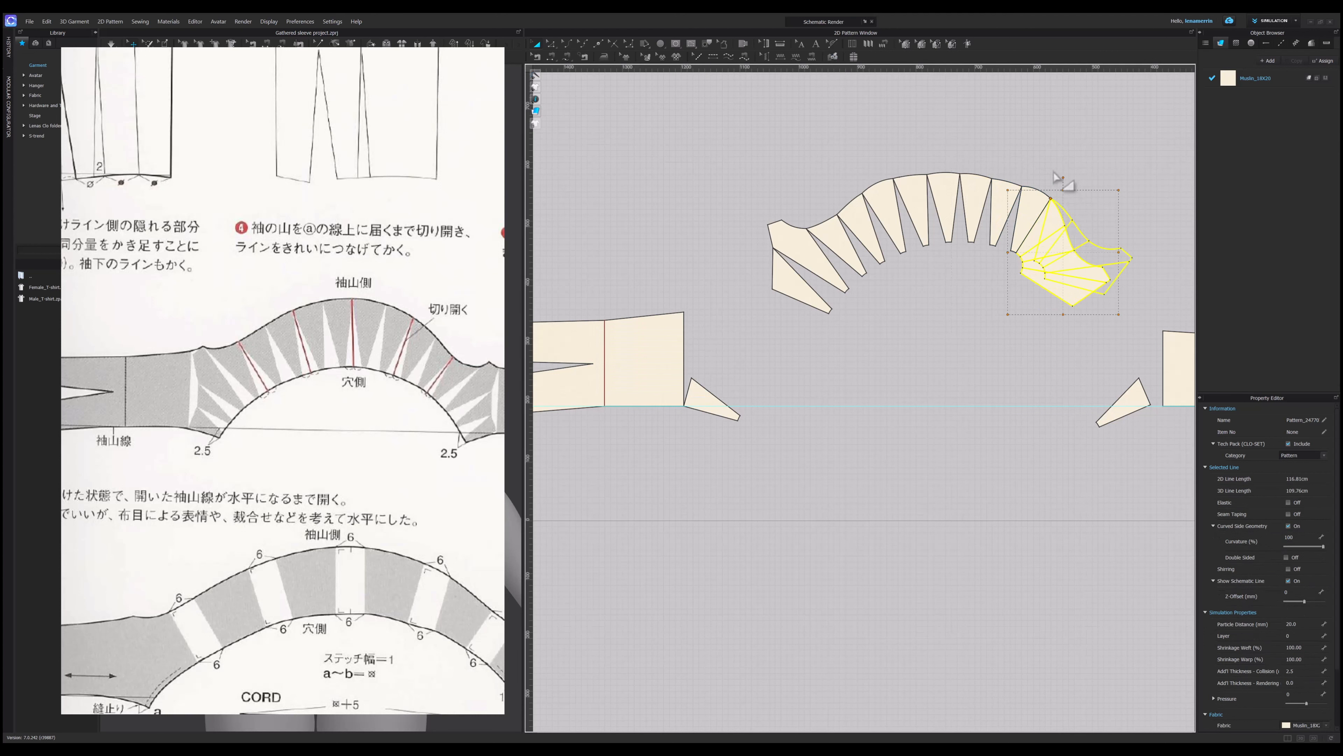
key("Return")
left_click(1053, 227, "shift")
left_click_drag(1082, 260, 1071, 221)
right_click_drag(1082, 200, 1005, 177)
key("Return")
- Spread the last two right-half wedges, rotating them together and then the end wedge alone counterclockwise about their outer corners
left_click(1073, 242, "shift")
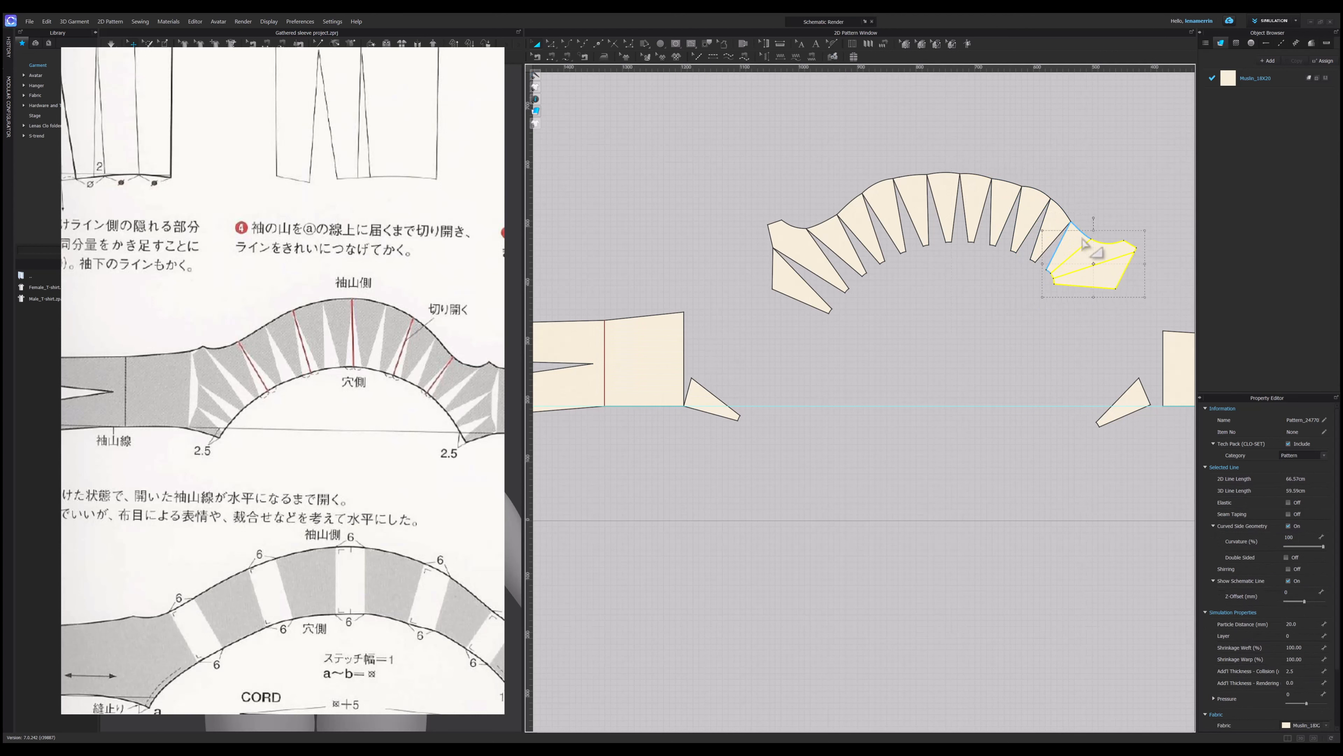
left_click_drag(1095, 262, 1090, 239)
mouse_move(1094, 217)
right_mouse_down()
mouse_move(1042, 191)
mouse_move(1092, 221)
right_mouse_up()
key("Return")
left_click(1100, 249, "shift")
key("Escape")
left_click_drag(1100, 266, 1137, 243)
right_click_drag(1100, 220, 1096, 230)
key("Return")
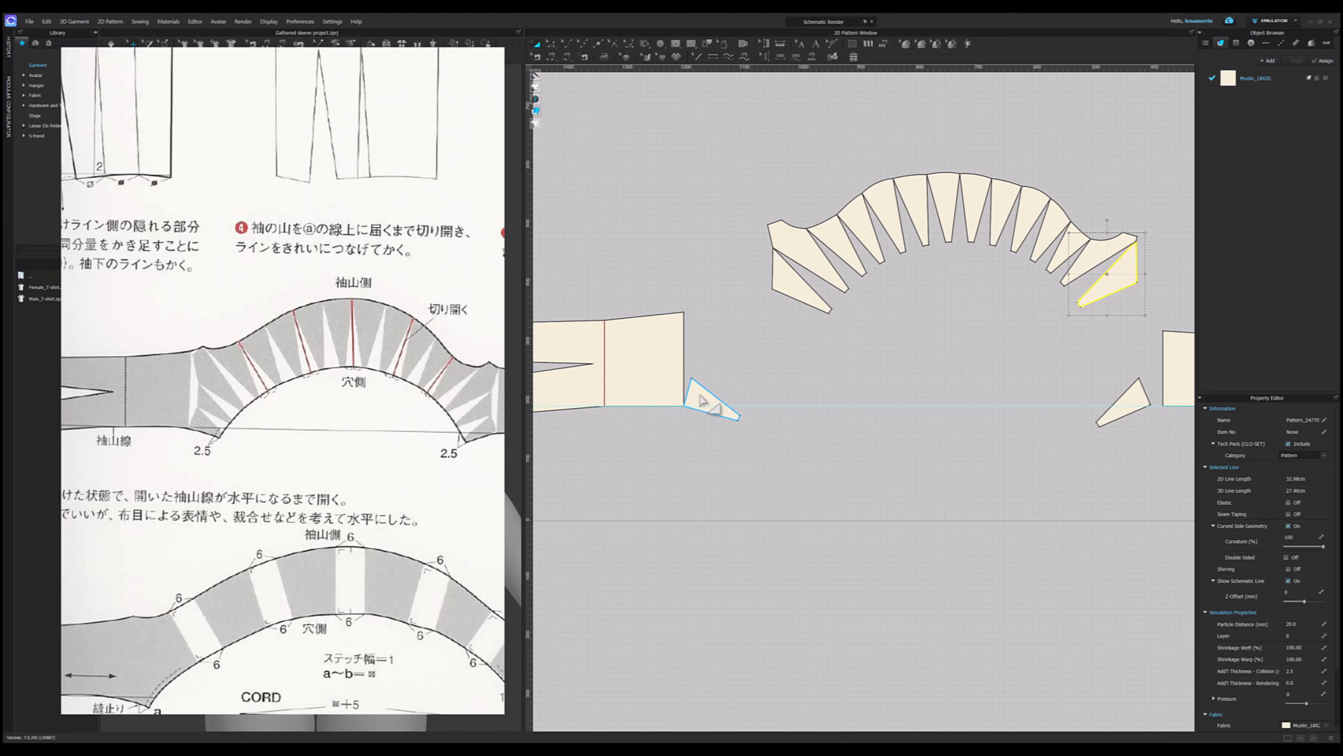
- Move the loose left wedge just below the cap's left end and group all the fanned cap wedges
left_click_drag(703, 401, 778, 300)
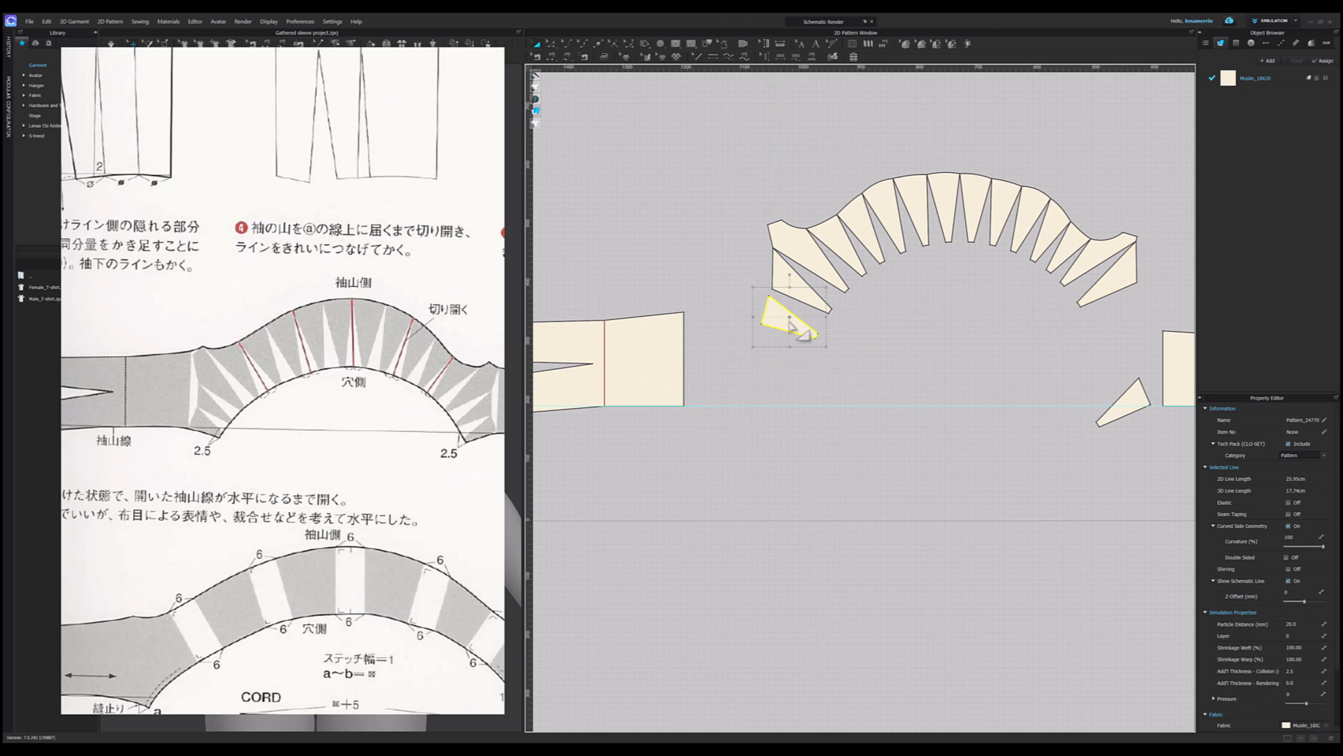
left_click_drag(789, 324, 779, 359)
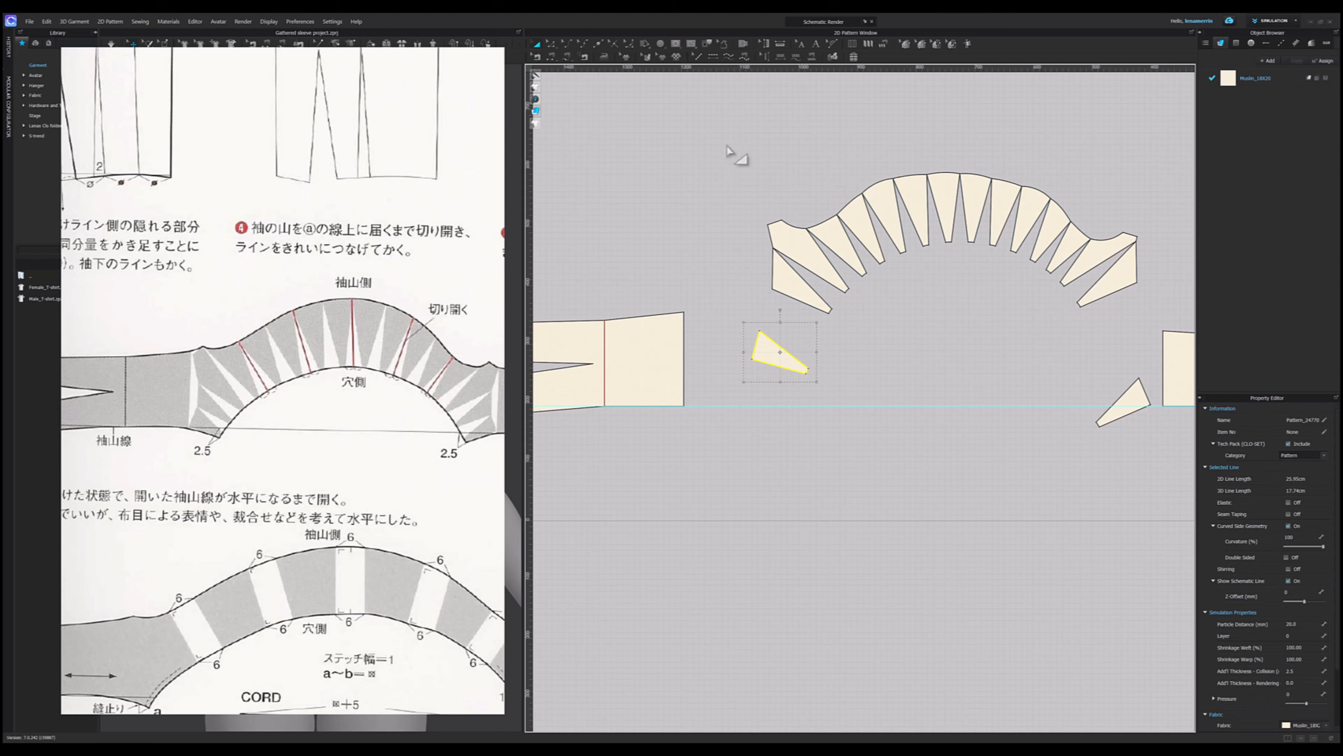
left_click_drag(738, 139, 1103, 303)
right_click(994, 207)
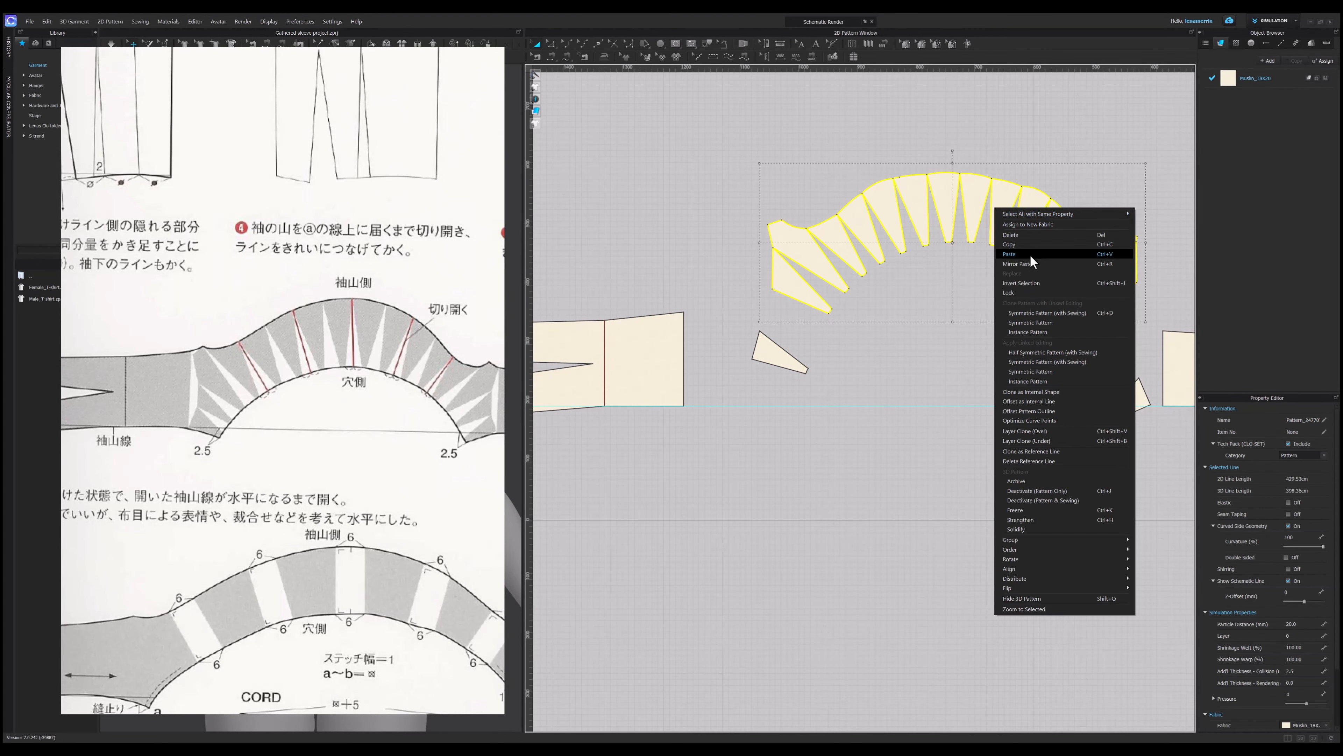
left_click(1028, 537)
- Rotate the grouped cap clockwise to bring its left end wedge's lower edge toward the loose wedge's upper edge
scroll(817, 342, "up", 2)
key("z")
left_click(829, 302)
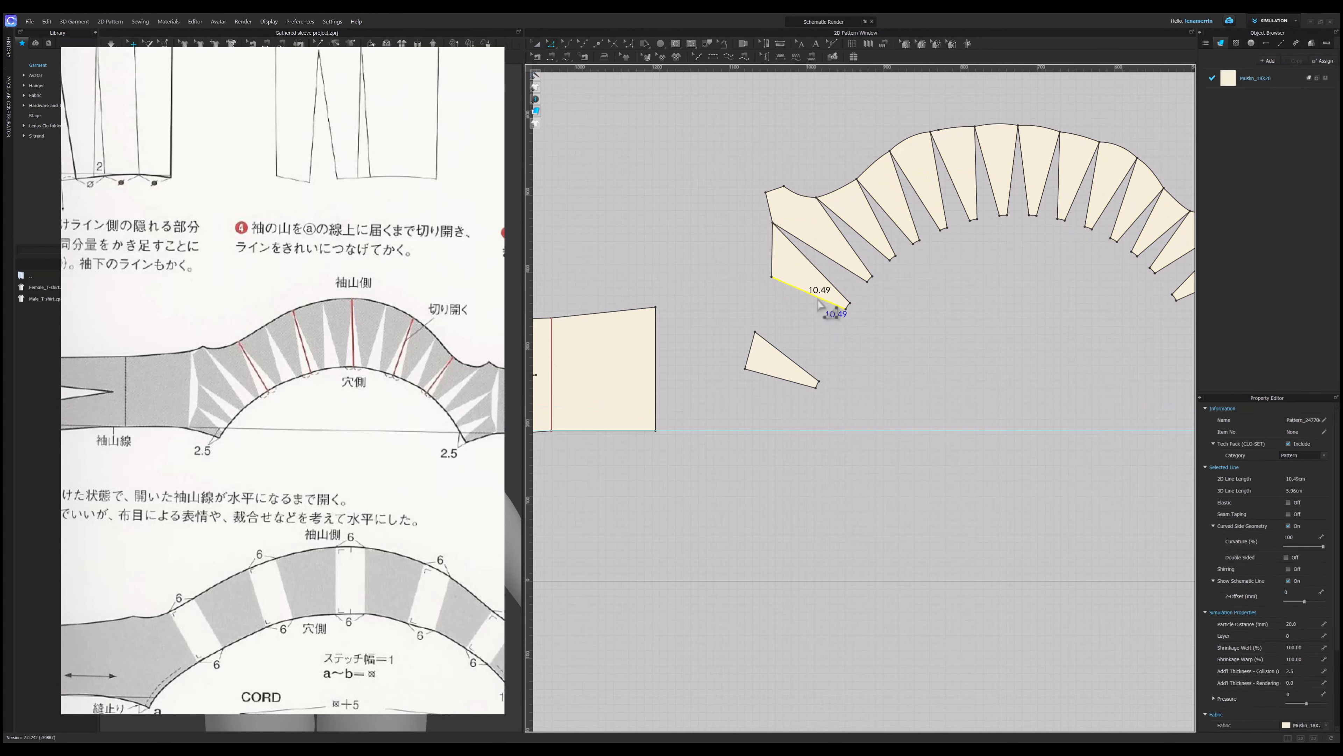
left_click(800, 364, "shift")
right_click(800, 364)
left_click(833, 450)
key("a")
right_click(781, 266)
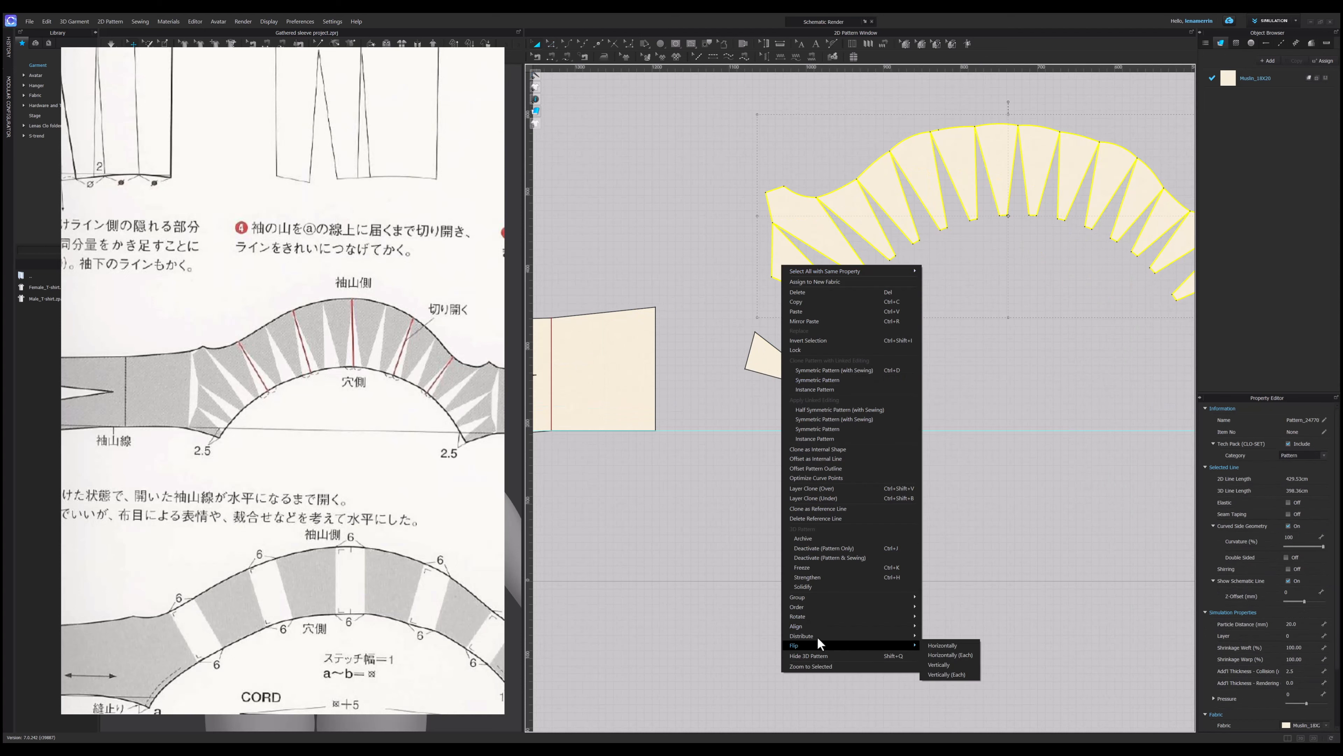
mouse_move(825, 616)
left_click(955, 685)
- Snap the loose left wedge to the outer corner of the cap's end wedge and rotate it 14° to open the gap
left_click(808, 291)
left_click(810, 331)
left_click_drag(739, 352, 788, 269)
scroll(794, 285, "up", 5)
scroll(801, 269, "down", 2)
left_click_drag(869, 247, 908, 271)
right_click(908, 272)
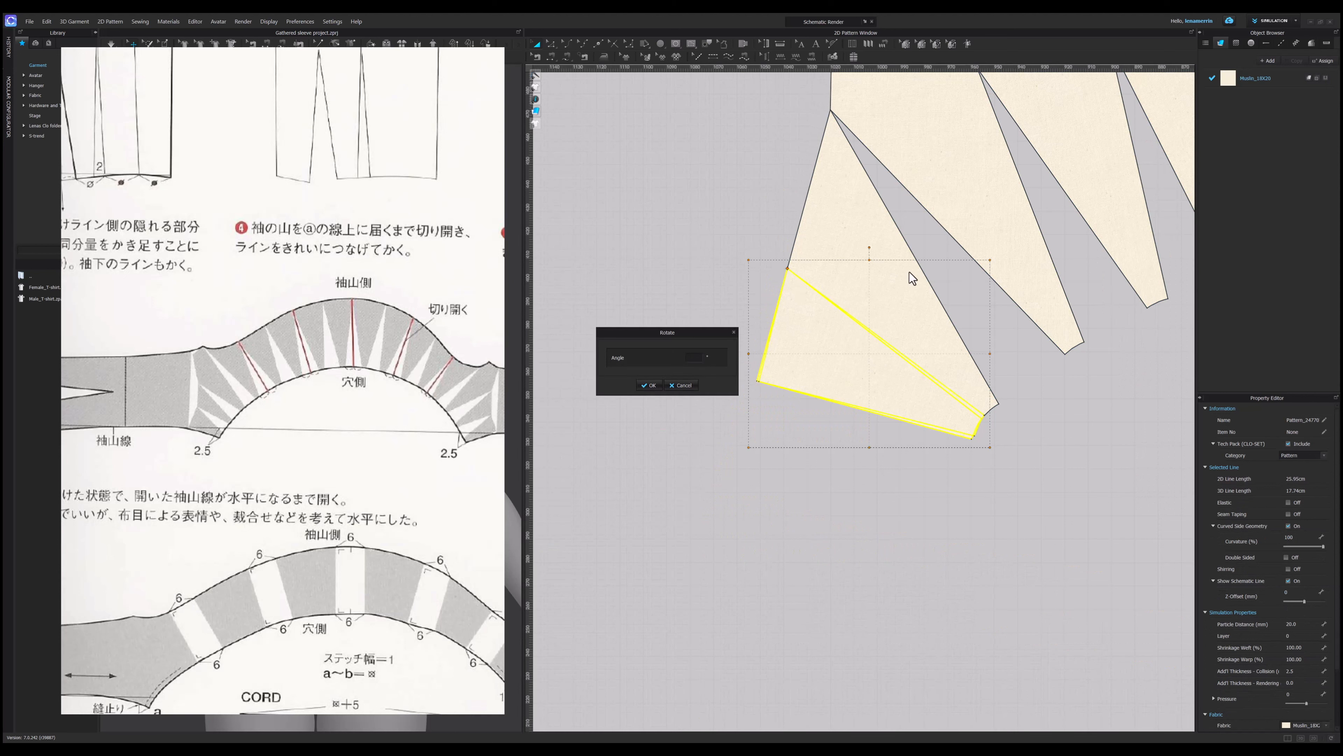
type("14")
key("Return")
scroll(707, 504, "down", 5)
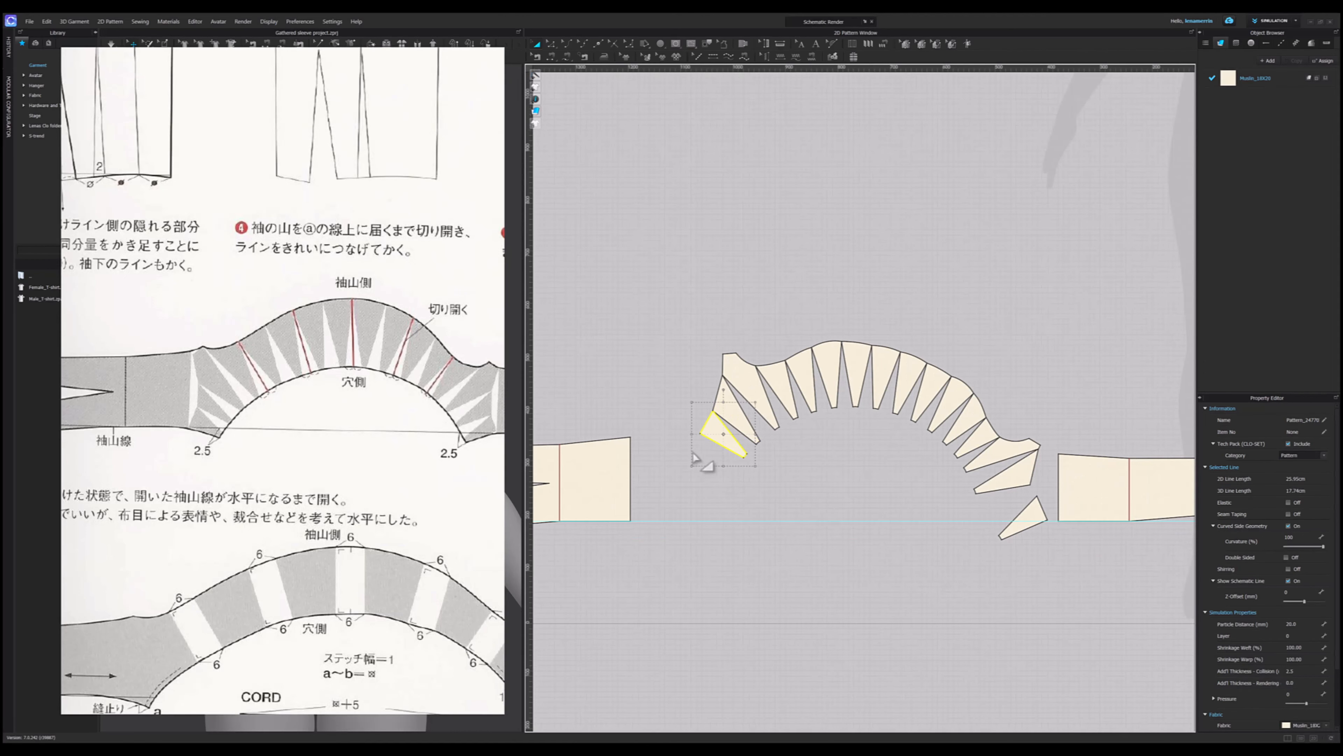
- Rotate the cap together with its attached left wedge counterclockwise to bring its right end toward the loose right wedge
scroll(1035, 545, "up", 3)
scroll(1028, 540, "up", 1)
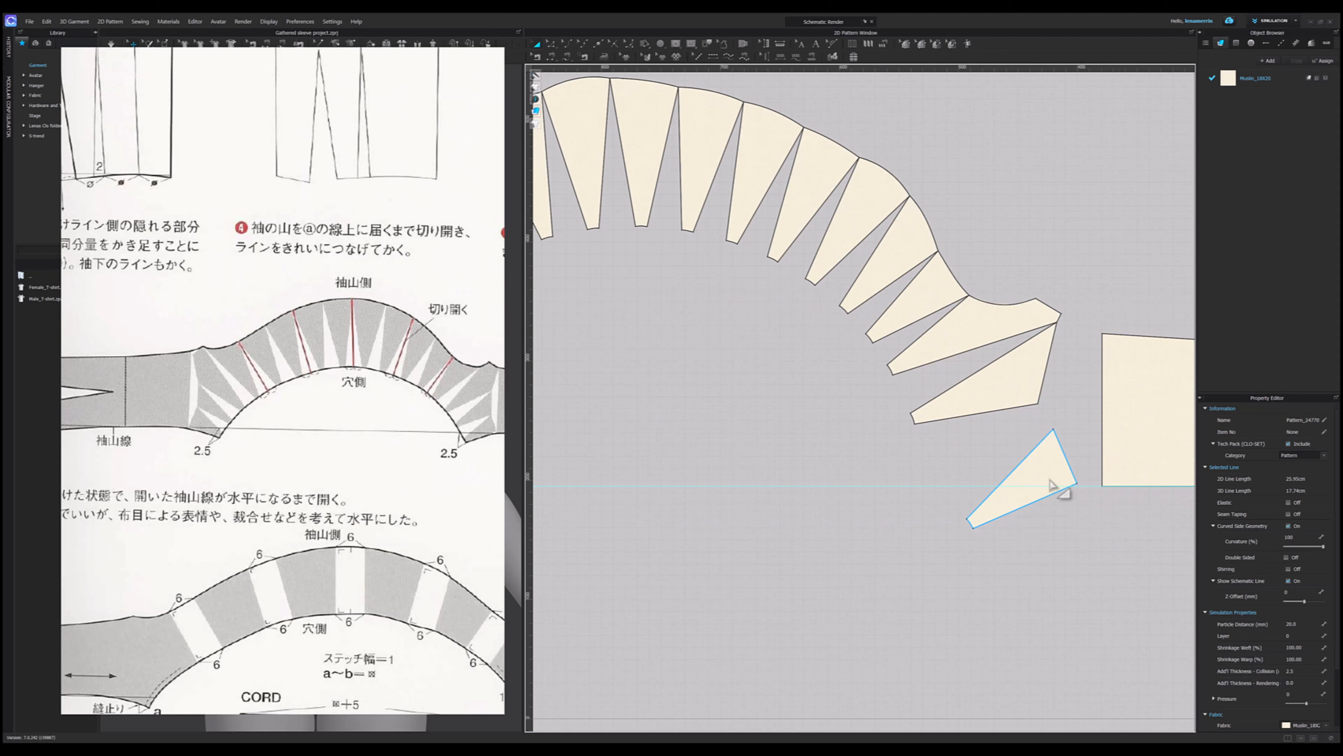
scroll(1045, 465, "down", 1)
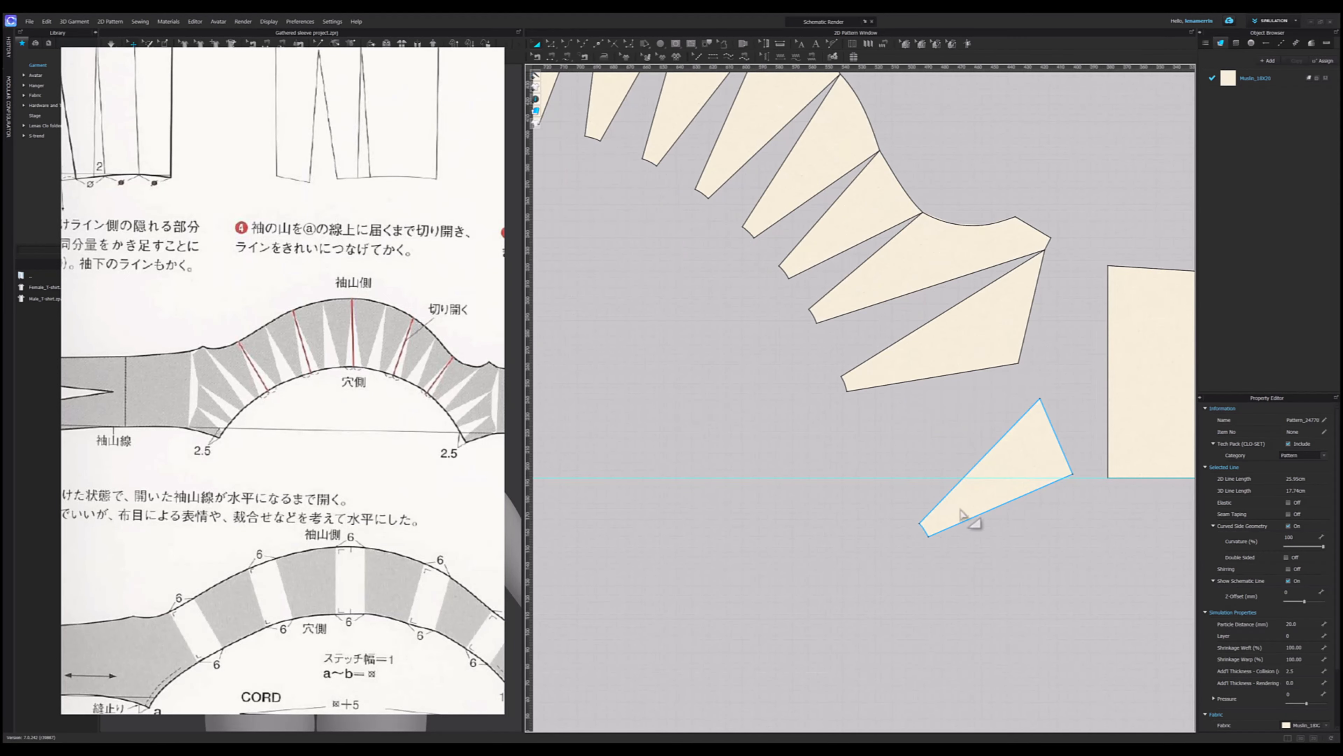
scroll(961, 510, "down", 8)
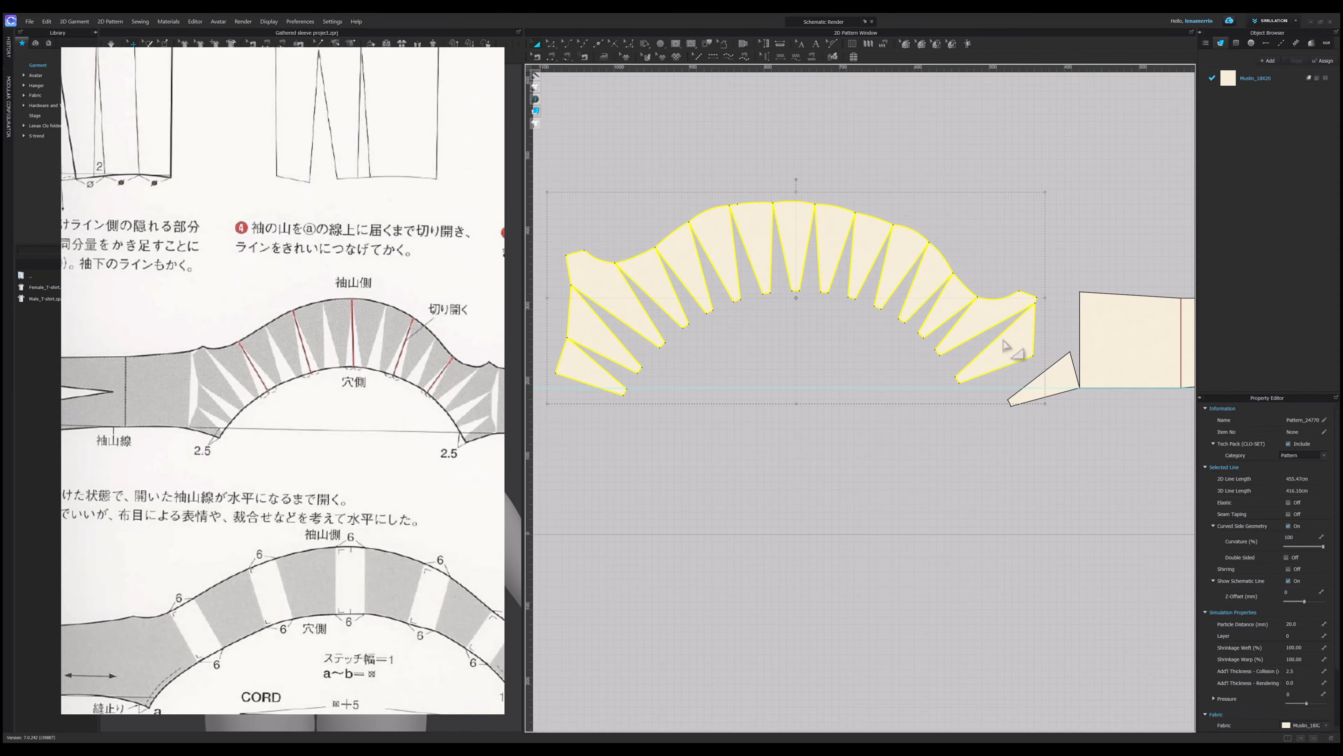
right_click(1010, 345)
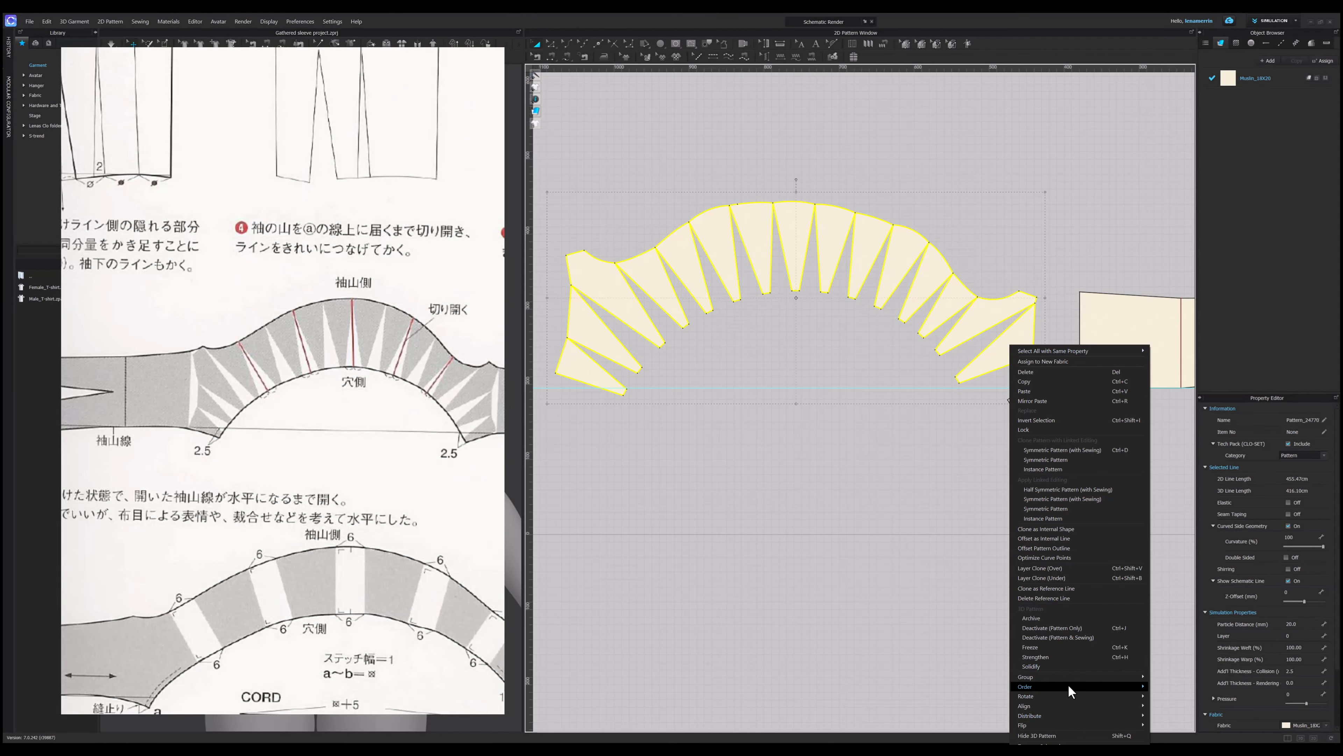
left_click(1191, 714)
- Attach the loose right wedge to the cap's right end with an open gap and move the assembled cap between the sleeve pieces
left_click_drag(1049, 384, 1053, 366)
left_click_drag(833, 390, 1070, 352)
left_click_drag(833, 246, 978, 323)
scroll(894, 502, "down", 3)
left_click_drag(885, 343, 828, 240)
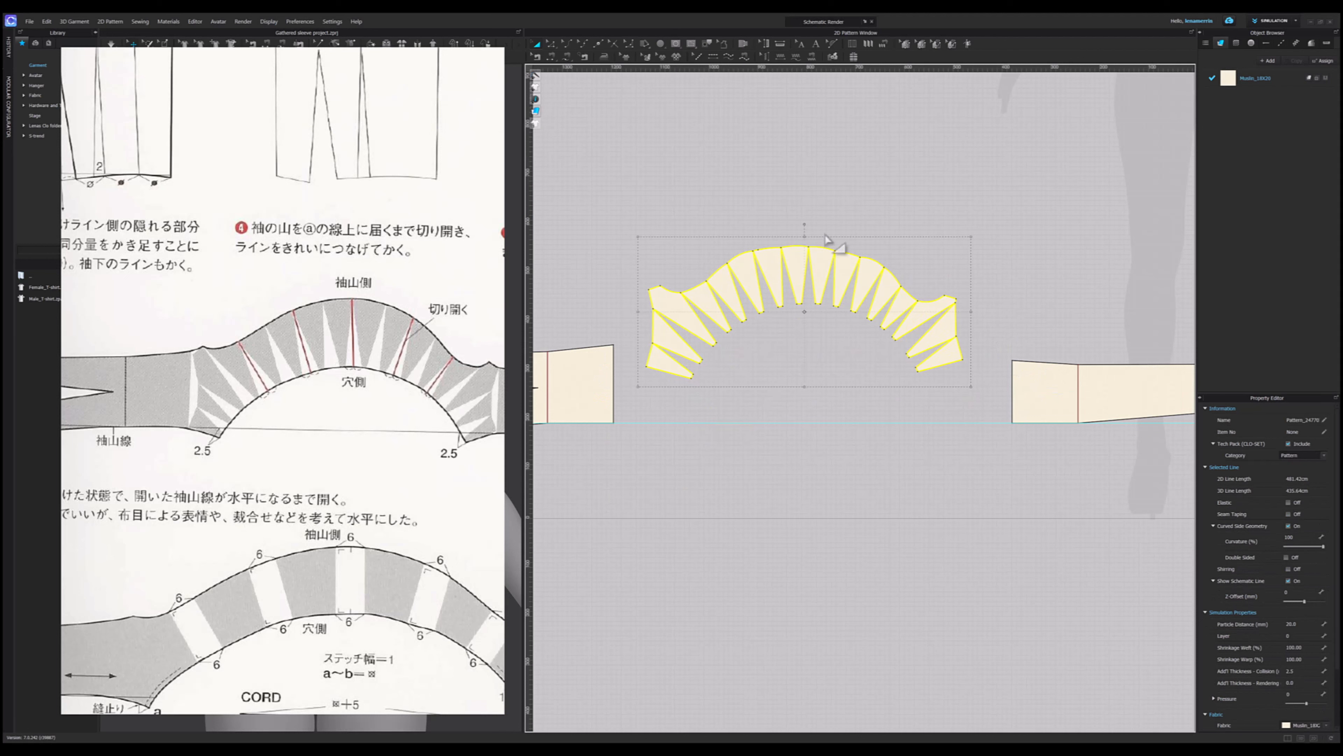
- Draw a line between the outer lower corners of the cap's two end wedges and rotate the cap until that line is horizontal
left_click(647, 366)
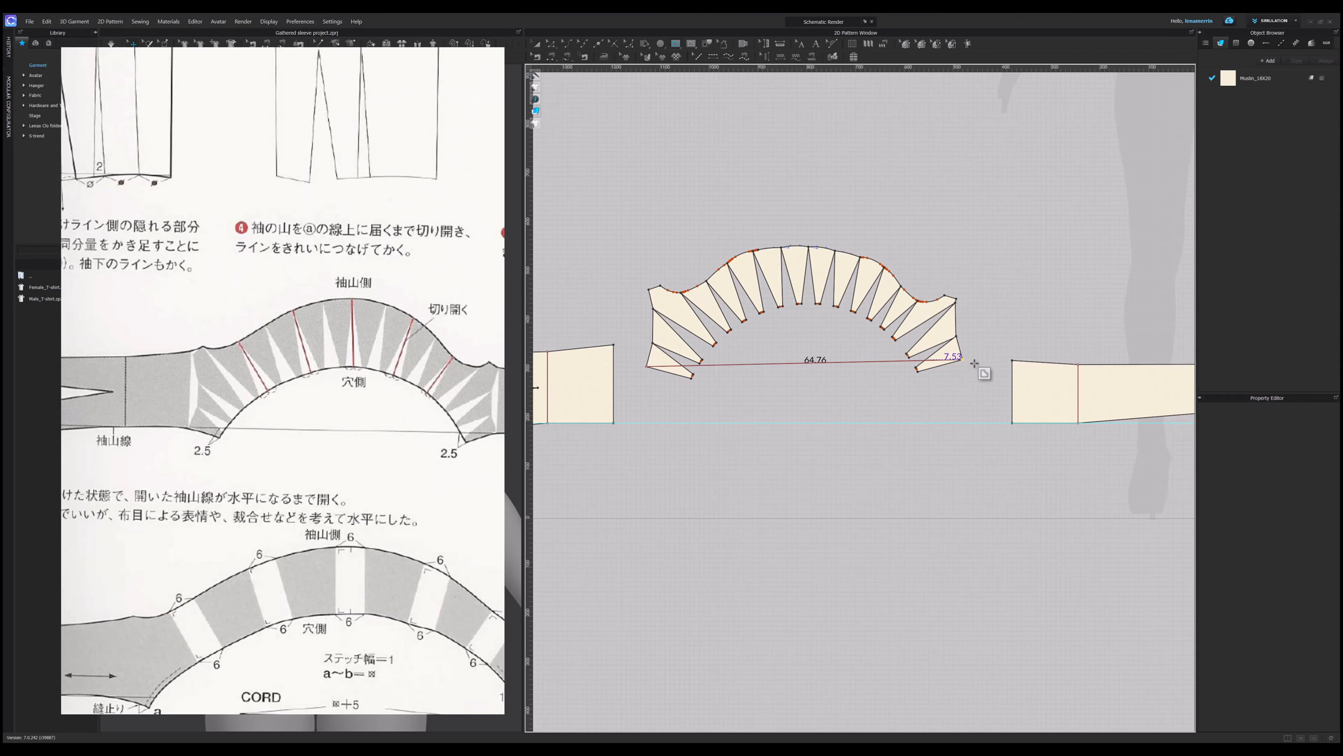
double_click(962, 360)
left_click(817, 285)
right_click(818, 283)
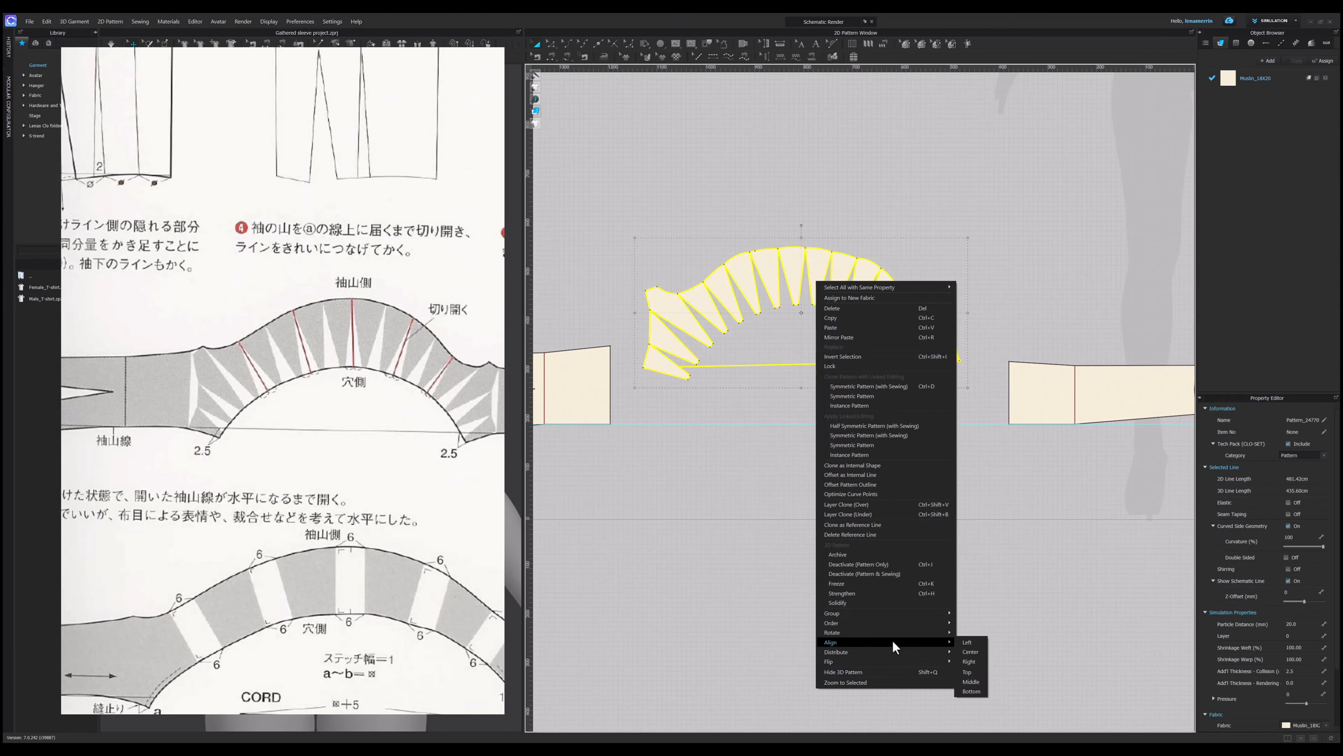
mouse_move(846, 633)
left_click(972, 682)
scroll(651, 360, "up", 3)
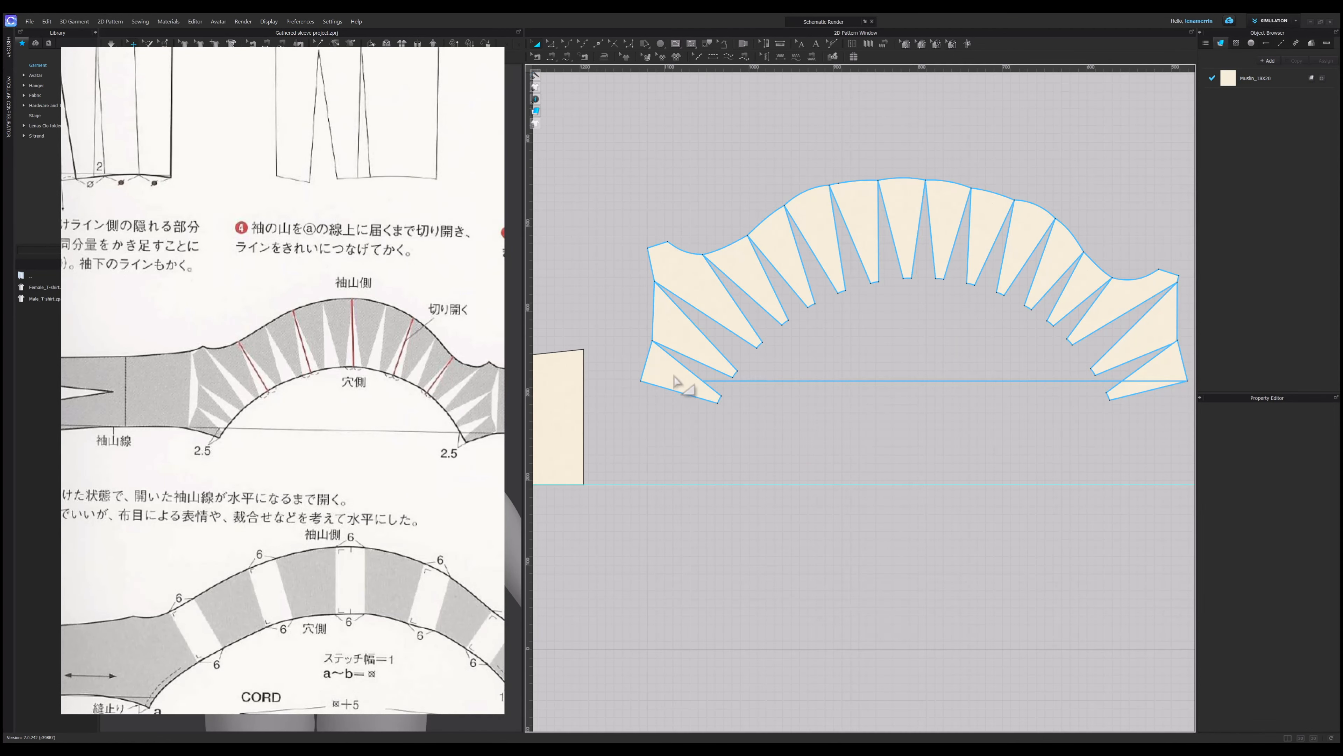
- Set the cap on the horizontal guideline against the left sleeve piece and move the right sleeve piece up to the cap's right end
left_click_drag(633, 412, 623, 481)
scroll(891, 486, "down", 4)
scroll(891, 486, "up", 2)
left_click(987, 456)
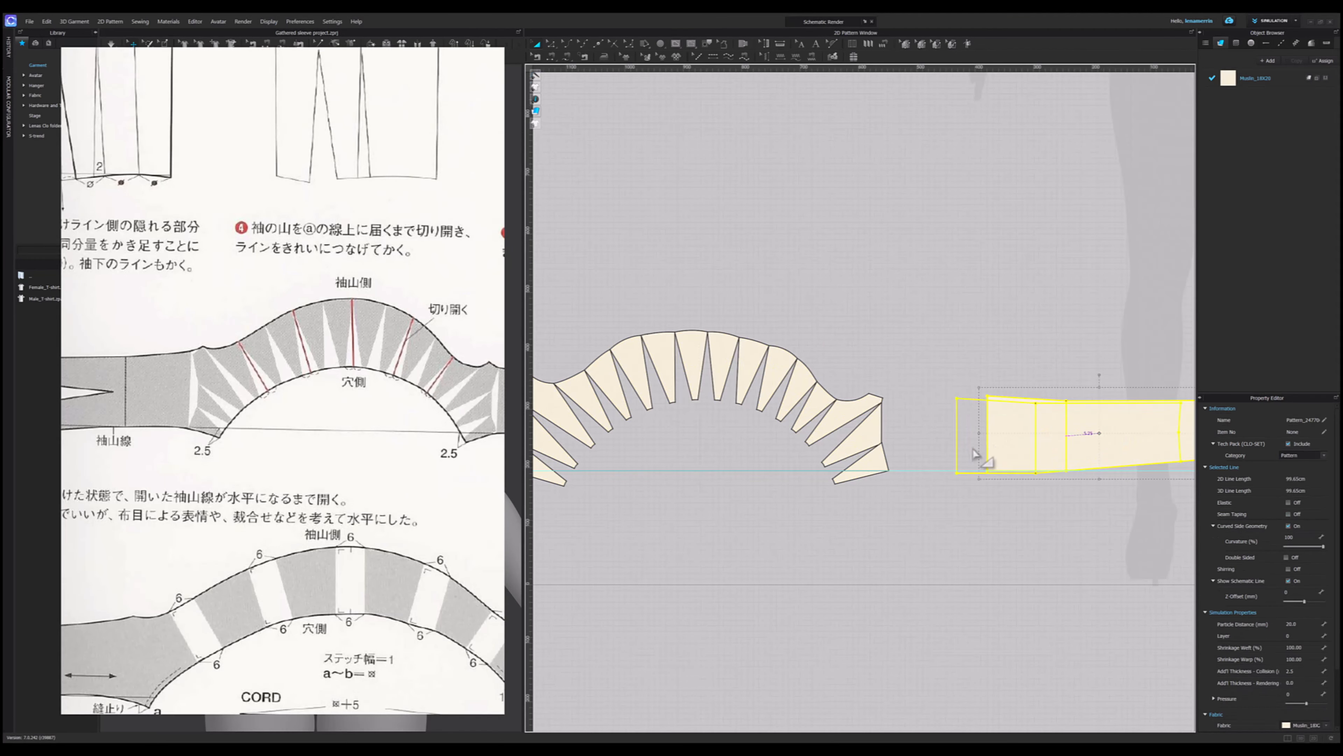
left_click_drag(925, 446, 902, 456)
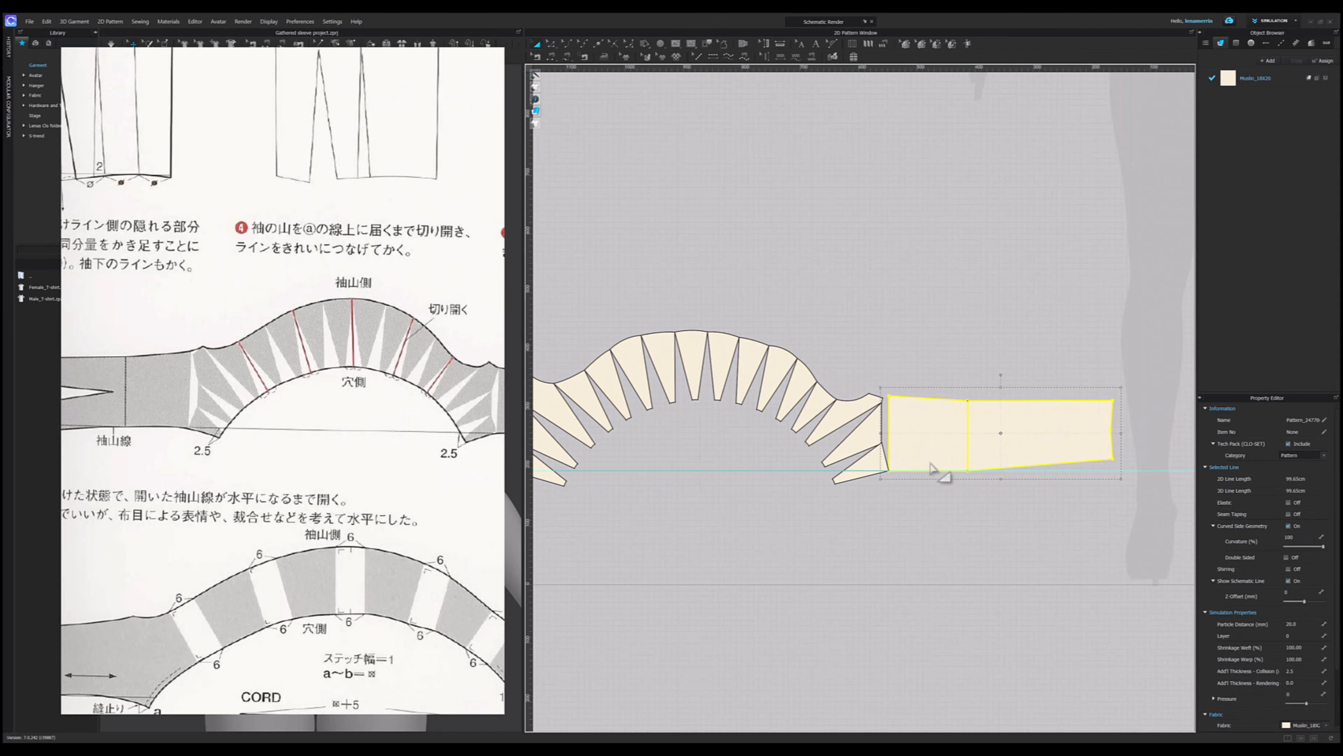
scroll(971, 466, "down", 2)
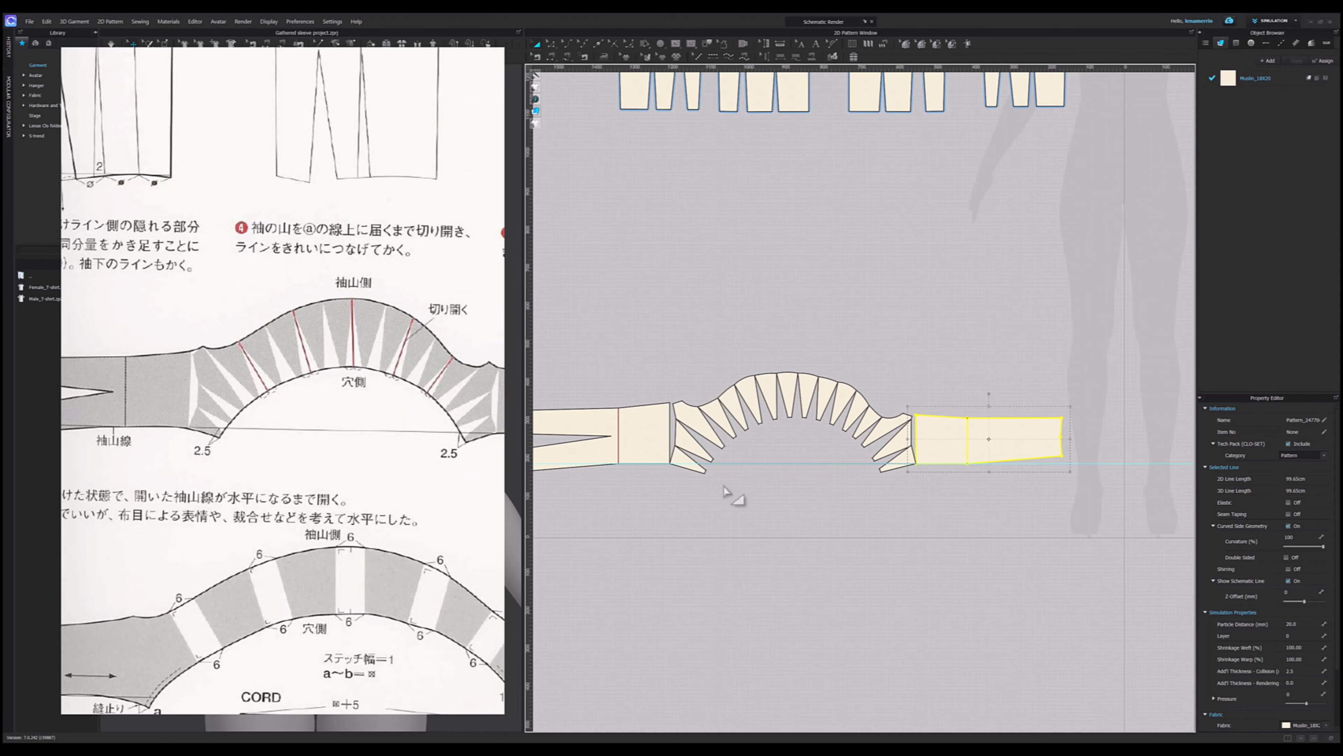
left_click(753, 507)
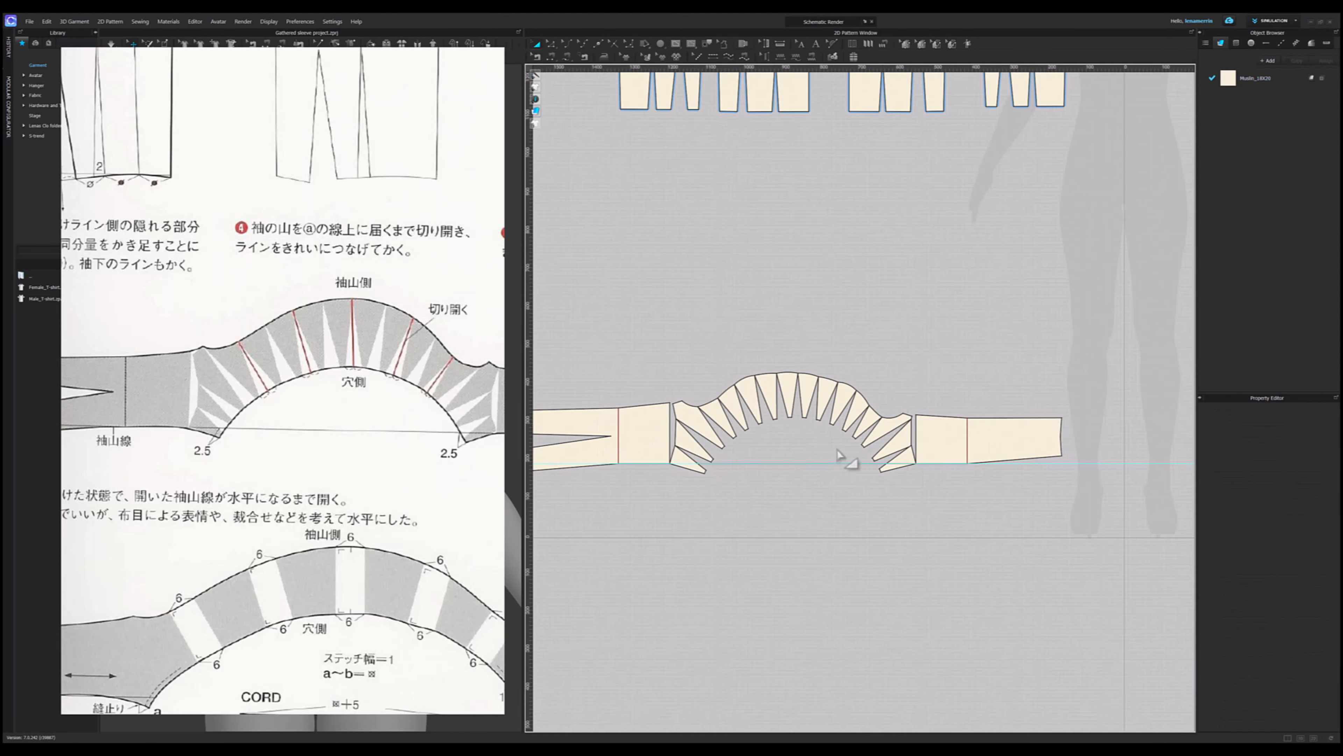
scroll(887, 390, "down", 2)
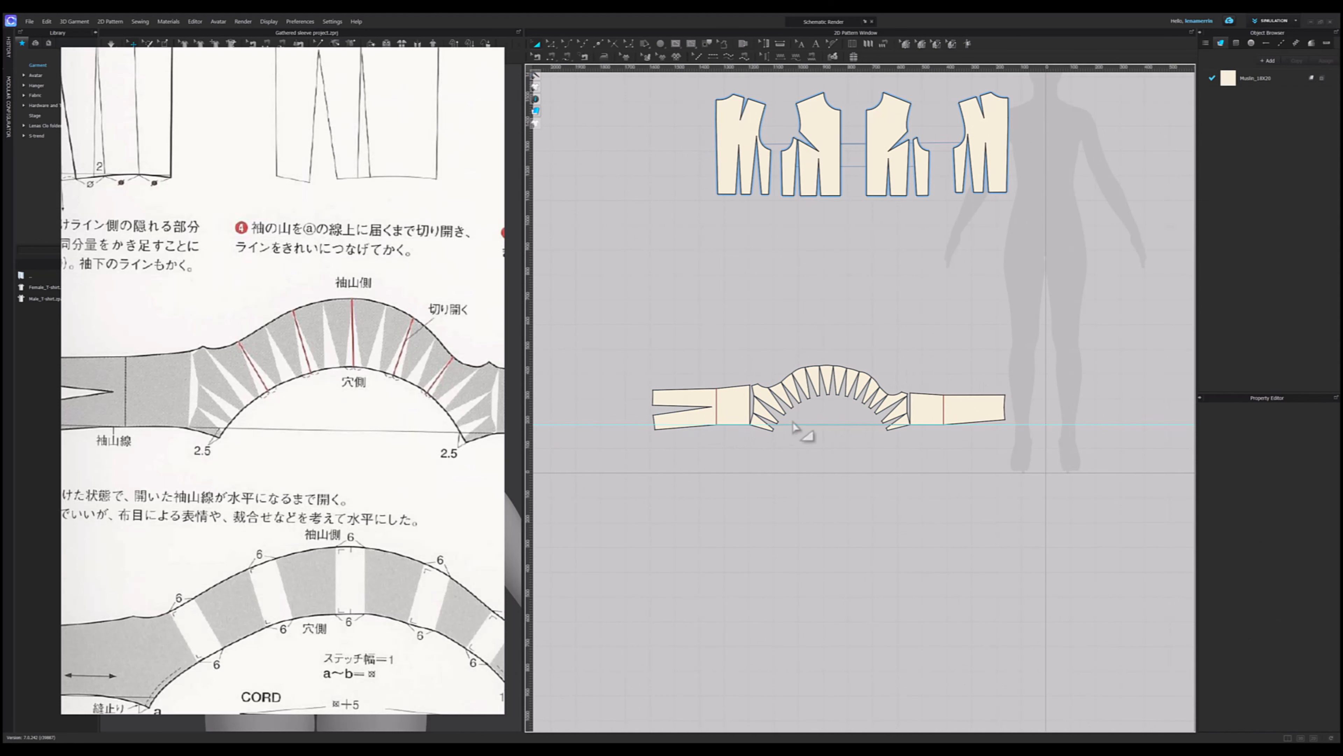
scroll(358, 401, "down", 3)
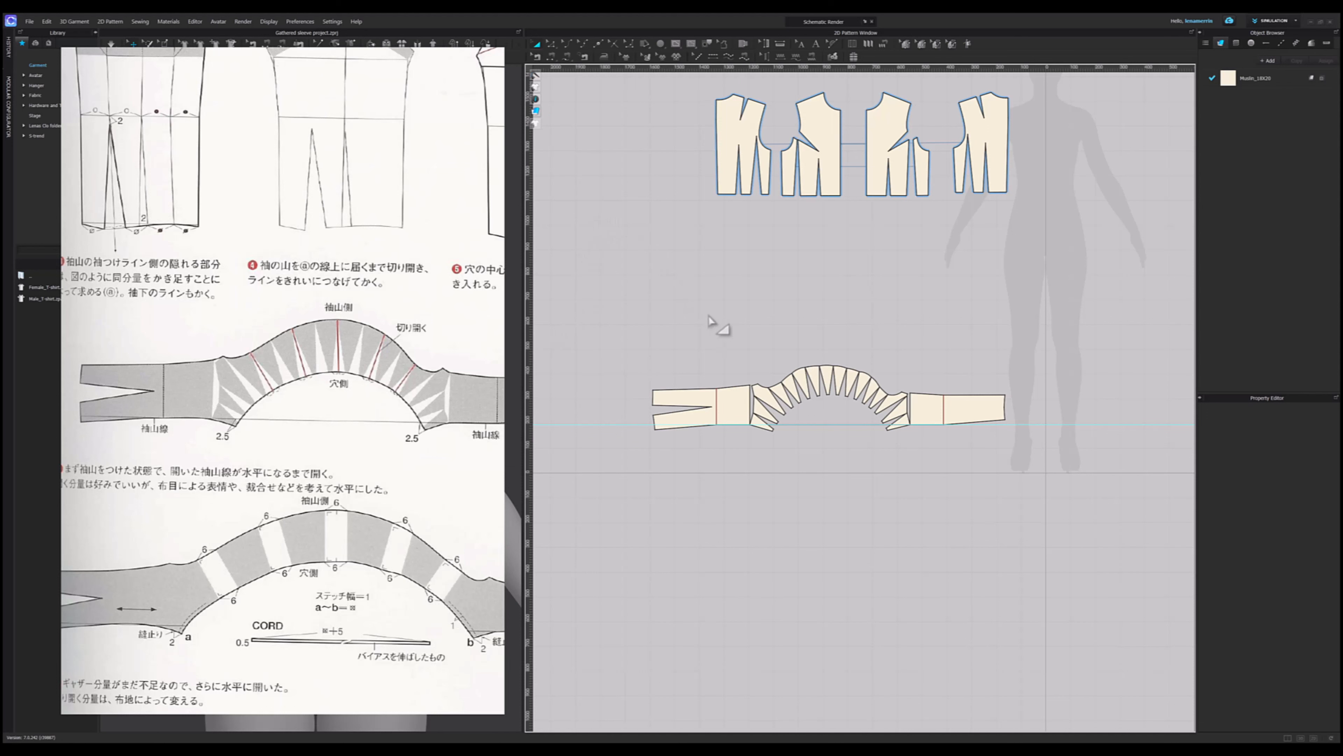
- Create a rectangular pattern about 167 by 50 cm over all the sleeve pieces and make the pattern display translucent
key("s")
left_click(745, 316)
key("Return")
key("a")
left_click_drag(762, 323, 706, 407)
left_click_drag(760, 399, 1050, 400)
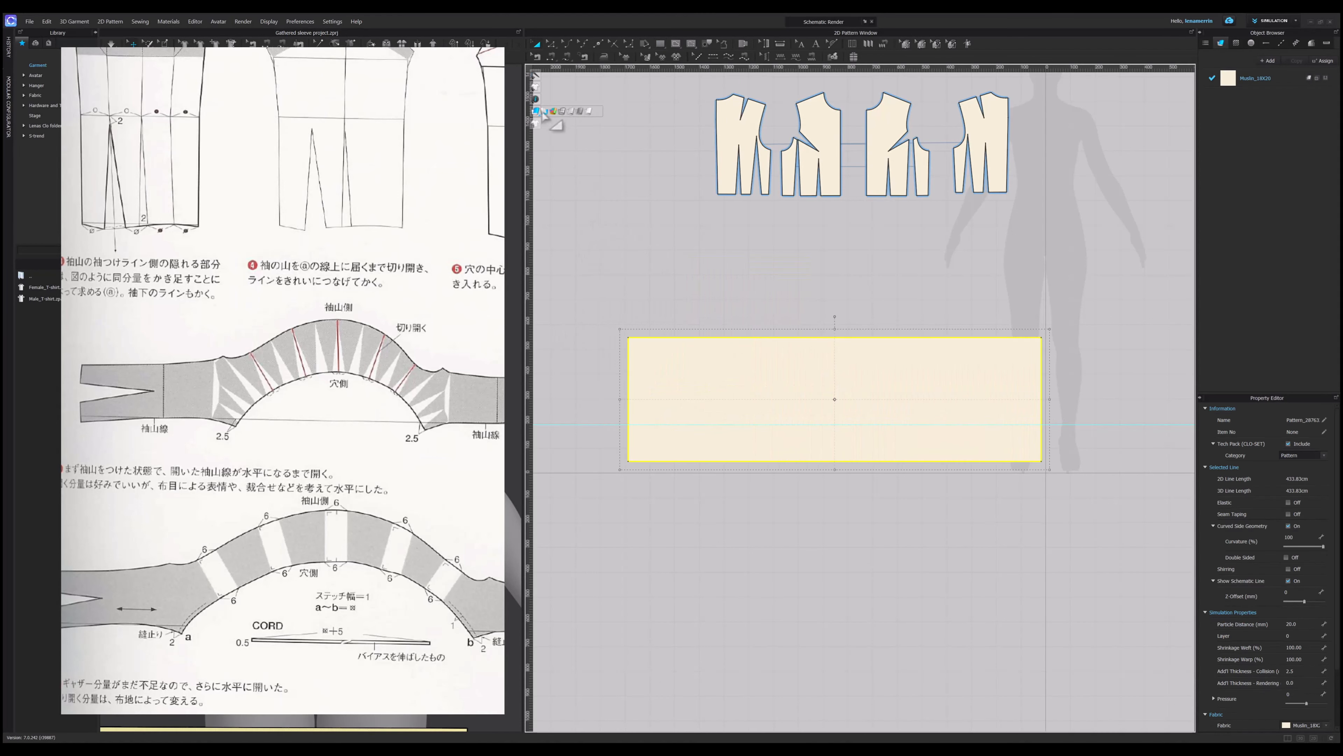
left_click(544, 111)
- Trace the sleeve's upper edge, right end and right underside as an internal line, spanning the cap with a straight segment
scroll(629, 444, "up", 2)
scroll(608, 384, "up", 4)
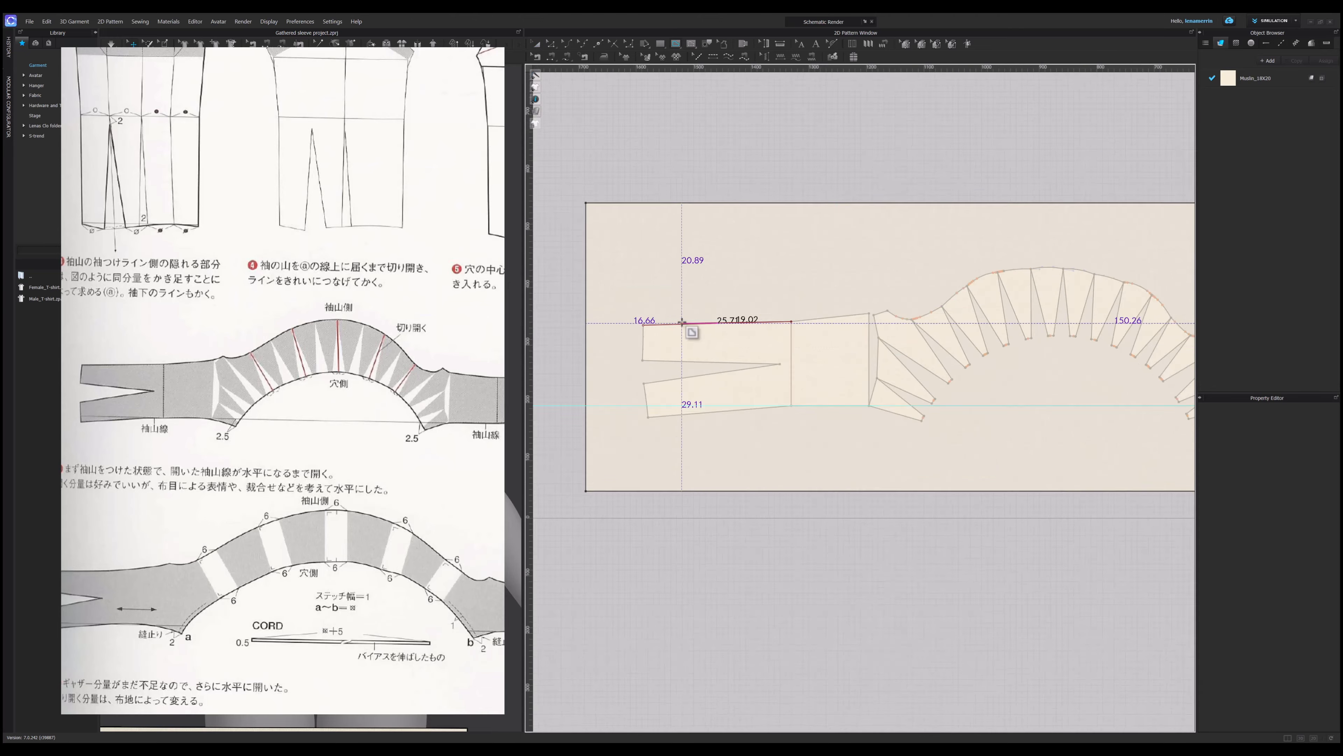
scroll(682, 321, "down", 3)
scroll(1031, 360, "up", 6)
left_click(1029, 364)
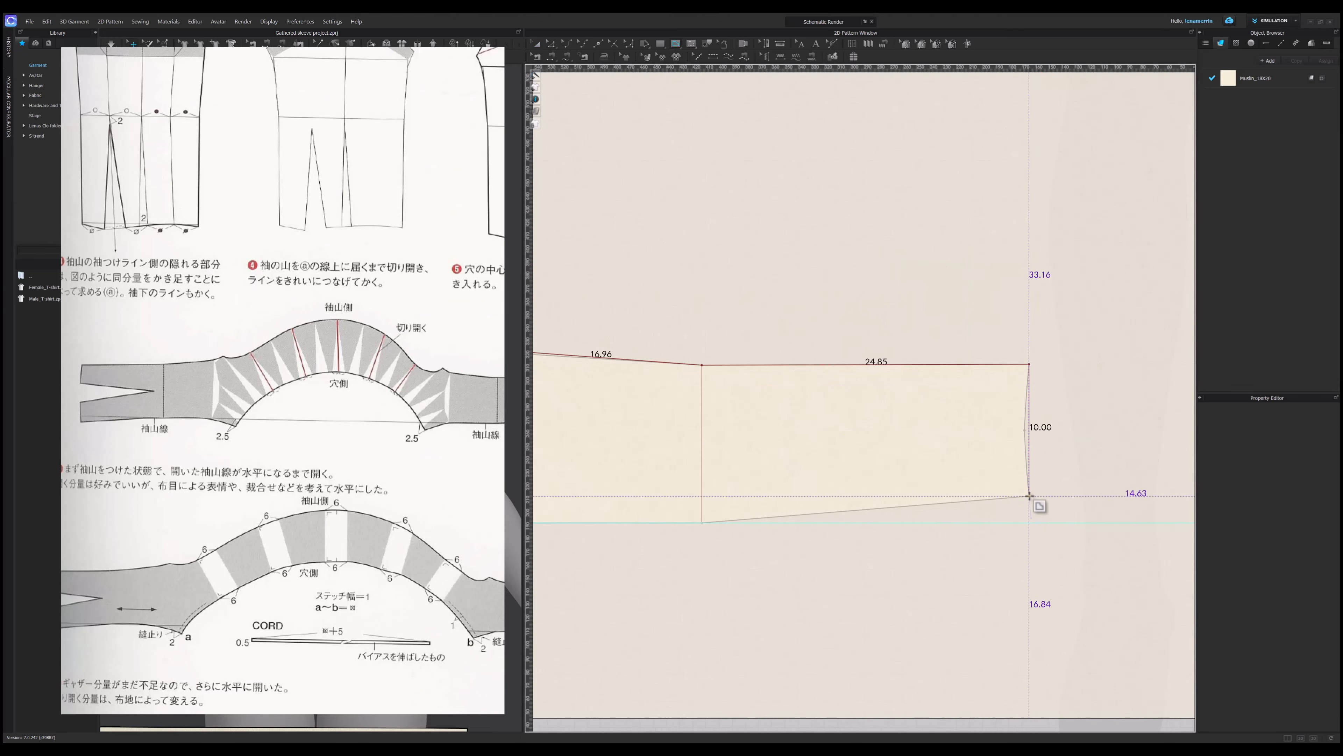
left_click(1029, 495)
scroll(1029, 495, "down", 5)
scroll(772, 527, "up", 7)
left_click(885, 495)
scroll(786, 480, "down", 8)
scroll(657, 520, "up", 5)
left_click(684, 489)
scroll(950, 512, "down", 6)
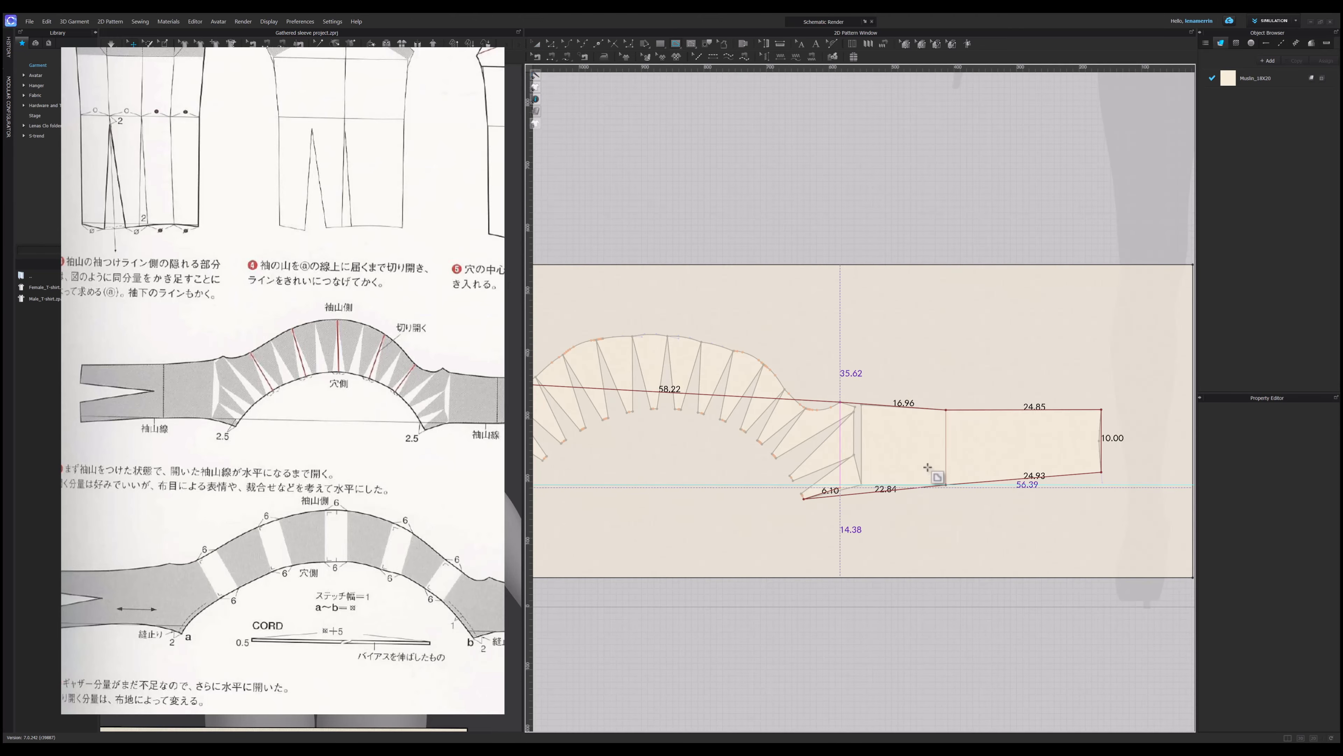
- Continue the outline along the left underside and around the split left end to close the shape
scroll(928, 467, "down", 5)
scroll(777, 391, "up", 5)
scroll(666, 411, "down", 3)
scroll(653, 272, "up", 3)
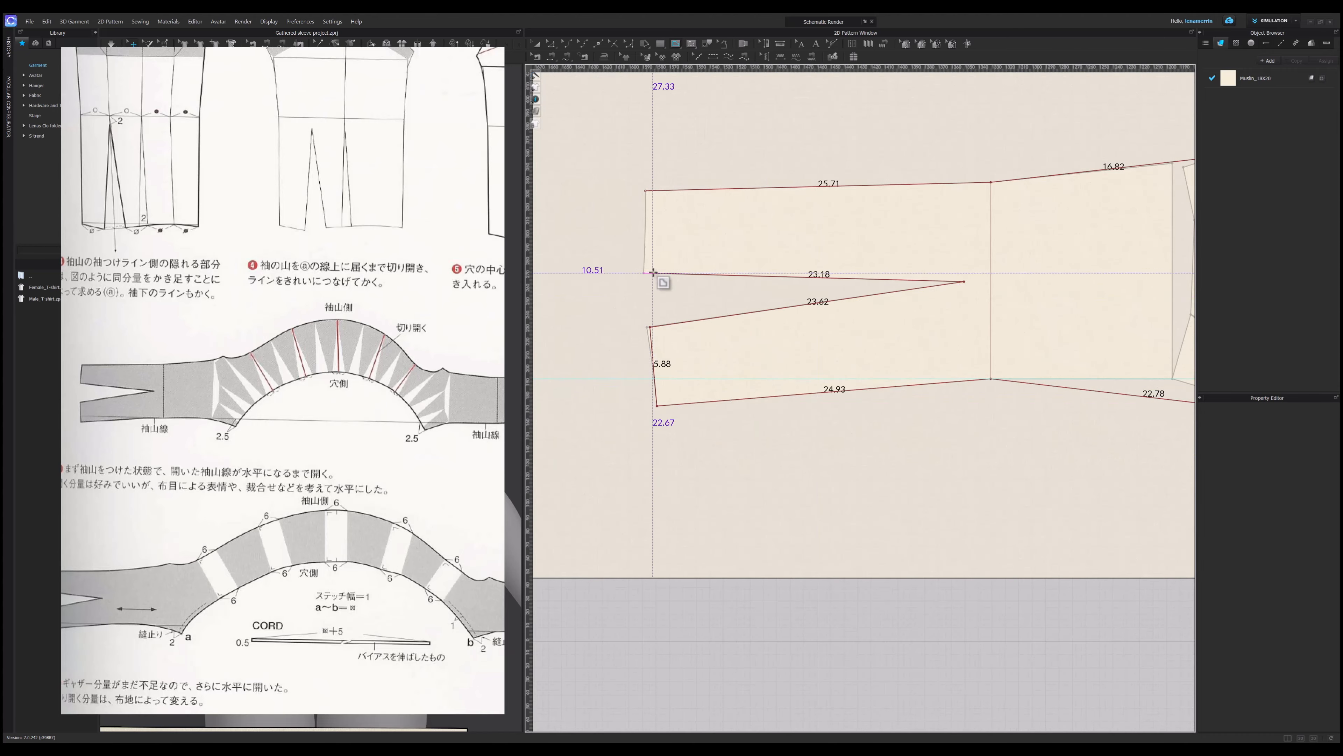
left_click(653, 273)
- Fit the outline's corner points and the two short edges of the split left end to the pieces beneath
scroll(687, 321, "up", 5)
scroll(686, 321, "down", 5)
scroll(686, 339, "up", 5)
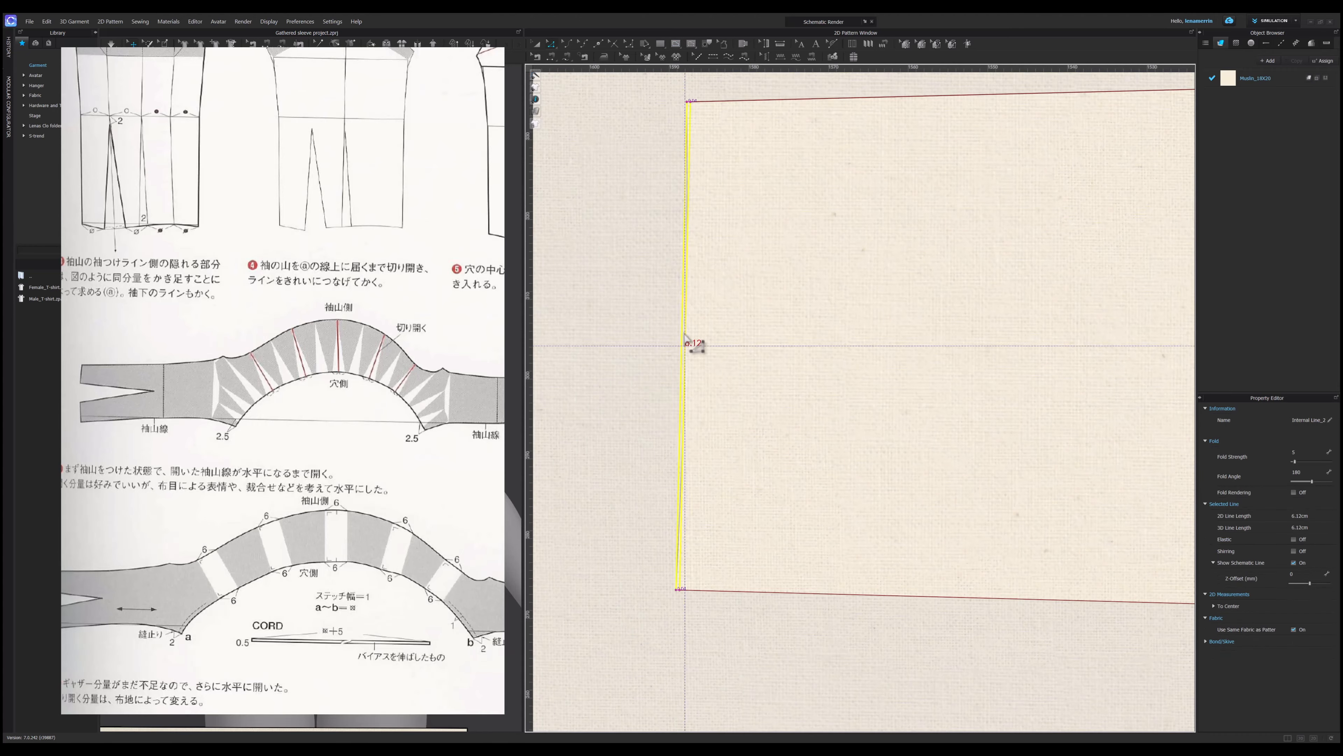
scroll(691, 101, "up", 3)
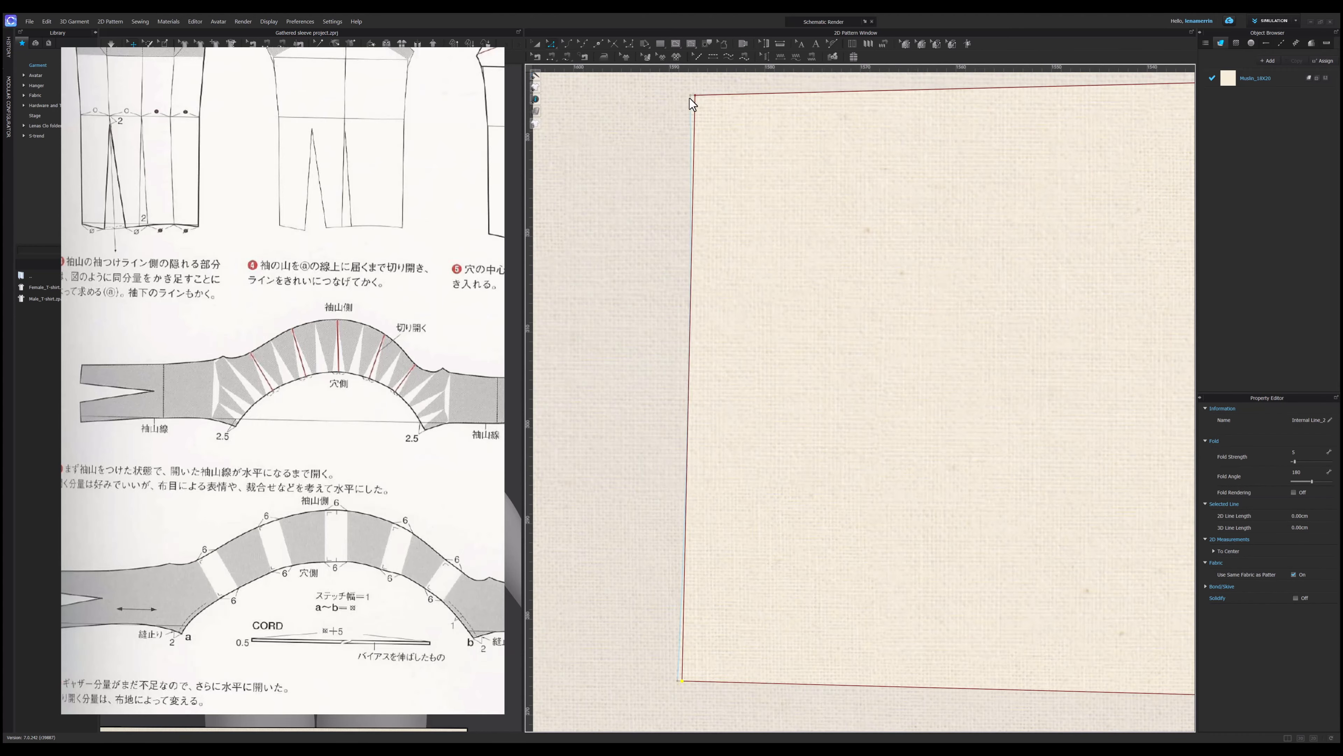
scroll(692, 101, "down", 5)
scroll(688, 450, "up", 5)
left_click(696, 429)
scroll(600, 420, "down", 5)
scroll(613, 451, "up", 5)
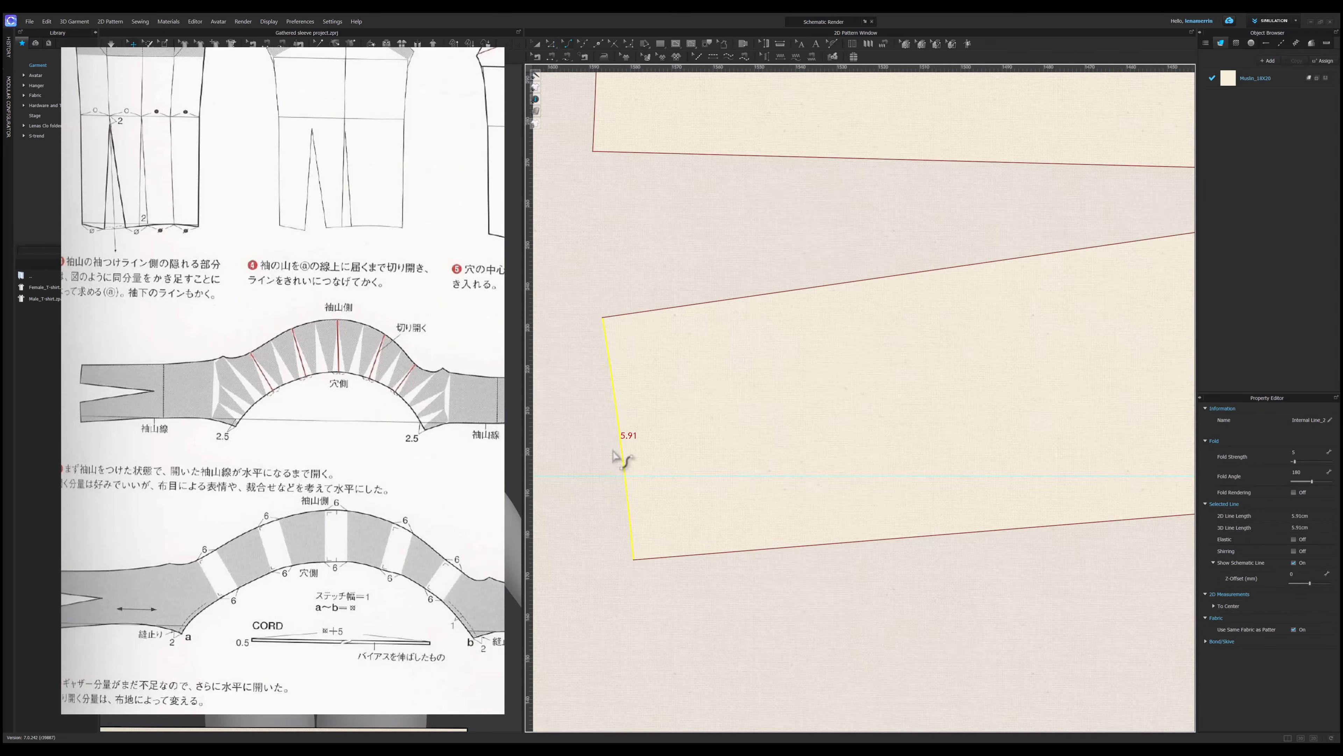
scroll(931, 326, "down", 5)
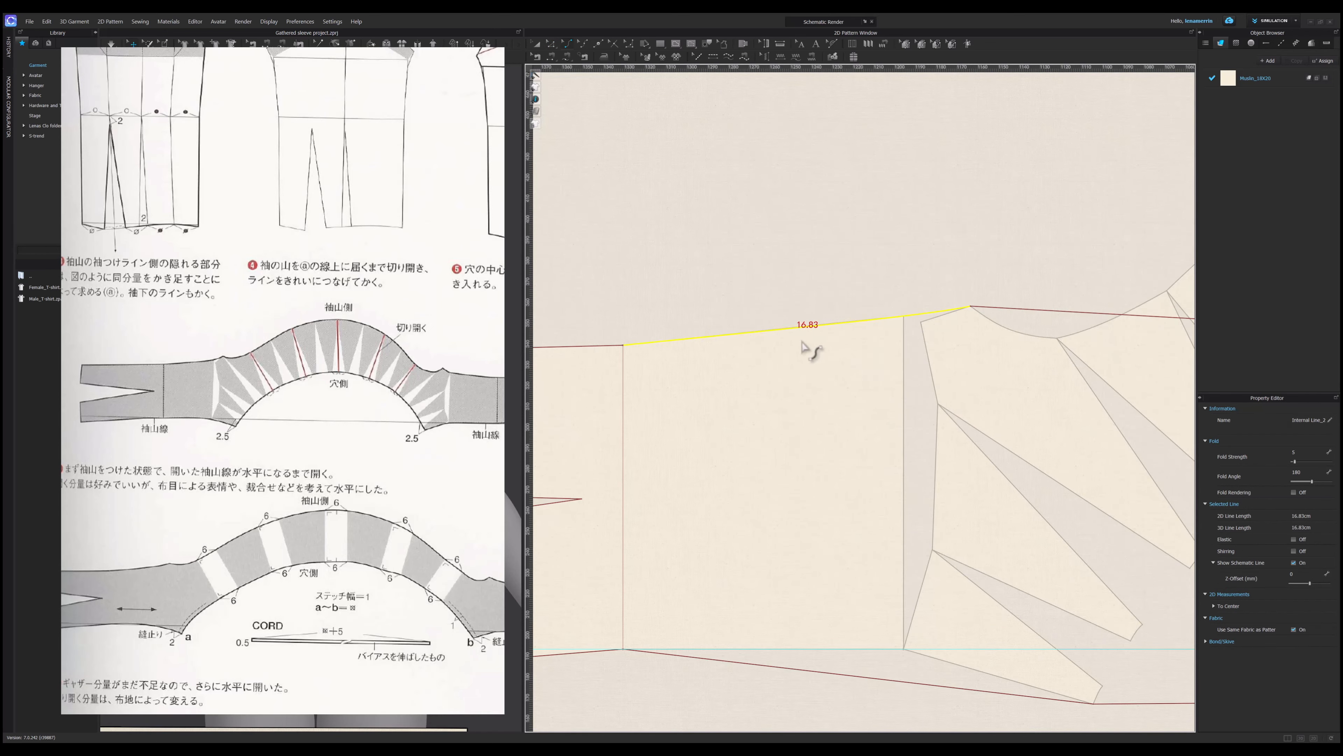
- Bend the straight cap segment up over the wedges and add curve points to fit its left half to the cap edge
scroll(846, 365, "down", 5)
left_click_drag(880, 371, 881, 267)
scroll(857, 297, "up", 5)
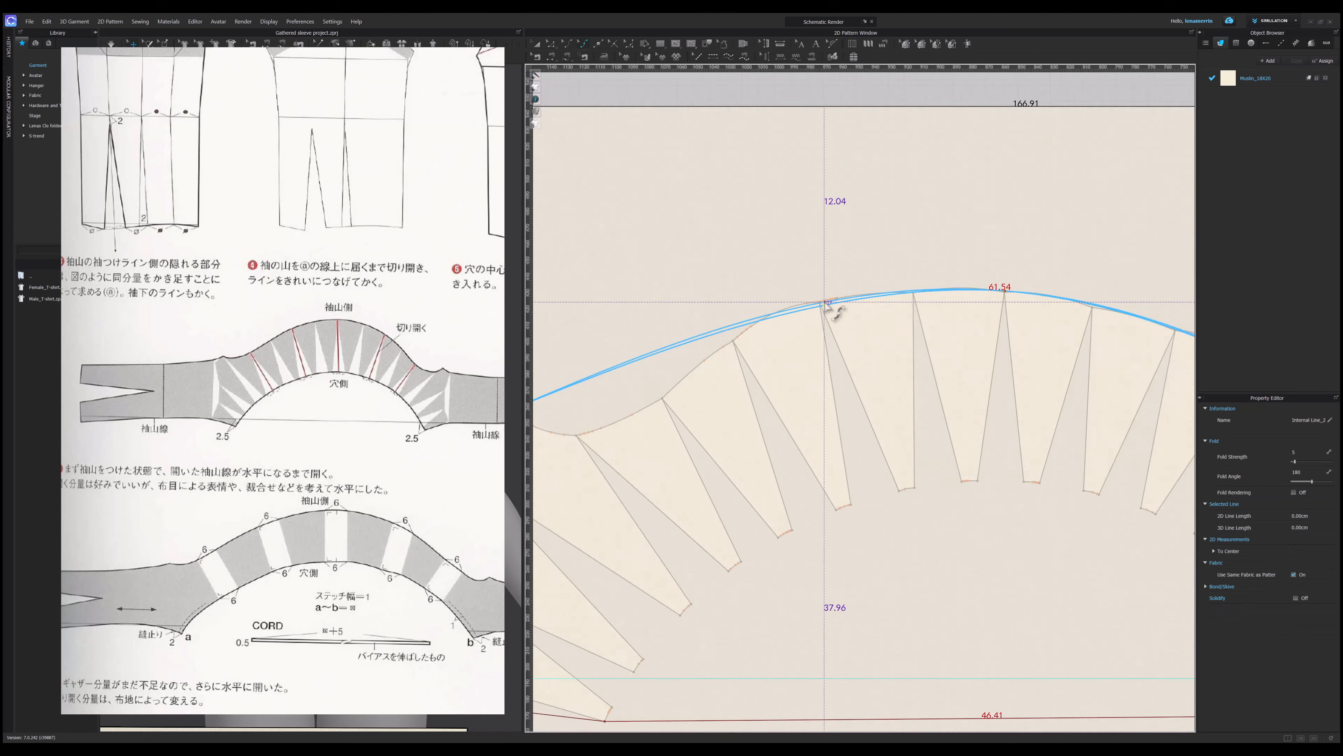
scroll(857, 318, "down", 5)
scroll(788, 364, "up", 3)
scroll(714, 386, "up", 3)
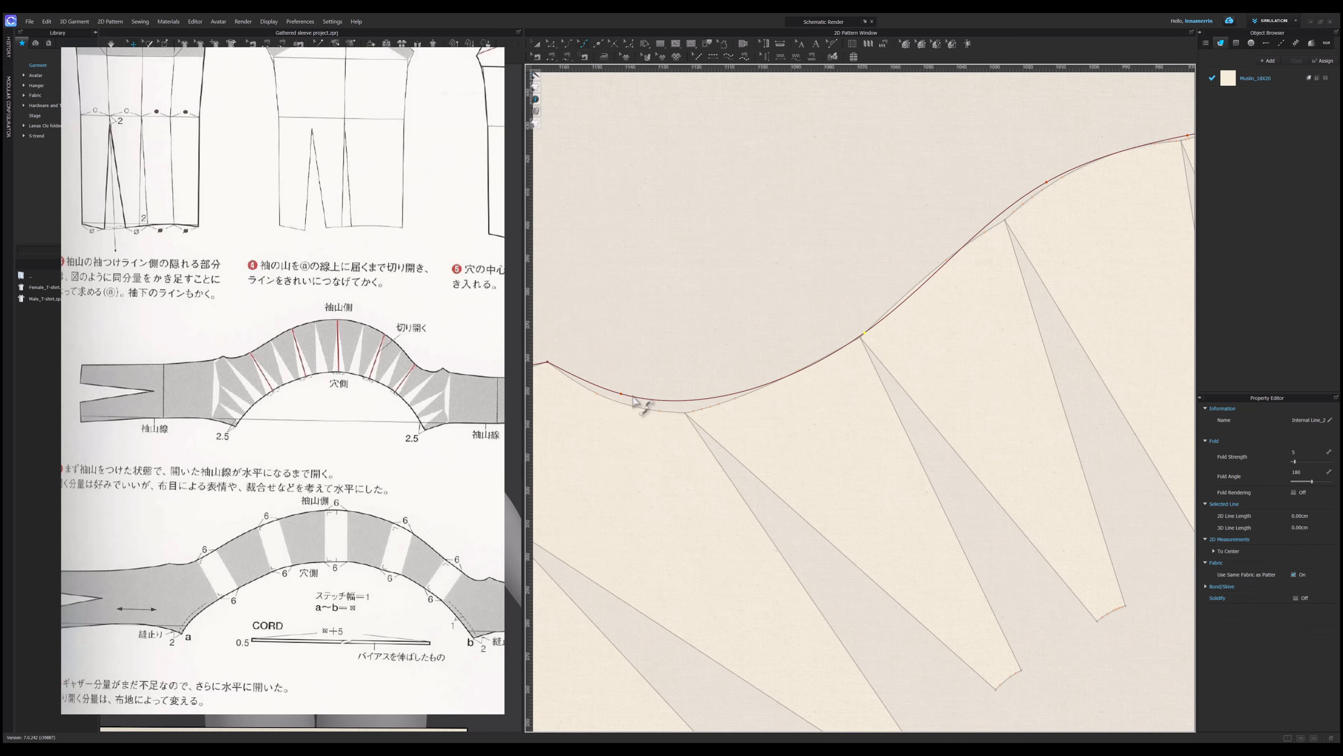
left_click_drag(793, 378, 746, 373)
- Add and adjust curve points along the right half of the cap line to follow the wedges' outer edges
scroll(744, 374, "down", 5)
scroll(1060, 377, "up", 2)
left_click_drag(1074, 365, 1074, 385)
scroll(1050, 389, "up", 2)
left_click_drag(1018, 365, 1042, 382)
left_click_drag(994, 369, 980, 333)
left_click_drag(935, 294, 946, 286)
left_click_drag(828, 236, 832, 229)
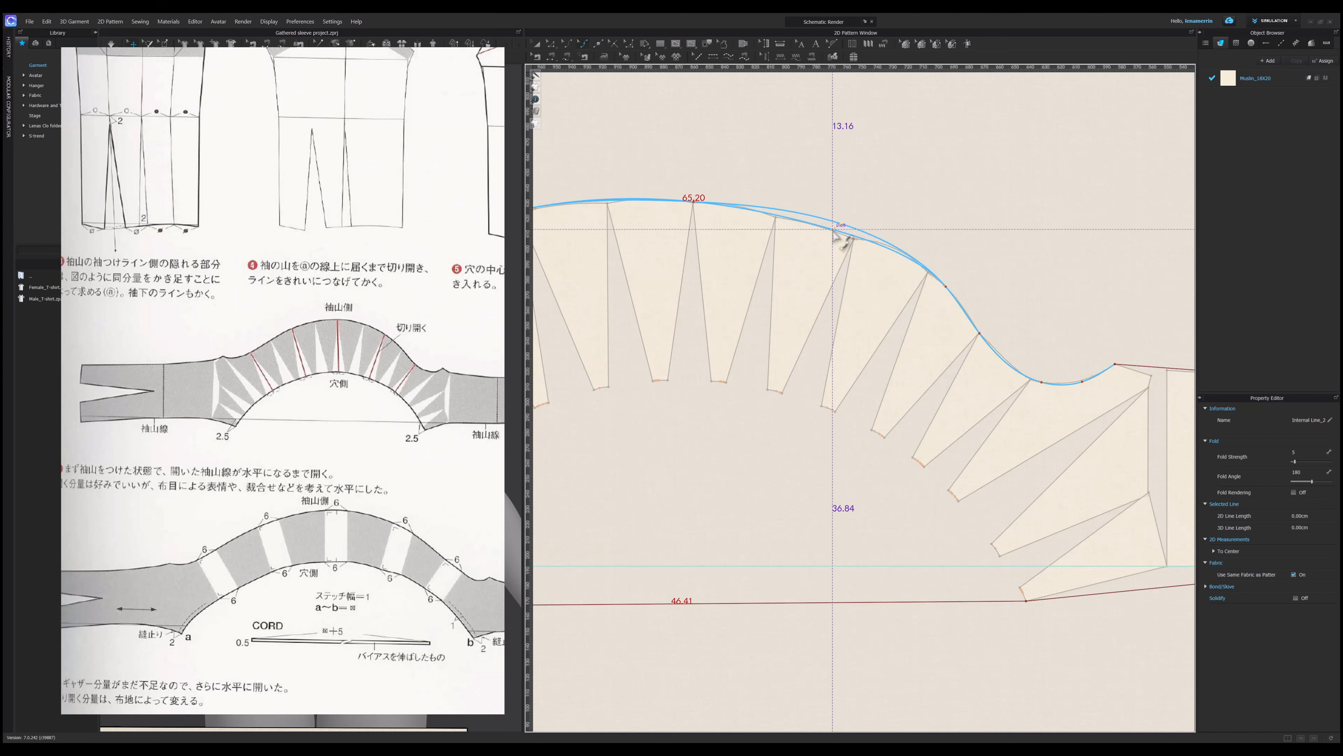
- Curve the outline's upper edge between the cap's right end and the red line on the right sleeve piece
scroll(835, 229, "down", 5)
scroll(926, 264, "up", 6)
left_click_drag(912, 312, 908, 319)
scroll(846, 312, "down", 4)
scroll(851, 315, "up", 2)
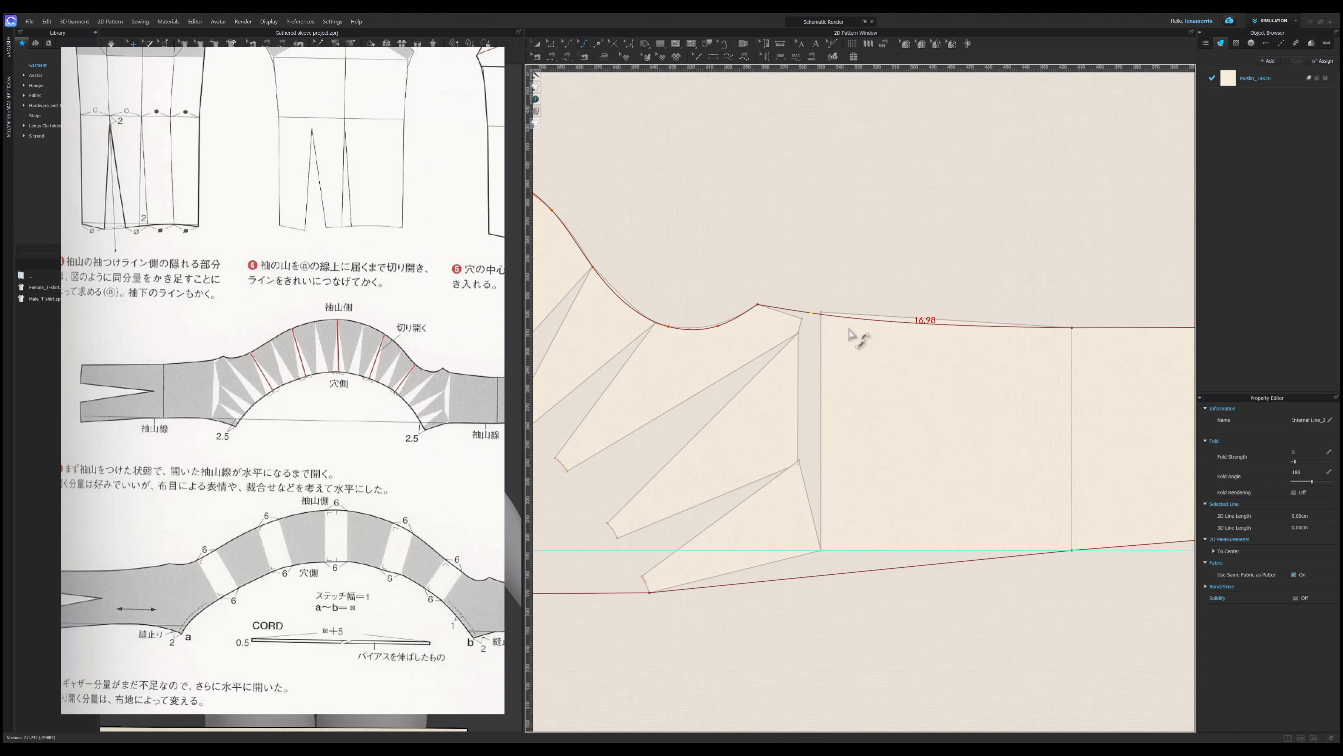
- Add points on the outline's straight lower edge and fit them to the corners of the lowest wedges at both ends
scroll(854, 340, "up", 3)
scroll(840, 308, "down", 6)
scroll(1153, 402, "up", 5)
scroll(962, 418, "down", 3)
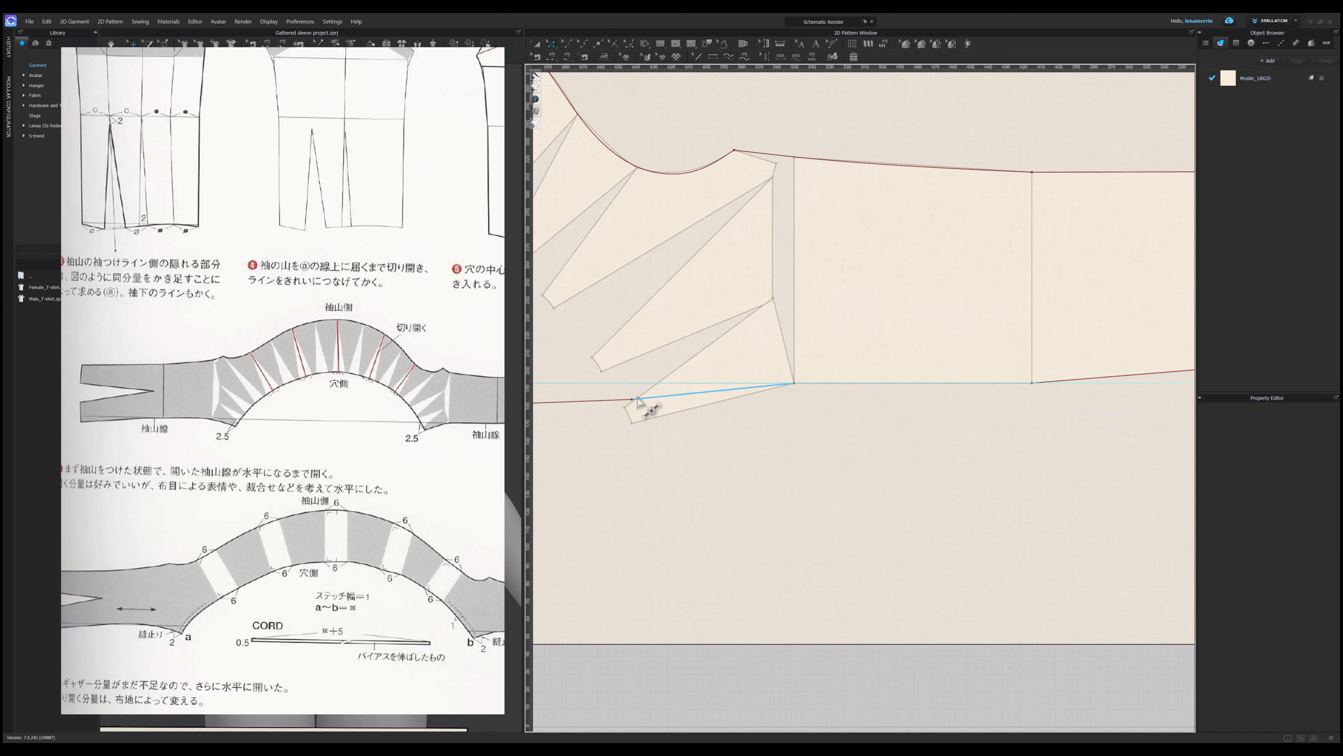
scroll(981, 450, "down", 5)
middle_click_drag(980, 450, 666, 442)
key("x")
left_click(698, 418)
left_click_drag(698, 418, 697, 406)
scroll(740, 430, "down", 2)
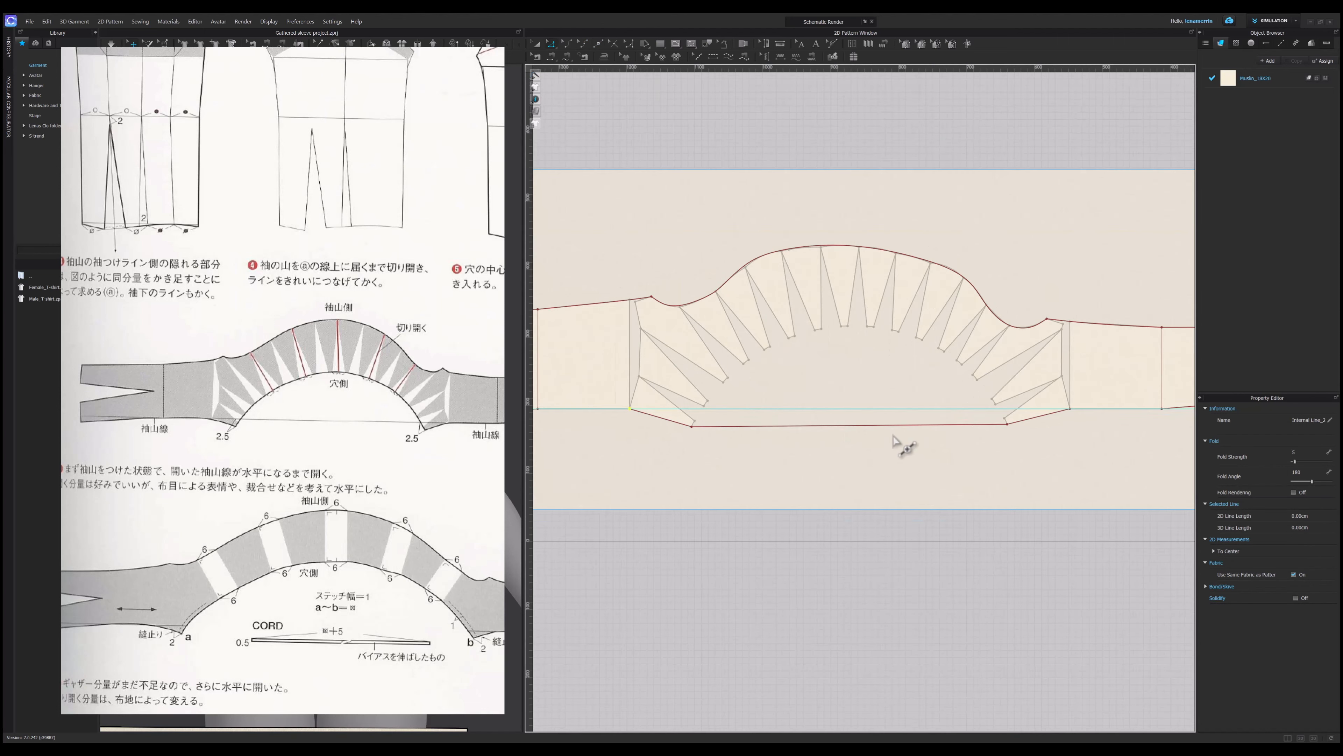
- Bend the straight lower segment into an arch and adjust its curve points to follow the wedges' inner tips
key("v")
left_click_drag(849, 426, 848, 327)
scroll(756, 372, "up", 3)
left_click_drag(757, 368, 746, 354)
scroll(667, 425, "up", 3)
left_click_drag(713, 409, 707, 401)
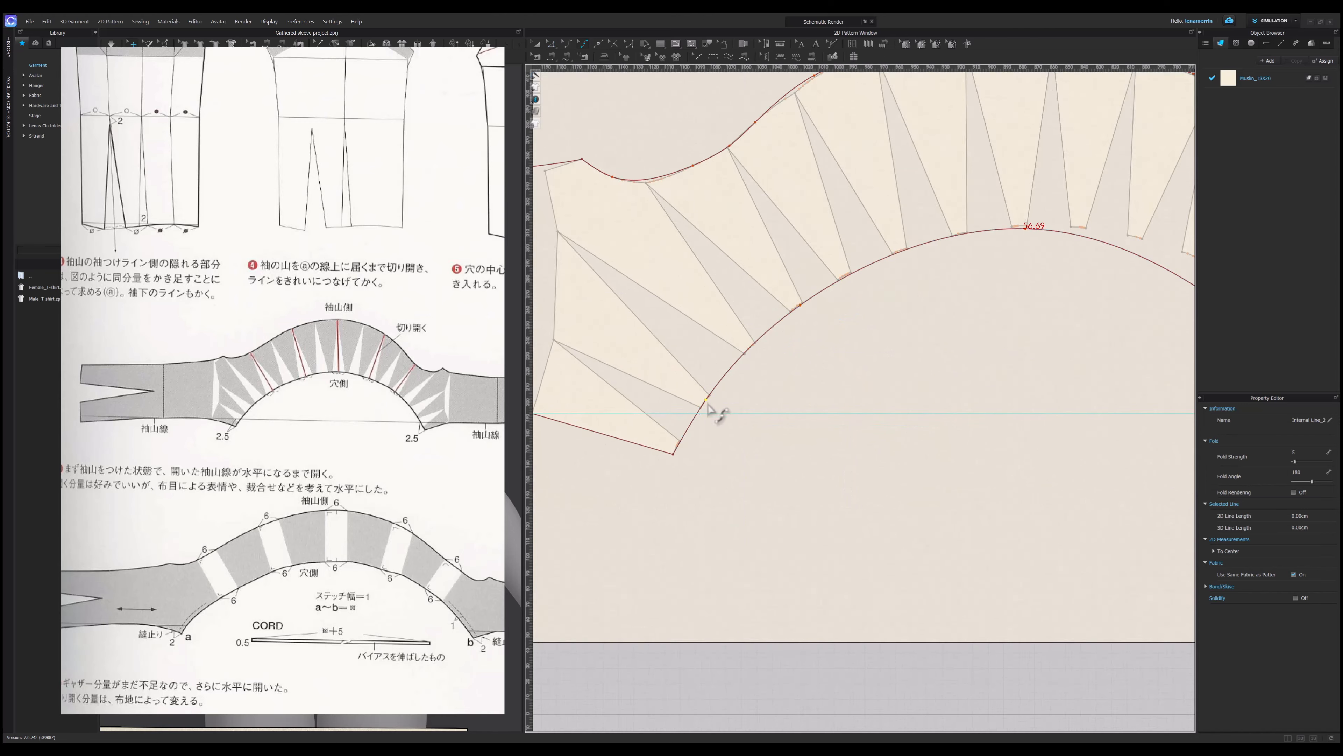
scroll(711, 407, "down", 2)
middle_click_drag(741, 407, 649, 409)
left_click_drag(958, 326, 1017, 343)
scroll(902, 292, "up", 3)
left_click_drag(930, 294, 932, 290)
left_click(781, 280)
scroll(782, 281, "down", 8)
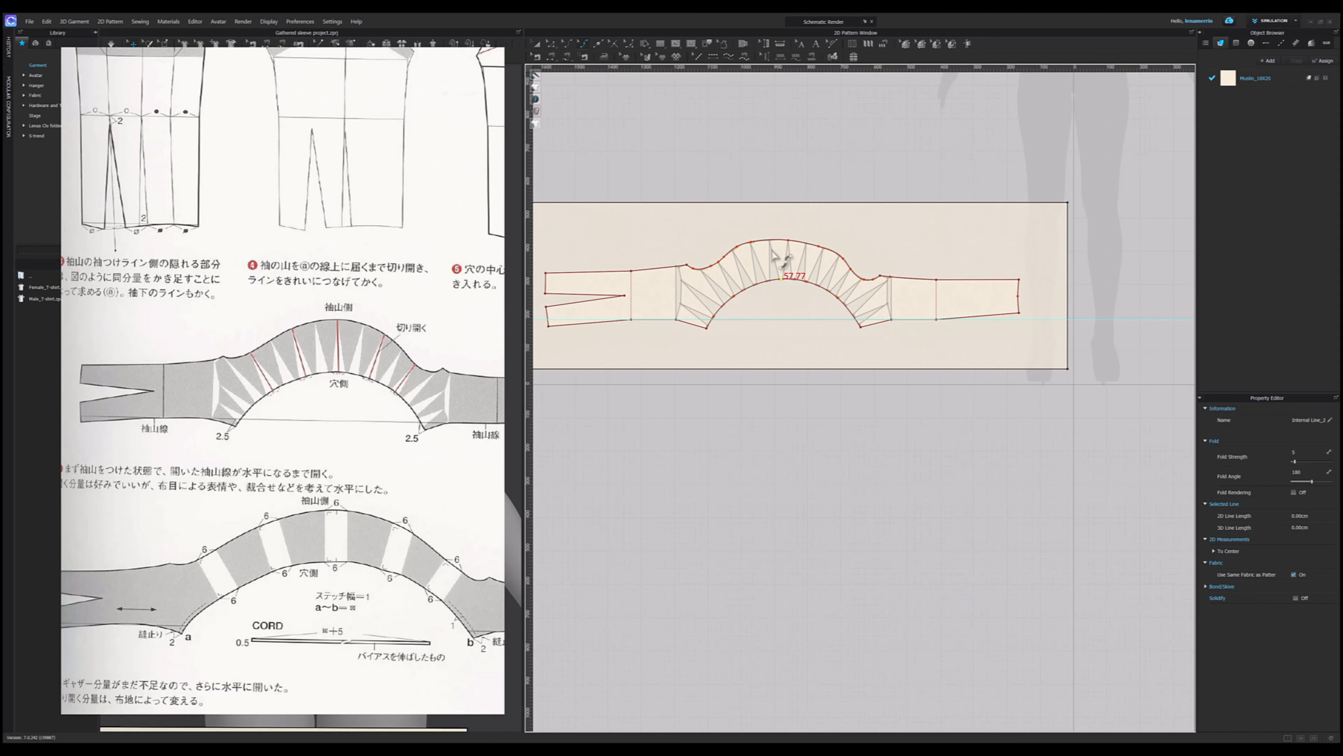
- Clone the traced outline as a separate pattern piece below the base rectangle and delete the original outline
scroll(841, 265, "up", 1)
middle_click_drag(841, 266, 926, 365)
key("a")
left_click(911, 350)
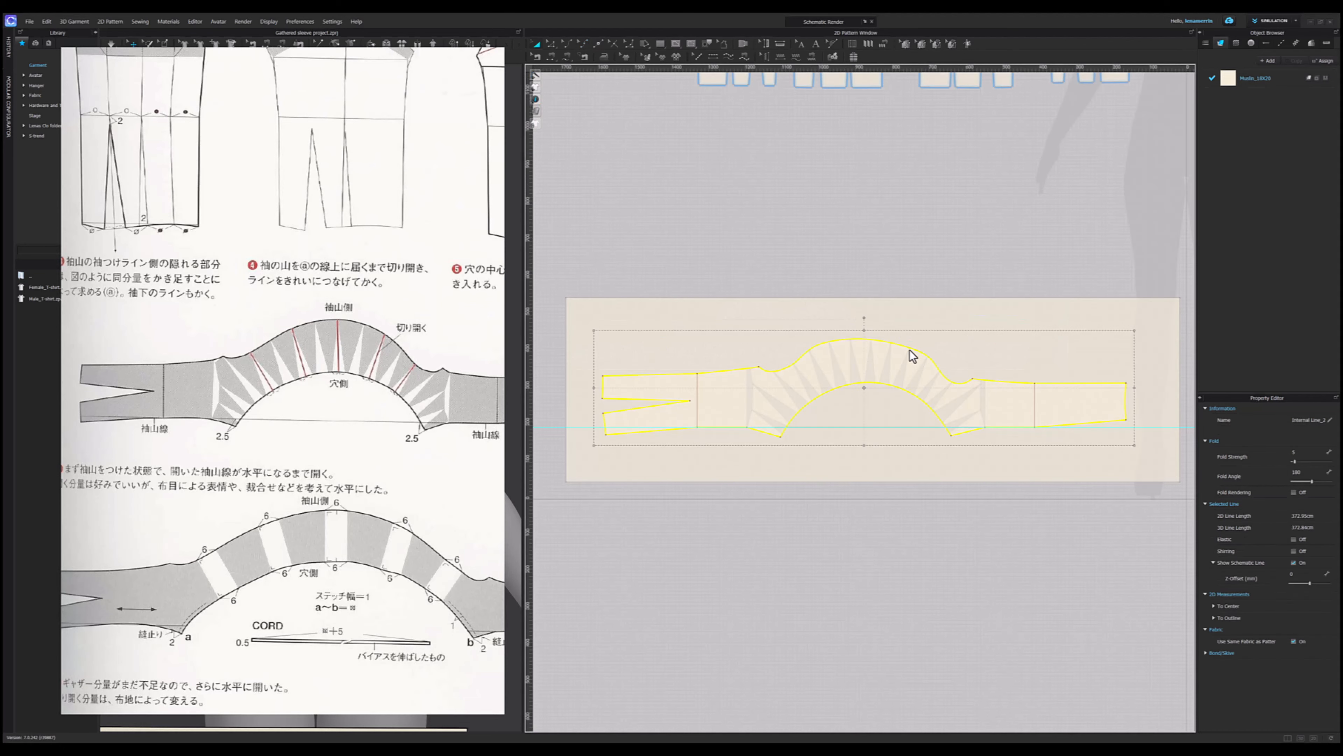
right_click(912, 358)
left_click(921, 437)
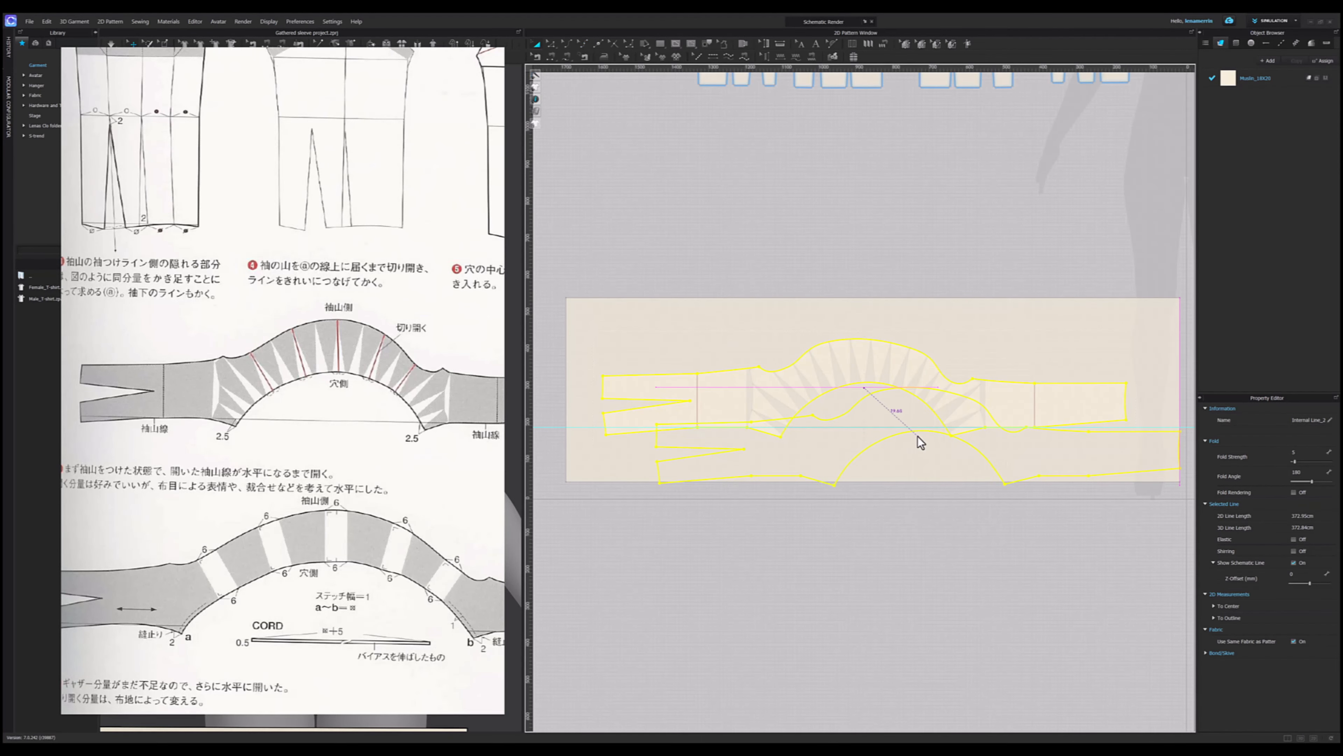
left_click(855, 572)
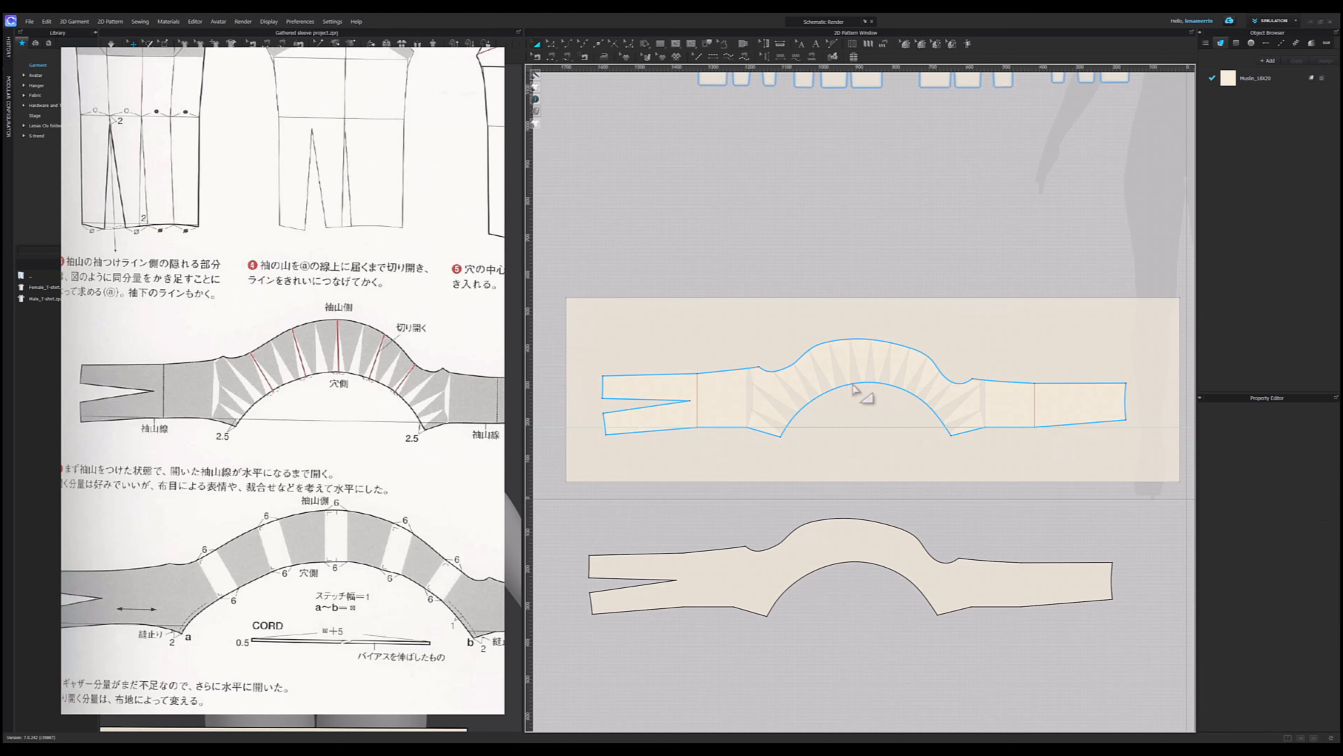
left_click_drag(853, 389, 870, 298)
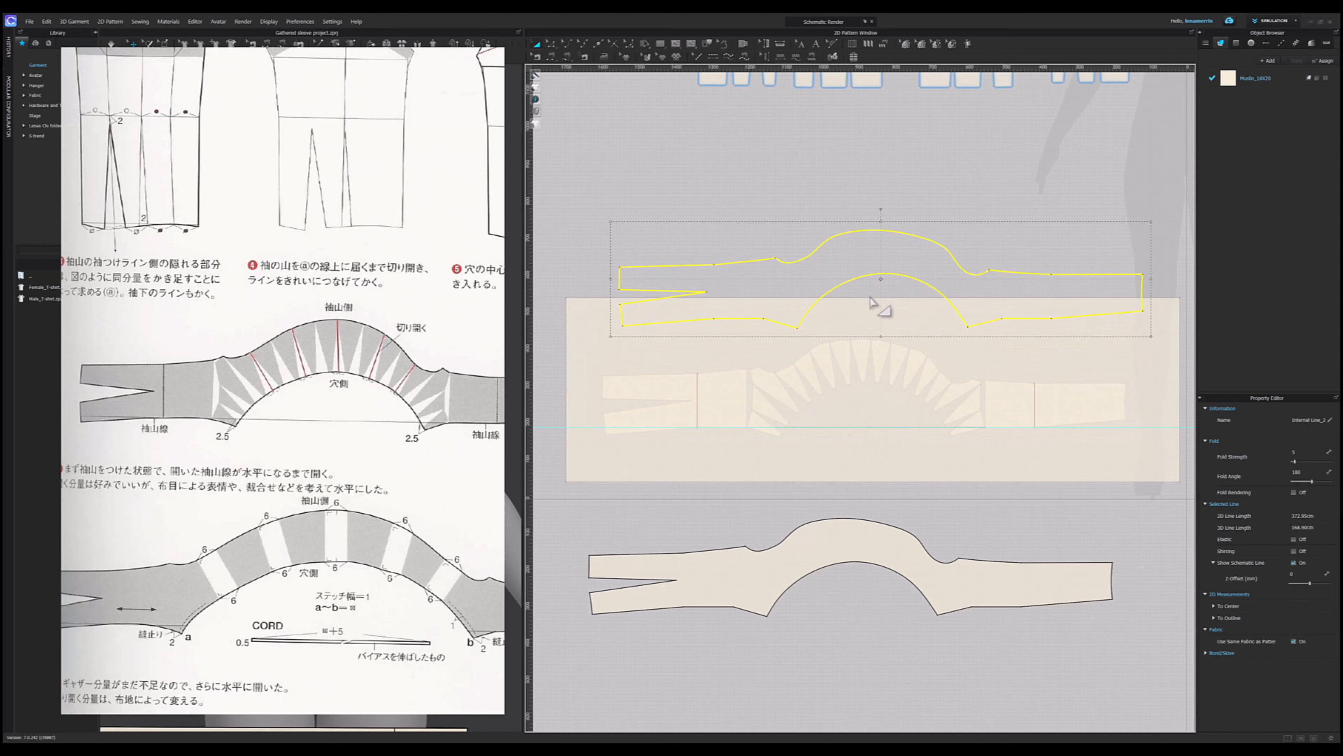
key("Delete")
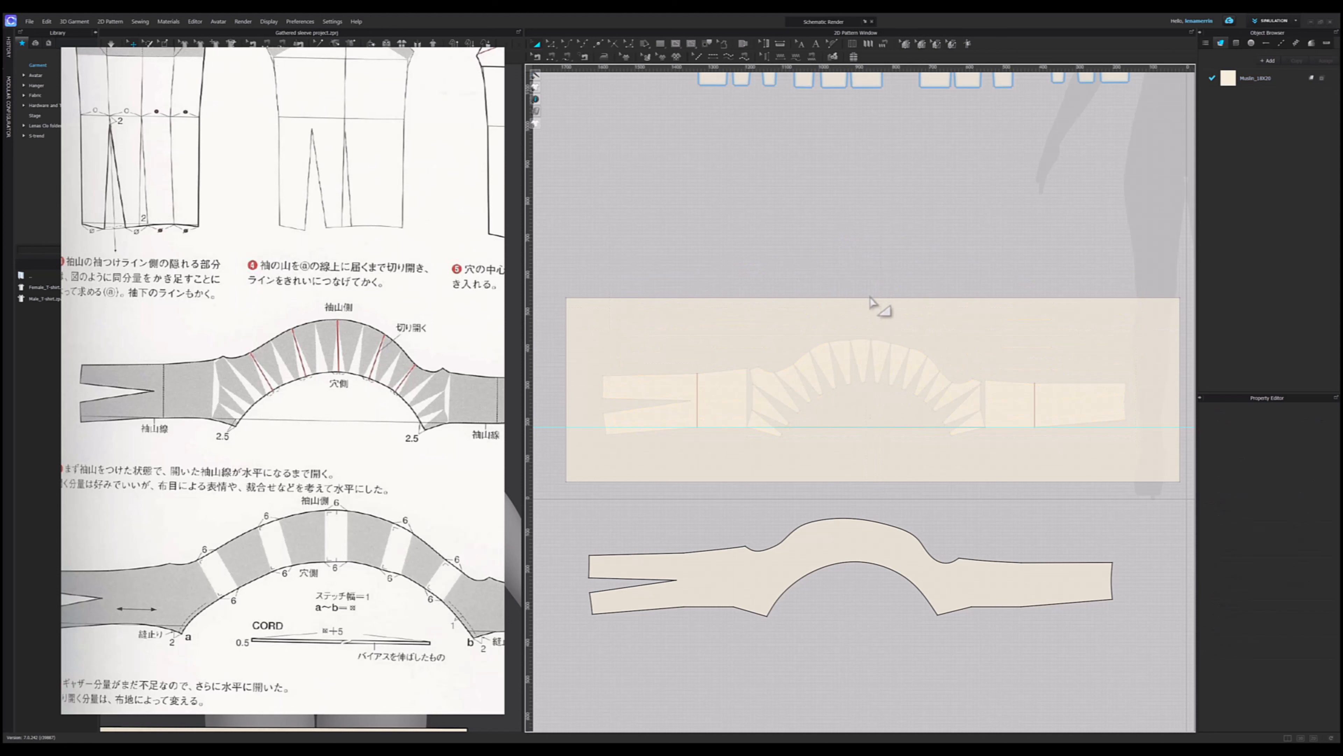
- Move the cloned sleeve piece up over the fanned wedges so its outline matches them
left_click_drag(864, 540, 864, 364)
scroll(748, 385, "up", 4)
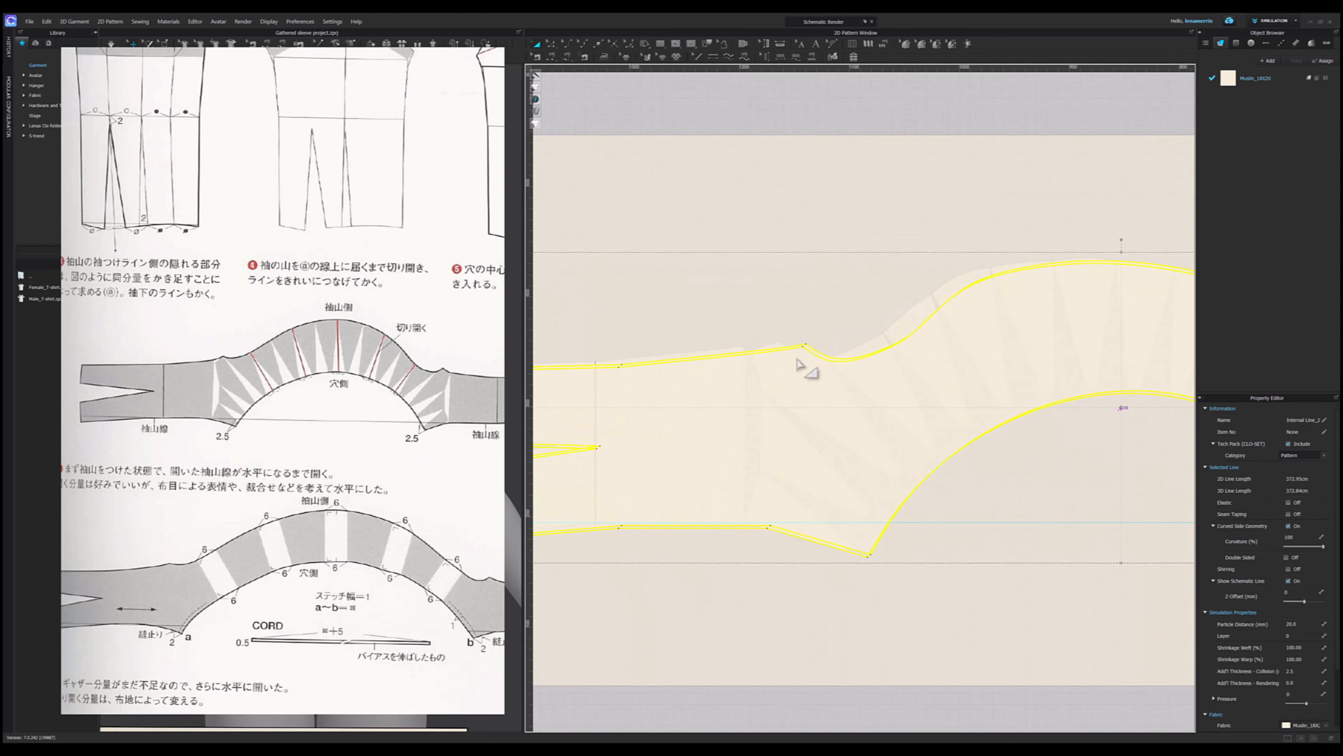
scroll(777, 371, "down", 2)
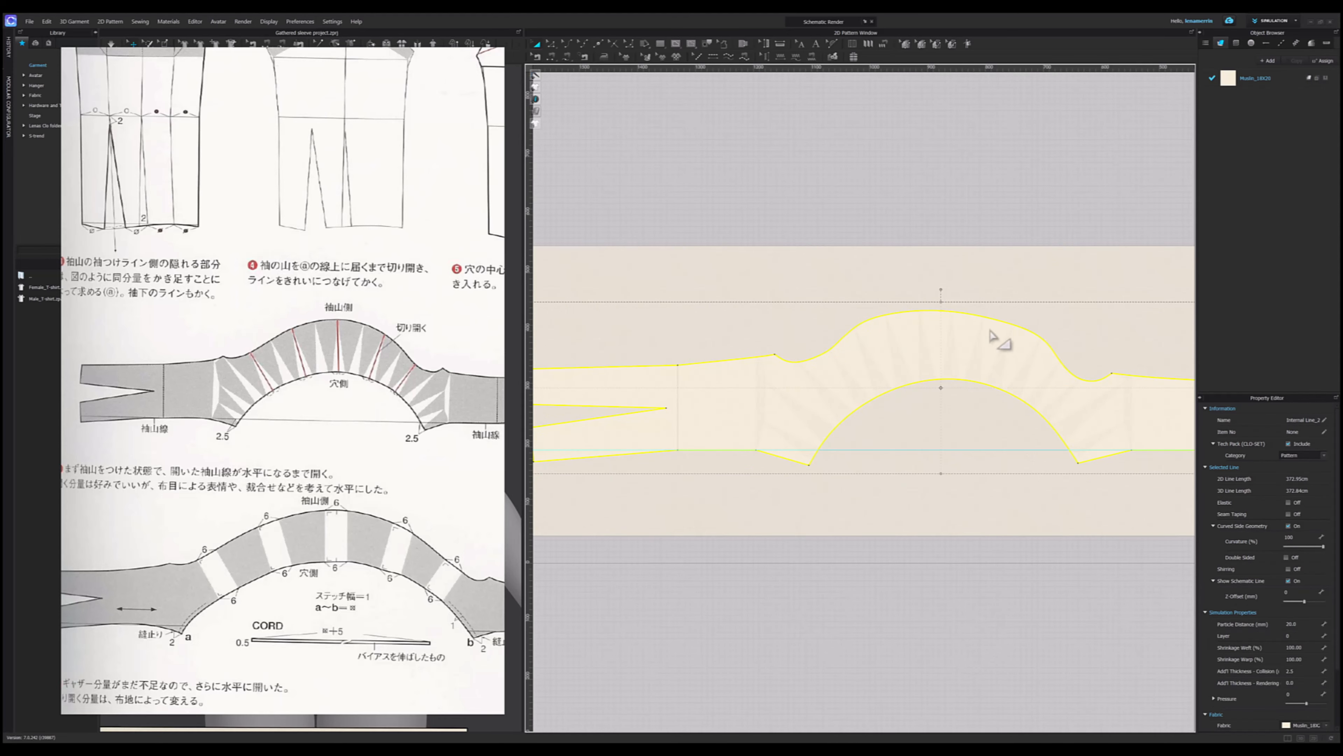
scroll(958, 349, "up", 1)
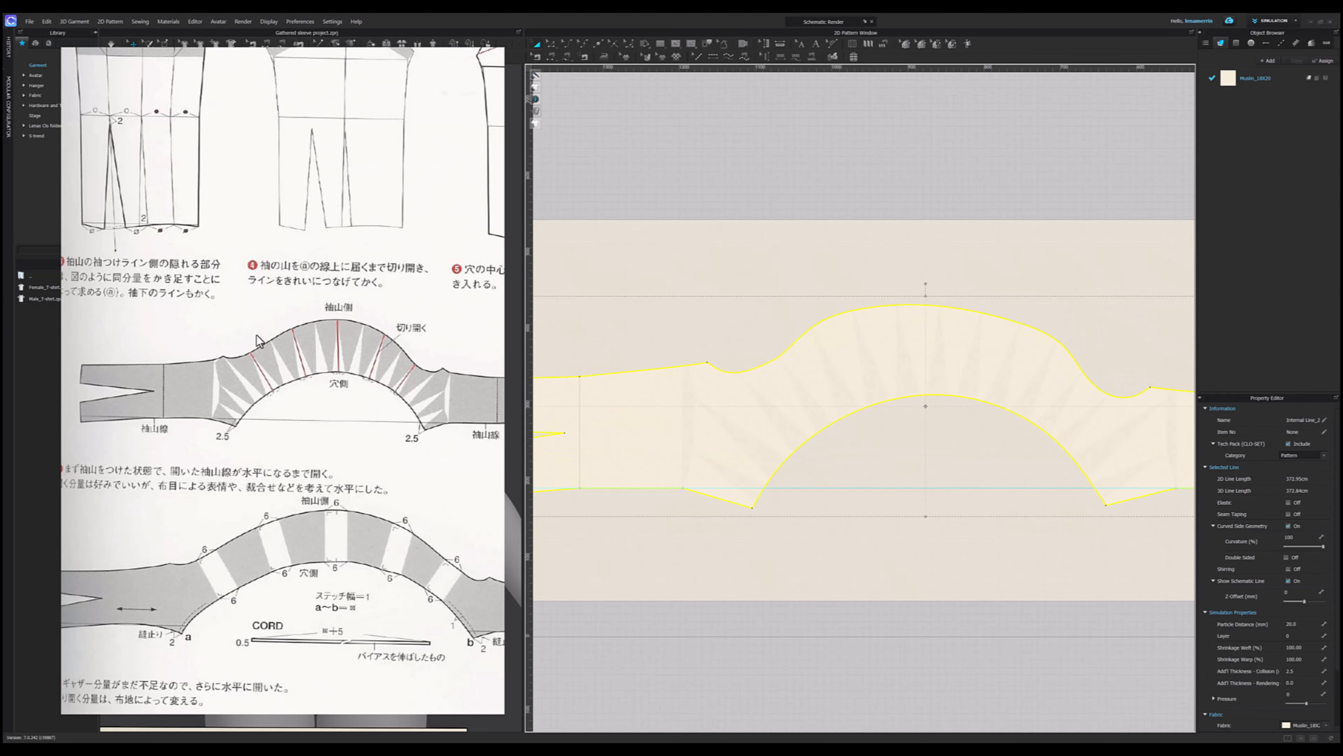
scroll(971, 378, "up", 3)
scroll(899, 367, "down", 2)
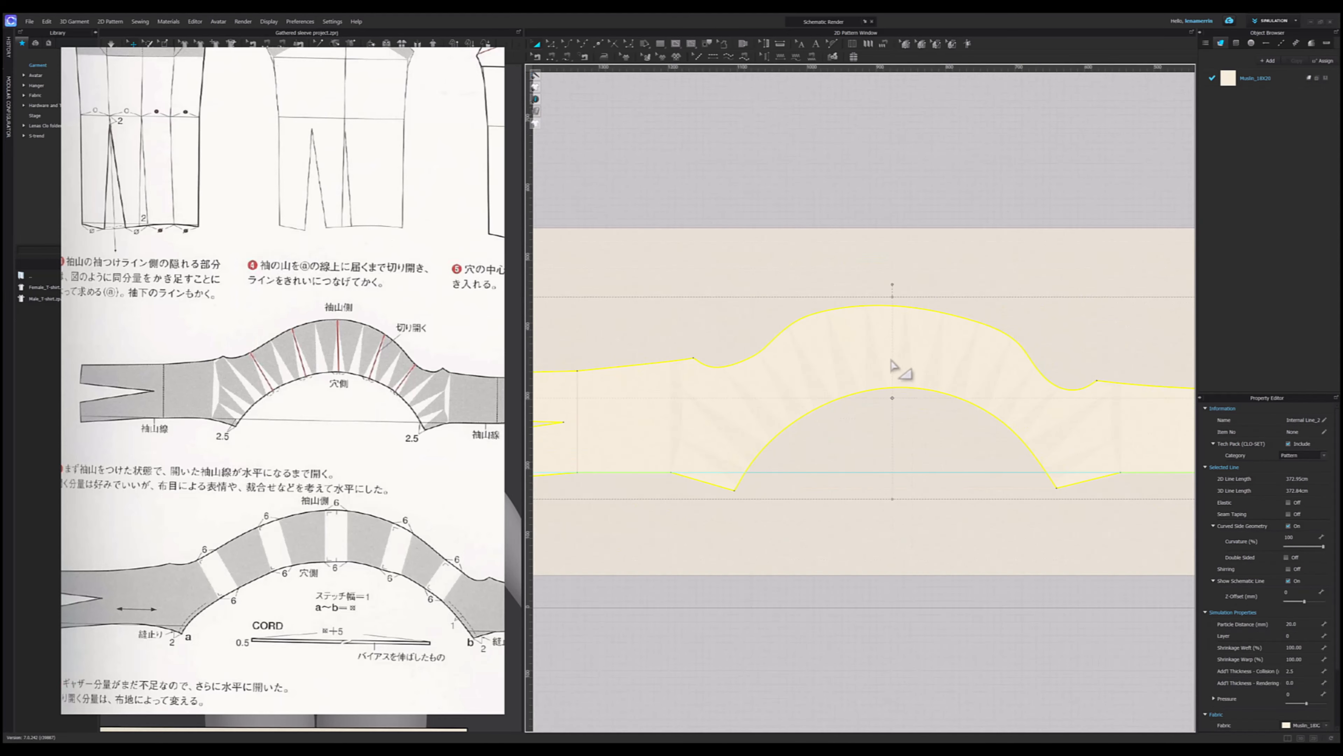
scroll(878, 286, "up", 1)
right_click(788, 165)
left_click(809, 219)
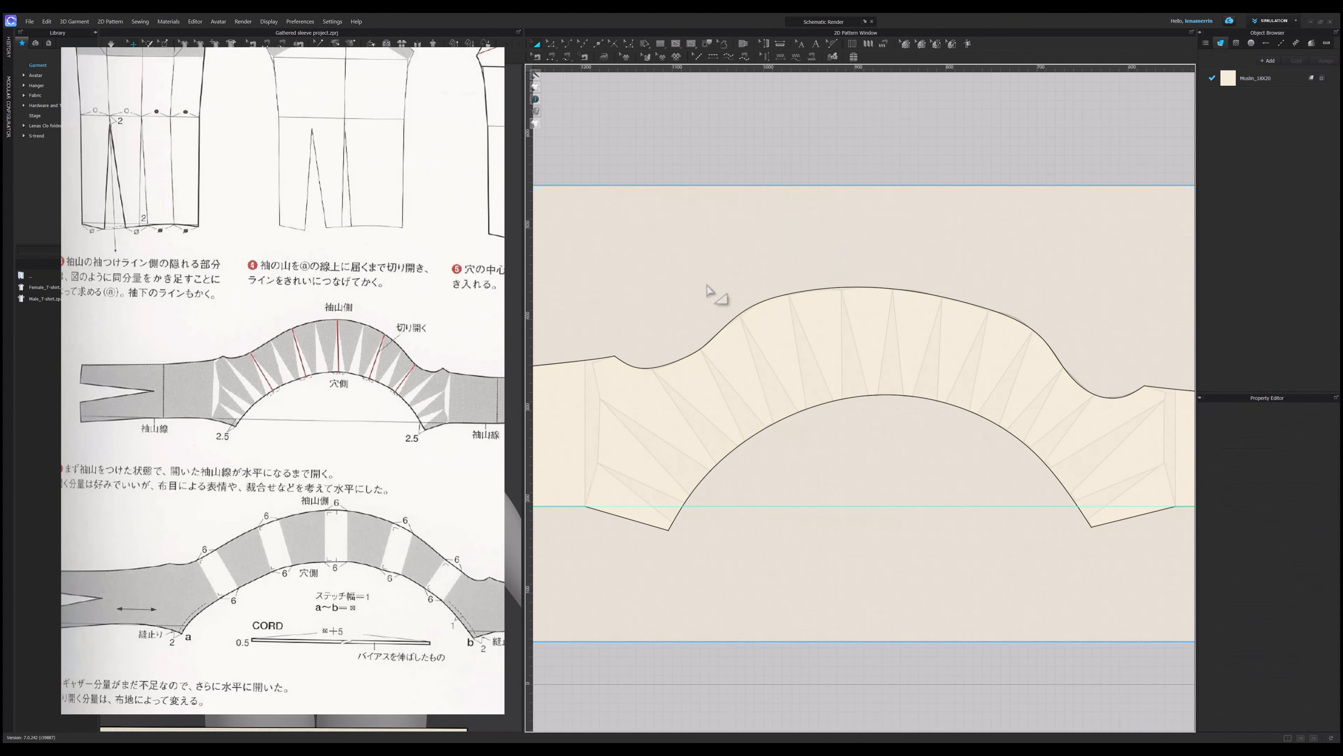
- Draw internal slash lines from the cap edge to the lower curve at the centre and at two places left of it
key("g")
scroll(894, 289, "up", 3)
left_click(899, 291)
double_click(900, 548)
scroll(894, 510, "down", 3)
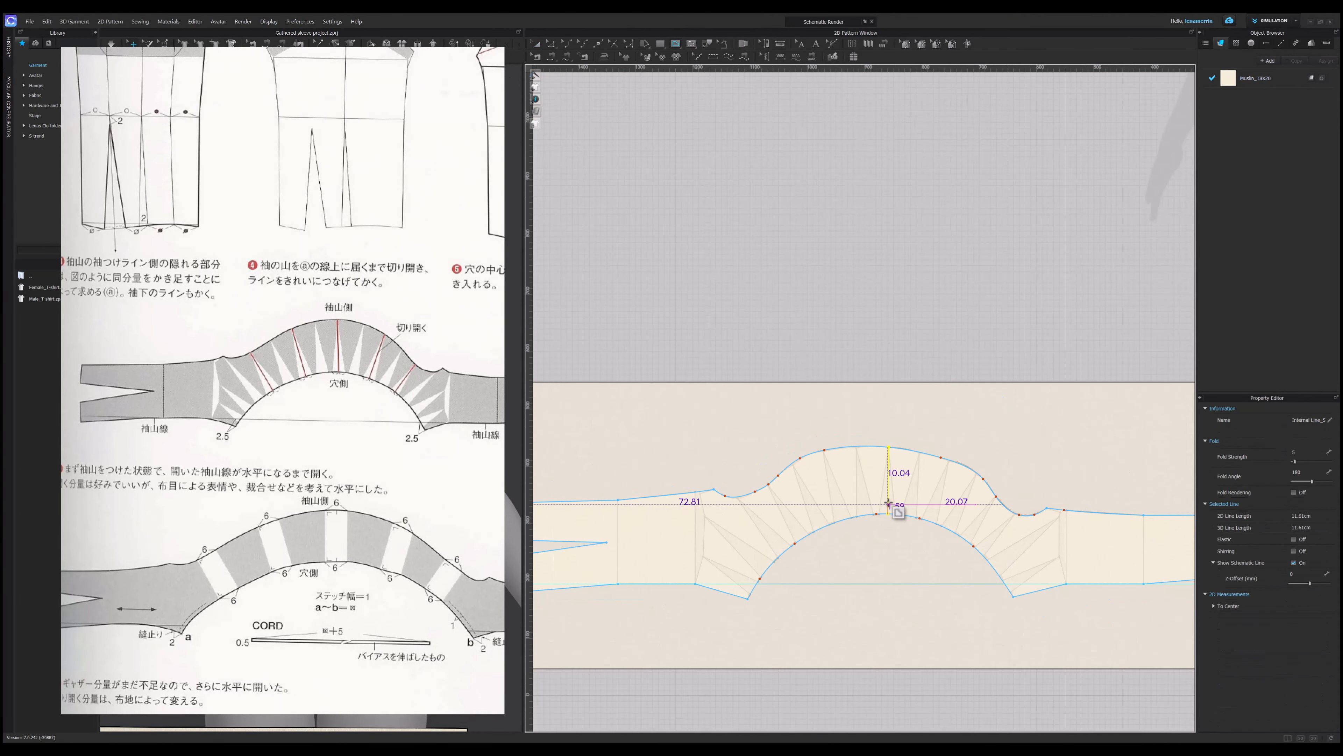
scroll(819, 450, "up", 2)
left_click(820, 450)
scroll(831, 451, "up", 3)
scroll(845, 458, "down", 2)
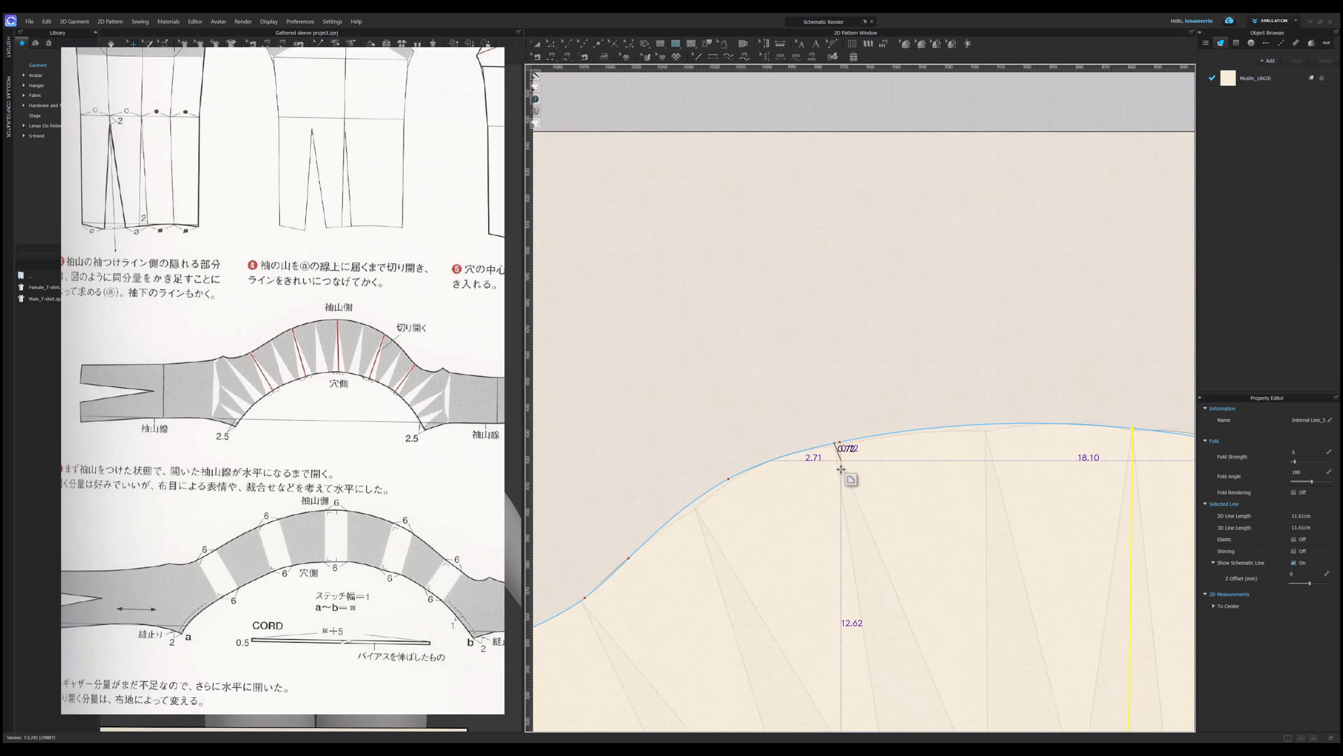
double_click(851, 391)
left_click(595, 276)
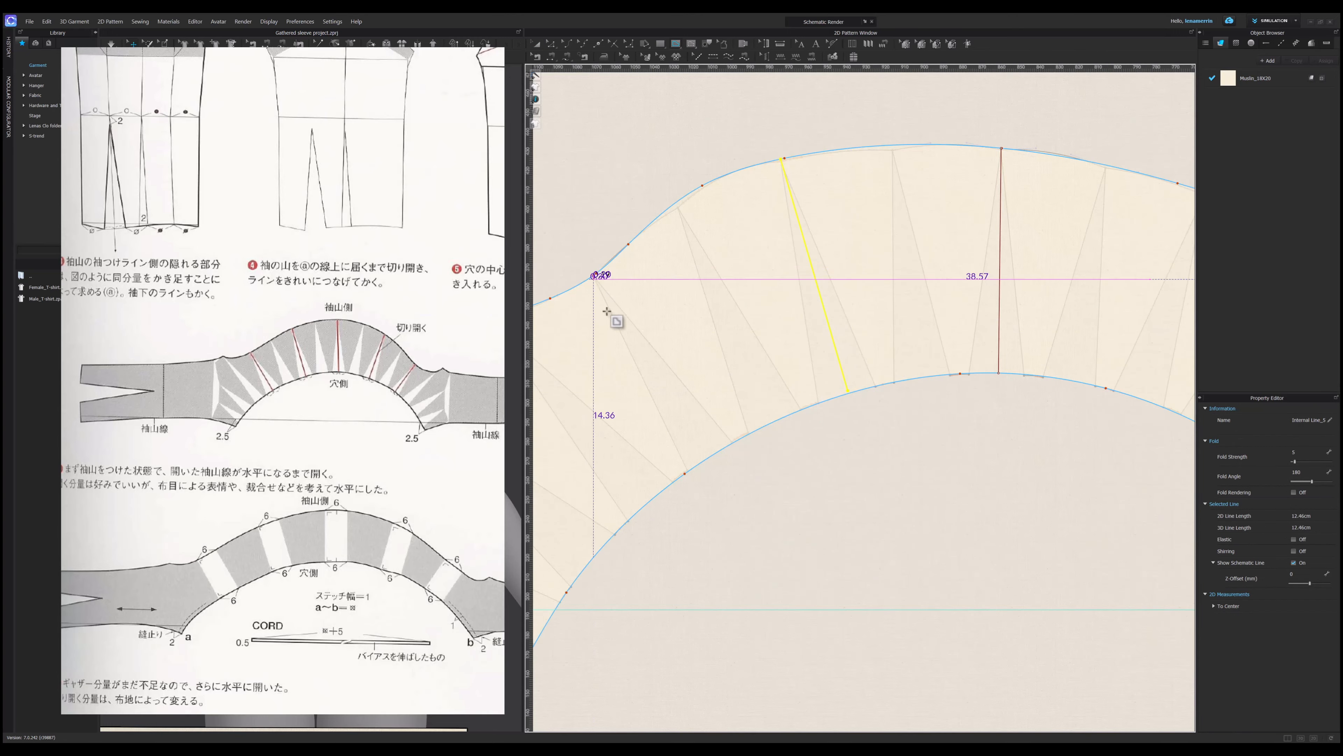
double_click(712, 459)
- Draw two more internal slash lines across the right half of the cap, from the cap edge to the lower curve
scroll(714, 456, "down", 4)
scroll(873, 358, "up", 2)
scroll(874, 358, "up", 2)
left_click(873, 353)
double_click(824, 511)
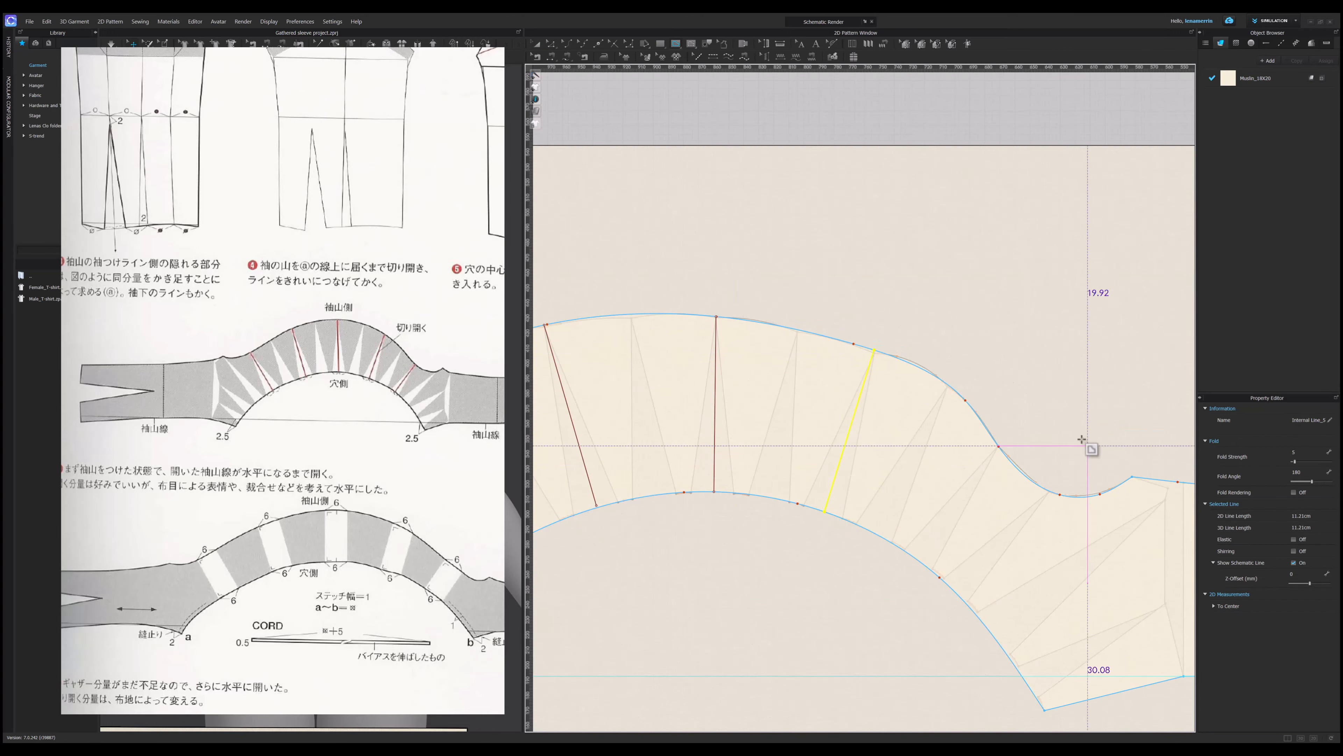
left_click(1000, 447)
double_click(922, 563)
- Move the sleeve piece with its five slash lines off the wedges to below the base rectangle
scroll(968, 491, "down", 5)
scroll(776, 146, "down", 3)
left_click(537, 44)
left_click_drag(793, 348, 801, 501)
left_click(858, 602)
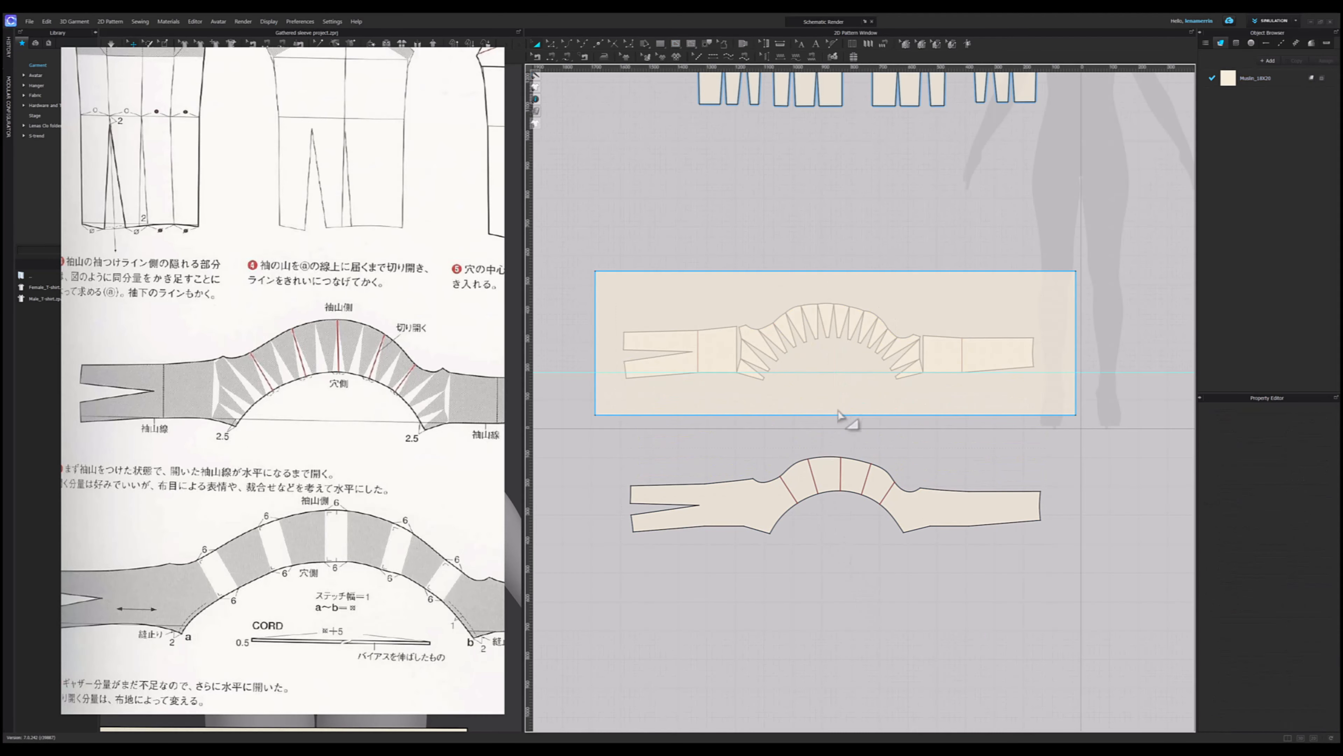
- Rework the sleeve piece's upper edge into a smooth curve between the cap's crest and the rightmost slash line
scroll(825, 569, "up", 2)
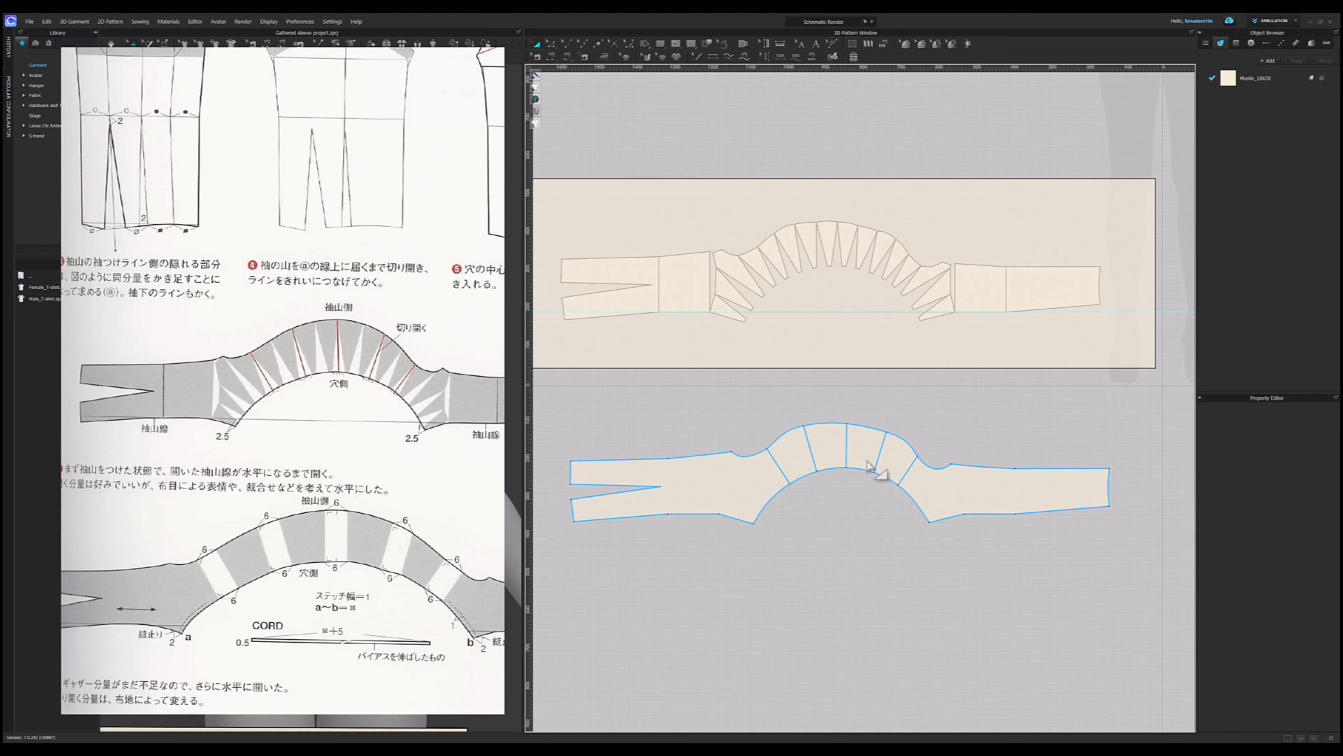
scroll(870, 470, "up", 1)
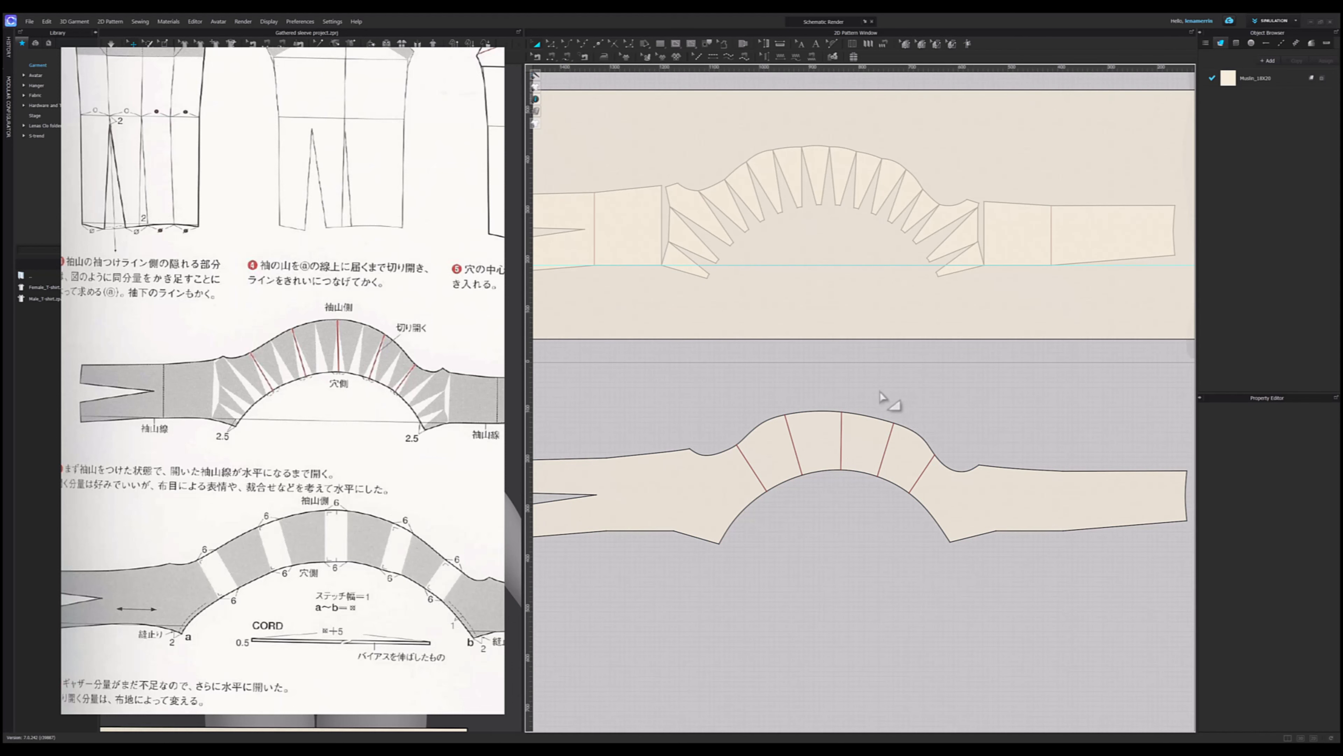
right_click(819, 440)
left_click(831, 432)
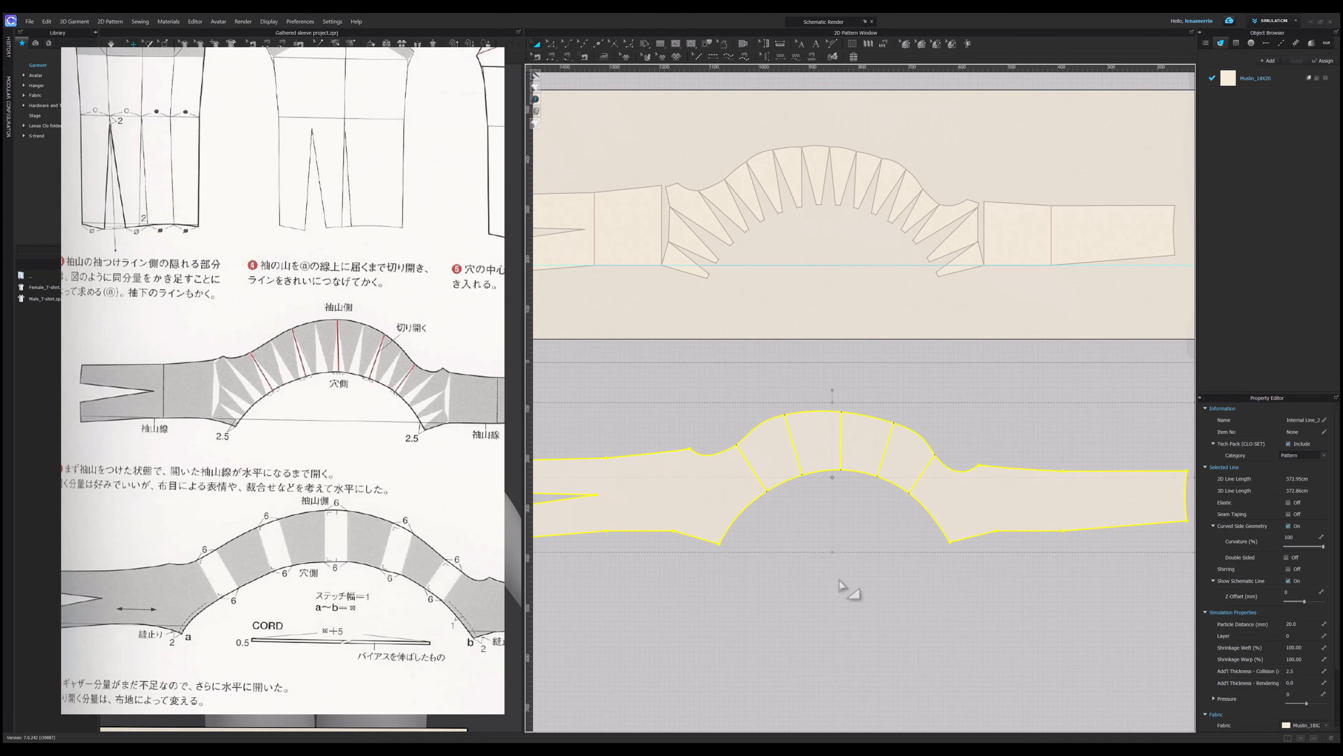
left_click(841, 583)
left_click(928, 444)
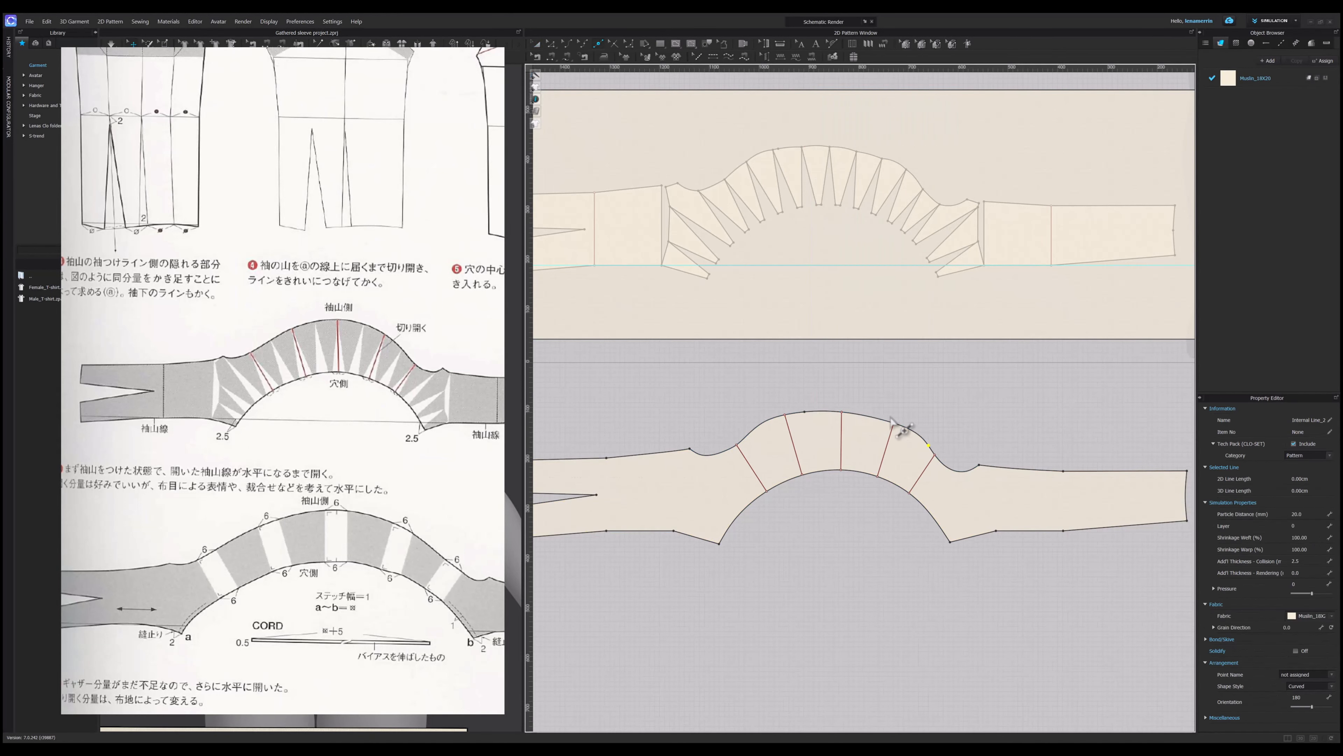
left_click(808, 411)
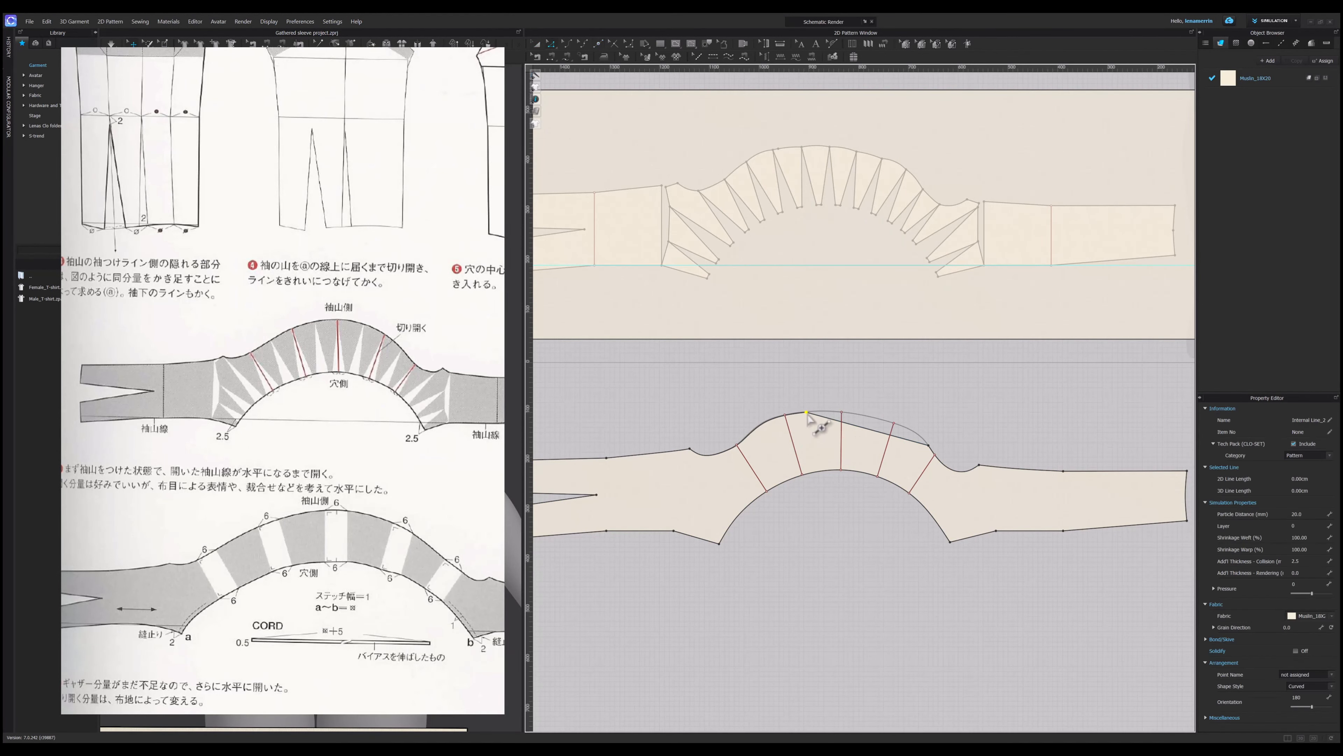
scroll(777, 439, "up", 2)
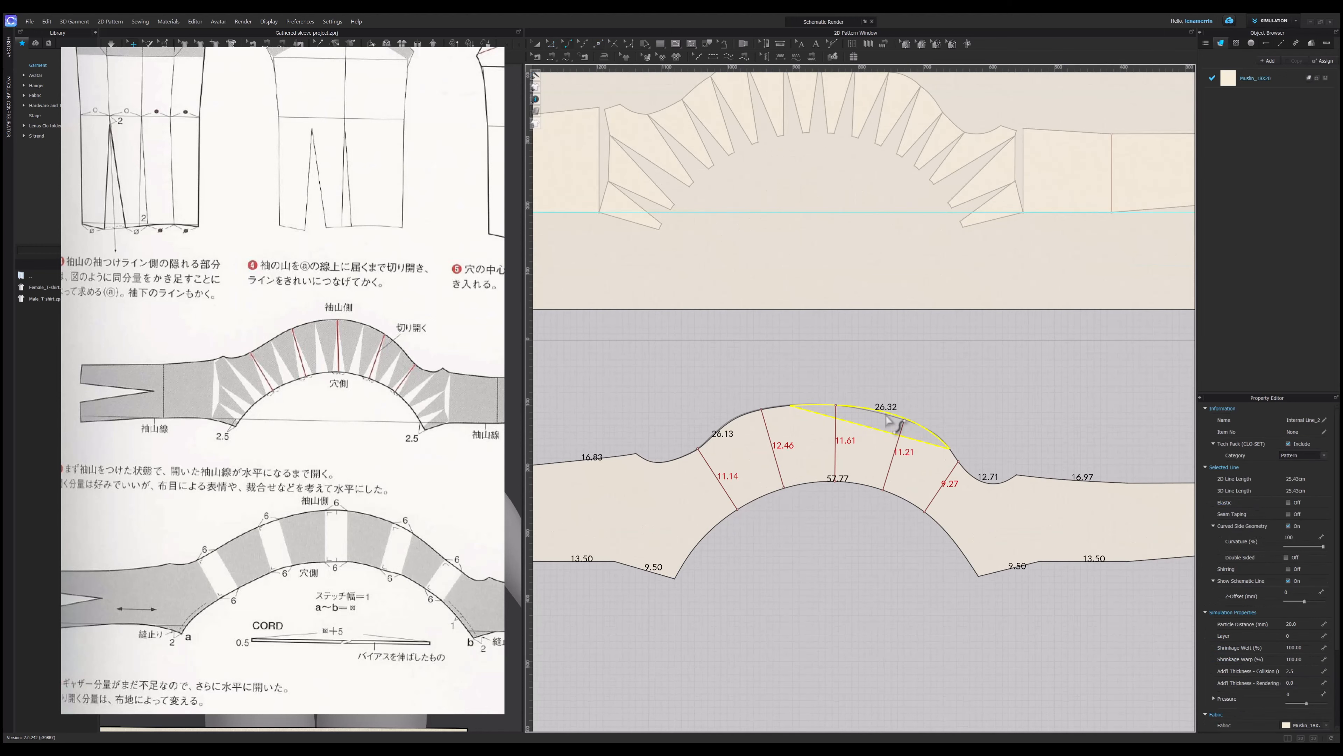
left_click(872, 585)
scroll(750, 384, "down", 1)
right_click(832, 506)
left_click(873, 595)
- Delete the reference line from the sleeve piece
key("a")
right_click(882, 452)
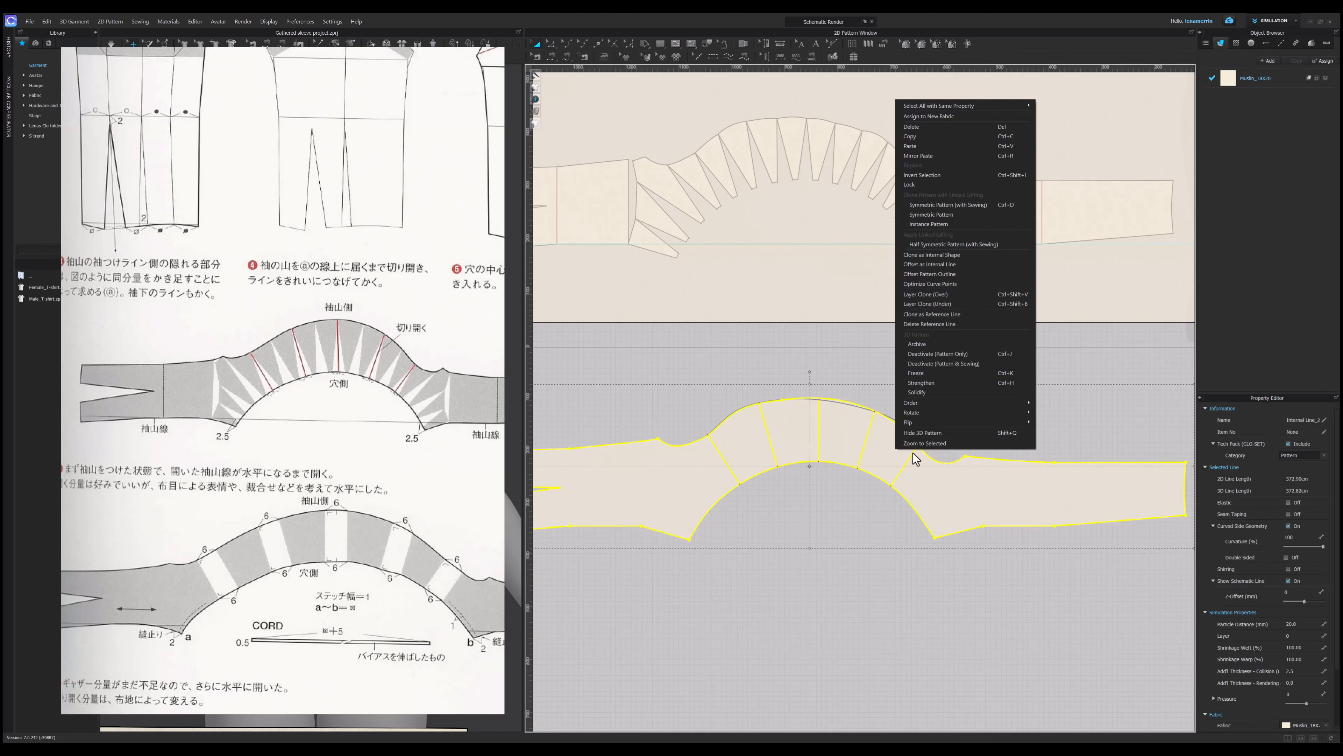
left_click(936, 326)
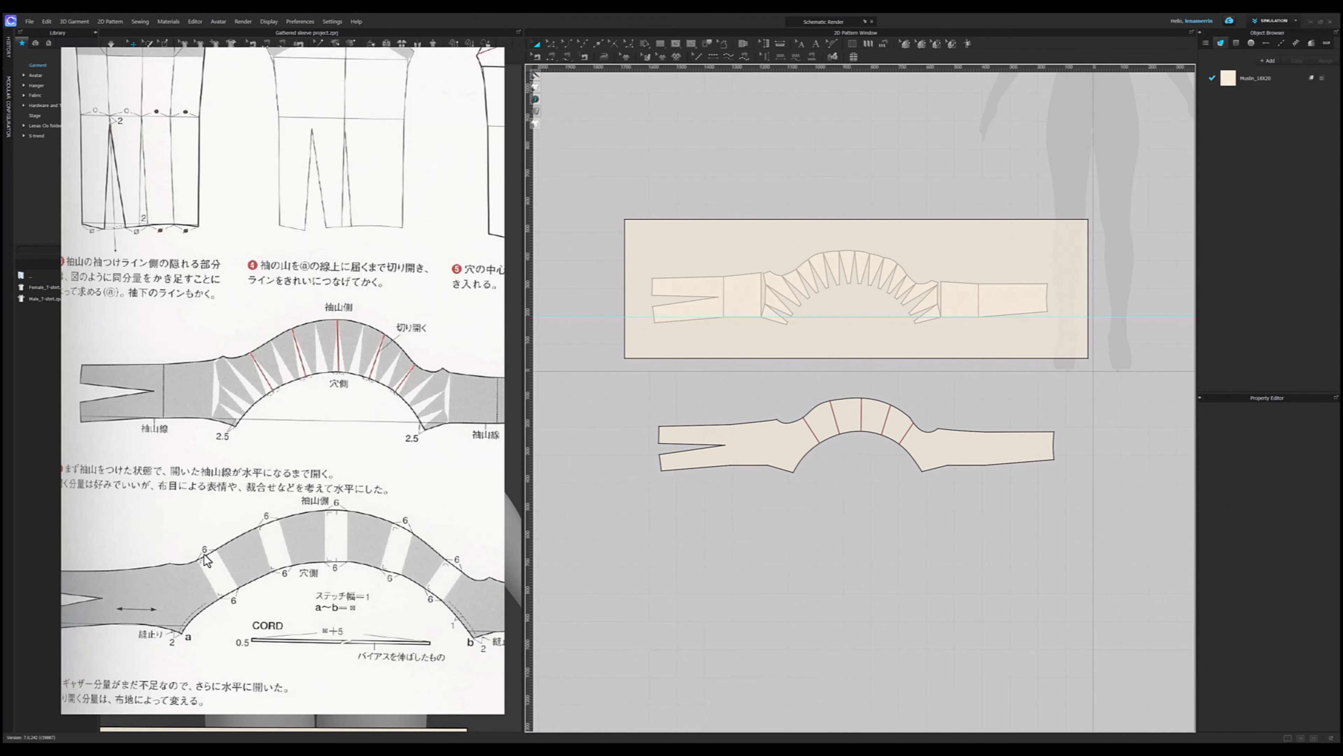
- Cut the sleeve piece apart along all five slash lines across the cap
scroll(844, 454, "up", 1)
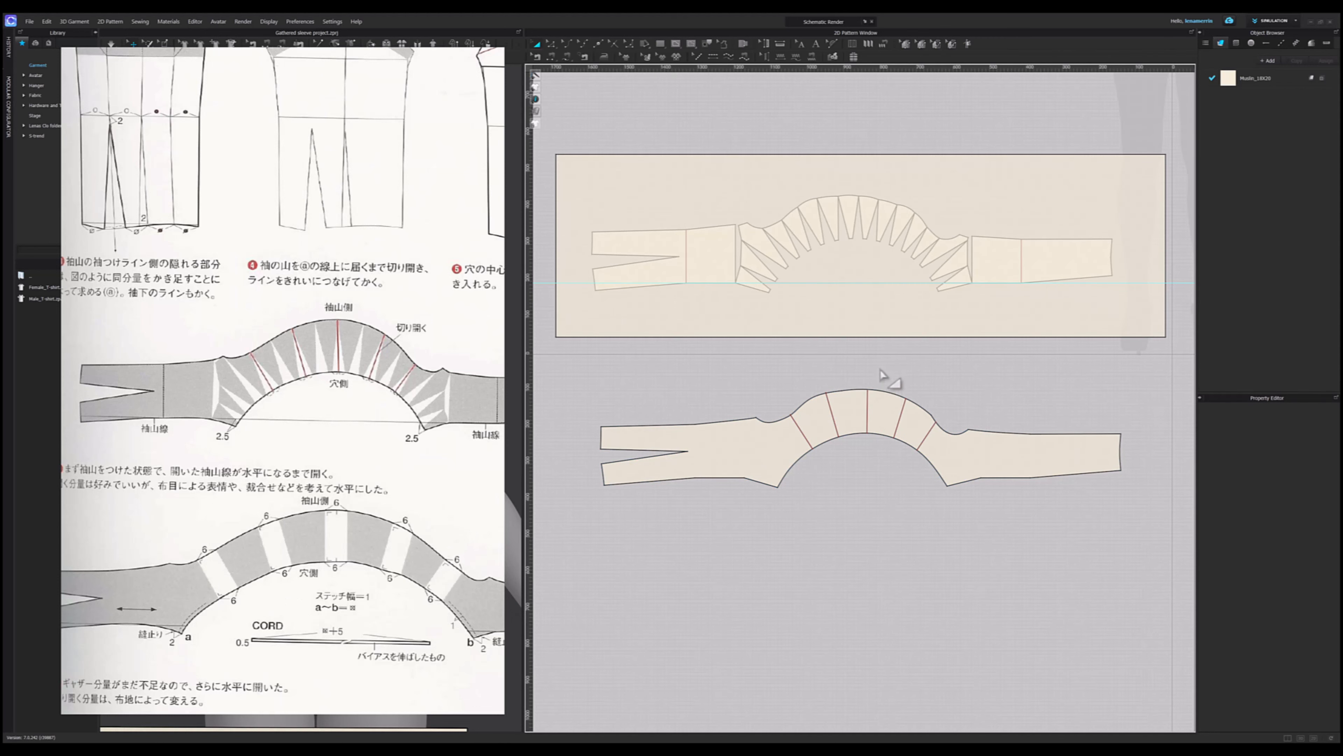
scroll(880, 368, "up", 2)
left_click_drag(716, 373, 1010, 565)
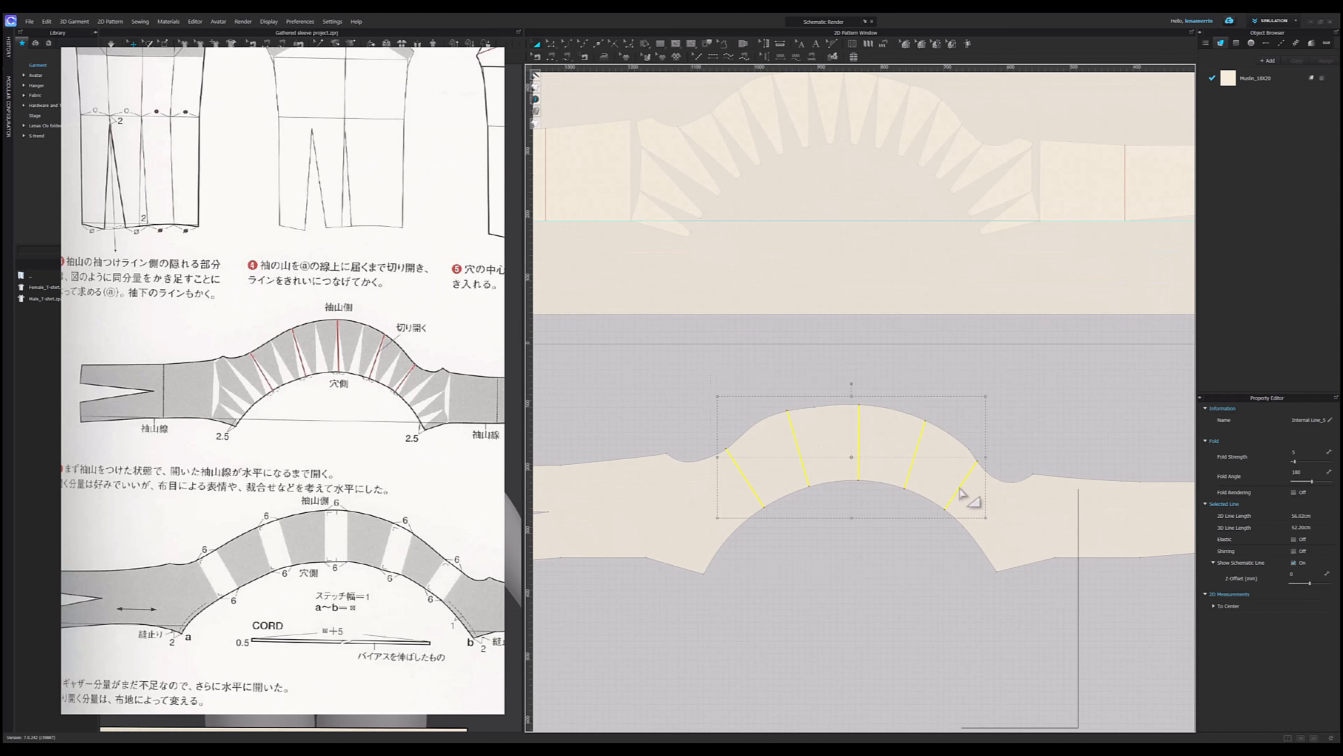
right_click(961, 493)
left_click(981, 609)
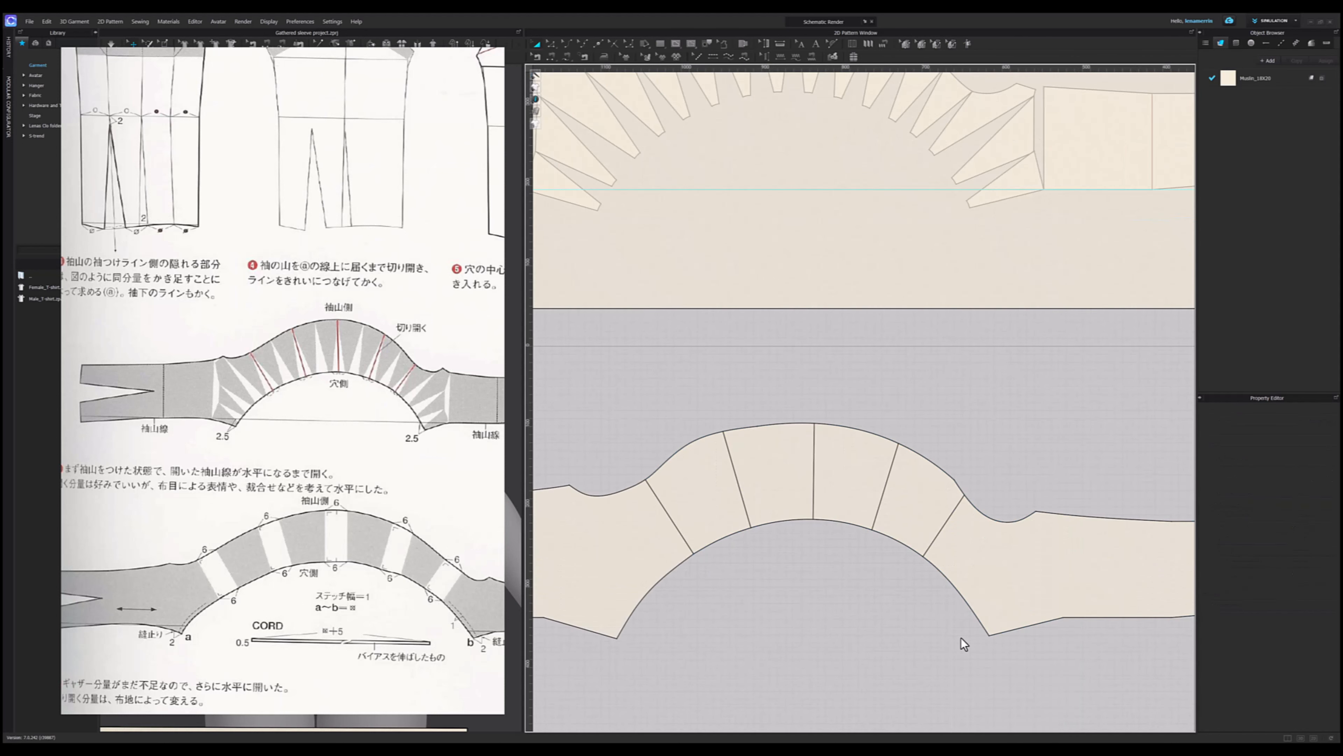
- Move the three pieces left of the cap's centre cut 6 cm horizontally away from the right half
scroll(854, 614, "down", 2)
scroll(880, 709, "up", 2)
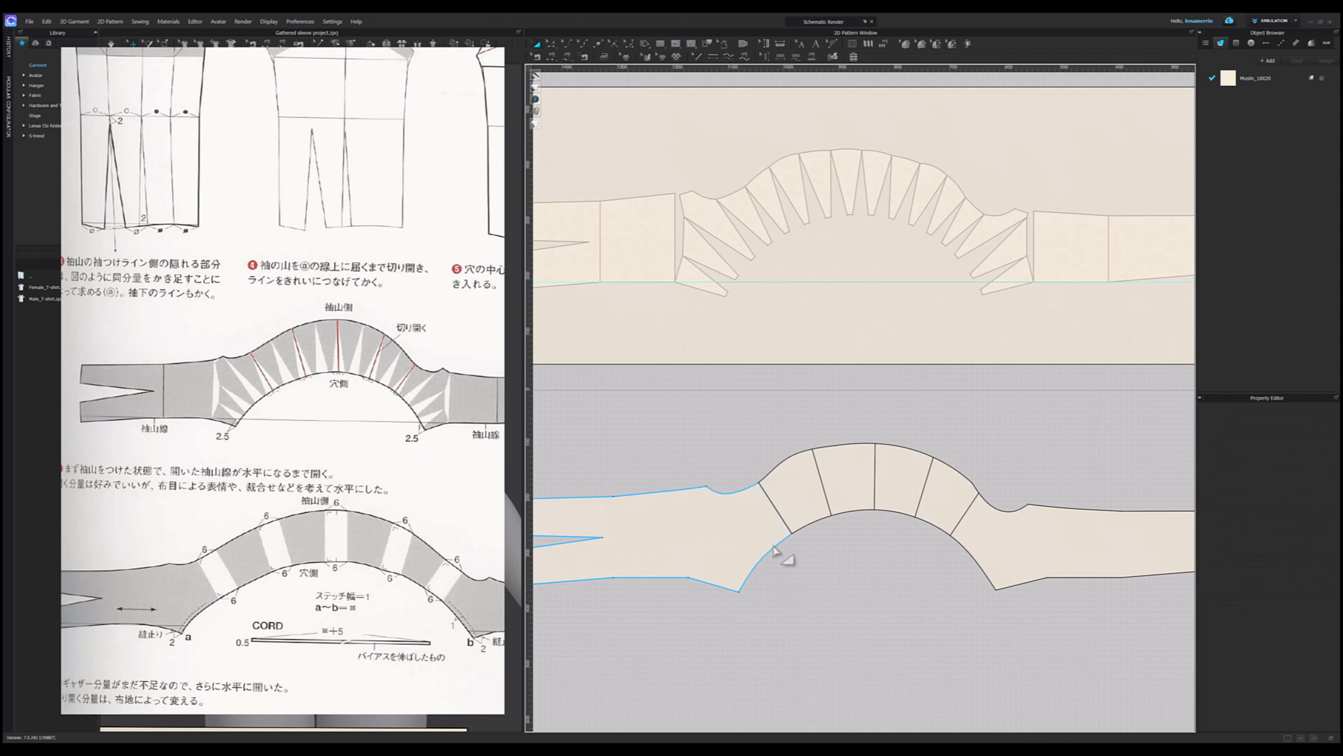
scroll(785, 556, "down", 2)
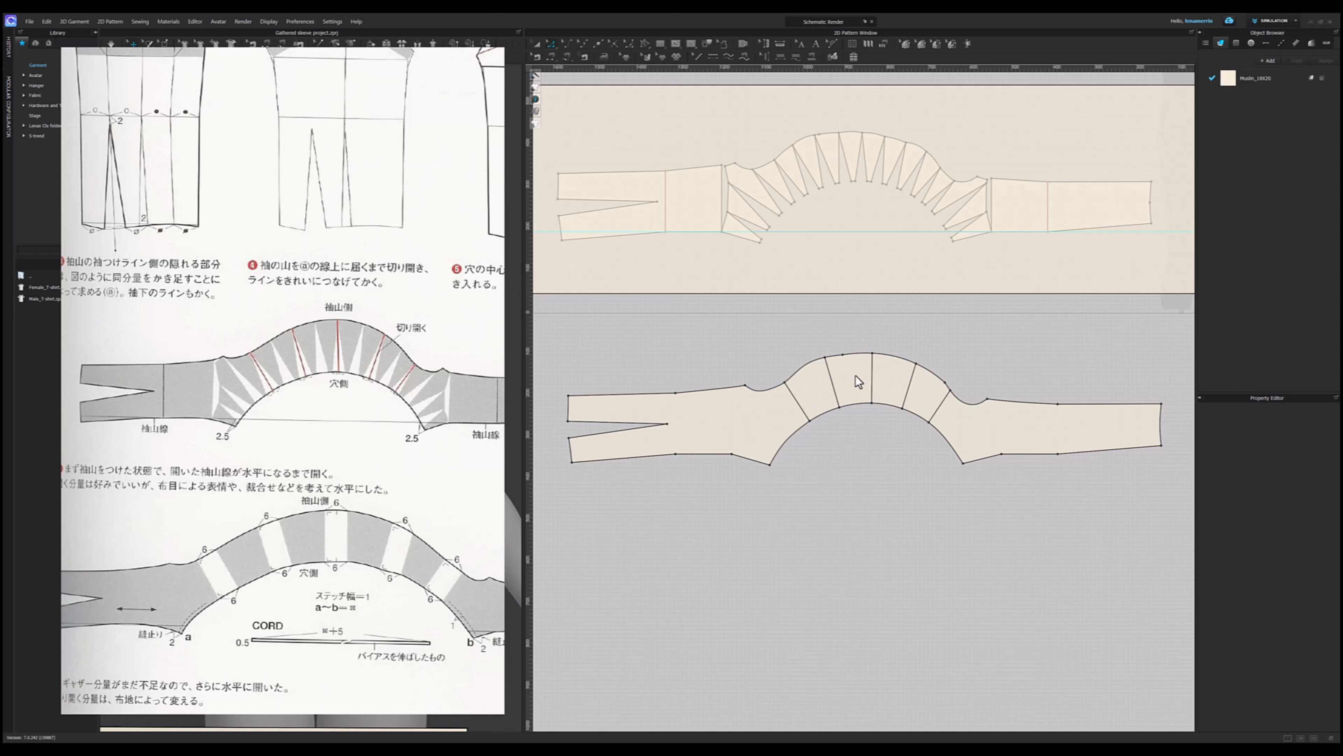
left_click_drag(558, 342, 886, 503)
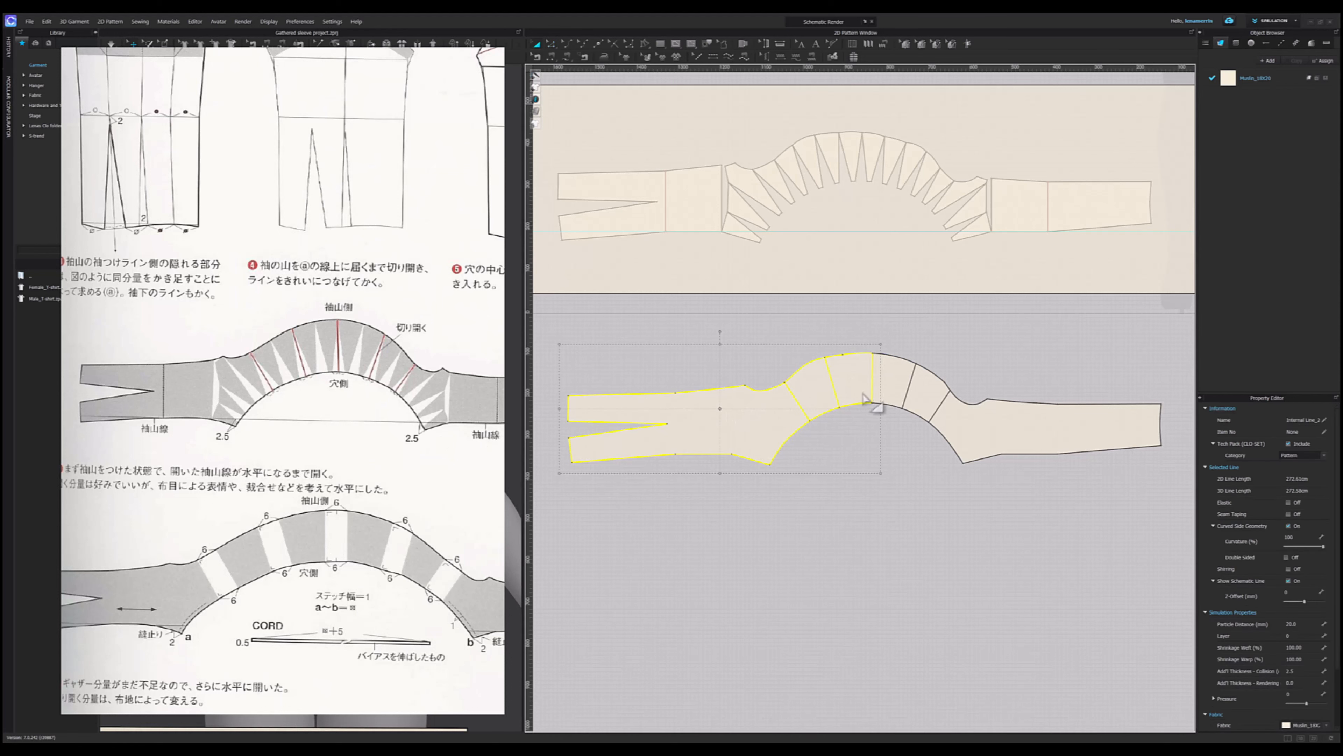
right_click_drag(866, 397, 849, 389)
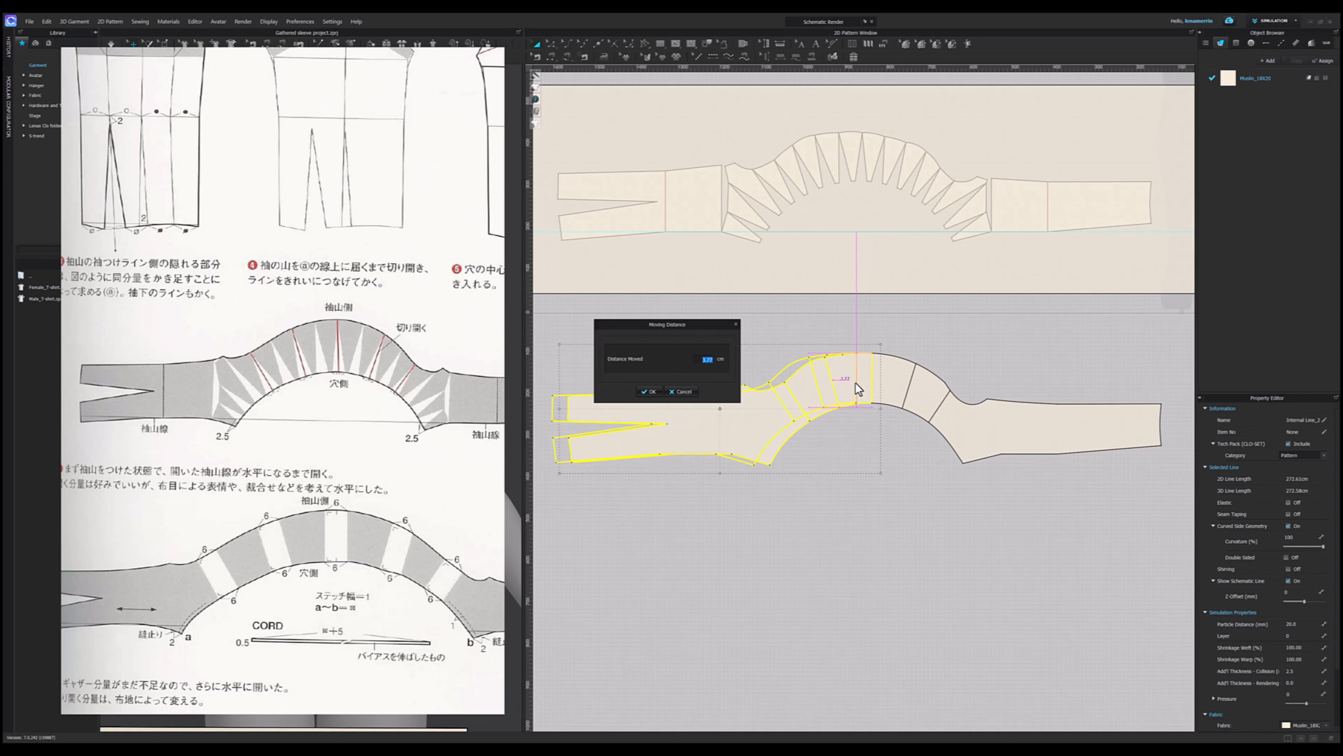
type("5")
key("Return")
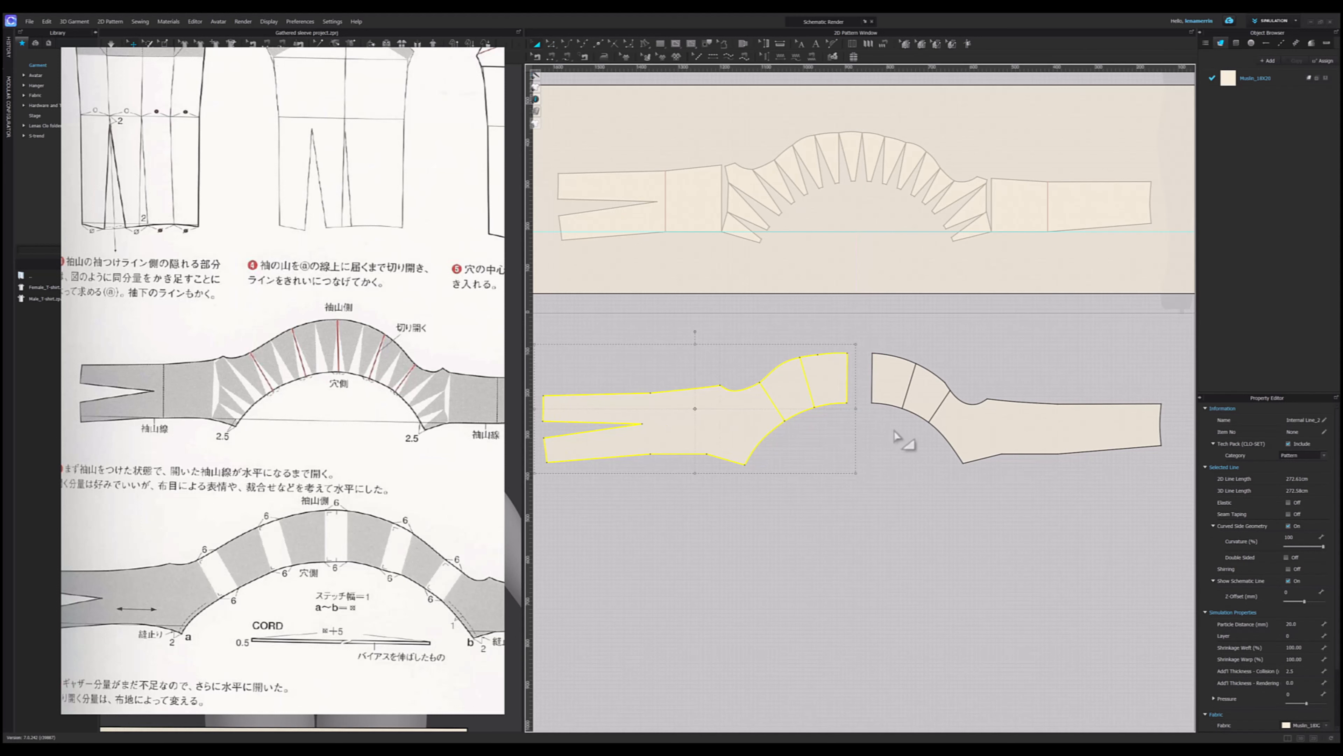
- Move the two outer pieces of the sleeve's left half diagonally down and away from the piece beside the cap's centre cut
scroll(899, 439, "down", 3)
scroll(754, 461, "up", 3)
scroll(1007, 434, "up", 1)
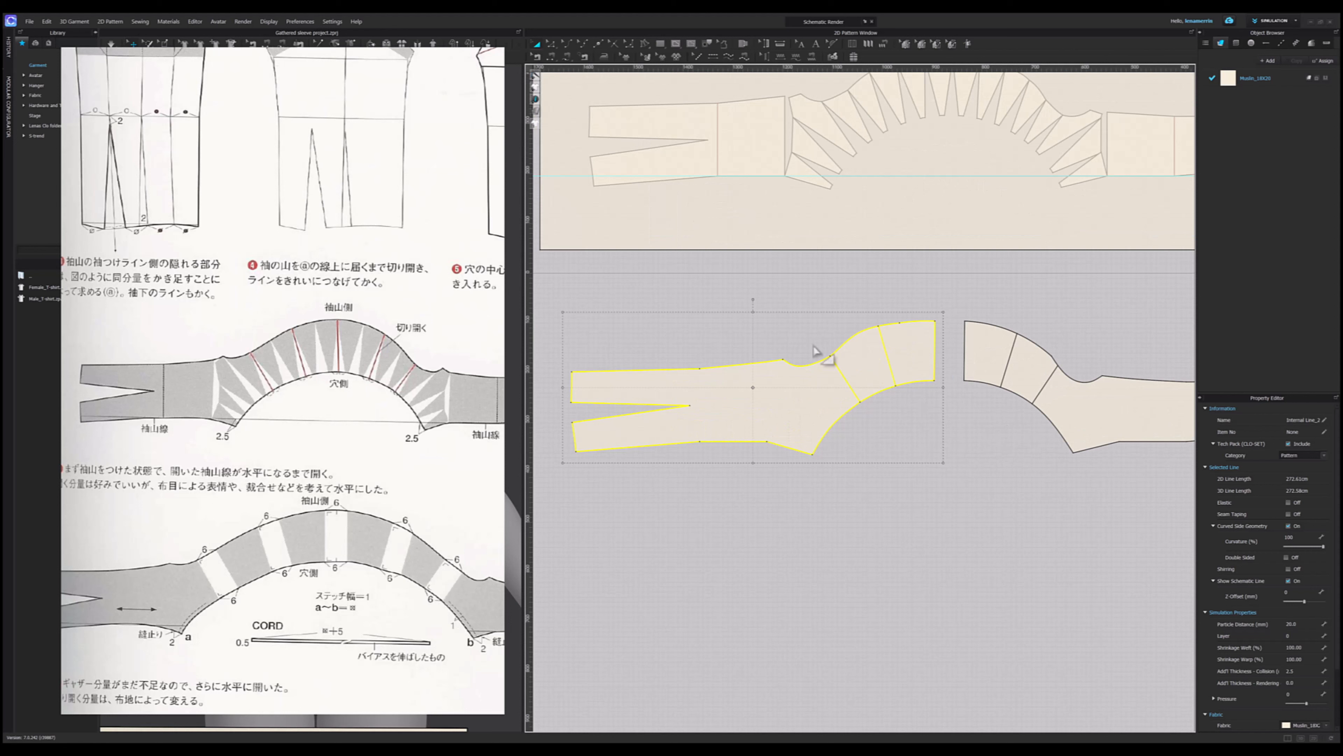
left_click(867, 371)
left_click(822, 402, "shift")
left_click_drag(832, 399, 764, 423)
left_click(902, 448)
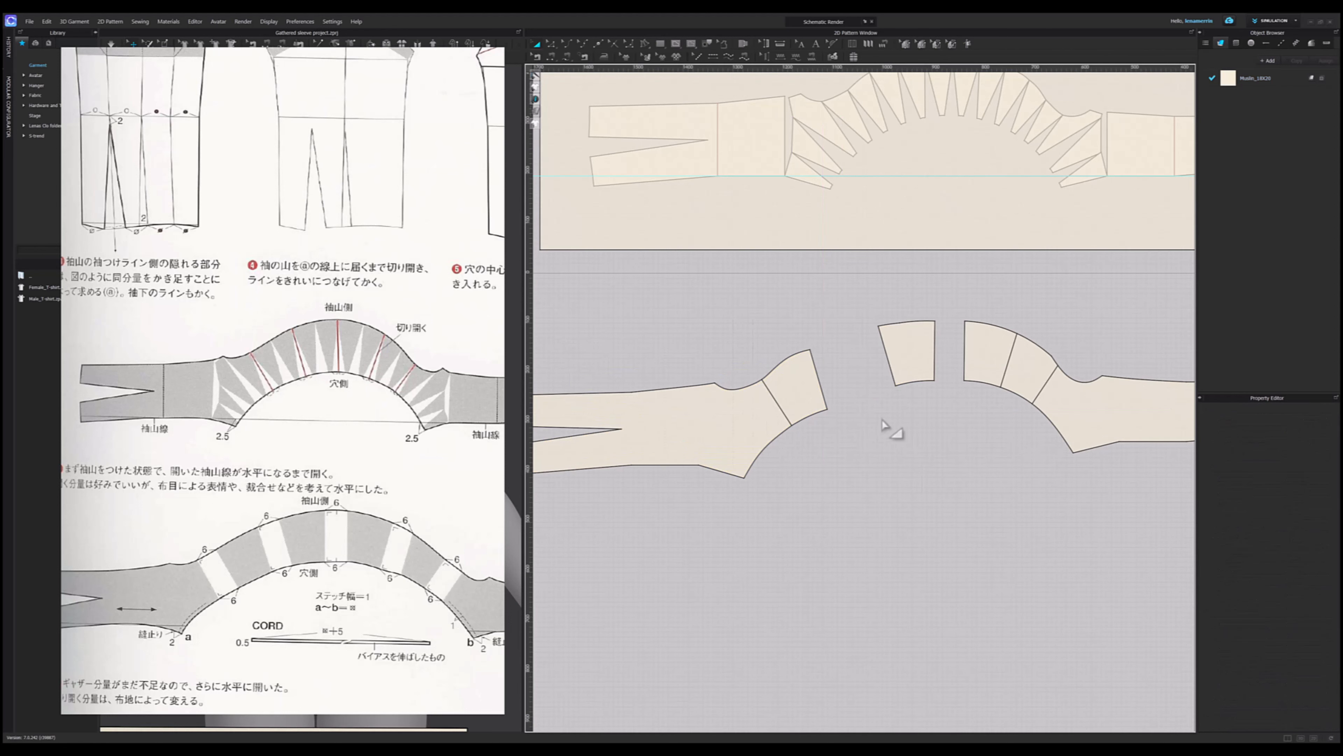
- Extend the outer slash edge of the cap piece just left of the centre cut by 6 cm with Offset Pattern Outline
right_click(888, 360)
left_click(930, 462)
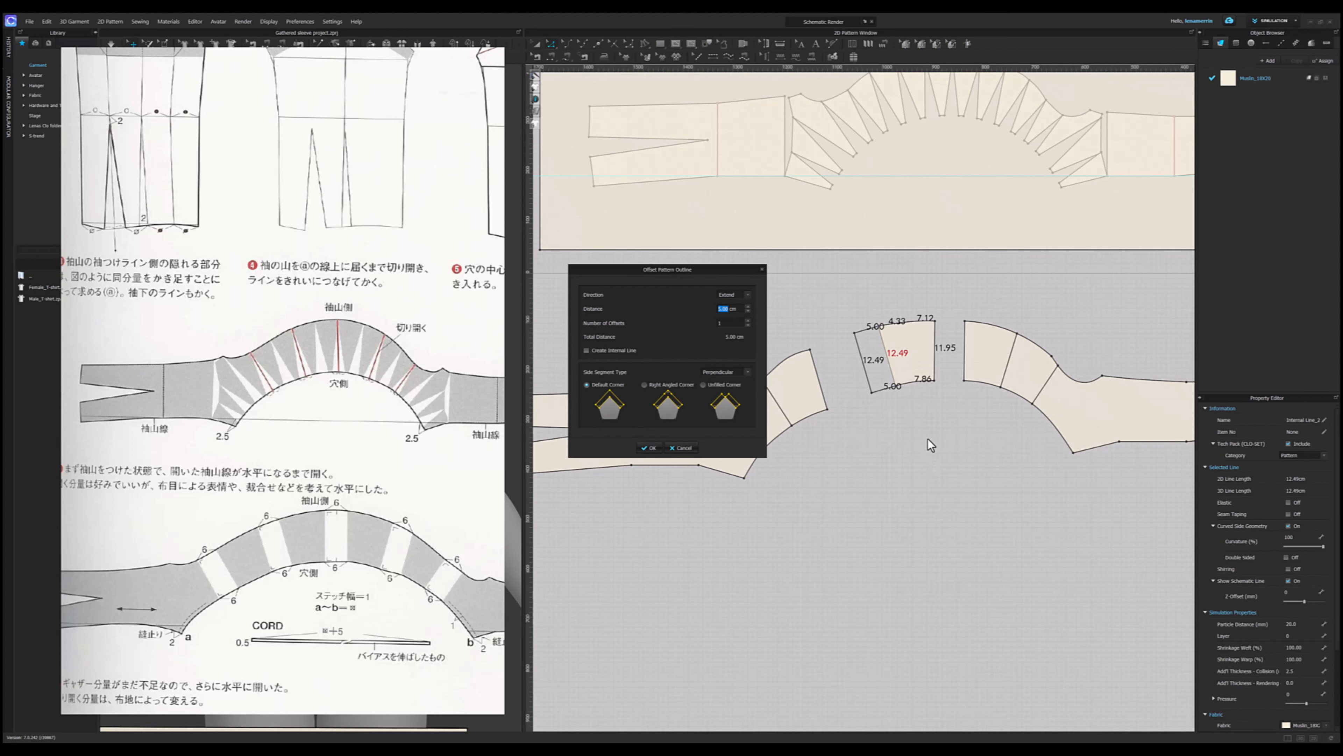
type("6")
key("Return")
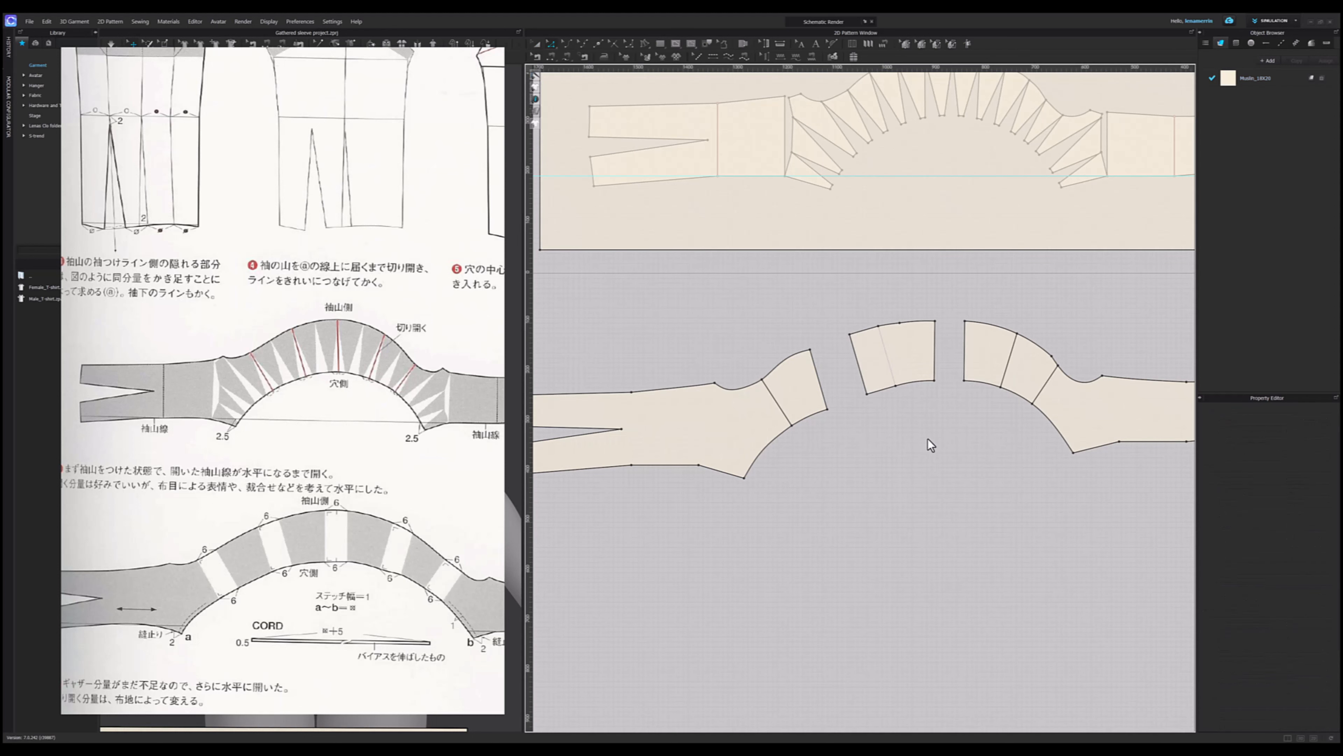
- Move the left sleeve-end piece away from the small cap piece and extend that cap piece's facing edge by 6 cm
key("a")
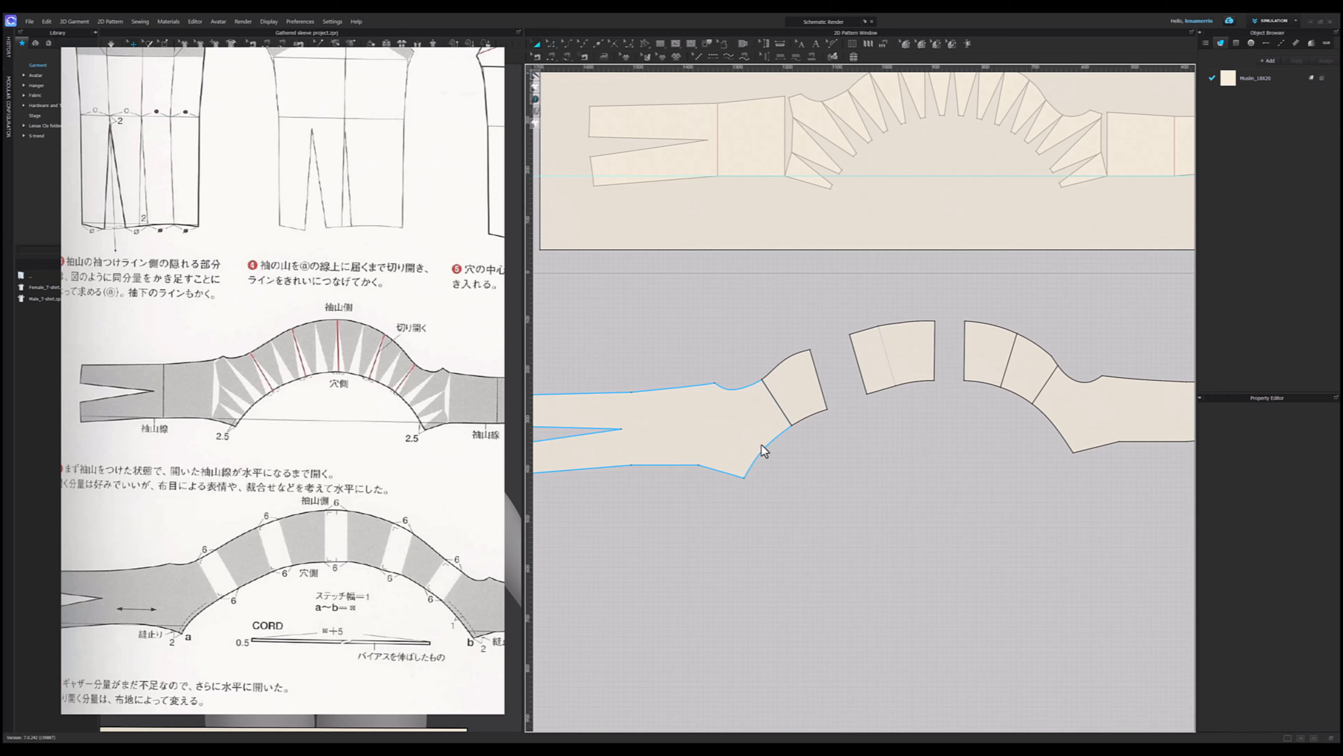
left_click_drag(766, 428, 733, 454)
left_click(868, 475)
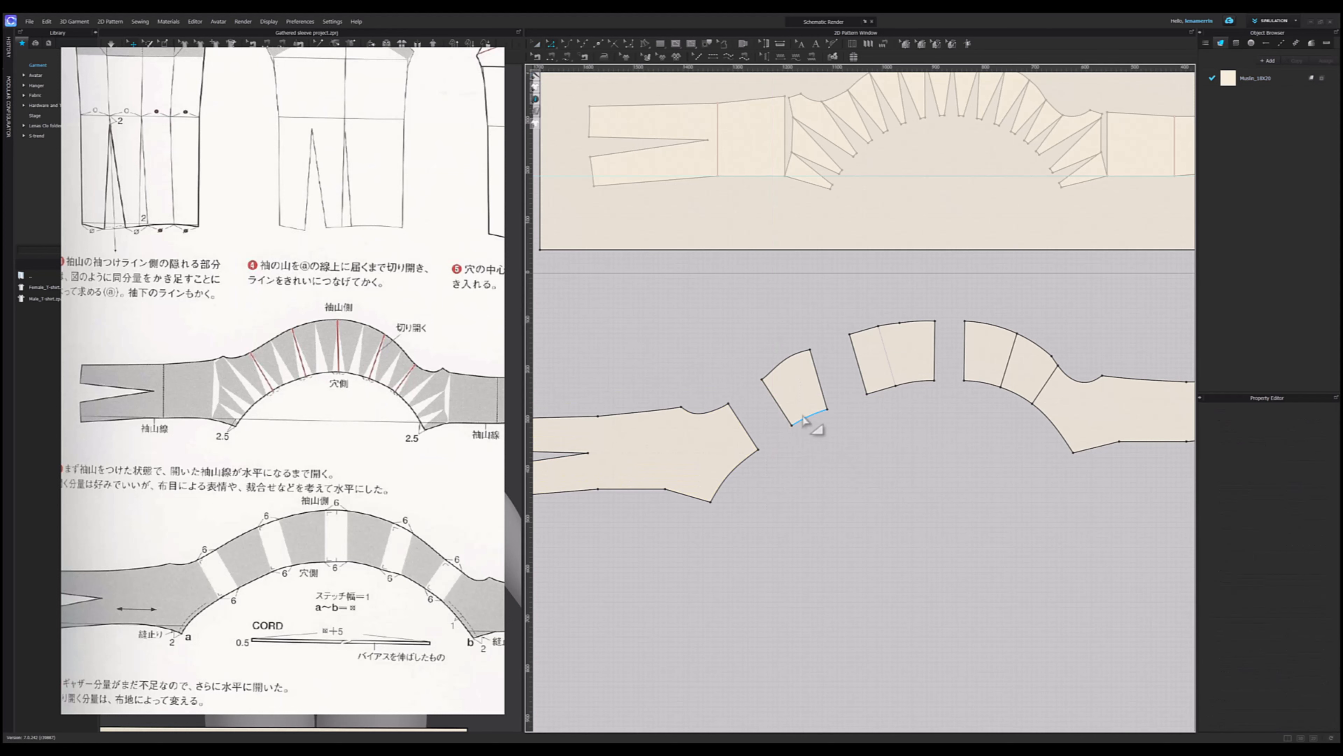
right_click(784, 414)
left_click(832, 503)
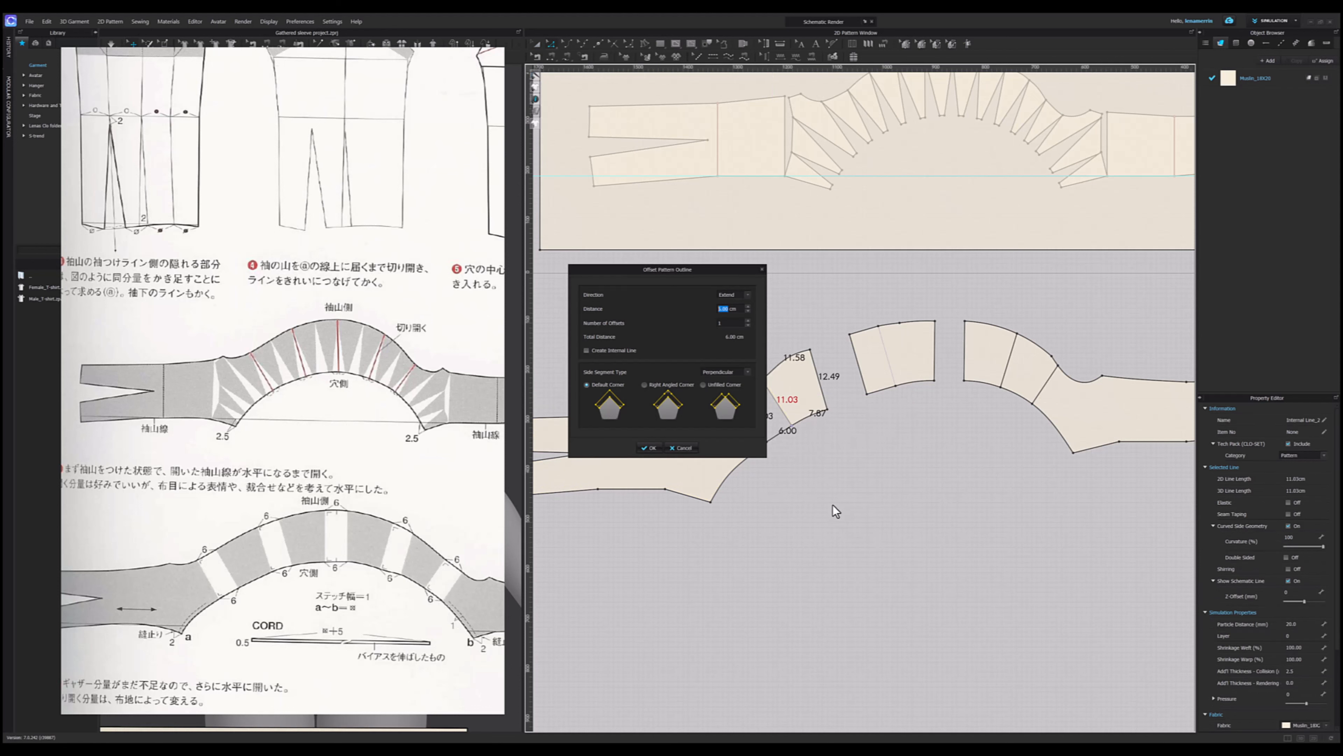
left_click_drag(718, 269, 644, 280)
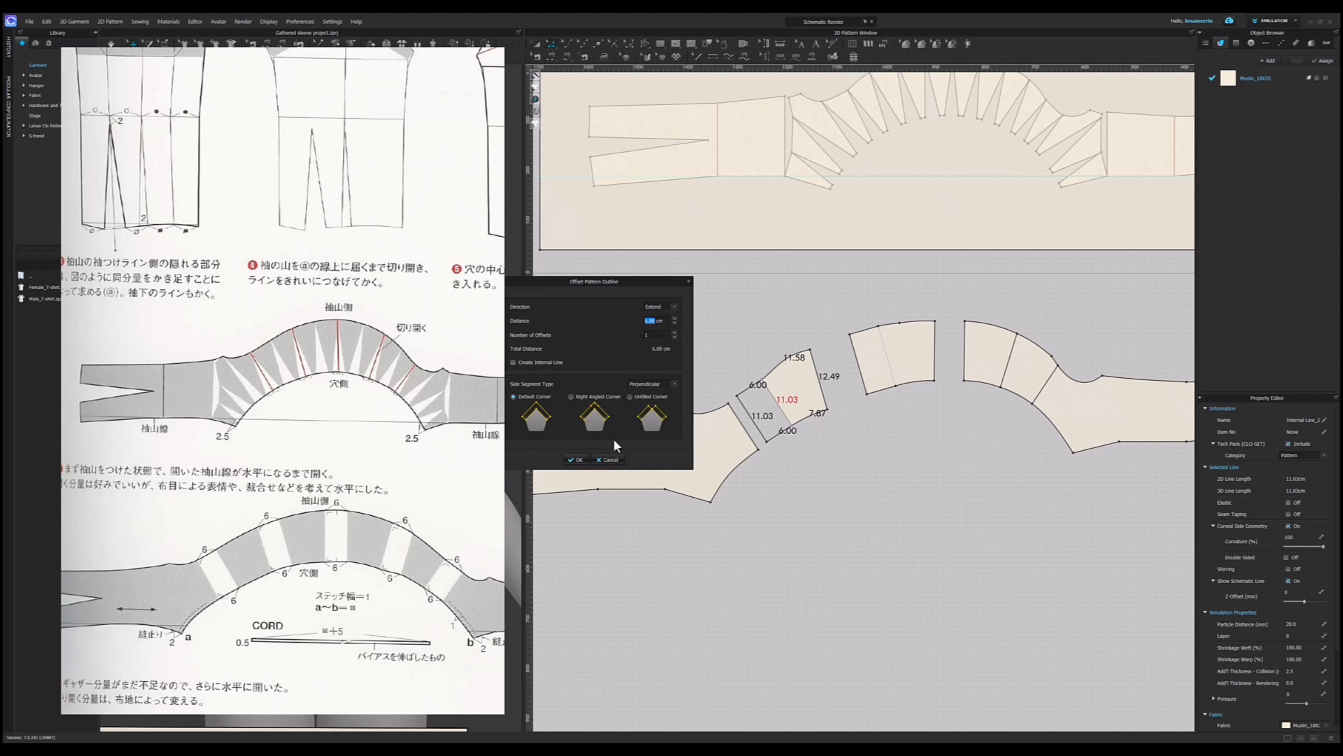
left_click(572, 460)
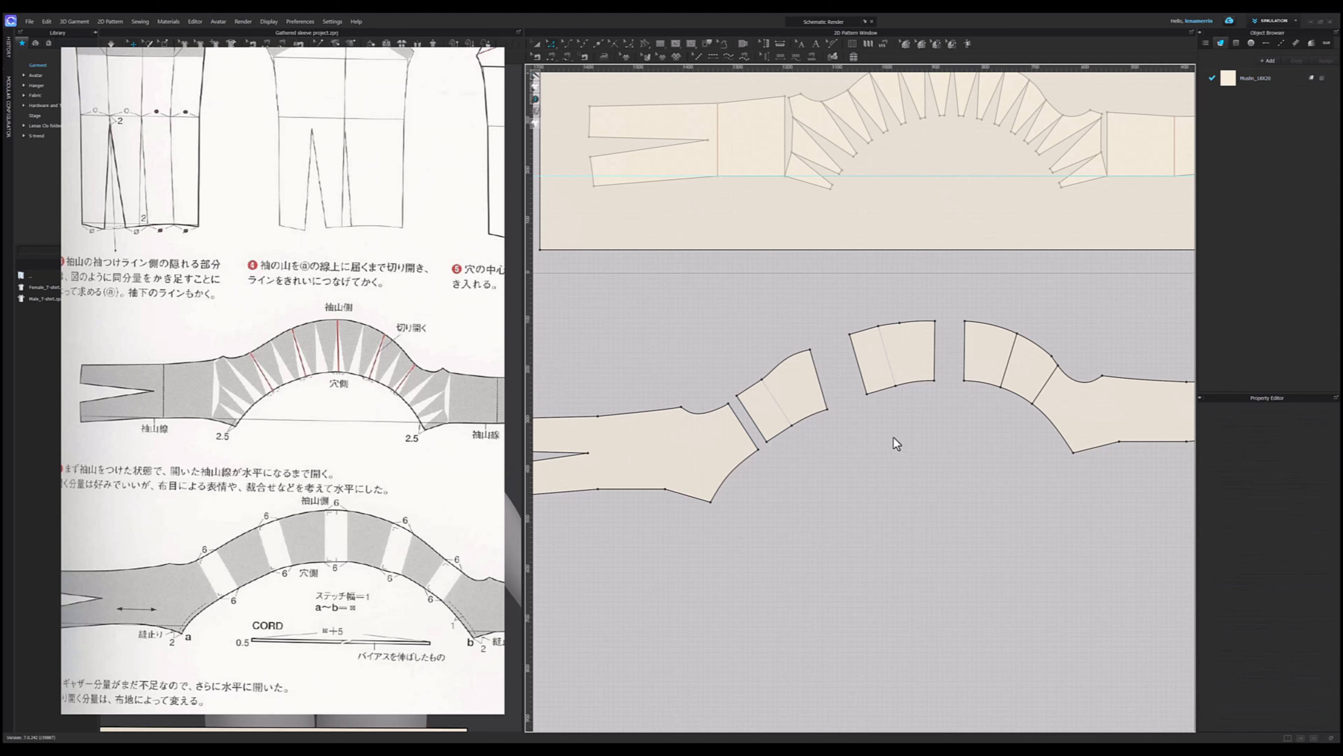
- Merge the left half's three pieces into one pattern along their facing slash edges
left_click(824, 390)
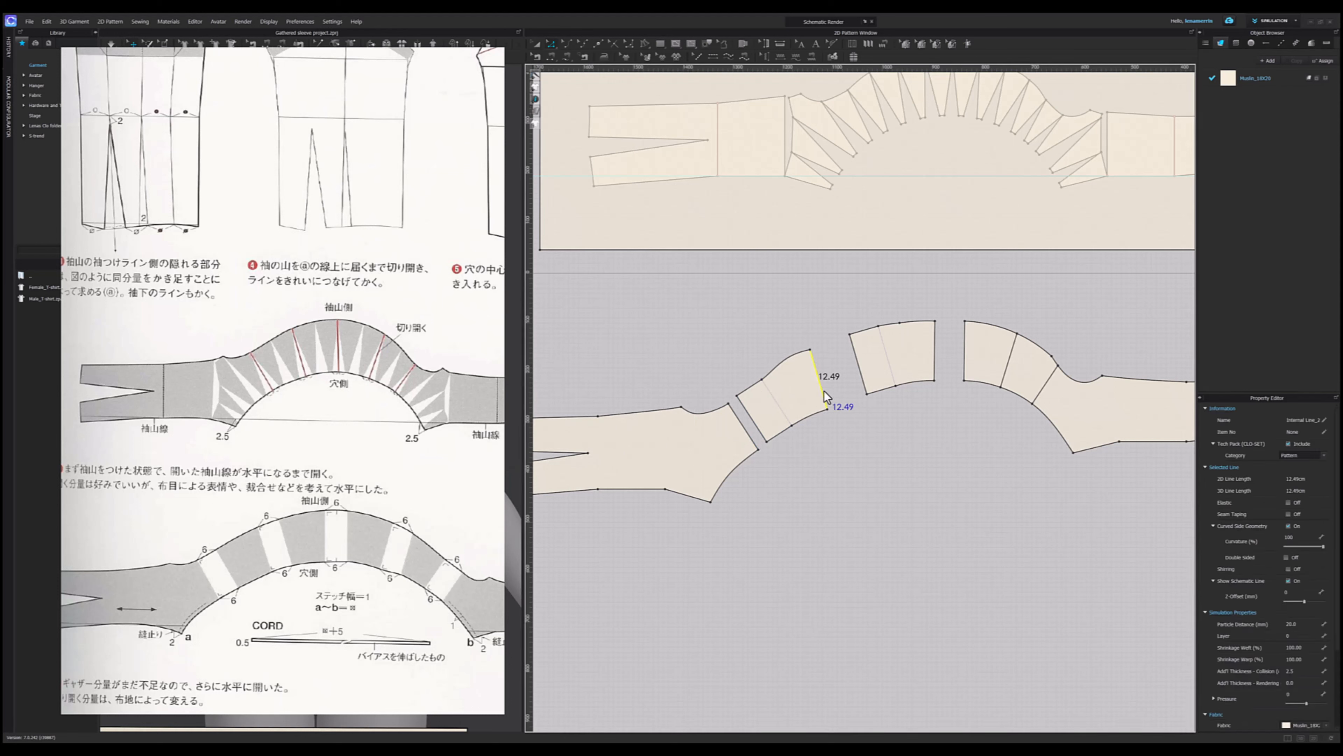
left_click(863, 383, "shift")
right_click(864, 386)
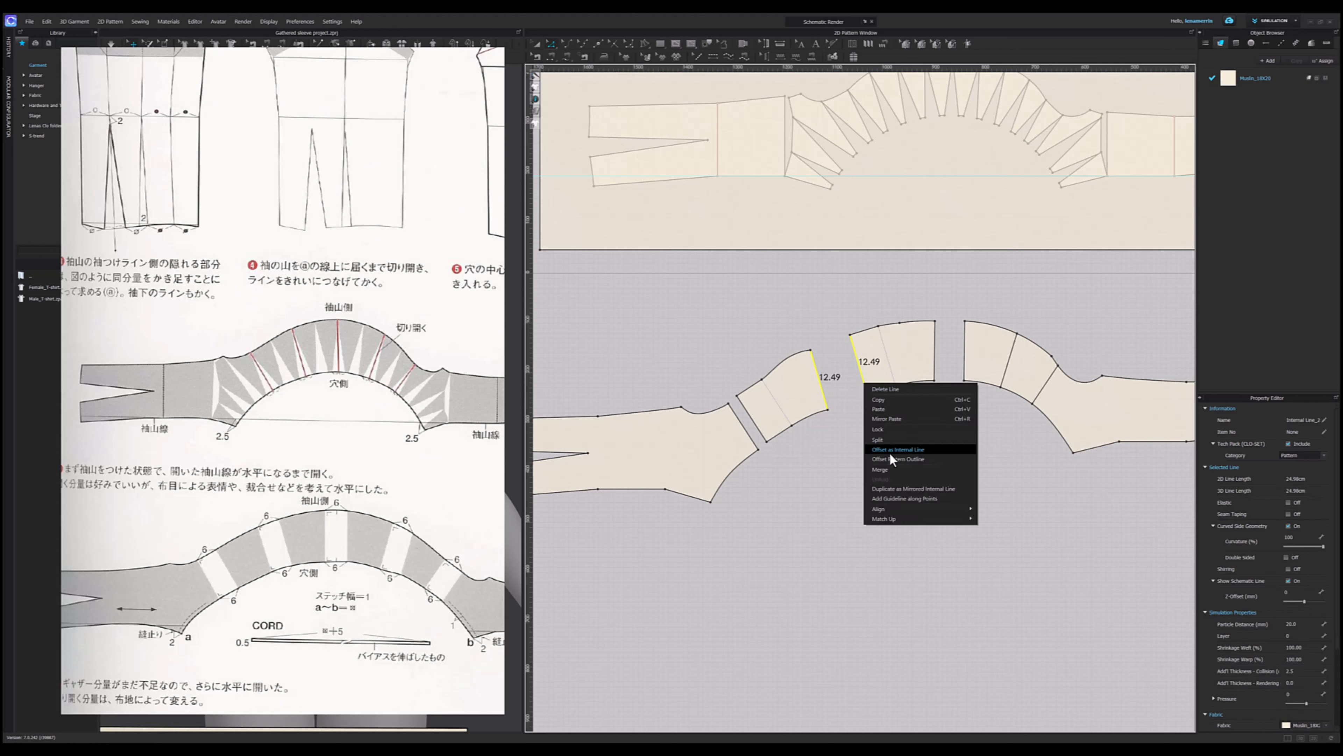
left_click(892, 470)
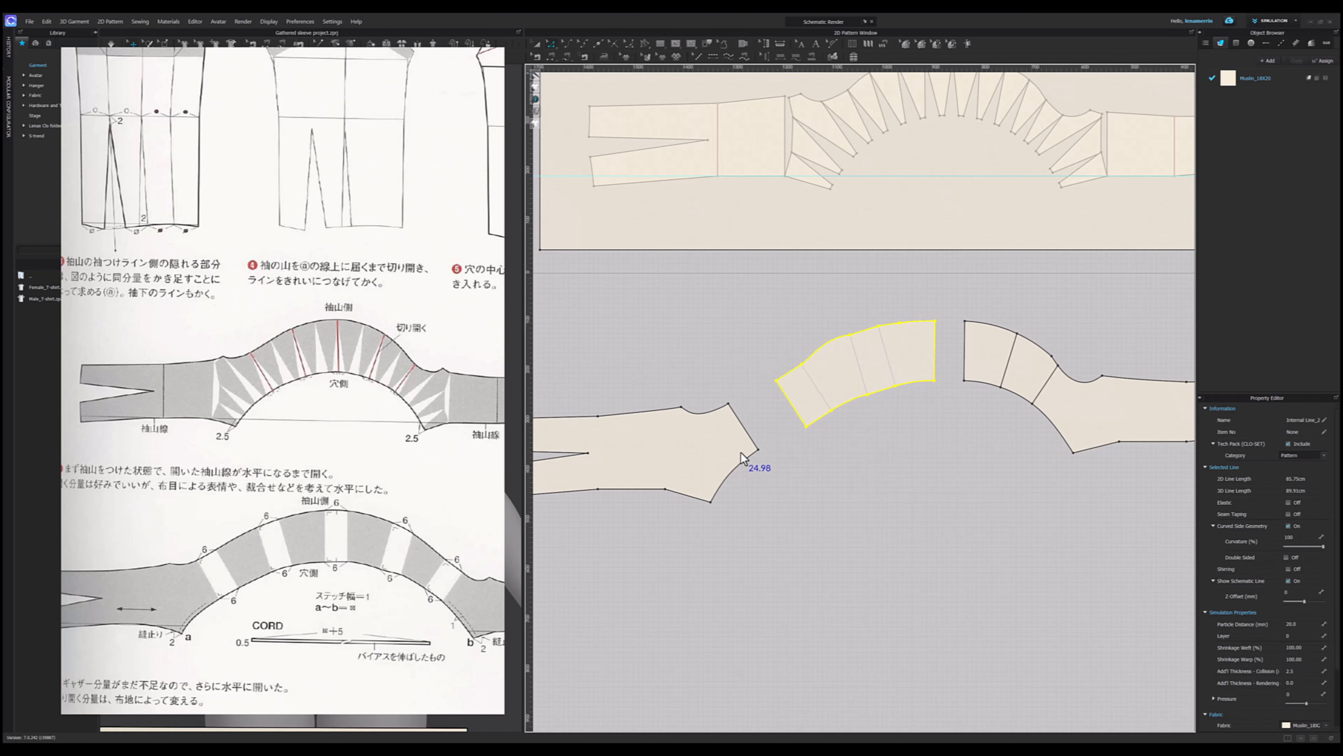
left_click(763, 438)
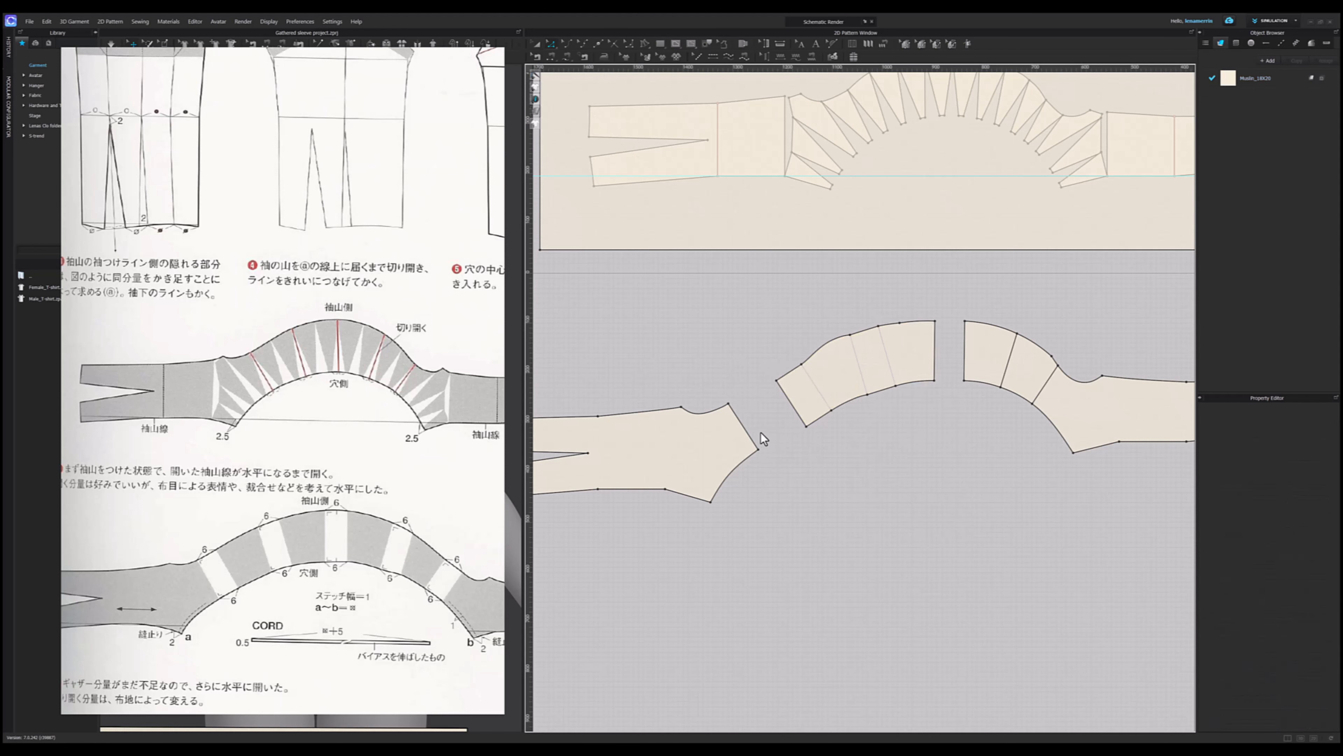
right_click(801, 418)
left_click(827, 503)
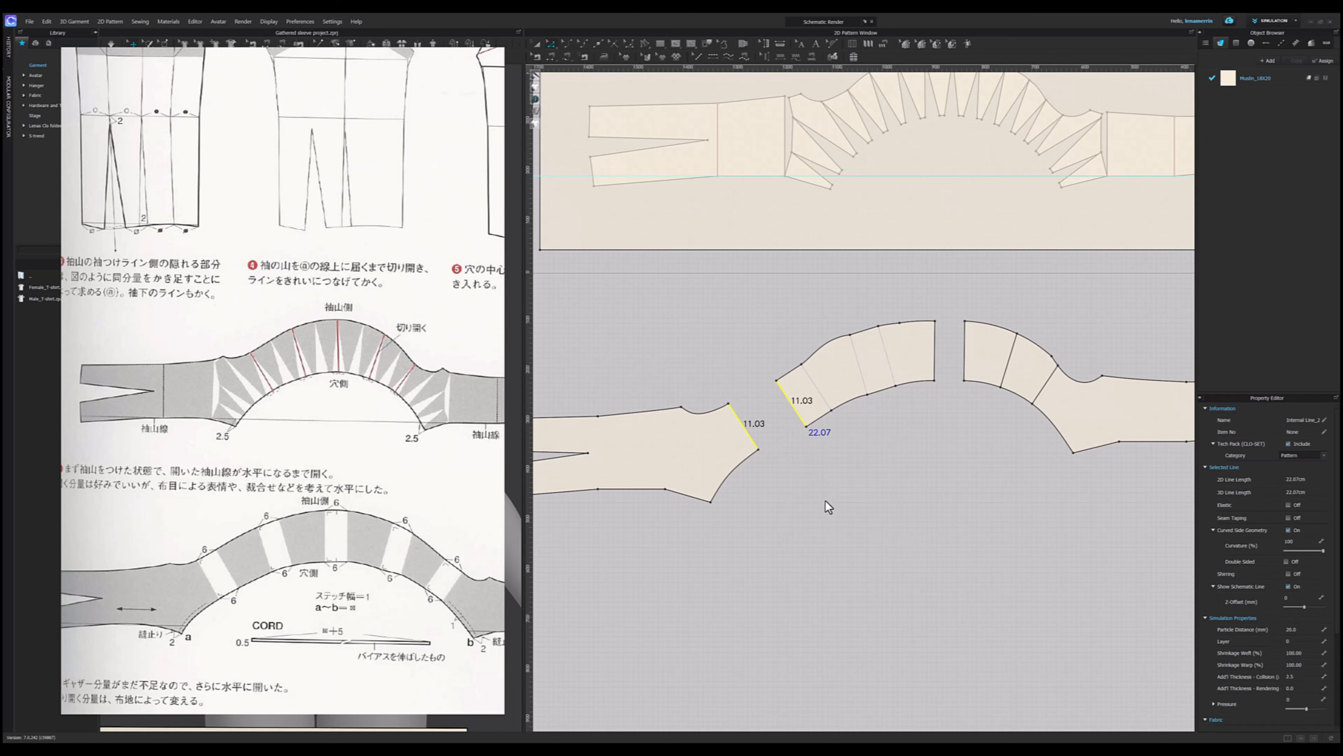
scroll(1000, 325, "up", 2)
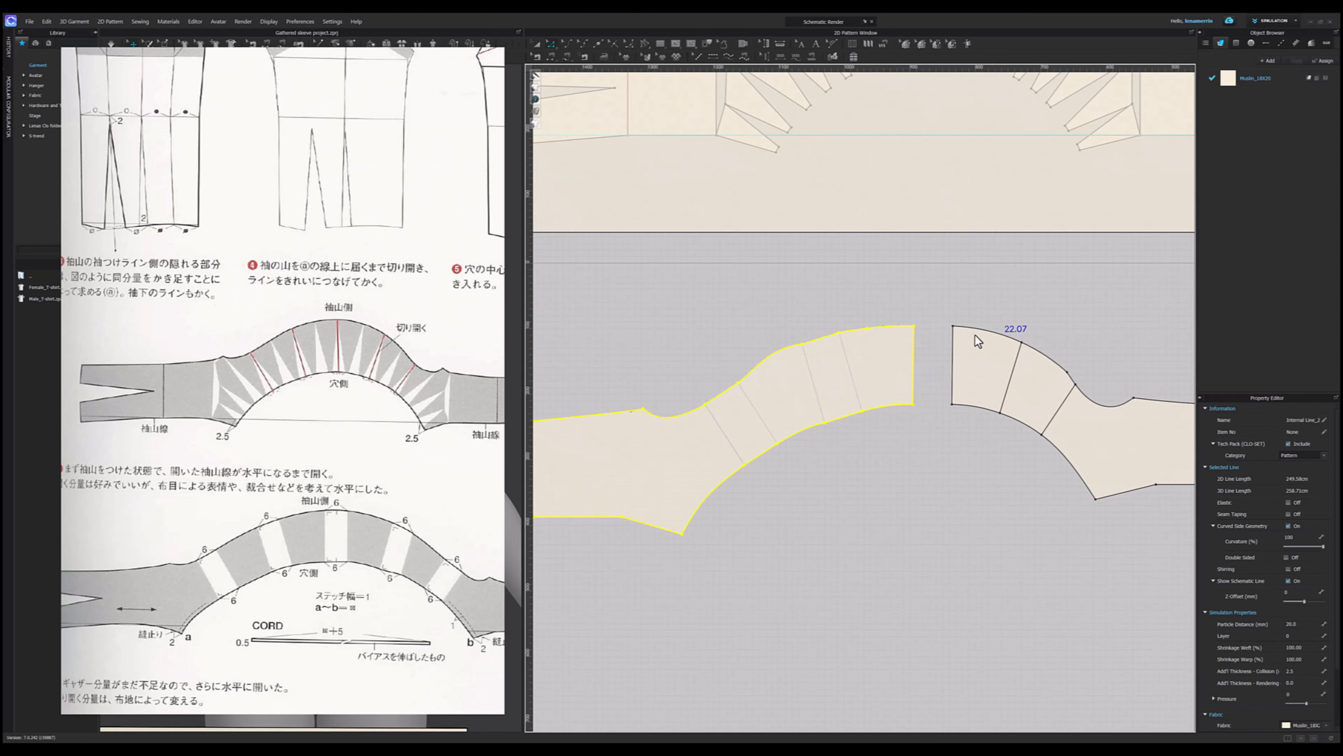
- Spread the right half's pieces apart at its two slash cuts, moving the outer ones diagonally down and to the right
scroll(881, 410, "down", 2)
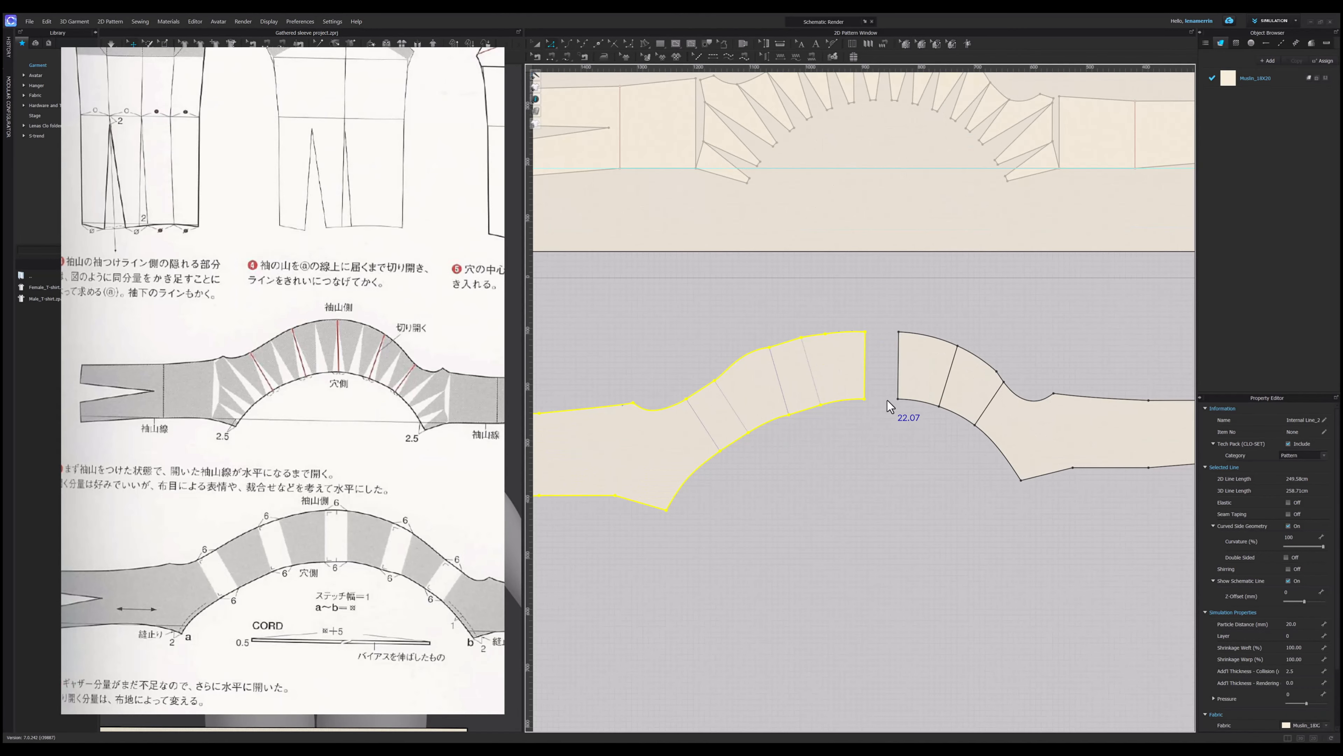
right_click(865, 374)
left_click(894, 543)
right_click(866, 374)
key("a")
left_click_drag(906, 365, 885, 363)
left_click_drag(1035, 428, 1081, 484)
left_click_drag(971, 385, 1005, 410)
- Extend the outer slash edges of the right half's two cap pieces by 6 cm each
key("z")
right_click(931, 371)
left_click(958, 464)
key("Return")
right_click(1002, 425)
left_click(1045, 522)
key("Return")
- Merge the right half's pieces together and join both halves at the cap's centre cut into one sleeve pattern
left_click(958, 404)
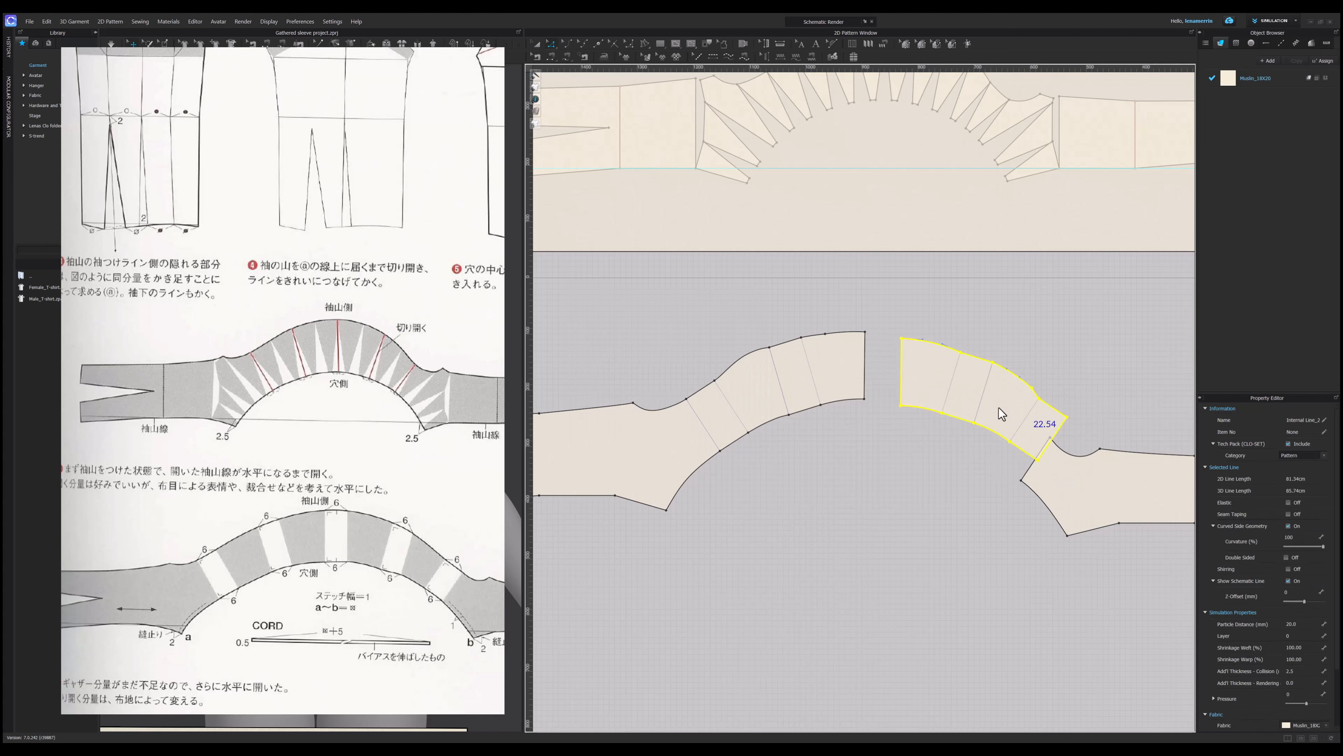
left_click(865, 366)
scroll(899, 555, "down", 3)
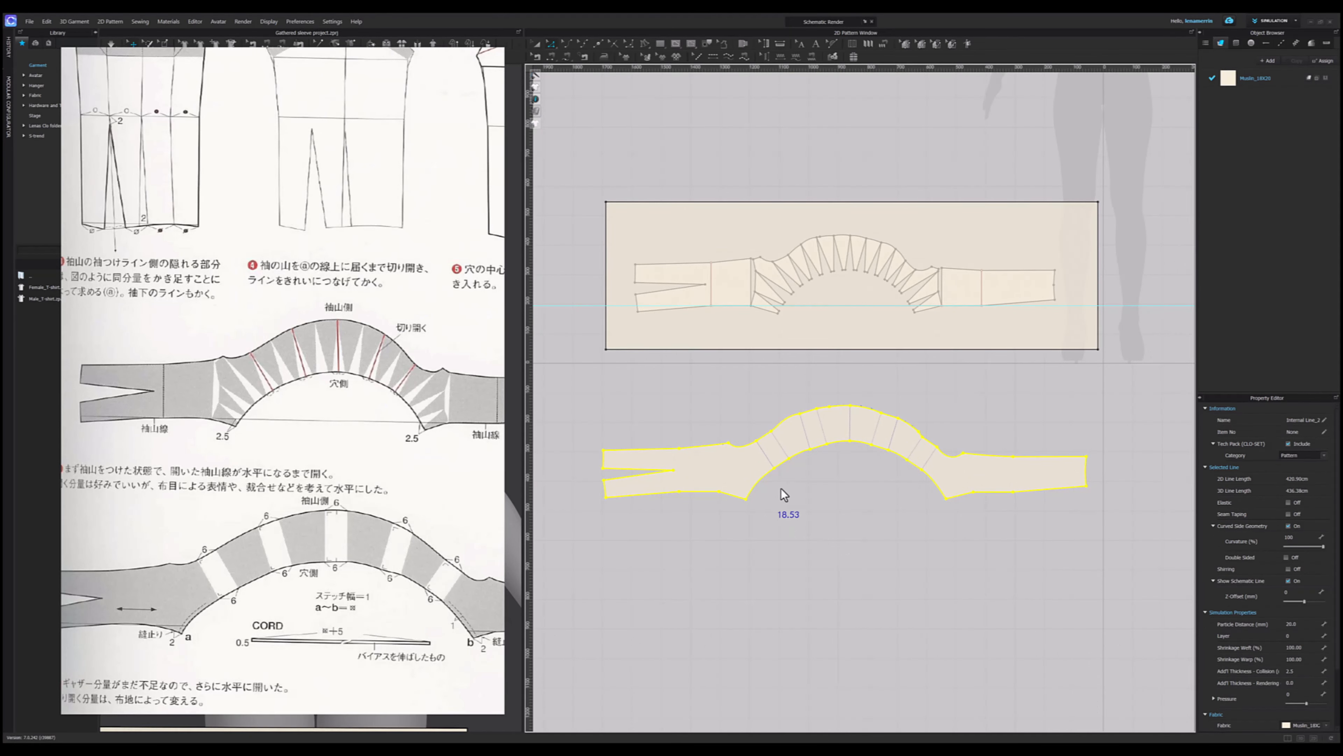
left_click(856, 490)
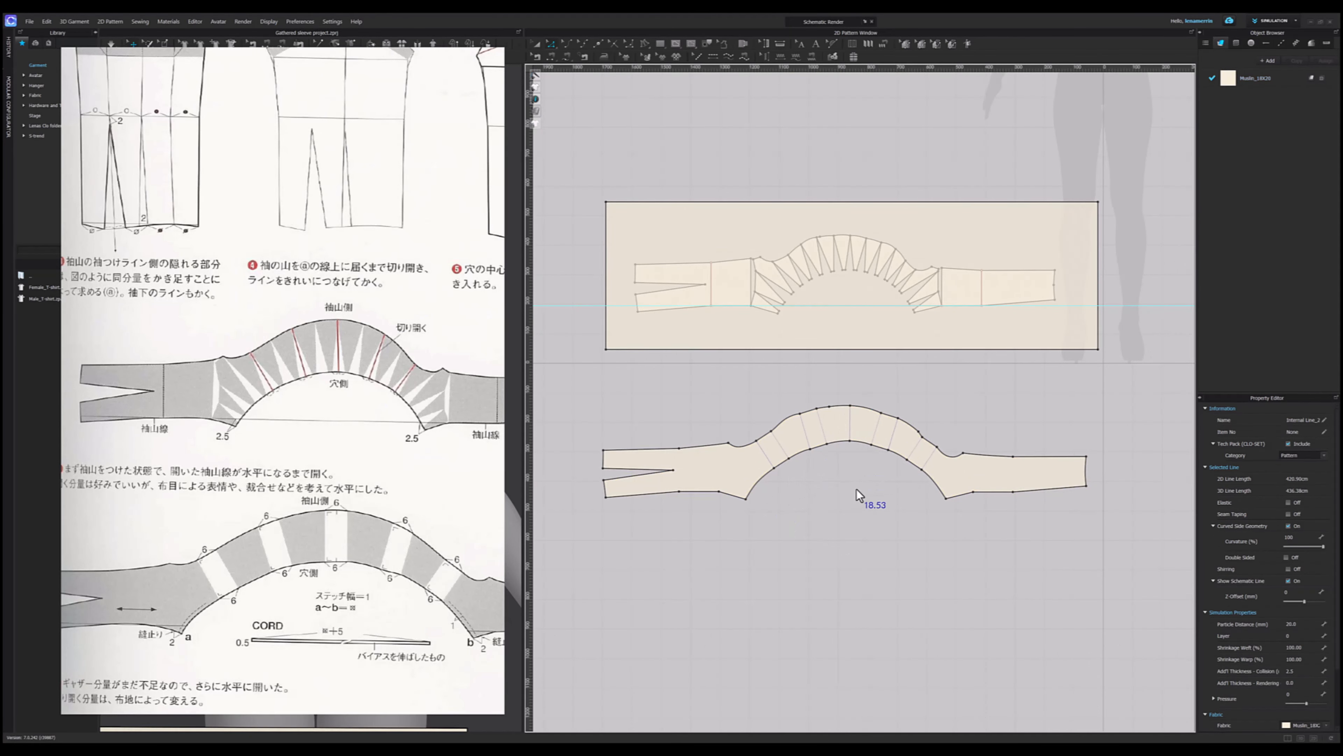
- Rework the merged sleeve cap's upper edge into a smooth curve, refining it from the crest down to the right-hand end
left_click(844, 454)
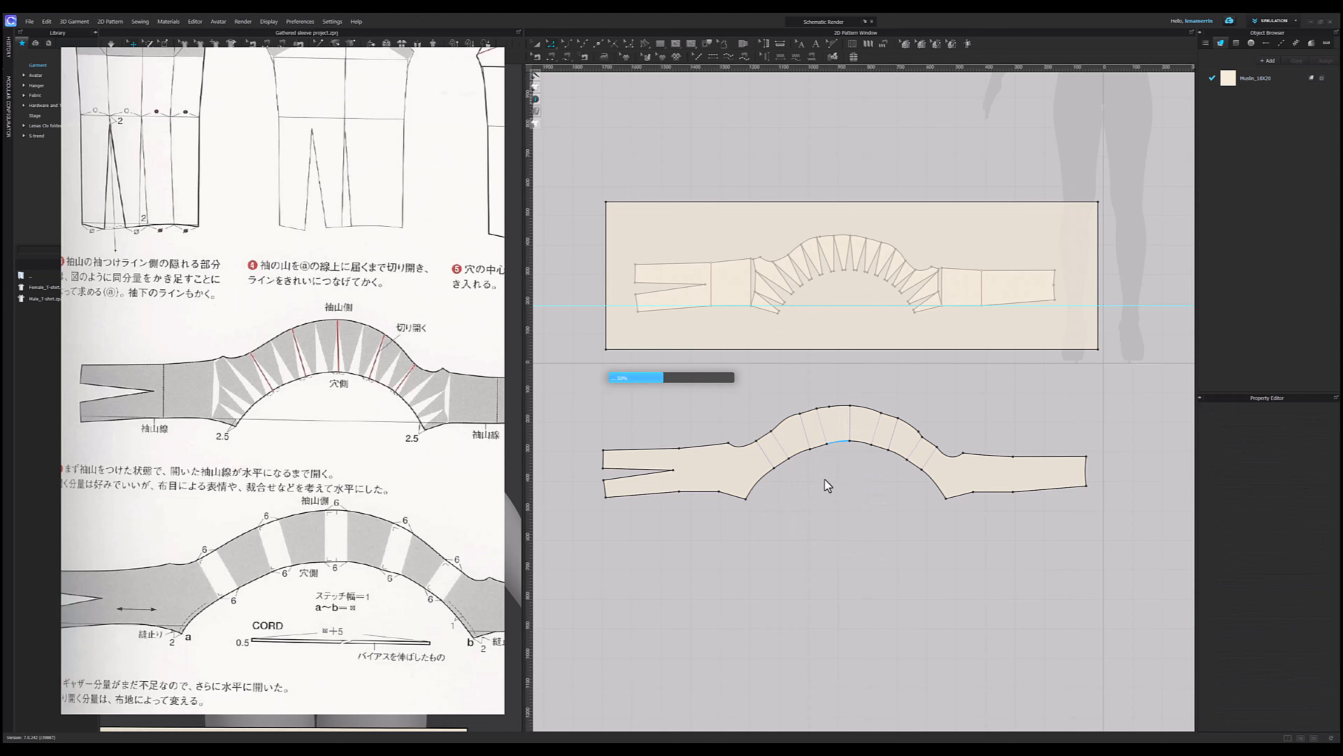
scroll(820, 476, "up", 3)
left_click_drag(745, 370, 960, 425)
key("Delete")
key("Return")
scroll(751, 376, "up", 3)
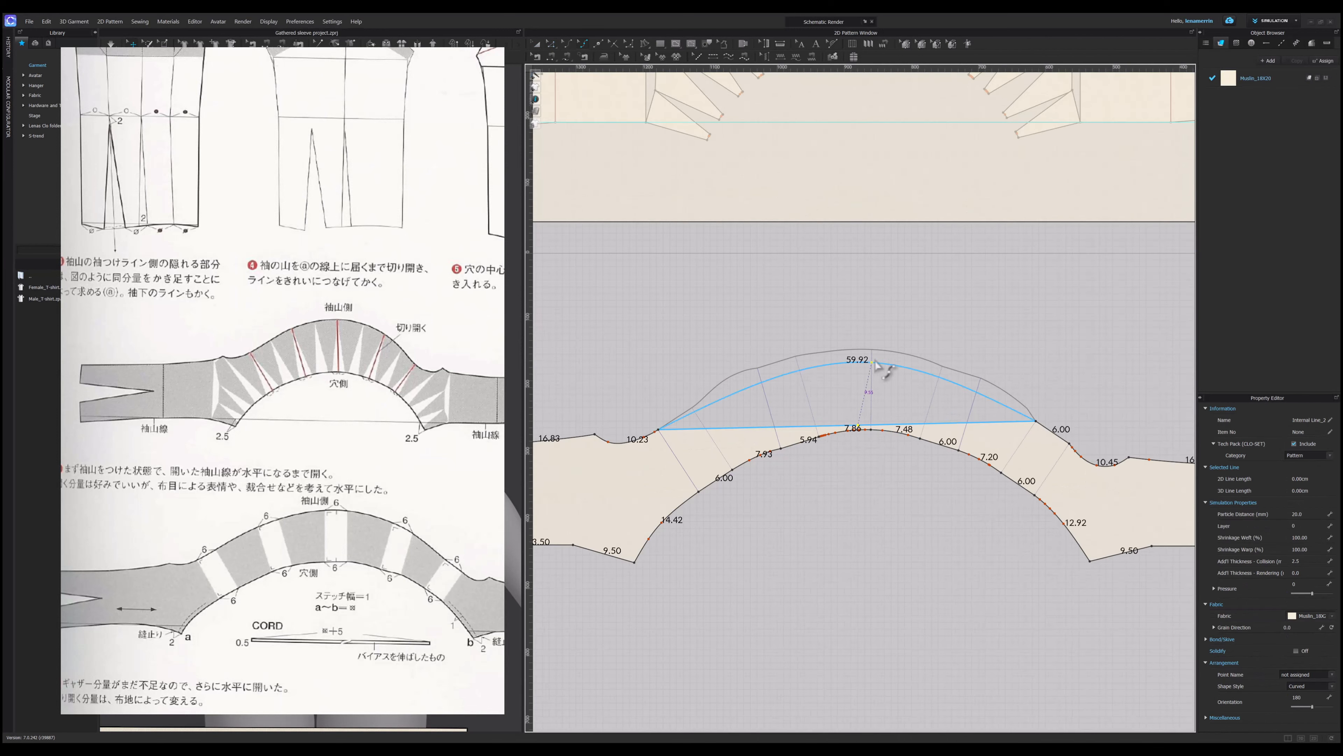
left_click(1035, 422)
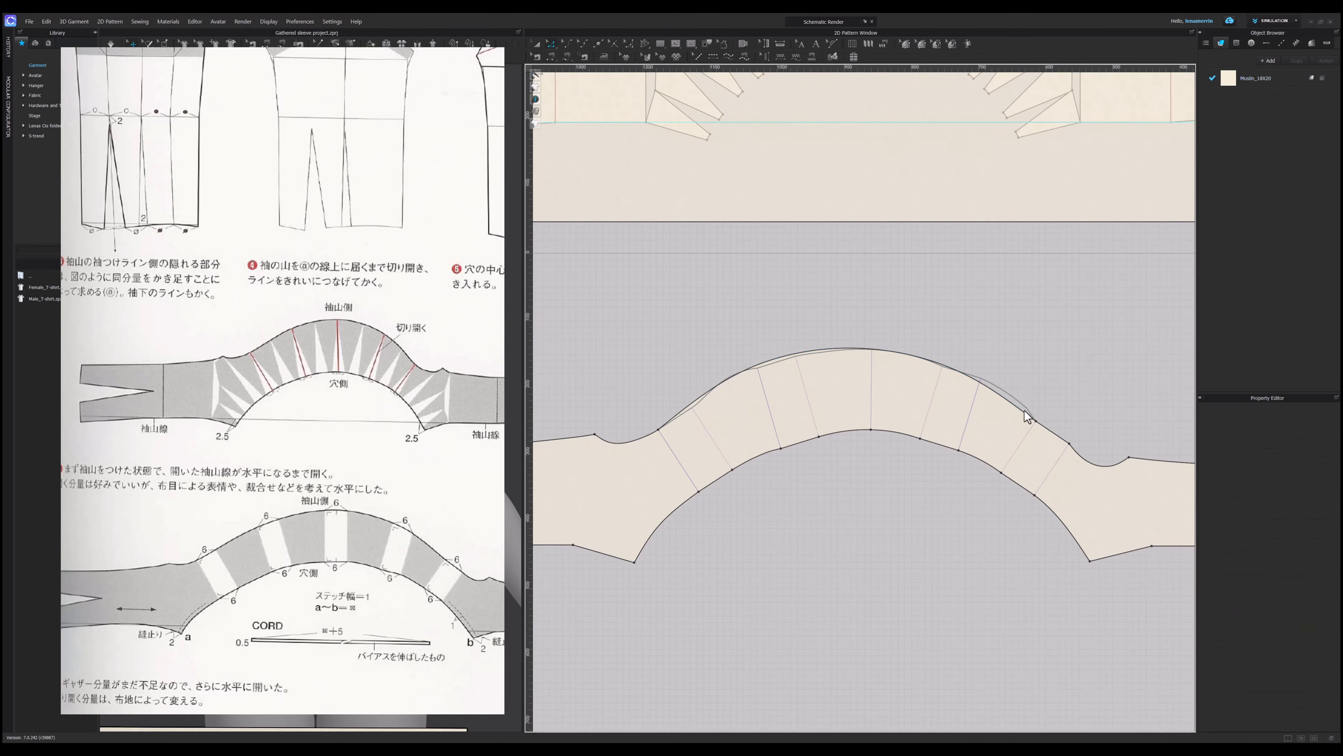
scroll(1034, 424, "up", 2)
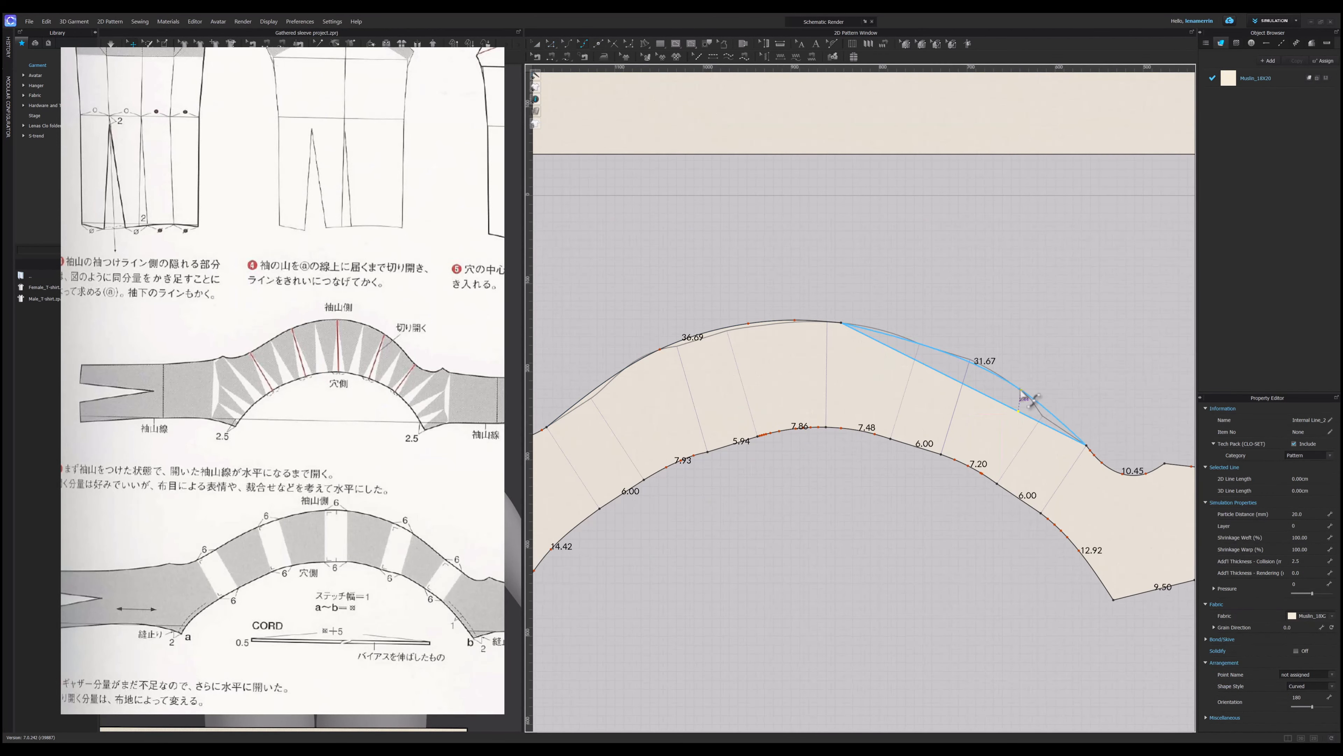
scroll(995, 439, "down", 3)
left_click(988, 441)
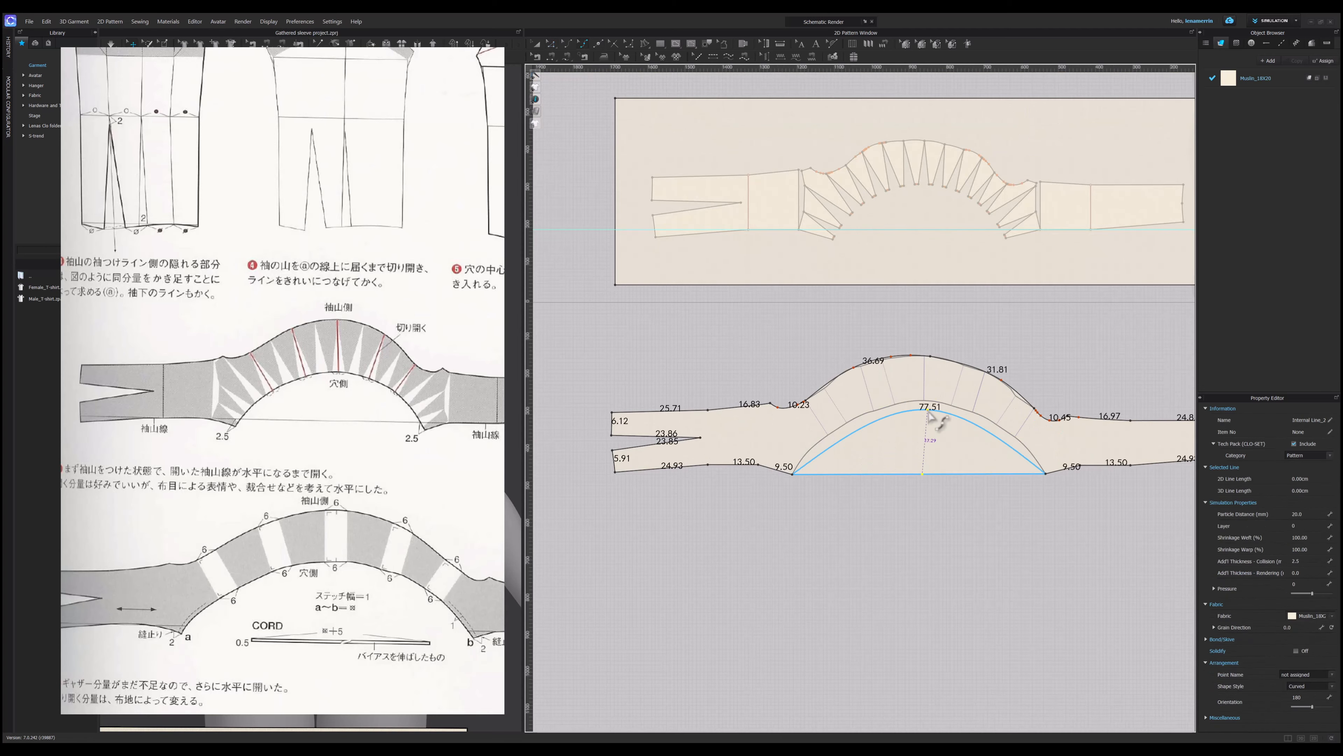
- Rework the sleeve cap's lower edge into one smooth arc between its two bottom corners
scroll(984, 439, "up", 2)
scroll(910, 431, "down", 2)
scroll(910, 439, "down", 3)
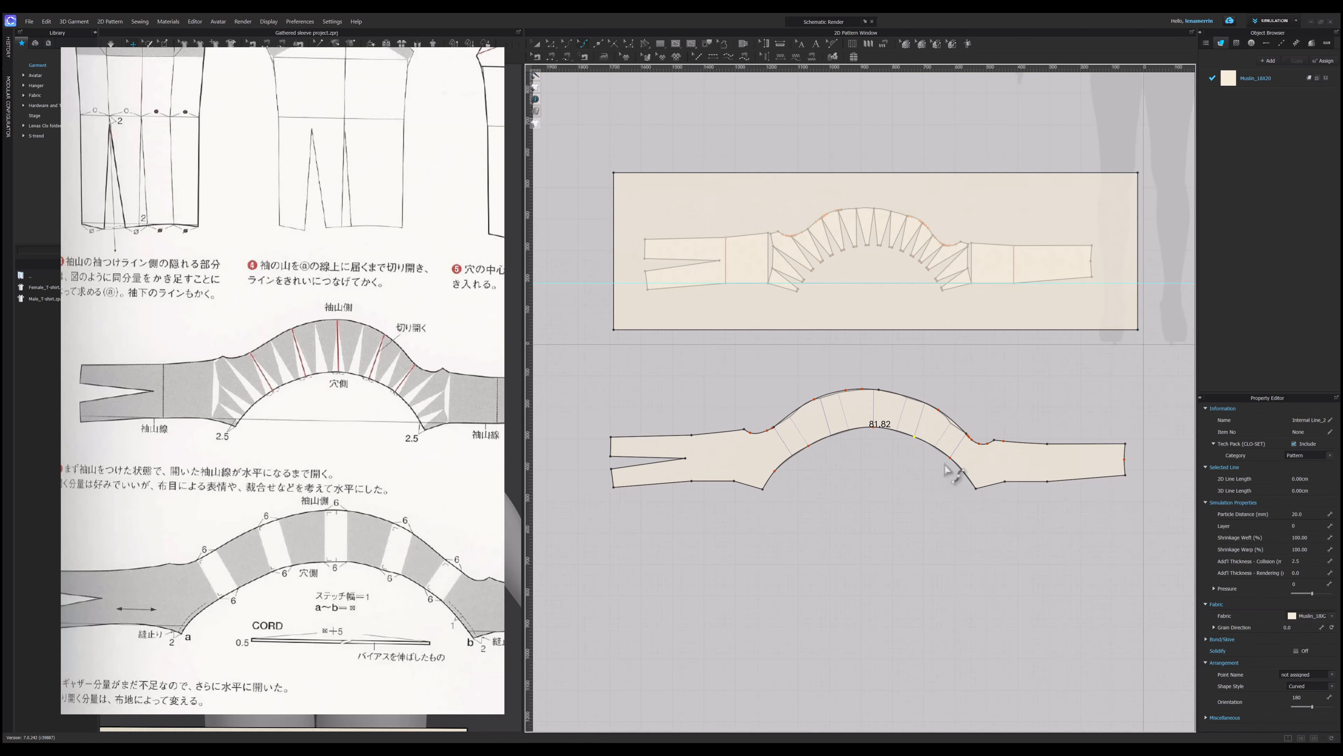
right_click(862, 408)
left_click(878, 643)
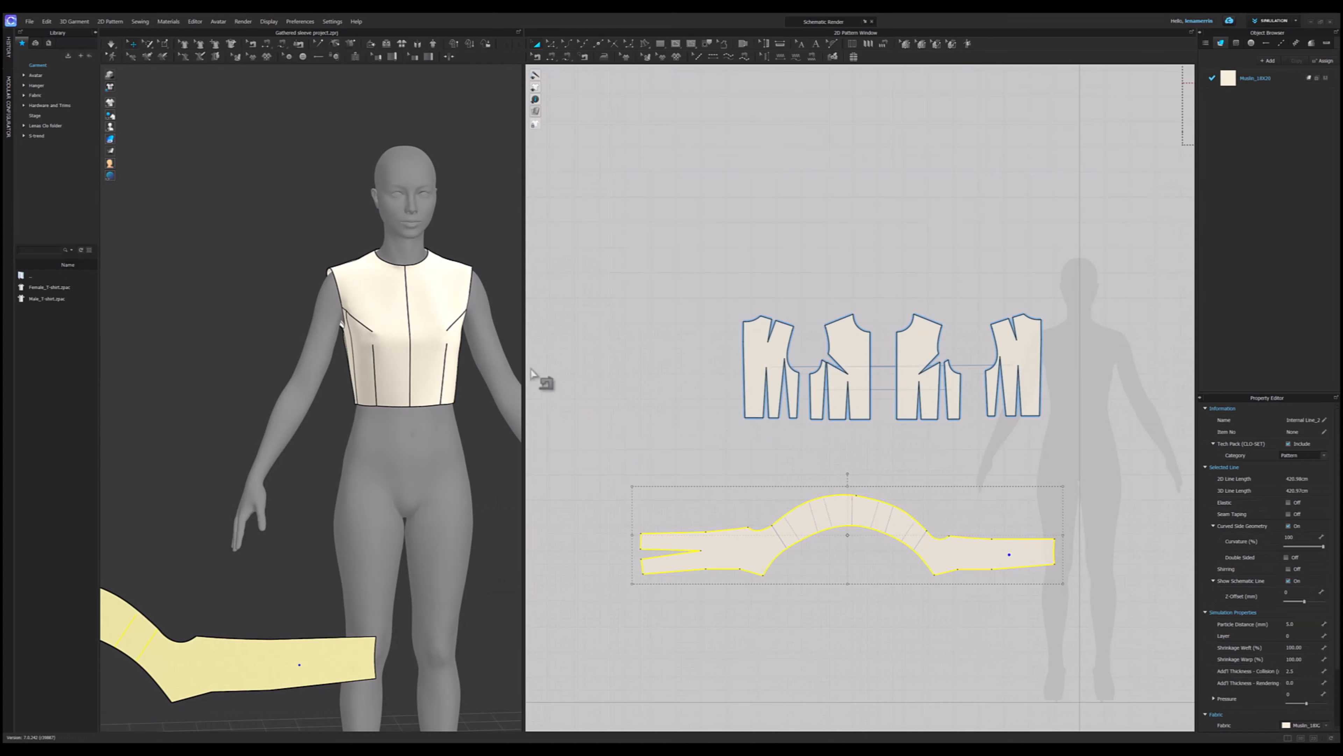
- Sew the left half of the sleeve cap's upper edge, up to the crest, to the leftmost bodice back piece's armhole
middle_click_drag(498, 330, 413, 375)
scroll(407, 368, "up", 3)
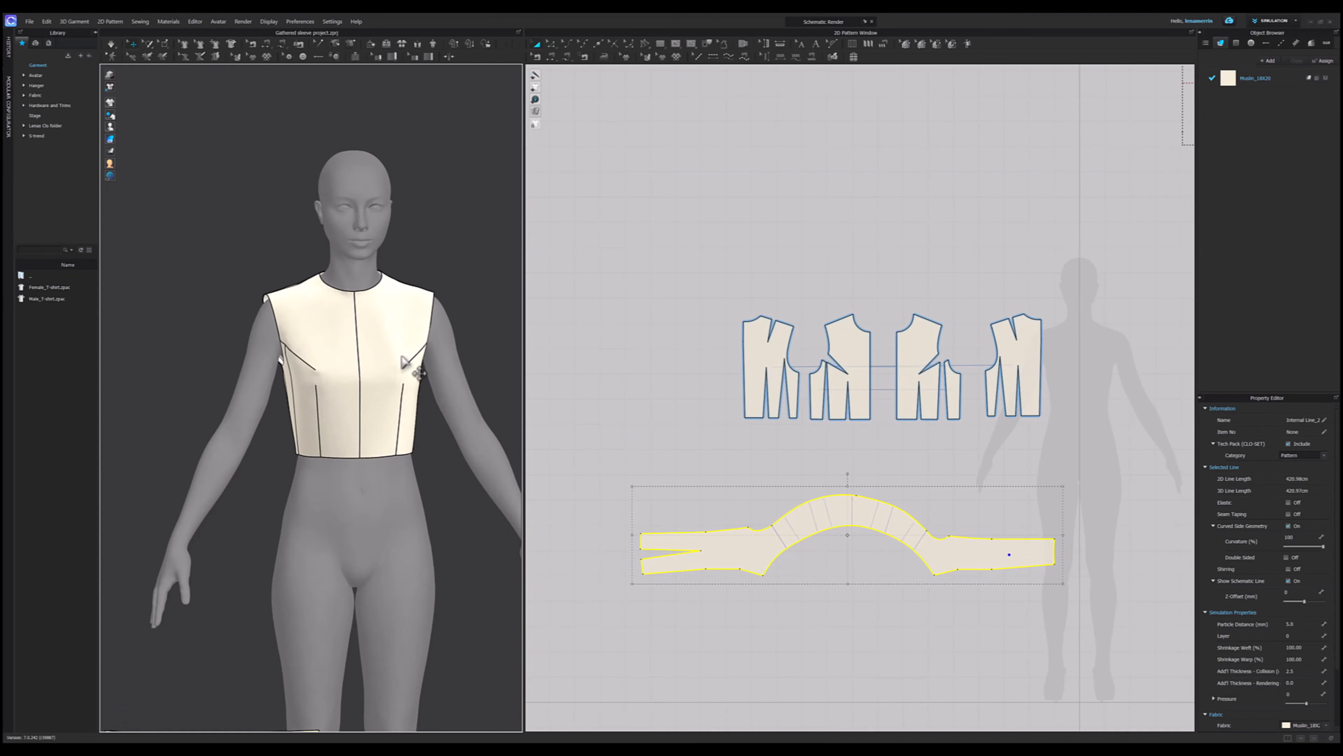
scroll(745, 489, "up", 2)
left_click(767, 487)
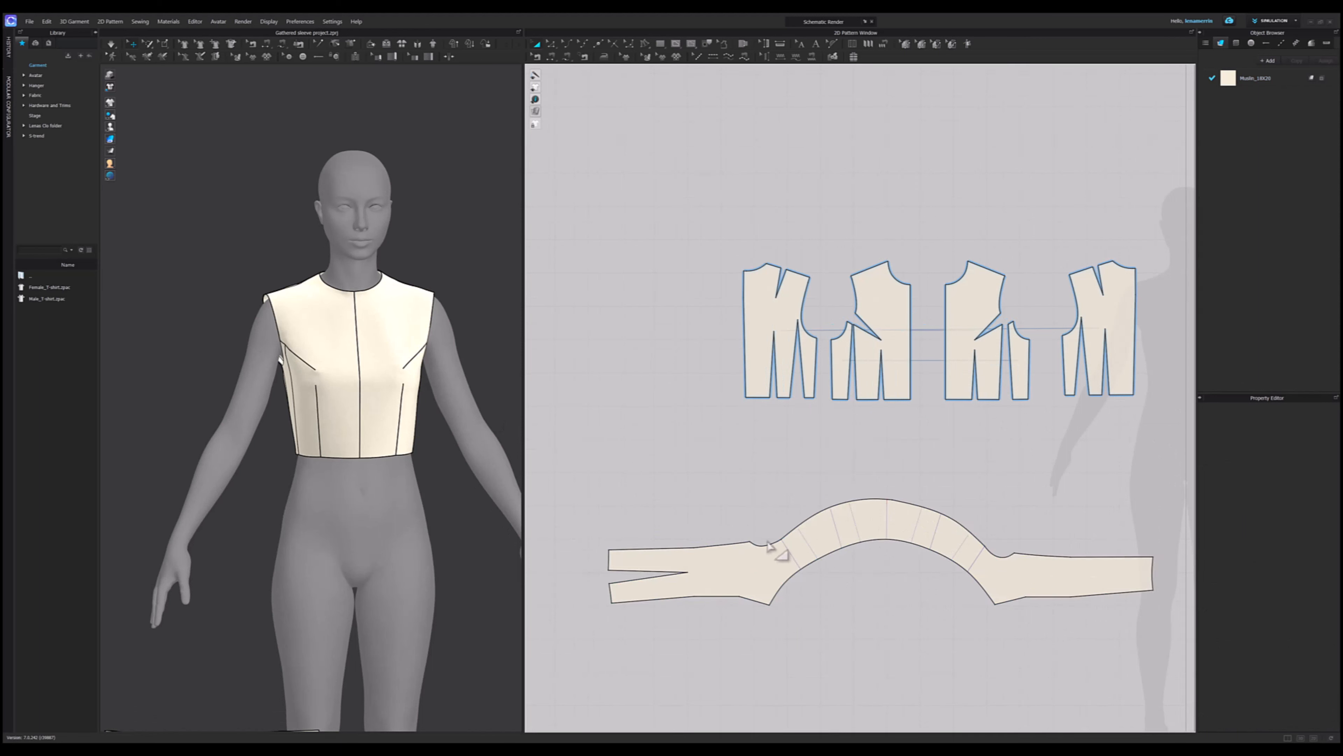
key("m")
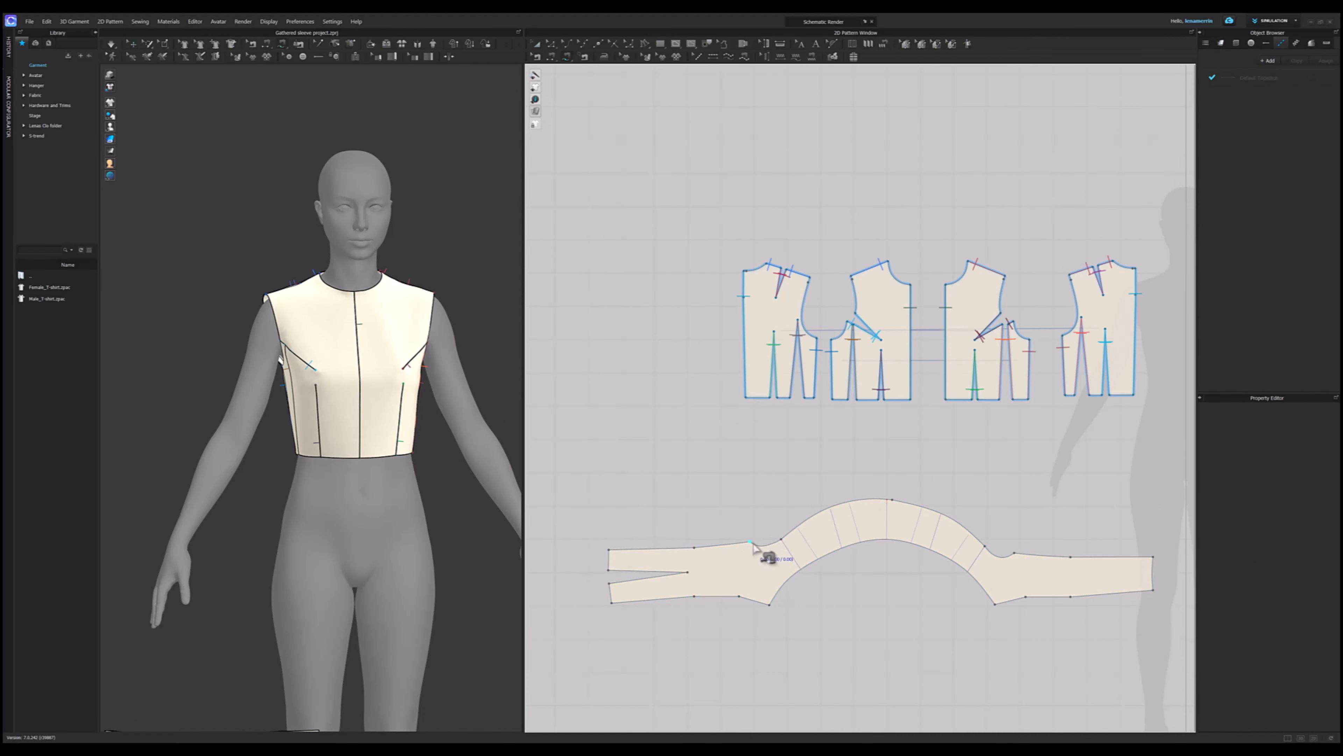
left_click(750, 542)
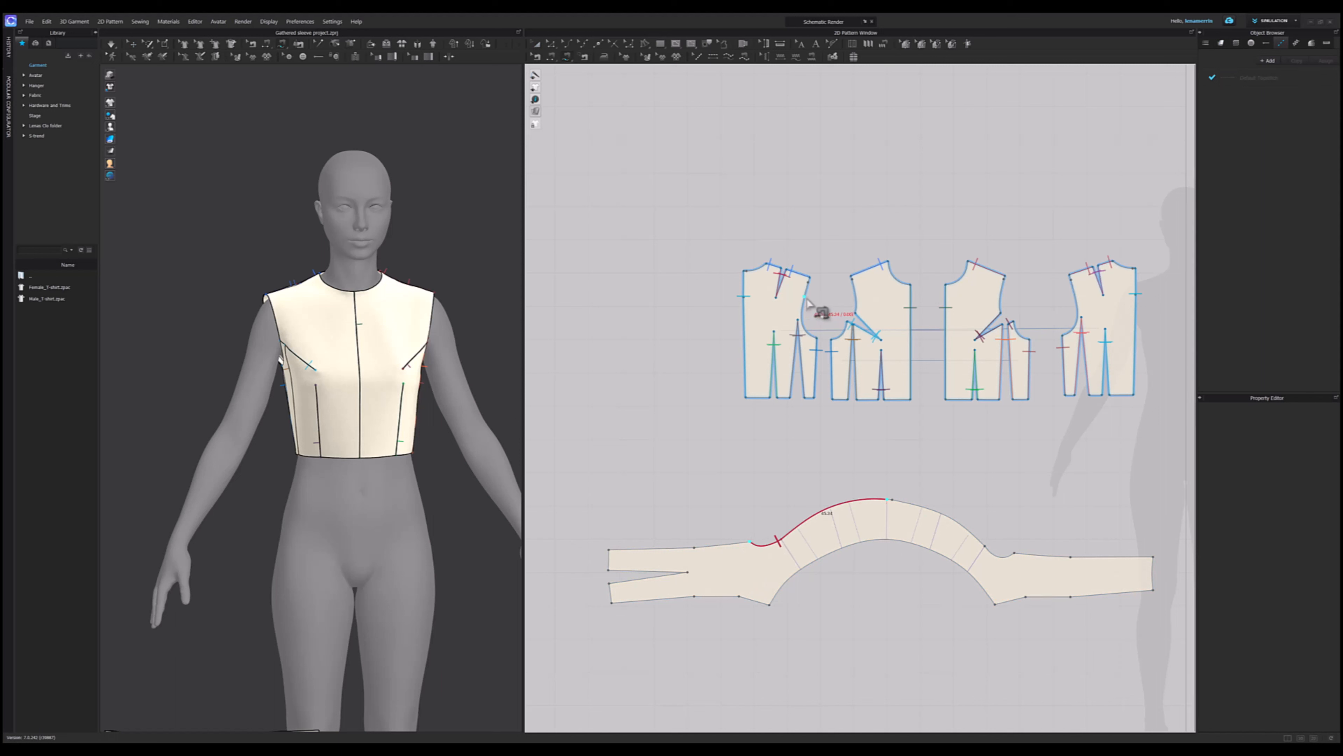
left_click(816, 341)
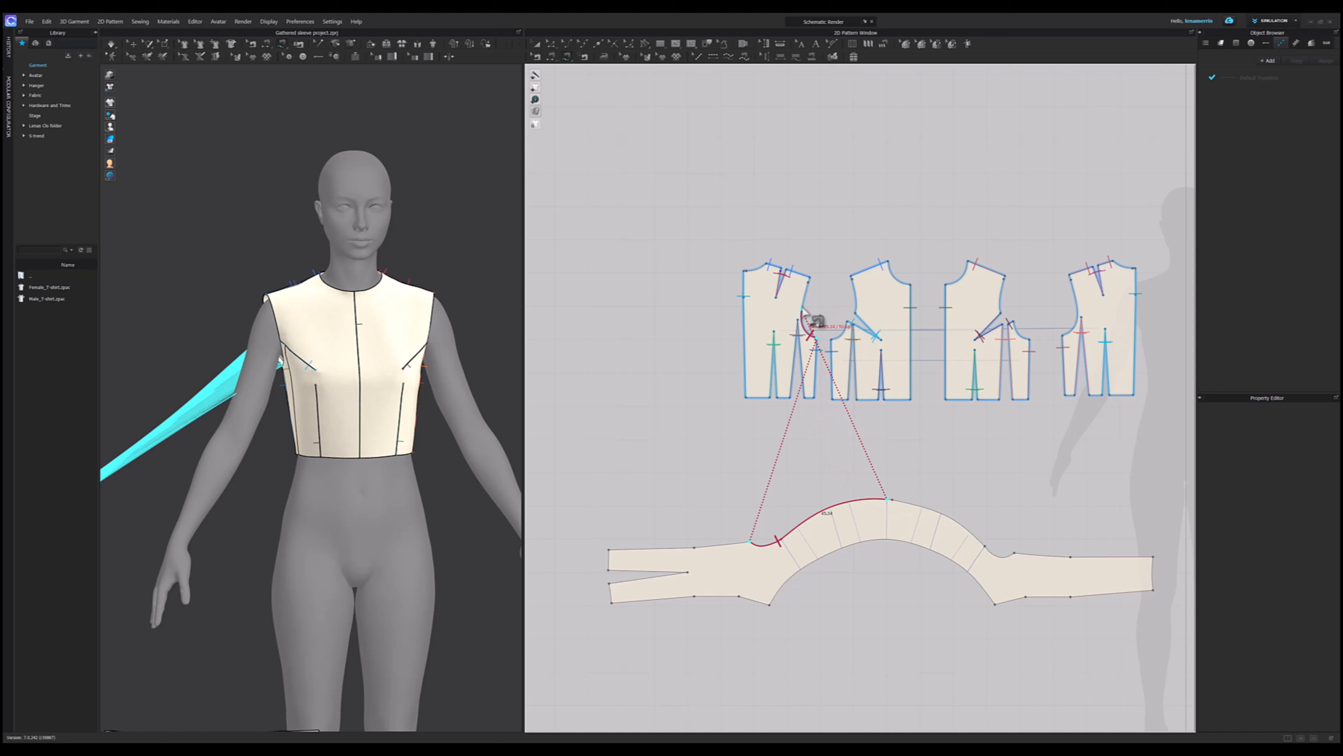
left_click(810, 278)
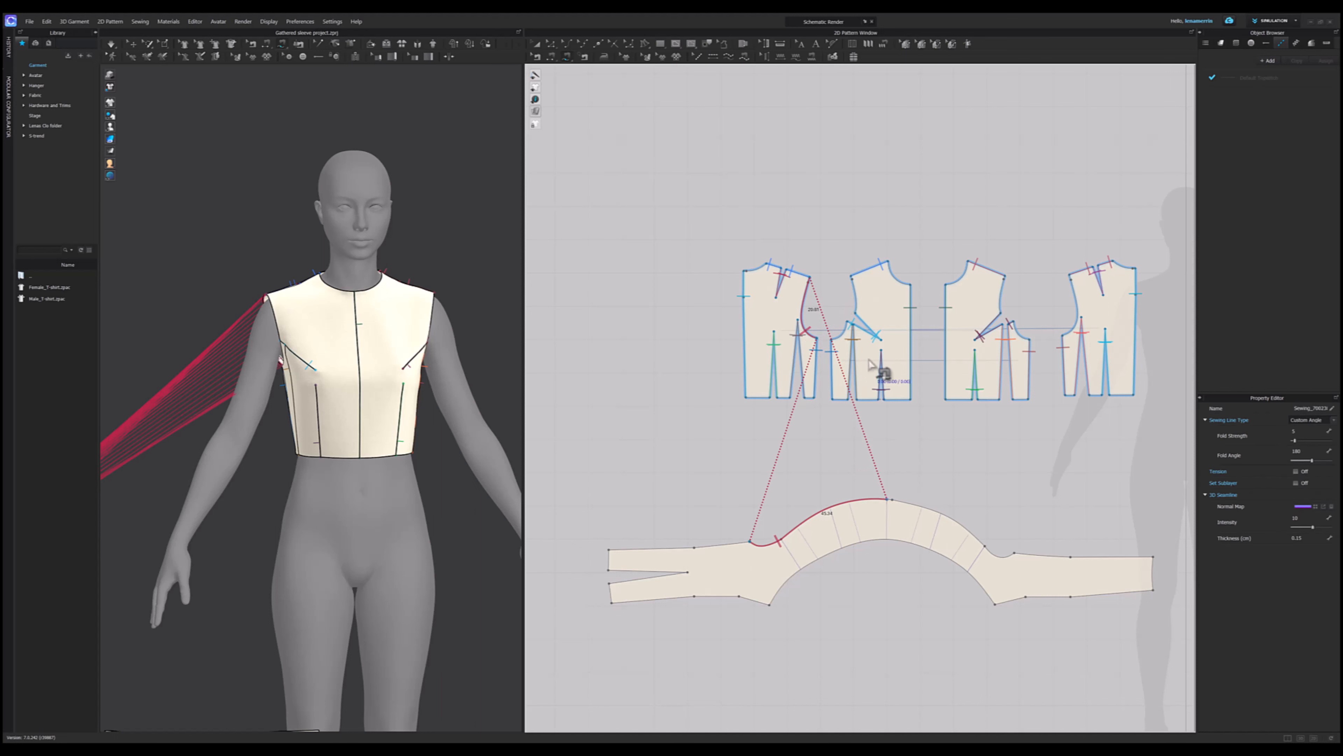
- Sew the right half of the sleeve cap's upper edge to the left bodice front's armhole, spanning both segments around the armhole dart
left_click(889, 499)
left_click(889, 499)
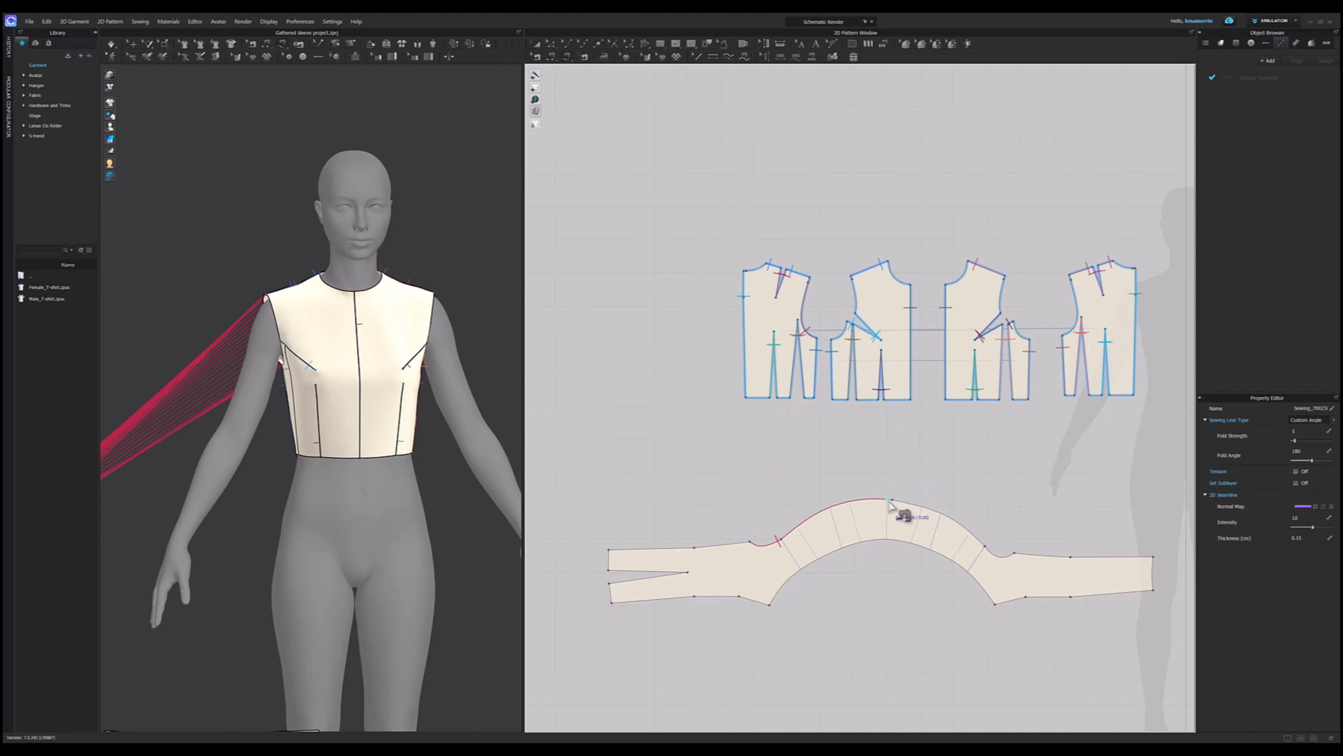
left_click(1013, 553)
scroll(931, 461, "up", 2)
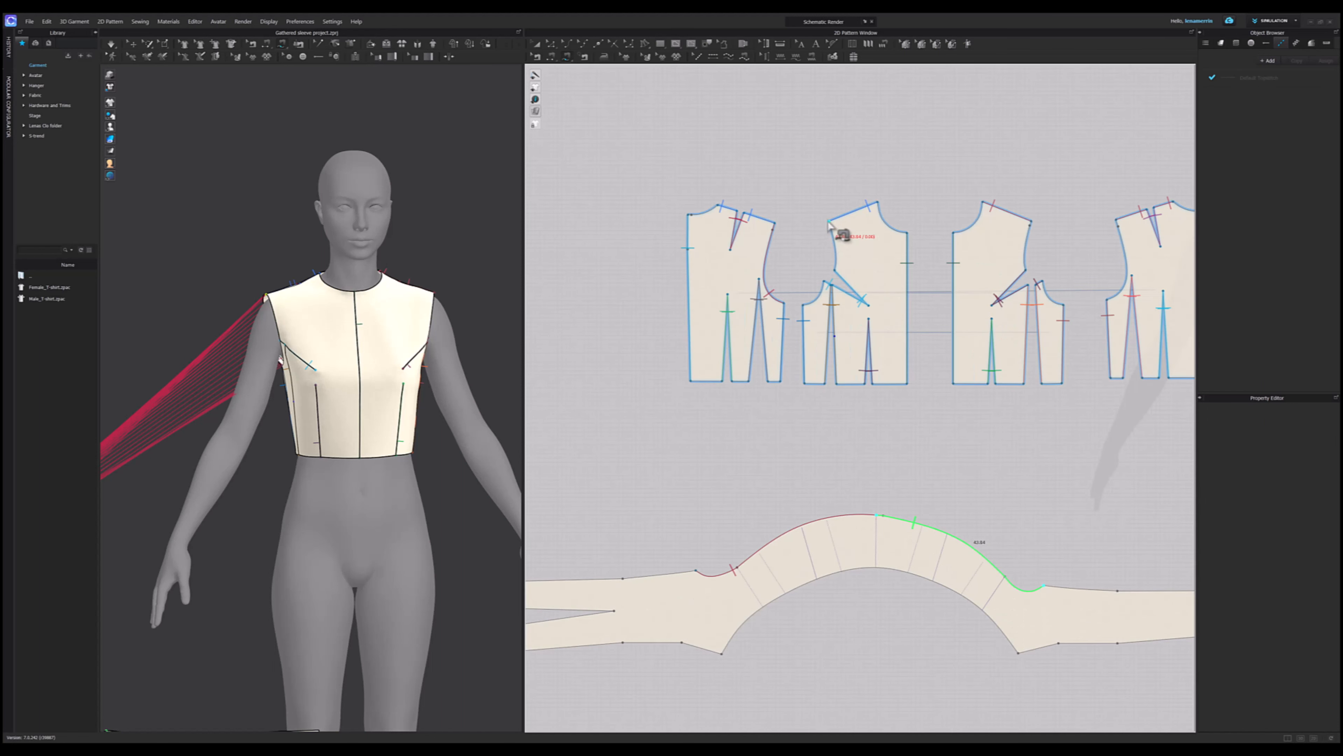
left_click(829, 225)
left_click(827, 285)
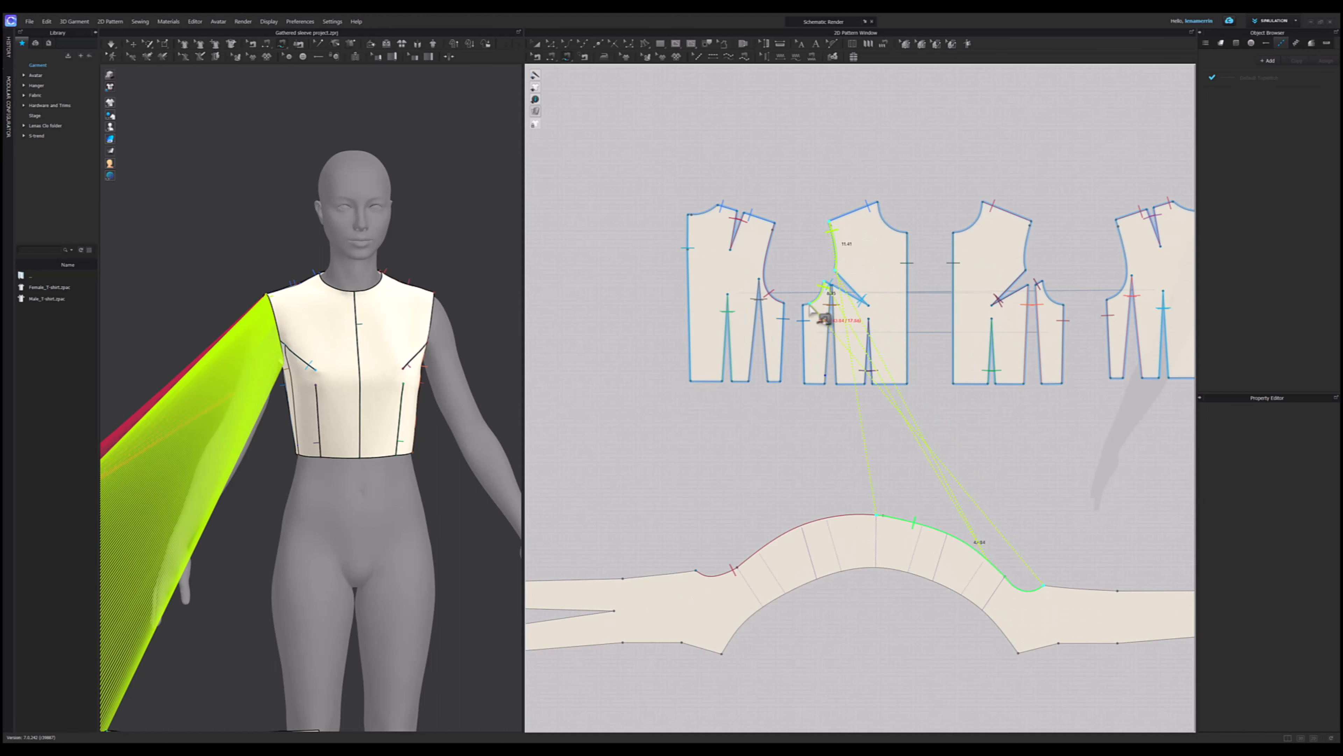
left_click(821, 304)
scroll(857, 447, "down", 3)
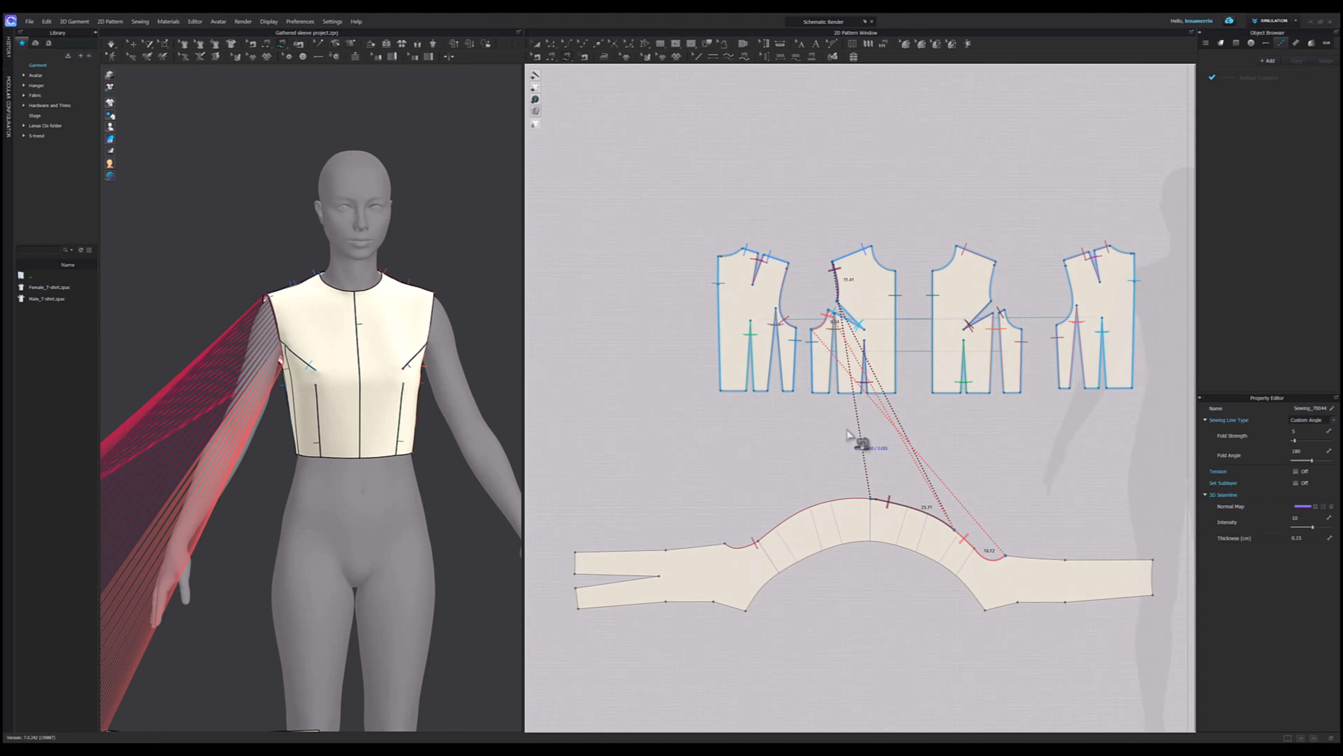
scroll(413, 465, "down", 2)
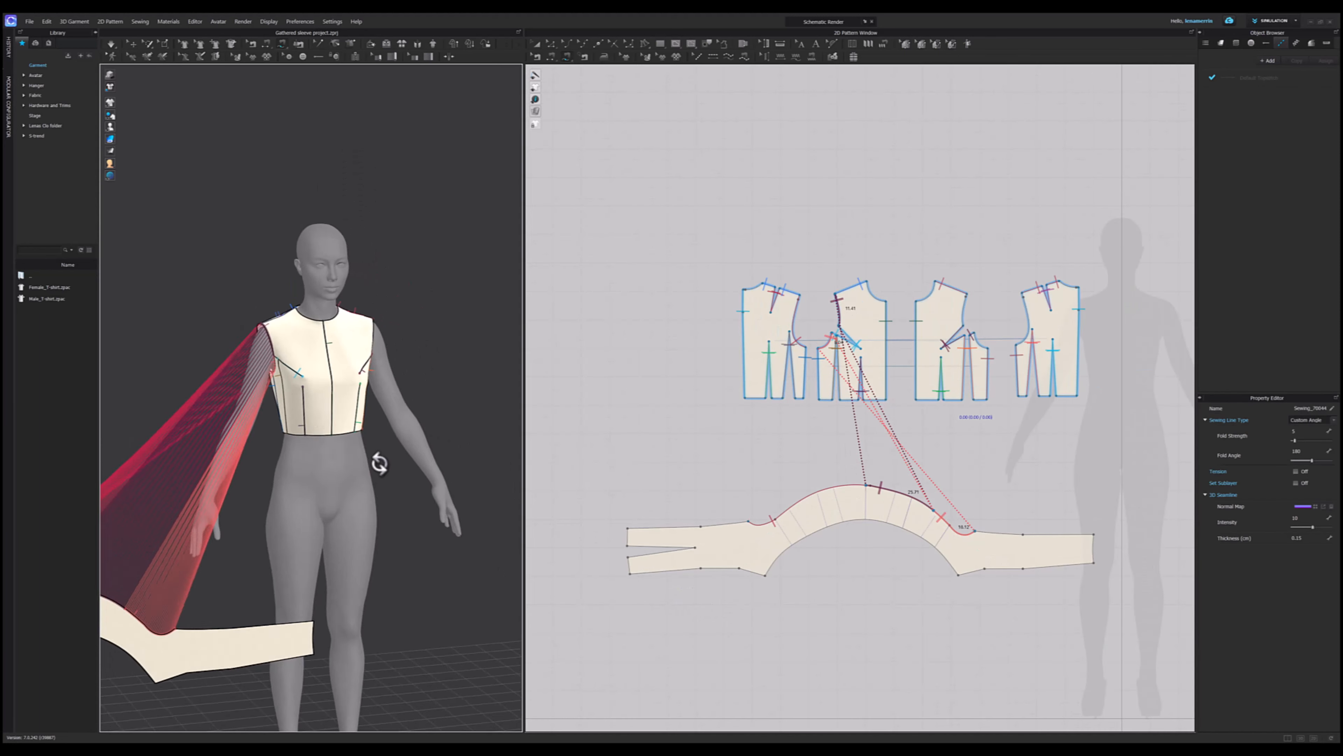
- Sew together the two edges of the V-shaped slit at the sleeve pattern's left end
right_click_drag(375, 459, 481, 417)
middle_click_drag(481, 417, 502, 374)
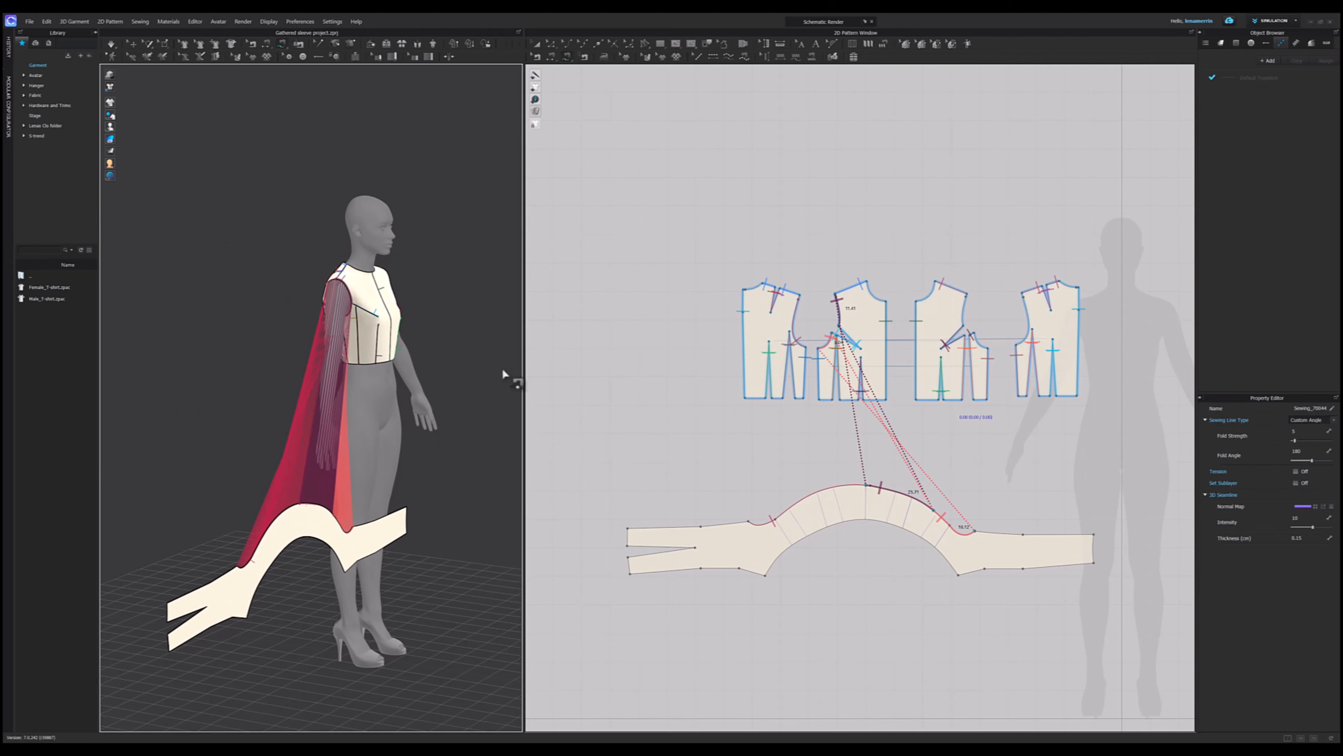
scroll(644, 567, "up", 3)
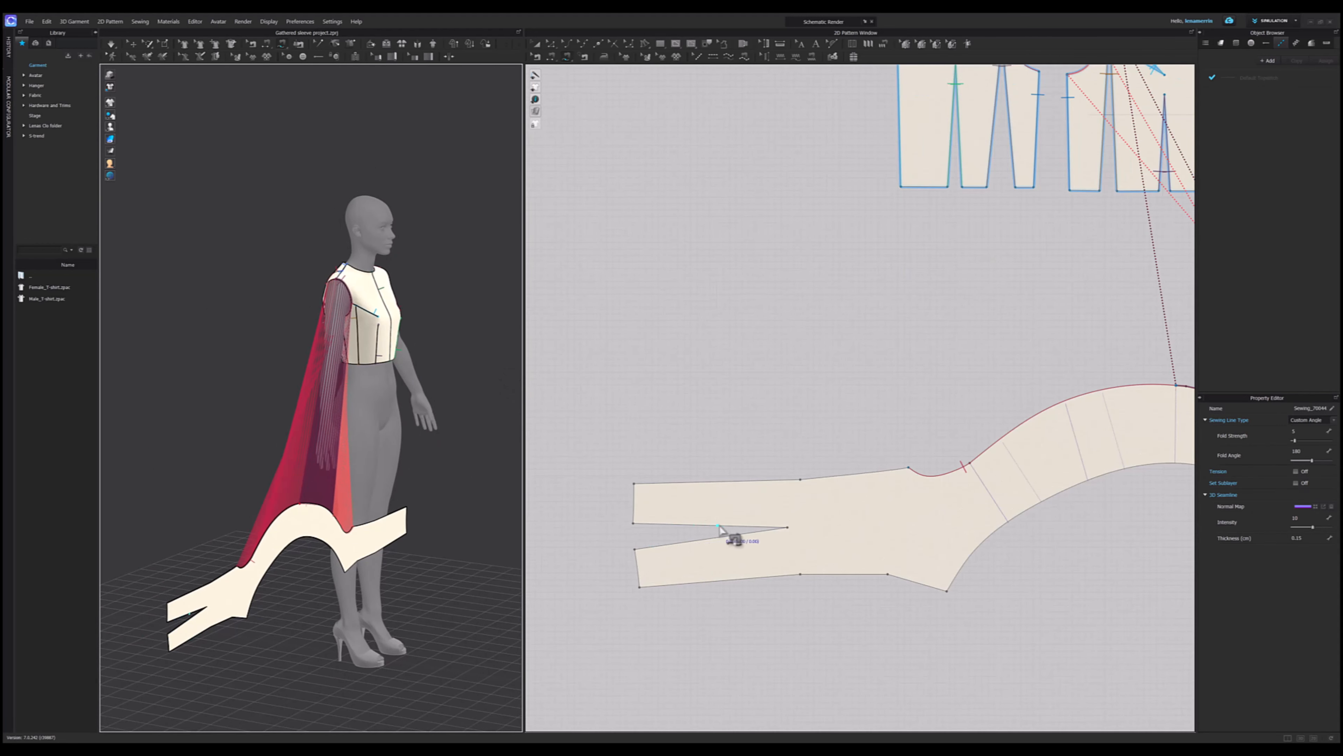
left_click(746, 527)
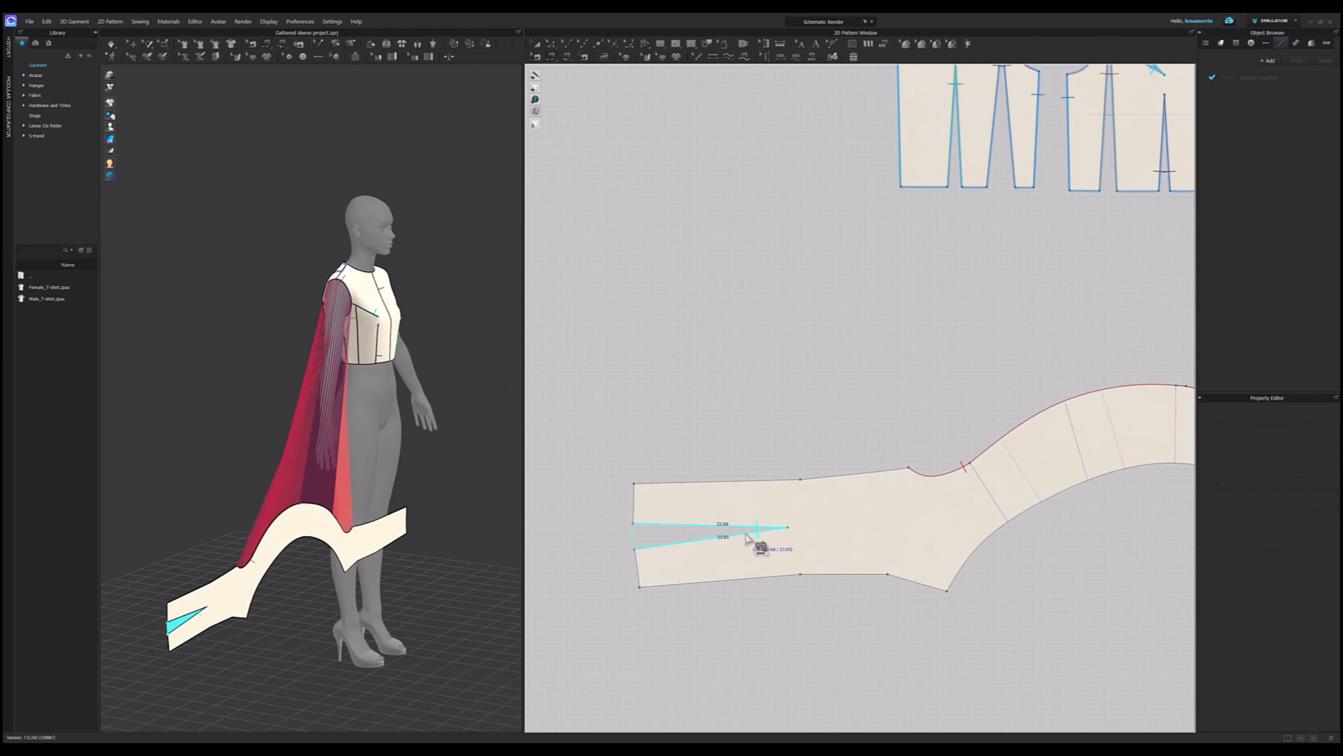
left_click(748, 534)
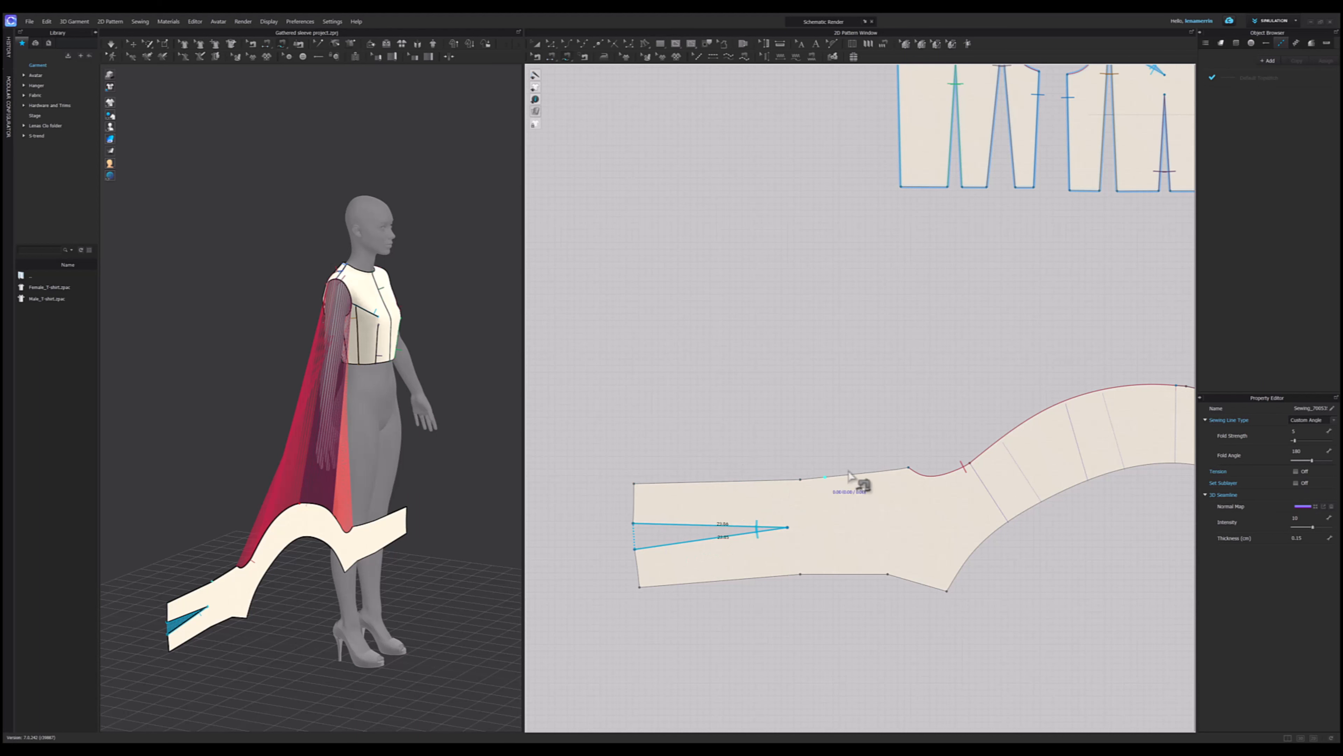
- Sew the left section's upper straight edge, from cap corner to wrist end, to the matching upper edge of the right section
left_click(907, 469)
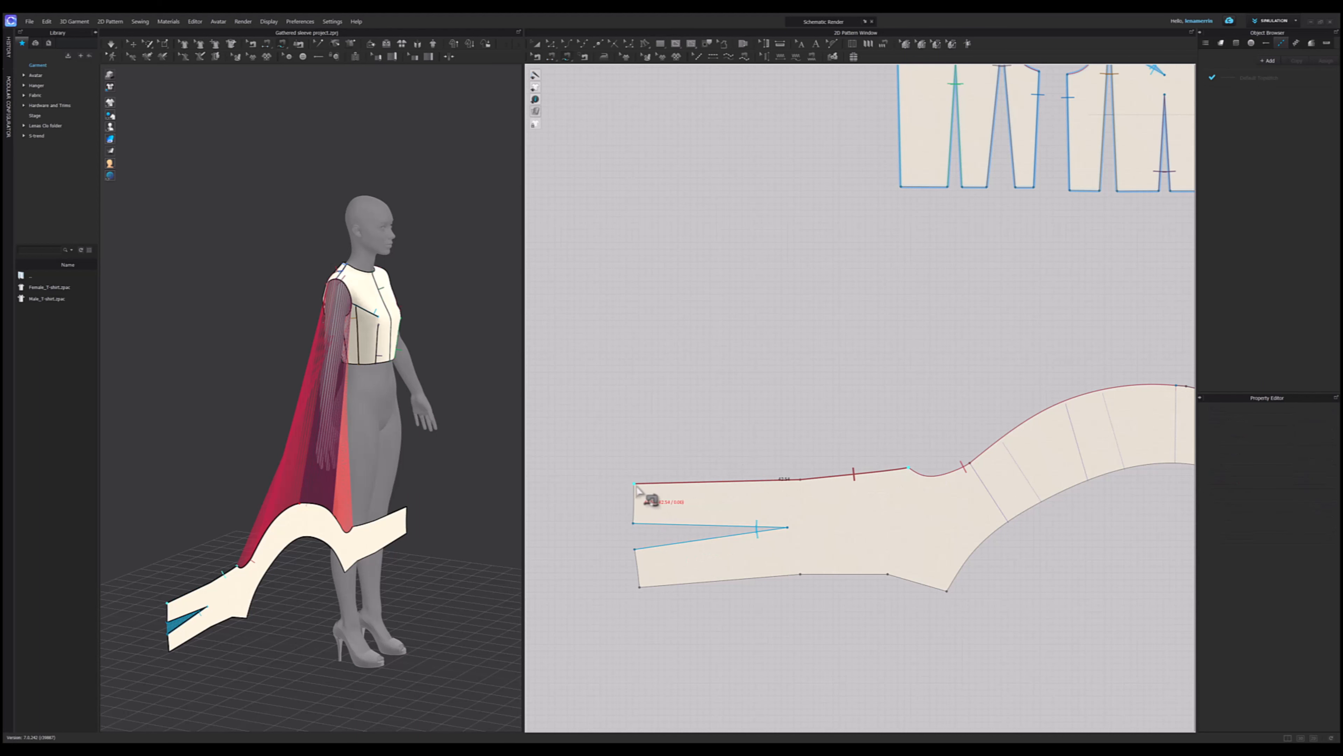
scroll(611, 501, "down", 5)
scroll(852, 494, "up", 5)
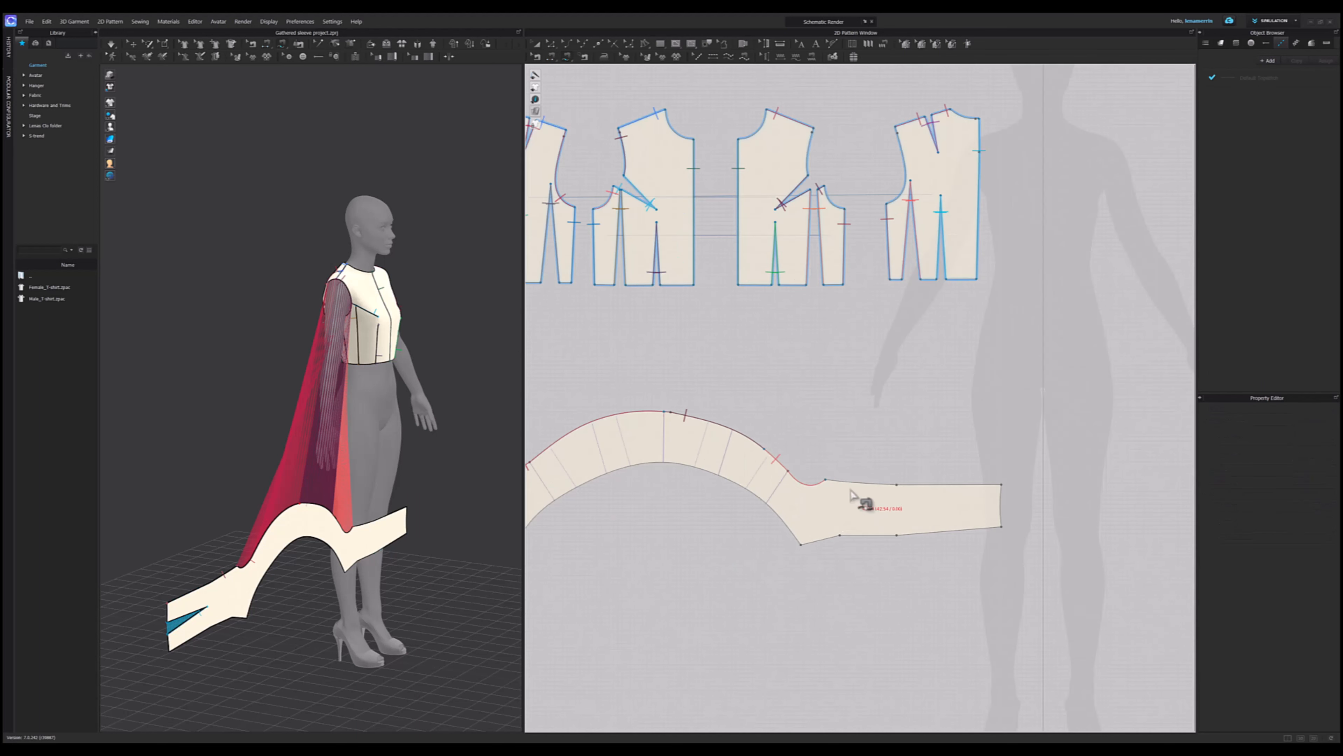
left_click(826, 481)
left_click(1002, 484)
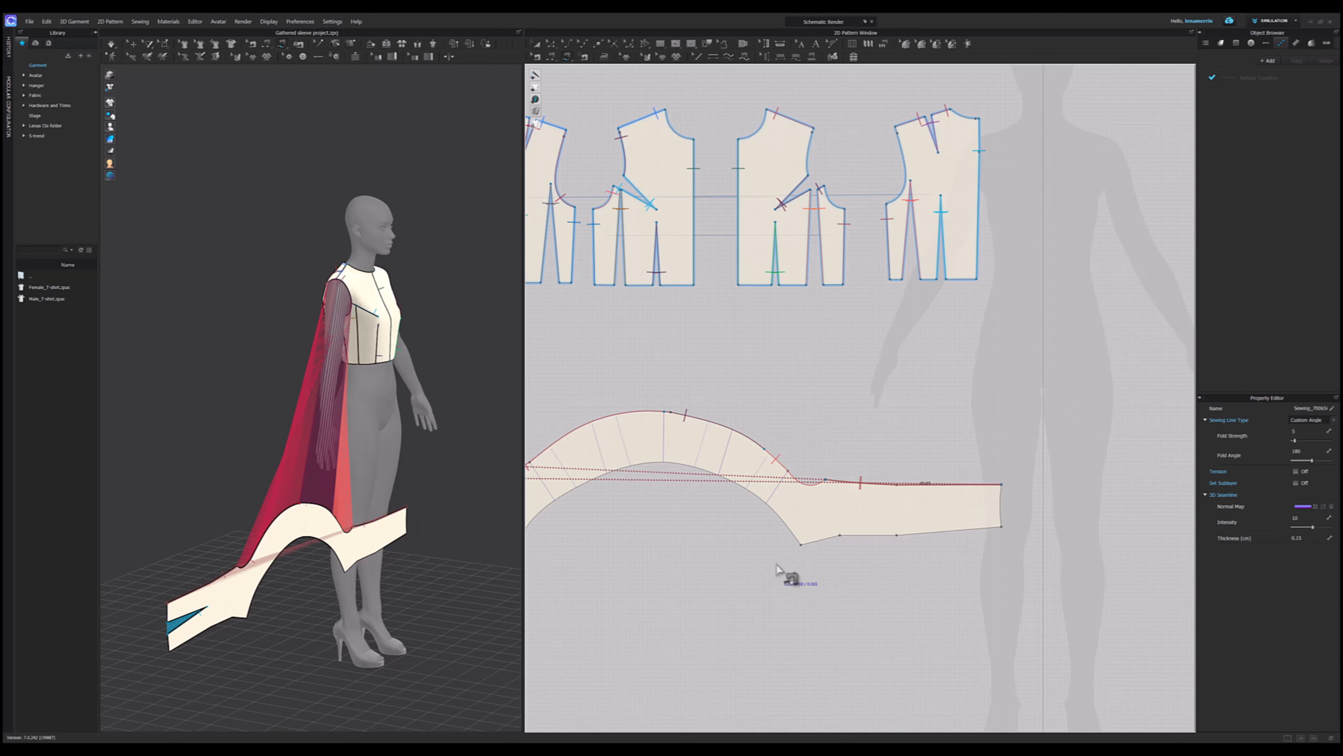
- Sew the right section's lower edge, from the arc's corner to the wrist end, to the matching lower edge of the left section
left_click(804, 545)
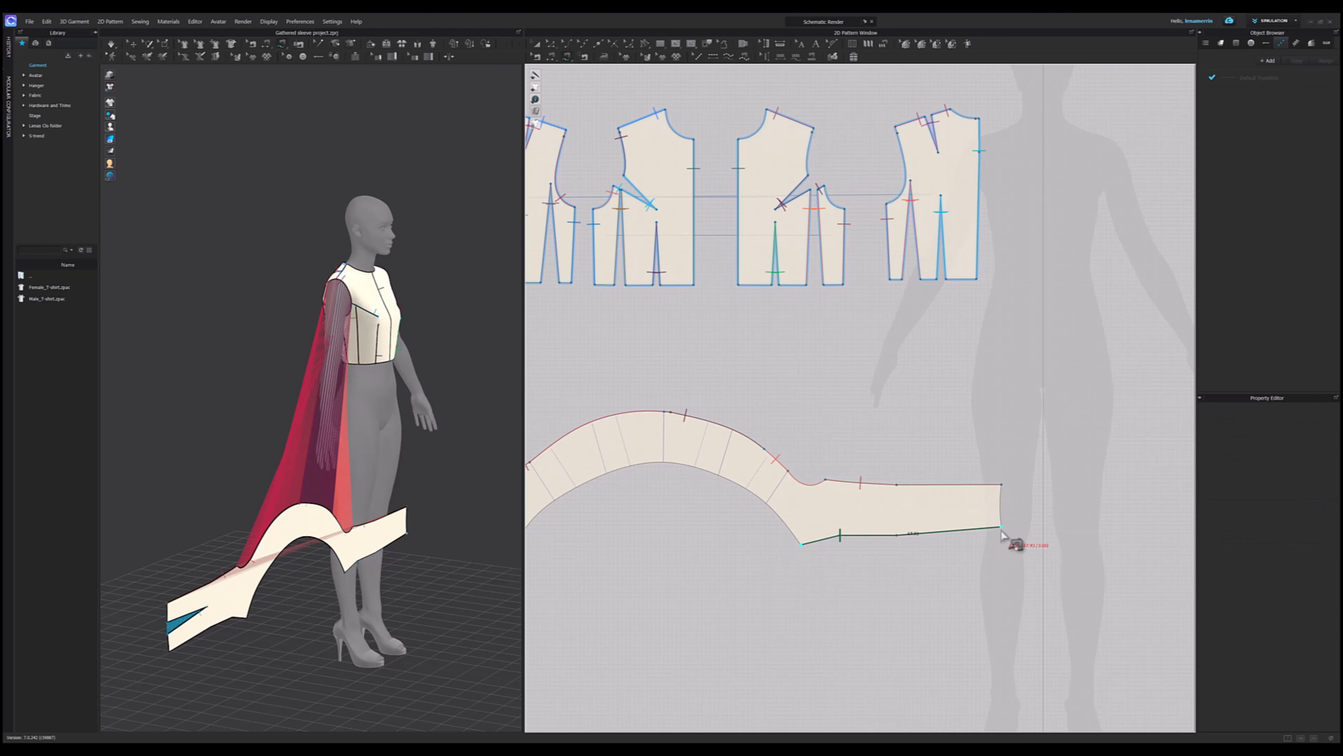
scroll(1008, 545, "down", 5)
scroll(815, 565, "up", 5)
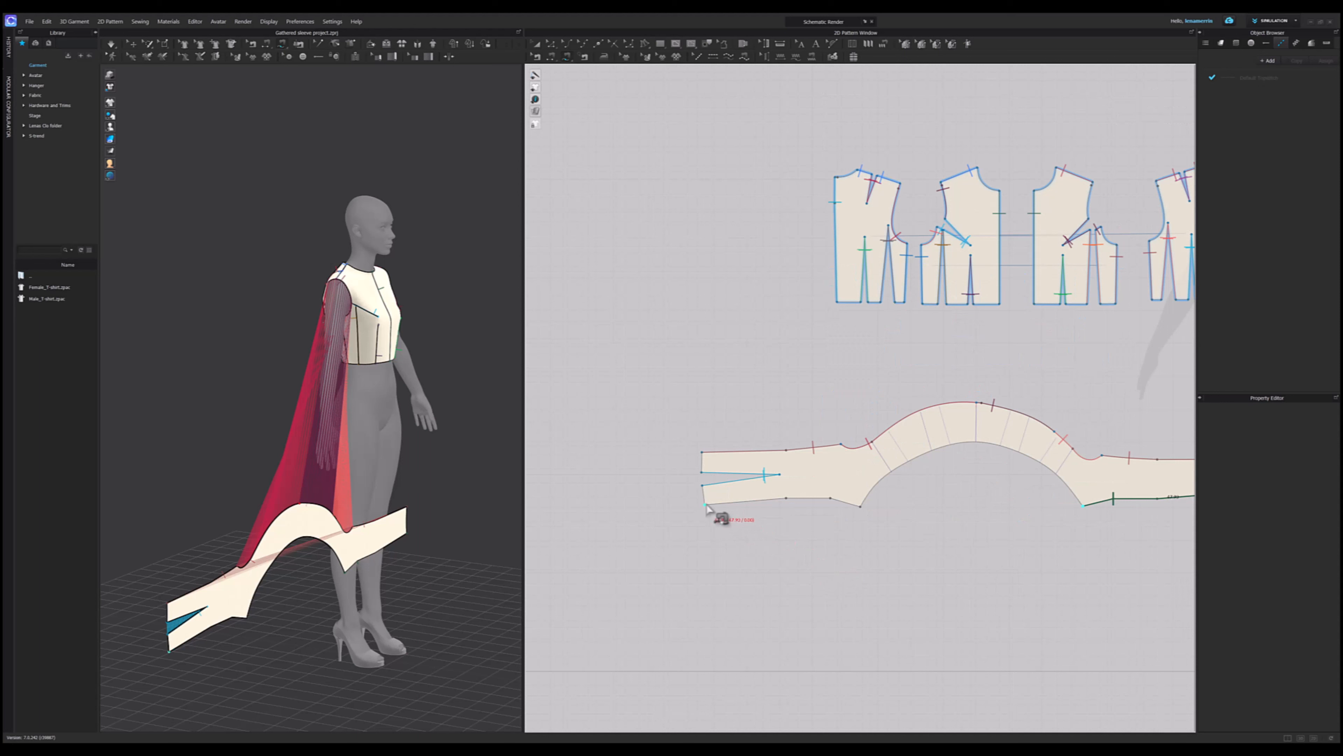
left_click(861, 506)
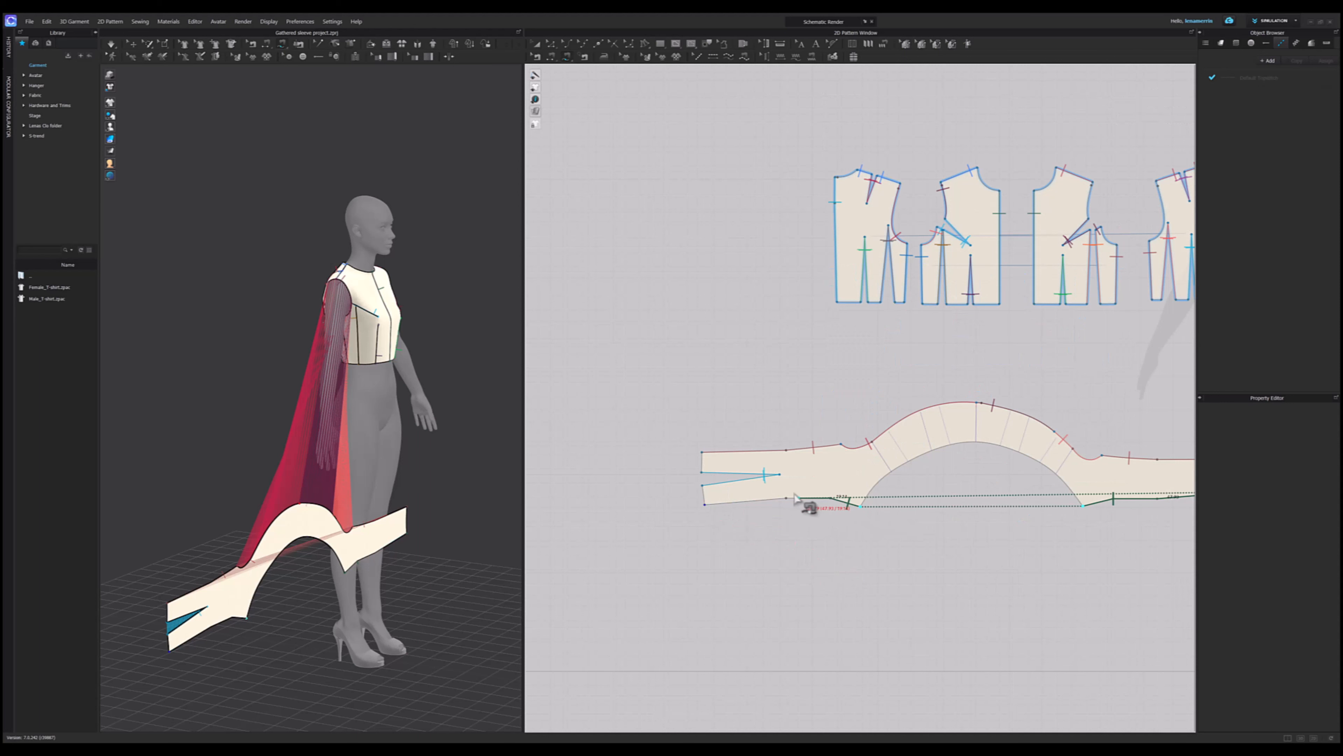
left_click(705, 505)
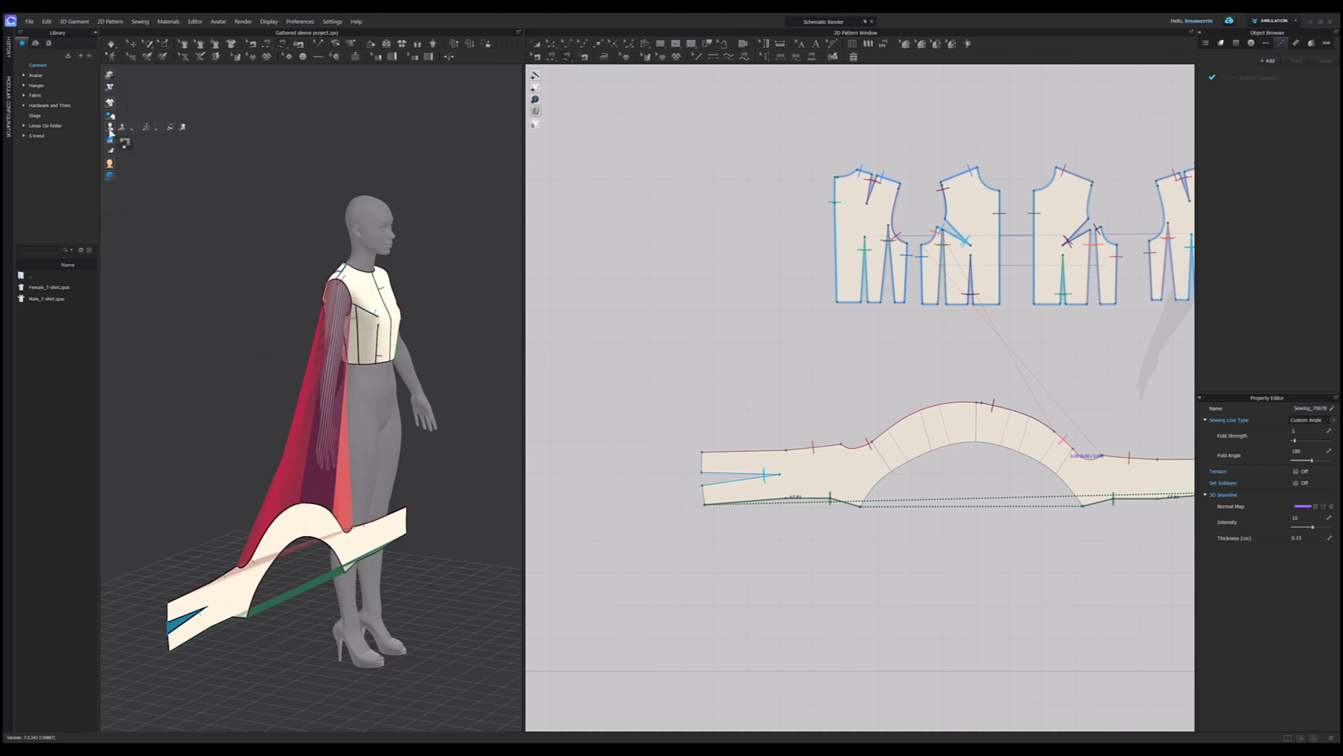
- Try wrapping the sleeve around the avatar's right upper arm at the Arm_Outside_1_R arrangement point, with offset 100 and orientation 182
left_click(133, 128)
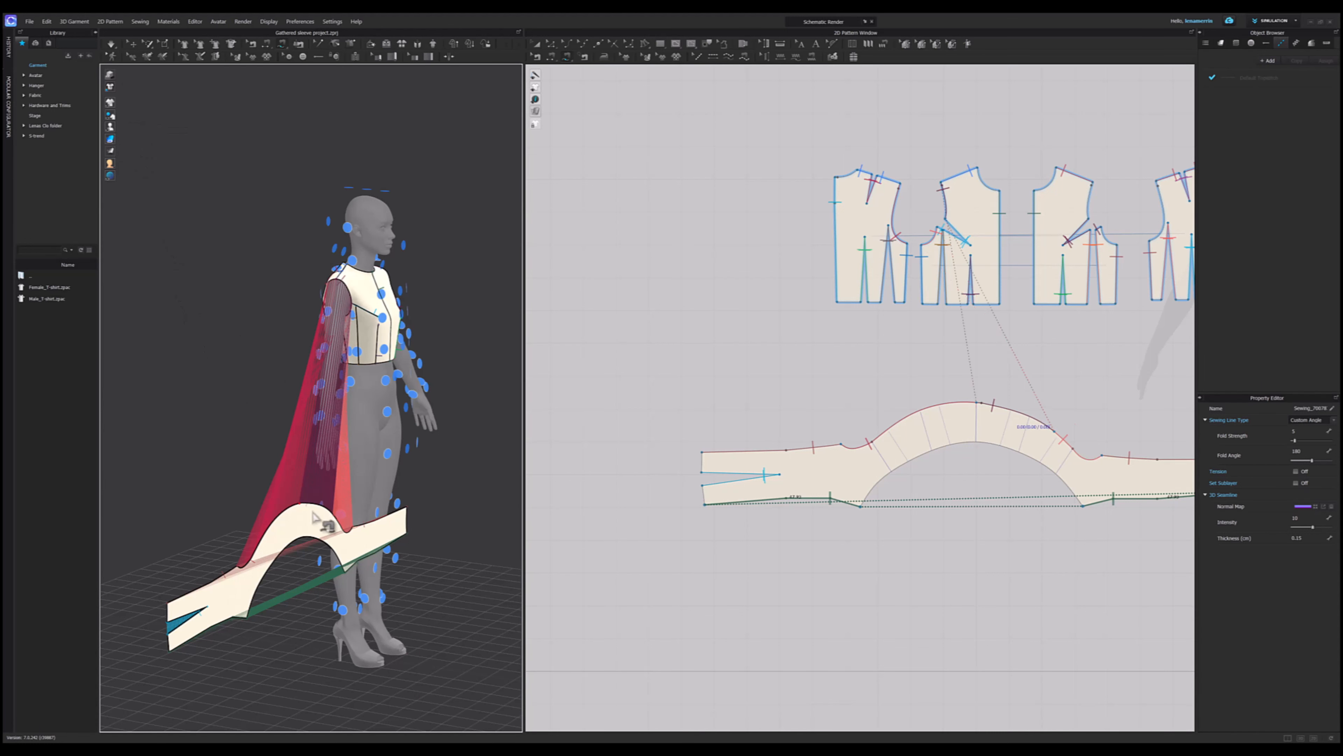
left_click(132, 44)
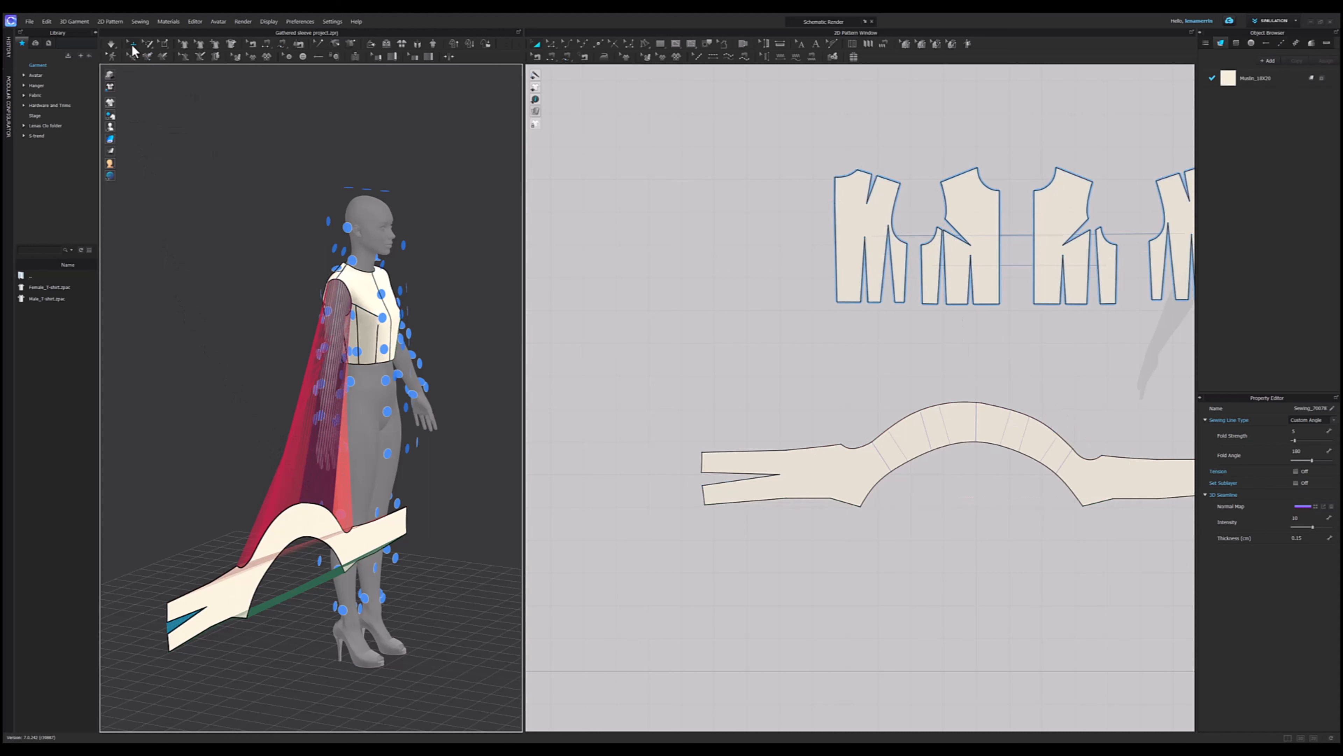
left_click(299, 528)
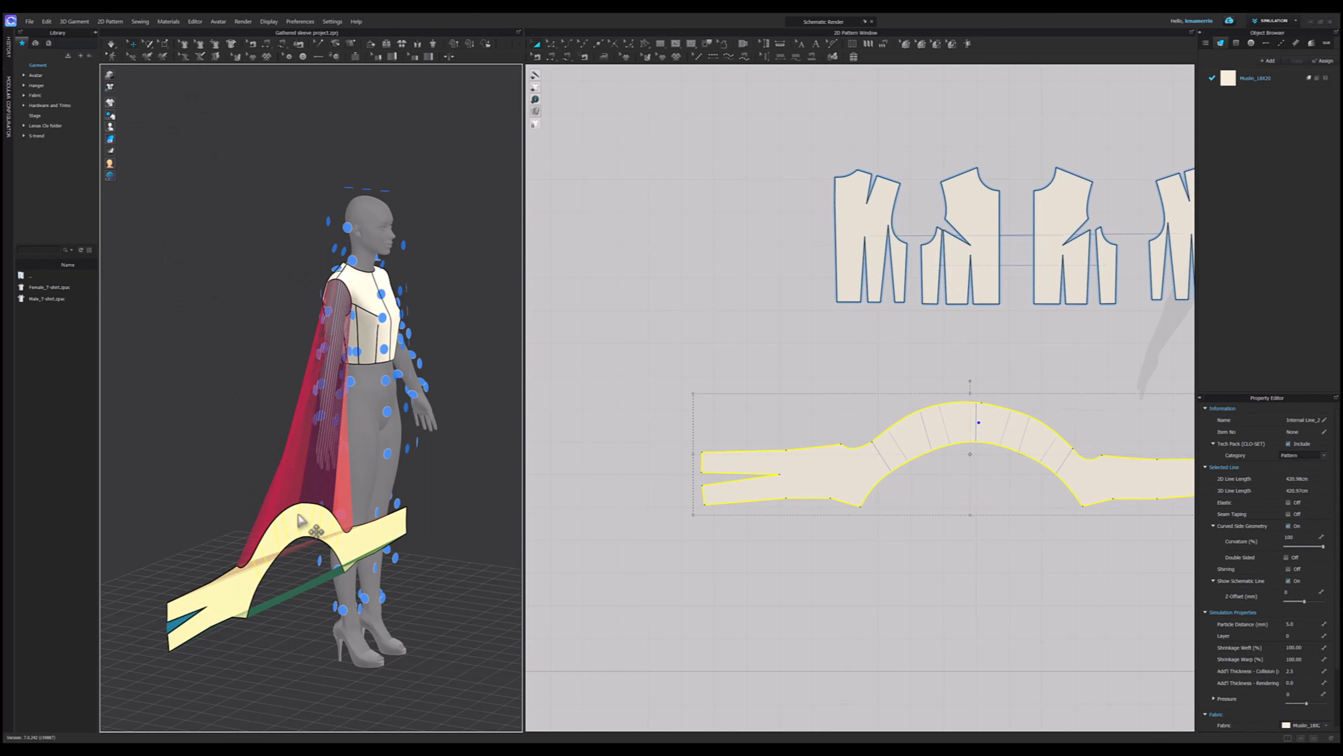
left_click(330, 318)
right_click_drag(331, 317, 373, 389)
scroll(376, 388, "up", 3)
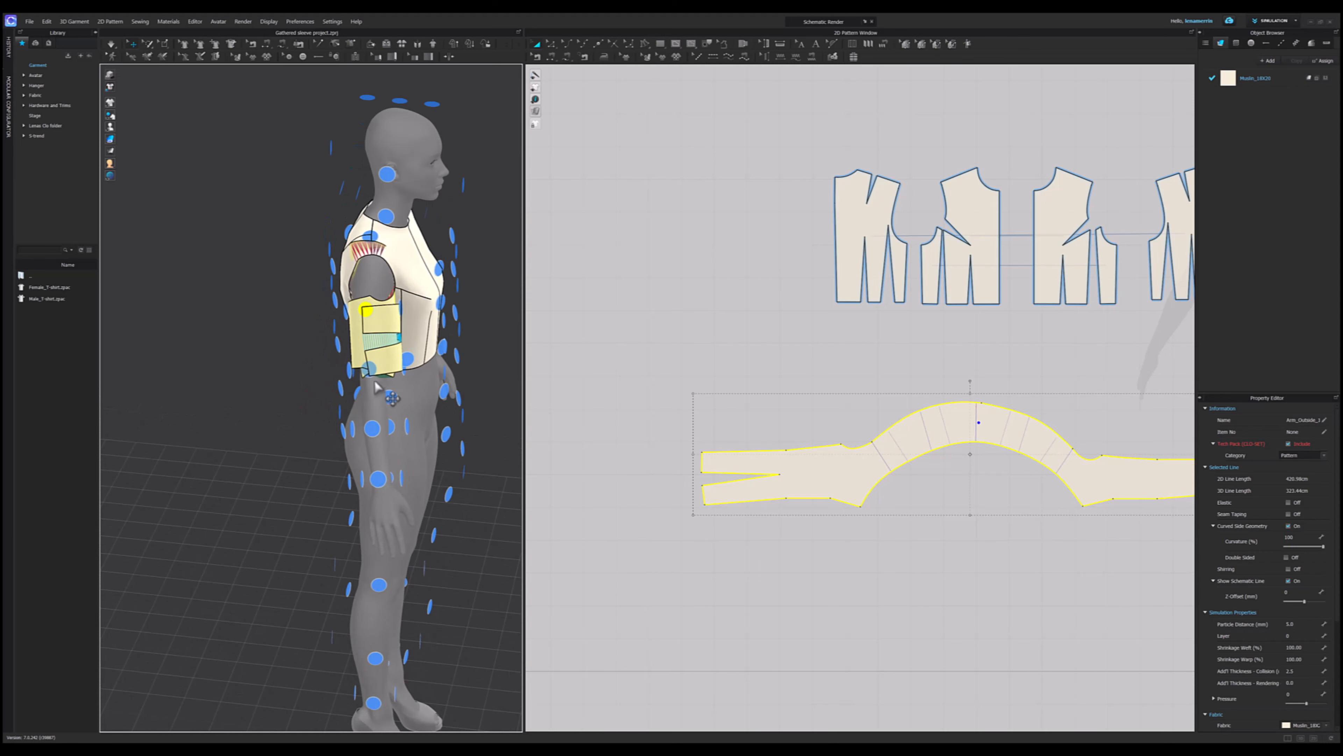
scroll(1303, 691, "down", 5)
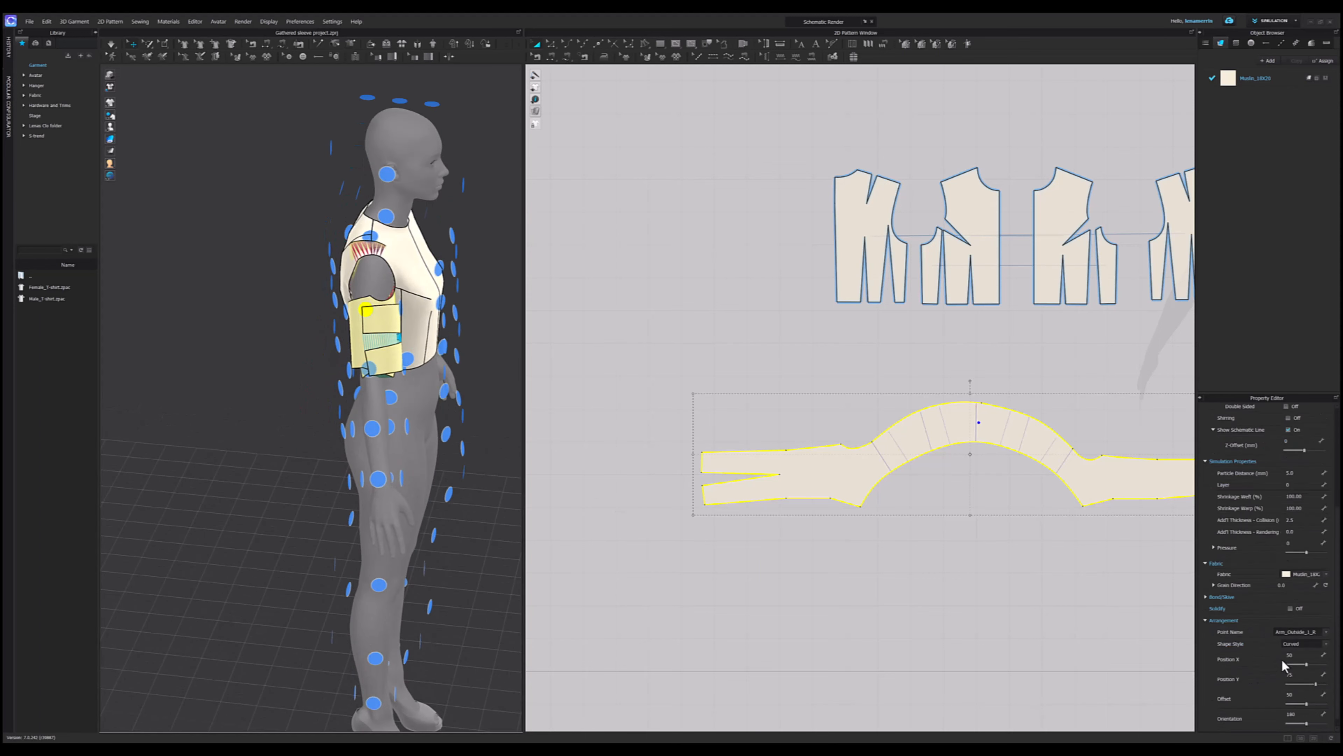
left_click_drag(1307, 694, 1339, 692)
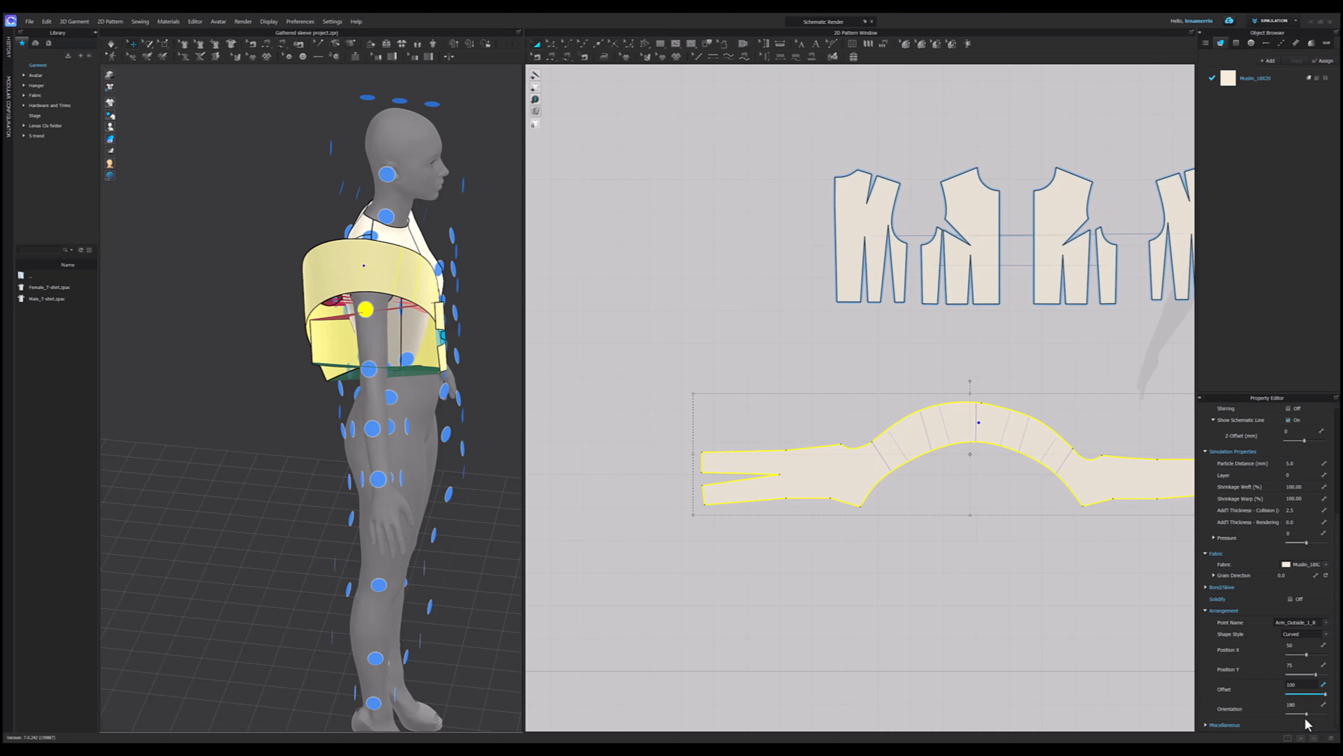
left_click_drag(1308, 714, 1307, 714)
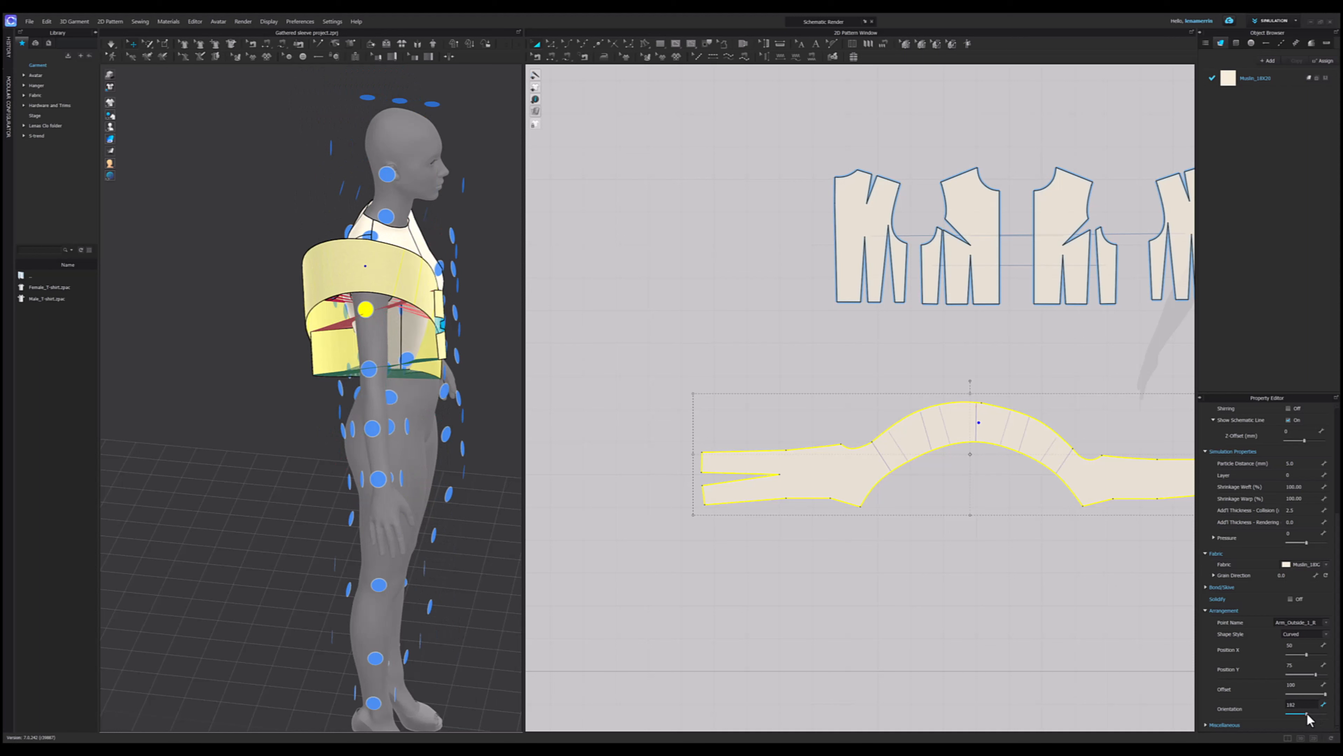
right_click(385, 279)
left_click(423, 405)
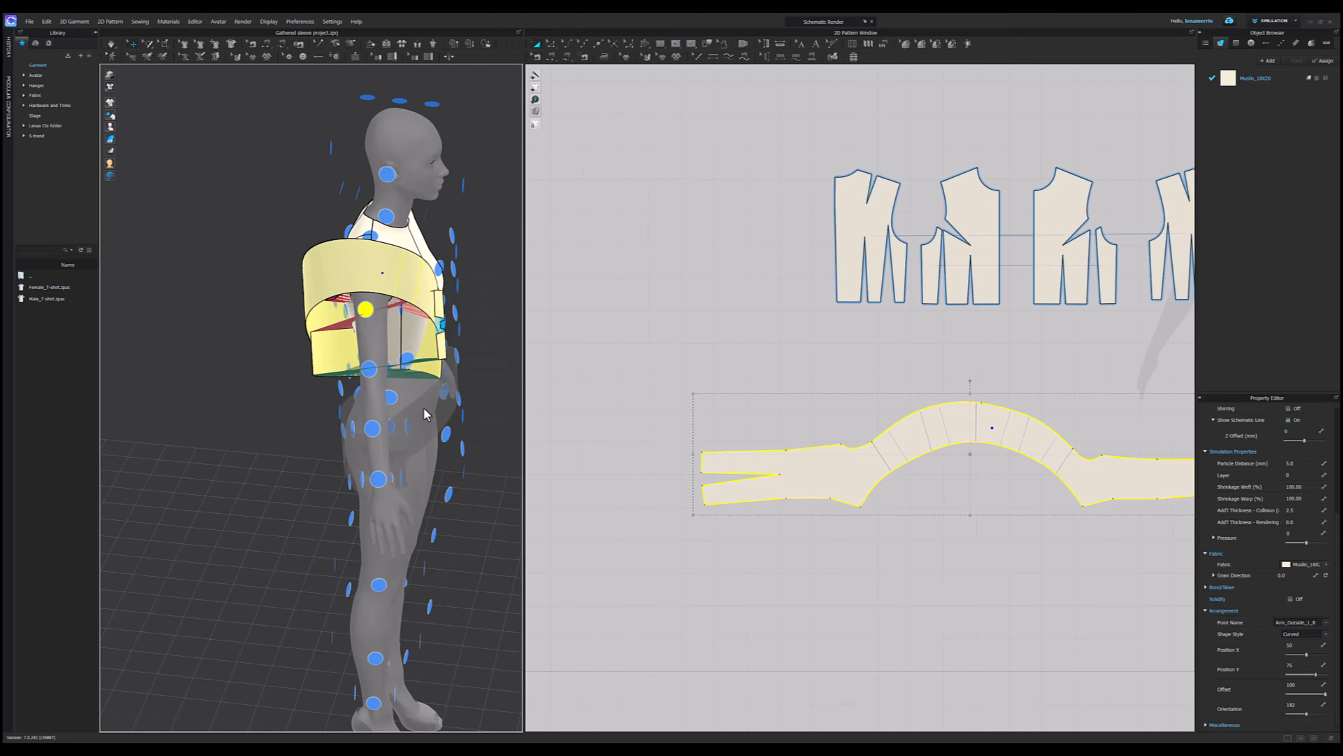
- Raise the flat sleeve to bodice height in front of the avatar, working from the side view
scroll(352, 463, "down", 1)
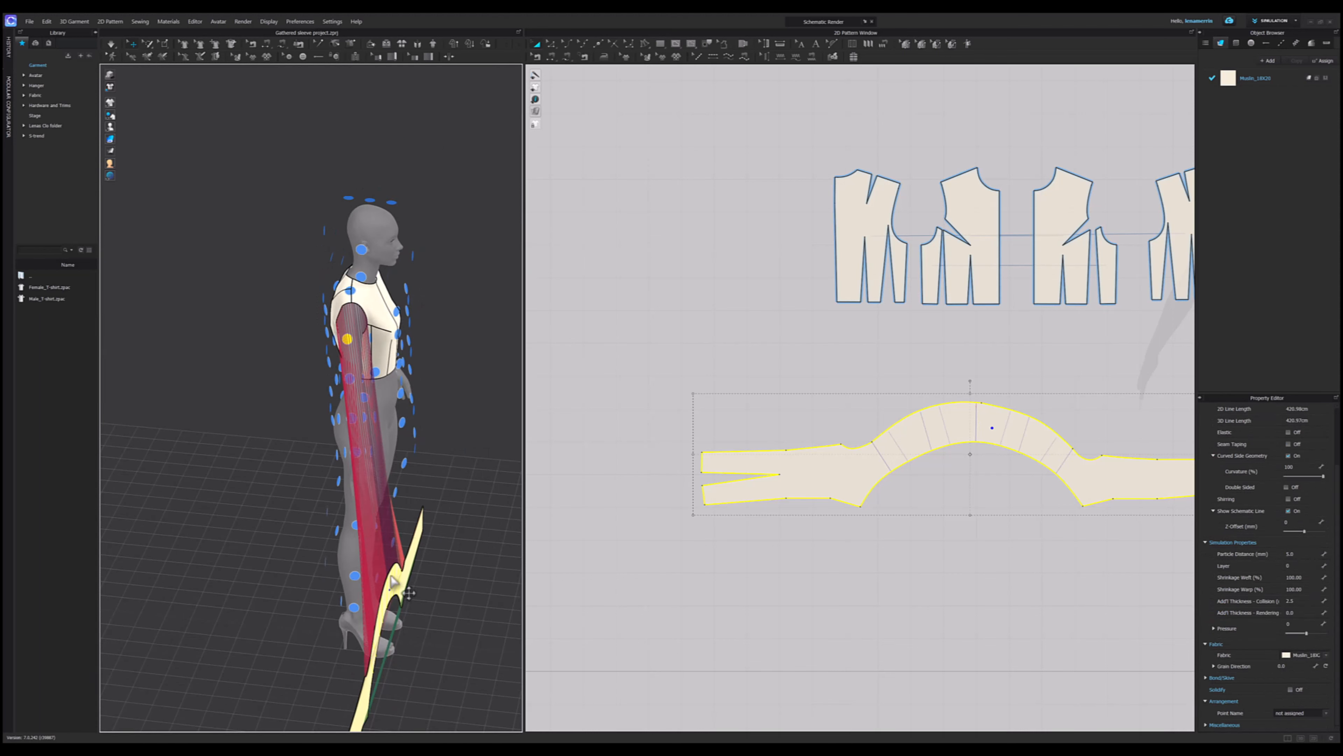
key("6")
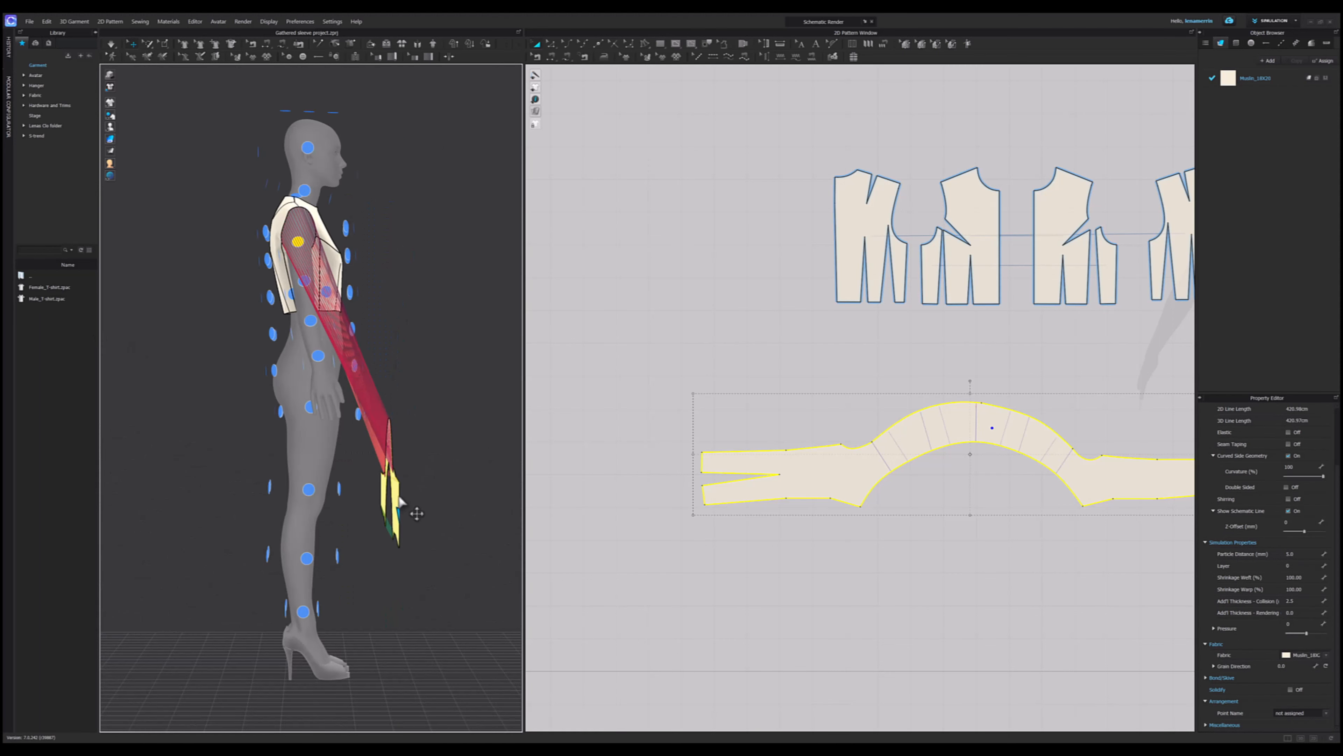
left_click_drag(417, 513, 360, 264)
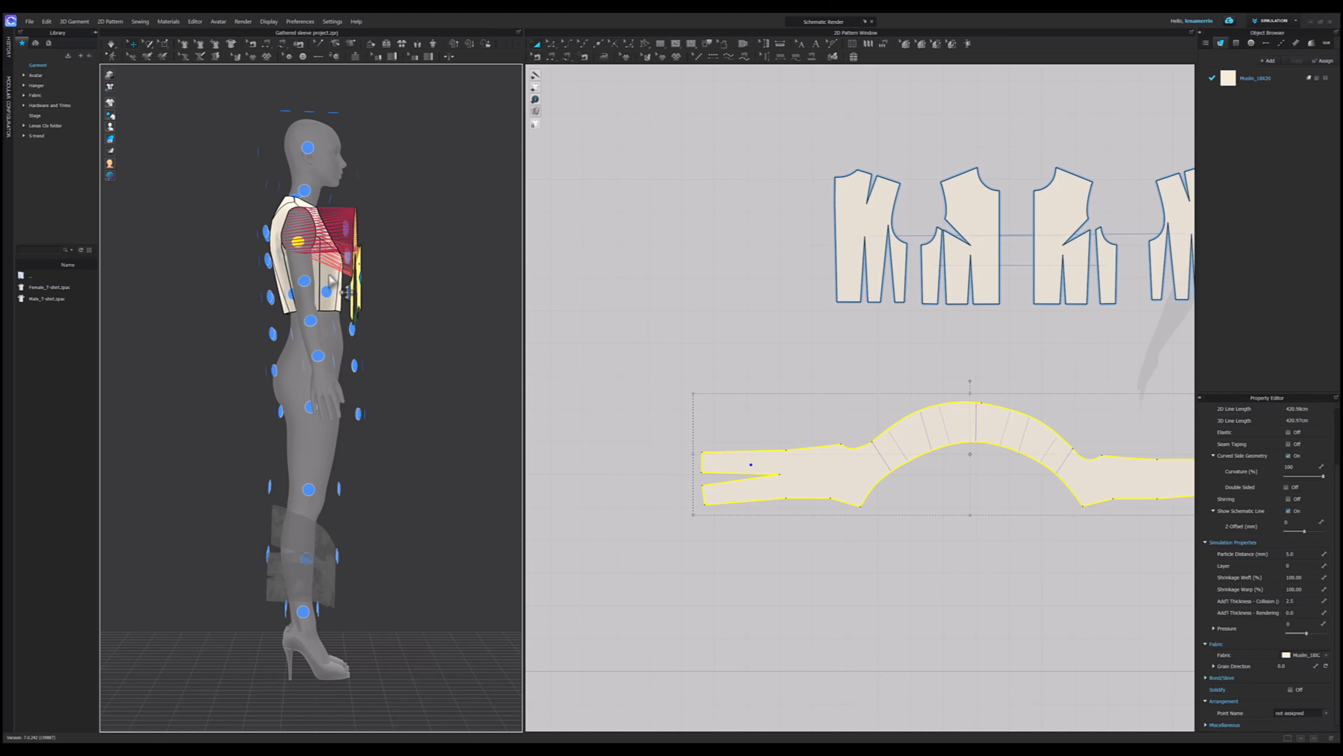
key("5")
scroll(362, 355, "down", 2)
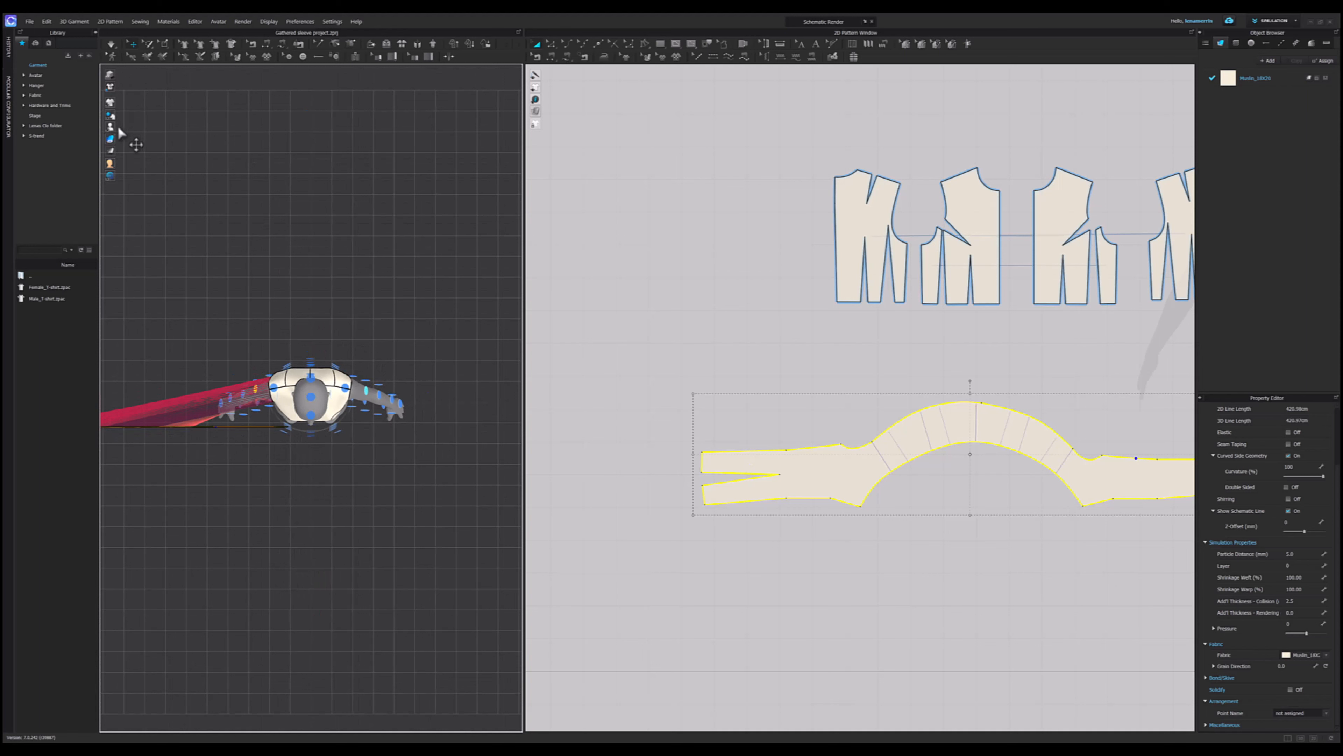
- Hide the arrangement points, then rotate the flat sleeve and position it beside the avatar's right shoulder and upper arm
left_click(134, 126)
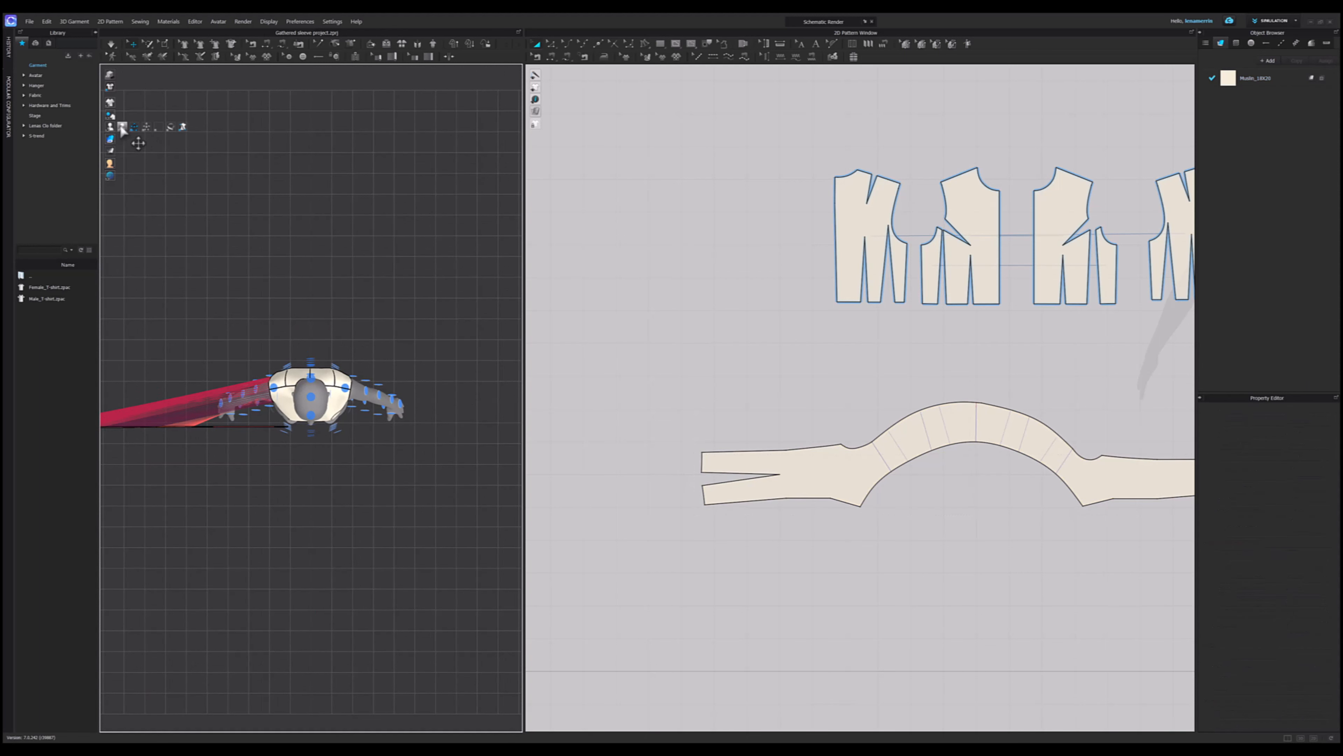
left_click(134, 128)
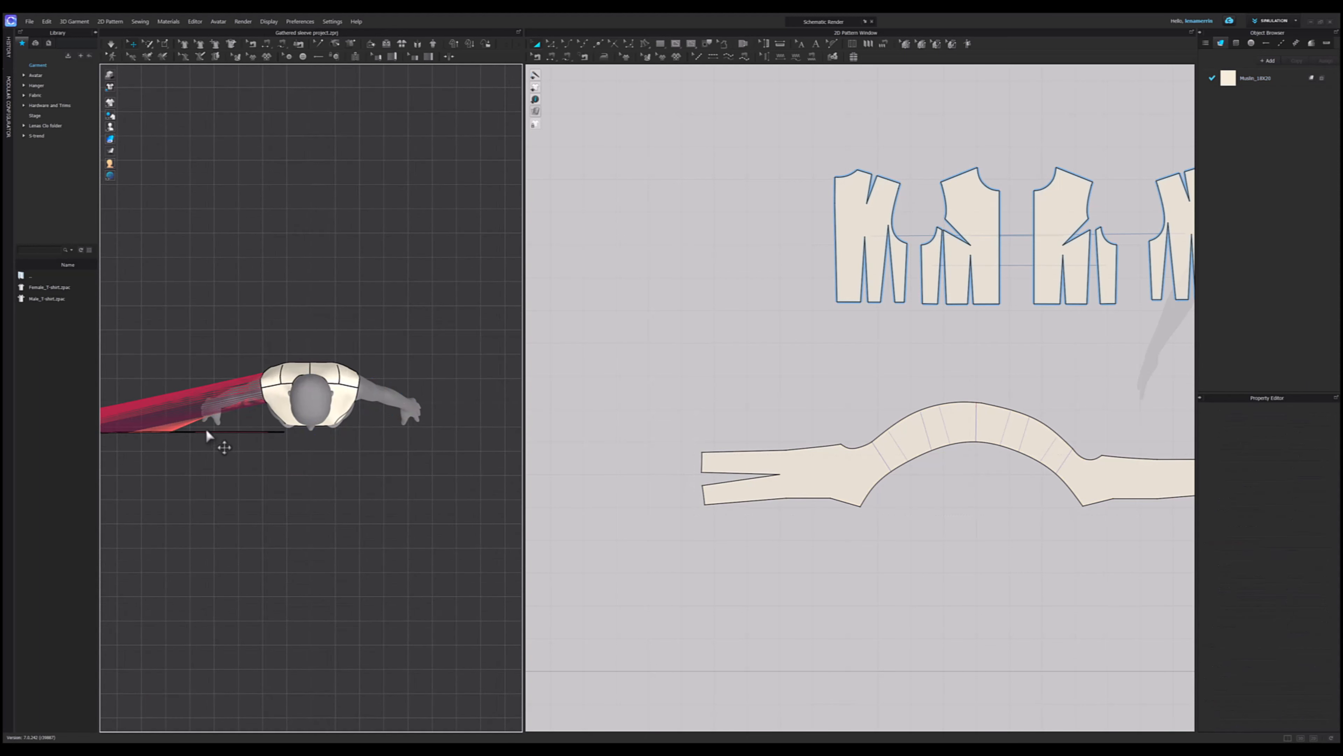
left_click(206, 432)
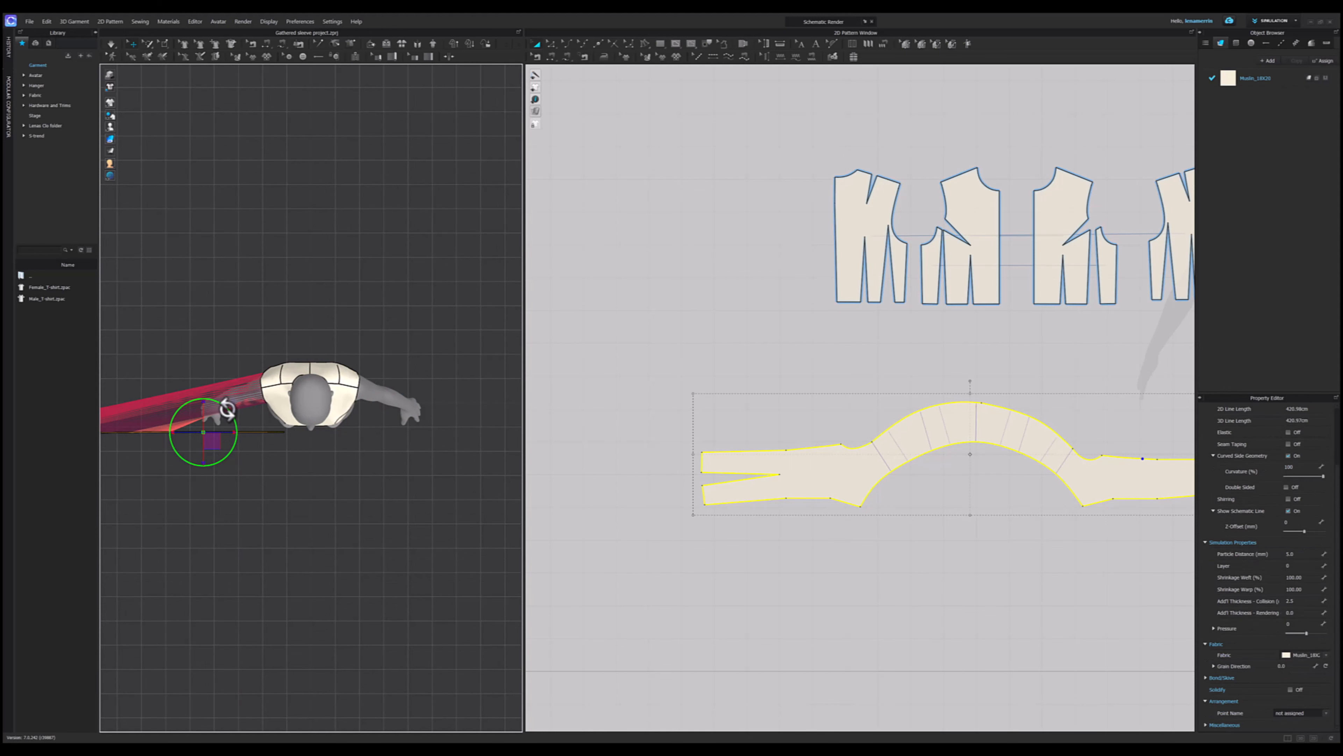
left_click_drag(228, 409, 233, 462)
left_click_drag(205, 316, 255, 436)
right_click_drag(395, 523, 470, 438)
left_click_drag(307, 327, 297, 297)
right_click_drag(370, 418, 295, 436)
left_click_drag(313, 299, 293, 318)
scroll(314, 304, "up", 1)
scroll(331, 413, "up", 1)
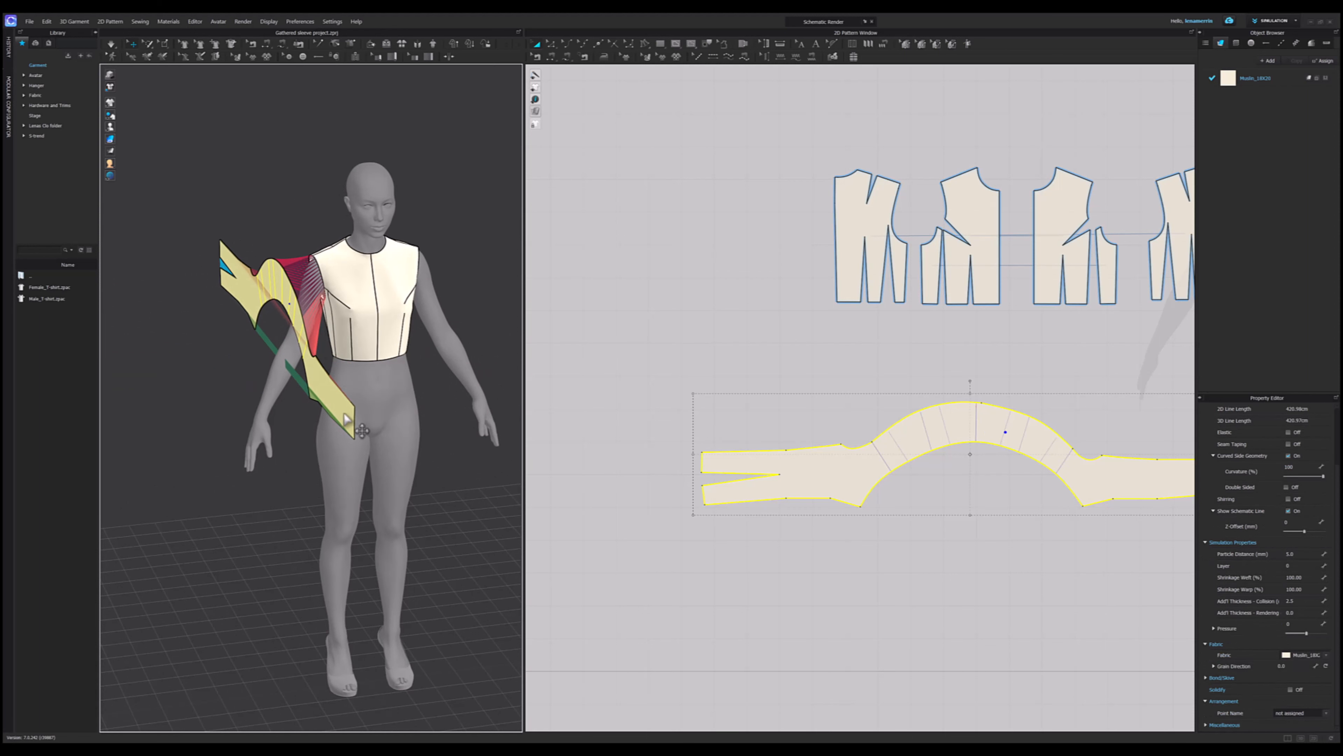
- Deactivate the two seams that join the sleeve's end sections, on the upper and lower long edges of the pattern
scroll(808, 498, "down", 1)
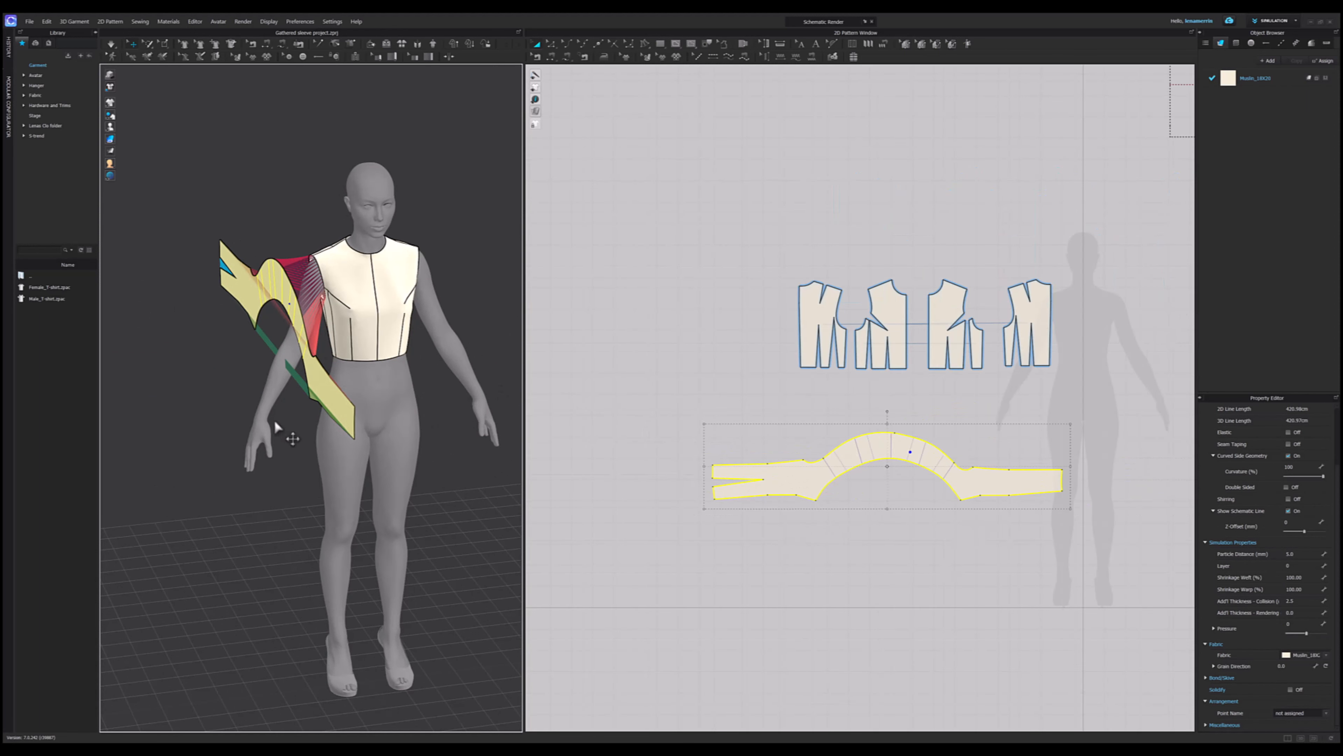
key("b")
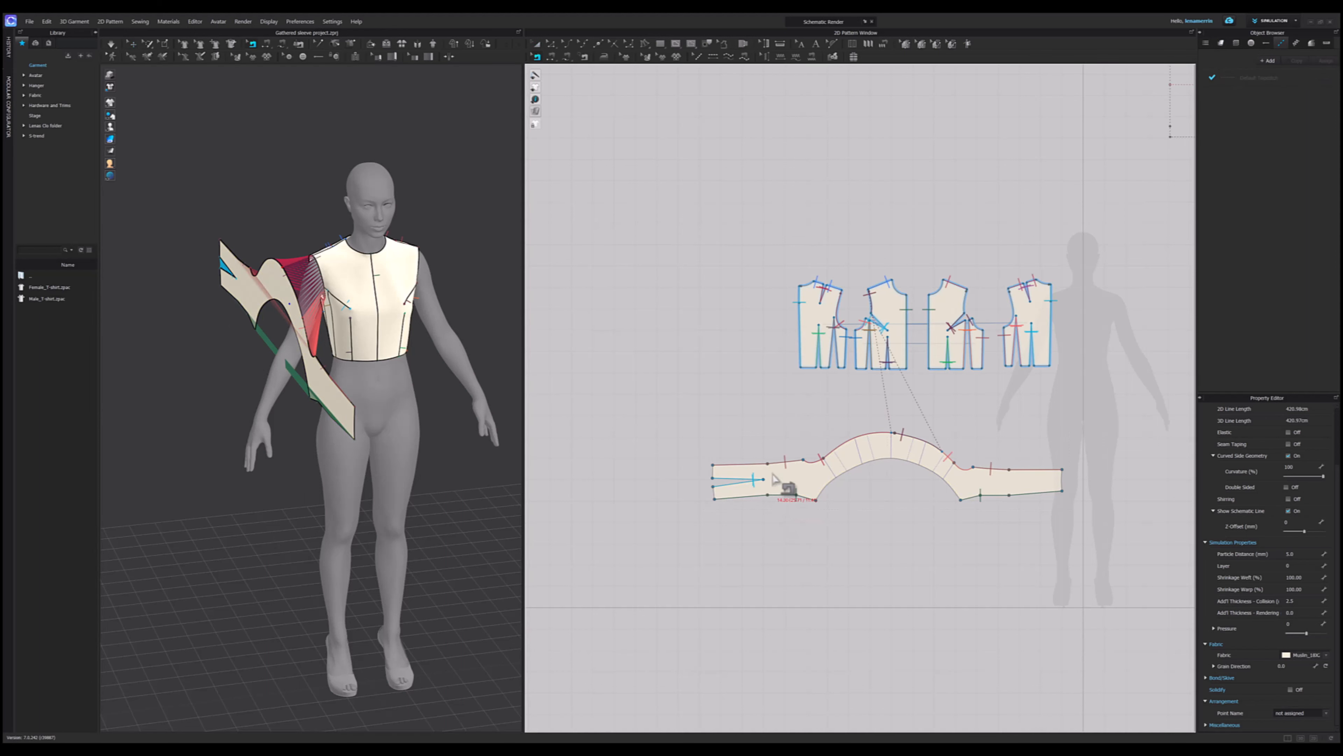
right_click(778, 468)
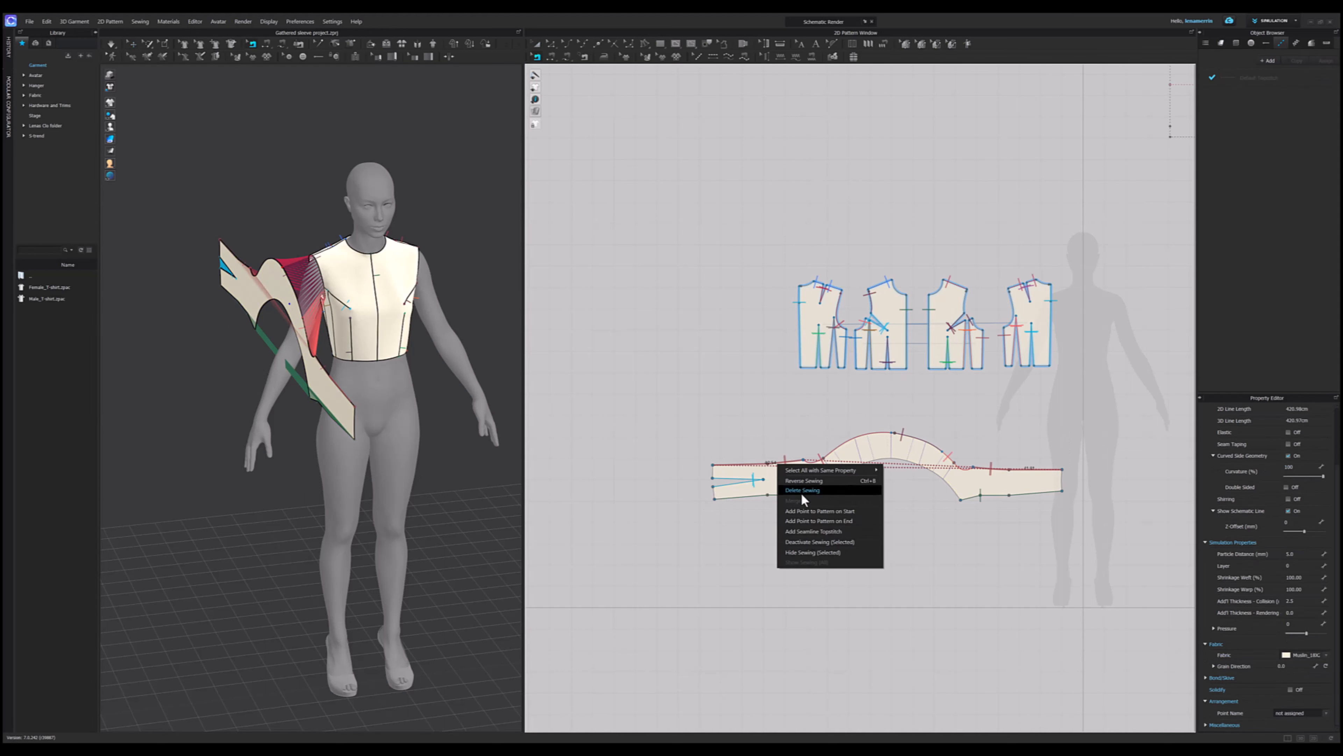
left_click(805, 540)
right_click(779, 497)
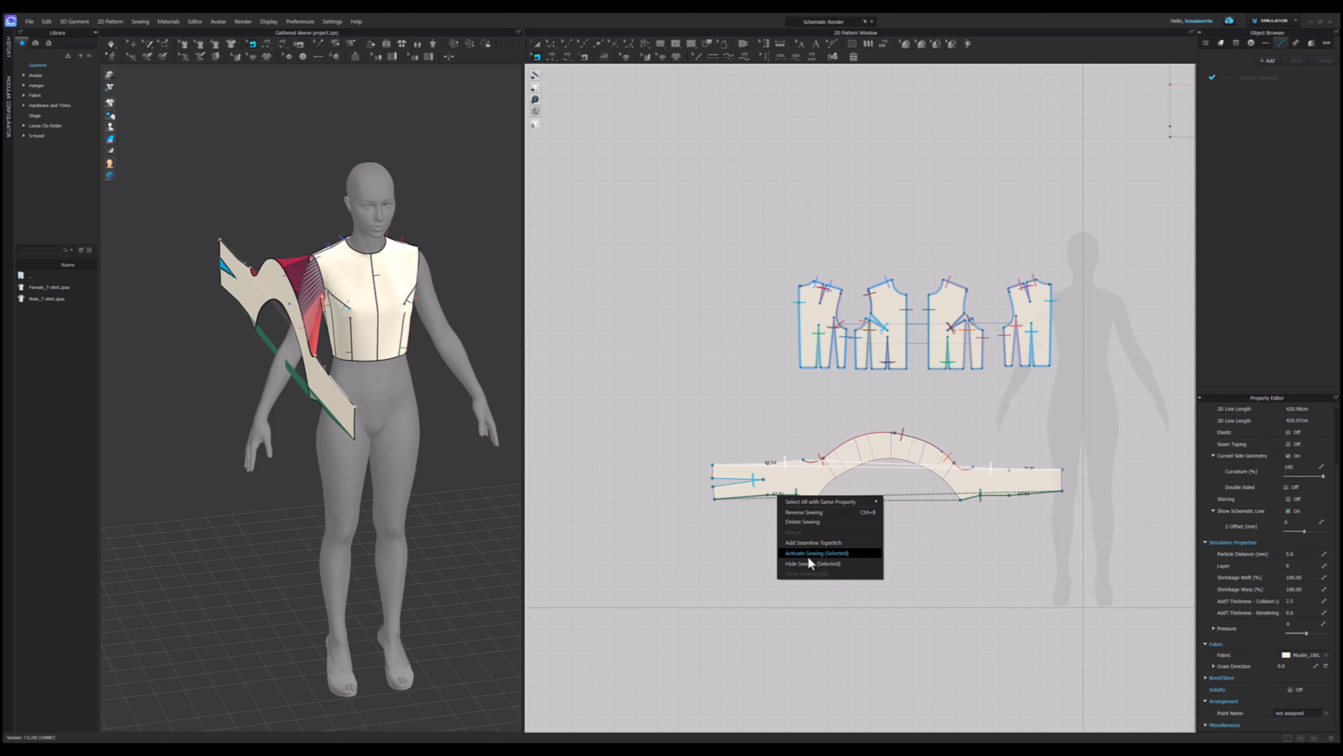
left_click(782, 521)
right_click(782, 498)
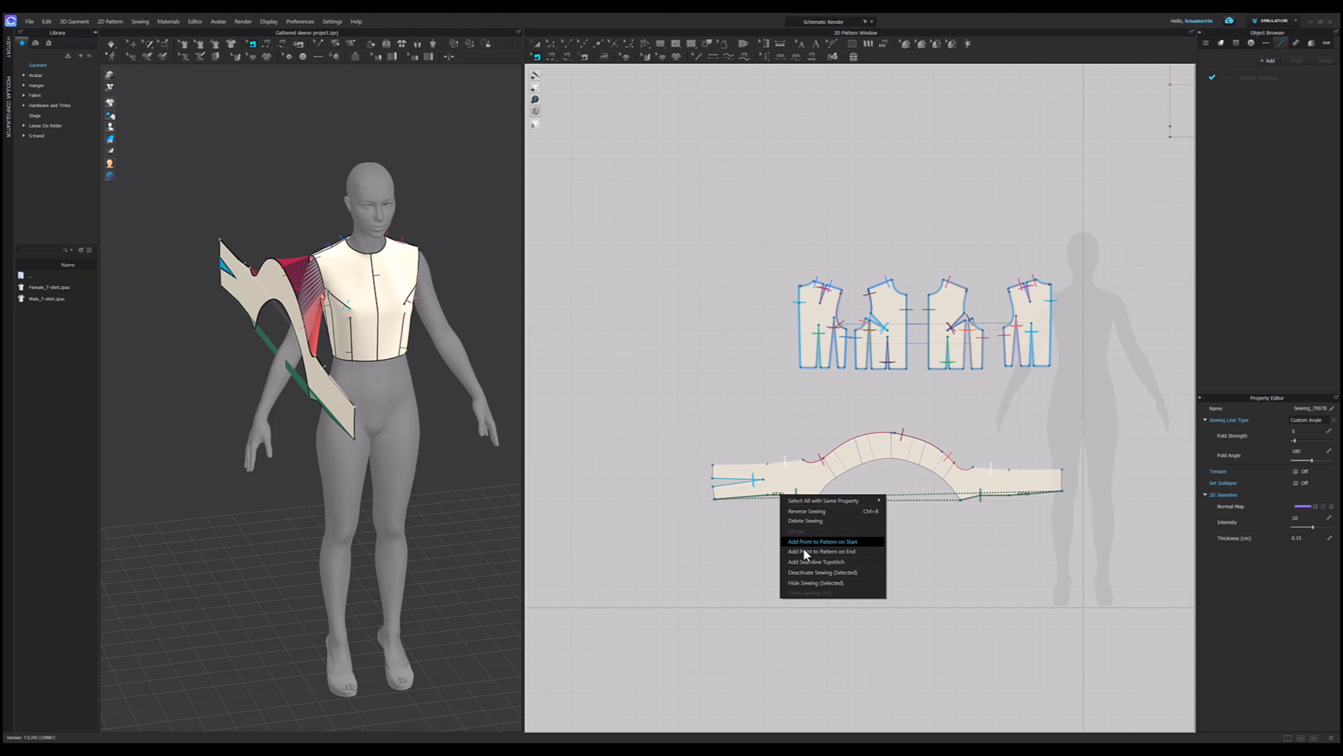
left_click(804, 562)
- Simulate the garment and pull the crumpled sleeve away from the avatar's right side
right_click_drag(294, 359, 360, 372)
key("space")
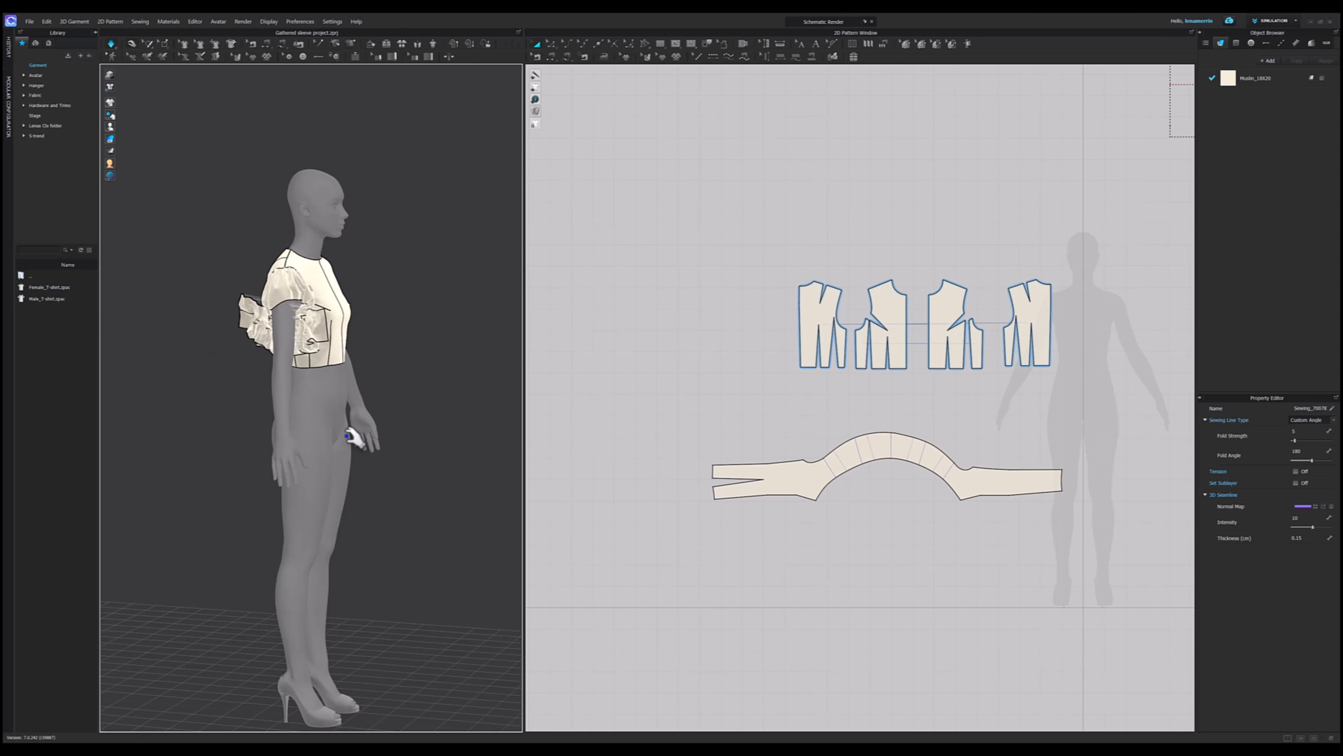
right_click_drag(350, 441, 408, 420)
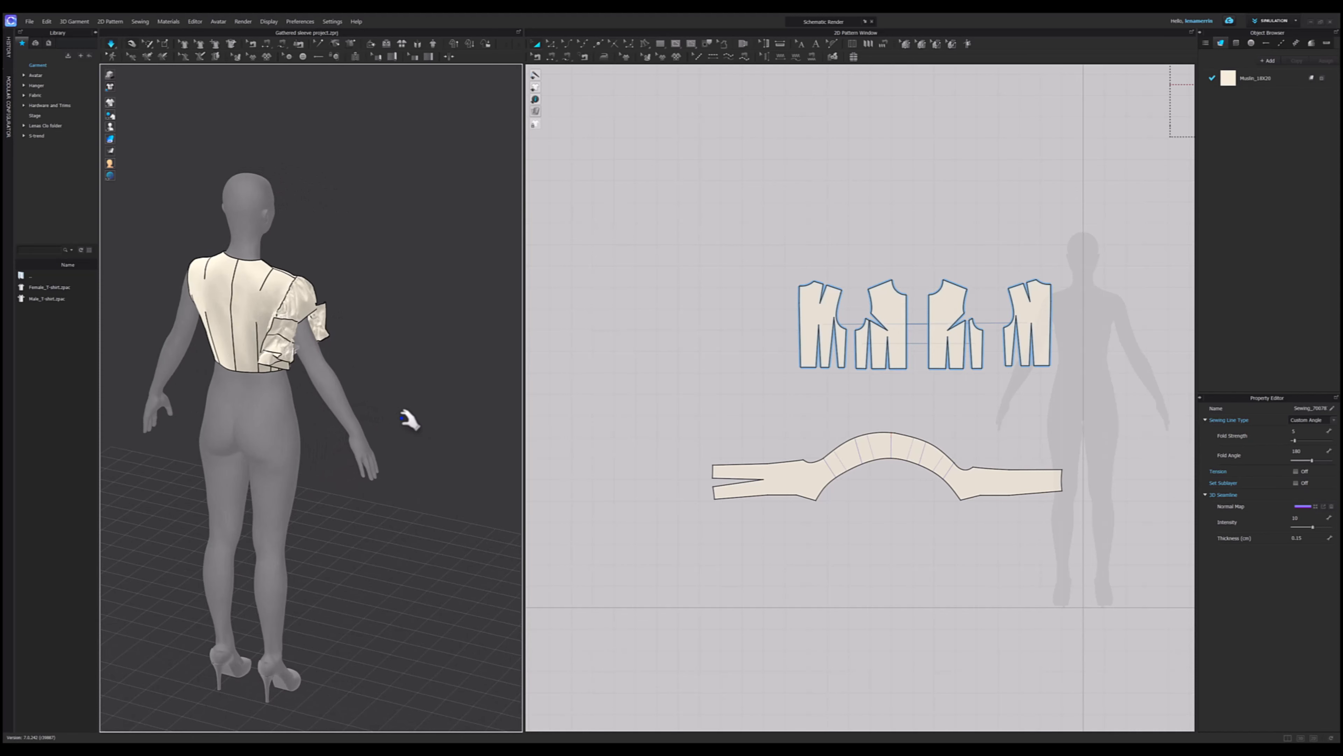
right_click(313, 307)
left_click(347, 395)
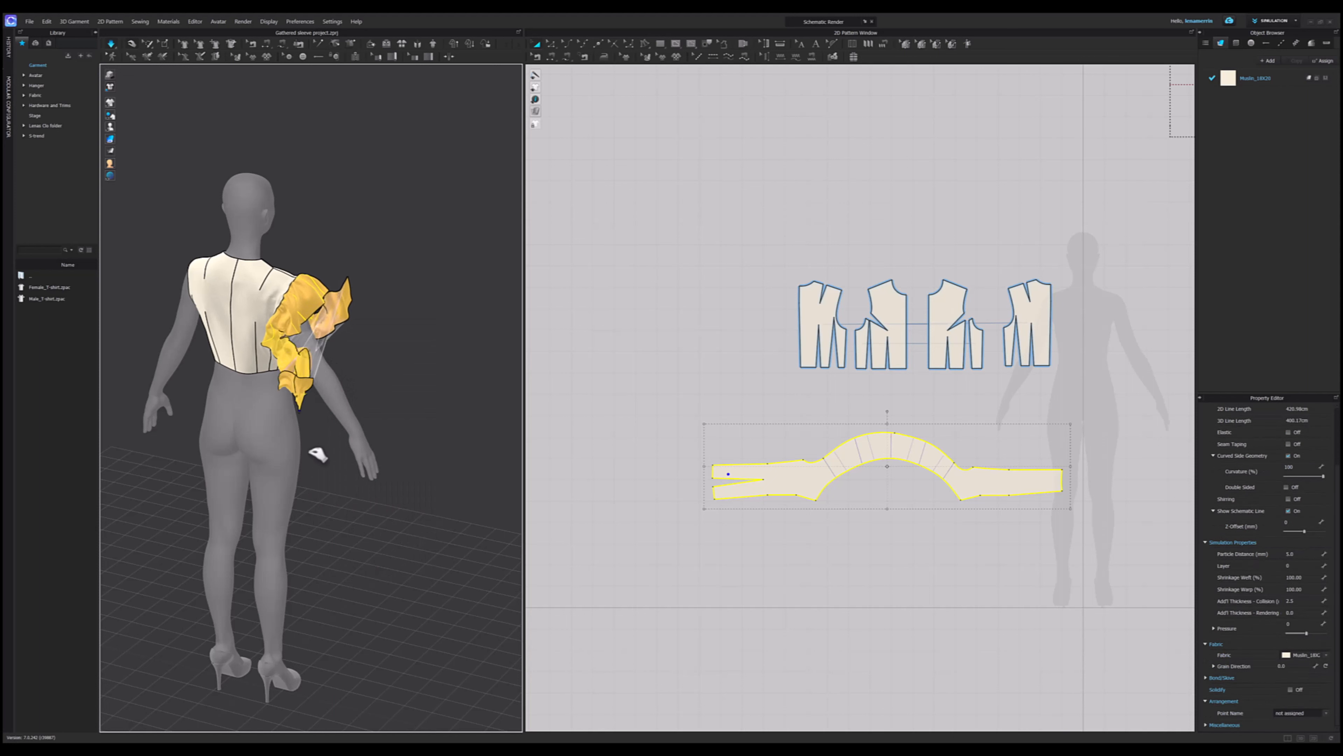
right_click_drag(315, 449, 423, 505)
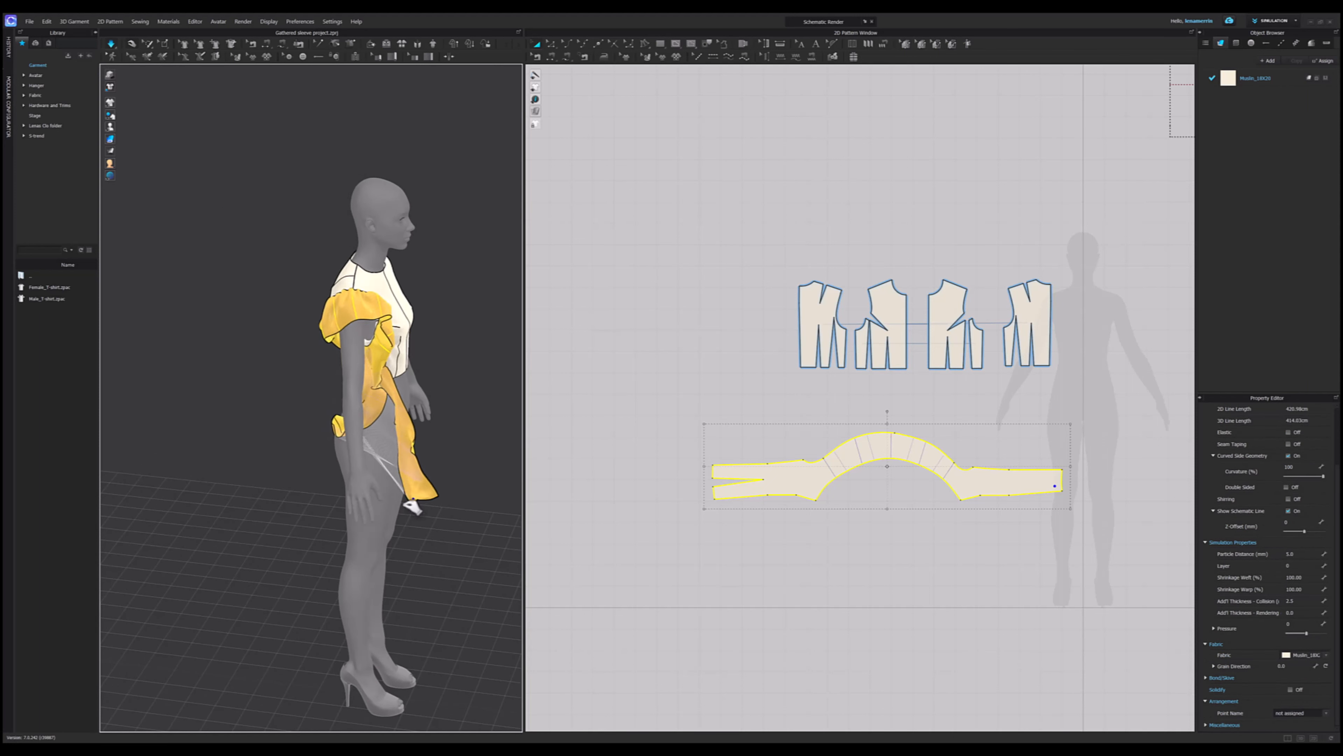
right_click_drag(423, 505, 454, 453)
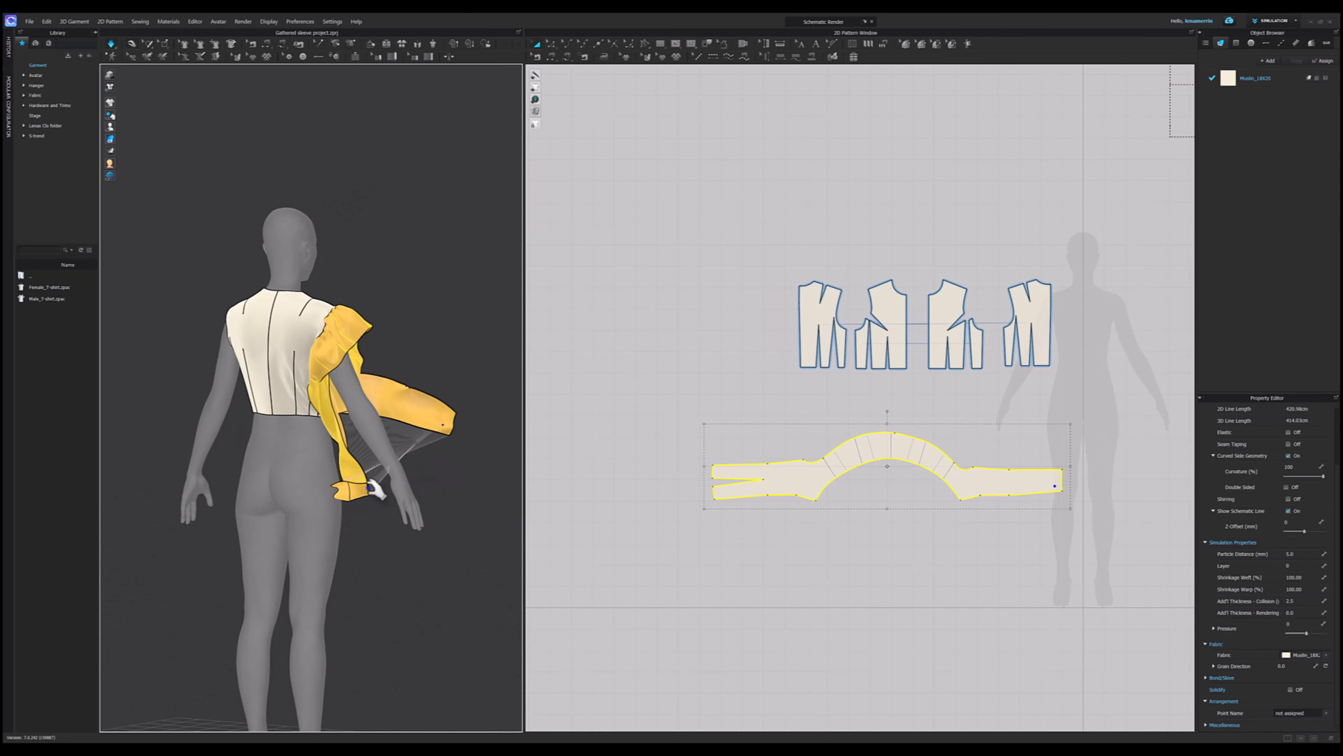
- Pull the sleeve's two loose ends down along the avatar's right arm during simulation
left_click_drag(427, 413, 433, 486)
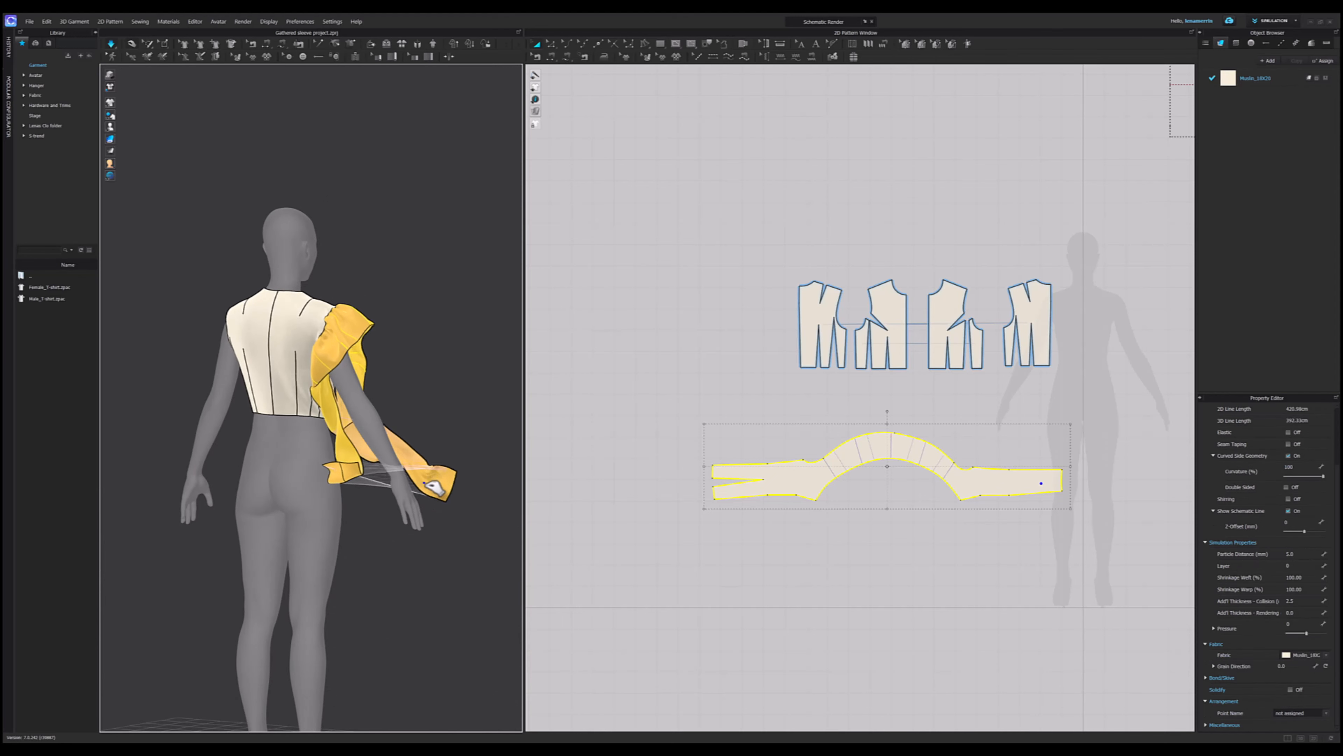
right_click_drag(459, 408, 433, 446)
left_click_drag(346, 467, 341, 473)
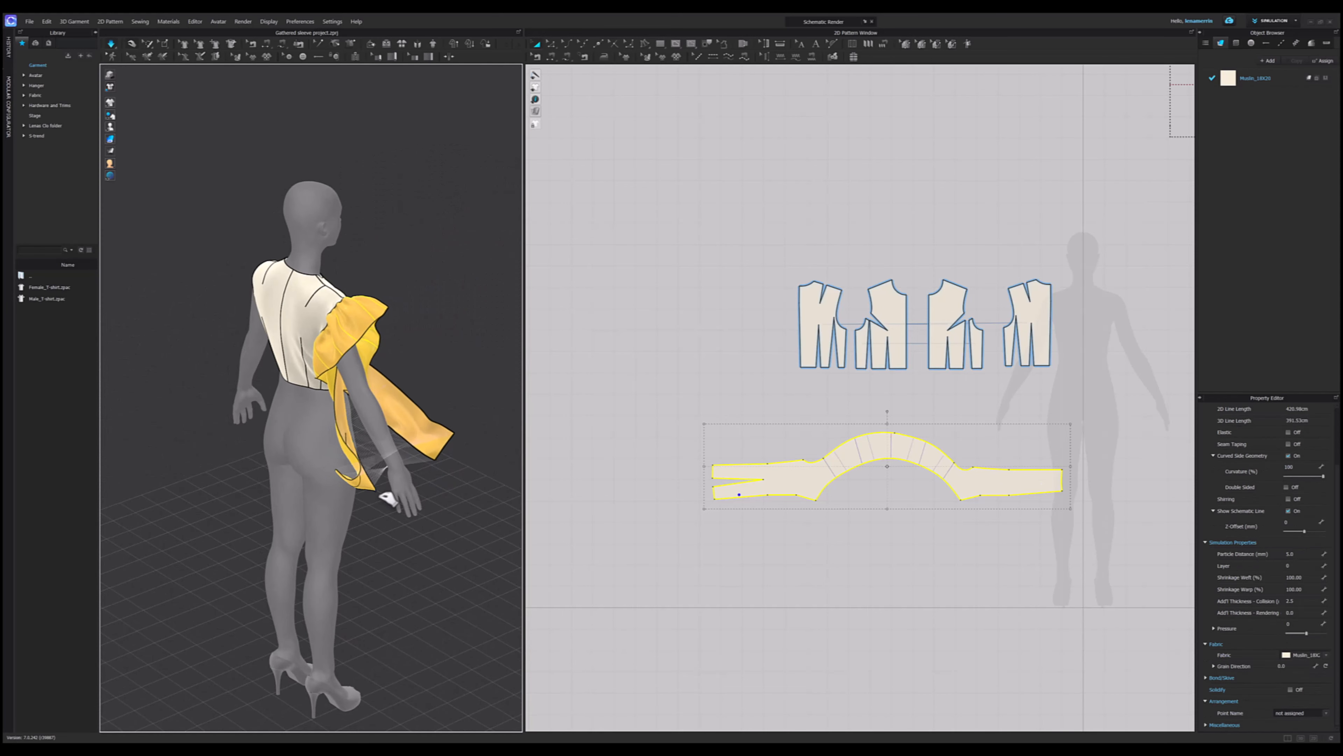
right_click_drag(349, 476, 373, 495)
left_click_drag(373, 495, 375, 545)
right_click_drag(348, 480, 249, 493)
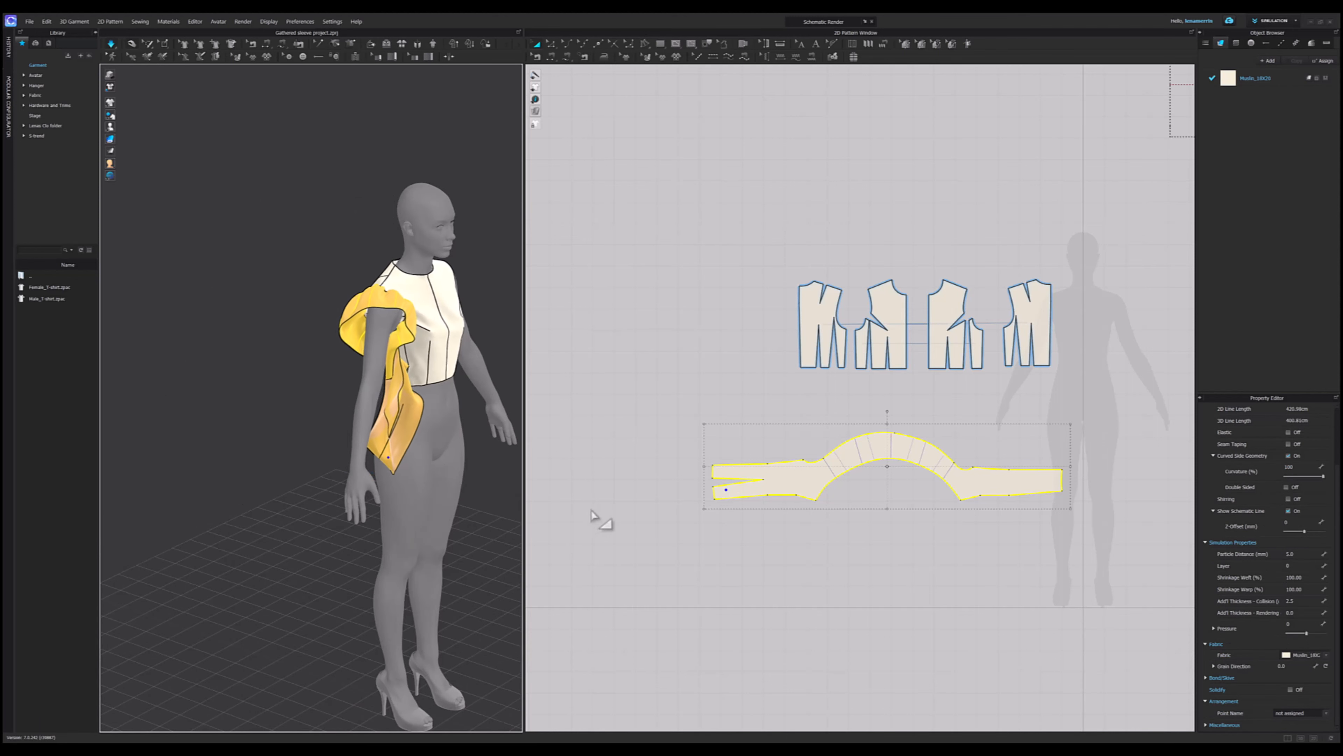
- Select the sleeve pattern and switch the simulation quality to Fast (GPU)
key("b")
key("a")
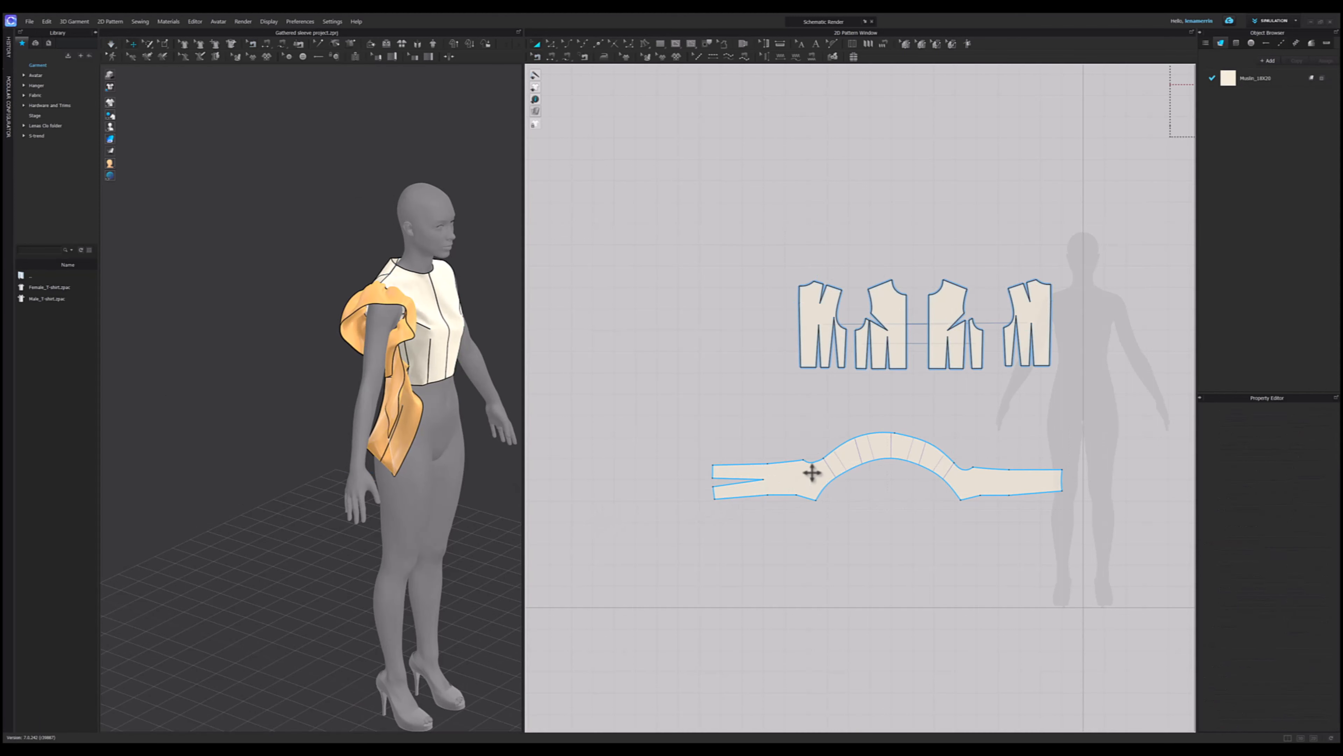
left_click(809, 471)
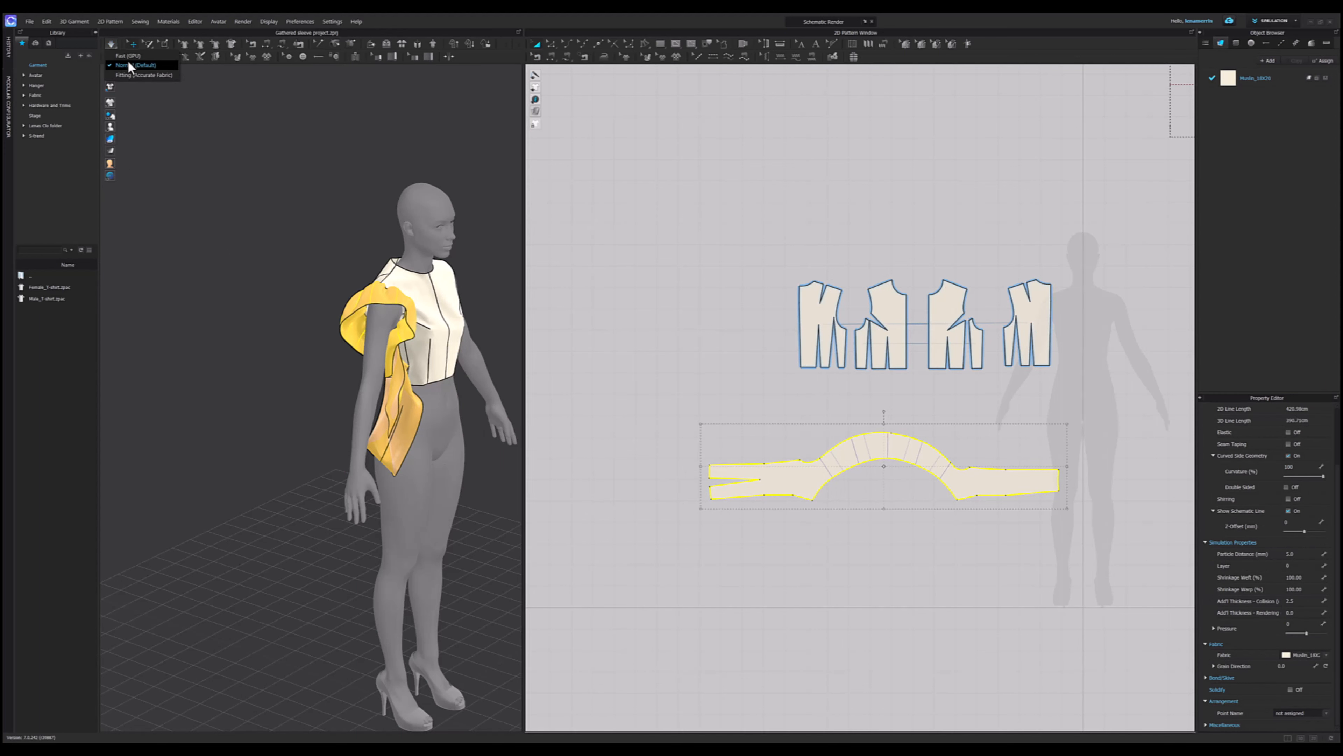
left_click(127, 56)
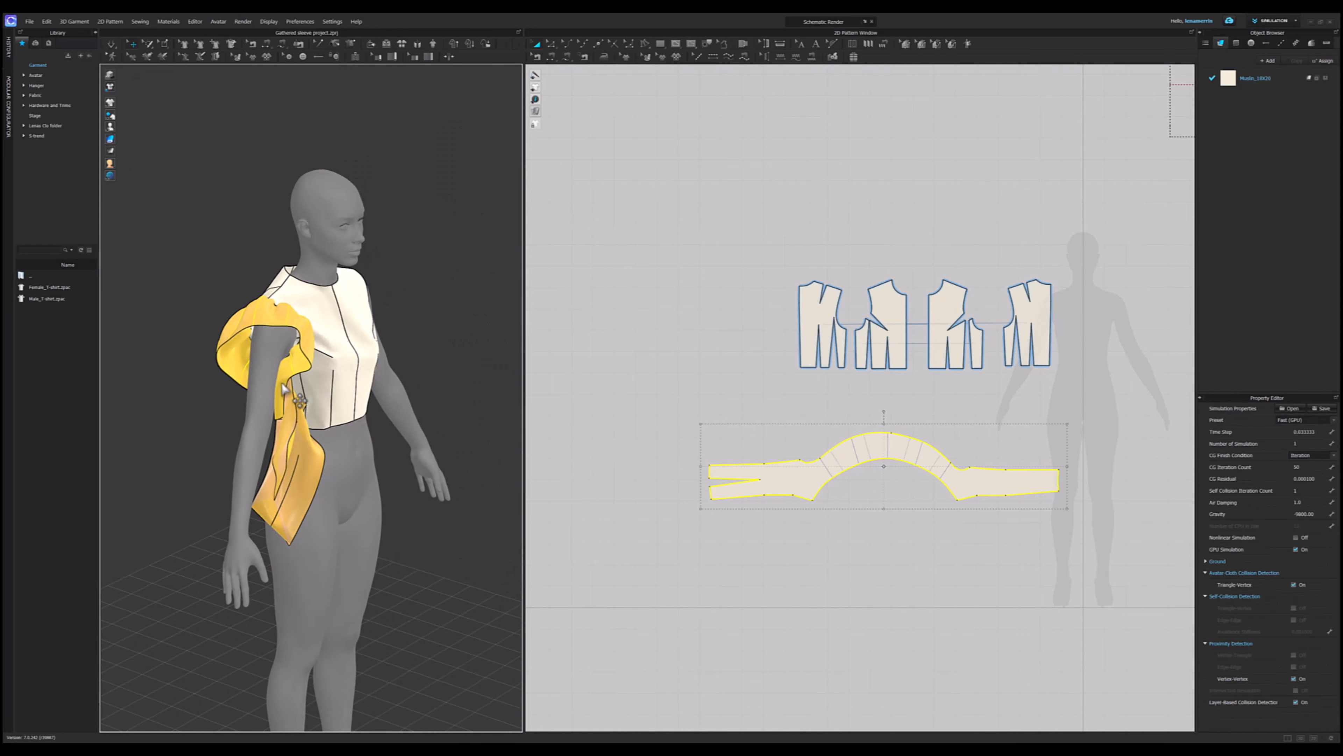
- Pull the loose sleeve strips apart so one lies in front of the avatar's right arm and the other behind it
left_click_drag(281, 425, 302, 518)
right_click_drag(303, 519, 254, 471)
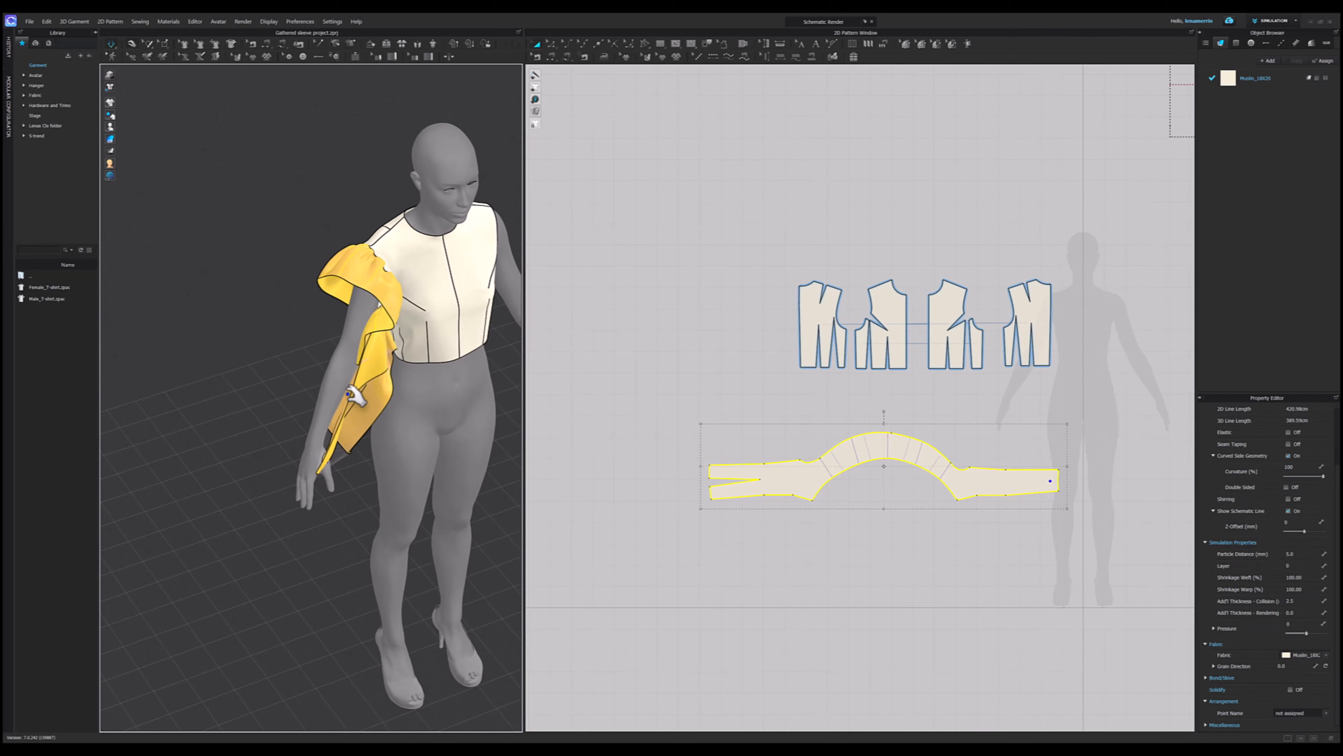
left_click_drag(354, 392, 396, 424)
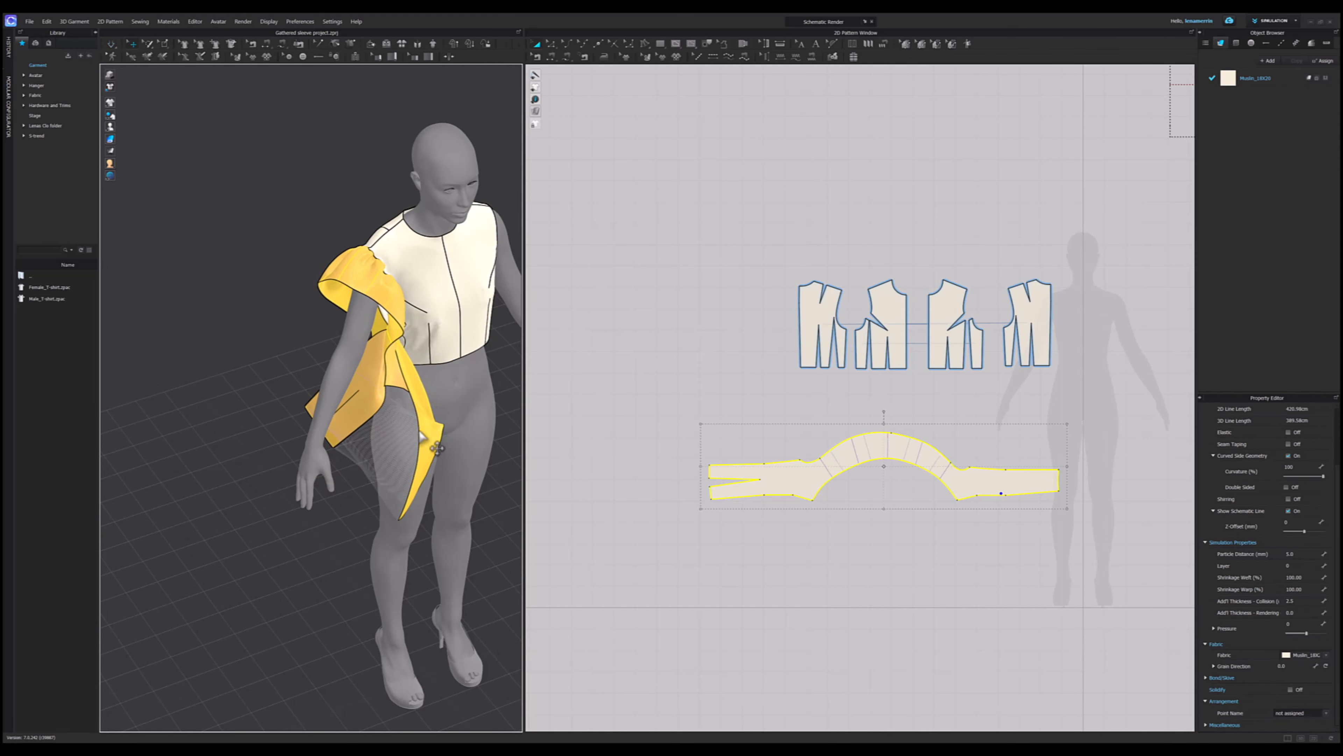
right_click_drag(396, 425, 370, 389)
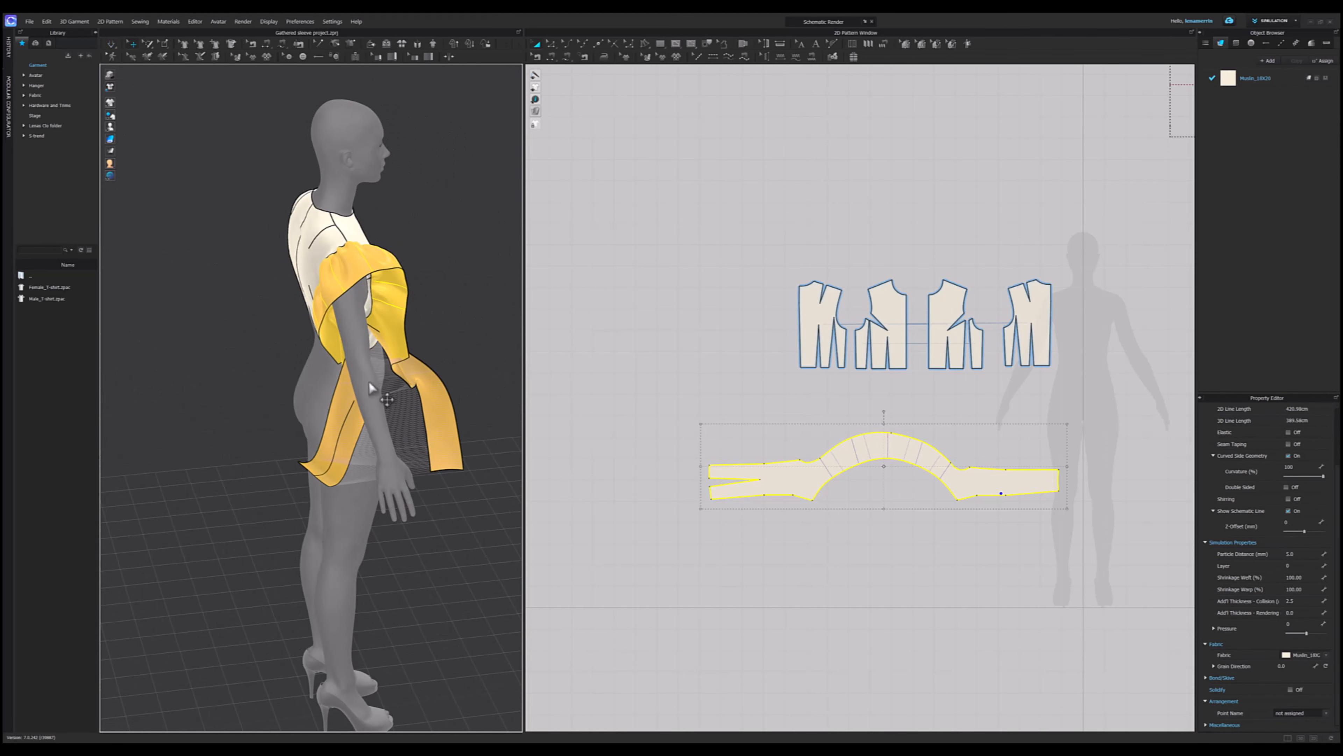
- Pin the split end and the opposite straight end of the sleeve pattern
left_click(165, 44)
left_click_drag(687, 455, 753, 536)
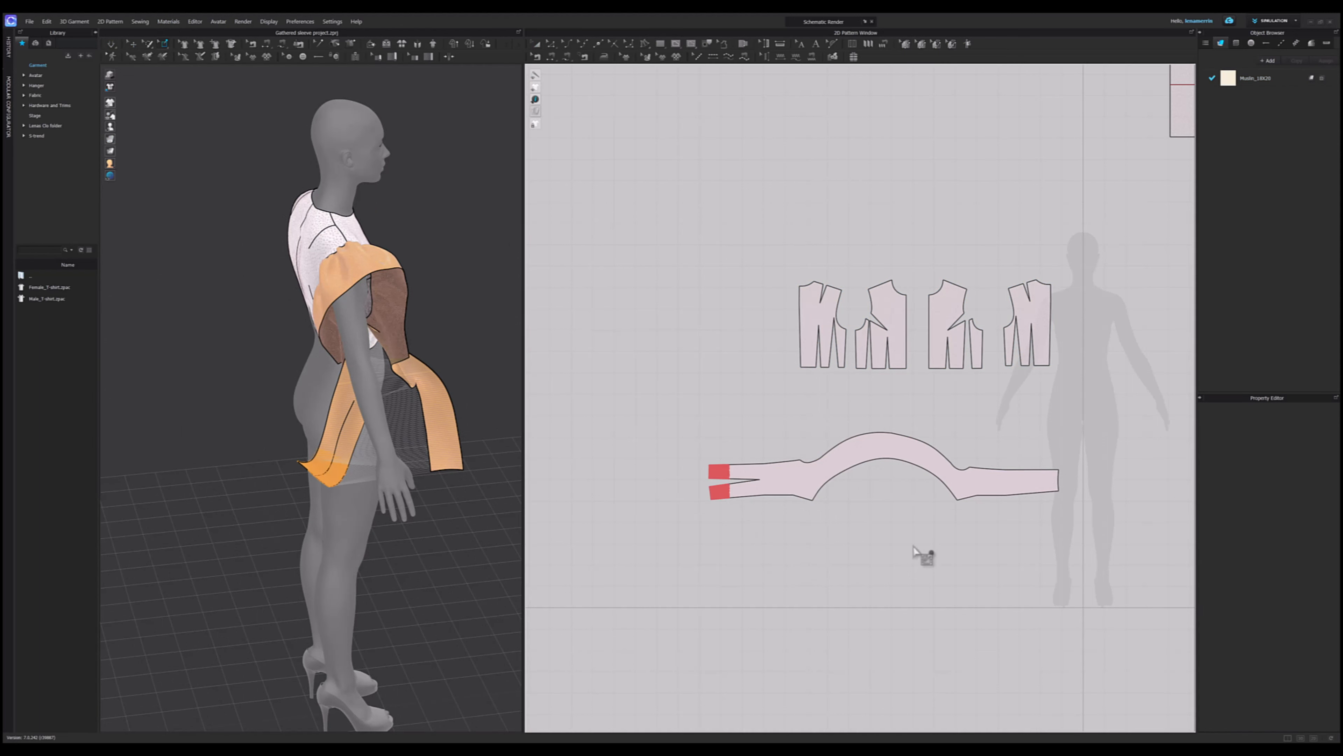
left_click_drag(1039, 450, 1092, 533)
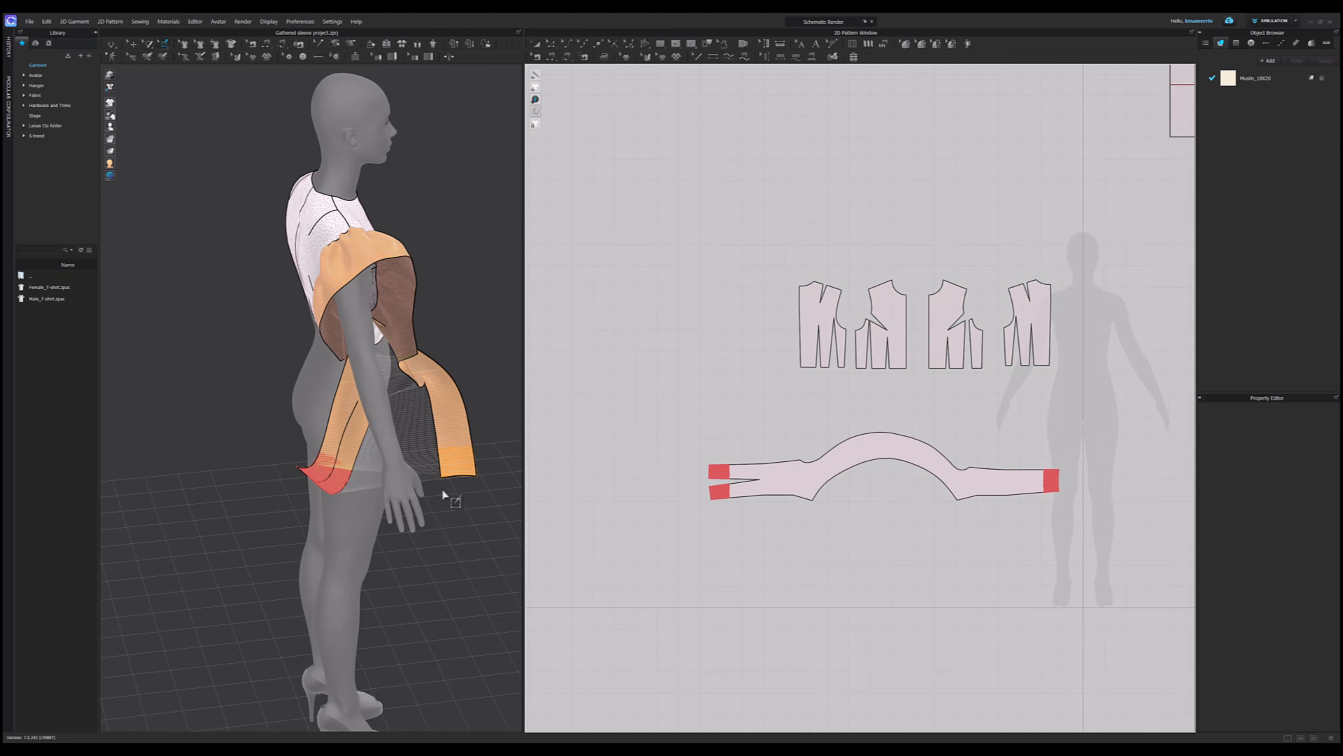
- Move and rotate the pinned split end to the back of the avatar's right forearm while simulating
left_click(112, 45)
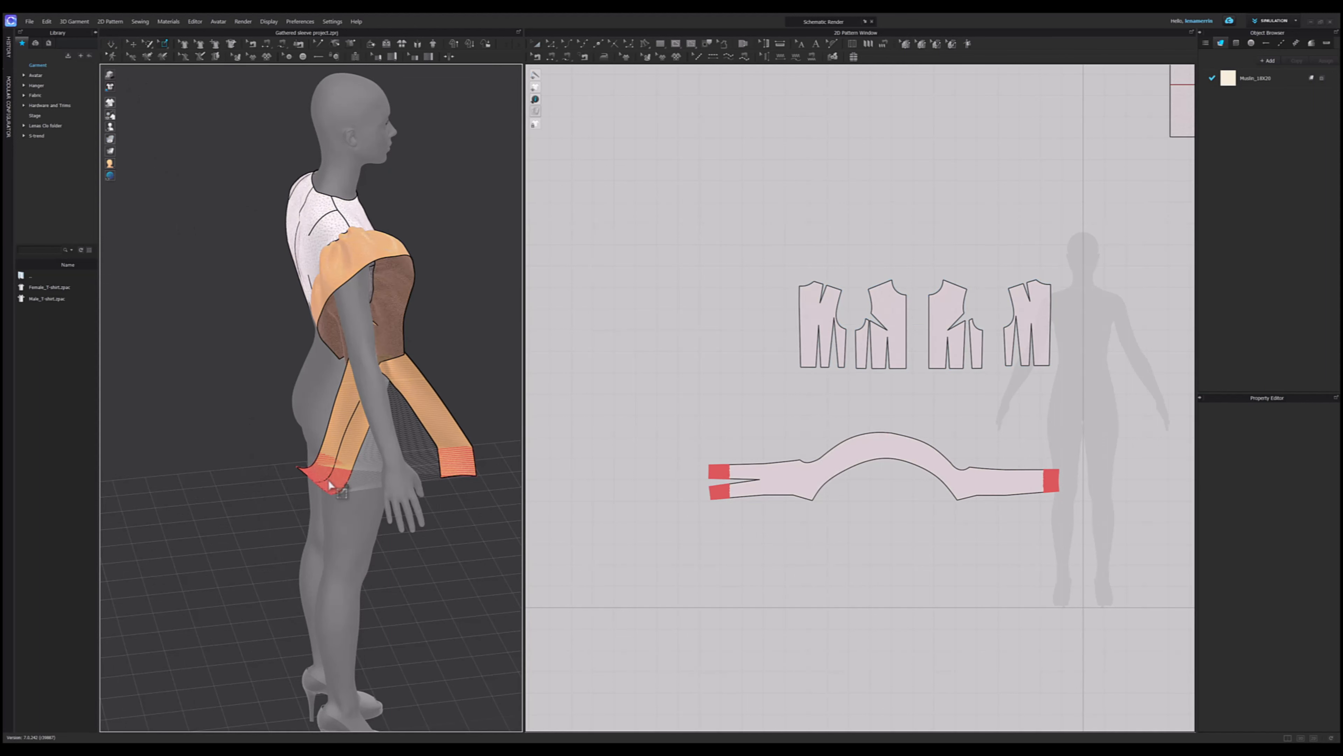
left_click_drag(330, 484, 285, 466)
left_click(164, 41)
right_click_drag(304, 481, 297, 516)
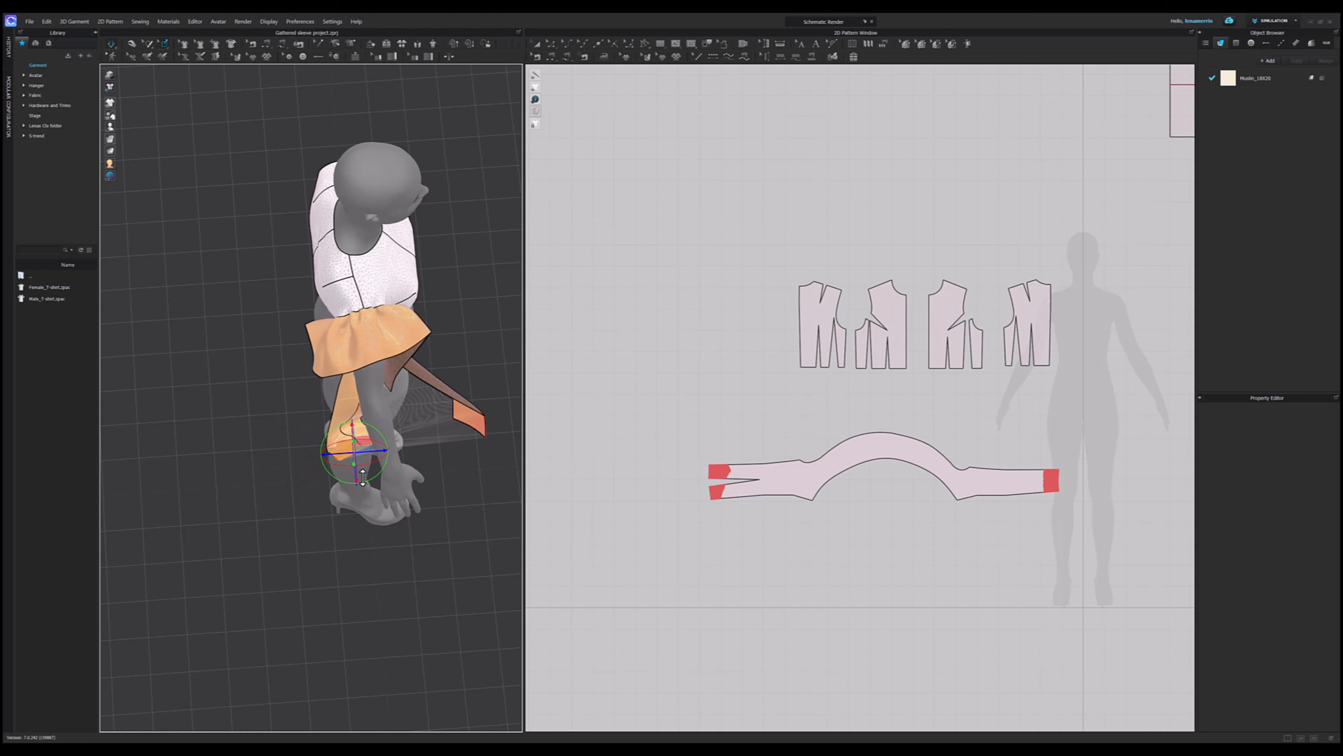
right_click_drag(353, 543, 310, 500)
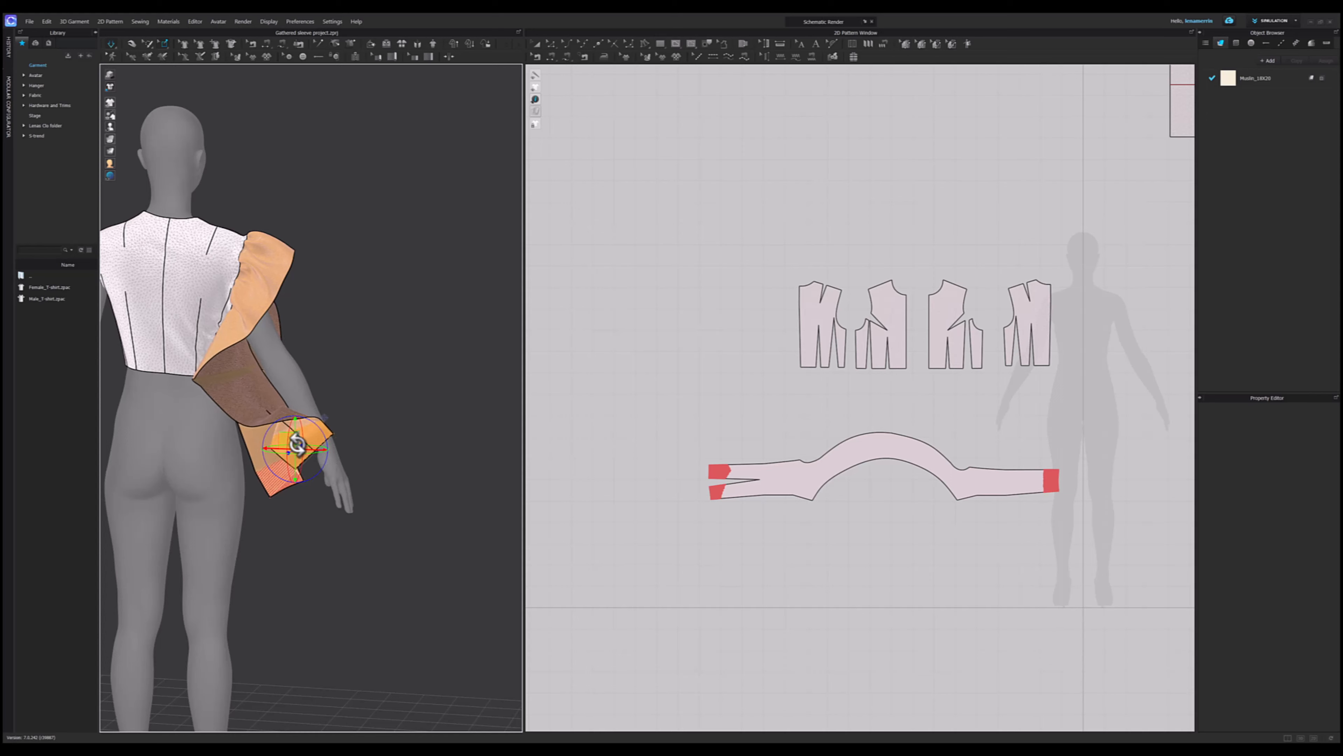
right_click_drag(301, 449, 343, 491)
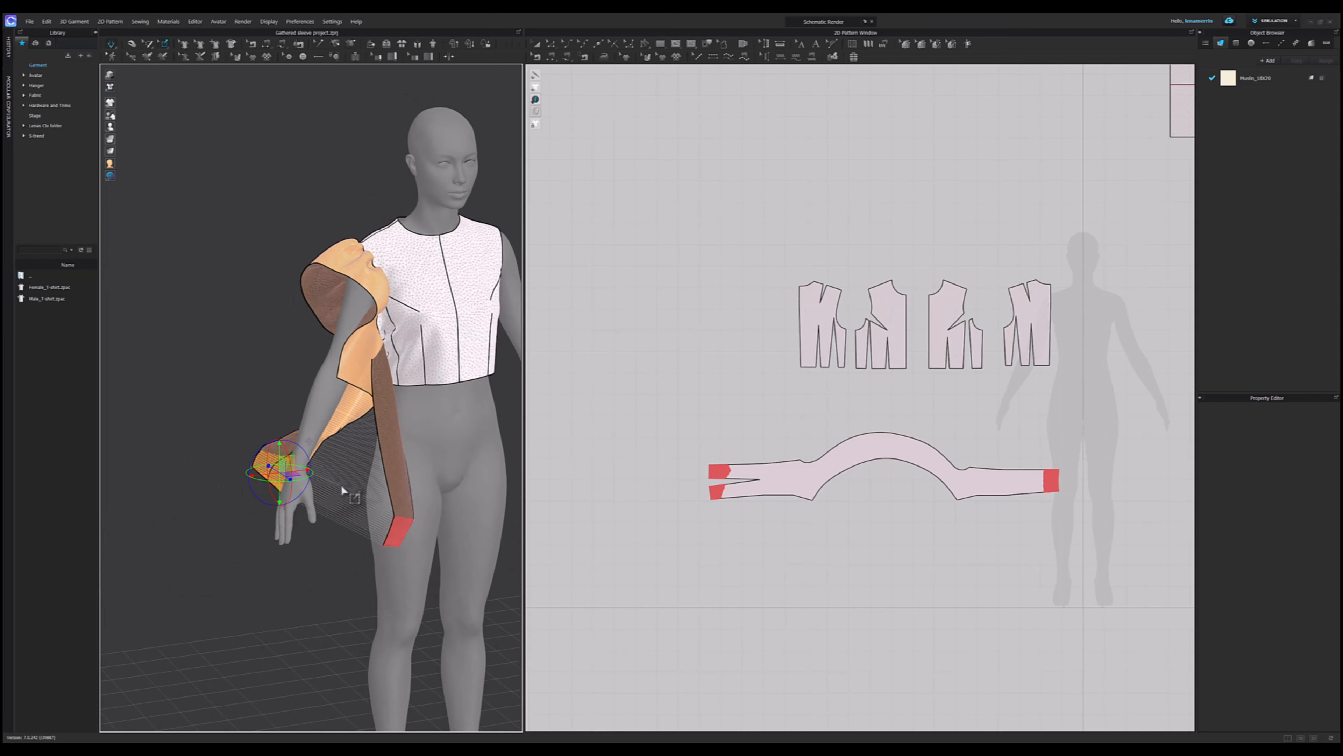
- Rotate the pinned straight end of the sleeve and shift it sideways from the thigh toward the avatar's right wrist
left_click(394, 534)
left_click(395, 536)
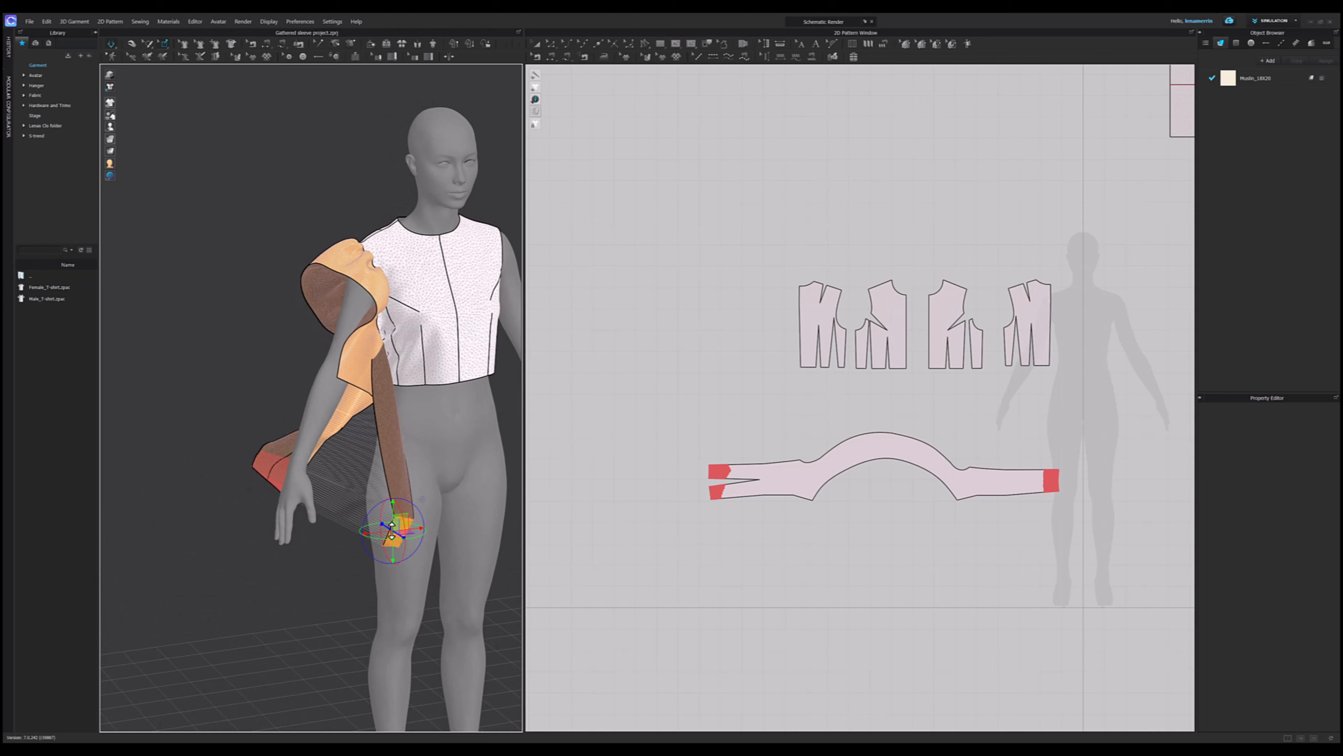
right_click_drag(389, 580, 417, 539)
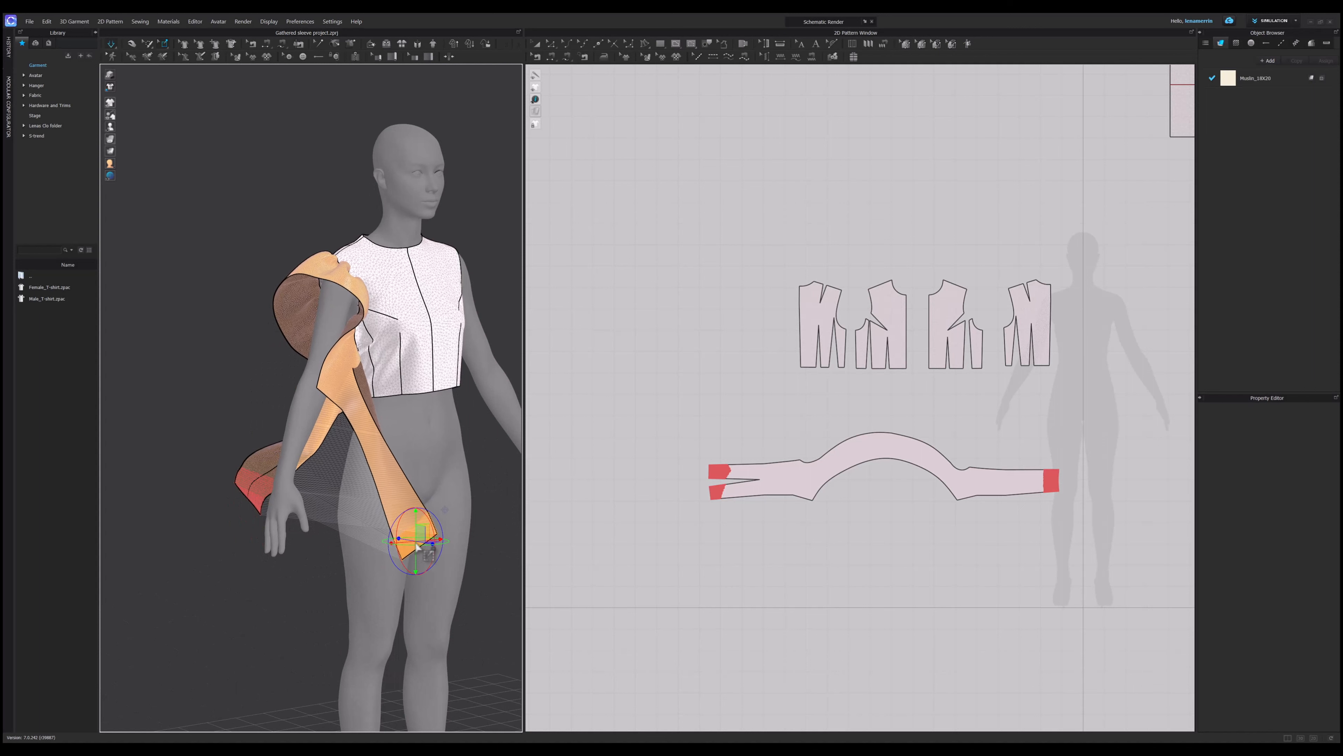
right_click_drag(354, 468, 458, 494)
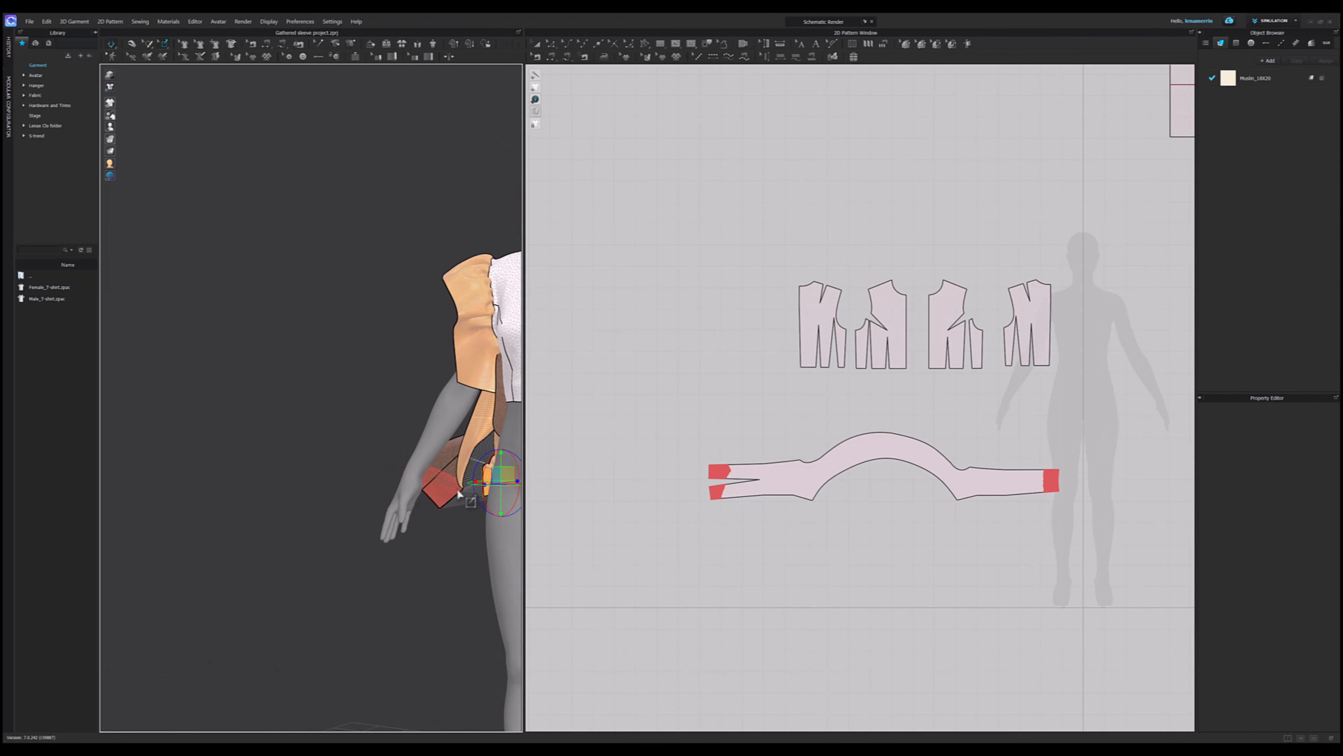
key("2")
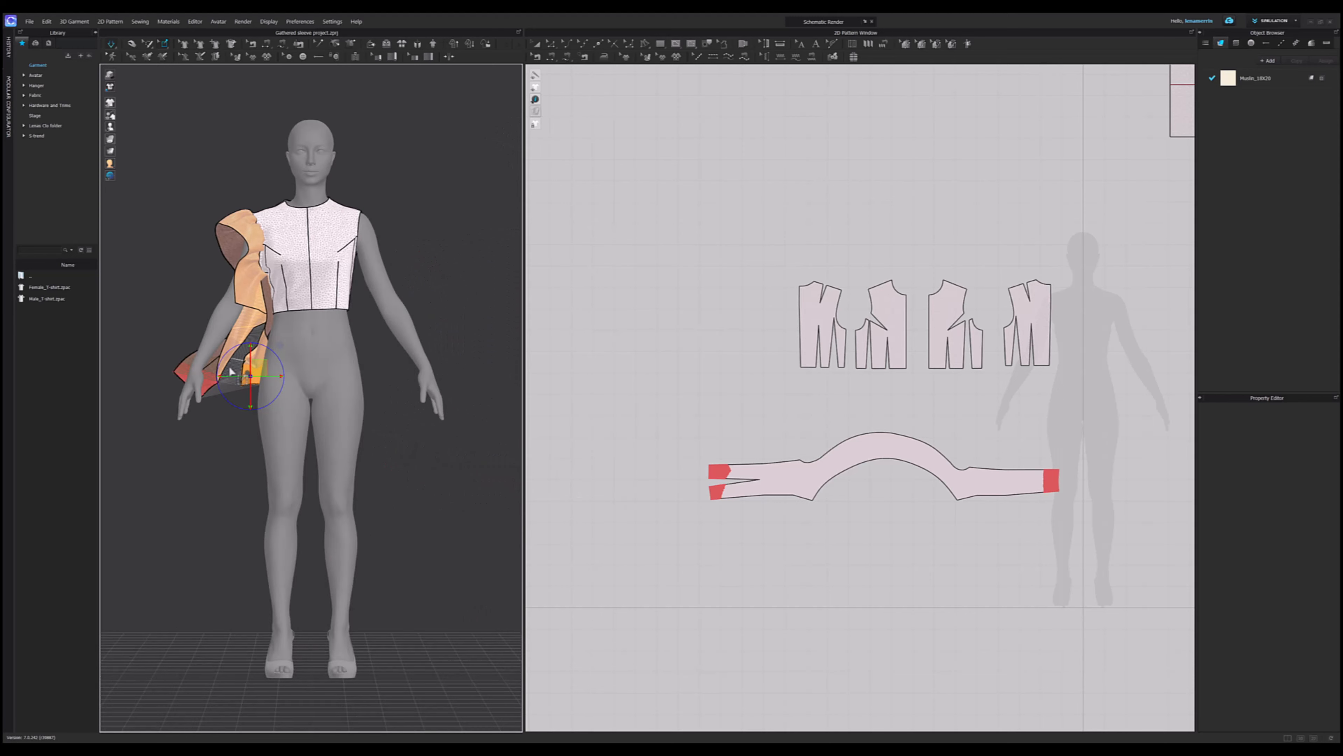
left_click_drag(273, 376, 251, 392)
- Bring the pinned straight end forward and raise it in front of the avatar's right forearm
right_click_drag(248, 393, 239, 452)
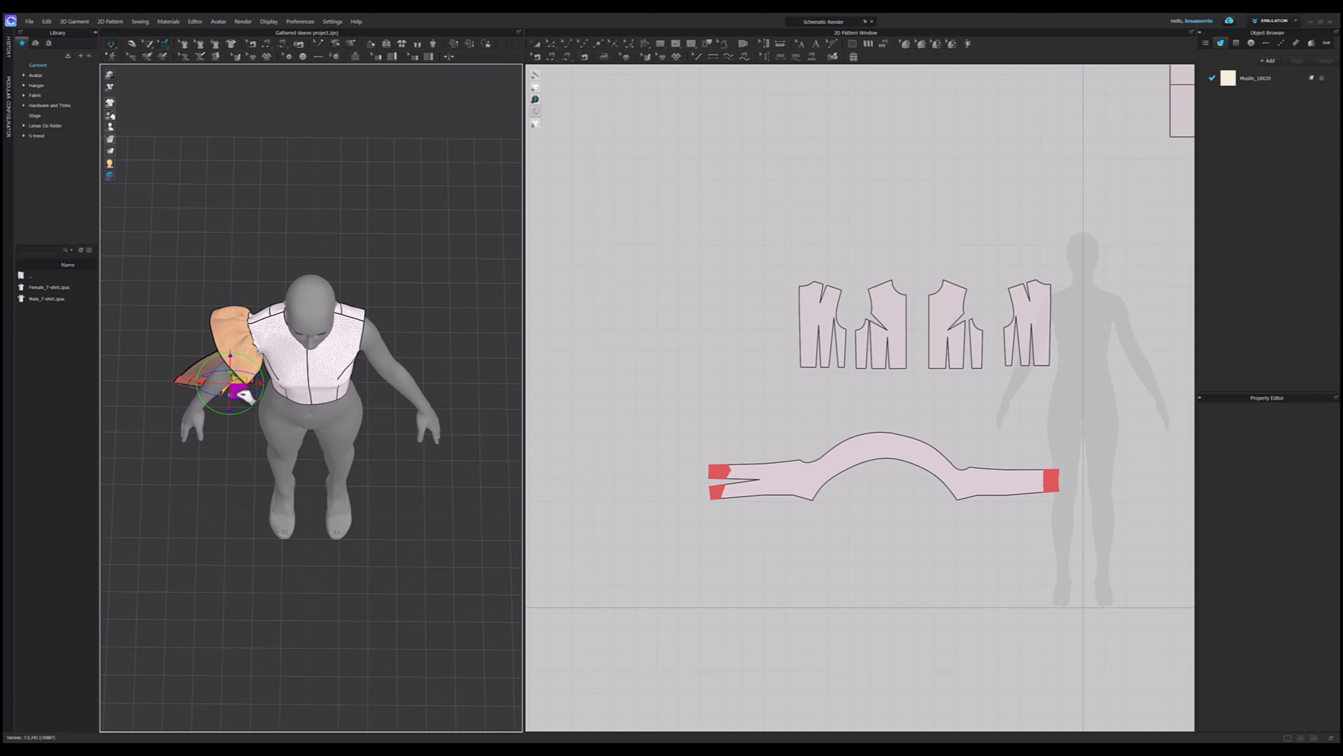
left_click_drag(244, 394, 236, 450)
right_click_drag(236, 450, 233, 480)
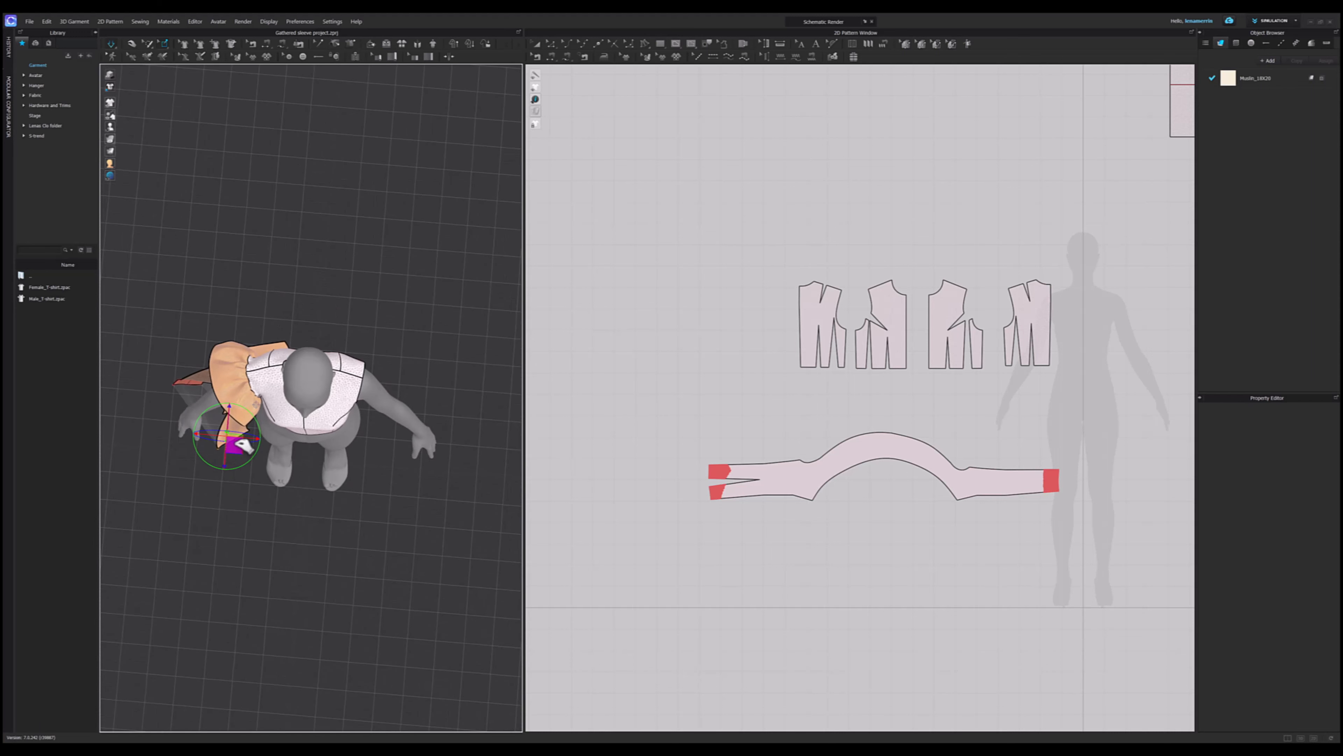
key("2")
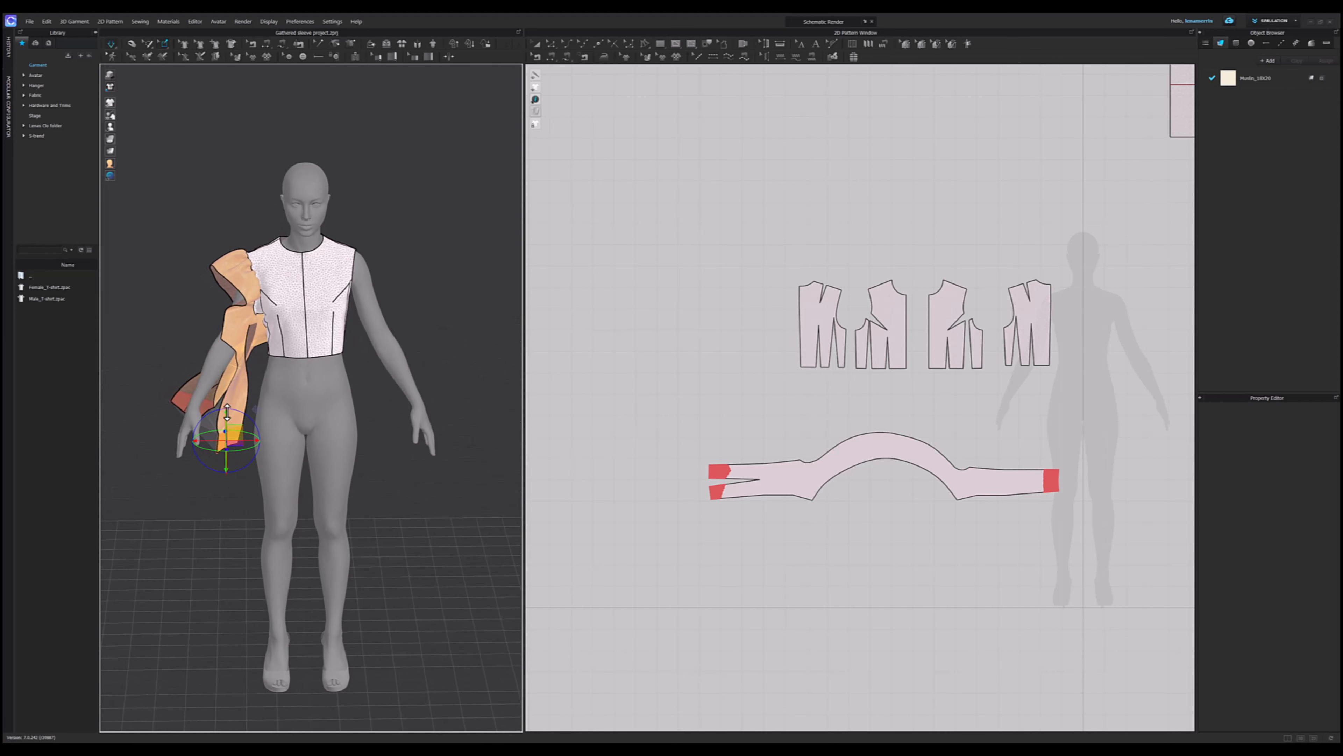
left_click_drag(227, 415, 227, 382)
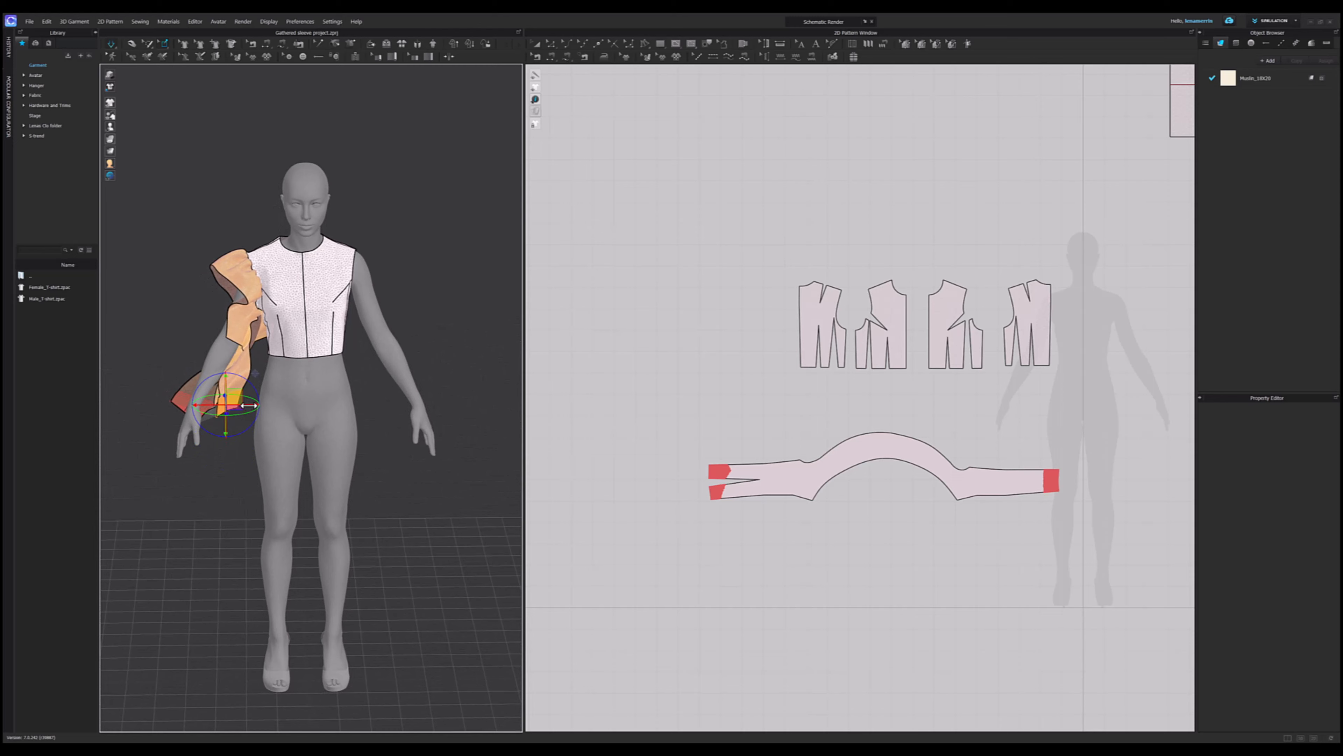
right_click_drag(240, 444, 363, 430)
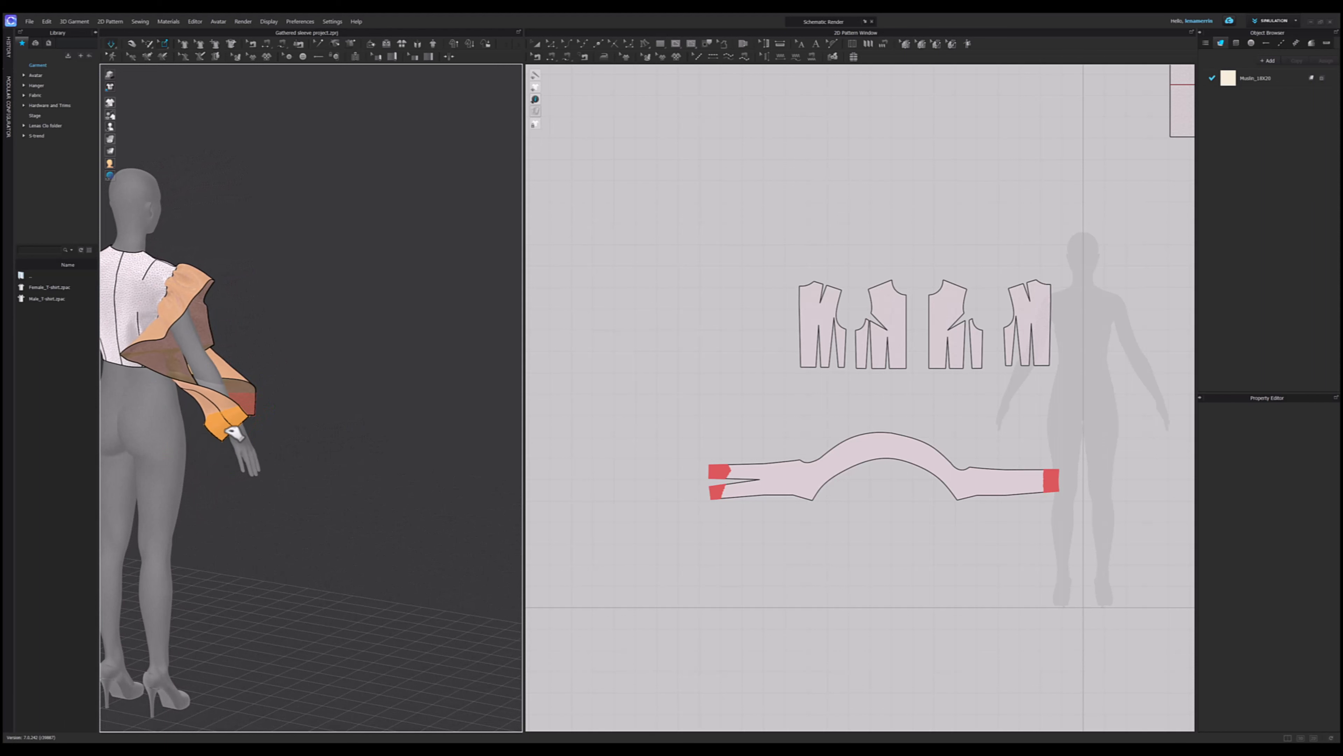
right_click_drag(217, 448, 295, 444)
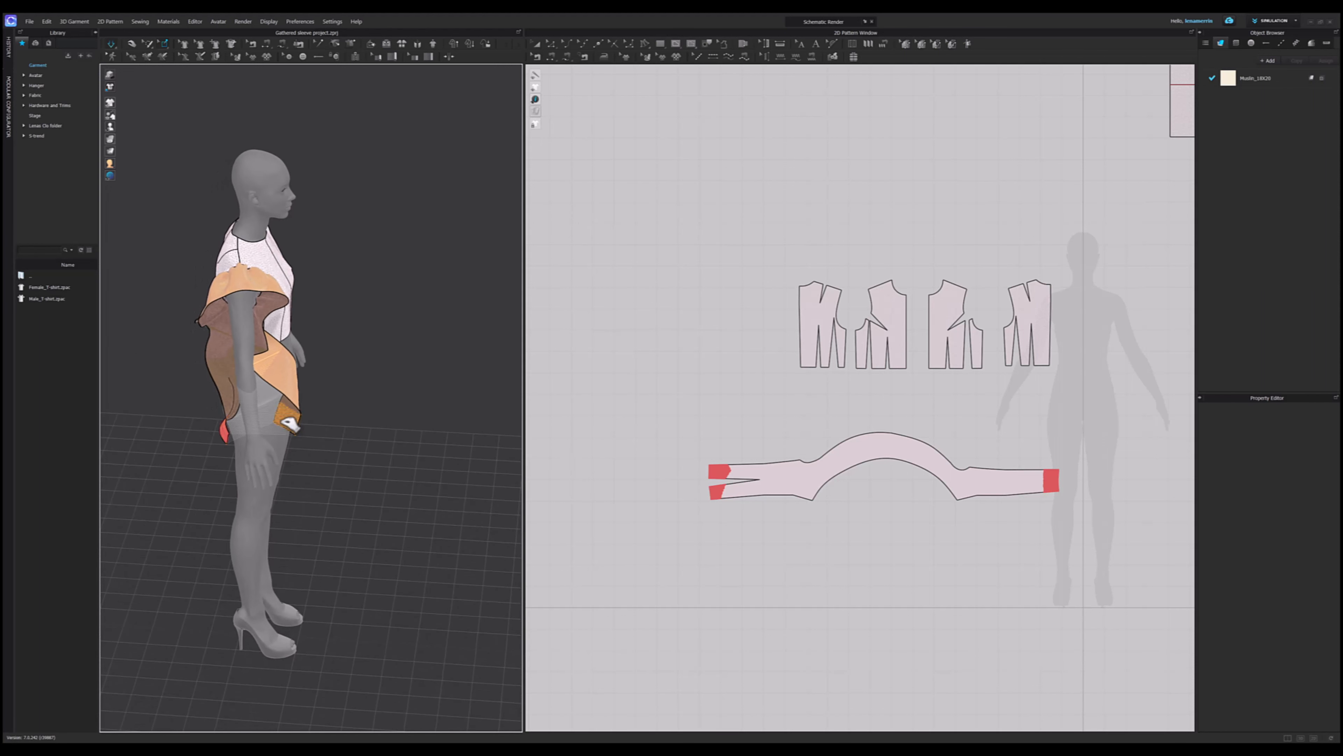
- Bring the pinned sleeve ends against the avatar's right forearm and pin small spots along the sleeve's straight sections and underarm corner
left_click_drag(271, 430, 247, 433)
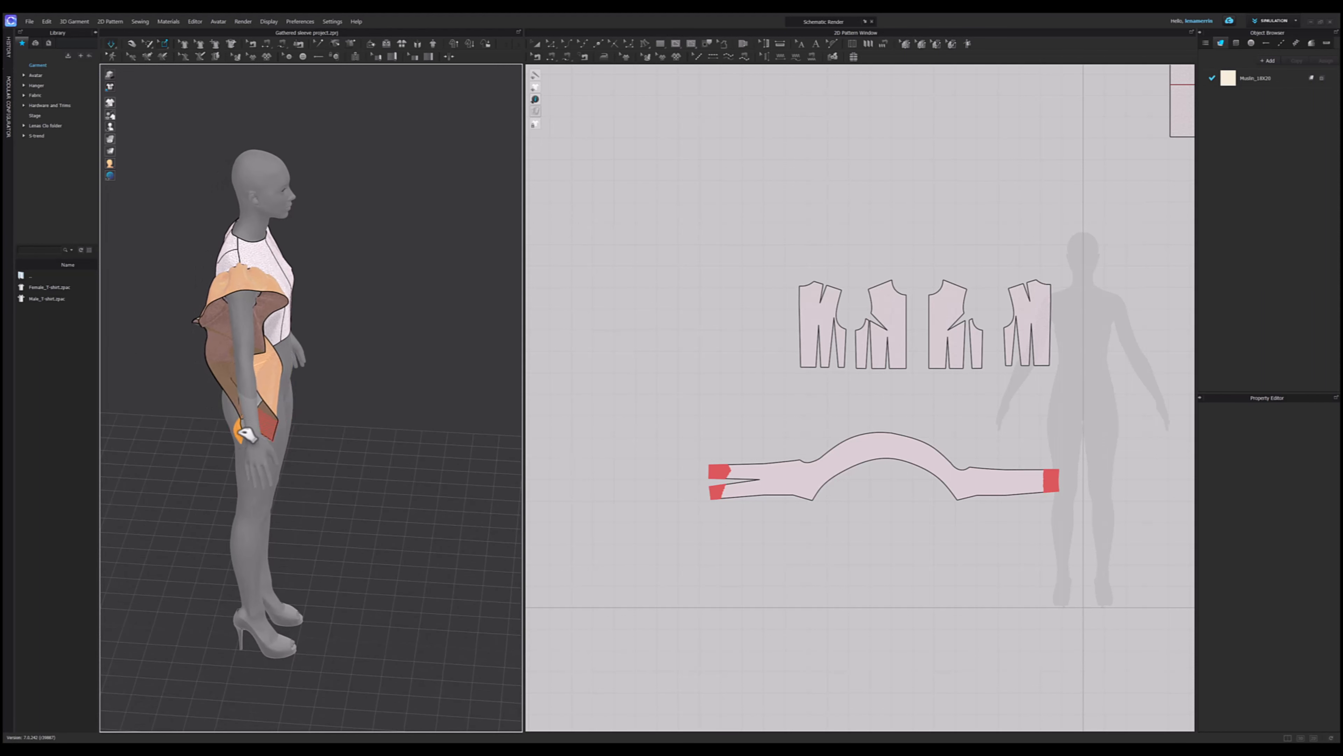
right_click_drag(328, 412, 297, 383)
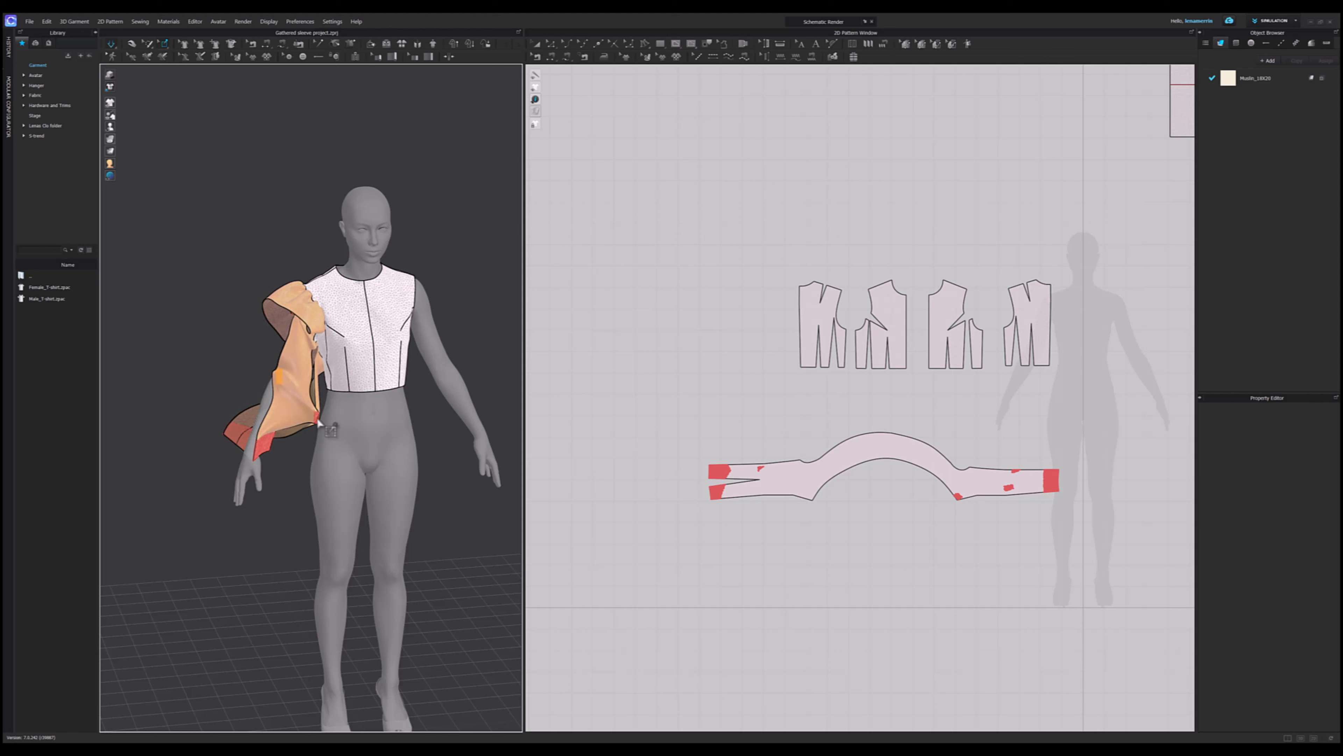
right_click_drag(303, 435, 436, 422)
right_click_drag(350, 416, 338, 385)
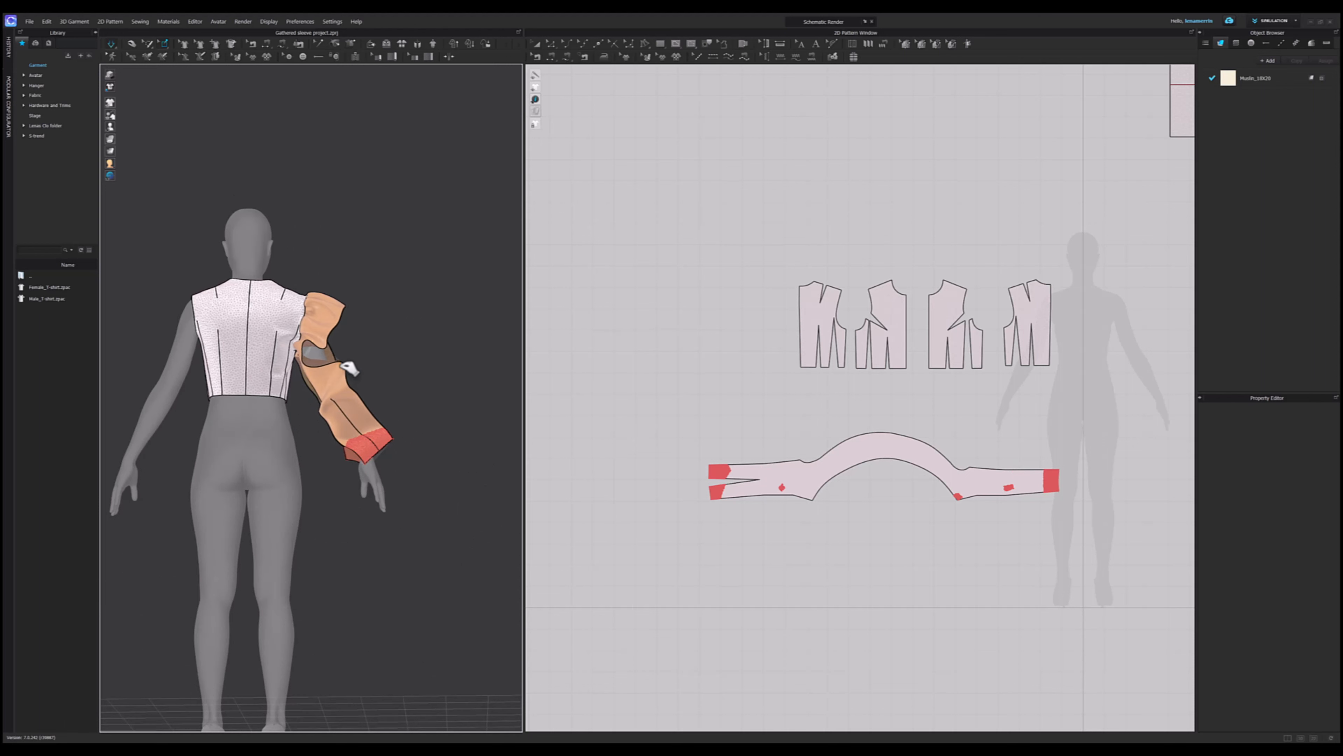
right_click_drag(317, 388, 284, 399)
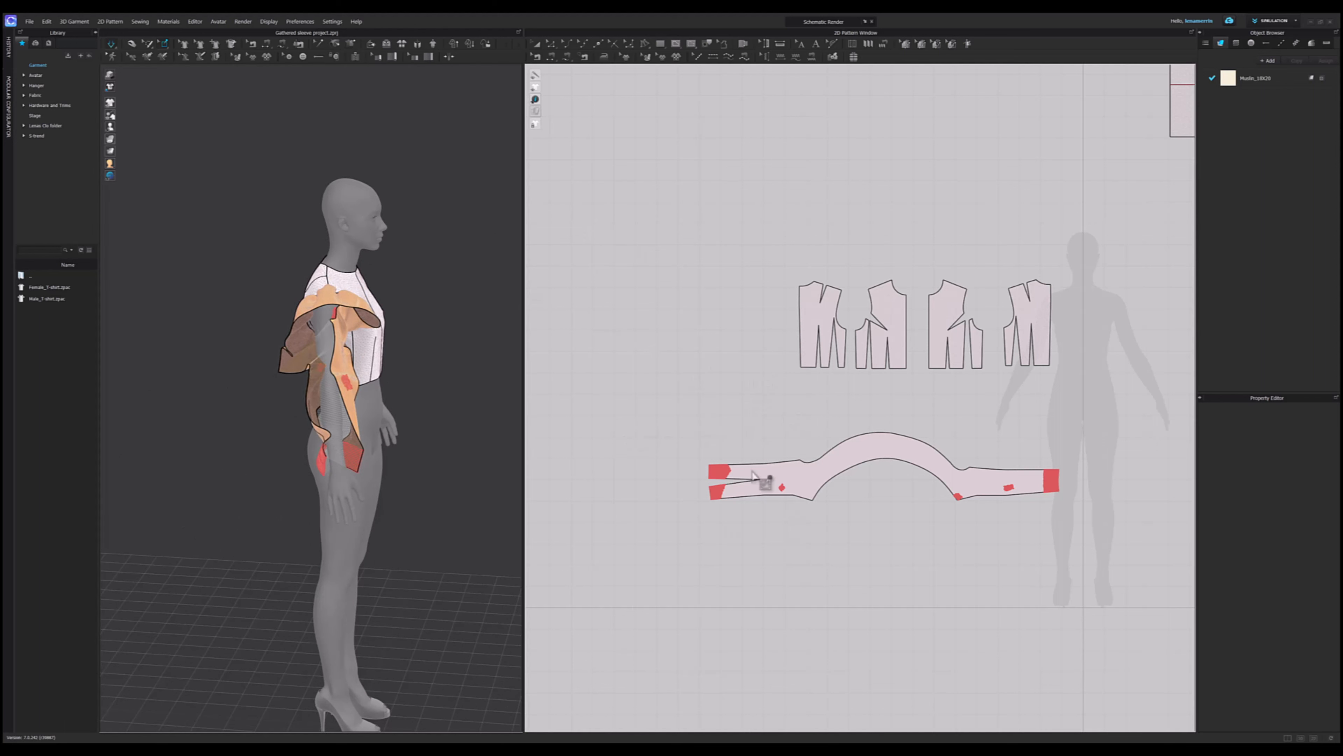
- Activate the sewings that join the upper and lower straight edges at both ends of the sleeve pattern
key("b")
right_click(771, 465)
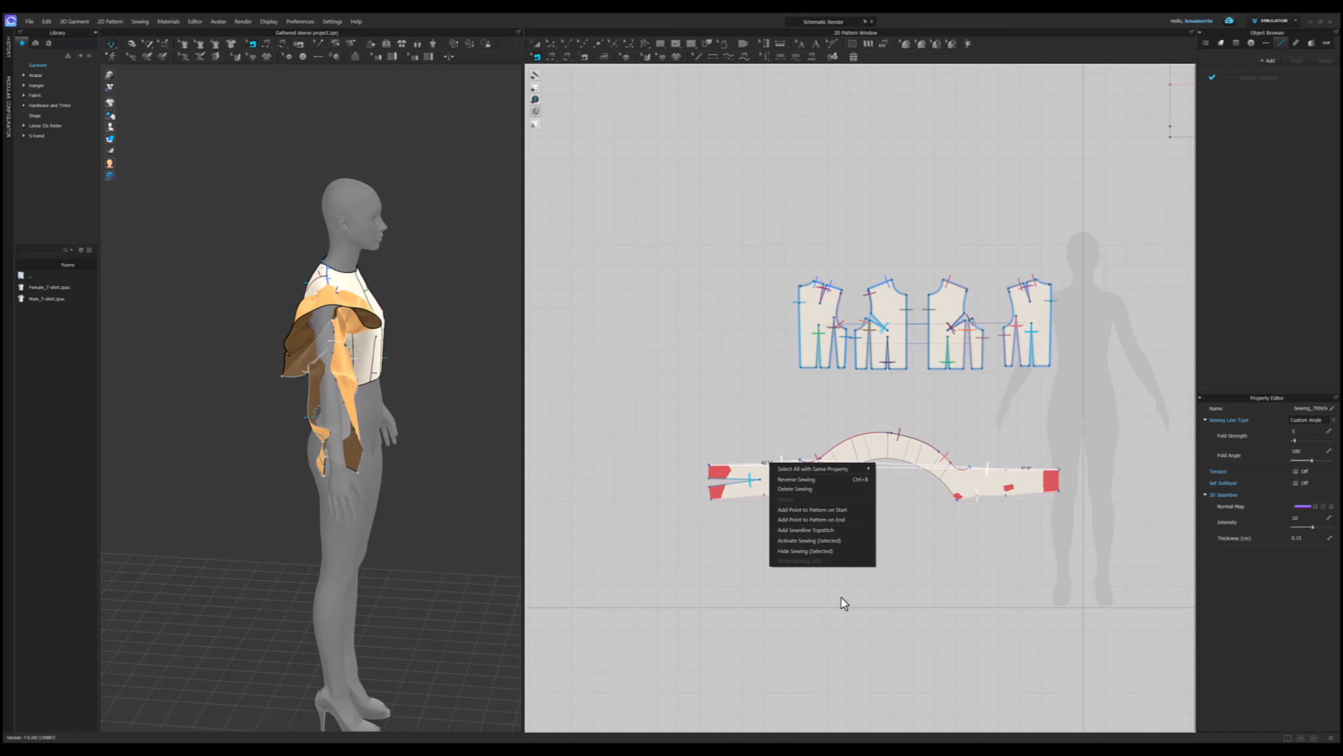
left_click(793, 541)
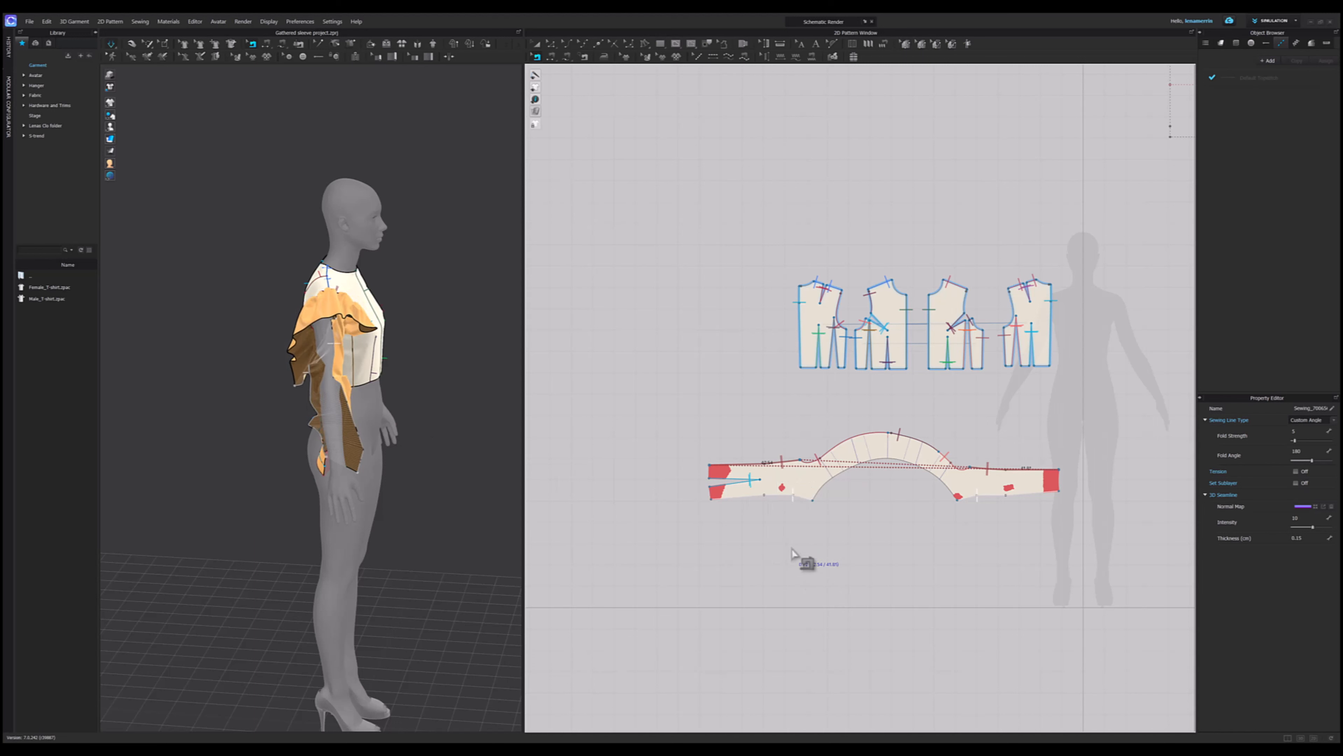
right_click(782, 495)
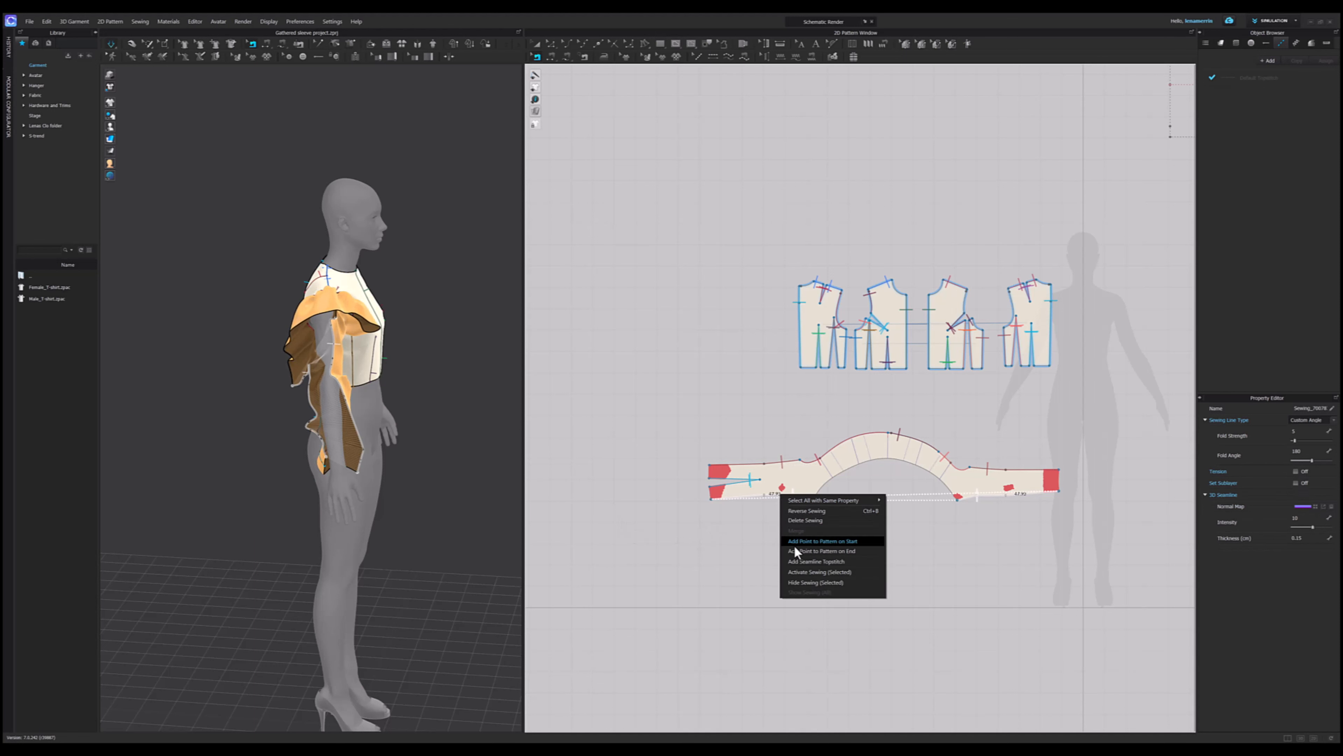
left_click(796, 572)
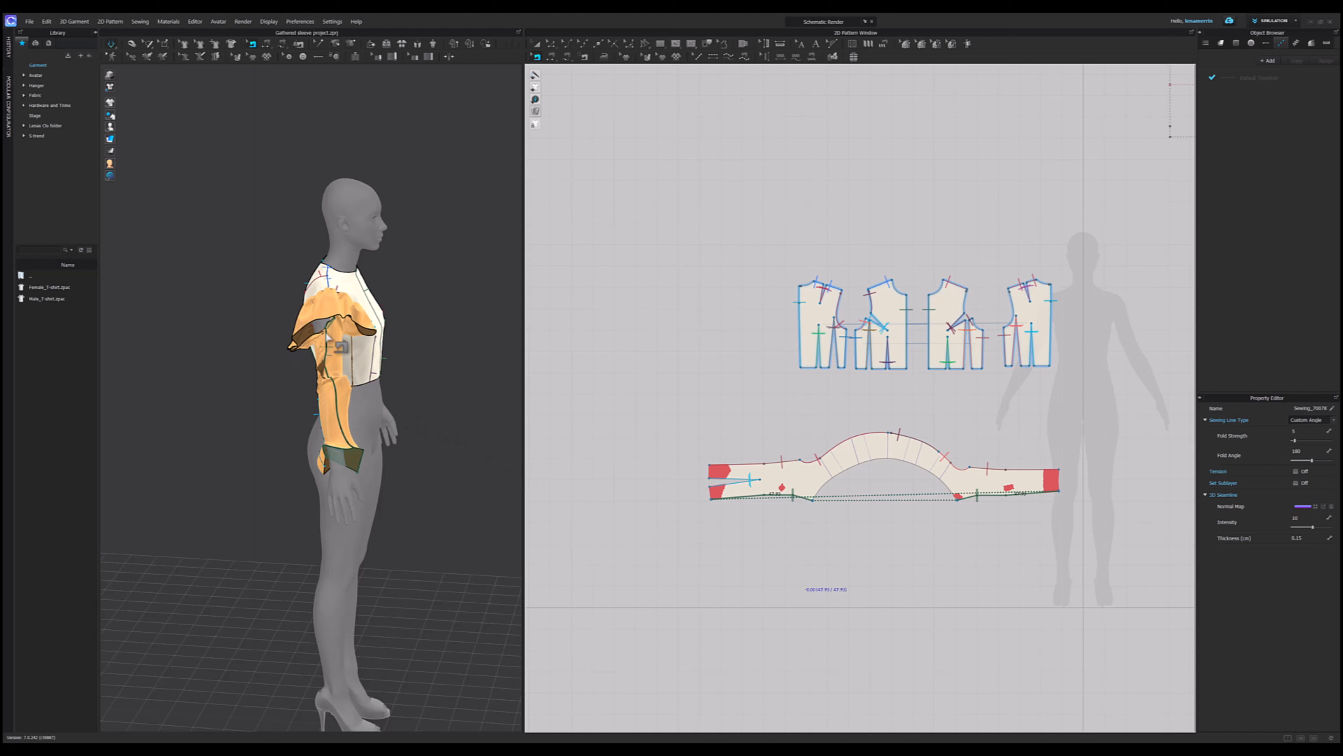
- Delete all pins from the sleeve and check how it wraps around the avatar's right arm
left_click(165, 44)
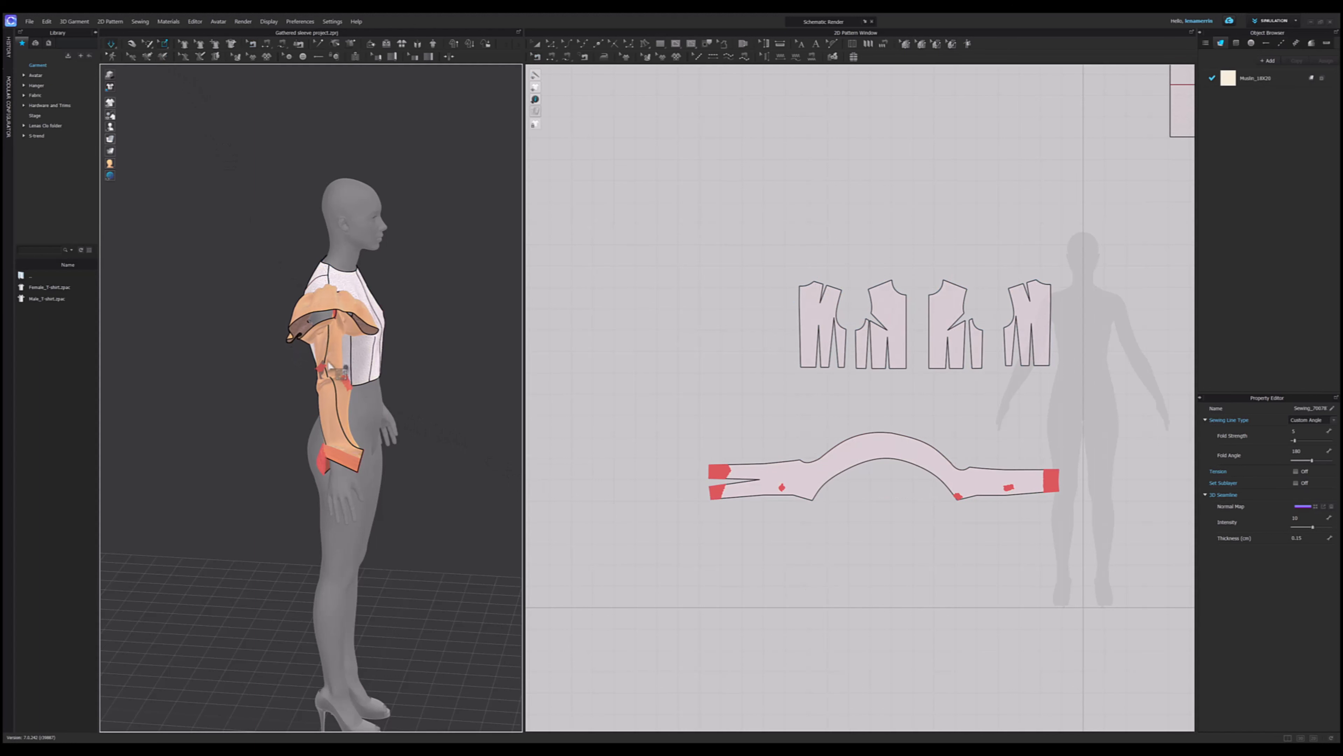
right_click(347, 386)
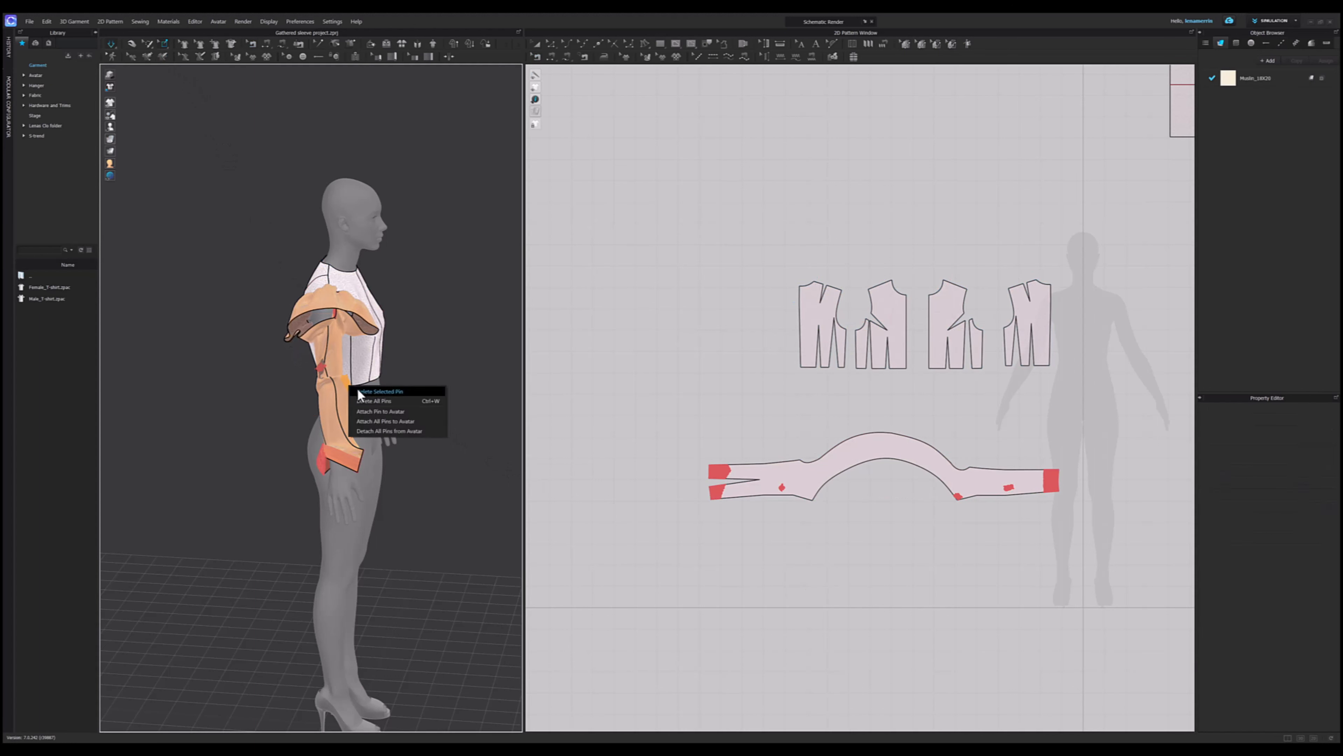
left_click(374, 400)
right_click_drag(374, 400, 395, 371)
scroll(396, 367, "up", 3)
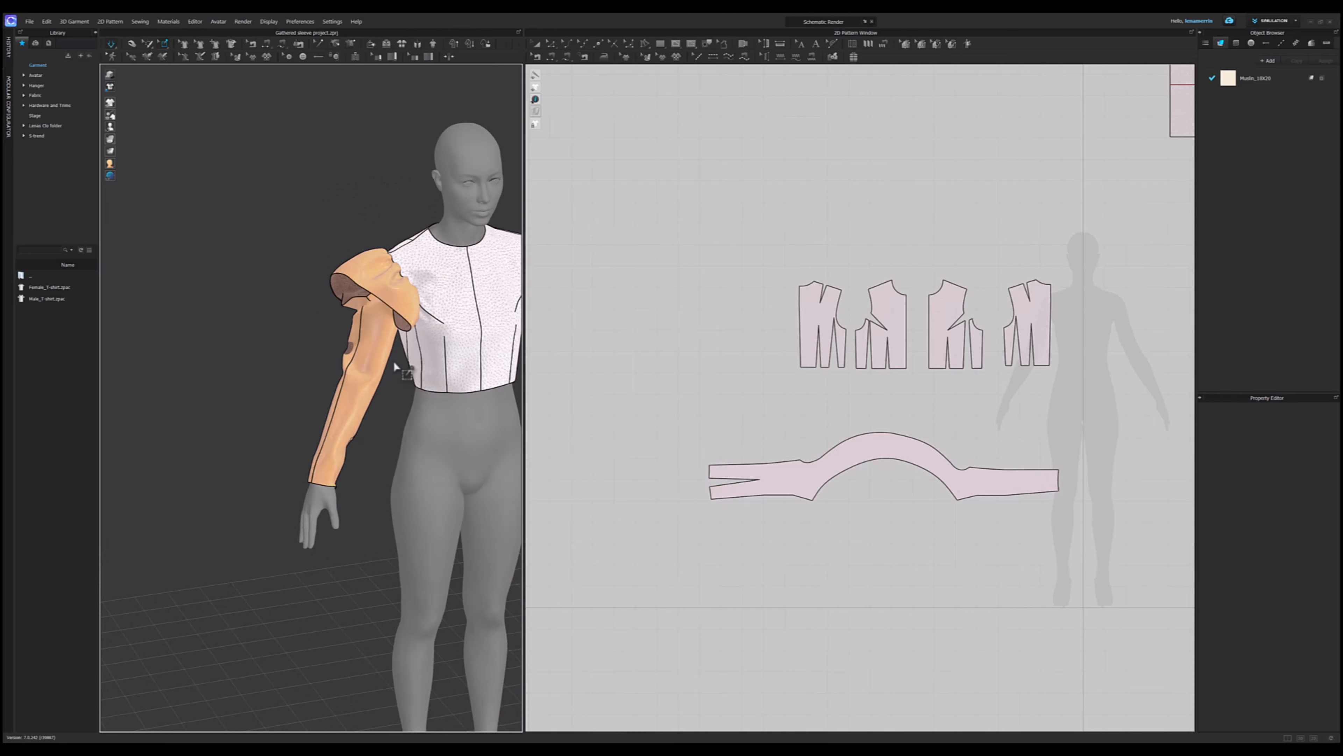
middle_click_drag(395, 366, 281, 411)
scroll(290, 412, "up", 3)
right_click_drag(167, 561, 365, 397)
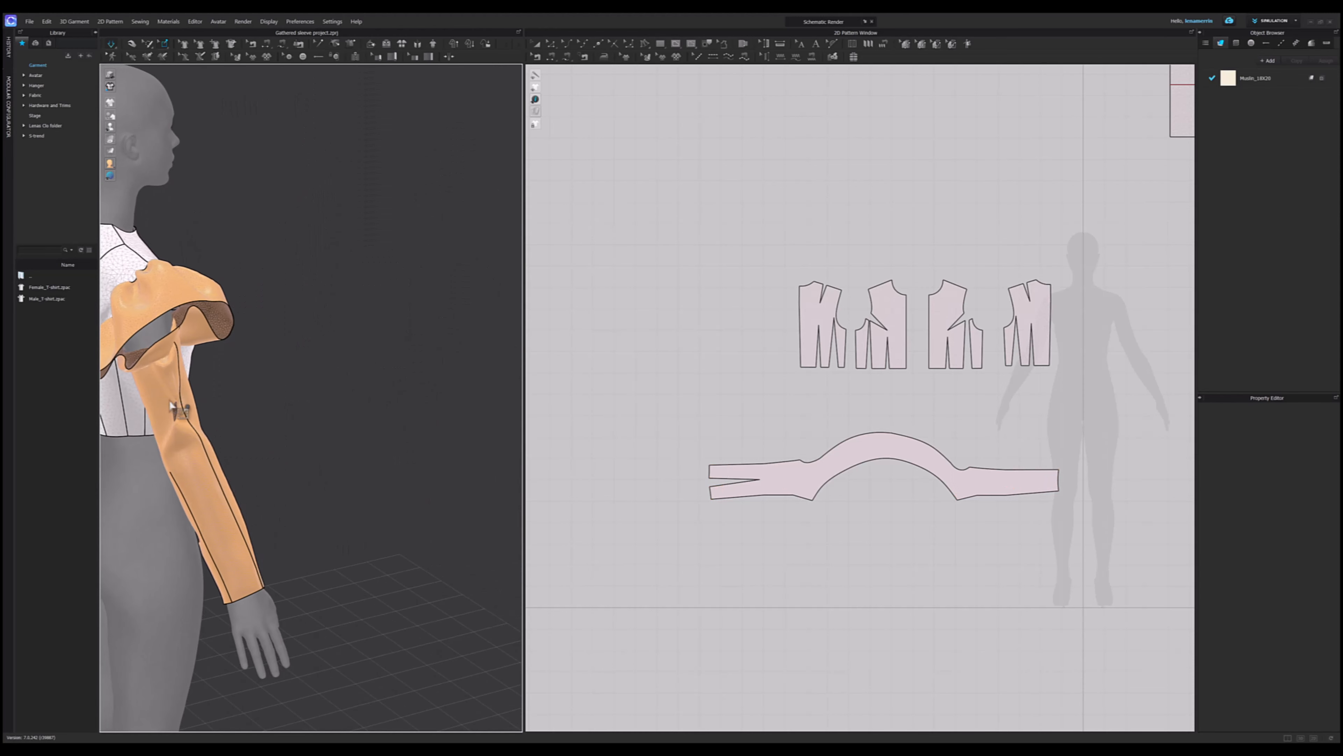
- Turn on Elastic for the long inner curve of the sleeve pattern and set its ratio to 20
left_click(110, 138)
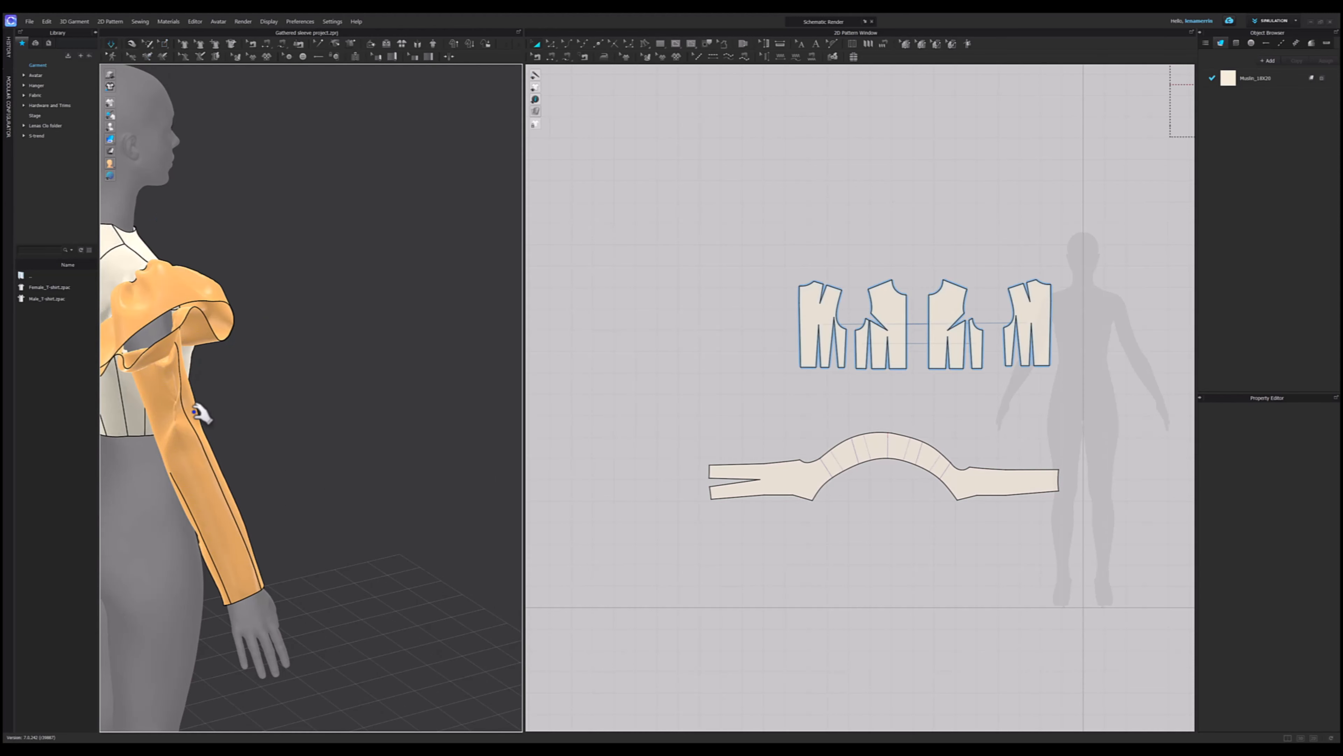
left_click(216, 405)
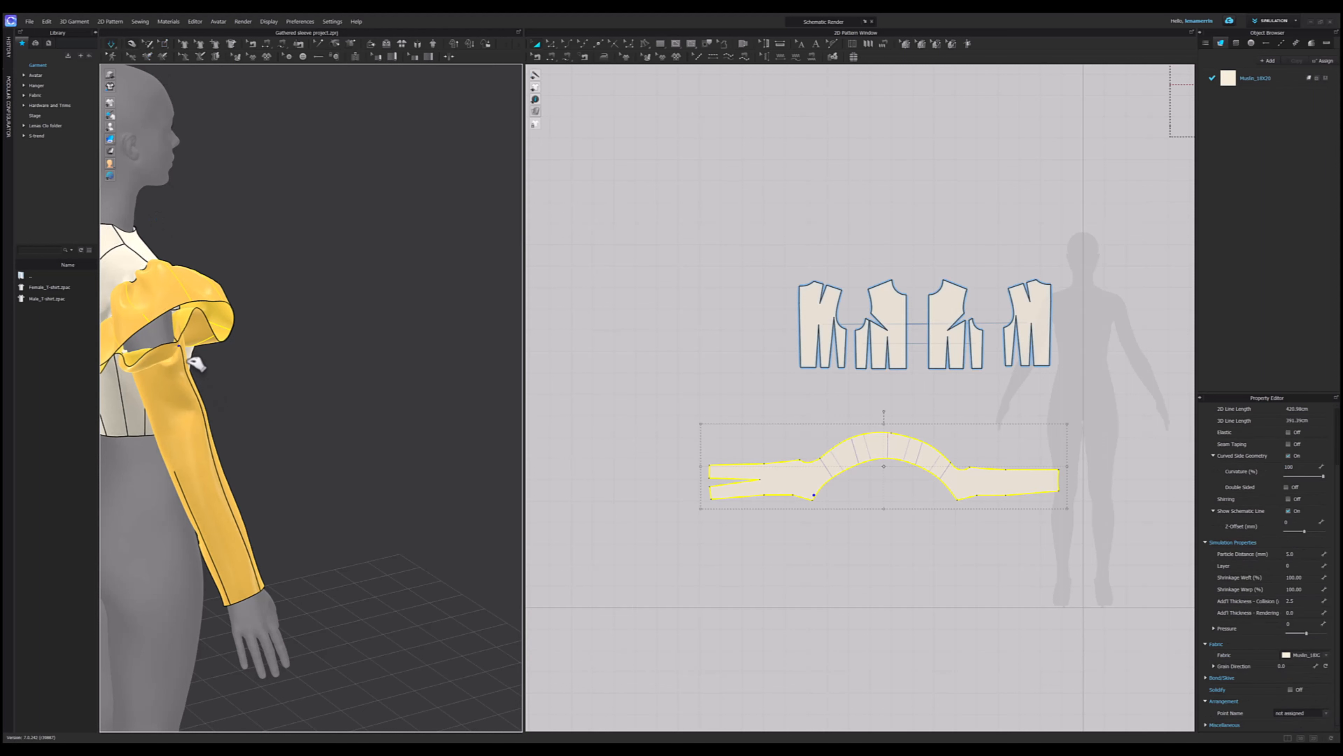
scroll(908, 487, "up", 2)
left_click(893, 550)
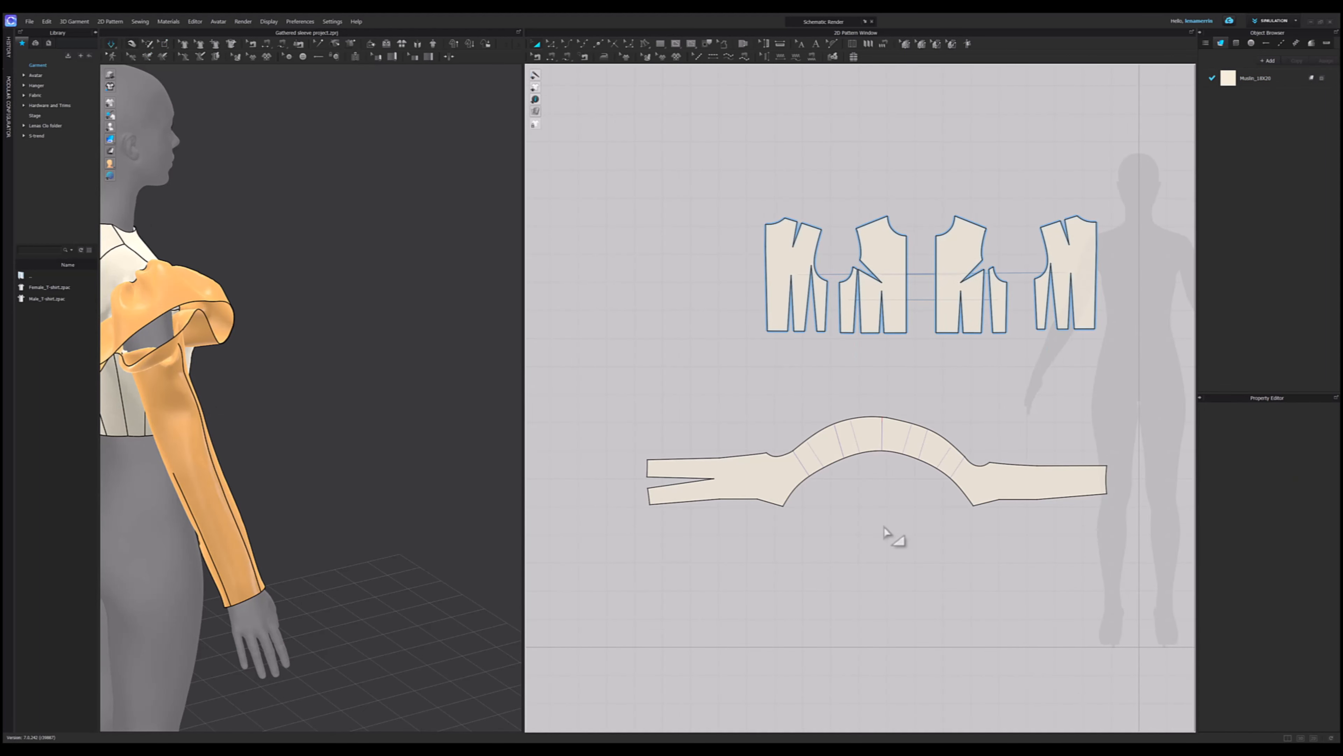
left_click(816, 475)
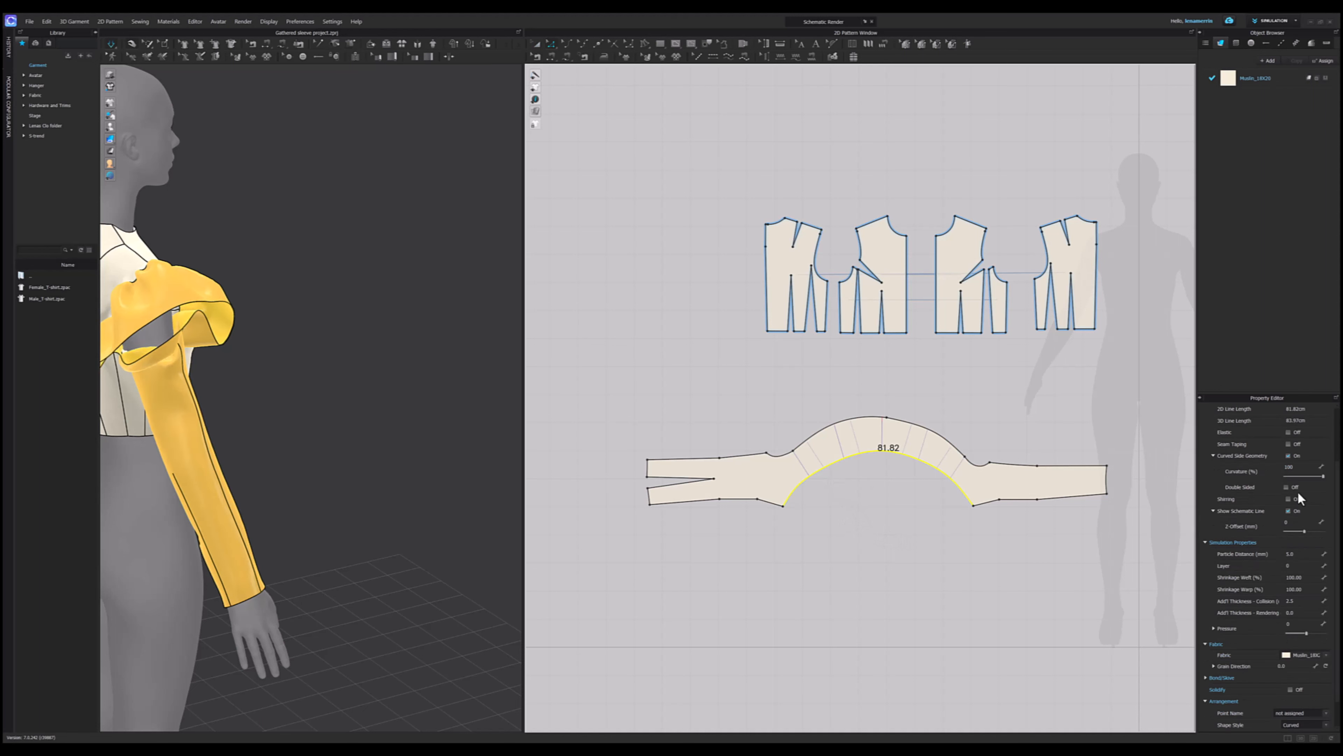
scroll(1279, 495, "up", 2)
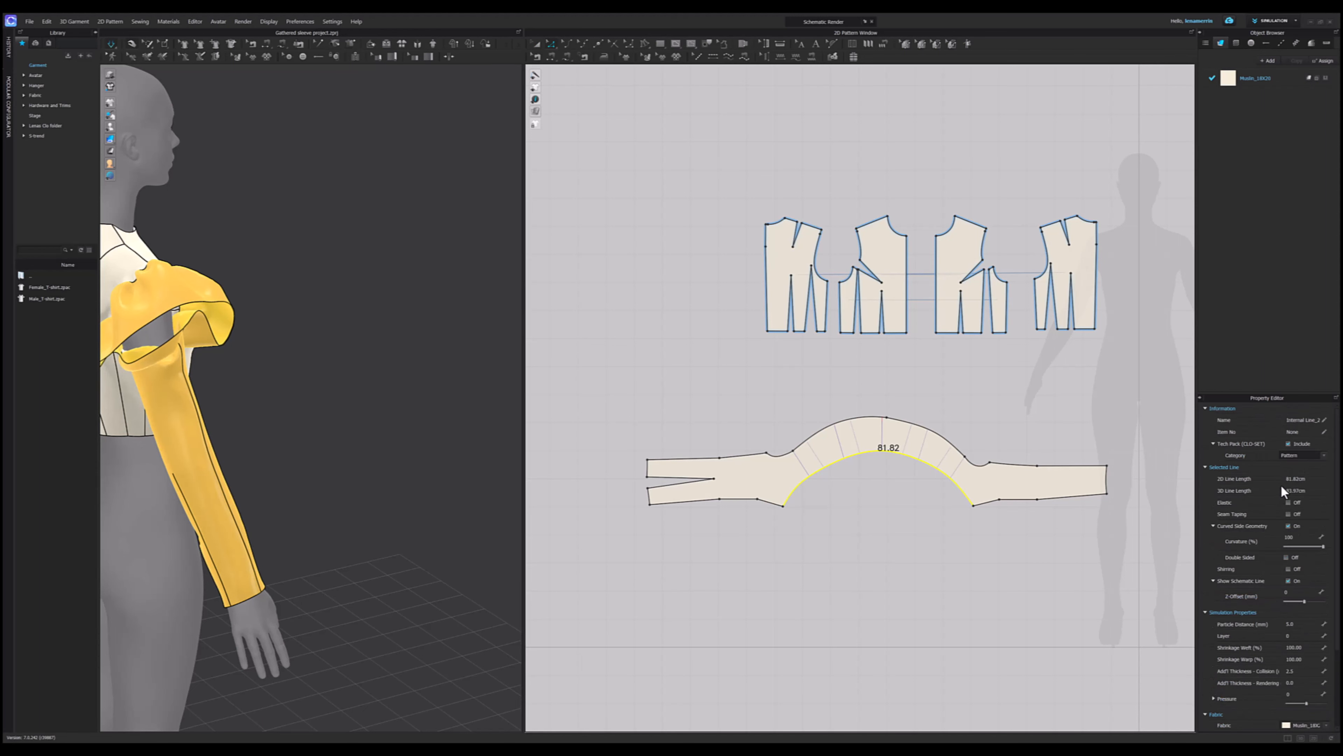
left_click(1288, 502)
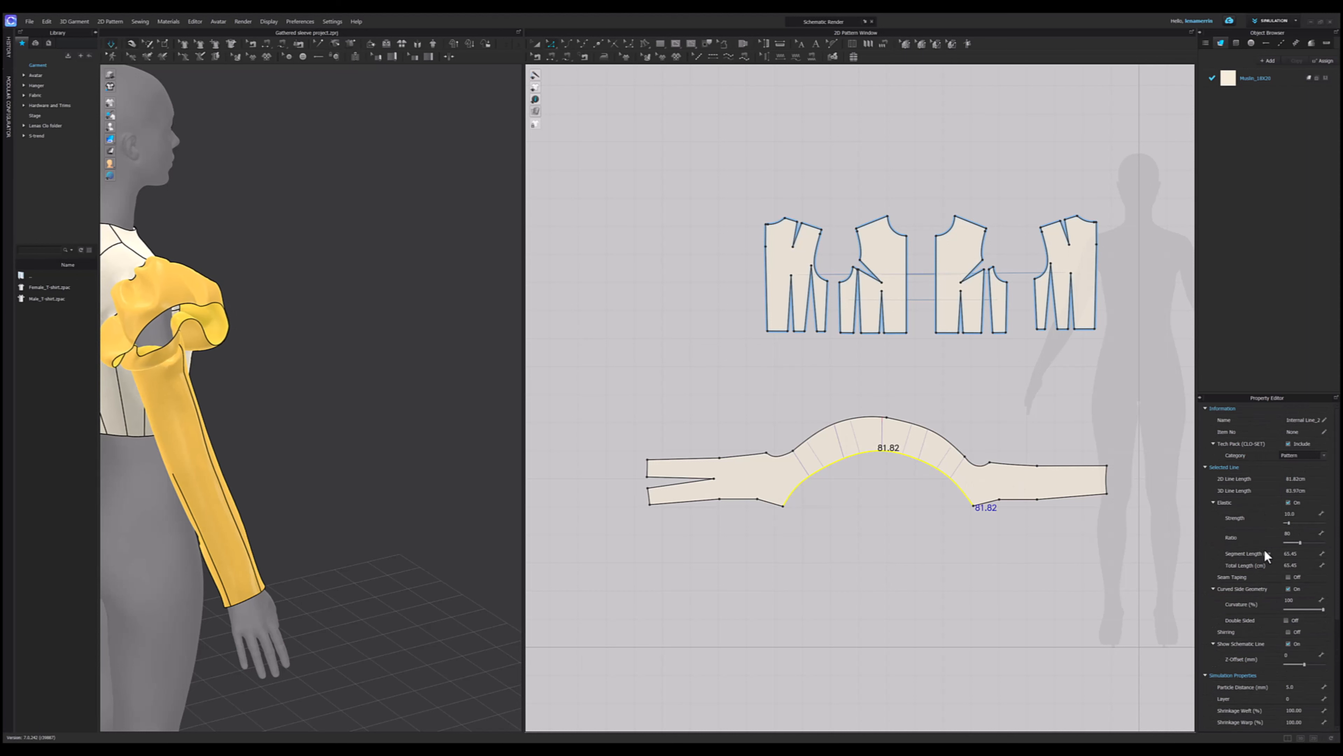
type("2")
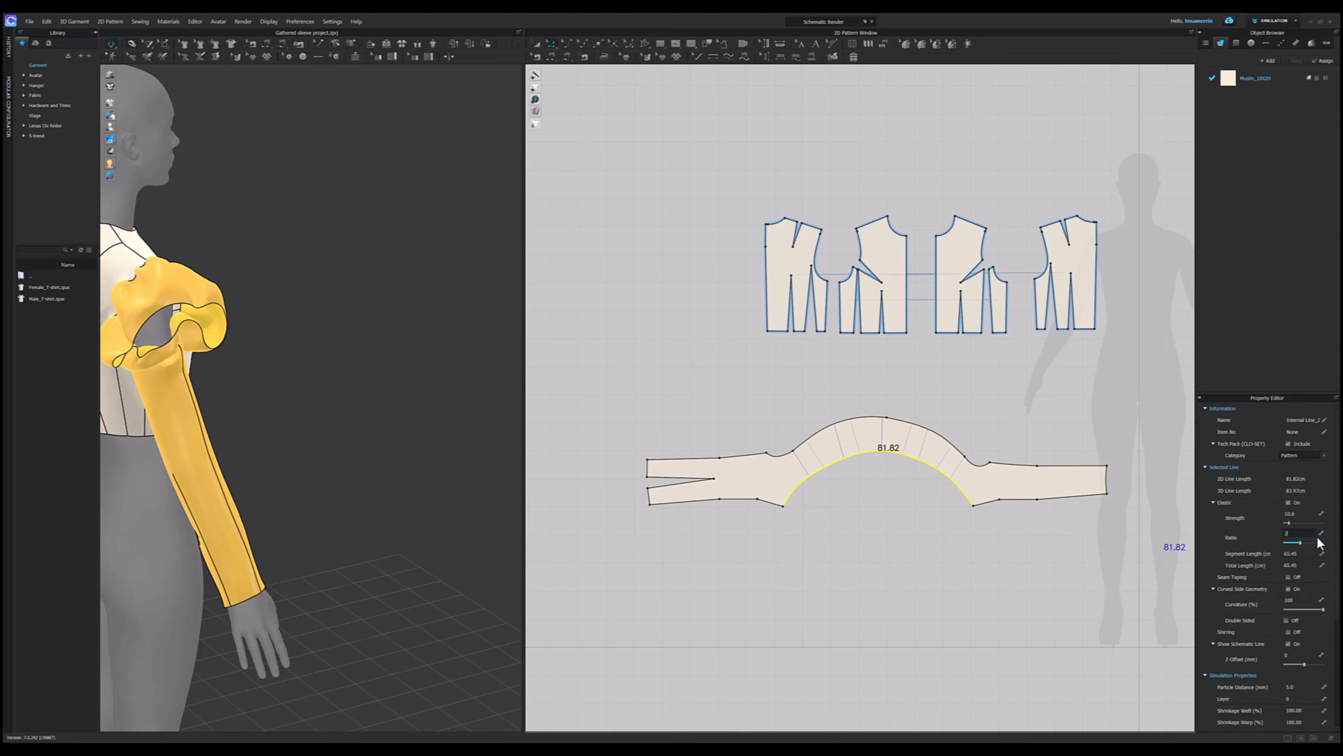
type("0")
key("Return")
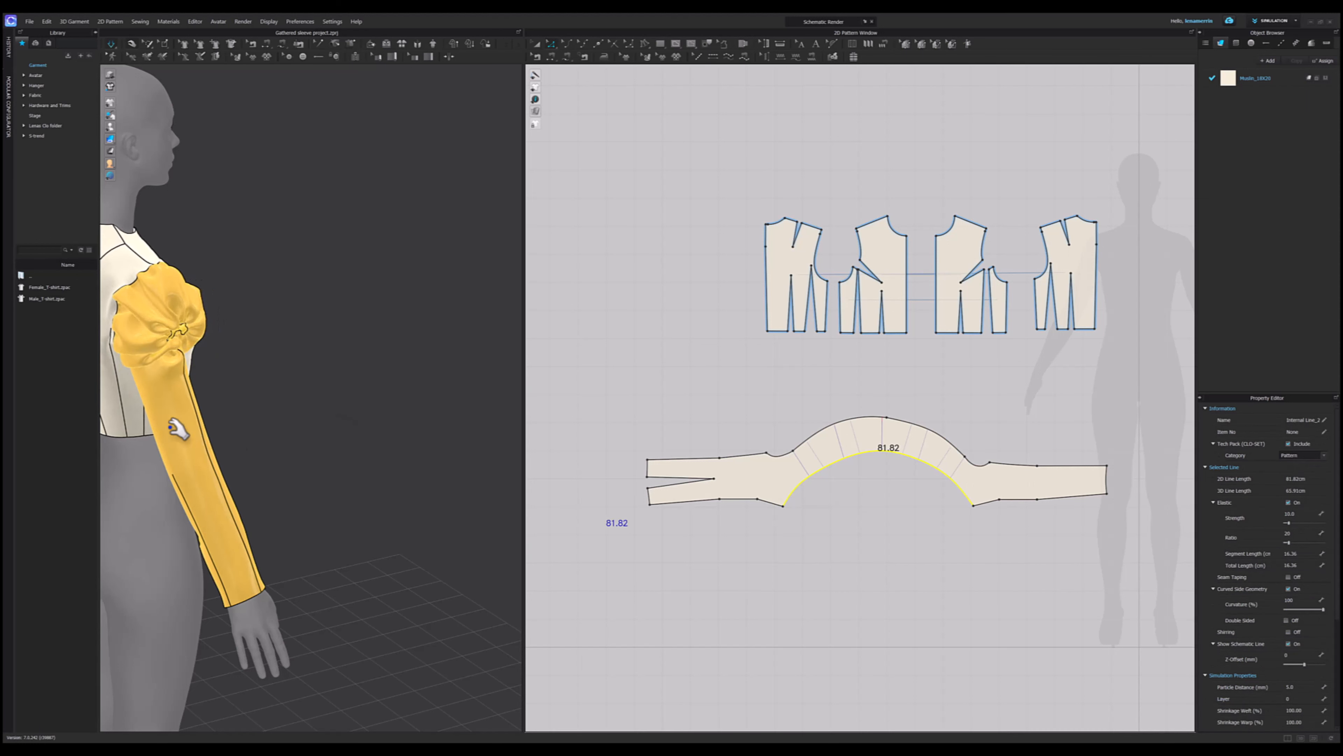
- Unstrengthen the sleeve pattern and inspect the gathers around the upper-arm opening
right_click(178, 418)
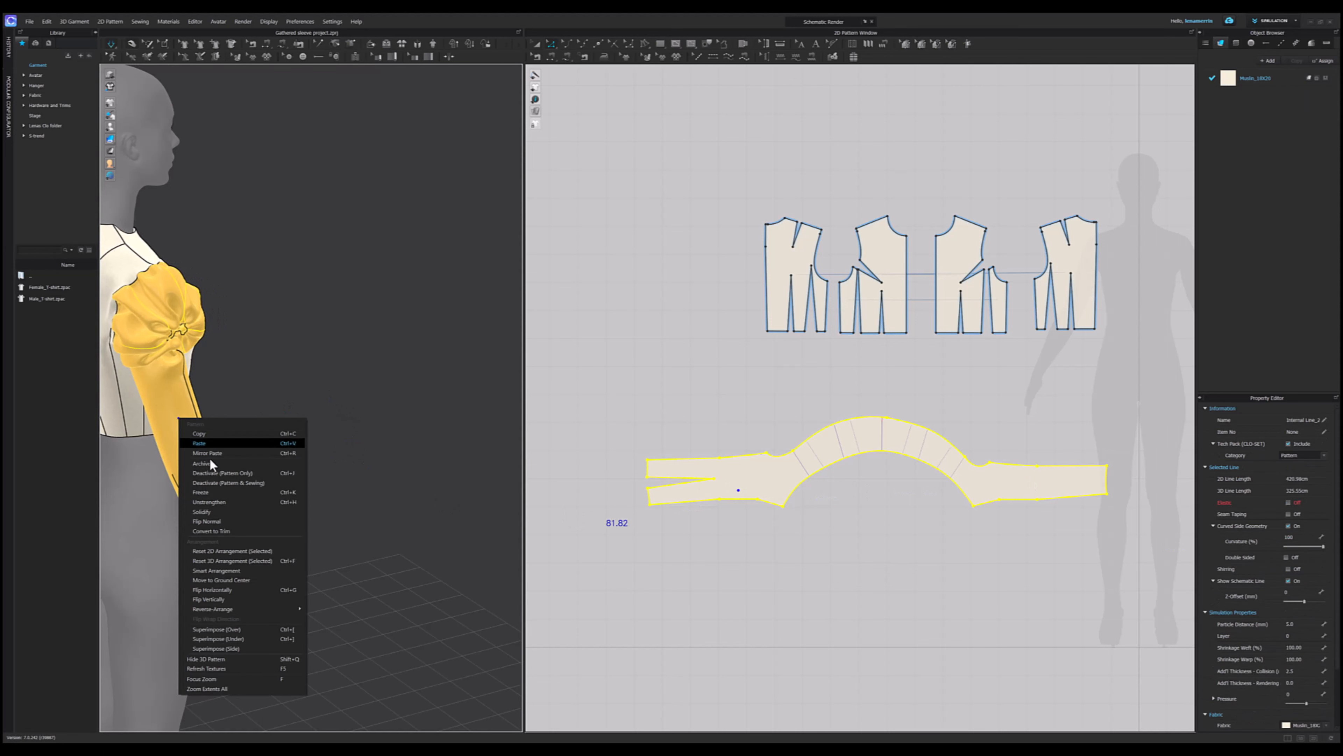
left_click(226, 502)
scroll(300, 426, "down", 5)
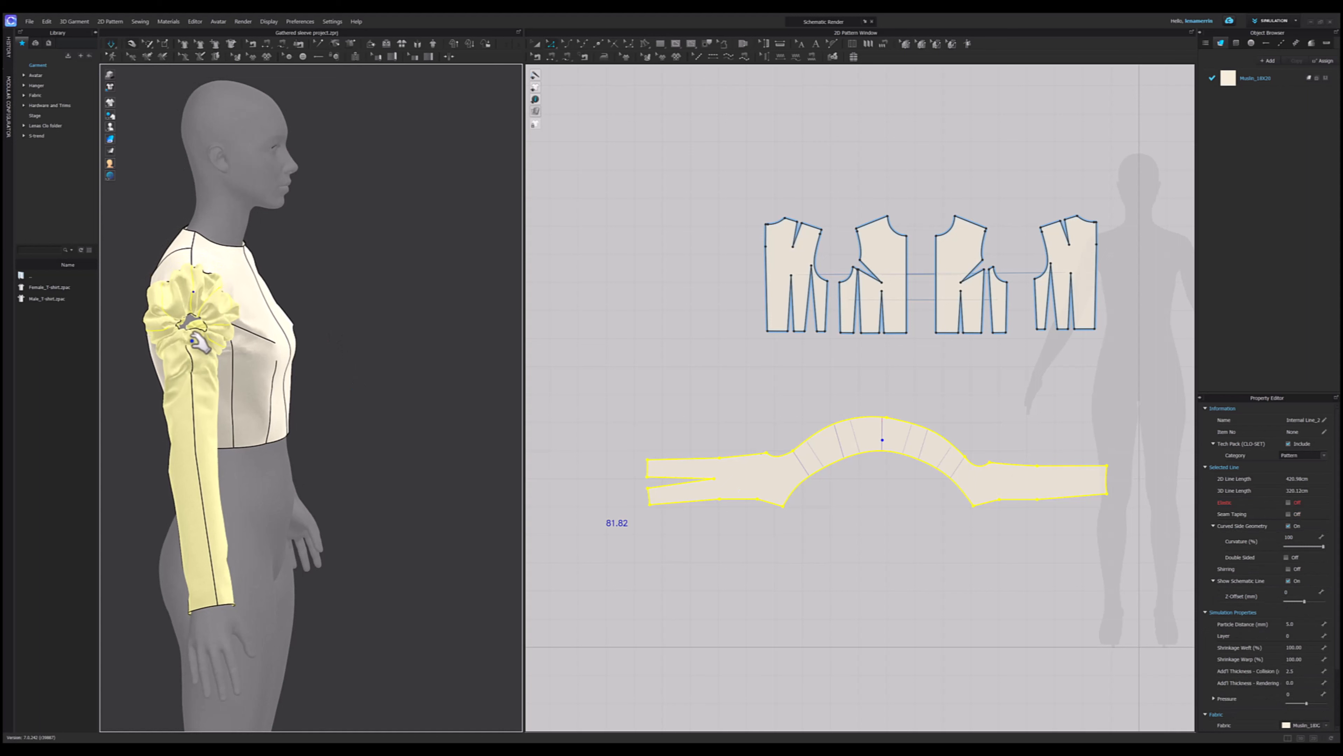
scroll(199, 342, "up", 3)
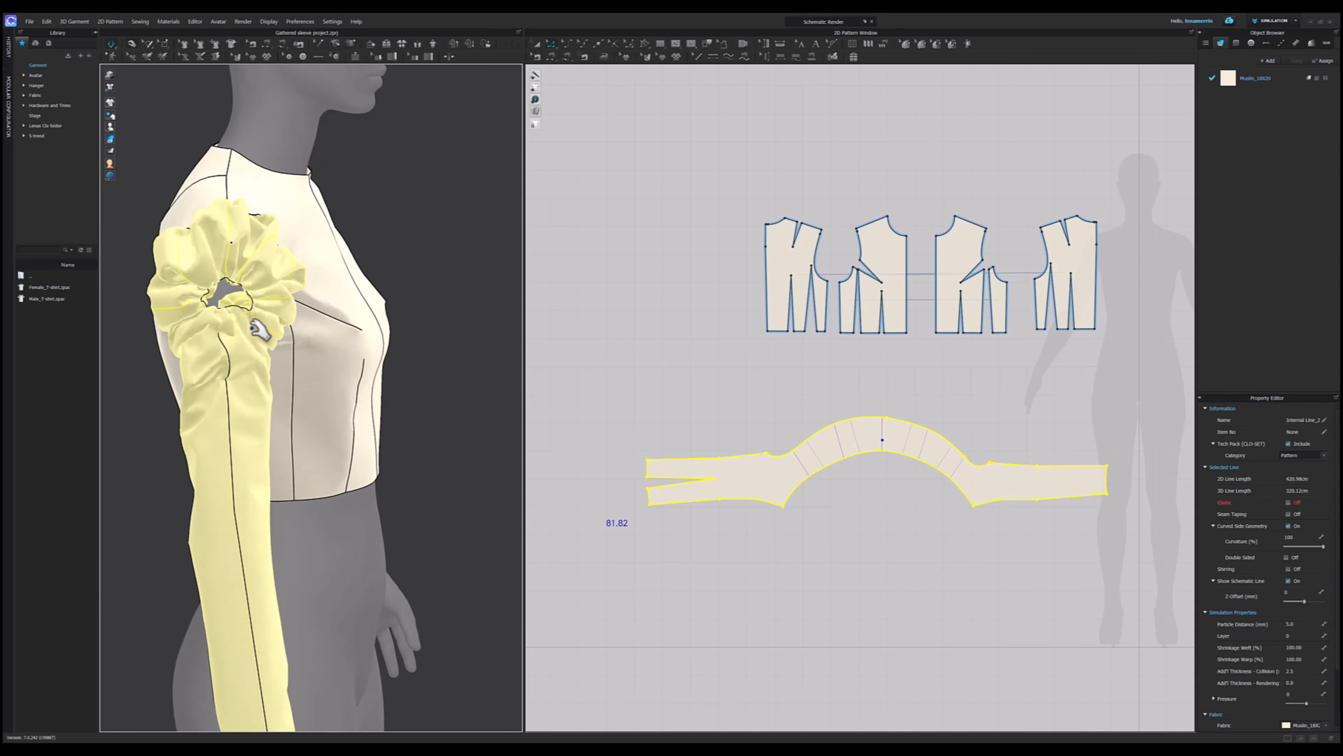
scroll(207, 312, "up", 1)
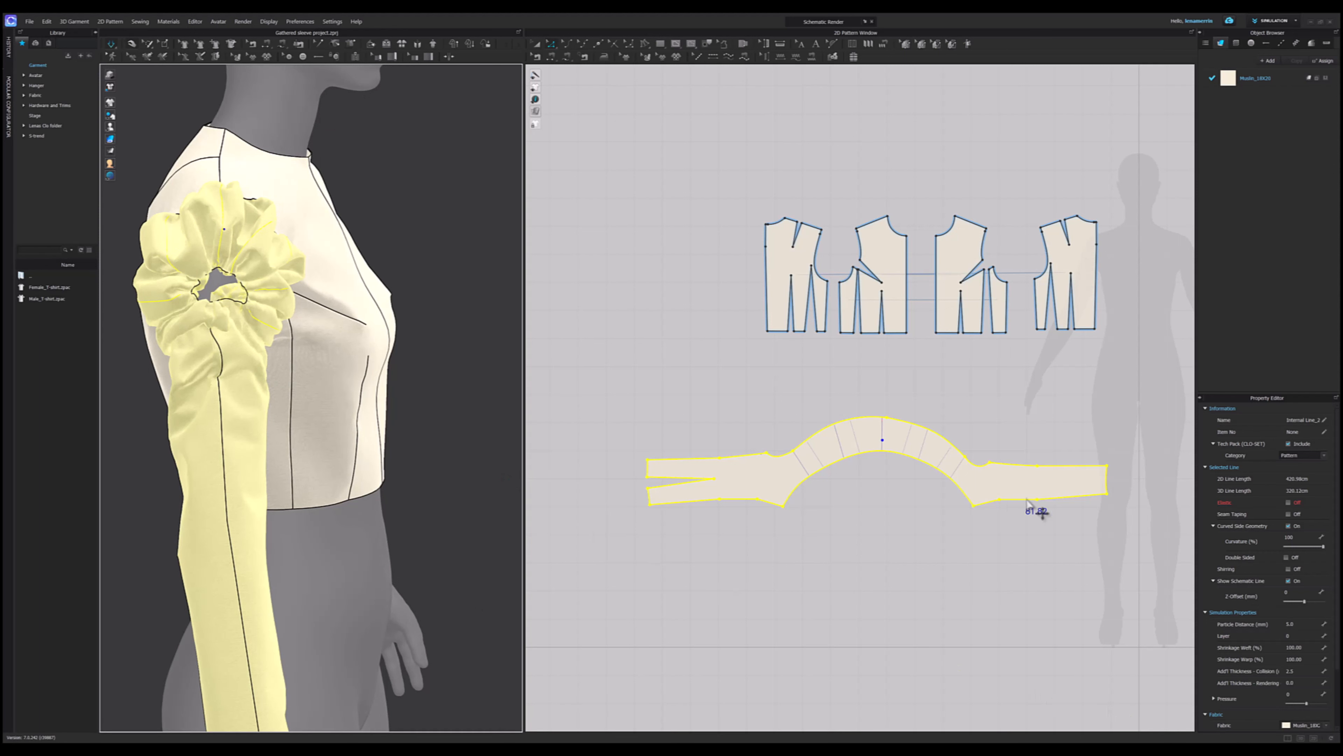
- Add points on the sleeve's inner curve about 2.3 cm from its left end and 2.6 cm from its right end
left_click(853, 517)
scroll(788, 527, "up", 2)
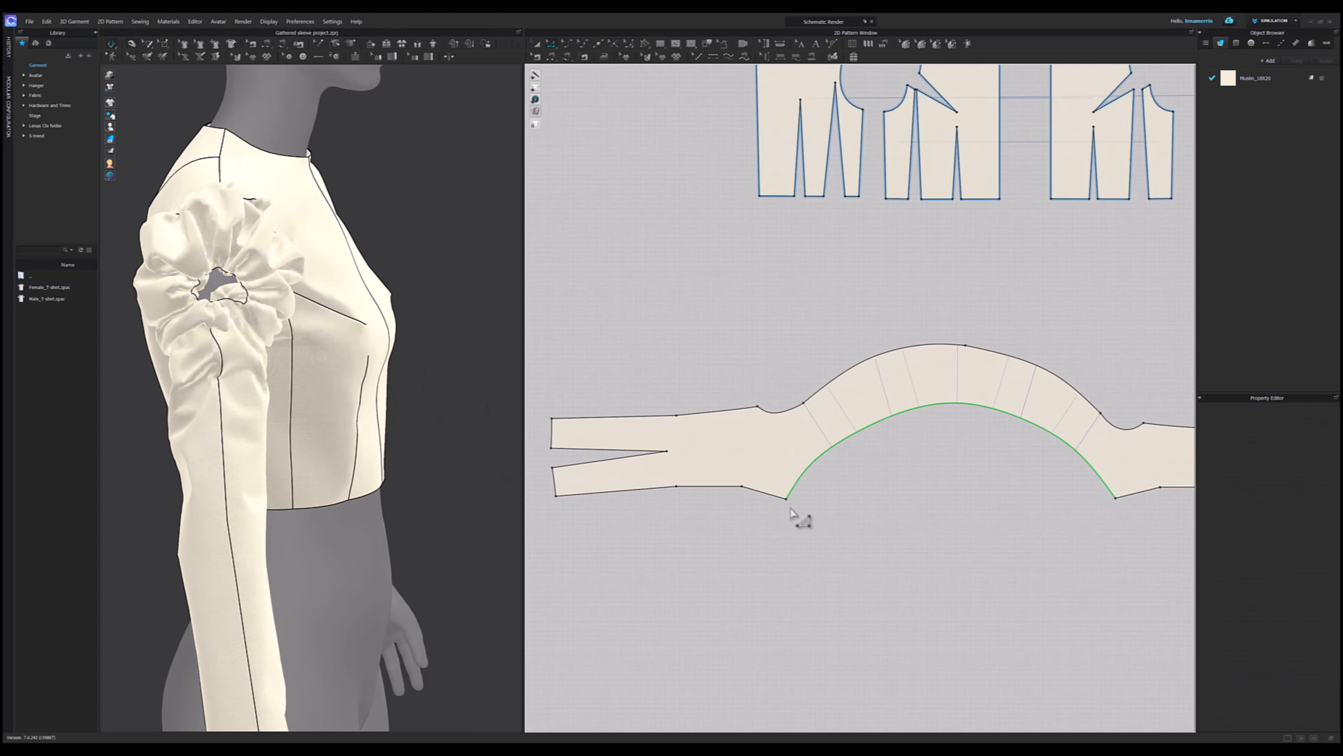
scroll(790, 509, "up", 1)
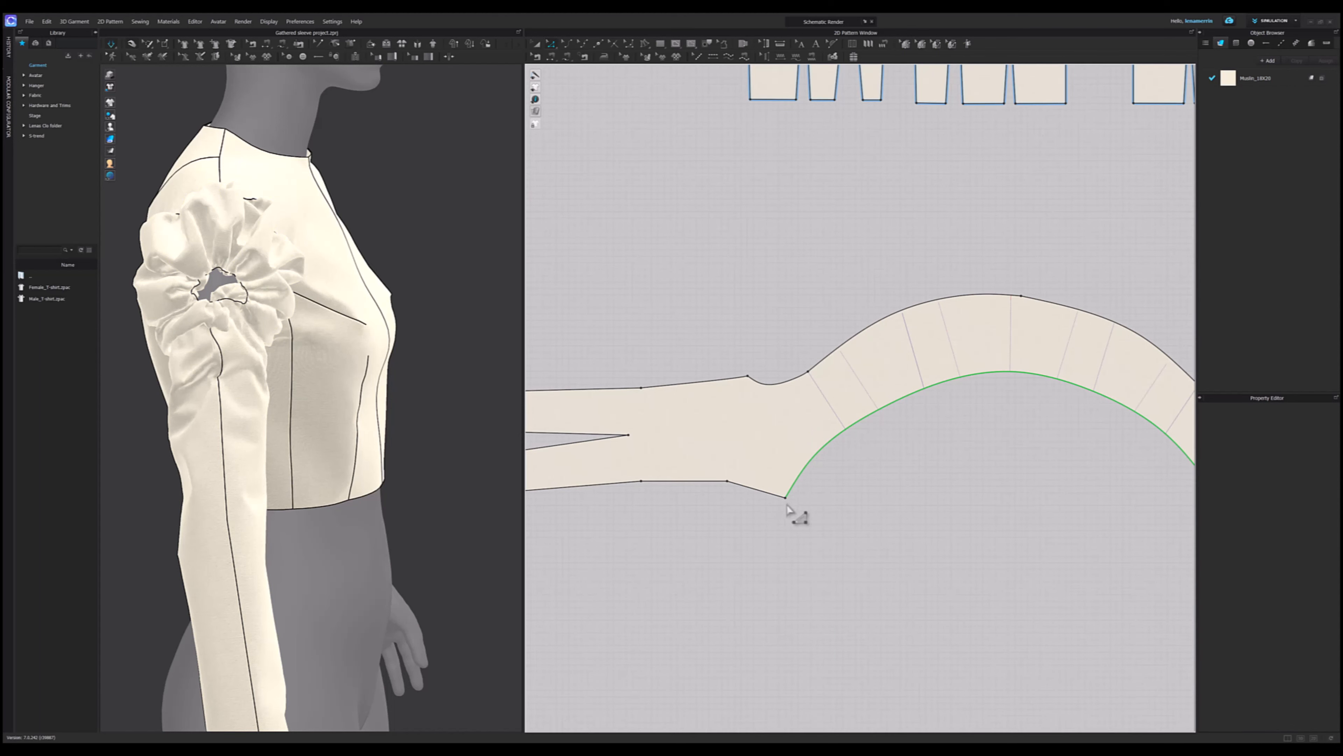
left_click(793, 486)
scroll(771, 533, "down", 3)
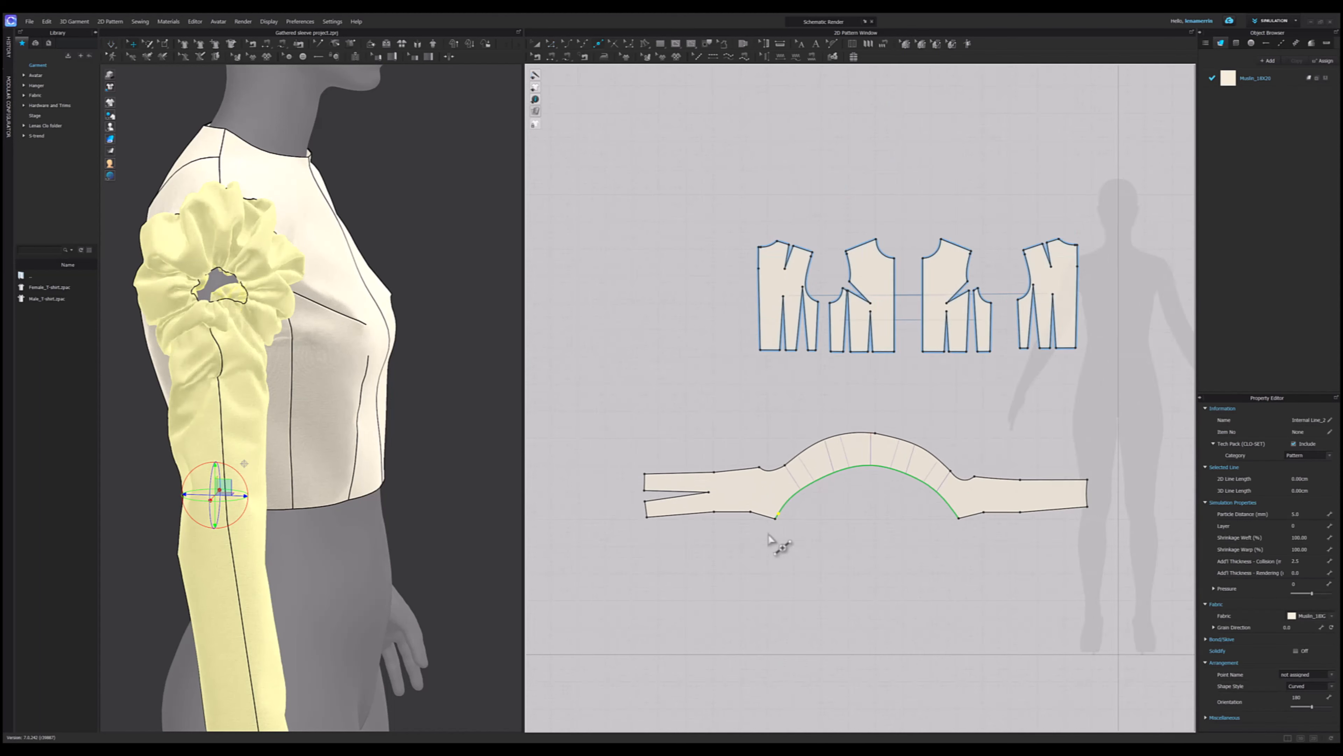
scroll(1071, 513, "up", 2)
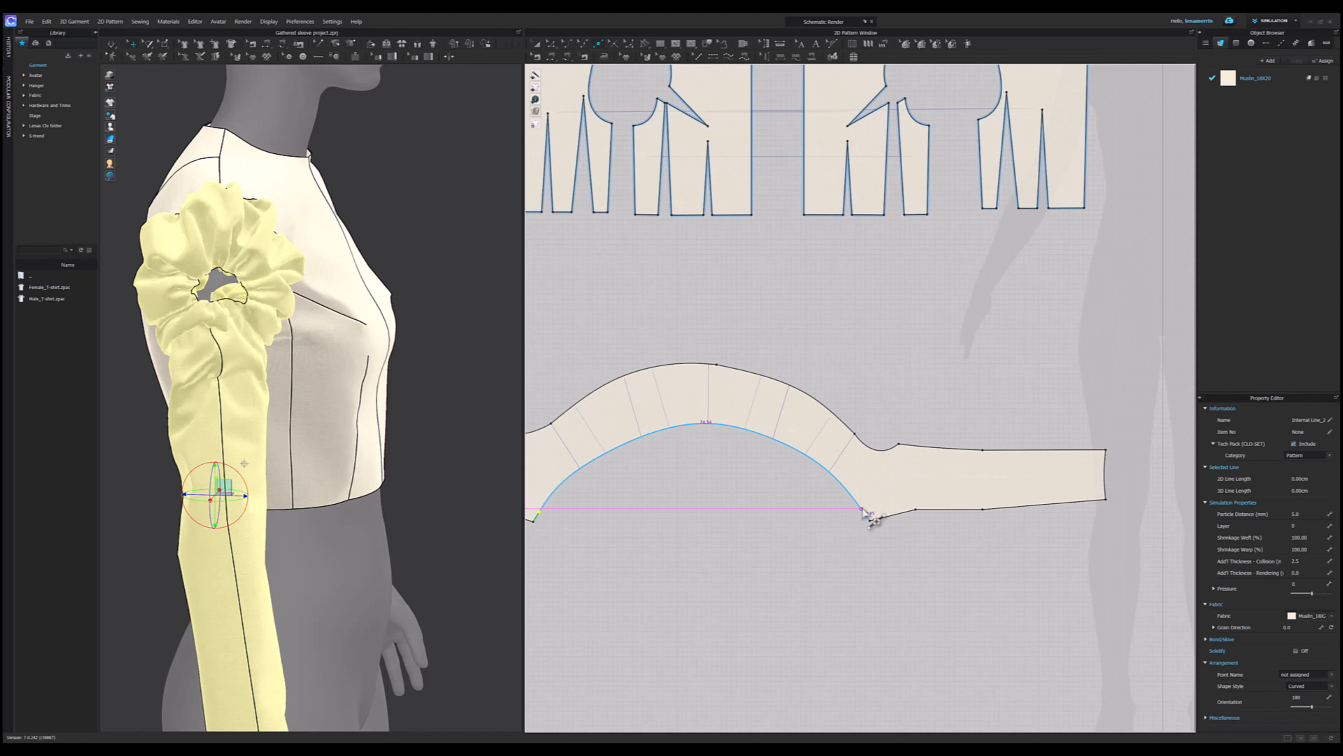
scroll(878, 555, "down", 3)
scroll(794, 563, "up", 2)
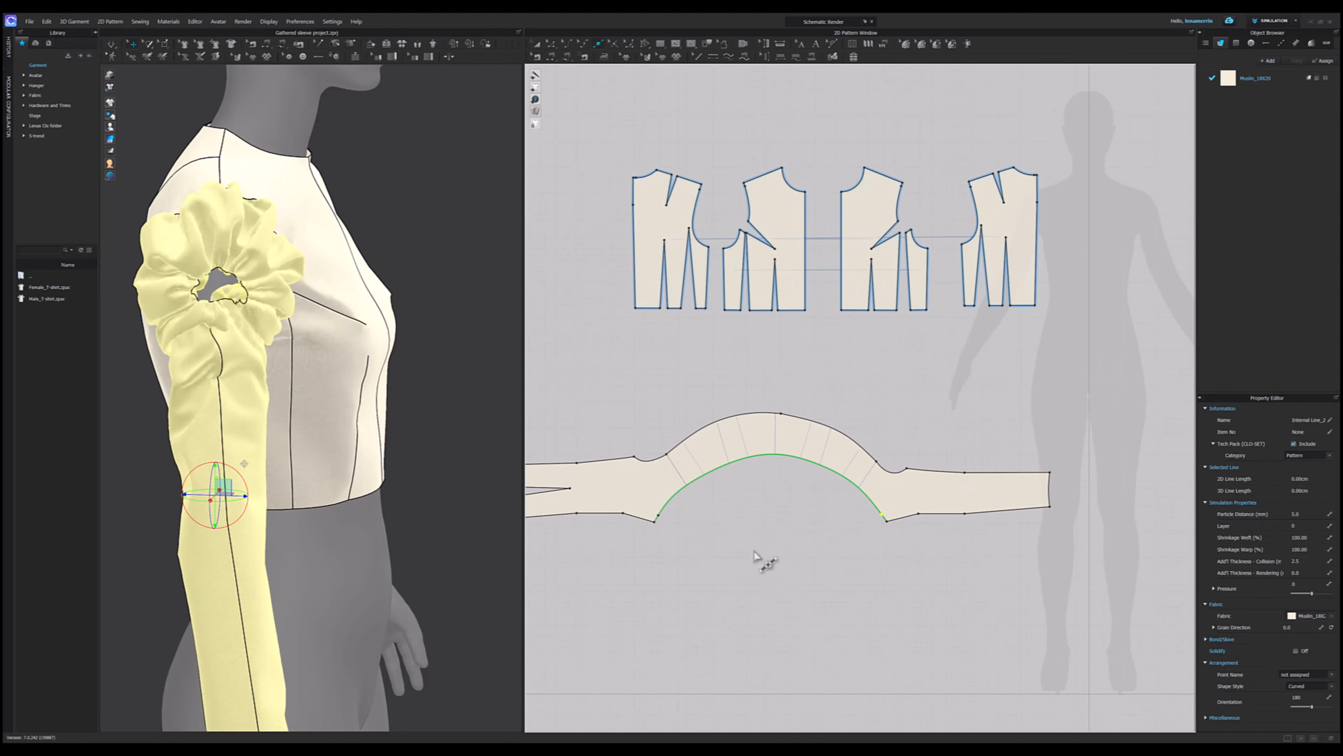
scroll(711, 534, "up", 3)
- Turn off Elastic on the two short end segments of the inner curve and strengthen the sleeve pattern
right_click(599, 508)
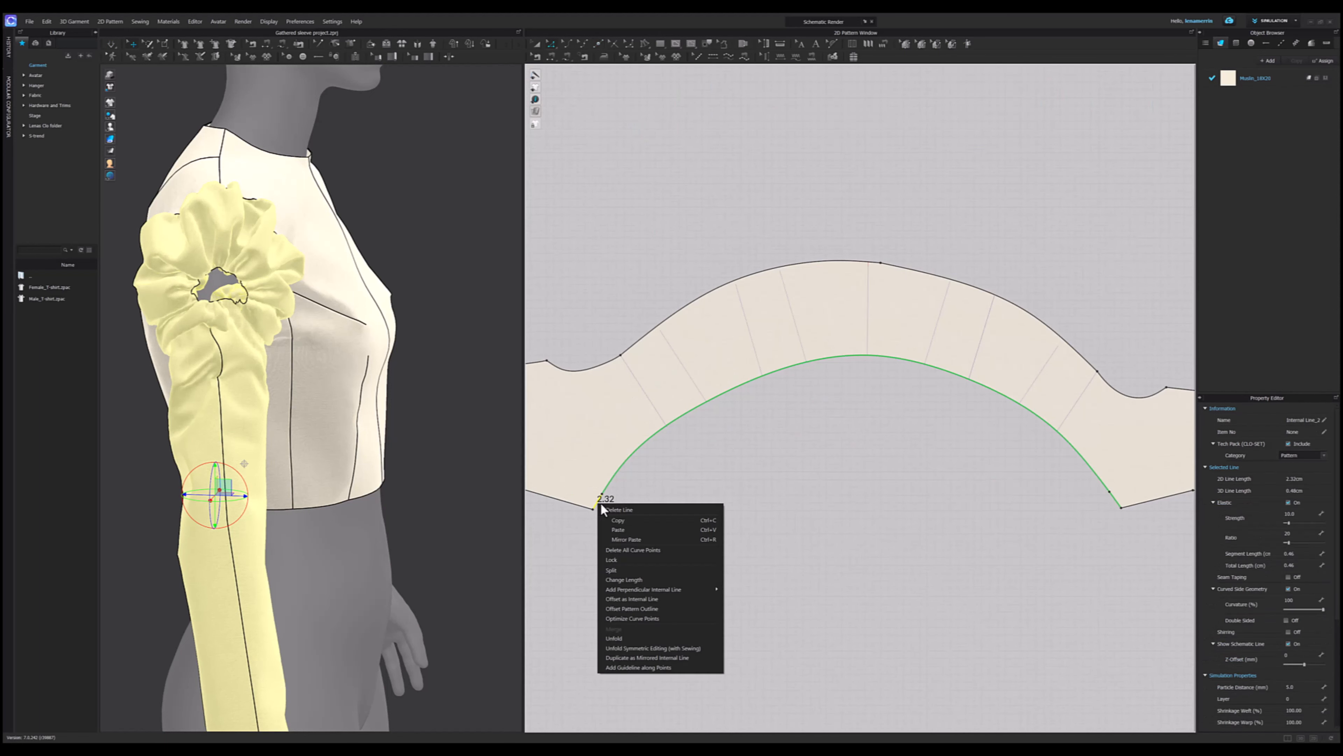
left_click(1289, 503)
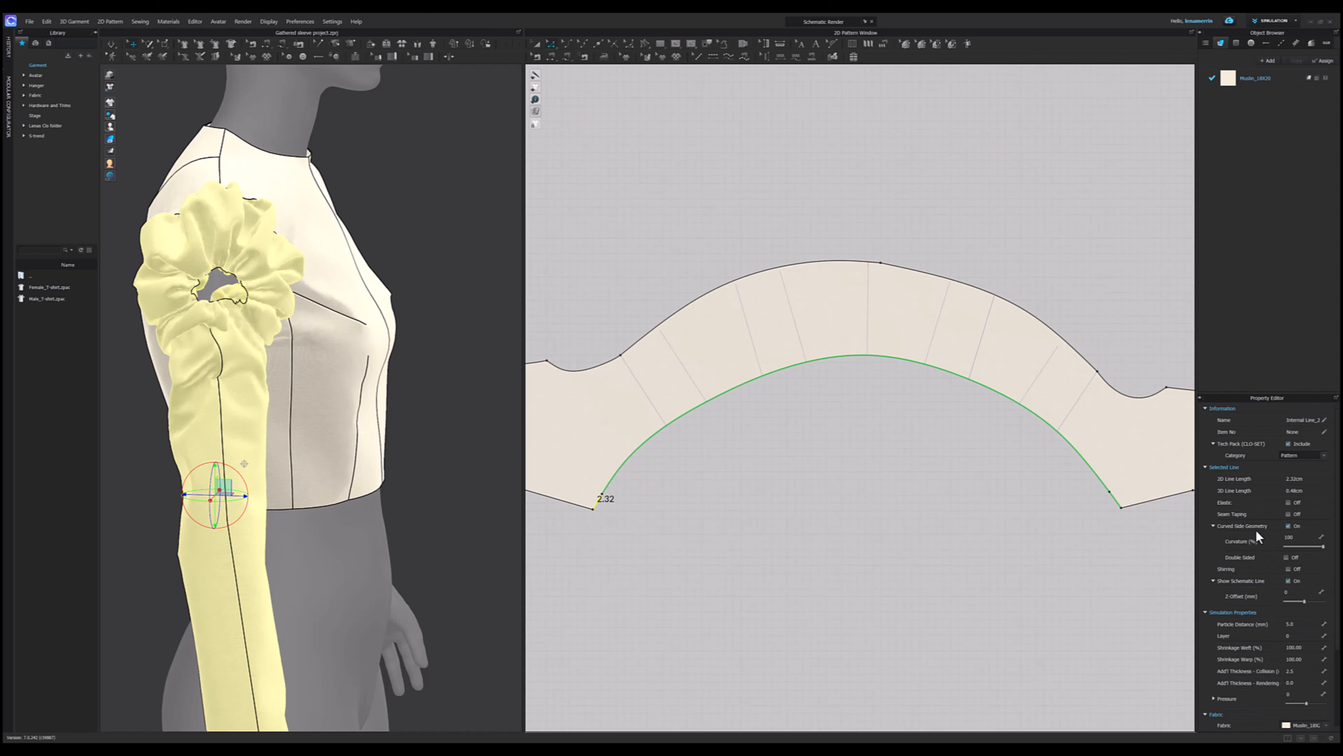
left_click(1118, 504)
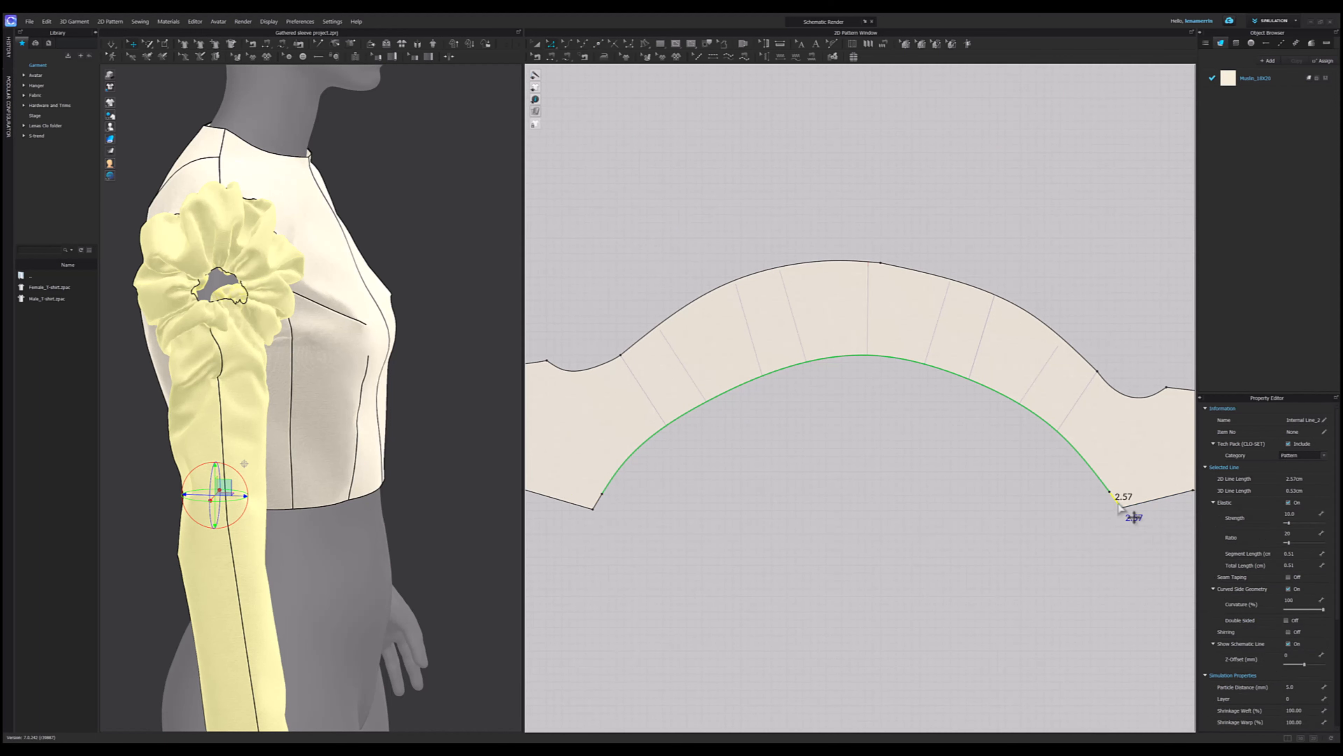
left_click(1288, 503)
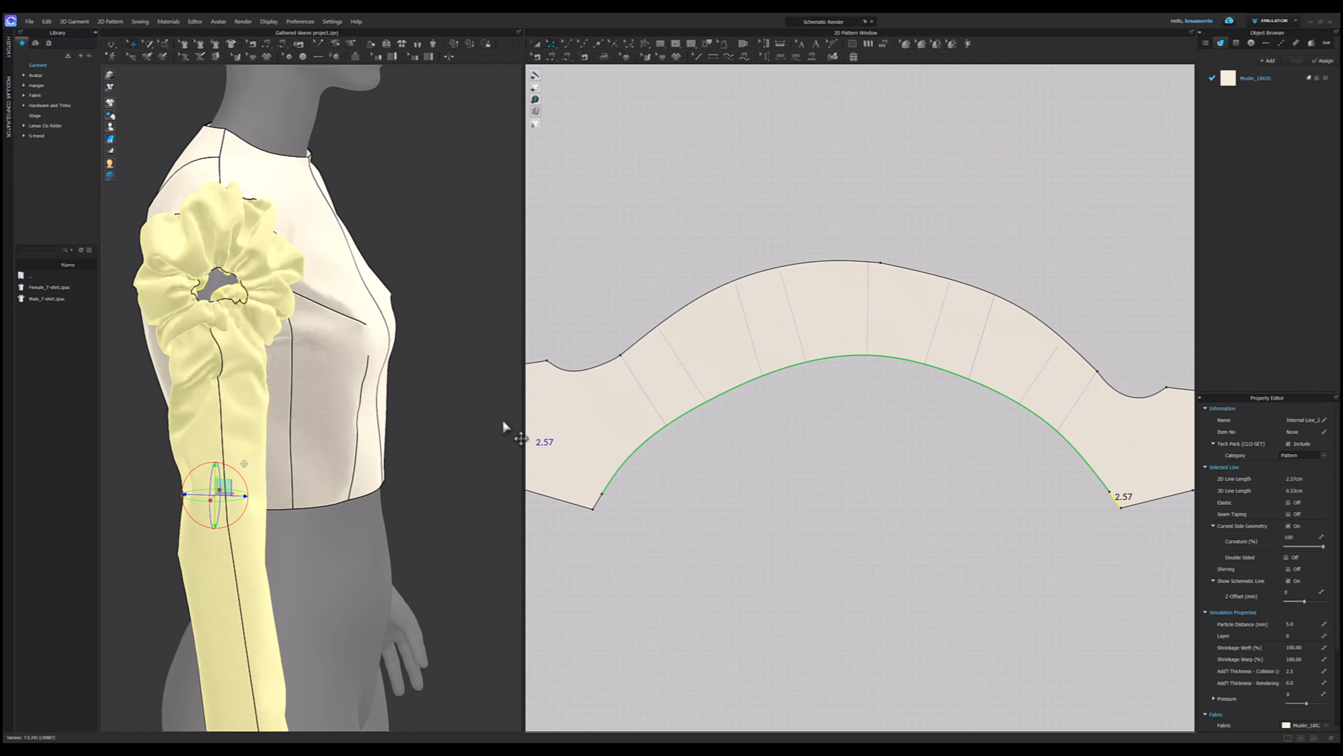
right_click(235, 347)
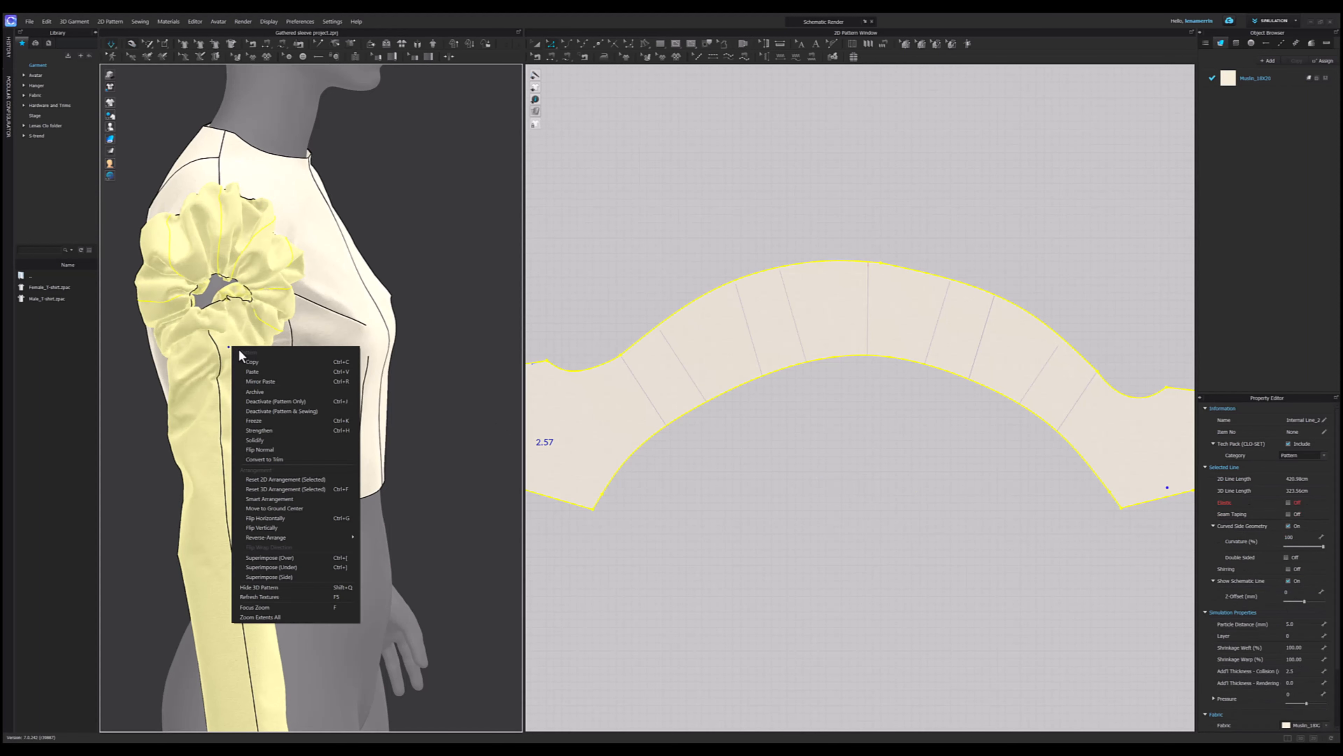
left_click(264, 429)
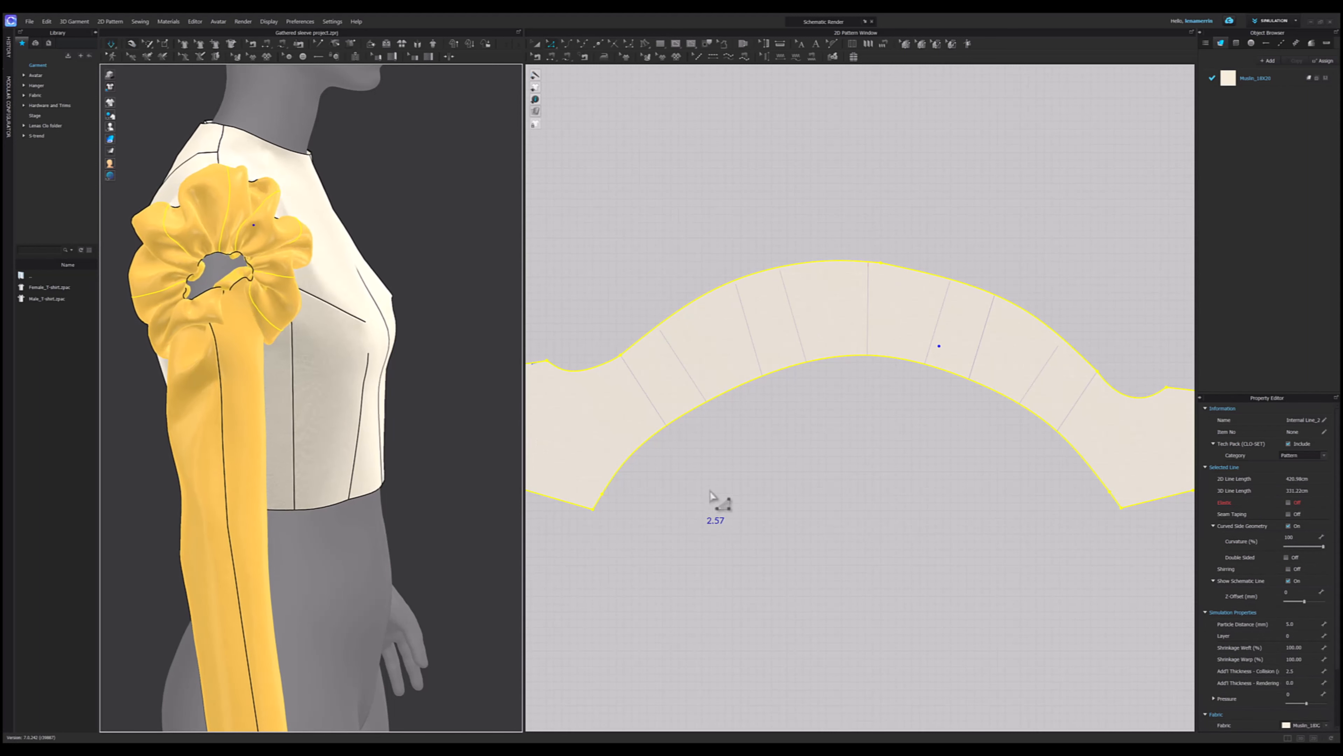
- Set the Elastic ratio of the sleeve's long inner curve to 15 and check the tightened gathers
left_click(720, 495)
left_click(728, 397)
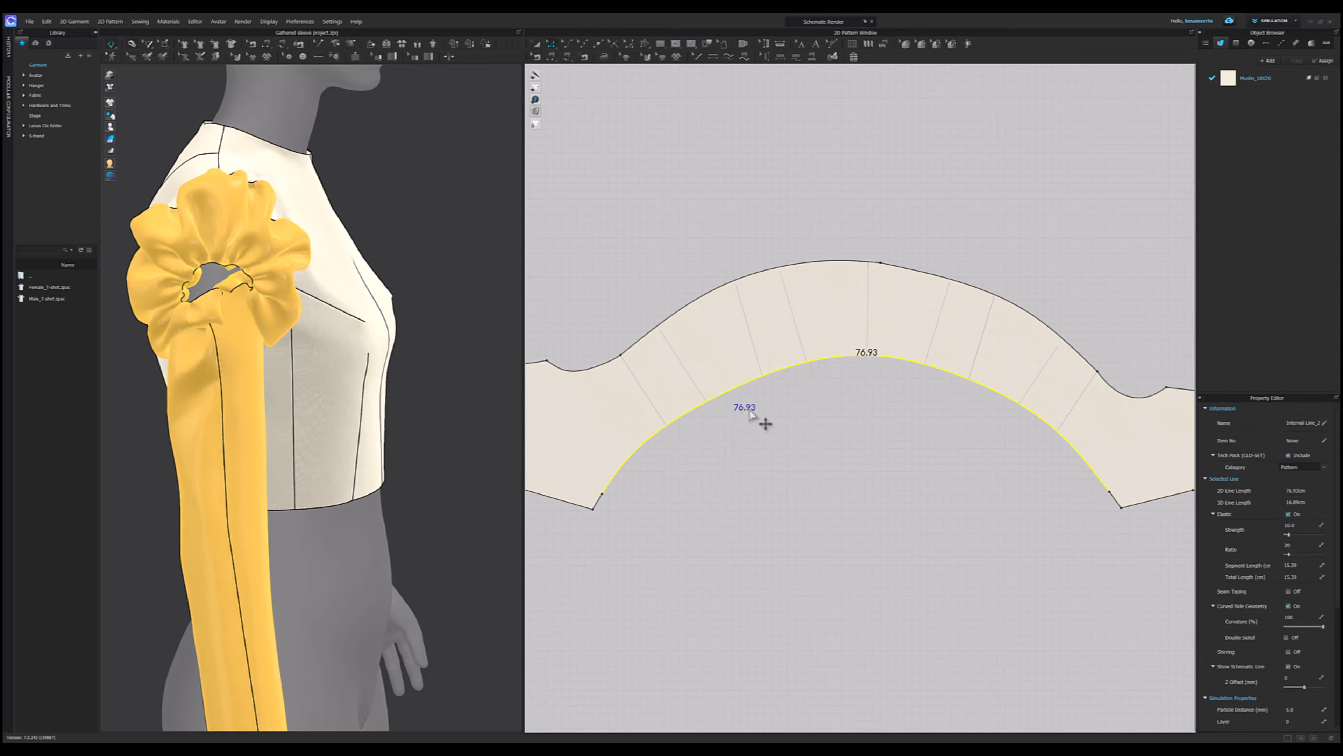
left_click(1301, 533)
type("1")
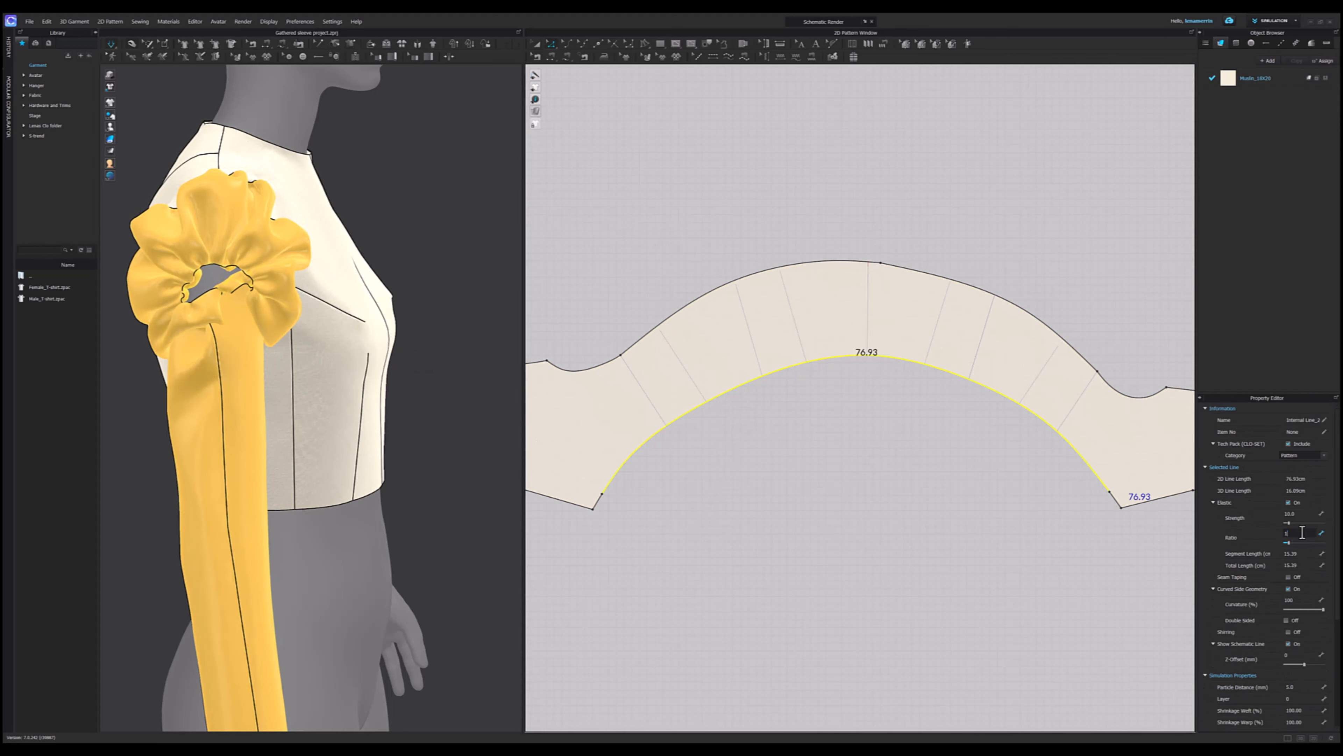
type("5")
key("Return")
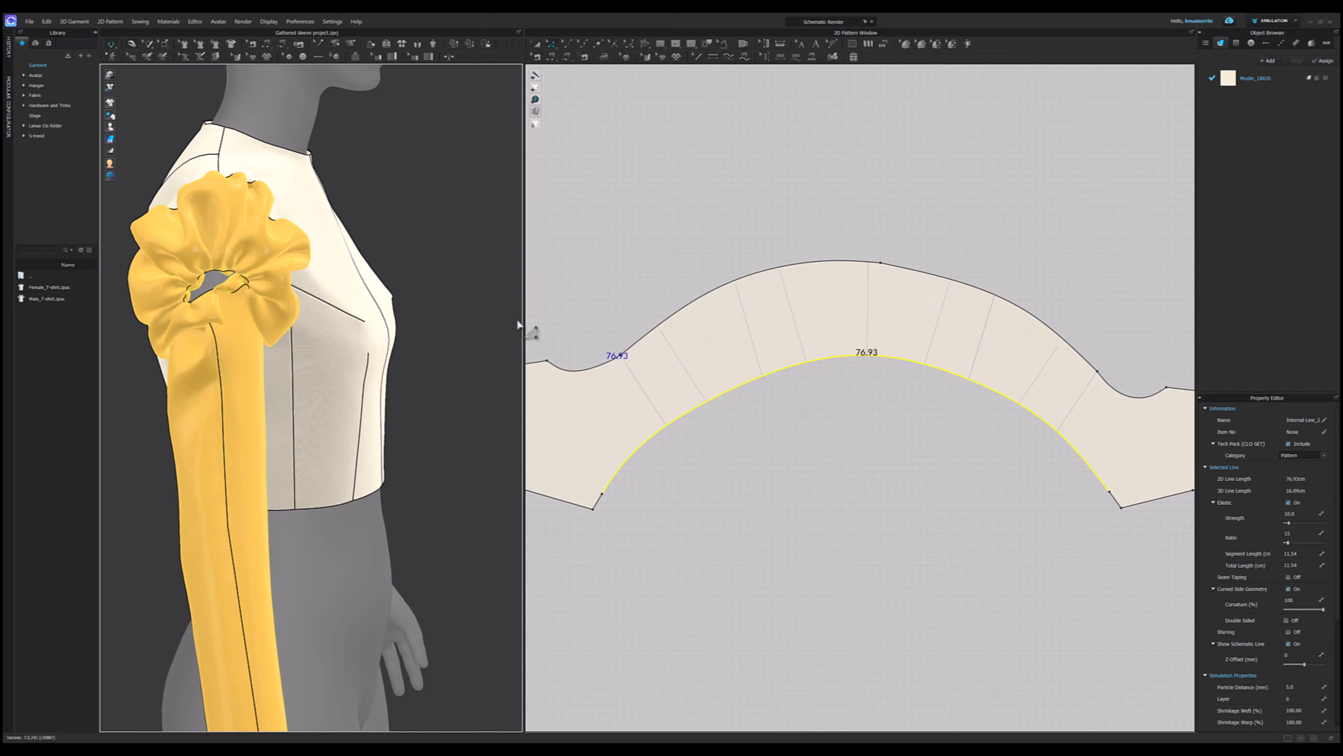
left_click(249, 307)
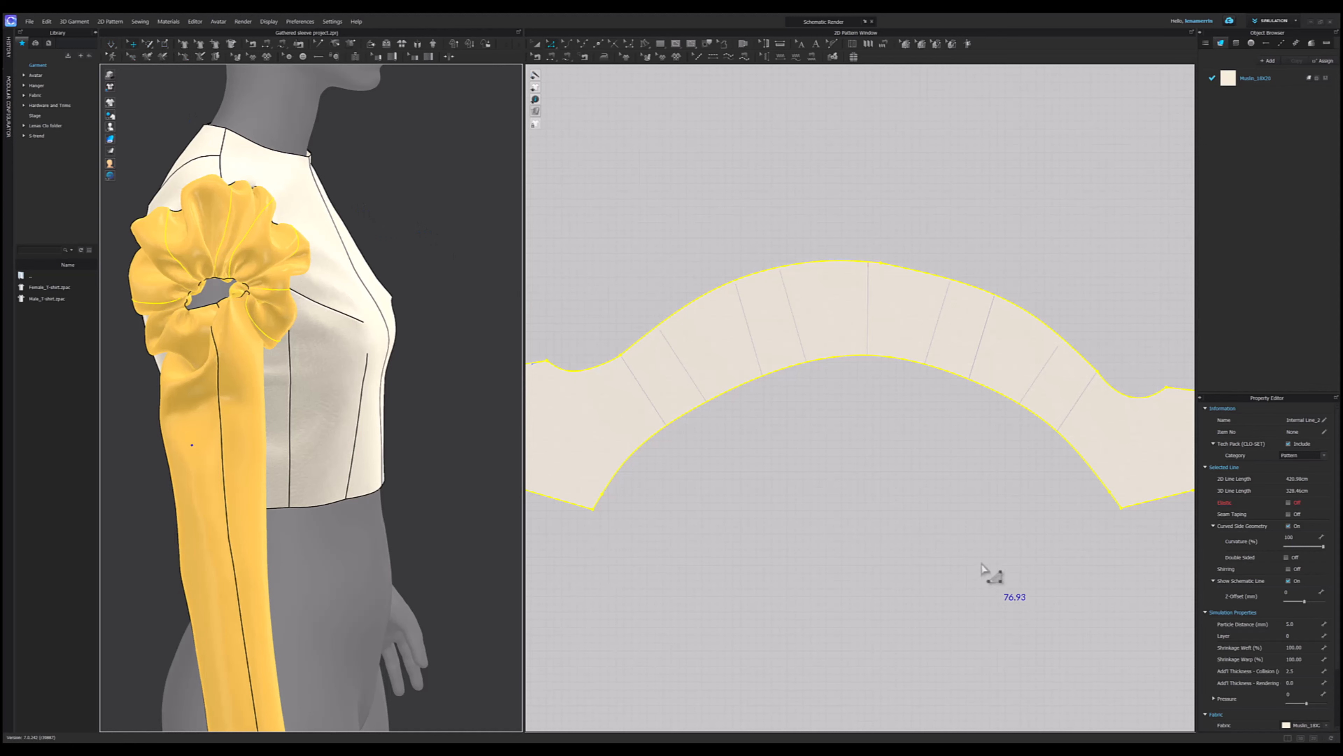
- Measure the sleeve's full inner curve and create a rectangular strip 81.81 cm wide and 1 cm high below it
scroll(968, 548, "up", 2)
scroll(862, 482, "down", 4)
left_click(854, 479)
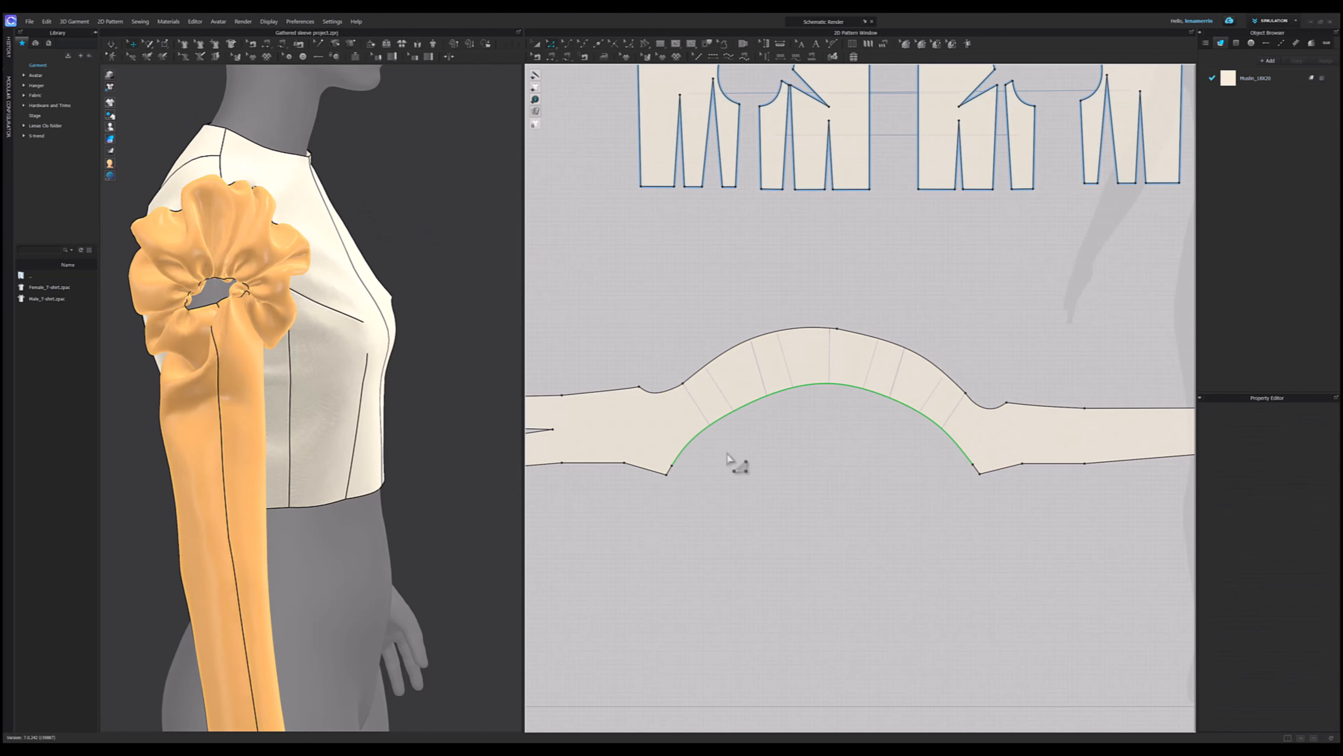
left_click(674, 469)
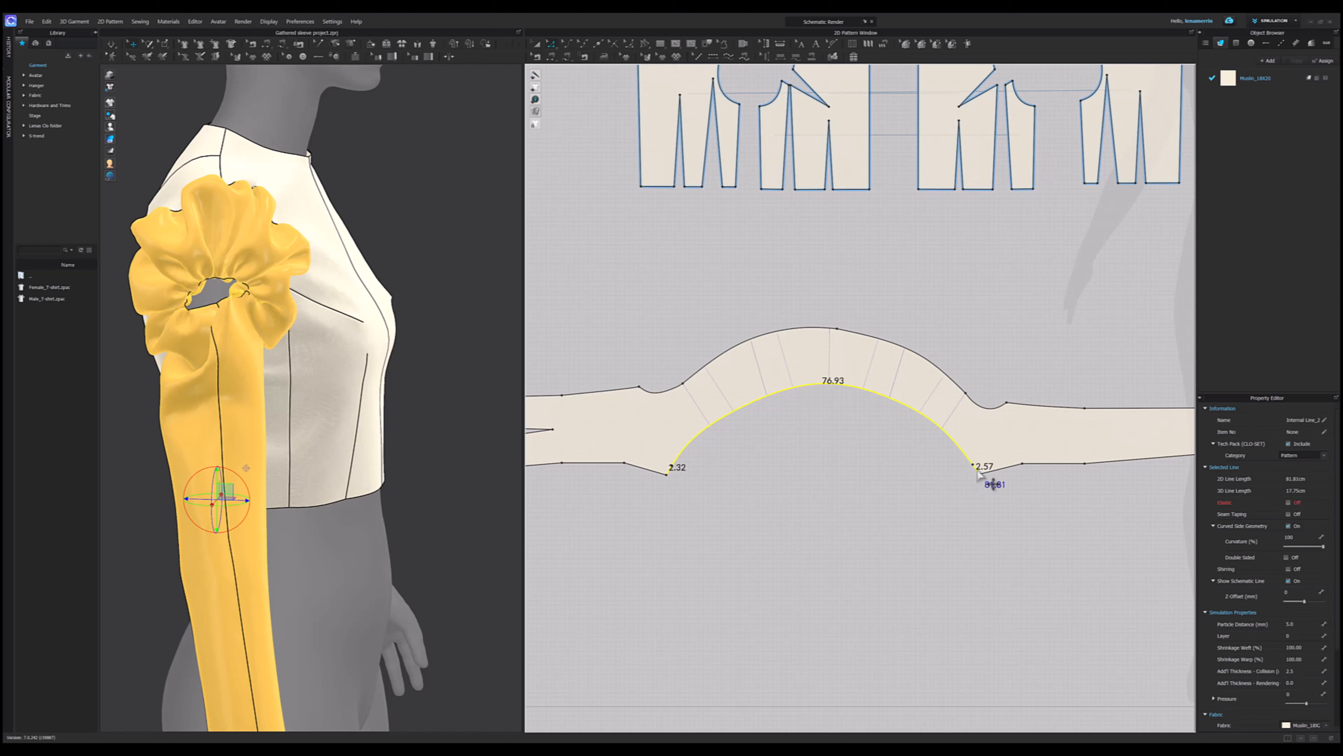
key("s")
left_click(774, 515)
type("81.8")
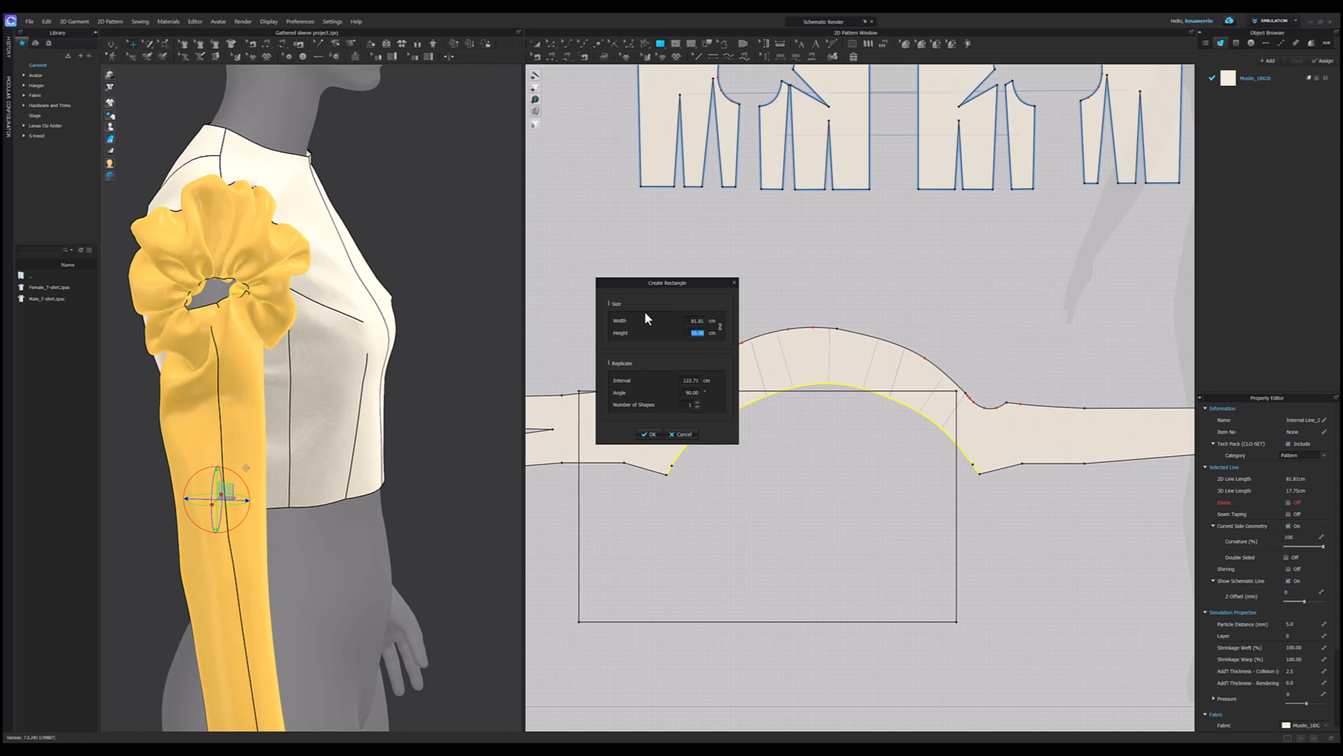
type("1")
key("Return")
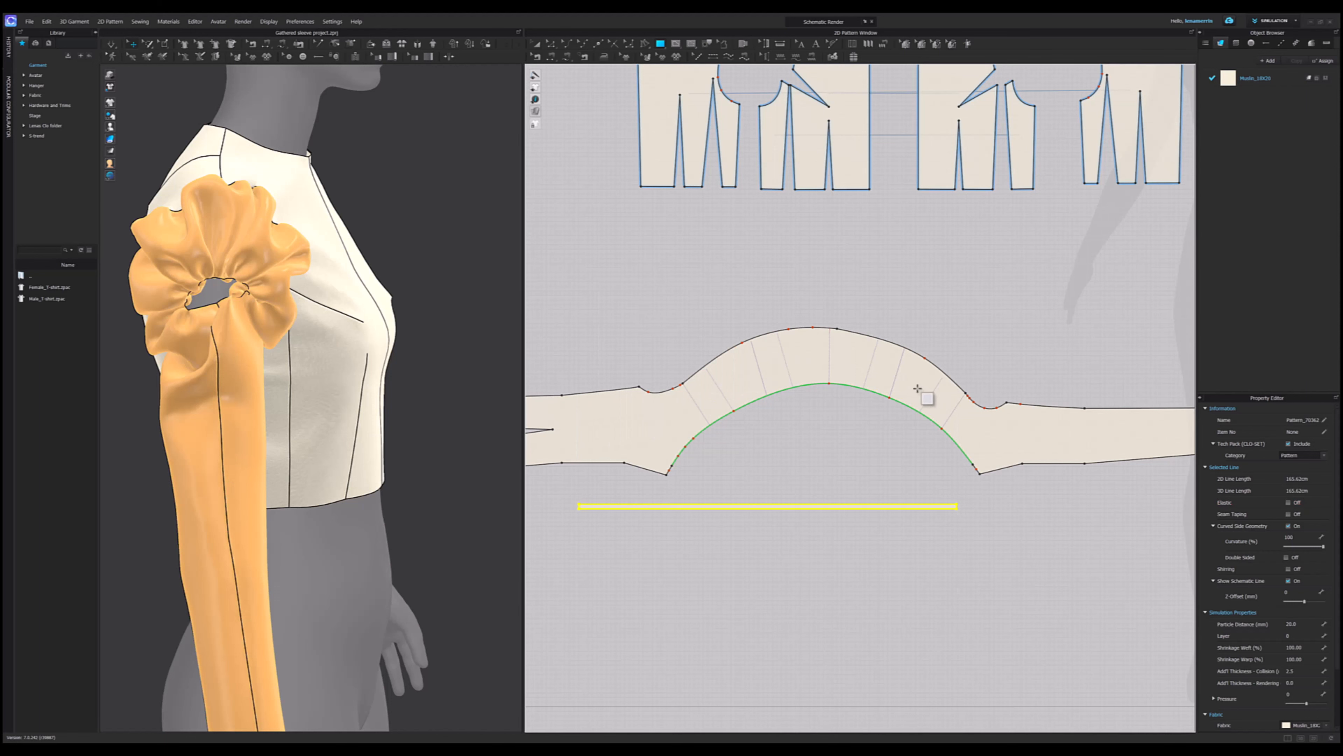
- Sew the strip's upper long edge to the three segments of the sleeve's inner curve
scroll(562, 586, "up", 2)
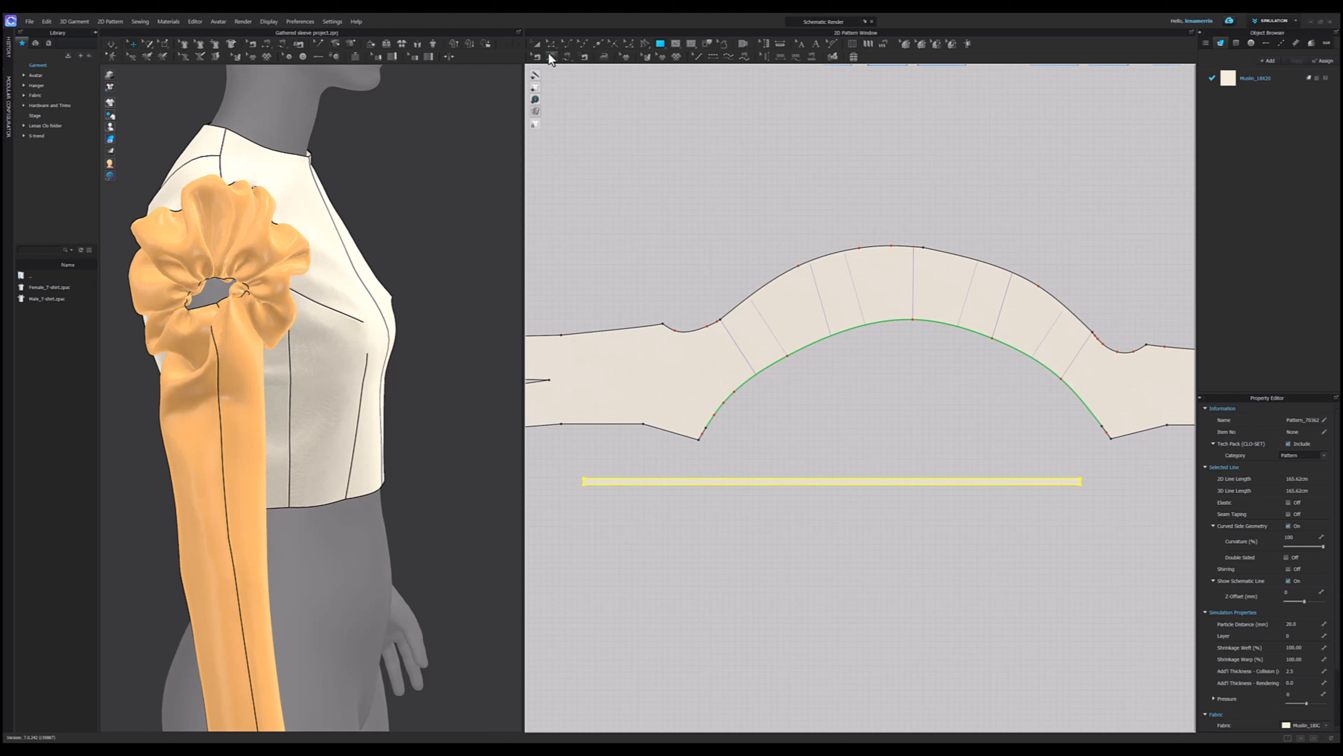
key("n")
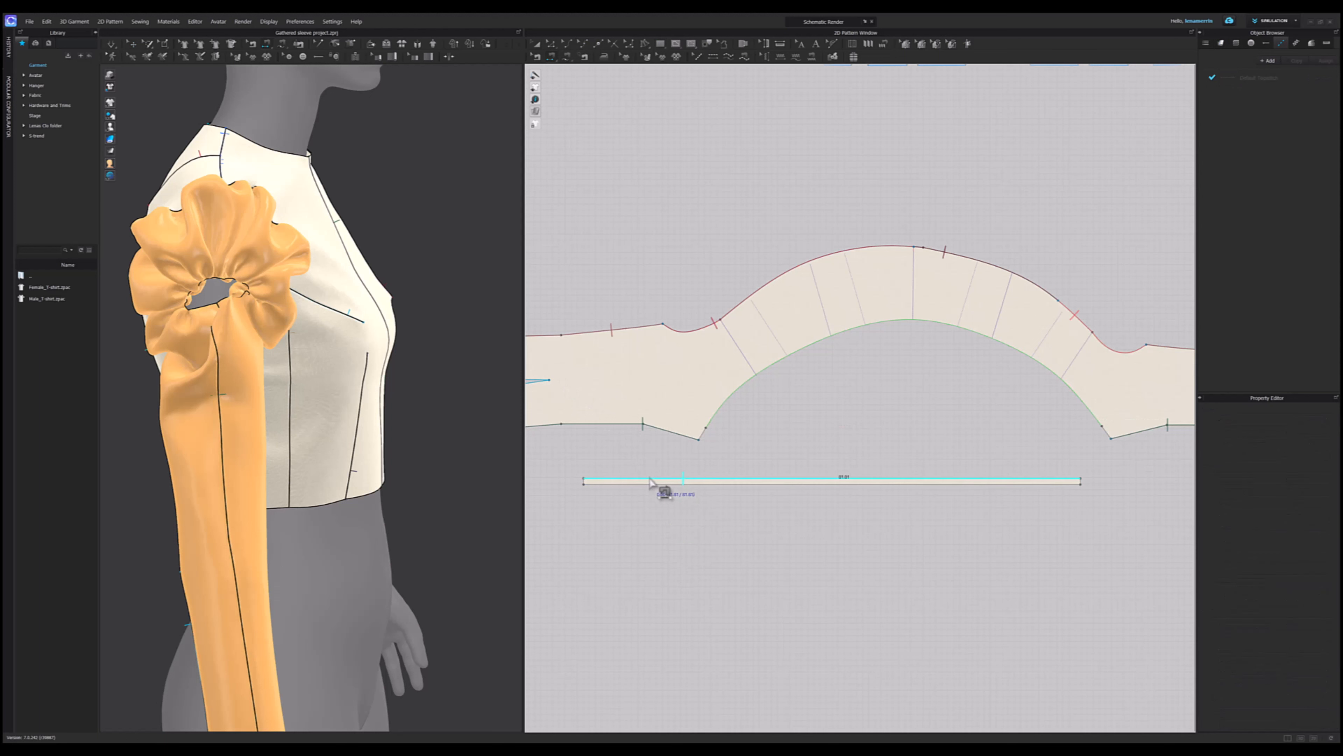
scroll(656, 484, "up", 2)
left_click(656, 480)
left_click(725, 419)
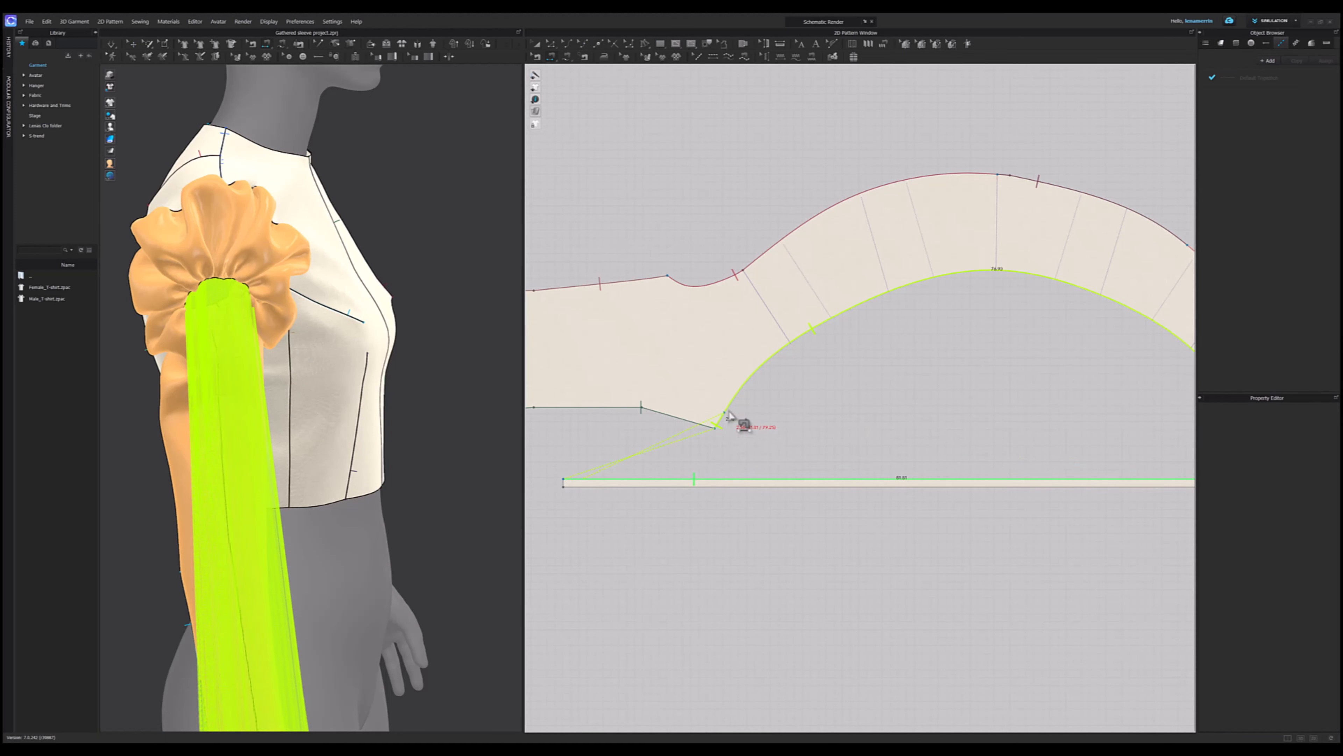
scroll(734, 421, "down", 4)
scroll(984, 410, "up", 4)
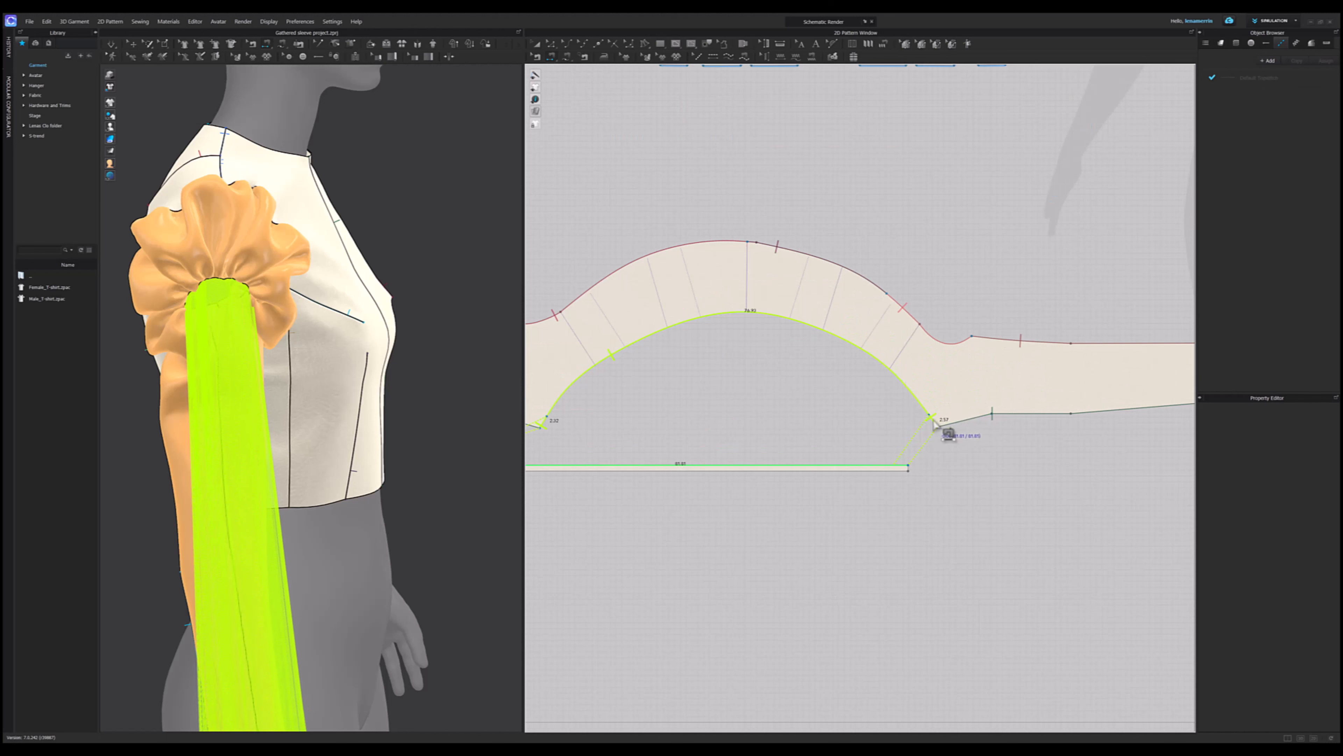
left_click(945, 431)
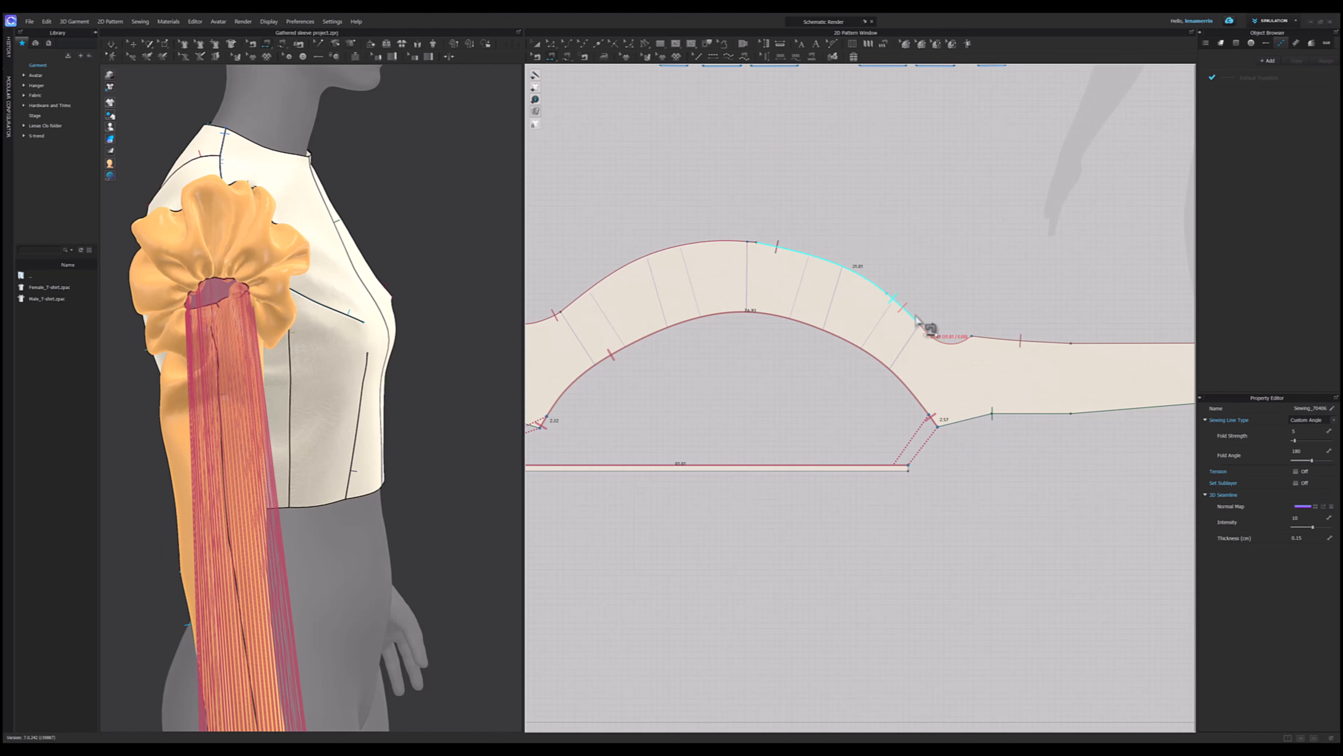
- Move the strip in 3D from the avatar's feet to the sleeve opening it is sewn to
key("a")
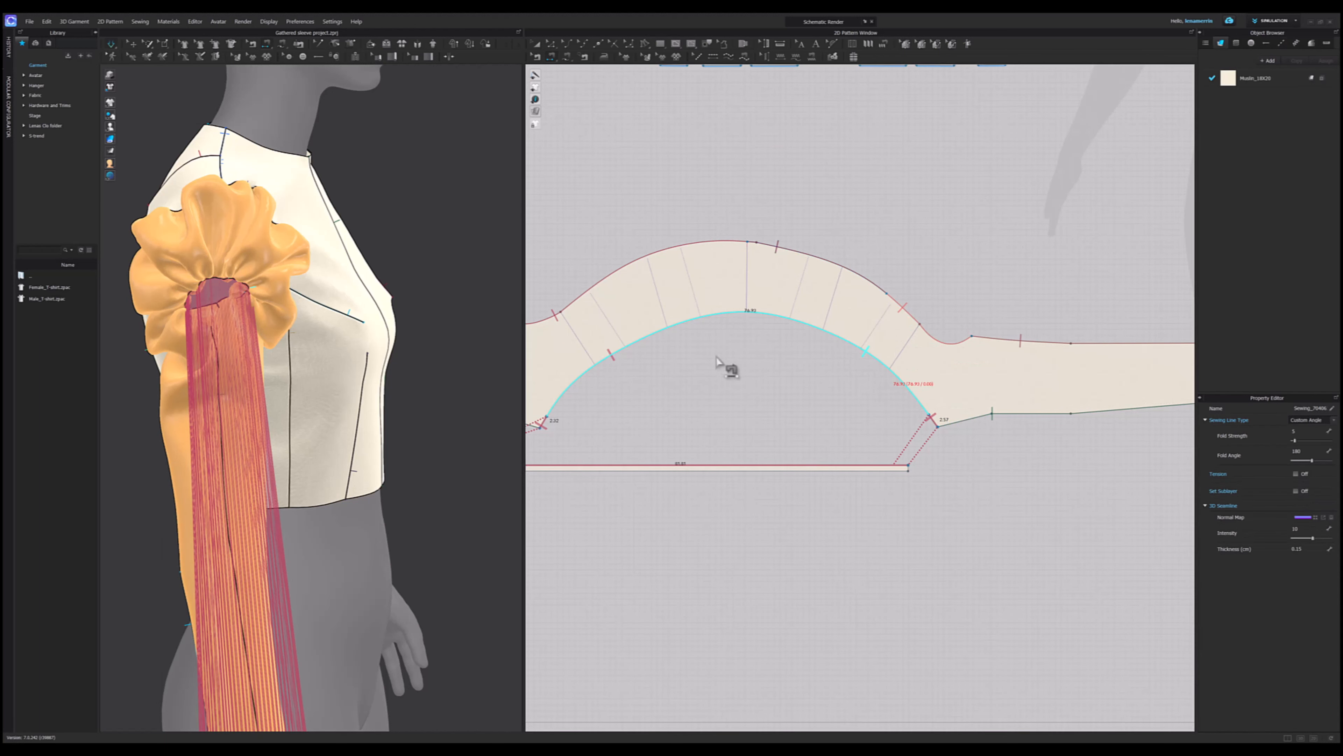
left_click(411, 316)
scroll(410, 316, "down", 10)
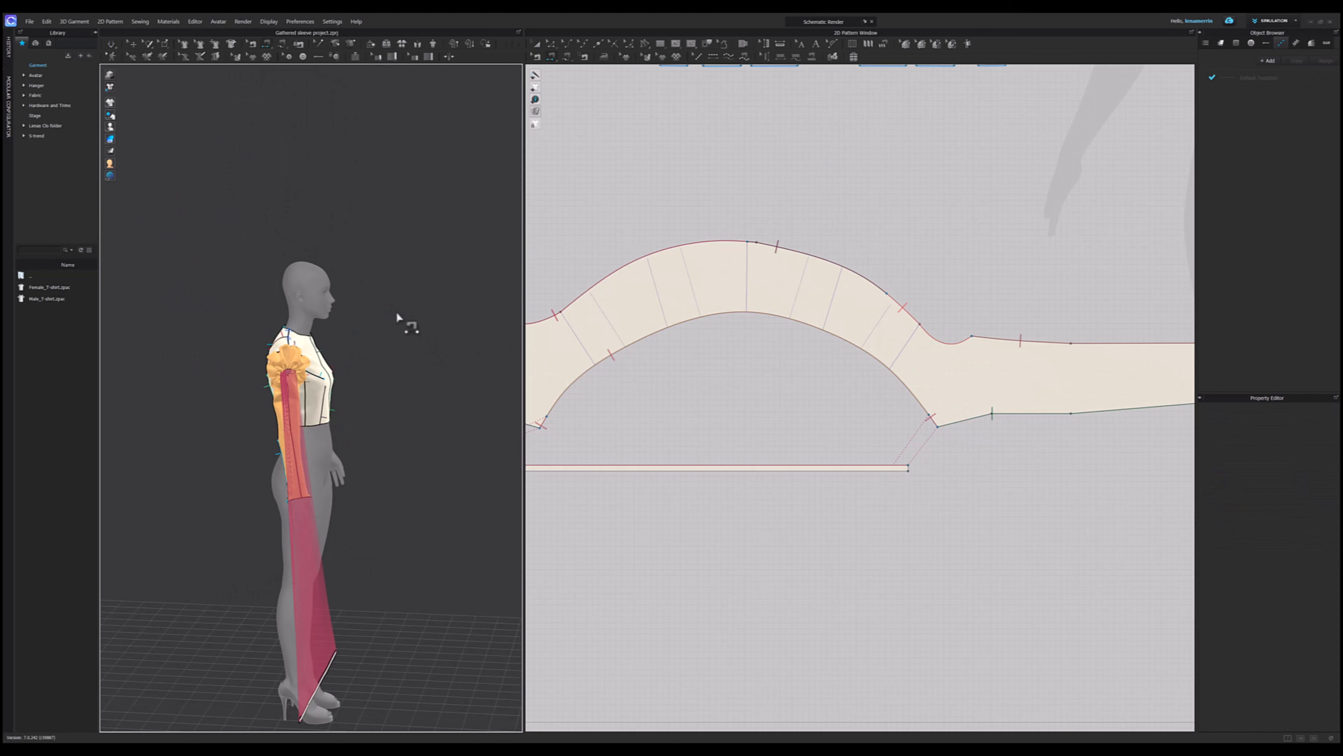
key("a")
left_click(324, 618)
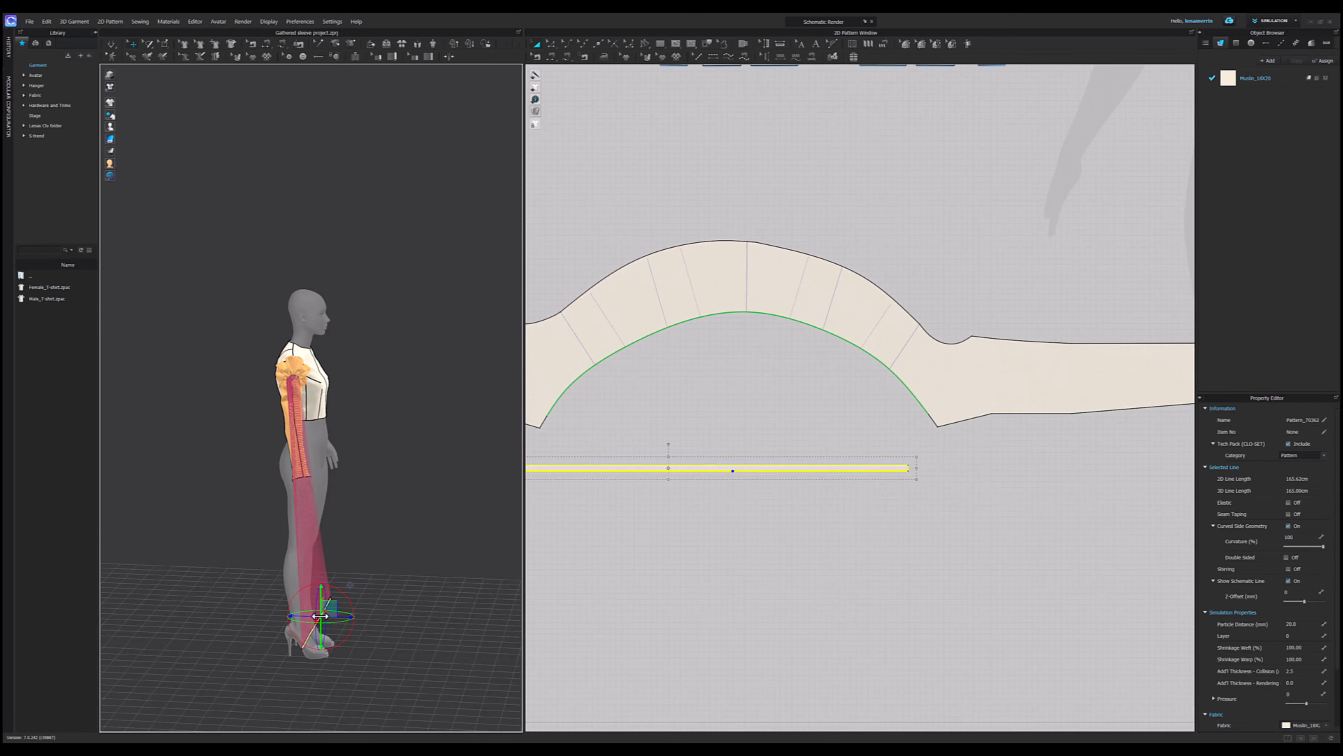
right_click(319, 617)
left_click(375, 570)
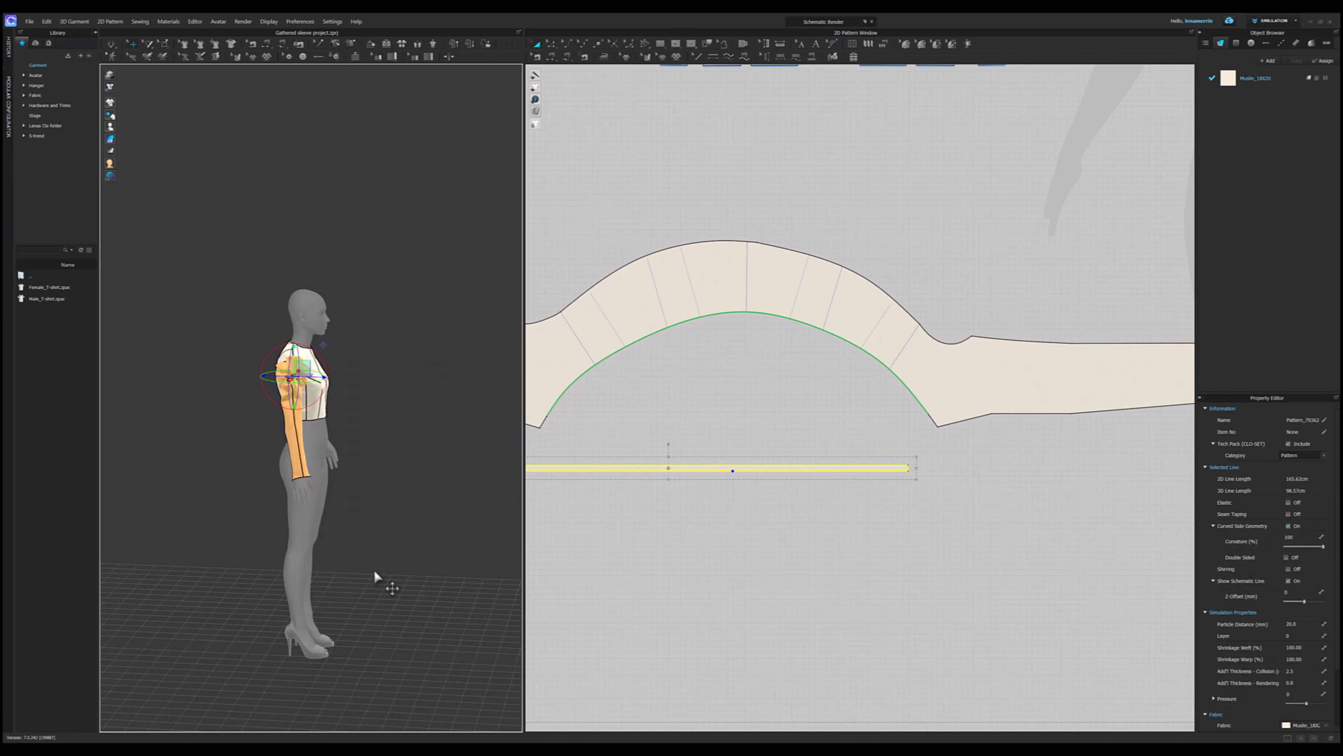
- Set the strip's particle distance to 2.0 mm and let it drape around the sleeve opening
scroll(283, 339, "up", 6)
scroll(284, 339, "up", 3)
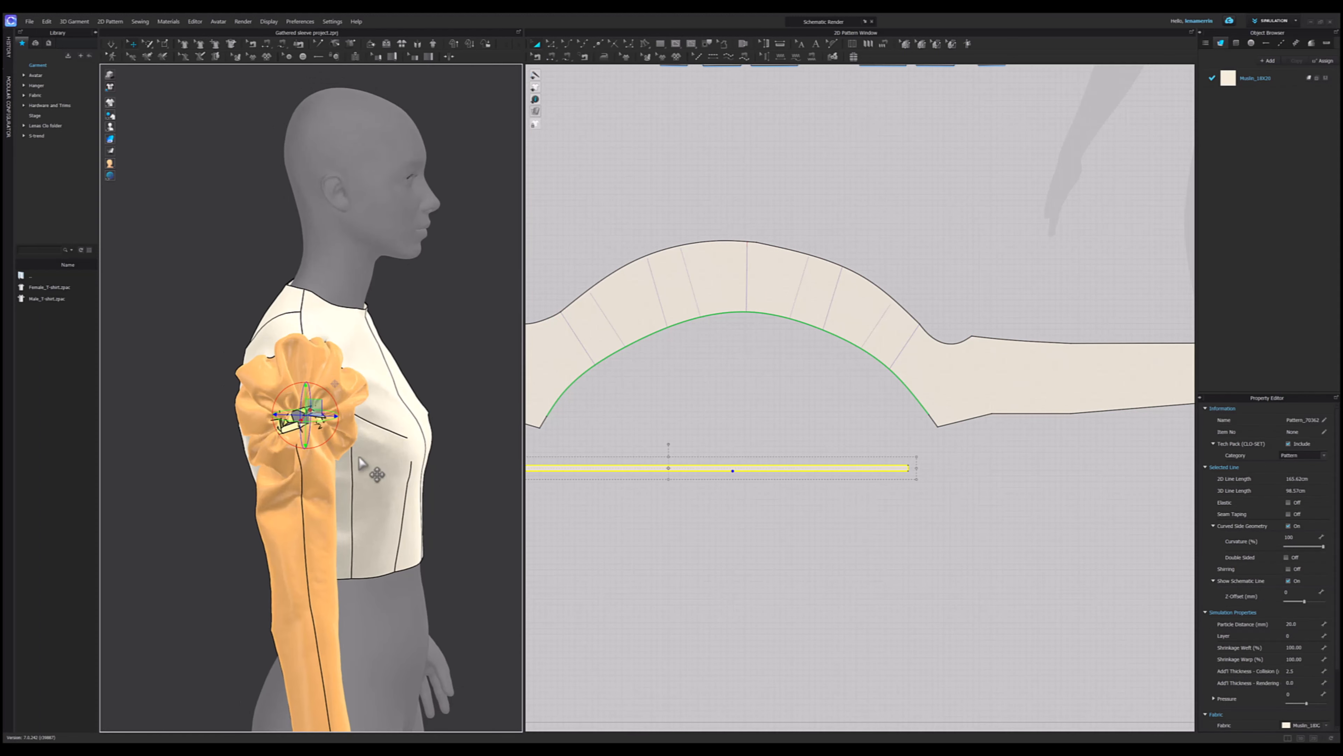
left_click(1305, 623)
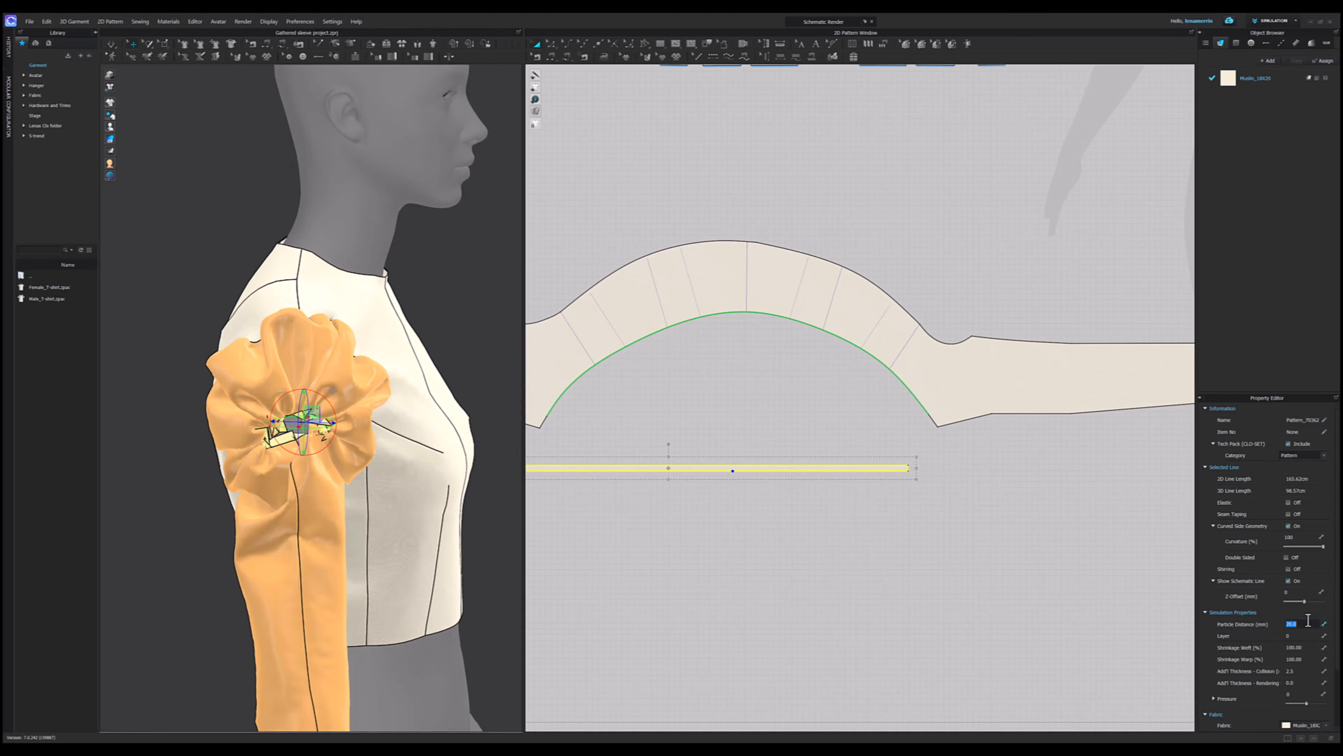
key("Return")
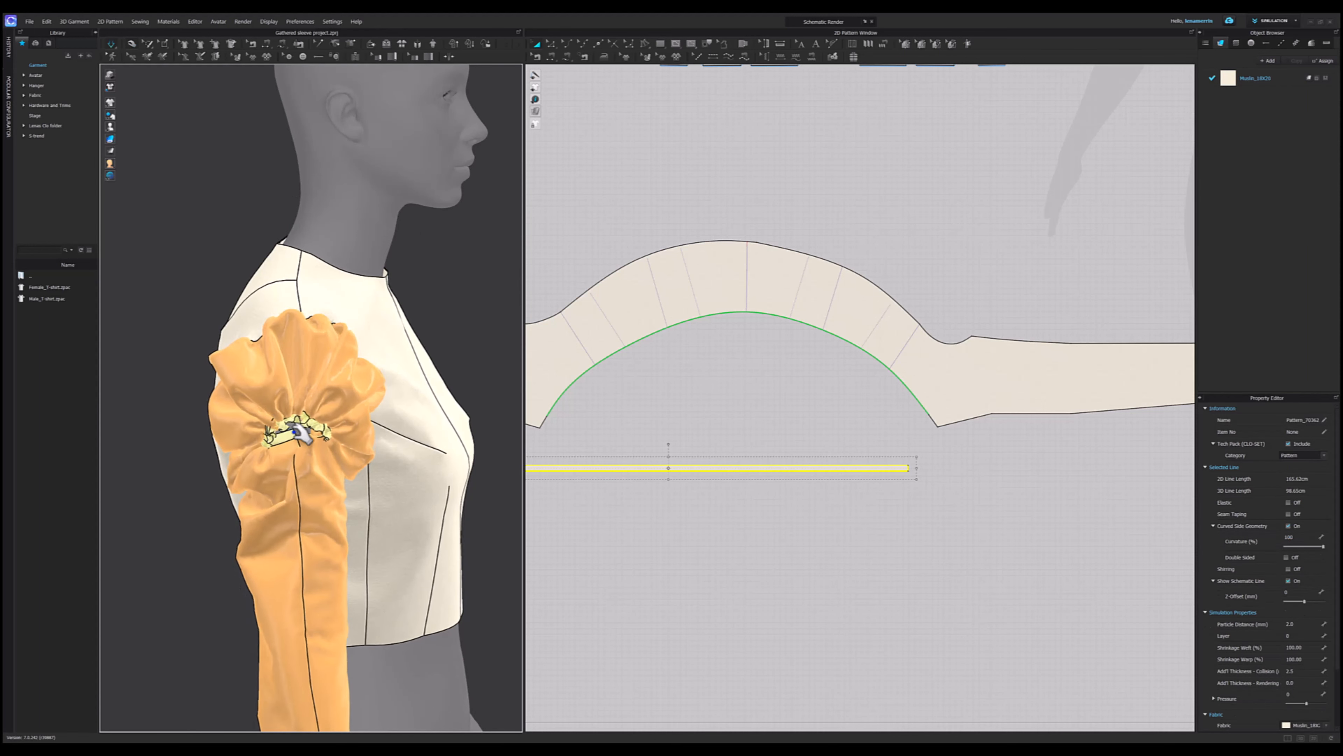
- Turn off Elastic on the long inner curve of the sleeve pattern
scroll(854, 512, "down", 3)
scroll(688, 505, "up", 2)
left_click(665, 551)
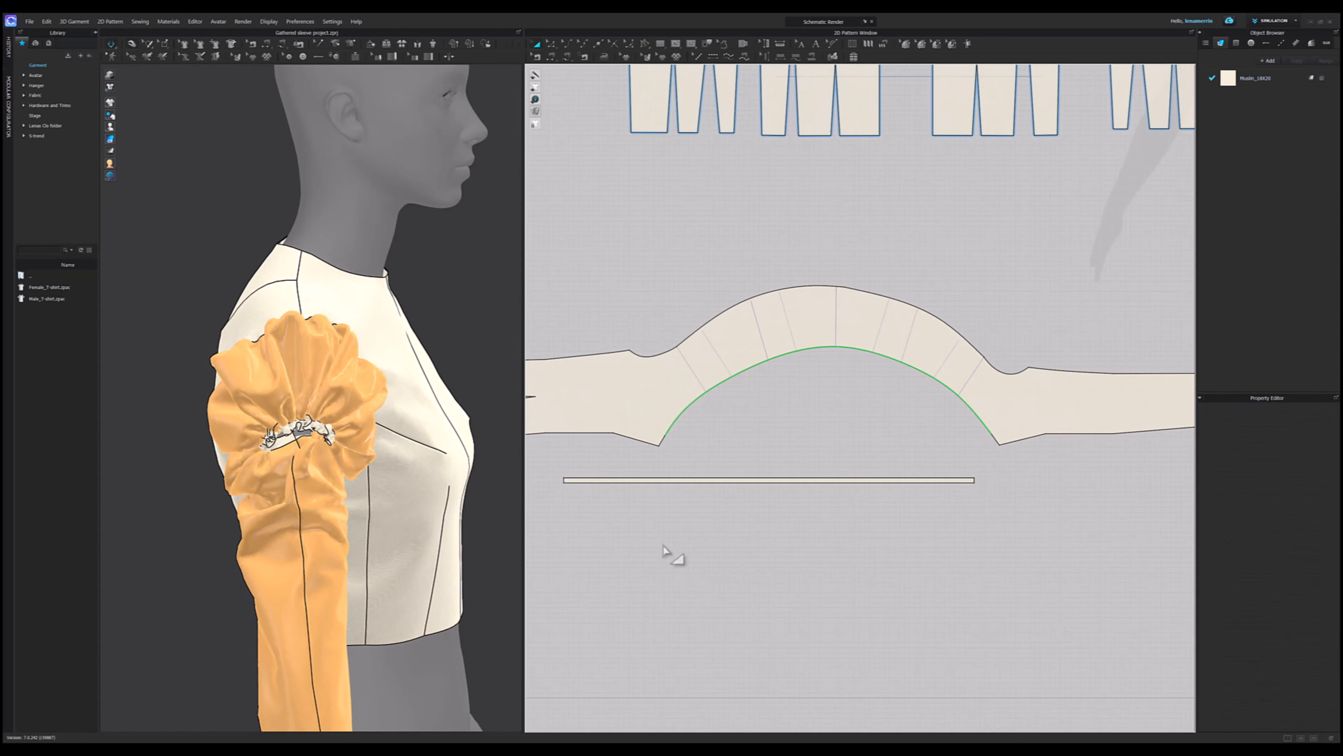
left_click(712, 392)
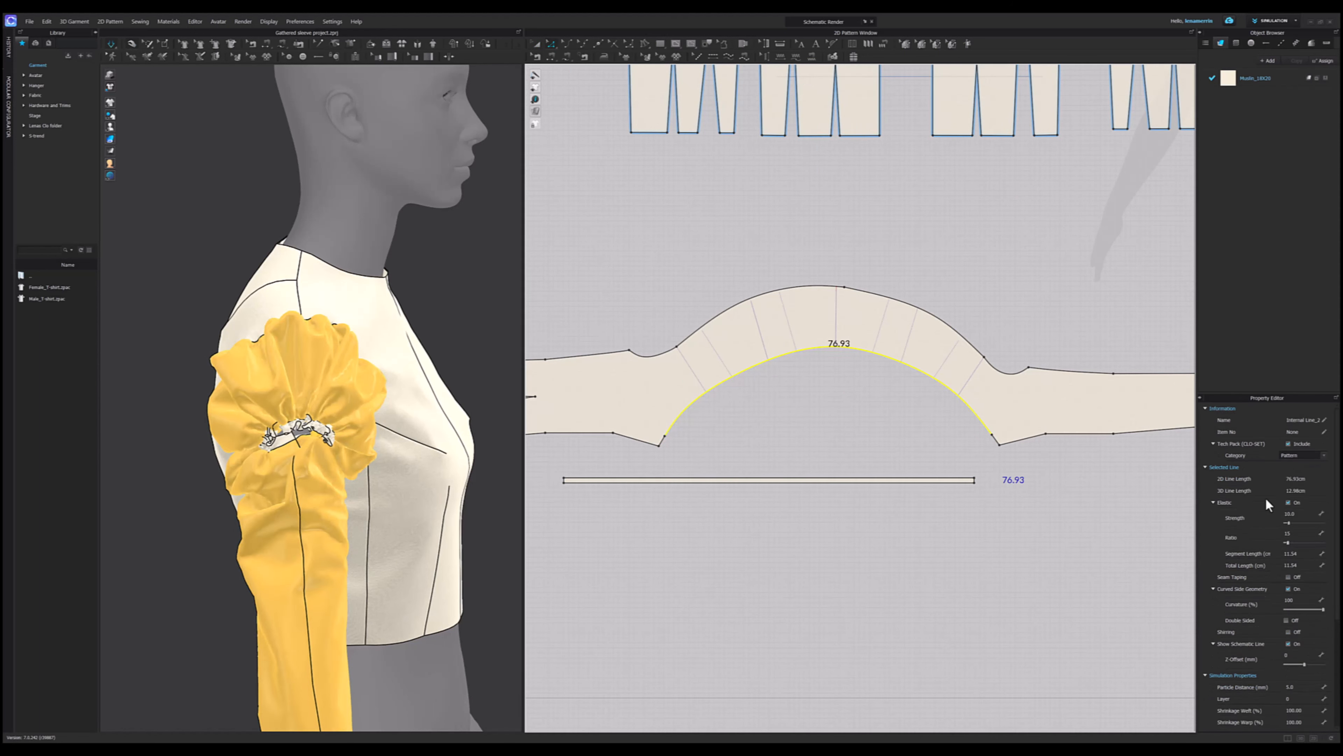
left_click(1288, 502)
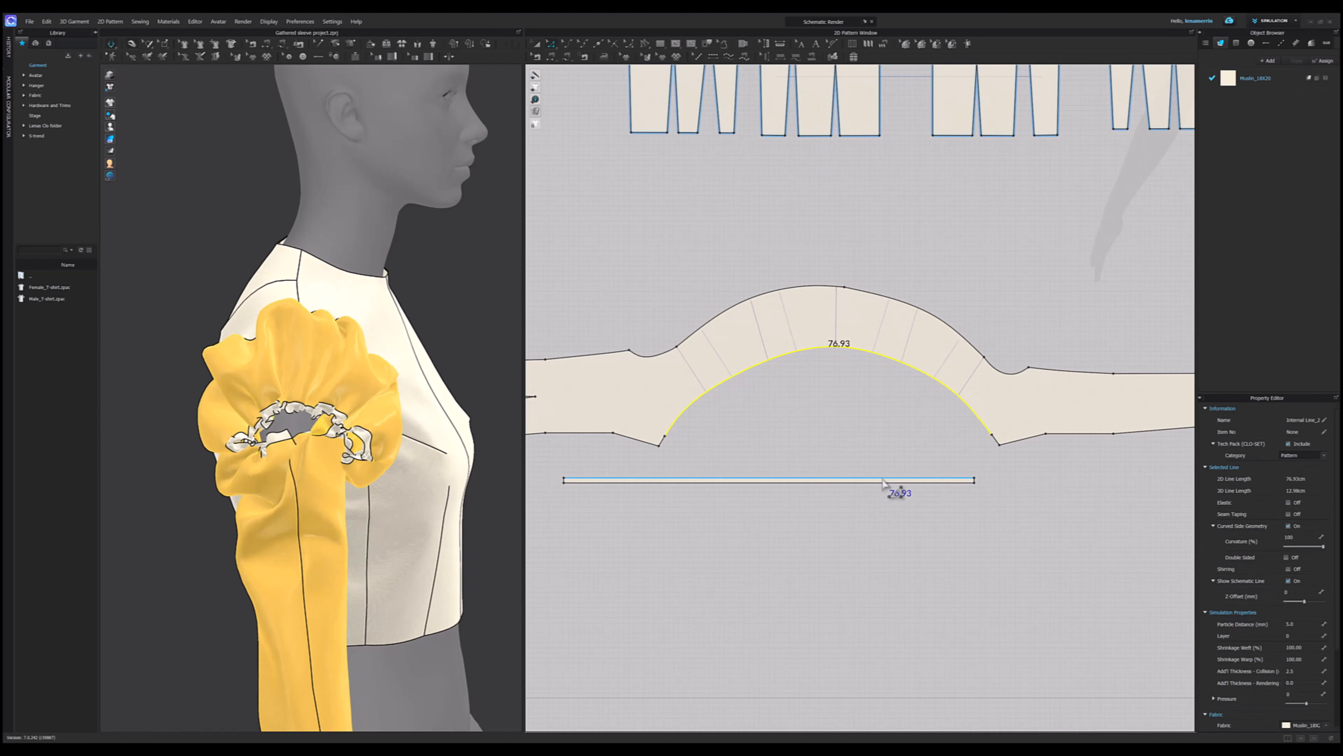
- Turn on Elastic for both long edges of the strip with a ratio of 17, and tug the gathered sleeve into shape
left_click(890, 488)
left_click(890, 487, "shift")
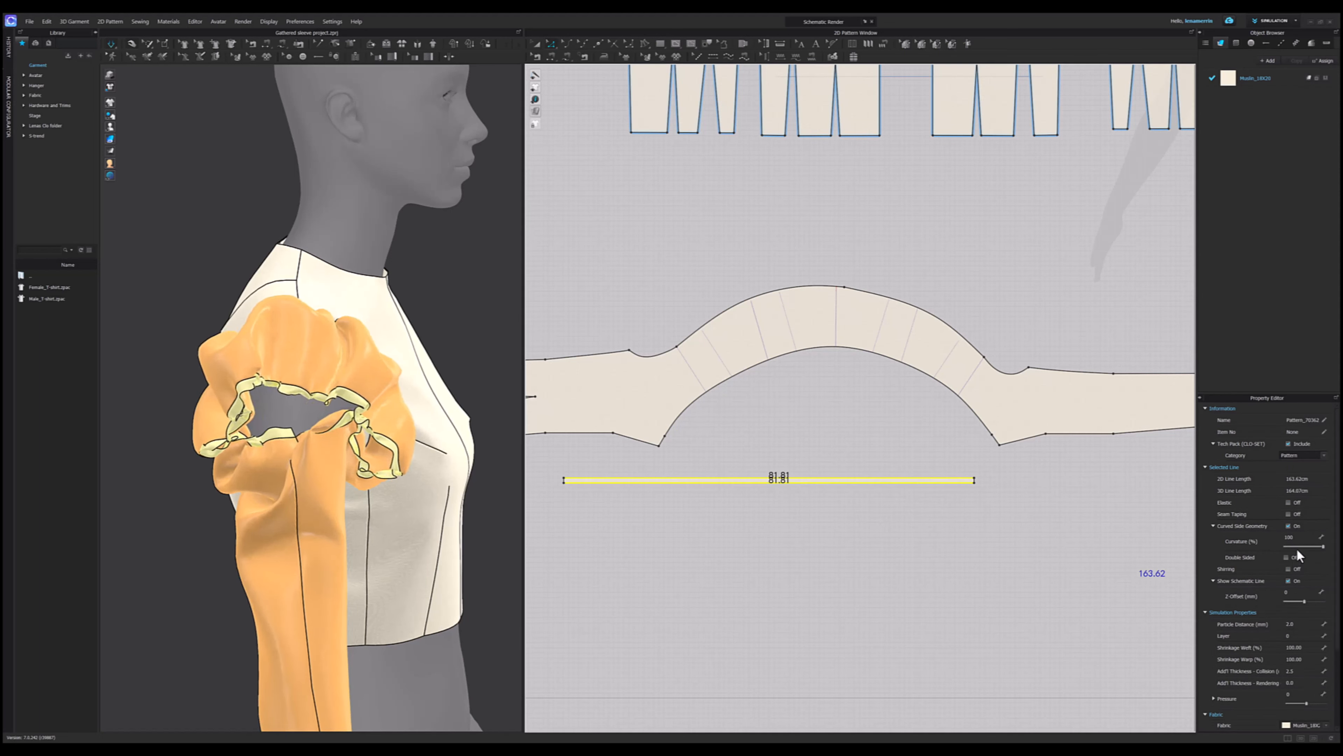
left_click(1288, 502)
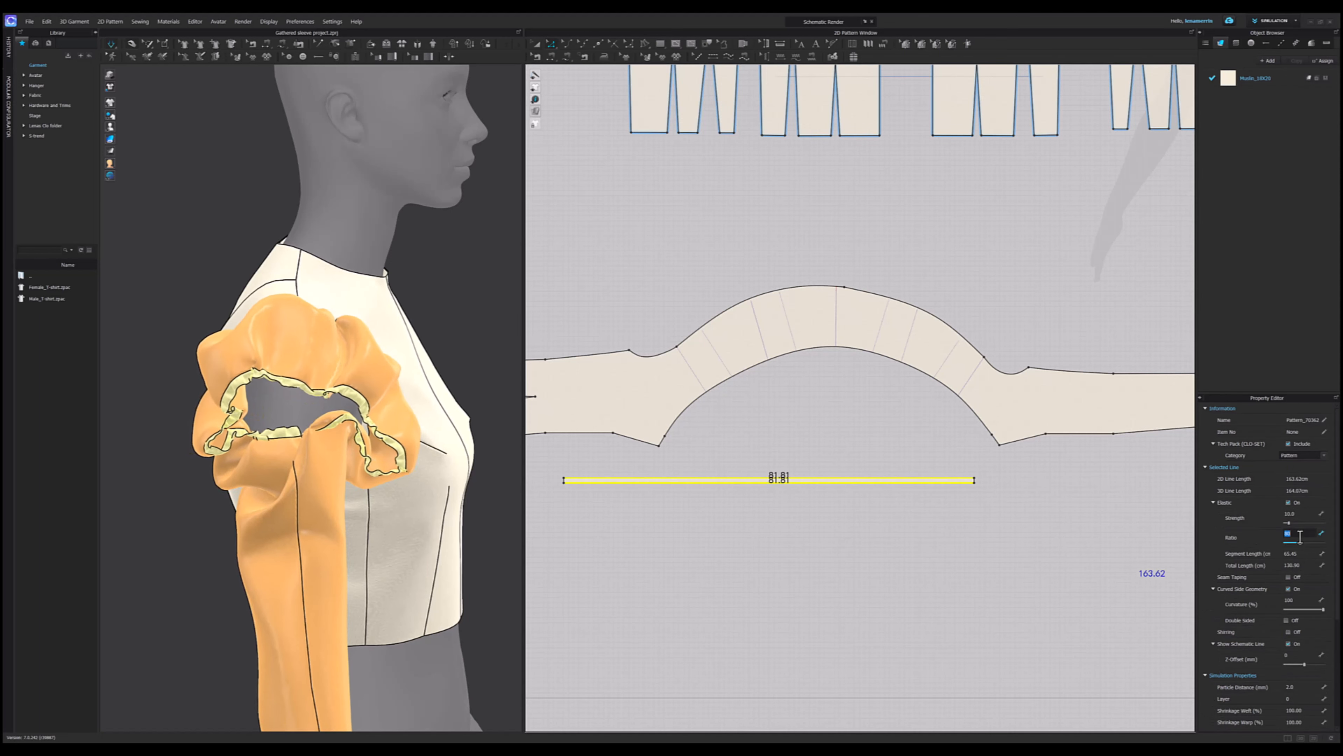
double_click(1294, 533)
type("17")
key("Return")
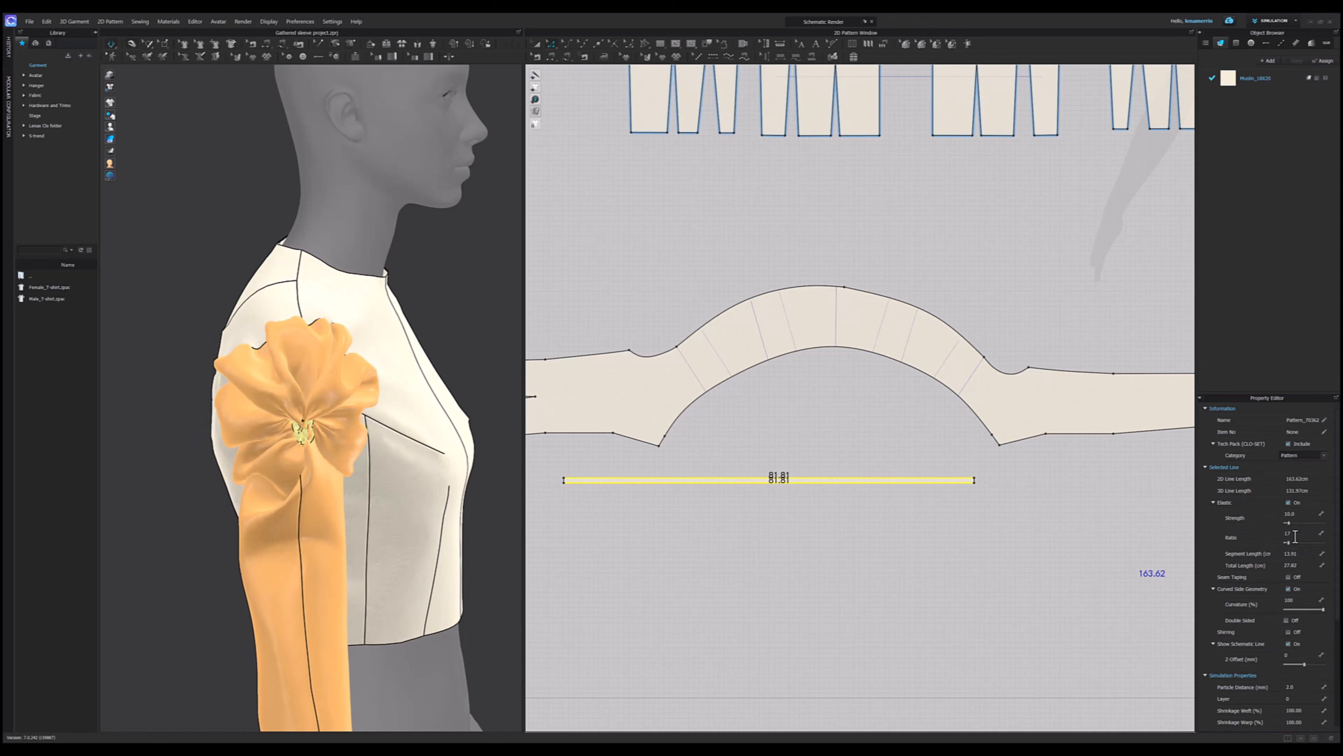
left_click(320, 382)
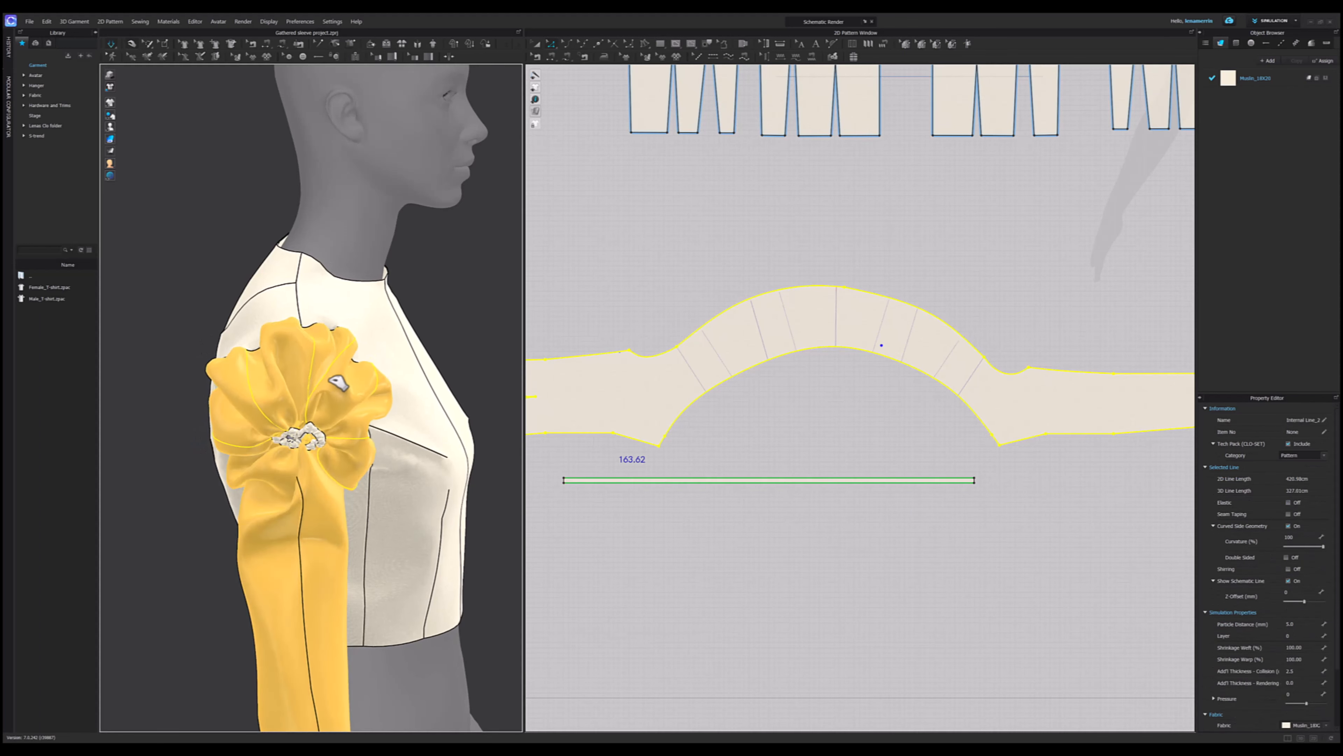
left_click_drag(320, 382, 323, 370)
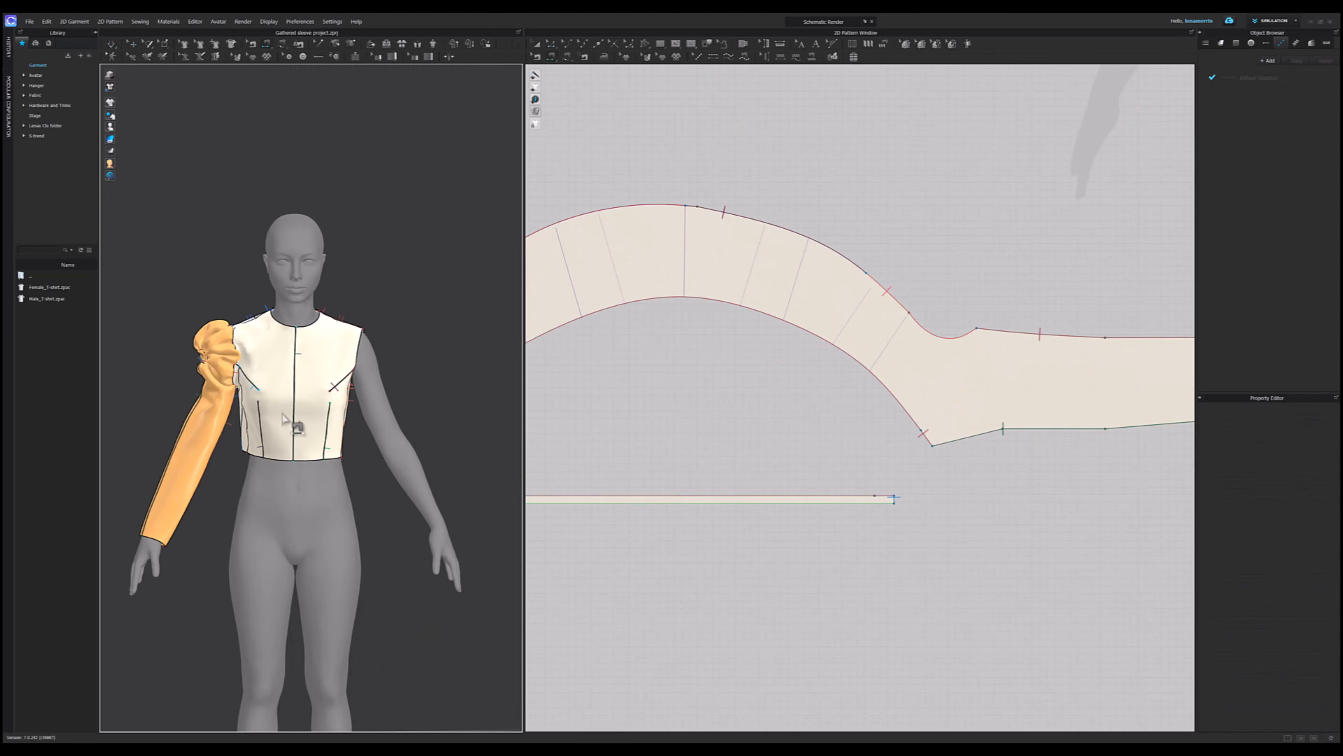
- Create a mirrored linked copy of the sleeve and strip below the originals for the avatar's left arm and run the simulation
left_click(131, 44)
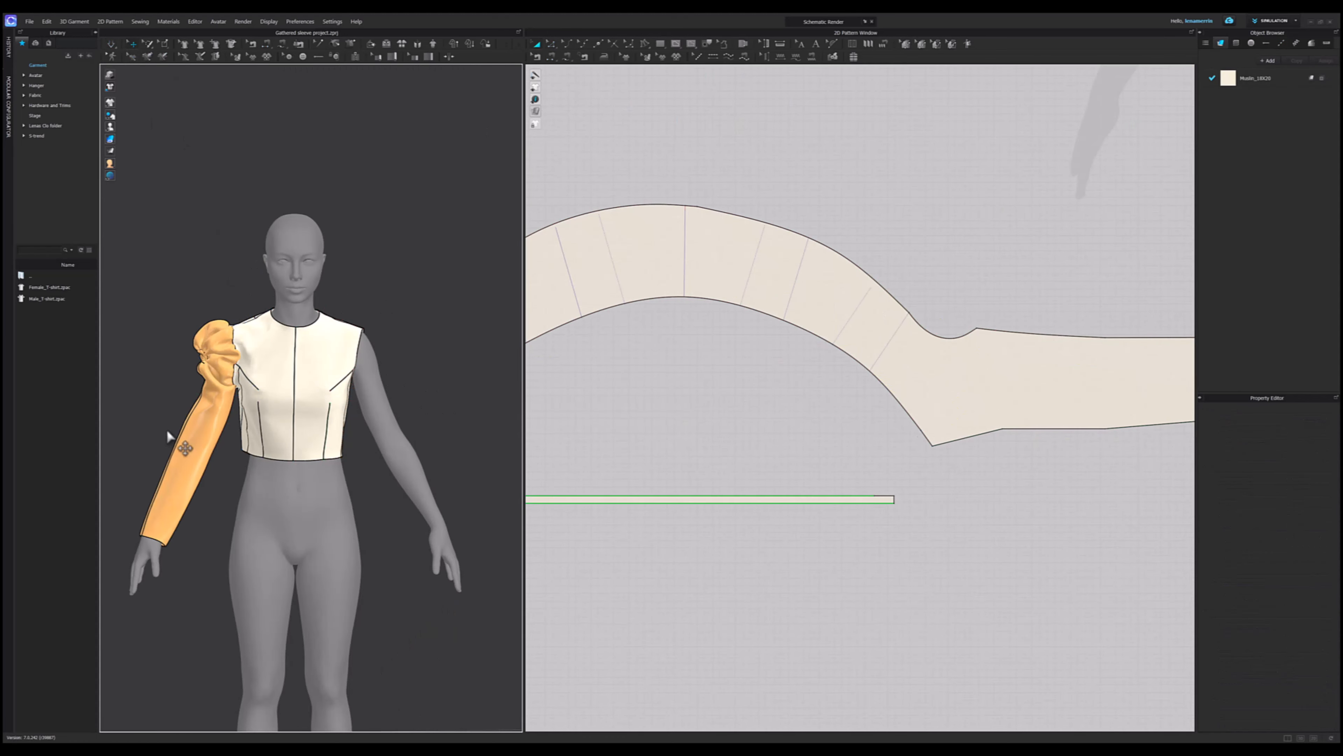
left_click(215, 432)
scroll(729, 558, "down", 6)
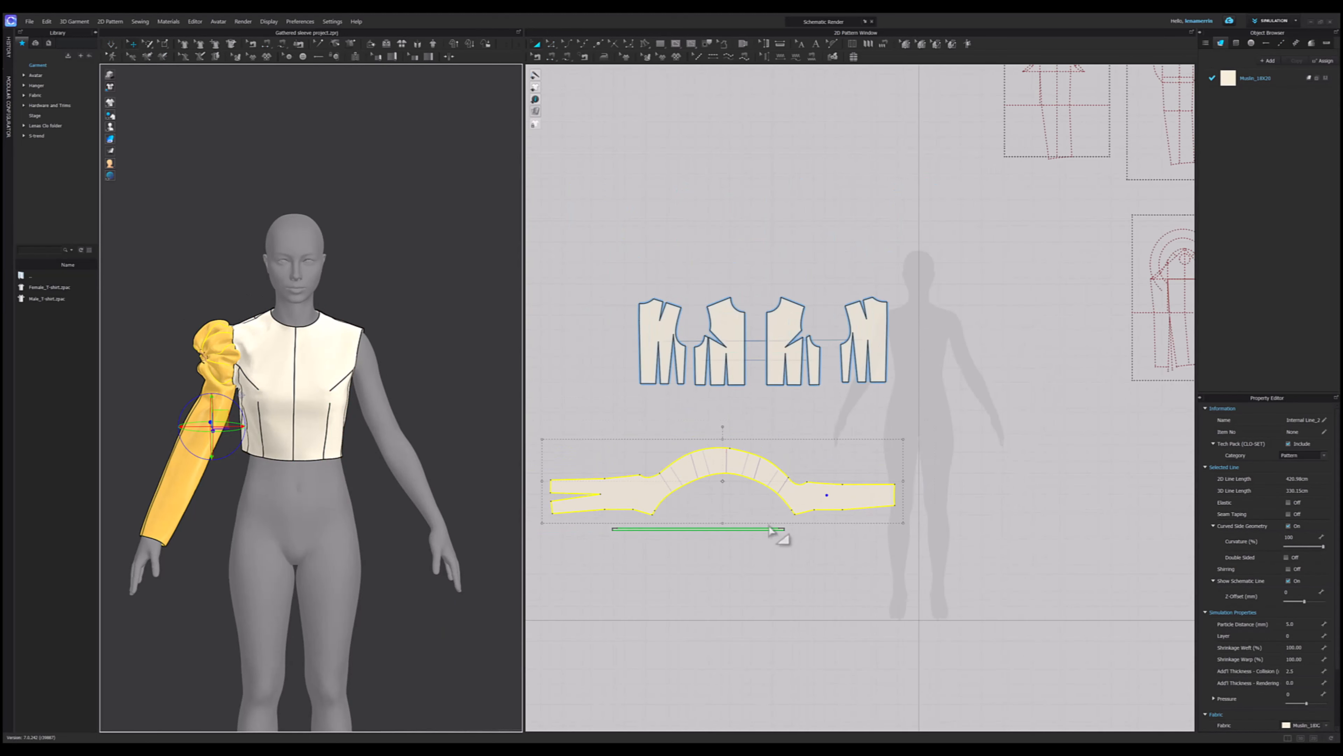
left_click(593, 407)
left_click_drag(593, 407, 1004, 570)
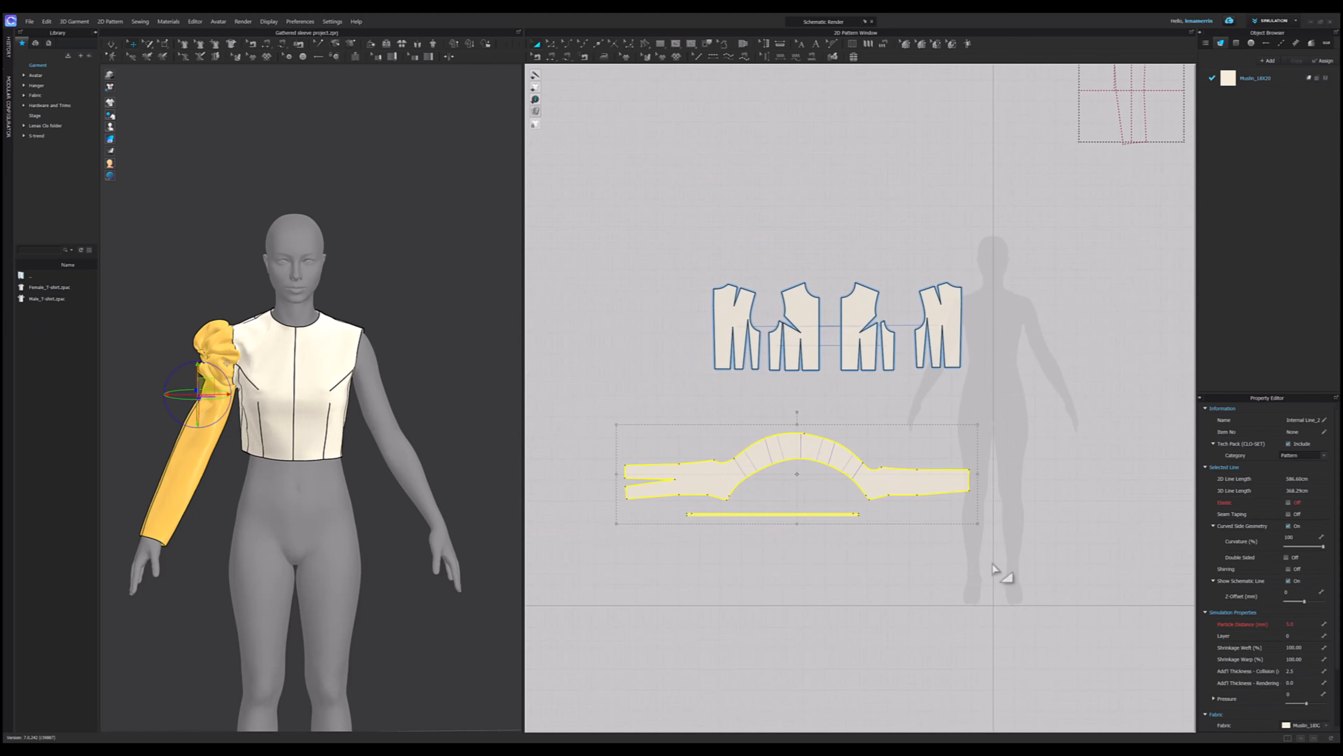
key("ctrl+c")
key("ctrl+r")
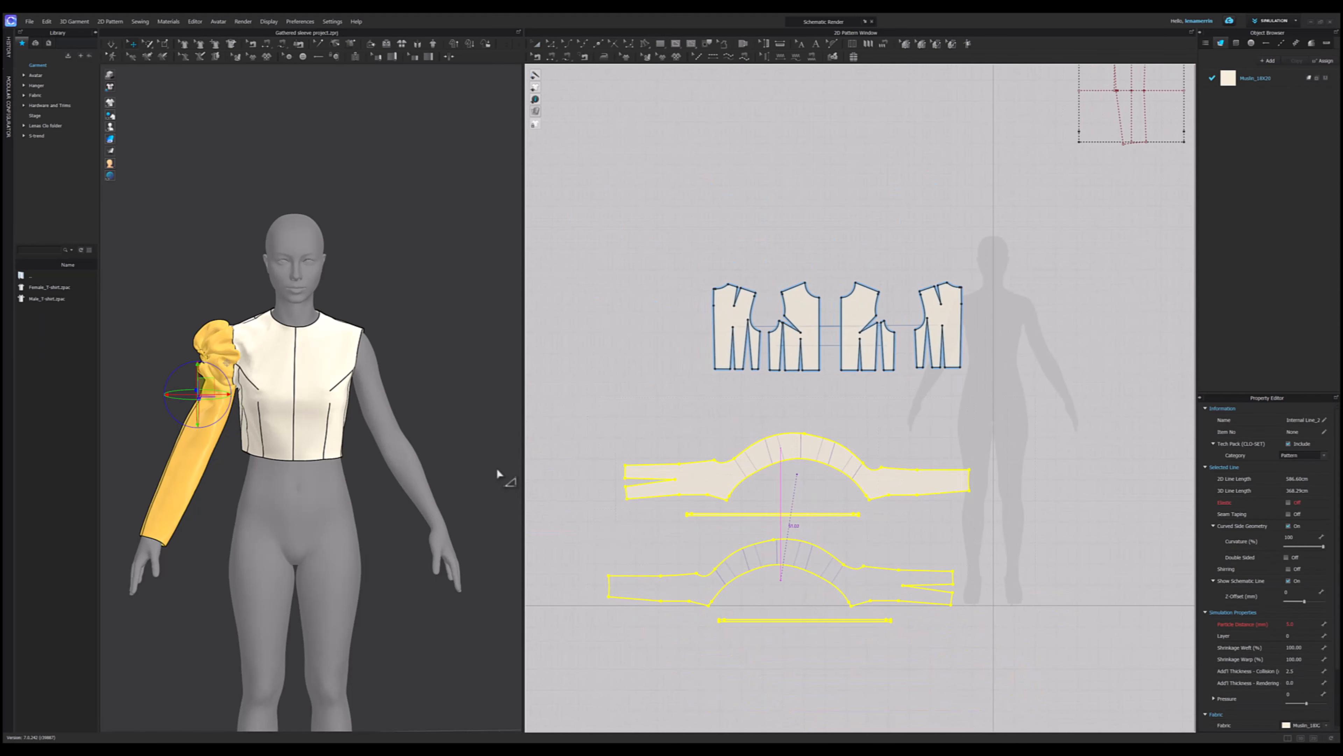
left_click(497, 468)
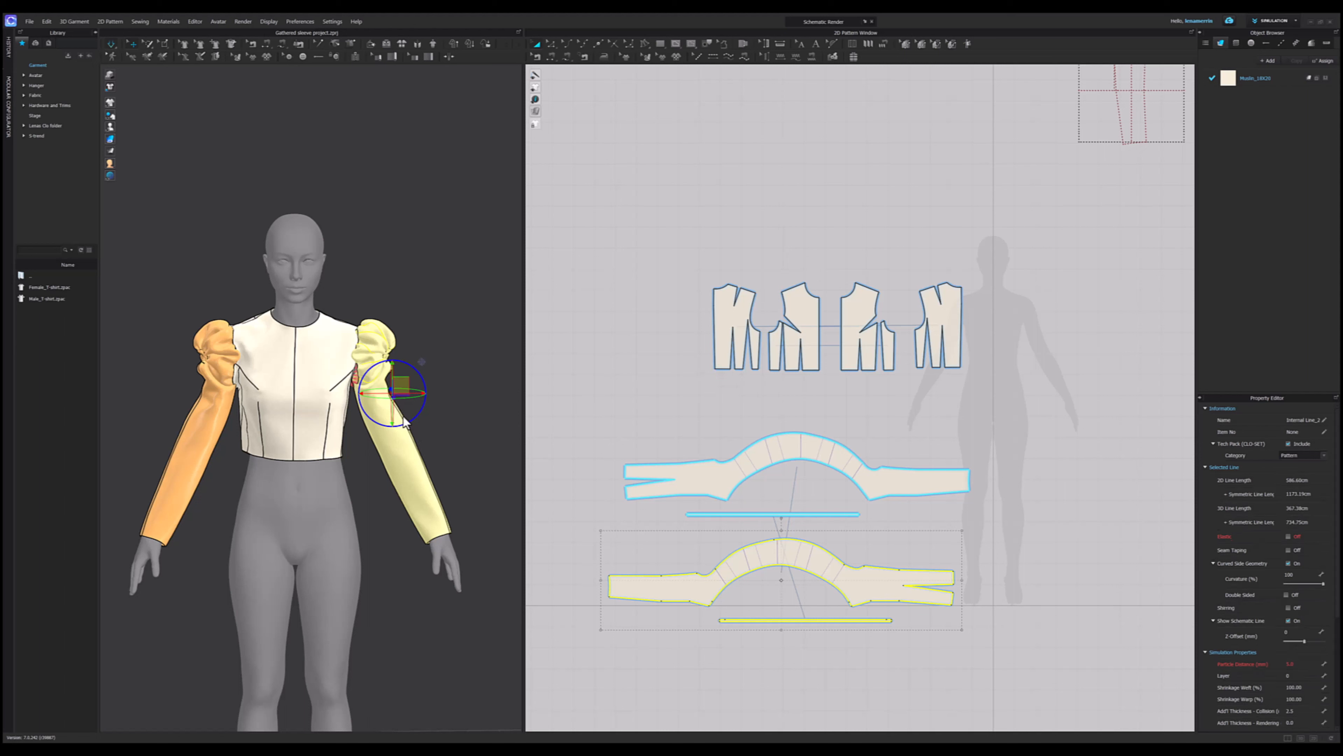
key("space")
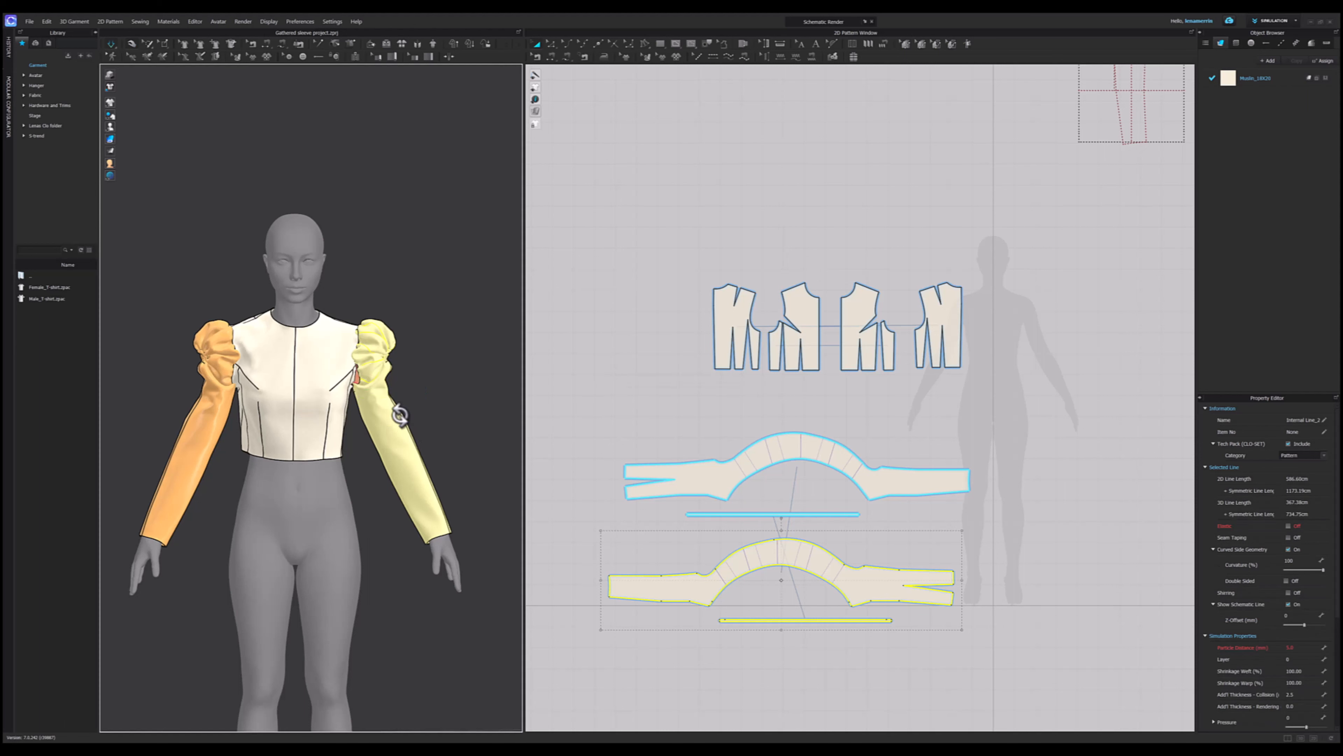
- Unstrengthen both sleeves and inspect the draped garment from the back, side and front
left_click_drag(672, 259, 1026, 377)
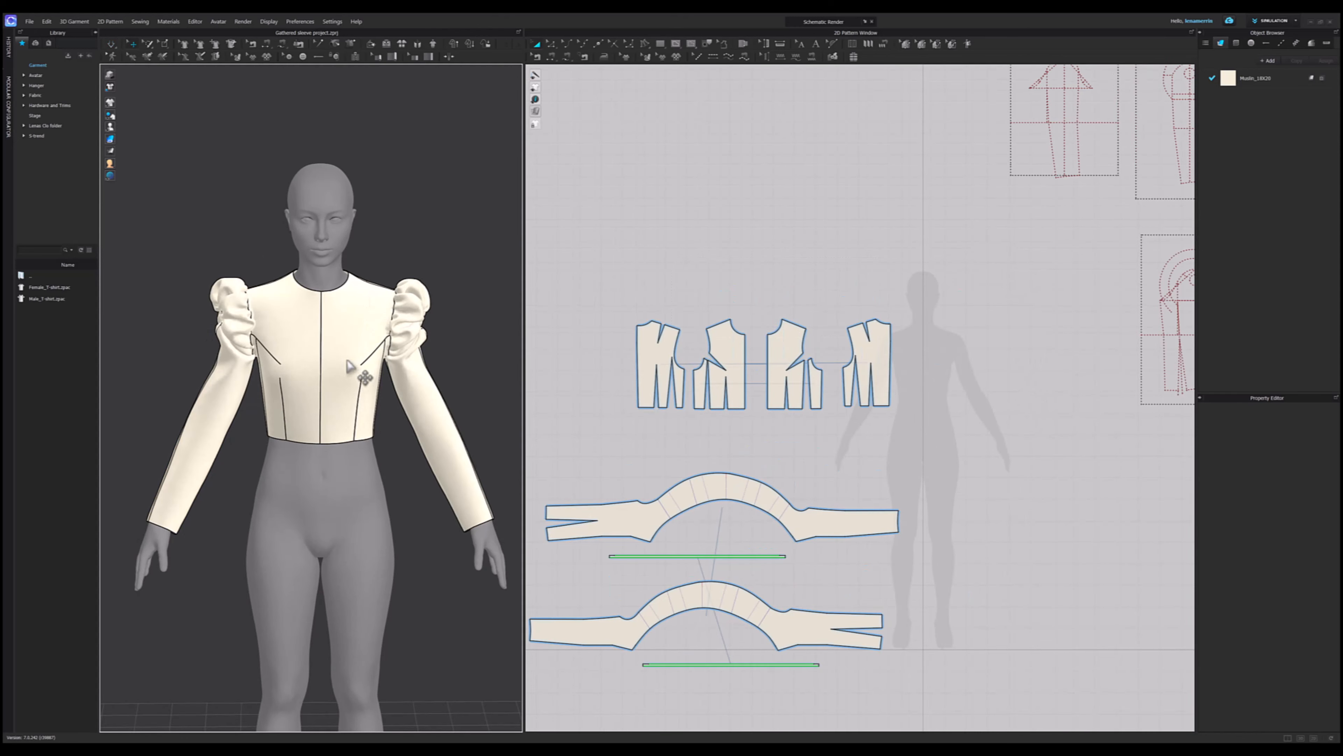
mouse_move(350, 365)
right_mouse_down()
mouse_move(469, 359)
mouse_move(402, 354)
mouse_move(362, 377)
mouse_move(324, 353)
mouse_move(273, 351)
mouse_move(356, 350)
right_mouse_up()
right_click_drag(242, 330, 483, 371)
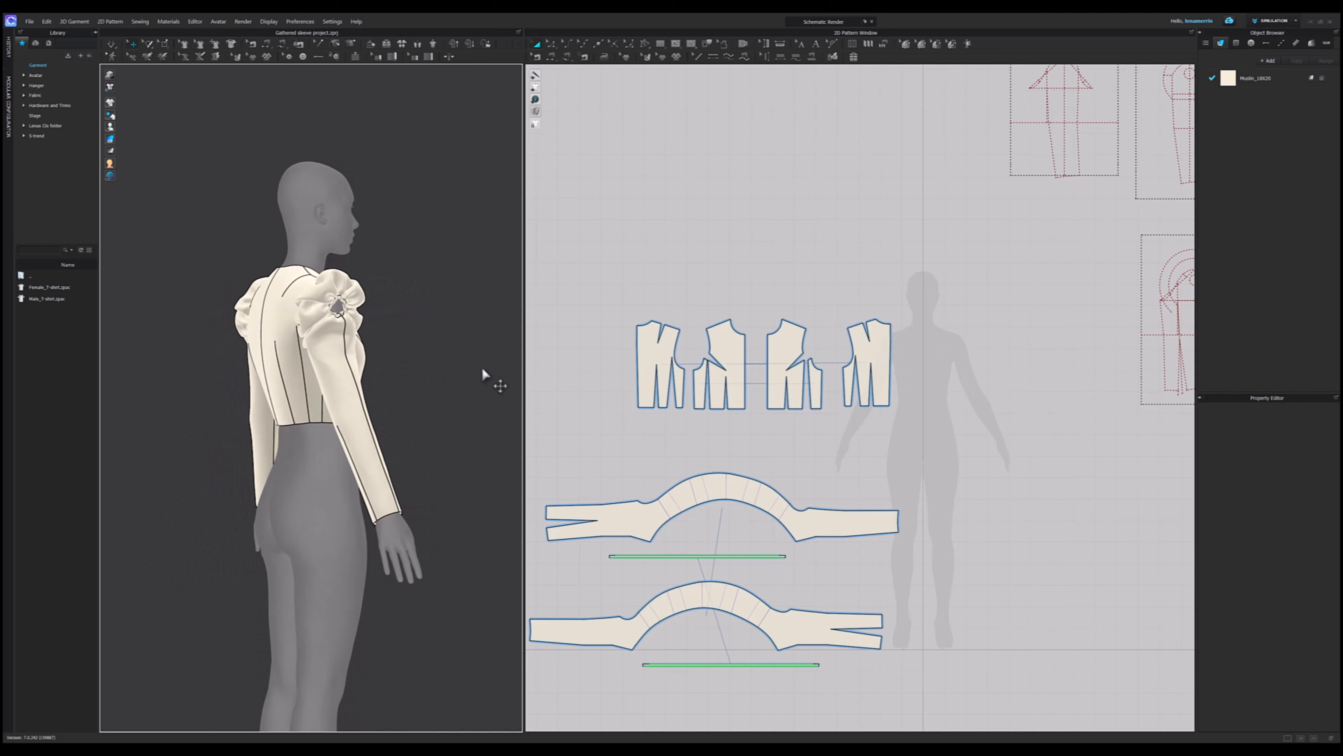
key("2")
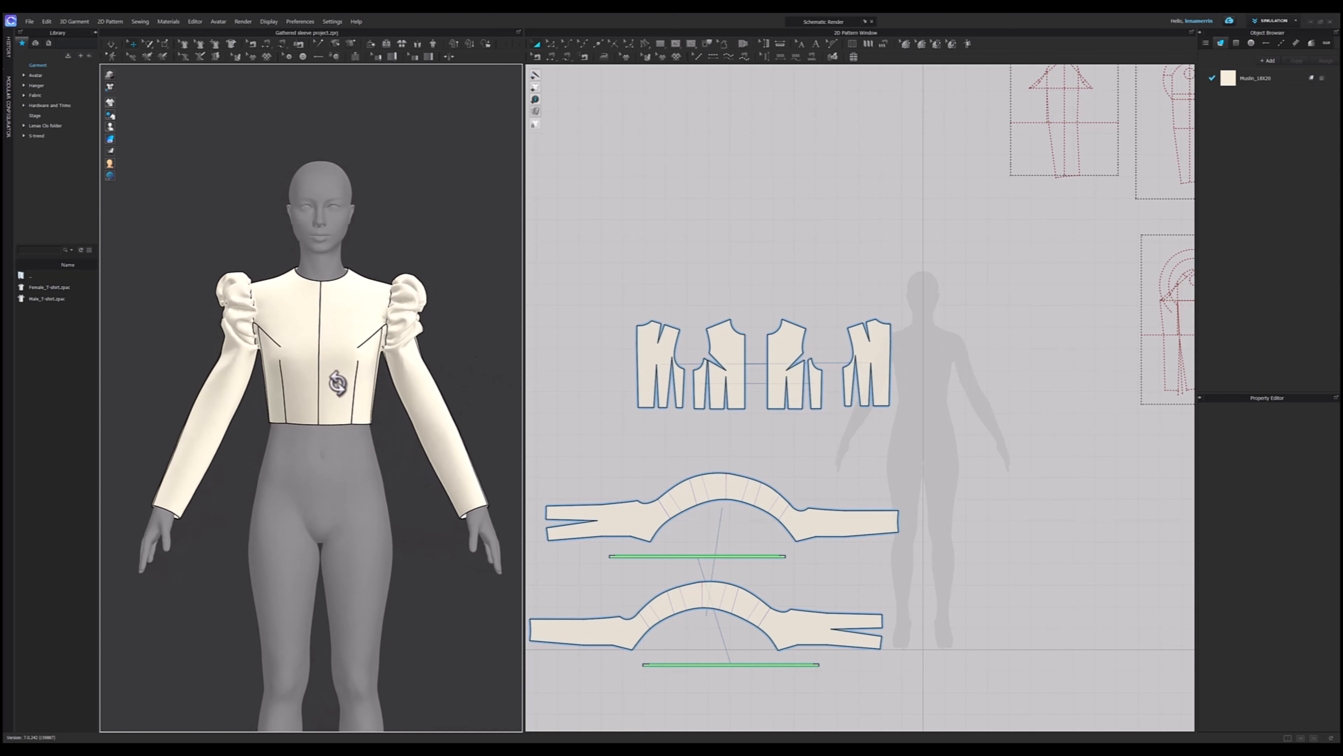
mouse_move(453, 394)
right_mouse_down()
mouse_move(456, 381)
mouse_move(399, 372)
mouse_move(464, 379)
right_mouse_up()
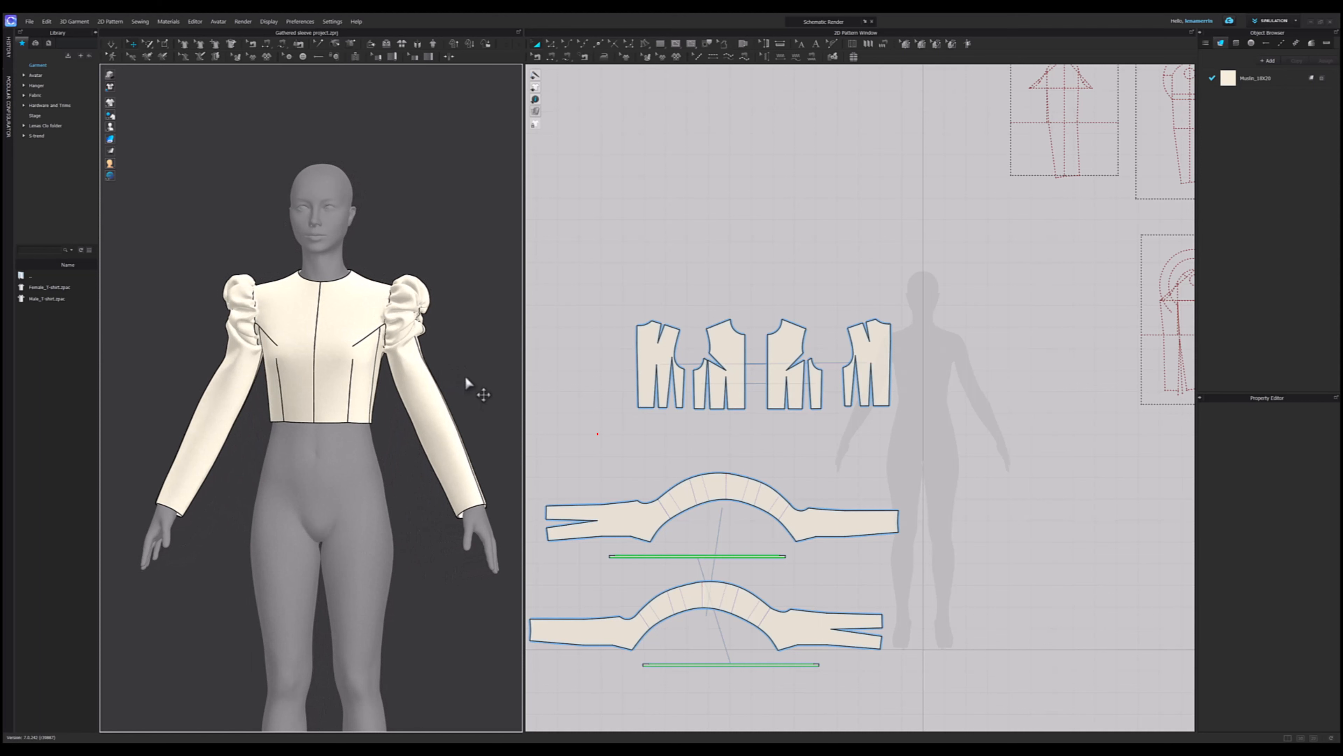